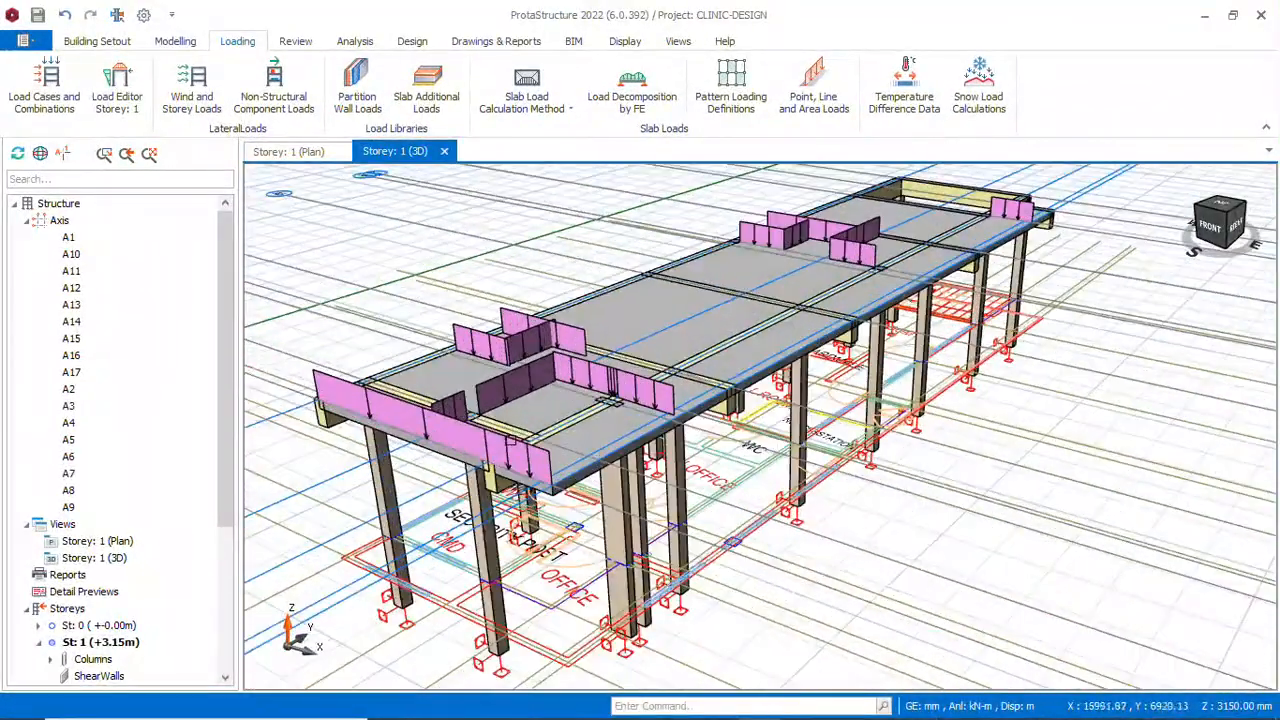
Examine the Storey 1 slabs, columns and wall line loads from several sides of the 3D frame, including slab 1S3
scroll(560, 425, down, 1)
mouse_move(597, 405)
middle_down()
mouse_move(567, 429)
mouse_move(597, 413)
mouse_move(604, 455)
mouse_move(603, 416)
middle_up()
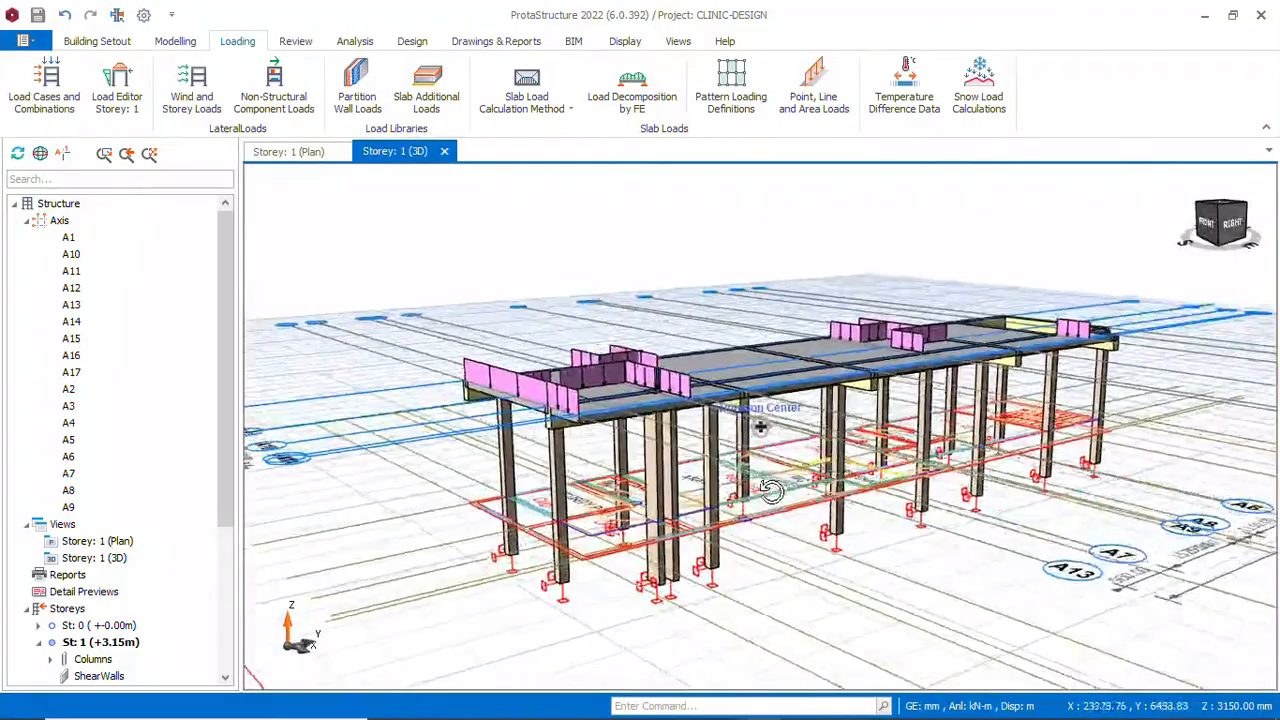
middle_drag(770, 490, 724, 524)
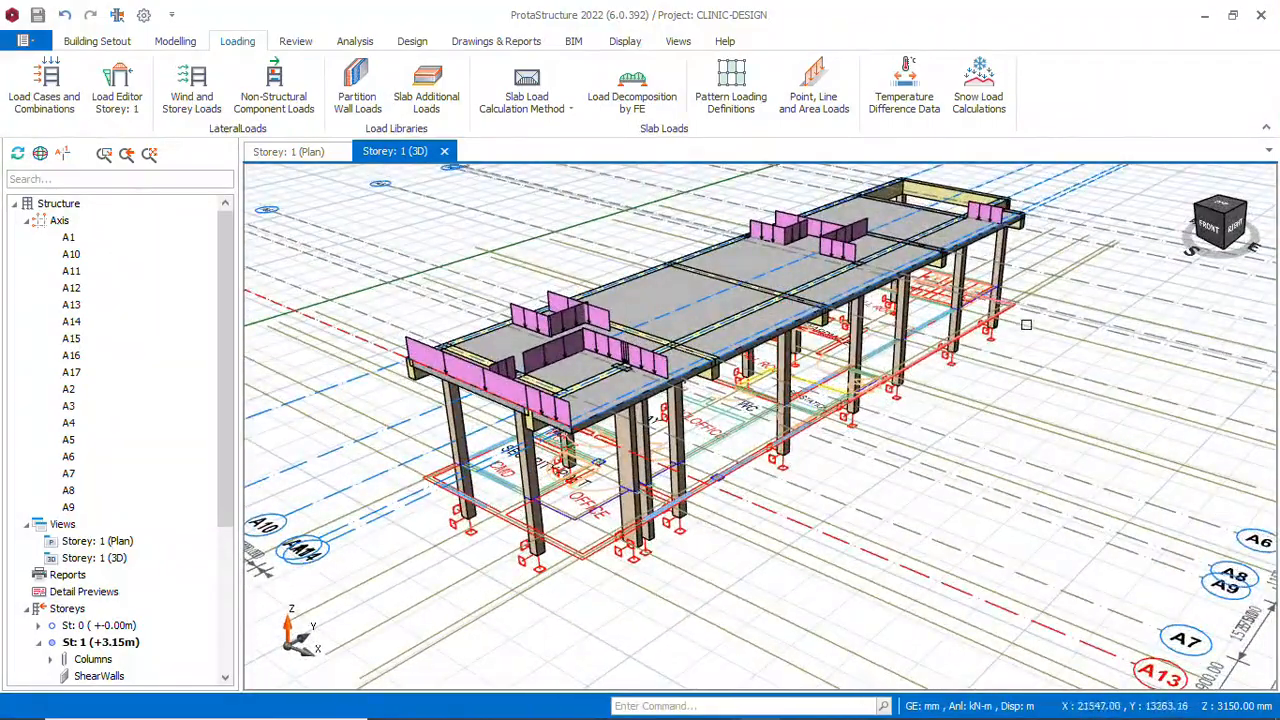
middle_drag(504, 512, 588, 423)
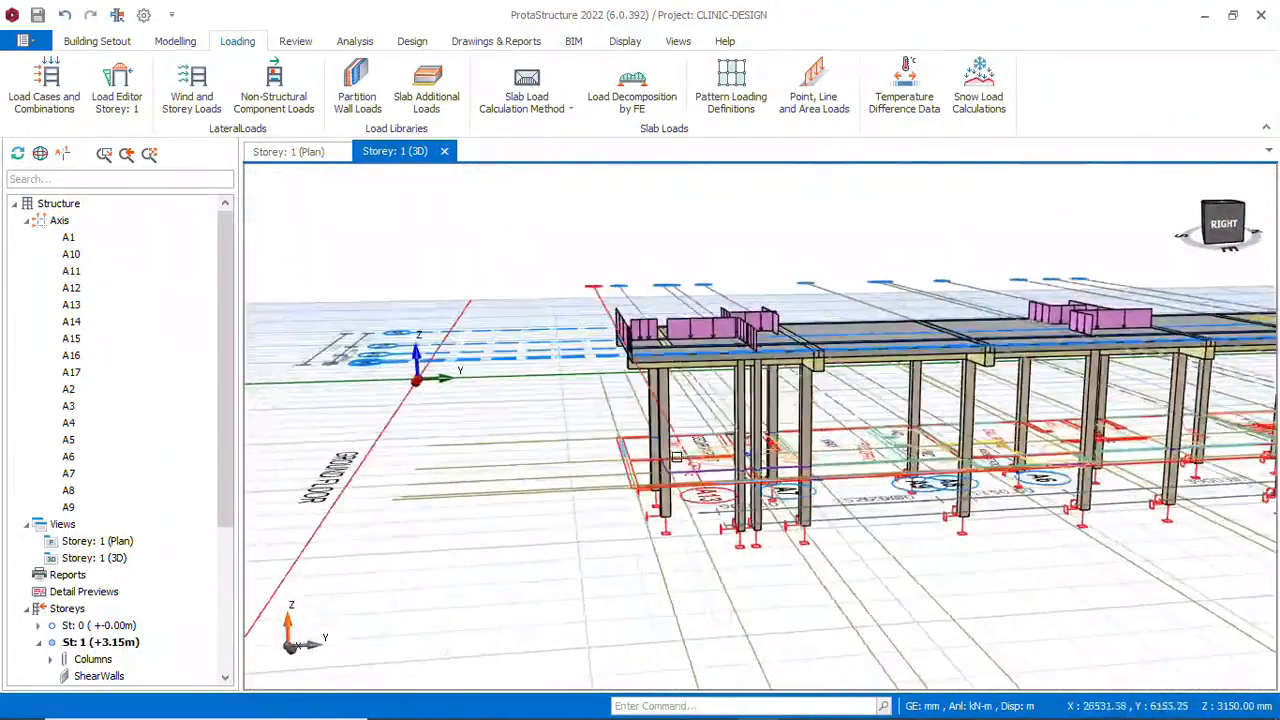
middle_drag(808, 461, 843, 457)
scroll(783, 392, up, 5)
middle_drag(783, 392, 777, 384)
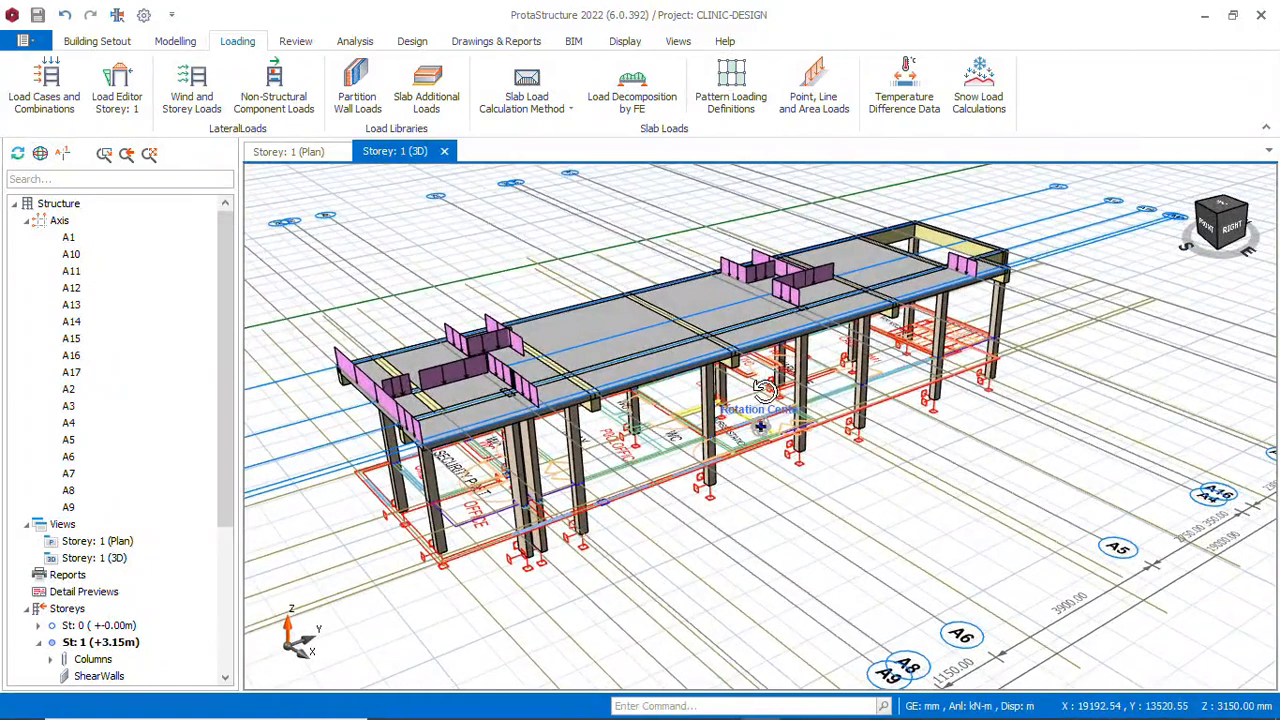
scroll(727, 406, down, 3)
mouse_move(745, 422)
right_down()
mouse_move(727, 406)
mouse_move(748, 416)
right_up()
click(757, 483)
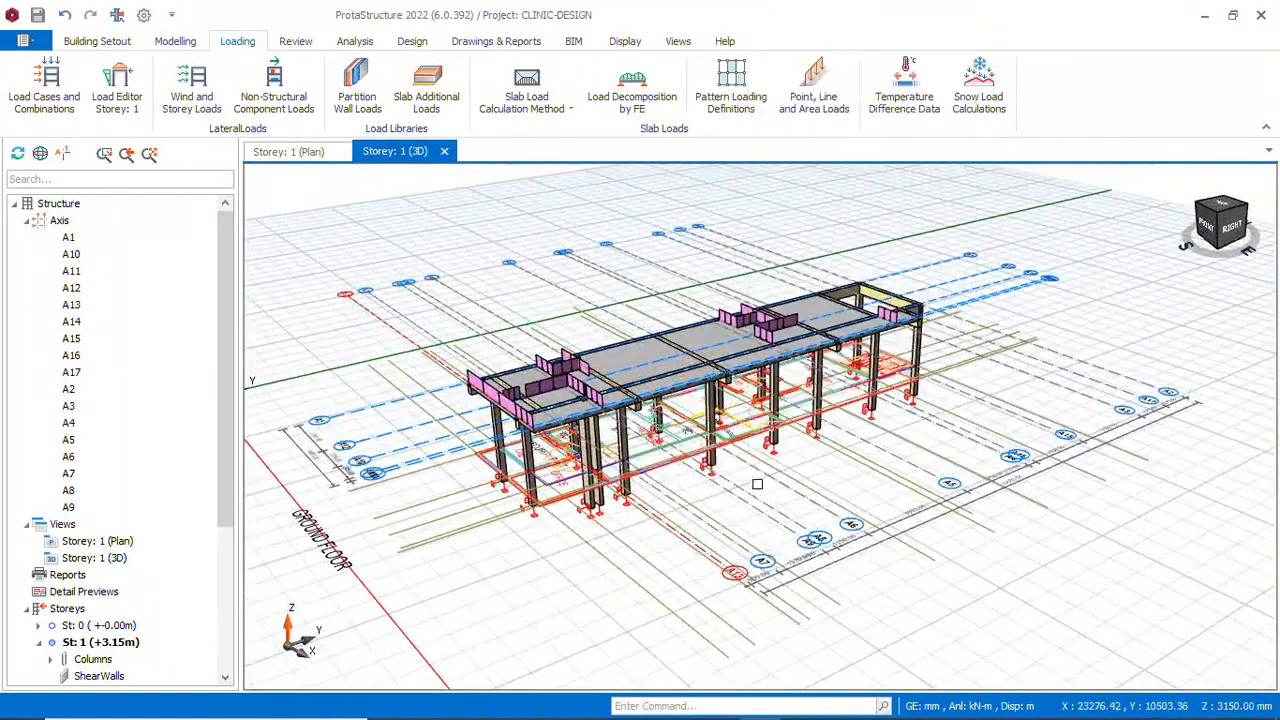
scroll(748, 346, up, 4)
mouse_move(759, 330)
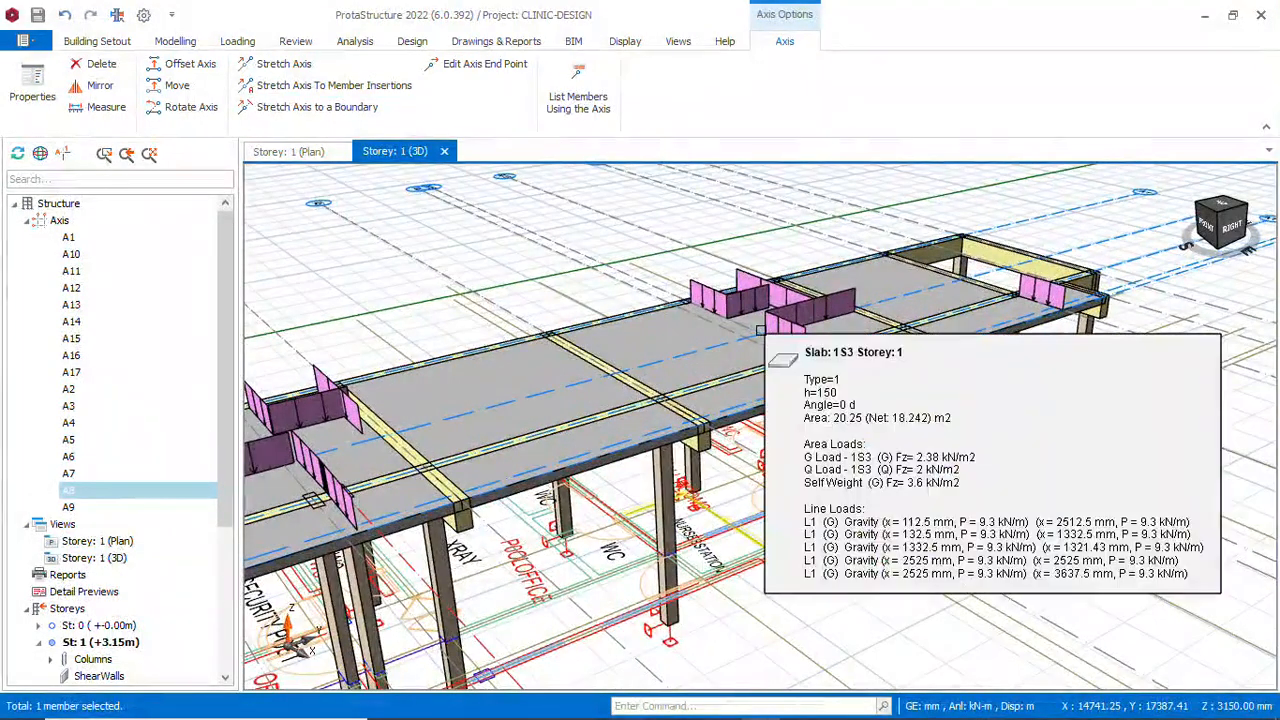
scroll(828, 327, down, 5)
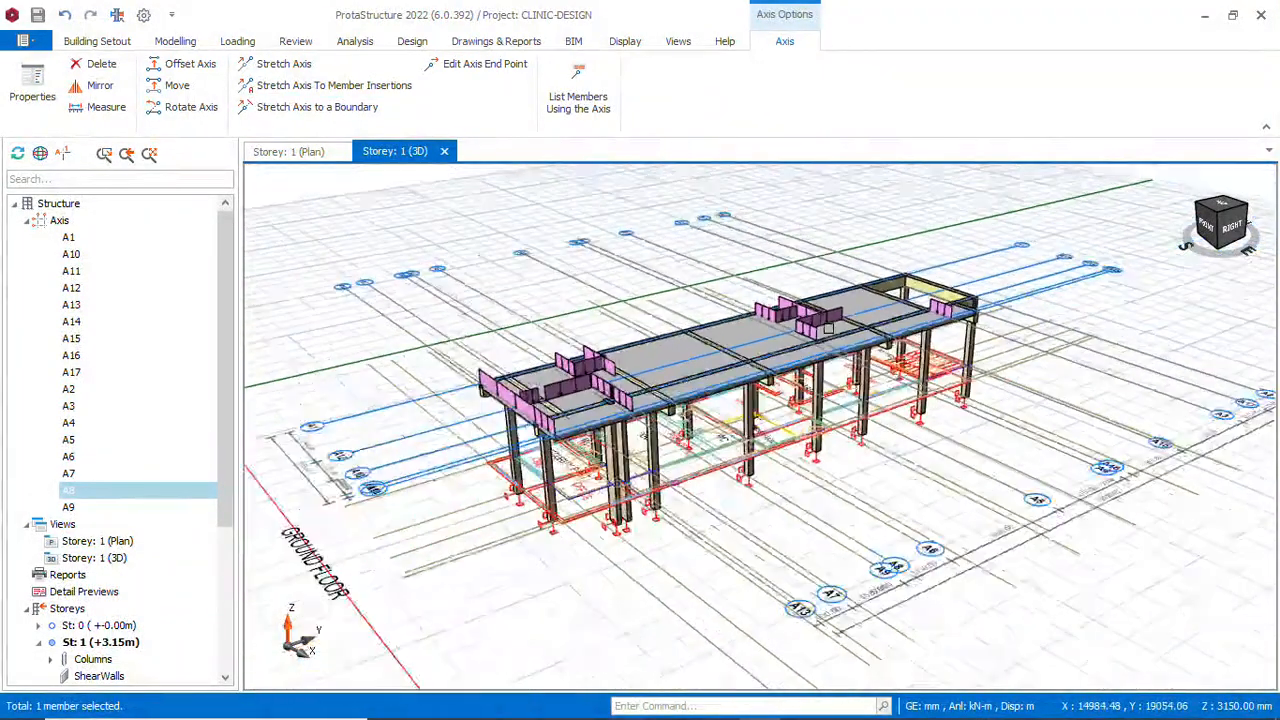
Inspect the wall loads along the front slab edge above the security post and office, and along the building's long side
mouse_move(771, 416)
middle_down()
mouse_move(790, 424)
mouse_move(648, 425)
mouse_move(533, 543)
mouse_move(729, 532)
middle_up()
scroll(762, 425, up, 4)
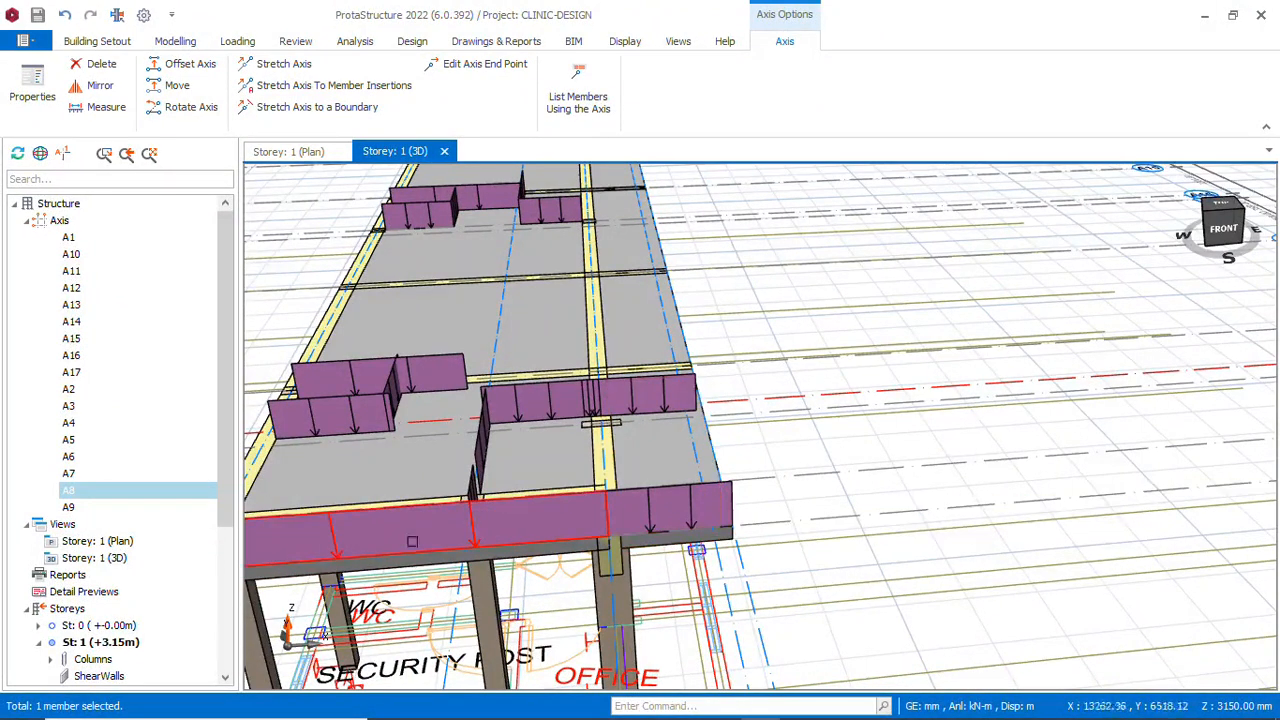
scroll(751, 511, down, 1)
middle_drag(753, 529, 749, 520)
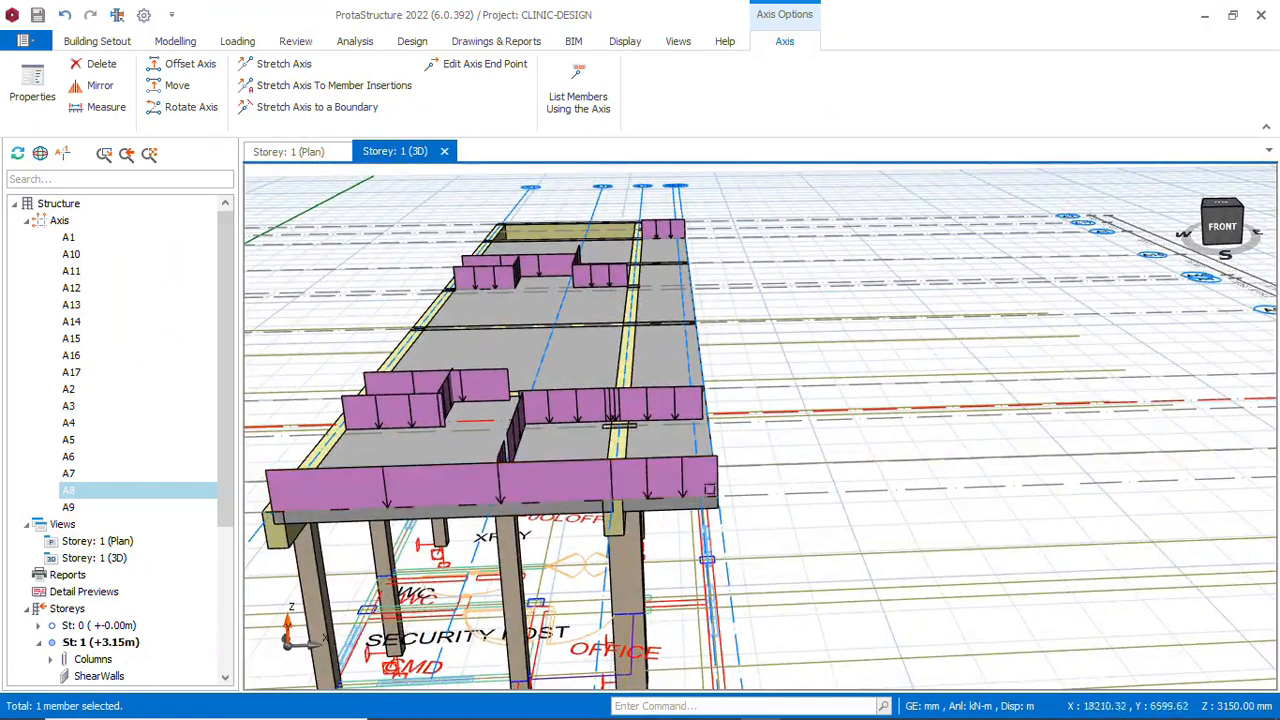
middle_drag(397, 493, 352, 476)
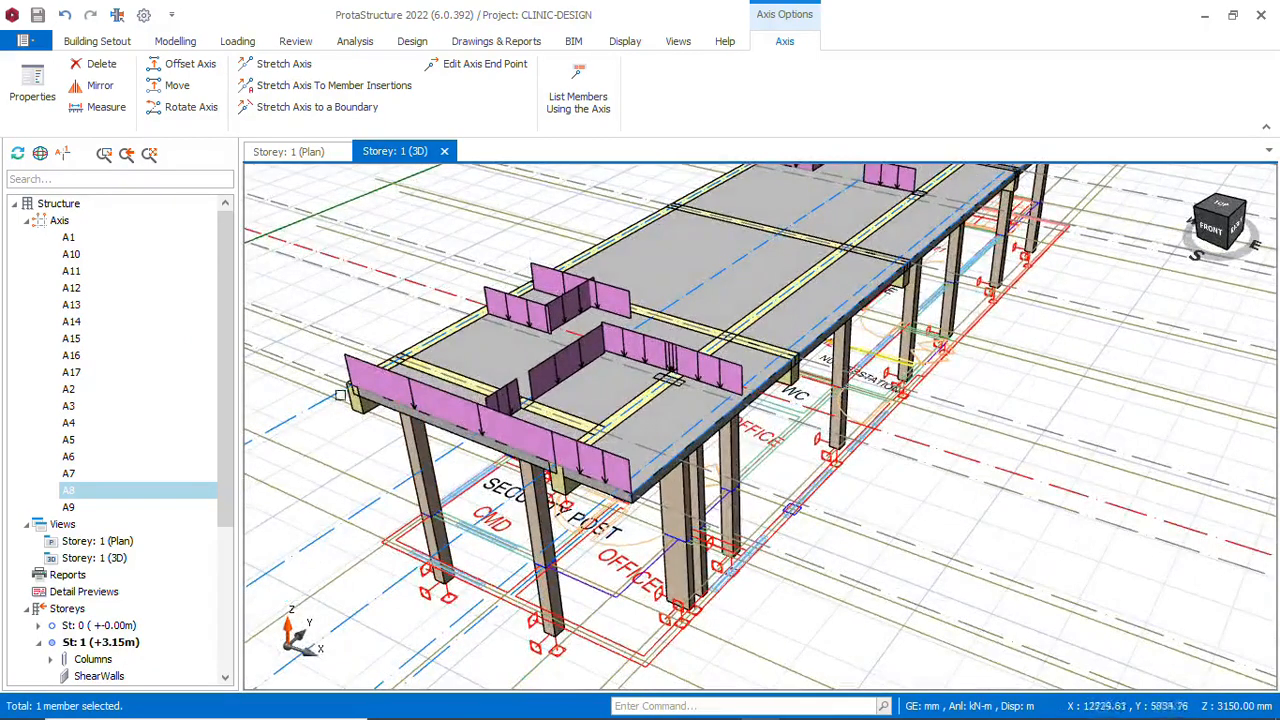
middle_drag(645, 483, 610, 470)
scroll(708, 415, down, 5)
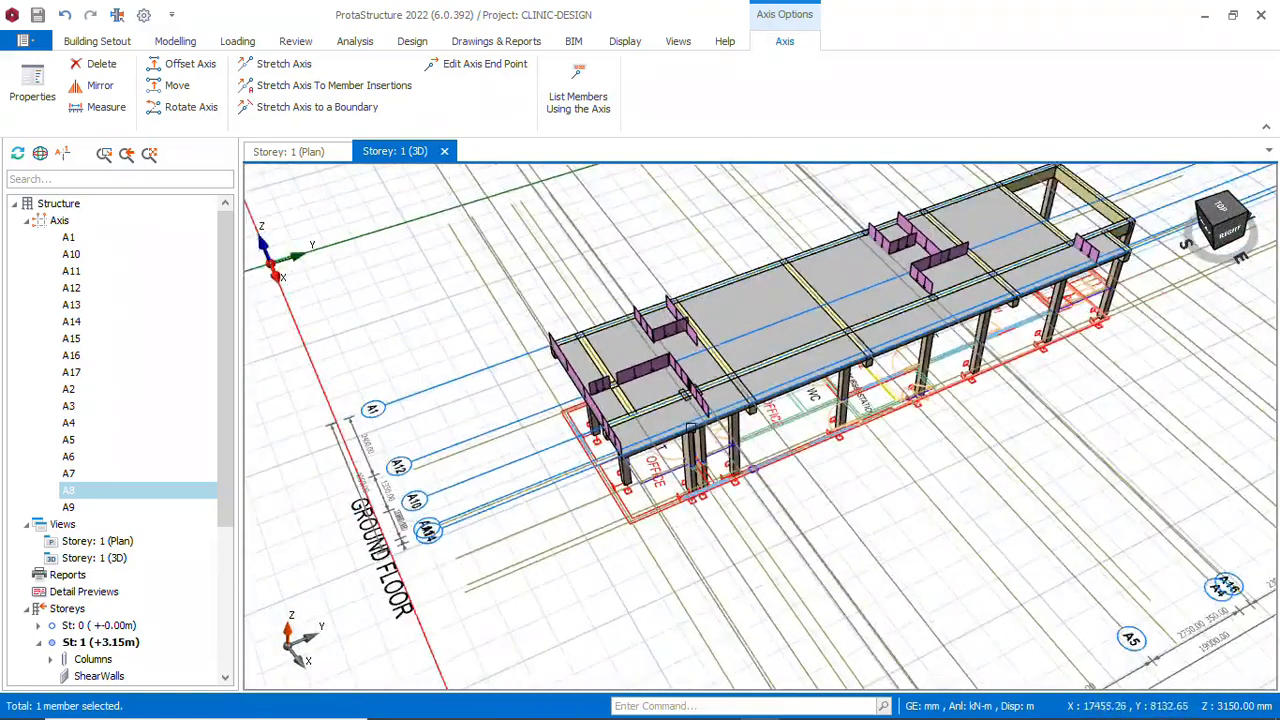
scroll(940, 315, up, 4)
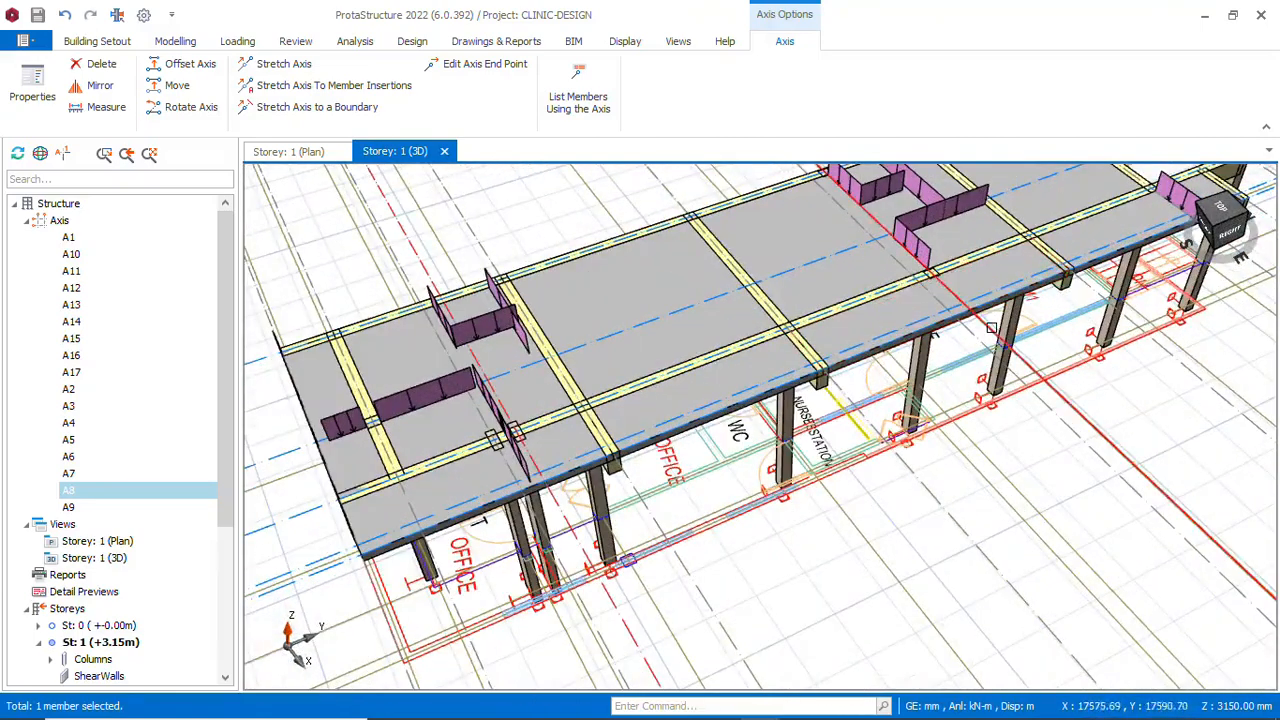
scroll(963, 324, down, 2)
mouse_move(882, 345)
middle_down()
mouse_move(938, 328)
mouse_move(960, 340)
middle_up()
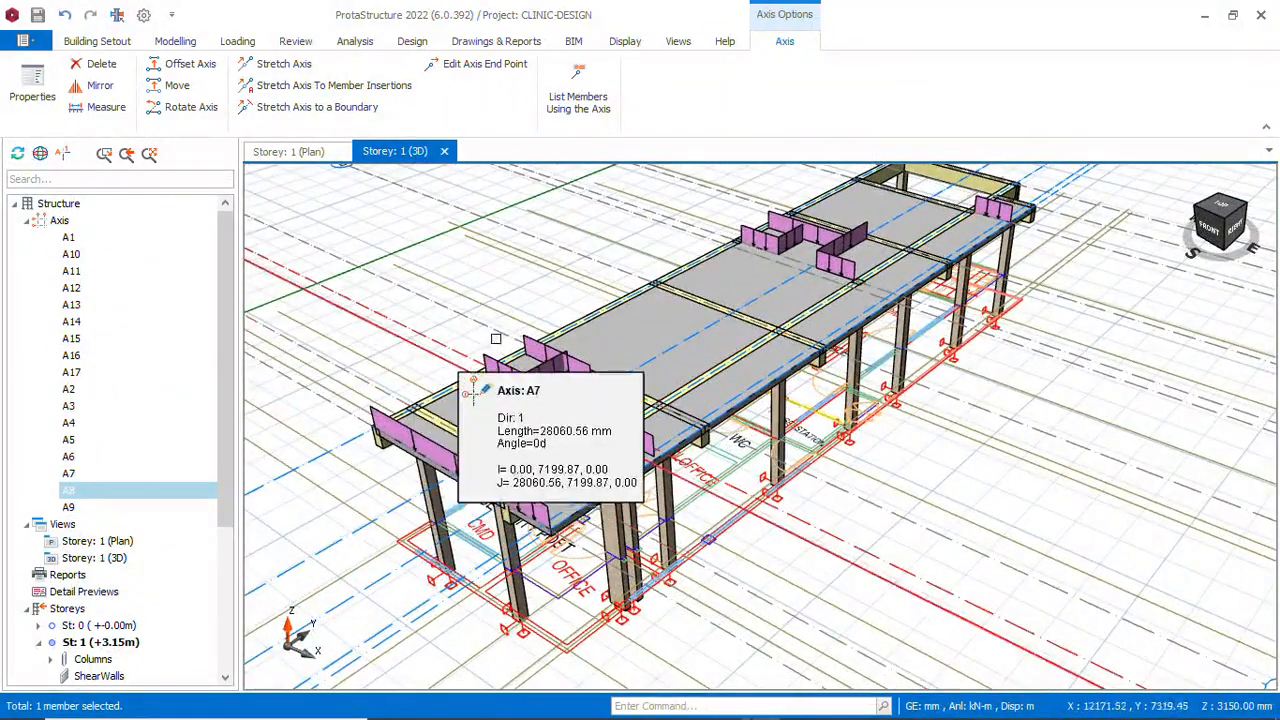
scroll(806, 345, down, 1)
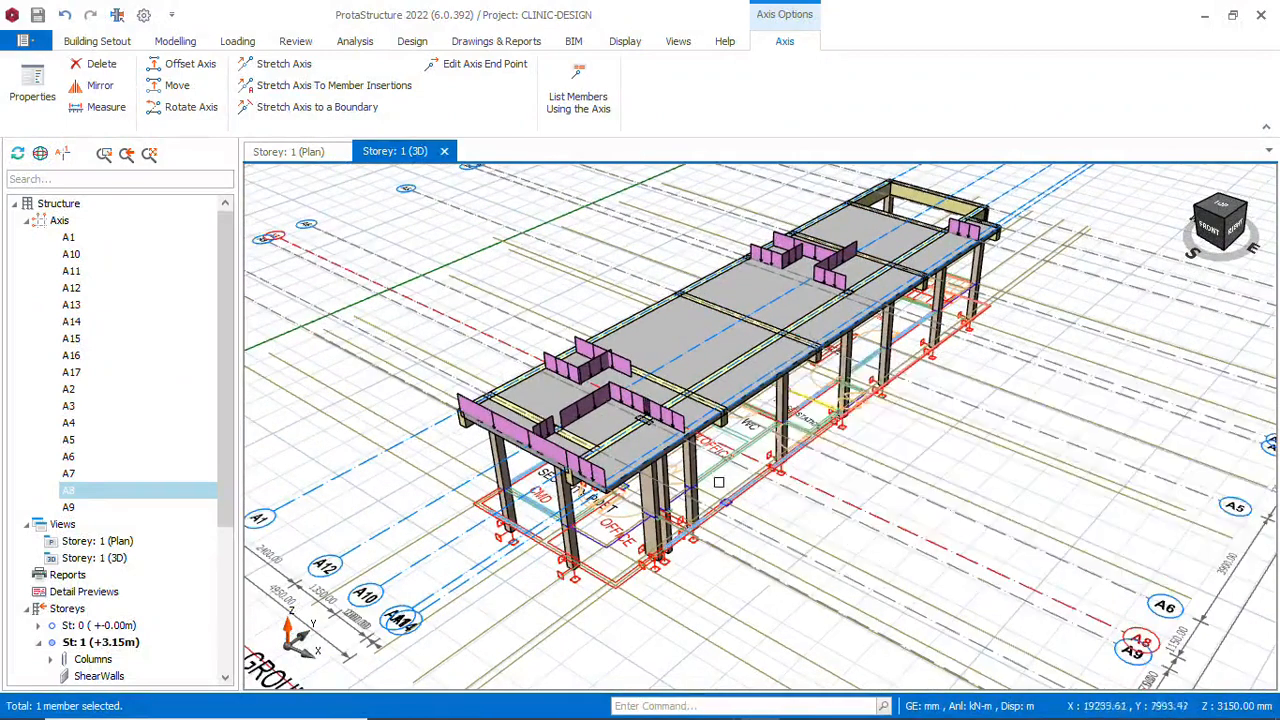
middle_drag(719, 481, 773, 475)
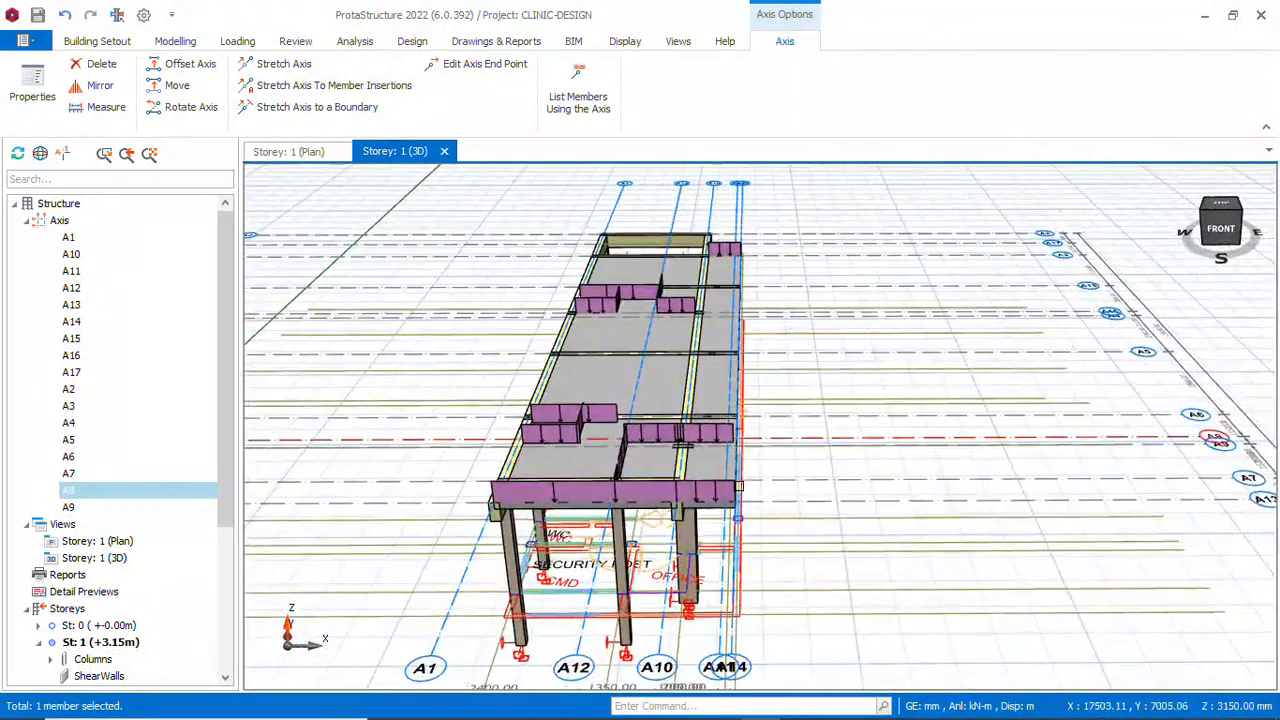
scroll(738, 487, up, 2)
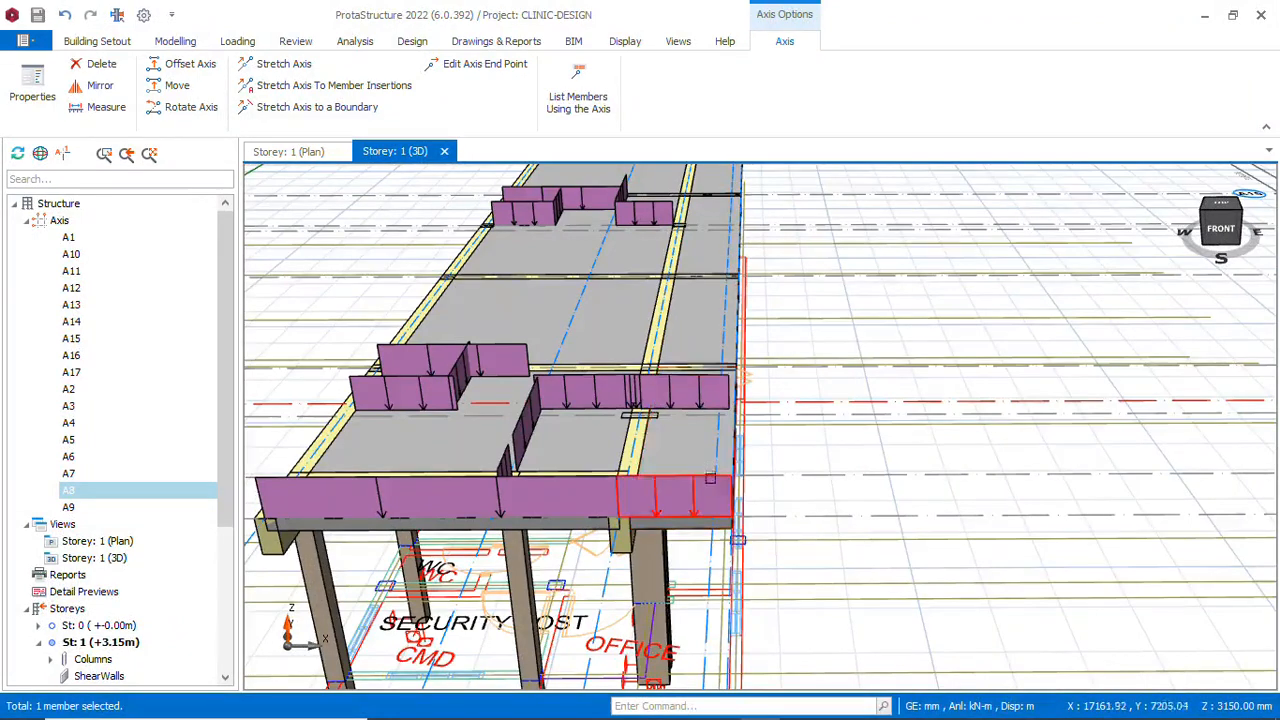
scroll(711, 480, down, 1)
middle_drag(711, 500, 760, 424)
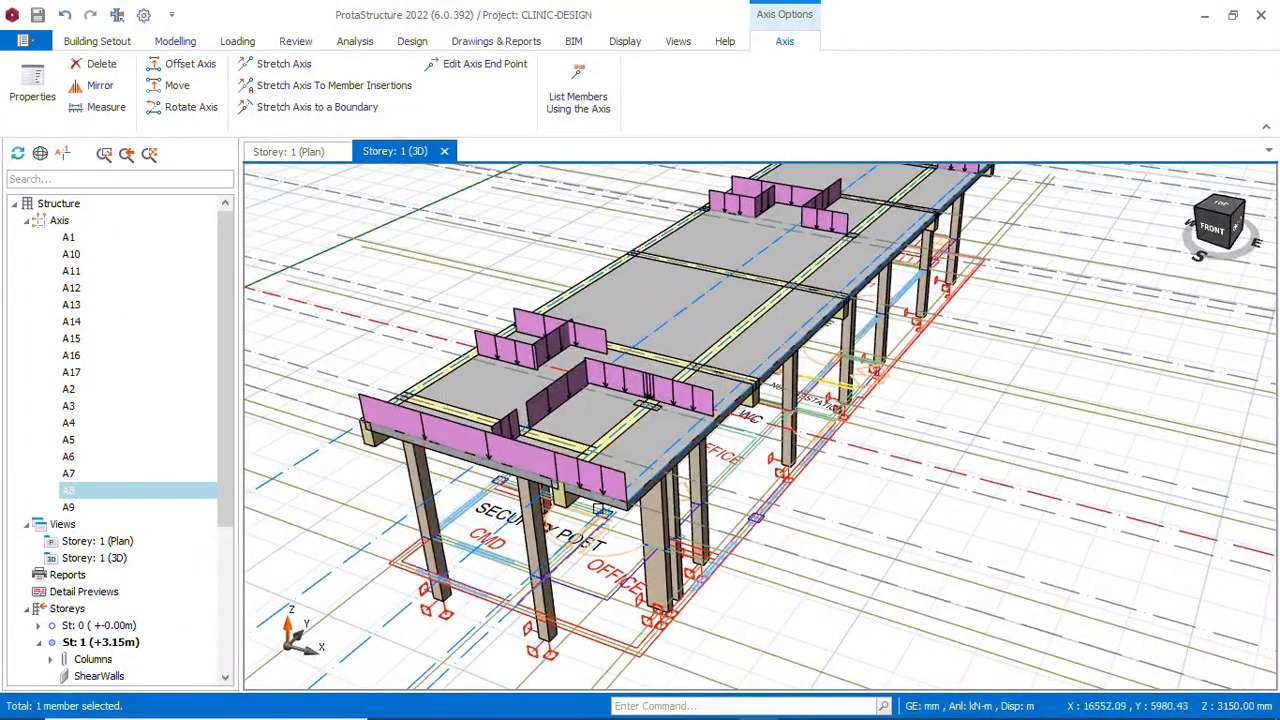
scroll(700, 440, down, 2)
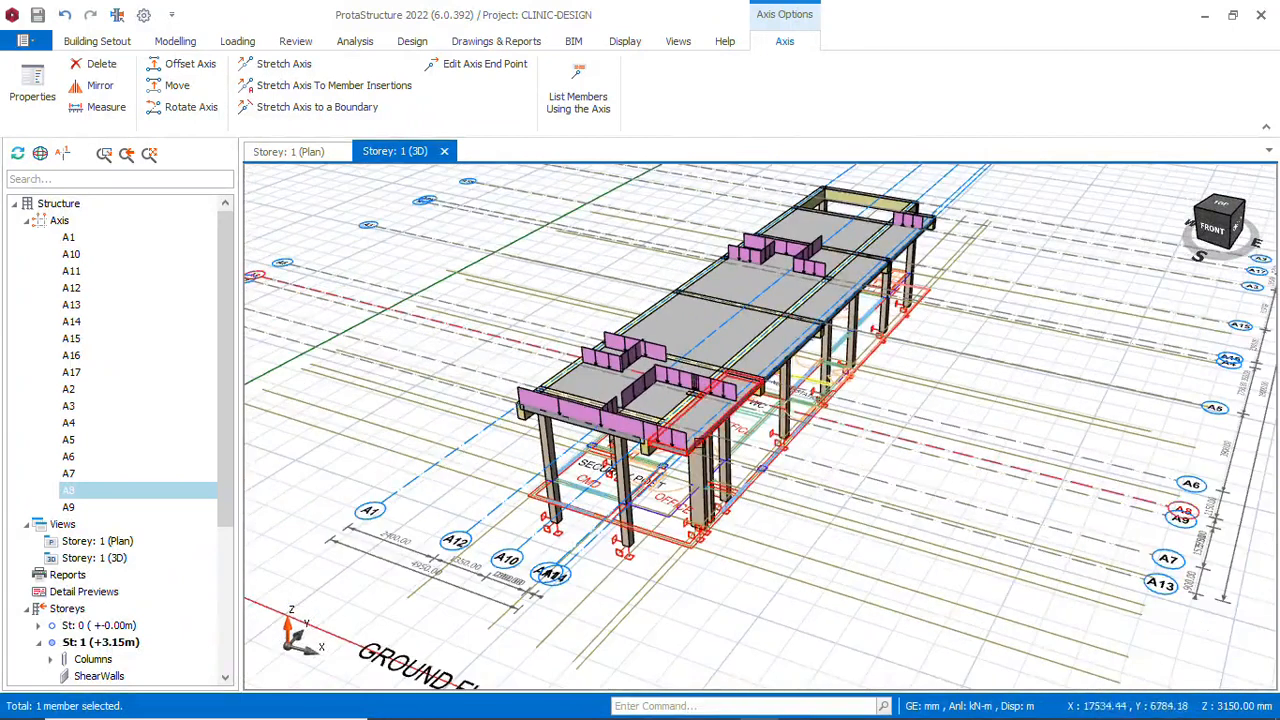
scroll(800, 405, down, 1)
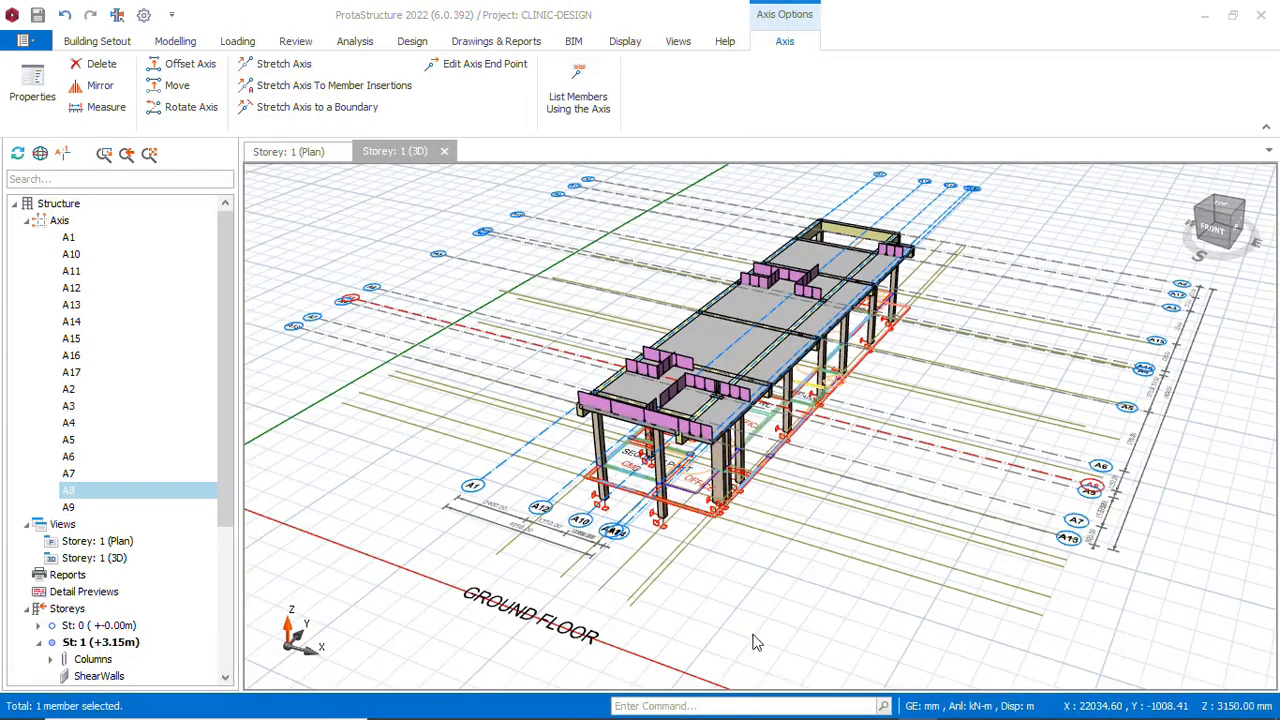
Switch to AutoCAD with the RCN LEFT drawing open
mouse_move(822, 708)
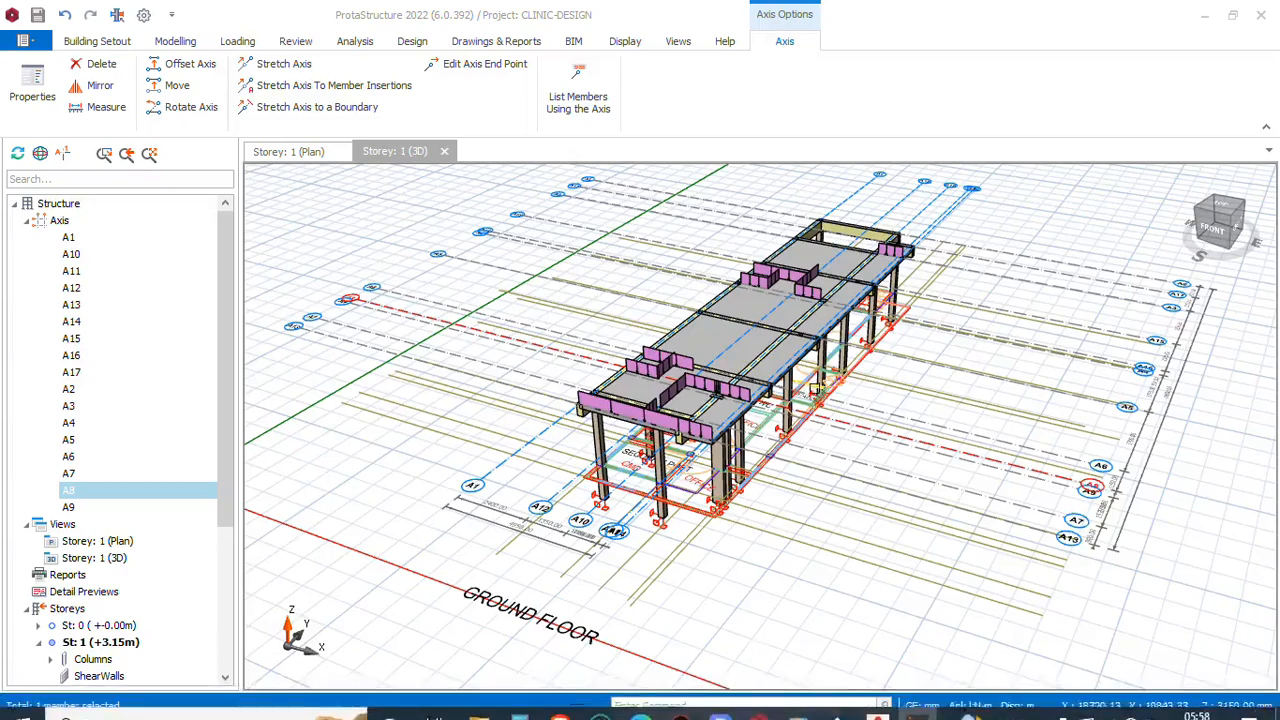
middle_drag(890, 392, 757, 414)
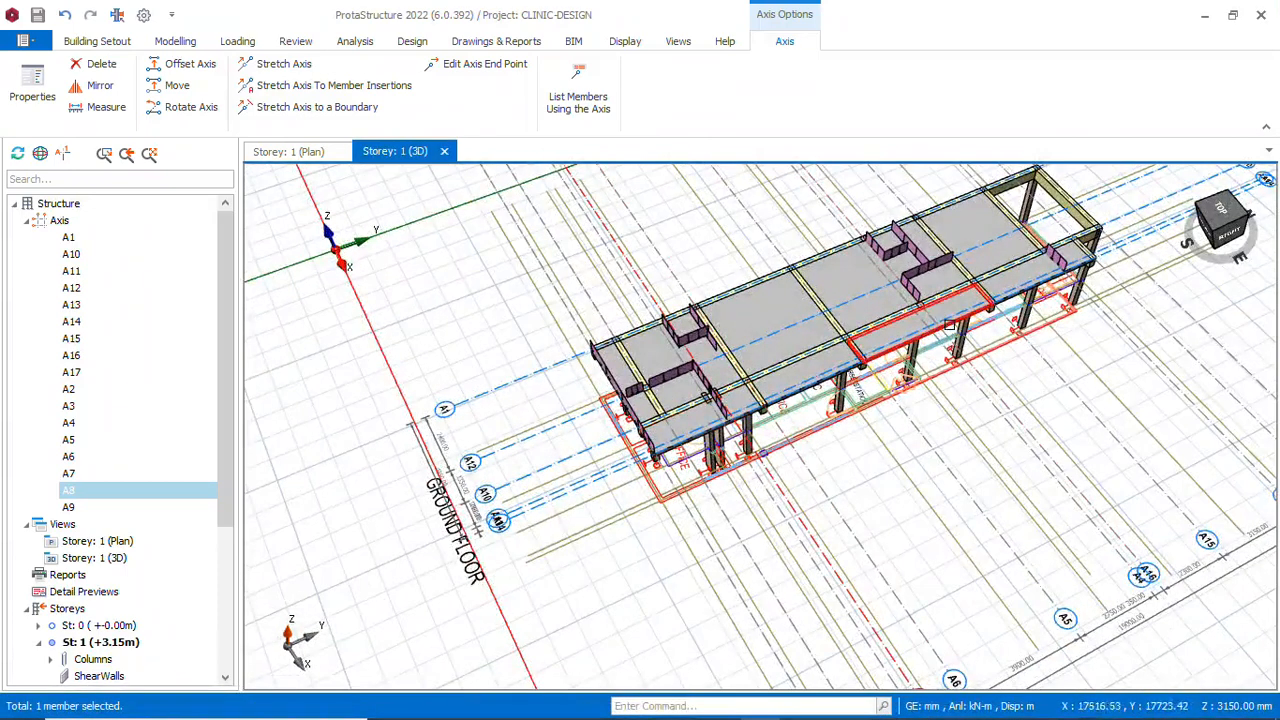
mouse_move(808, 714)
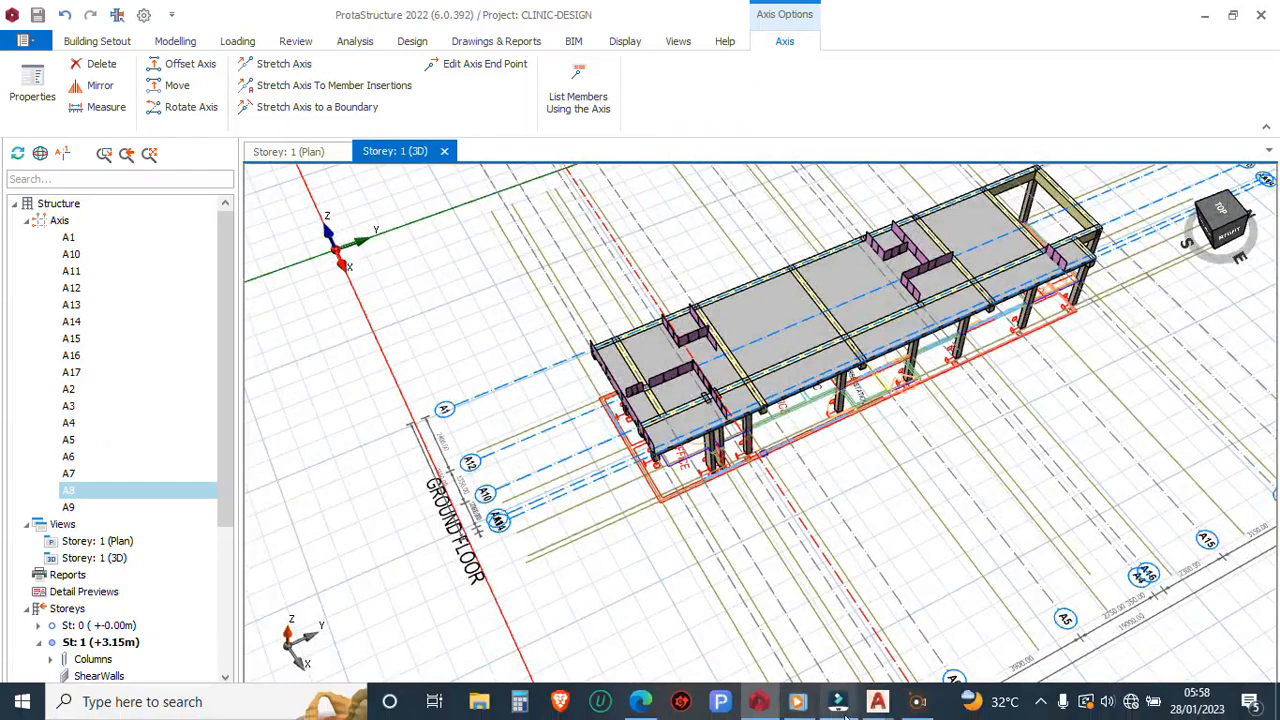
mouse_move(875, 705)
click(955, 623)
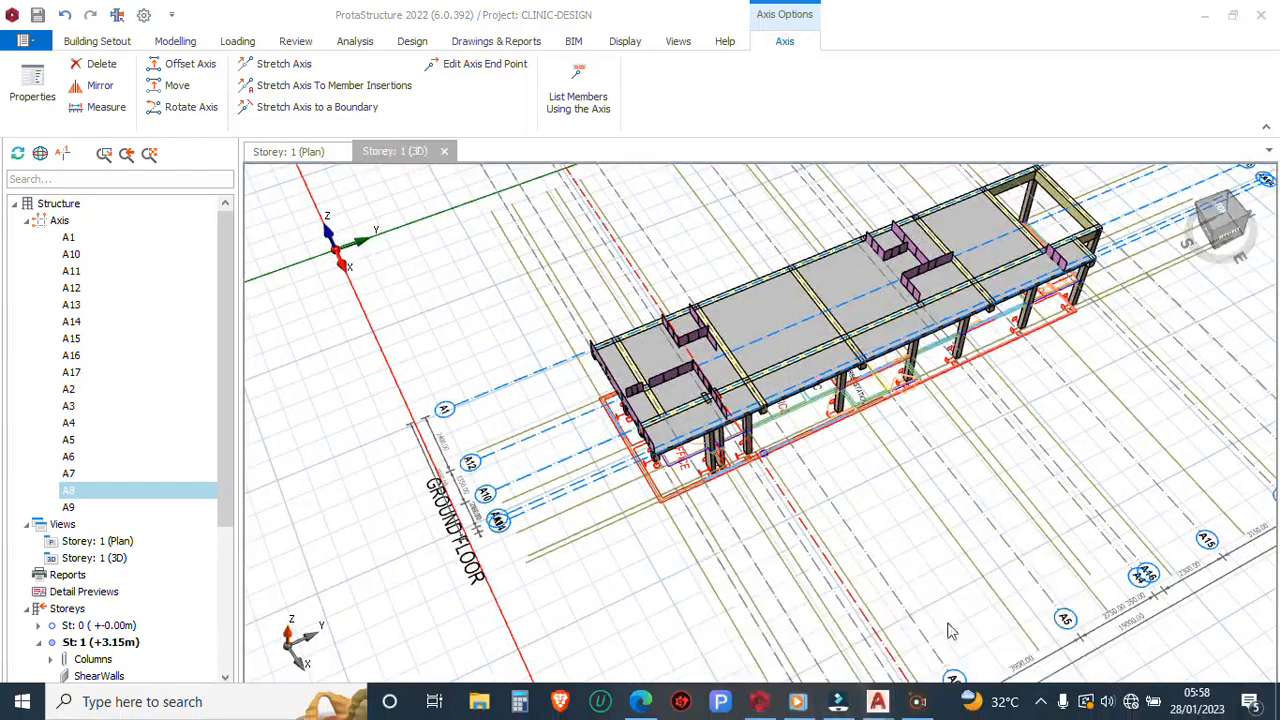
Compare the ground floor plan and its column positions with the neighbouring first floor plan
scroll(894, 609, down, 8)
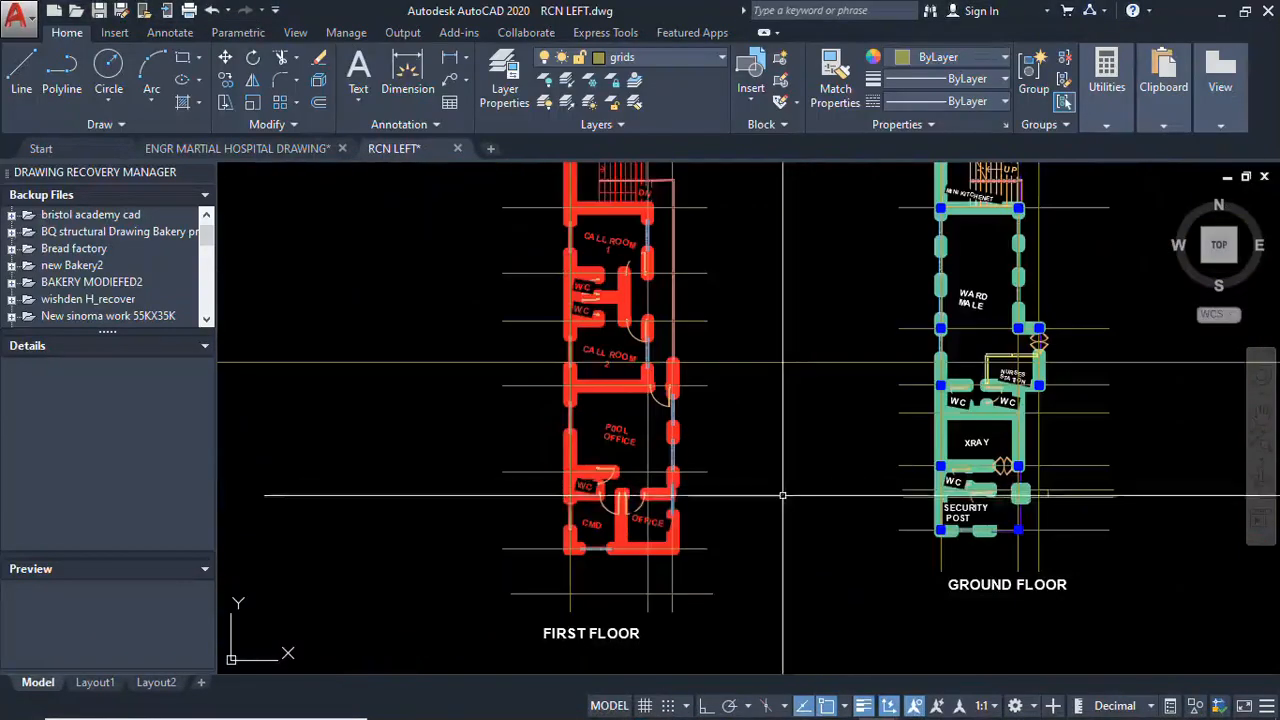
scroll(760, 500, up, 5)
scroll(785, 400, down, 4)
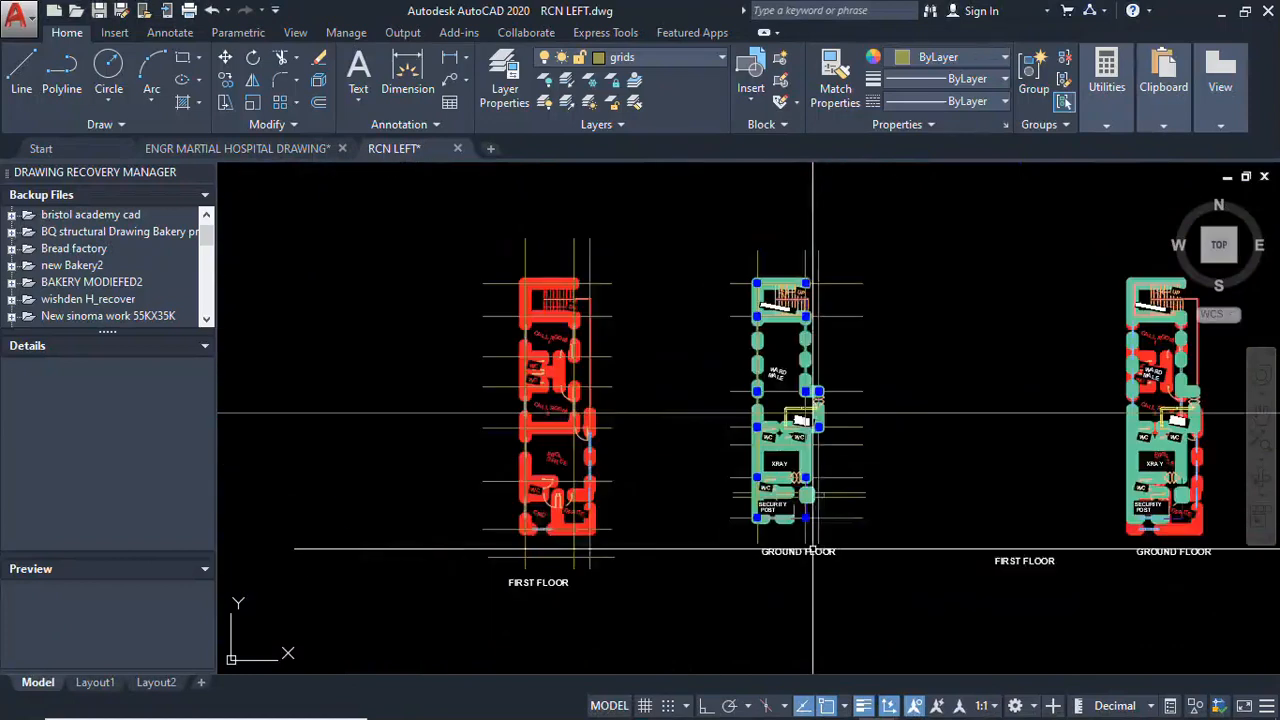
scroll(782, 345, up, 2)
scroll(783, 345, up, 3)
scroll(826, 218, down, 3)
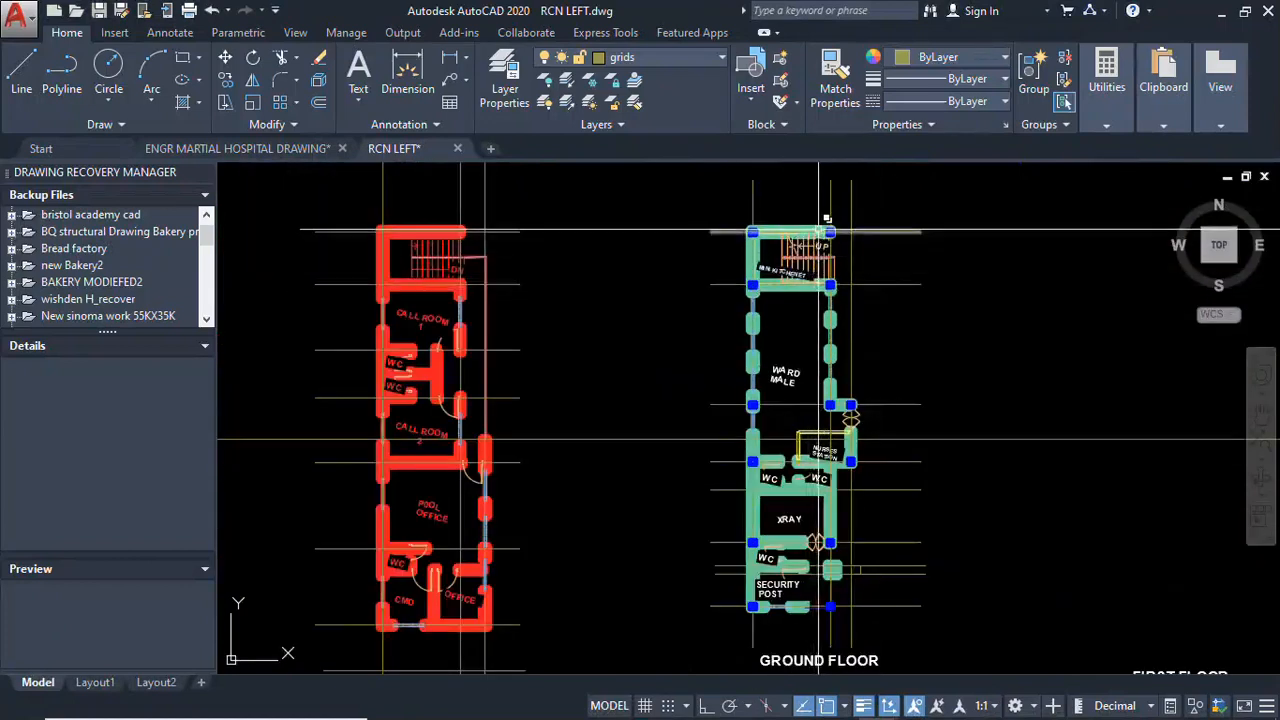
scroll(820, 232, up, 3)
scroll(820, 232, down, 2)
scroll(628, 475, down, 2)
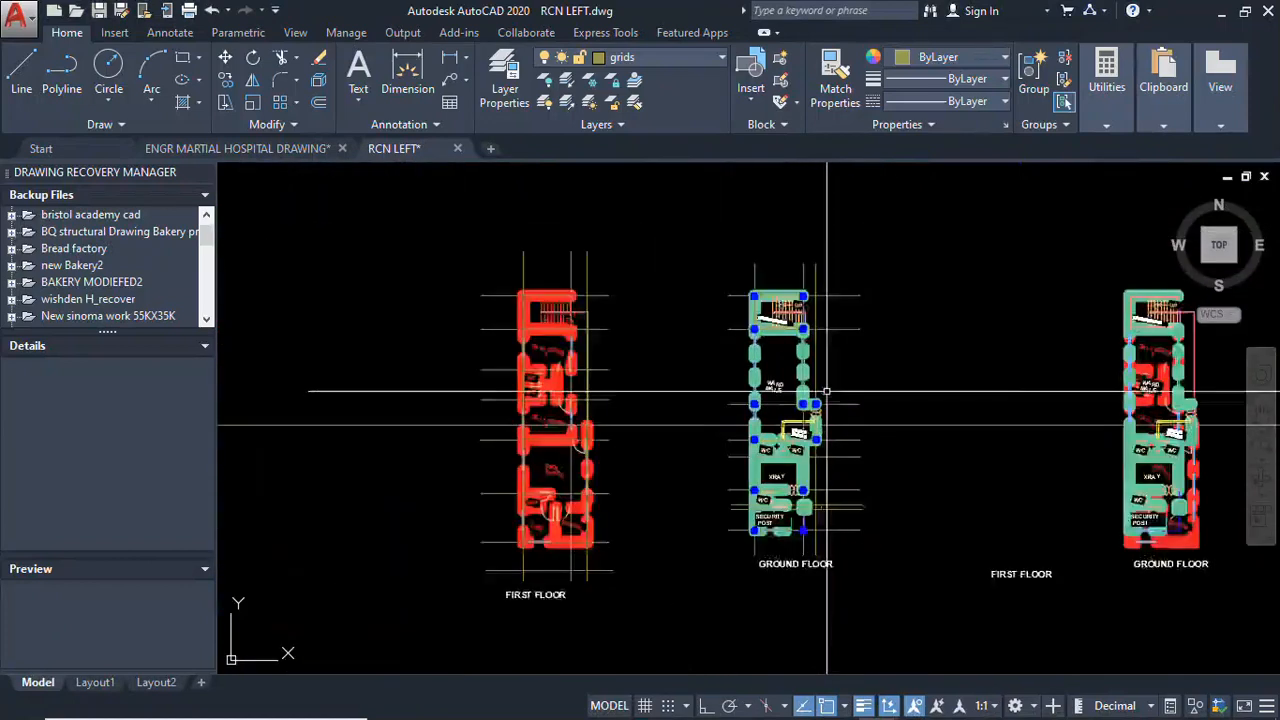
scroll(622, 484, up, 3)
scroll(693, 449, down, 3)
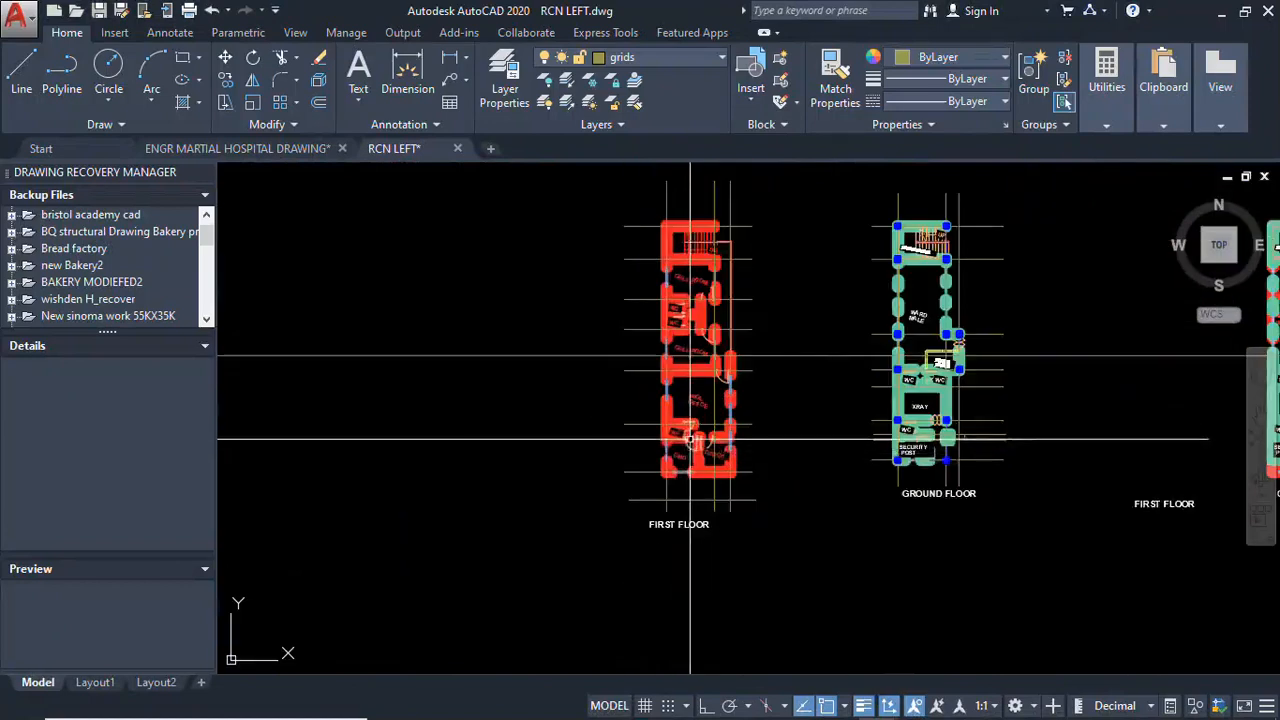
Examine the first floor plan's walls around the call rooms, pool office, CMD and office
scroll(700, 335, up, 1)
scroll(705, 418, up, 3)
scroll(700, 290, down, 5)
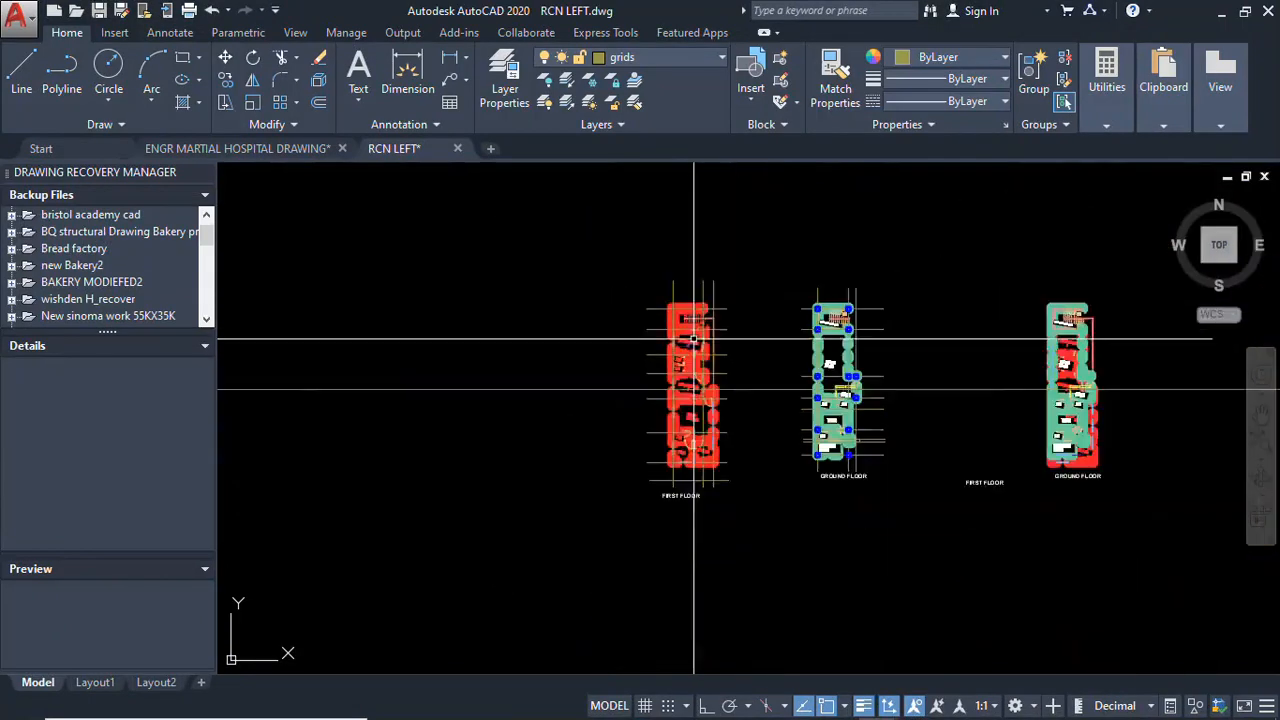
scroll(682, 437, up, 4)
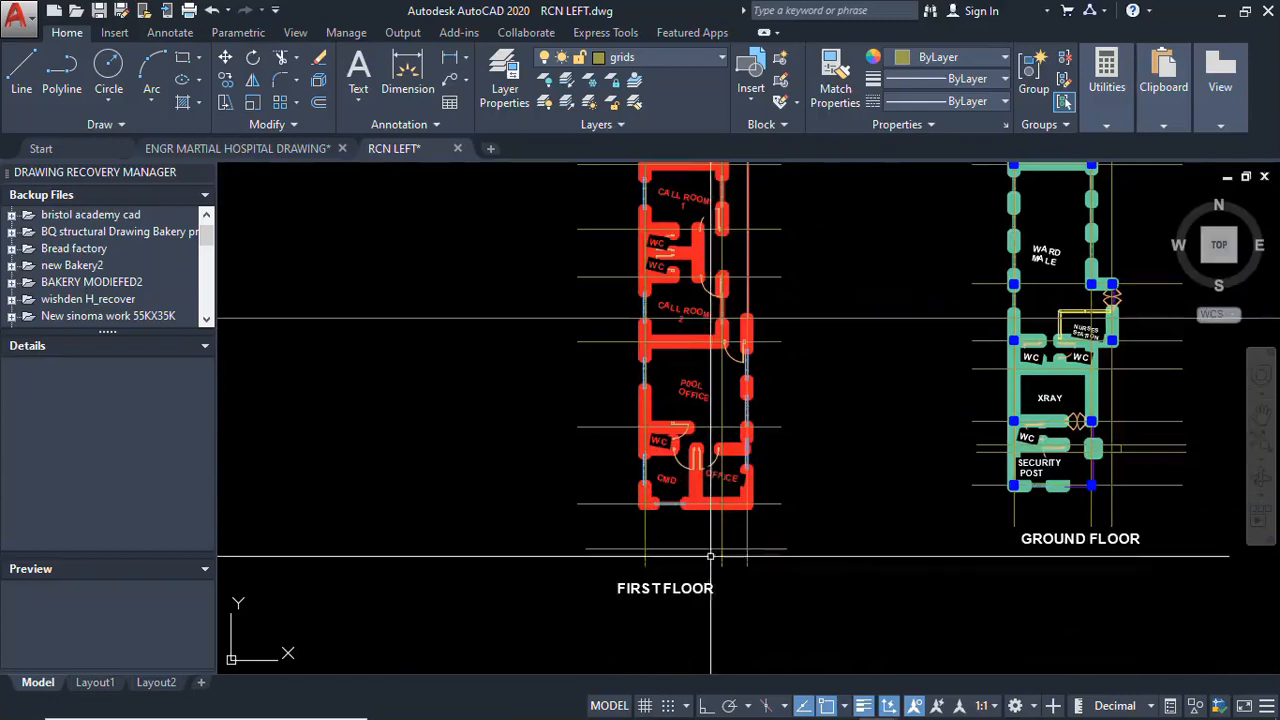
scroll(680, 431, down, 1)
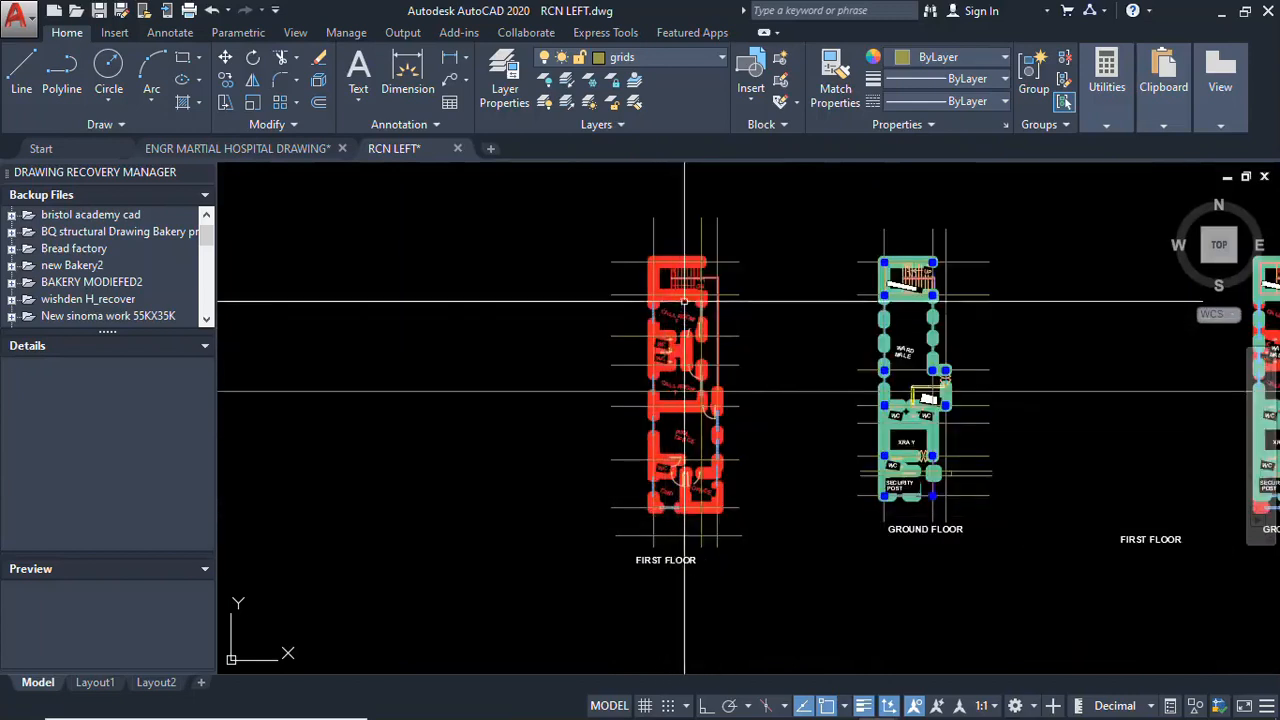
scroll(737, 490, up, 1)
scroll(737, 490, down, 1)
scroll(737, 546, up, 1)
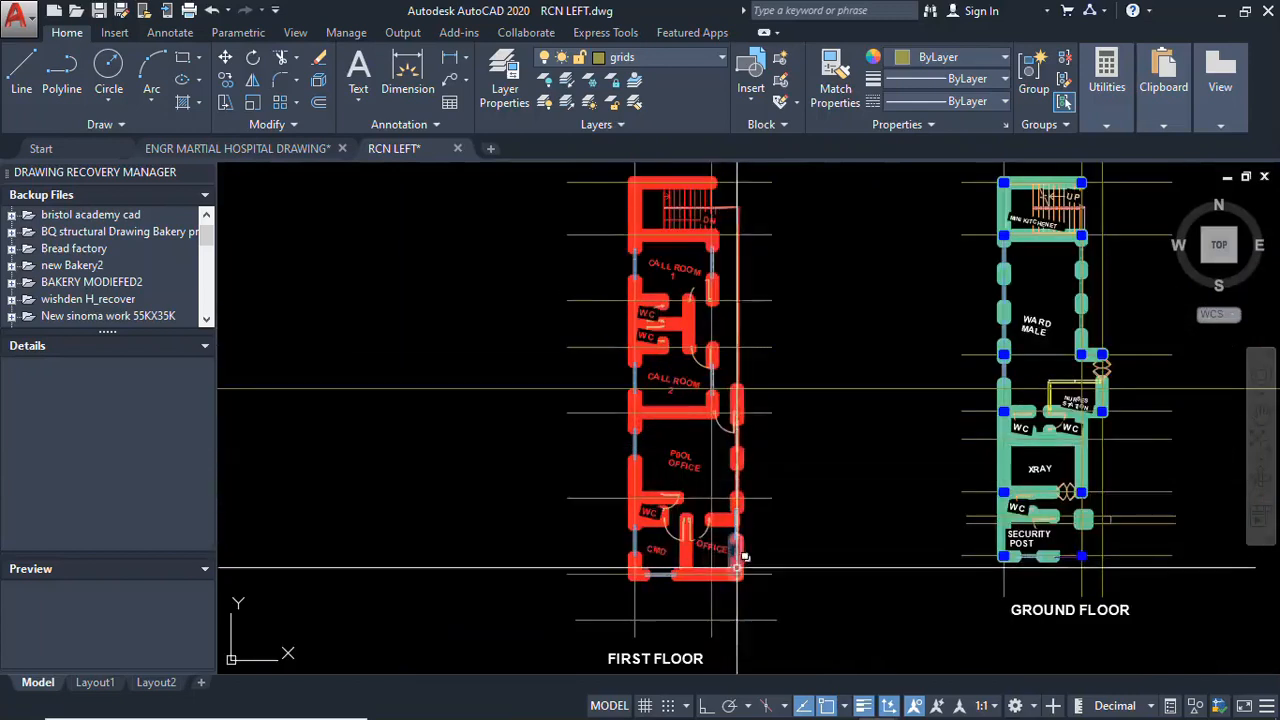
scroll(741, 575, up, 1)
scroll(741, 560, down, 1)
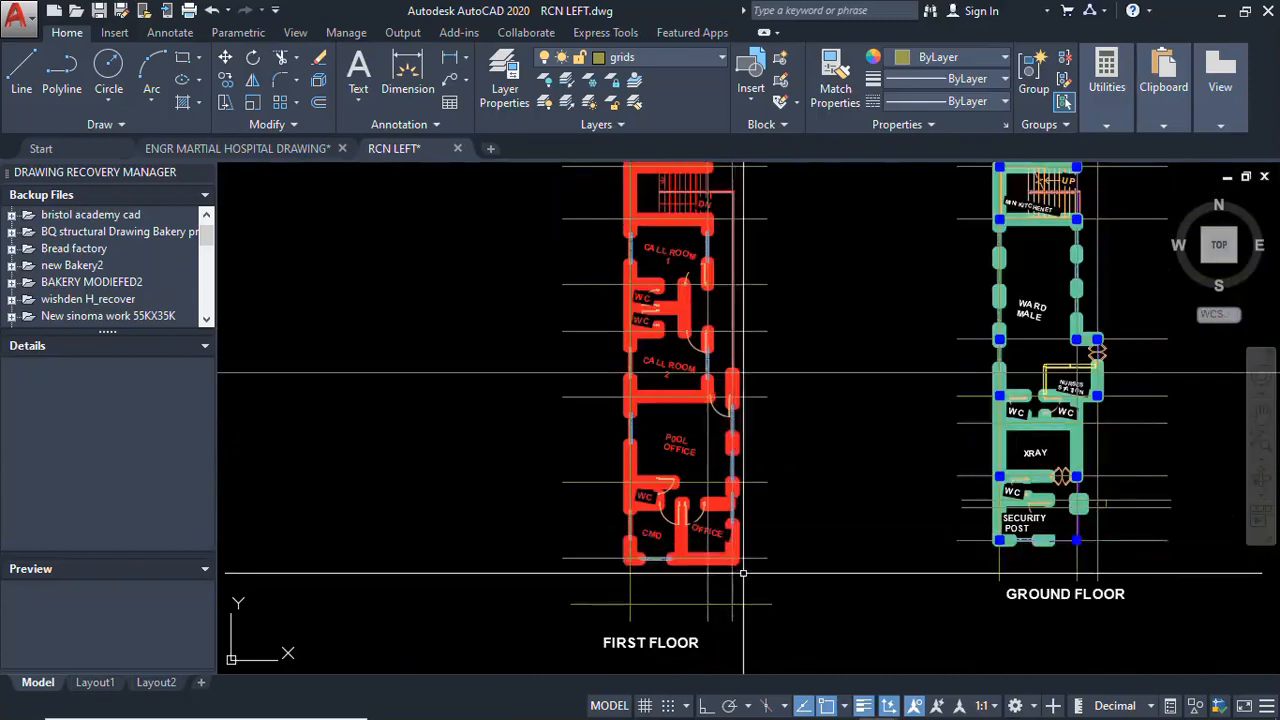
scroll(745, 400, up, 4)
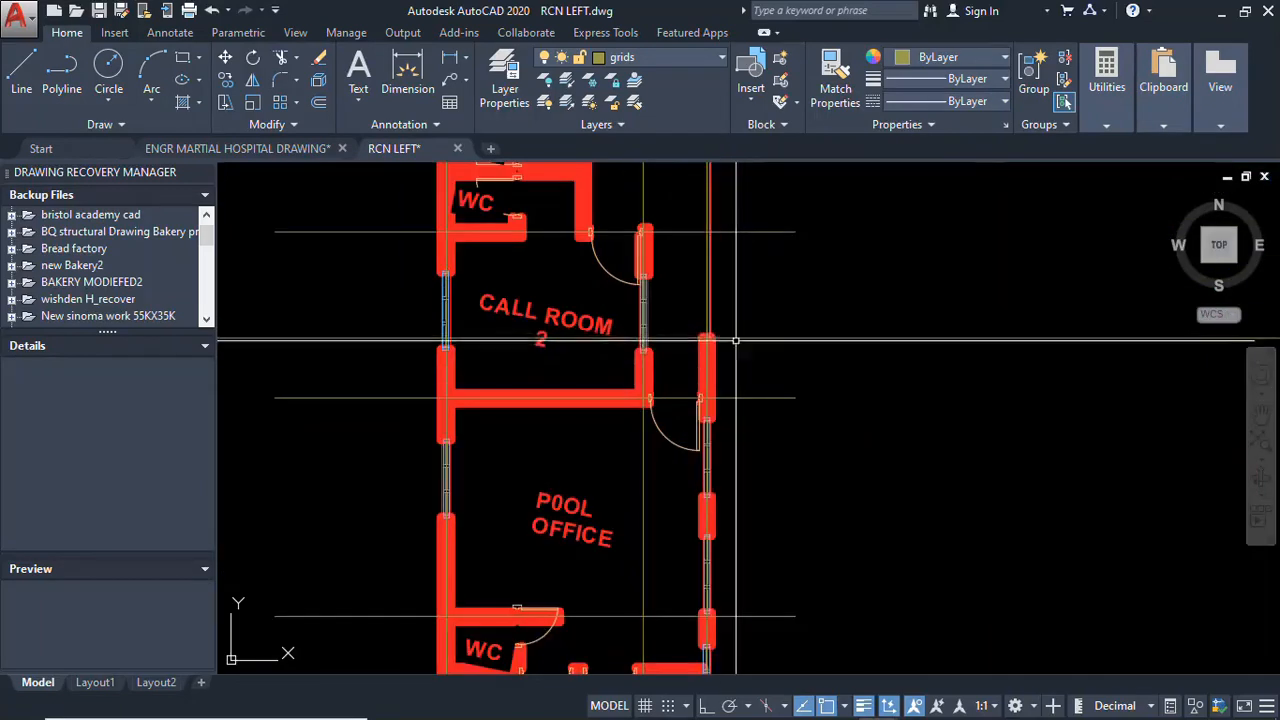
scroll(737, 345, down, 4)
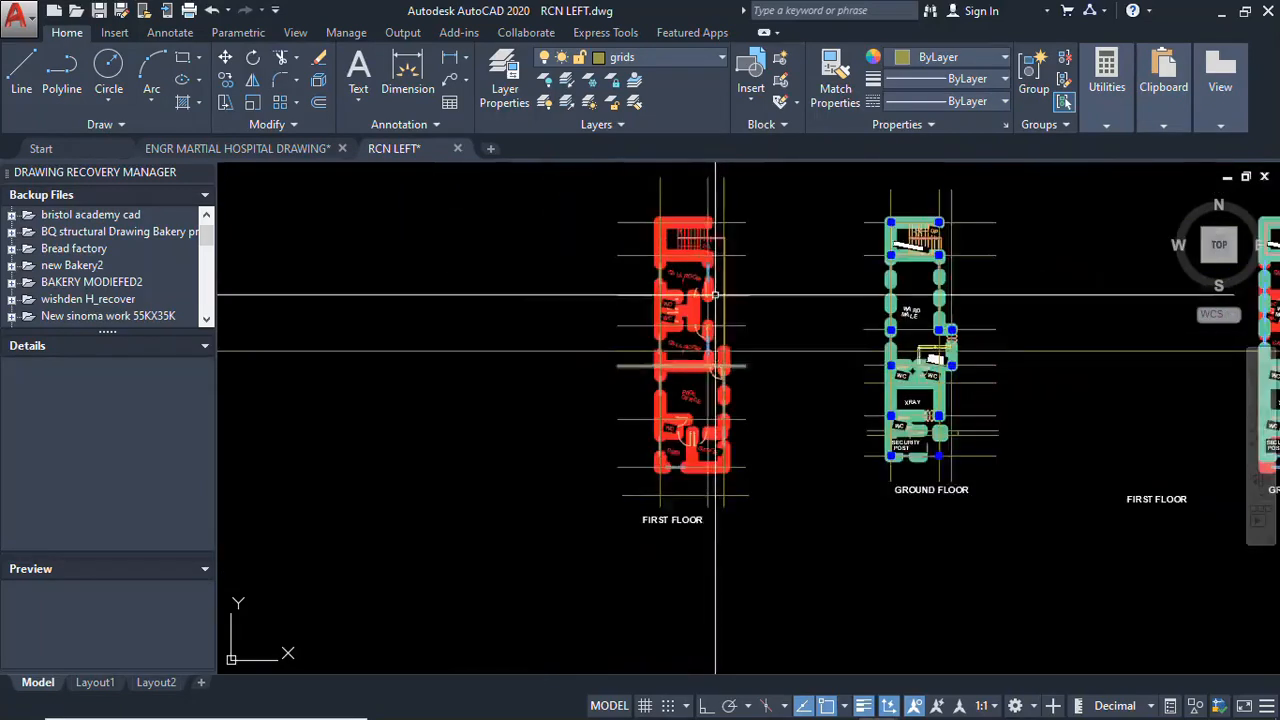
Examine the first floor plan's outer corridor edge from the staircase past the call rooms to the pool office wall
scroll(726, 236, up, 1)
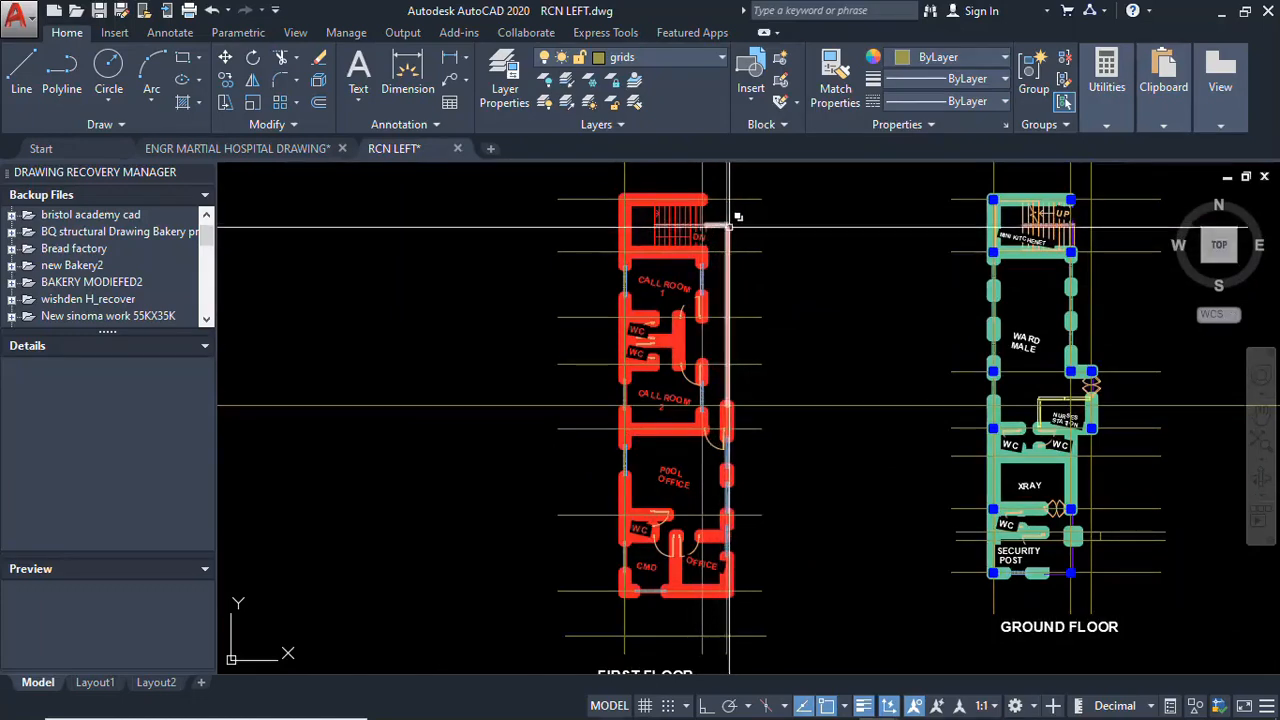
scroll(728, 272, up, 2)
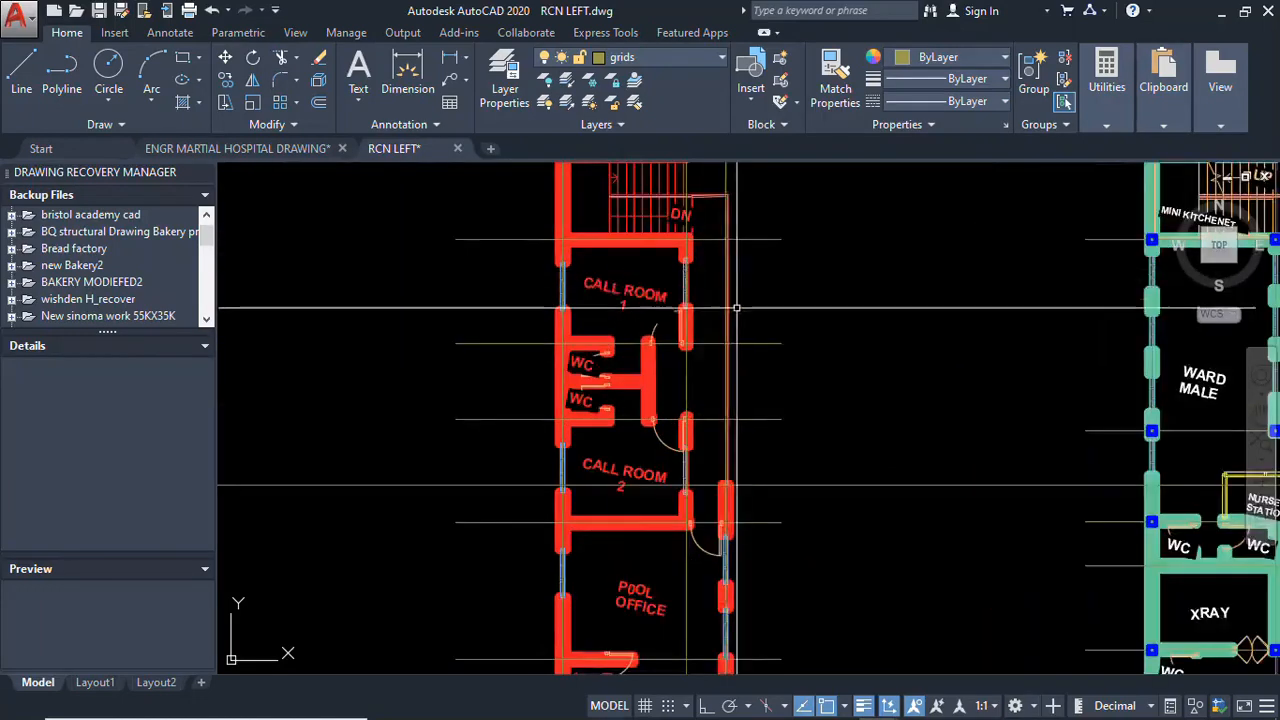
scroll(736, 292, down, 2)
scroll(736, 292, up, 2)
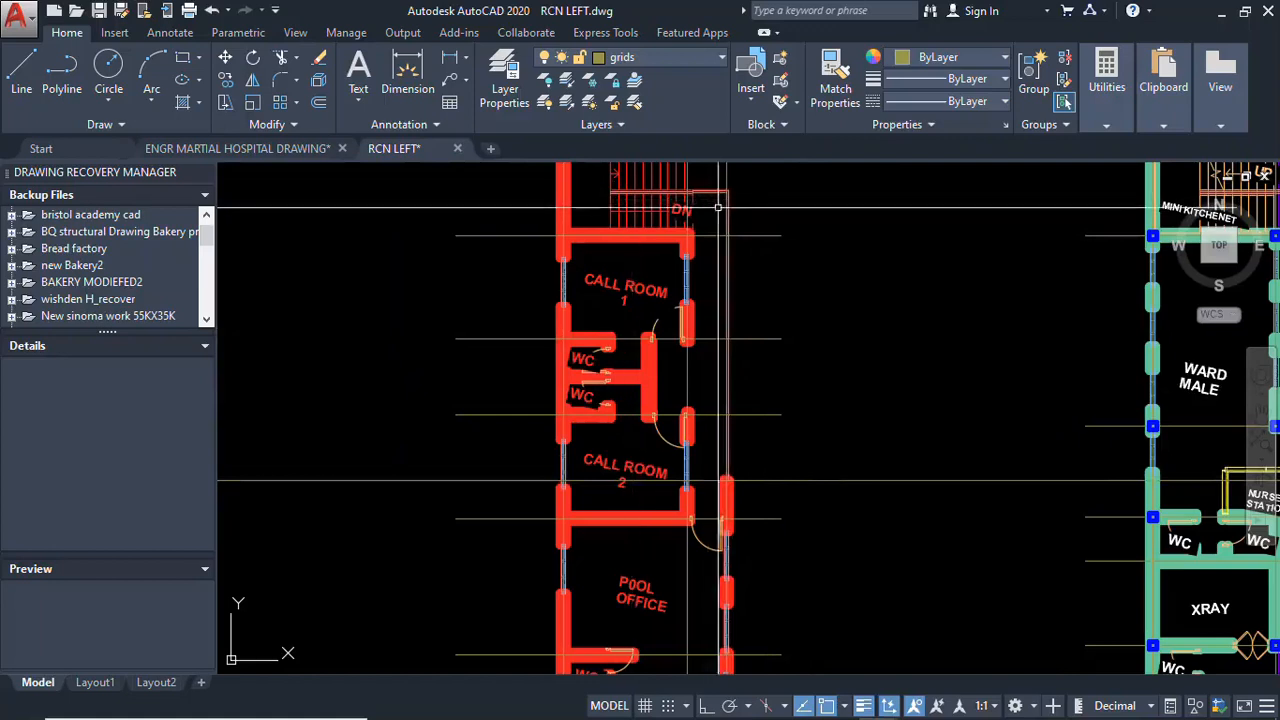
scroll(707, 280, down, 5)
scroll(712, 388, up, 6)
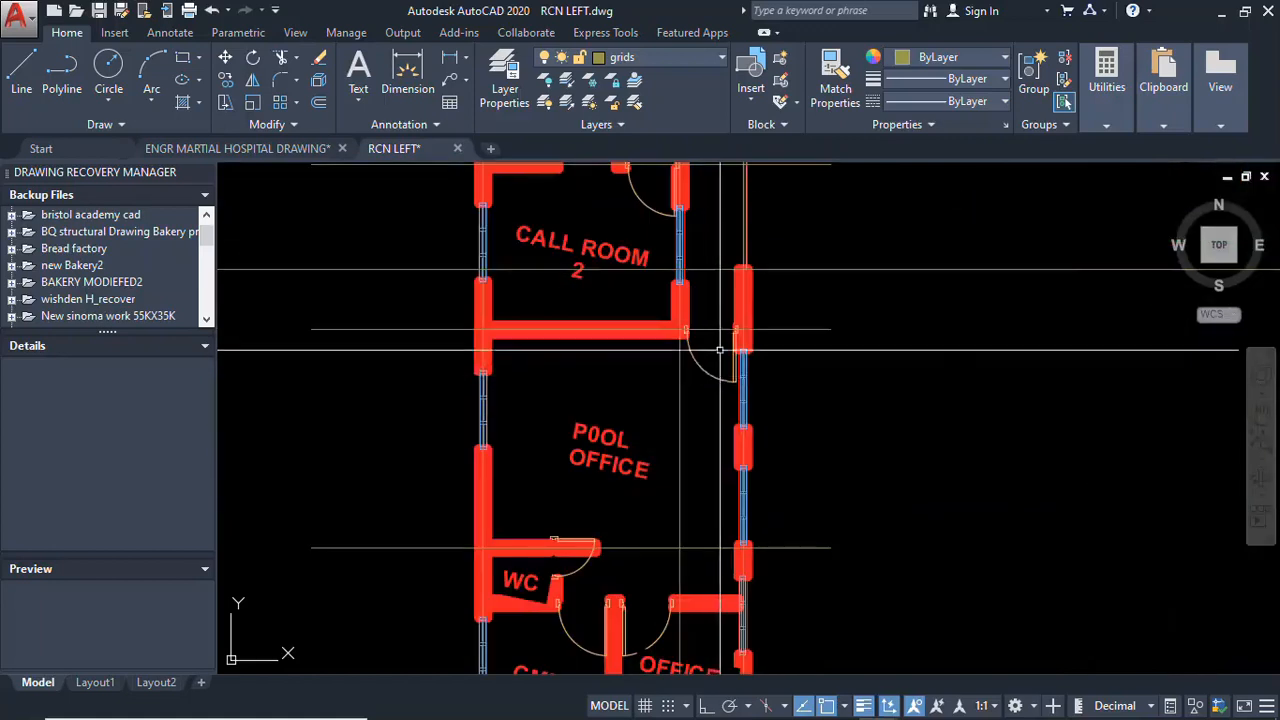
scroll(715, 345, down, 4)
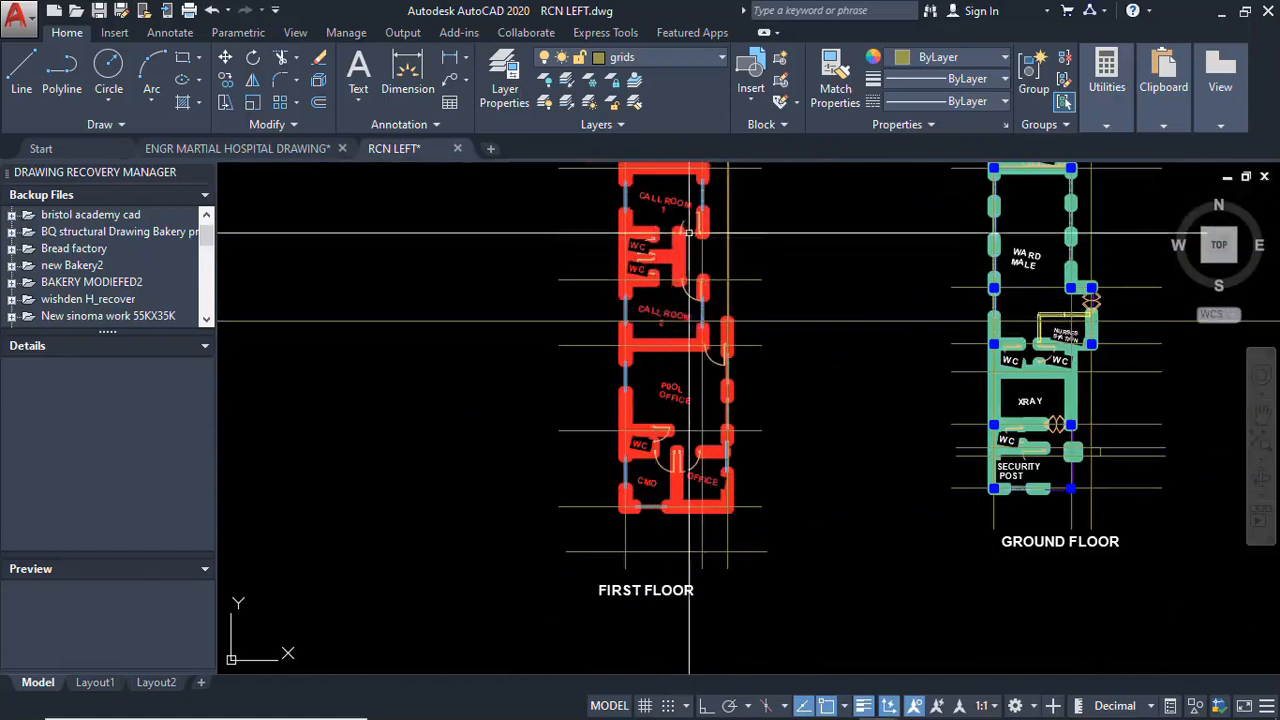
Review the first floor plan's overall wall layout from the staircase and call rooms to the CMD alongside the ground floor plan
scroll(675, 398, down, 4)
scroll(675, 398, up, 3)
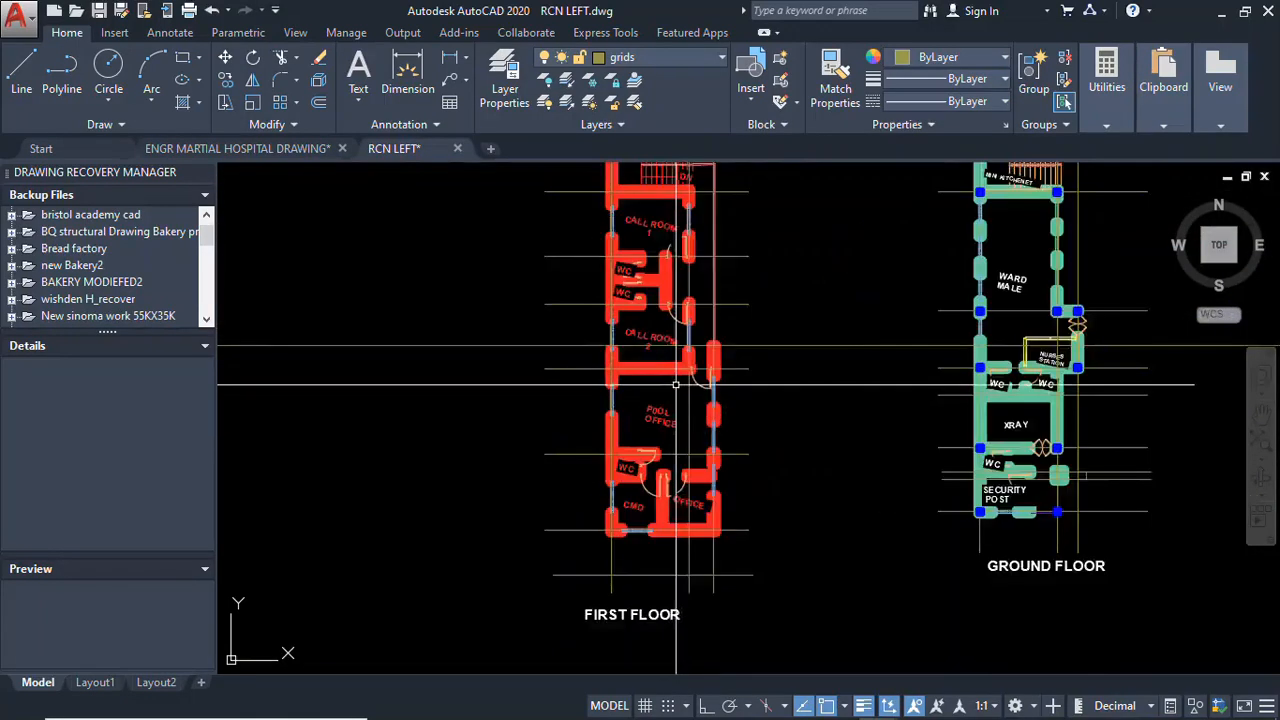
scroll(660, 380, down, 3)
scroll(663, 330, up, 5)
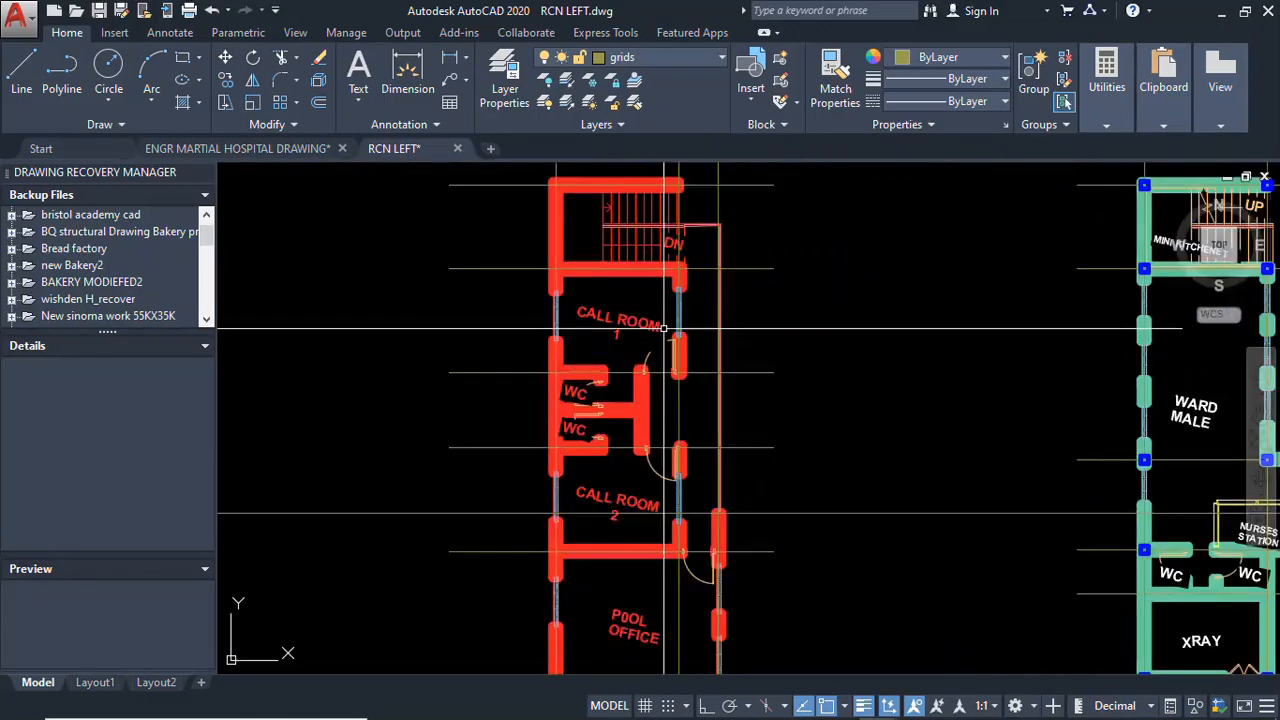
scroll(671, 295, down, 4)
scroll(668, 292, up, 2)
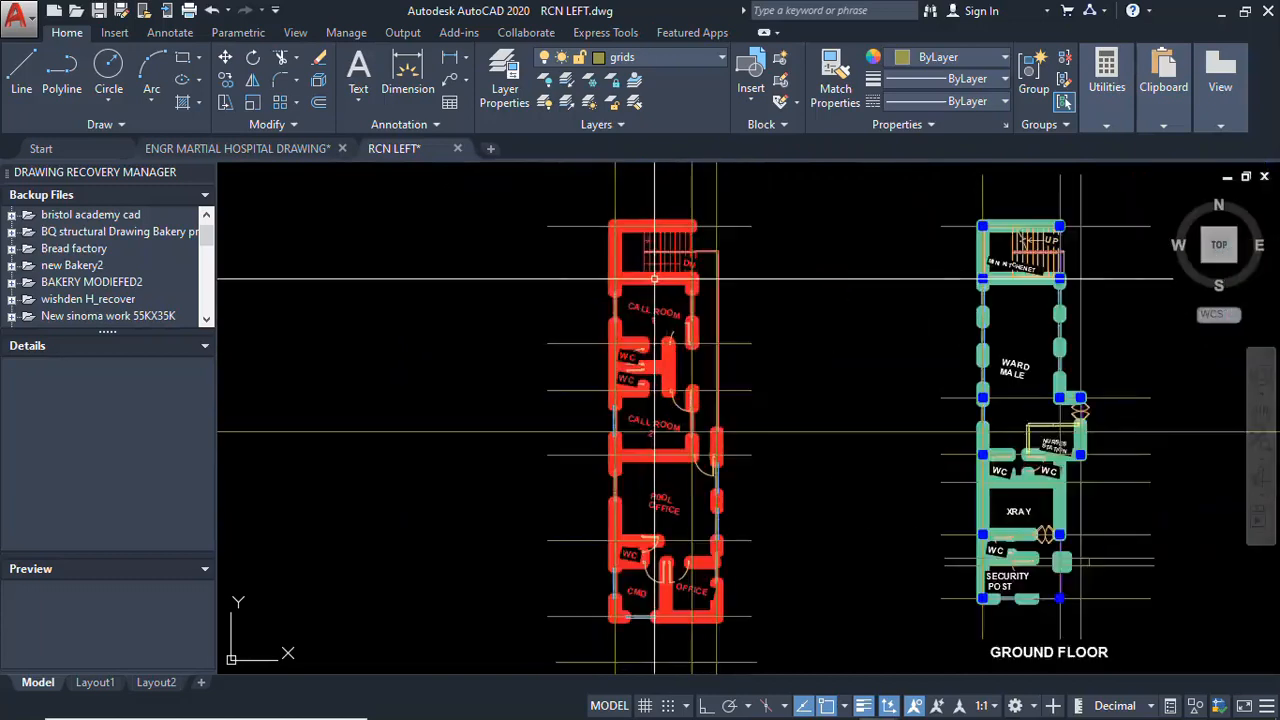
scroll(692, 432, down, 3)
scroll(675, 448, up, 3)
scroll(662, 458, down, 3)
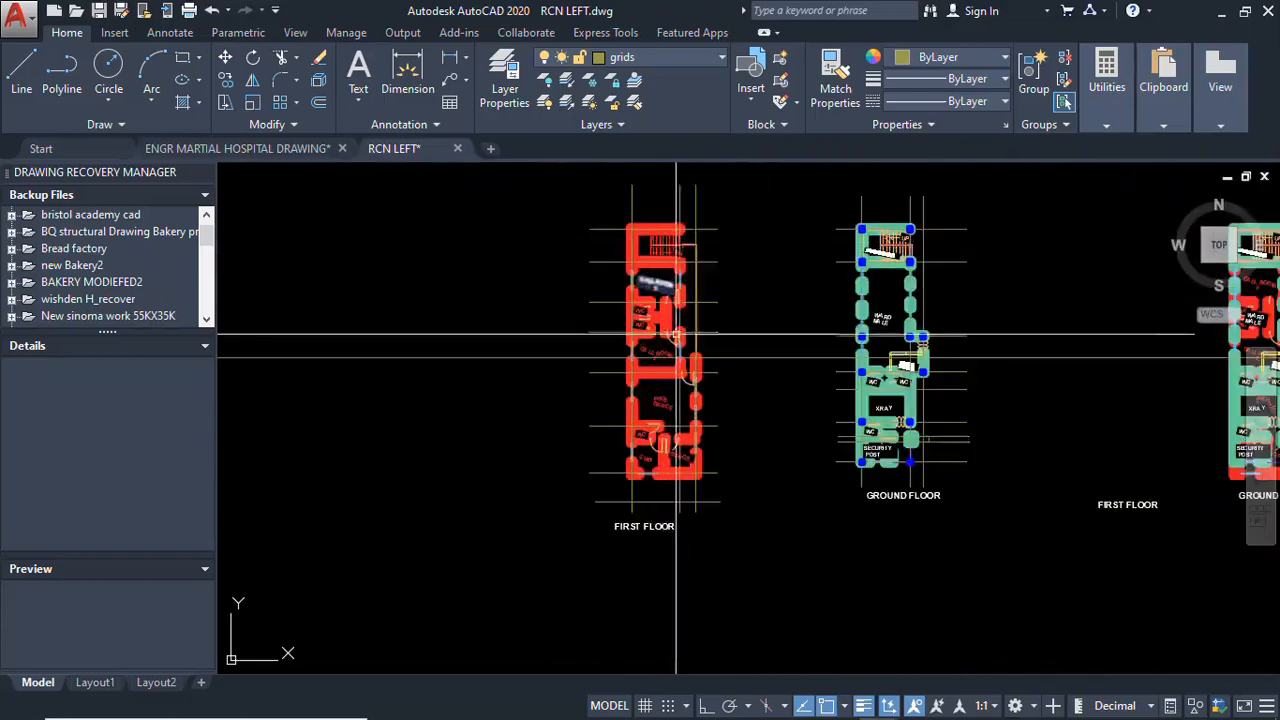
scroll(656, 465, up, 4)
scroll(656, 465, down, 2)
scroll(646, 366, down, 3)
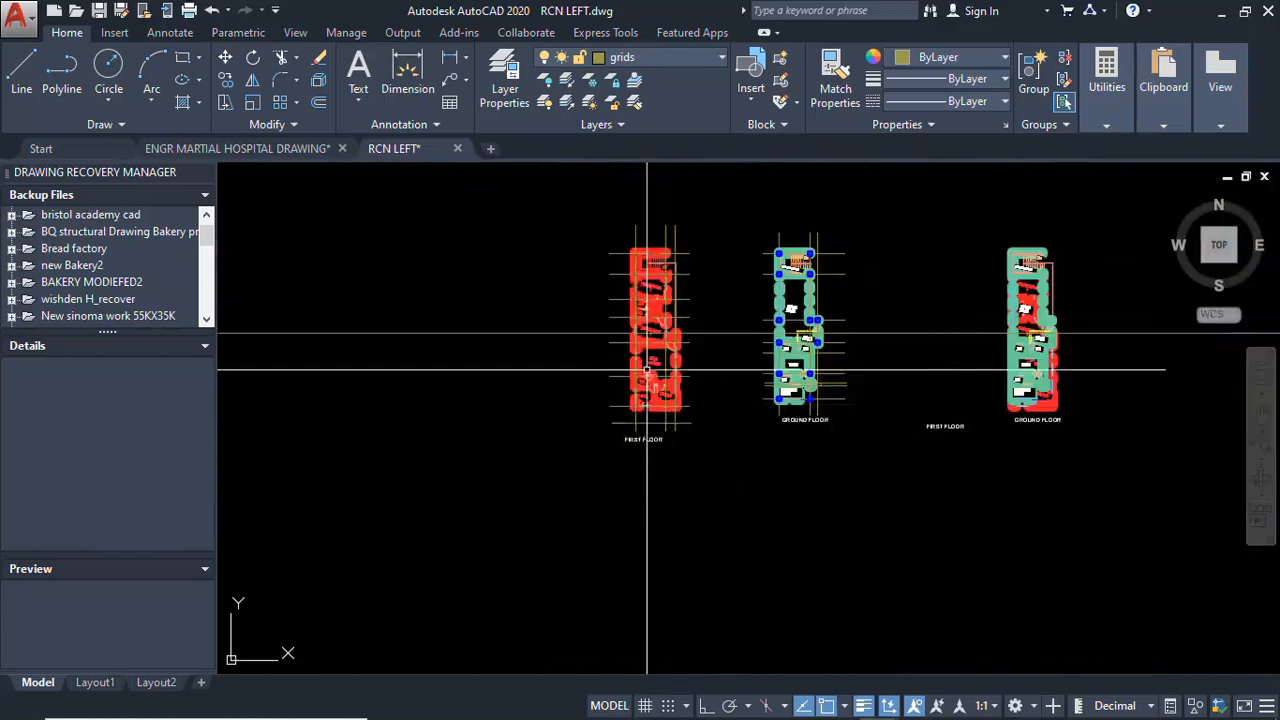
Switch to ProtaStructure and display the Storey 1 plan
click(760, 701)
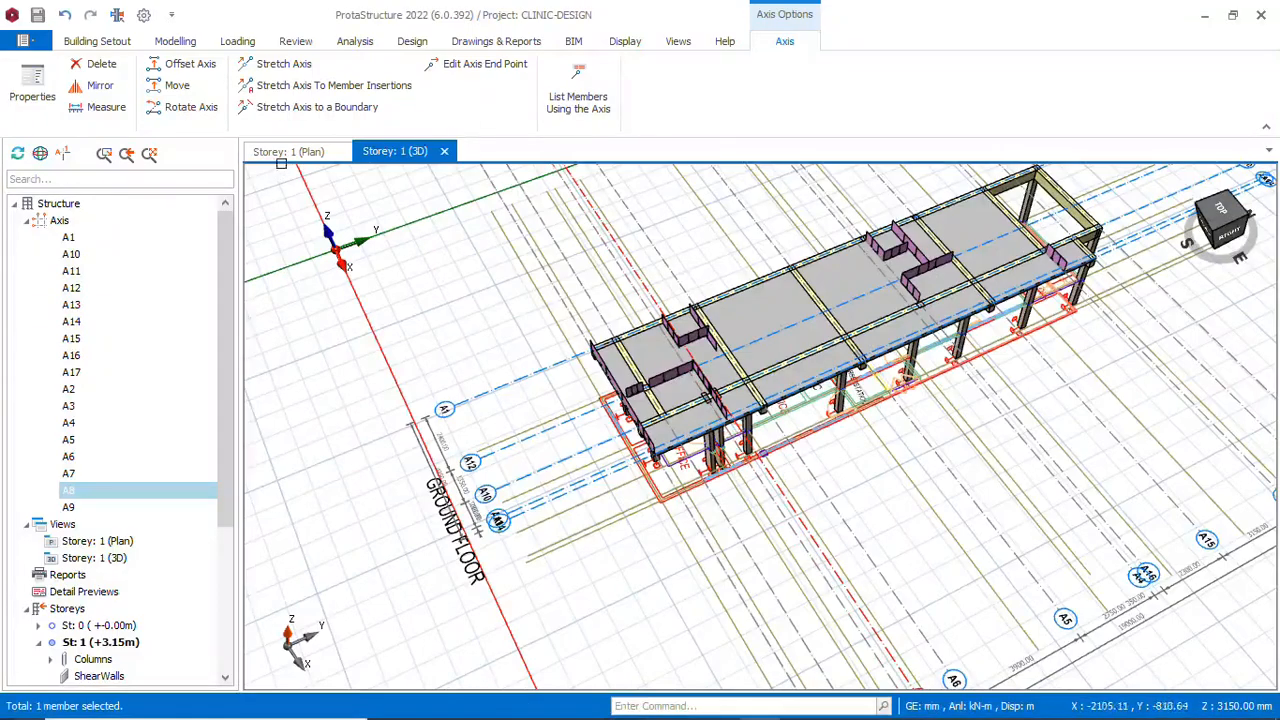
click(287, 152)
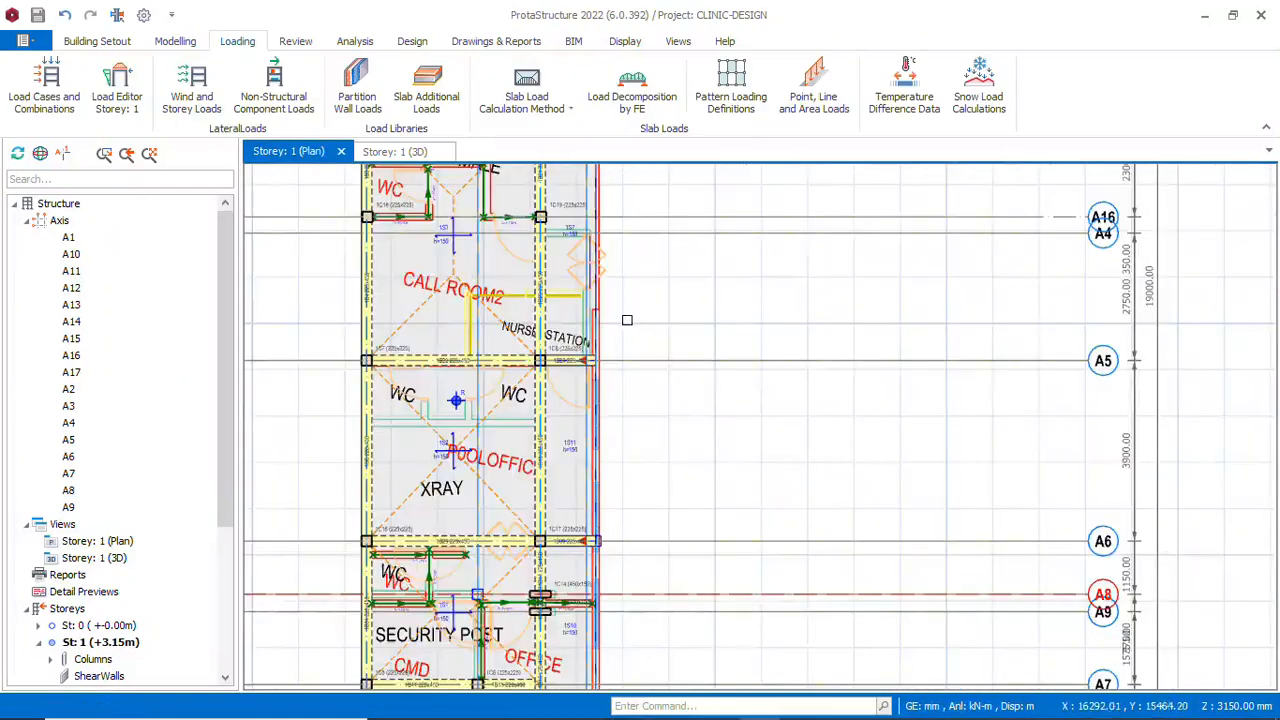
Examine the outer slab edge beside the nurse station, pool office and call rooms on the Storey 1 plan
scroll(660, 279, up, 5)
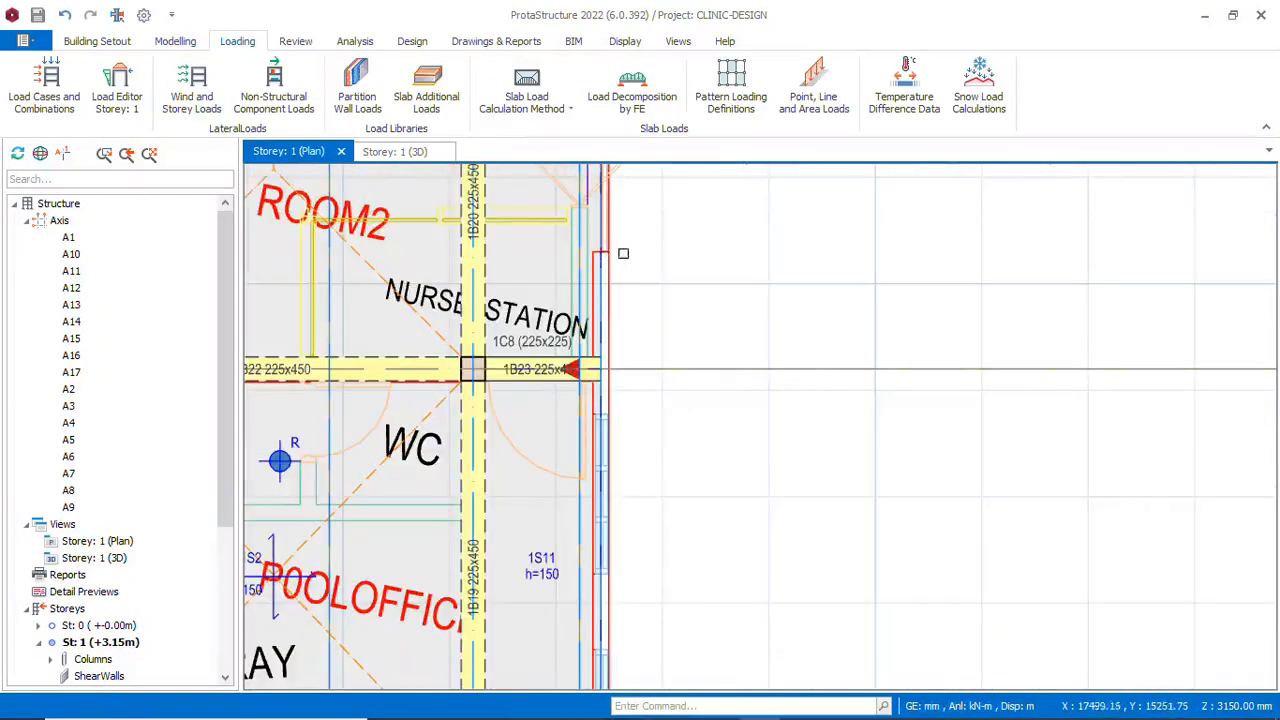
scroll(623, 253, down, 5)
scroll(636, 251, up, 3)
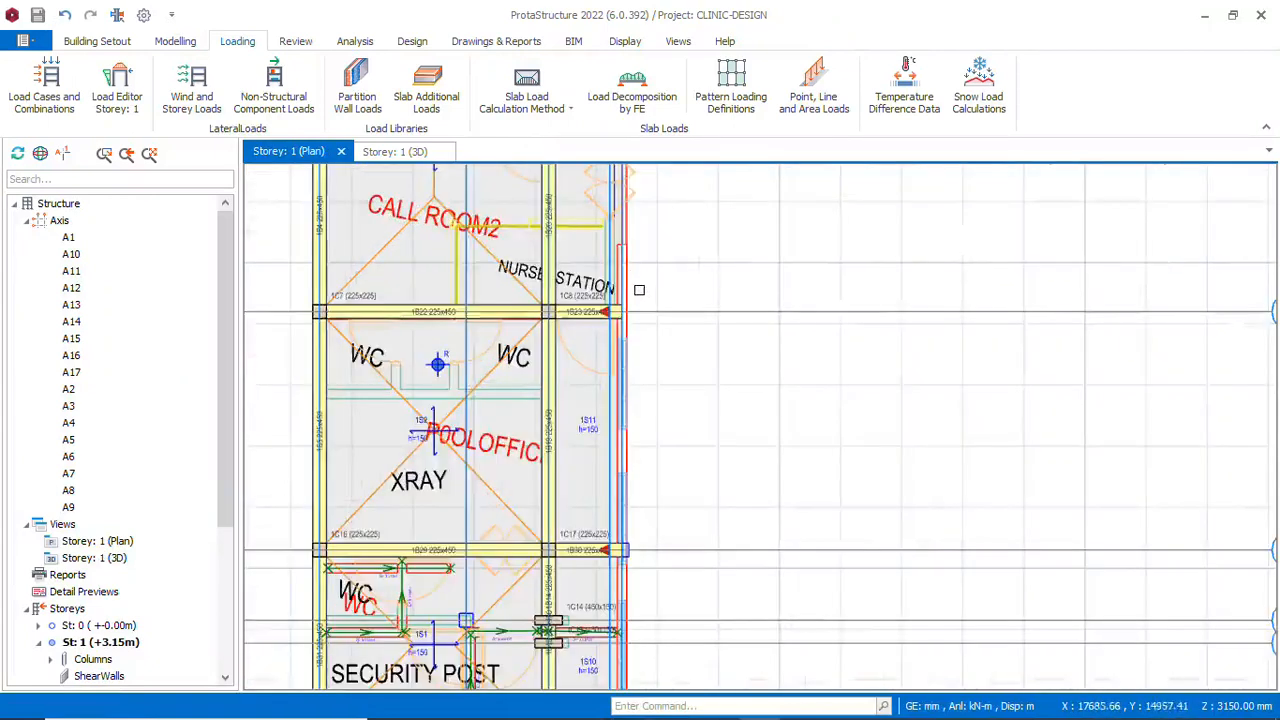
scroll(637, 289, down, 2)
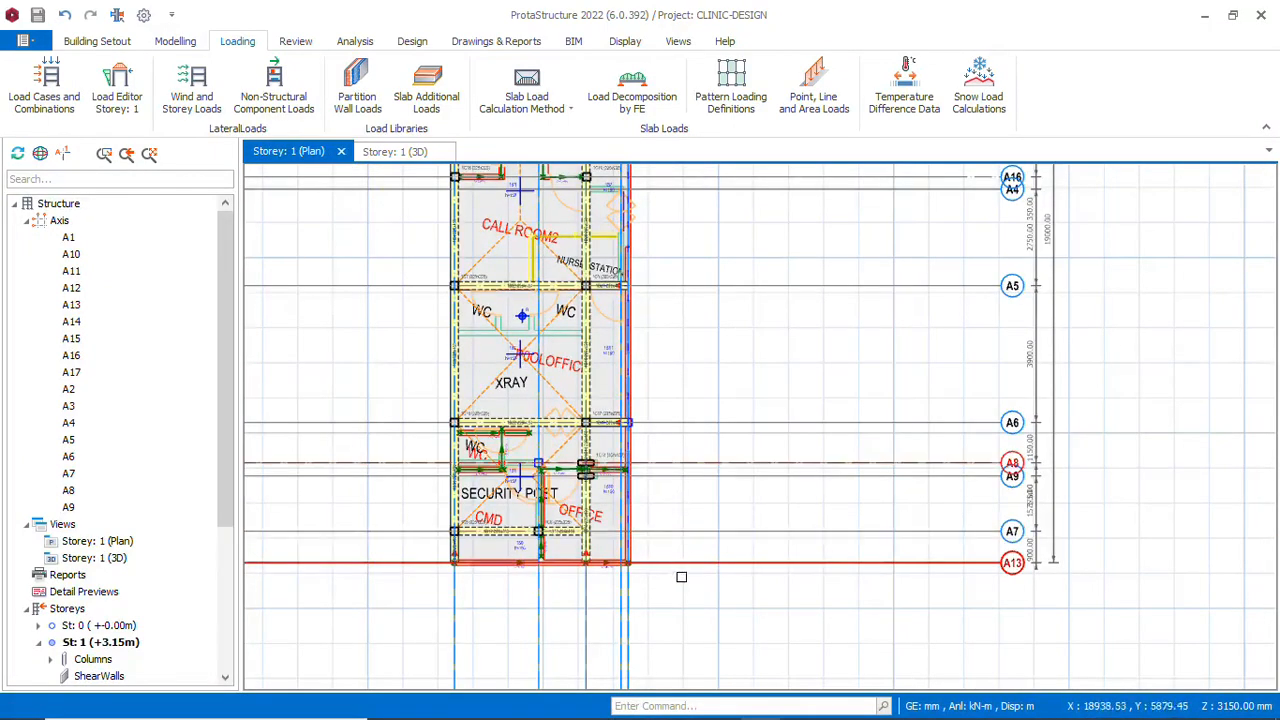
scroll(682, 567, down, 3)
scroll(683, 320, up, 4)
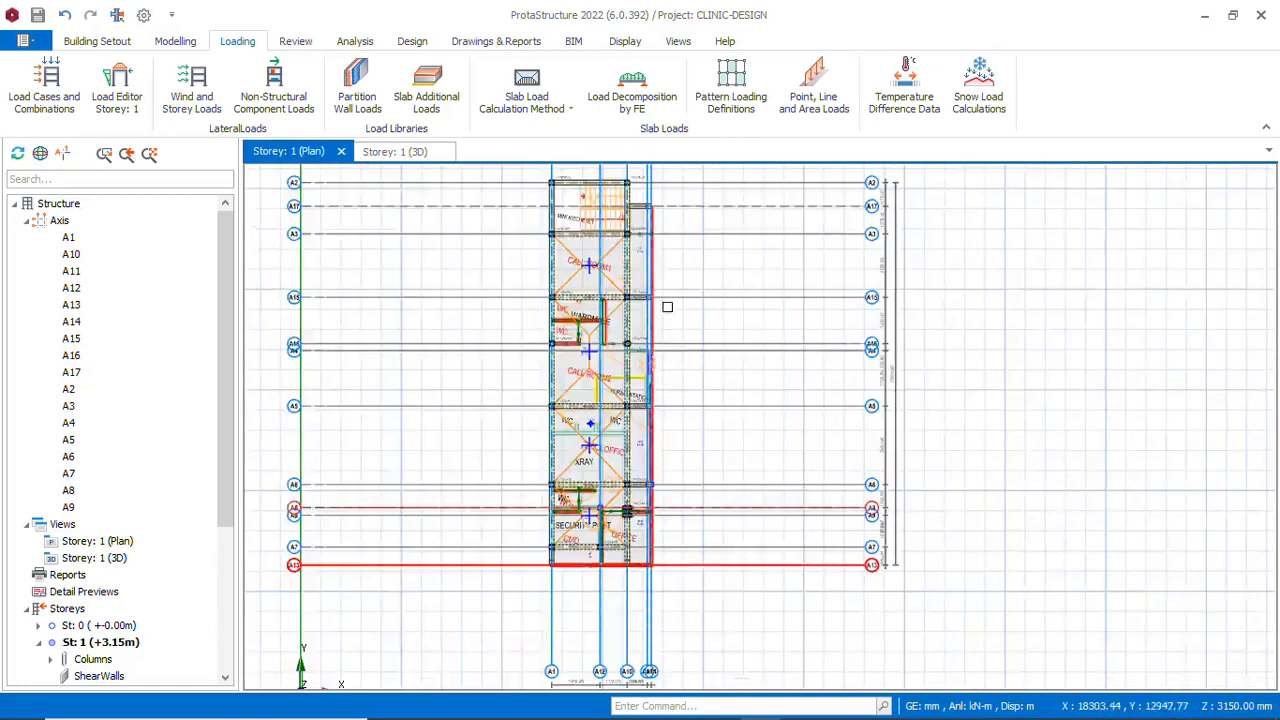
scroll(668, 398, down, 2)
scroll(680, 280, up, 1)
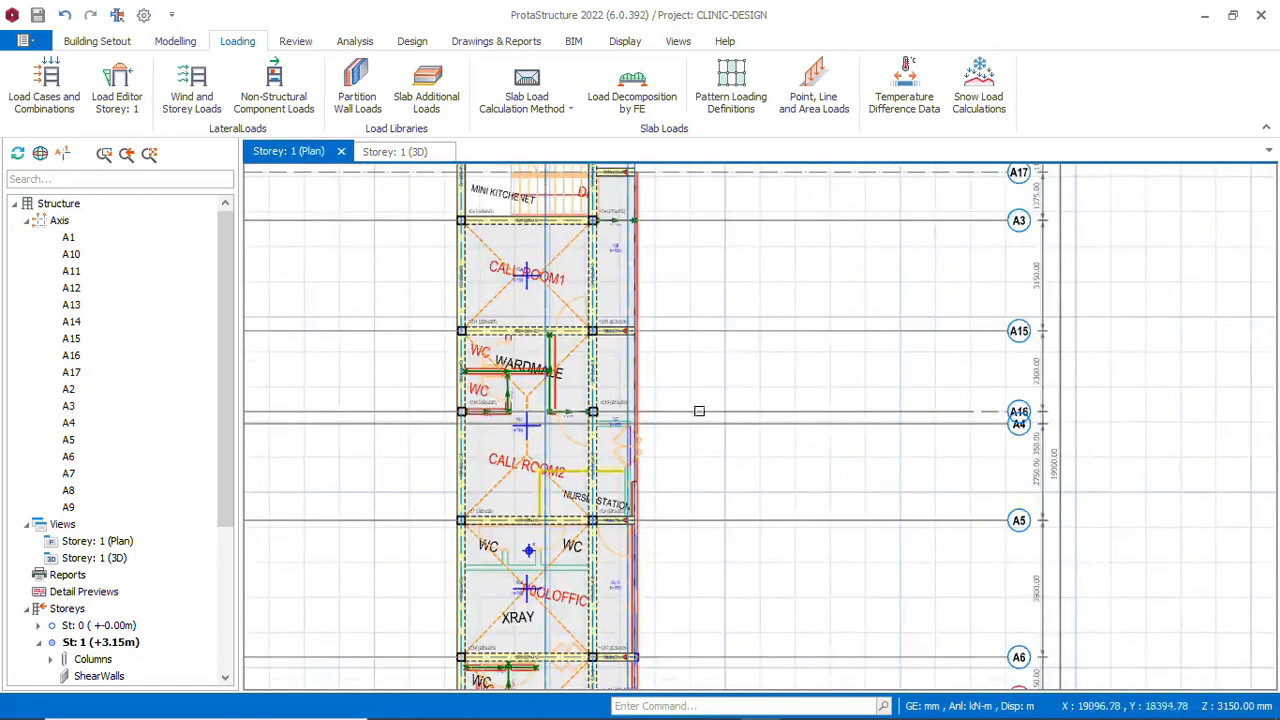
scroll(700, 469, up, 2)
scroll(660, 455, down, 1)
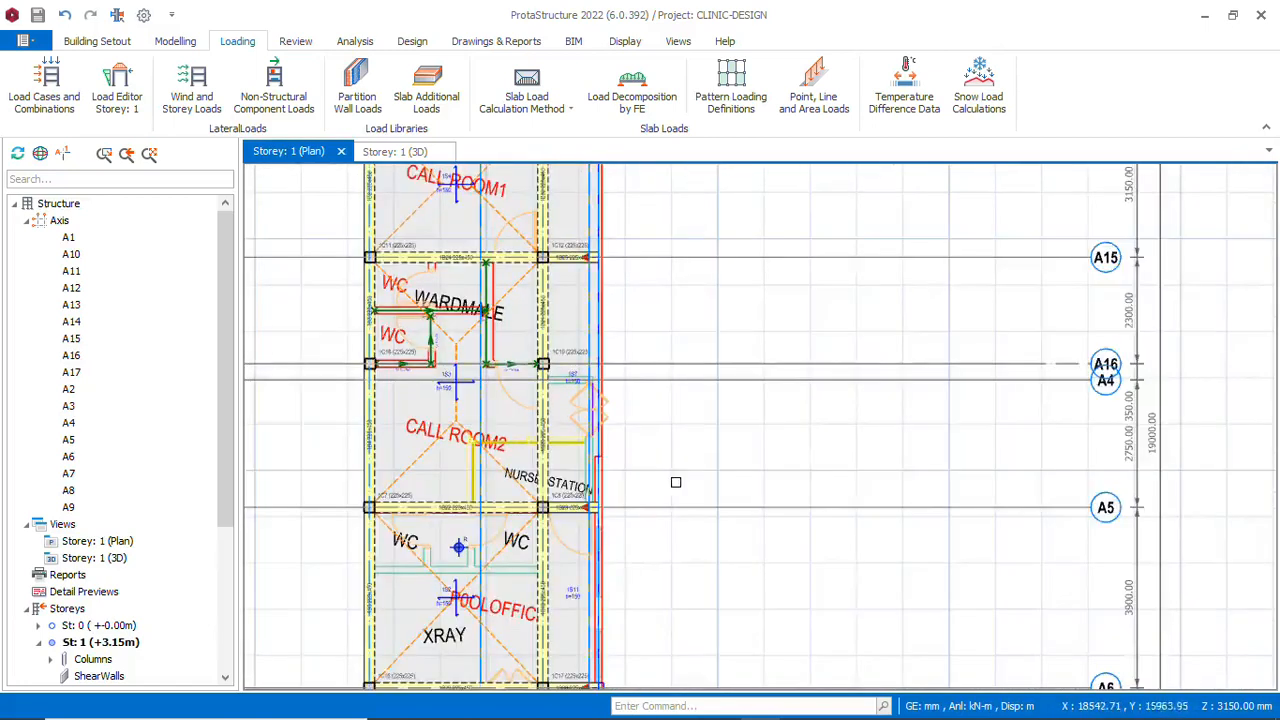
Offset axis A5 by 1100 mm towards axis A4, to the end point of the outer wall beside the nurse station
right_click(686, 509)
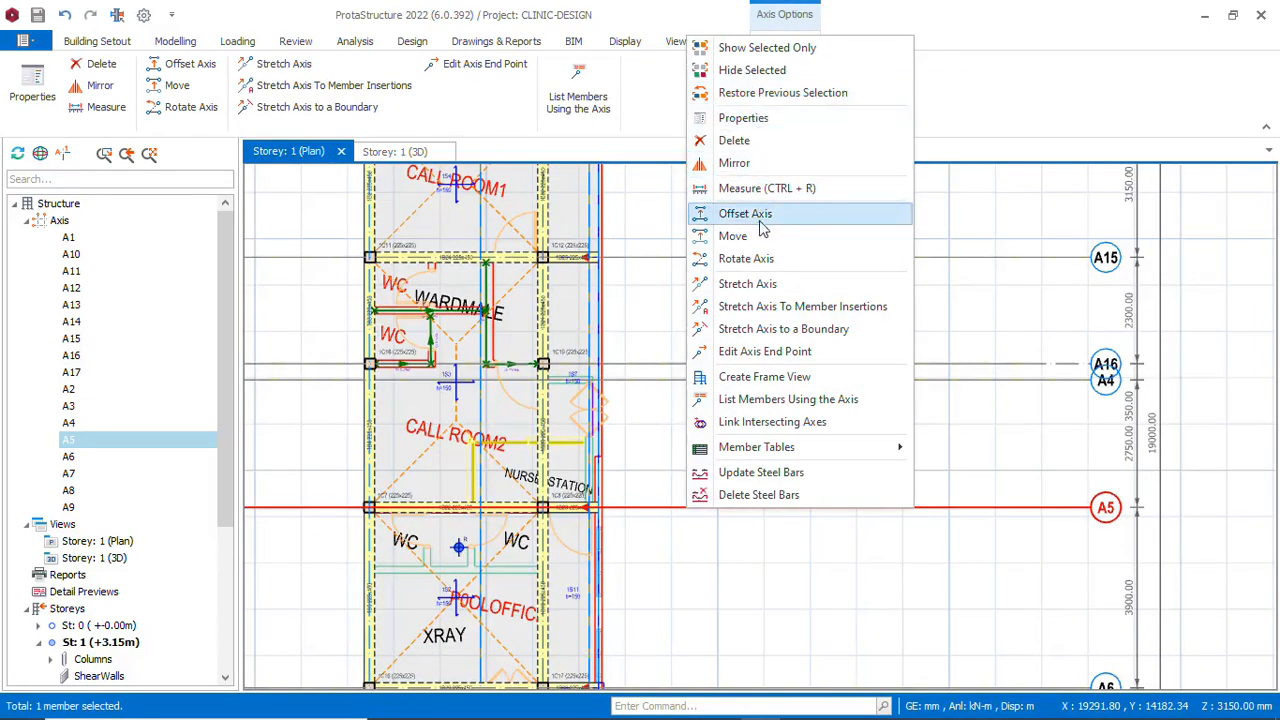
click(741, 213)
scroll(610, 450, up, 5)
scroll(585, 472, up, 4)
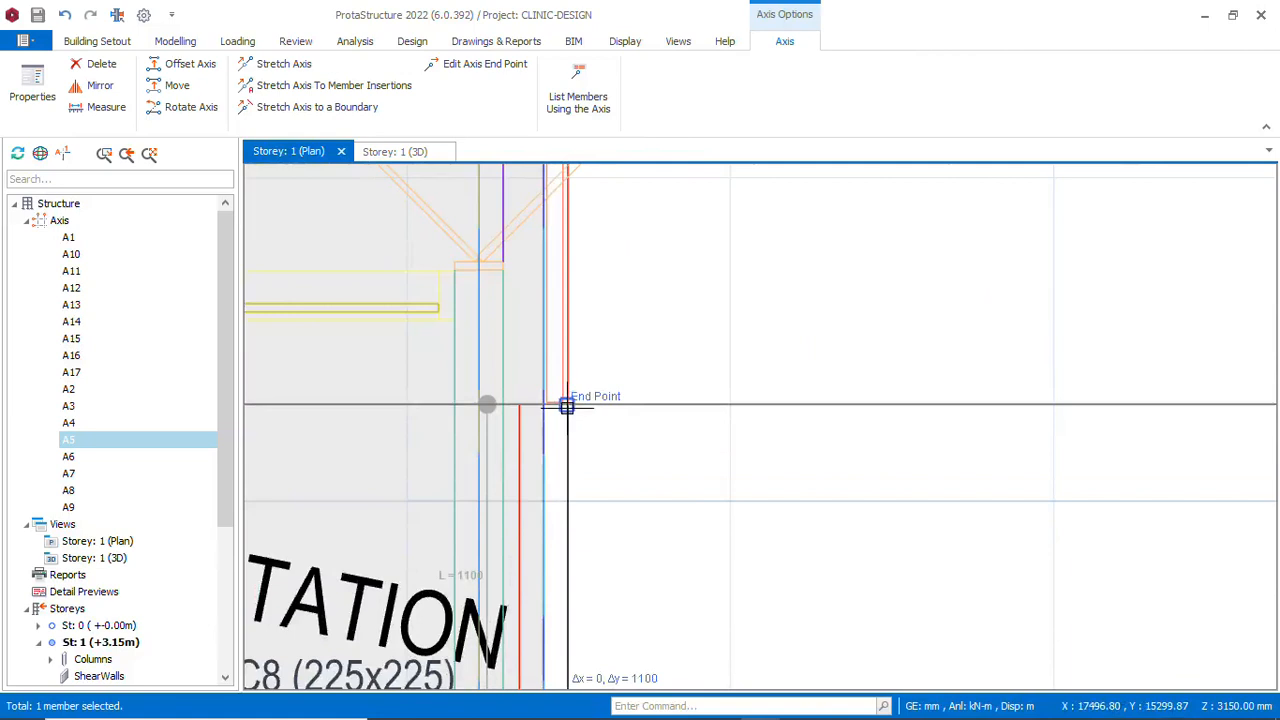
click(570, 404)
scroll(745, 320, down, 3)
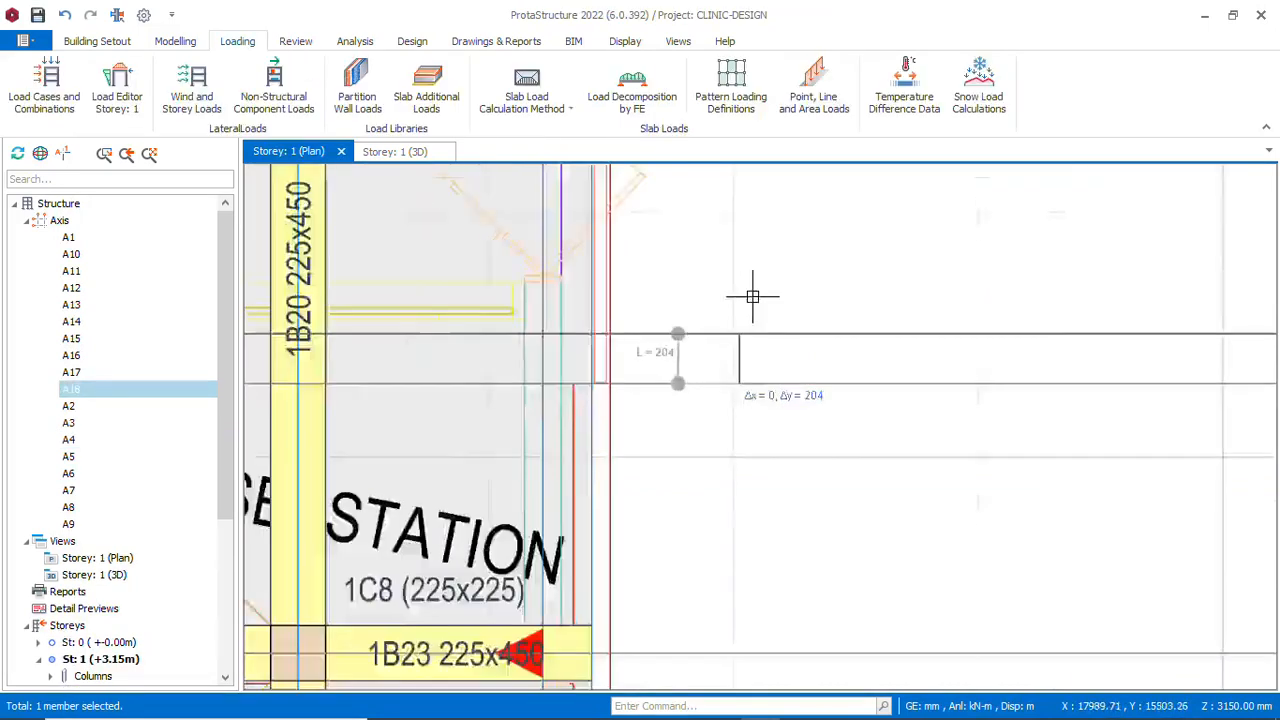
scroll(648, 352, down, 2)
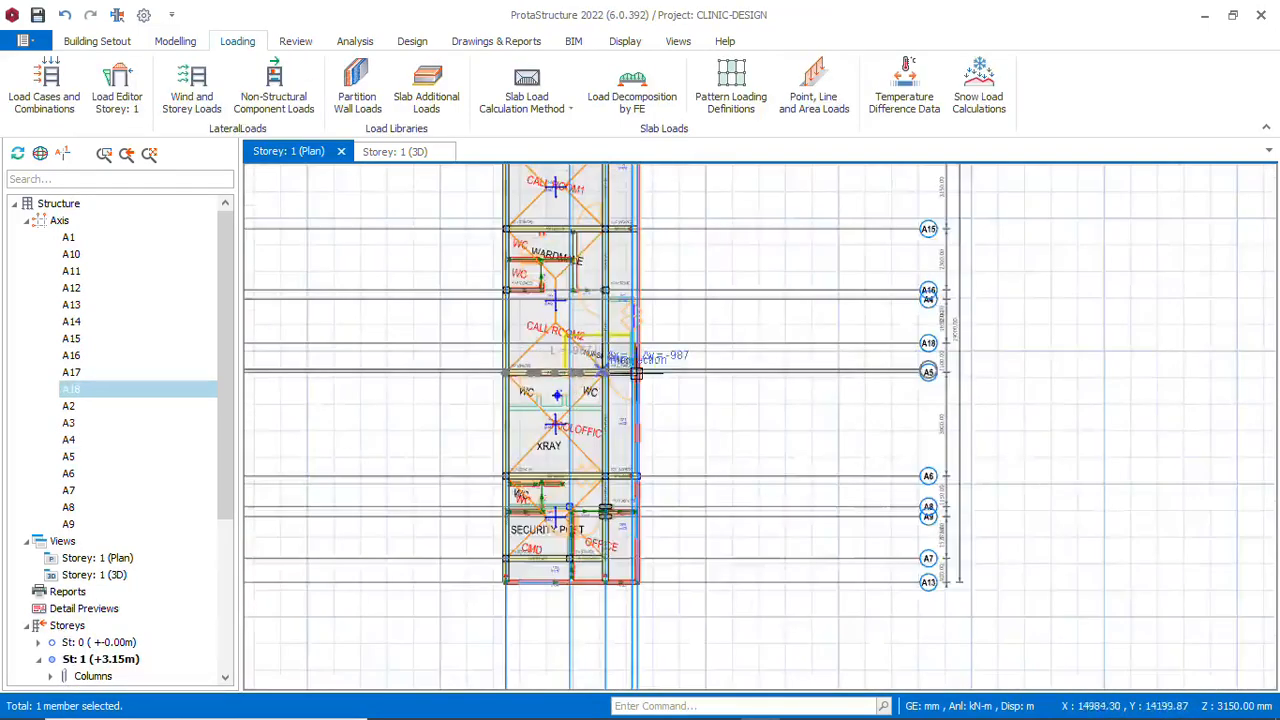
scroll(934, 337, up, 4)
scroll(941, 331, down, 3)
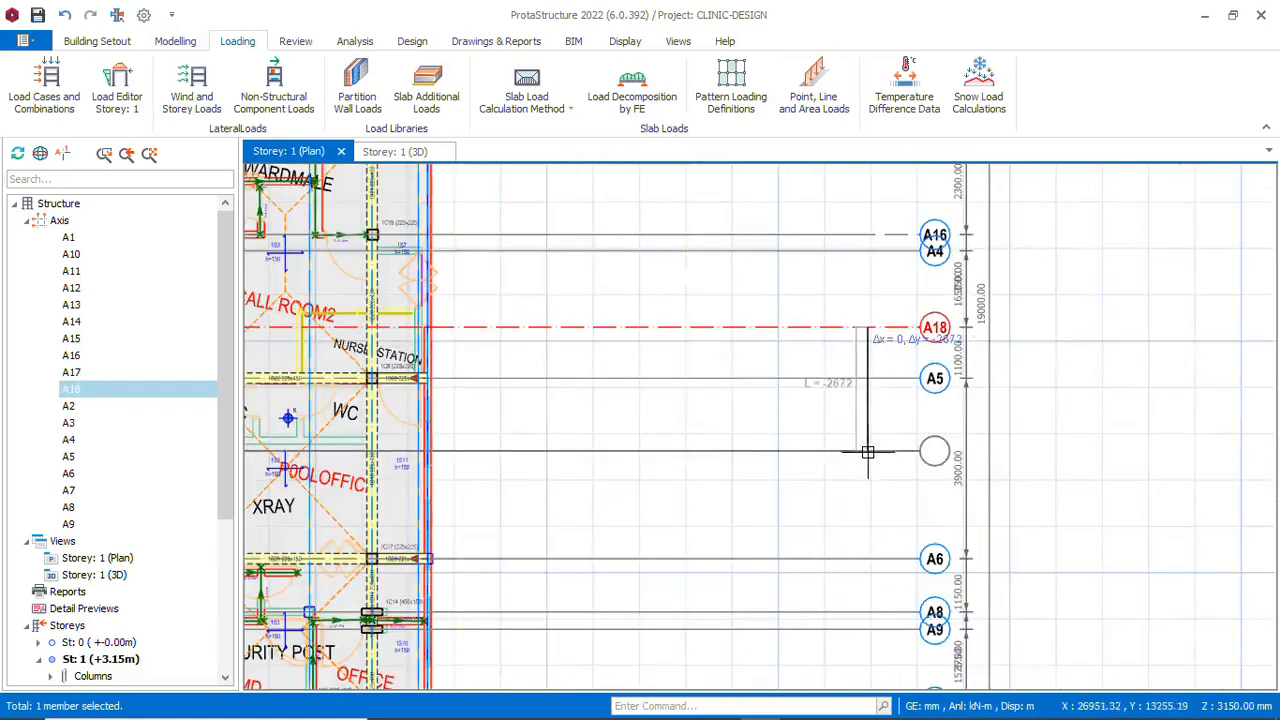
key(Escape)
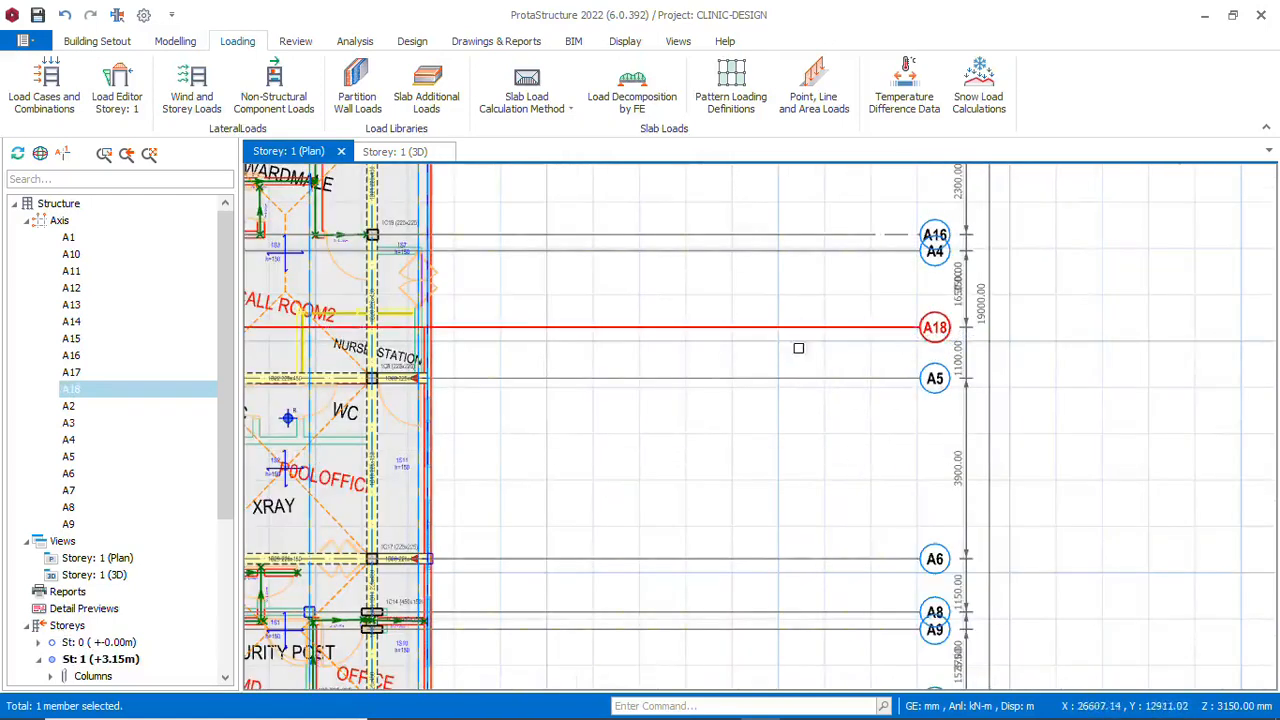
Examine the outer slab edge between axes A18 and A6, along the nurse station and pool office
scroll(817, 334, down, 3)
scroll(626, 366, up, 1)
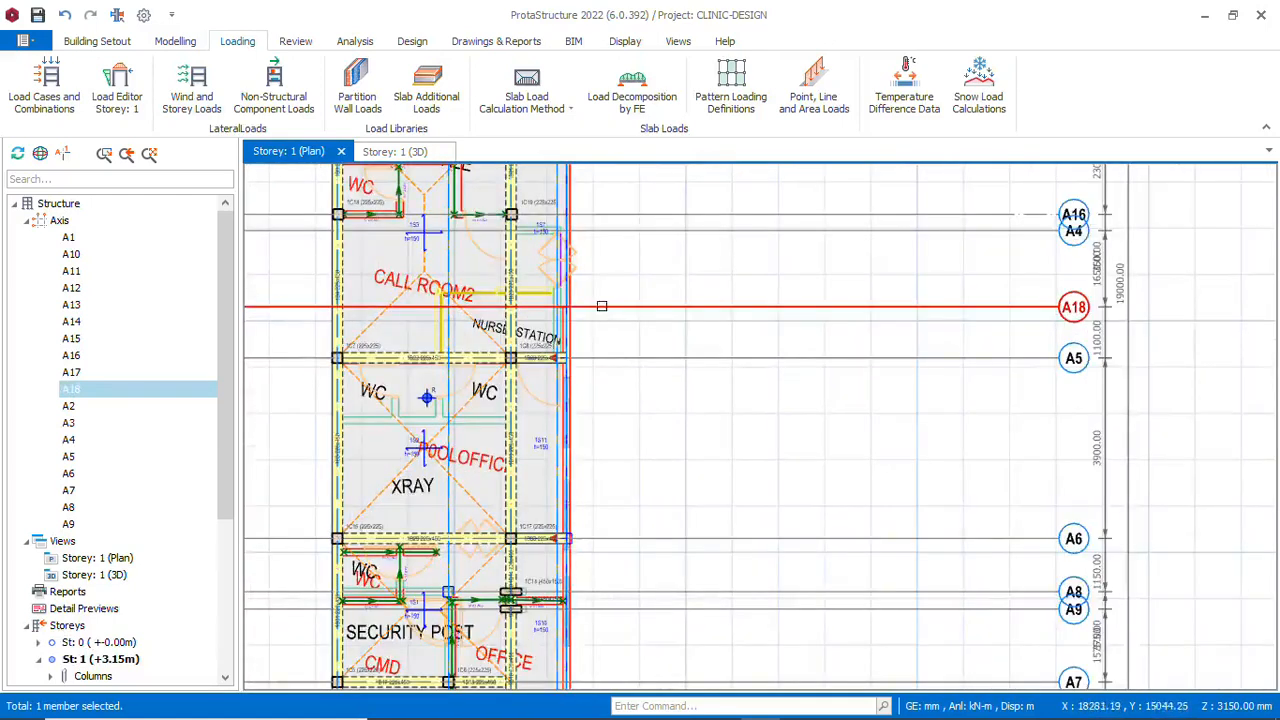
scroll(601, 306, down, 1)
scroll(613, 320, down, 1)
scroll(617, 292, up, 2)
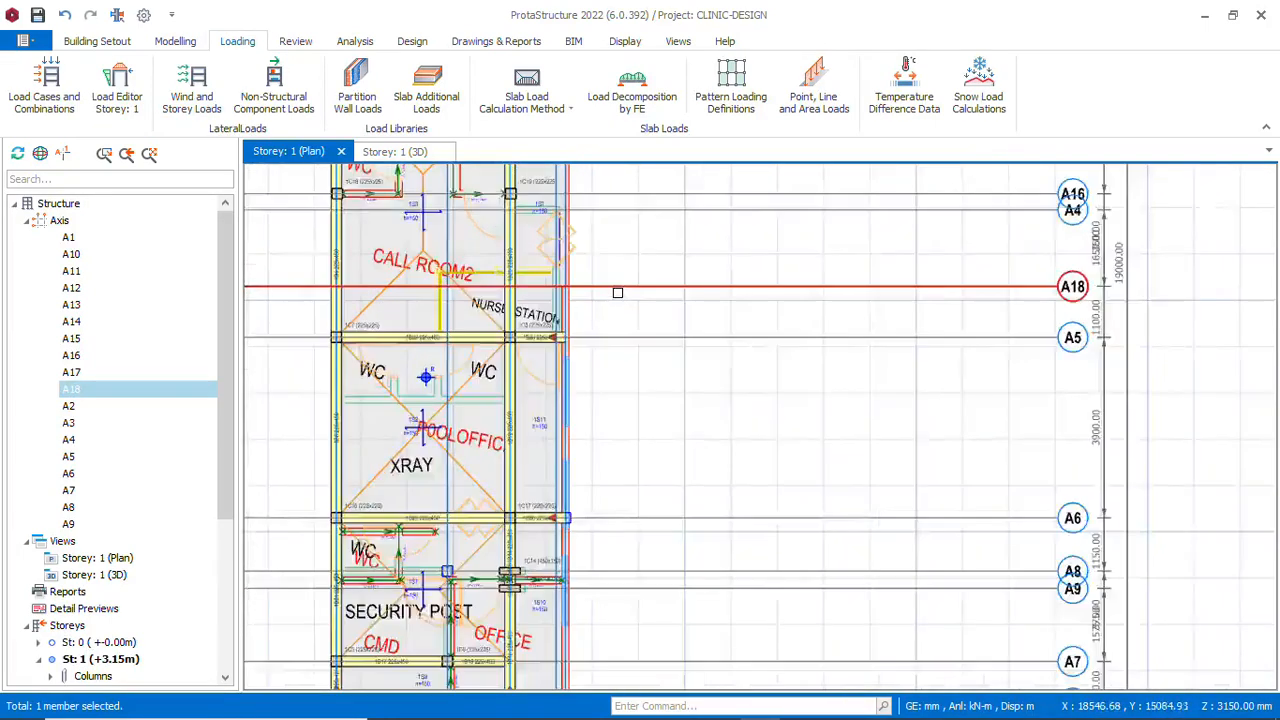
scroll(617, 292, up, 1)
scroll(602, 280, down, 2)
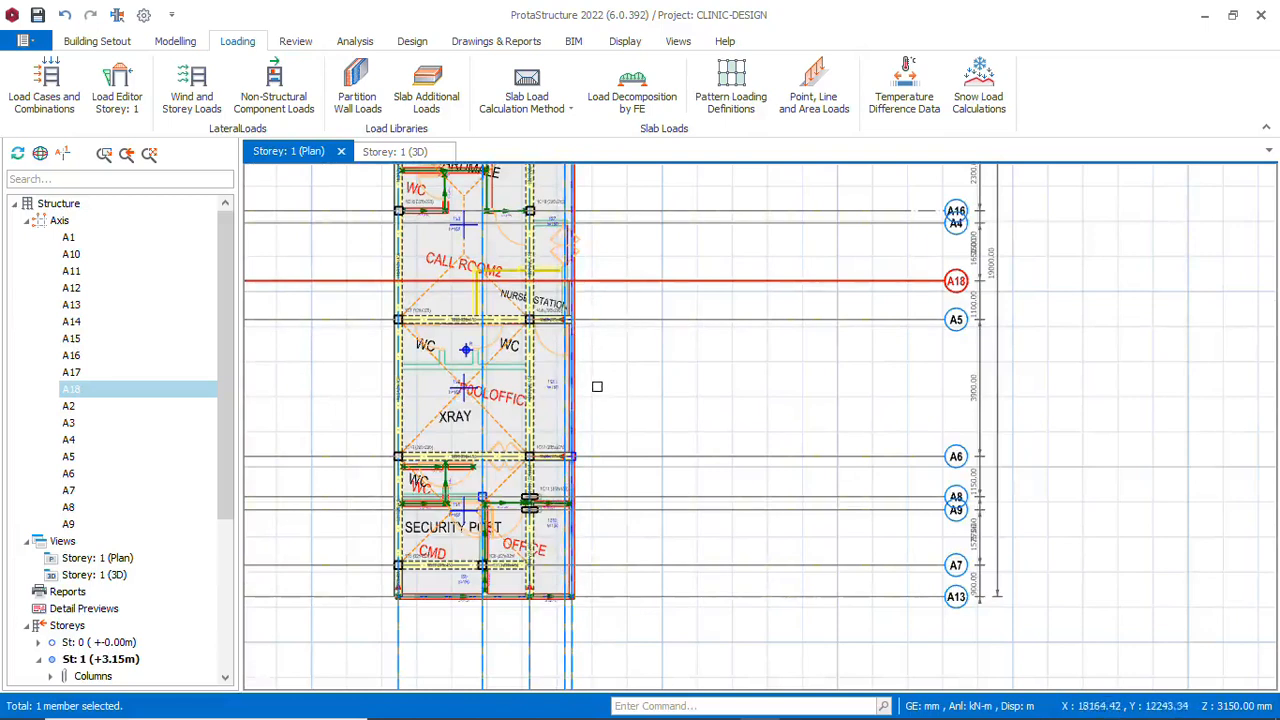
scroll(591, 374, up, 1)
scroll(640, 251, down, 1)
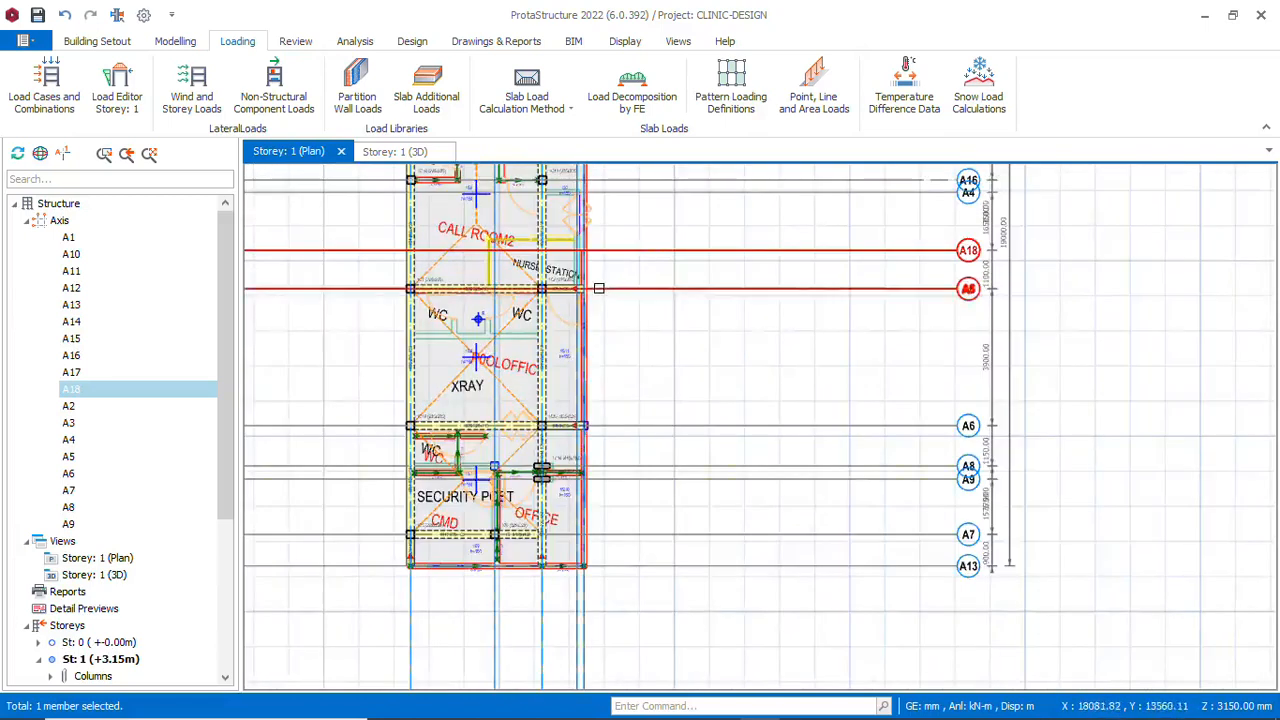
scroll(605, 319, up, 1)
scroll(586, 375, down, 1)
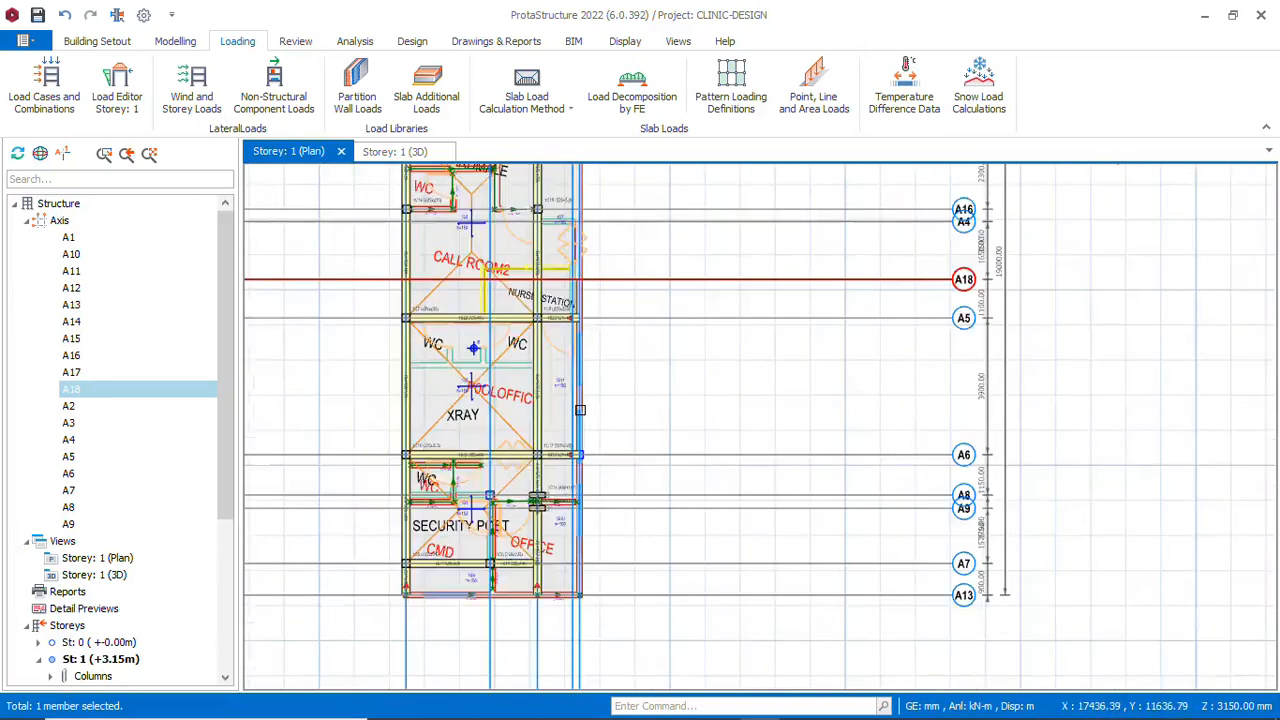
Trace the outer wall line from the office corner at axis A13 up to axis A18 and check the adjoining layout
scroll(511, 525, down, 1)
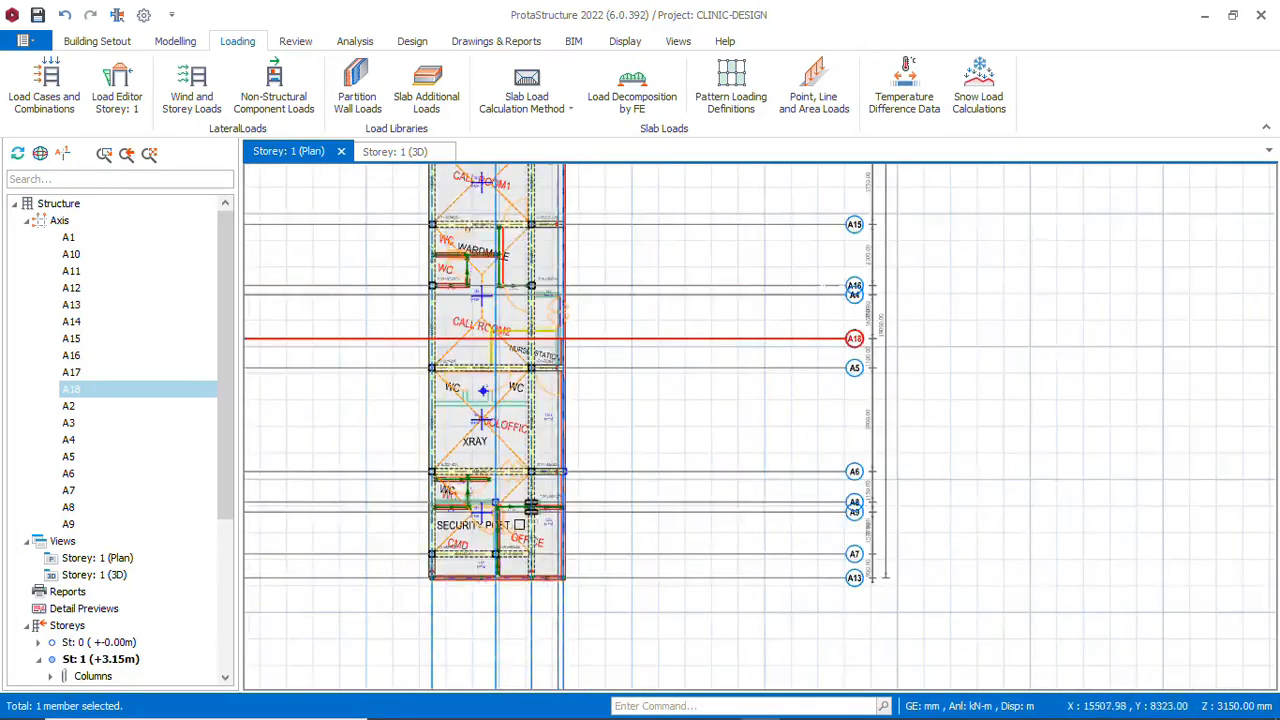
scroll(598, 443, up, 1)
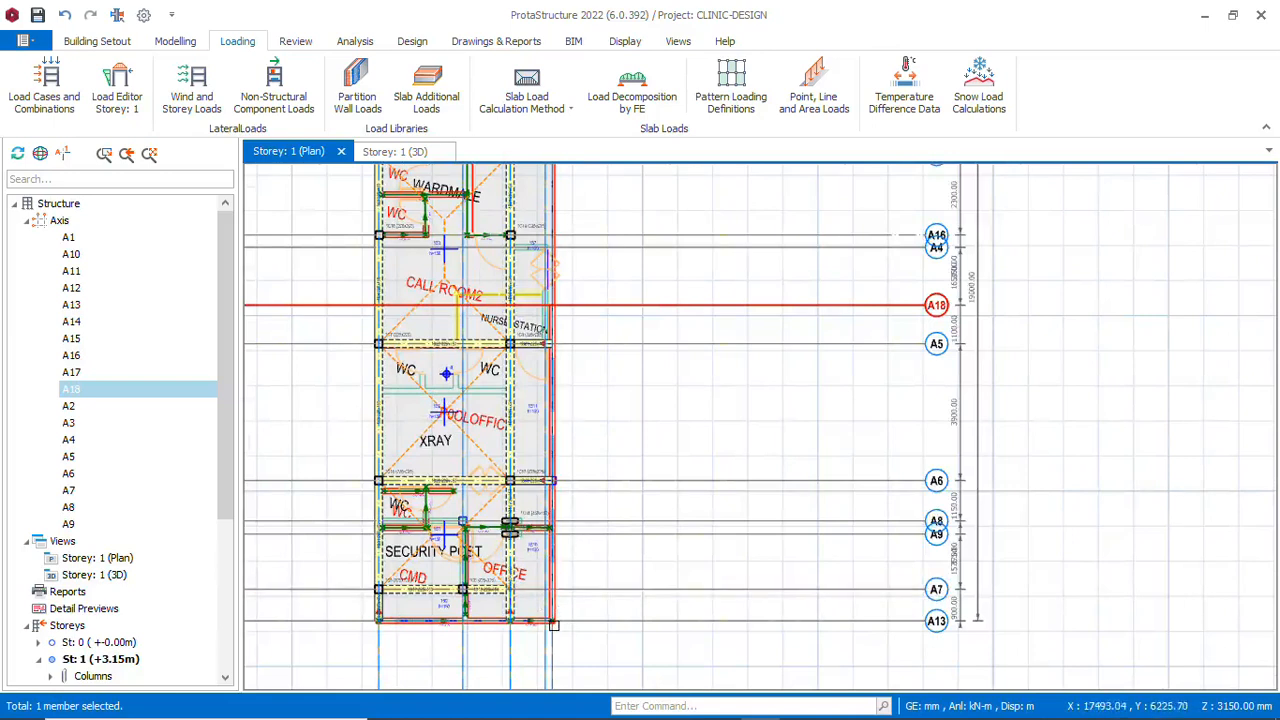
scroll(550, 618, down, 1)
scroll(552, 618, up, 1)
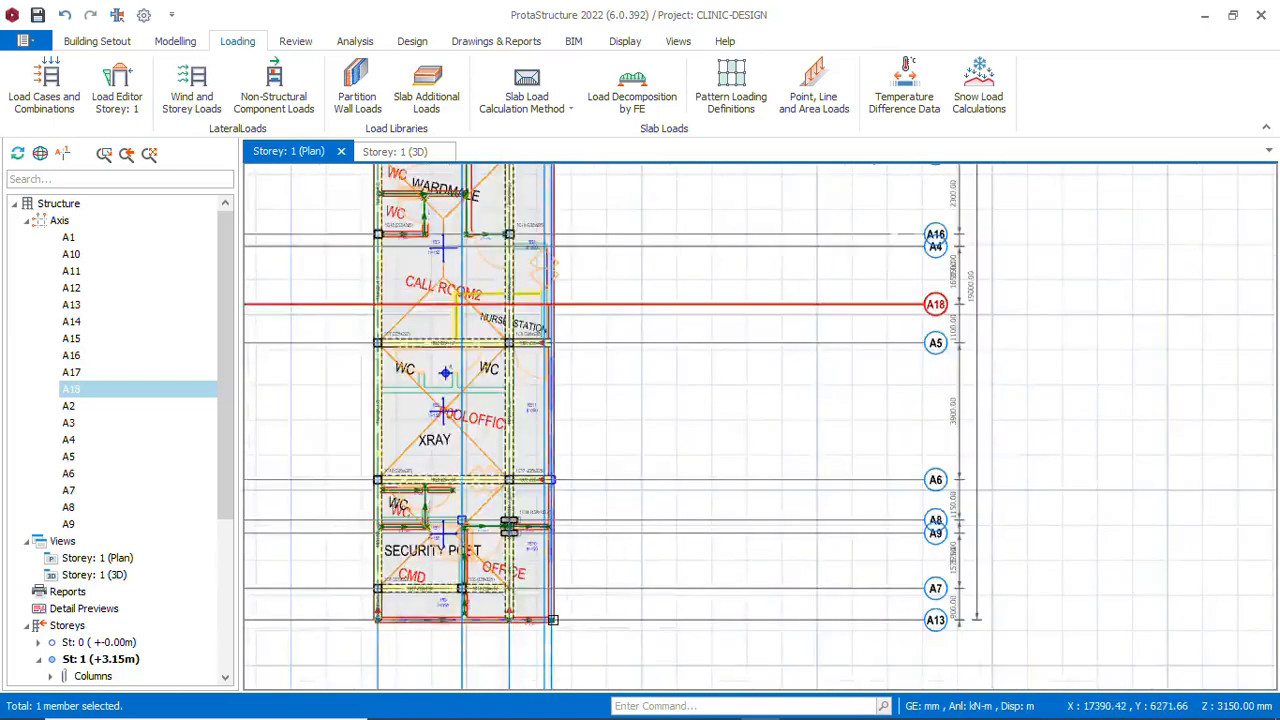
scroll(555, 618, down, 1)
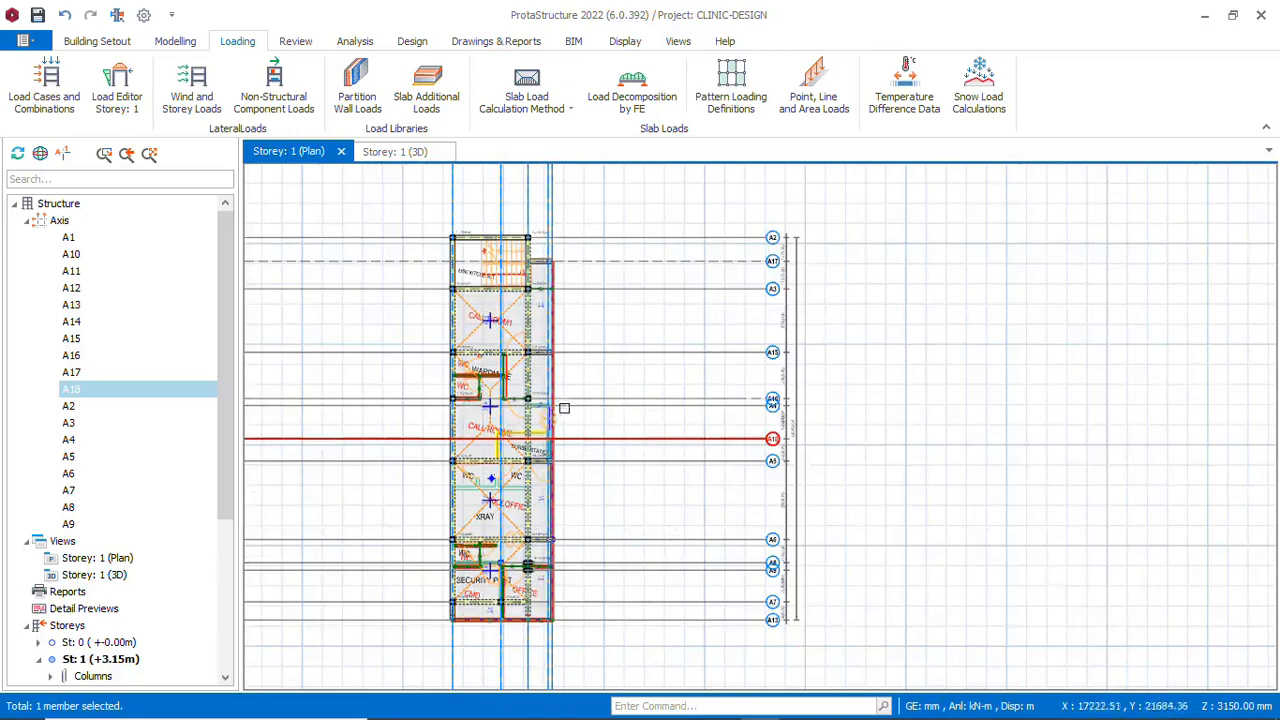
scroll(562, 412, up, 1)
scroll(558, 418, up, 1)
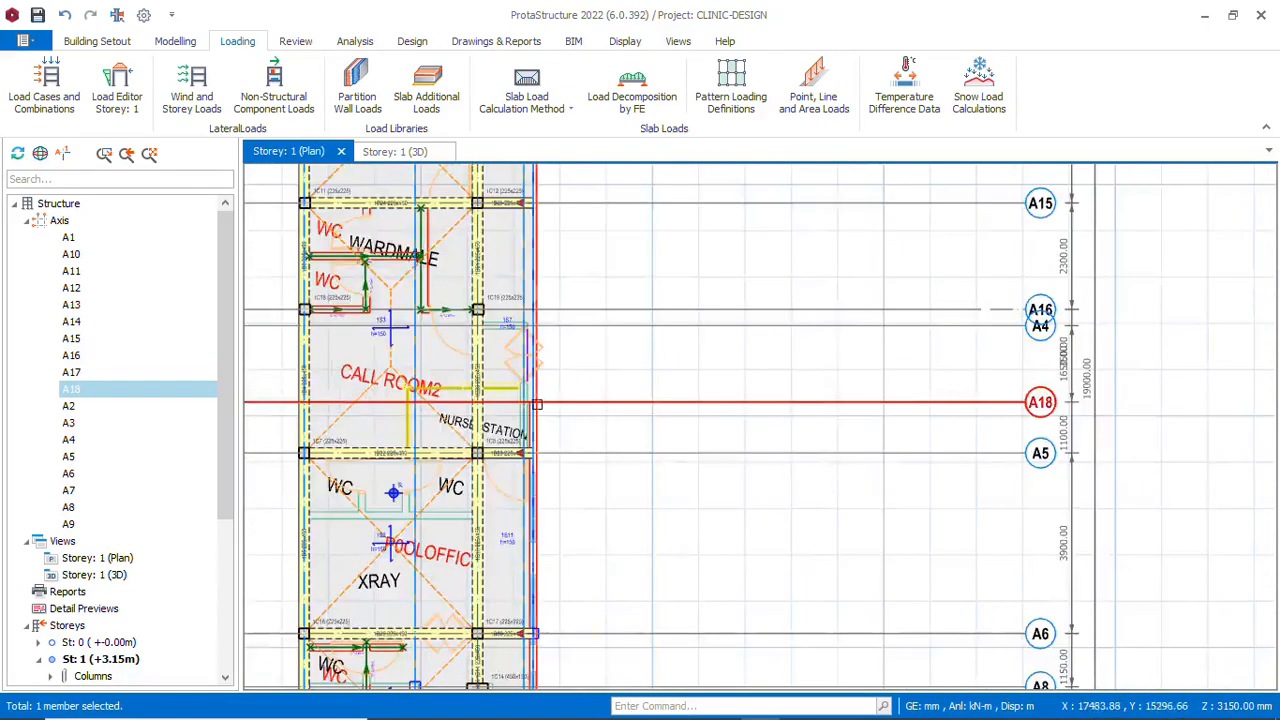
scroll(537, 400, down, 2)
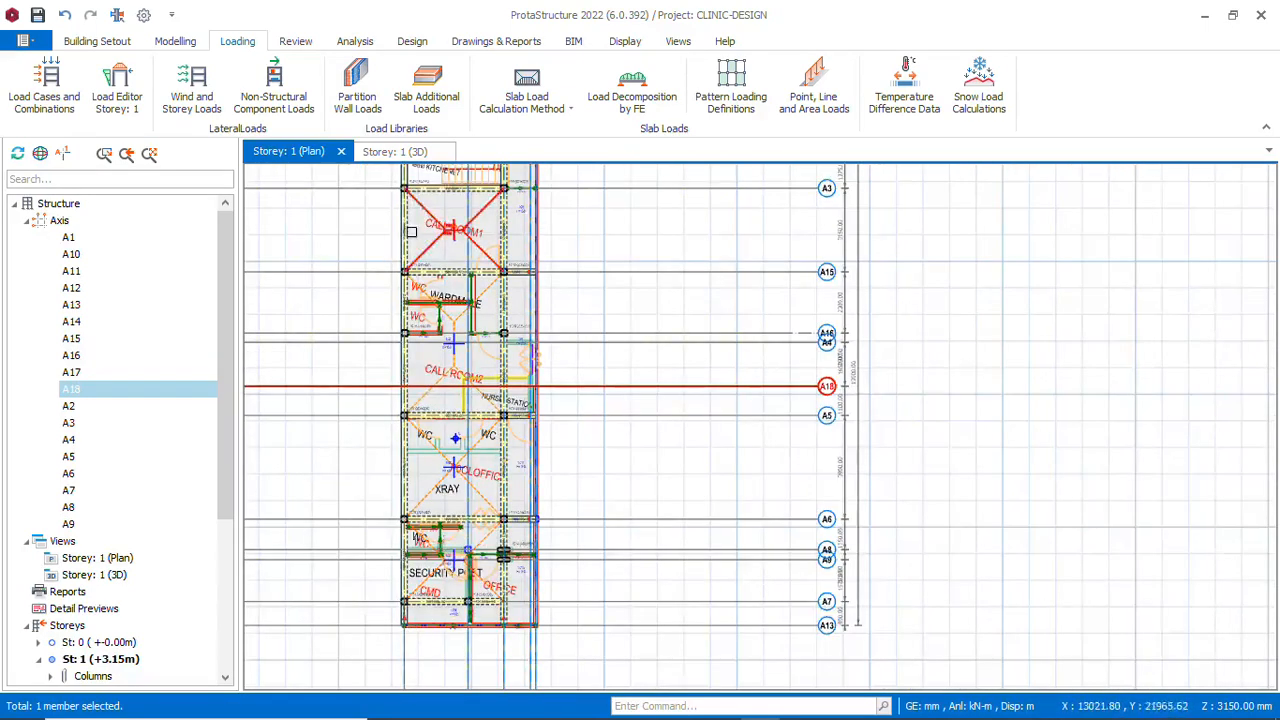
scroll(455, 640, up, 3)
scroll(503, 316, down, 2)
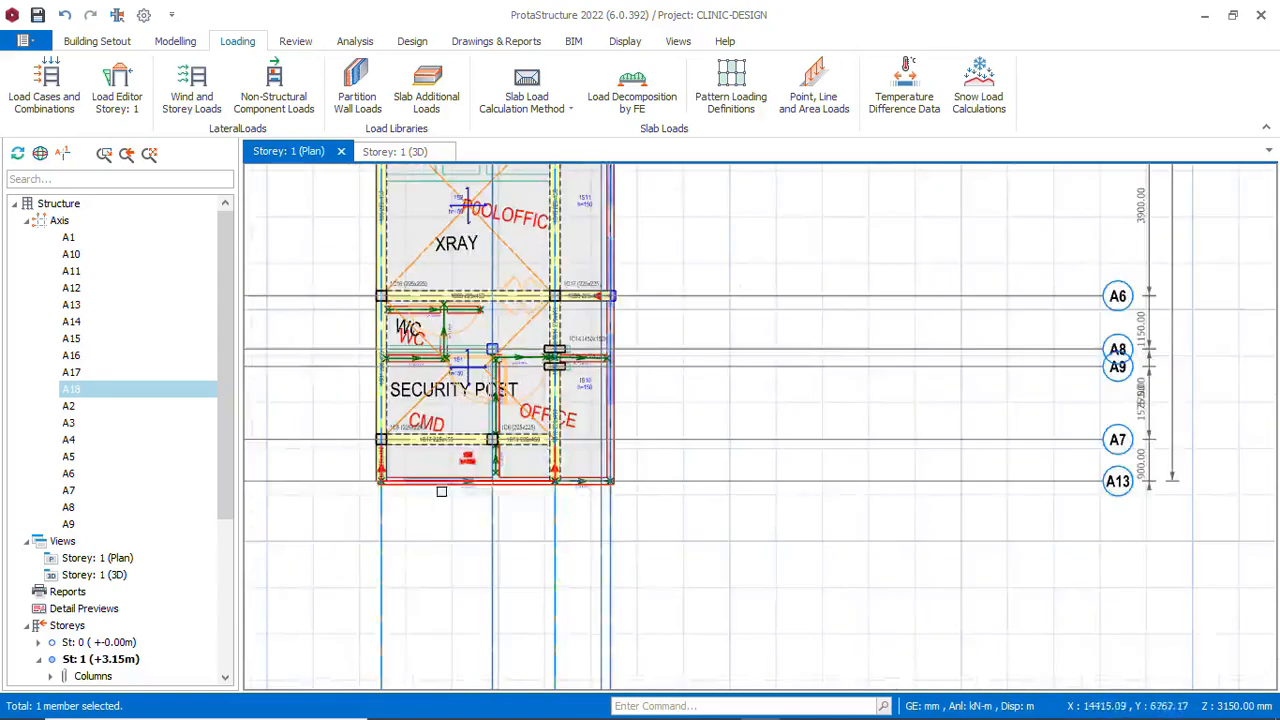
scroll(446, 488, up, 4)
click(532, 463)
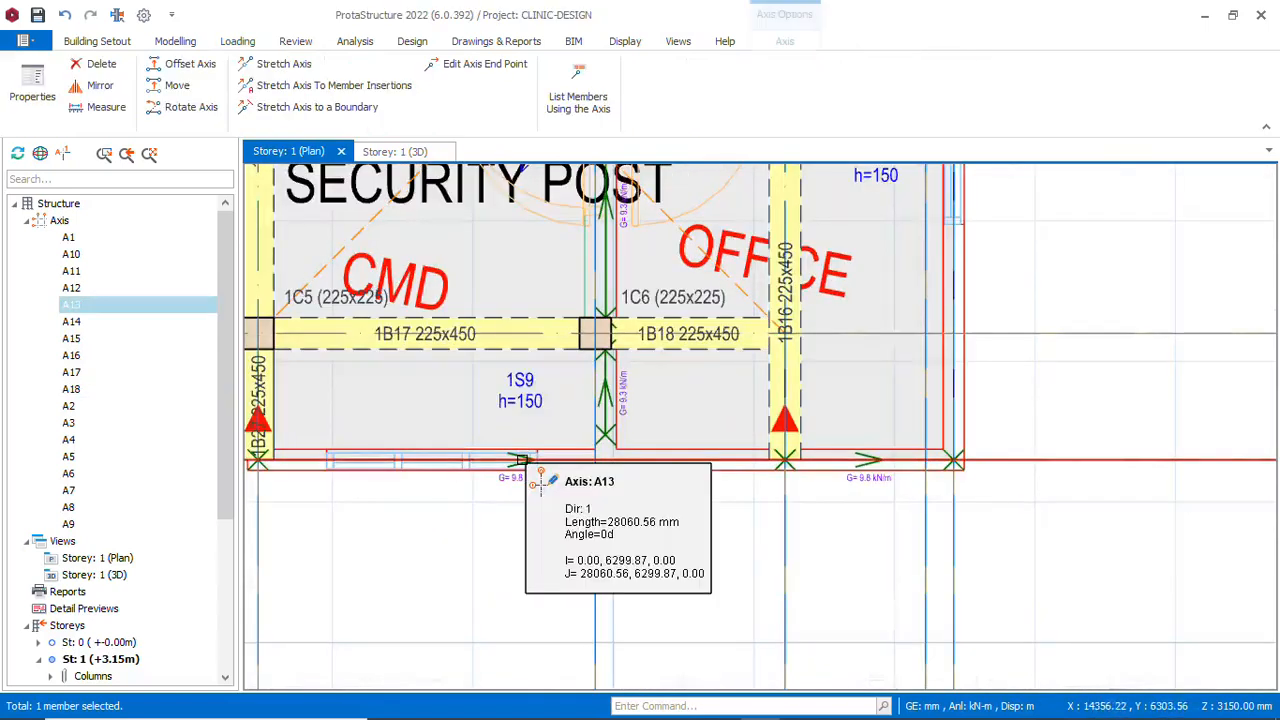
right_click(526, 470)
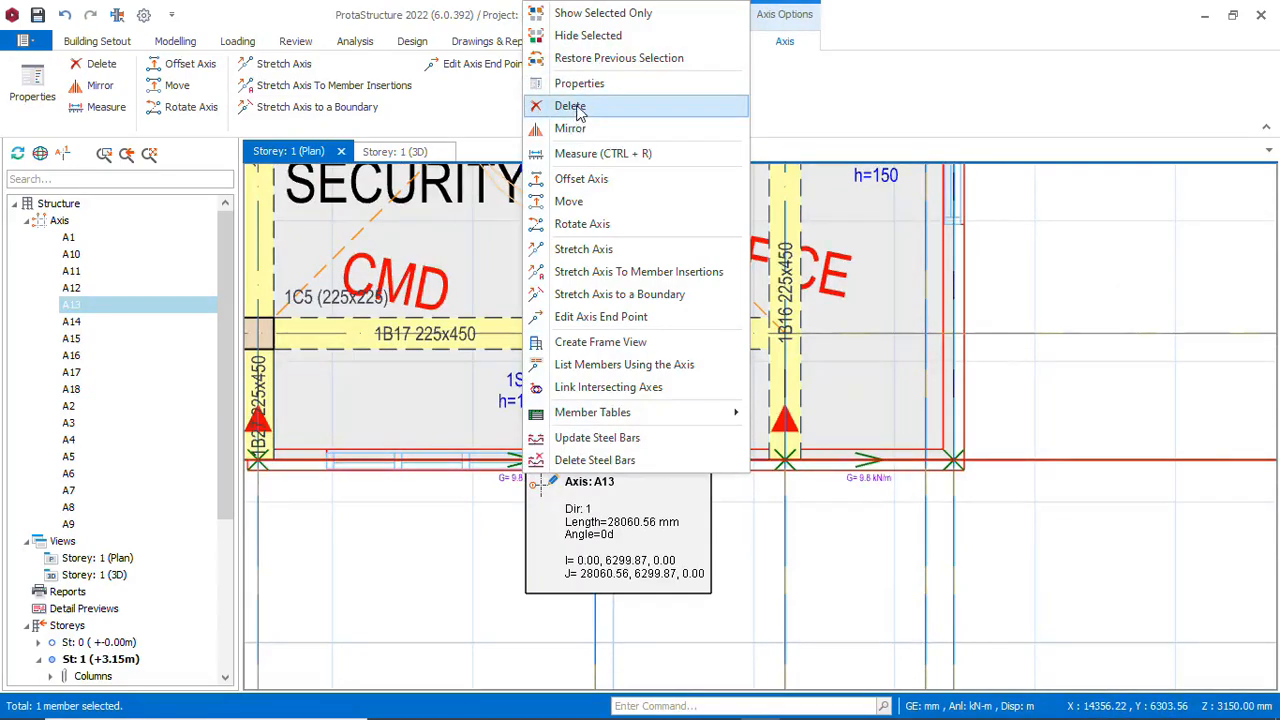
click(577, 109)
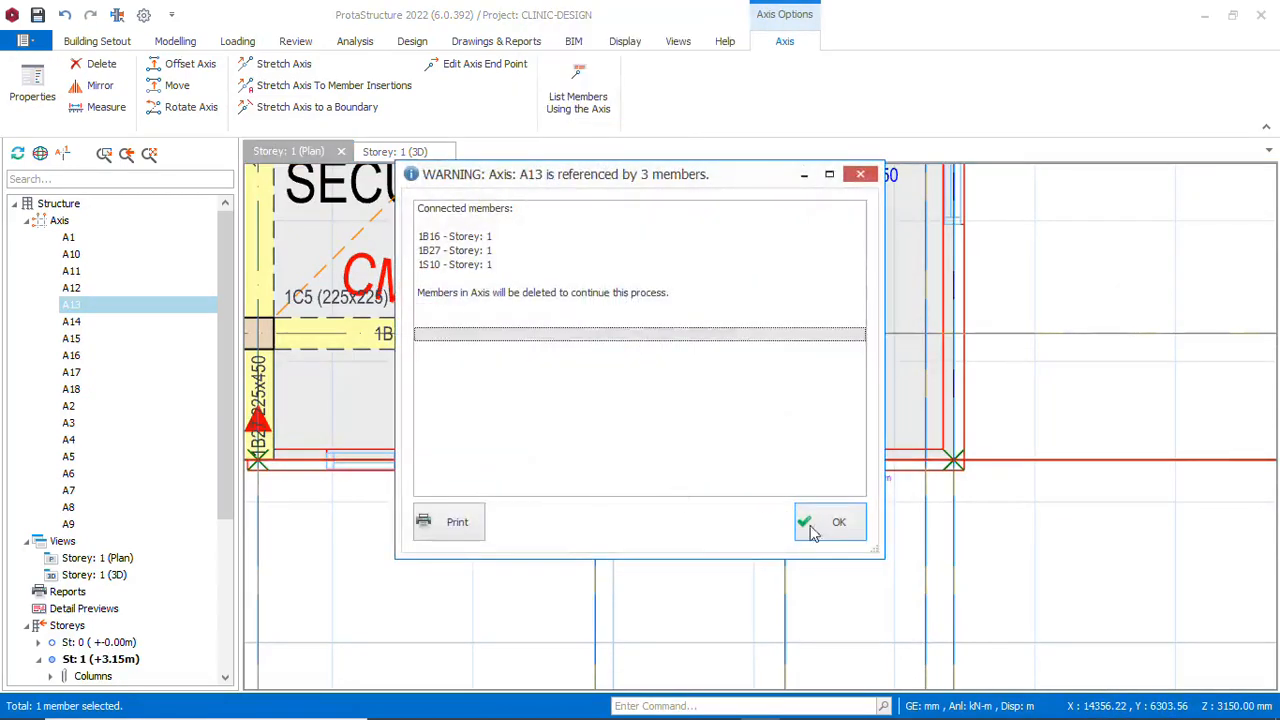
click(859, 176)
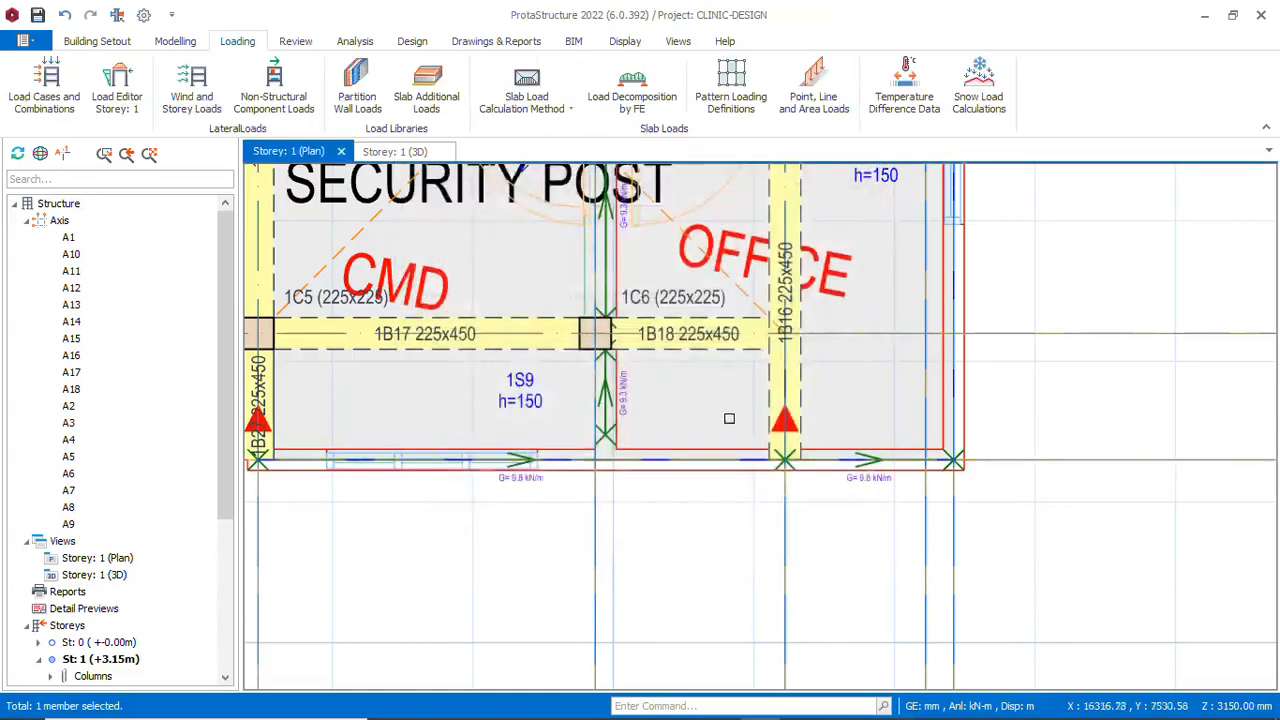
In the 3D view, delete the two wall line loads along the slab's front edge at axis A13
click(407, 155)
middle_drag(760, 427, 716, 398)
scroll(700, 398, up, 6)
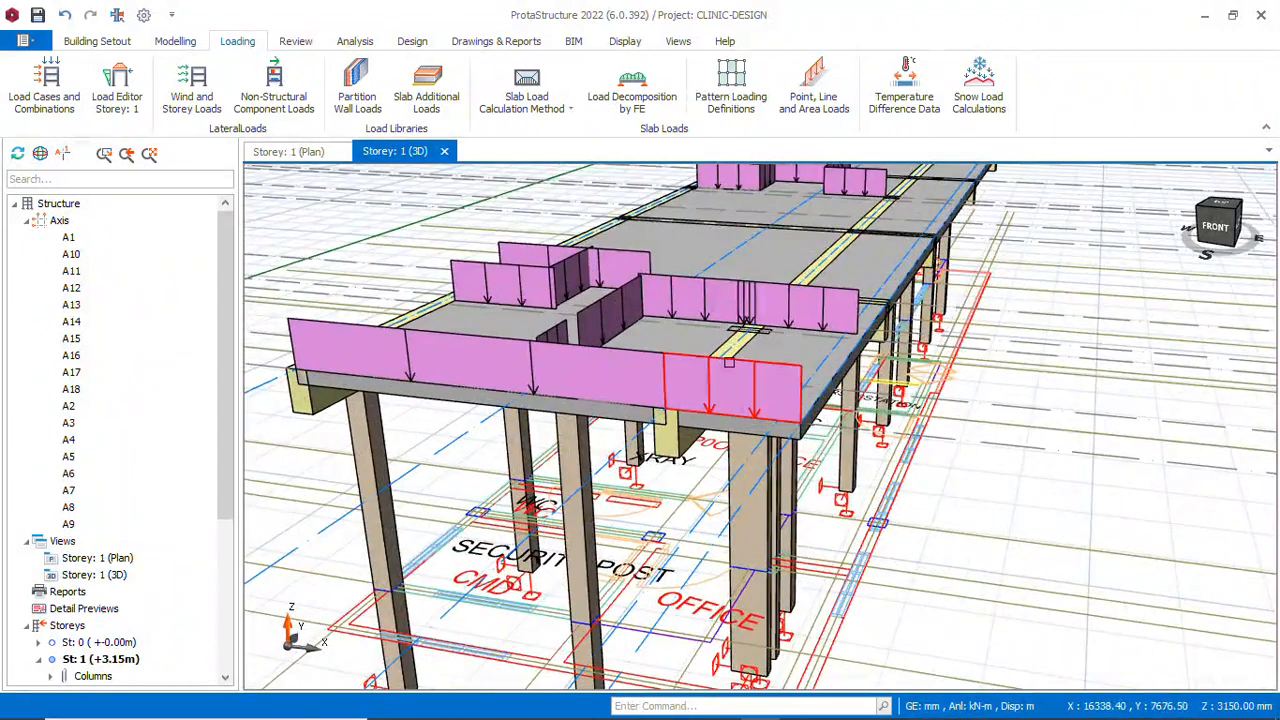
right_click(729, 363)
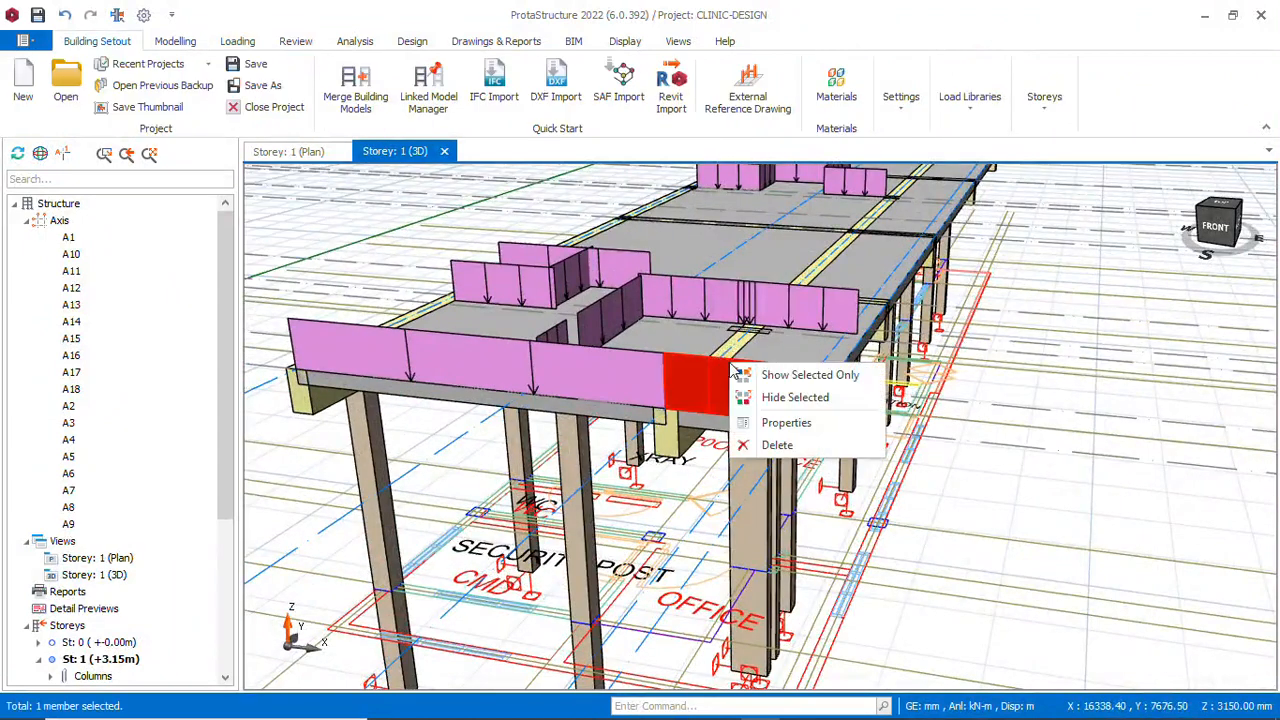
click(777, 446)
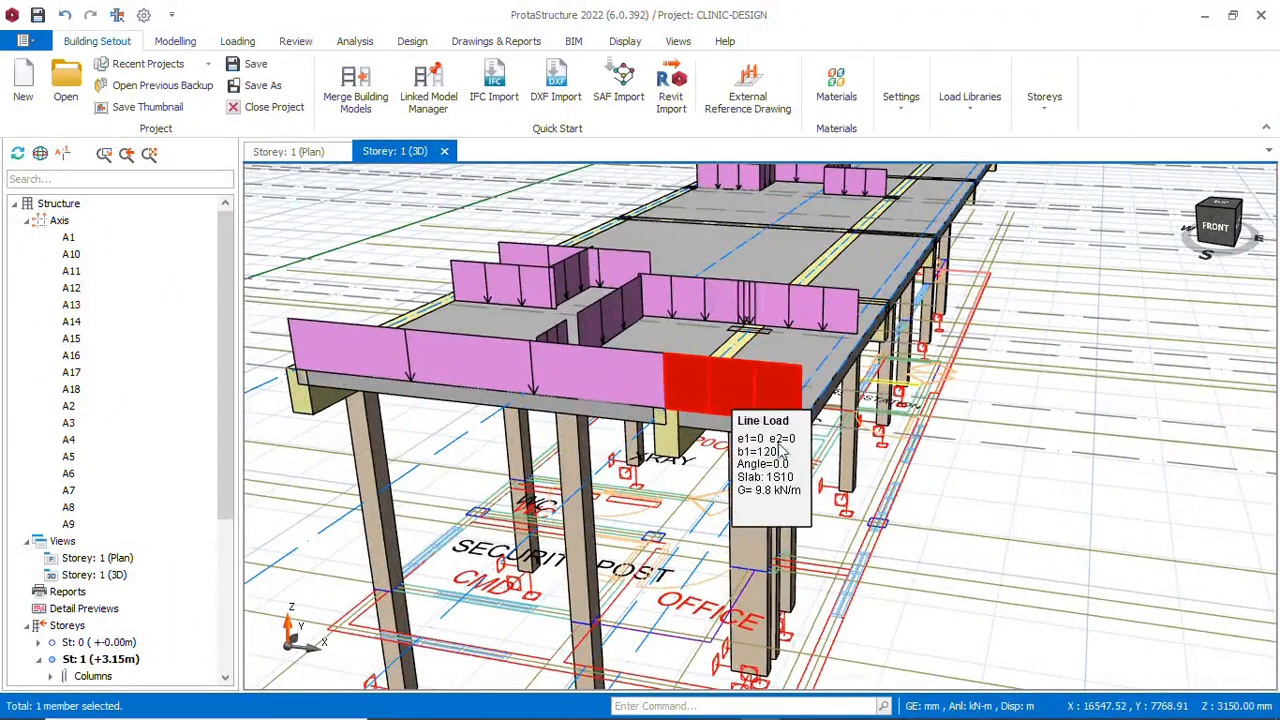
right_click(636, 368)
click(698, 450)
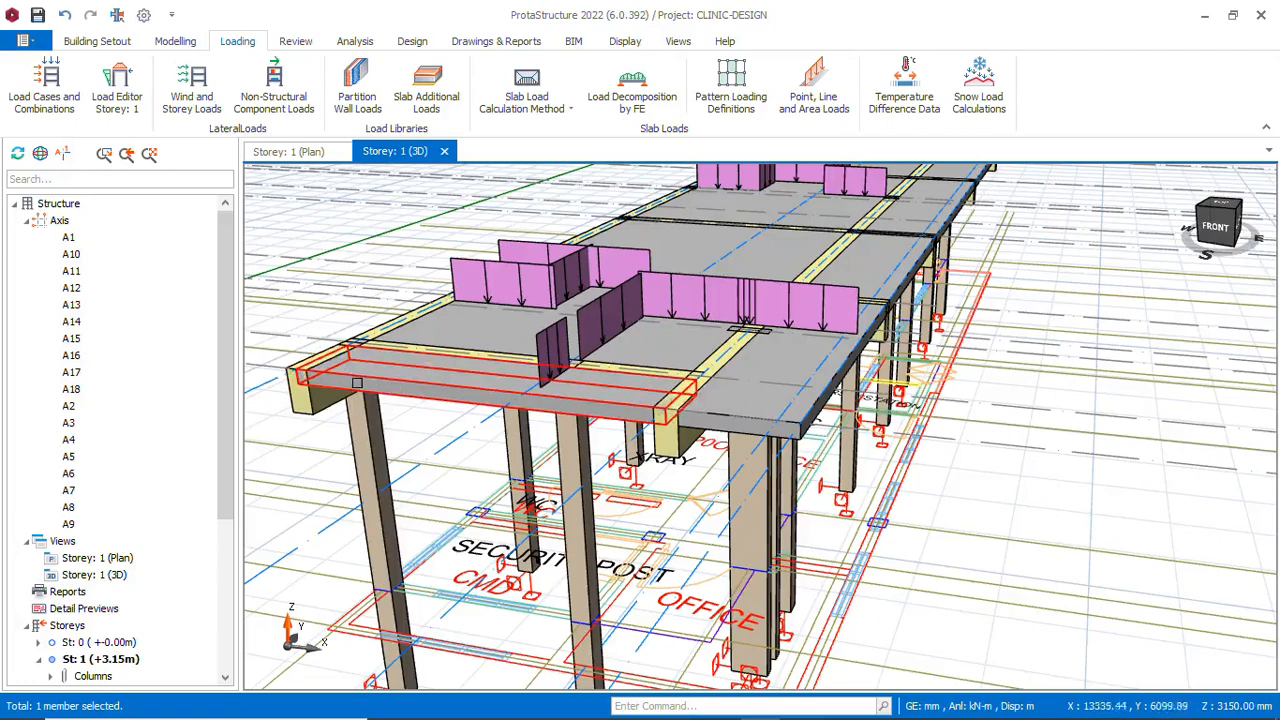
On the Storey 1 plan, draw an unsplit 225x450 beam along axis A13 from axis A1 to axis A14, using beam 1B27's properties
middle_drag(858, 412, 761, 430)
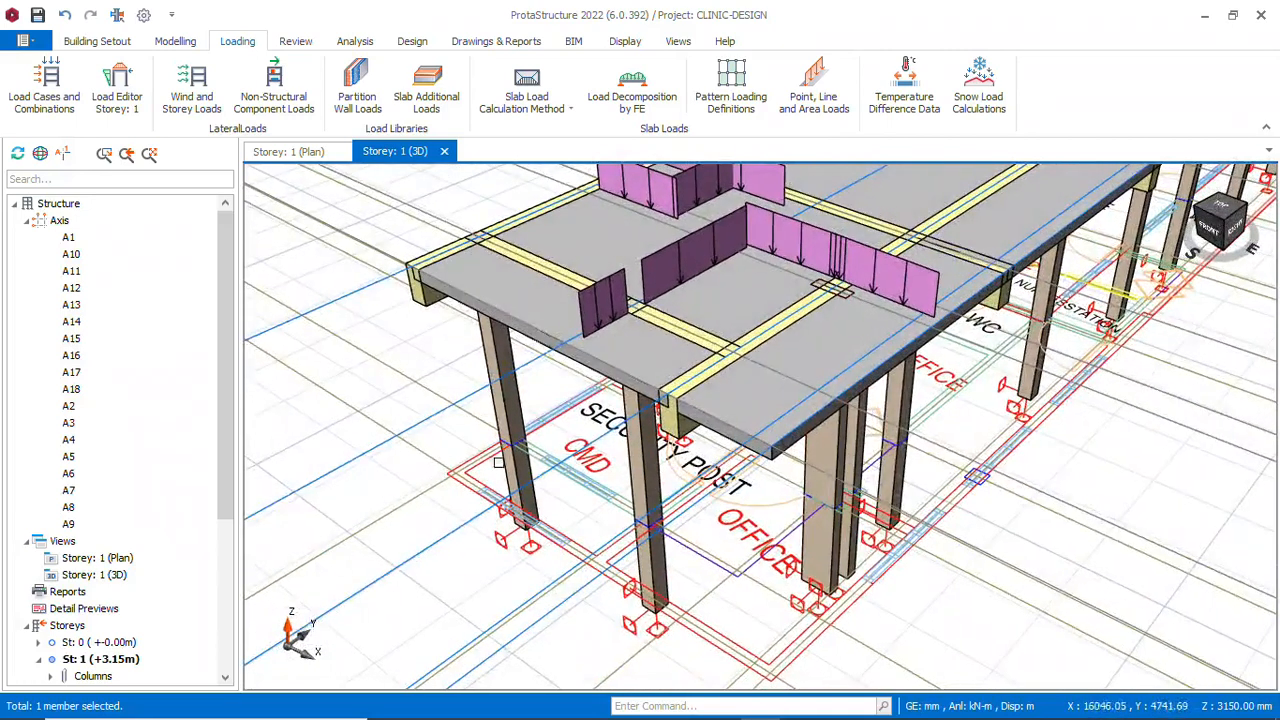
click(290, 151)
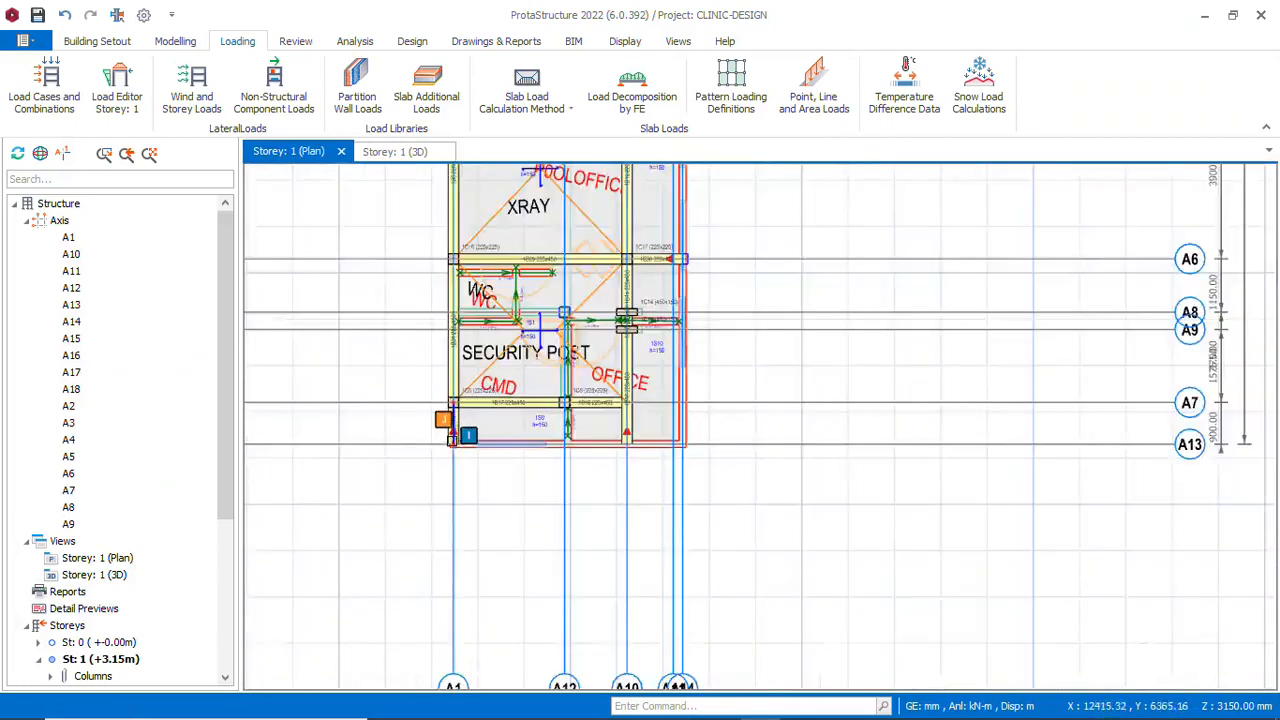
scroll(462, 418, up, 5)
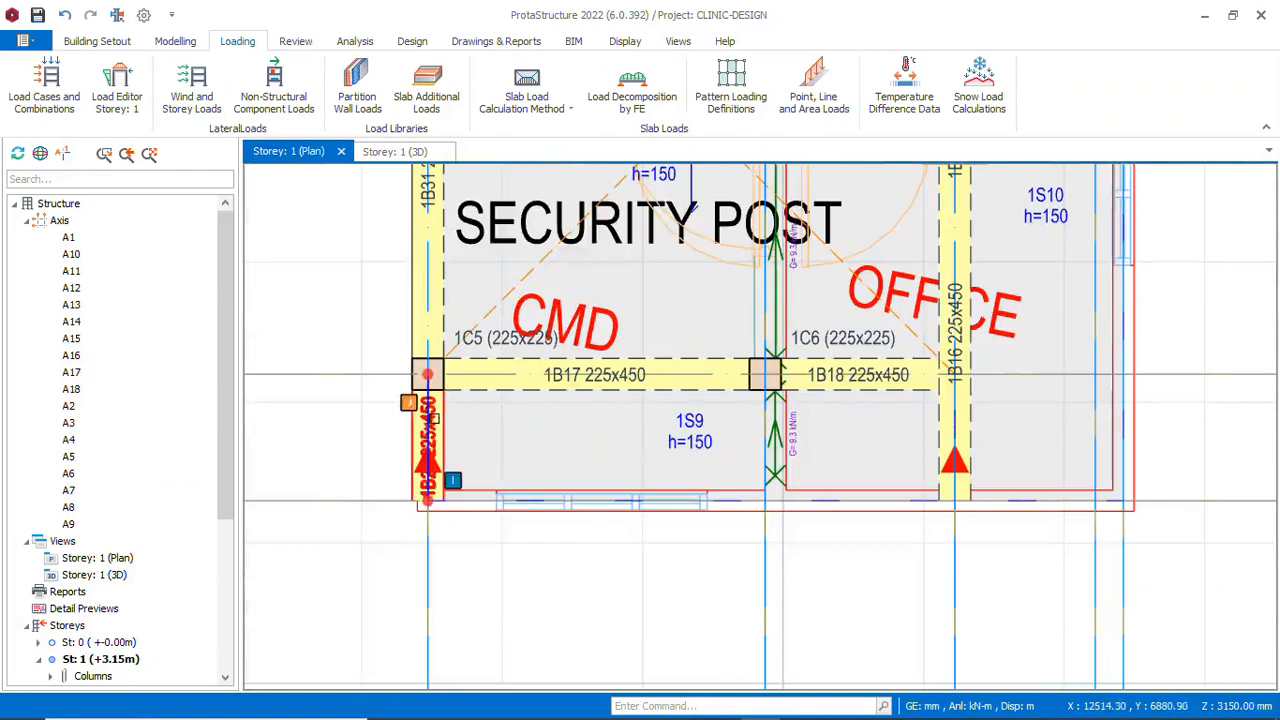
click(437, 412)
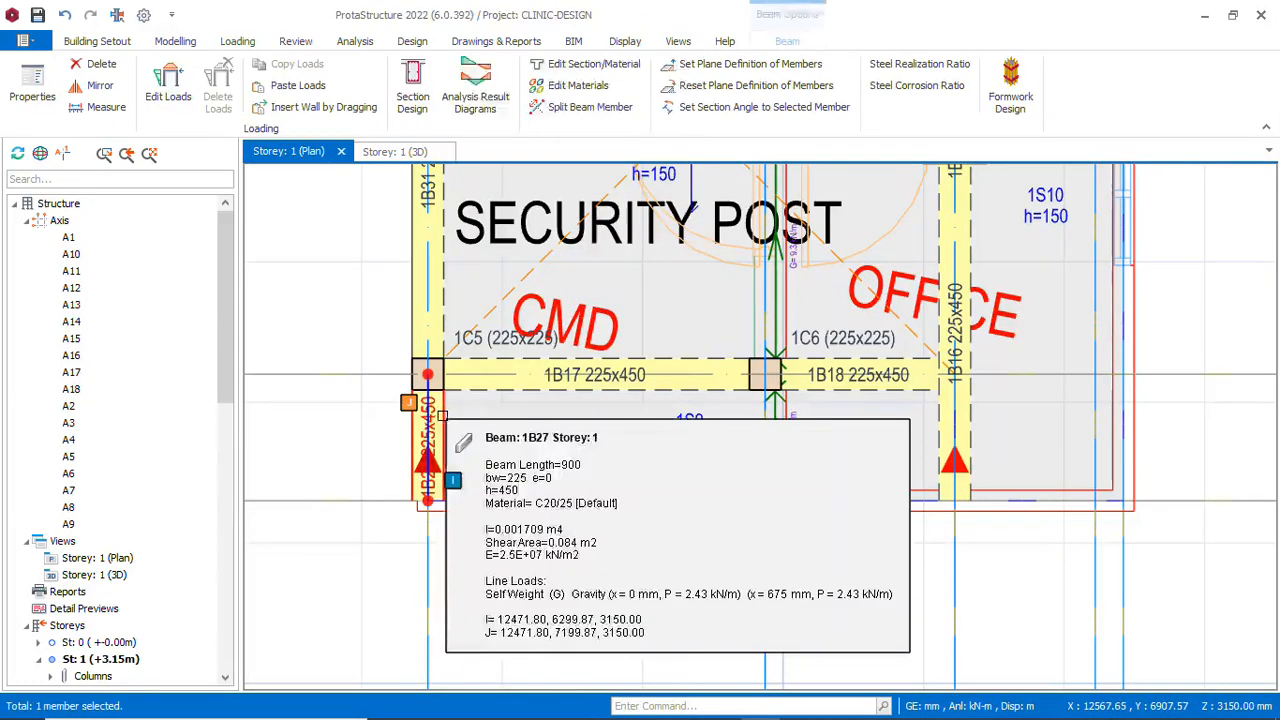
right_click(438, 410)
click(526, 61)
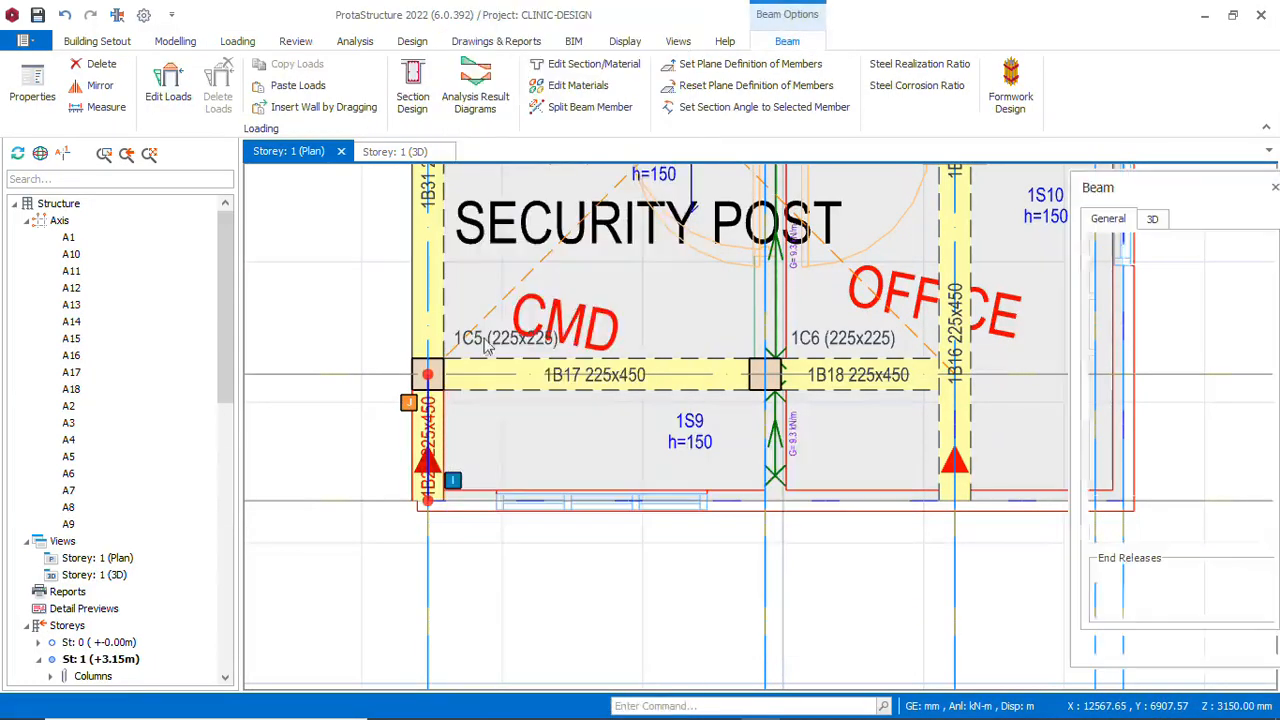
scroll(427, 505, down, 3)
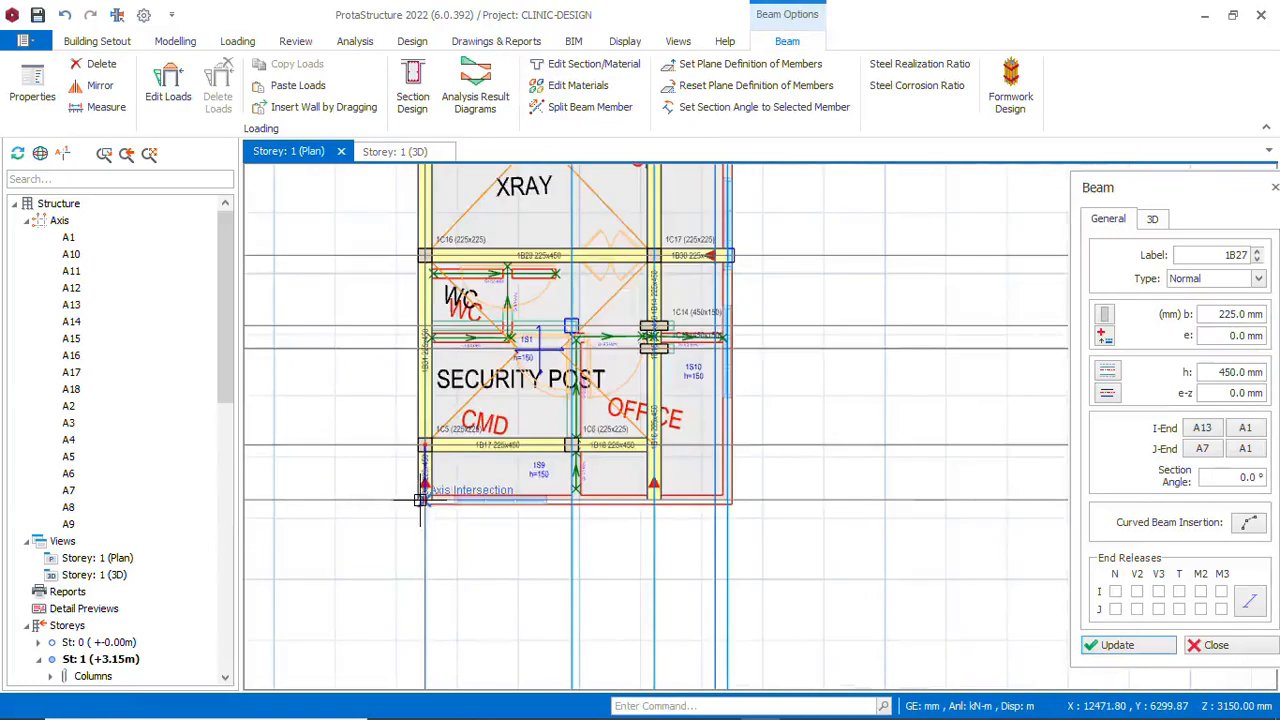
click(420, 500)
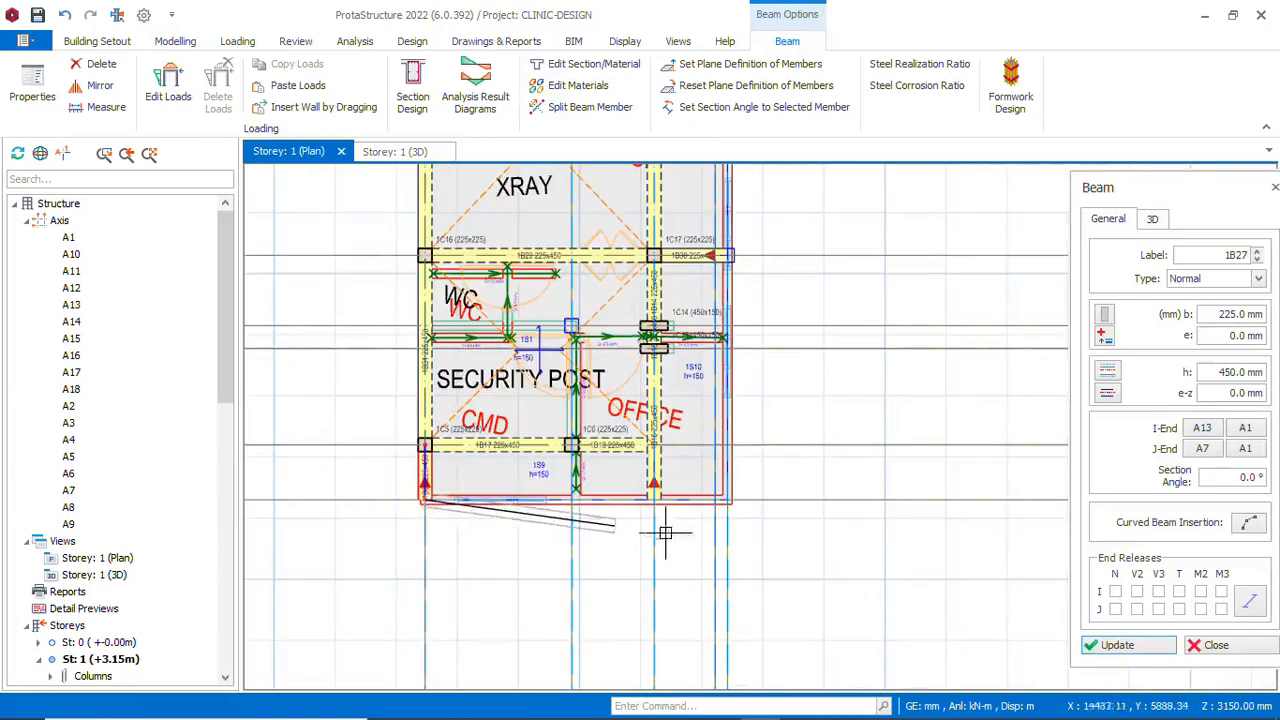
scroll(680, 528, up, 1)
scroll(722, 503, up, 1)
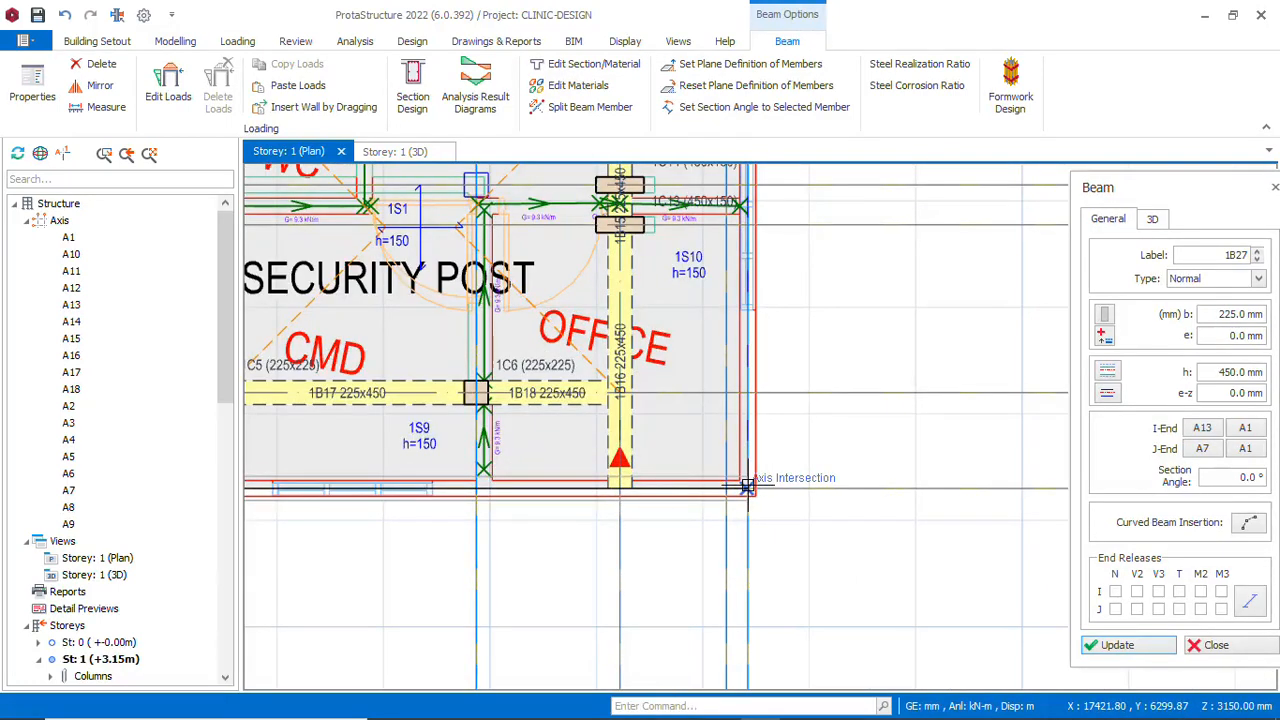
click(746, 487)
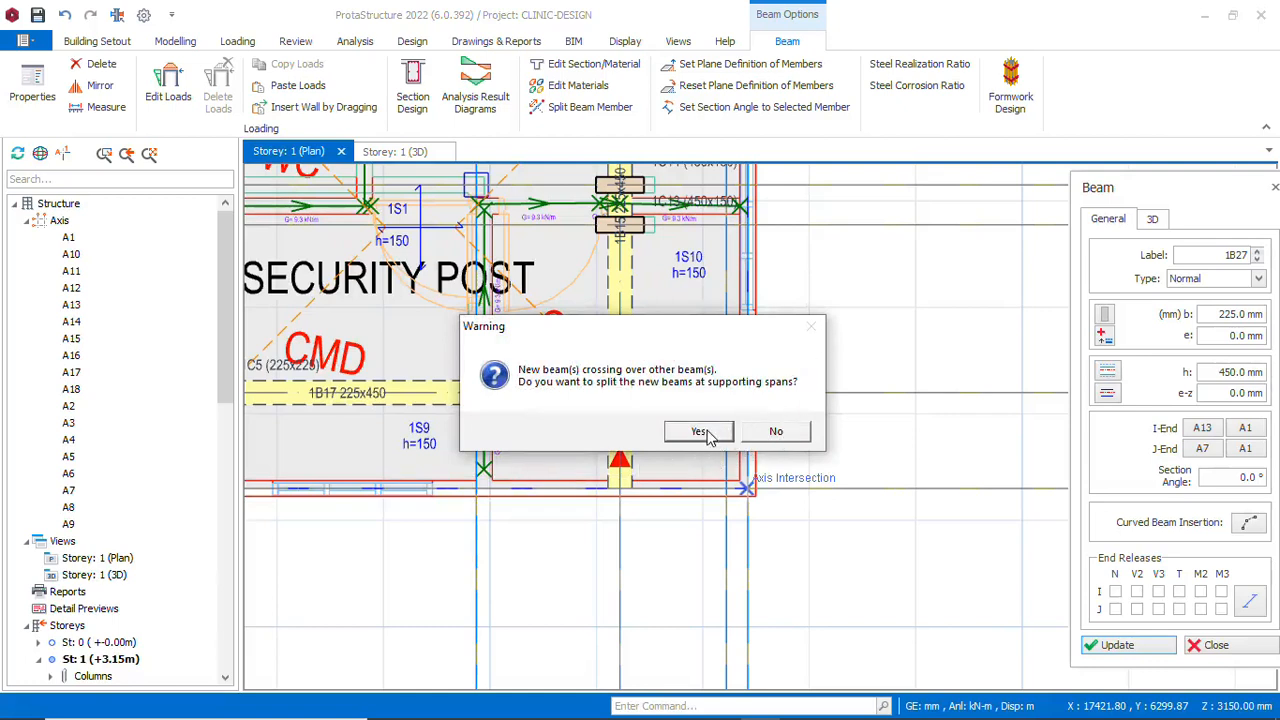
click(778, 431)
Draw a 225x450 edge beam along axis A14 from axis A13 to axis A17, split at the supporting spans
scroll(800, 480, down, 3)
scroll(575, 519, up, 1)
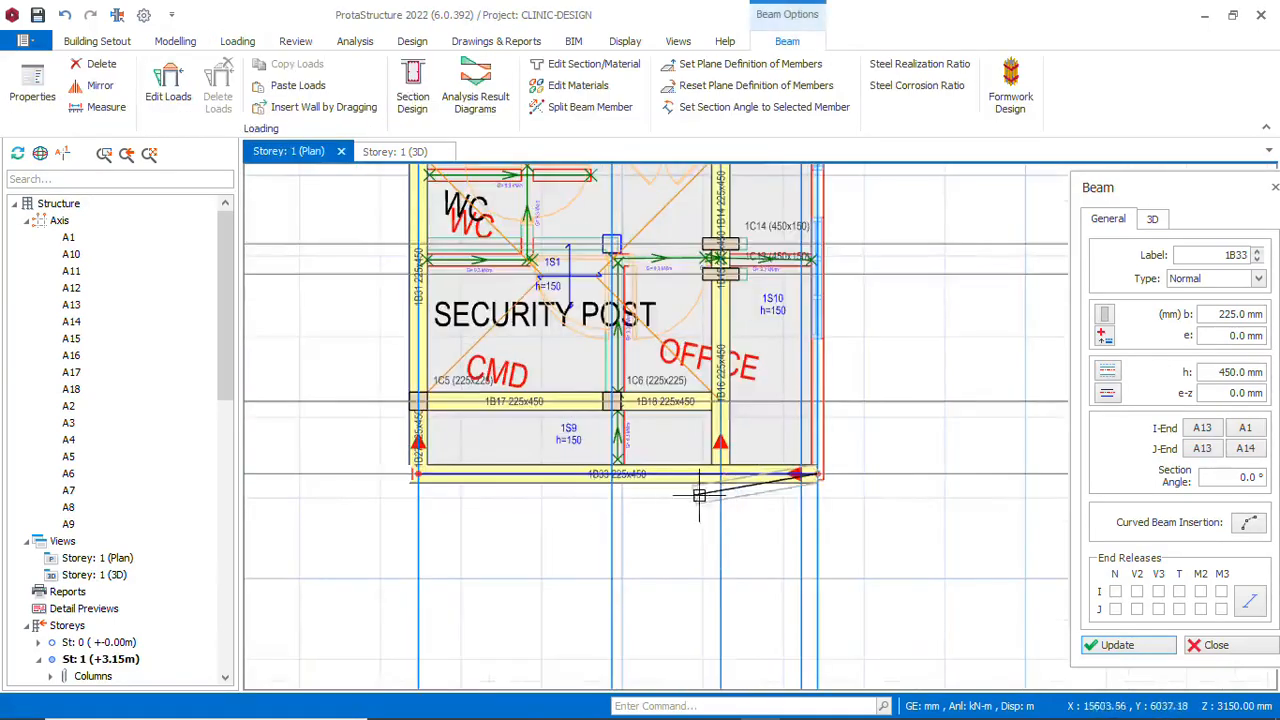
scroll(475, 511, down, 1)
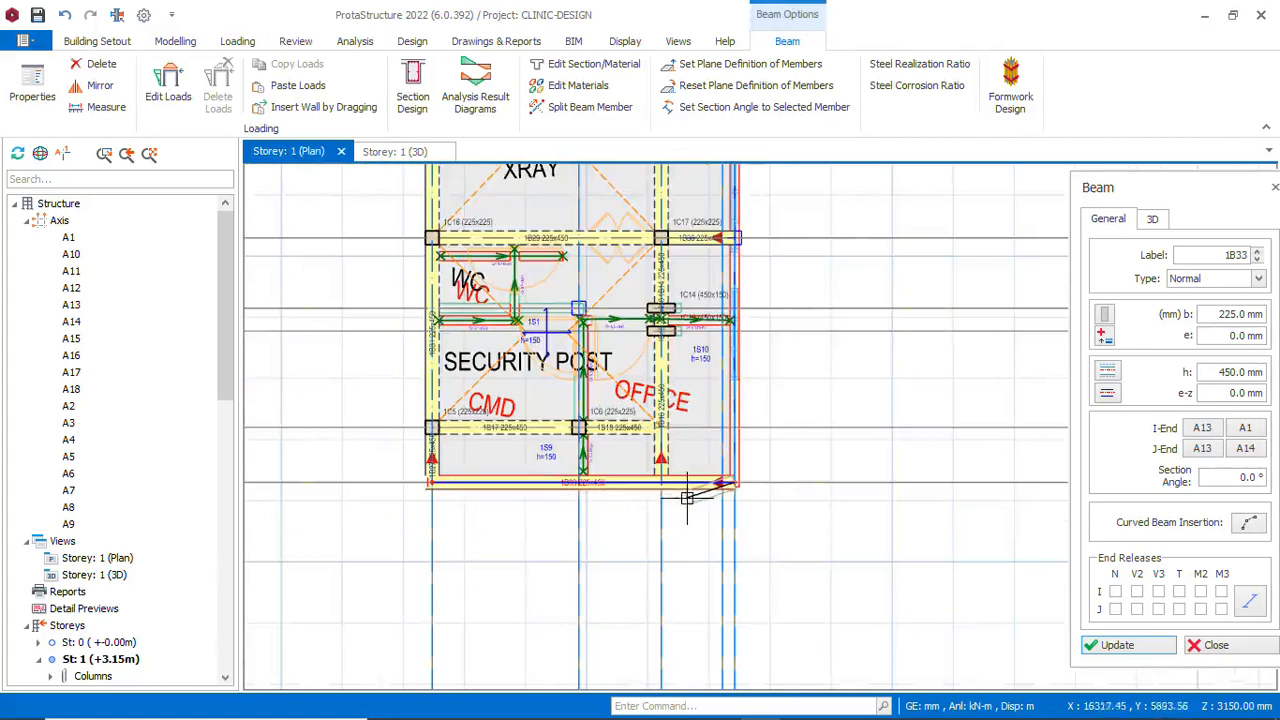
scroll(634, 514, down, 3)
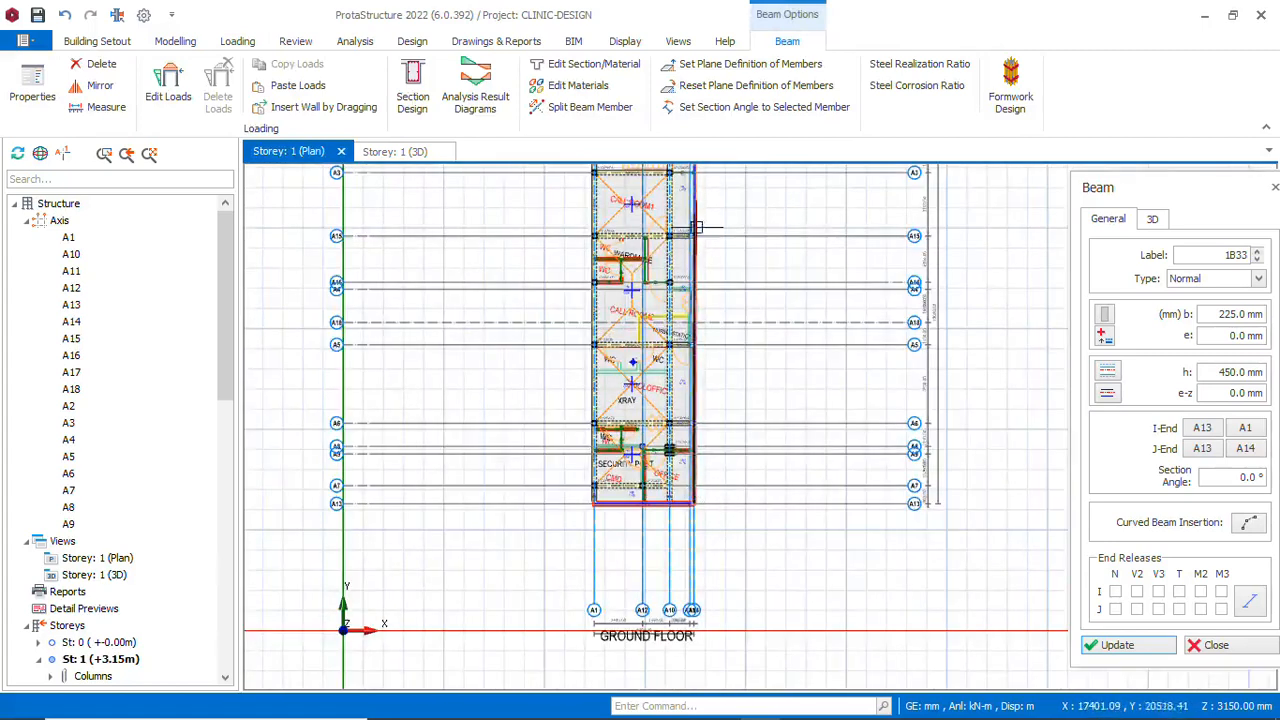
scroll(700, 245, down, 2)
scroll(621, 277, up, 2)
scroll(621, 277, up, 4)
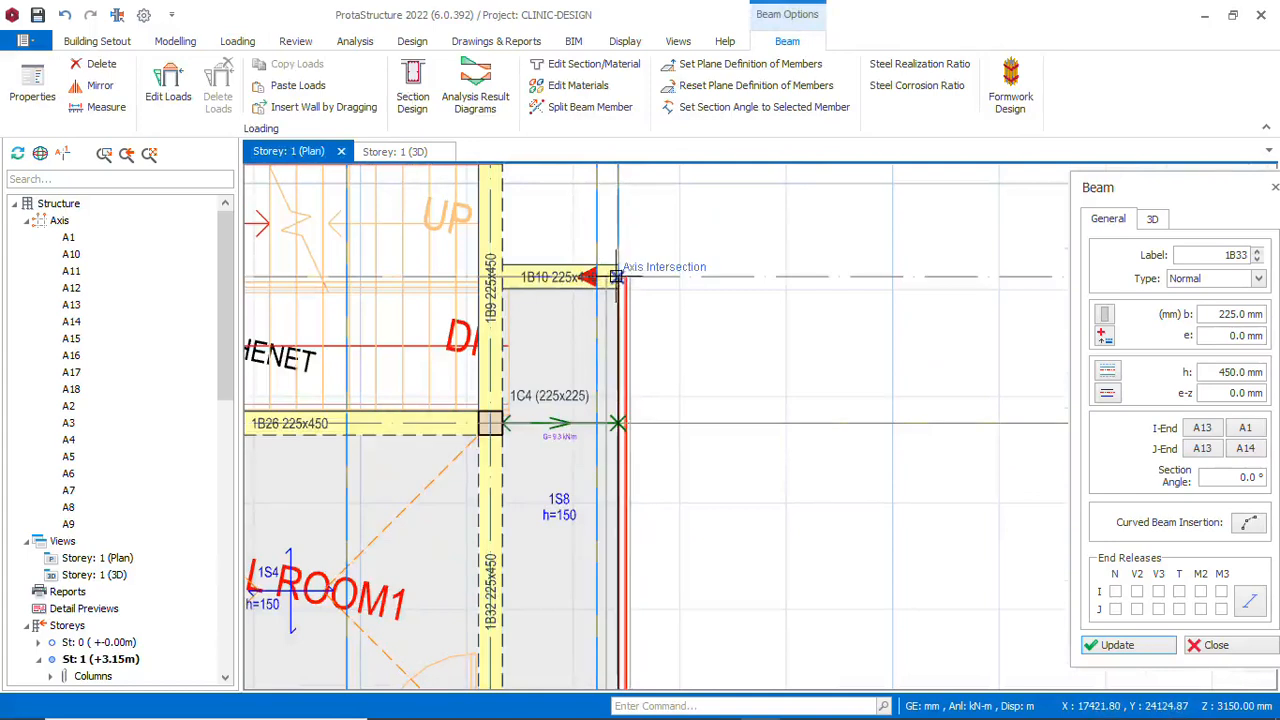
click(617, 277)
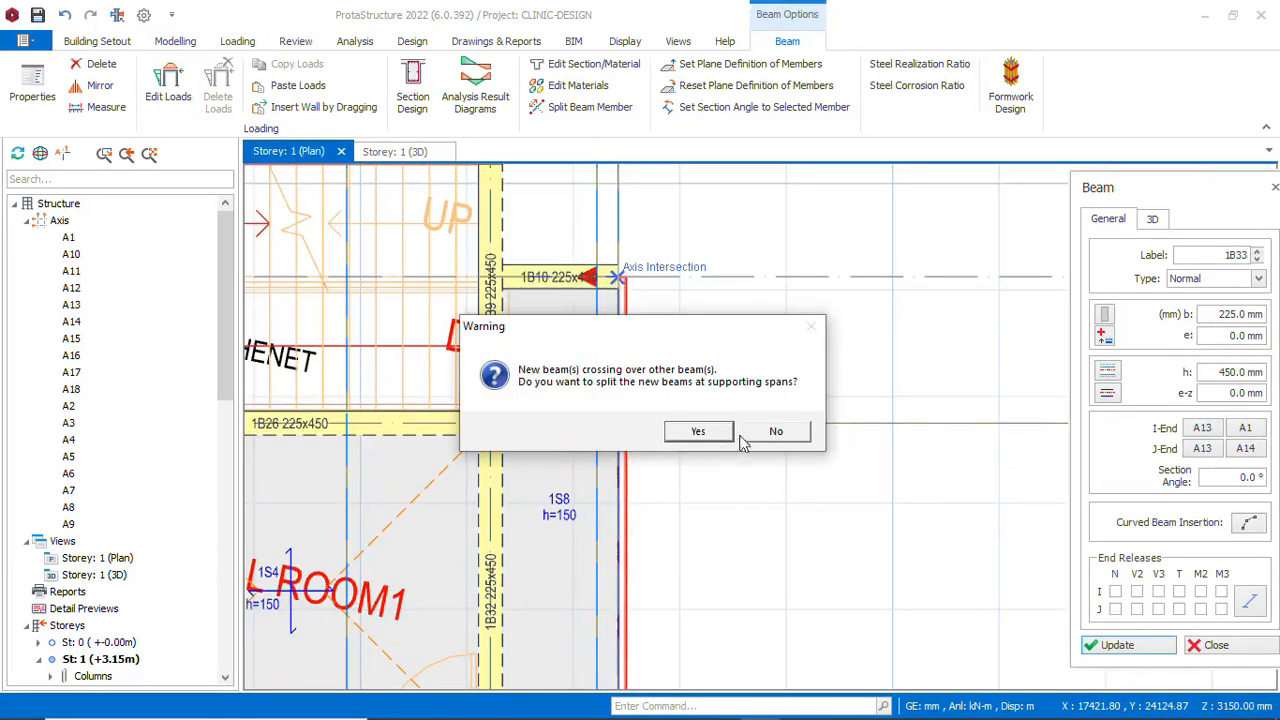
click(699, 431)
scroll(725, 443, down, 3)
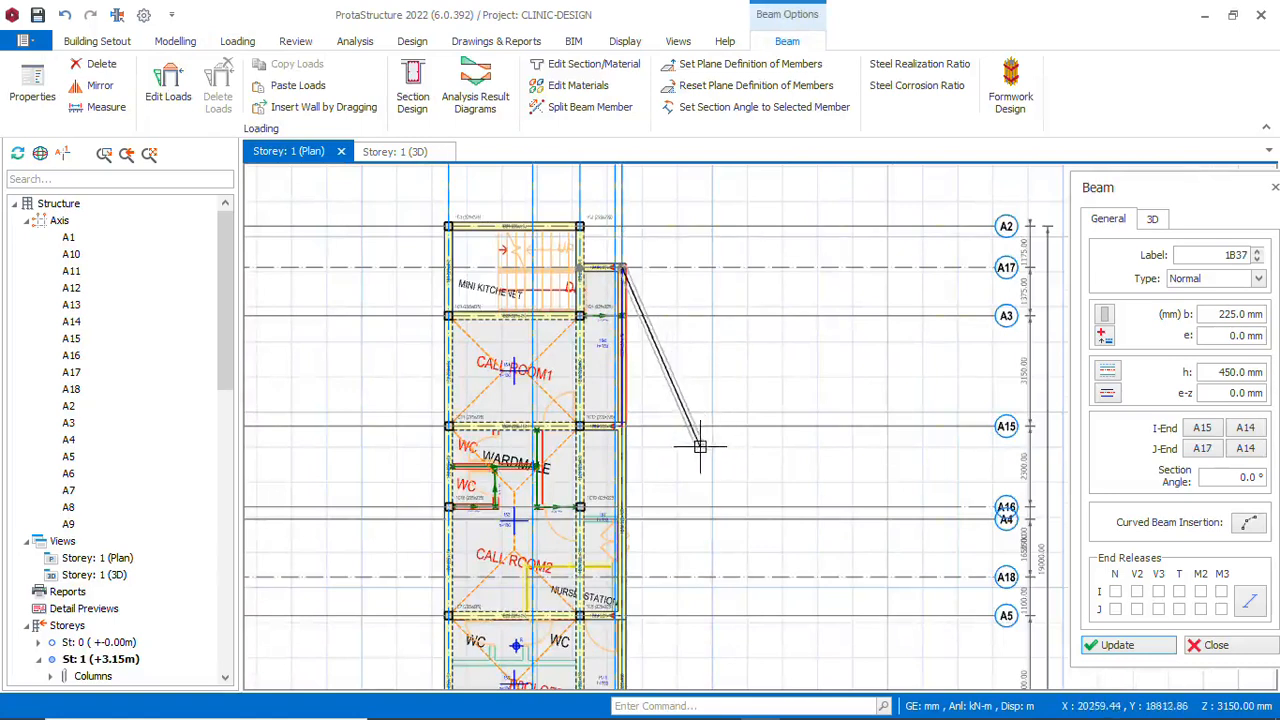
key(Escape)
Examine the edge beams along axes A14 and A13, from the call rooms down to the office corner
scroll(637, 449, up, 2)
scroll(612, 247, down, 3)
scroll(638, 469, up, 2)
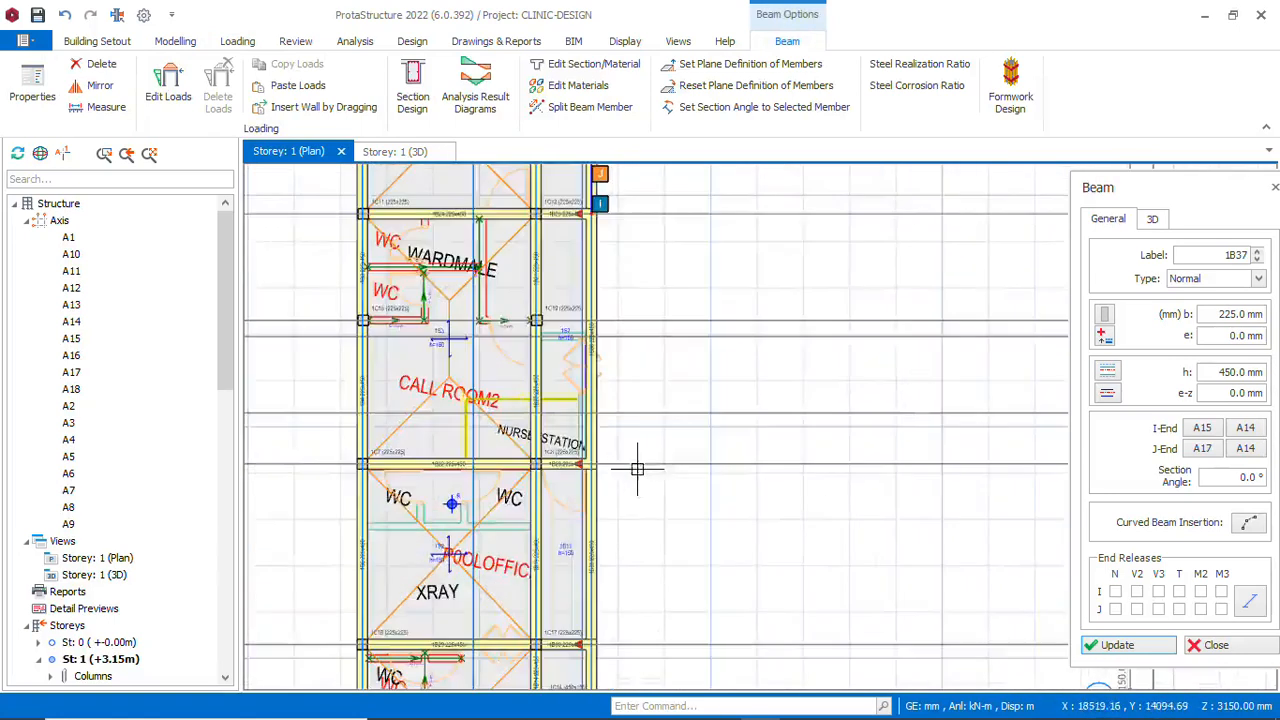
scroll(598, 263, down, 2)
scroll(524, 588, up, 3)
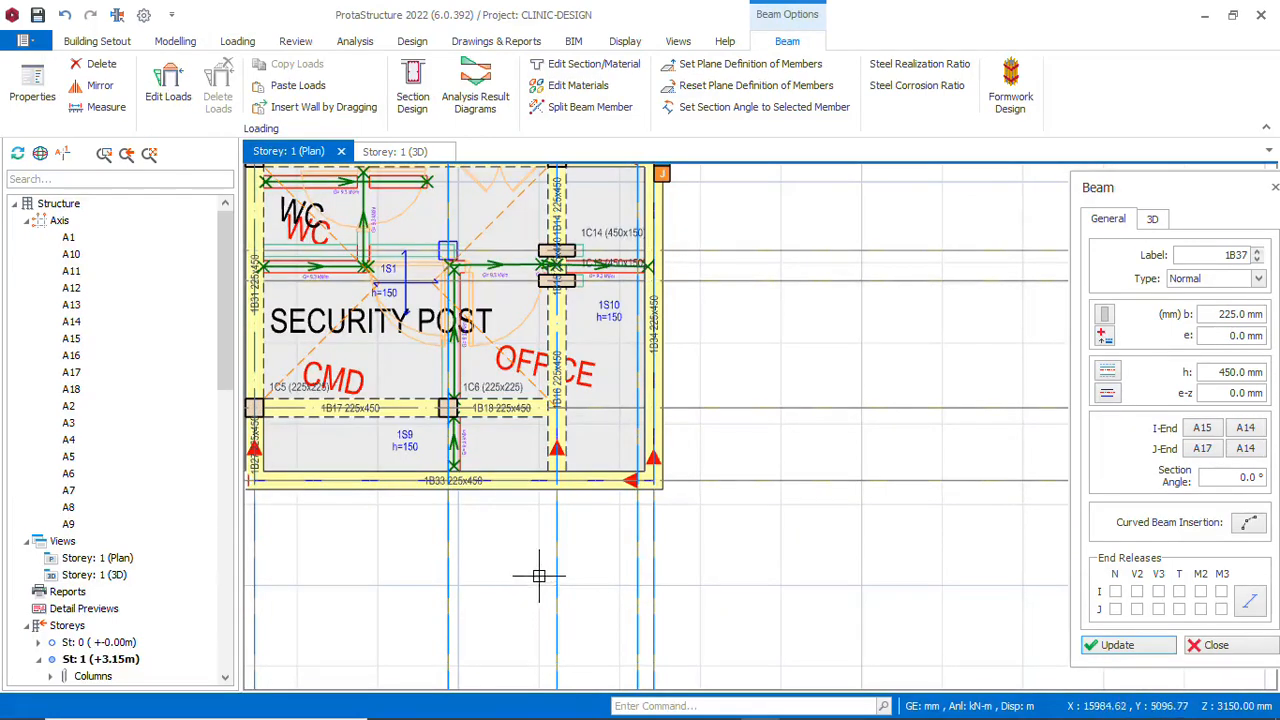
scroll(543, 547, down, 1)
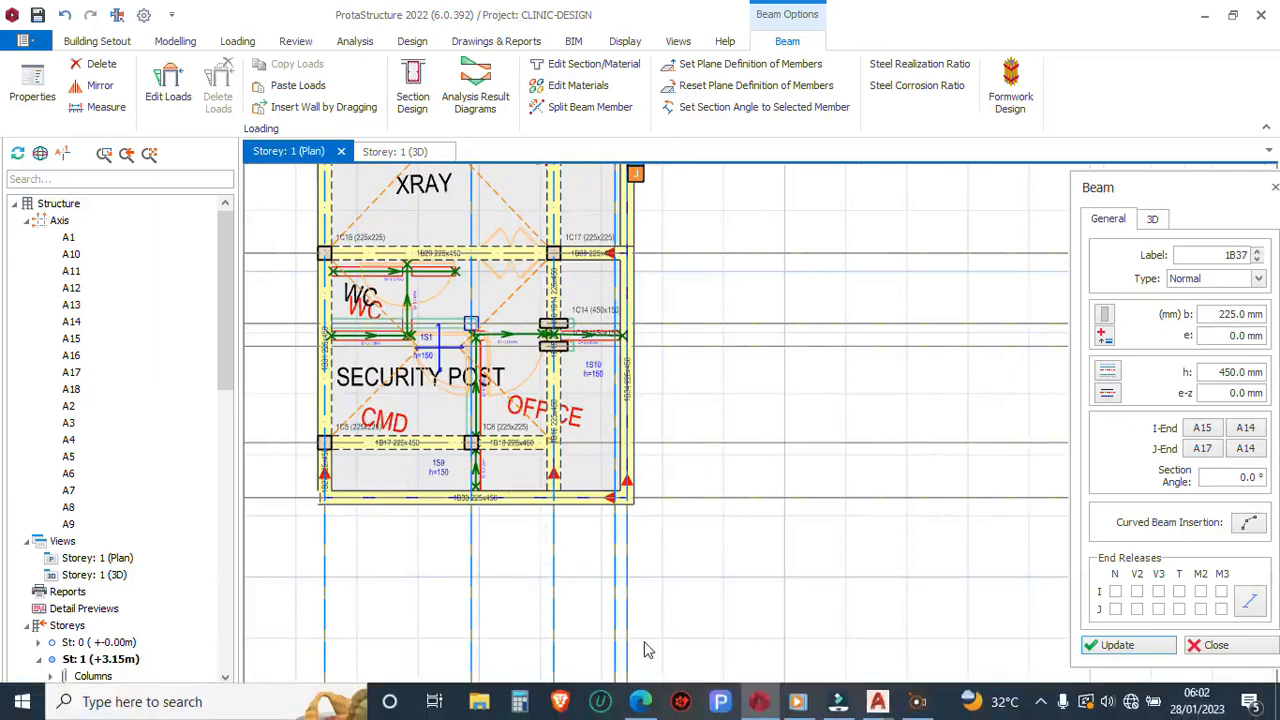
scroll(645, 655, up, 2)
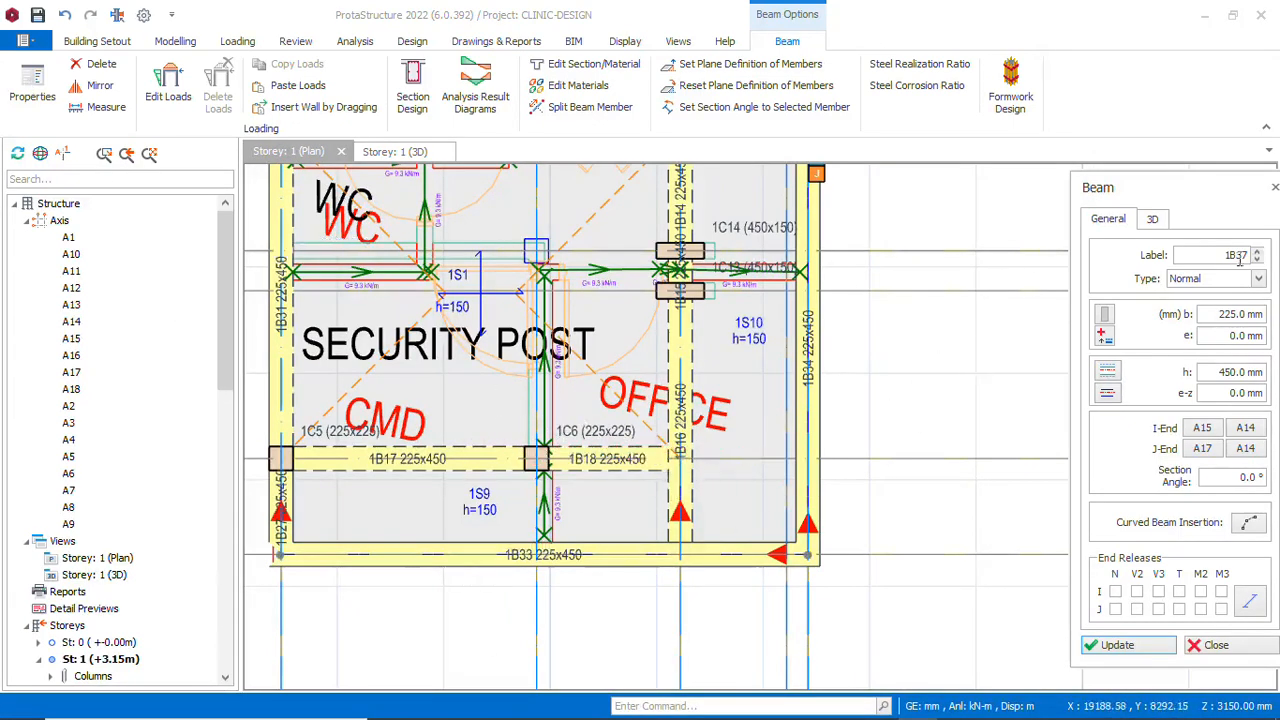
Delete beam 1B16, which runs through the office from column 1C13 to axis A13
click(1274, 189)
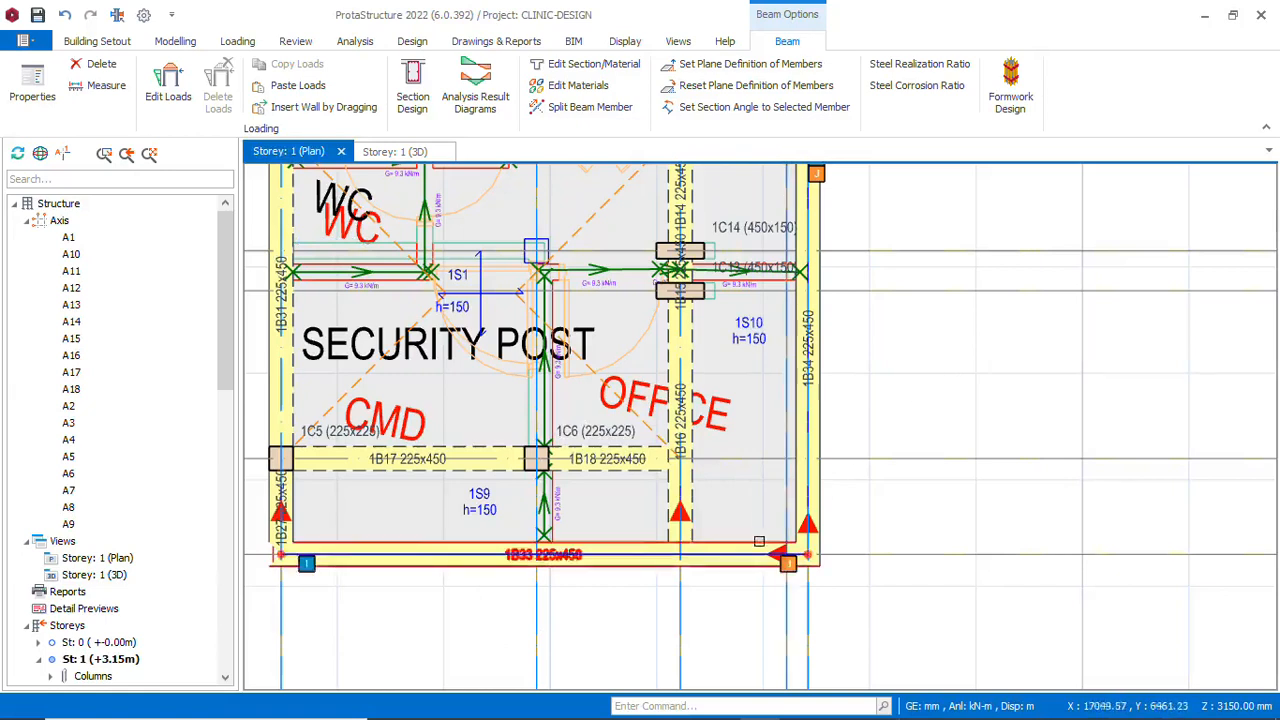
click(694, 500)
right_click(694, 500)
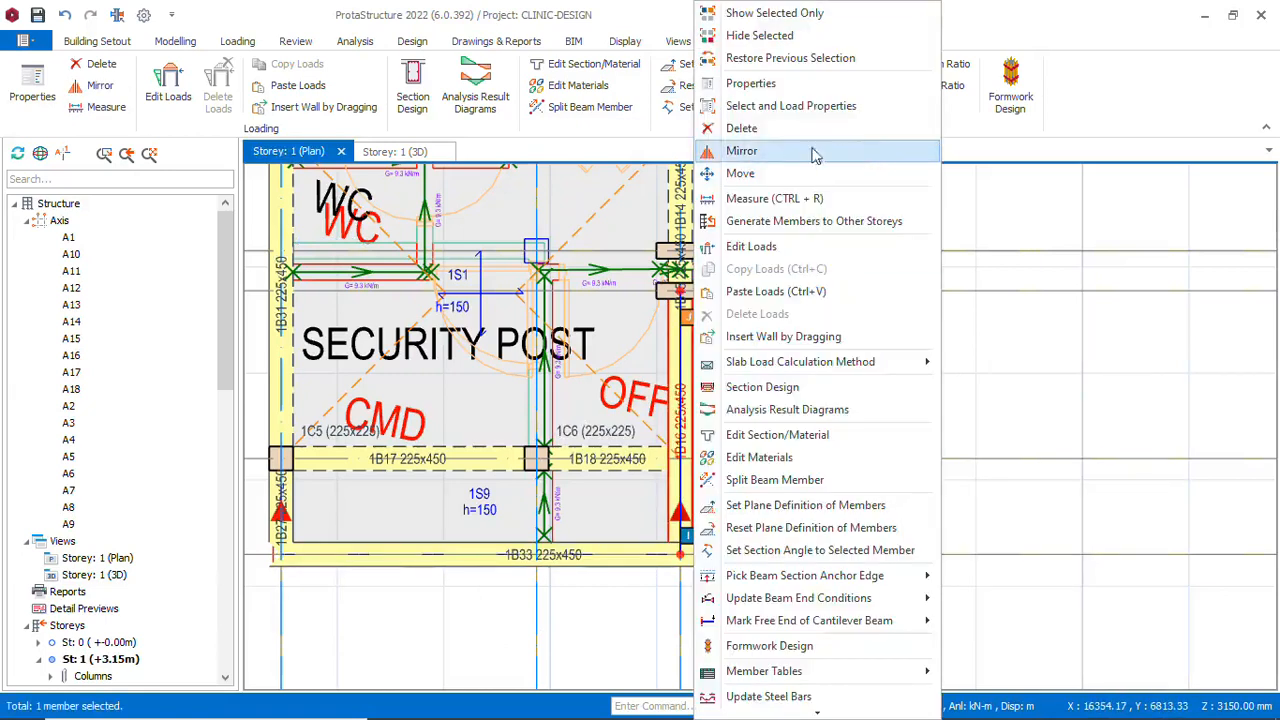
click(742, 128)
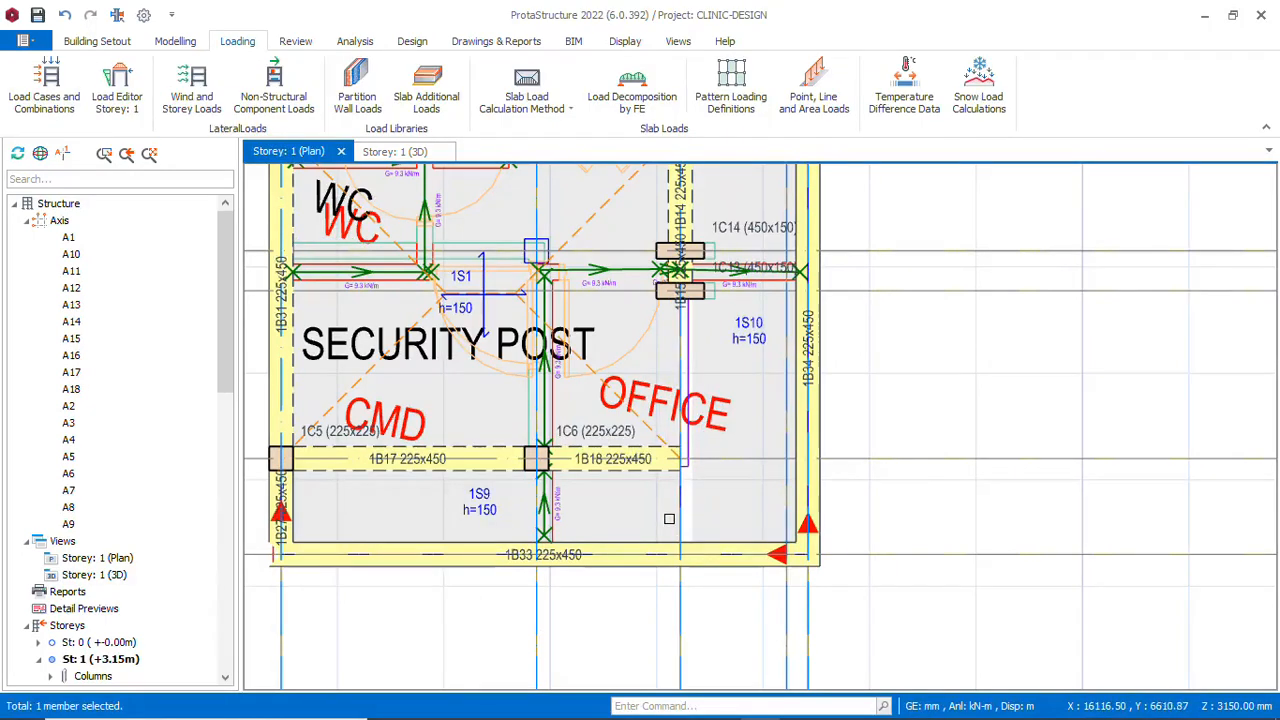
Delete beam 1B18, which runs along axis A7 from column 1C6 to axis A10
scroll(669, 518, down, 3)
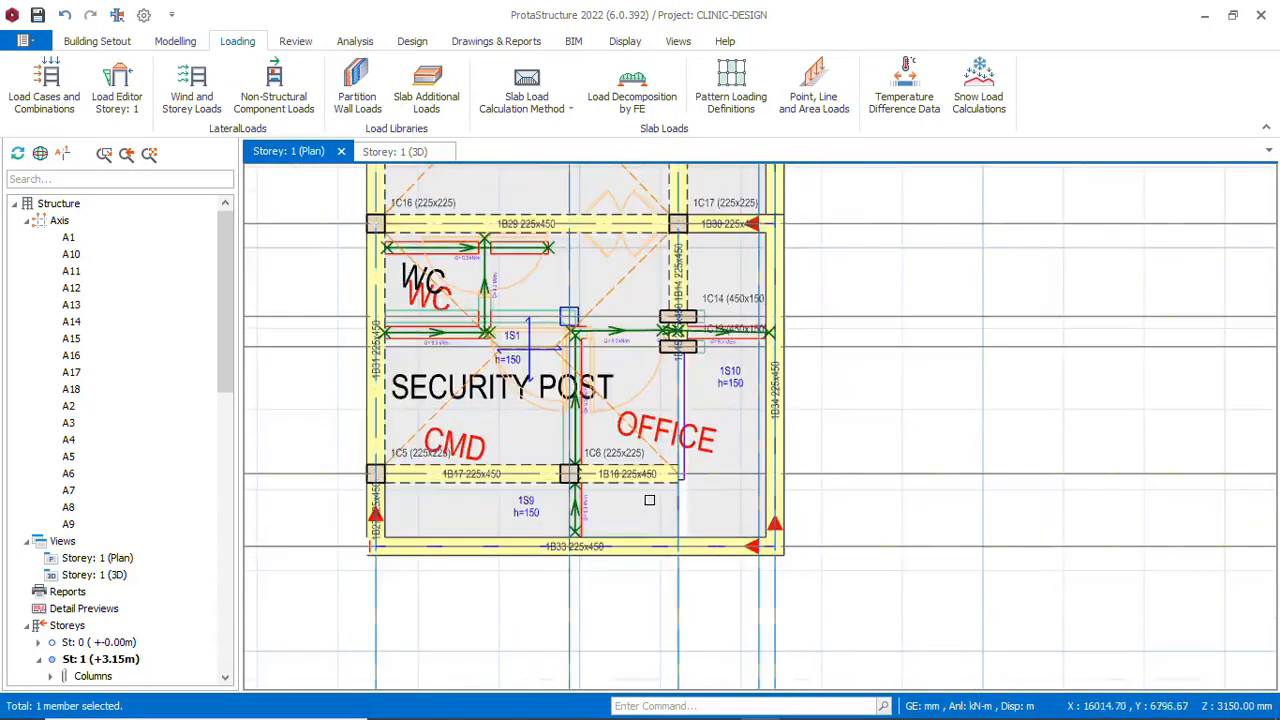
scroll(648, 482, down, 2)
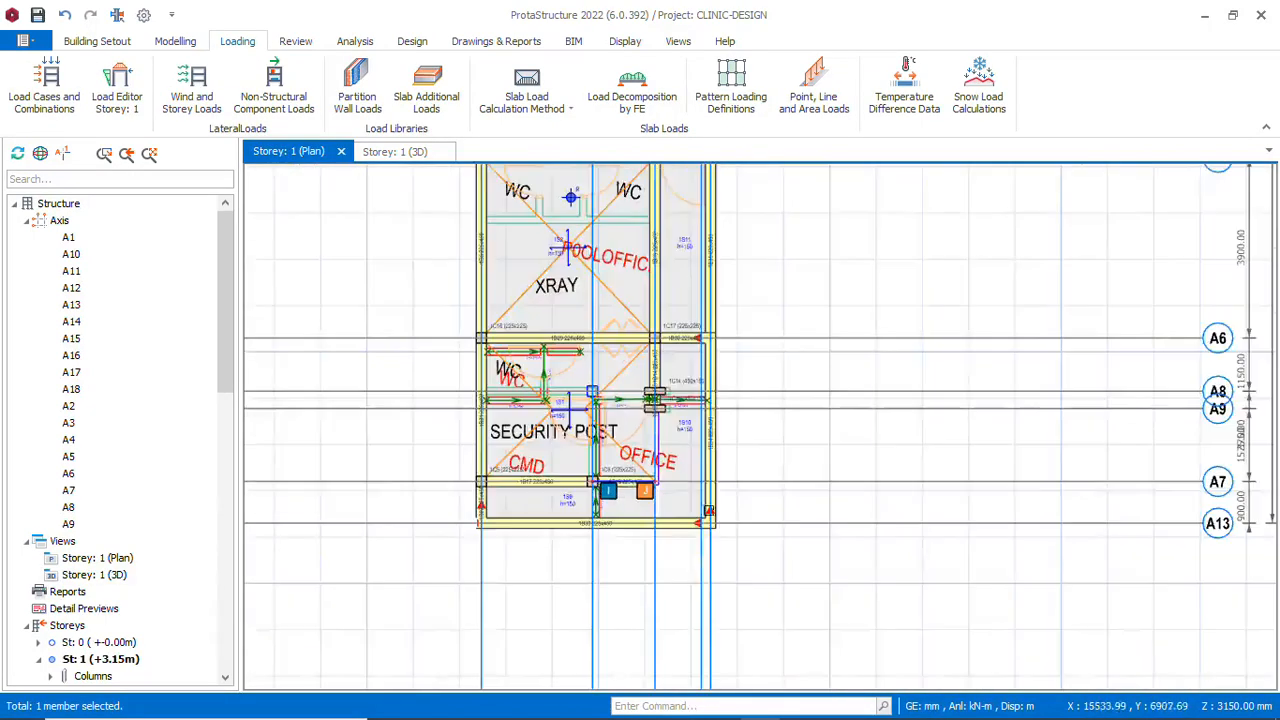
scroll(736, 480, up, 2)
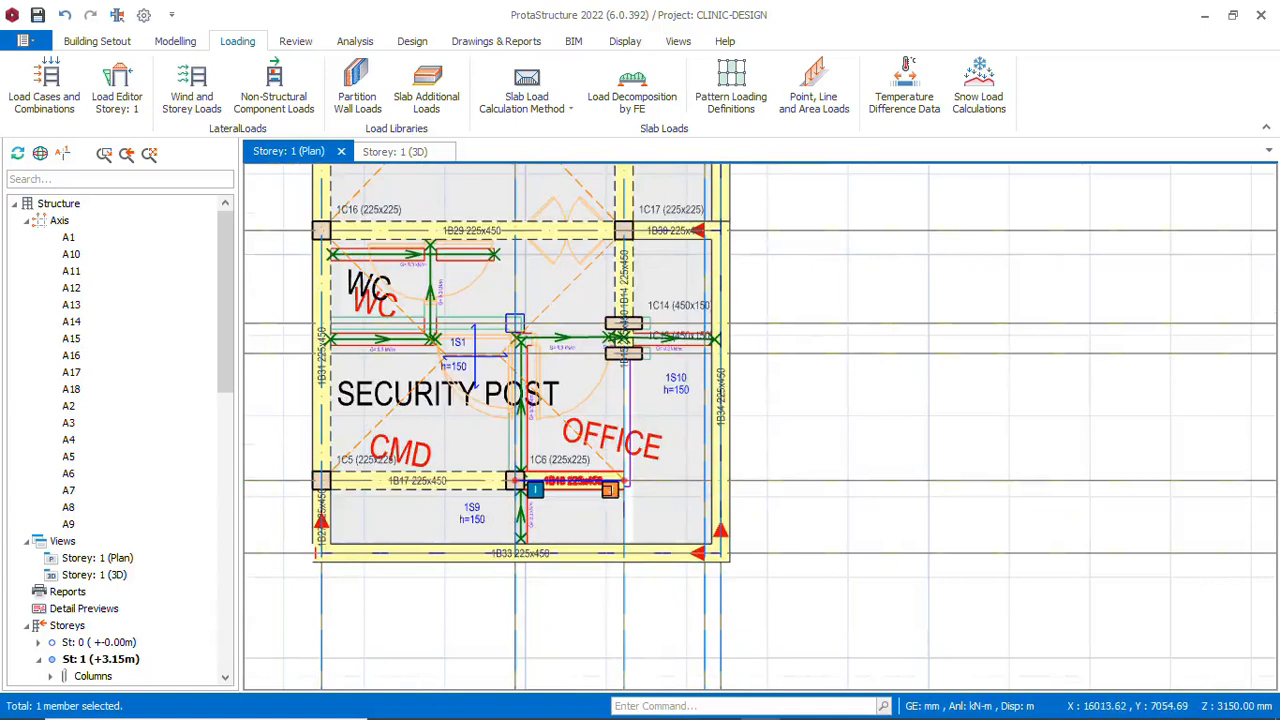
click(607, 484)
right_click(607, 484)
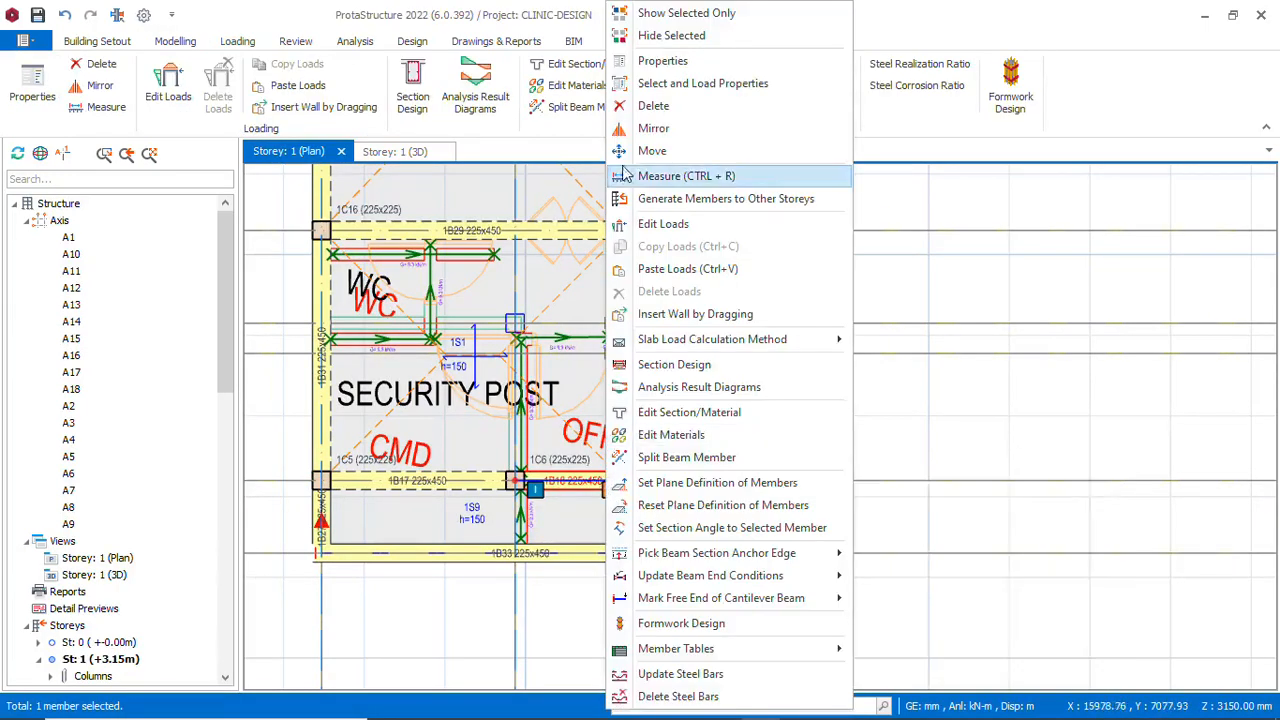
click(652, 106)
Draw a 225x450 beam along axis A7 from column 1C6 to edge axis A14, using beam 1B17's properties
click(481, 491)
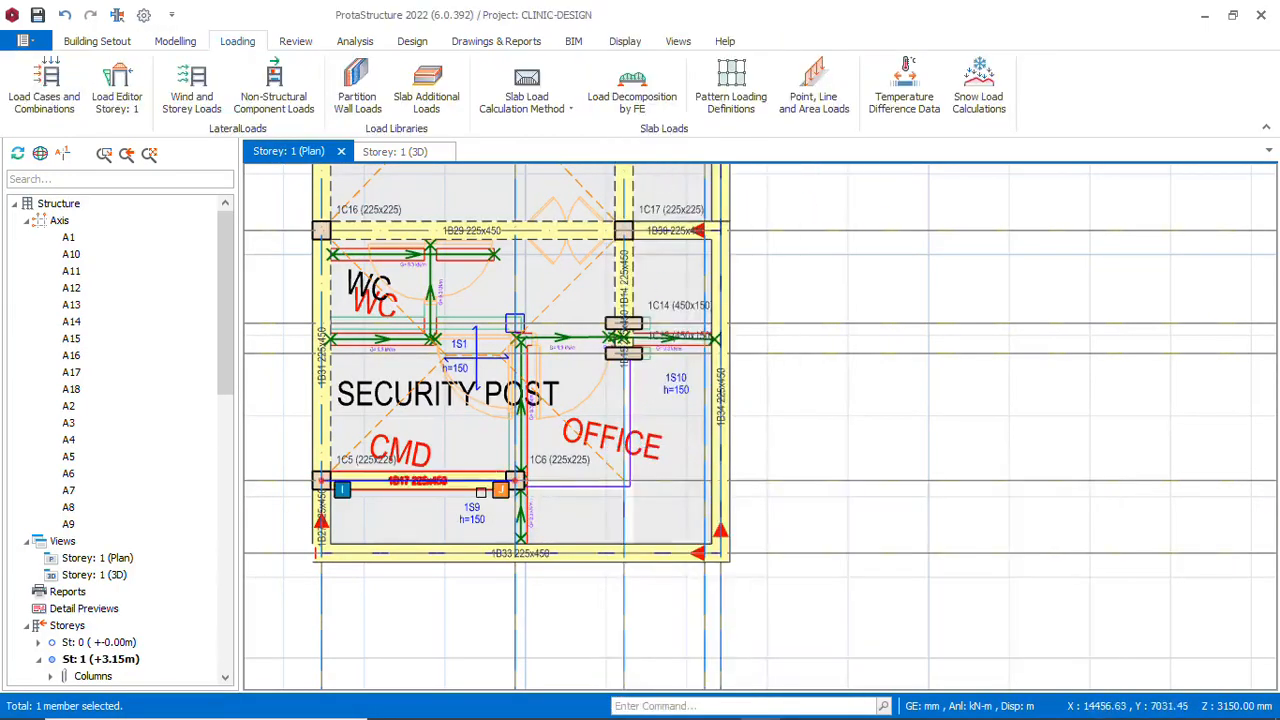
right_click(481, 491)
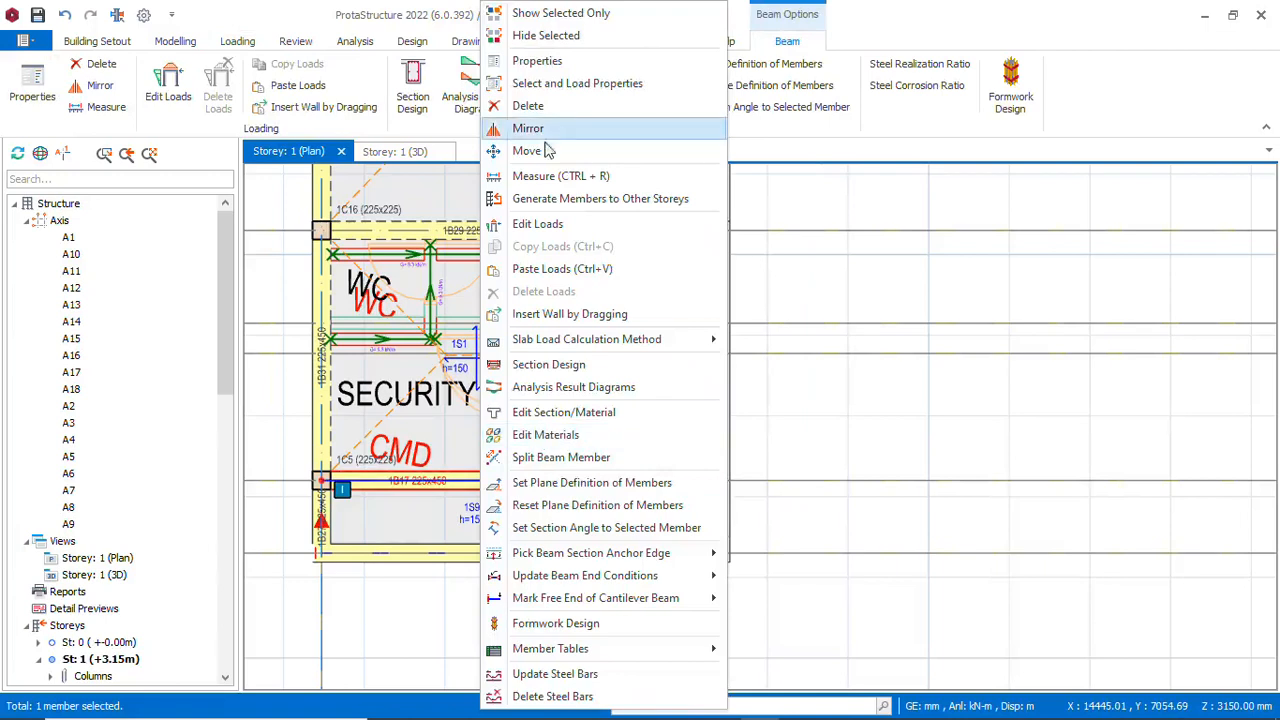
click(560, 61)
scroll(510, 522, up, 1)
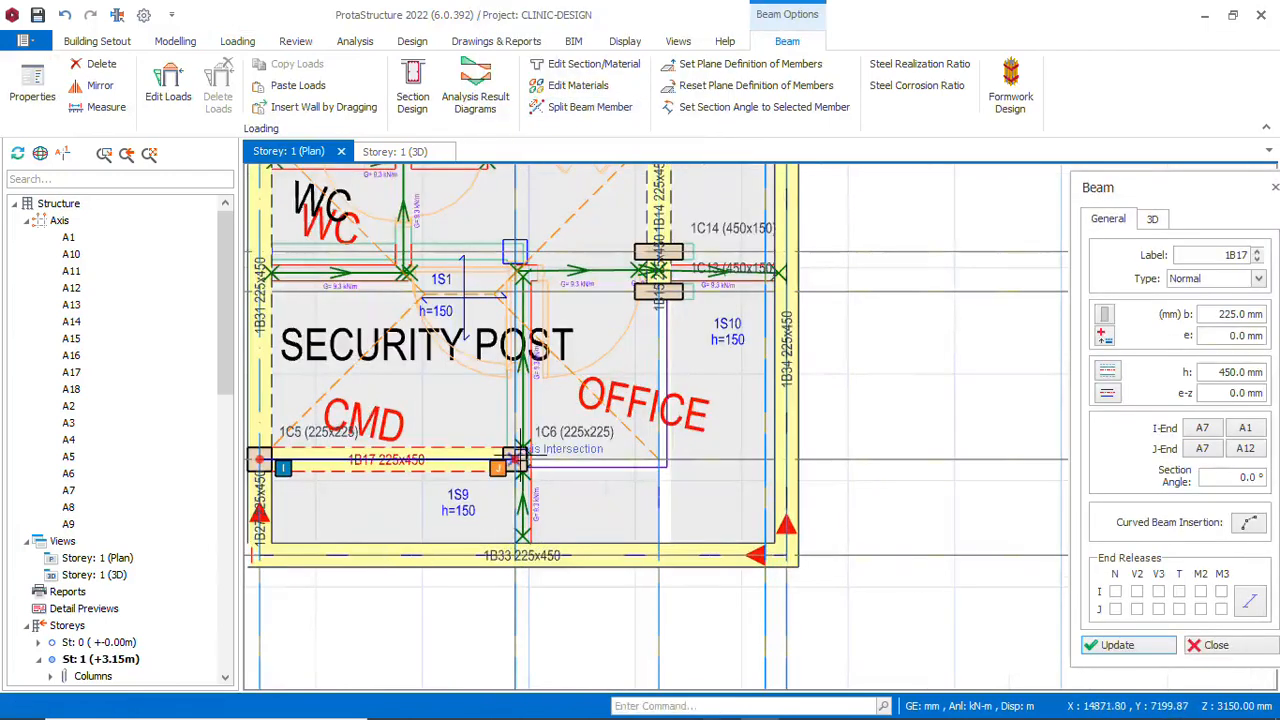
click(515, 458)
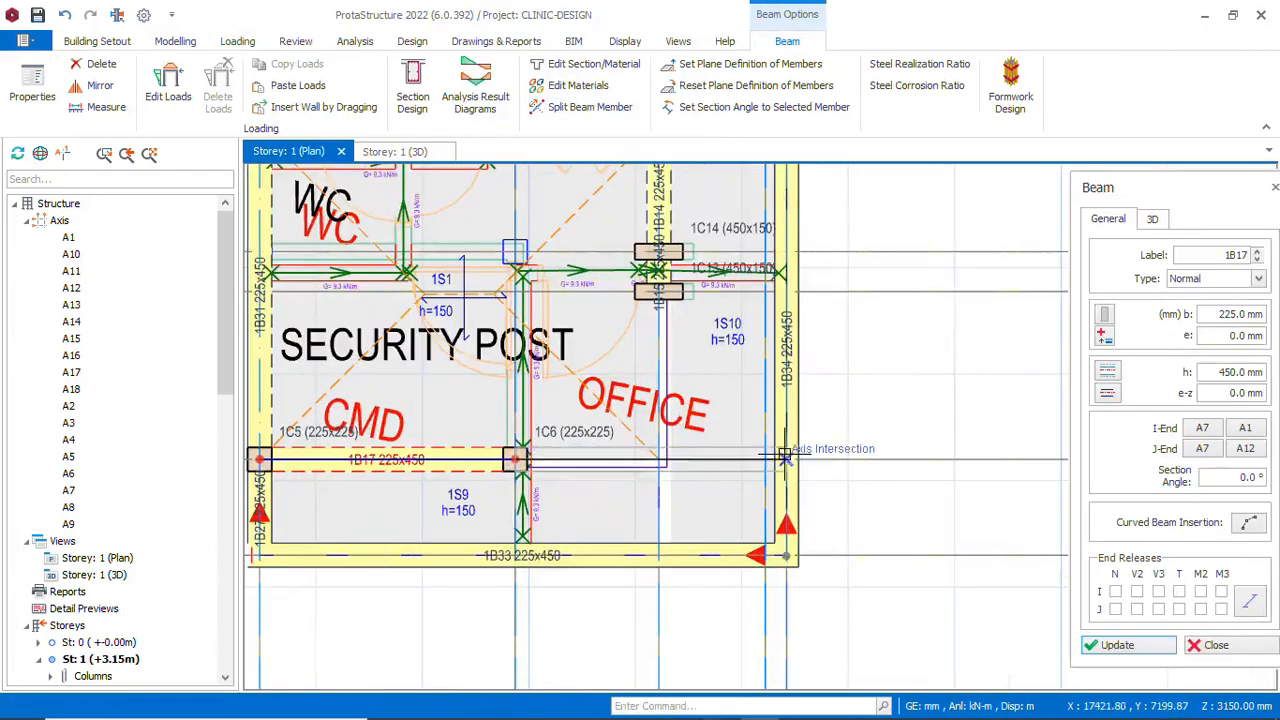
click(787, 455)
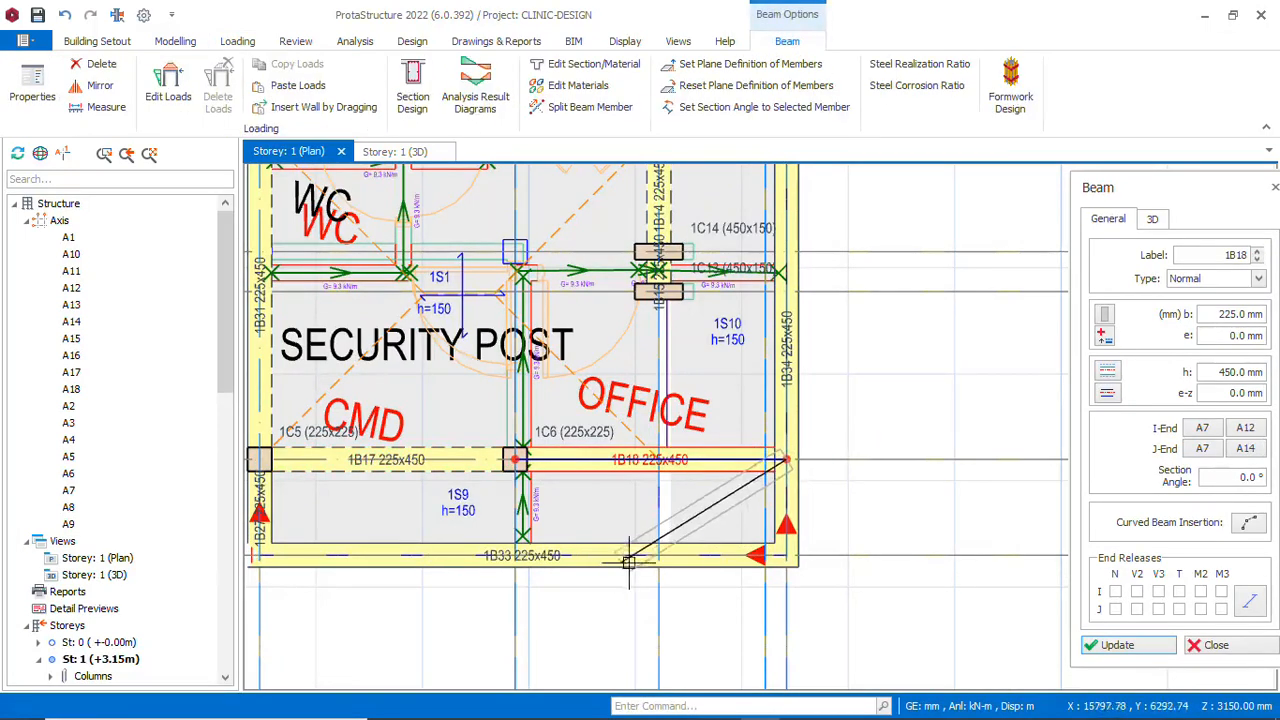
key(Escape)
Draw a 225x450 beam along axis A12 from column 1C6 on axis A7 to the edge beam on axis A13
scroll(531, 564, up, 3)
scroll(520, 470, down, 2)
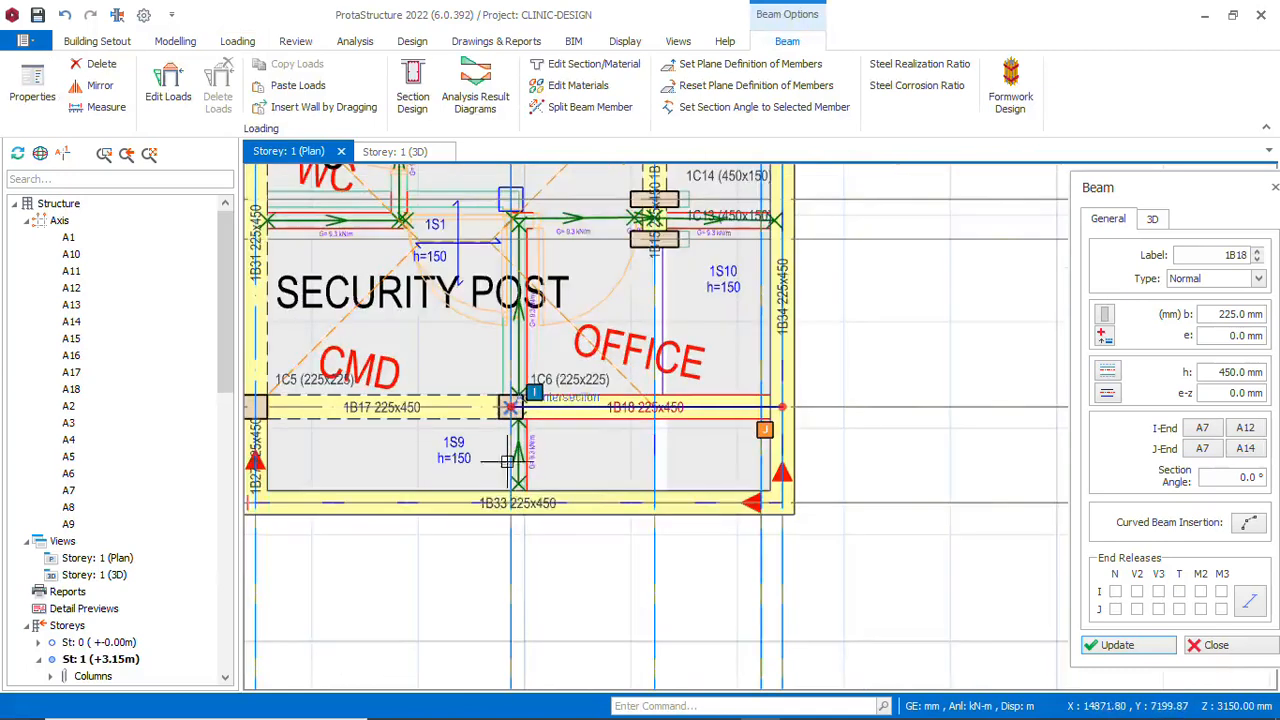
scroll(557, 453, down, 1)
scroll(557, 453, up, 1)
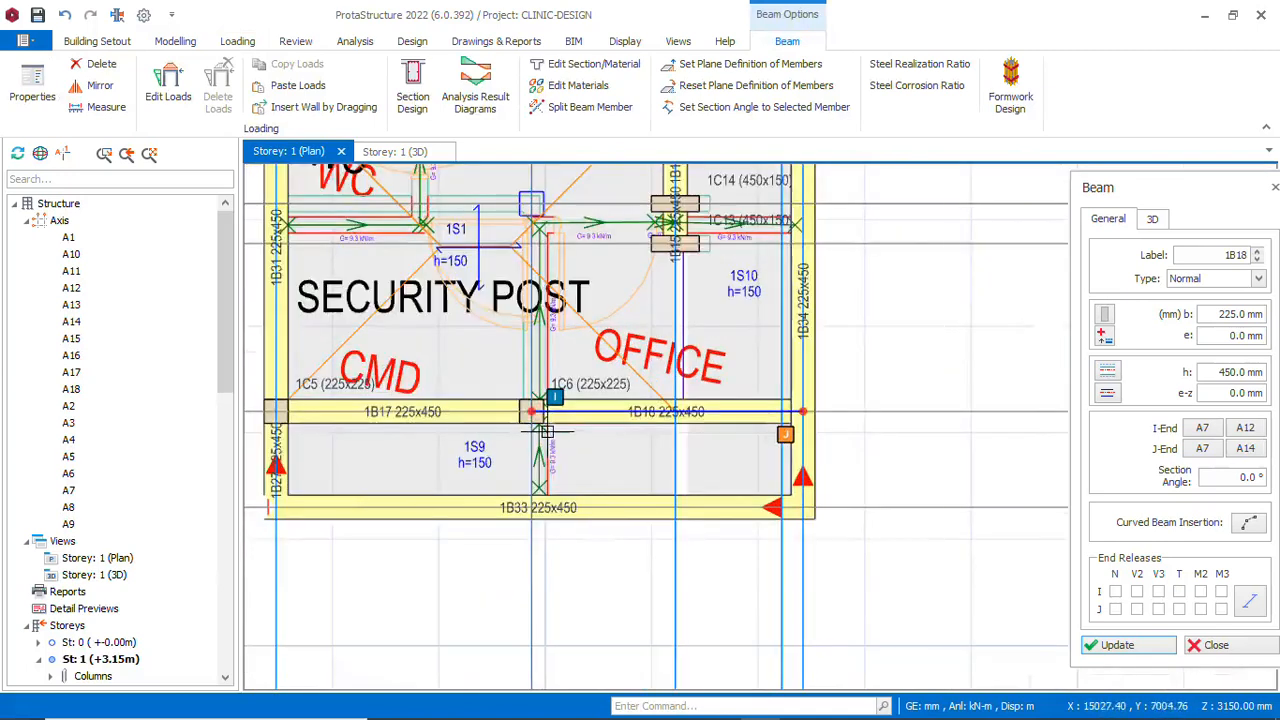
click(531, 413)
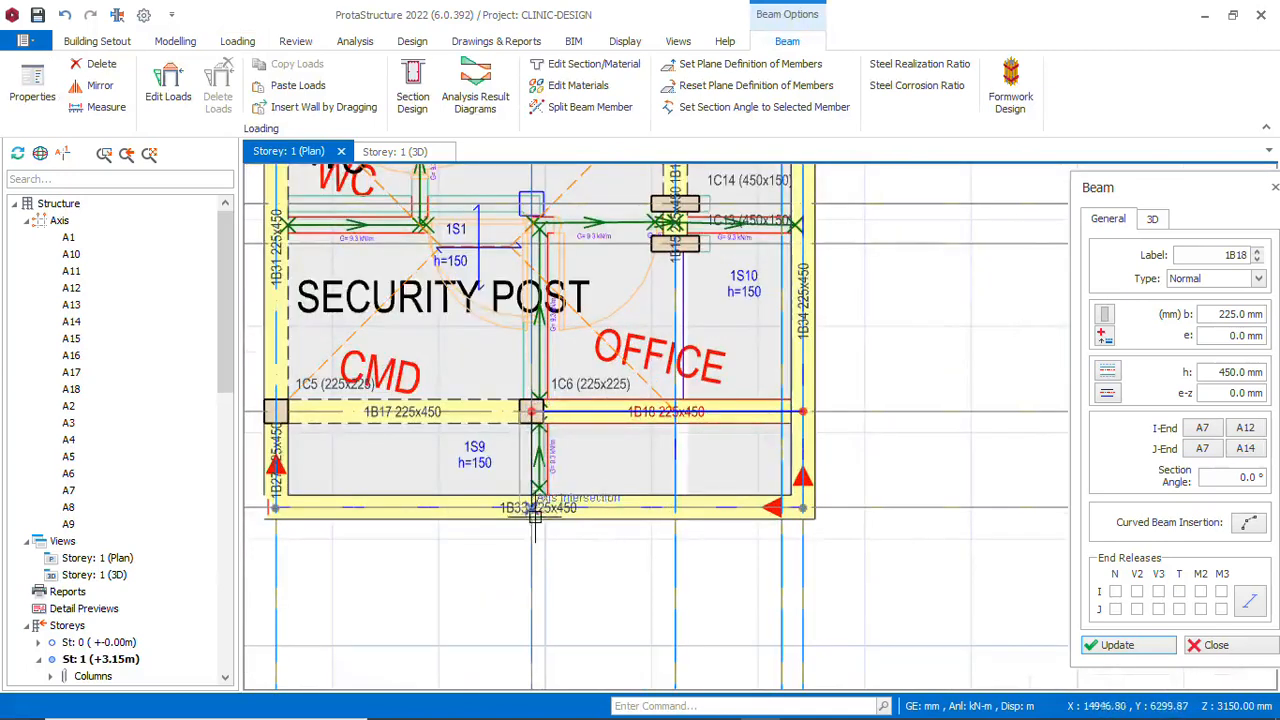
click(533, 509)
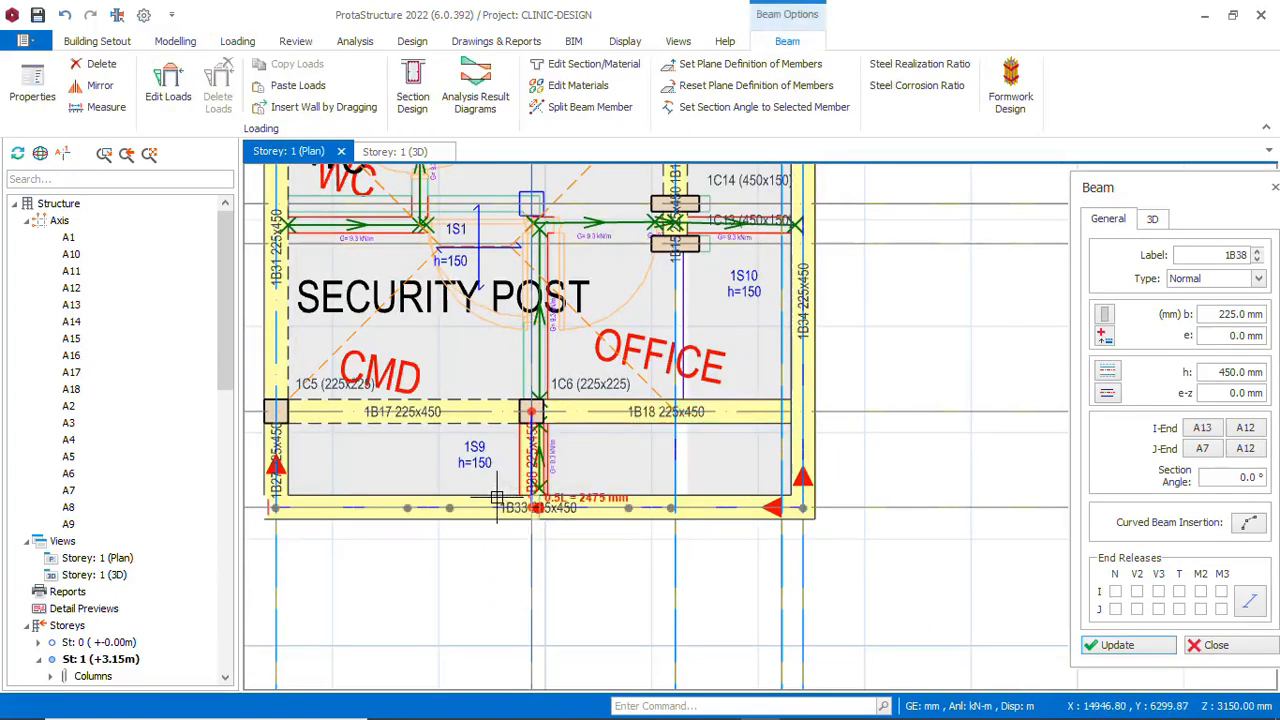
Draw a 225x450 beam along axis A10 between column 1C13 on axis A9 and beam 1B18 on axis A7
scroll(714, 409, down, 3)
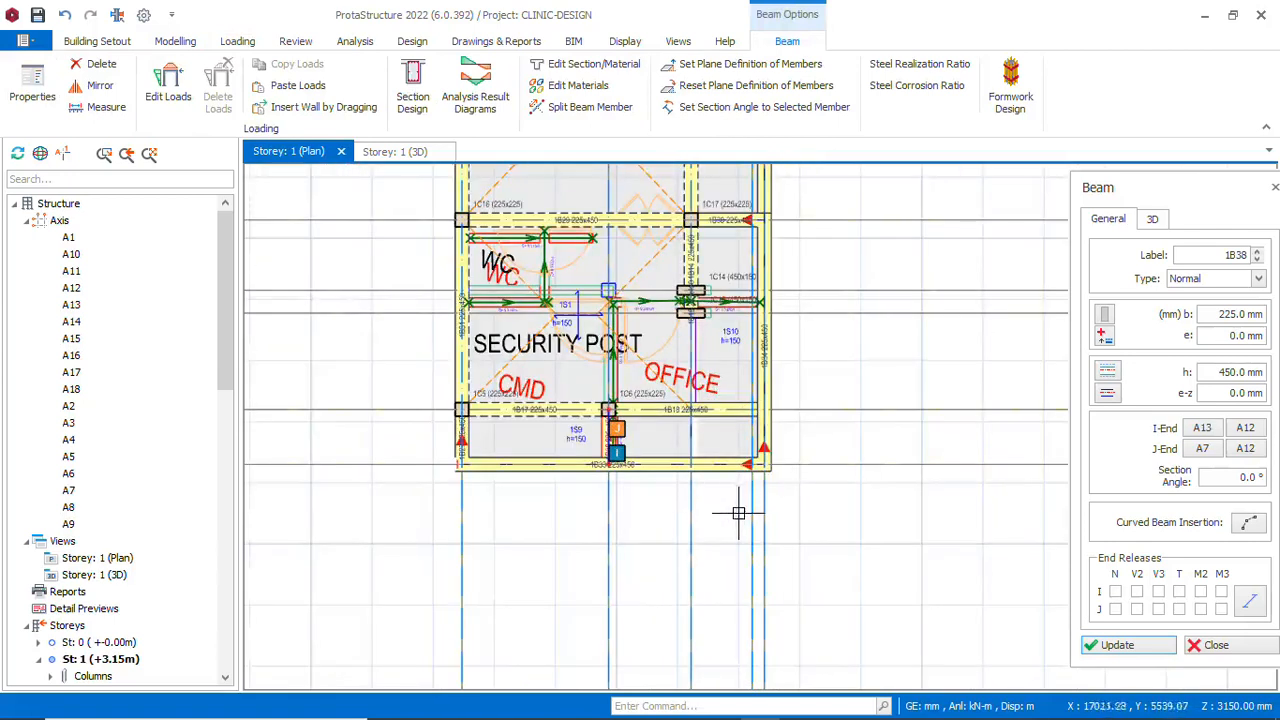
scroll(629, 538, up, 4)
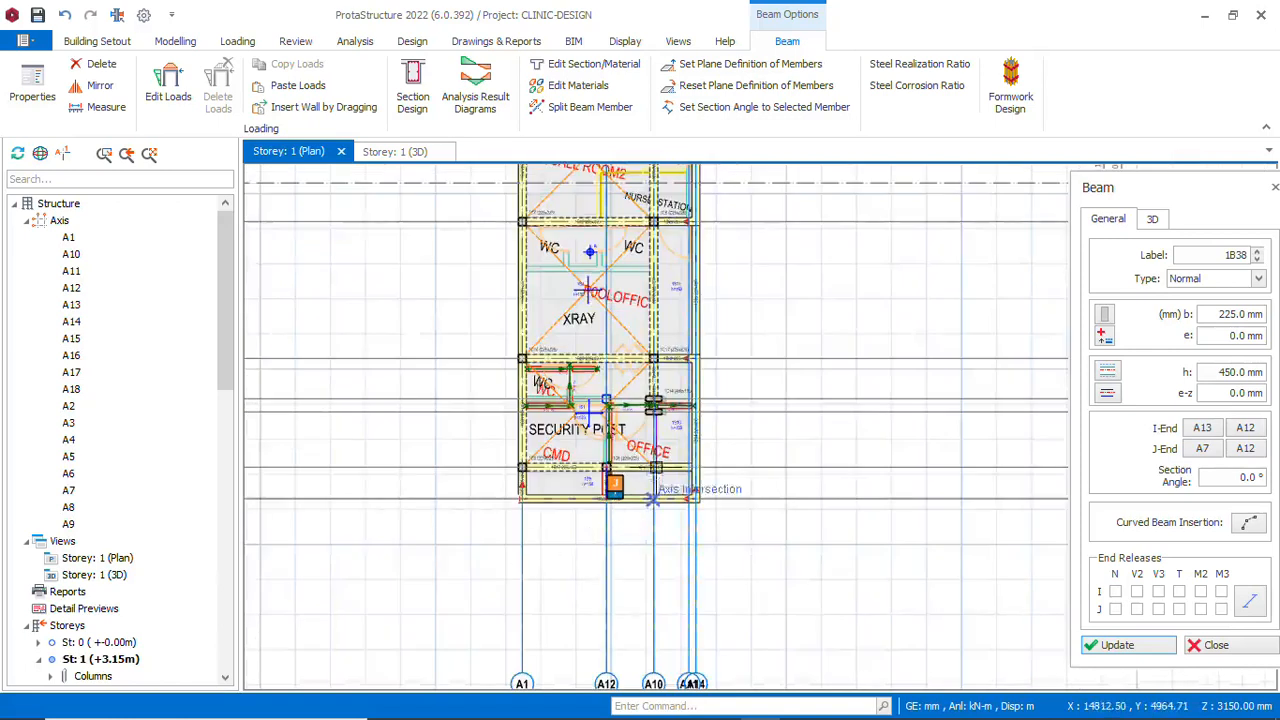
scroll(659, 438, up, 1)
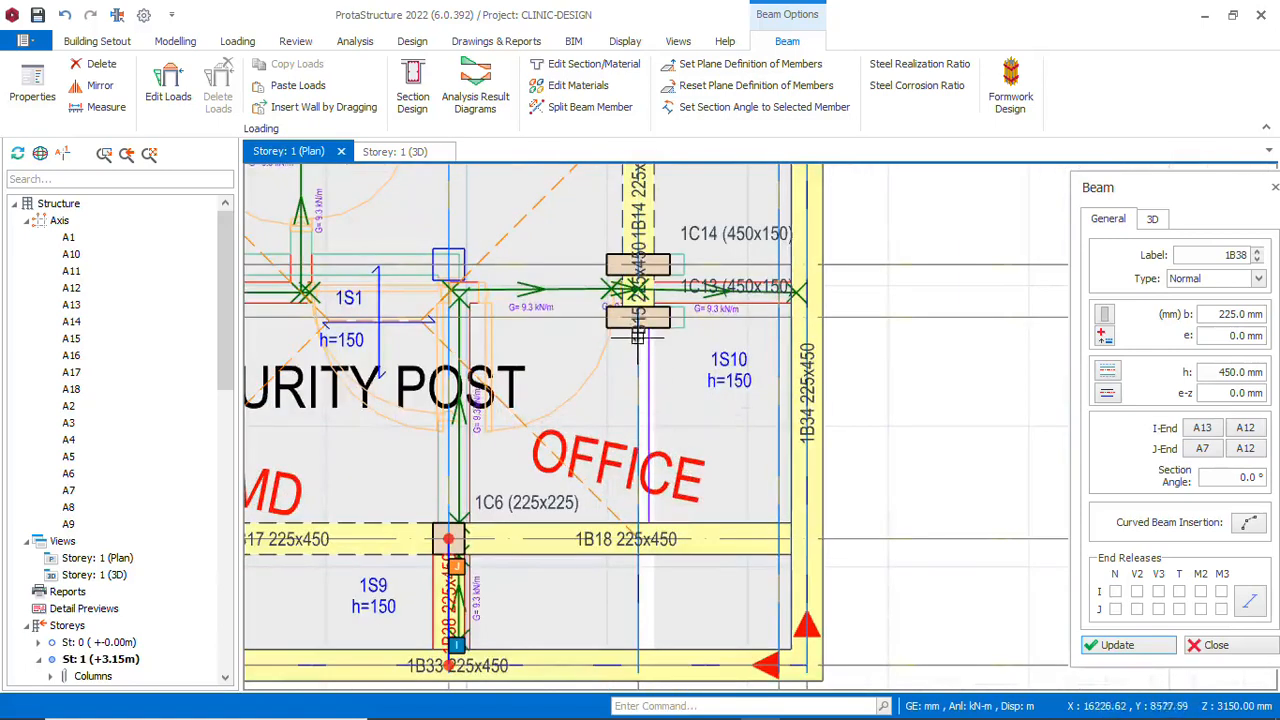
scroll(648, 334, down, 1)
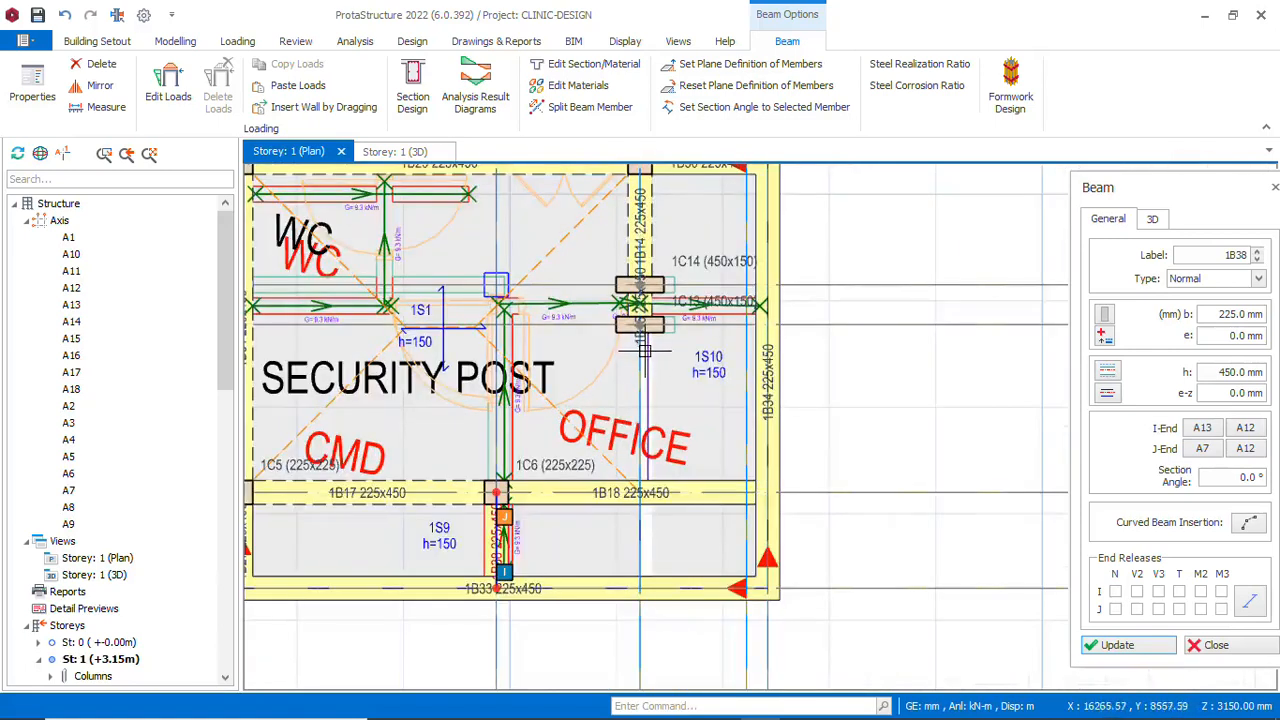
scroll(640, 320, up, 2)
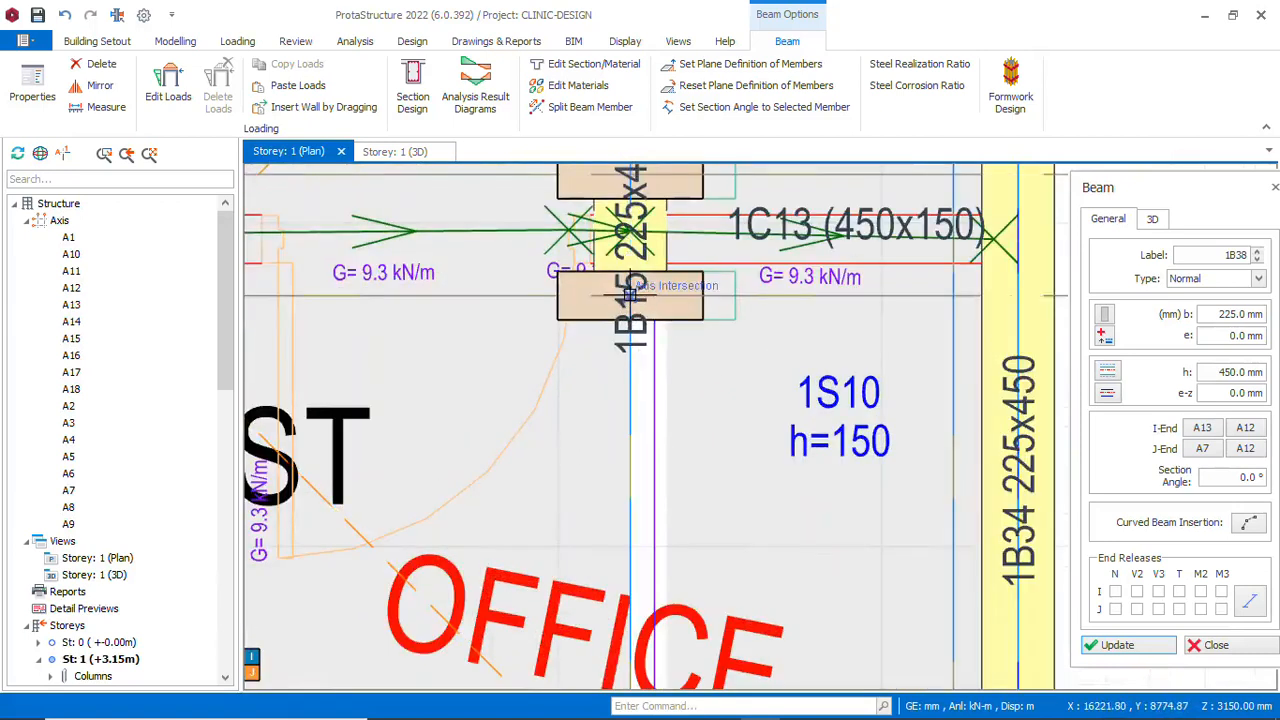
scroll(630, 293, down, 3)
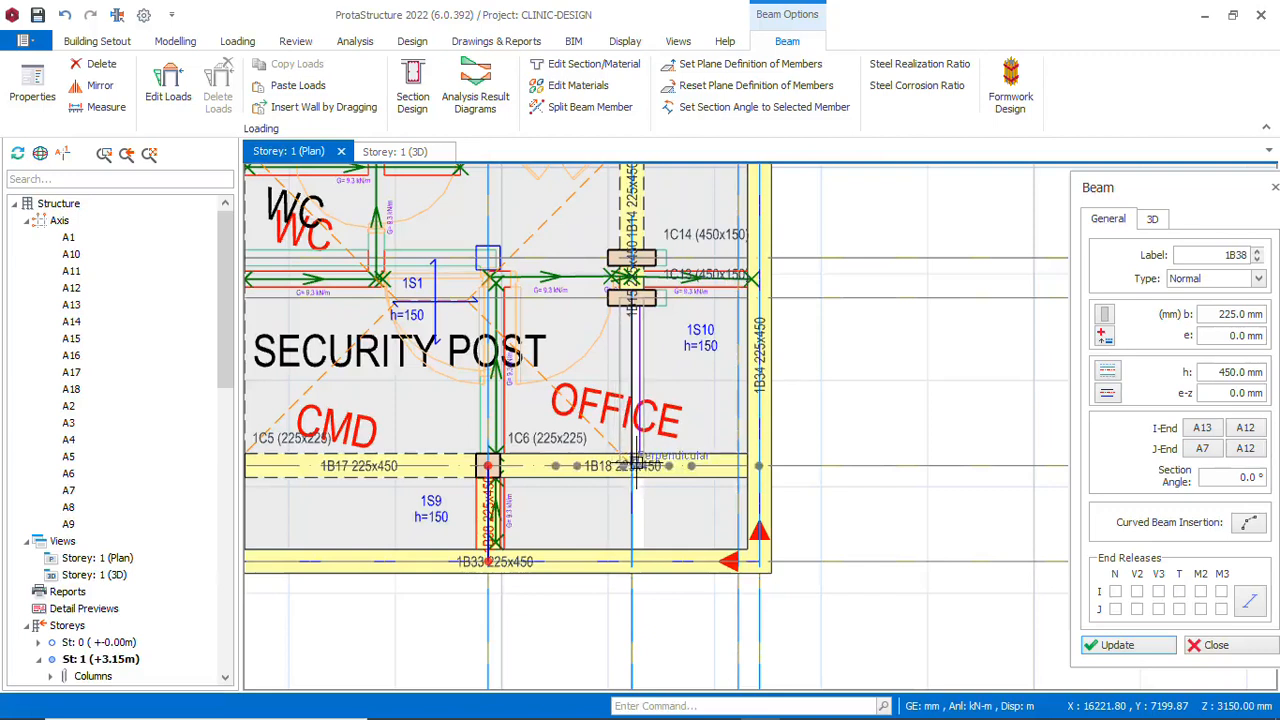
click(633, 465)
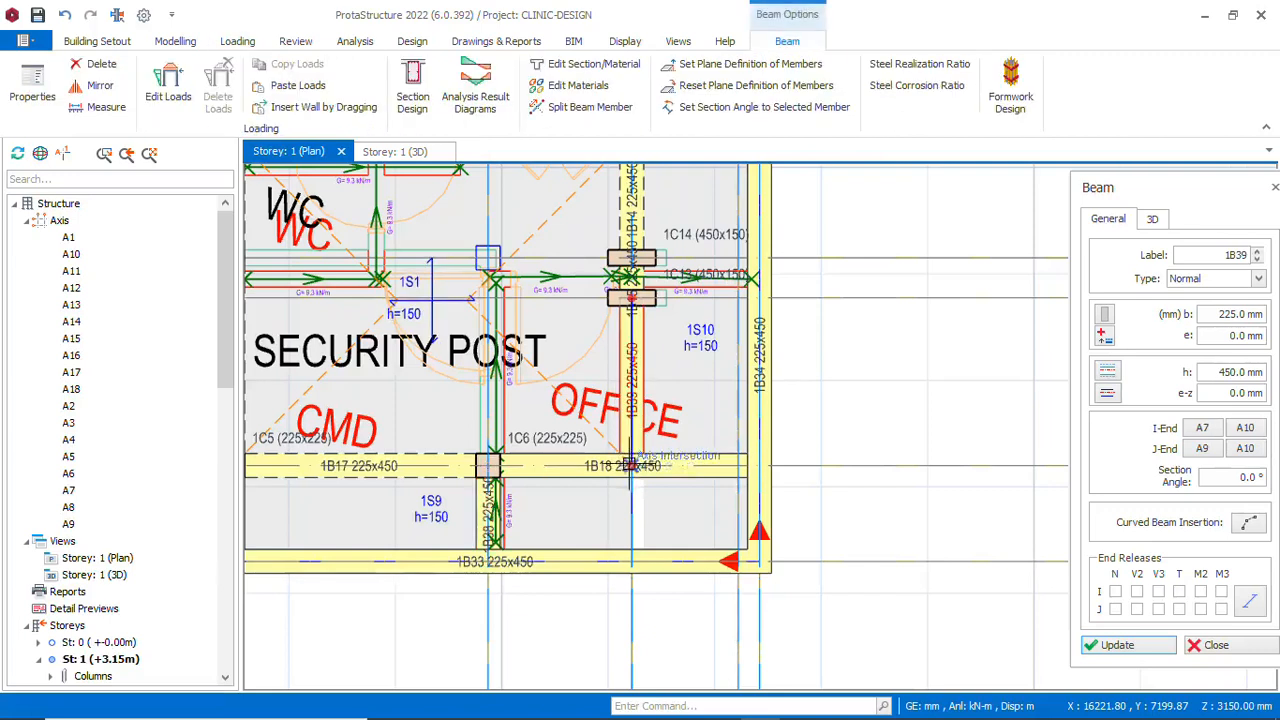
Examine the revised Storey 1 beams, slabs and wall loads in the 3D view from several sides
scroll(660, 490, up, 2)
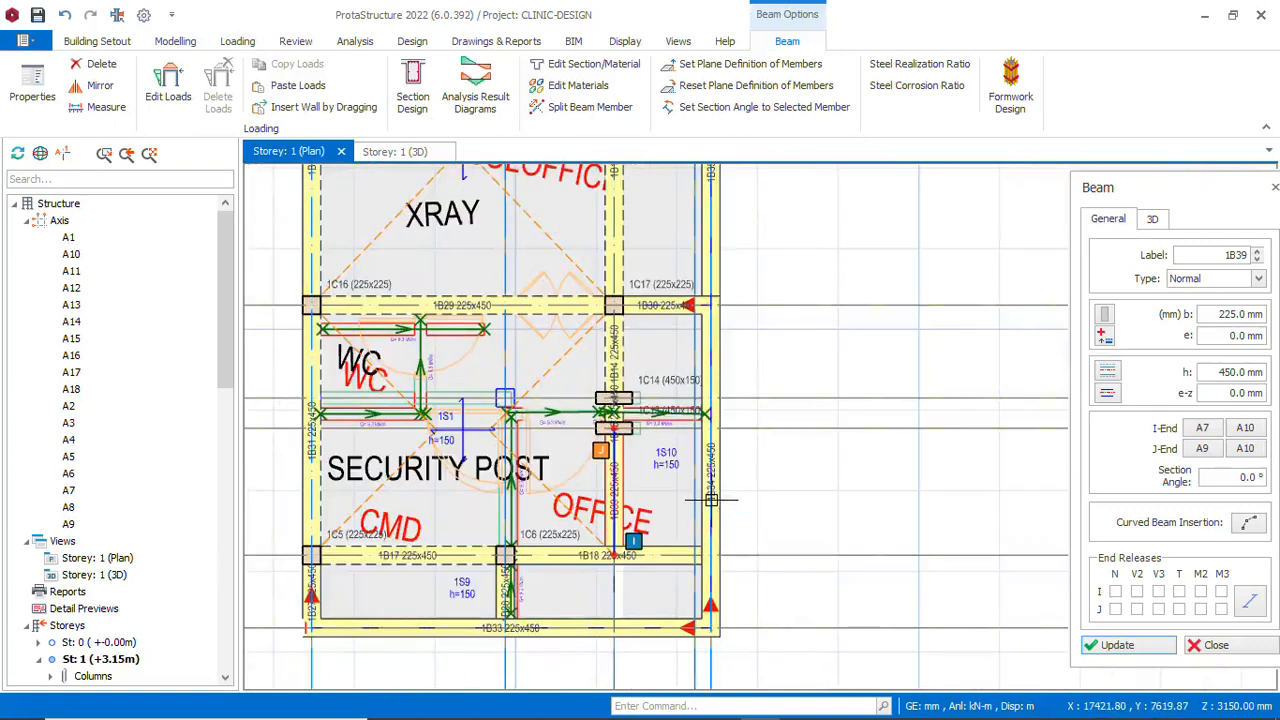
scroll(672, 440, down, 2)
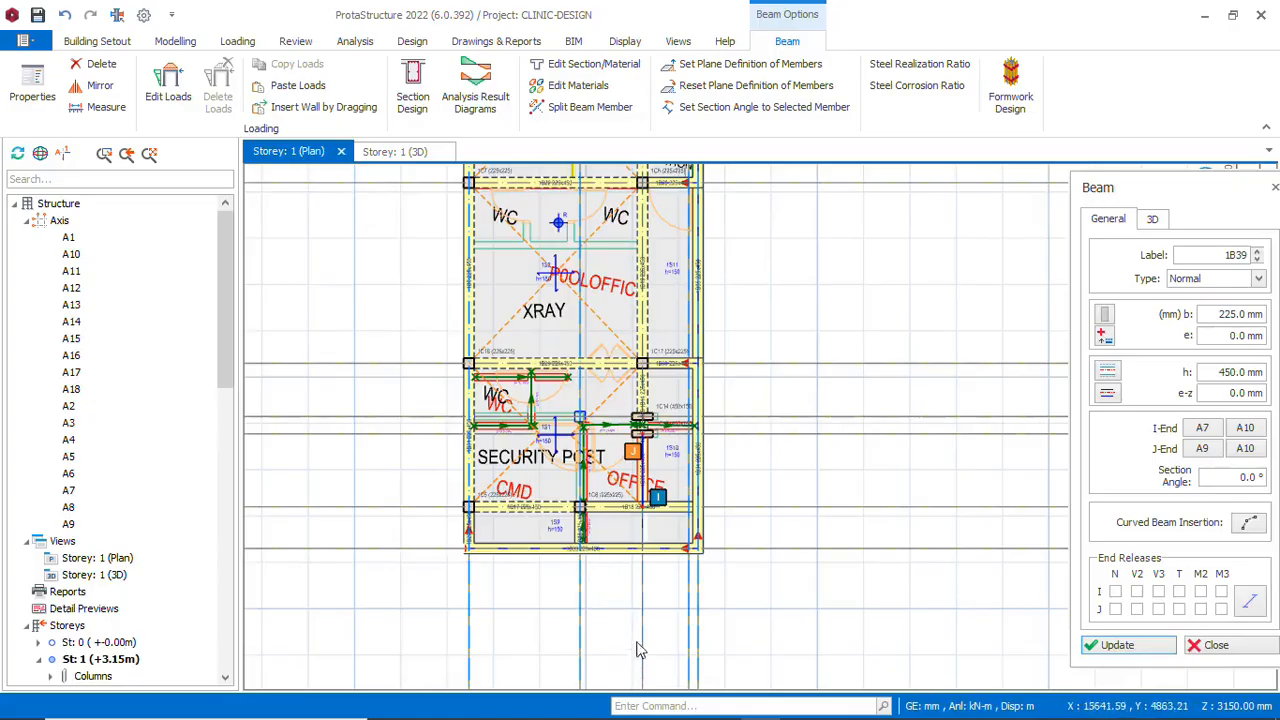
click(405, 151)
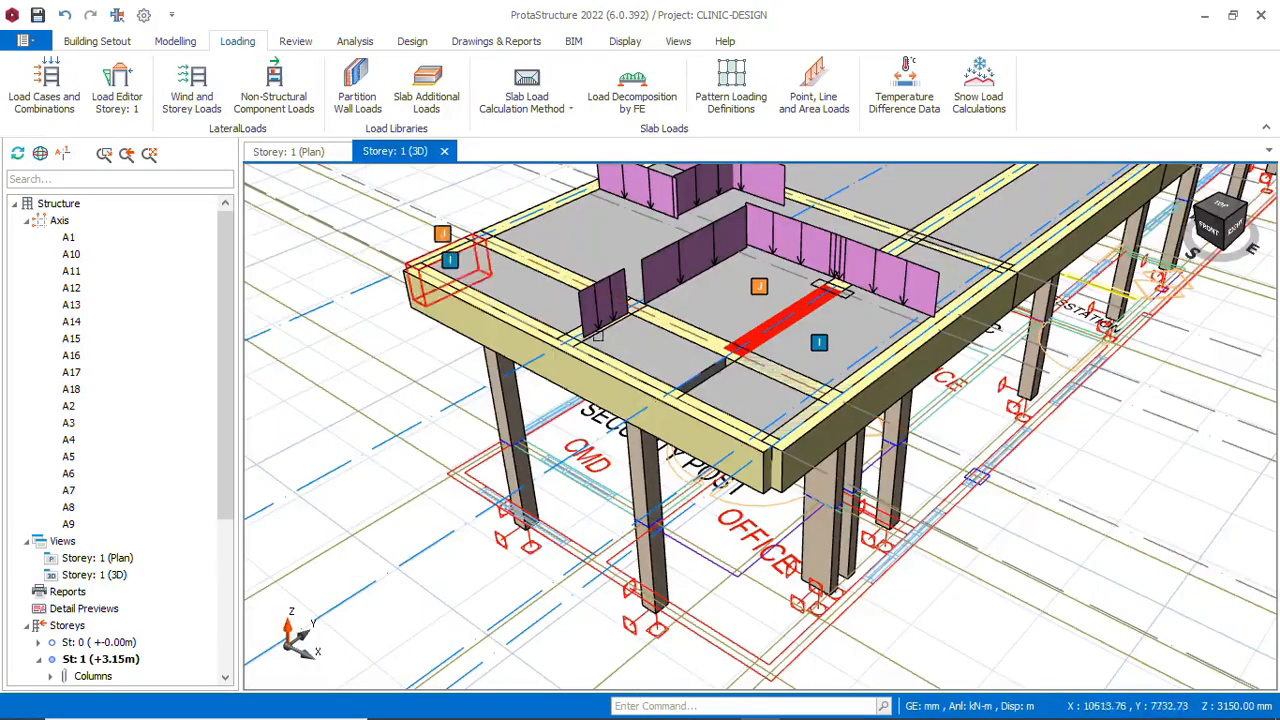
mouse_move(691, 409)
middle_down()
mouse_move(678, 346)
mouse_move(771, 424)
mouse_move(755, 428)
mouse_move(803, 452)
mouse_move(943, 437)
mouse_move(886, 449)
middle_up()
scroll(886, 449, down, 6)
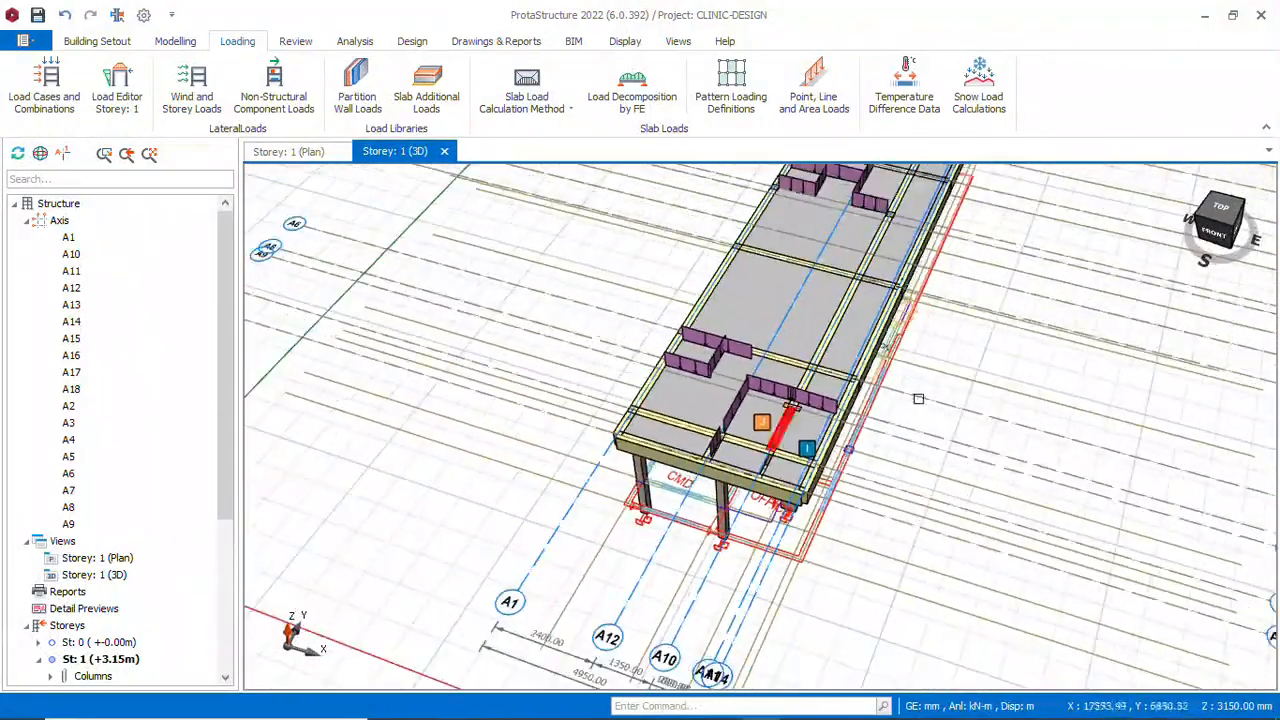
scroll(919, 309, up, 2)
middle_drag(921, 427, 537, 477)
click(537, 477)
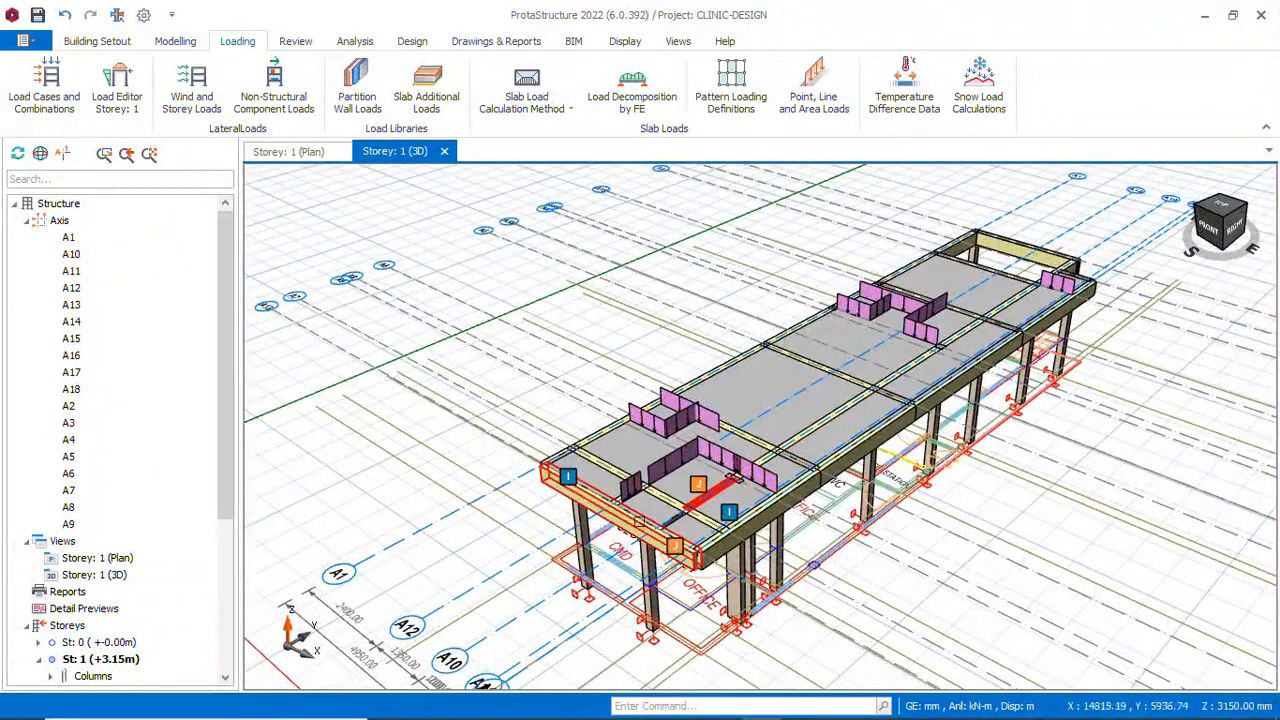
key(Escape)
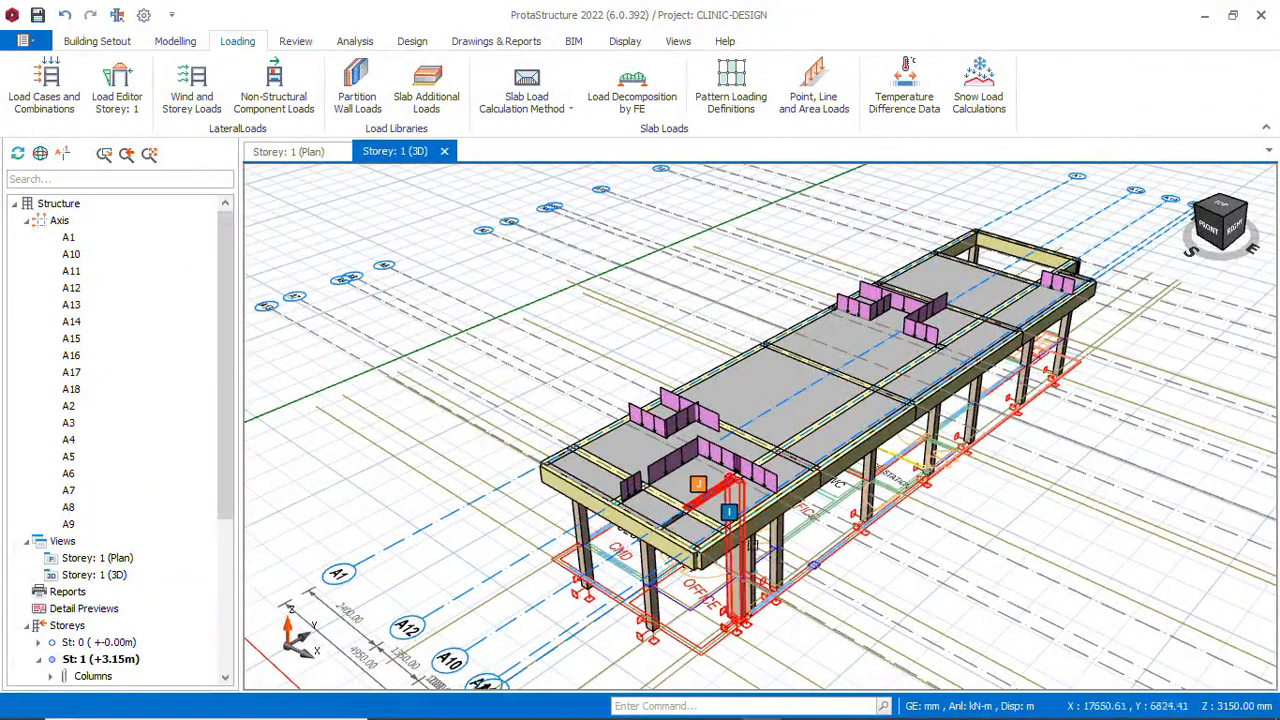
right_drag(754, 378, 780, 526)
click(1065, 451)
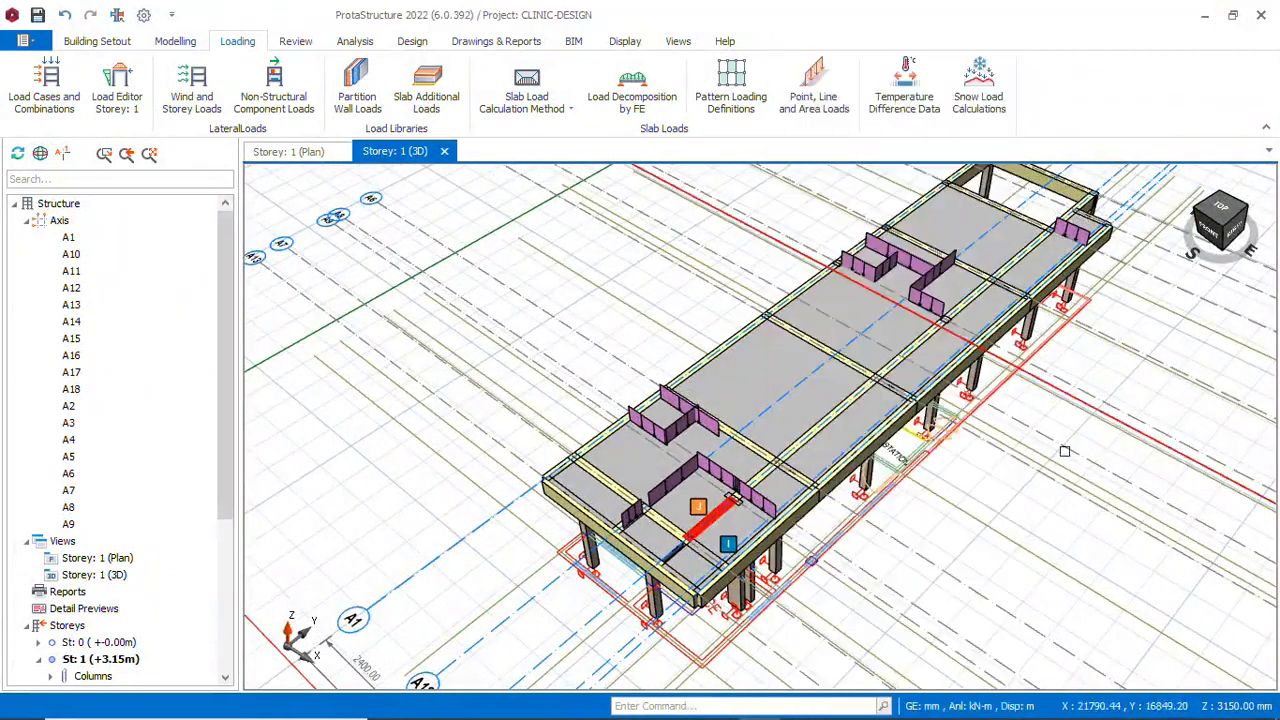
click(851, 389)
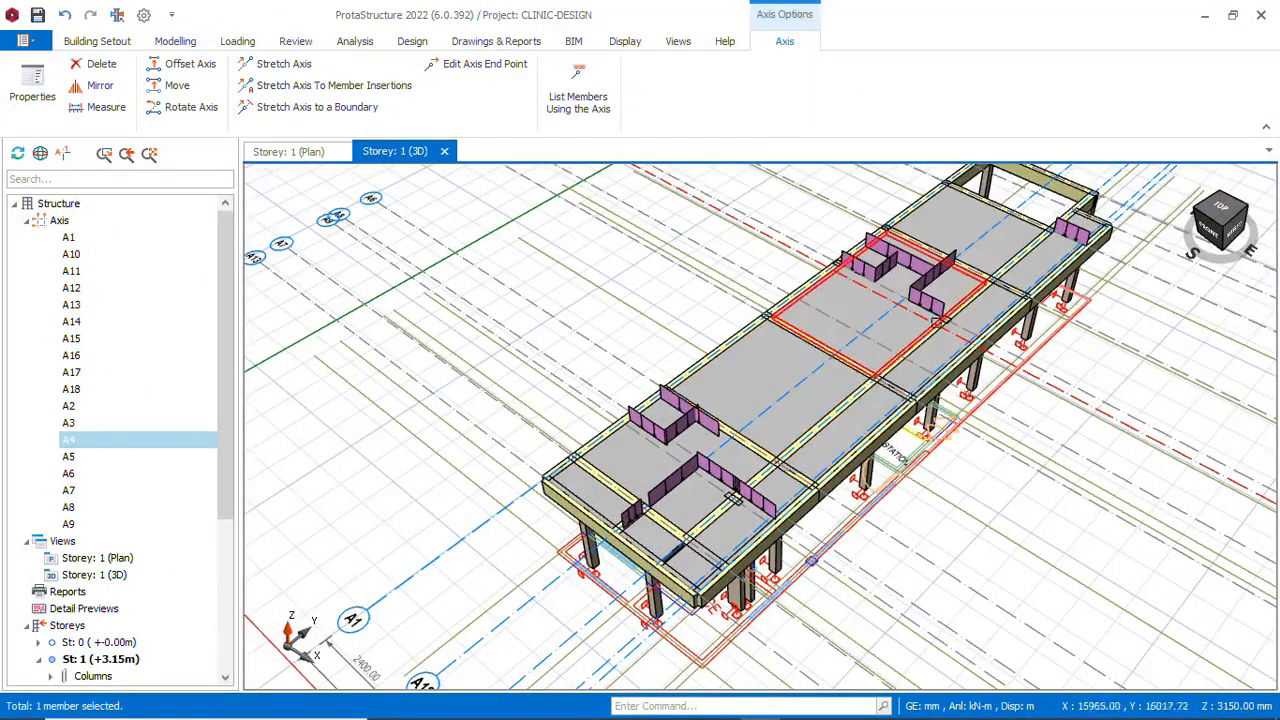
scroll(803, 403, down, 2)
mouse_move(803, 403)
right_down()
mouse_move(771, 538)
mouse_move(727, 527)
right_up()
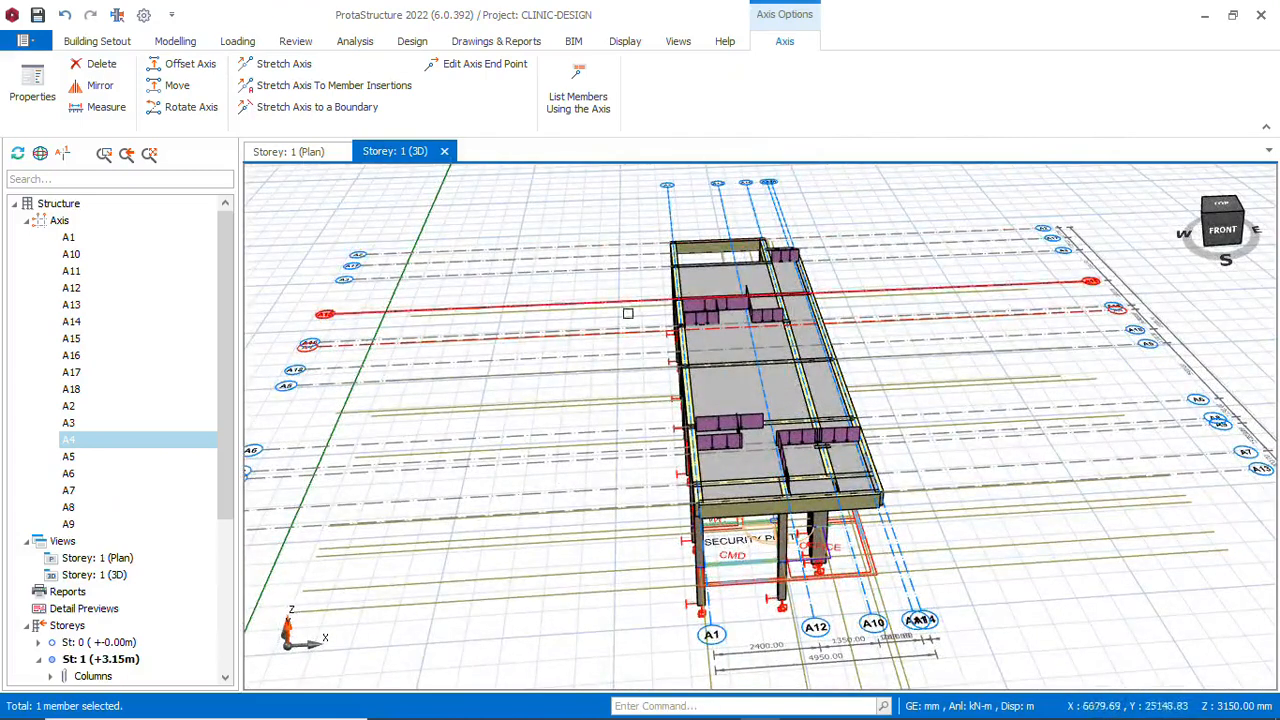
scroll(600, 410, down, 2)
mouse_move(600, 410)
right_down()
mouse_move(648, 453)
mouse_move(651, 480)
right_up()
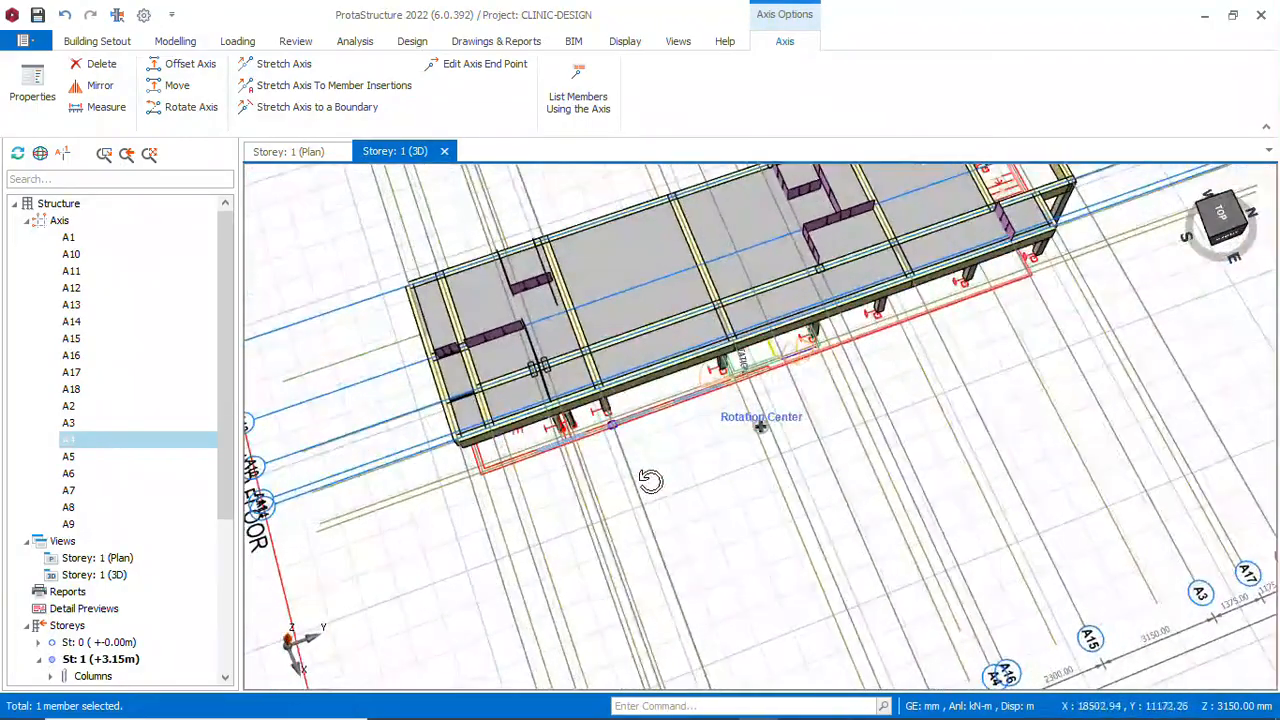
On the Storey 1 plan, delete cantilever slab 1S9 between axes A7 and A13
click(288, 151)
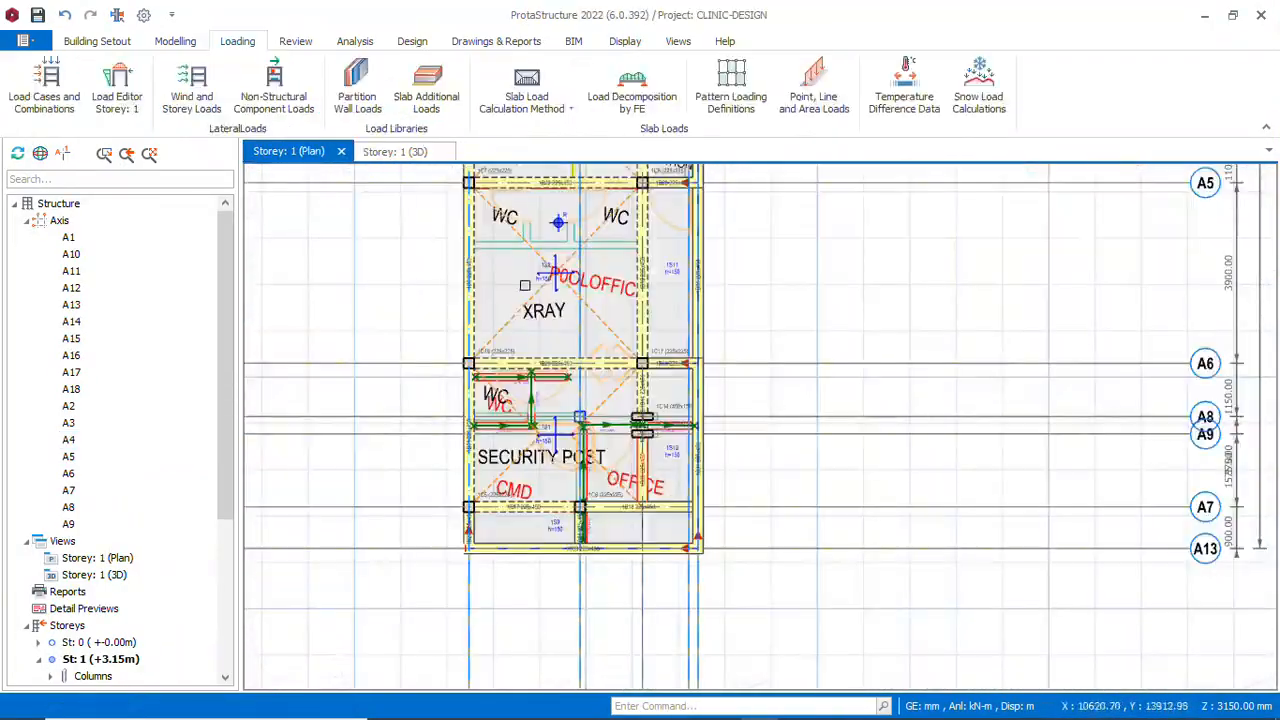
scroll(649, 518, up, 3)
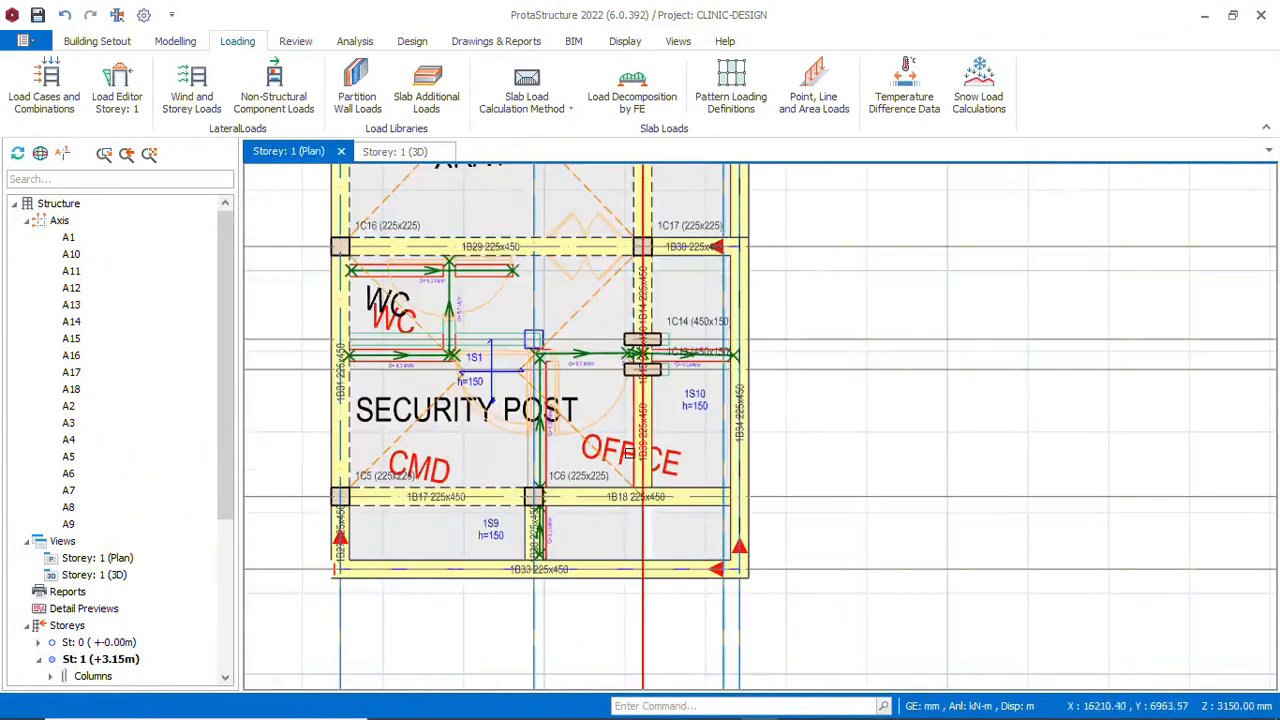
scroll(680, 526, down, 1)
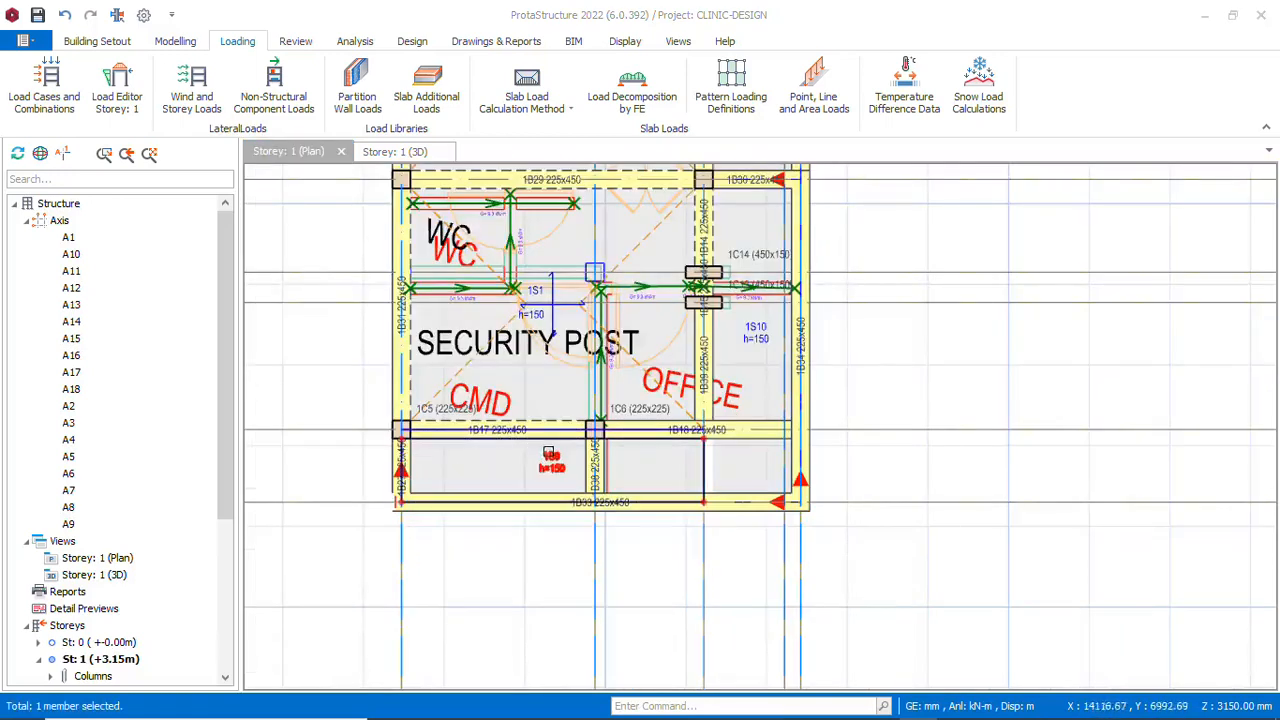
click(551, 462)
right_click(552, 464)
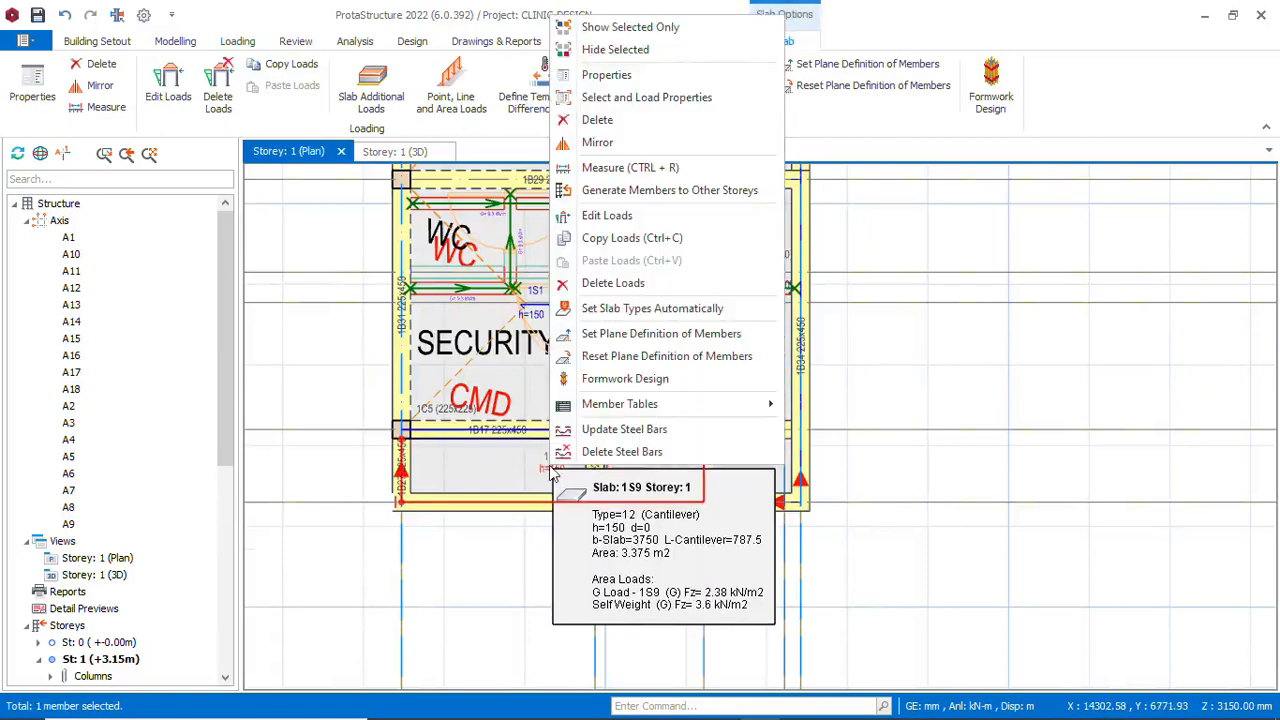
click(612, 121)
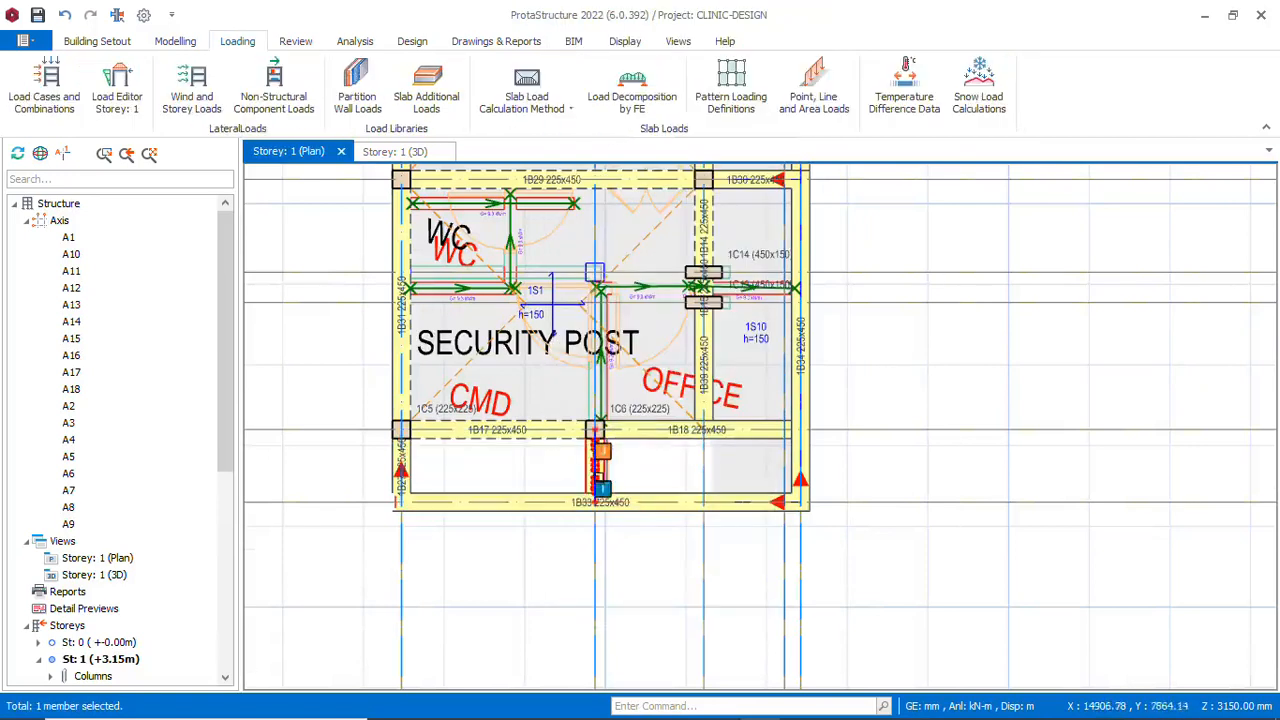
Examine the Storey 1 plan around the Security Post and Office bays, including the strip between axes A7 and A13 and slab 1S10
scroll(596, 445, up, 3)
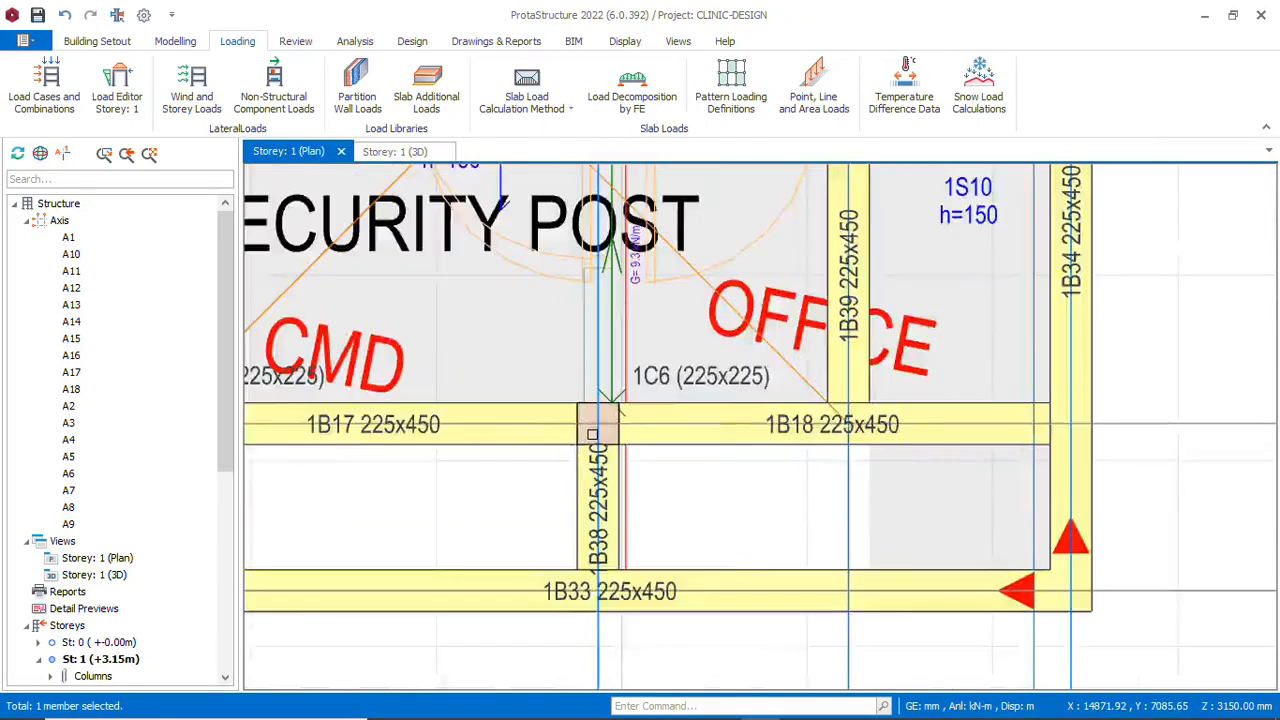
scroll(521, 384, down, 3)
scroll(689, 465, up, 2)
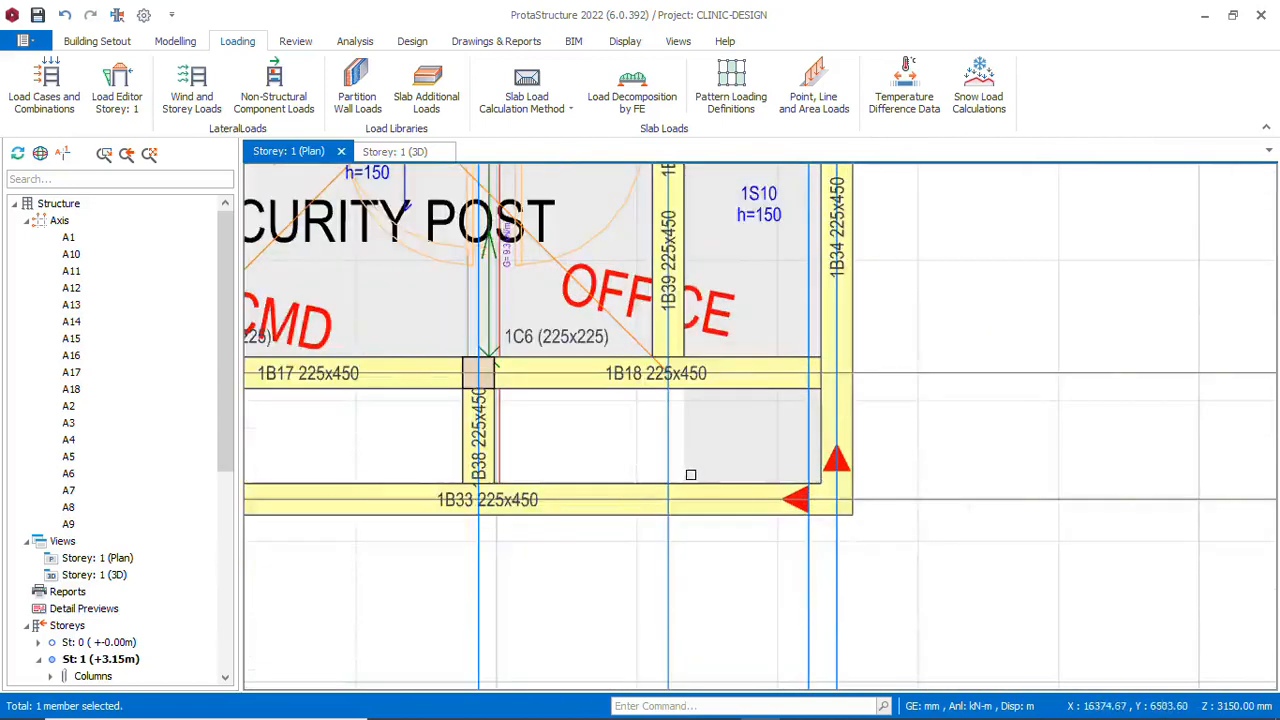
scroll(740, 365, down, 1)
scroll(600, 420, down, 2)
scroll(476, 441, up, 1)
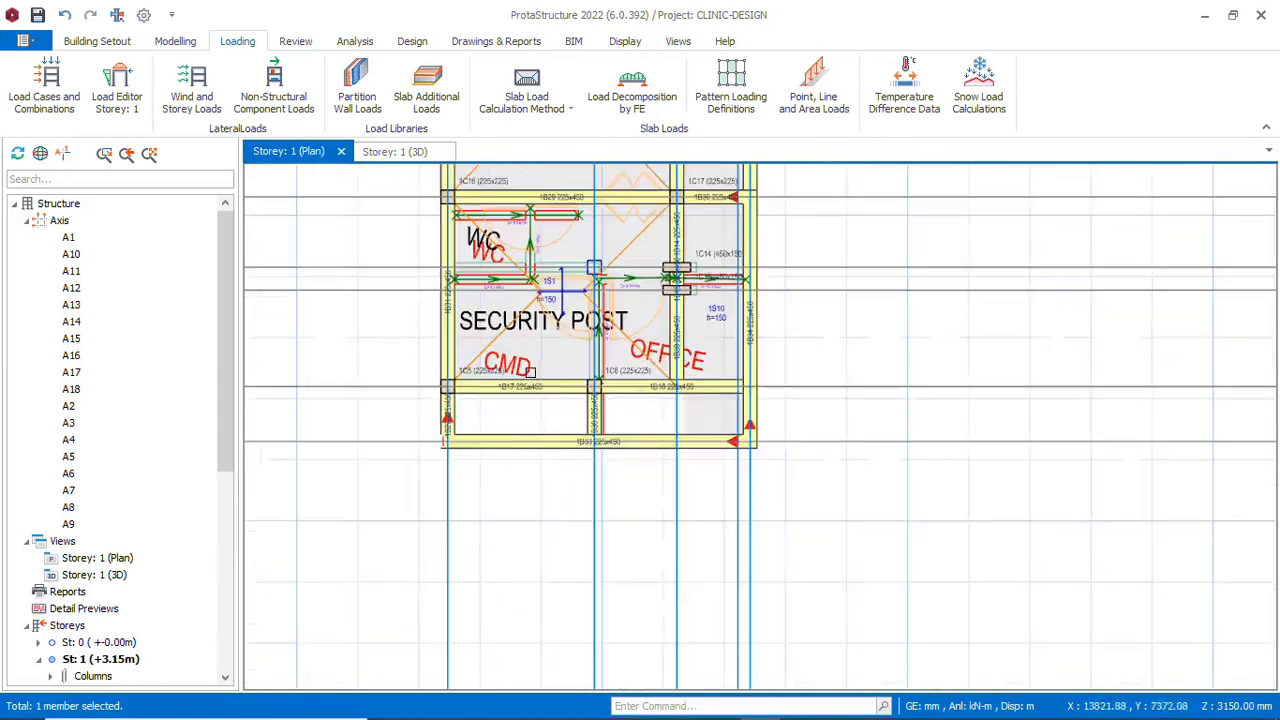
scroll(445, 437, down, 1)
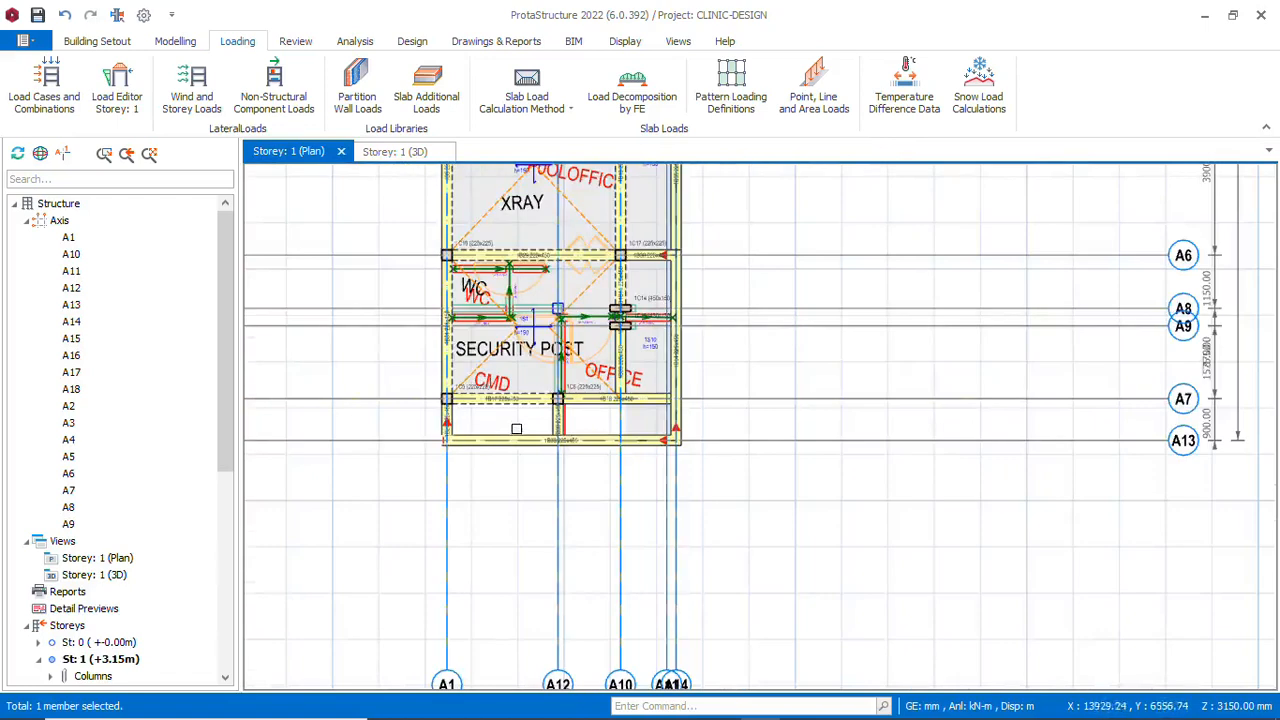
scroll(560, 428, up, 2)
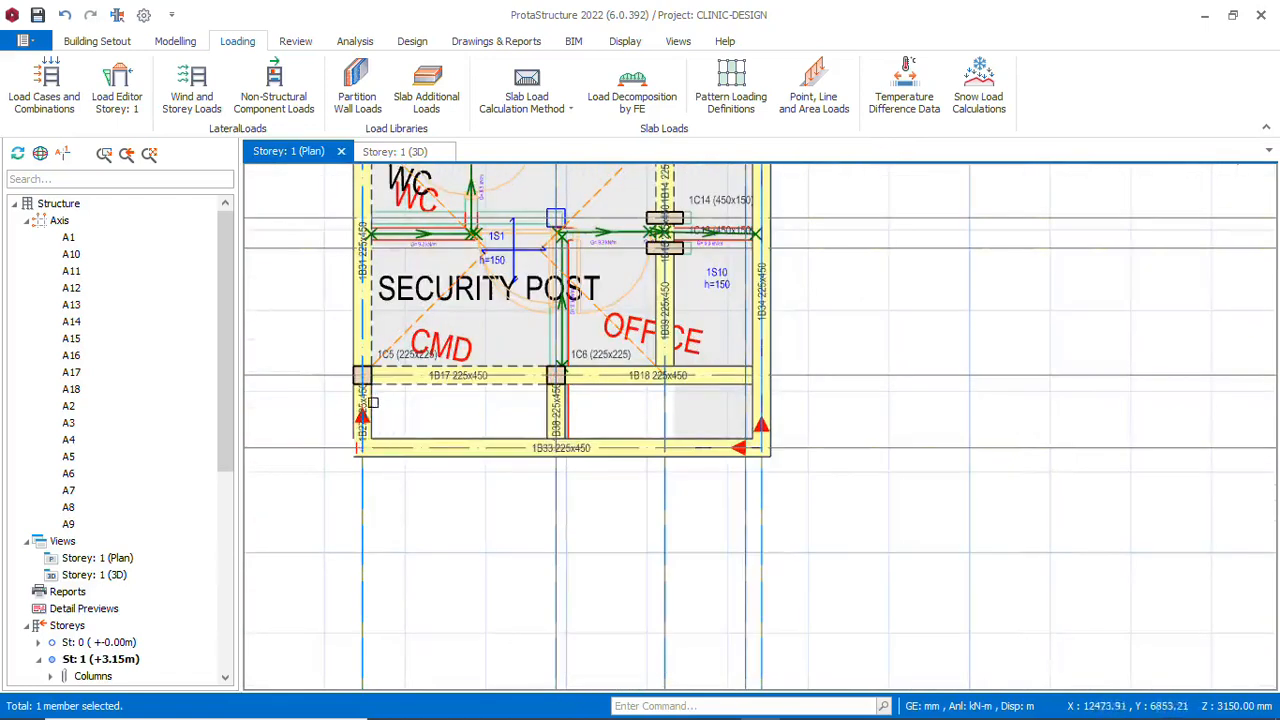
scroll(500, 467, down, 2)
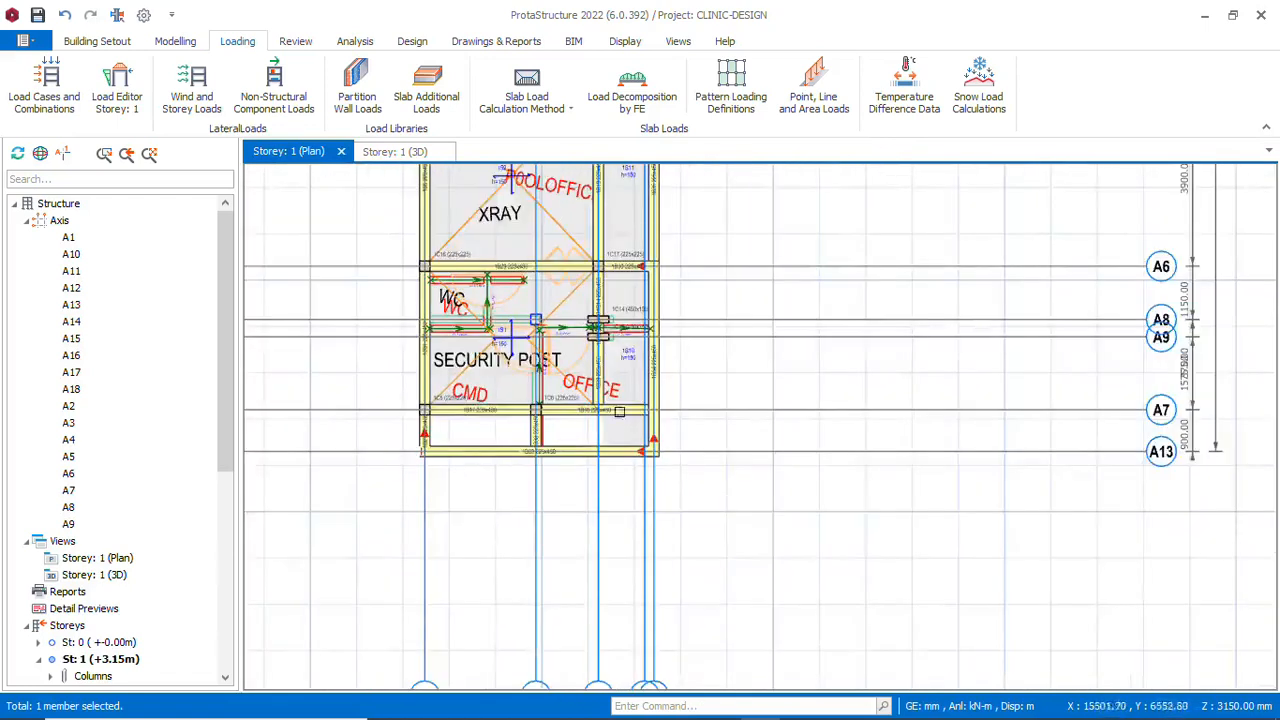
scroll(600, 410, up, 1)
scroll(590, 385, down, 1)
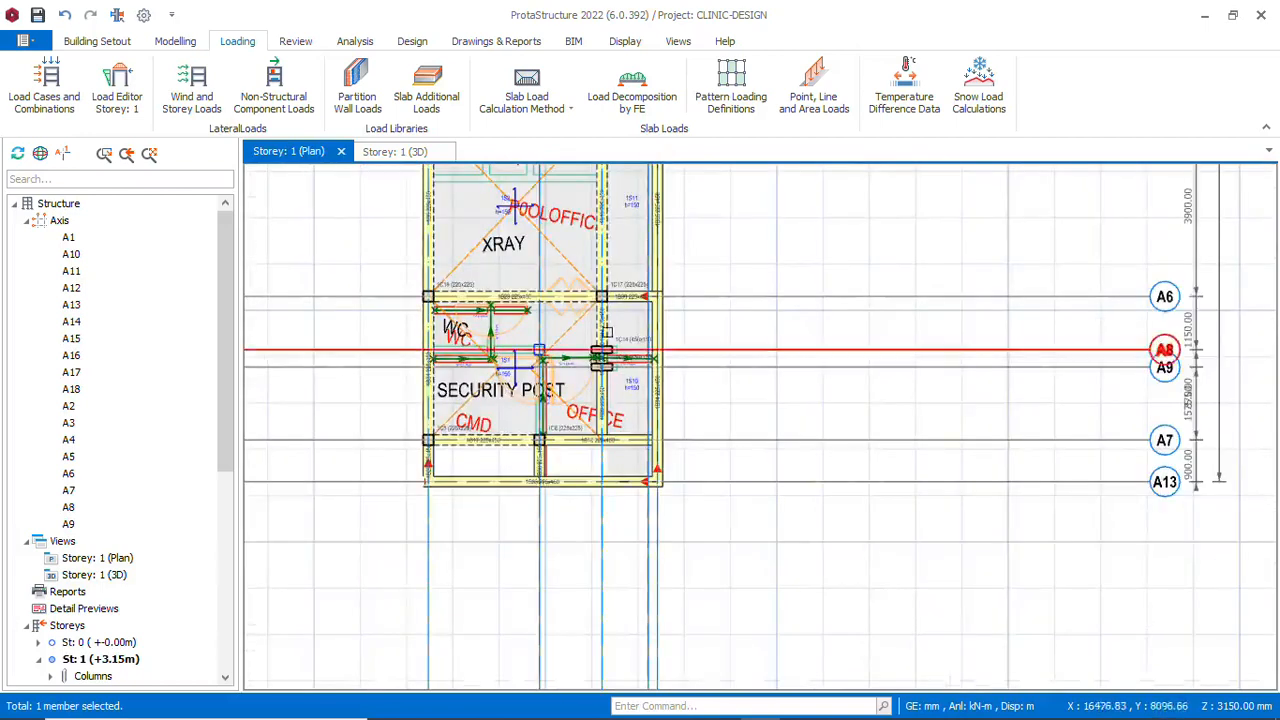
scroll(576, 368, up, 2)
scroll(576, 368, down, 2)
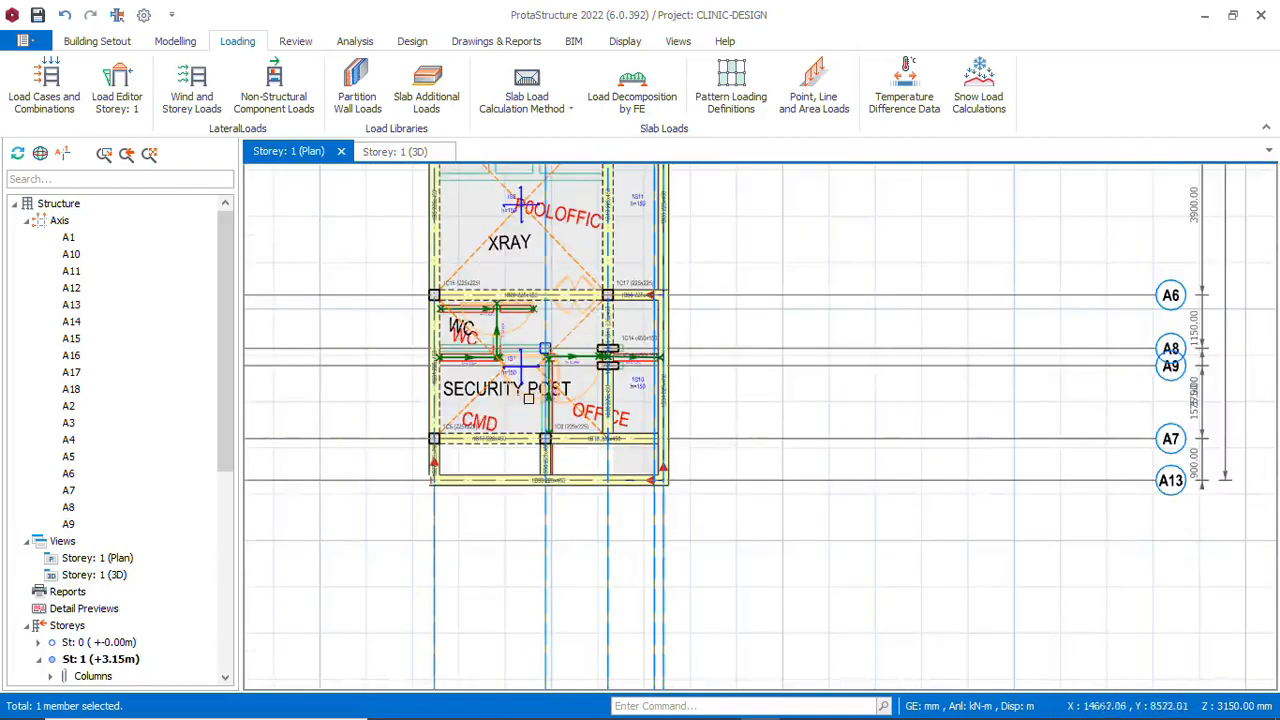
scroll(528, 398, up, 2)
scroll(570, 415, down, 2)
scroll(607, 434, up, 2)
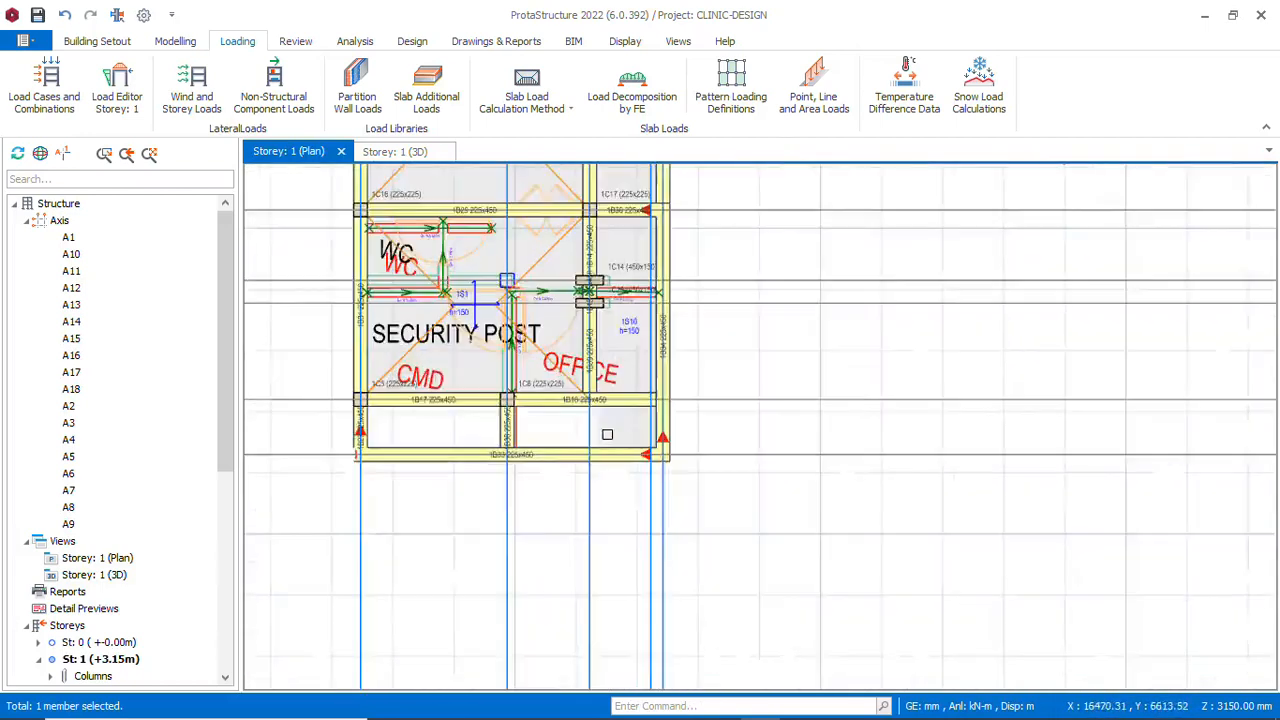
scroll(607, 434, up, 1)
scroll(746, 380, down, 3)
scroll(582, 400, up, 2)
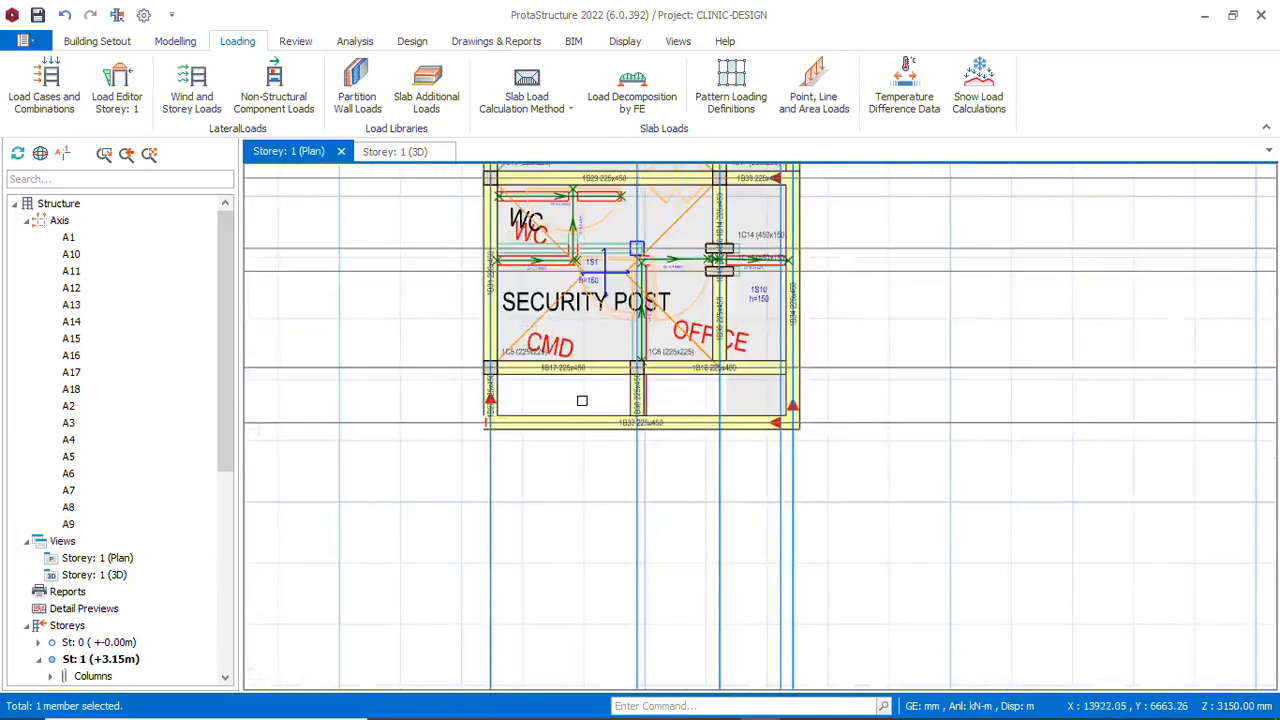
scroll(640, 405, up, 2)
scroll(568, 421, down, 2)
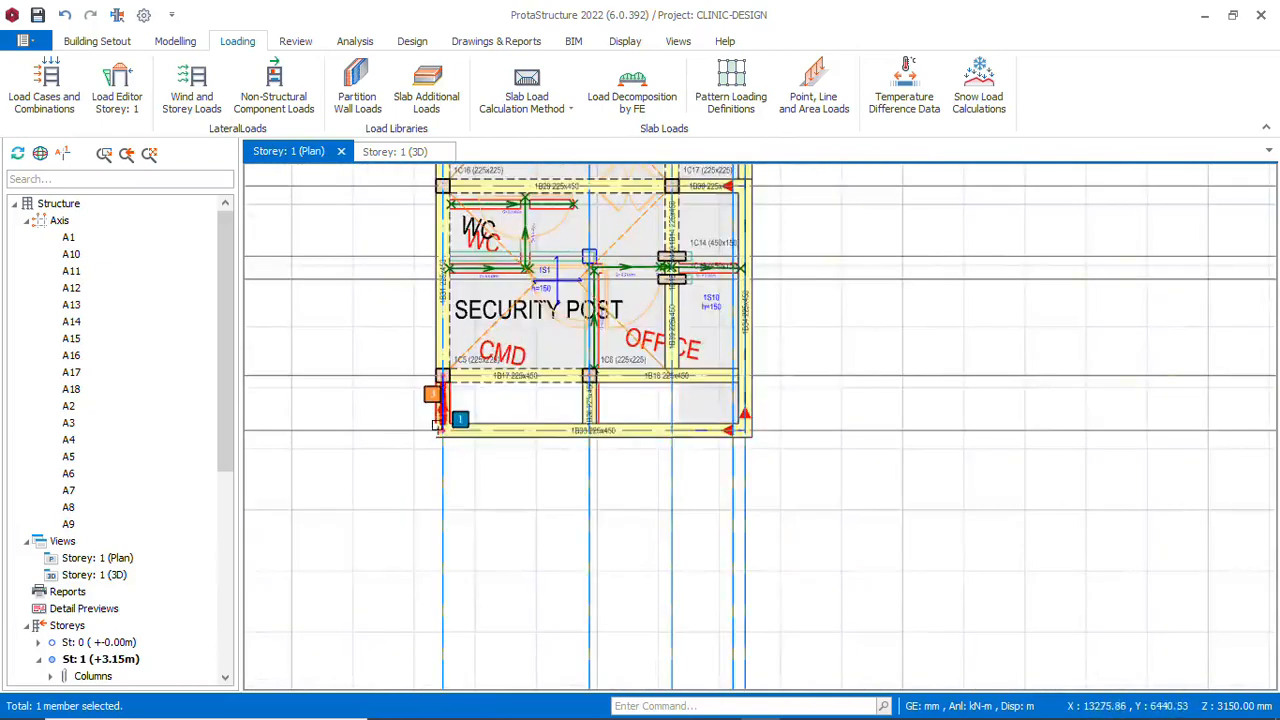
scroll(437, 425, down, 1)
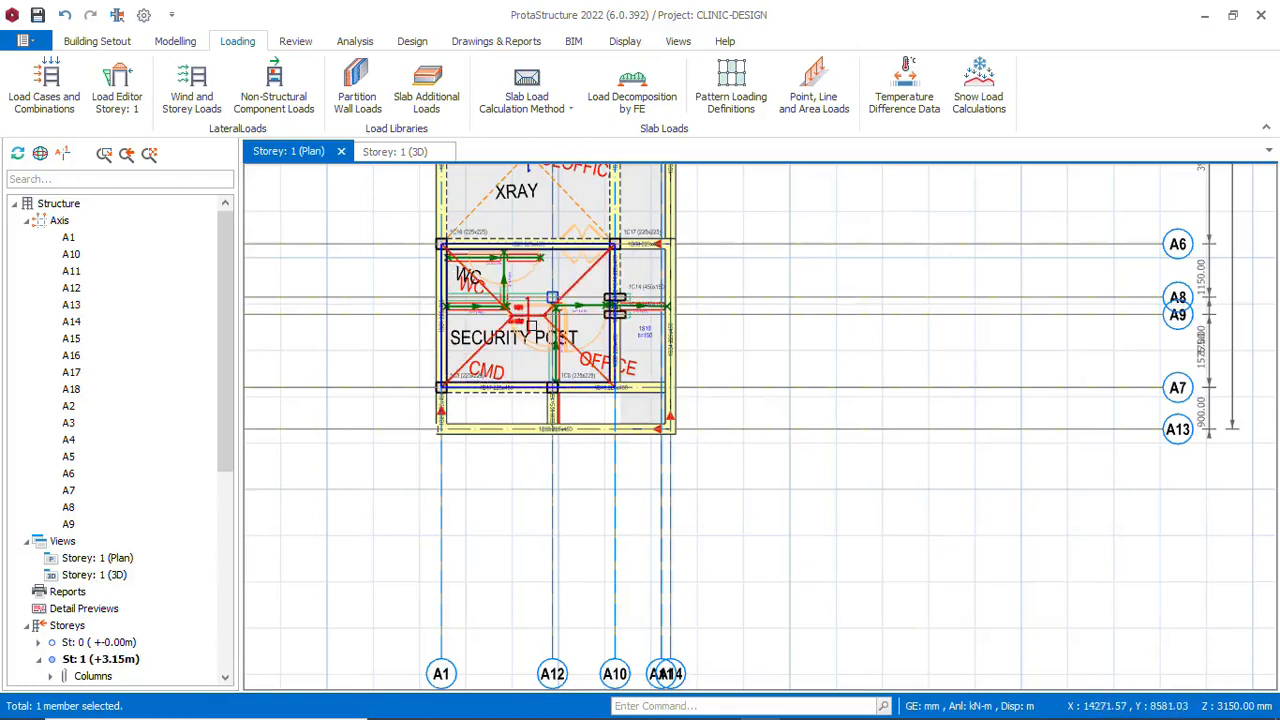
scroll(533, 366, down, 1)
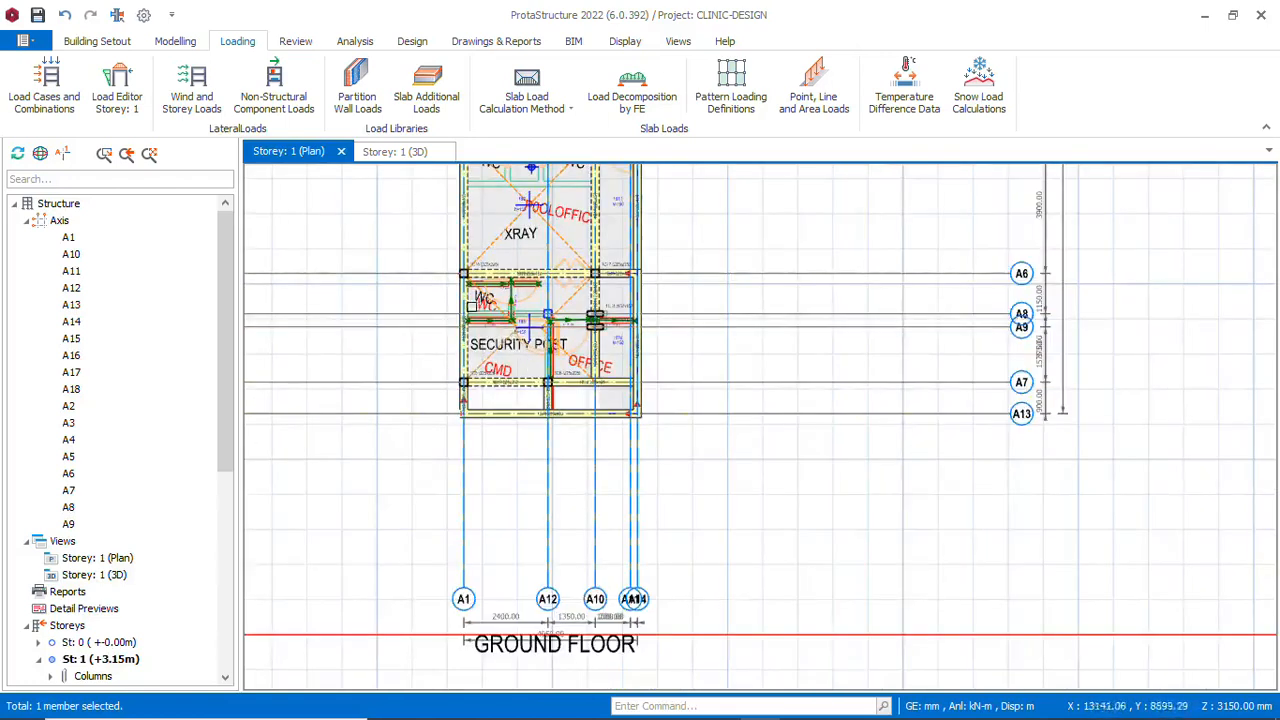
scroll(491, 440, down, 2)
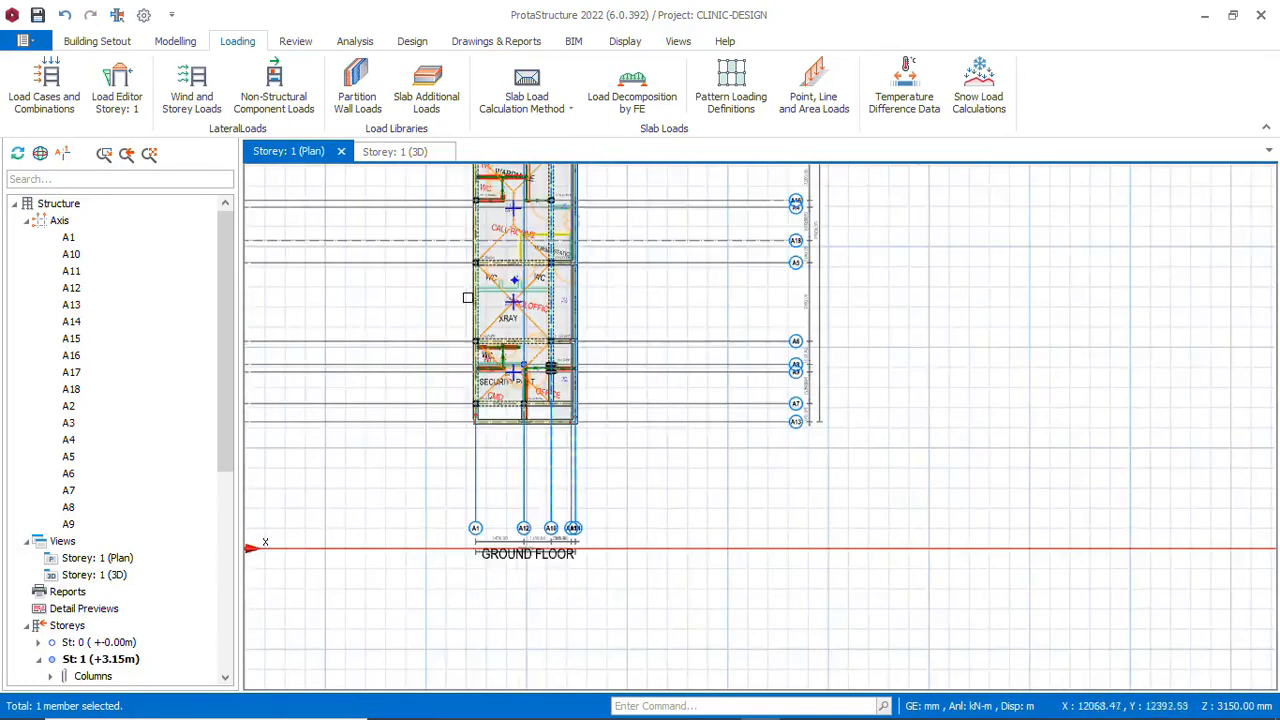
scroll(466, 294, up, 1)
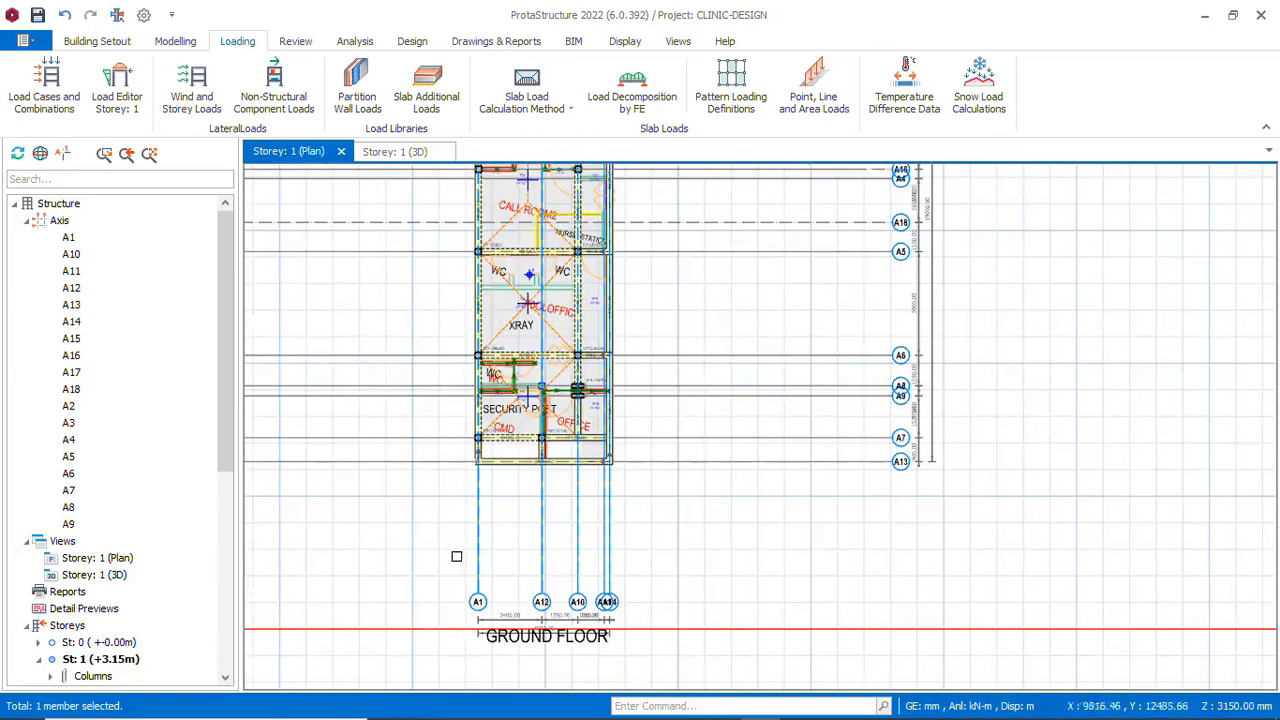
scroll(566, 491, up, 3)
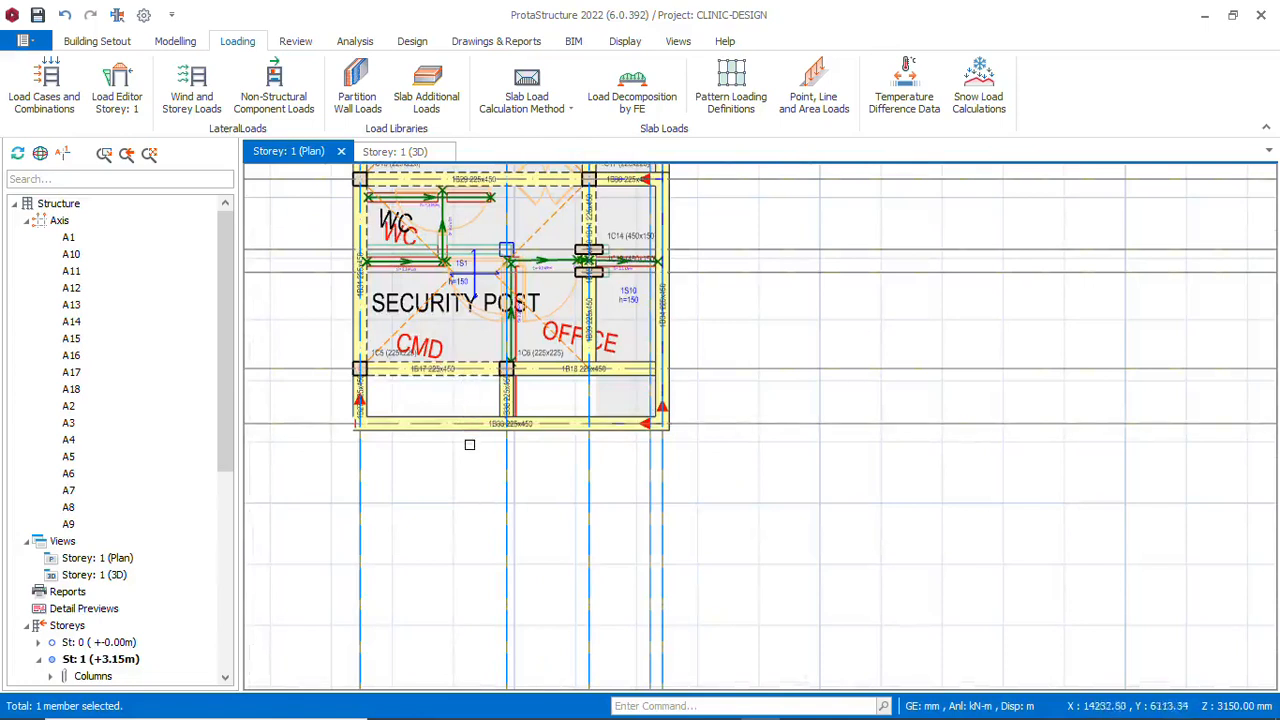
scroll(470, 445, down, 1)
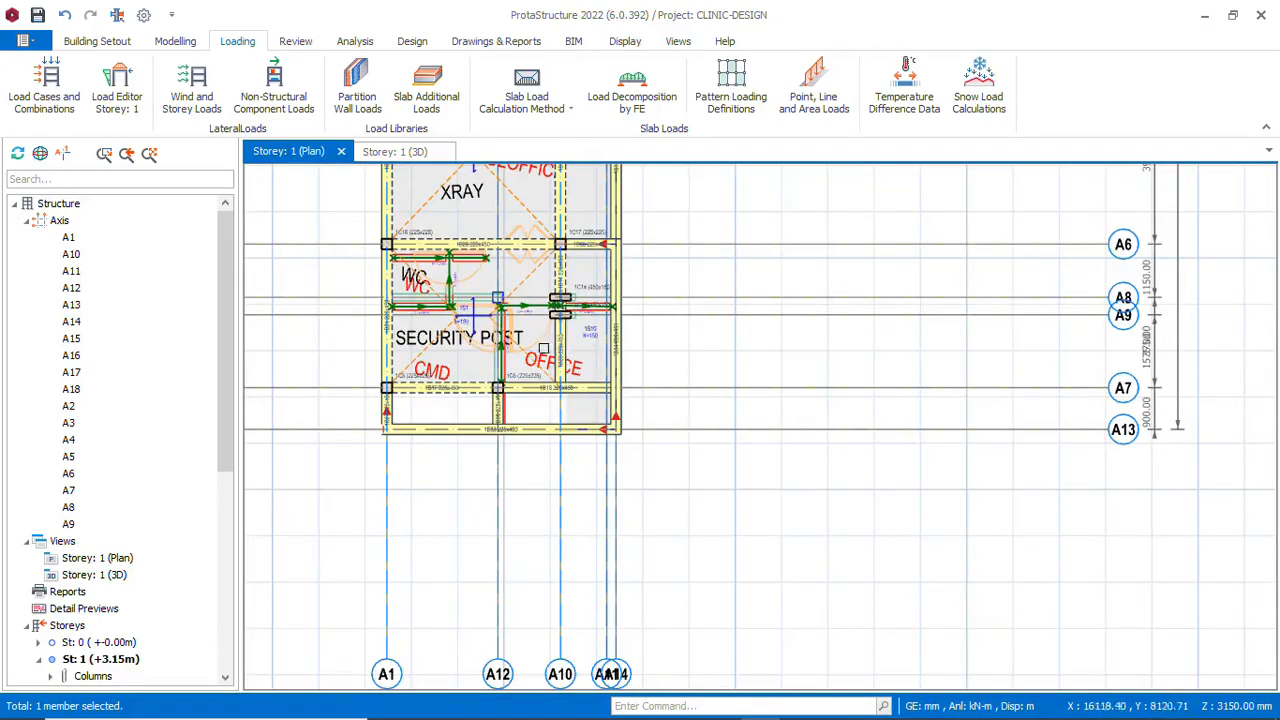
Delete cantilever slab 1S10 beside the Office, between axis A10 and the outer edge beam
scroll(512, 366, up, 1)
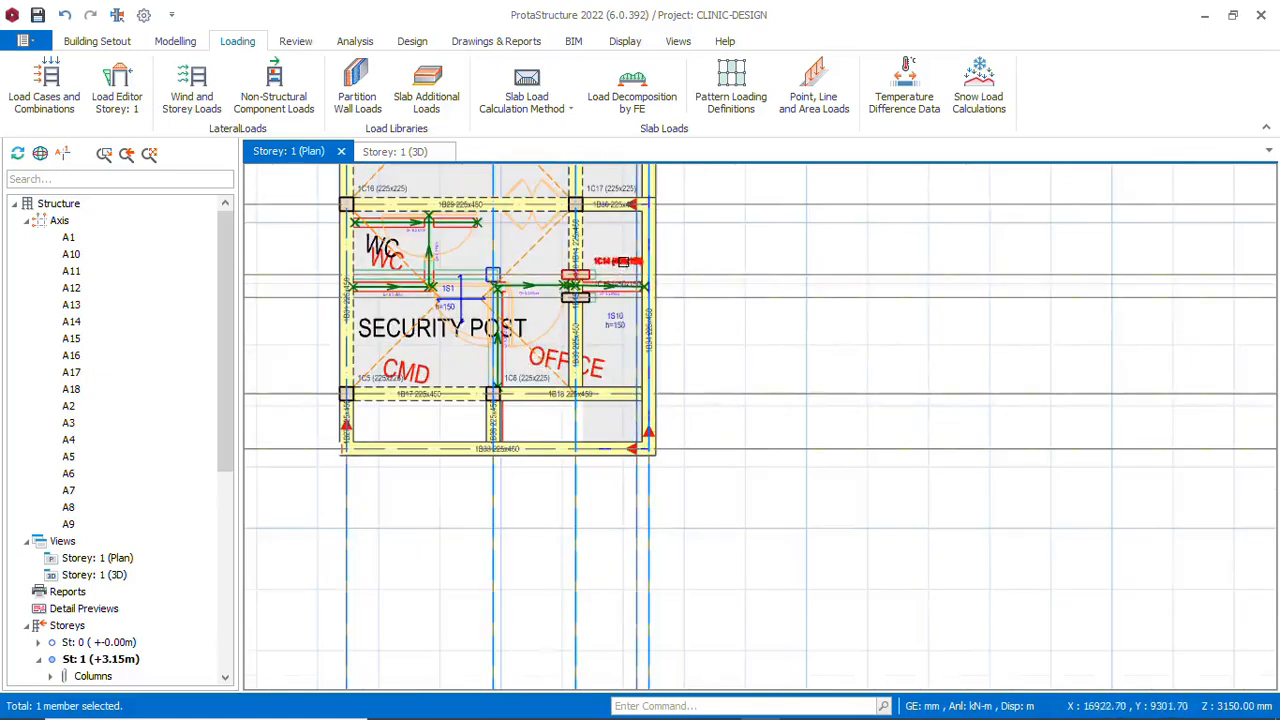
scroll(622, 261, up, 2)
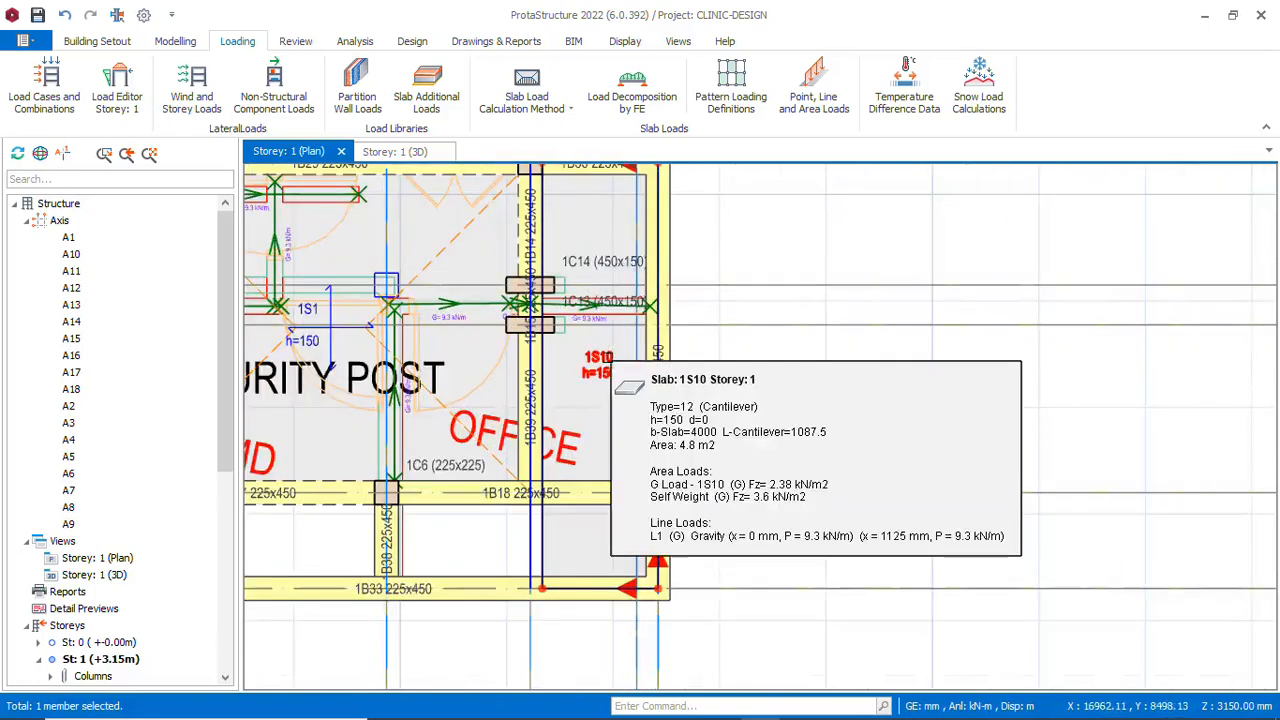
click(606, 358)
right_click(607, 359)
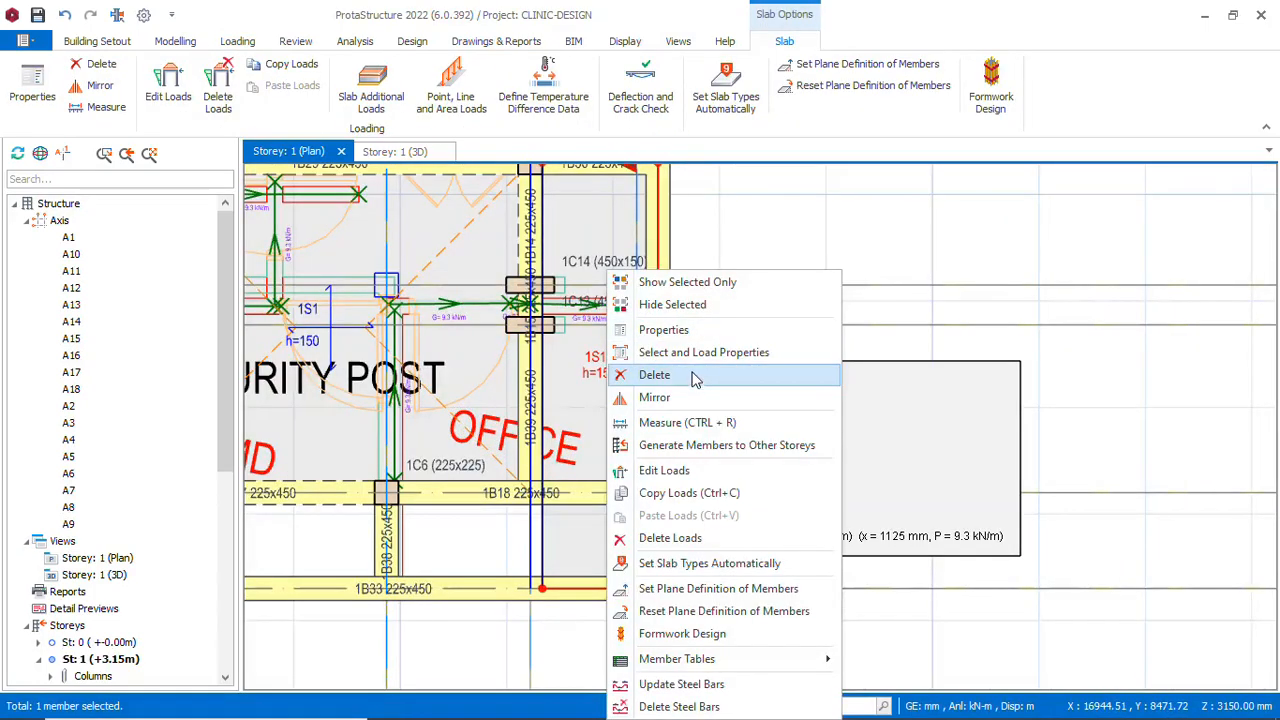
click(694, 377)
scroll(697, 298, down, 2)
scroll(577, 289, up, 2)
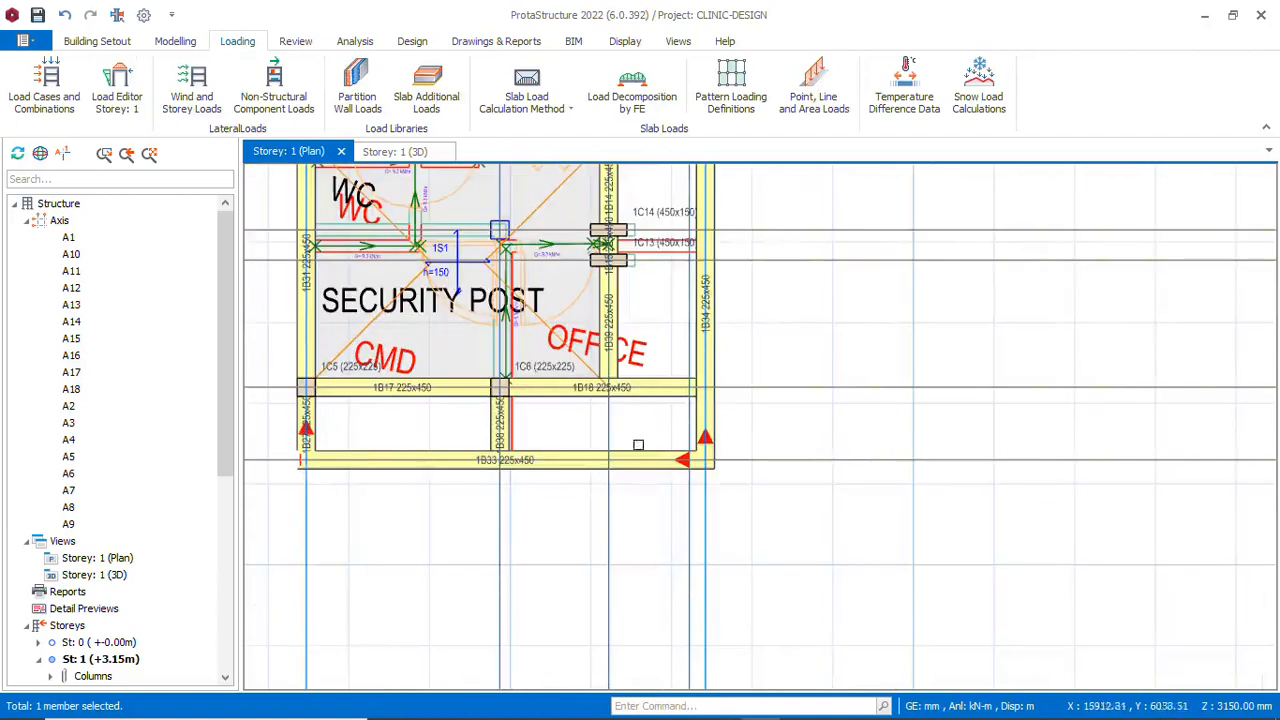
scroll(661, 221, down, 2)
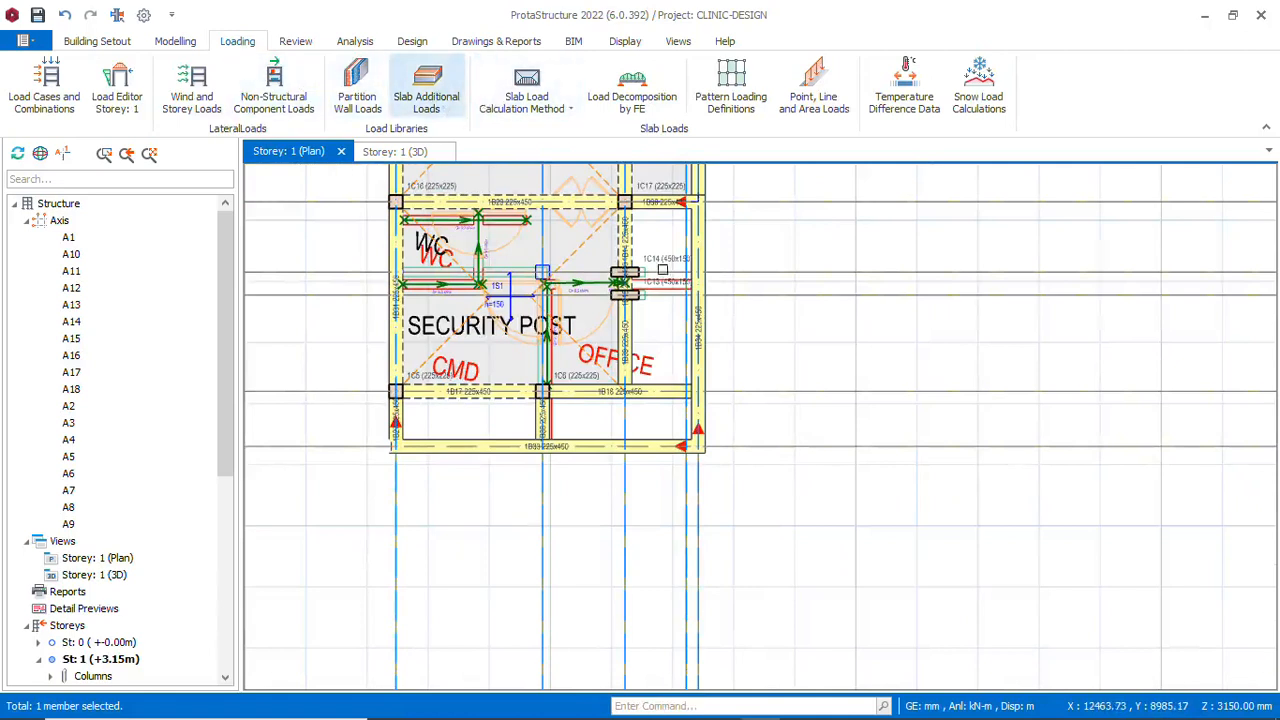
Open the properties of cantilever slab 1S11 between axes A5 and A6 and display its cantilever settings
scroll(673, 430, down, 1)
scroll(679, 321, down, 2)
scroll(683, 237, up, 2)
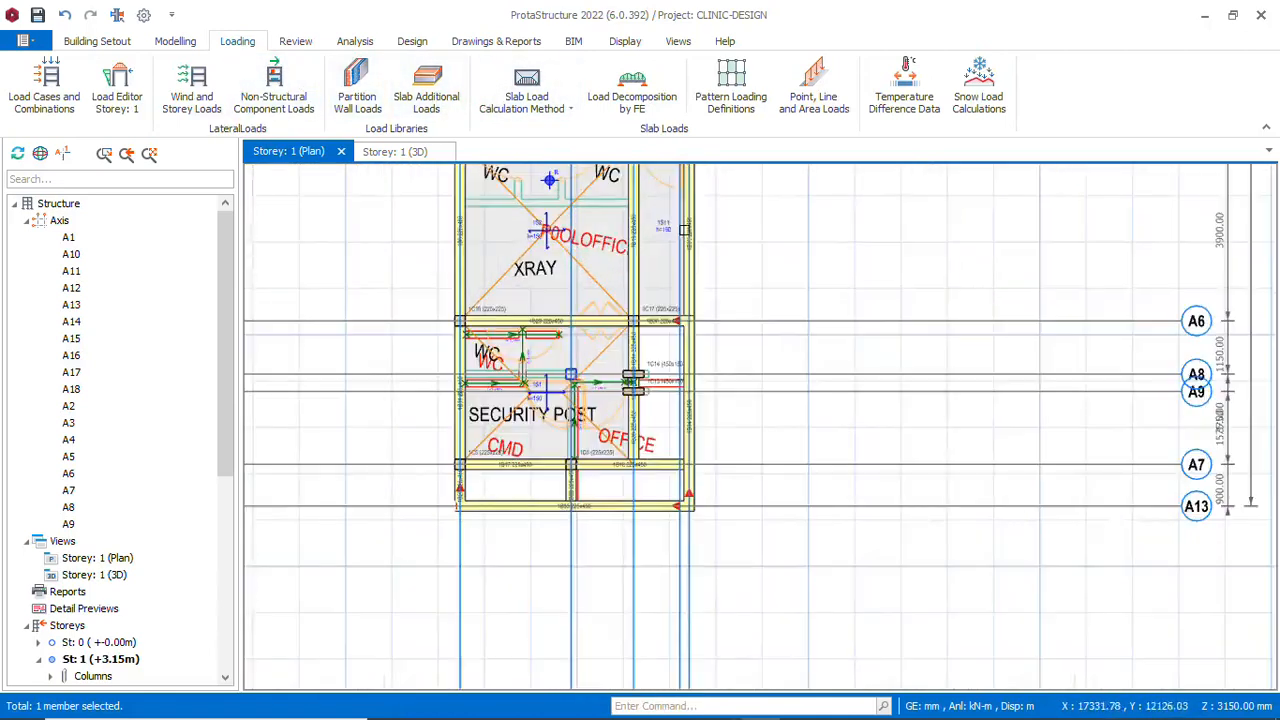
click(664, 227)
right_click(665, 228)
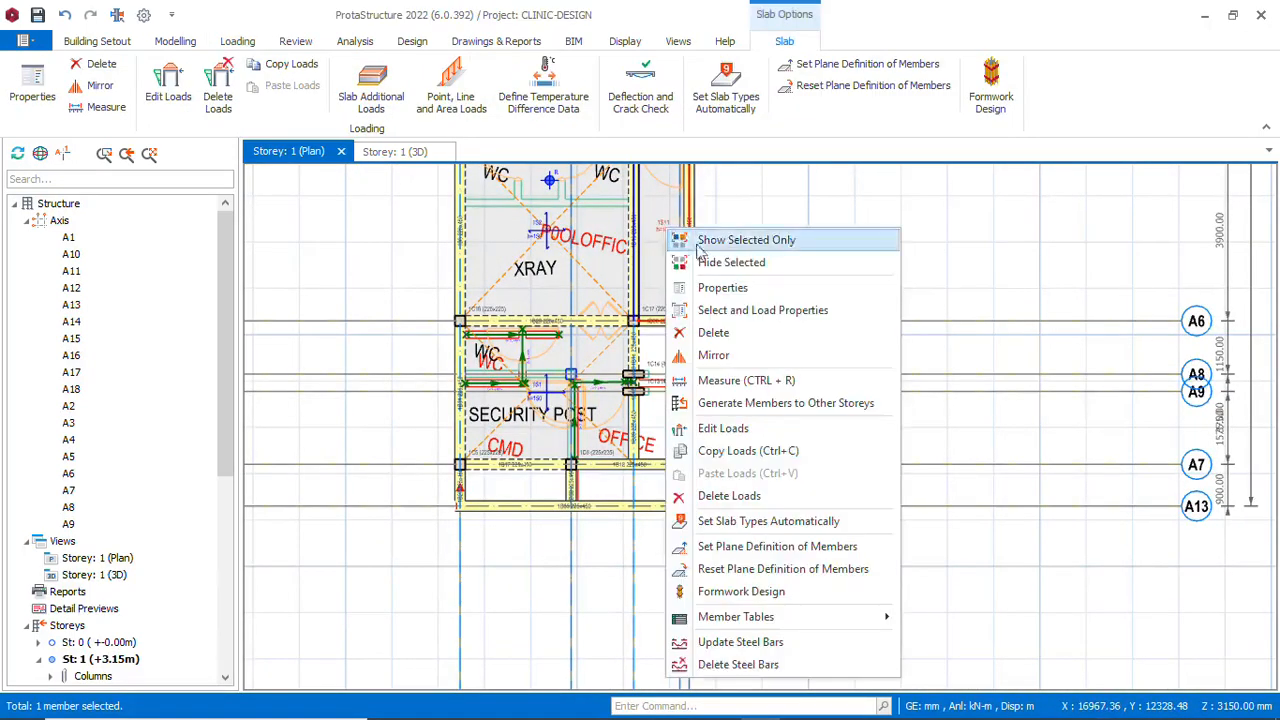
click(722, 288)
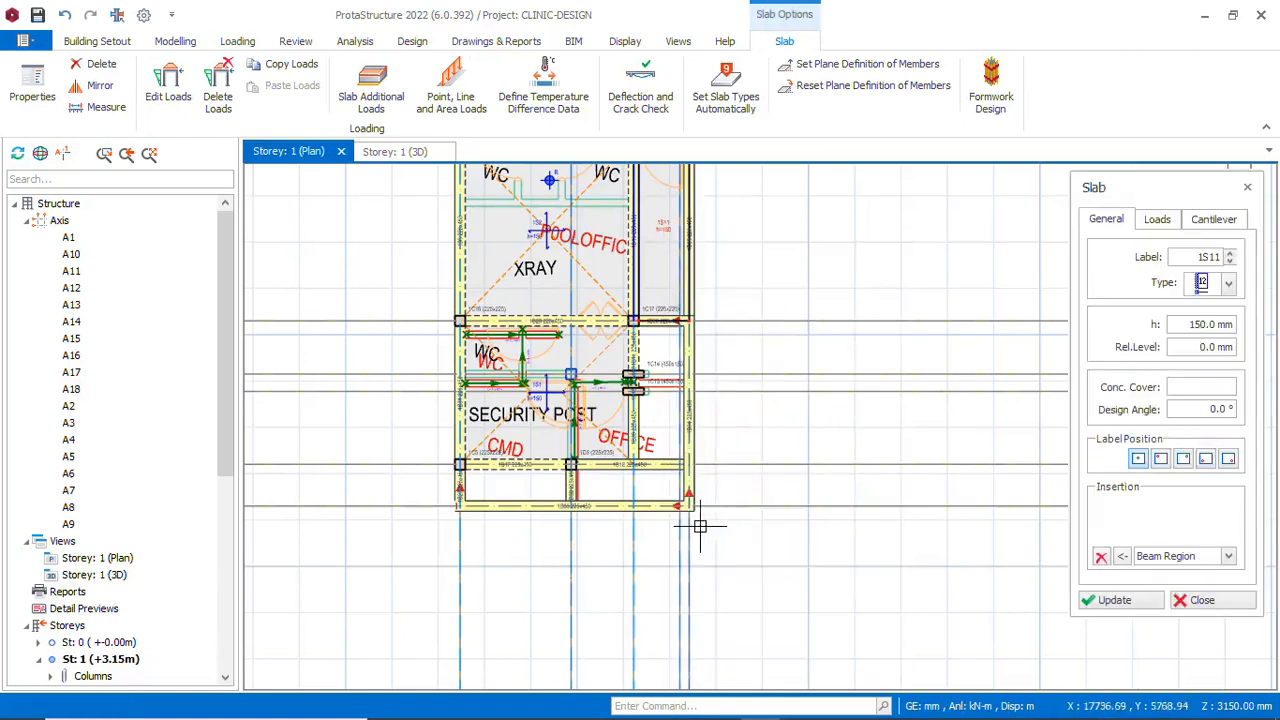
scroll(580, 520, up, 2)
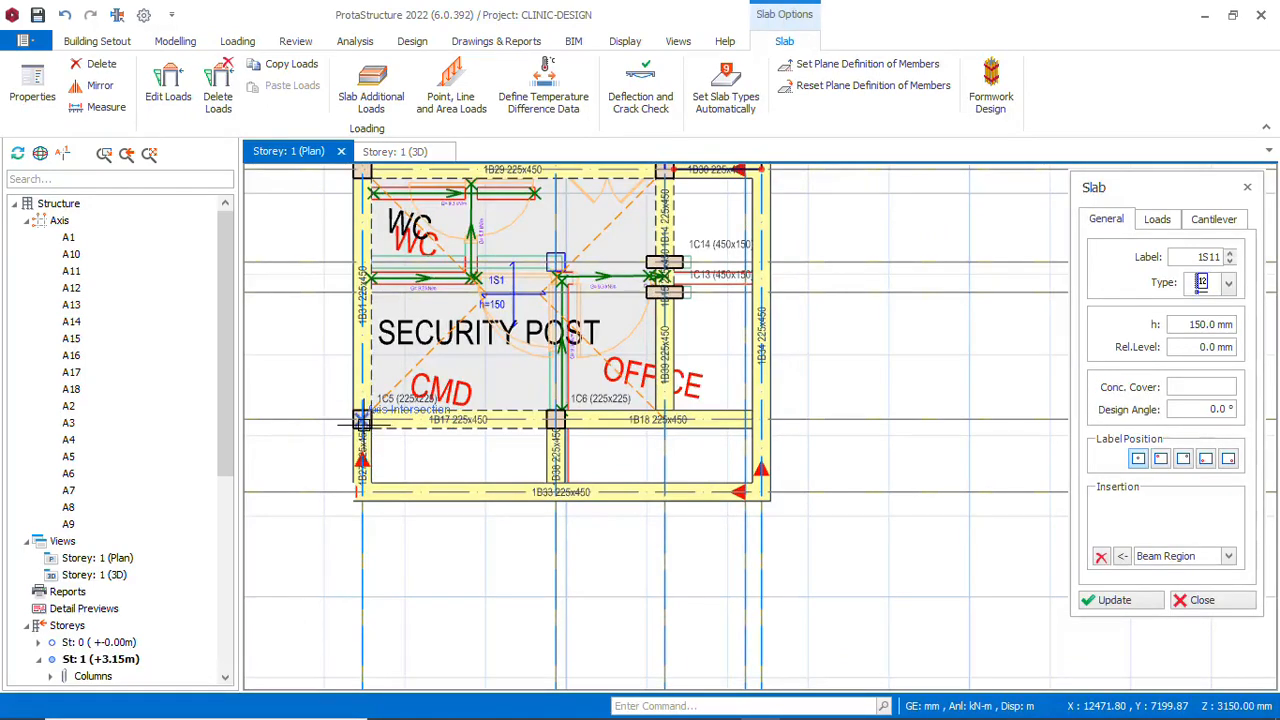
click(1222, 221)
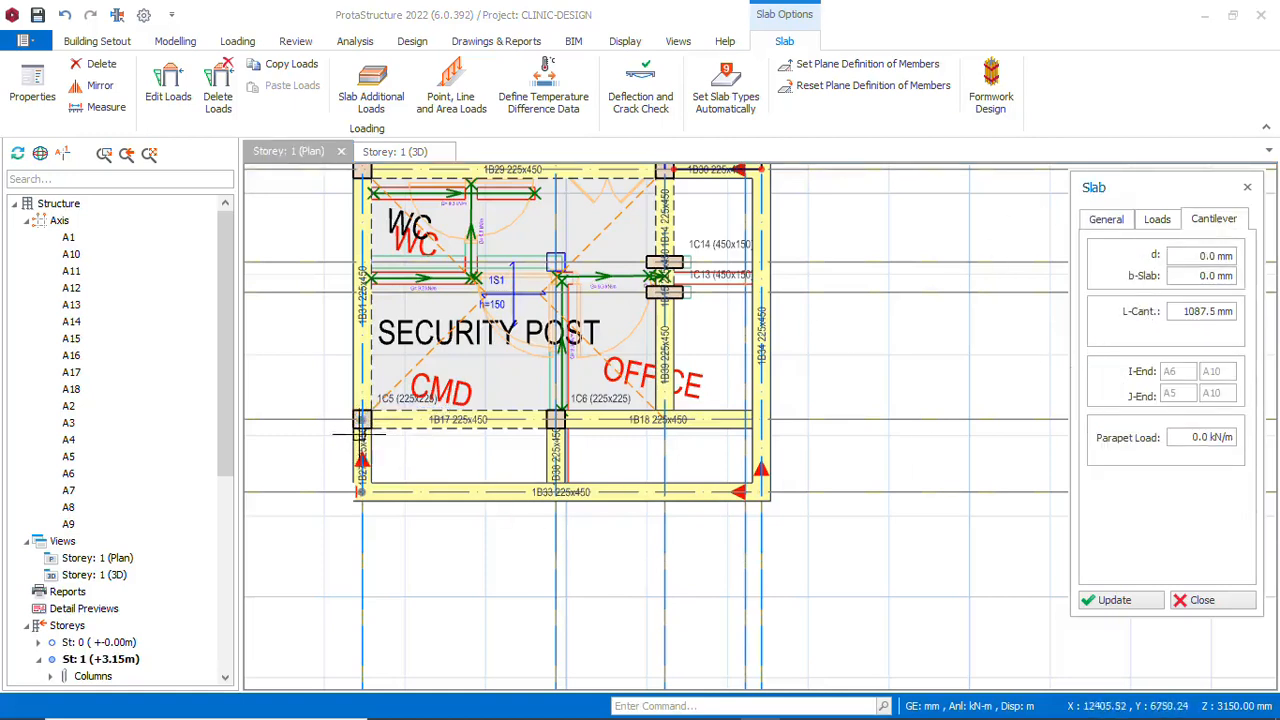
scroll(370, 484, down, 1)
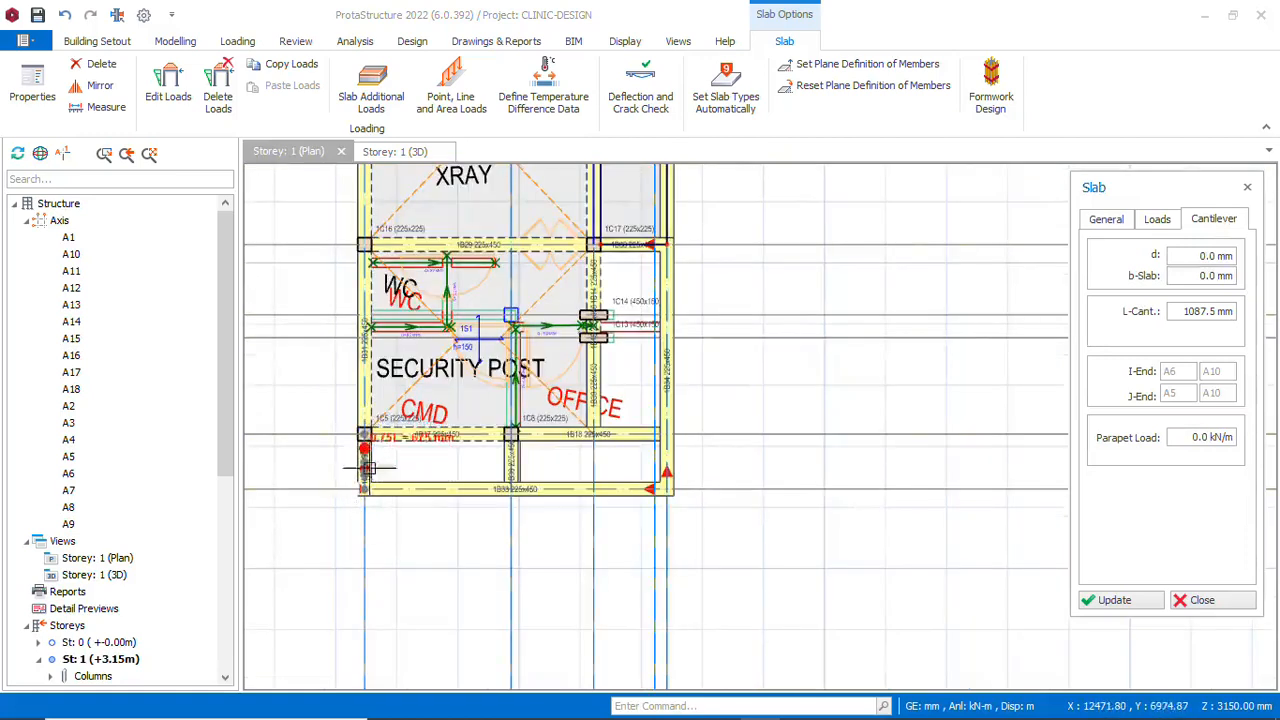
scroll(371, 482, up, 1)
scroll(362, 478, up, 2)
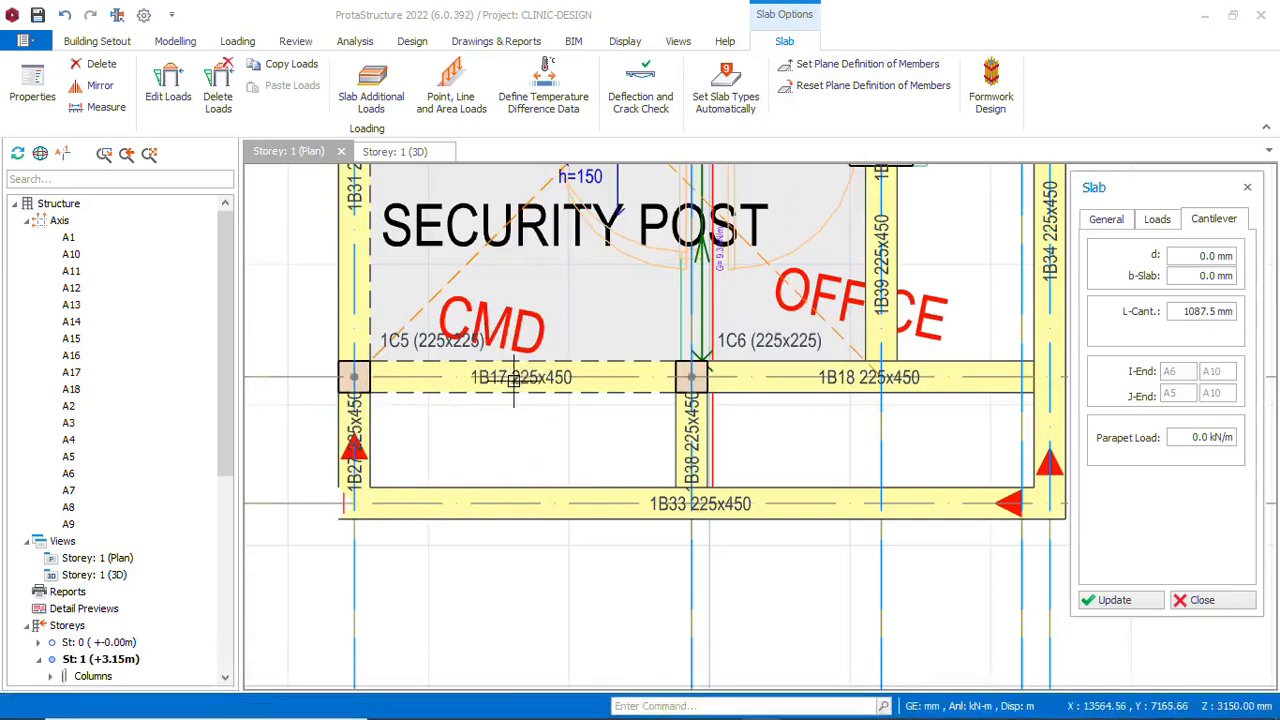
Switch to Calculator, divide 225 by 2 and subtract 900 from the quotient to work out the cantilever length
mouse_move(196, 712)
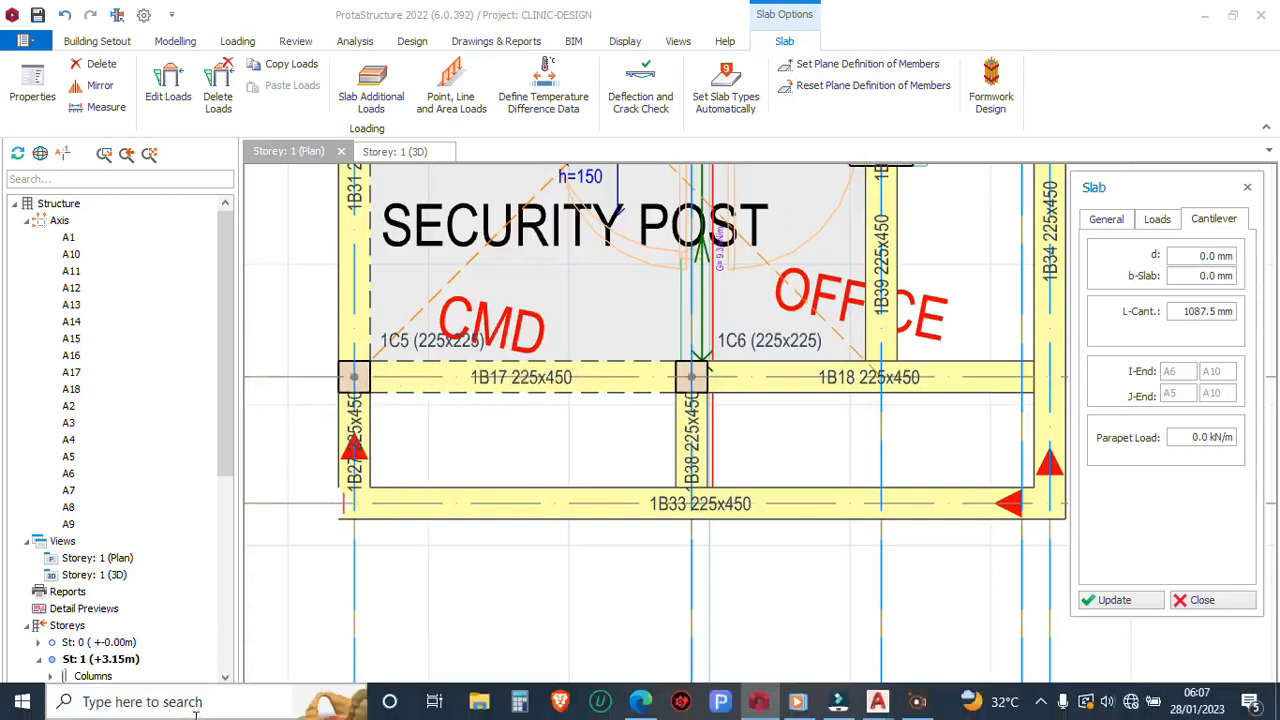
click(75, 710)
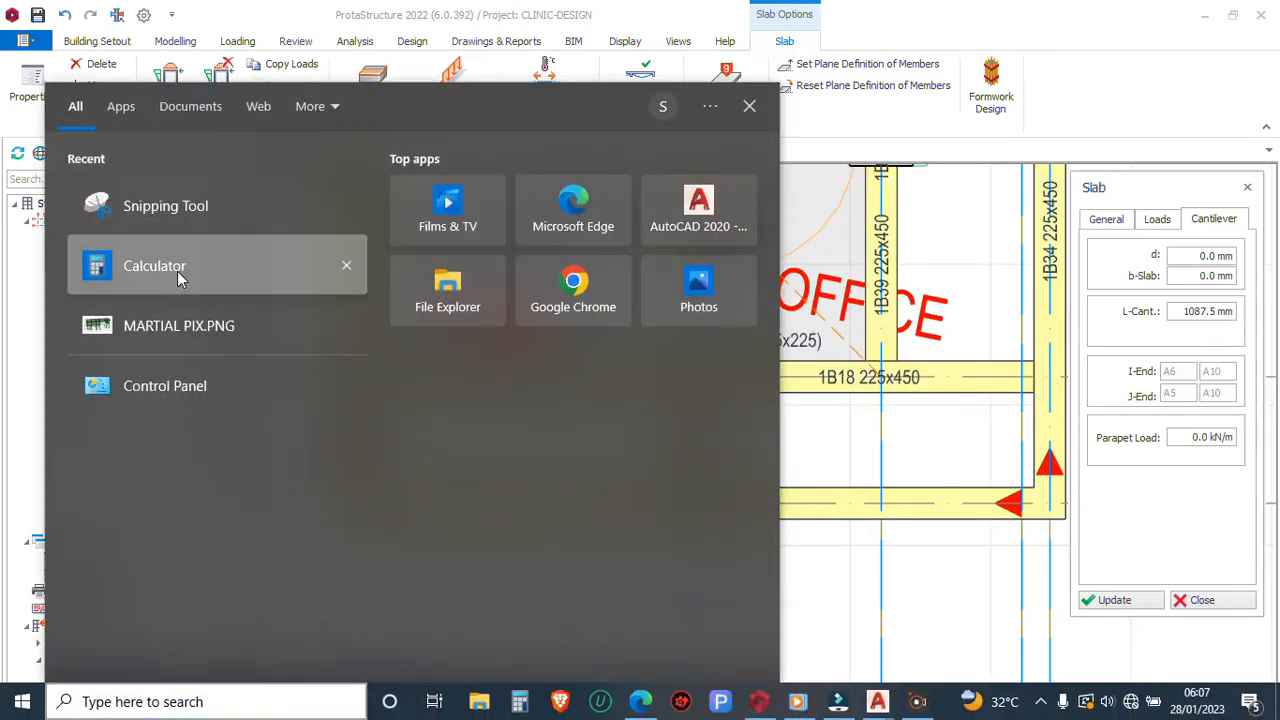
click(177, 271)
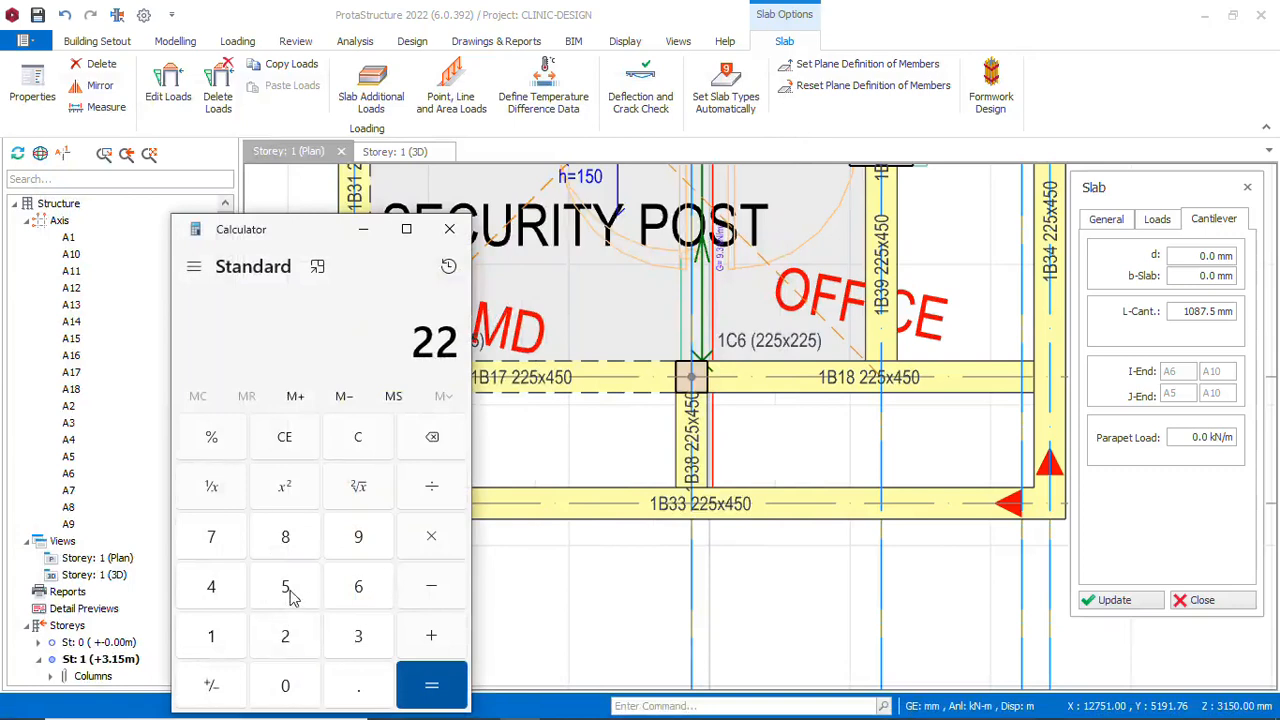
click(289, 594)
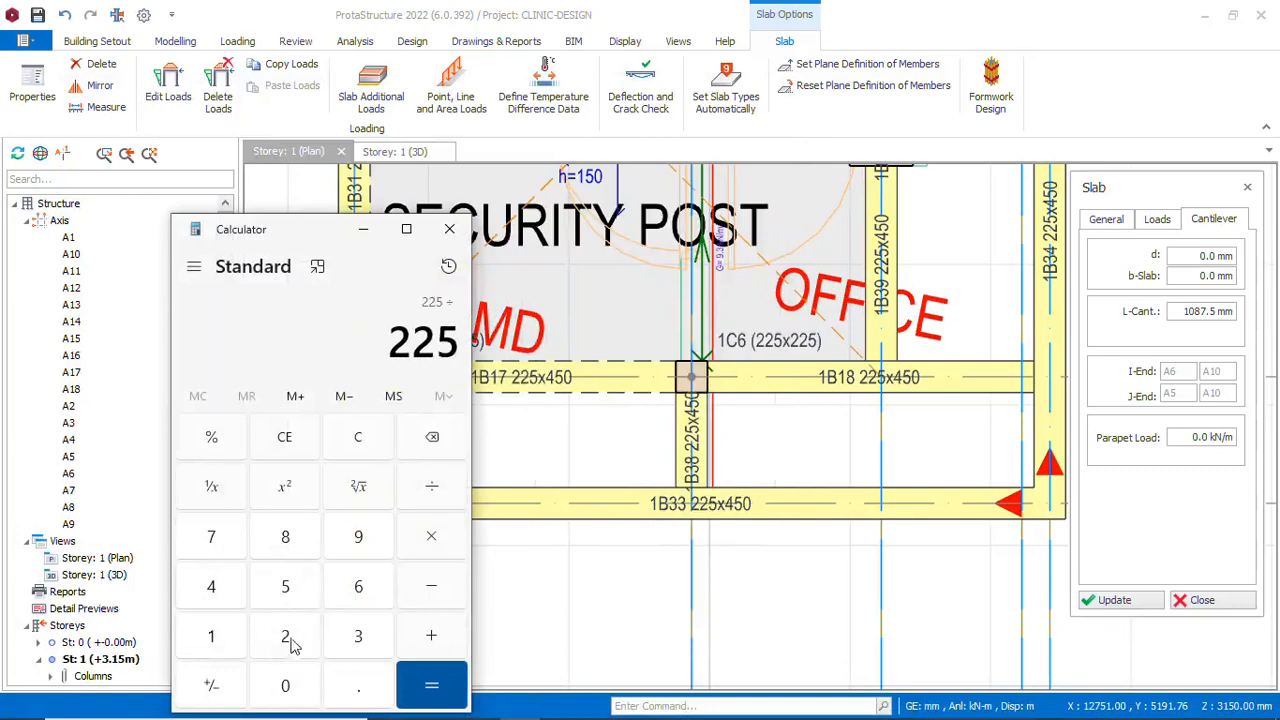
click(290, 643)
click(437, 697)
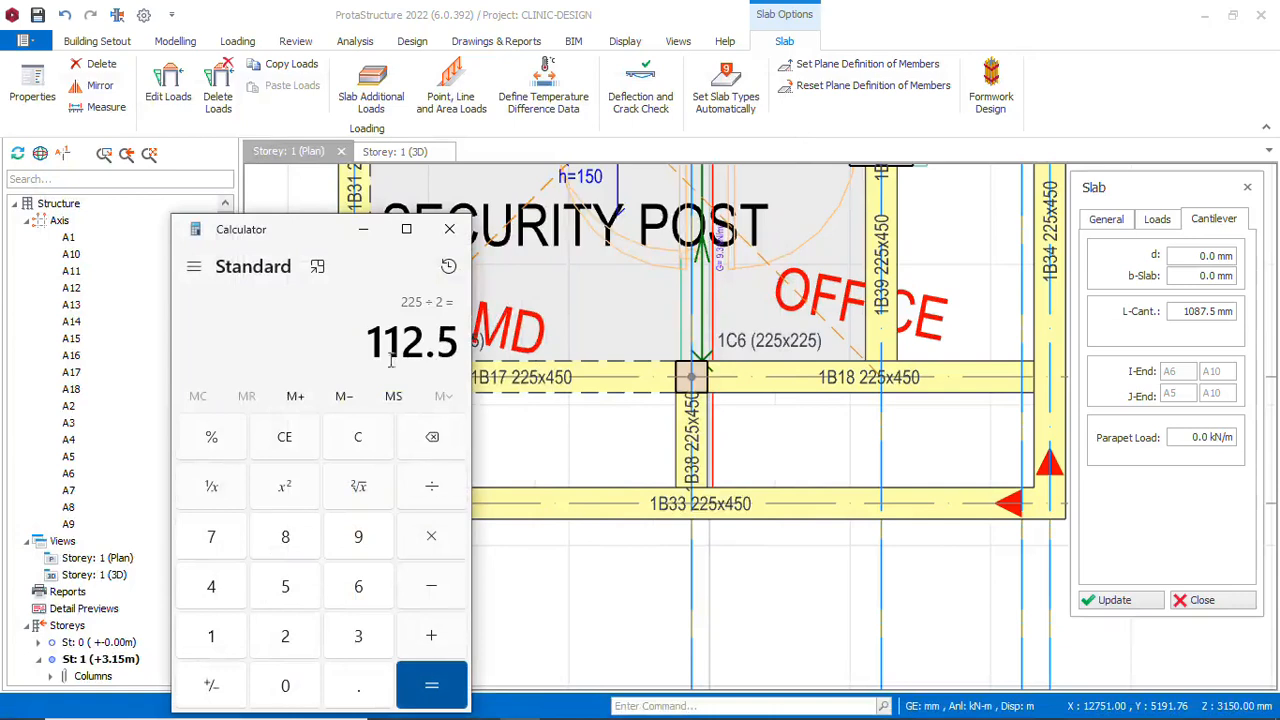
click(361, 539)
click(300, 690)
click(300, 690)
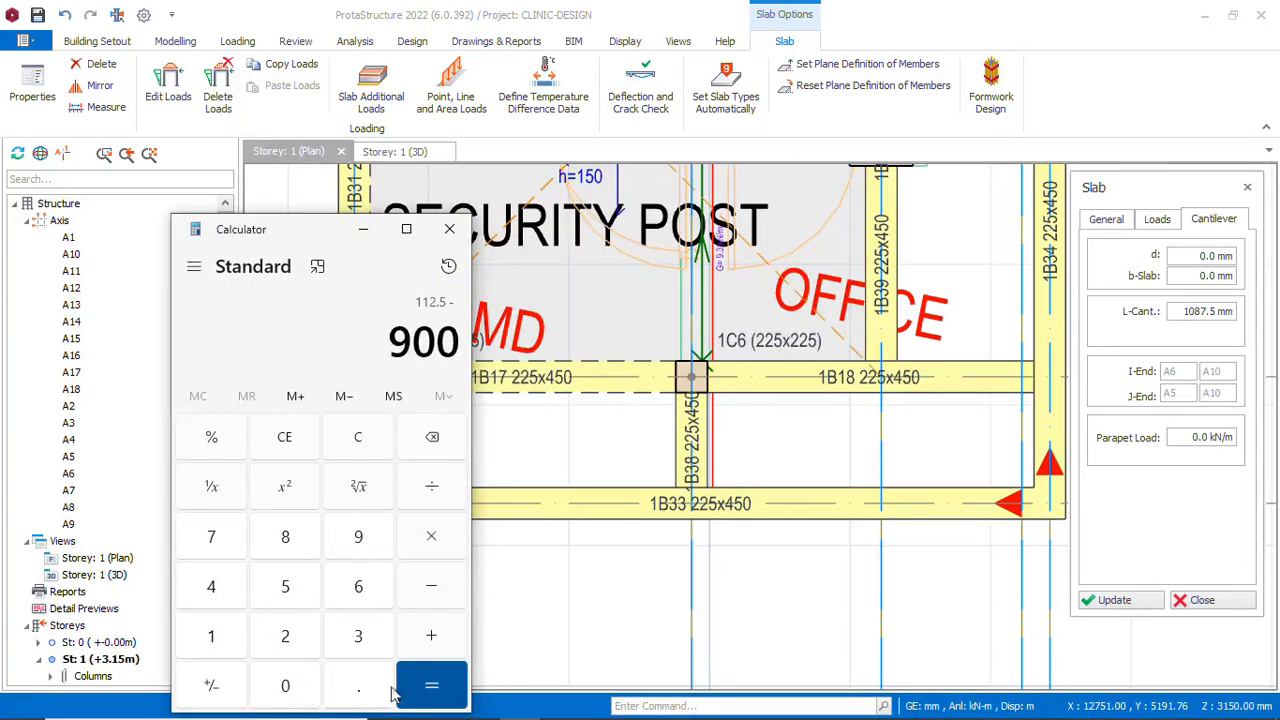
click(430, 686)
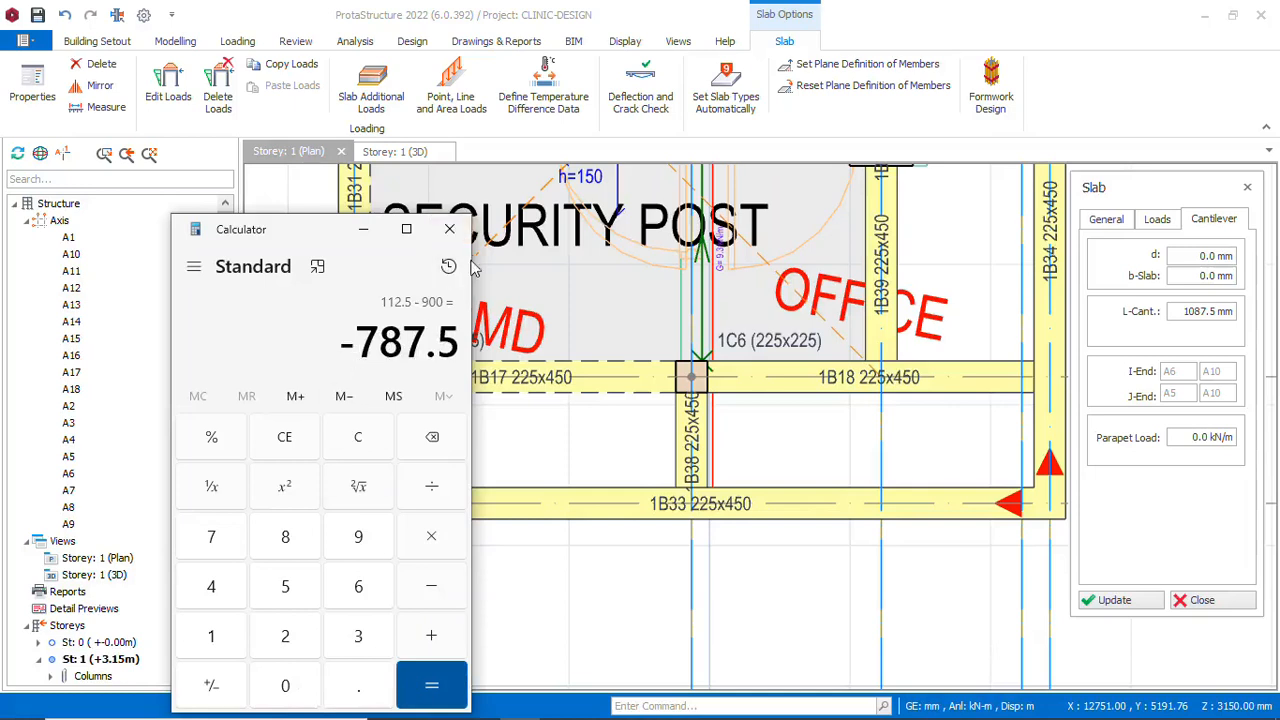
Set the cantilever length to 787.5 mm and place a cantilever slab along beam 1B17, on the side of edge beam 1B33
click(1216, 311)
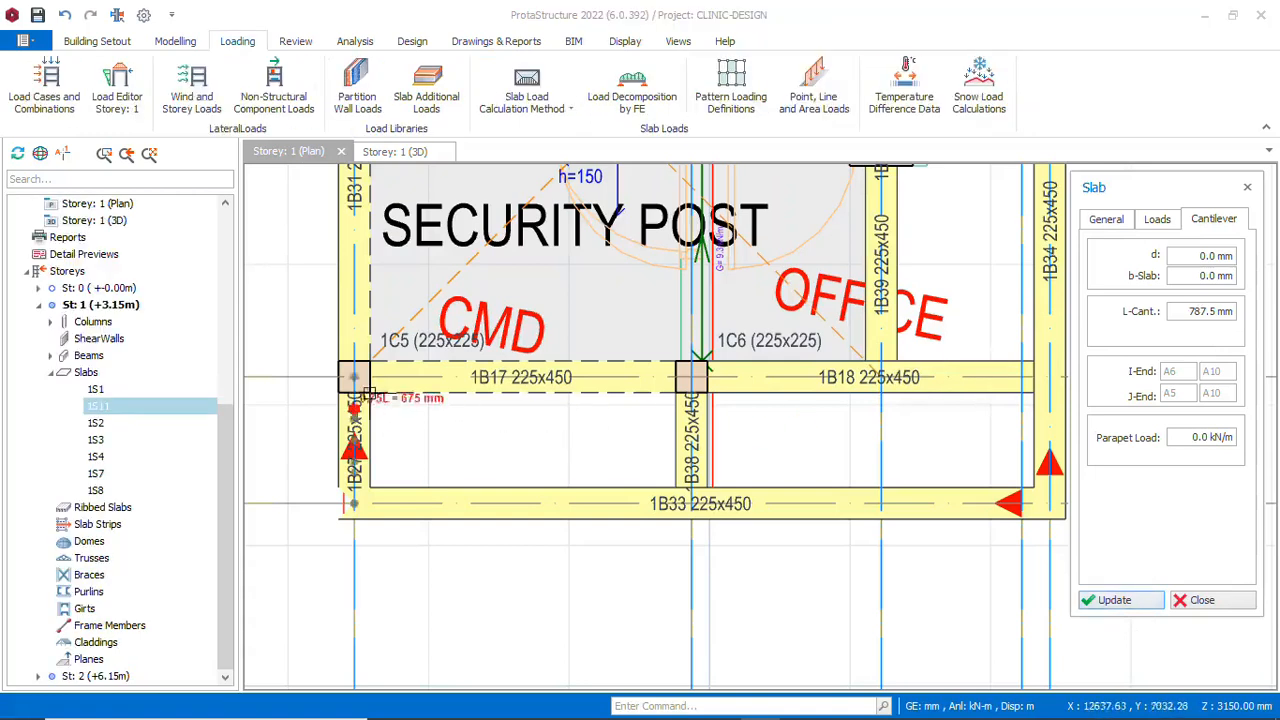
click(354, 380)
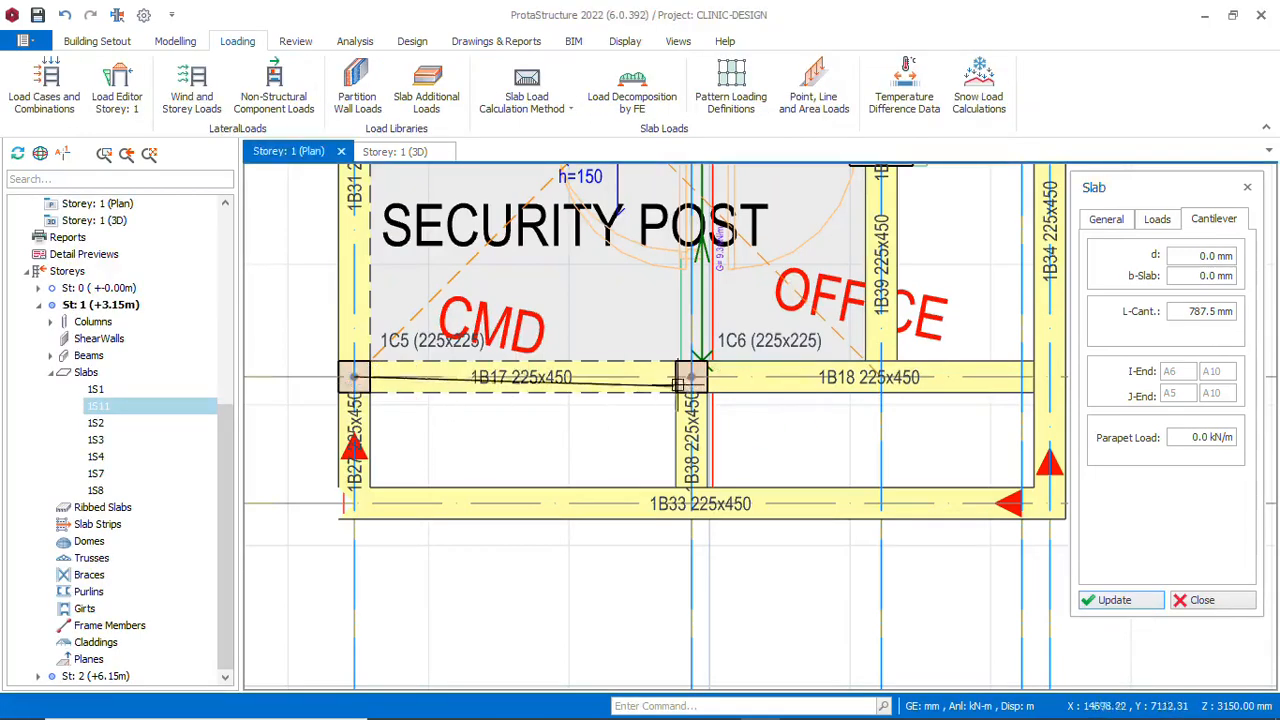
click(688, 378)
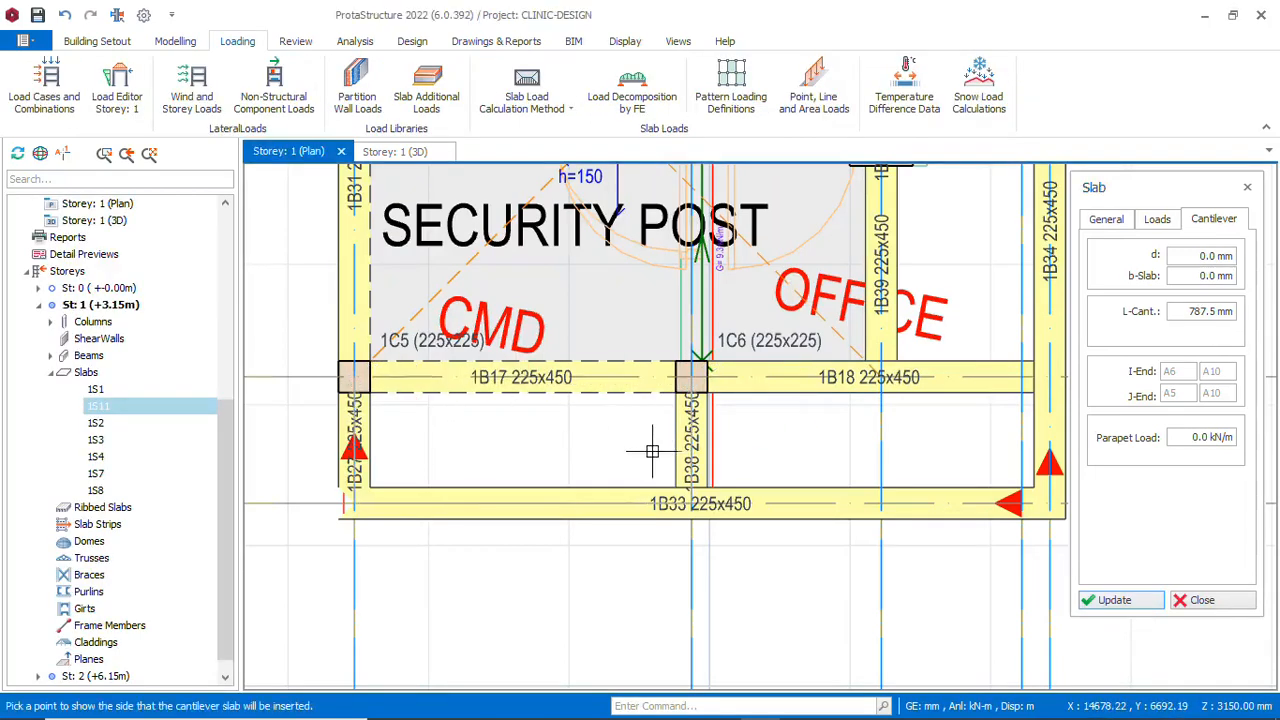
click(683, 445)
Place another cantilever slab along beam 1B18, from column 1C6 to edge beam 1B34, on the side of edge beam 1B33
scroll(504, 438, down, 3)
scroll(607, 452, up, 3)
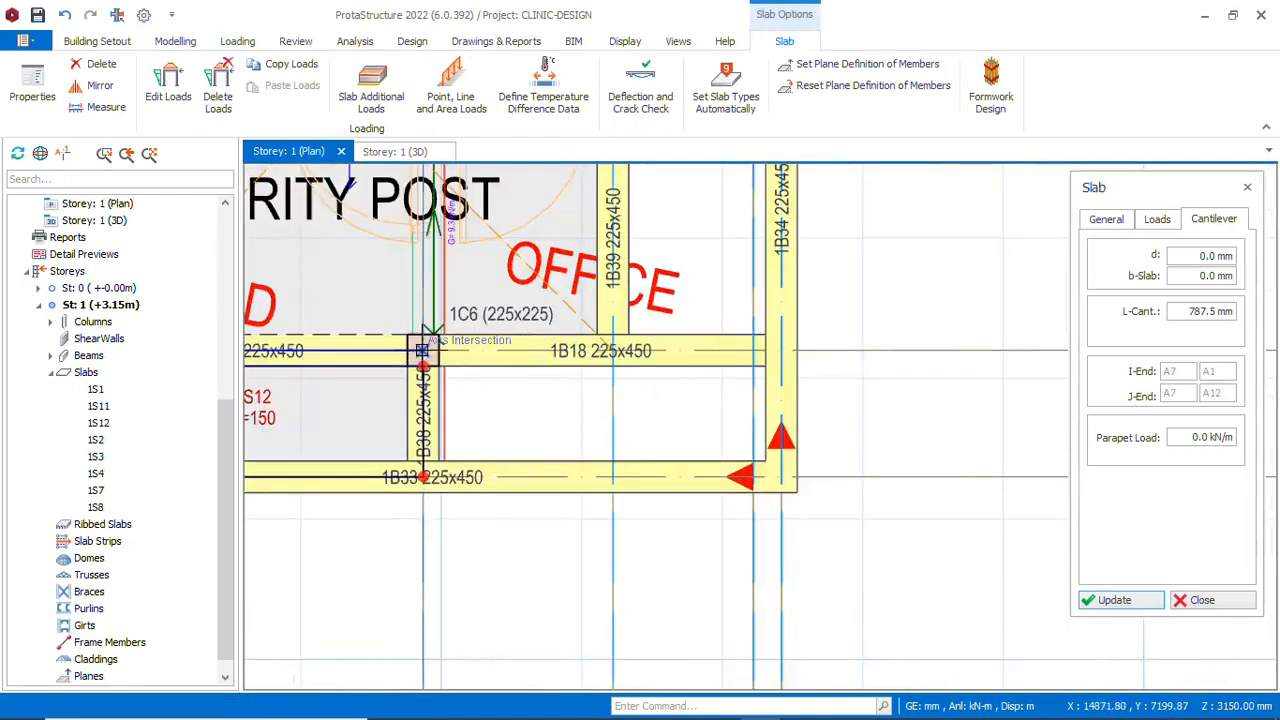
click(423, 351)
click(781, 351)
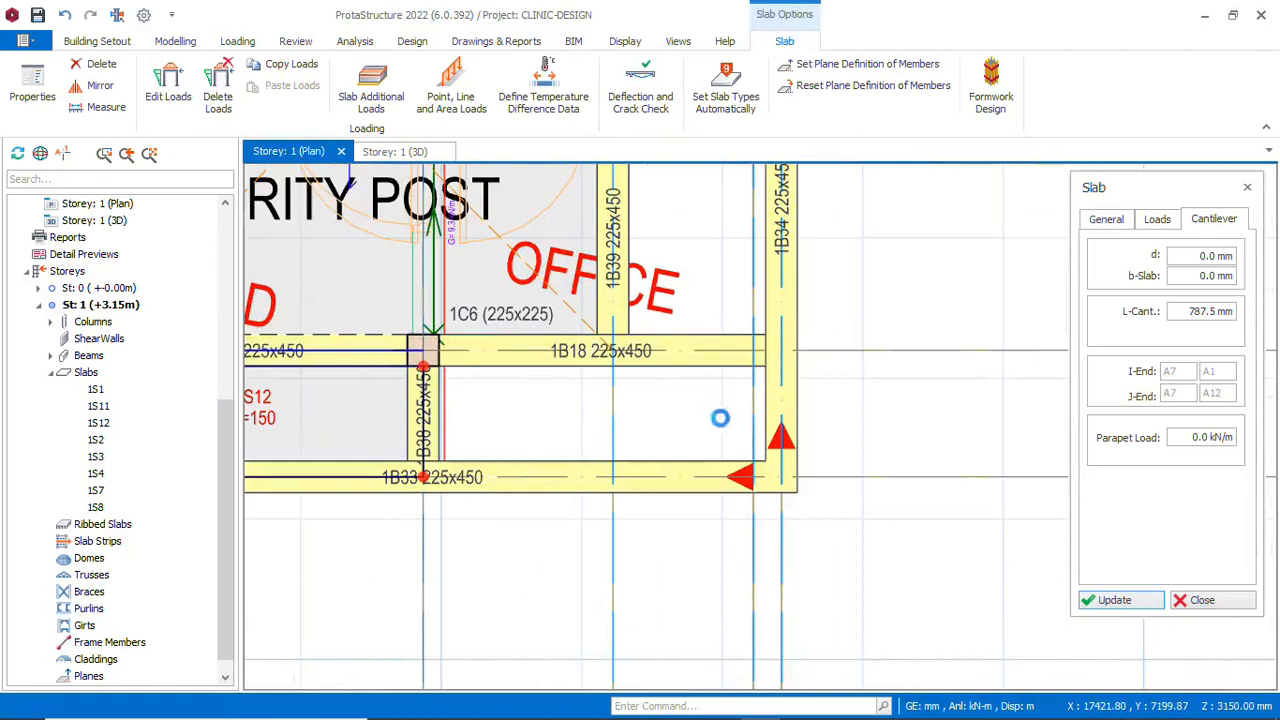
click(709, 431)
Examine the Storey 1 plan around slabs 1S12 and 1S13 and the uncovered bay beside the Office
scroll(709, 430, down, 2)
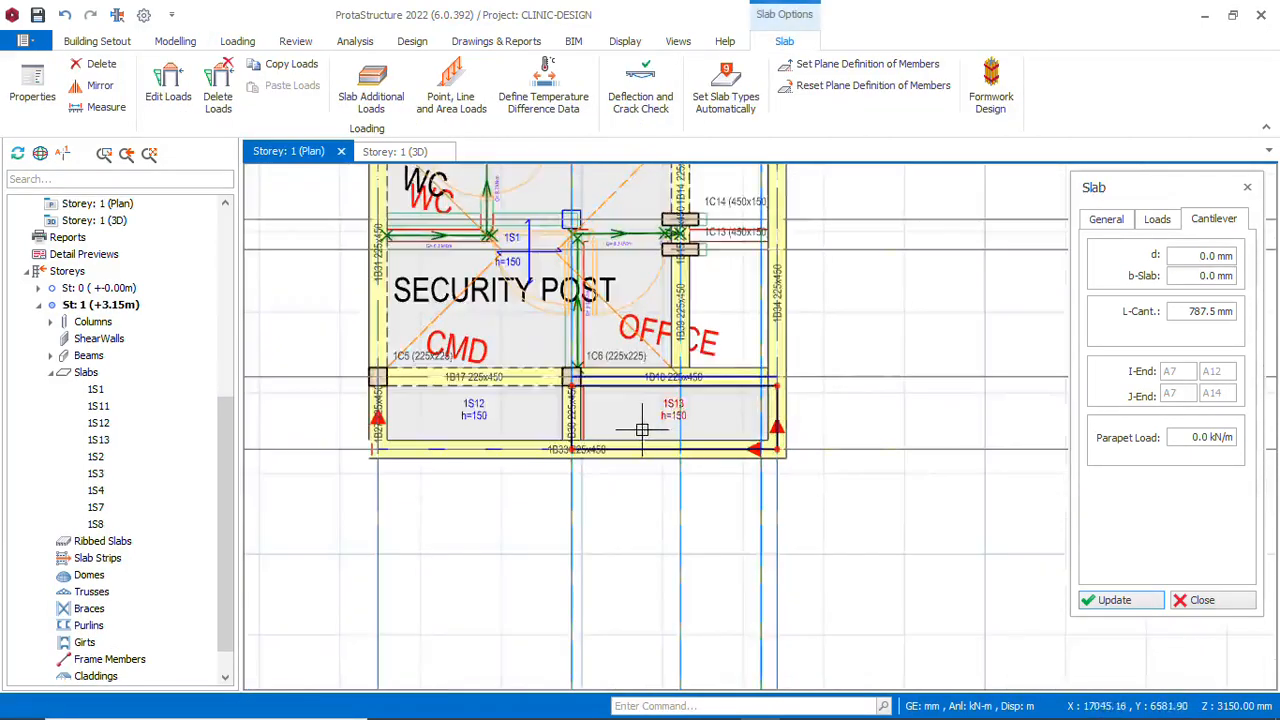
scroll(642, 430, down, 1)
scroll(436, 443, up, 4)
scroll(465, 440, down, 3)
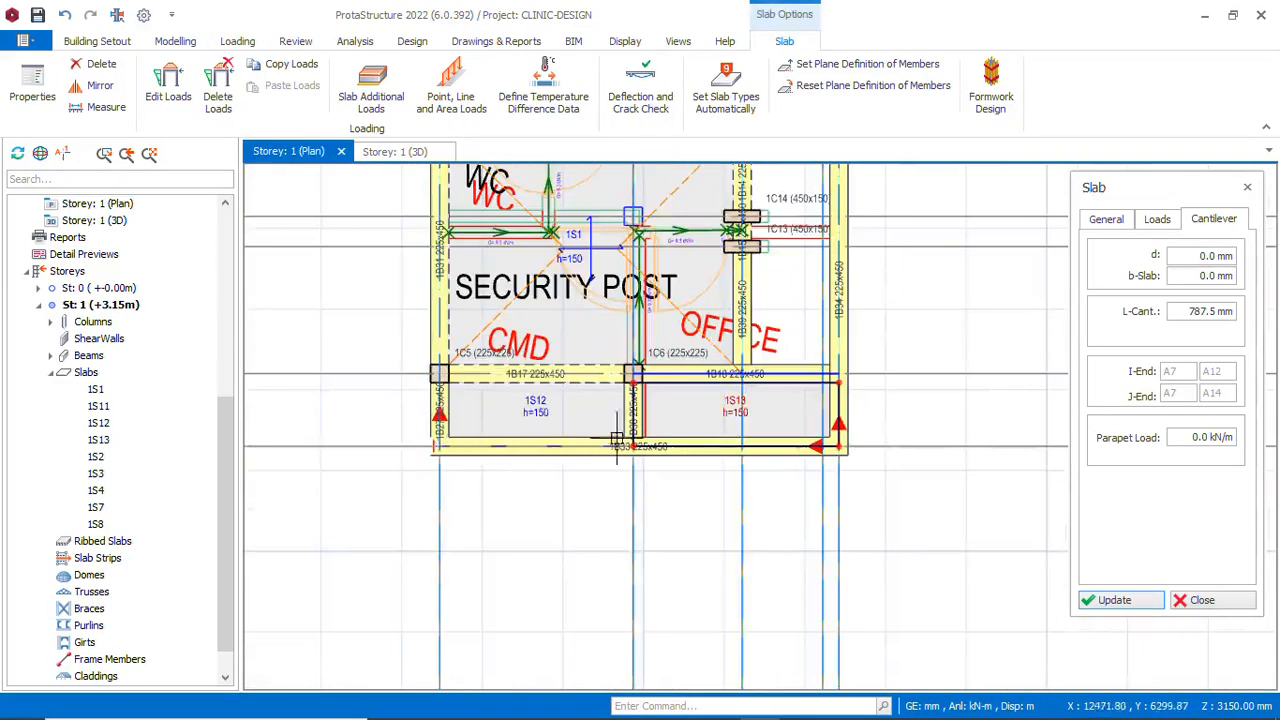
scroll(617, 440, down, 4)
scroll(652, 431, up, 3)
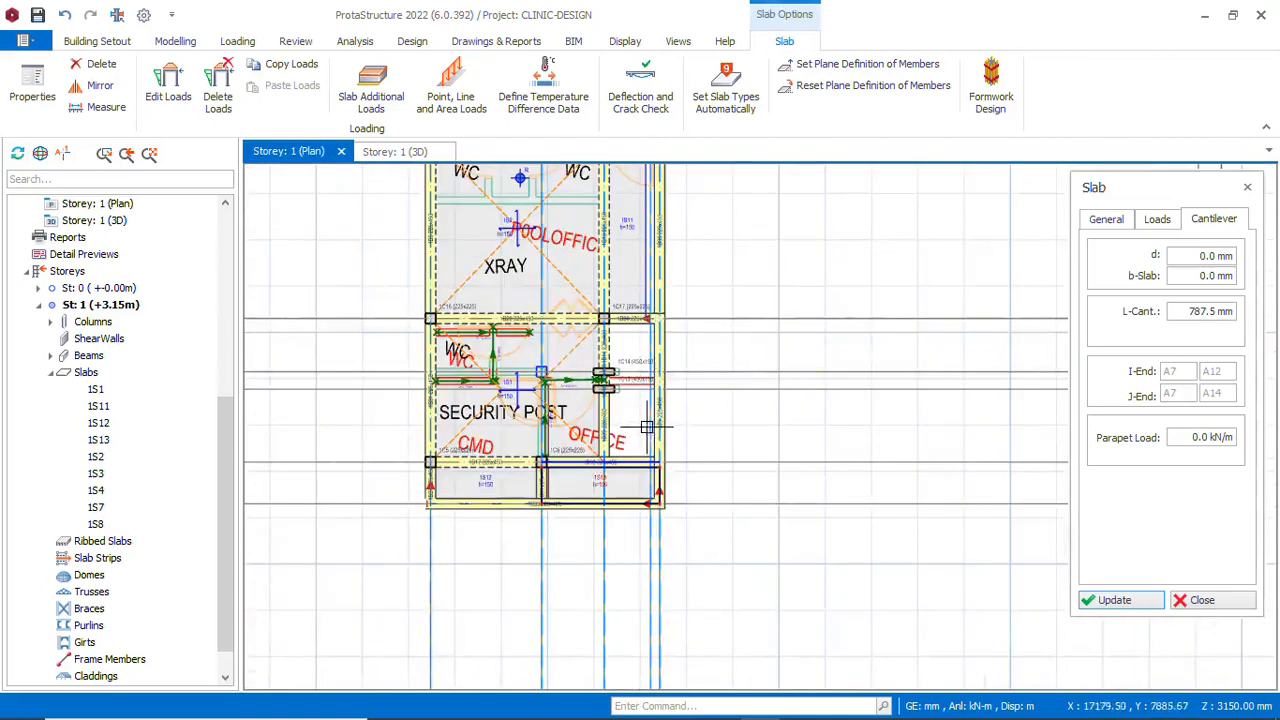
scroll(632, 316, up, 2)
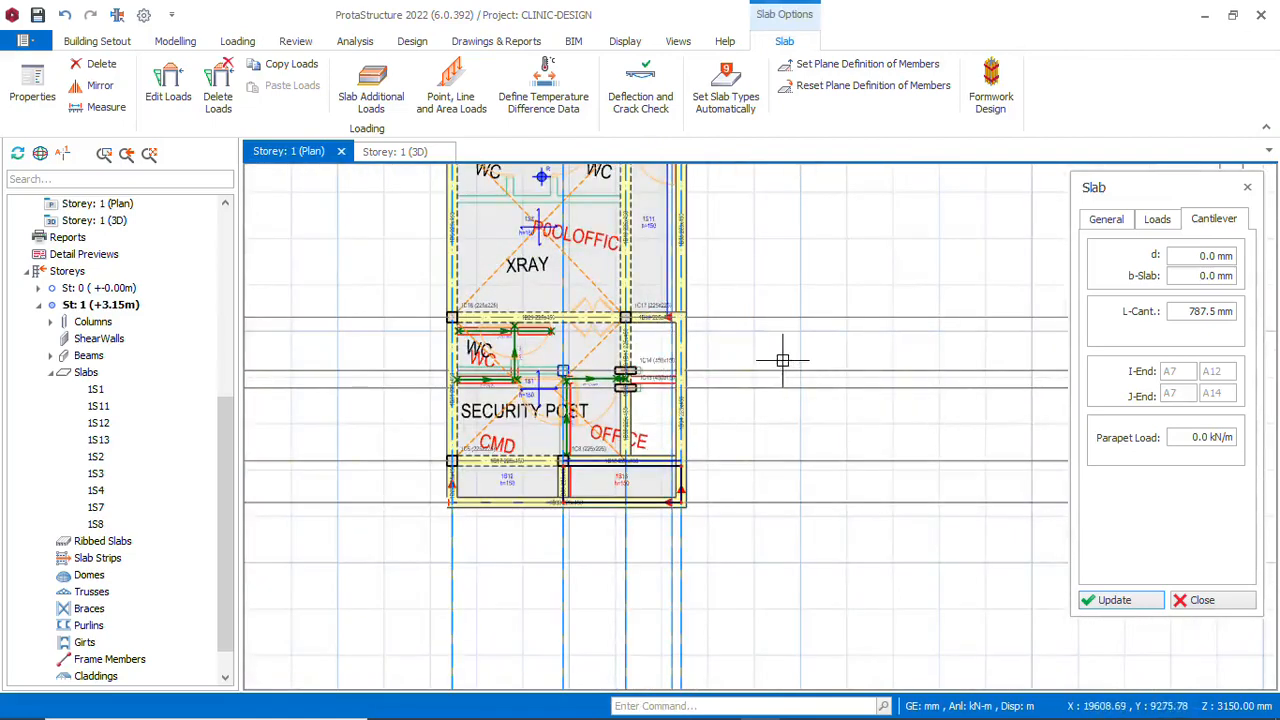
key(Escape)
Load the properties of cantilever slab 1S11 and place a cantilever slab beside the Office, along axis A10 between axes A6 and A7
scroll(663, 262, up, 2)
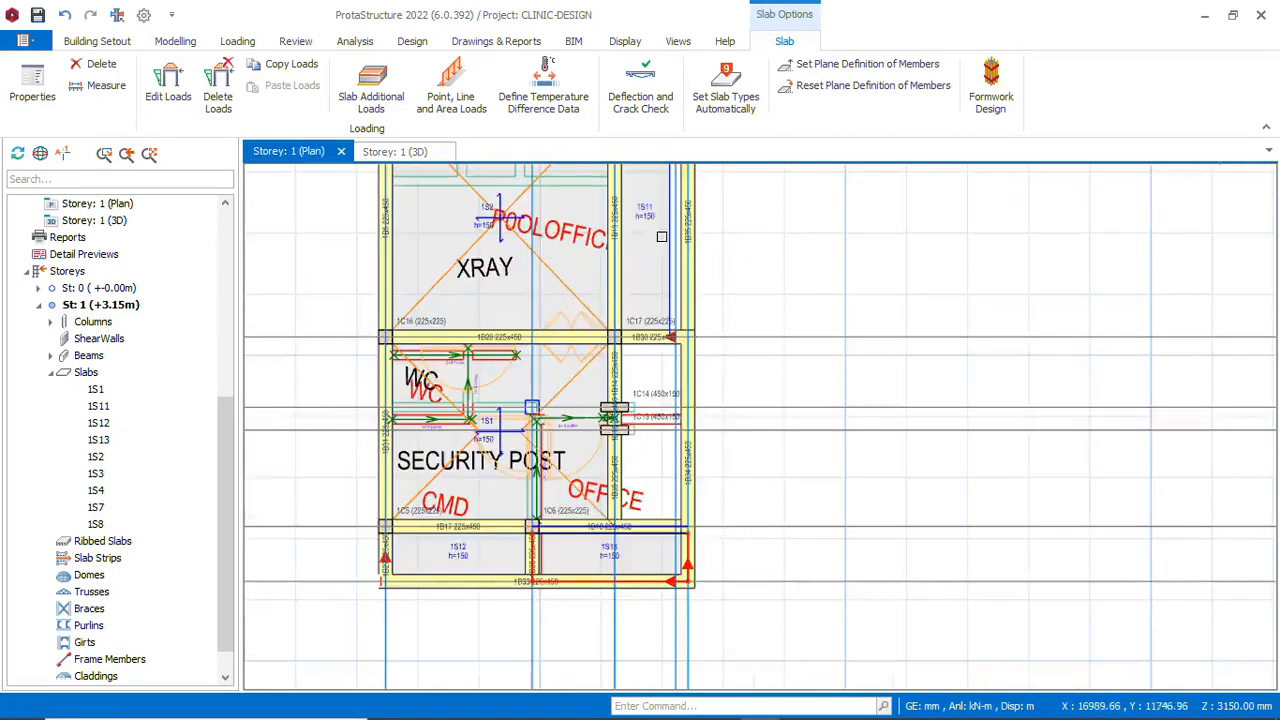
click(655, 222)
right_click(652, 215)
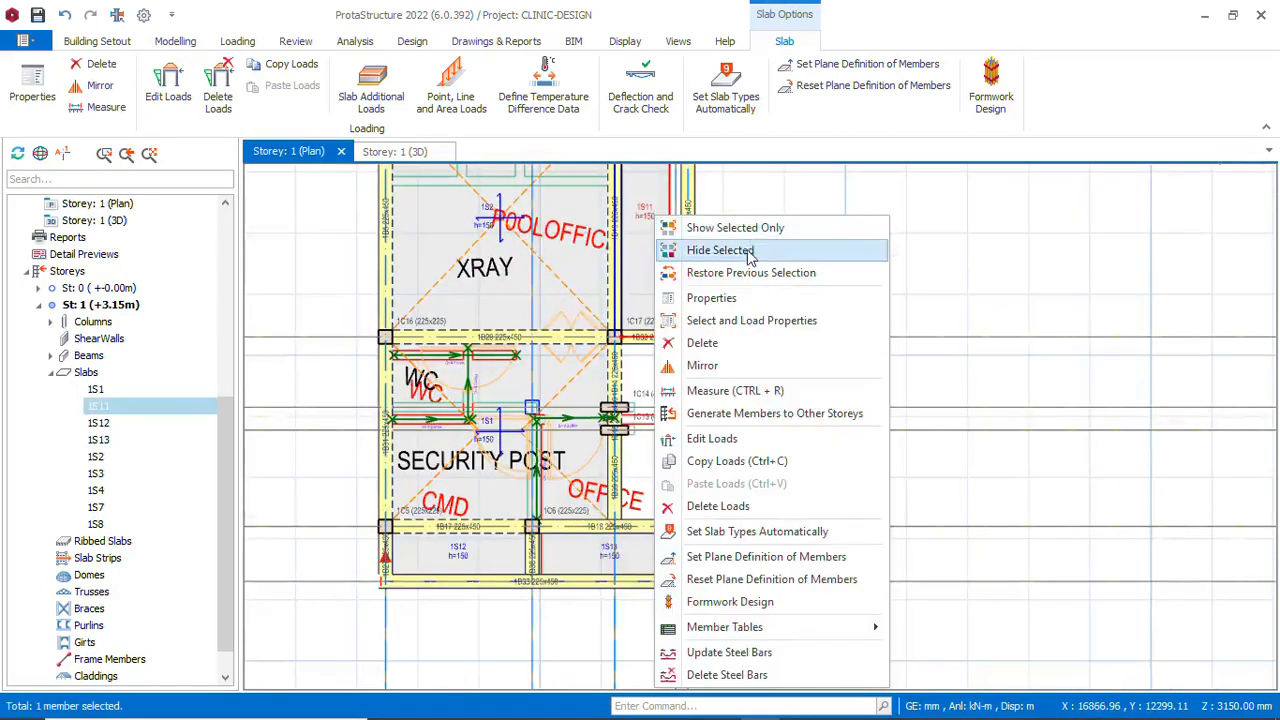
click(742, 307)
scroll(614, 530, up, 2)
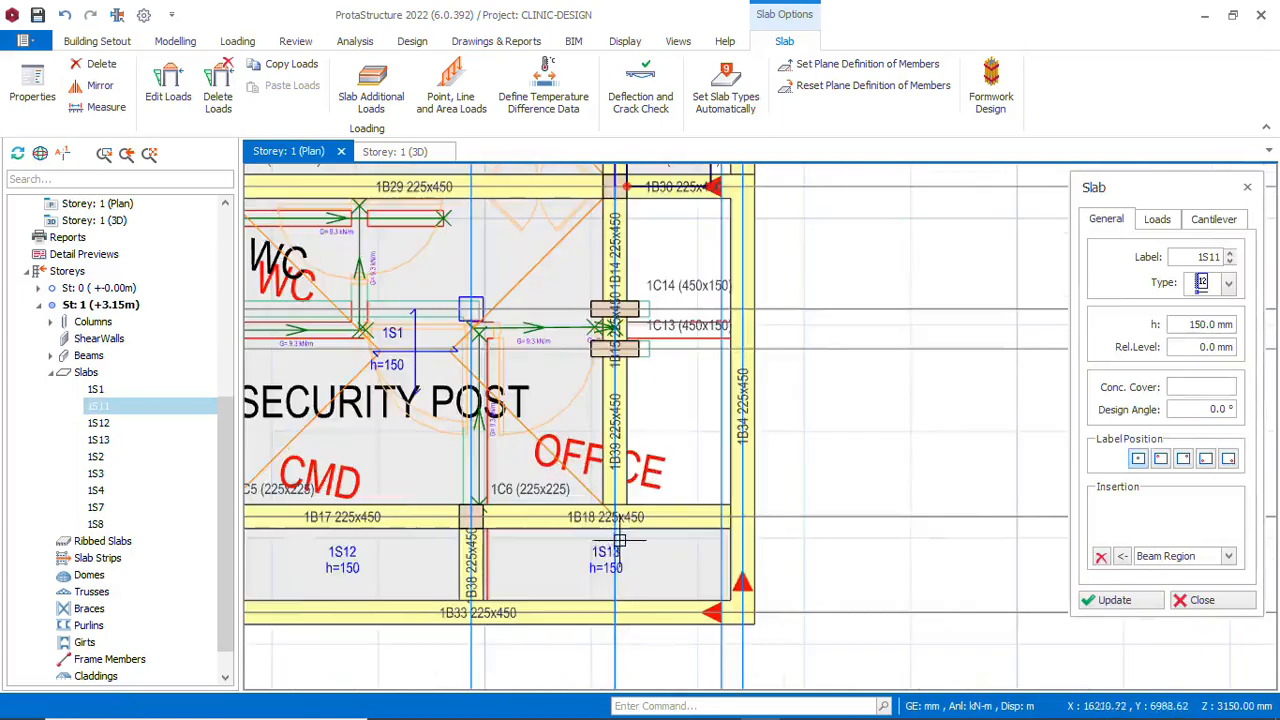
scroll(618, 525, down, 1)
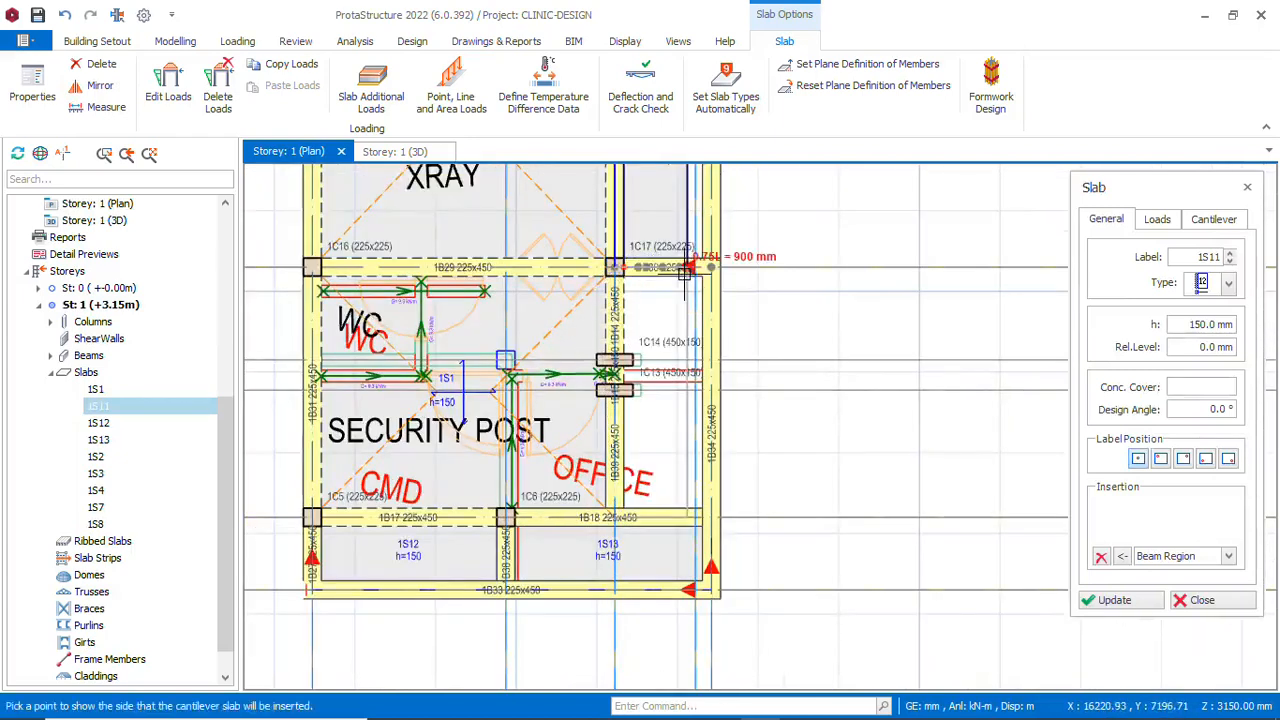
click(650, 292)
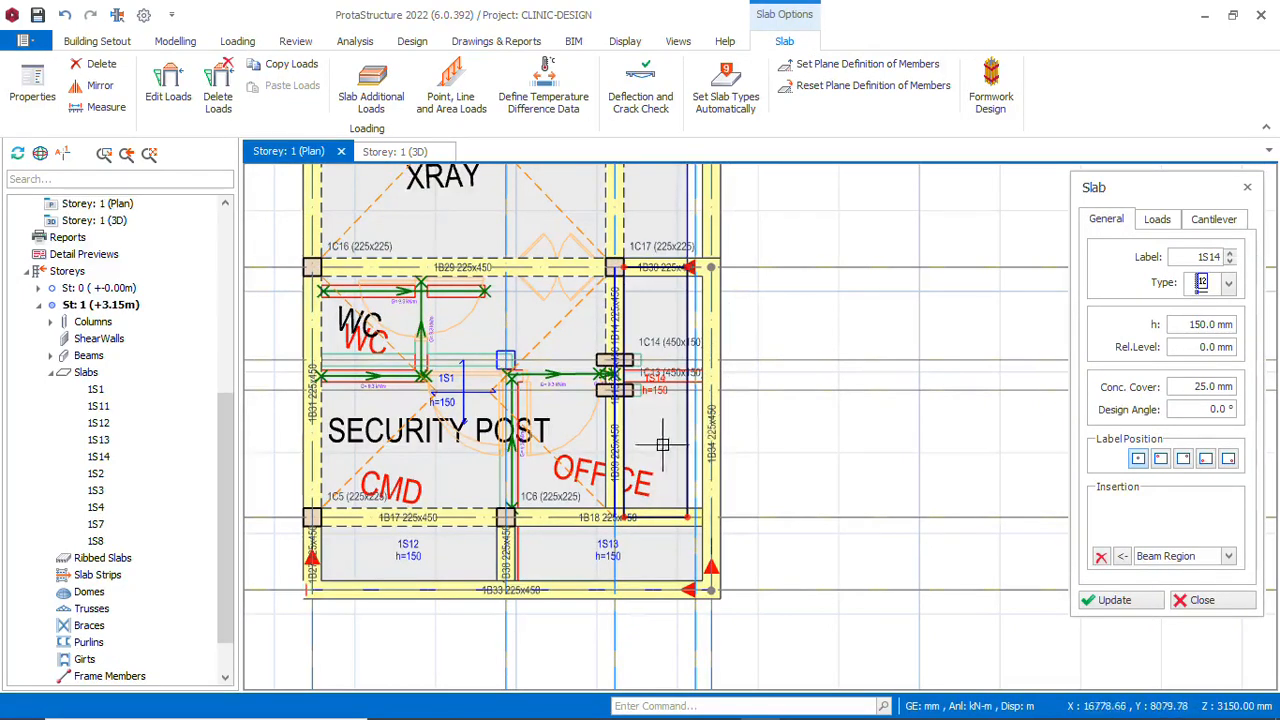
Display the cantilever settings and examine the outer edges of slabs 1S11 and 1S14 against the perimeter beams
scroll(704, 470, down, 1)
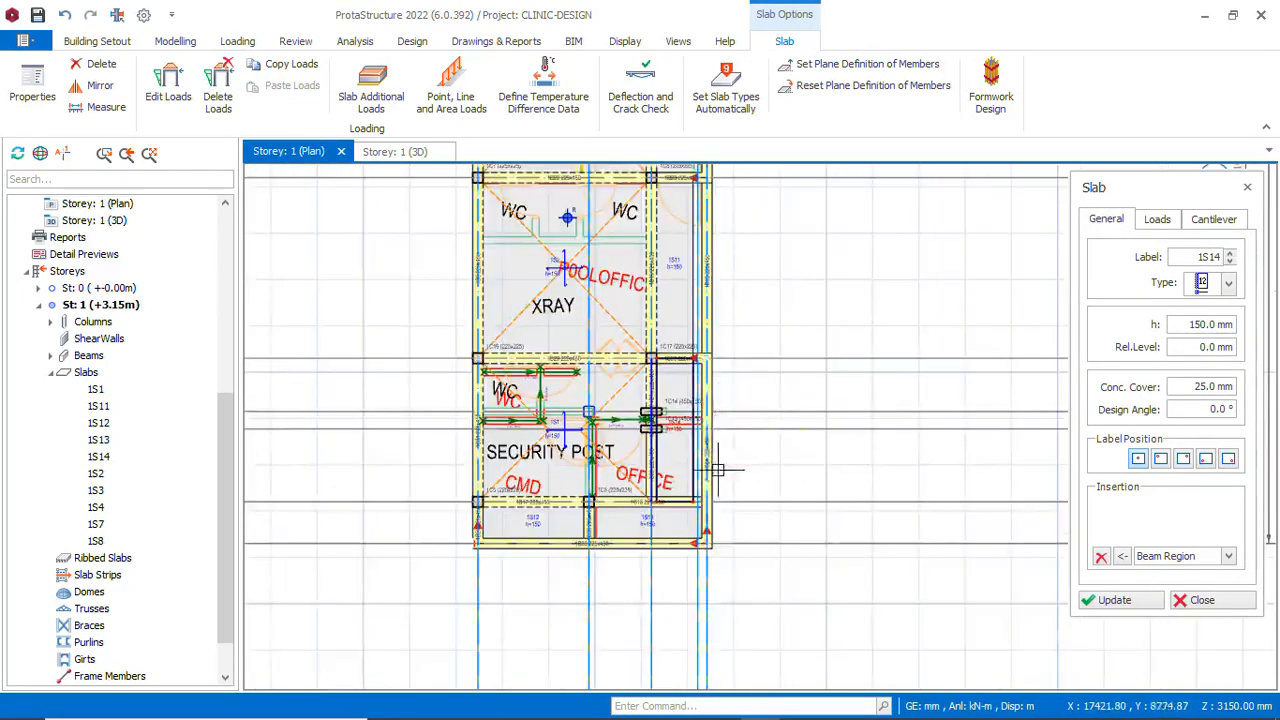
scroll(777, 390, up, 3)
scroll(779, 393, down, 1)
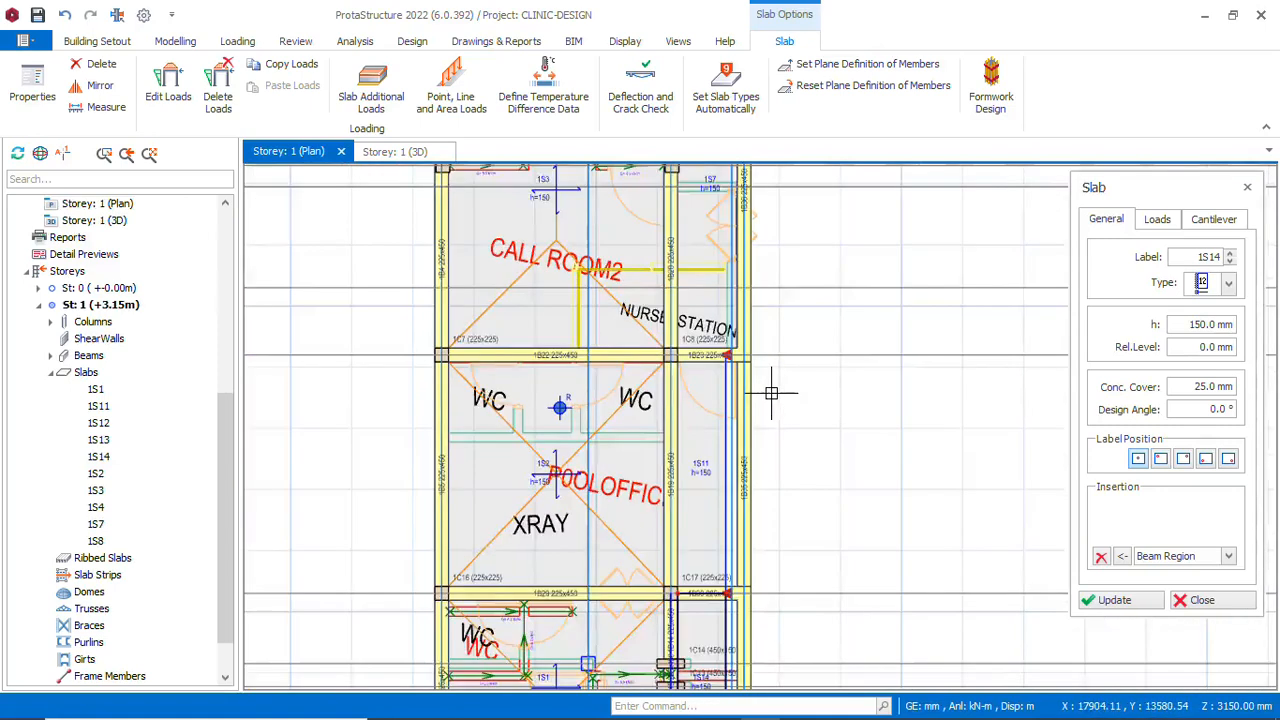
click(1231, 221)
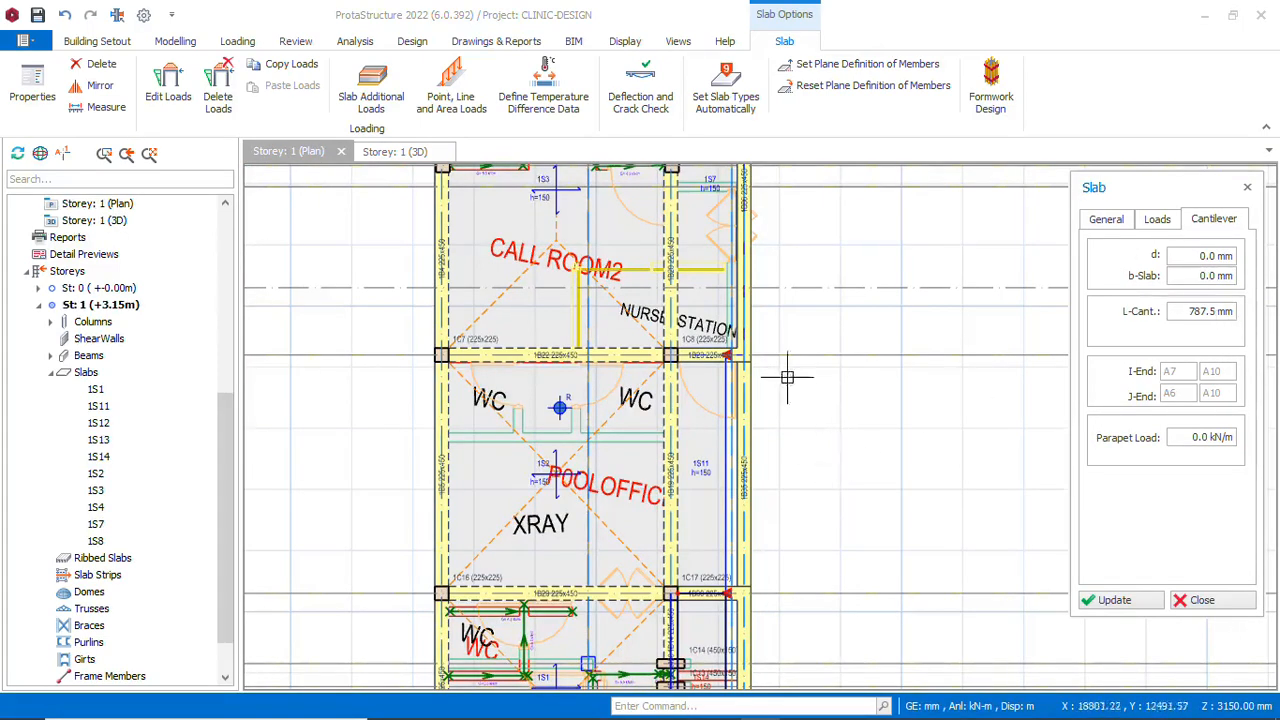
scroll(760, 400, down, 1)
scroll(700, 445, up, 1)
scroll(767, 437, up, 2)
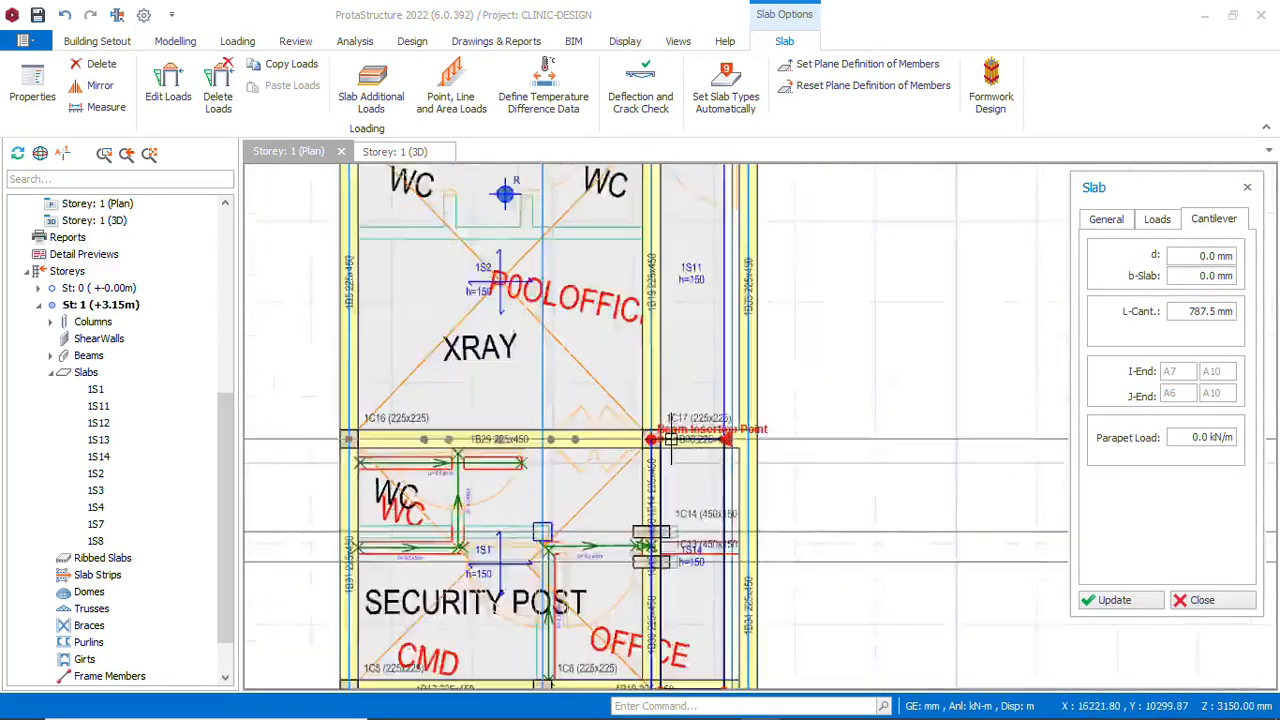
scroll(745, 420, down, 2)
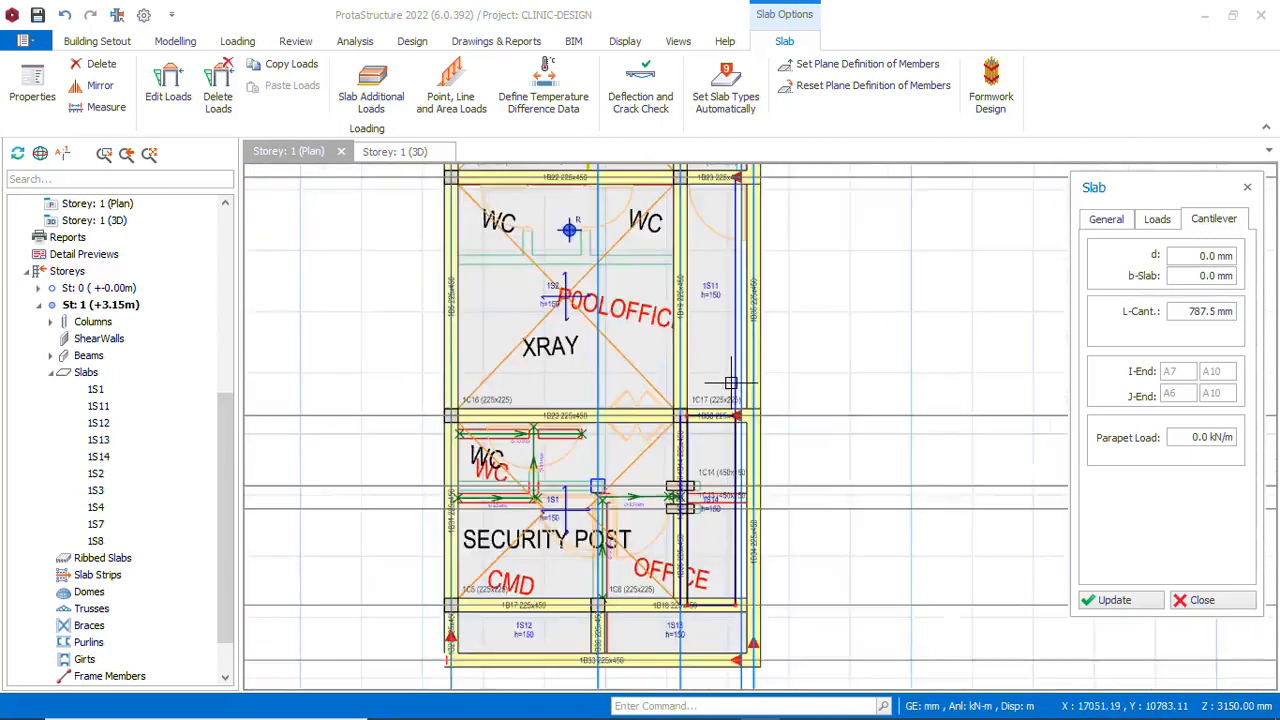
key(Escape)
Open the properties of cantilever slab 1S14 beside the Office
scroll(693, 333, down, 1)
scroll(700, 400, down, 1)
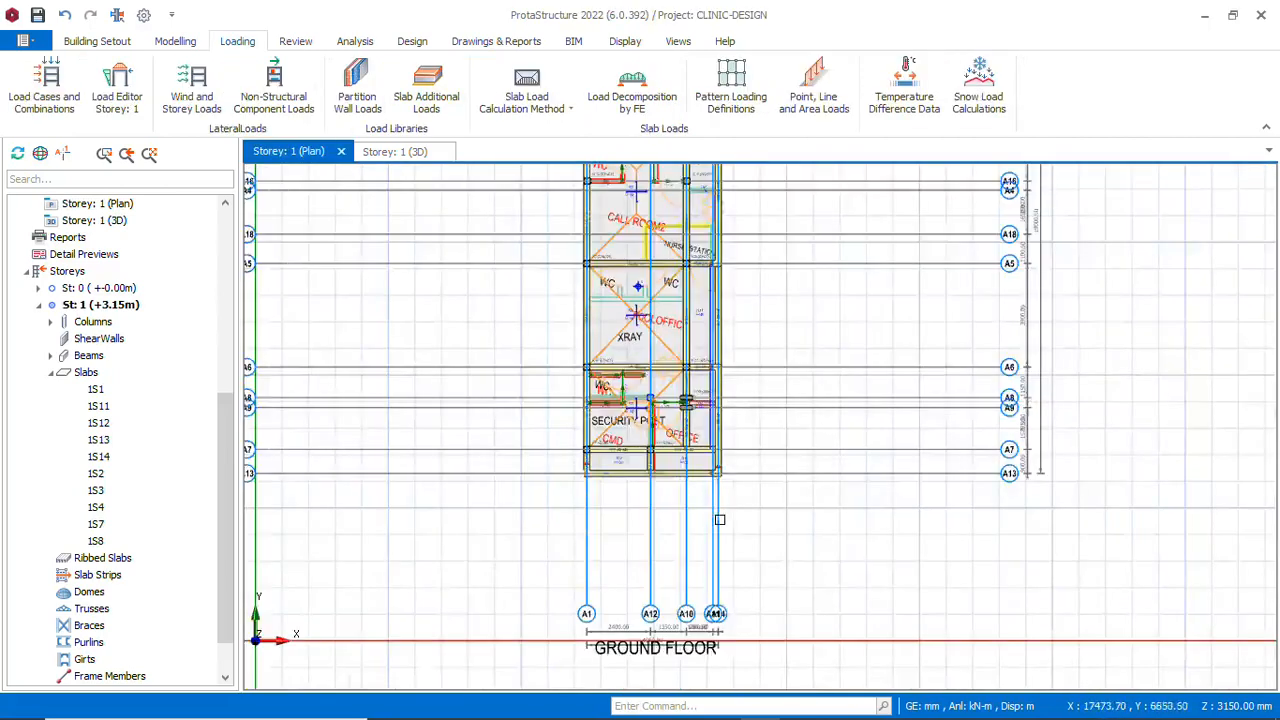
scroll(706, 430, up, 4)
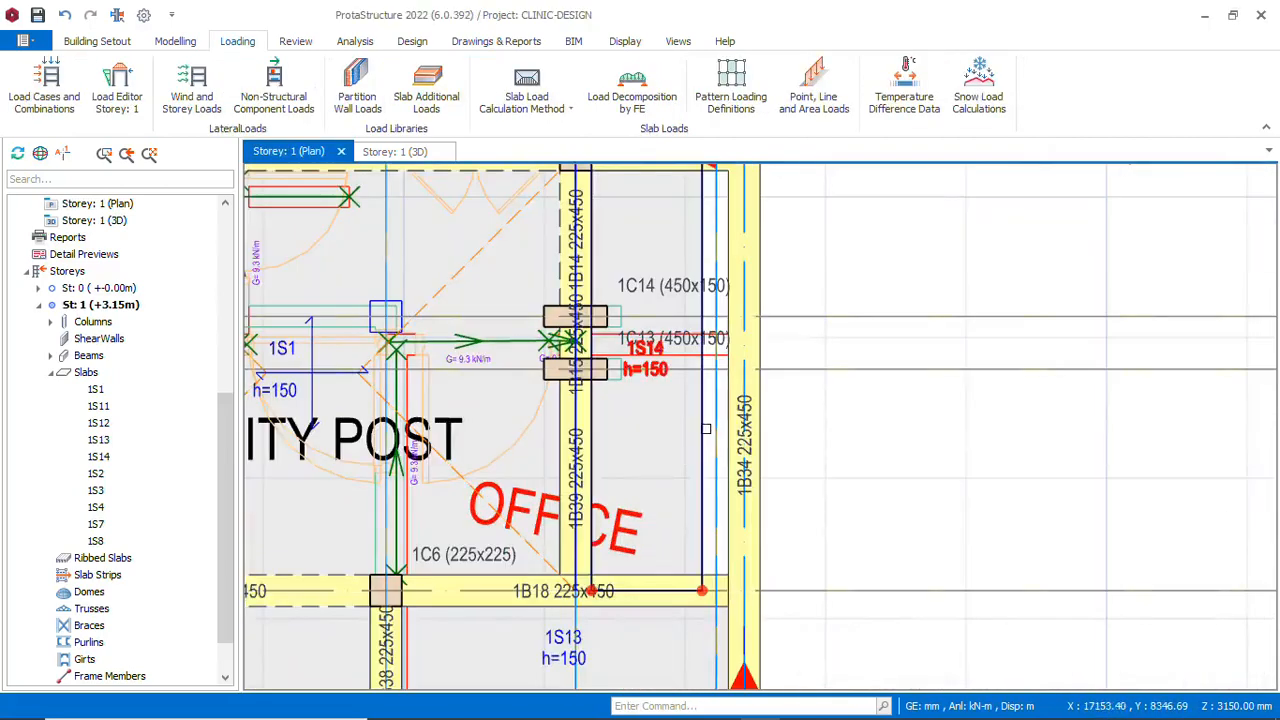
click(706, 430)
right_click(706, 440)
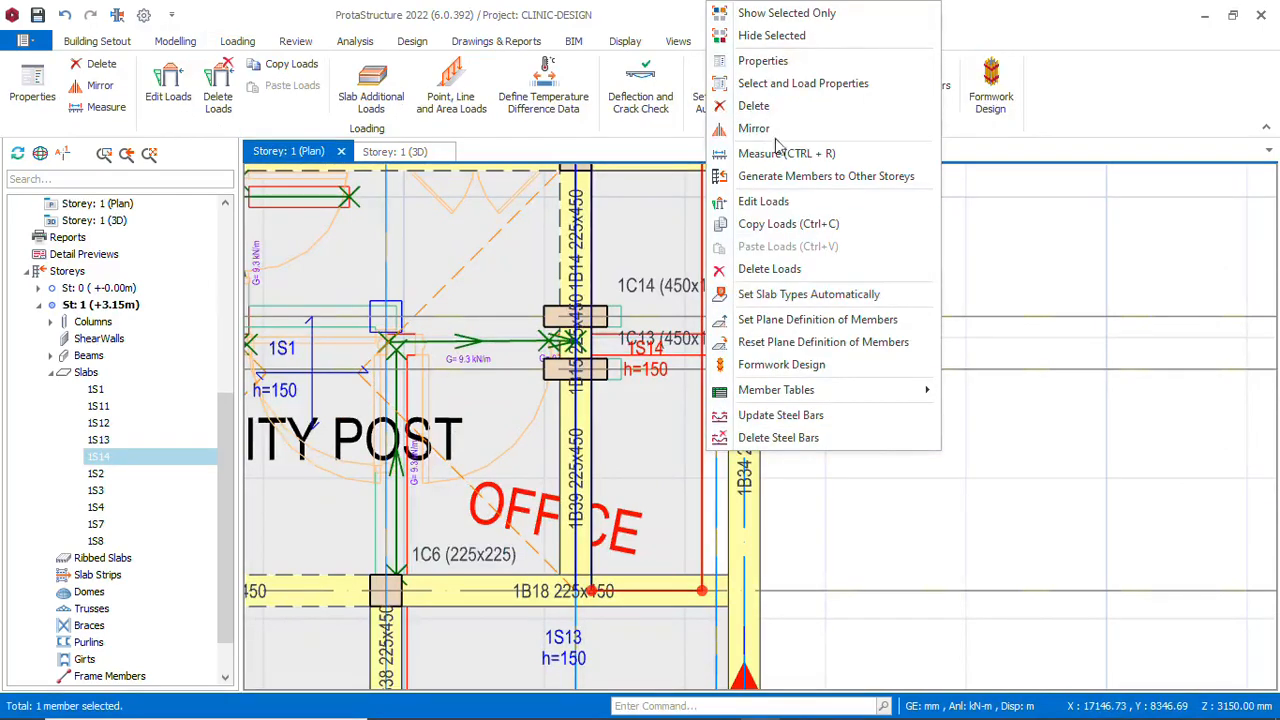
click(780, 62)
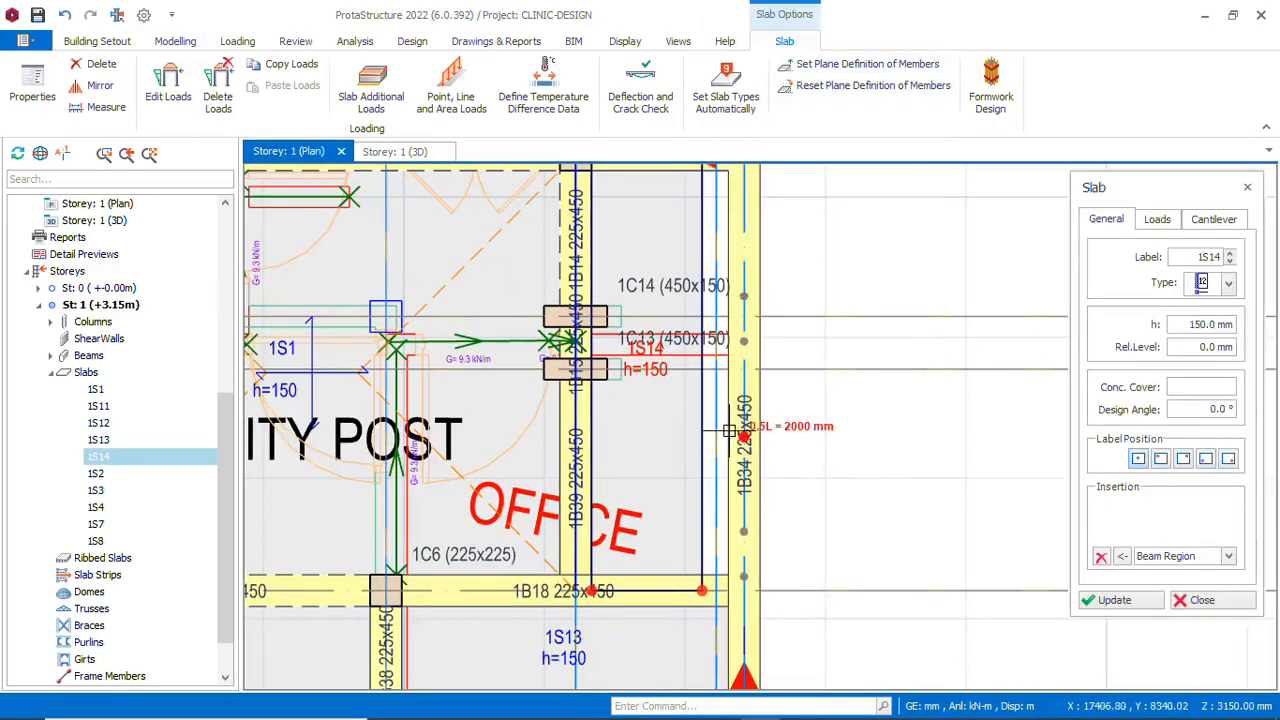
Switch to Calculator and subtract 112.5 from 1200 to obtain the cantilever length of slab 1S14
scroll(690, 478, down, 2)
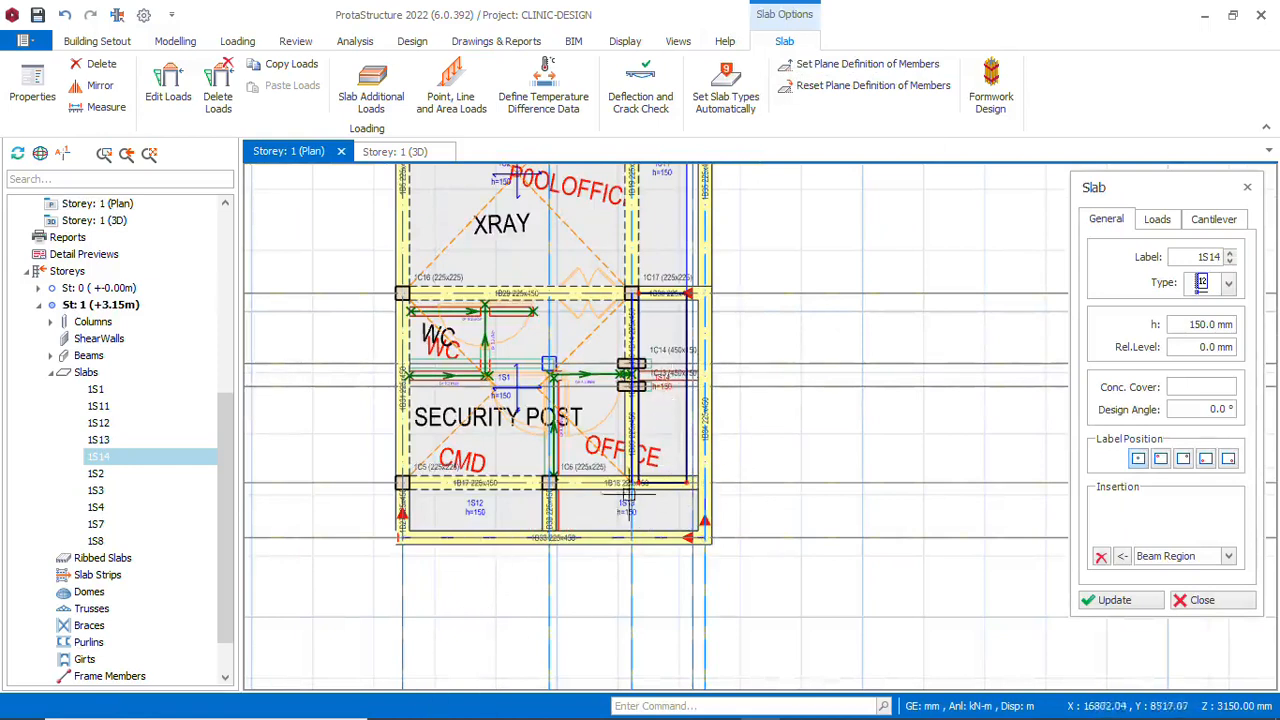
mouse_move(470, 712)
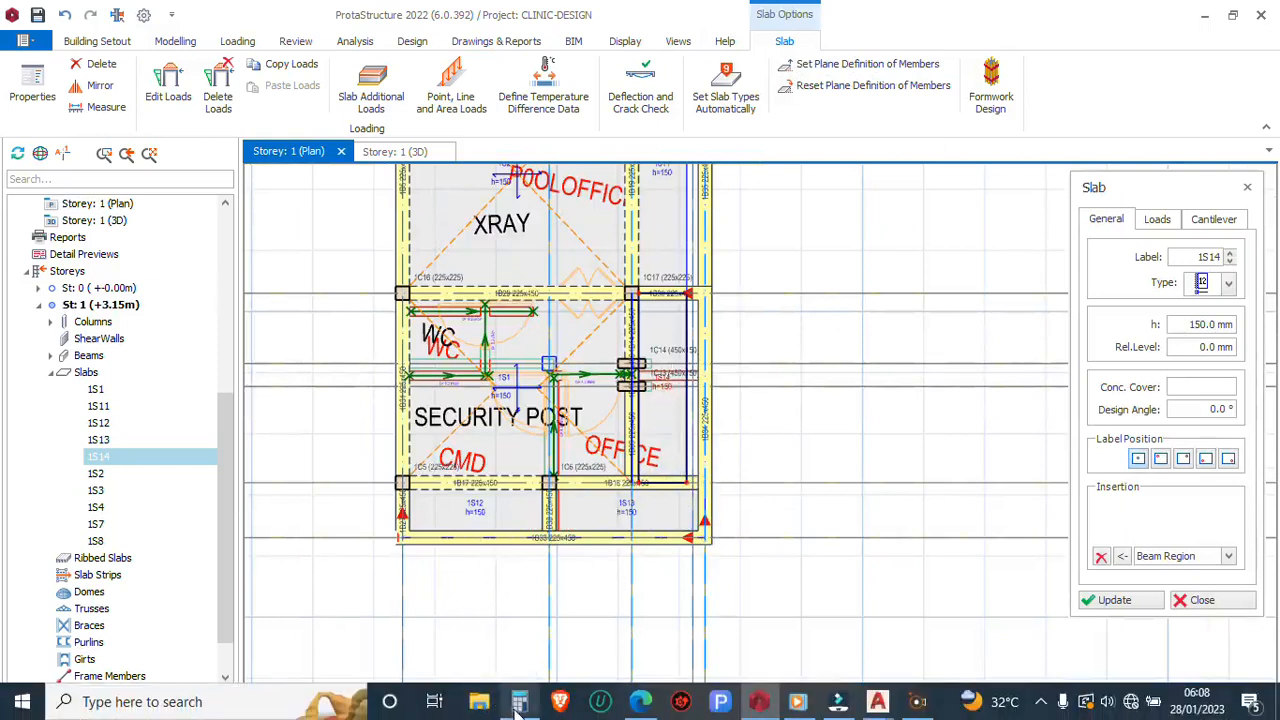
click(519, 702)
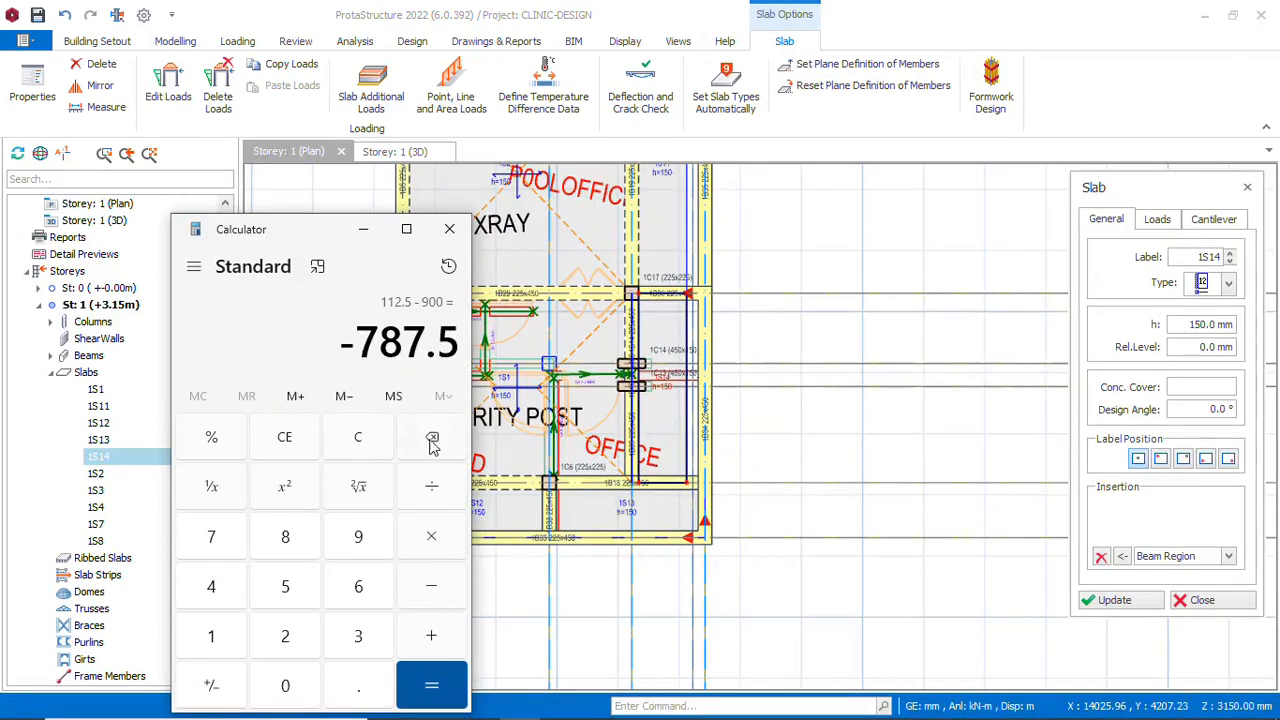
click(216, 648)
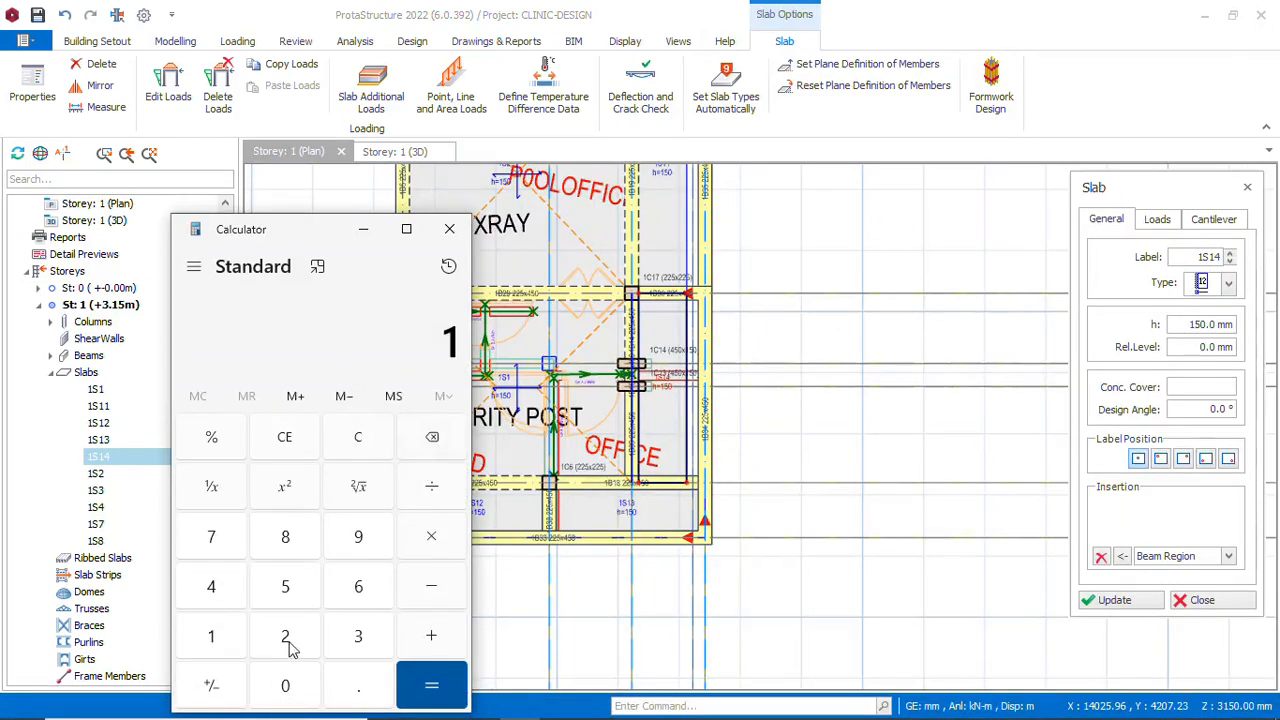
click(287, 644)
click(292, 688)
click(292, 688)
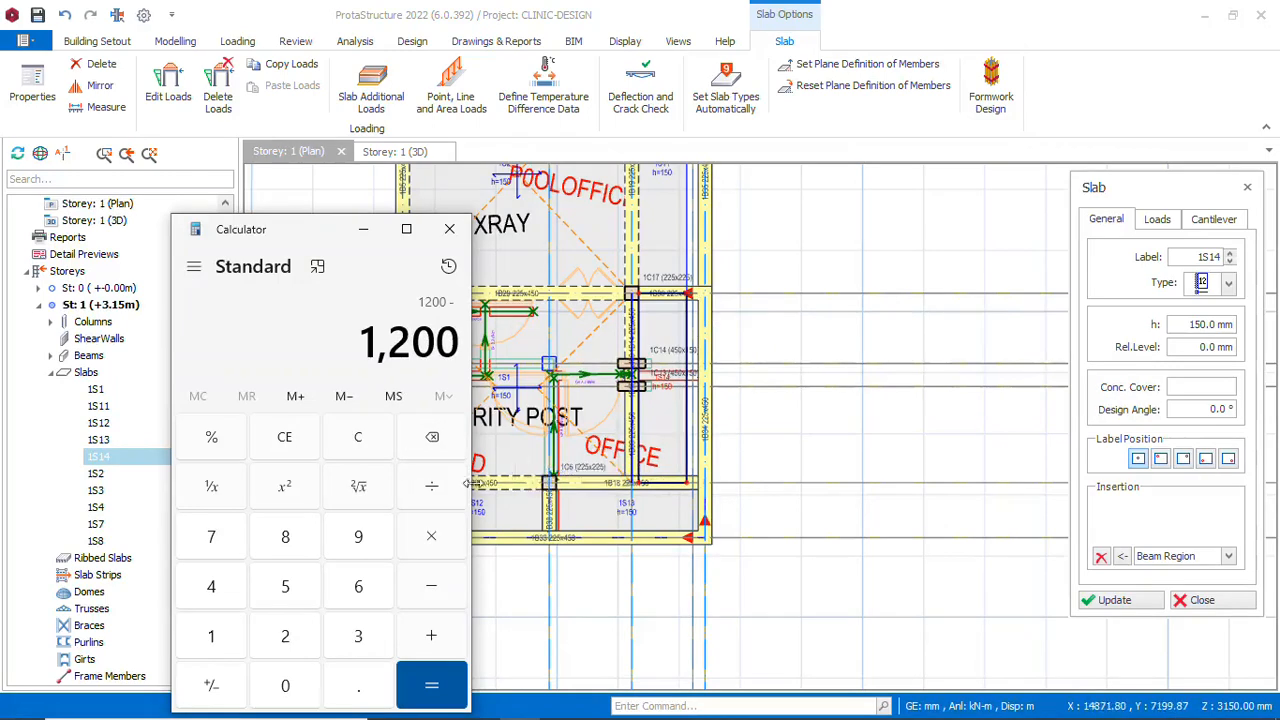
click(226, 636)
click(224, 636)
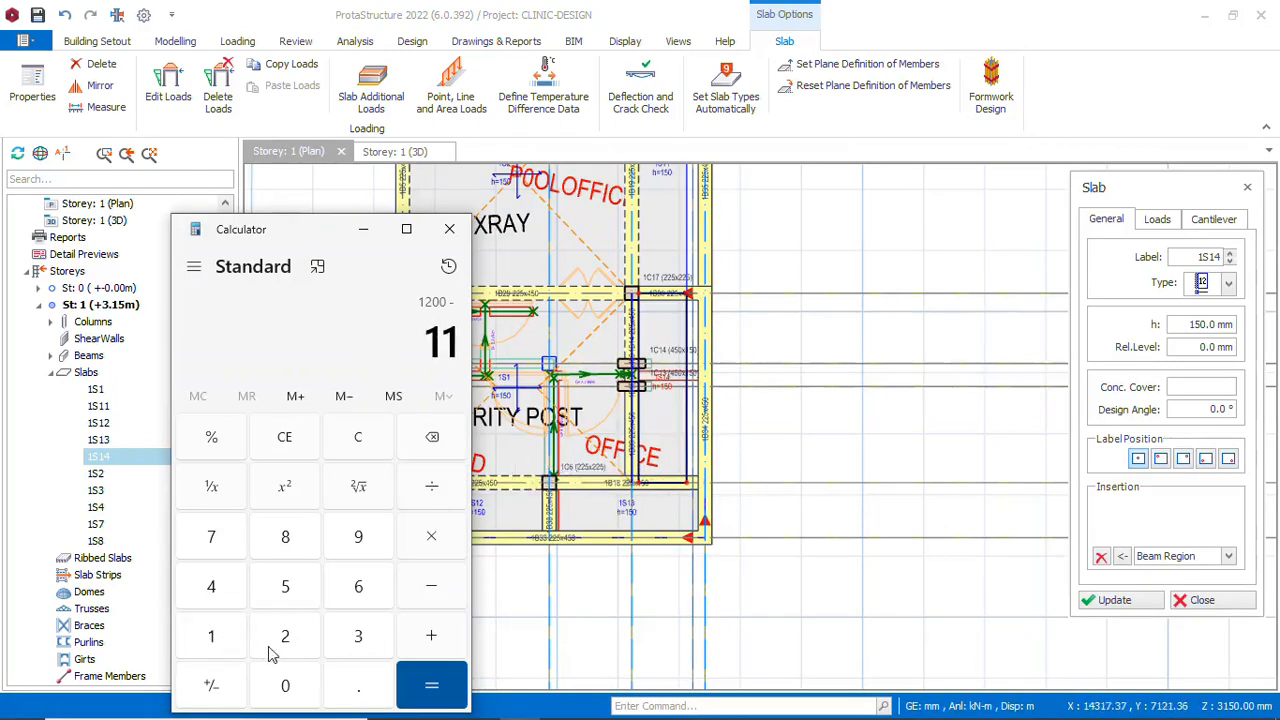
click(288, 645)
click(363, 698)
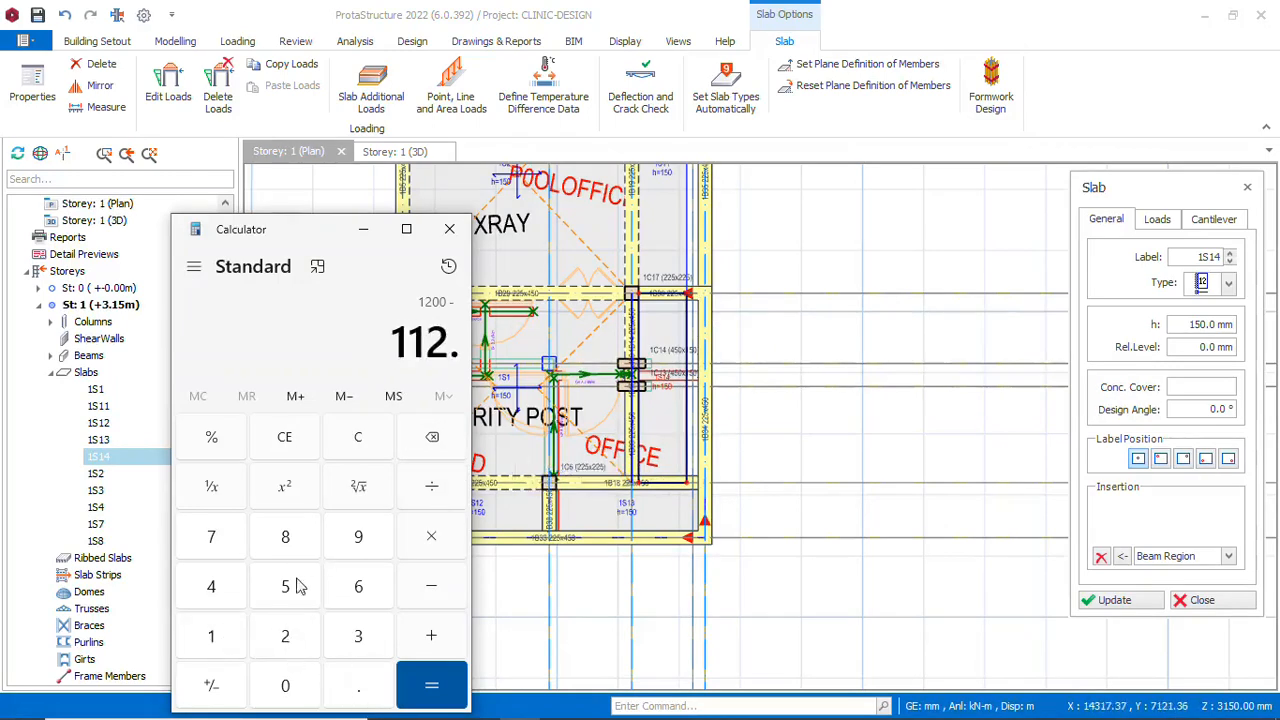
click(287, 588)
click(430, 687)
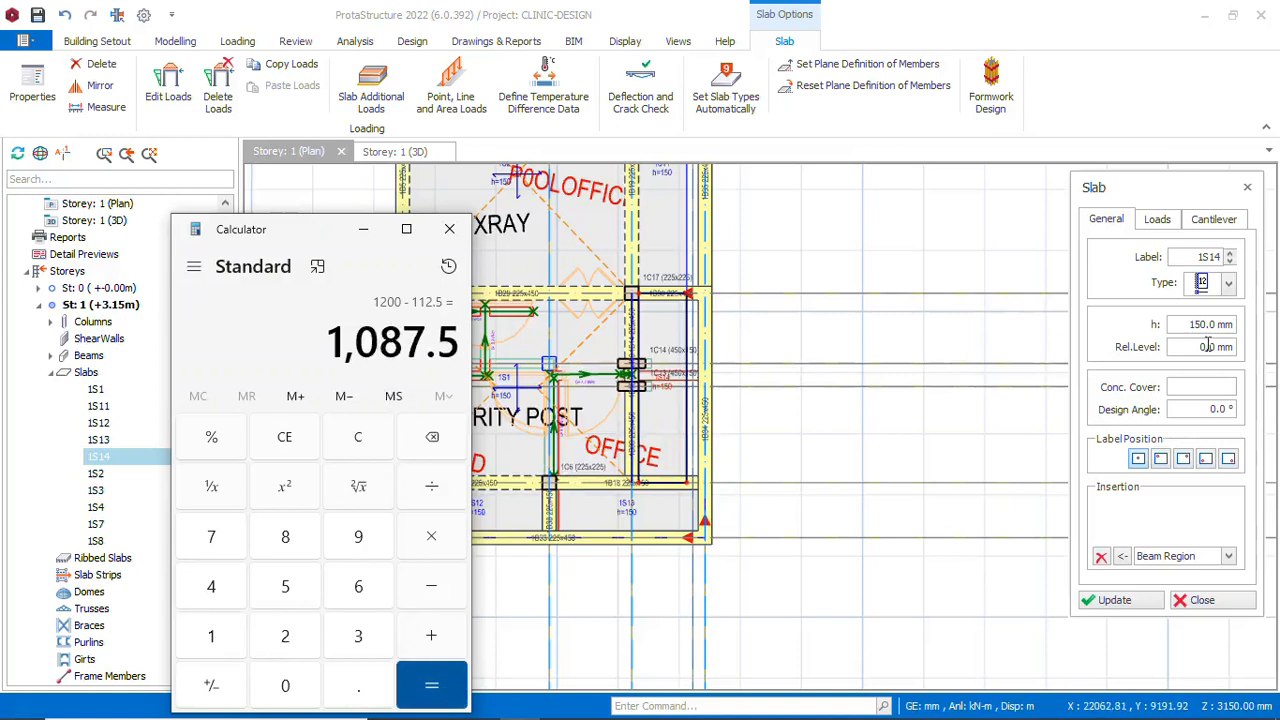
Set the cantilever length of slab 1S14 to 1087.5 mm, apply it, and close Calculator
click(1213, 224)
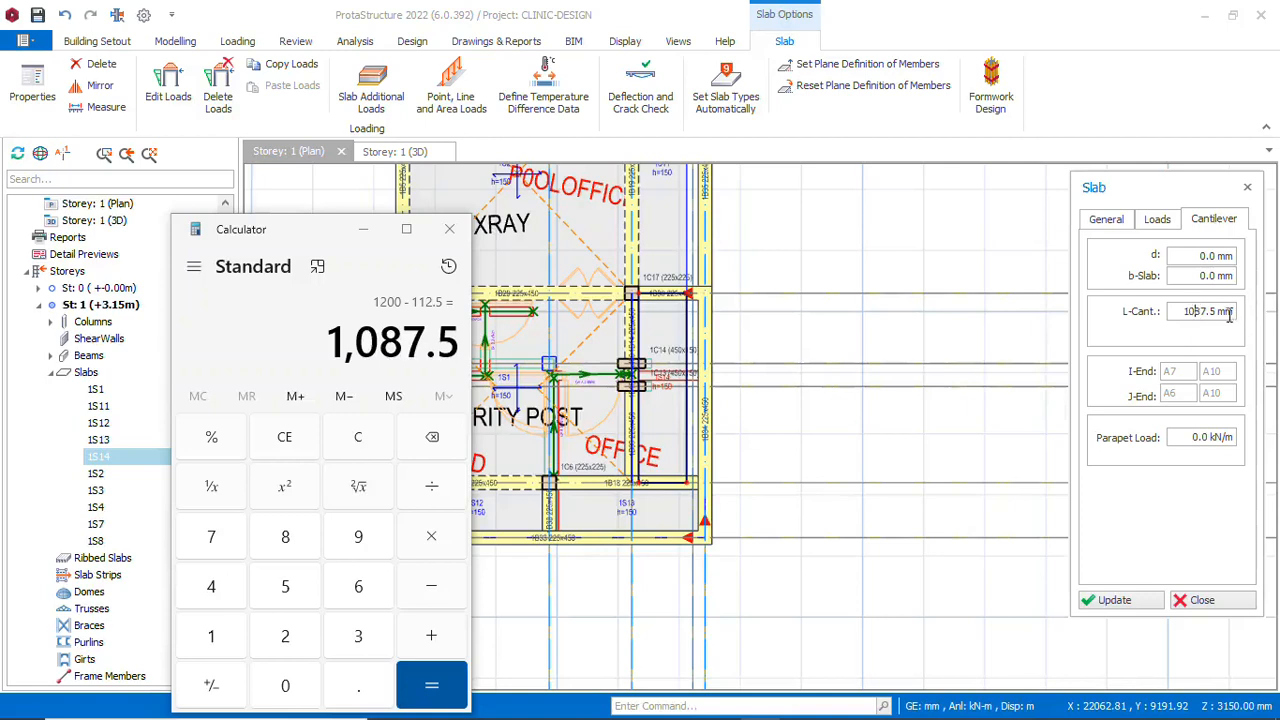
click(1114, 607)
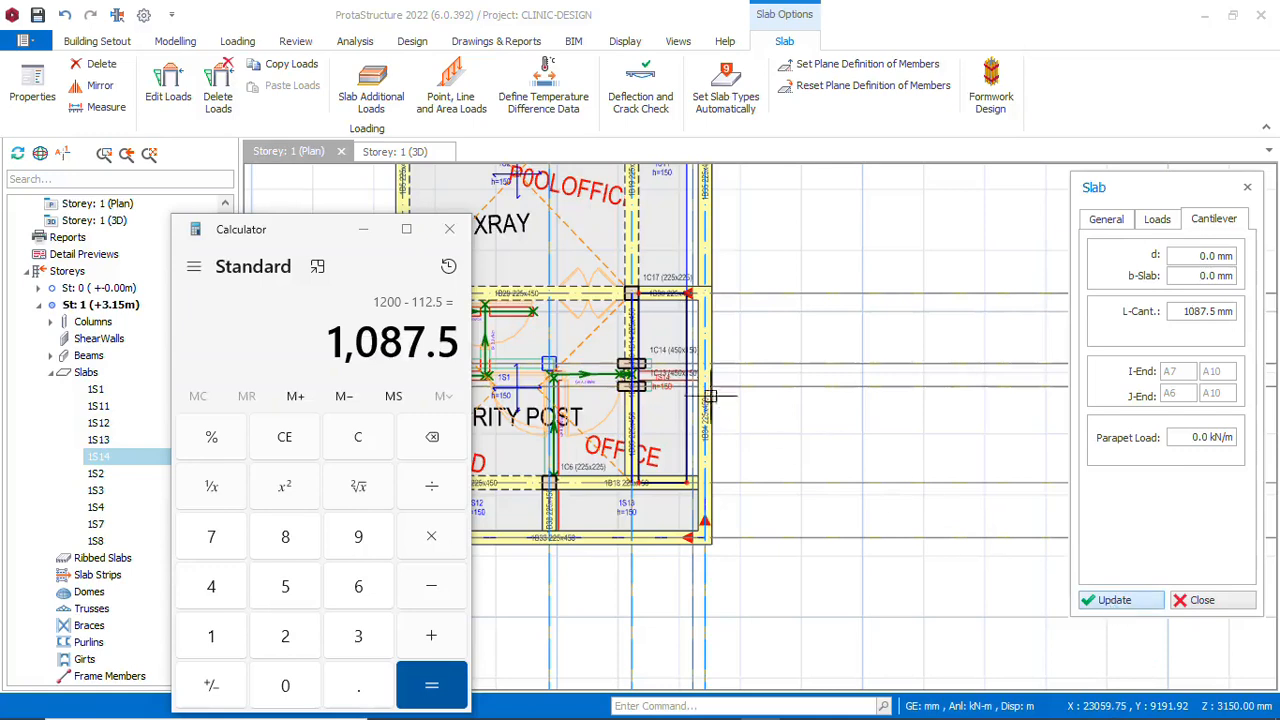
scroll(677, 457, down, 2)
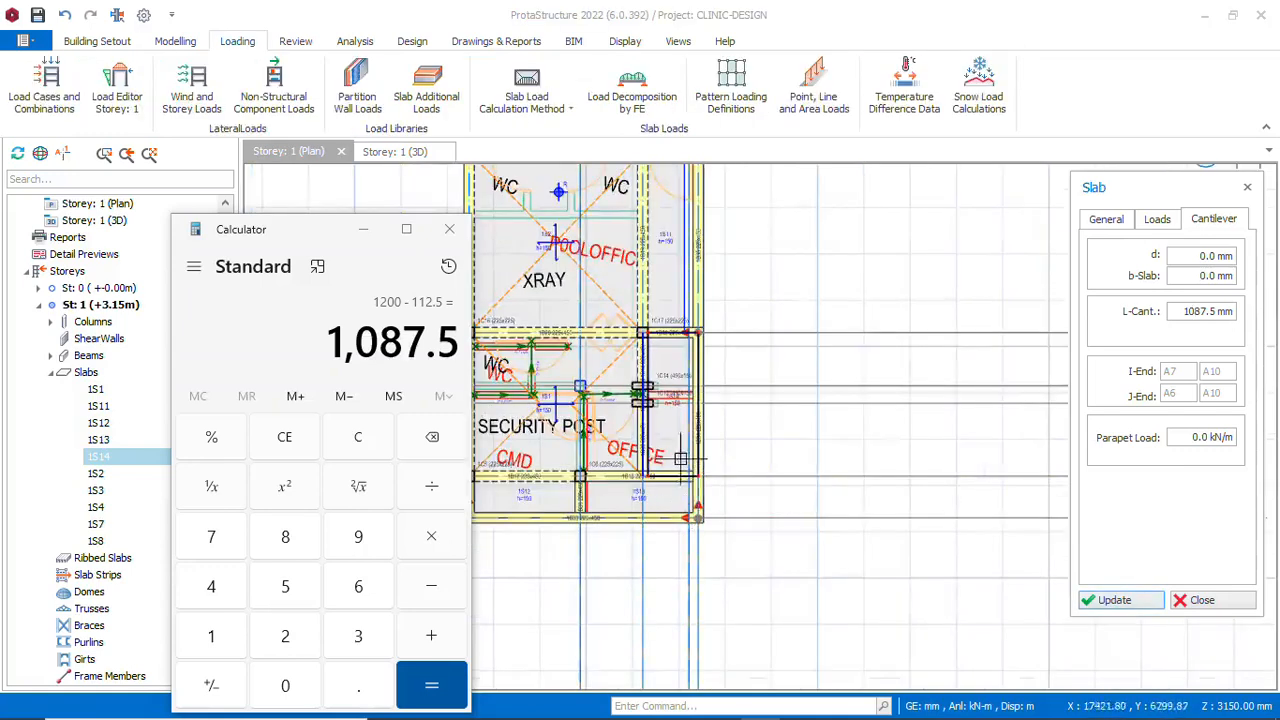
scroll(830, 315, up, 3)
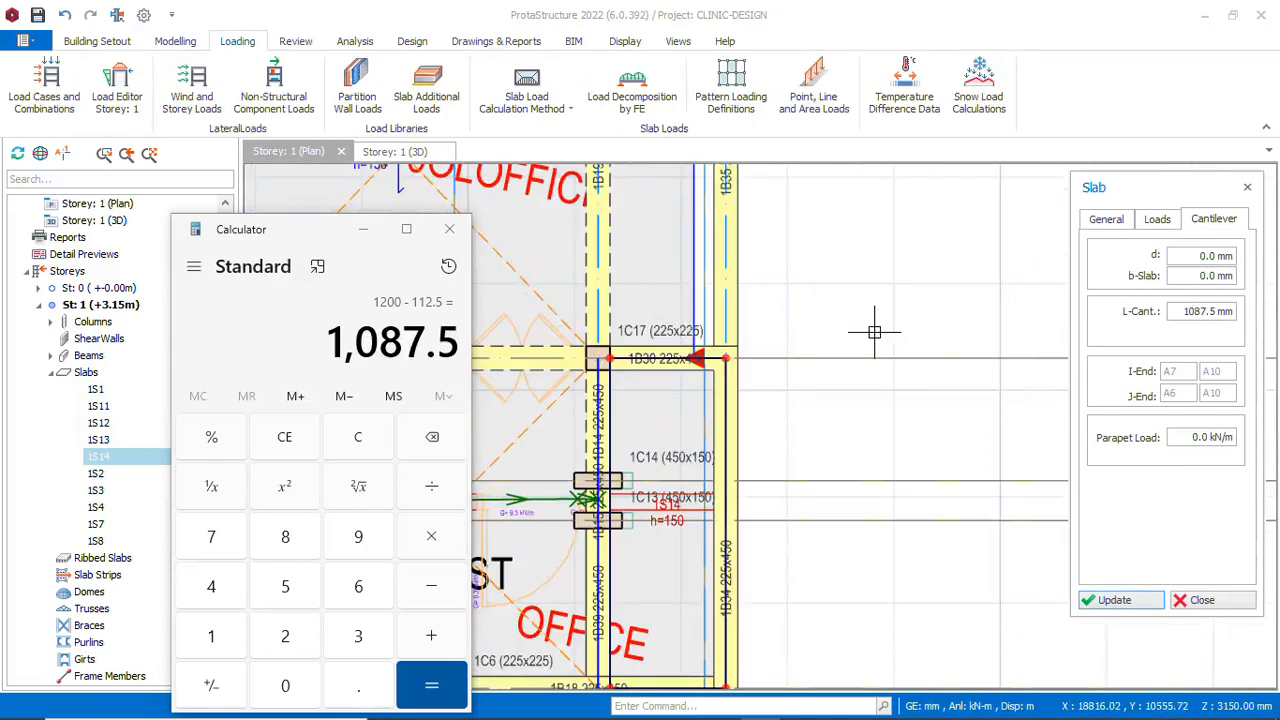
key(Escape)
scroll(669, 445, down, 3)
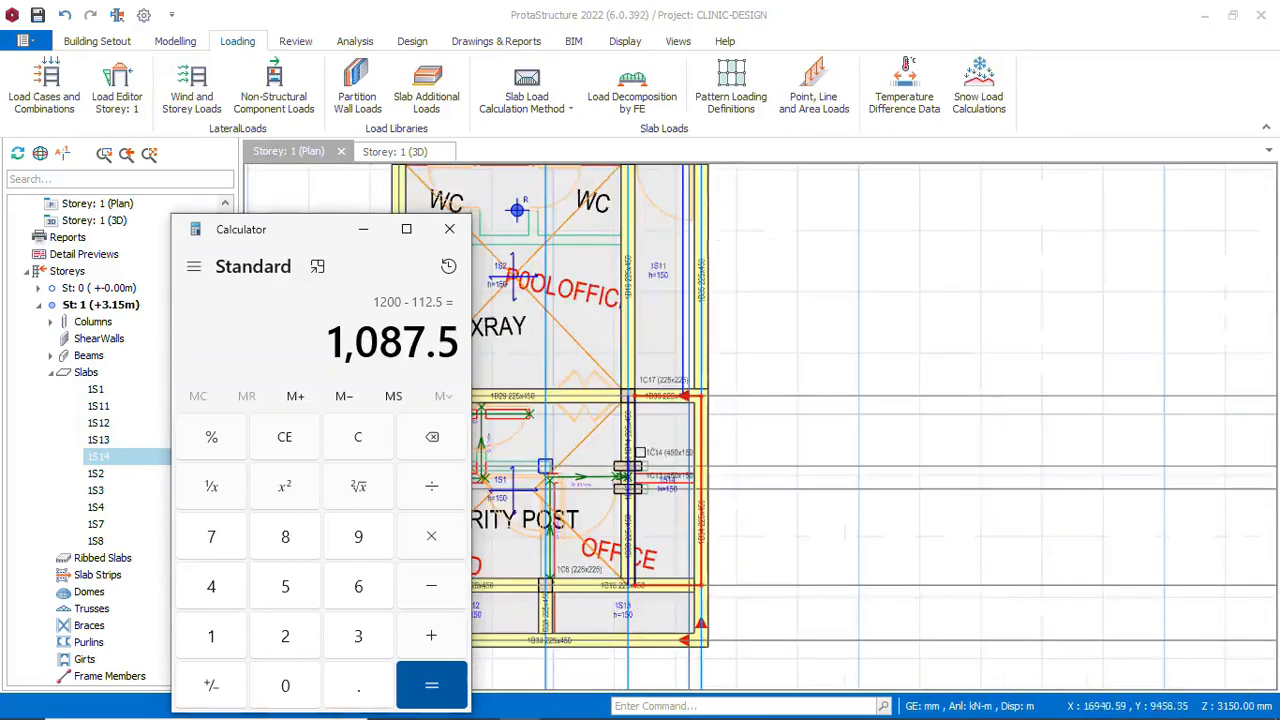
click(451, 229)
Delete cantilever slab 1S11 beside the X-ray room
scroll(447, 396, down, 1)
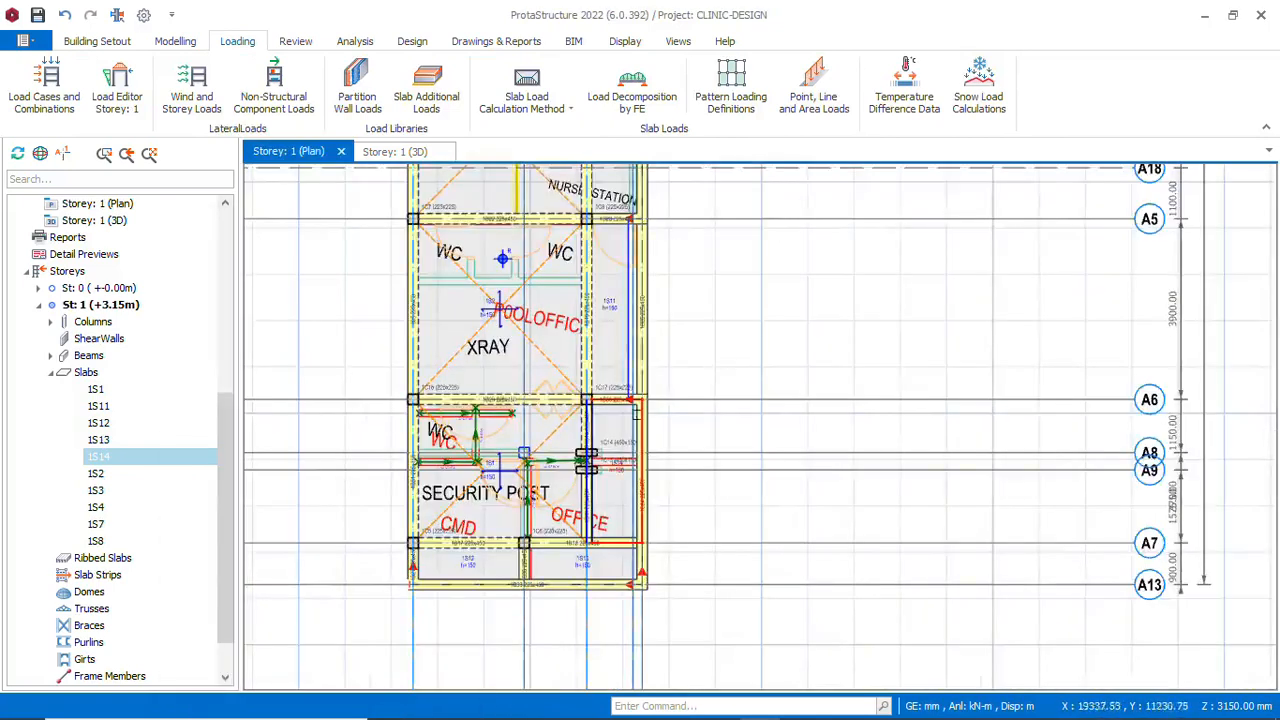
scroll(602, 314, up, 1)
click(611, 306)
right_click(611, 306)
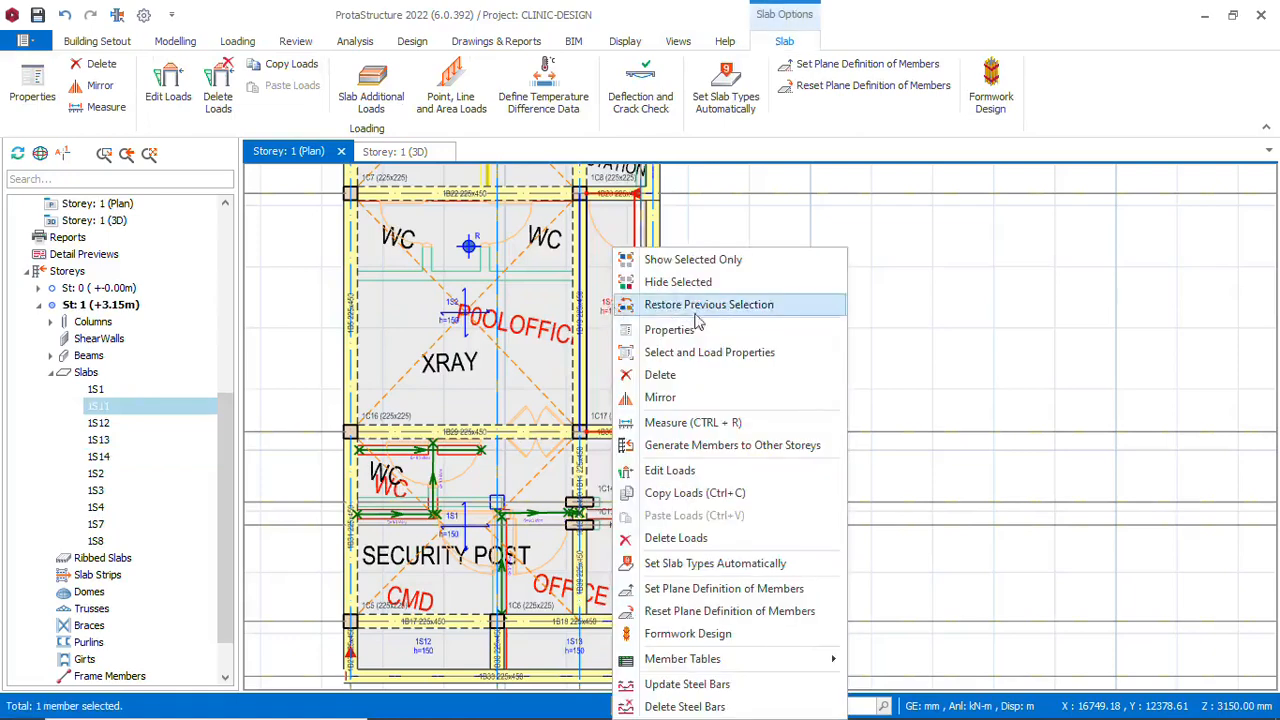
click(630, 469)
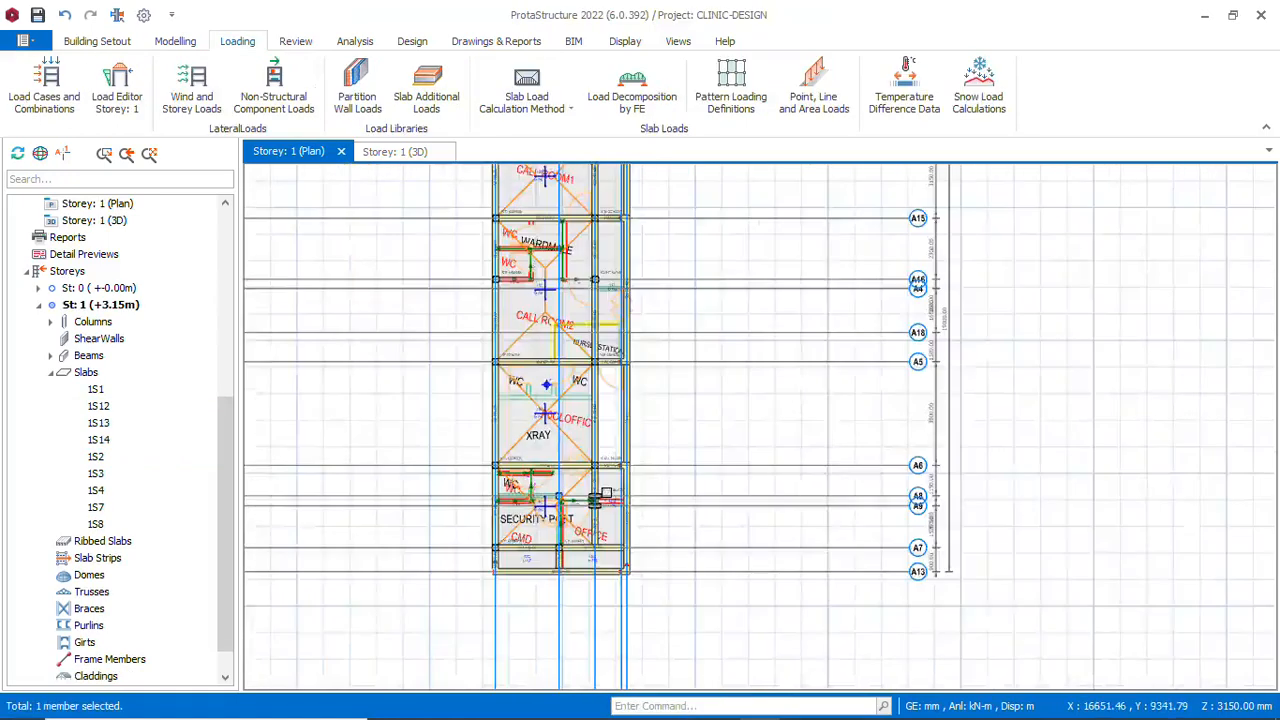
Load the properties of slab 1S14 and place a cantilever slab beside the X-ray room, along axis A10 between axes A6 and A5
scroll(687, 335, up, 4)
scroll(687, 335, down, 4)
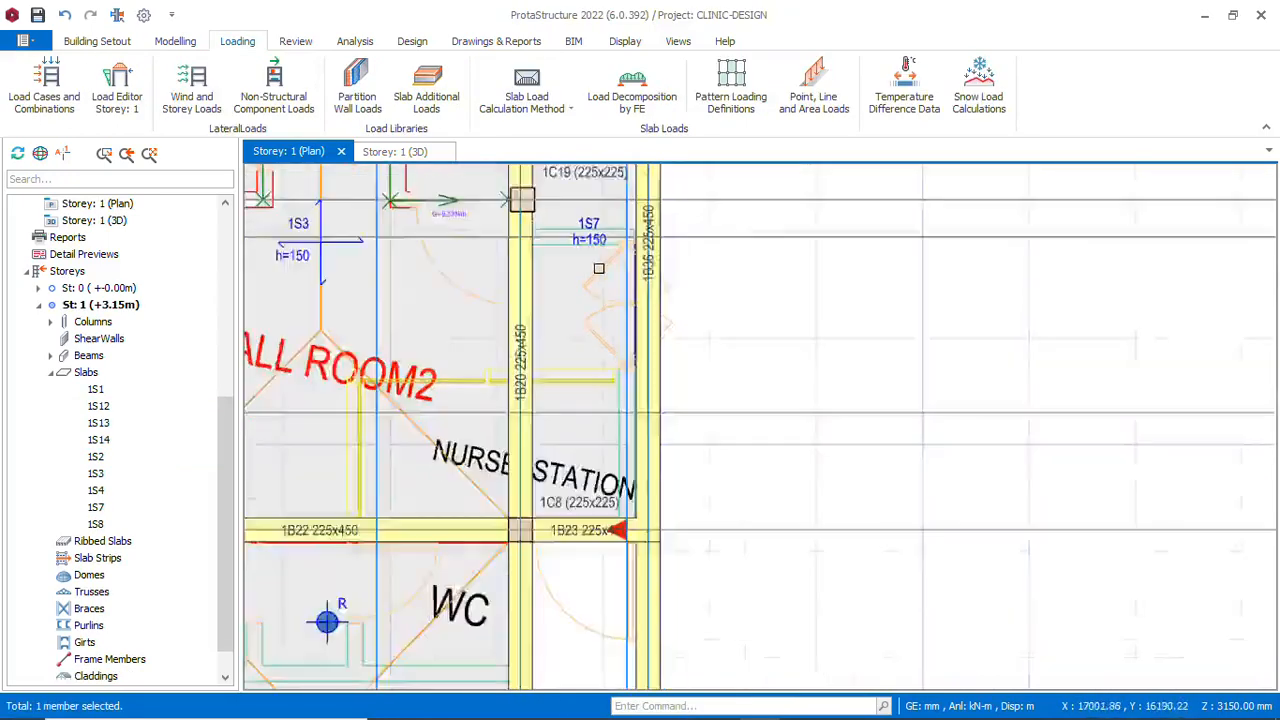
scroll(607, 479, up, 3)
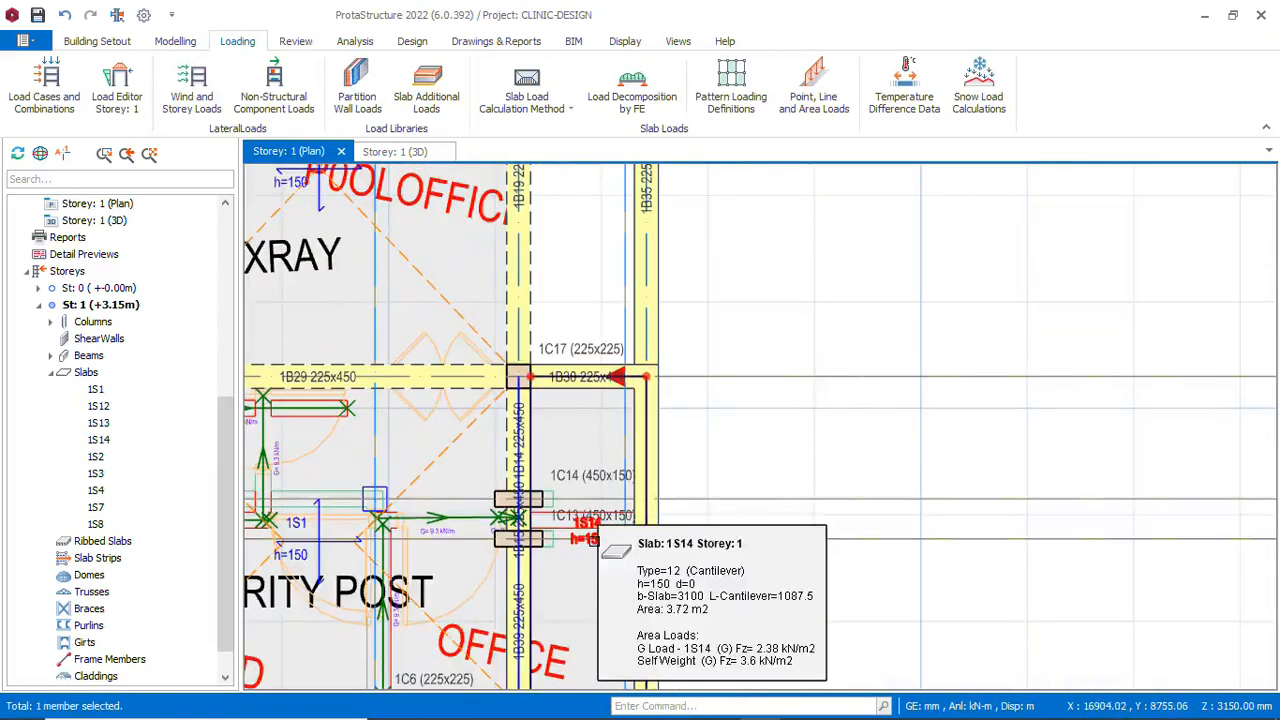
right_click(603, 528)
click(651, 150)
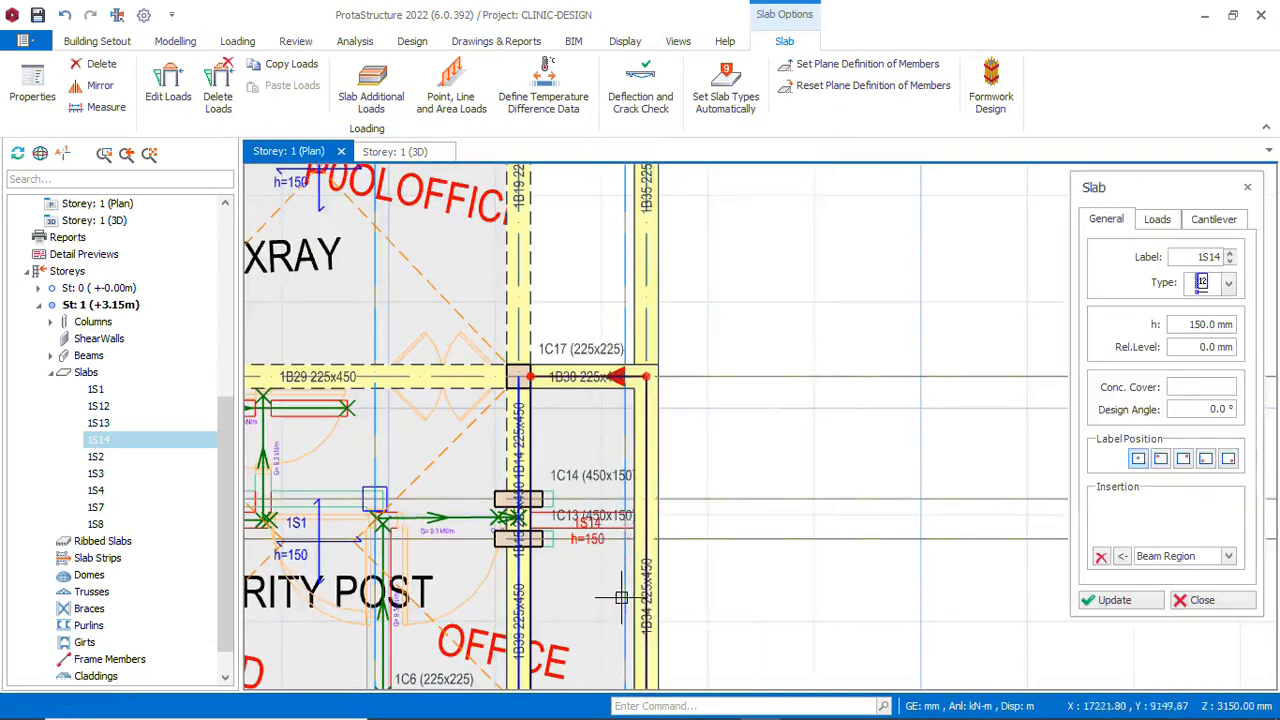
scroll(570, 508, down, 3)
scroll(570, 508, up, 2)
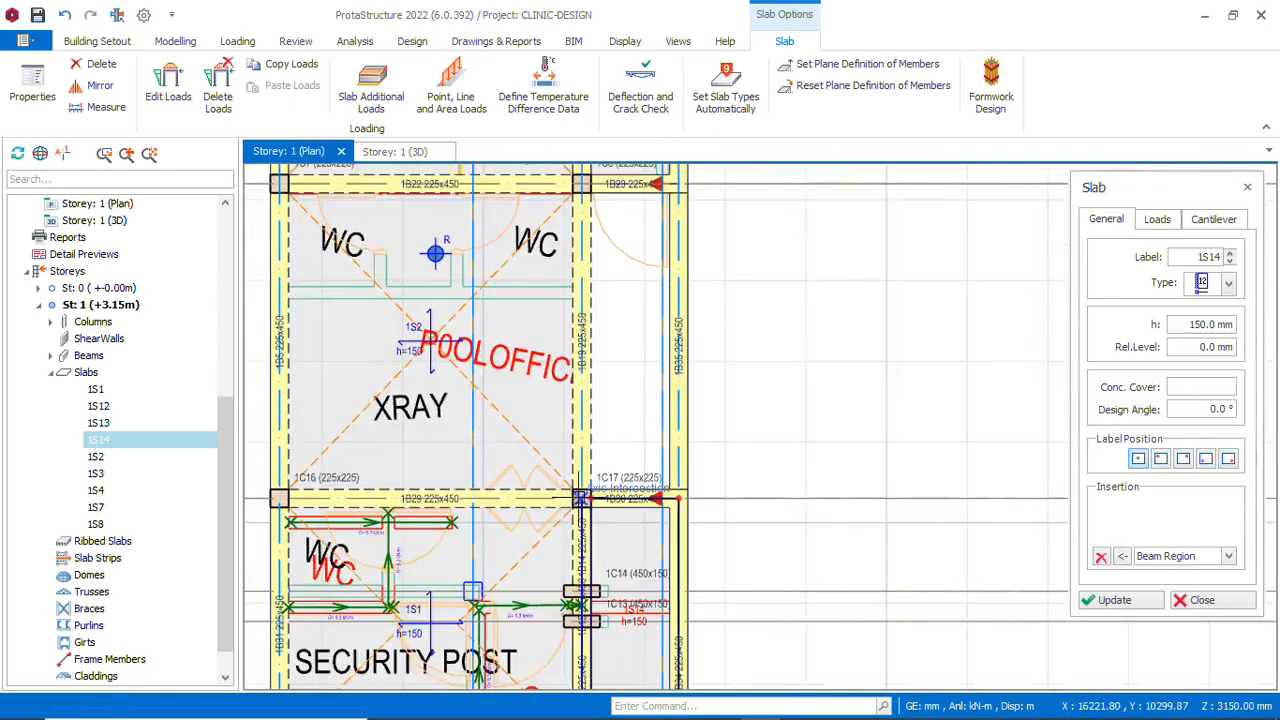
click(582, 498)
click(582, 184)
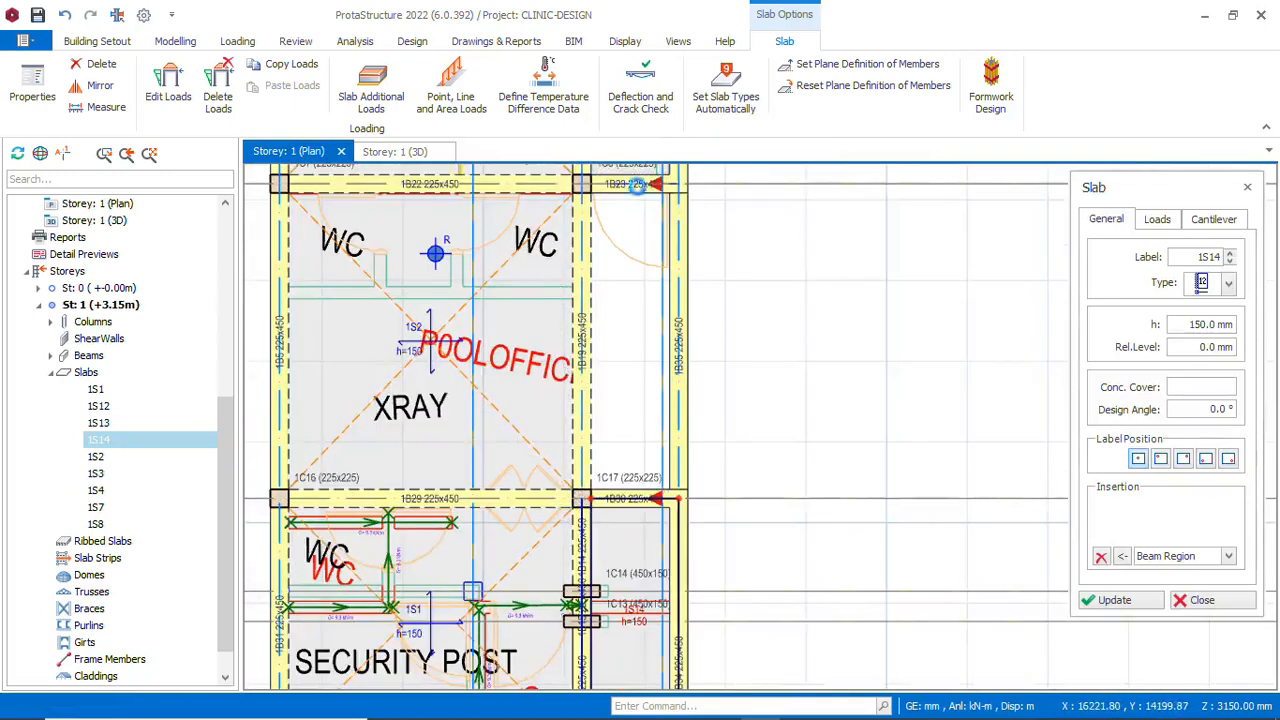
click(648, 190)
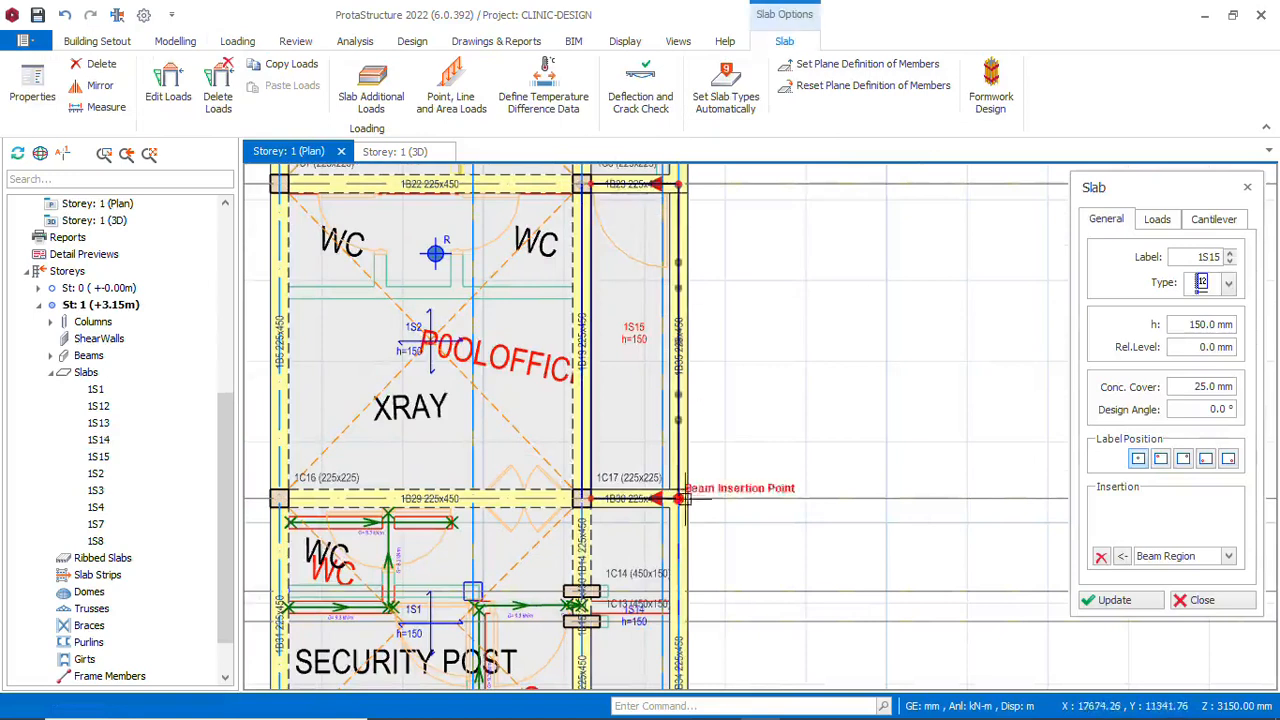
scroll(645, 505, down, 2)
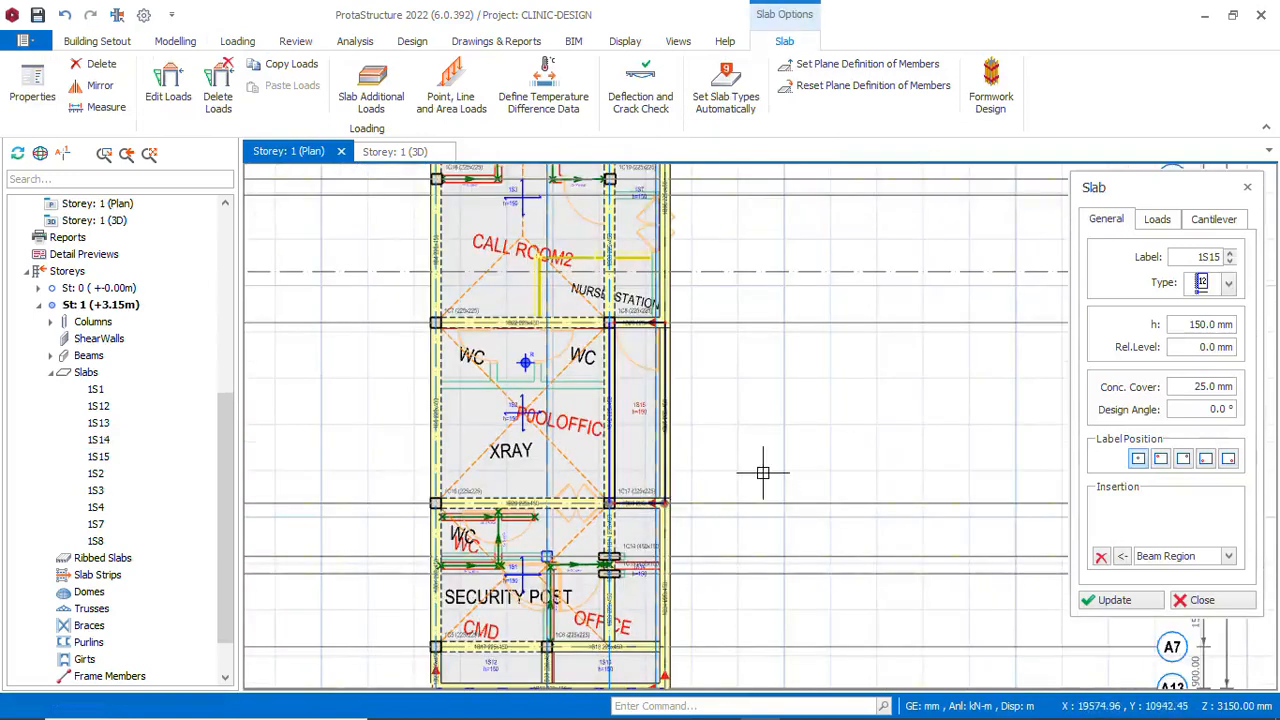
key(Escape)
scroll(740, 472, down, 3)
scroll(645, 302, up, 4)
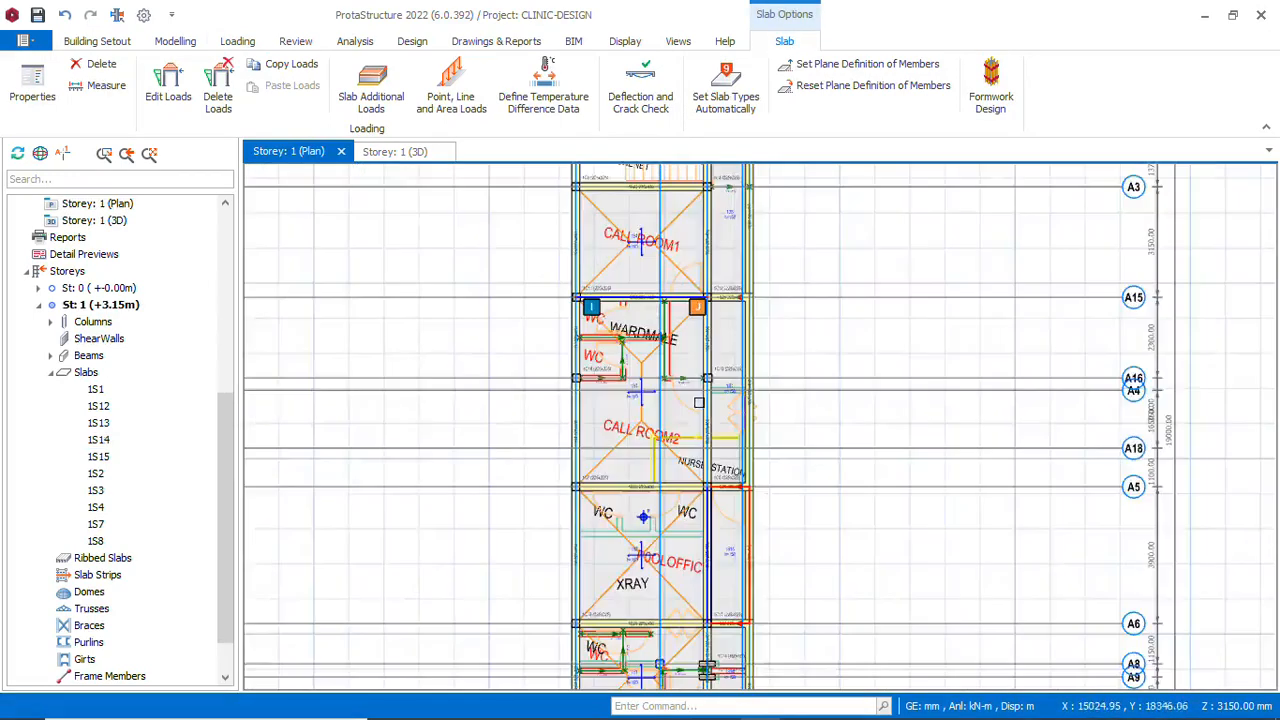
click(745, 357)
right_click(748, 357)
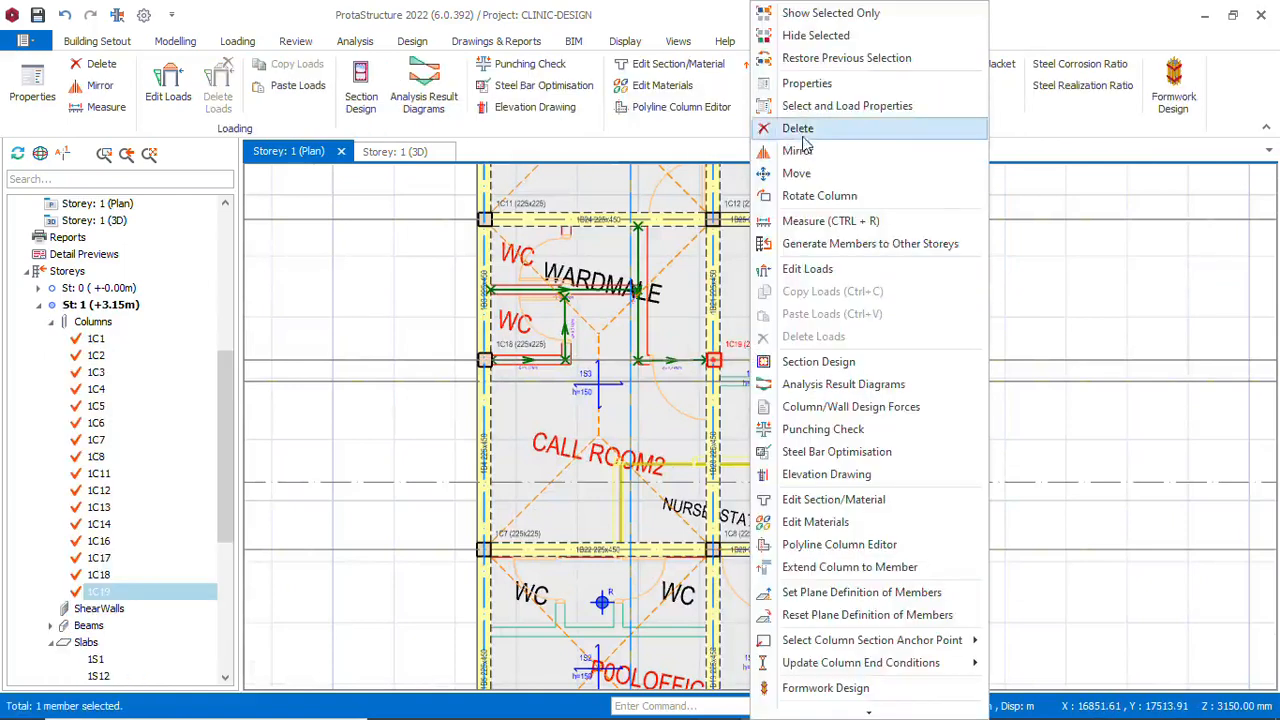
click(806, 84)
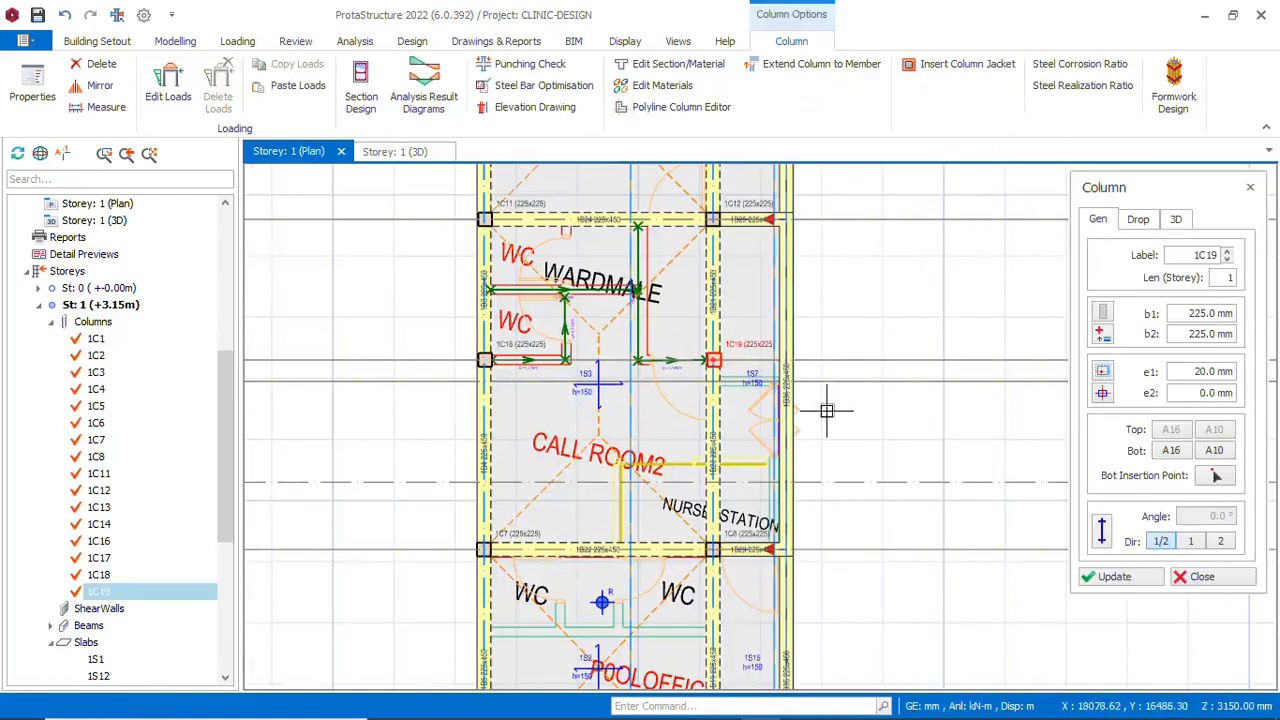
key(Escape)
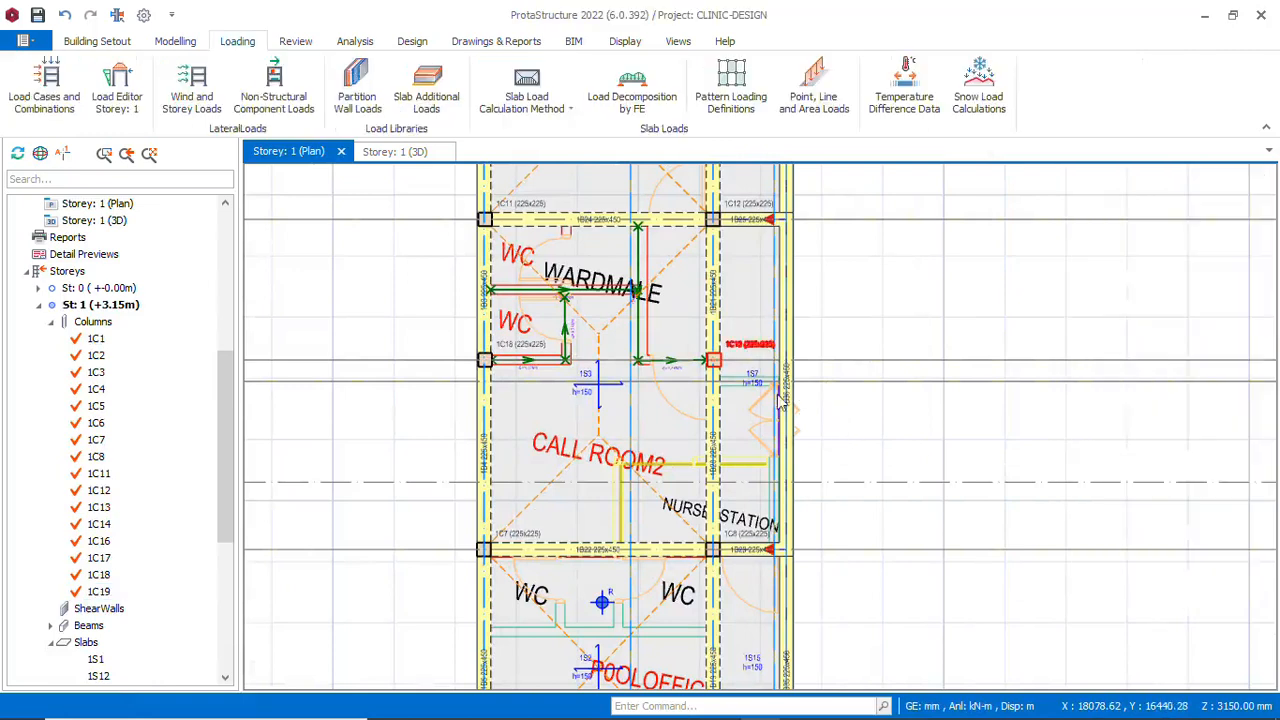
Check the cantilever settings of slab 1S7 beside Call Room 2, leaving them unchanged
scroll(753, 357, up, 2)
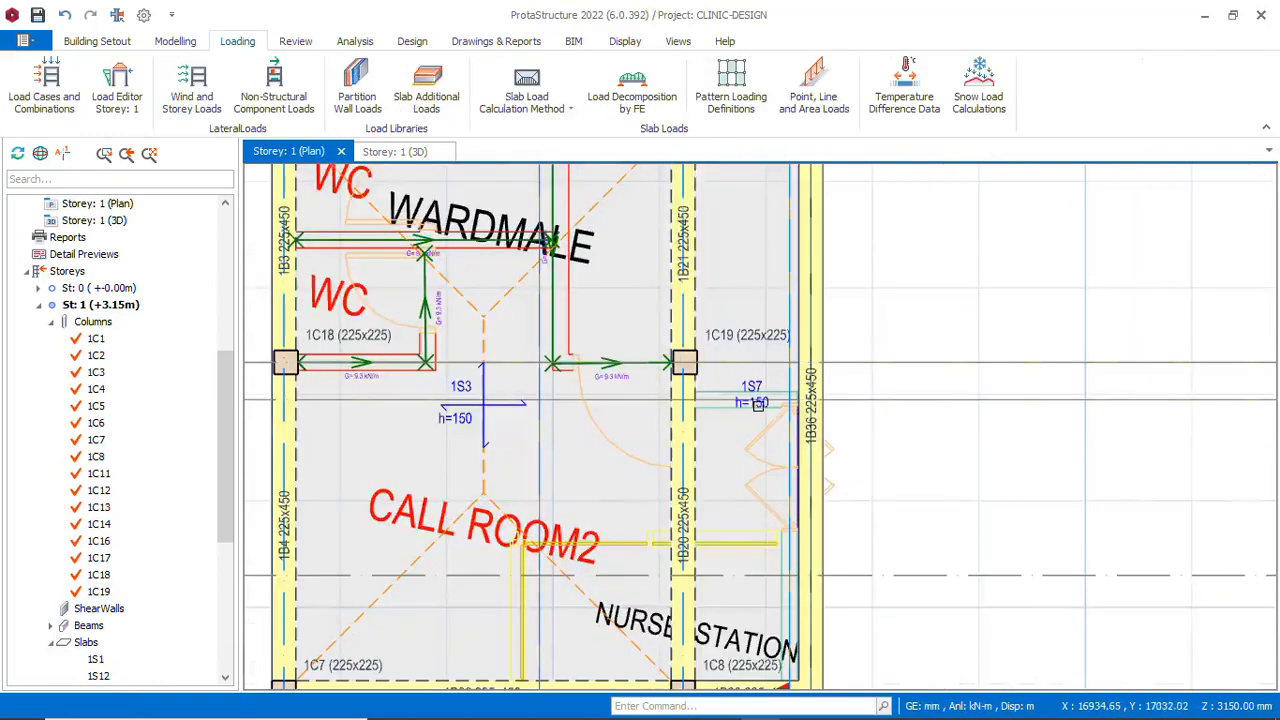
click(755, 405)
right_click(757, 405)
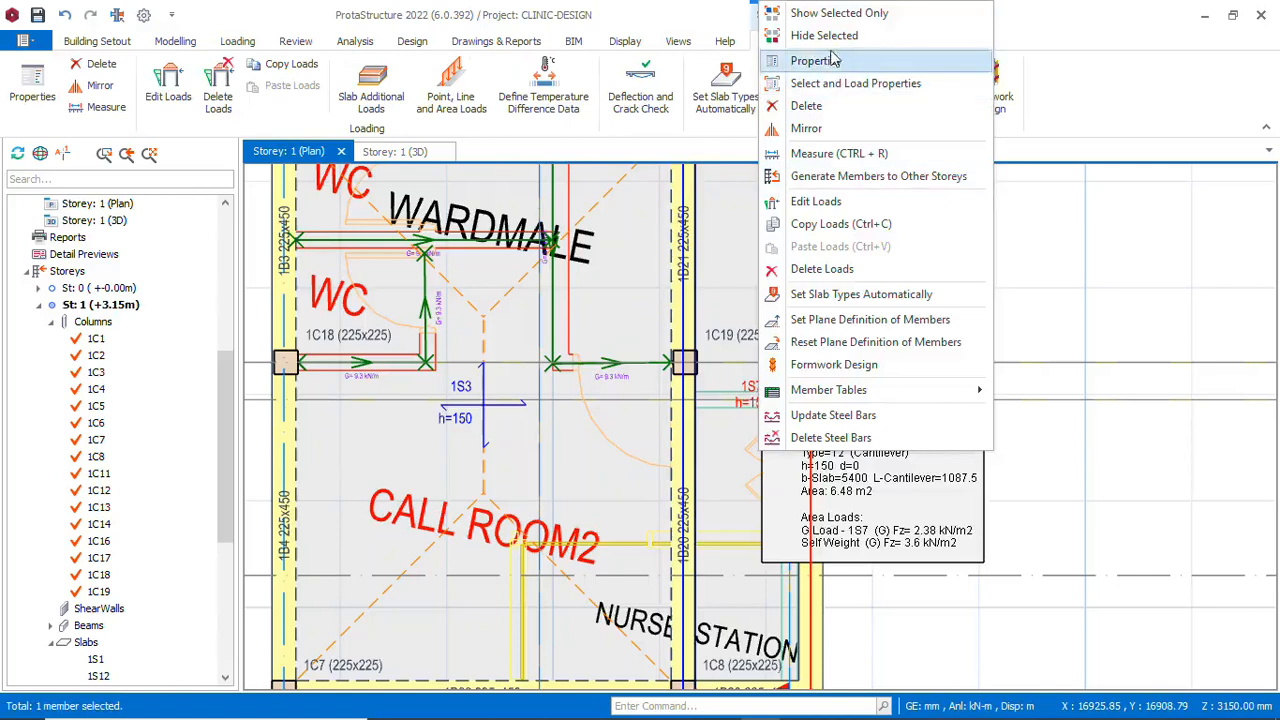
click(800, 60)
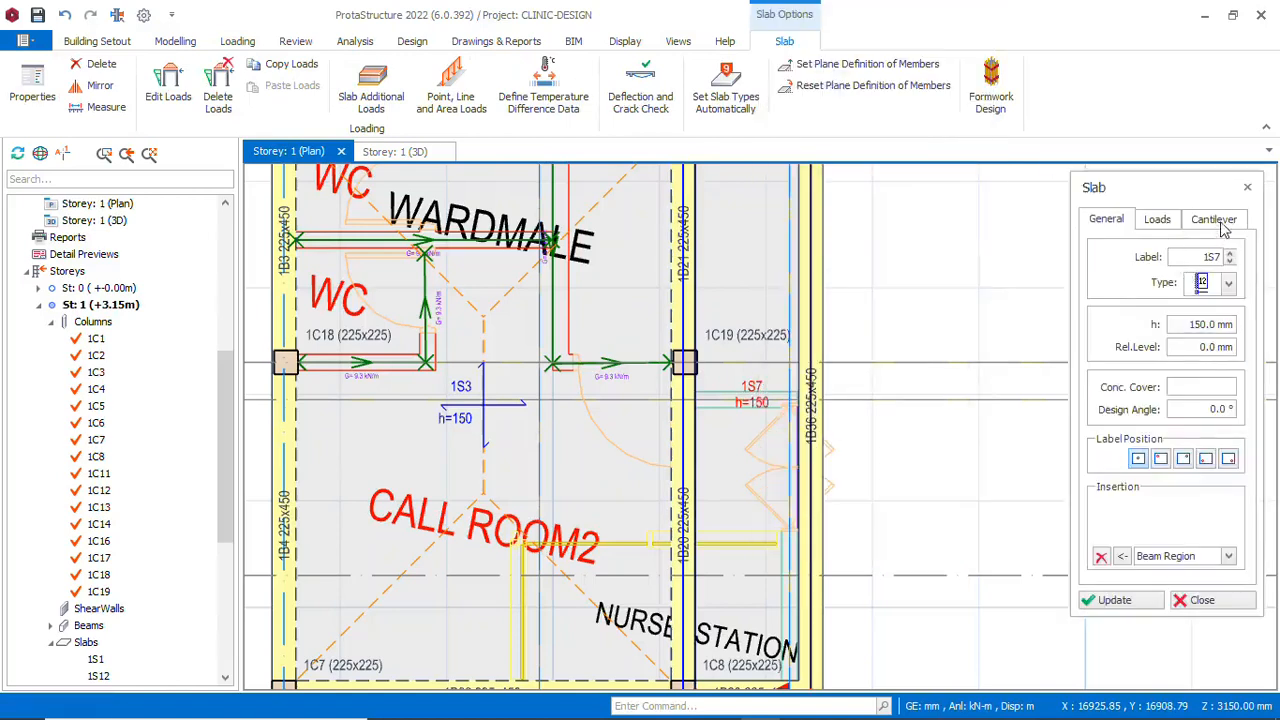
click(1216, 220)
click(1247, 188)
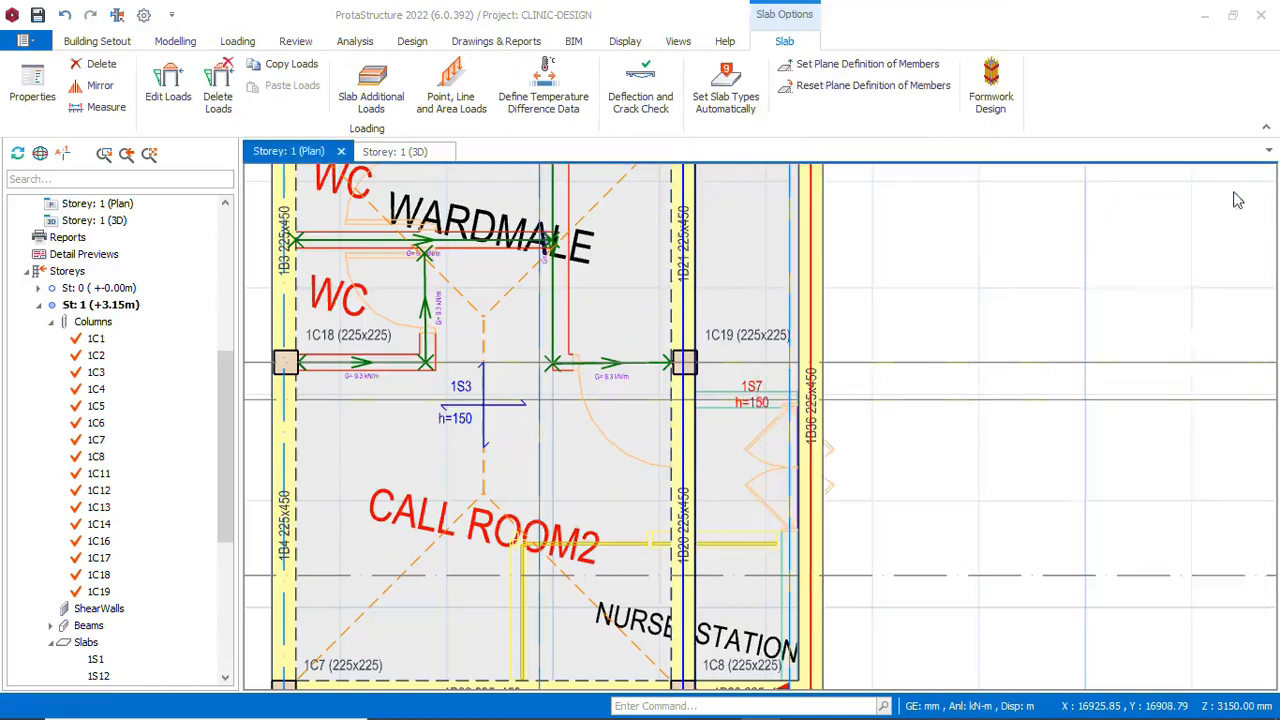
Examine the whole Storey 1 plan for slab coverage along the outer edge beams between axes A17 and A13
scroll(698, 563, down, 4)
scroll(730, 335, up, 3)
scroll(731, 335, down, 5)
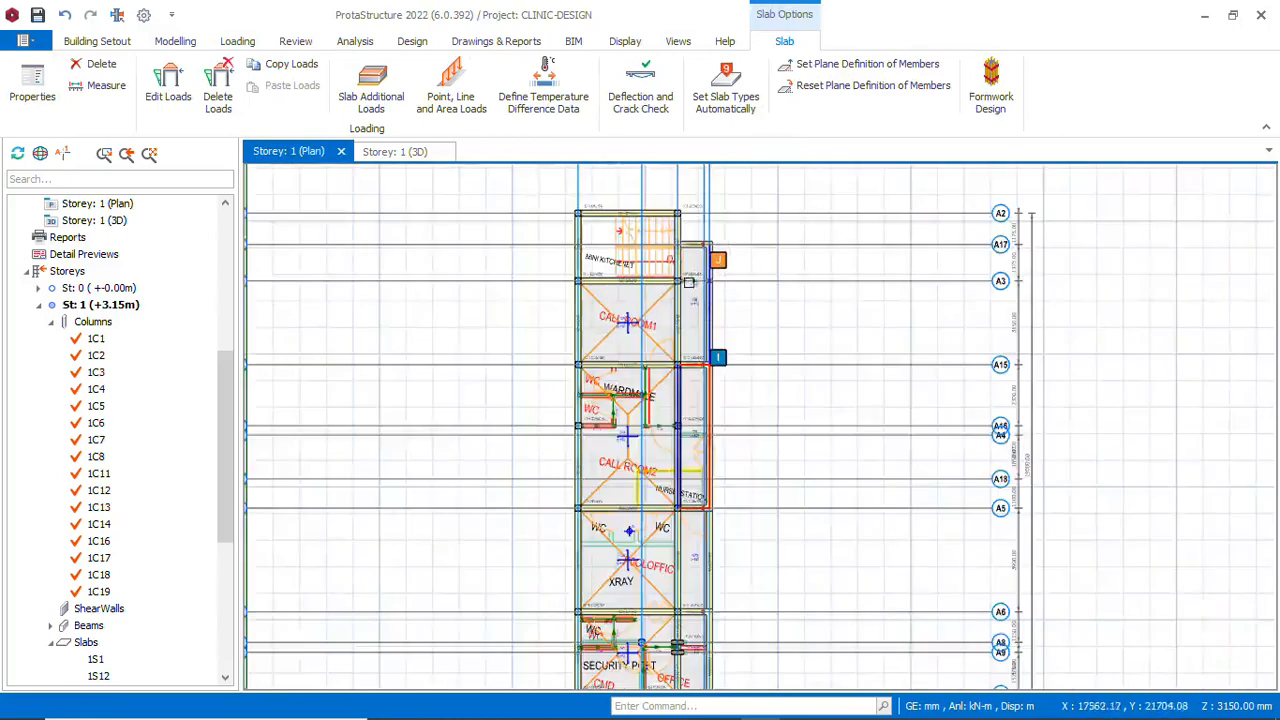
scroll(684, 414, up, 2)
scroll(684, 414, up, 3)
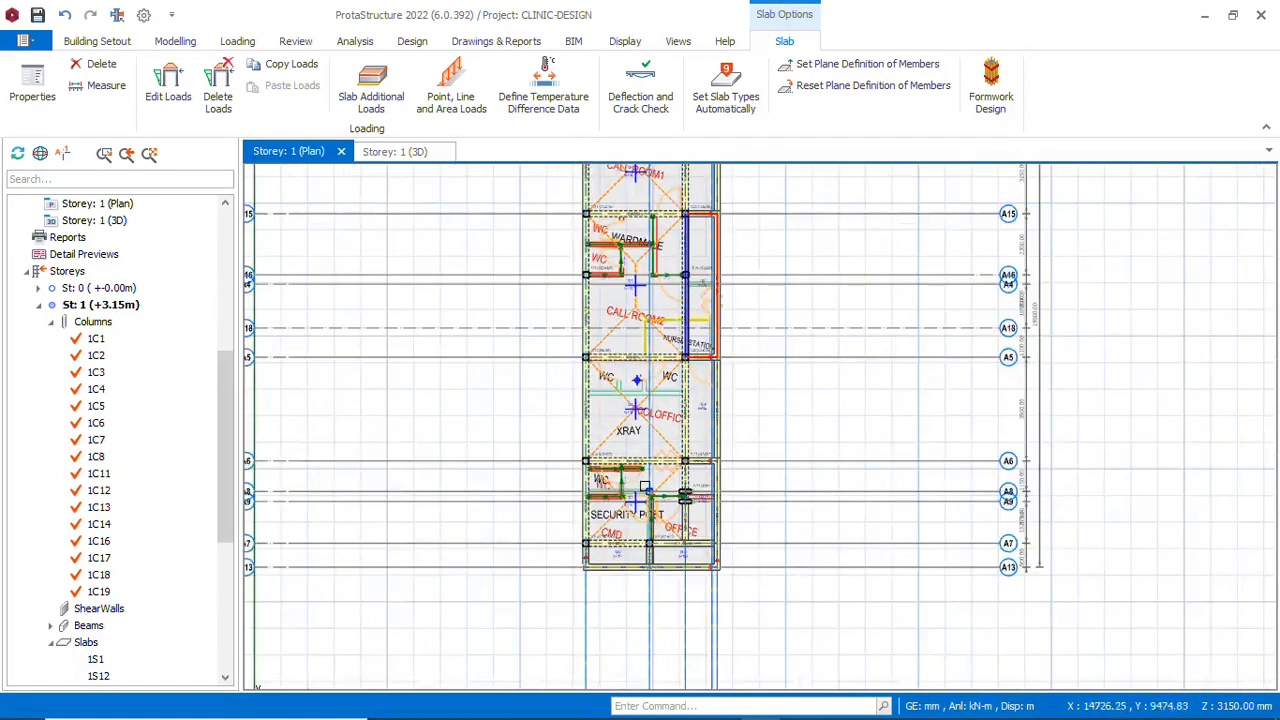
scroll(543, 437, down, 3)
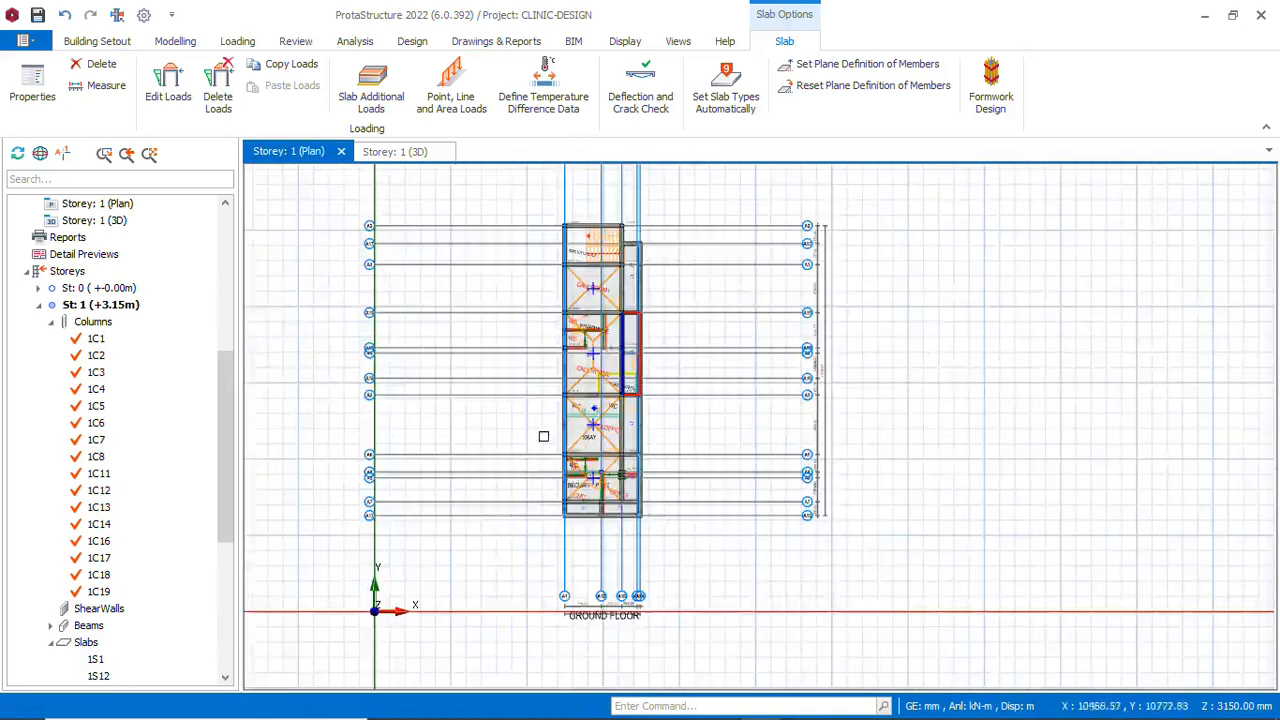
scroll(560, 400, up, 5)
scroll(624, 275, down, 2)
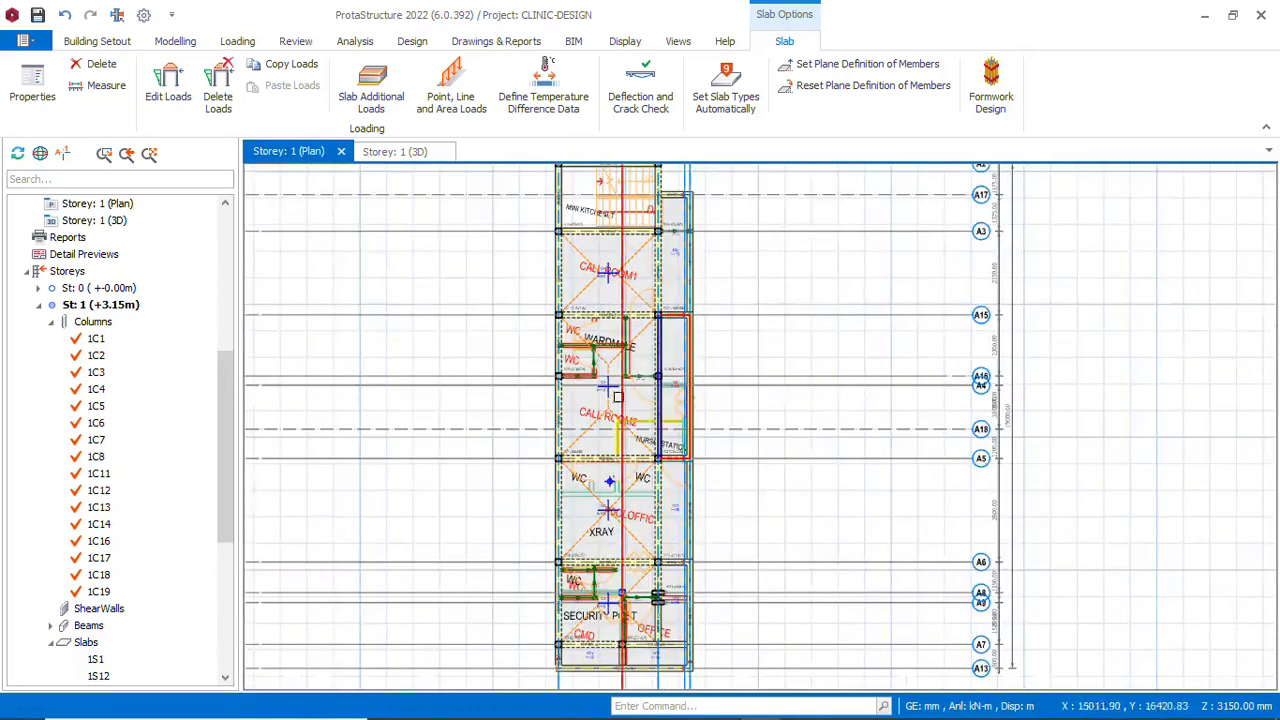
Inspect the Storey 1 model in 3D, checking the slabs and edge beams around the CMD and Office end, then return to the plan
click(397, 152)
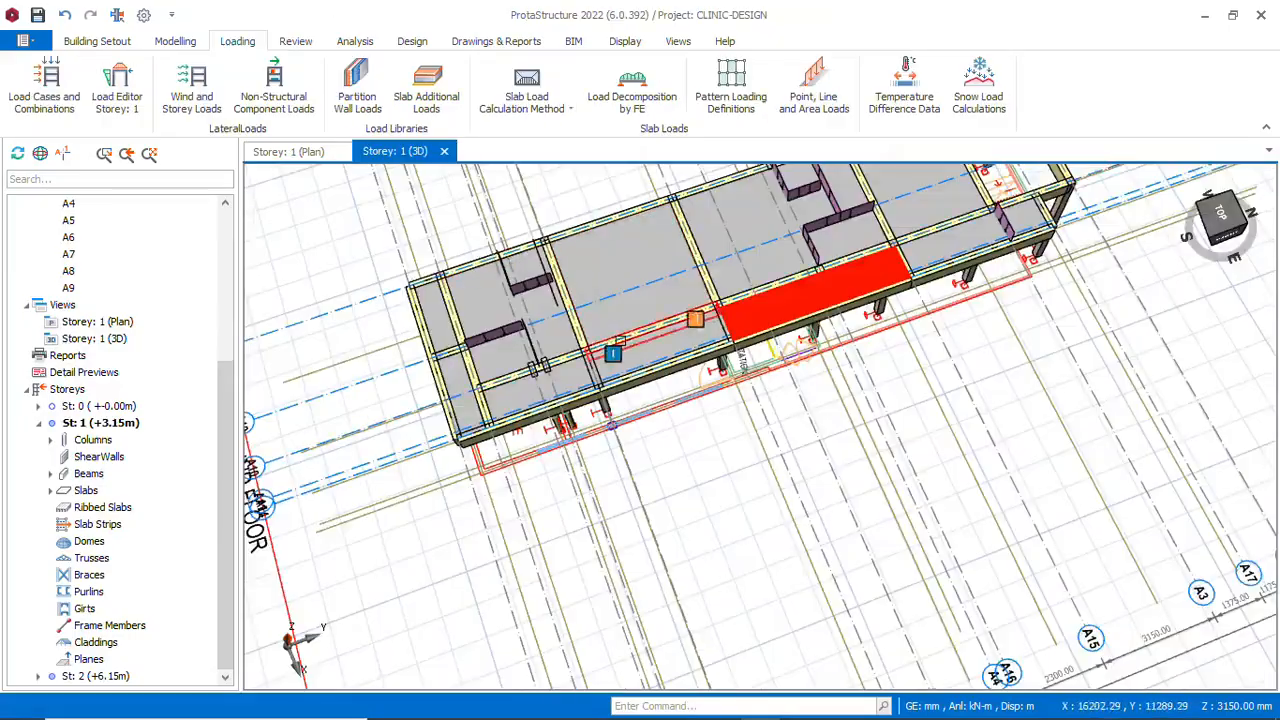
middle_drag(608, 351, 818, 312)
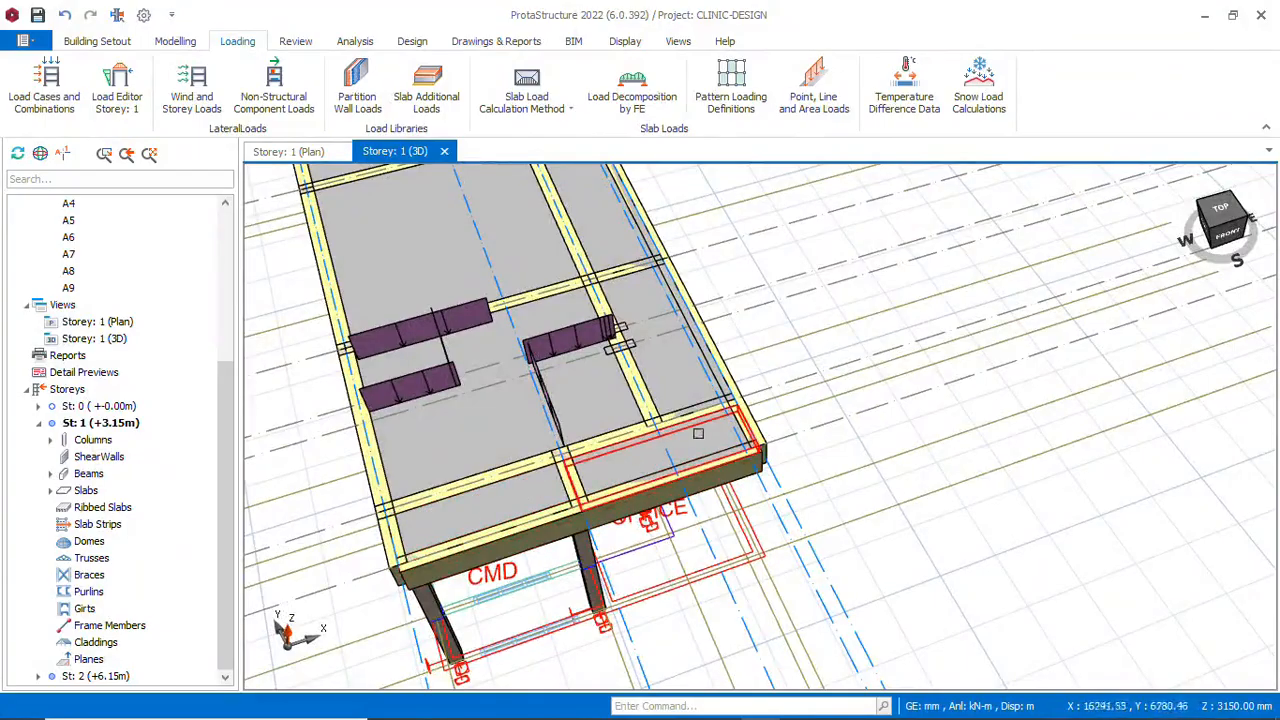
middle_drag(690, 458, 524, 483)
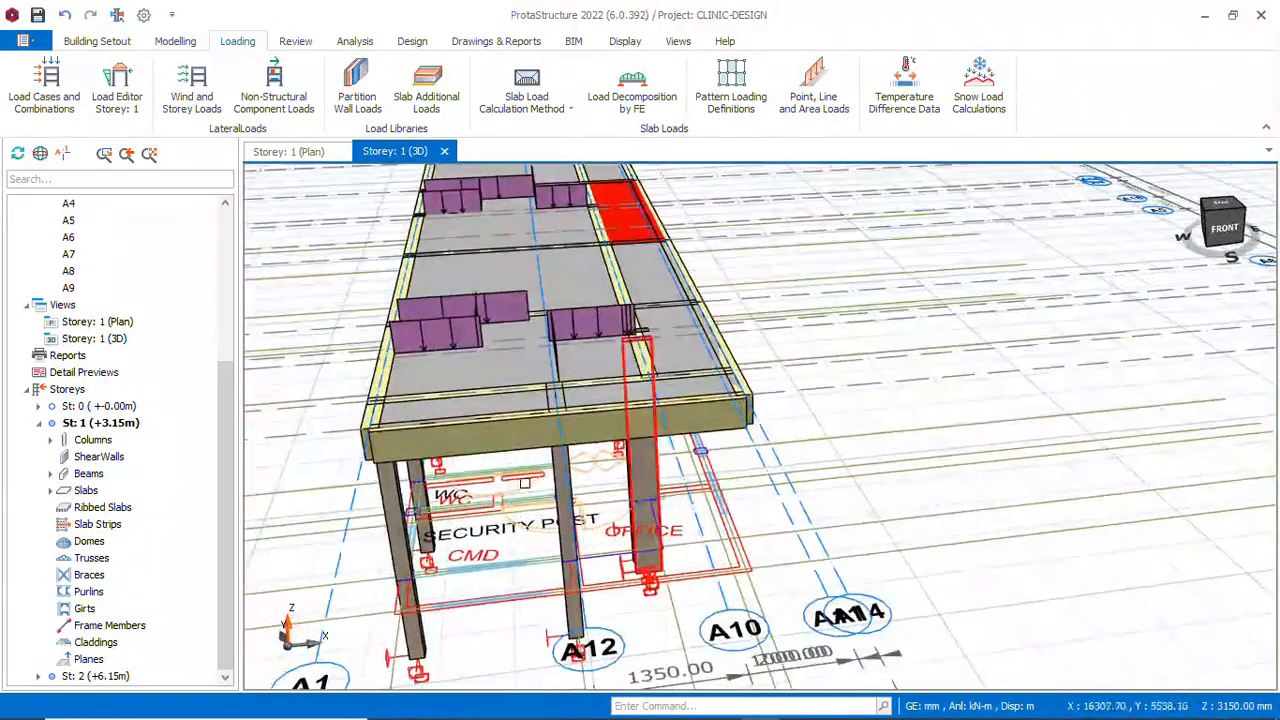
middle_drag(684, 467, 638, 517)
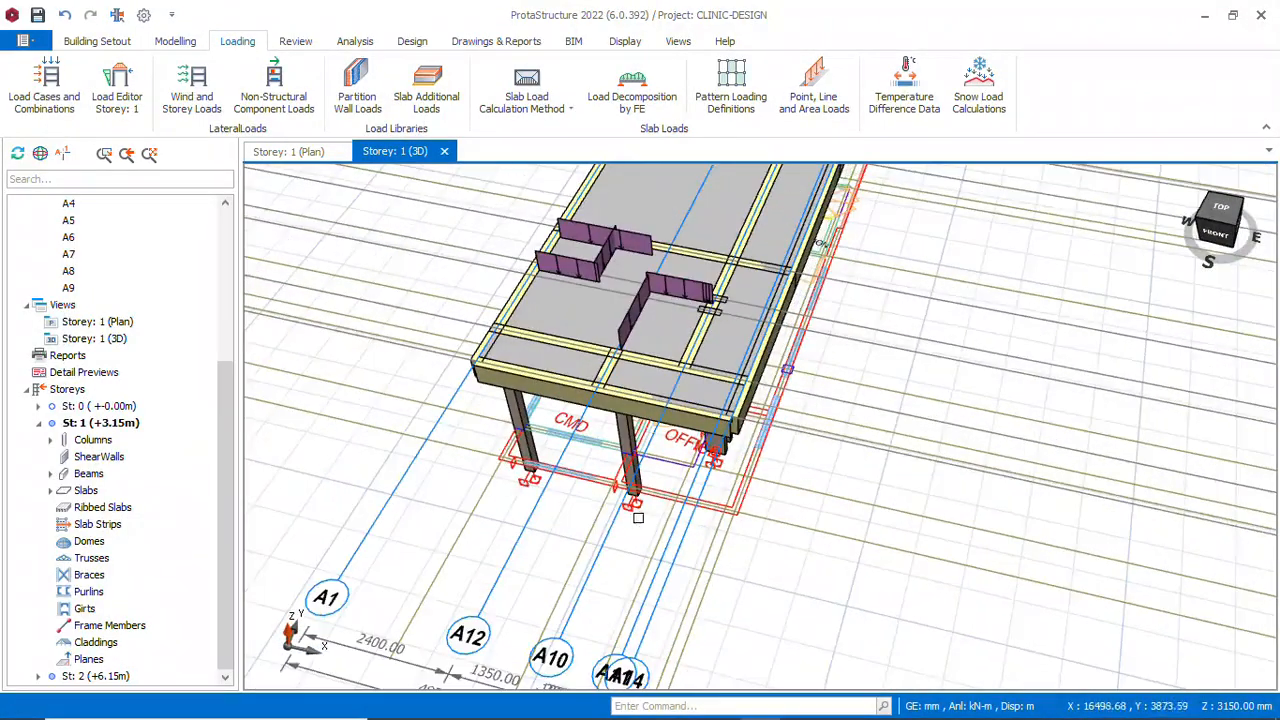
scroll(759, 451, up, 2)
middle_drag(759, 456, 726, 449)
scroll(606, 434, down, 5)
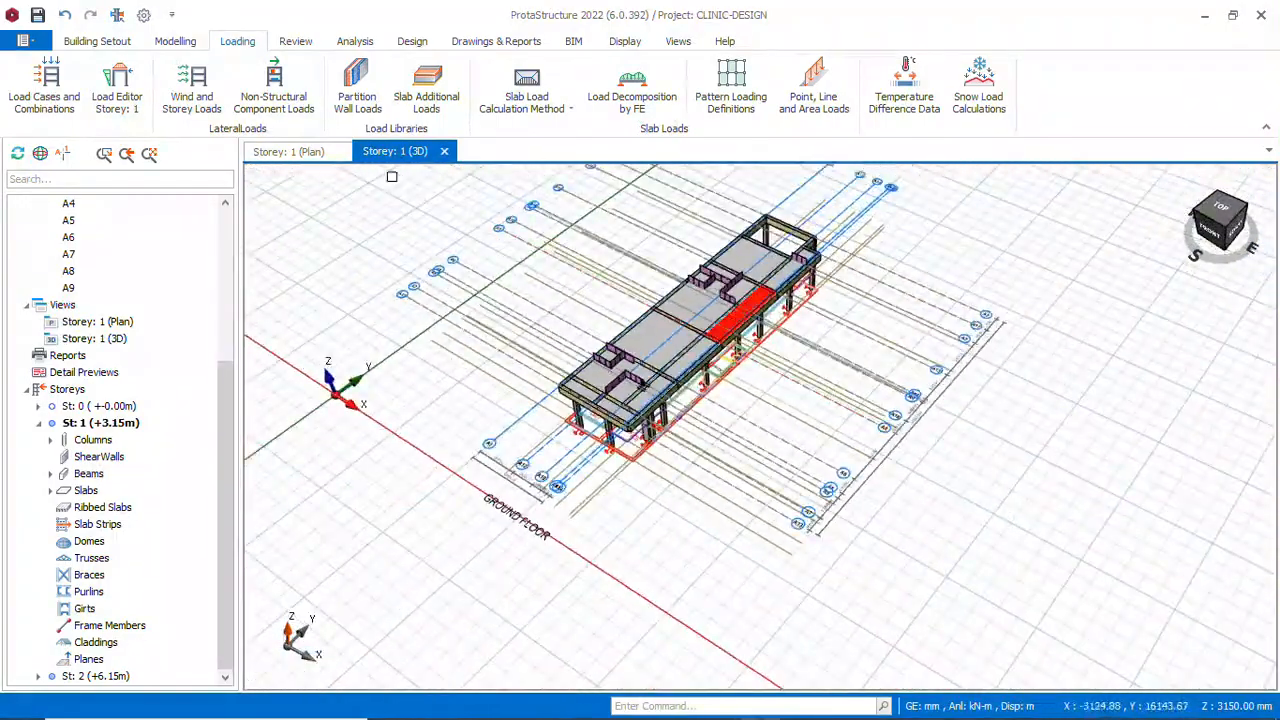
click(296, 155)
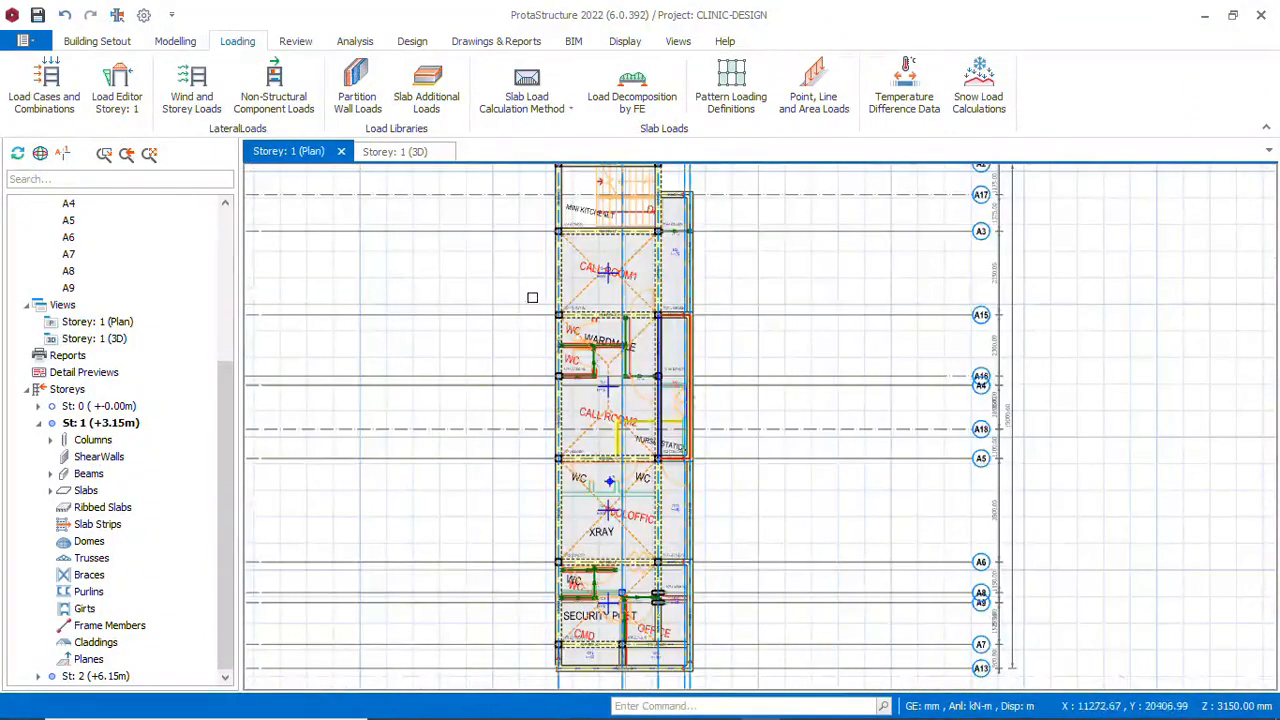
scroll(532, 297, down, 3)
scroll(649, 397, up, 2)
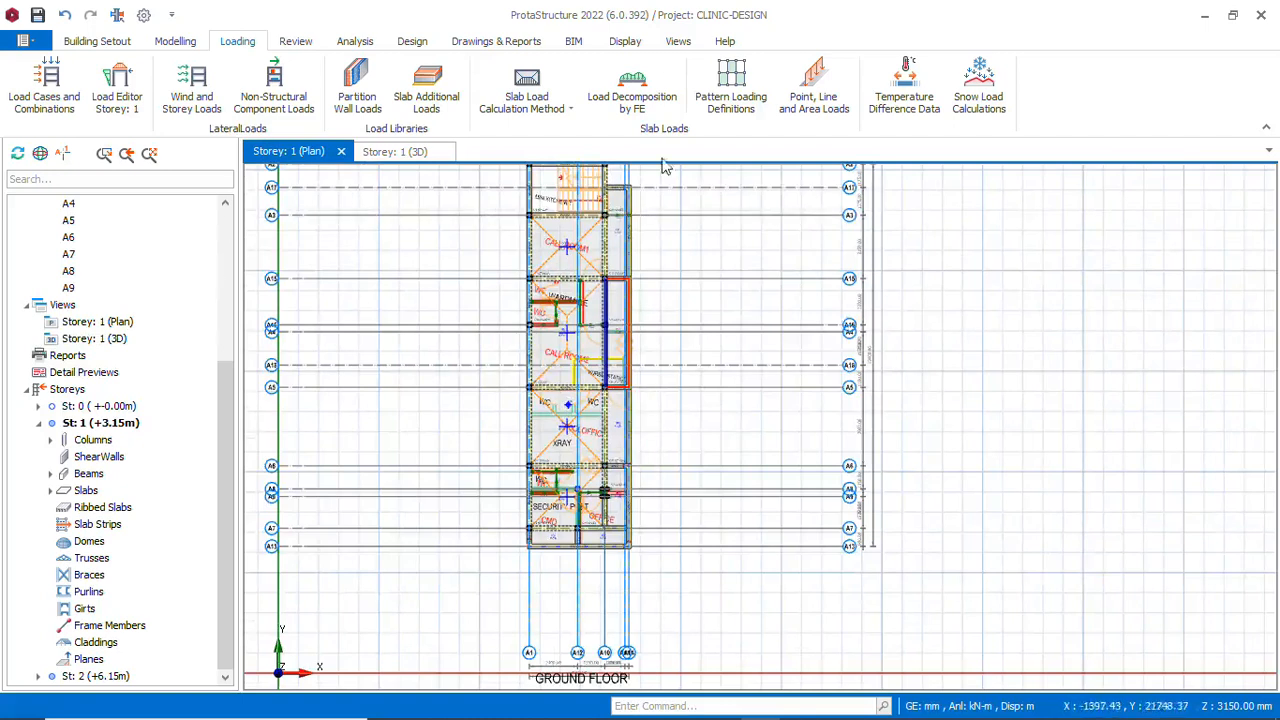
Insert a new storey as number 2 with a height of 3150 mm, accepting that the operation cannot be undone
click(97, 41)
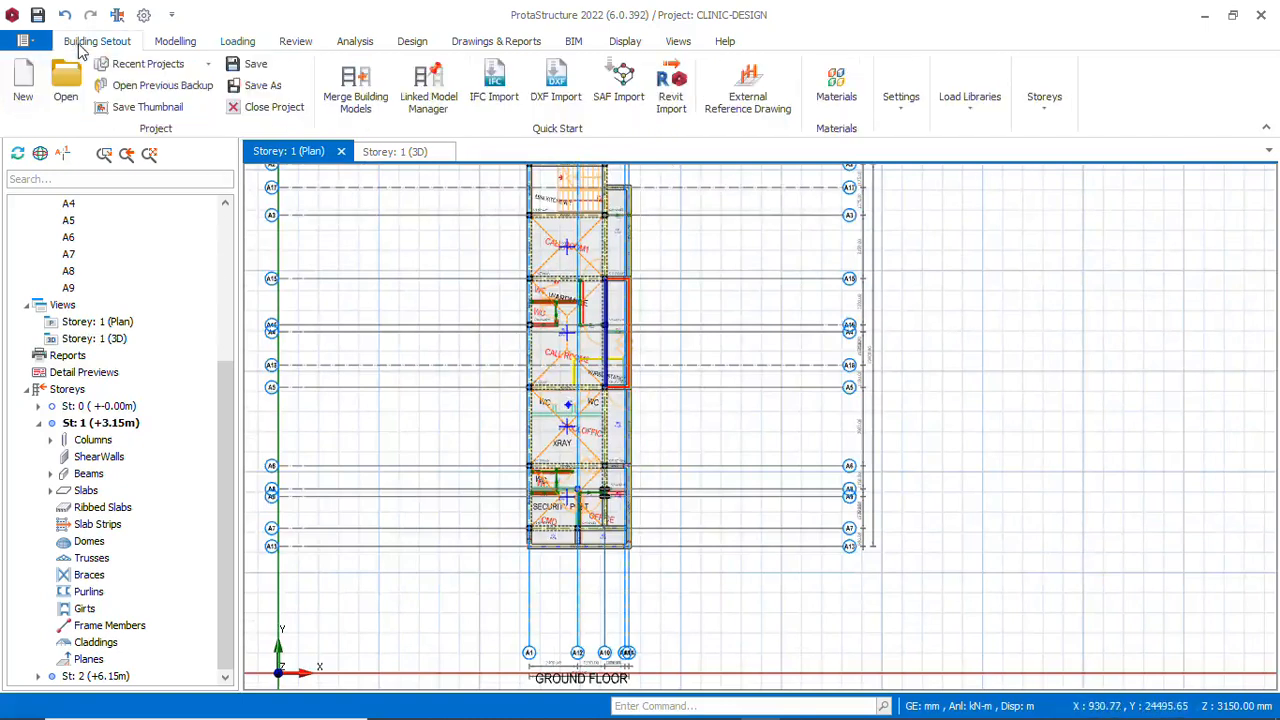
click(1052, 118)
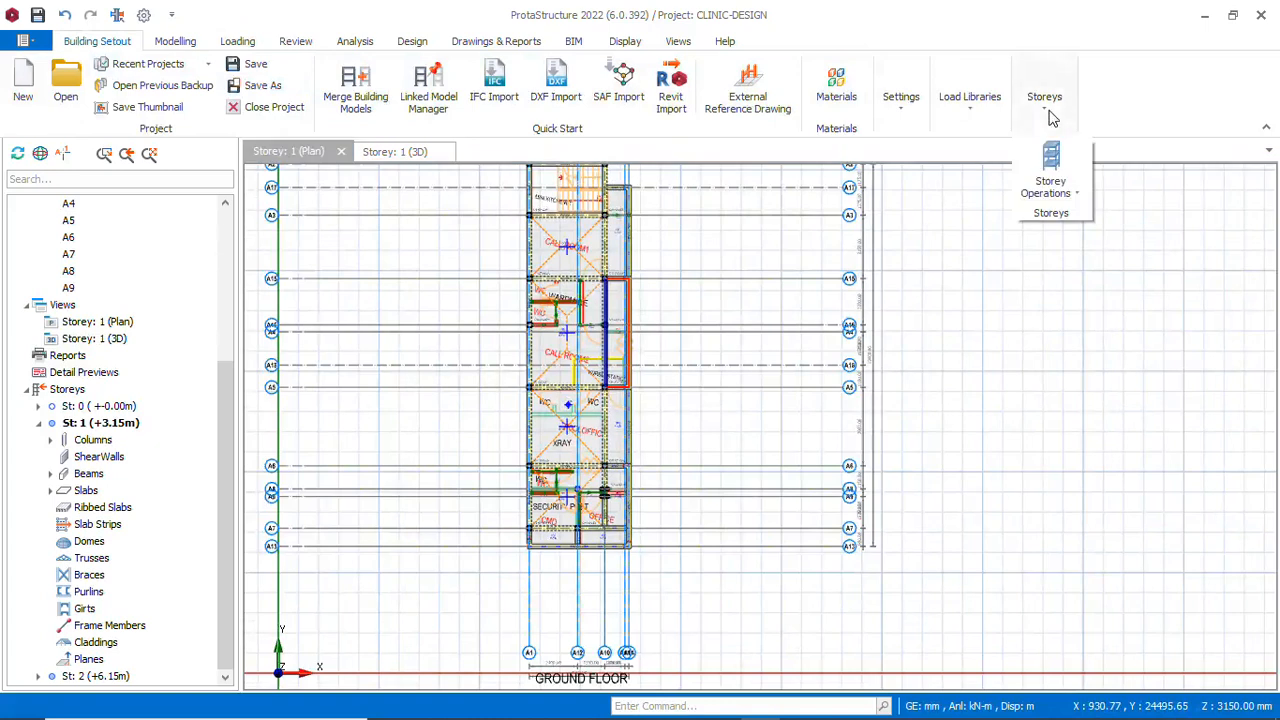
click(1077, 197)
click(1030, 263)
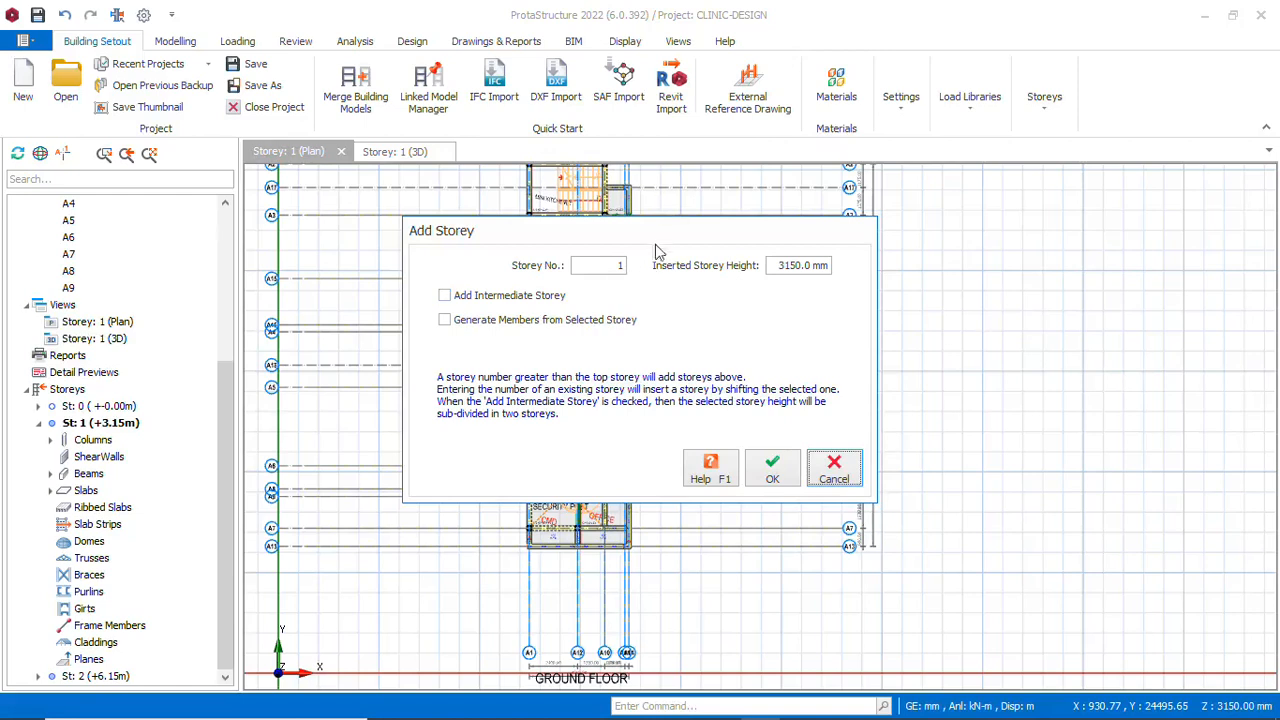
drag(658, 241, 925, 310)
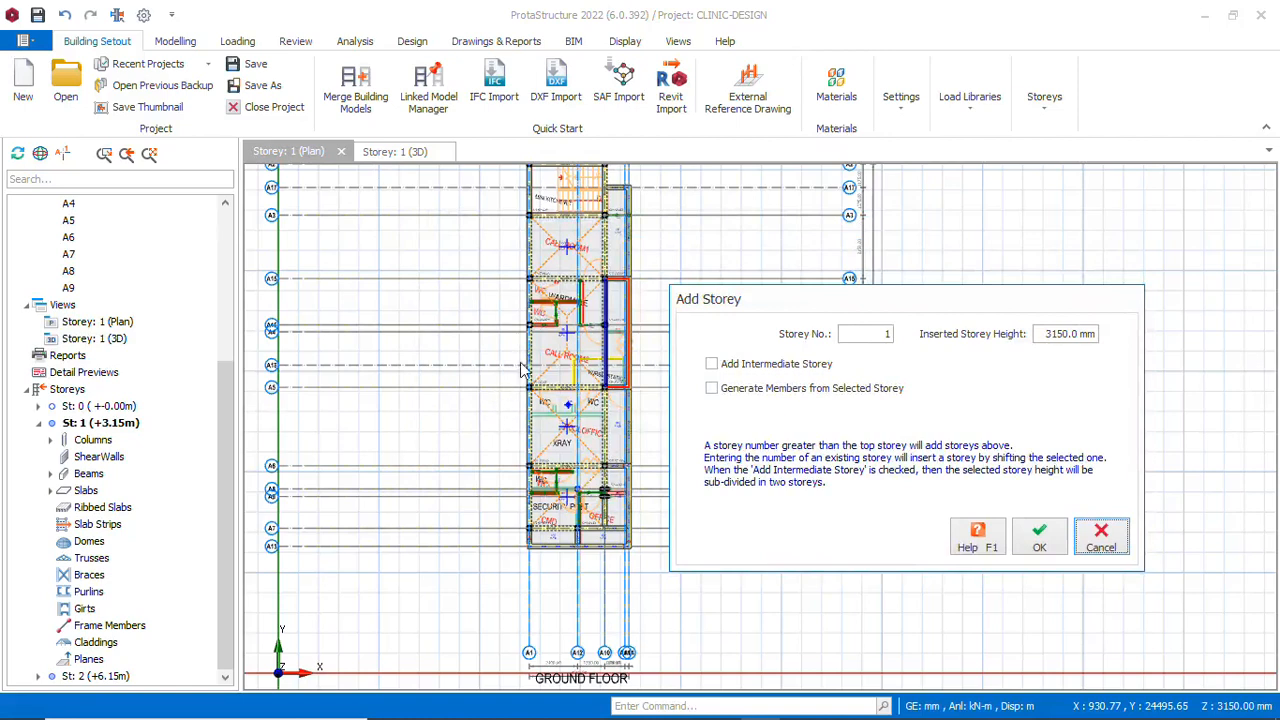
click(889, 335)
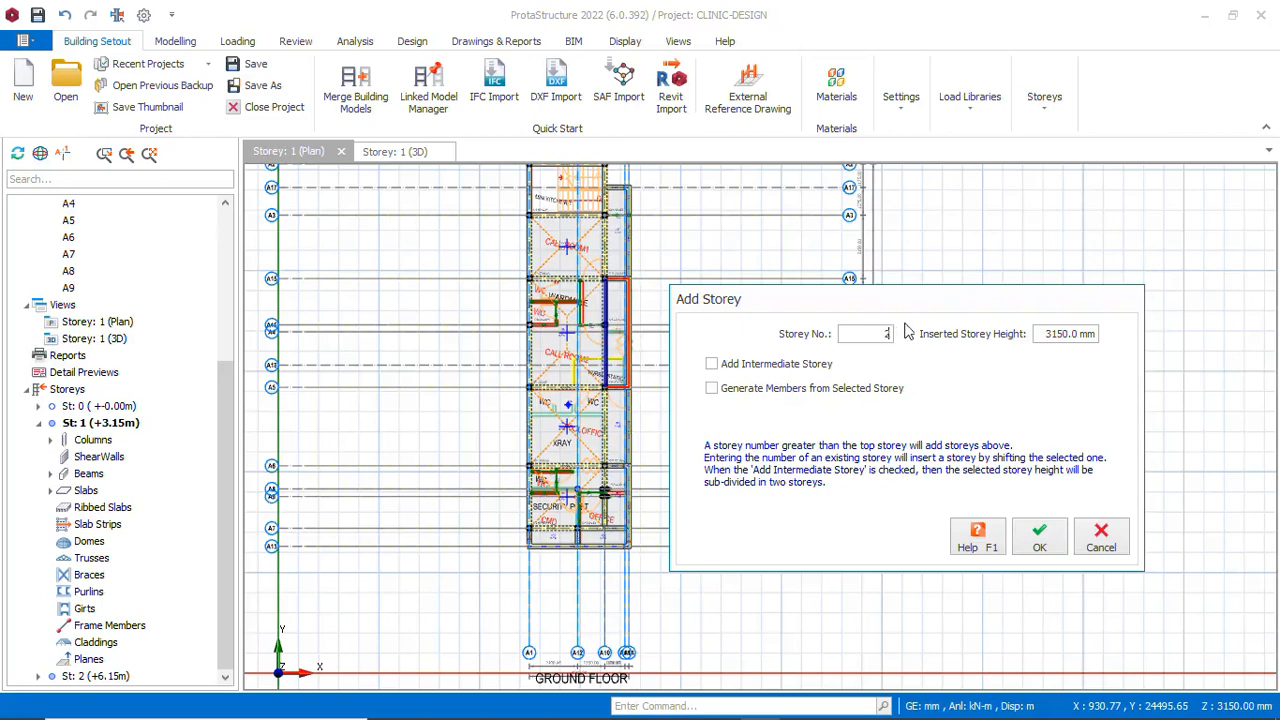
click(1039, 545)
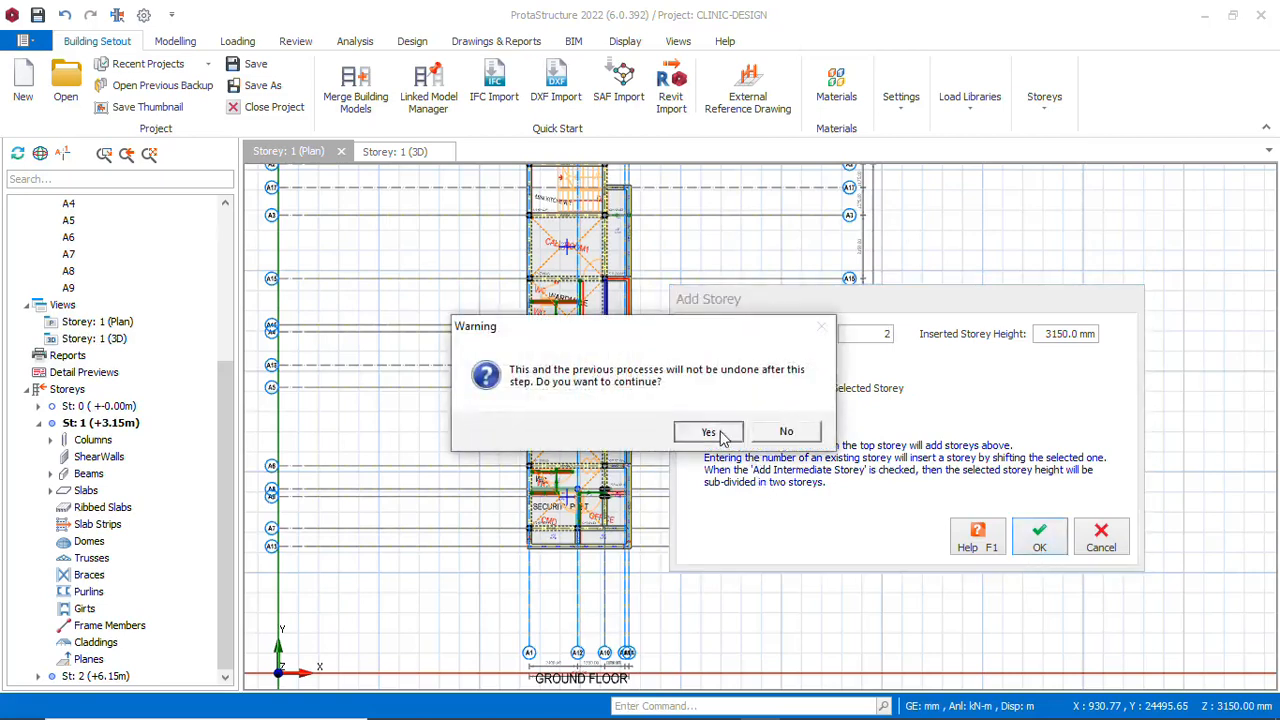
click(720, 436)
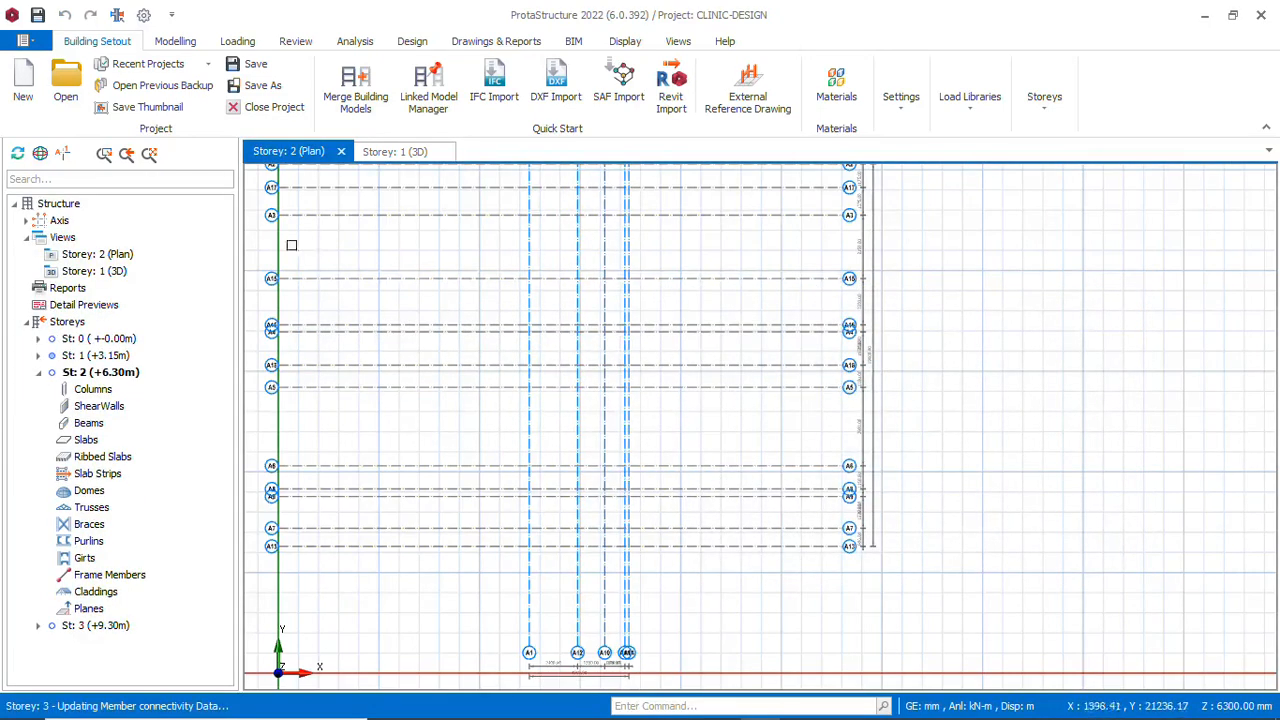
Make Storey 1 the active storey in the plan view
scroll(580, 330, down, 2)
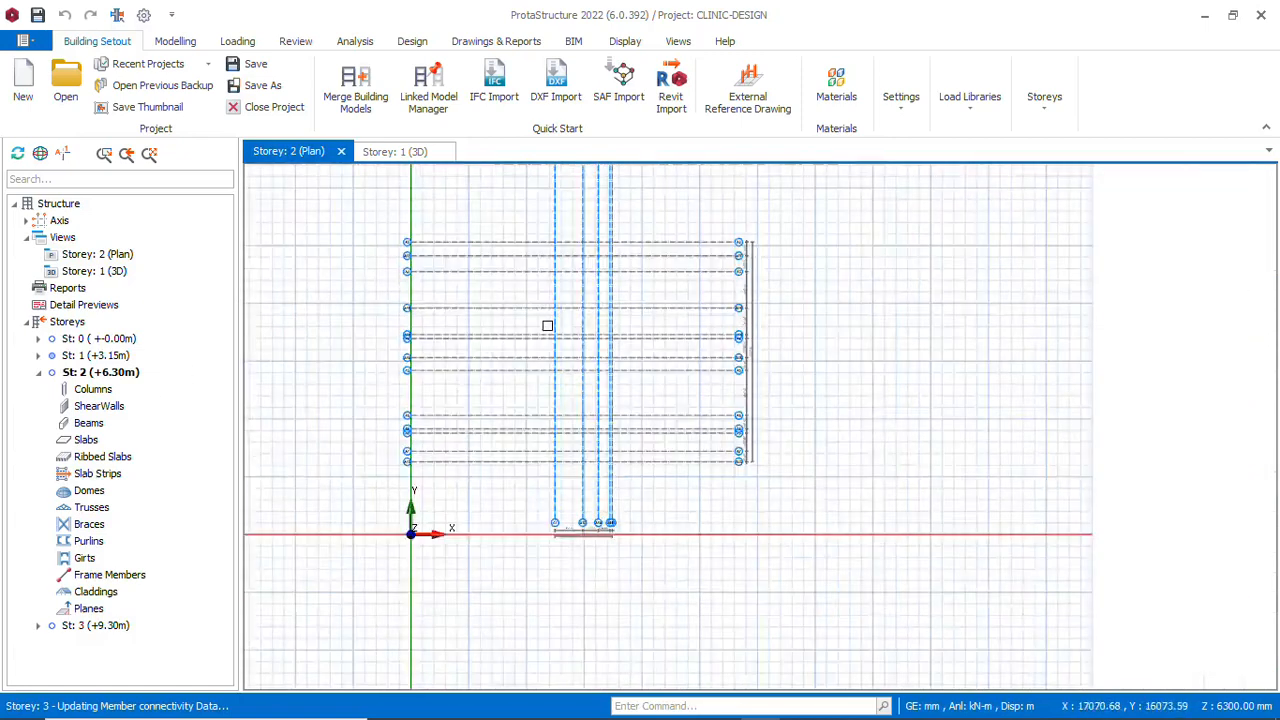
scroll(546, 323, up, 1)
click(109, 362)
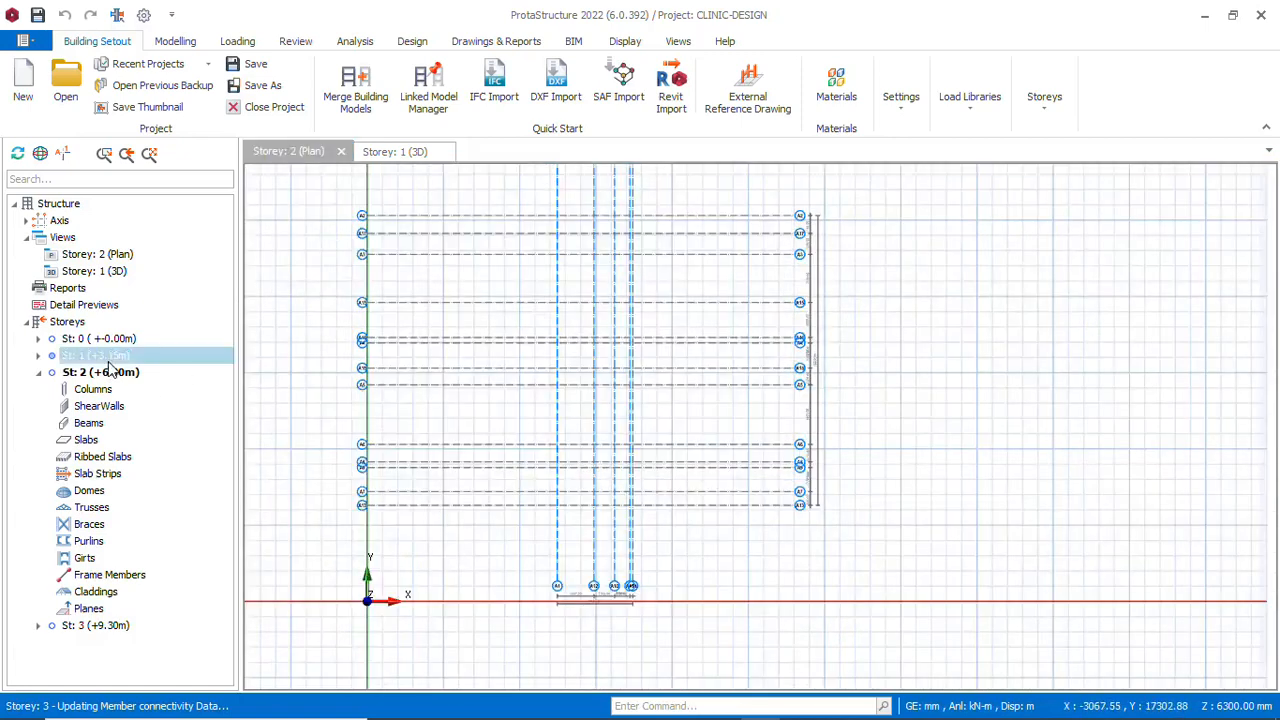
scroll(600, 345, up, 1)
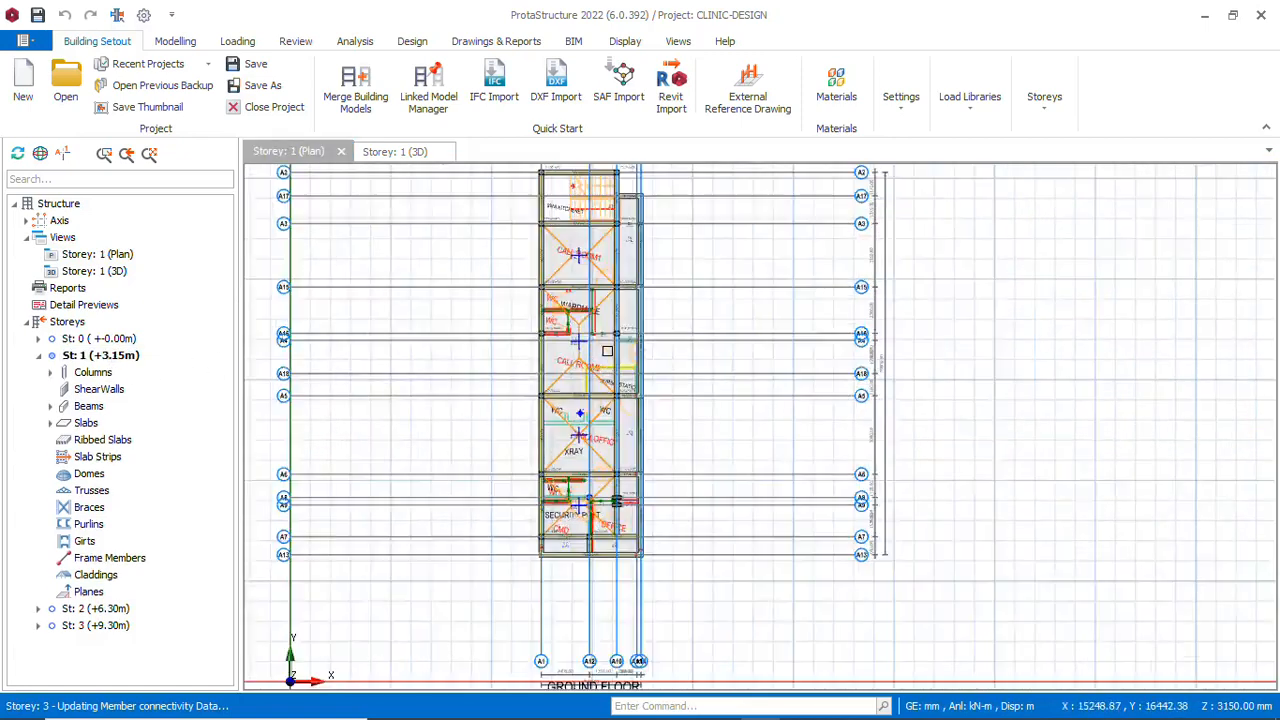
scroll(607, 350, down, 1)
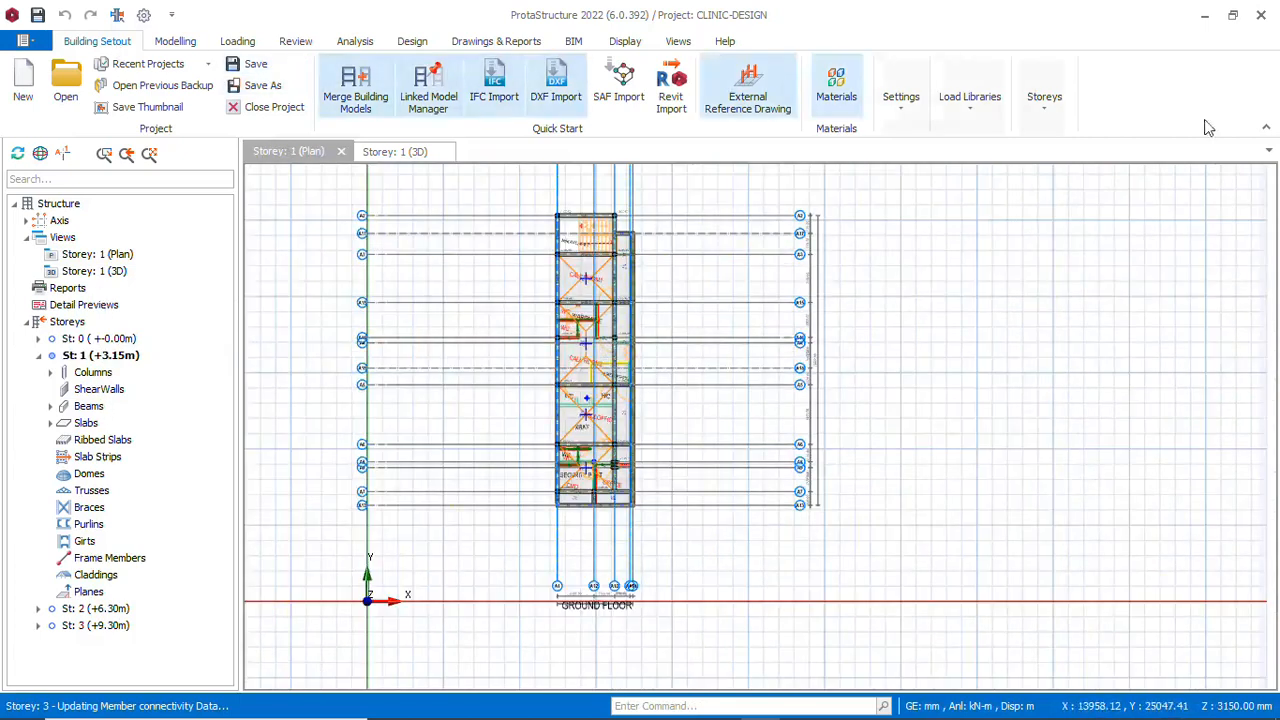
Set up storey generation from Storey 1 with only columns, shearwalls, beams and braces included, excluding all slab items, girts, model lines and frame members
click(1047, 116)
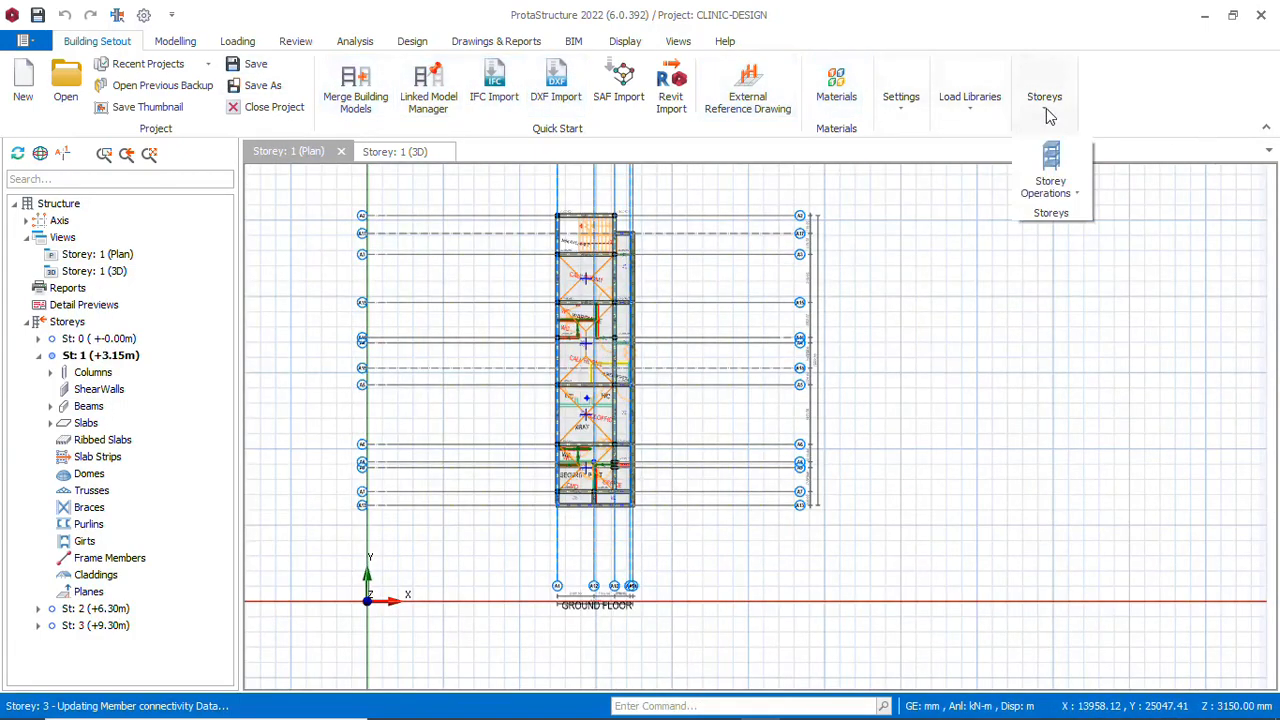
click(1066, 190)
click(1024, 384)
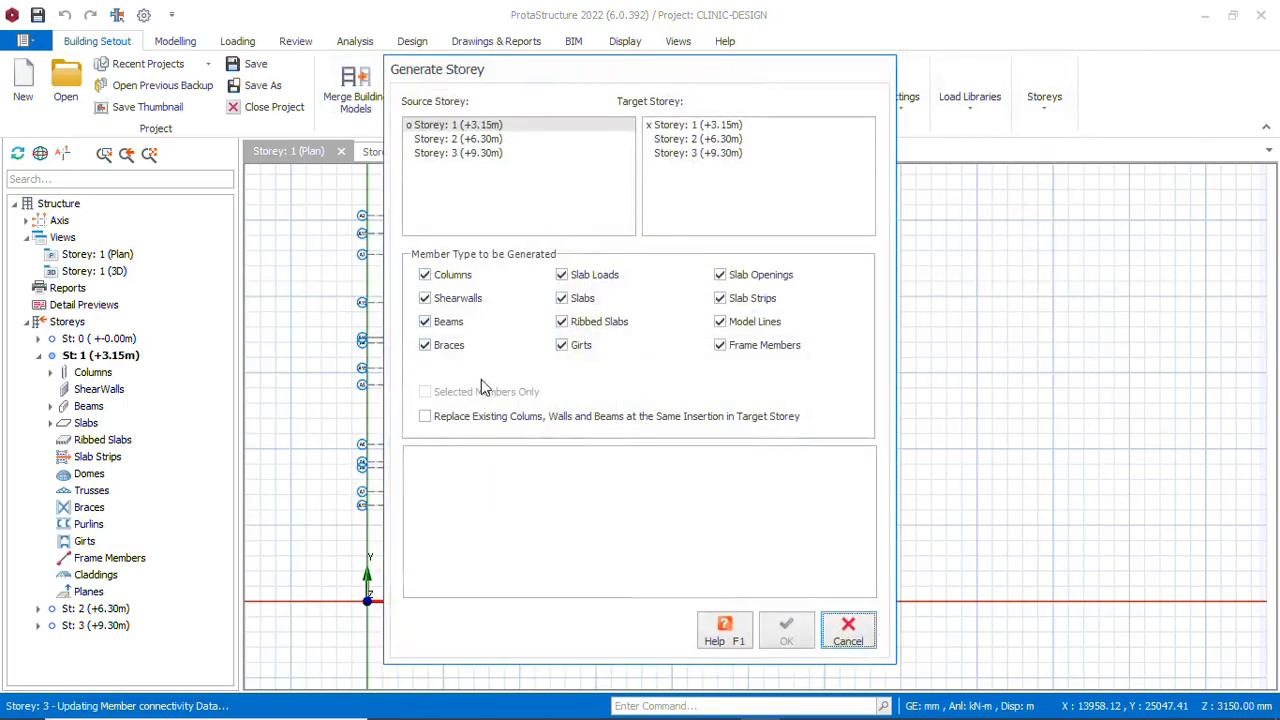
drag(718, 80, 350, 108)
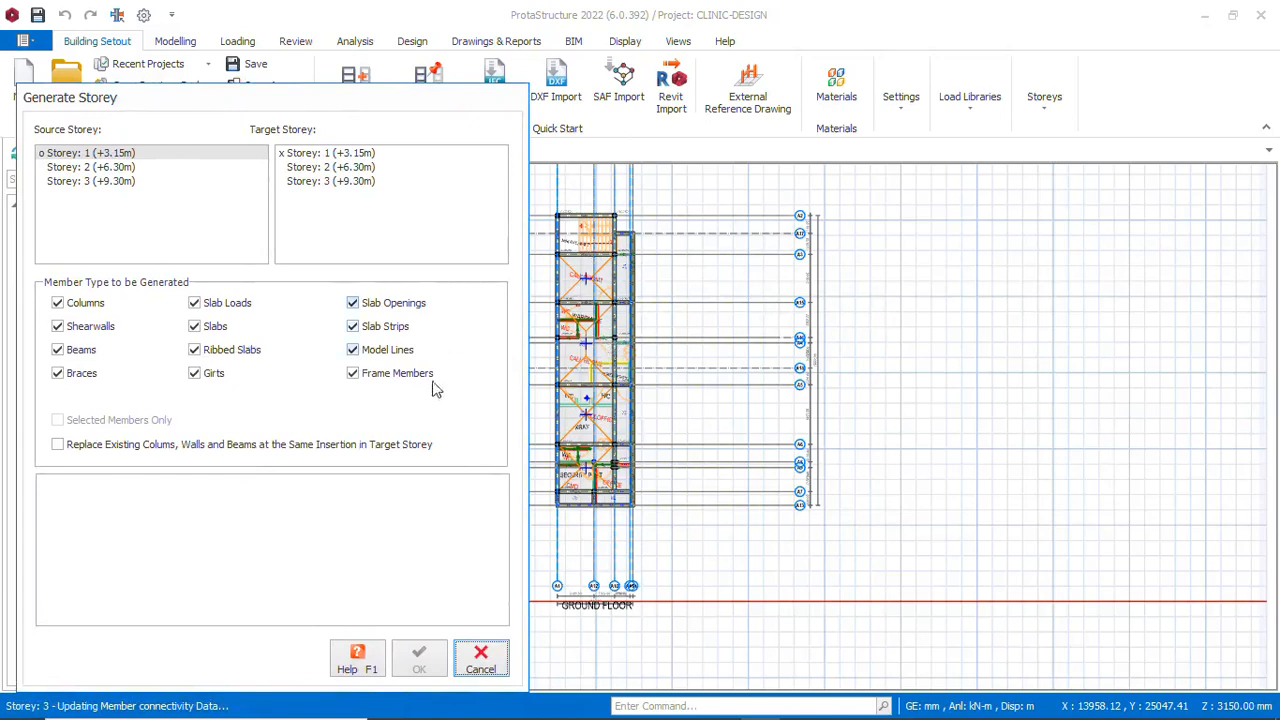
click(352, 373)
click(352, 349)
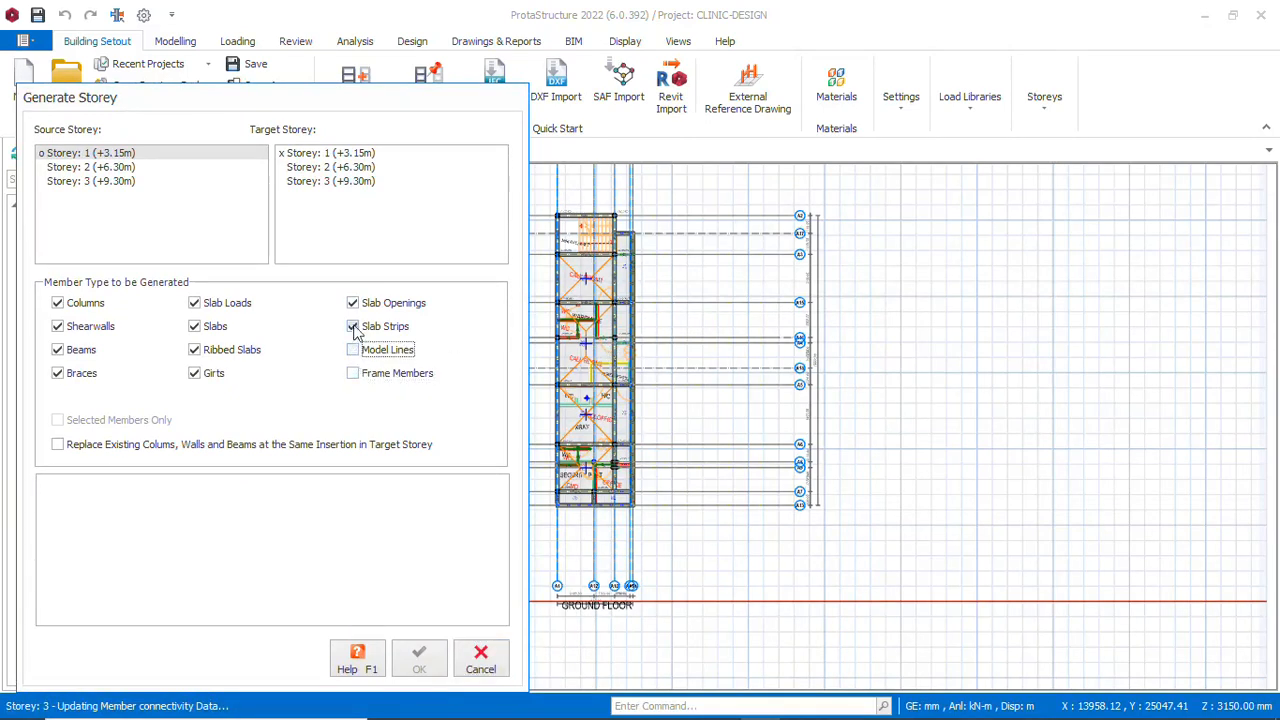
click(352, 326)
click(352, 303)
click(194, 373)
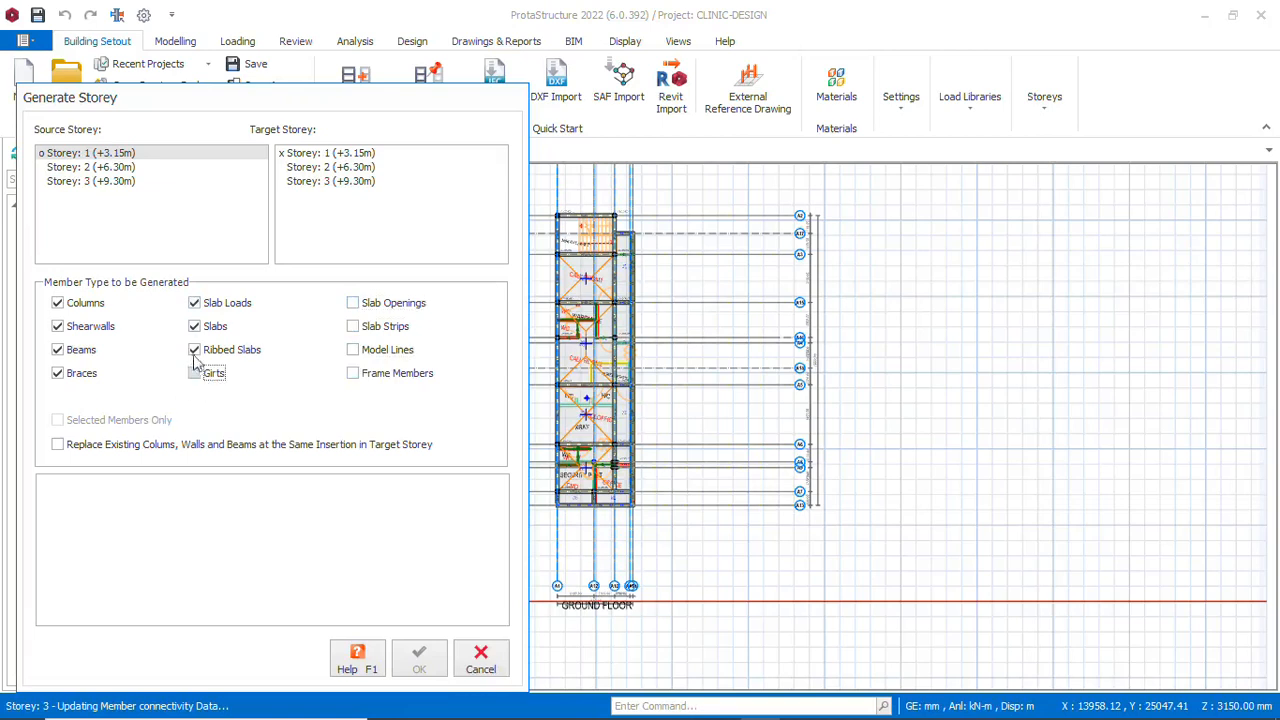
click(194, 349)
click(194, 326)
click(194, 303)
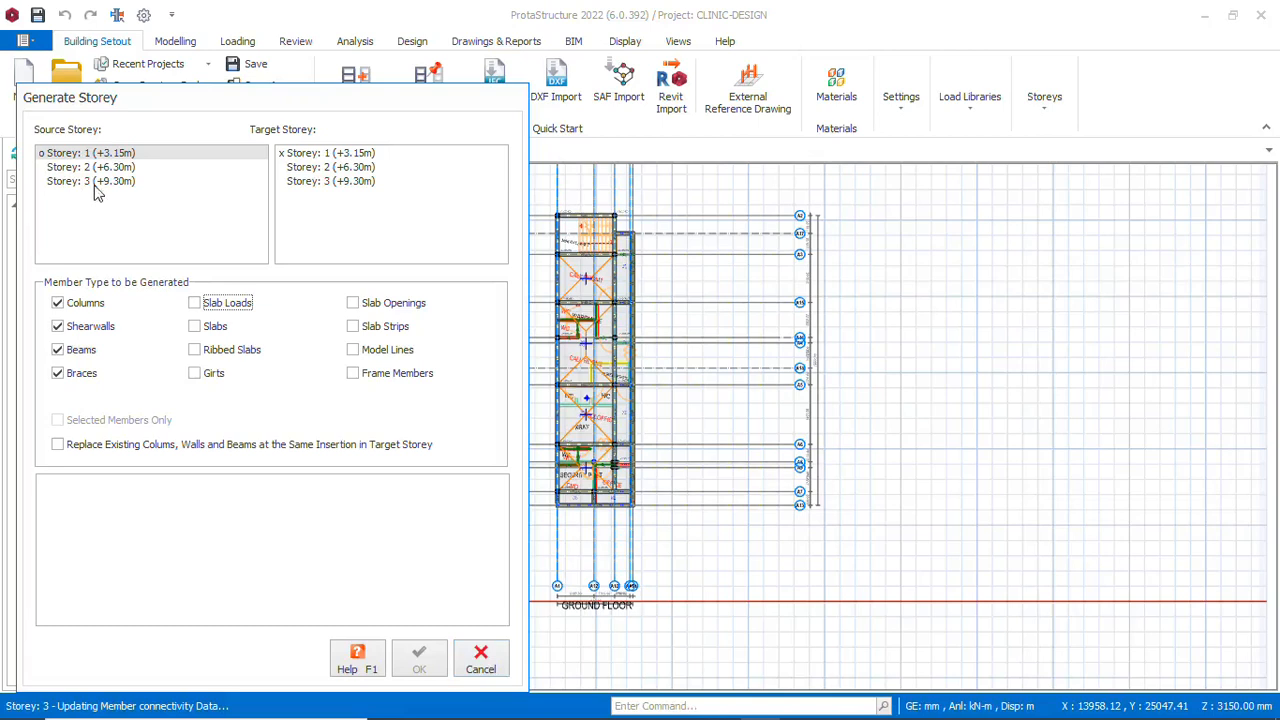
Generate the chosen member types from Storey 1 into target Storey 2 and close the generation dialog
click(338, 170)
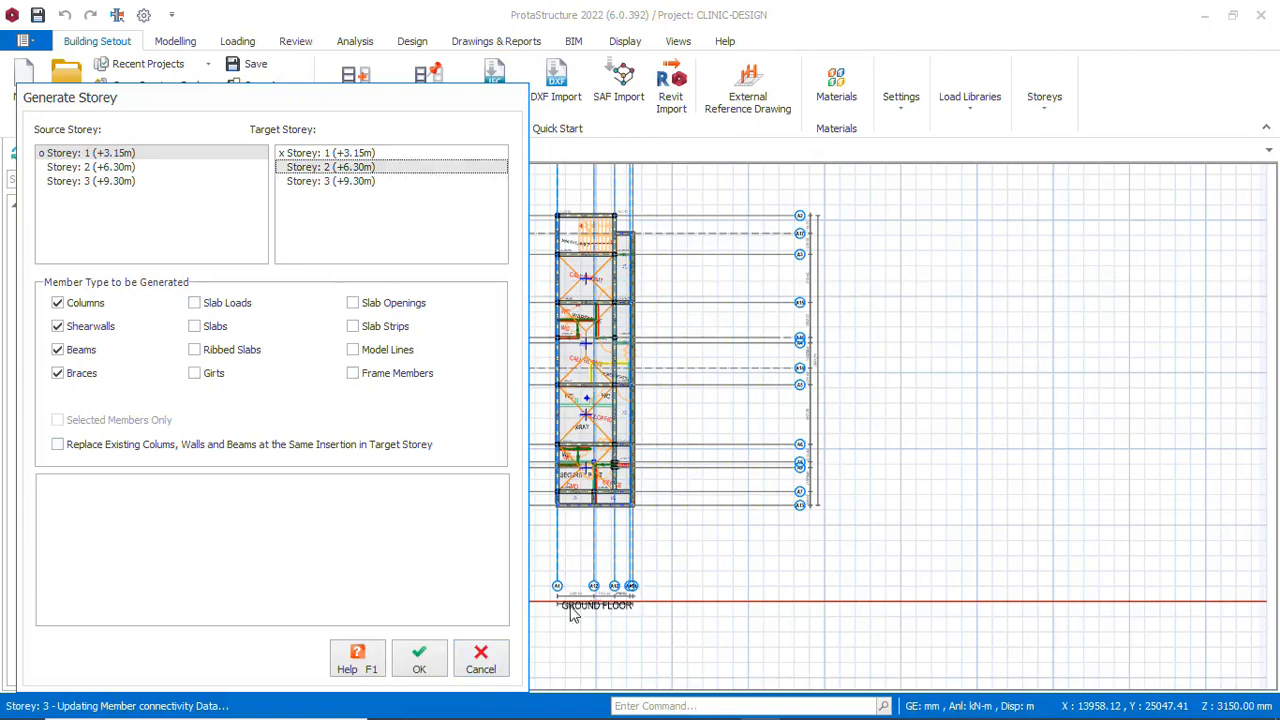
click(424, 657)
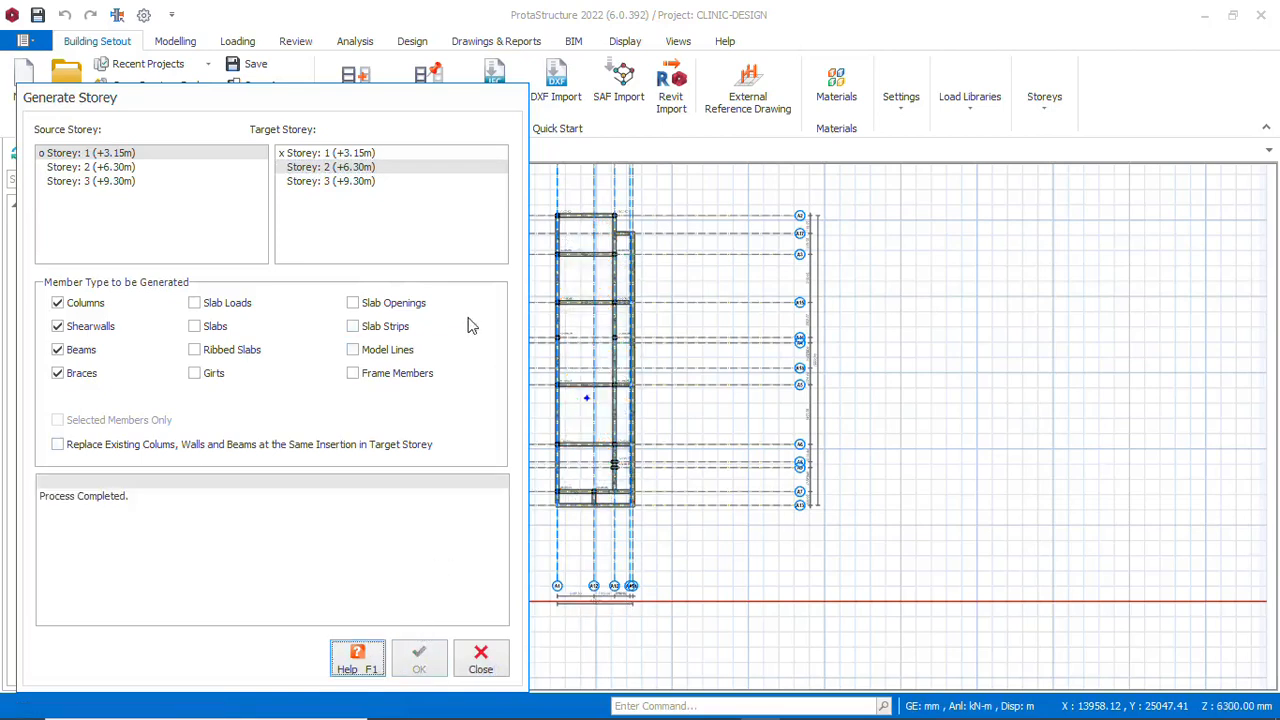
click(484, 665)
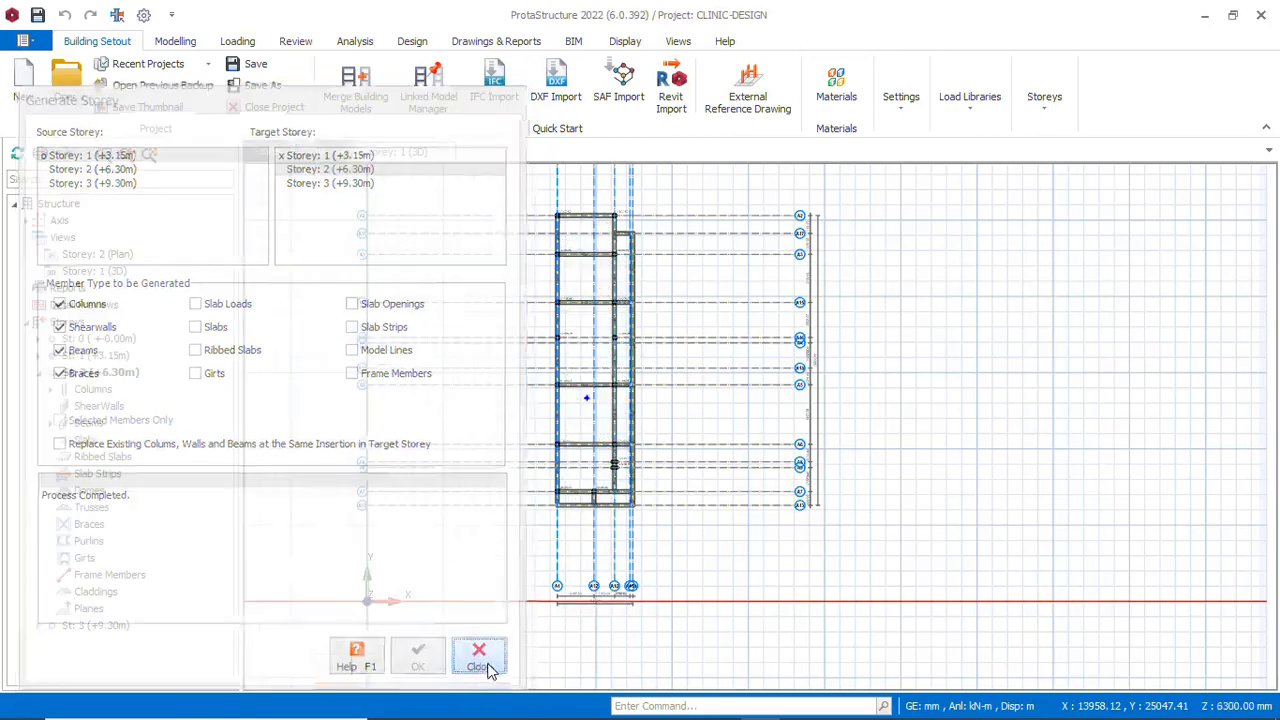
Remove Storey 3 from the building
click(108, 629)
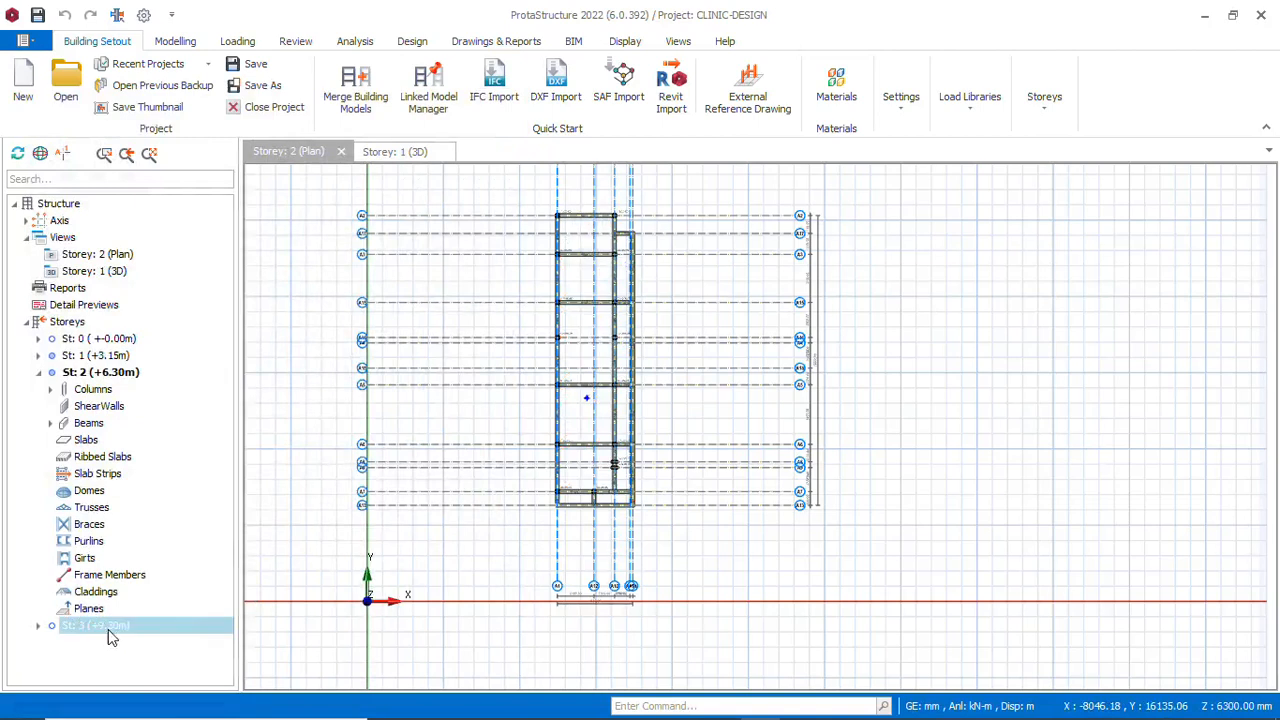
right_click(108, 629)
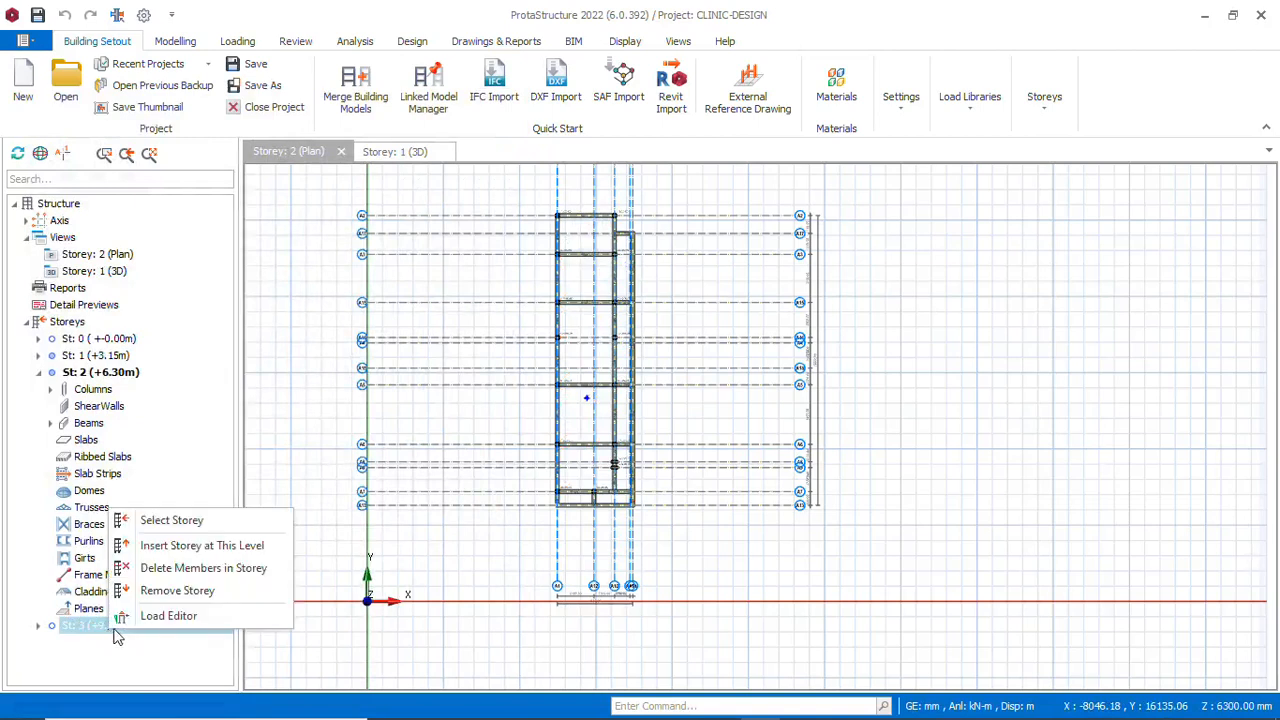
click(180, 592)
click(656, 438)
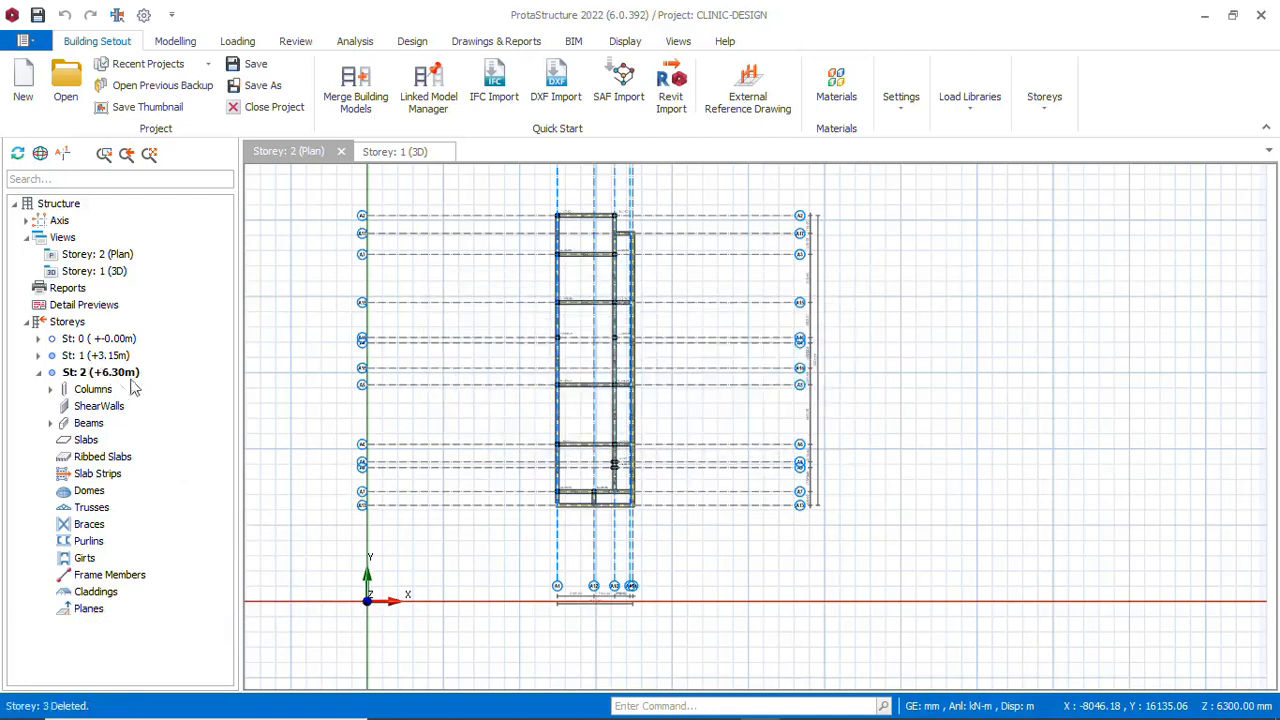
Edit the storey data to set Storey 2's height to 3000 mm
click(1044, 110)
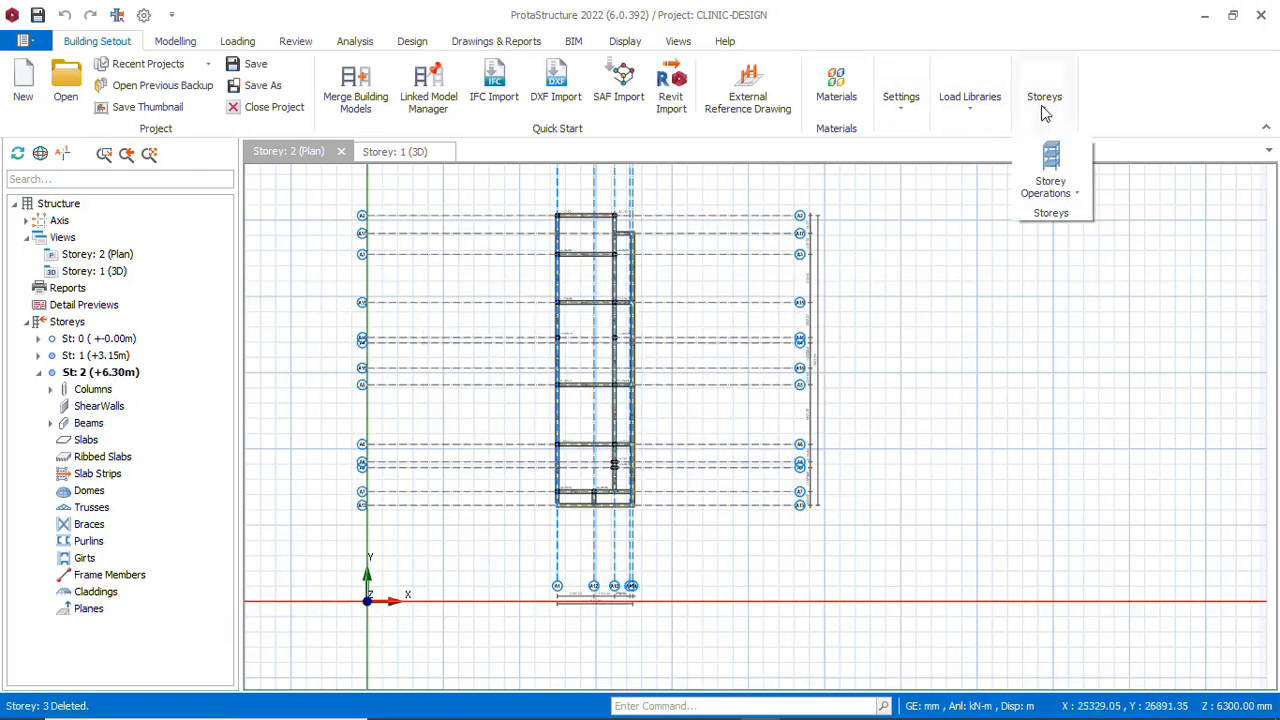
click(1077, 192)
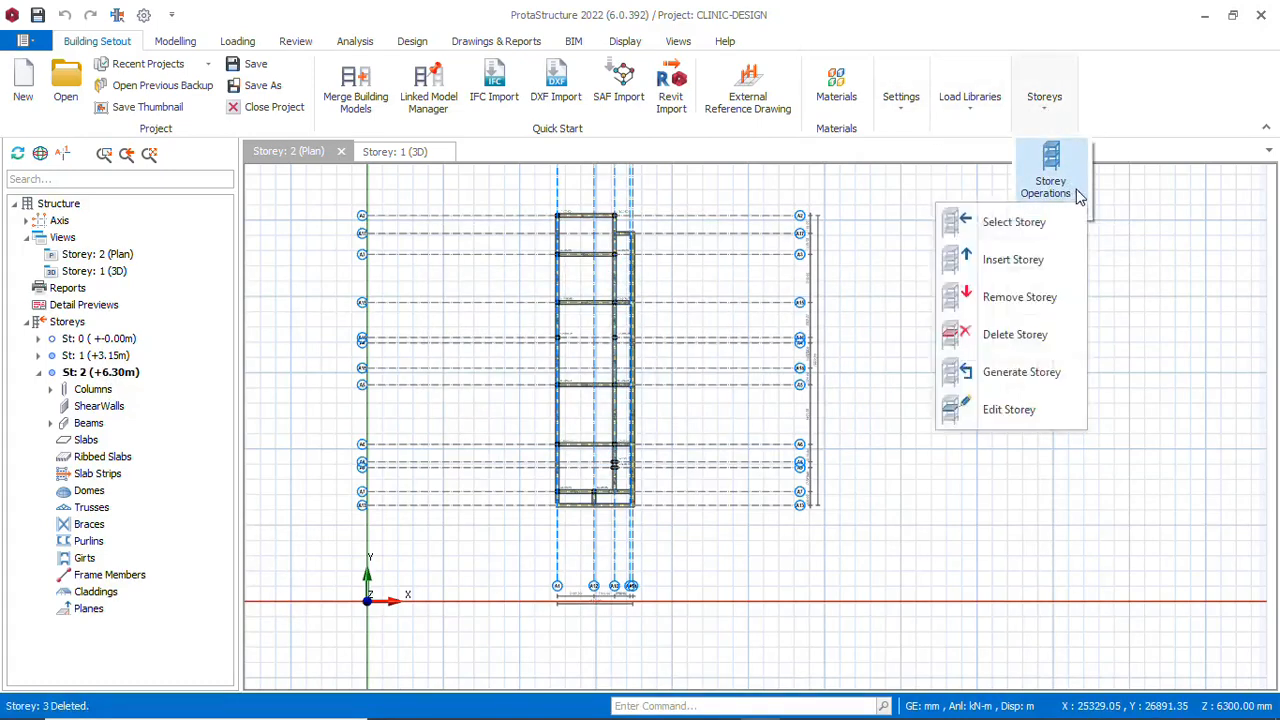
click(997, 411)
click(310, 250)
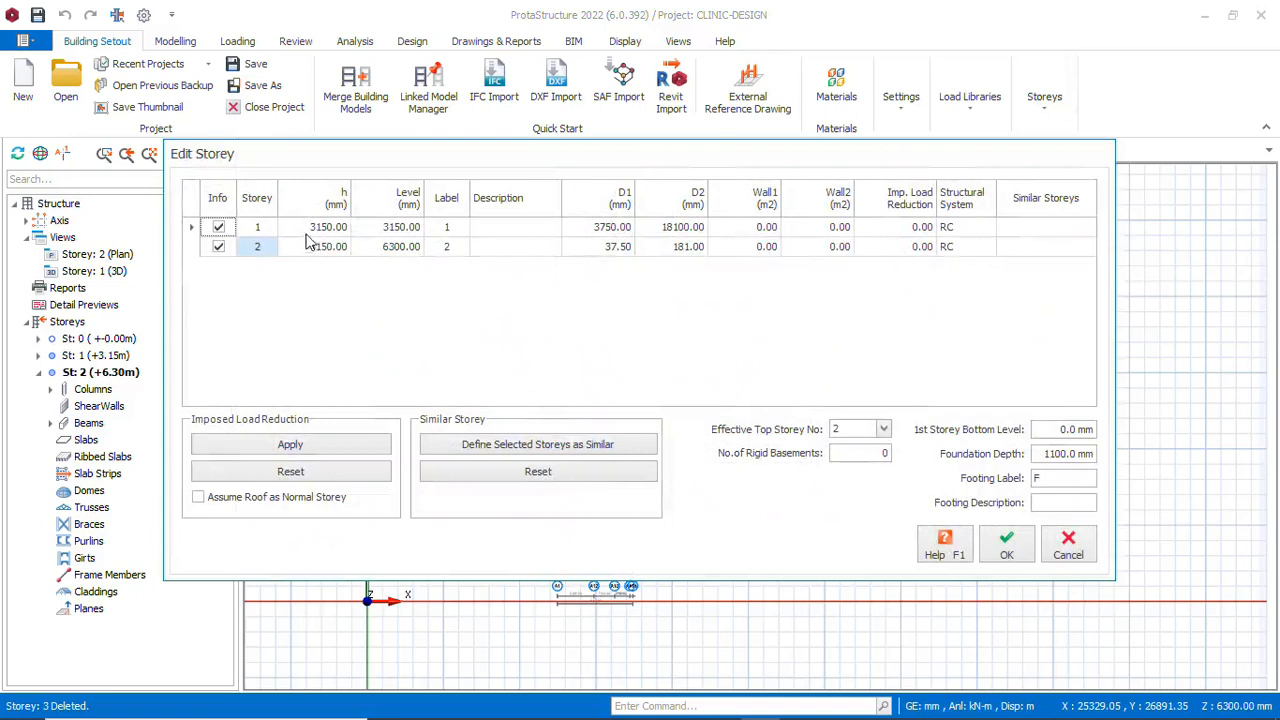
click(310, 250)
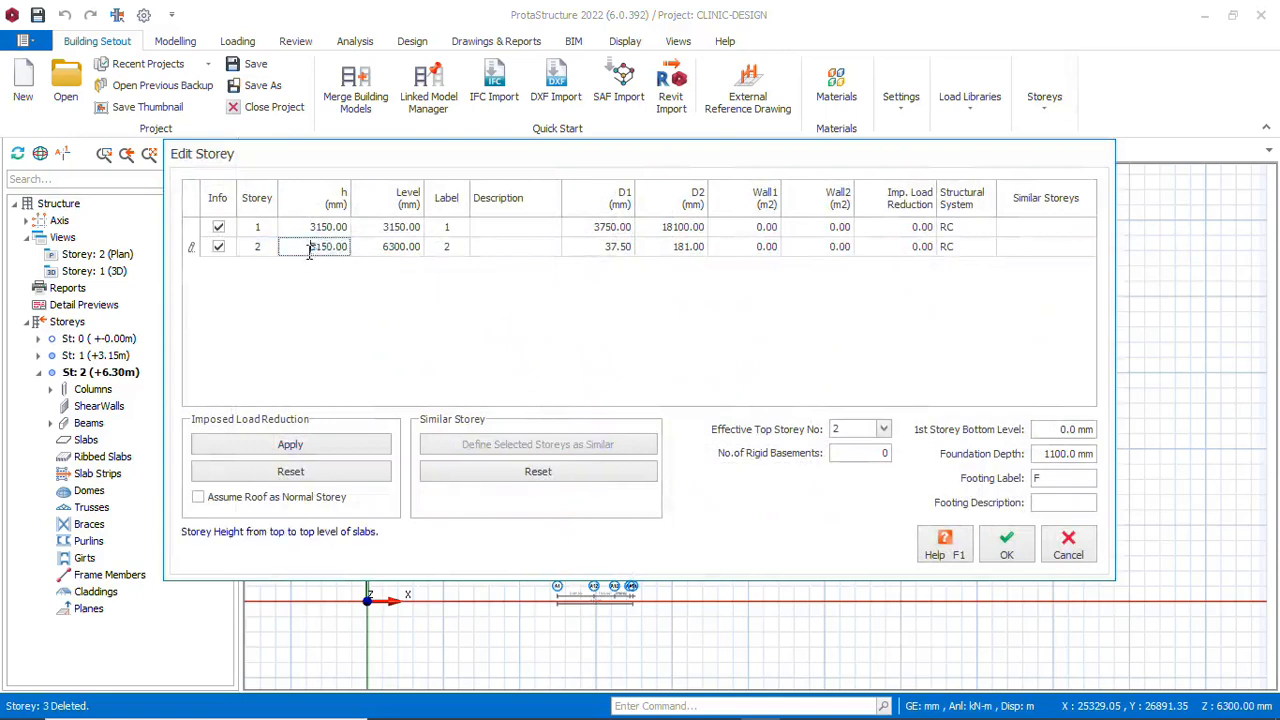
text(3)
click(1006, 547)
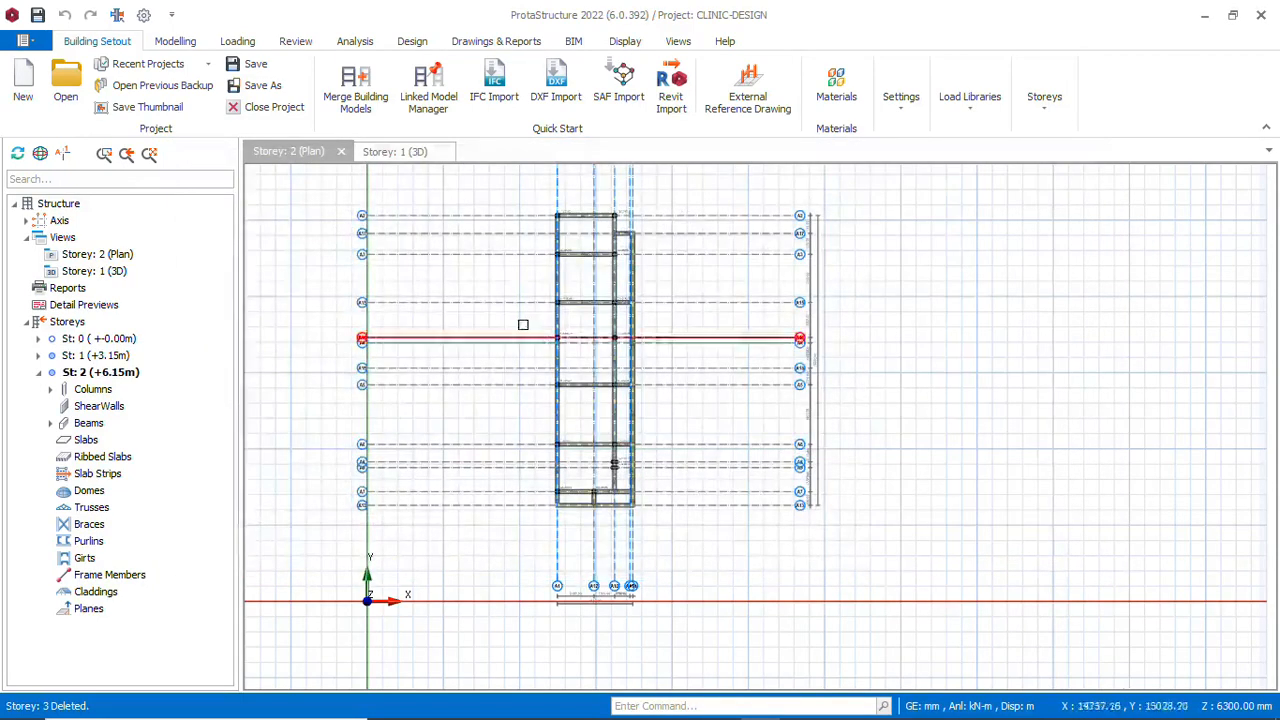
Inspect the generated Storey 2 columns and beams above Storey 1 in the 3D view
scroll(614, 320, up, 2)
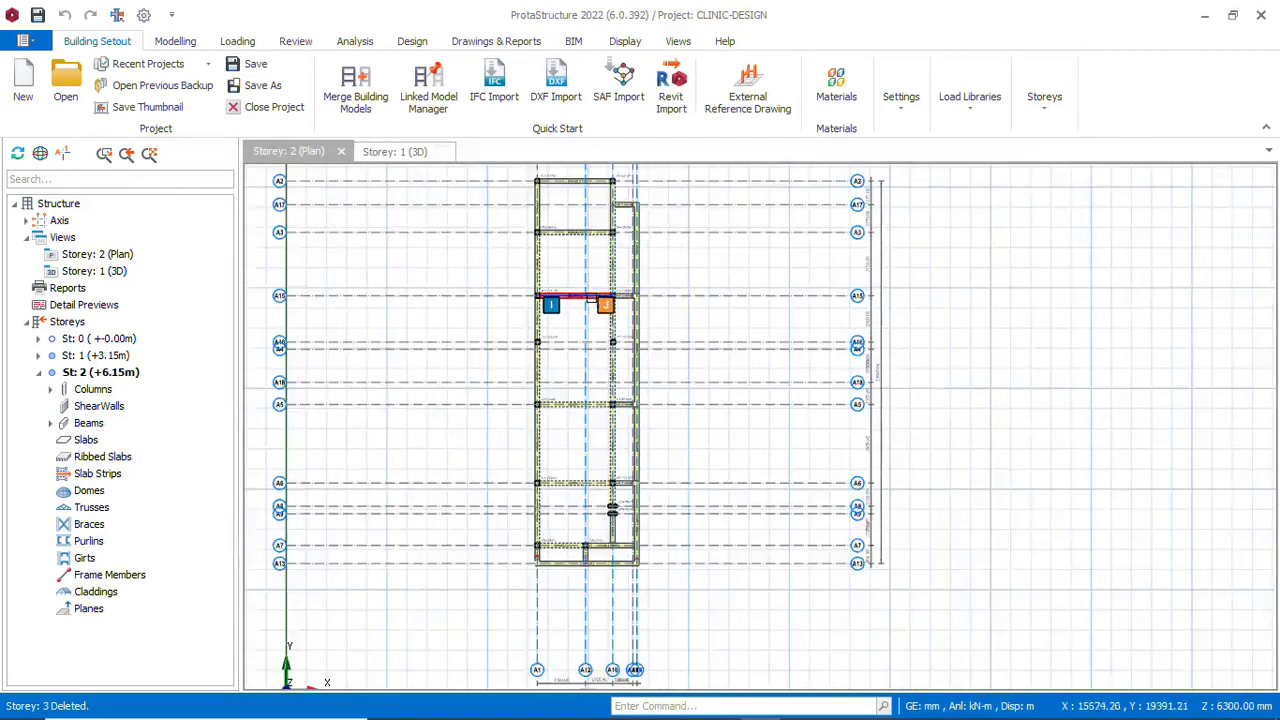
click(395, 152)
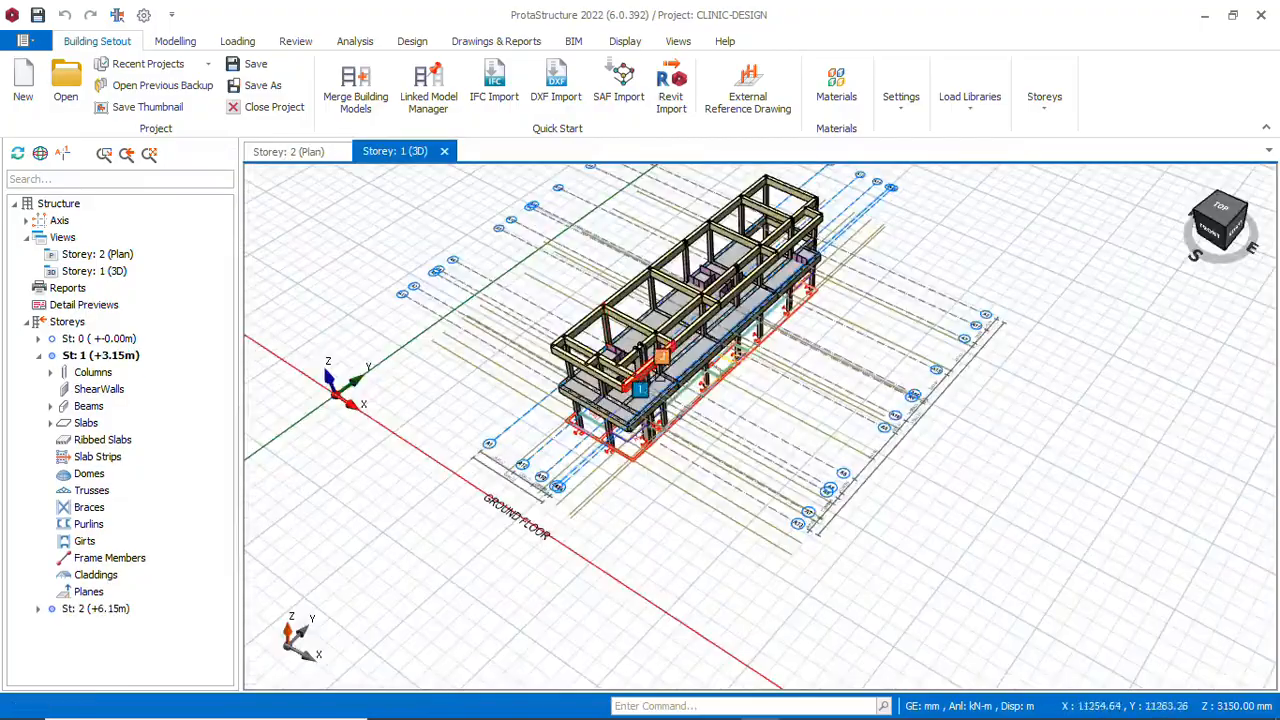
mouse_move(650, 367)
middle_down()
mouse_move(778, 333)
mouse_move(837, 249)
mouse_move(766, 357)
mouse_move(636, 378)
mouse_move(650, 420)
mouse_move(700, 410)
mouse_move(720, 380)
mouse_move(695, 372)
mouse_move(655, 388)
mouse_move(683, 426)
mouse_move(738, 376)
mouse_move(742, 392)
mouse_move(585, 455)
middle_up()
scroll(640, 375, up, 3)
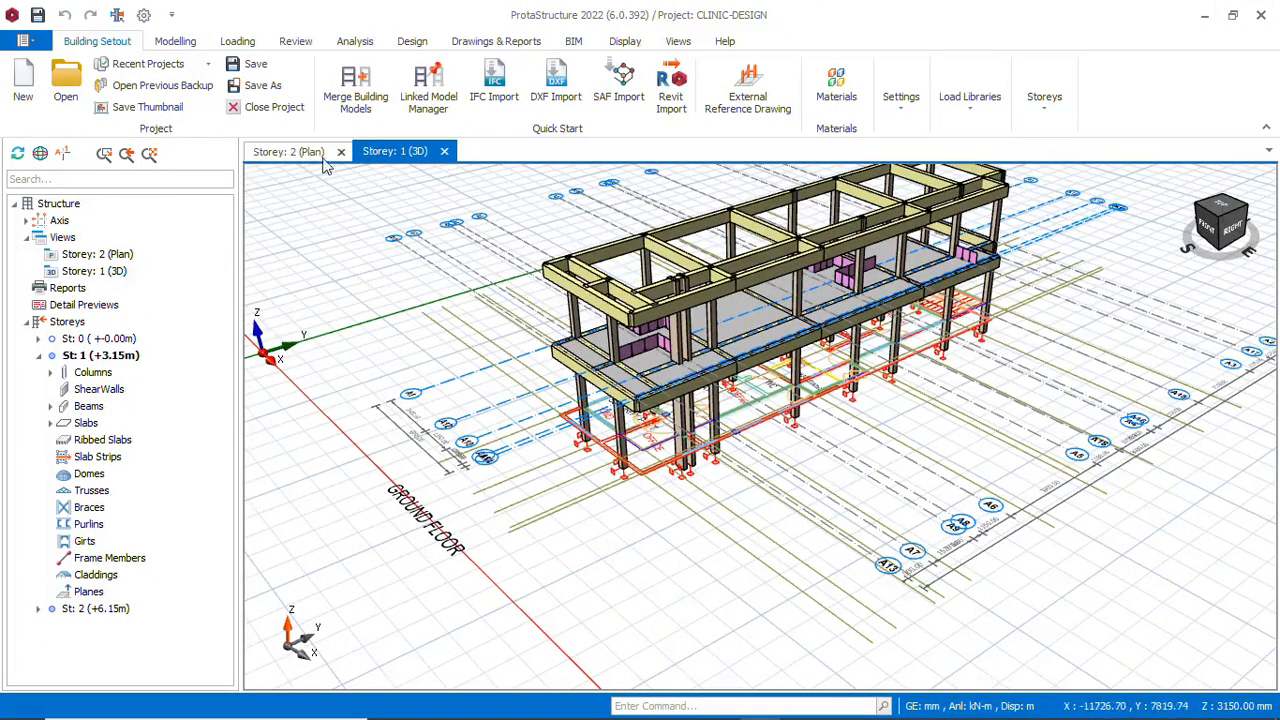
Open the Storey 1 plan and edit the loads of edge beam 1B31 beside the security post, between axes A6 and A7
click(312, 158)
click(312, 158)
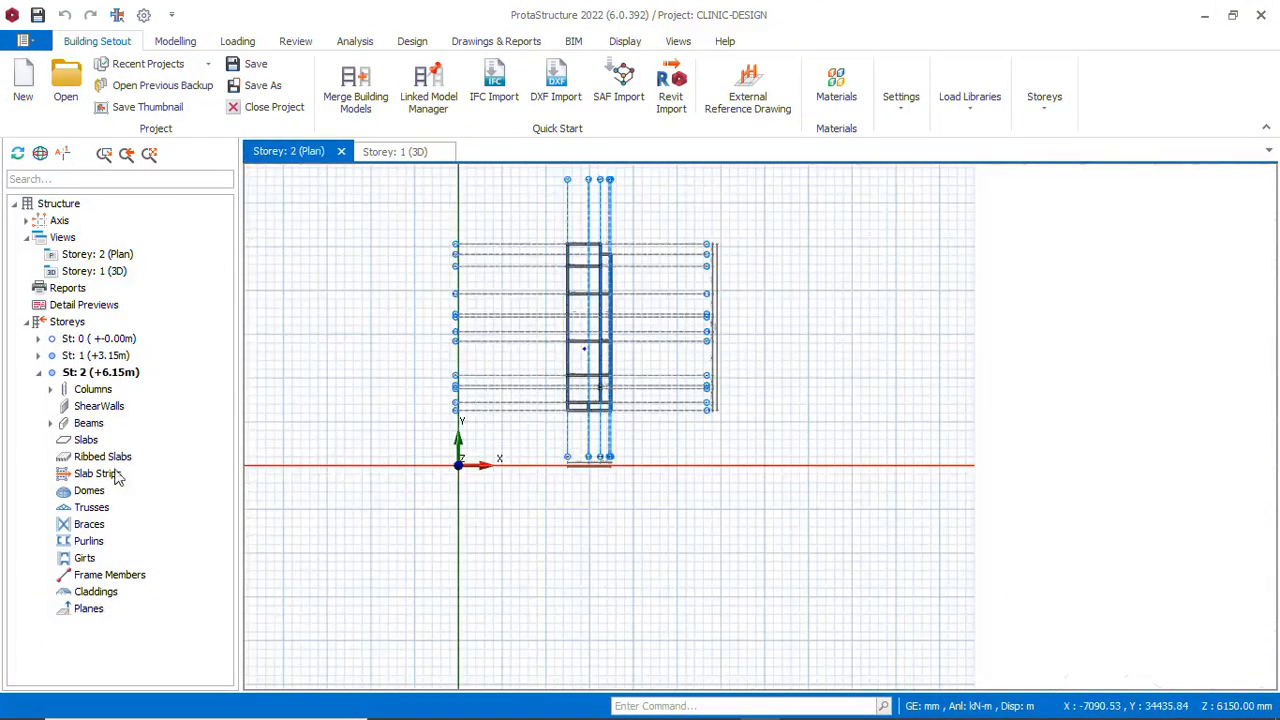
click(111, 360)
double_click(111, 360)
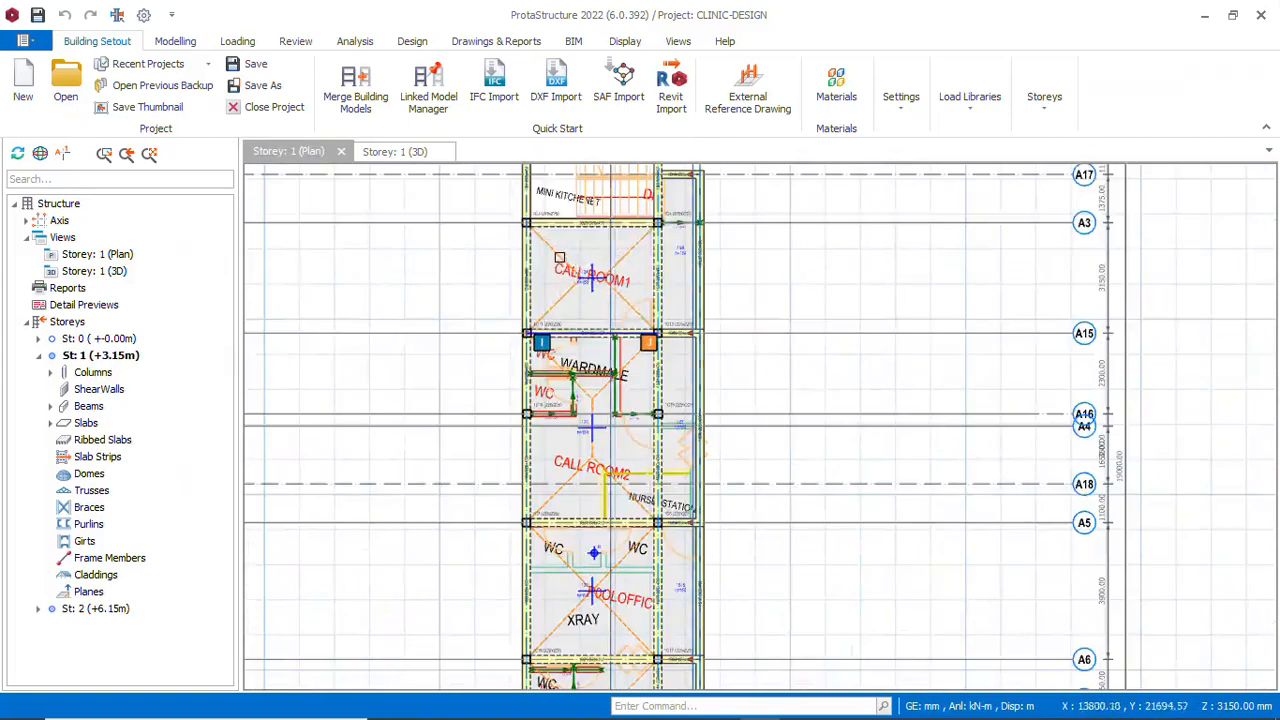
scroll(519, 205, down, 3)
scroll(528, 468, up, 4)
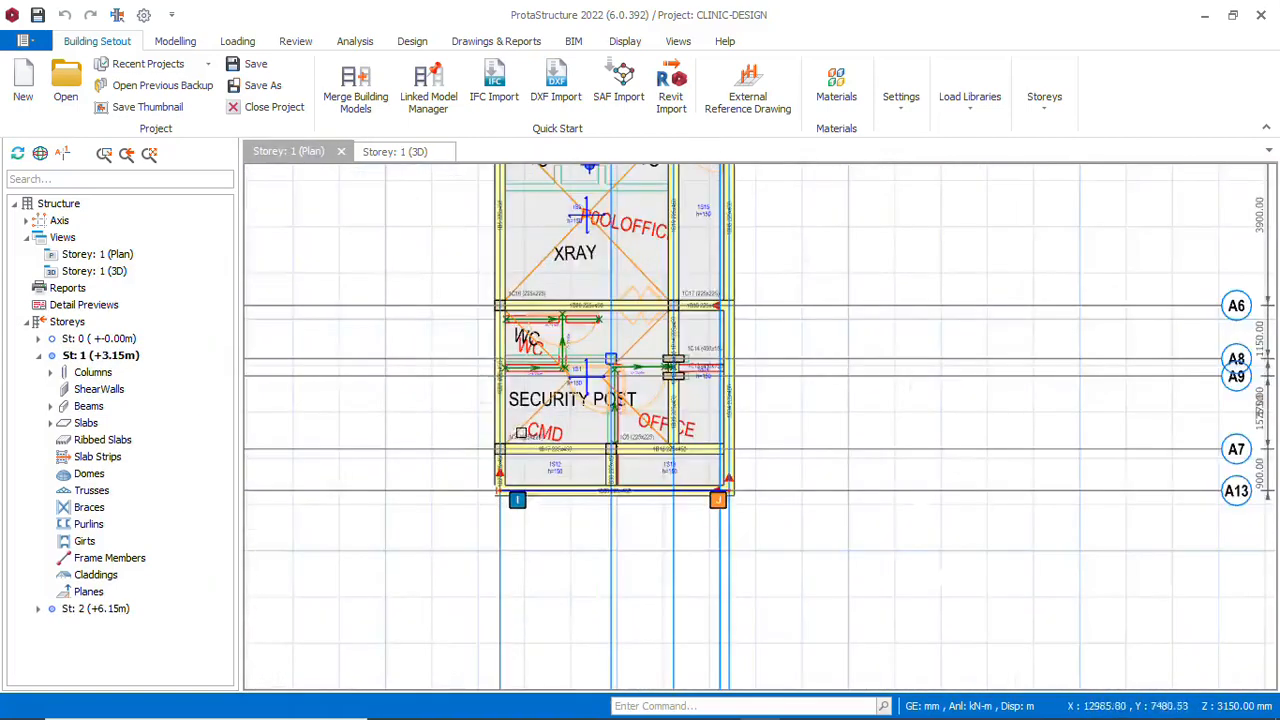
scroll(502, 417, up, 2)
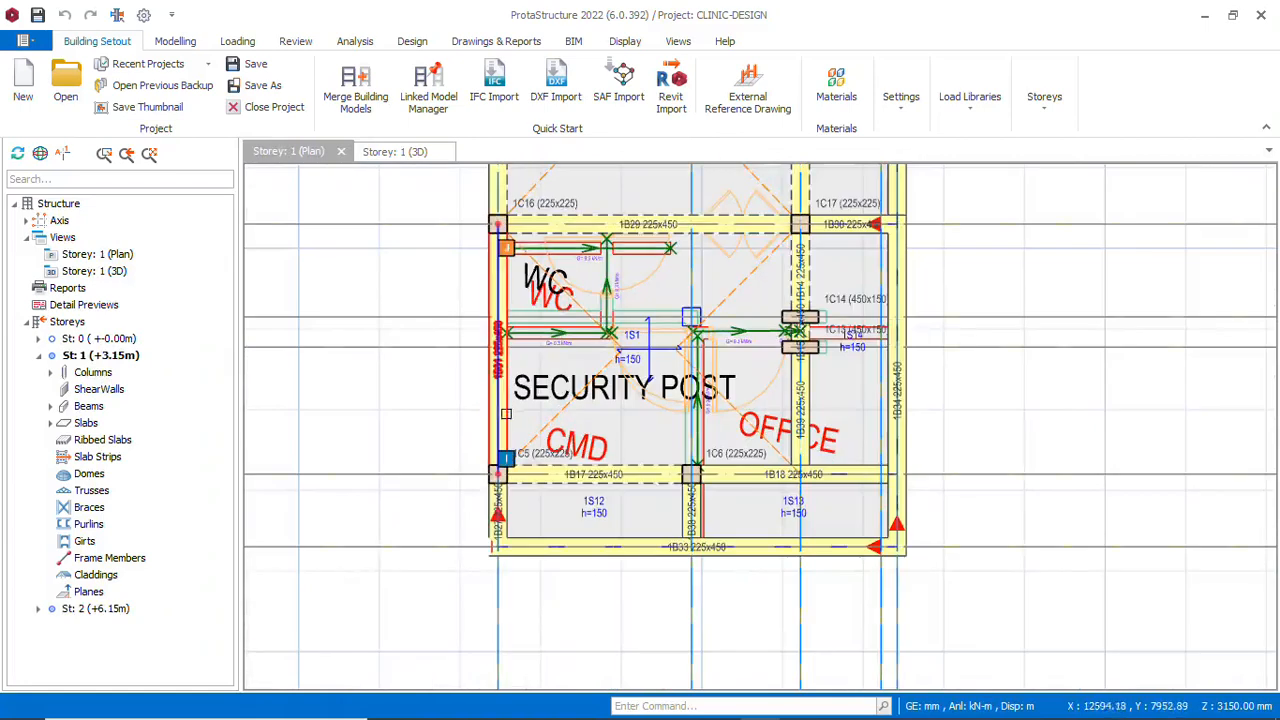
click(491, 415)
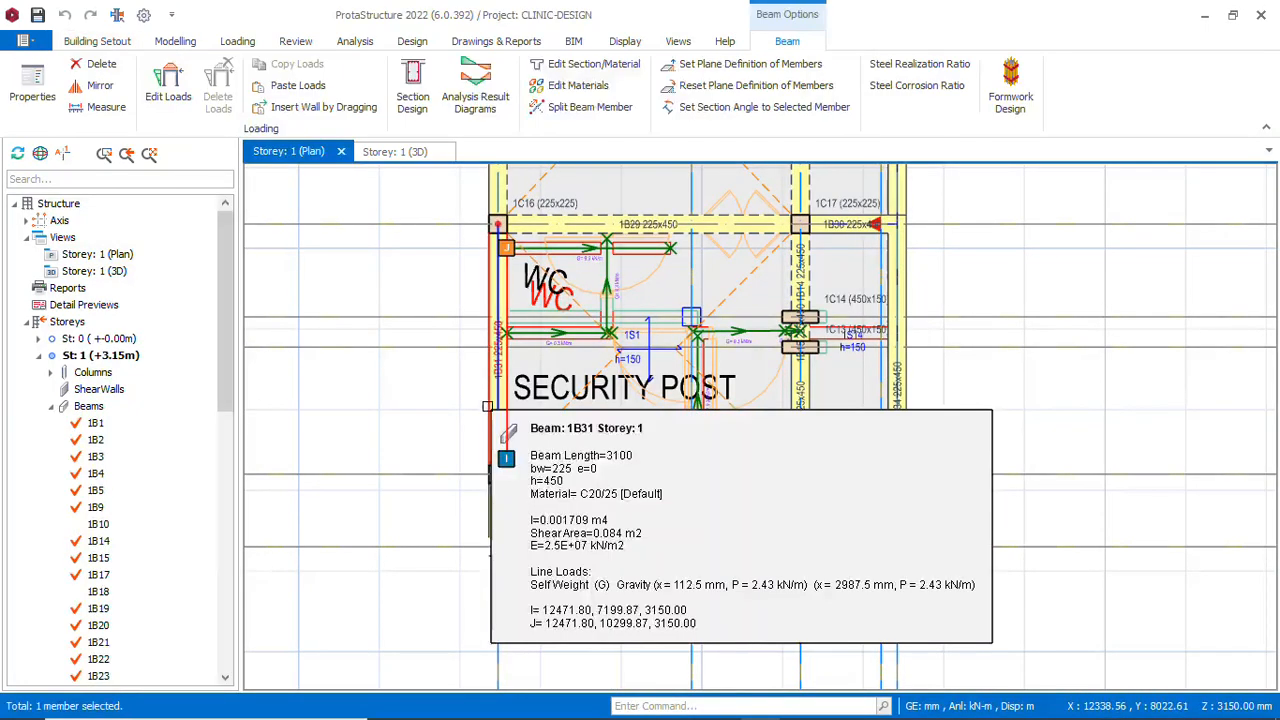
right_click(492, 414)
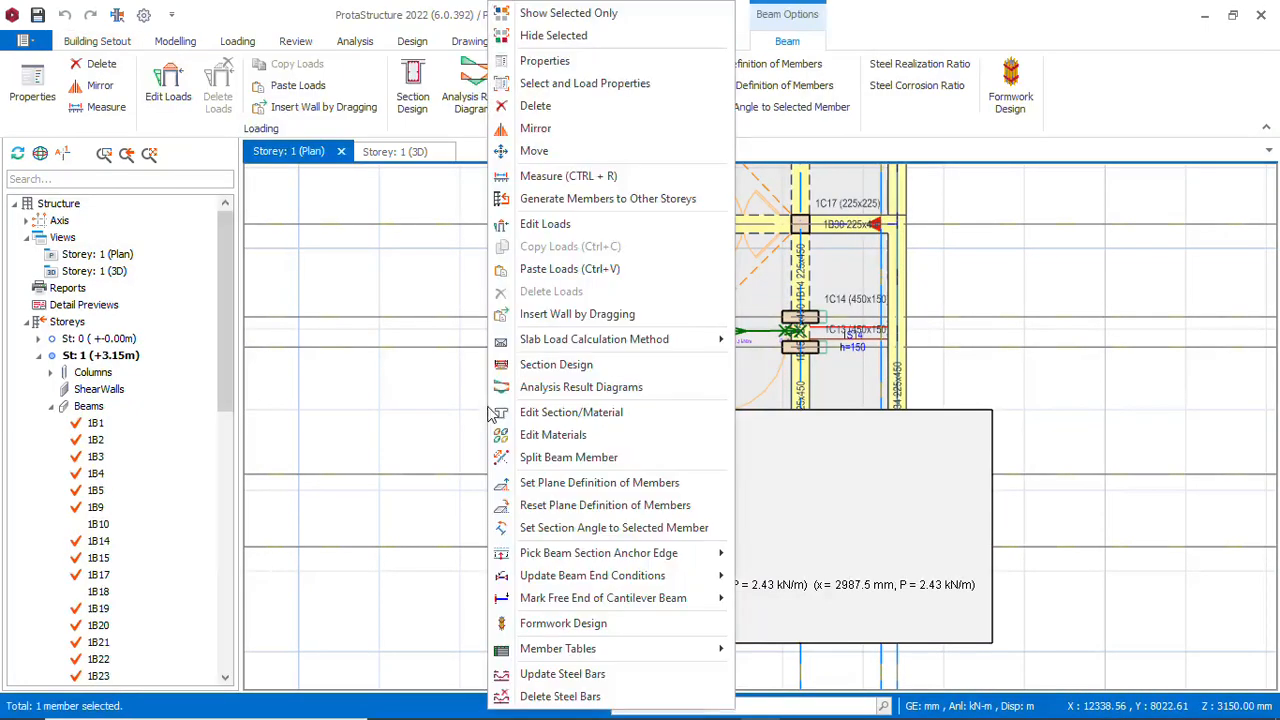
click(567, 225)
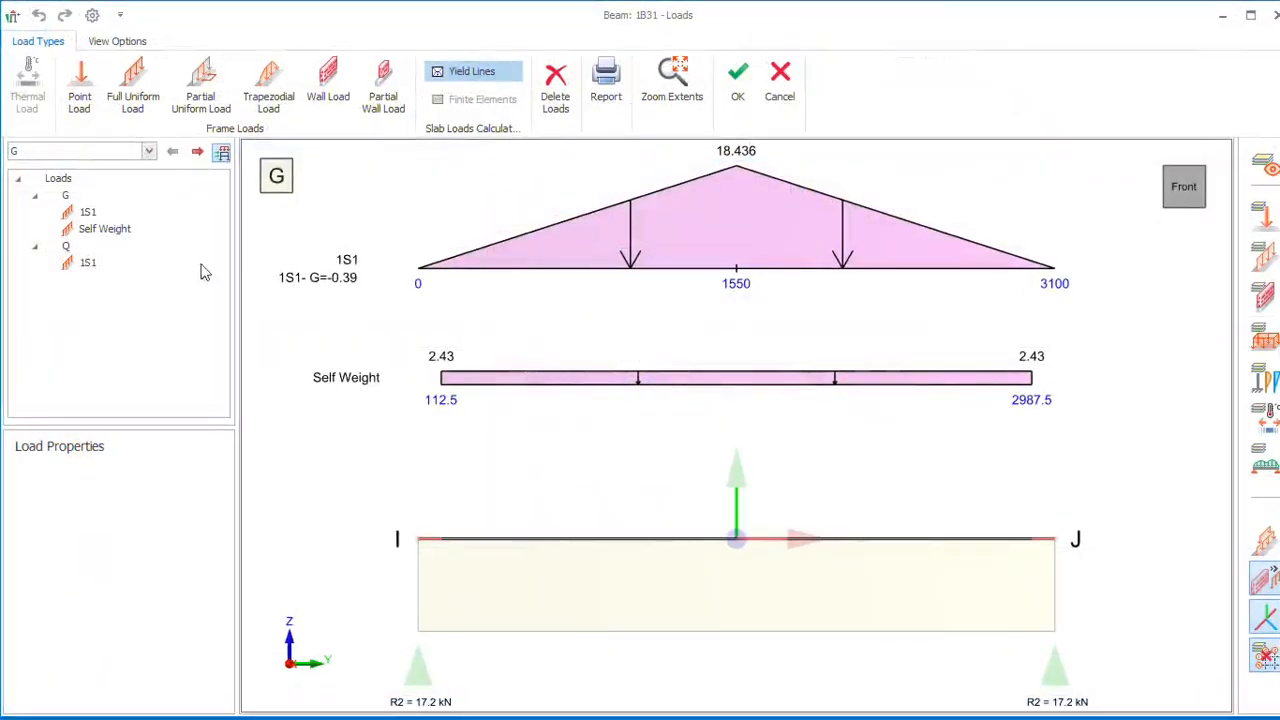
Assign a full-length dead wall load to beam 1B31 with start and end heights of 2700 mm
click(328, 88)
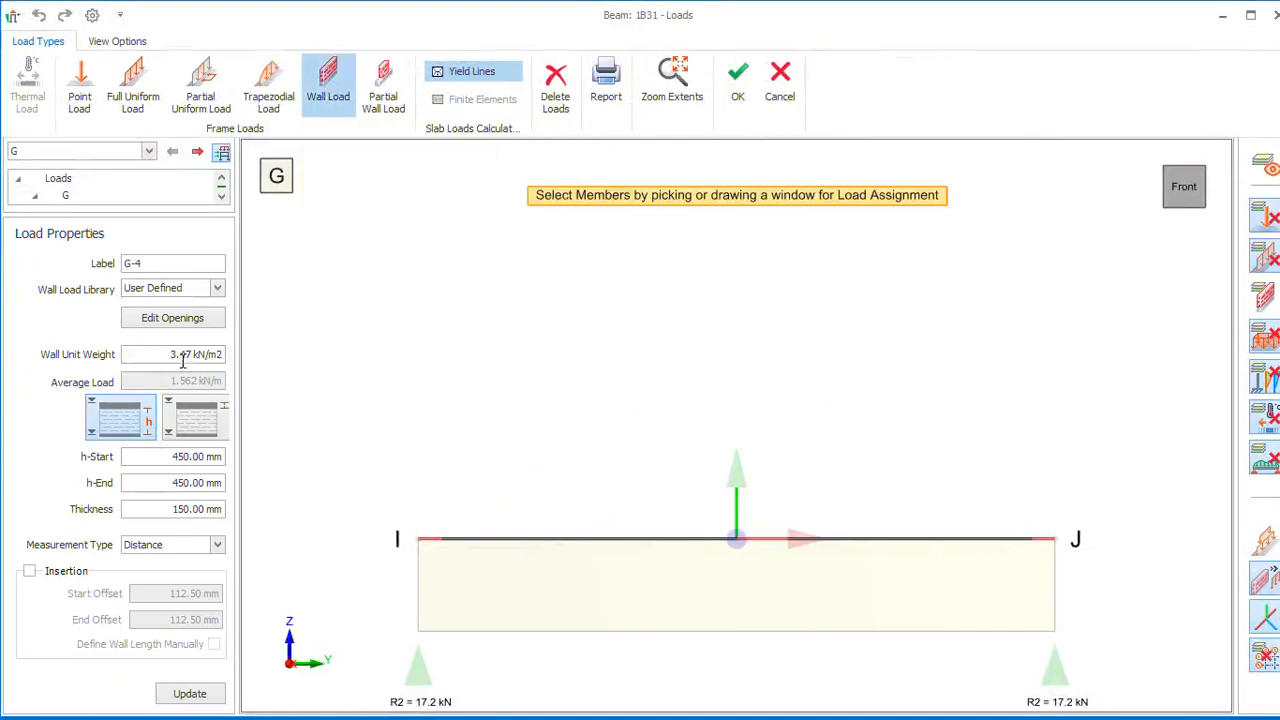
double_click(200, 456)
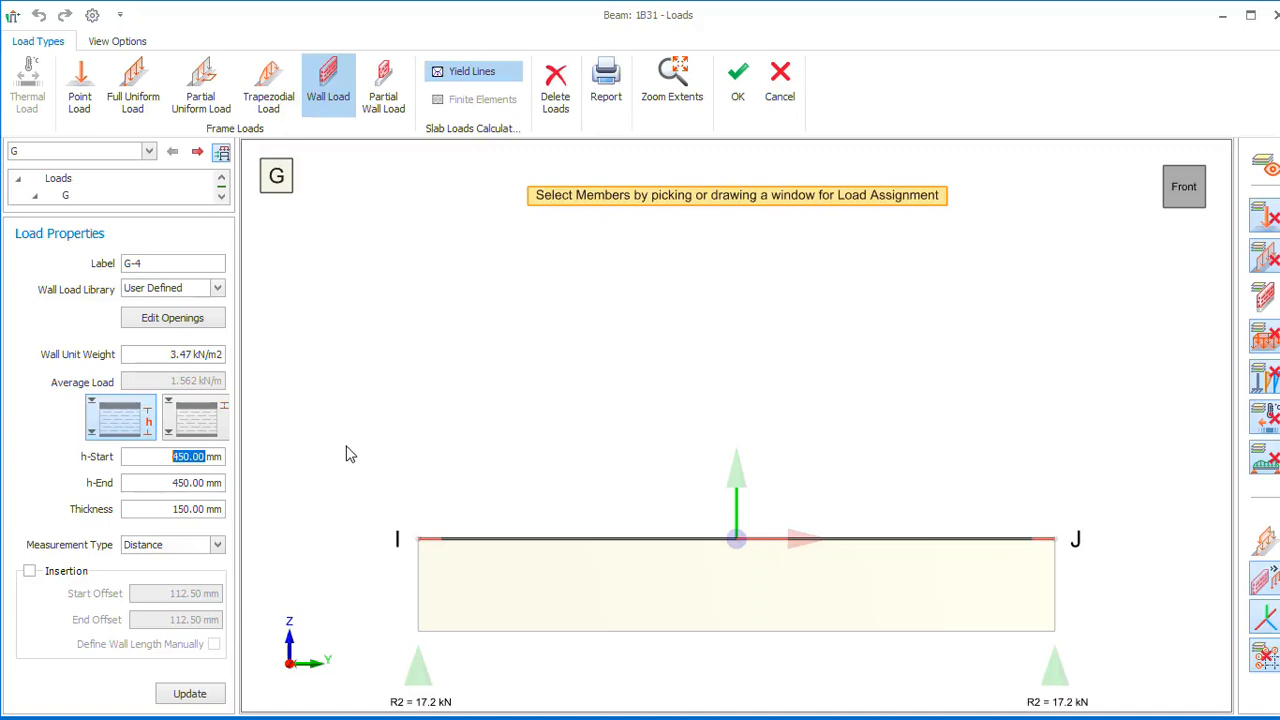
text(27)
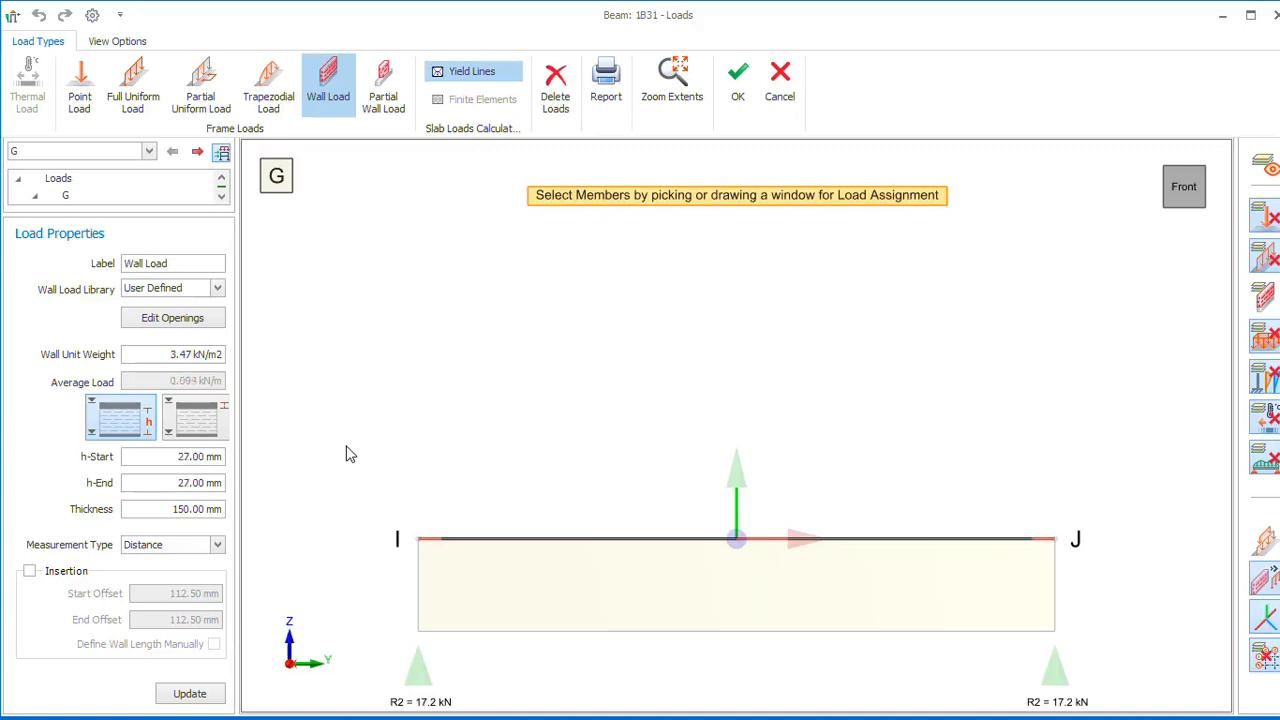
text(00)
click(489, 545)
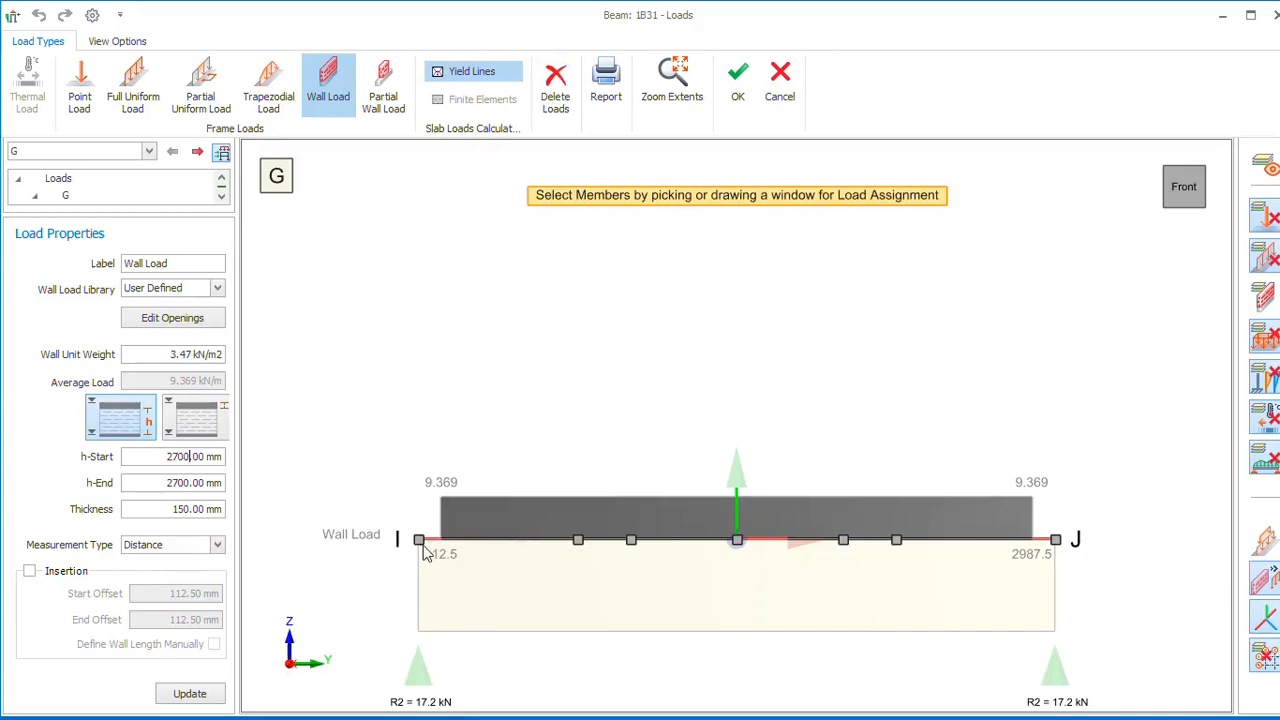
click(521, 539)
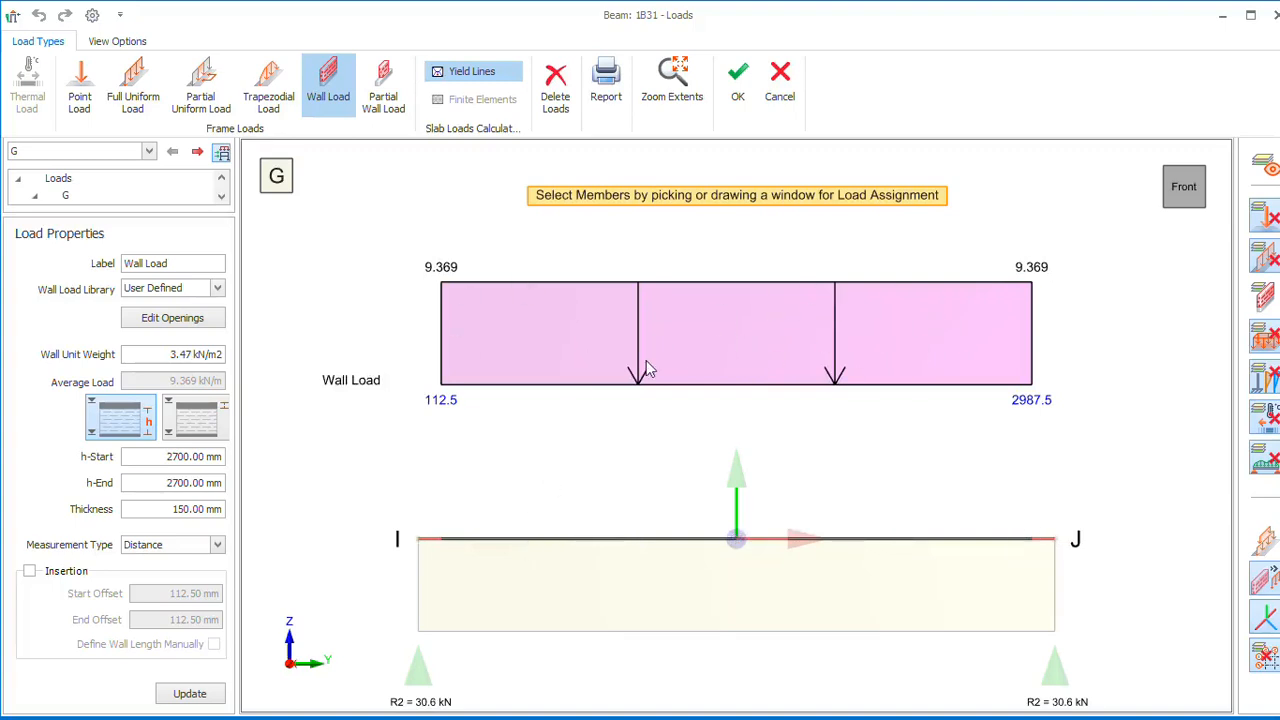
Add a 1000 by 1000 mm opening to the beam's wall load, update the load and accept the edits
click(175, 322)
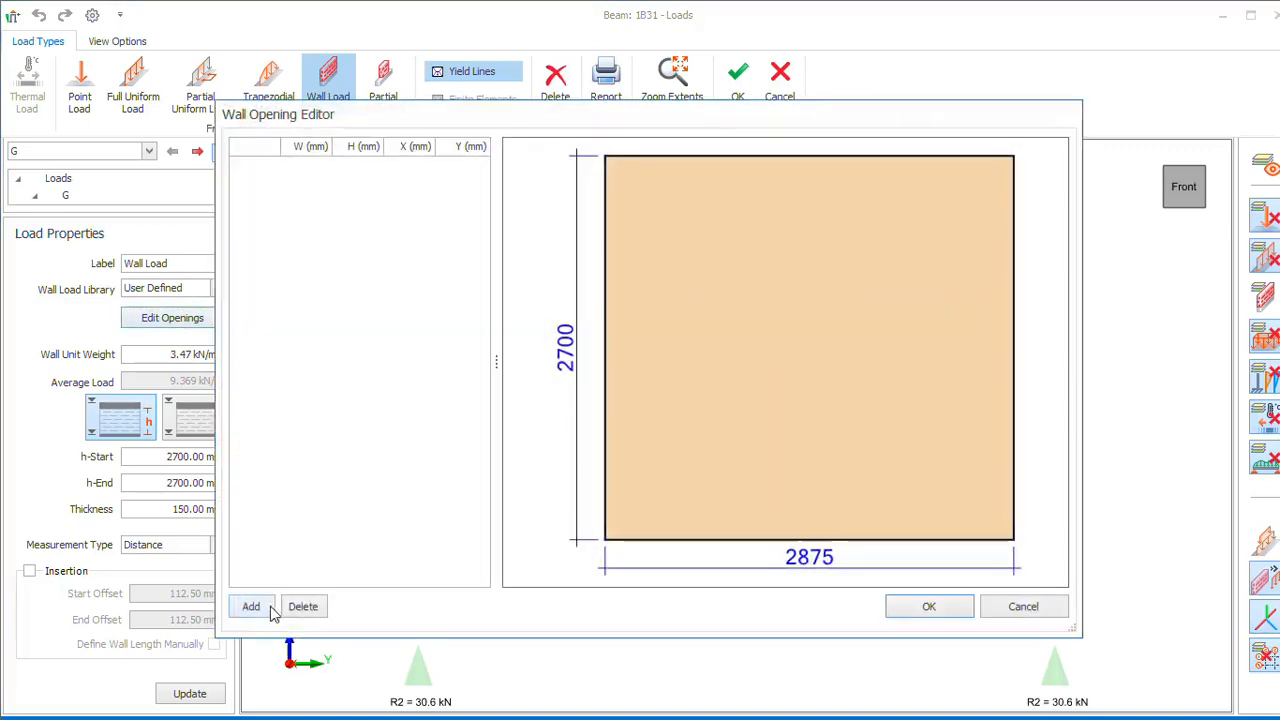
click(251, 606)
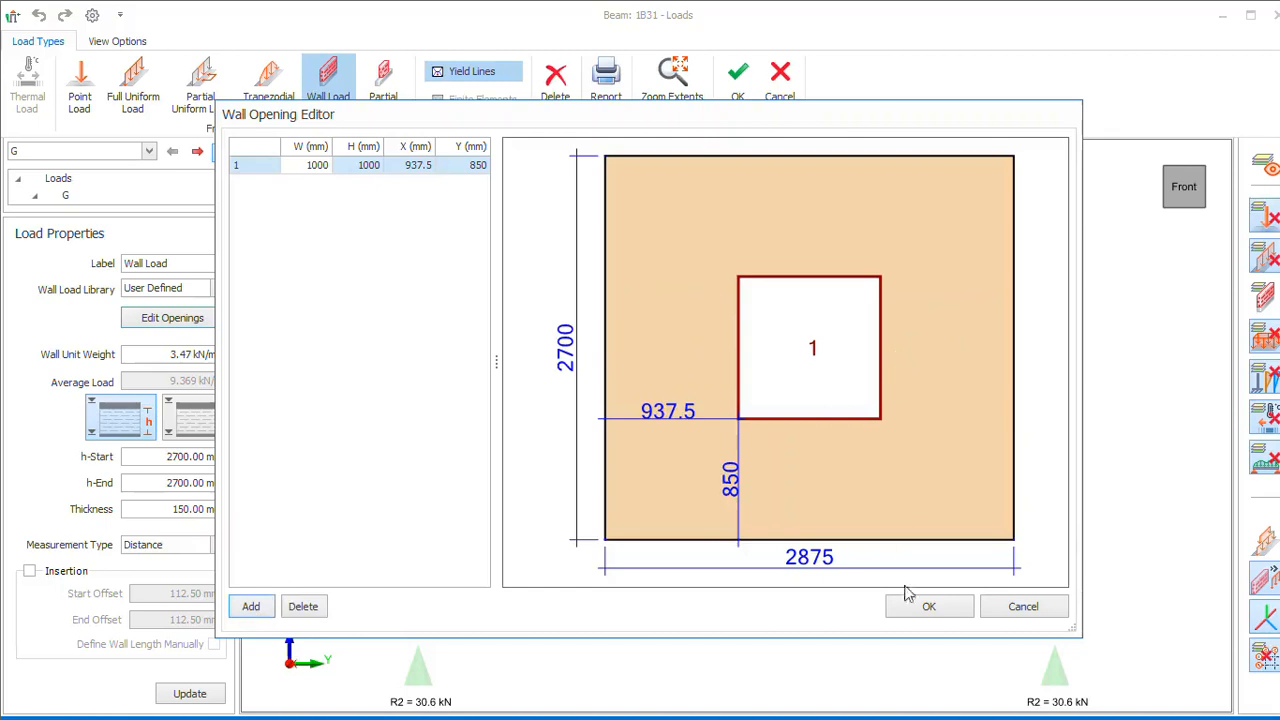
click(930, 608)
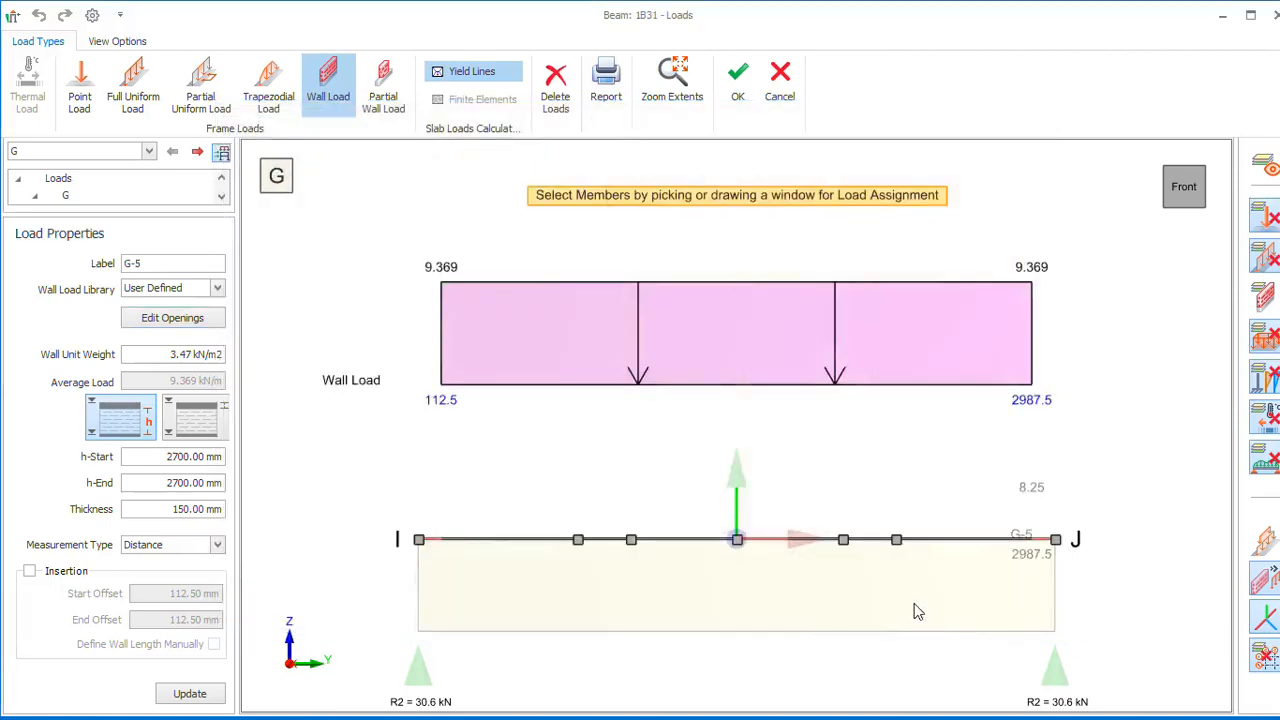
click(196, 703)
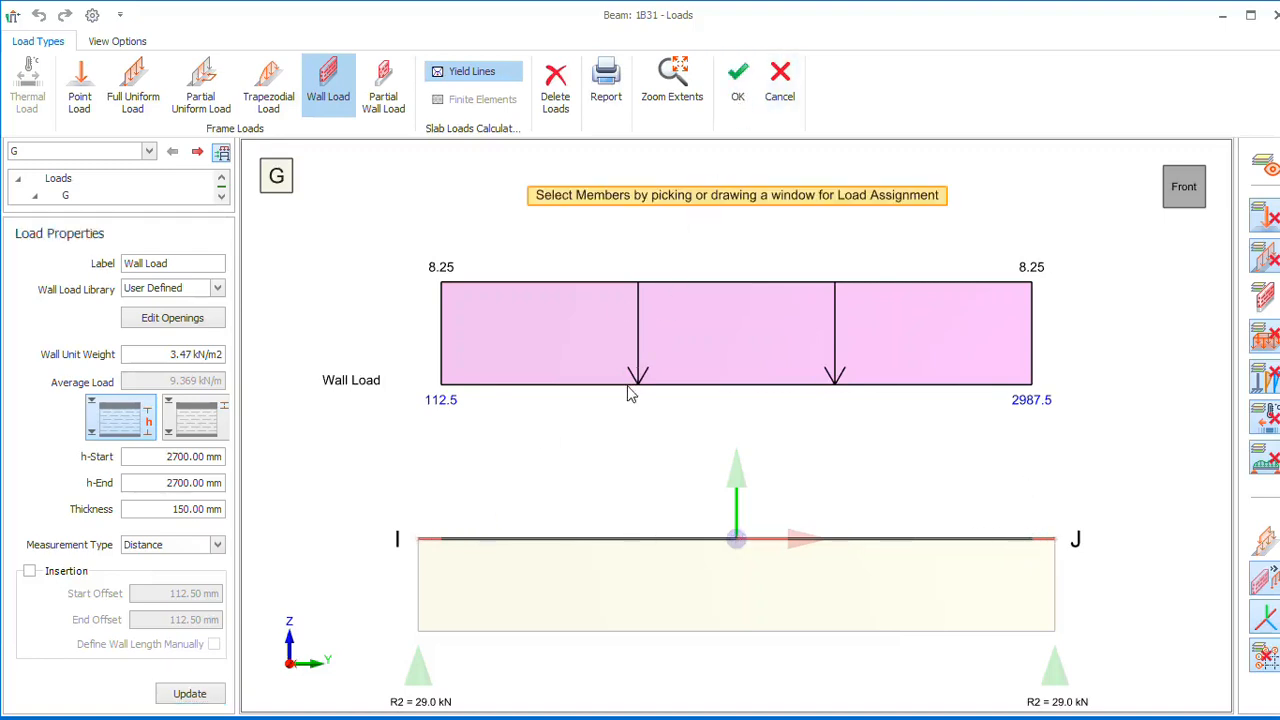
click(738, 85)
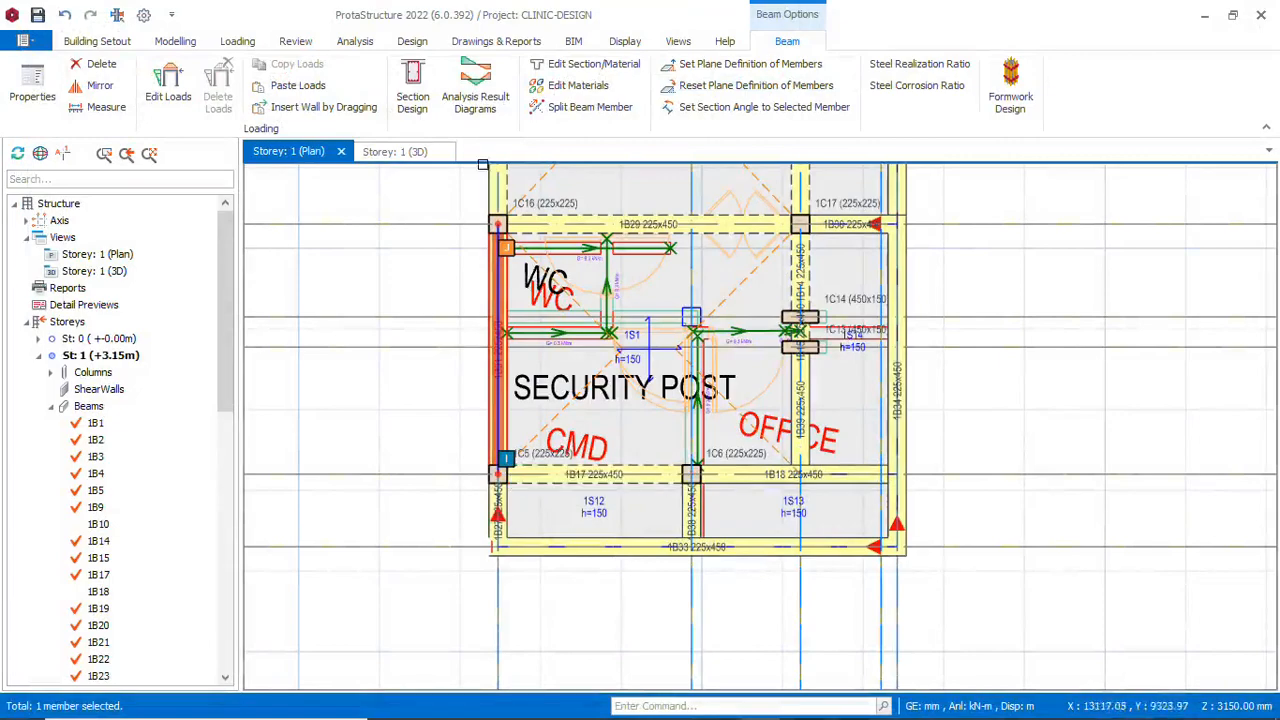
Examine the wall and its opening on beam 1B31 in the 3D view
click(400, 152)
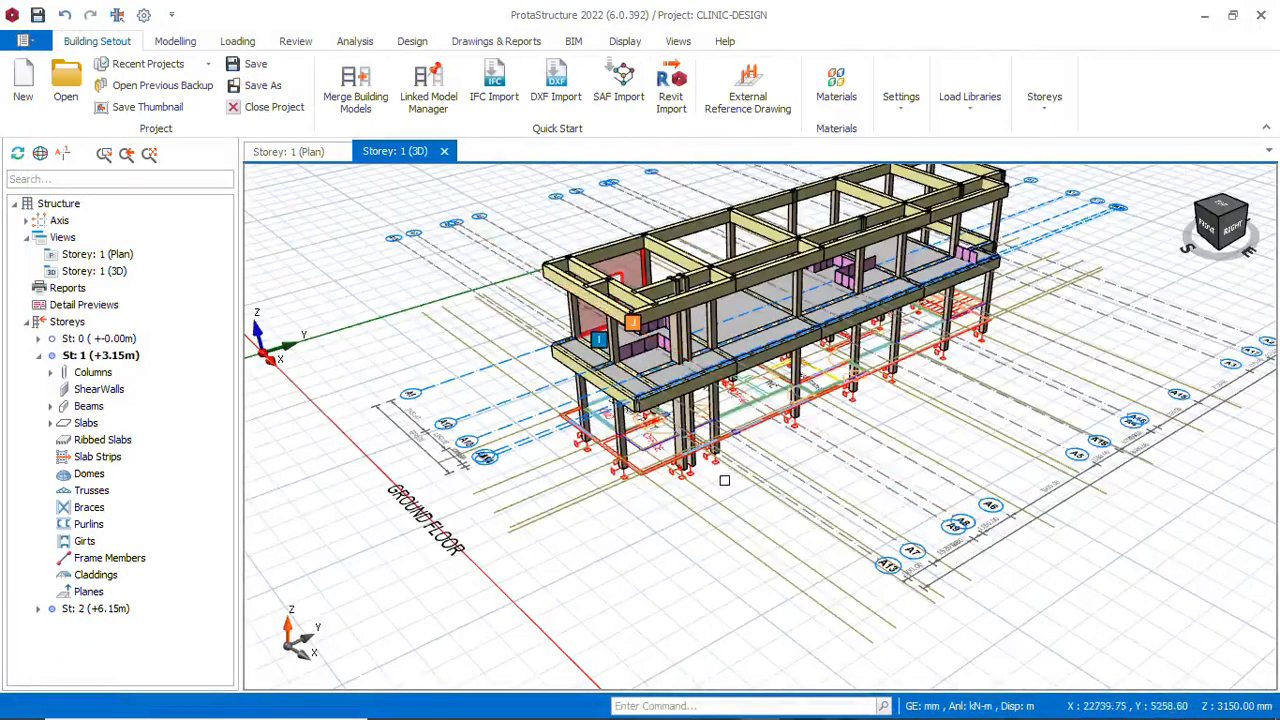
middle_drag(723, 480, 971, 423)
scroll(673, 410, up, 5)
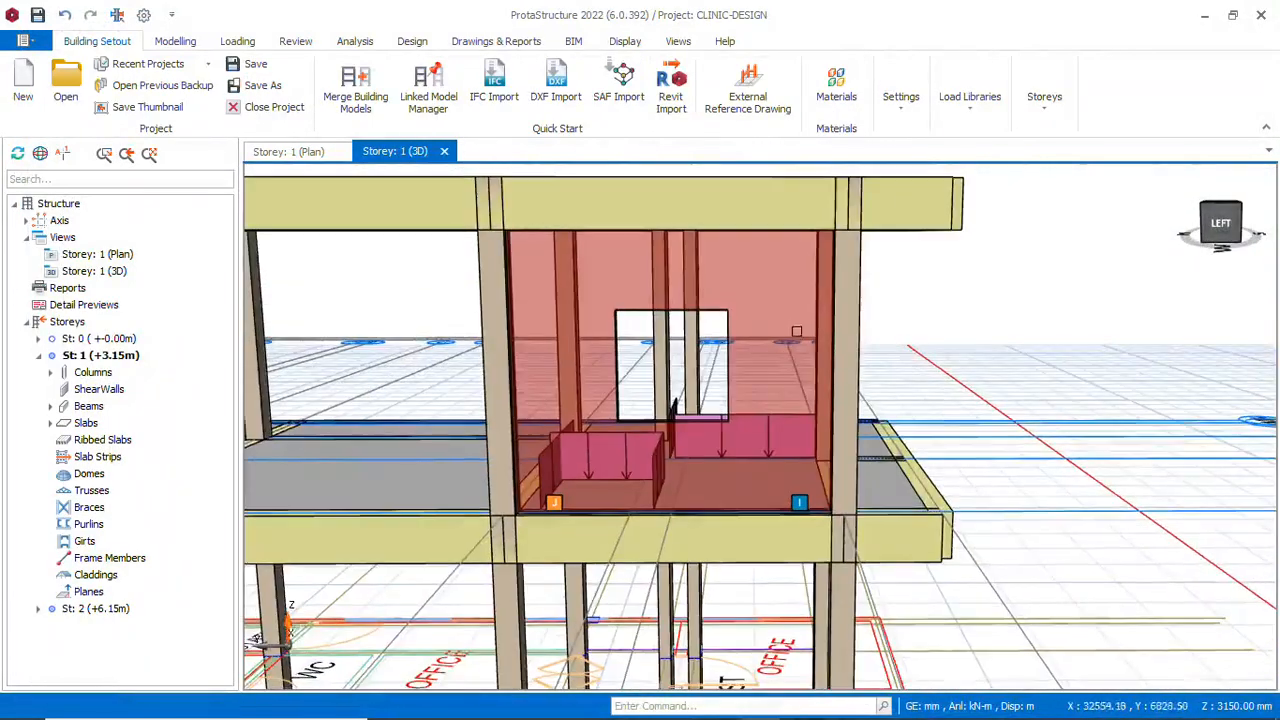
middle_drag(673, 410, 825, 493)
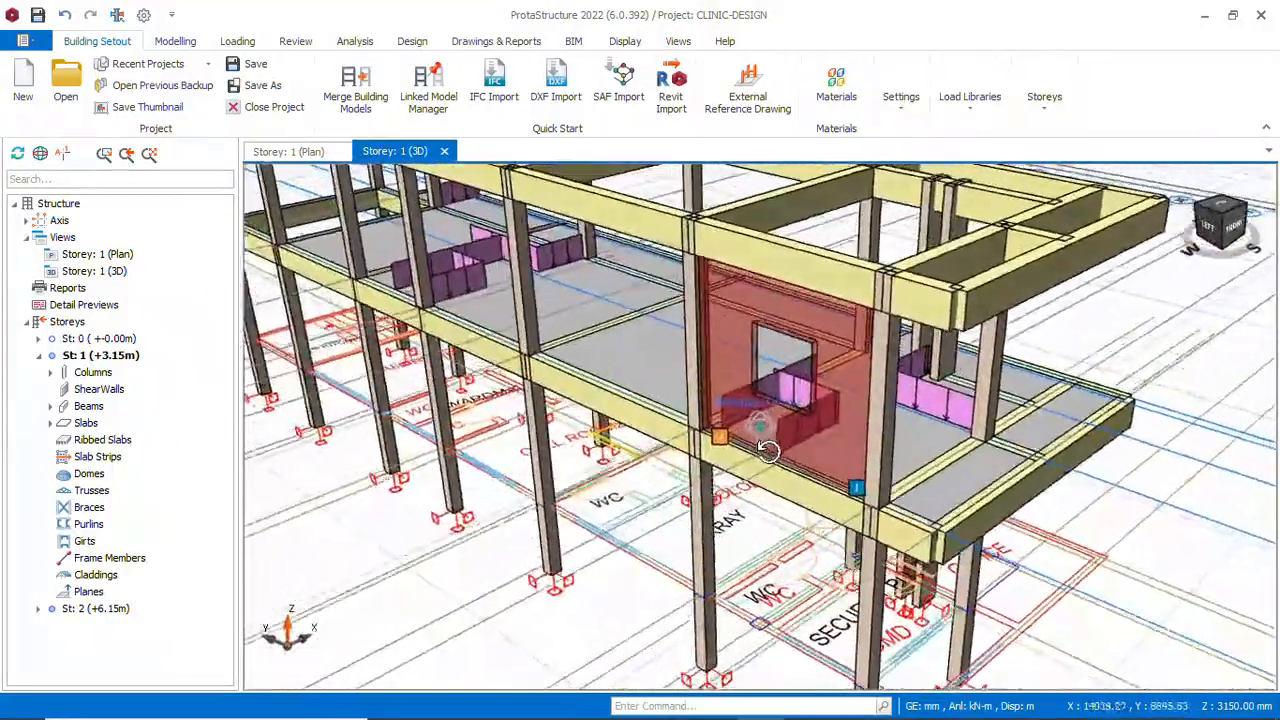
middle_drag(766, 449, 735, 425)
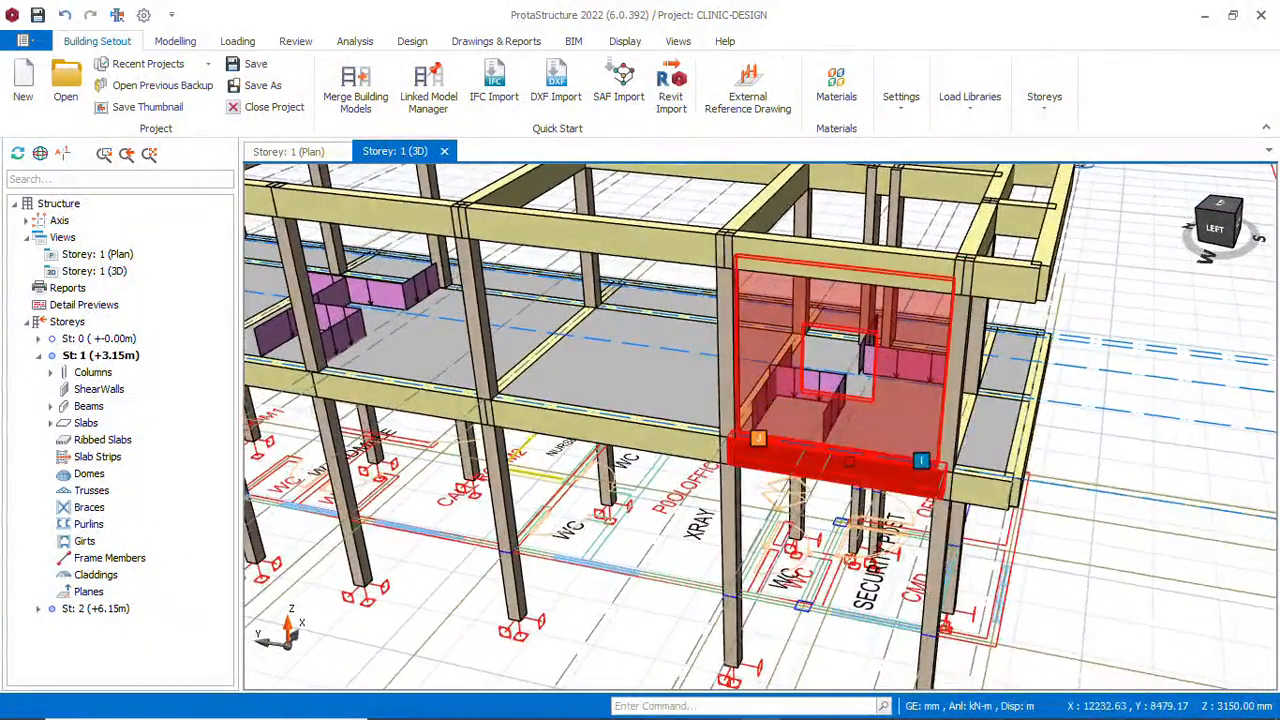
mouse_move(846, 463)
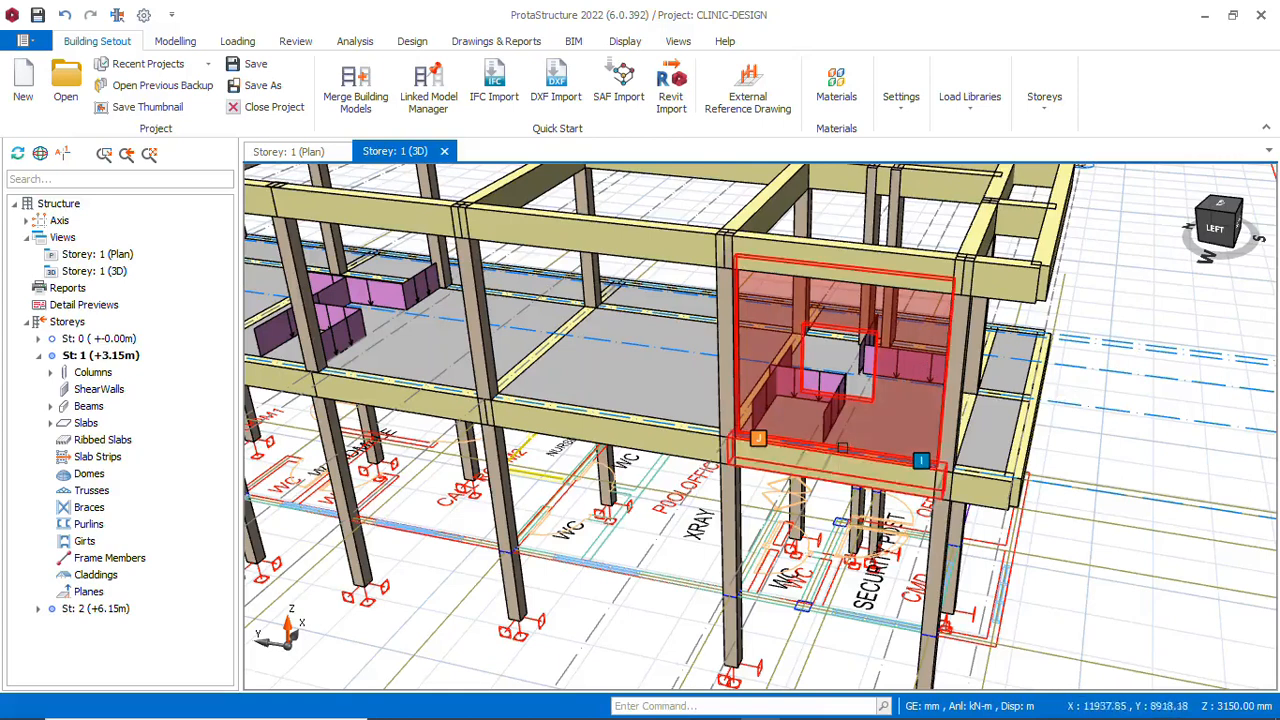
Assign a 2700 mm high wall load without openings to adjacent edge beam 1B5 and accept it
middle_drag(922, 372, 860, 395)
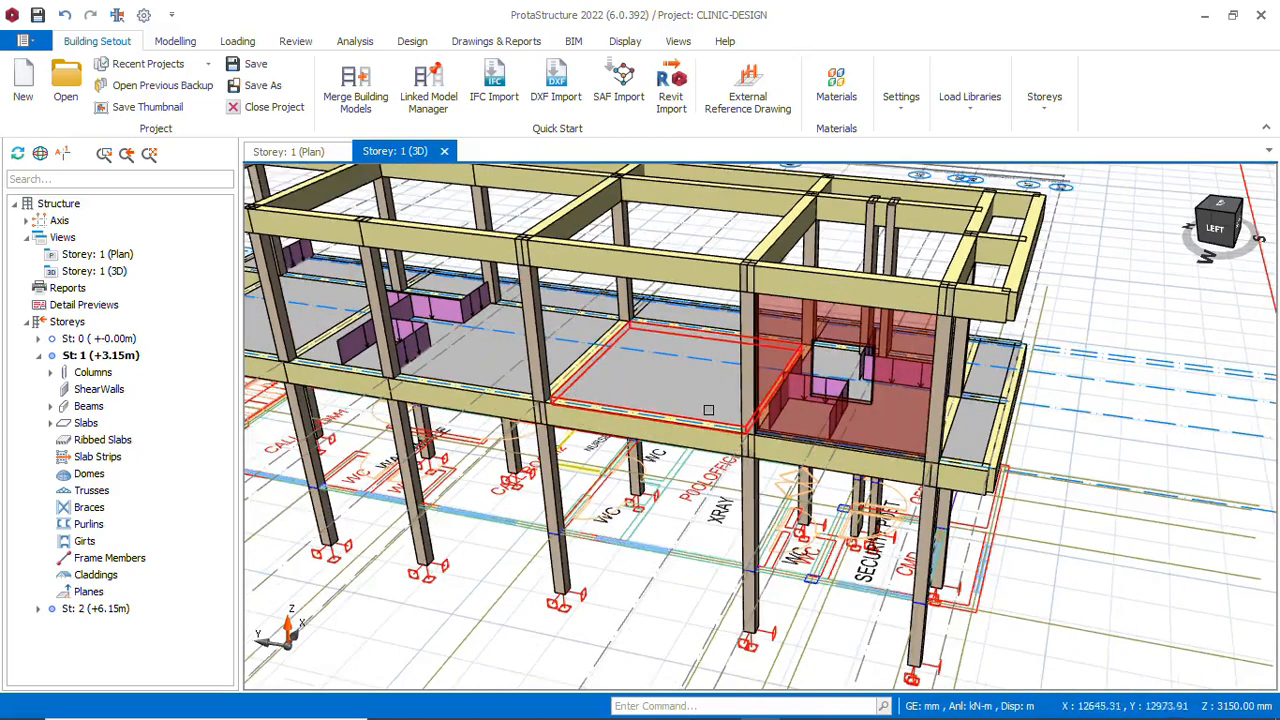
click(668, 420)
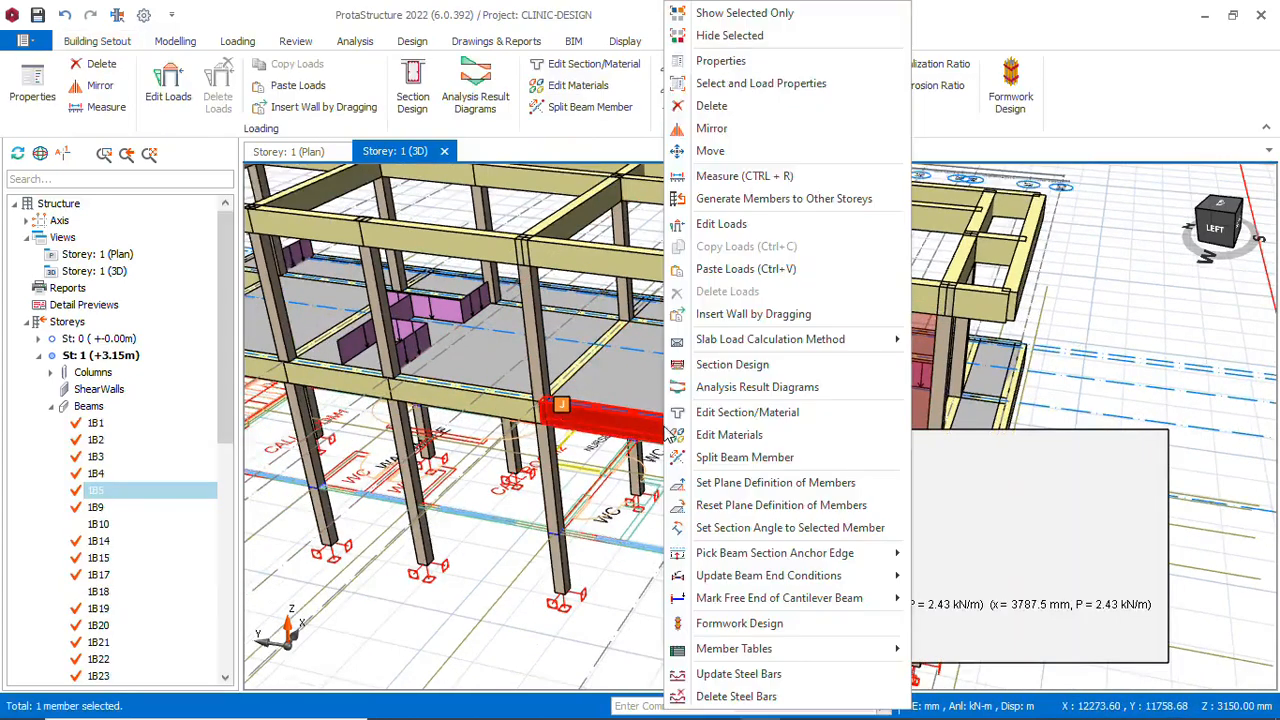
right_click(666, 426)
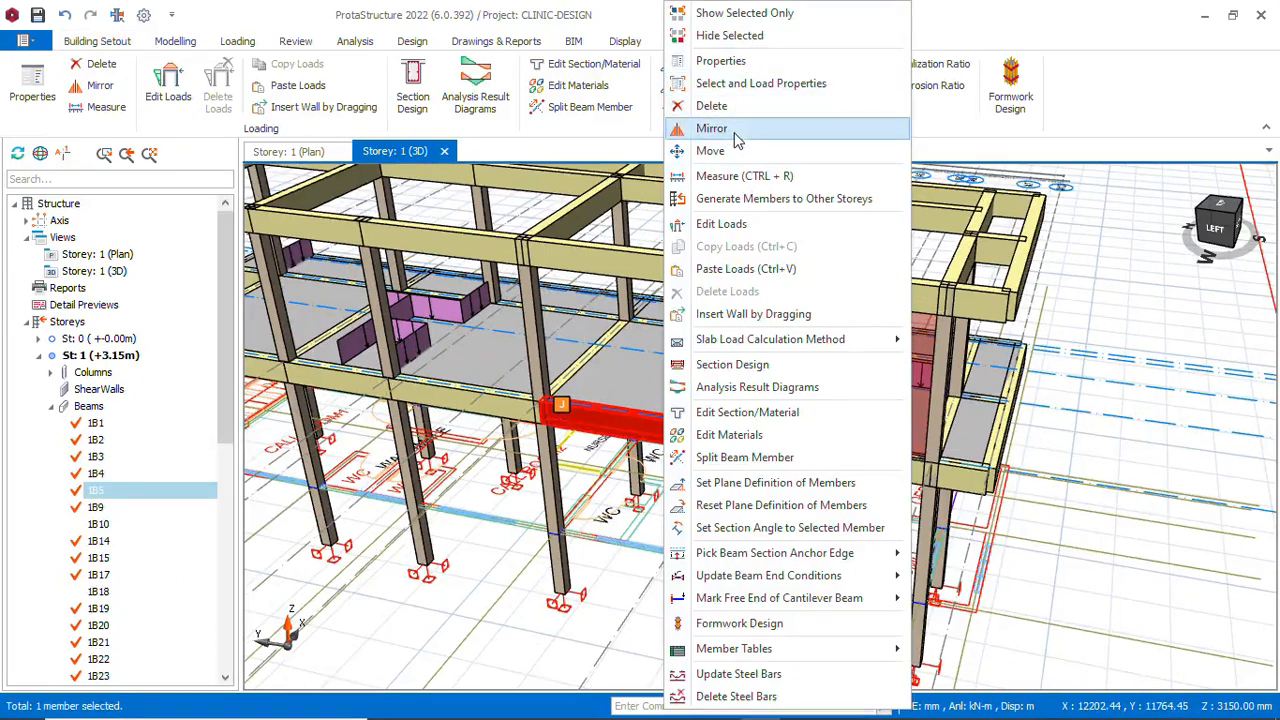
click(740, 224)
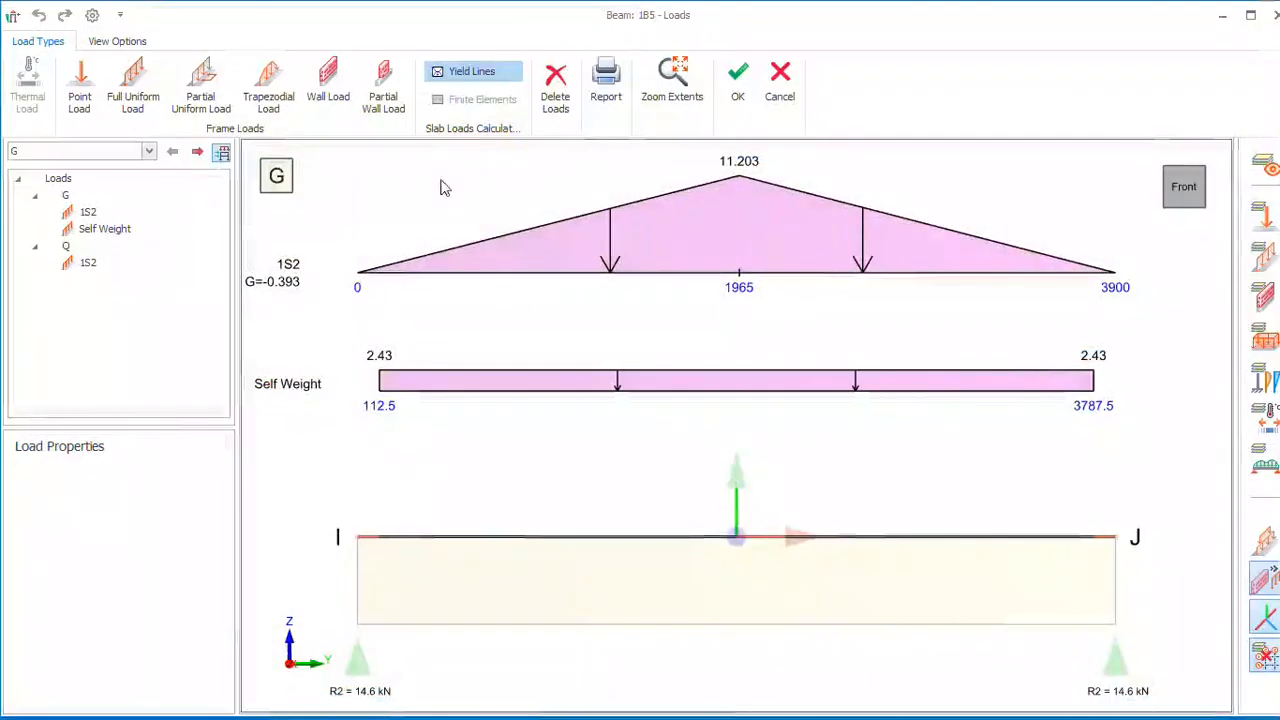
click(326, 88)
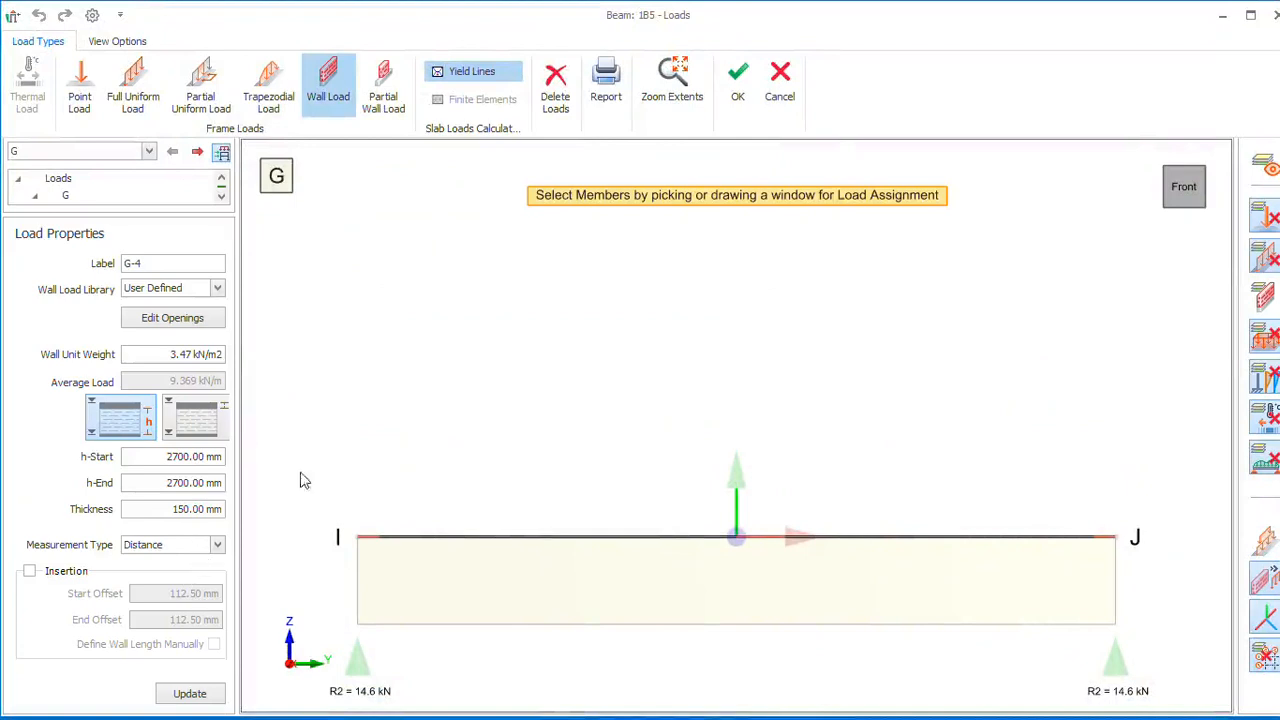
click(431, 542)
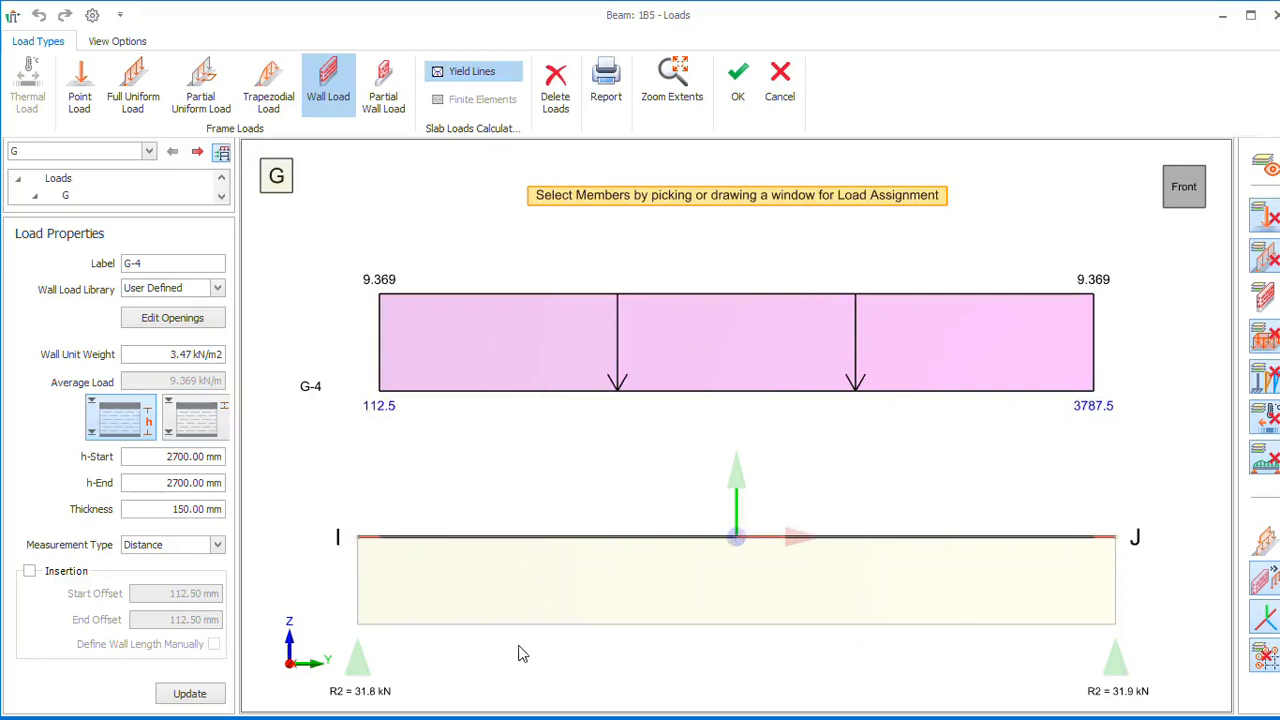
click(737, 84)
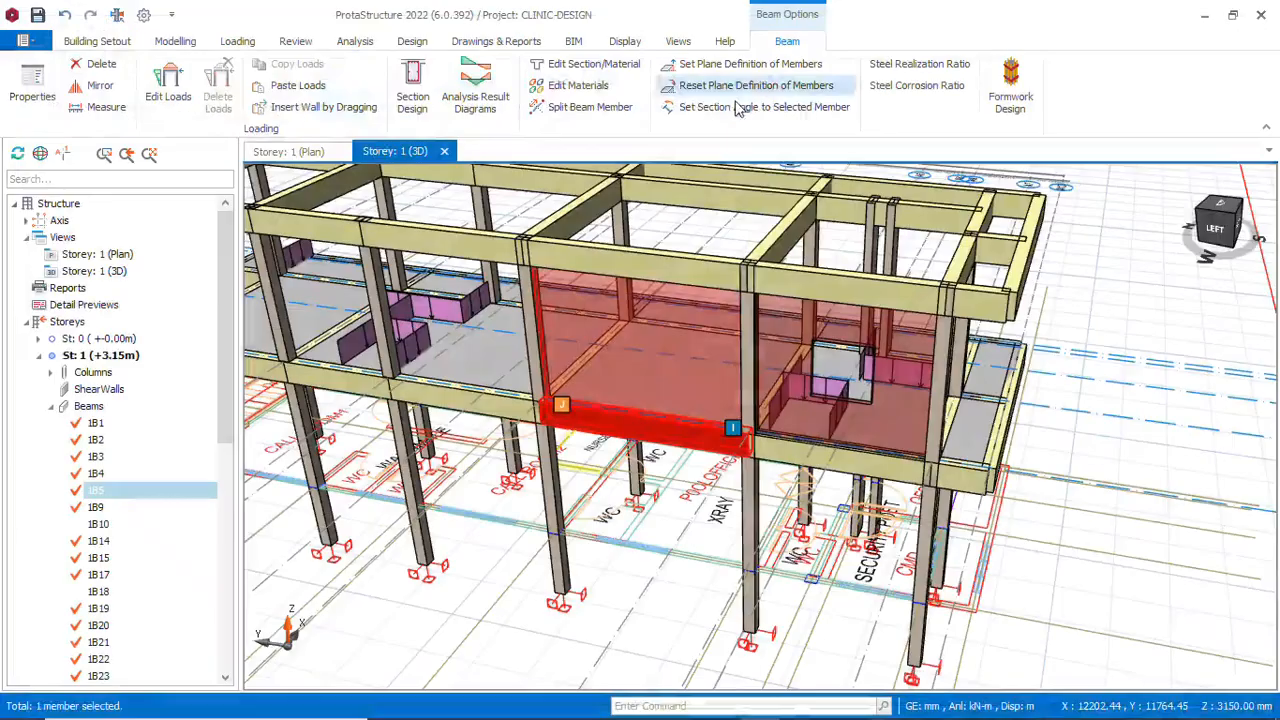
Examine the two adjoining wall loads on the Storey 1 edge beams from several 3D angles
shift+middle_drag(699, 406, 785, 415)
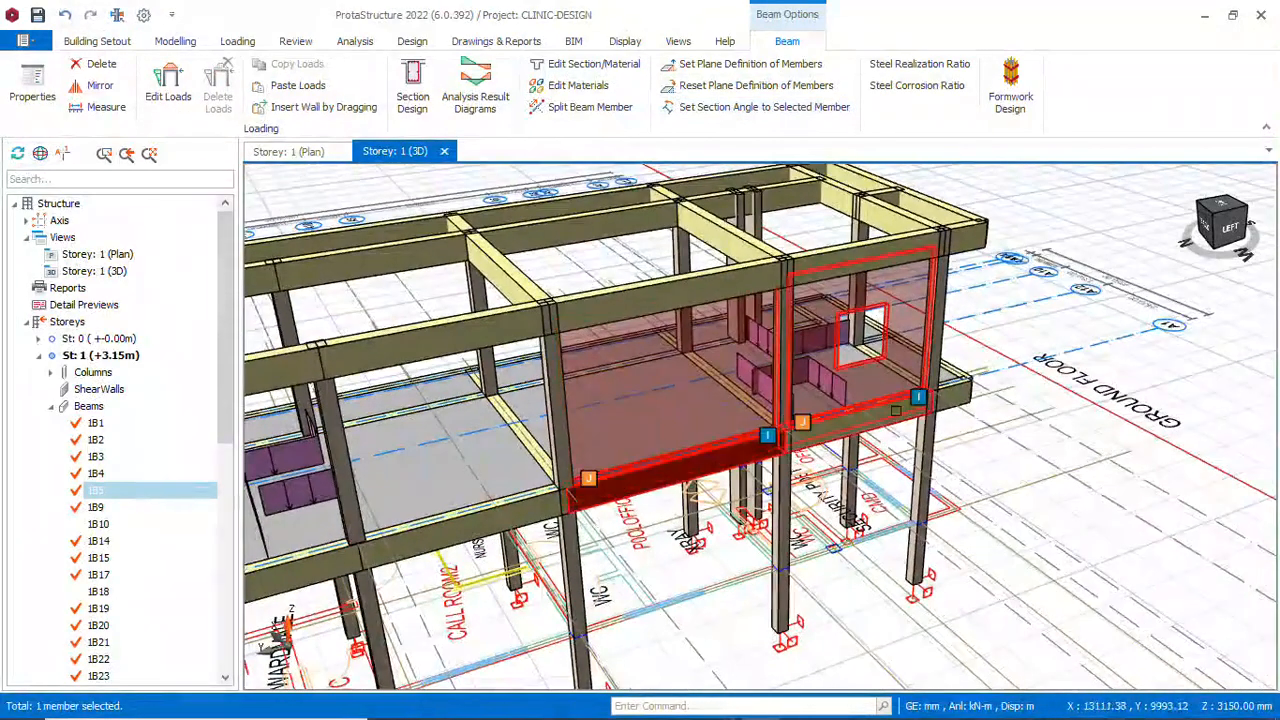
shift+middle_drag(1015, 414, 1011, 391)
shift+middle_drag(950, 445, 824, 414)
scroll(724, 358, down, 2)
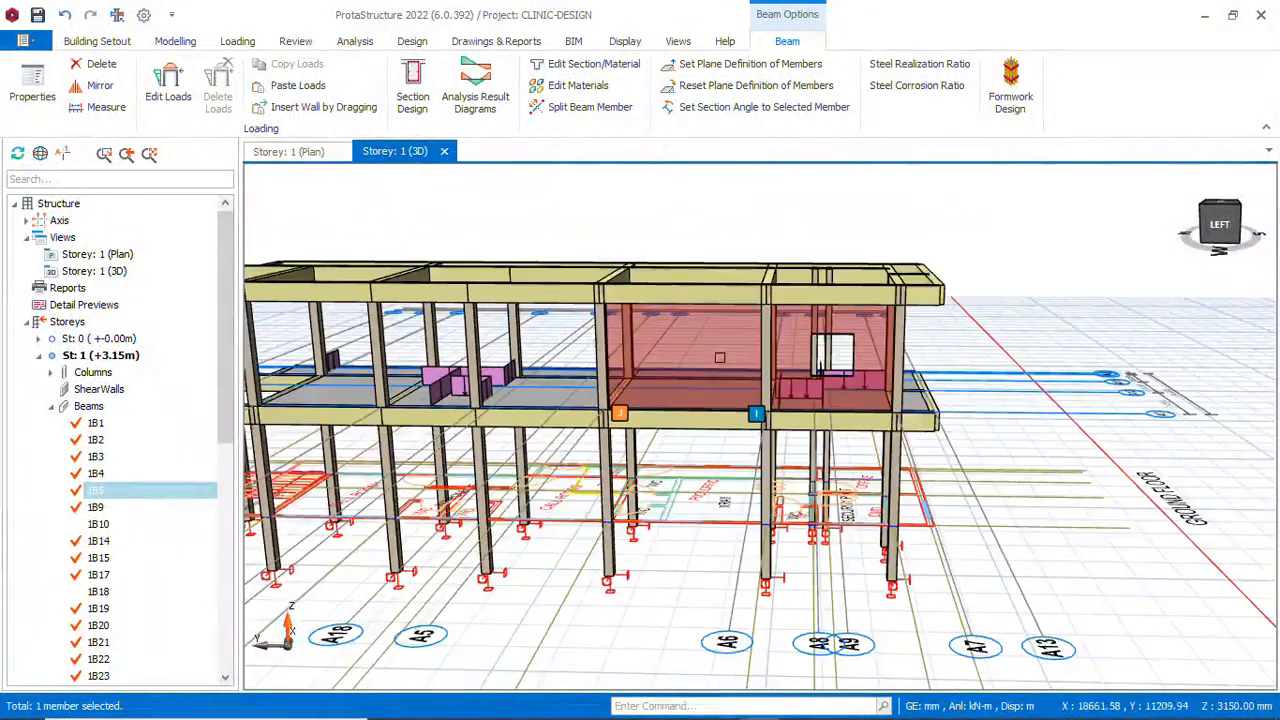
shift+middle_drag(716, 390, 700, 496)
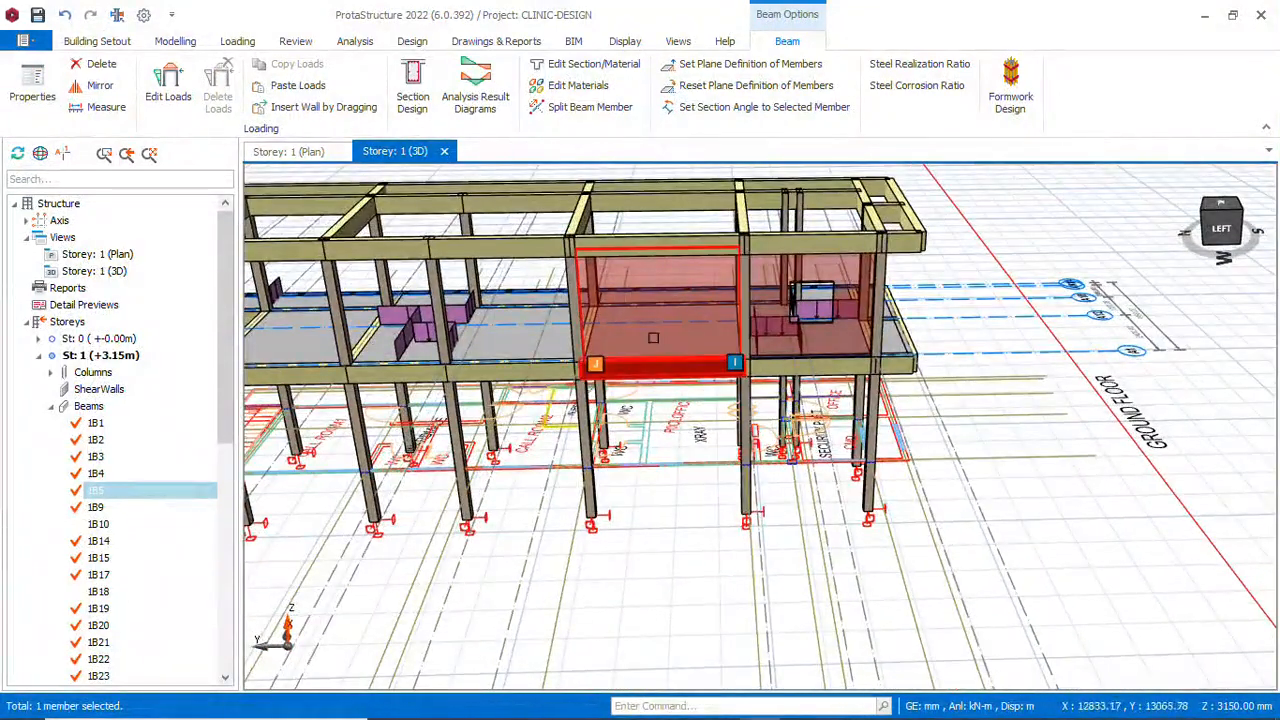
Copy the G-4 wall load from Storey 1 edge beam 1B5
shift+middle_drag(674, 290, 742, 310)
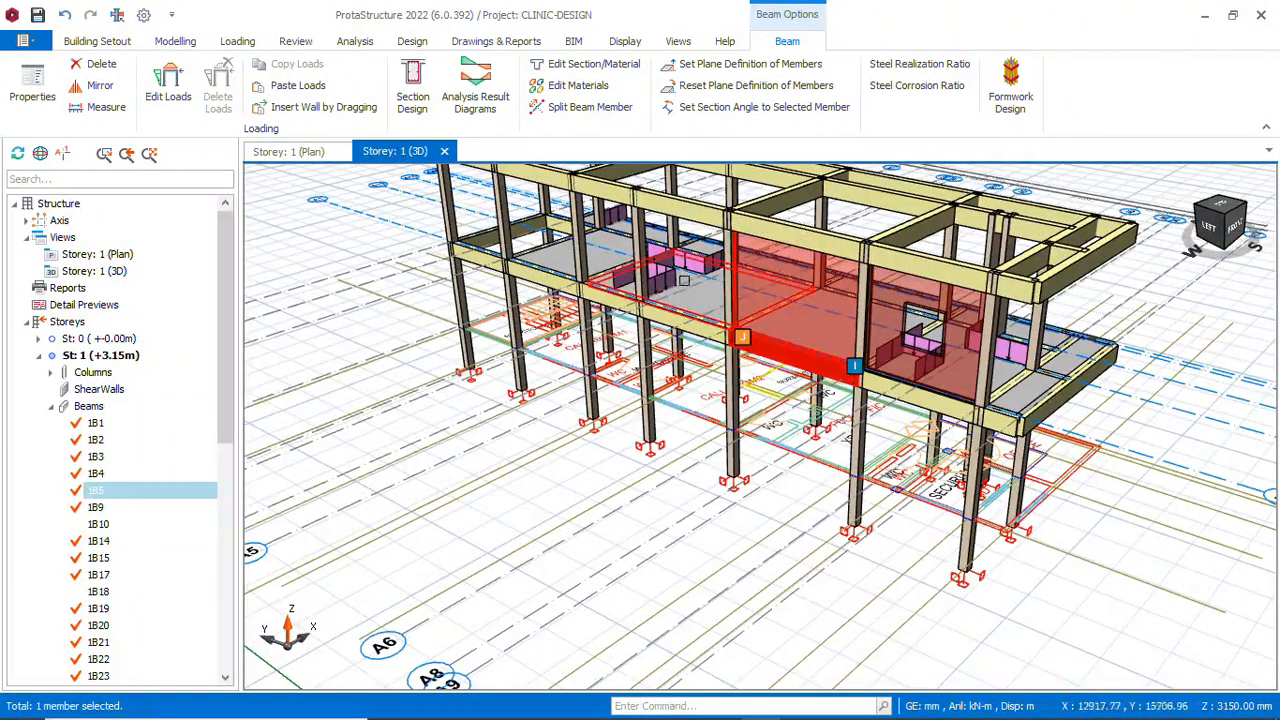
shift+middle_drag(645, 302, 777, 319)
scroll(805, 374, down, 1)
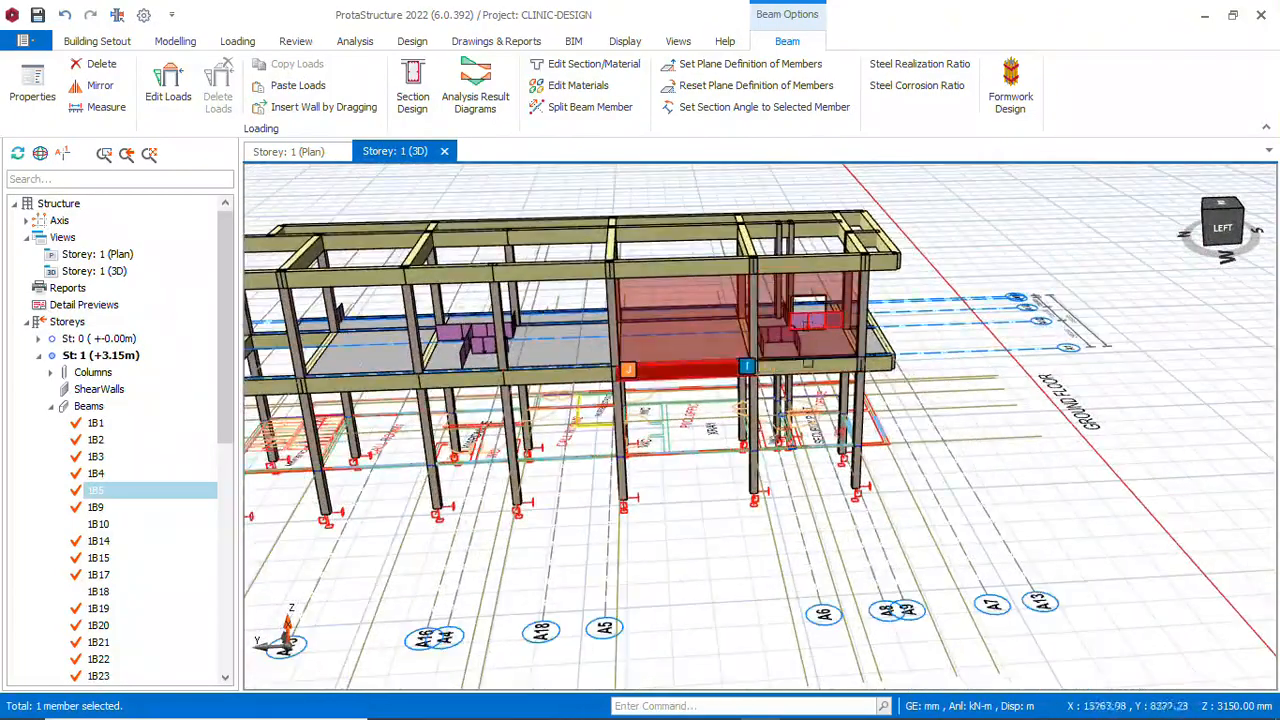
shift+middle_drag(805, 374, 747, 359)
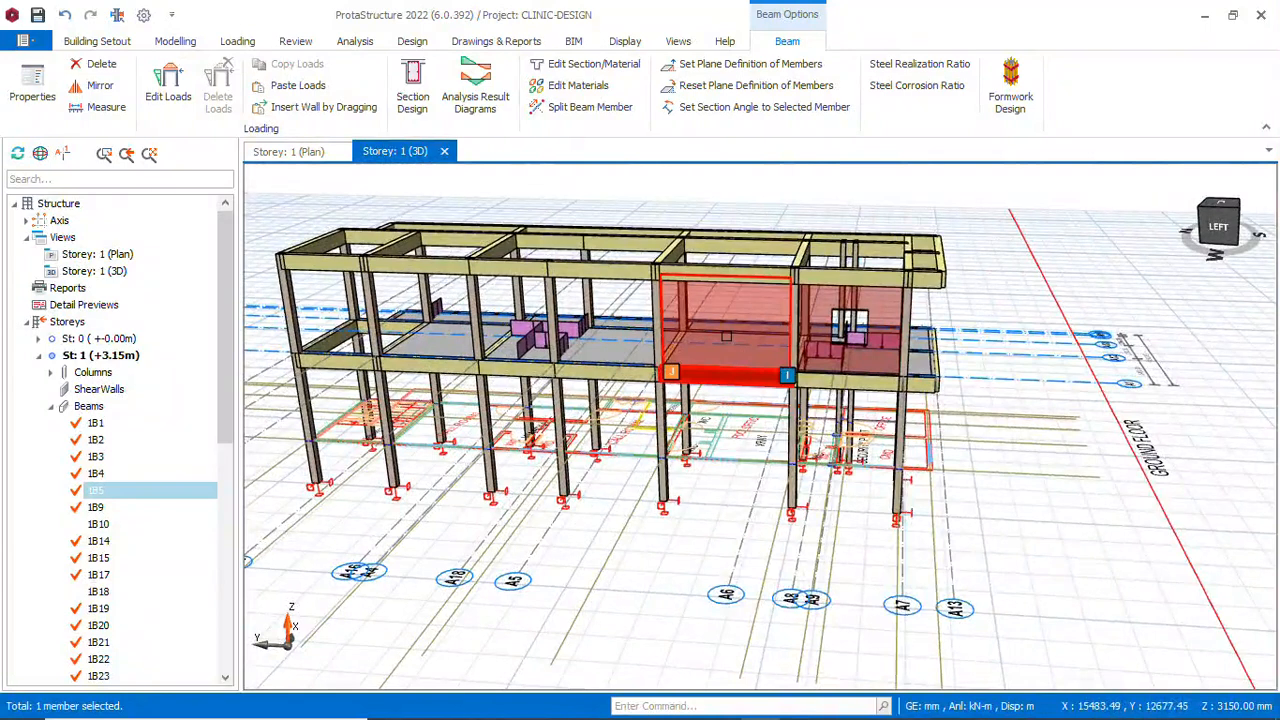
right_click(726, 336)
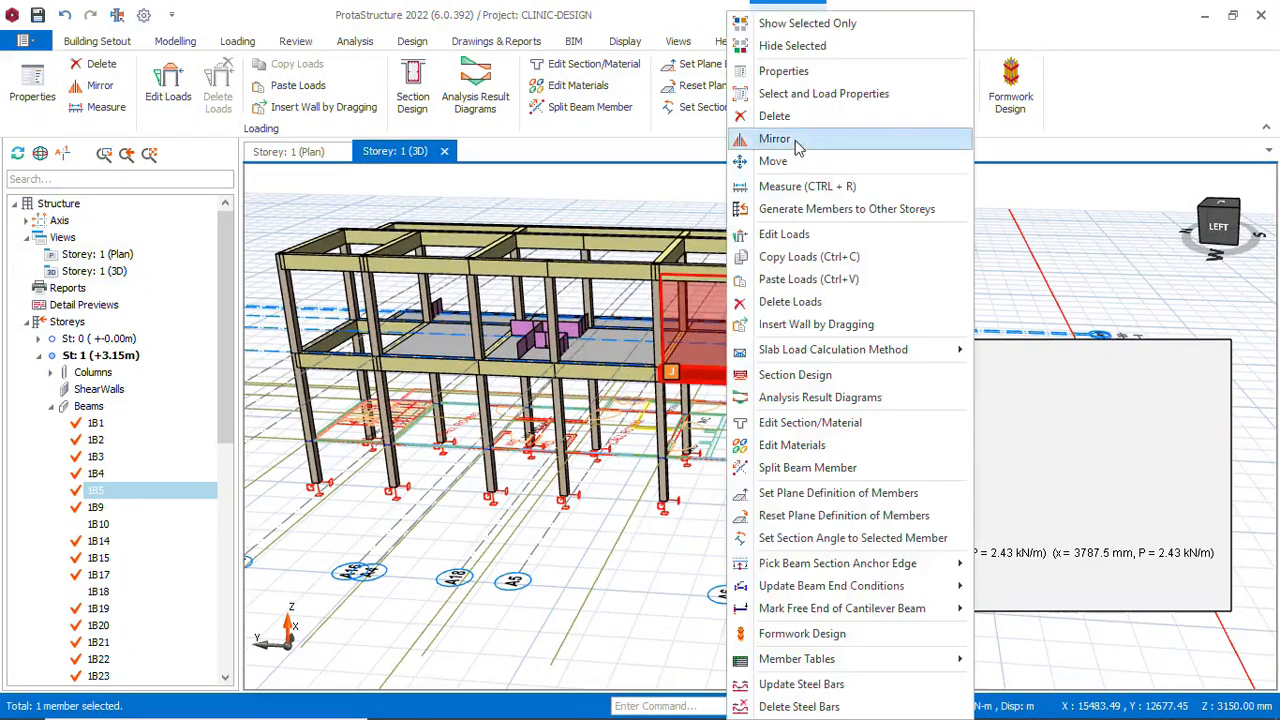
click(820, 257)
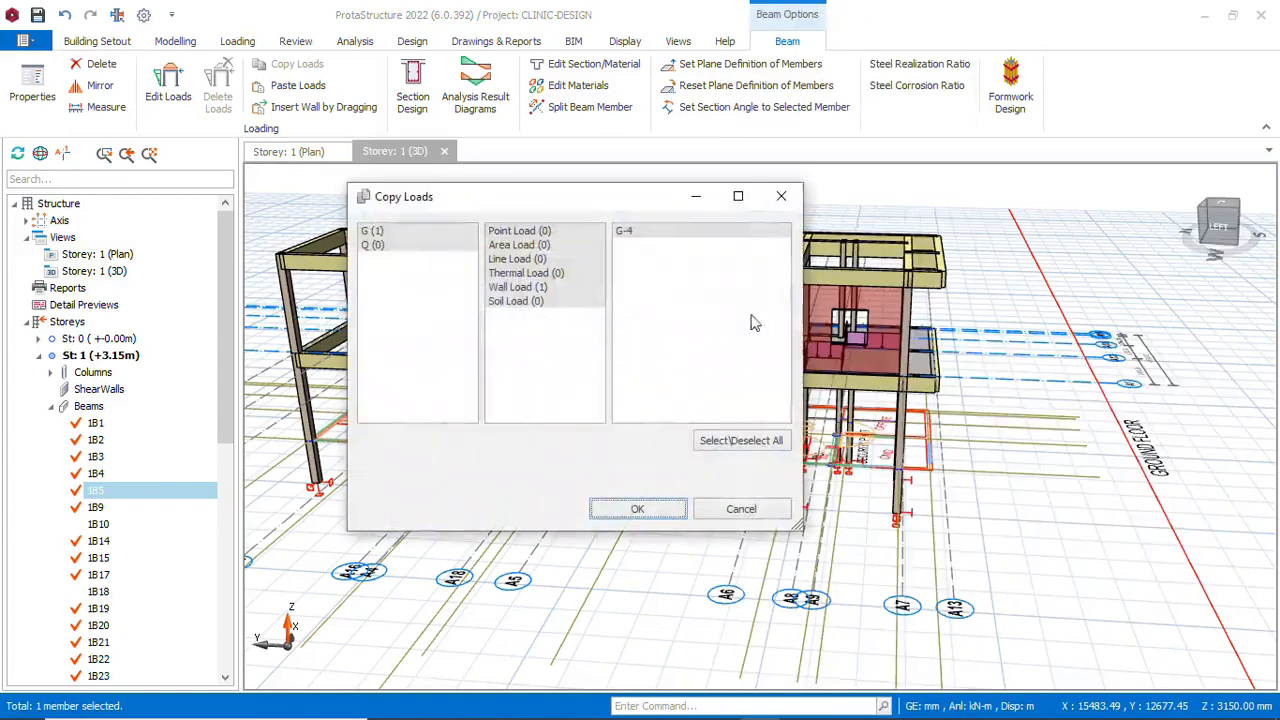
click(657, 514)
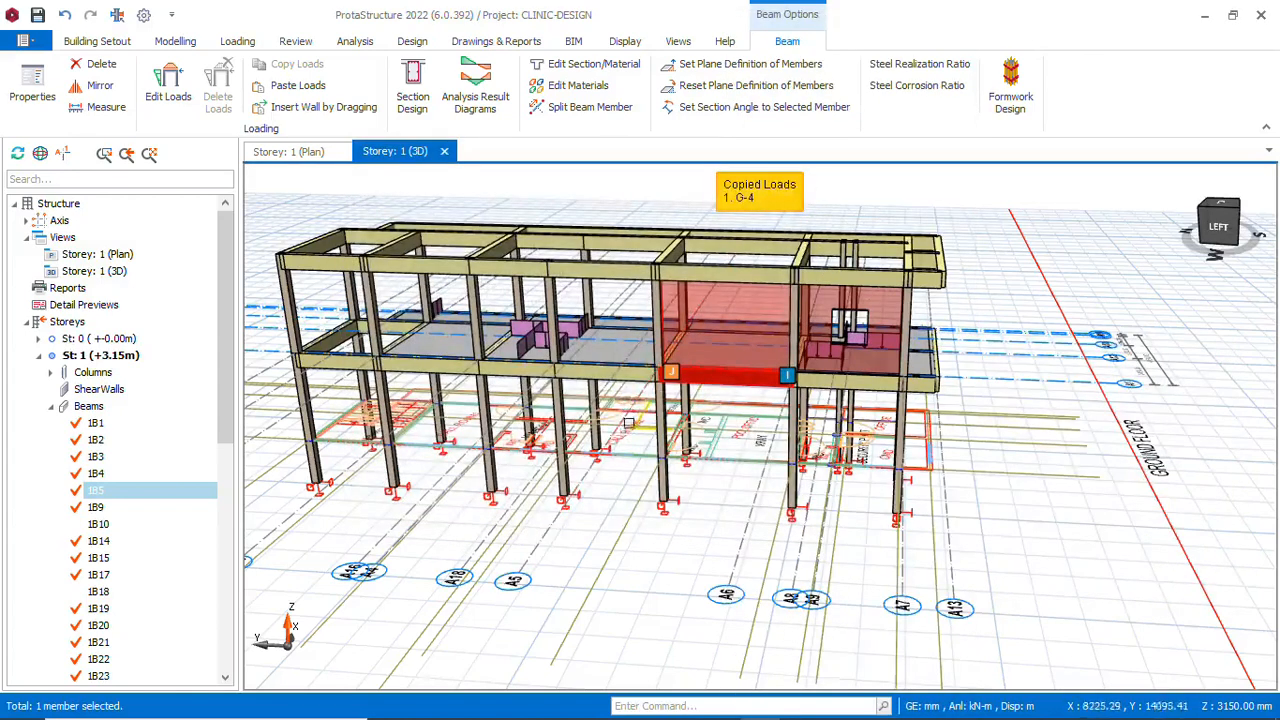
Paste the copied wall load onto all Storey 1 beams from 1B1 to 1B39 and clear the selection
click(95, 425)
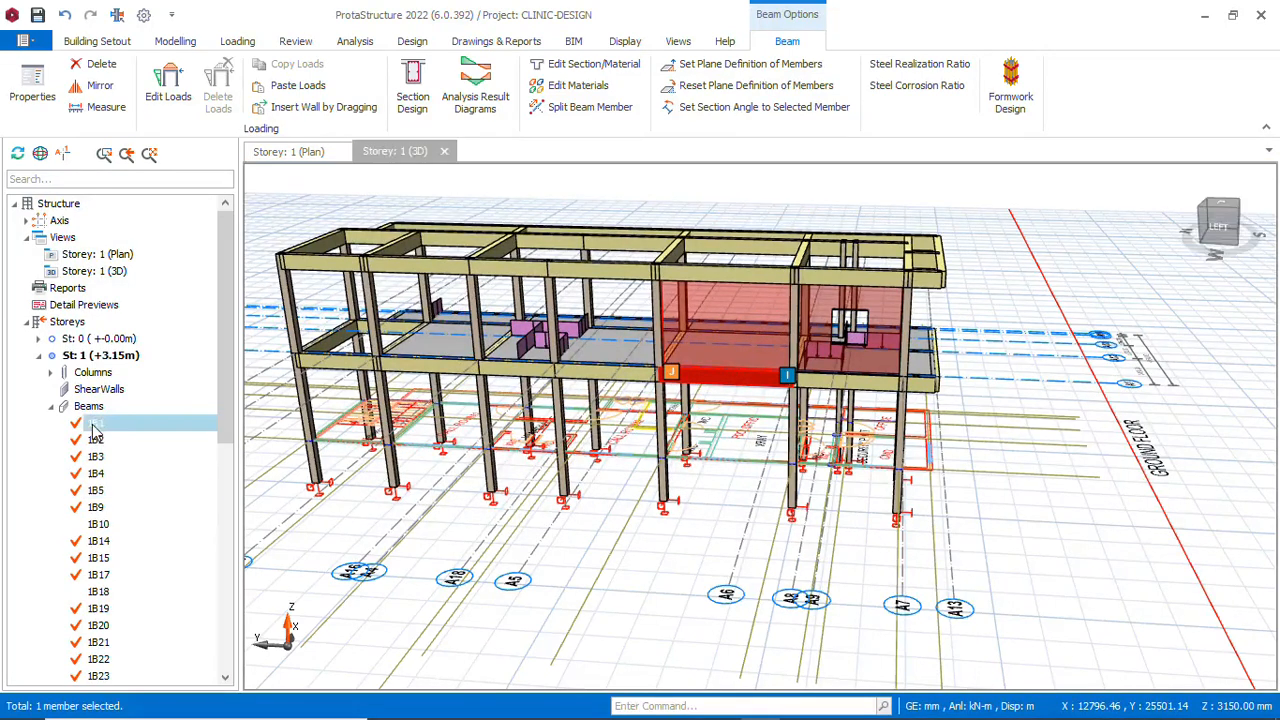
scroll(138, 513, down, 6)
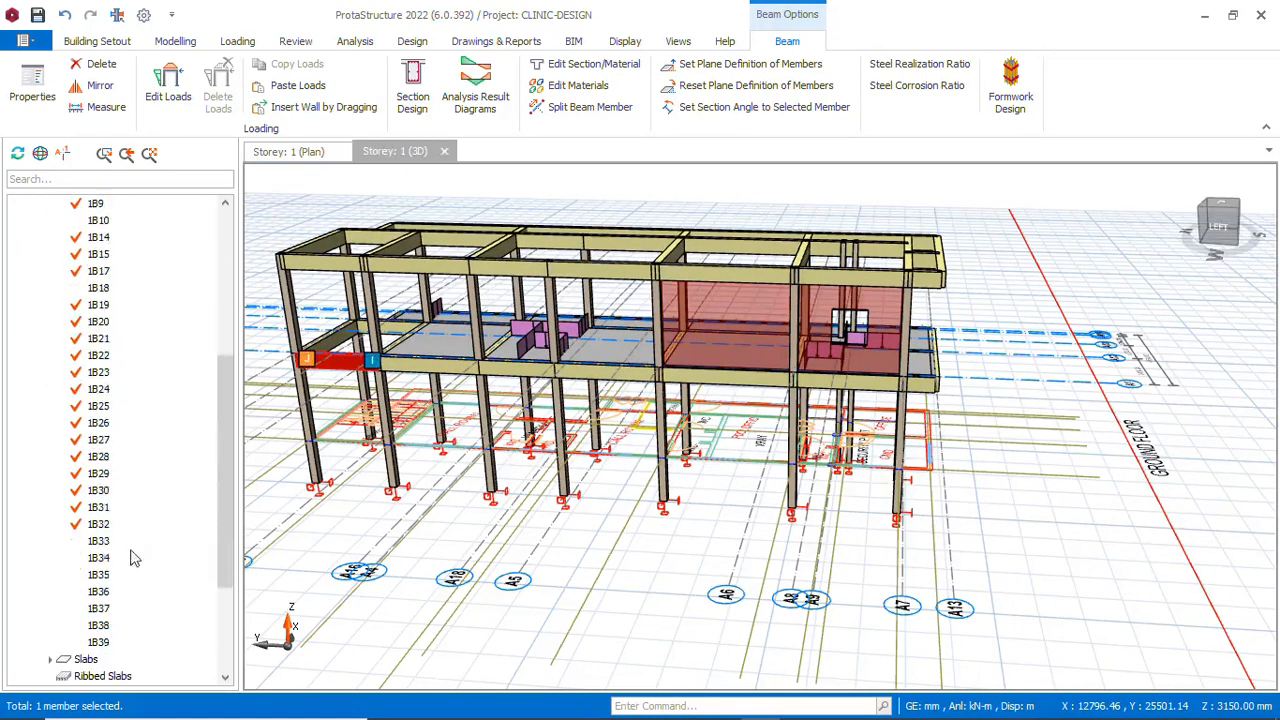
shift+click(103, 643)
right_click(154, 236)
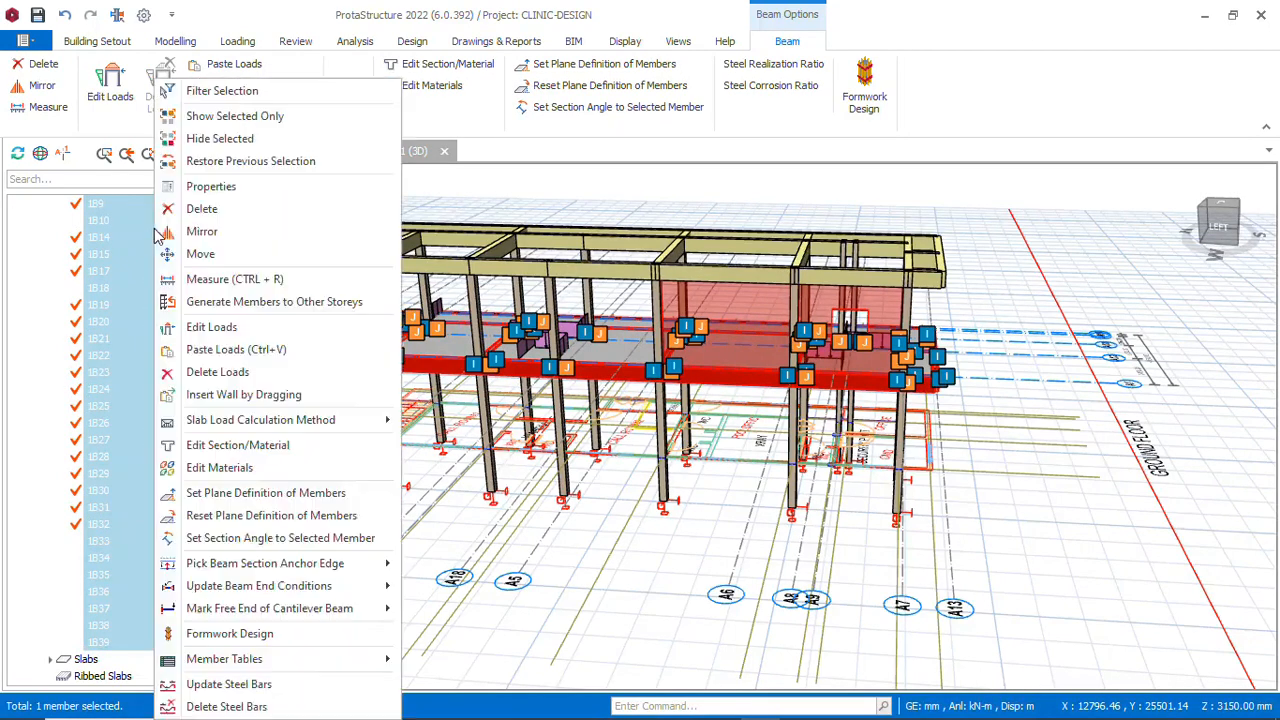
click(268, 358)
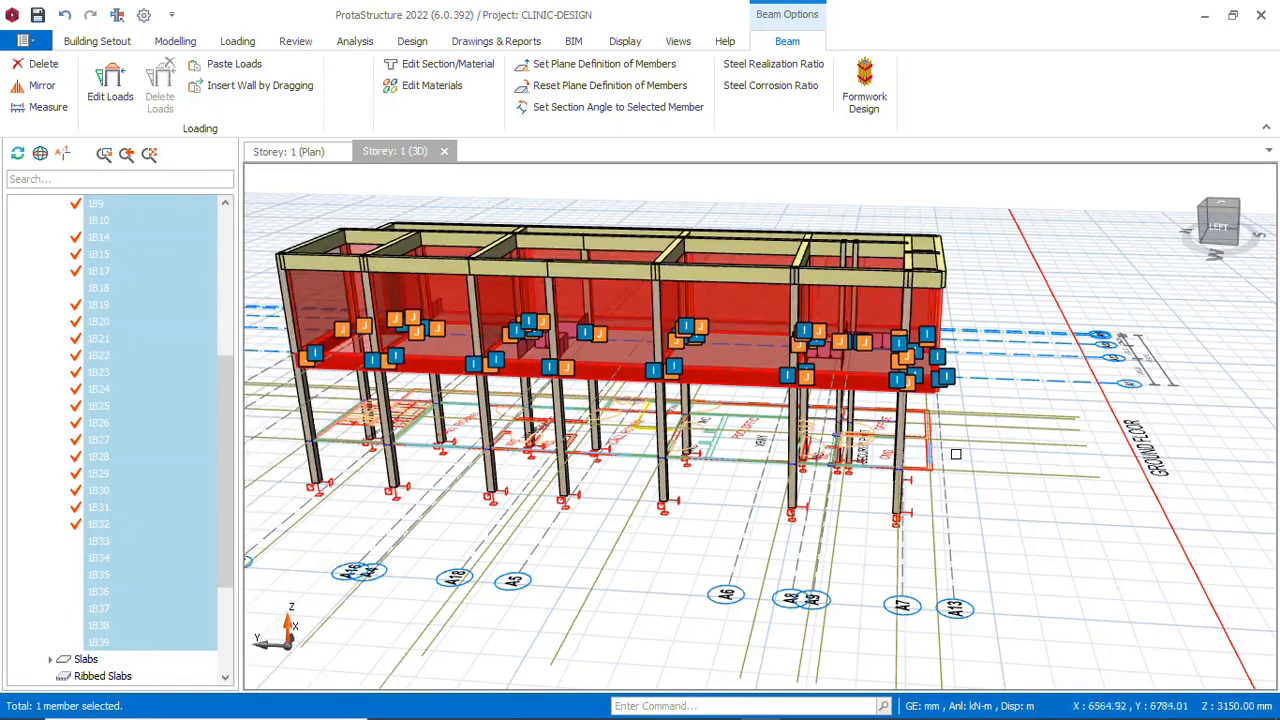
click(989, 489)
key(Escape)
Examine the pasted wall loads on the Storey 1 beams from several 3D angles
middle_drag(916, 460, 697, 403)
scroll(697, 403, down, 5)
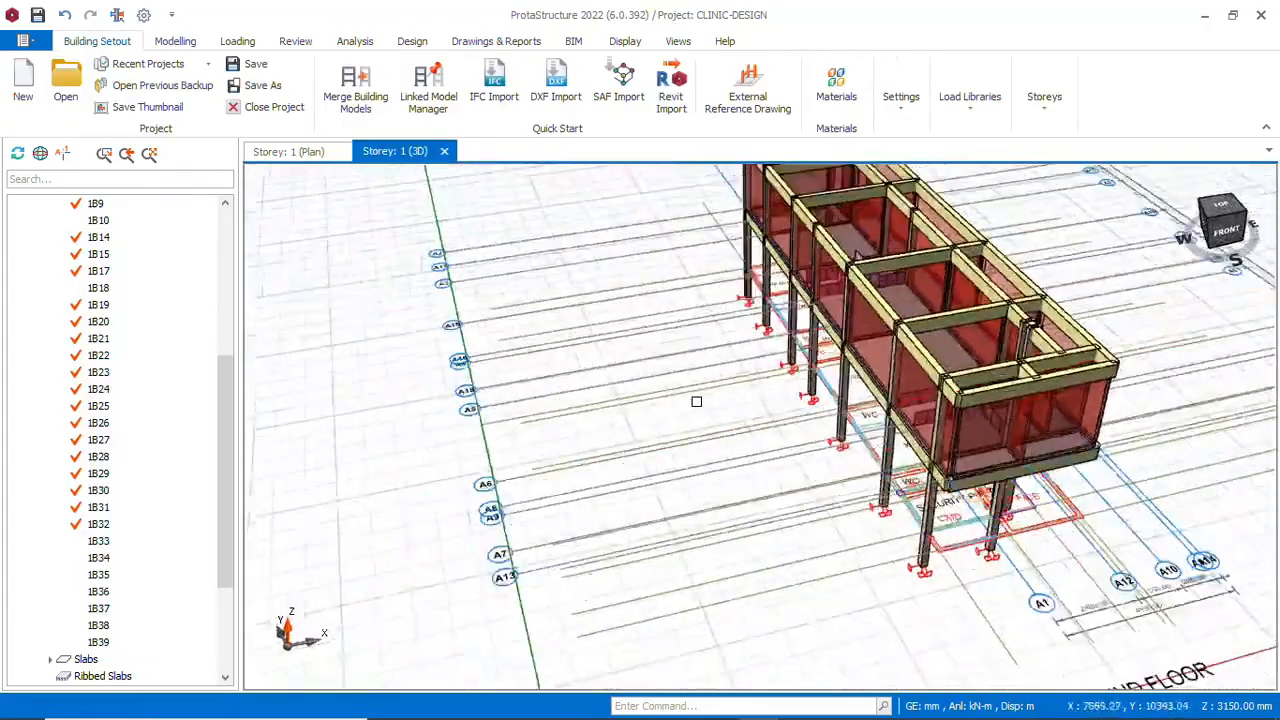
middle_drag(966, 434, 717, 465)
scroll(717, 458, up, 4)
scroll(695, 410, down, 4)
middle_drag(803, 437, 902, 420)
scroll(876, 450, up, 4)
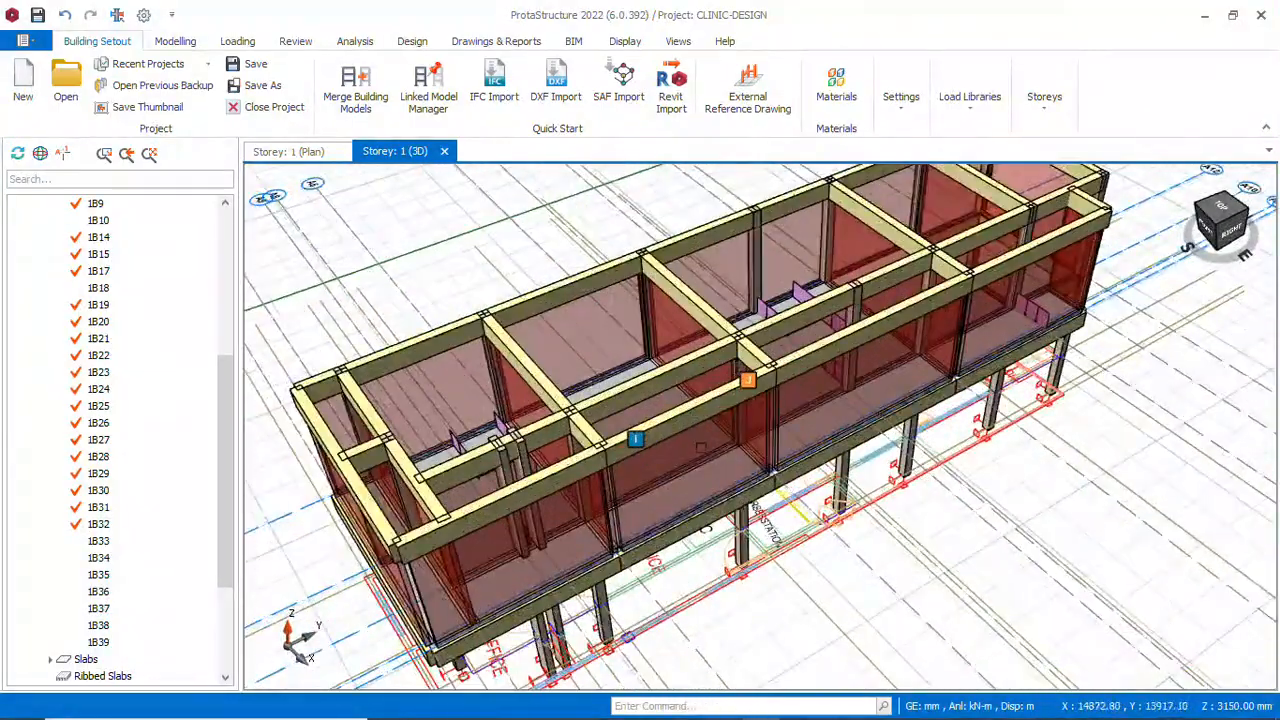
middle_drag(762, 425, 775, 462)
key(Escape)
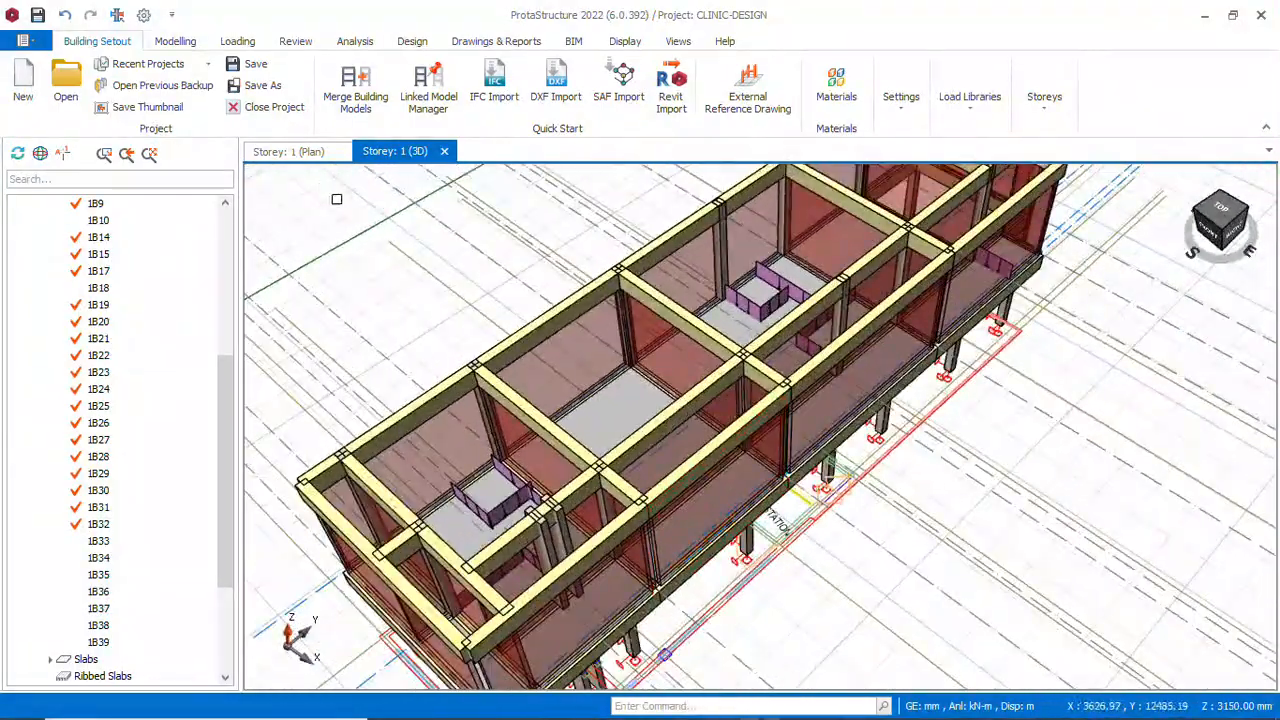
Examine the Storey 1 plan for edge beams without walls, especially along the corridor beside Call Room 2 and the Nurse Station
click(290, 152)
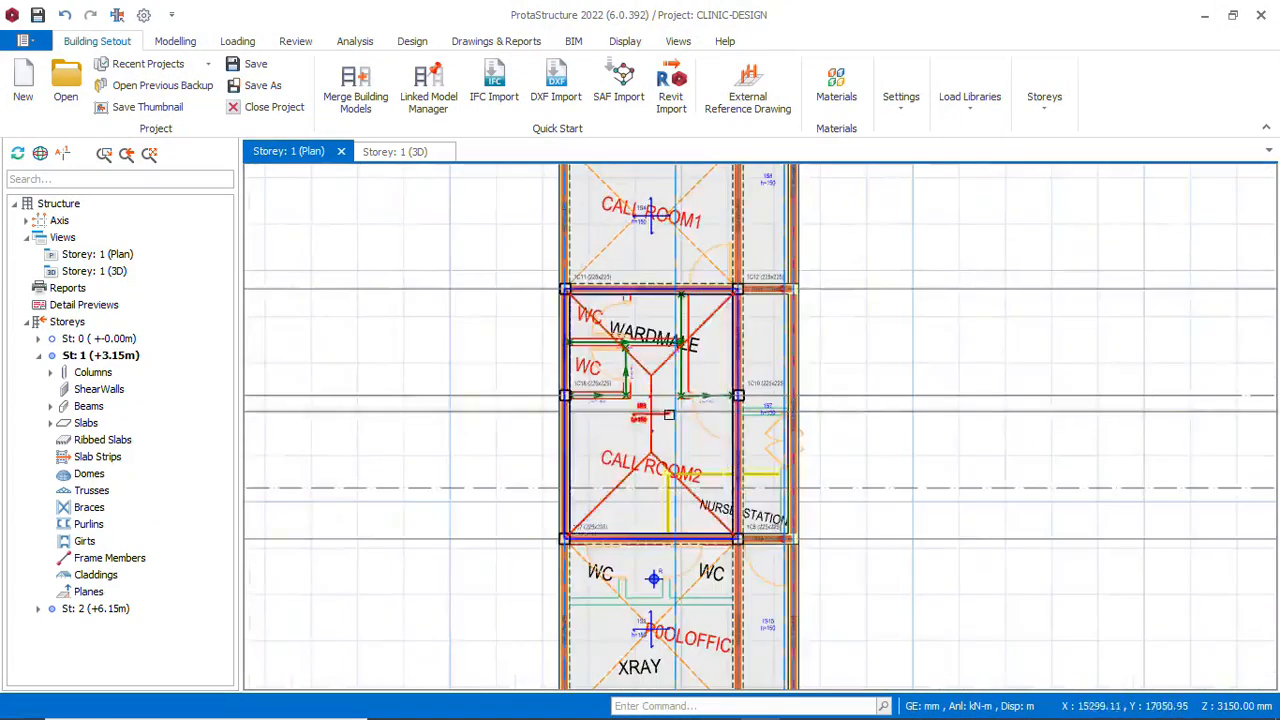
scroll(620, 323, down, 2)
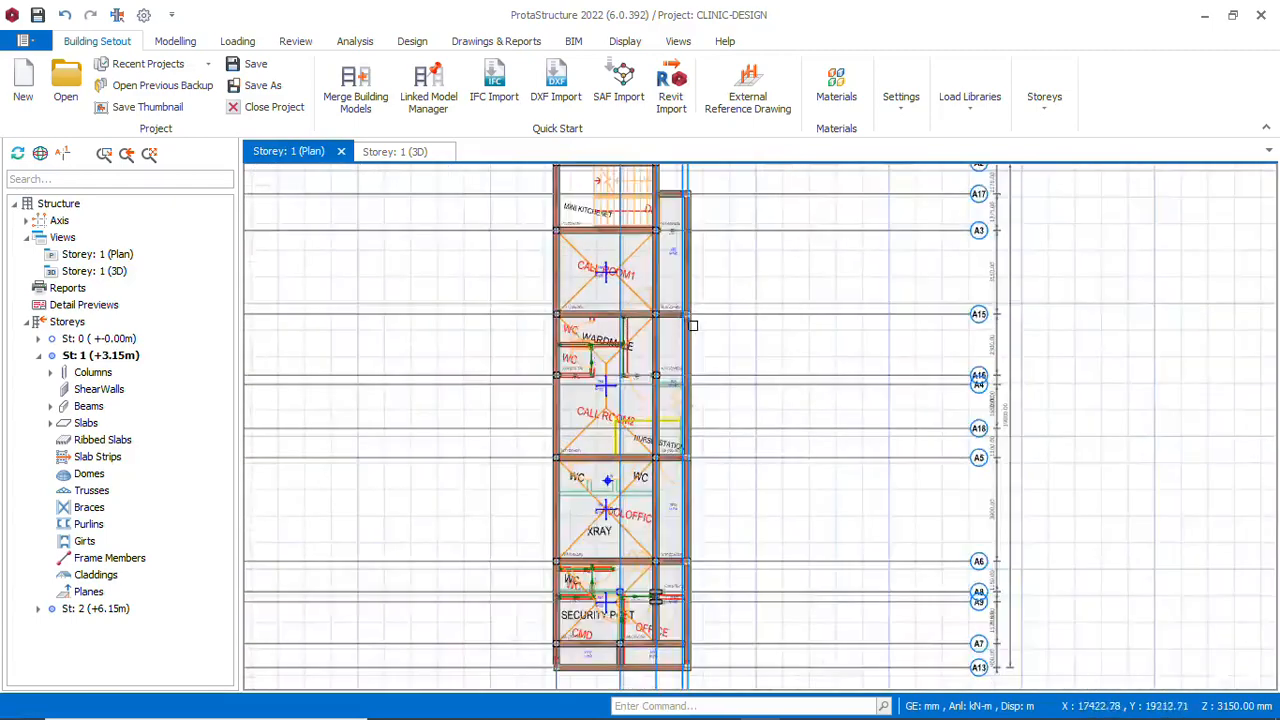
scroll(691, 326, up, 2)
scroll(618, 330, down, 1)
scroll(621, 330, down, 2)
scroll(628, 281, up, 3)
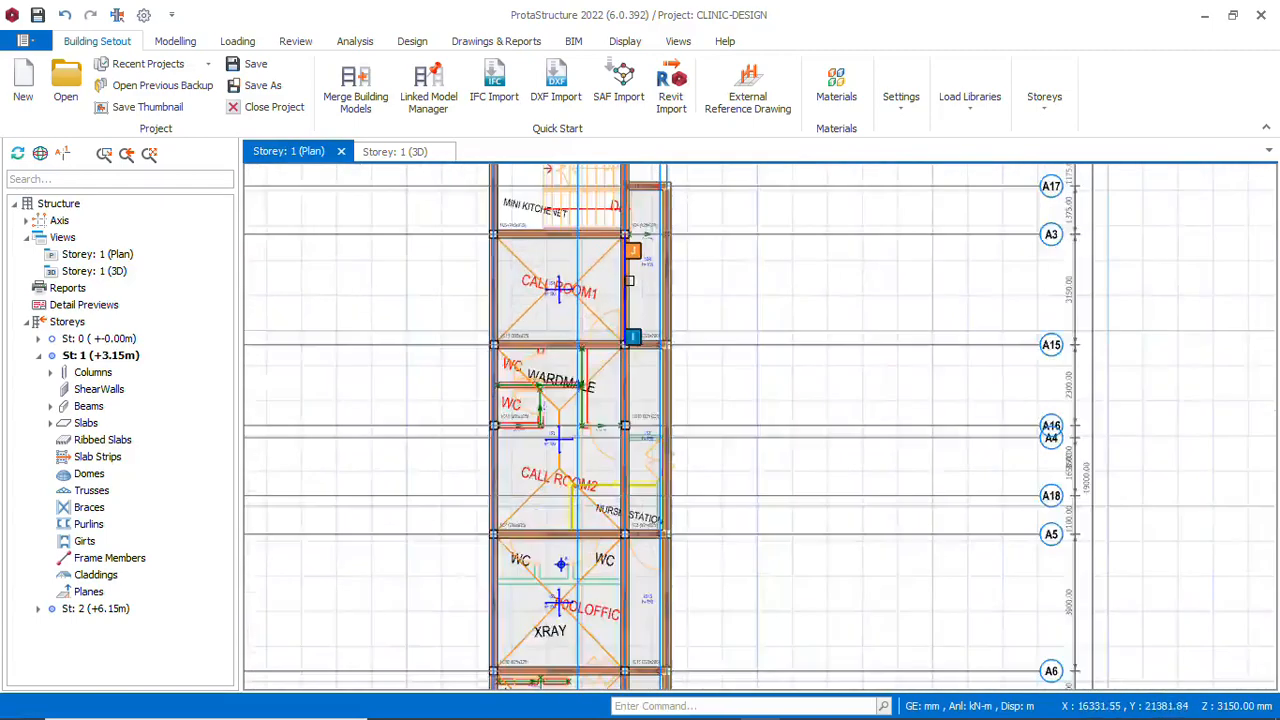
scroll(625, 249, down, 3)
scroll(663, 322, up, 2)
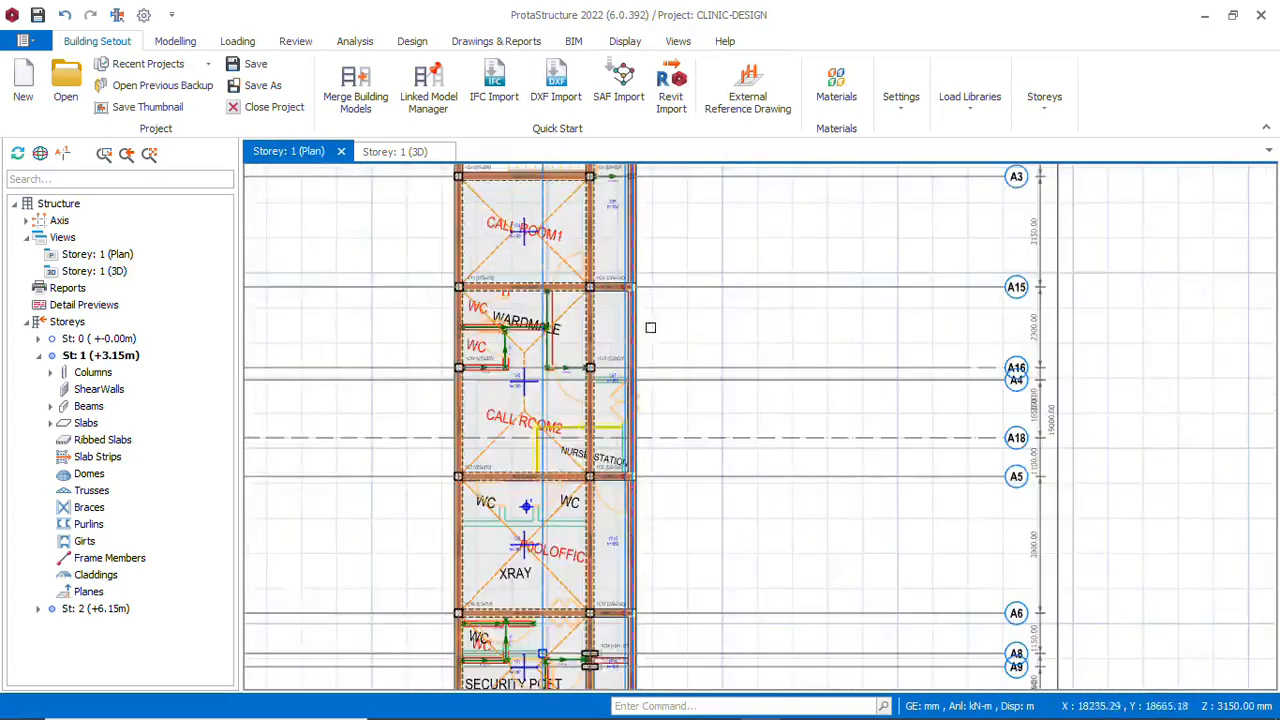
scroll(640, 325, down, 2)
scroll(657, 383, up, 3)
scroll(589, 376, down, 2)
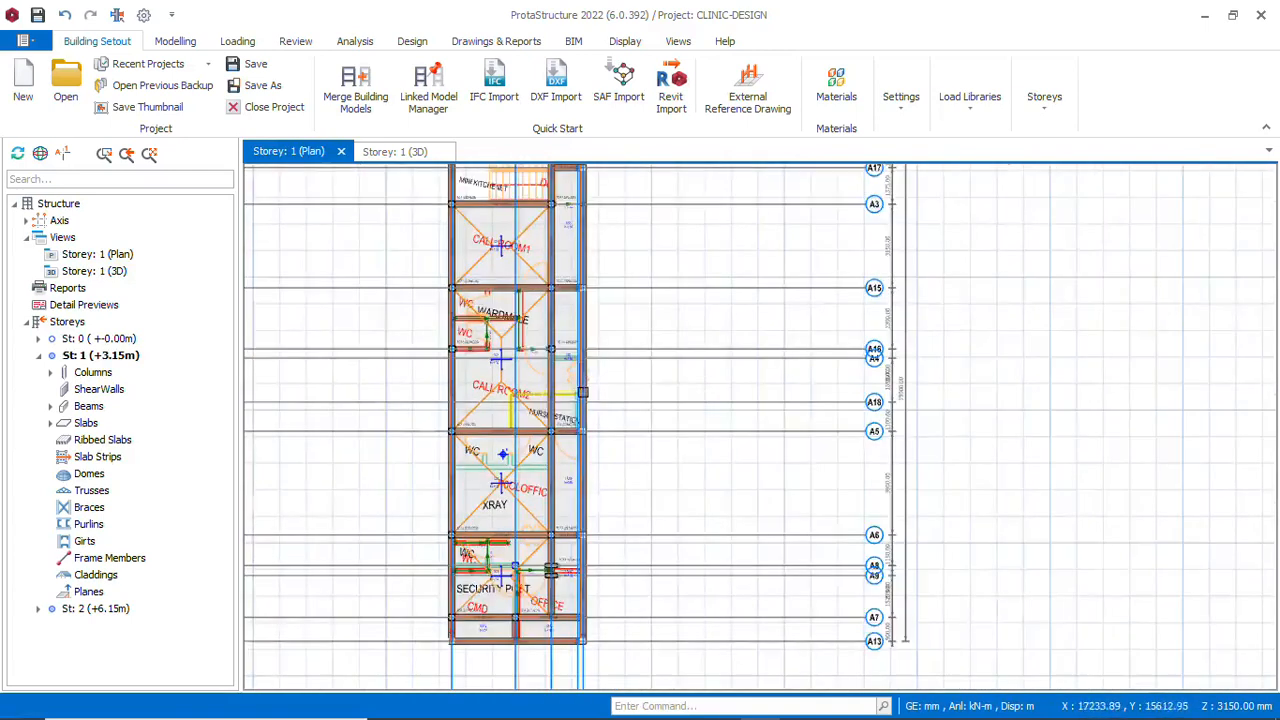
scroll(700, 390, down, 2)
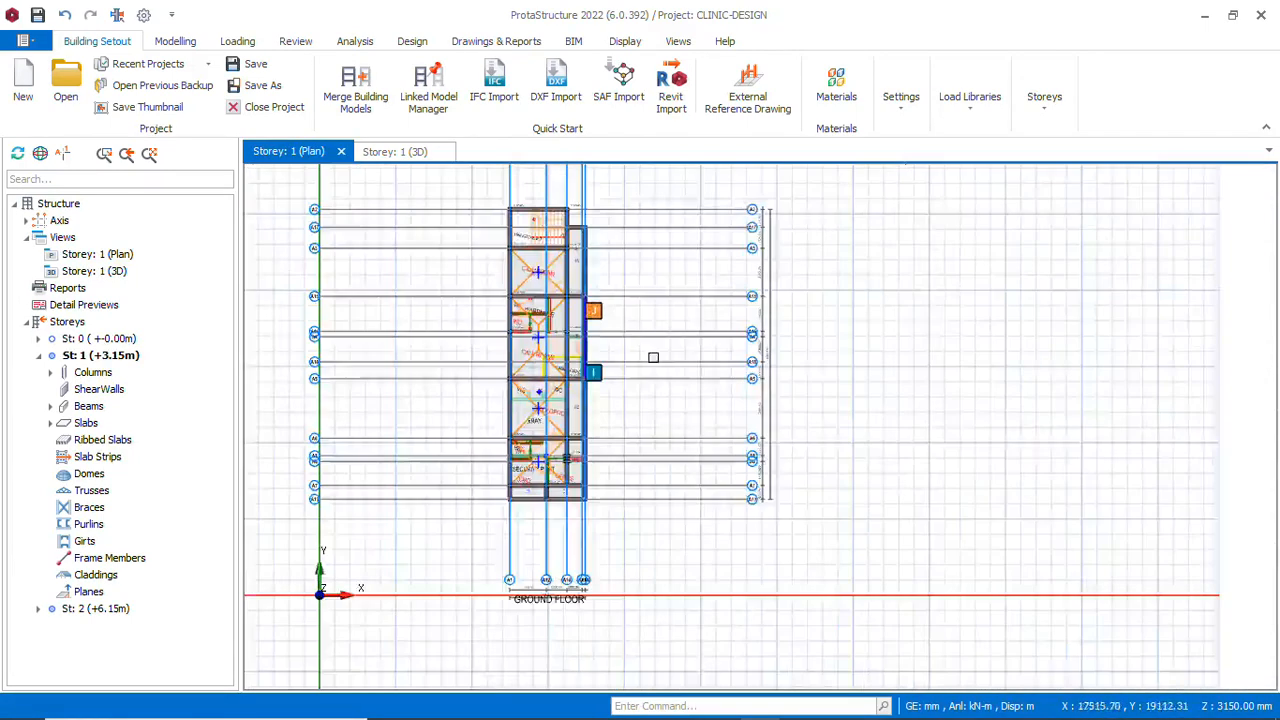
scroll(654, 357, up, 4)
scroll(800, 262, down, 2)
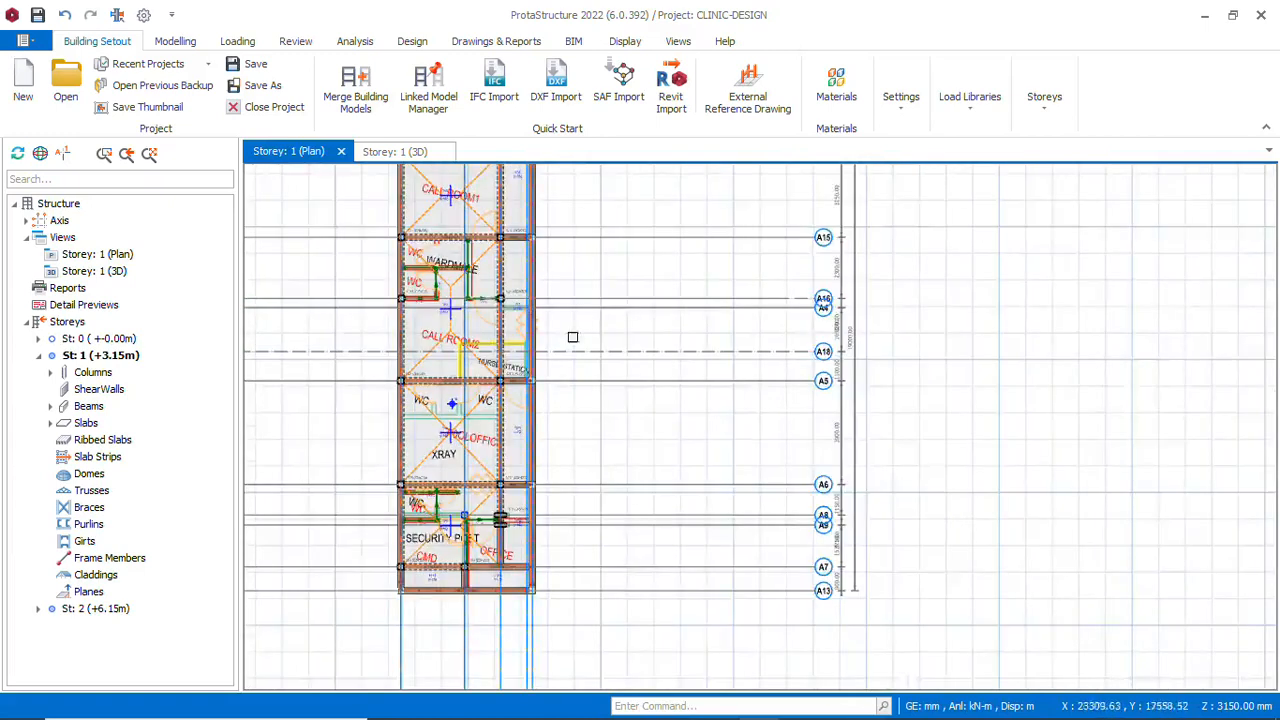
scroll(560, 338, up, 2)
scroll(591, 331, up, 2)
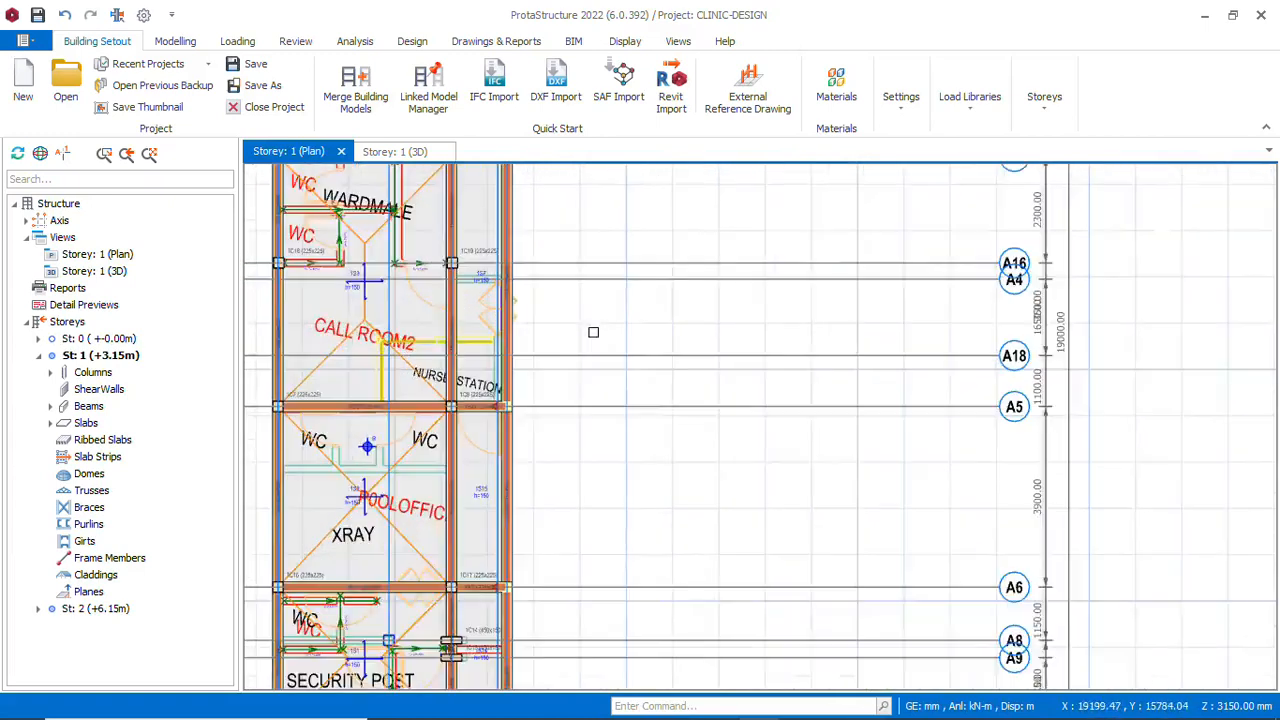
scroll(600, 318, down, 2)
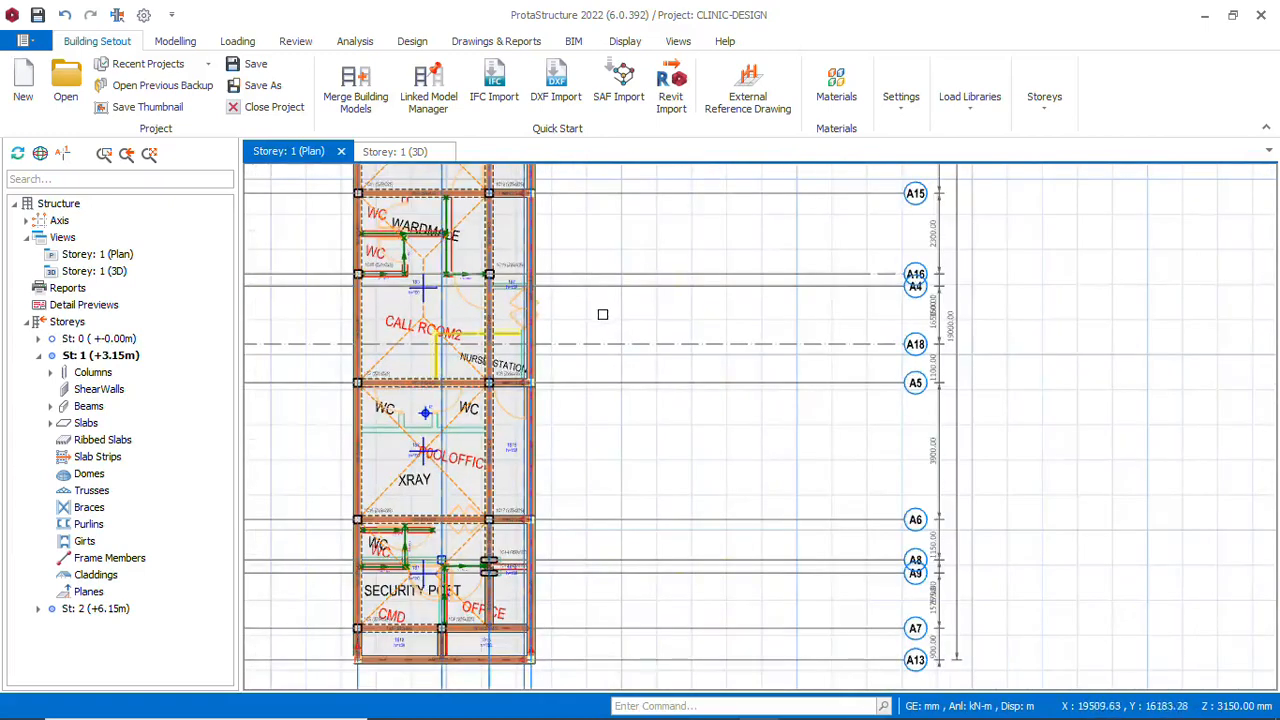
scroll(560, 308, up, 1)
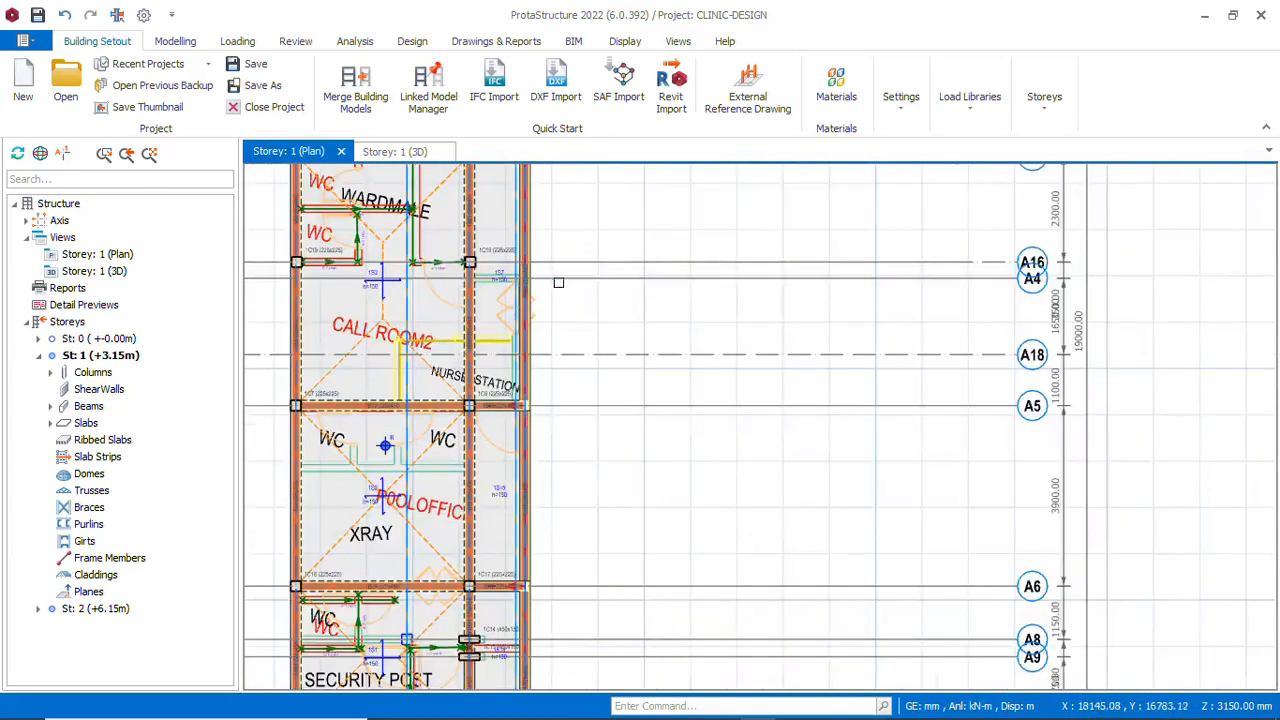
scroll(560, 282, down, 1)
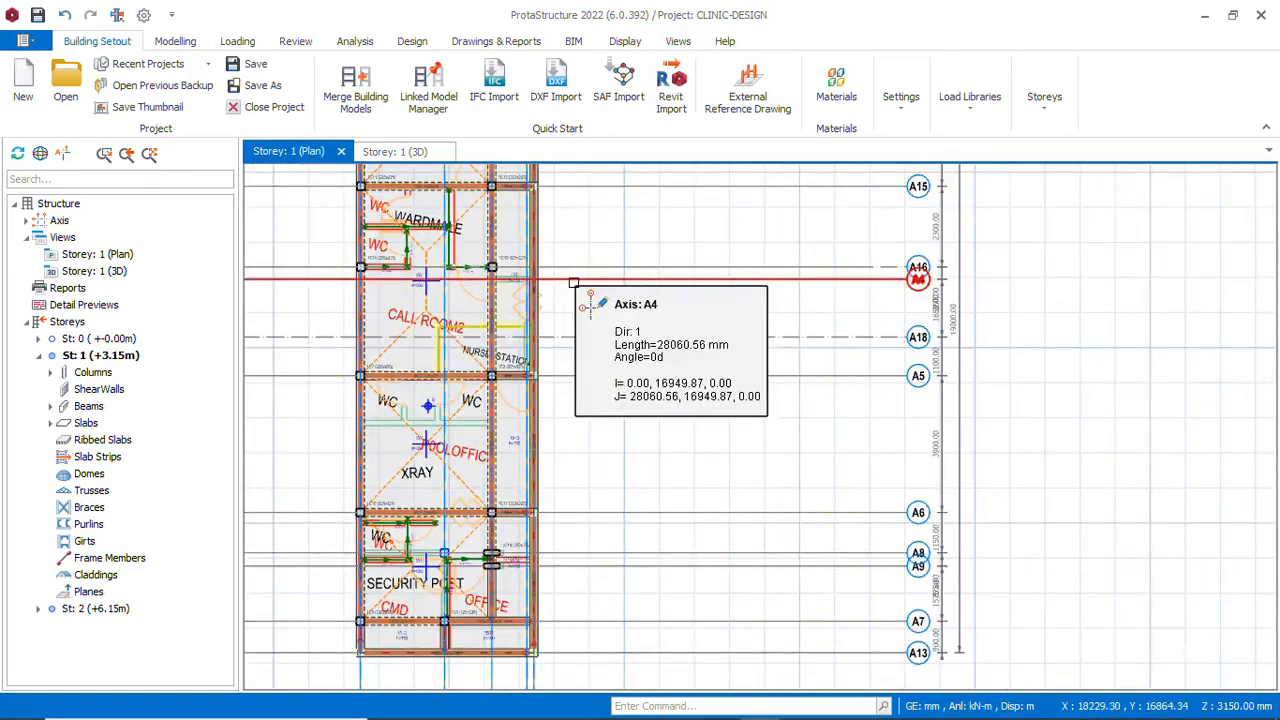
scroll(760, 270, up, 1)
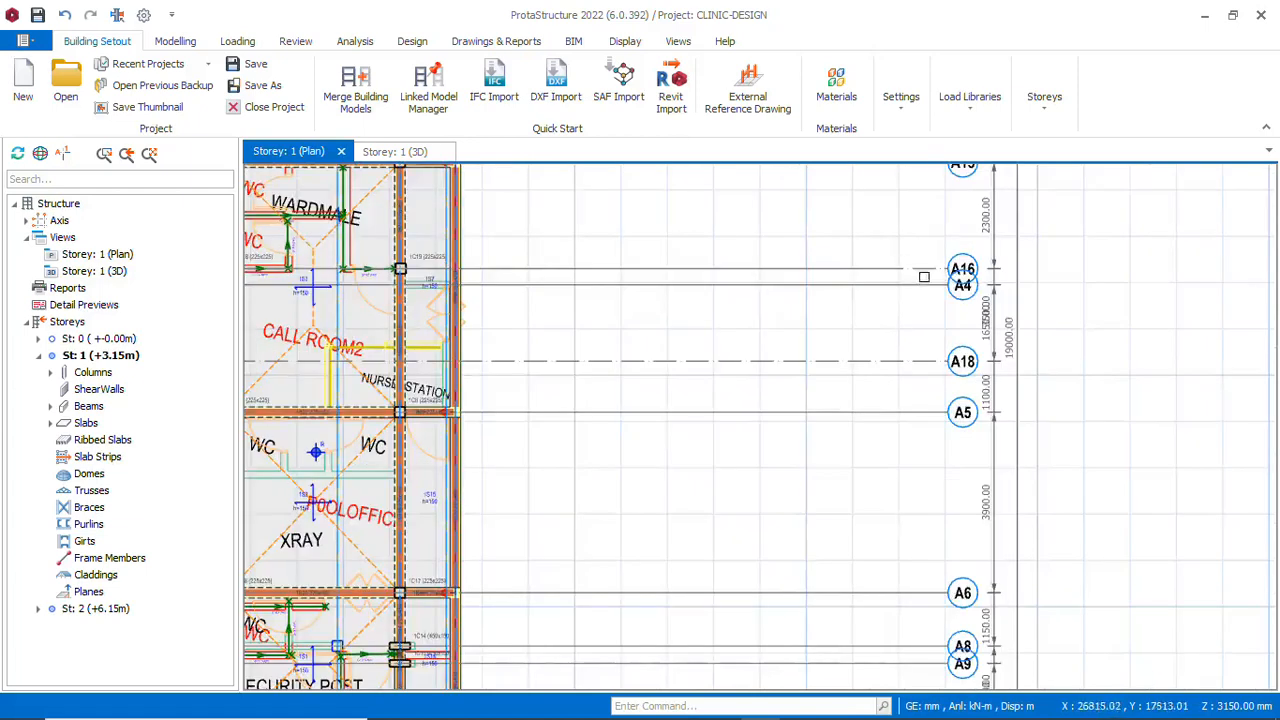
scroll(663, 366, down, 1)
scroll(557, 360, up, 2)
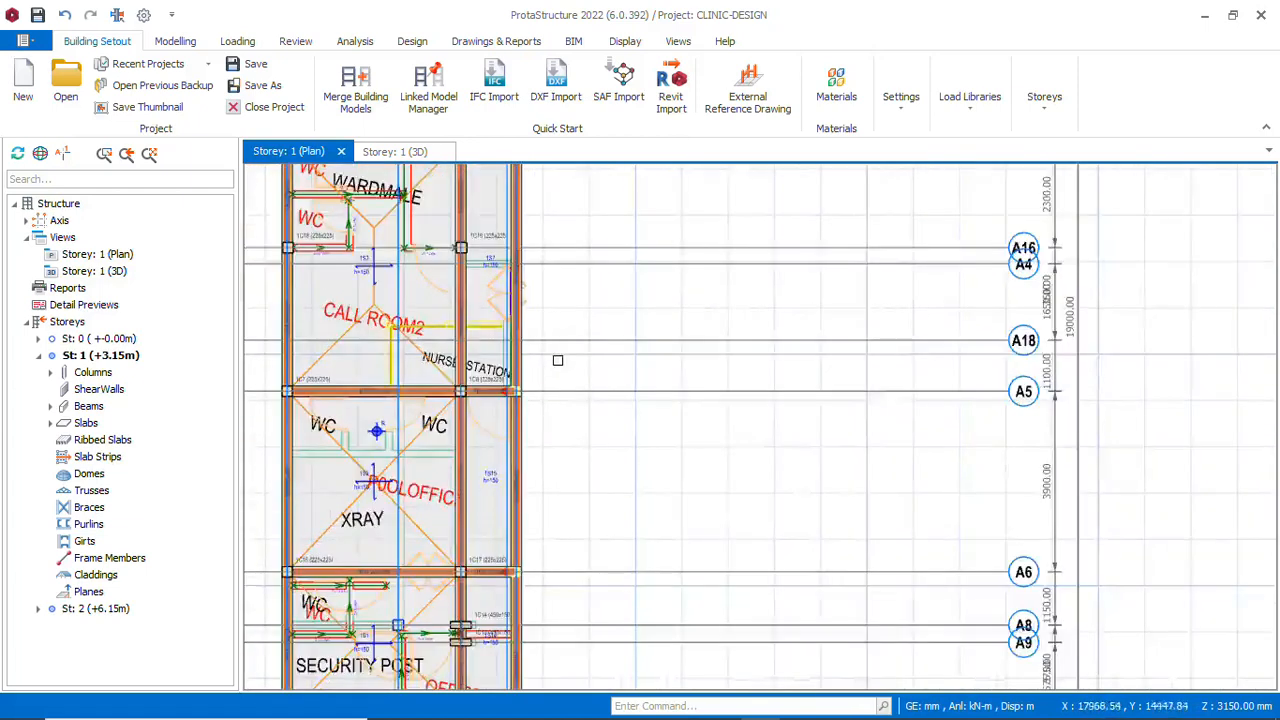
scroll(568, 330, down, 2)
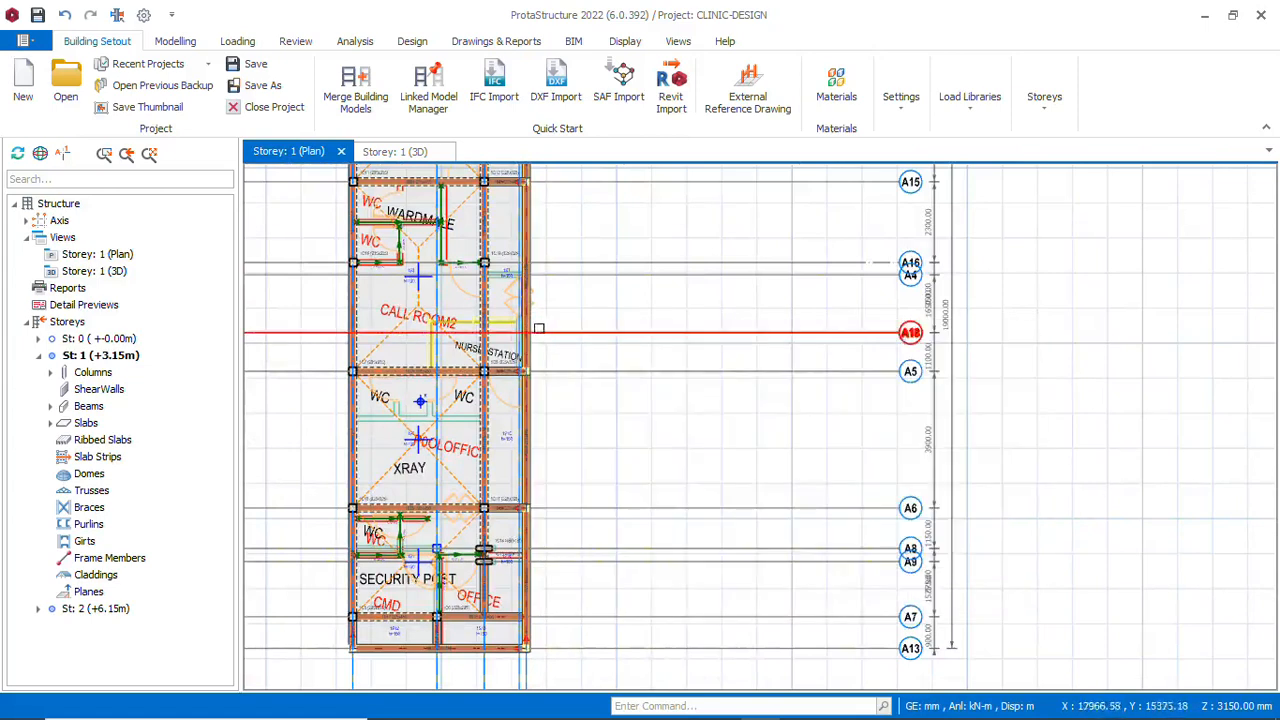
Delete the G-4 wall load from outer edge beam 1B36 between axes A15 and A5, beside the Nurse Station
scroll(546, 315, up, 3)
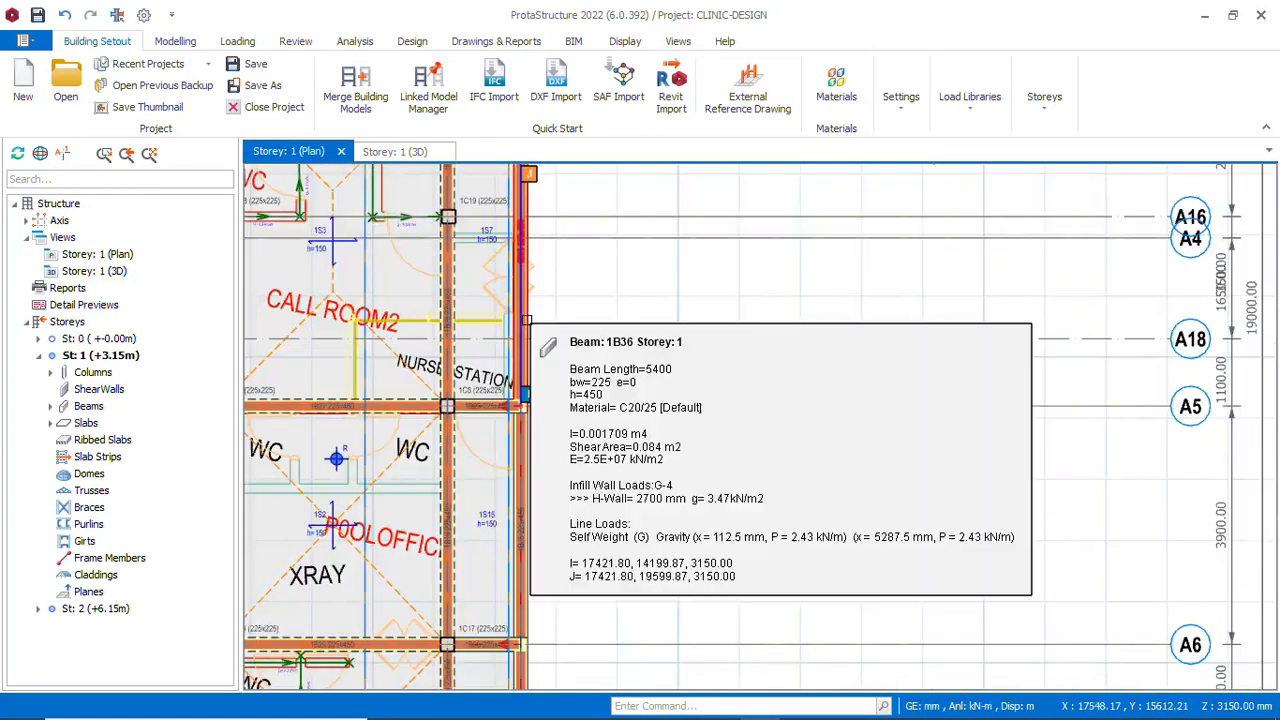
click(526, 320)
right_click(527, 322)
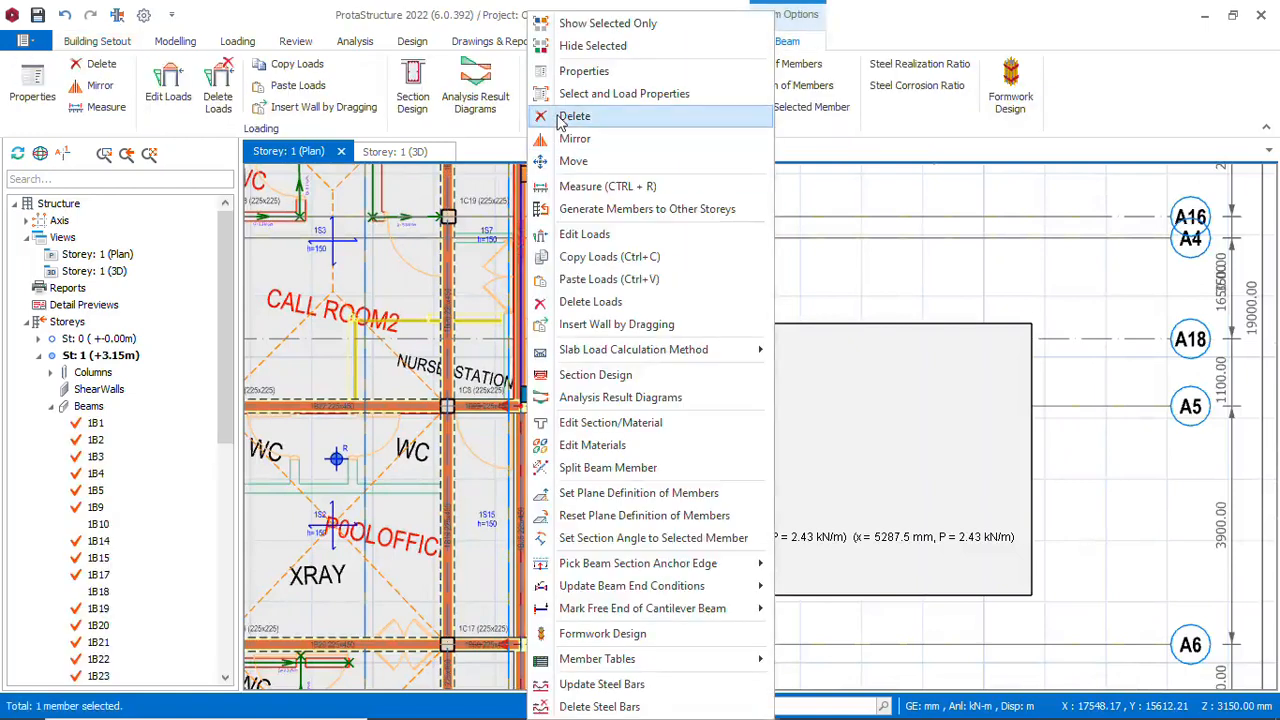
click(627, 310)
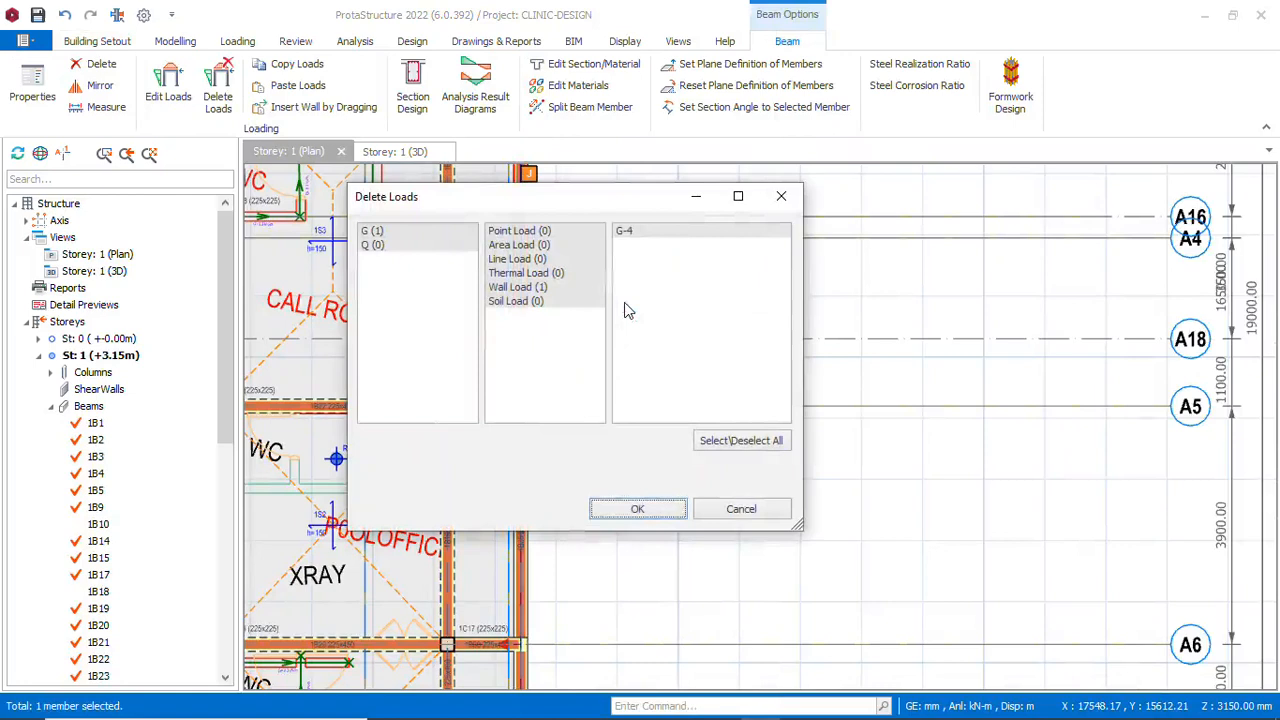
click(648, 514)
Examine the outer edge beams around 1B36 in the plan, including 1B37 beside Call Room 1
scroll(603, 469, down, 3)
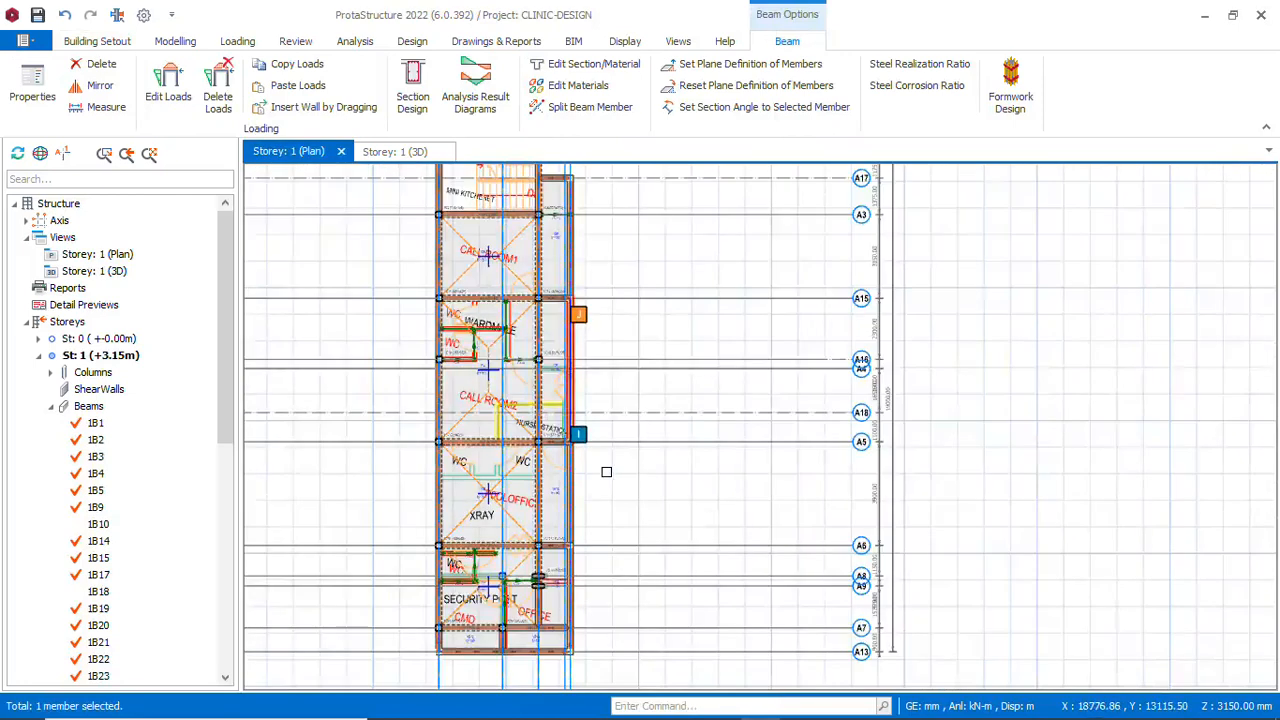
scroll(603, 469, up, 1)
scroll(566, 272, up, 2)
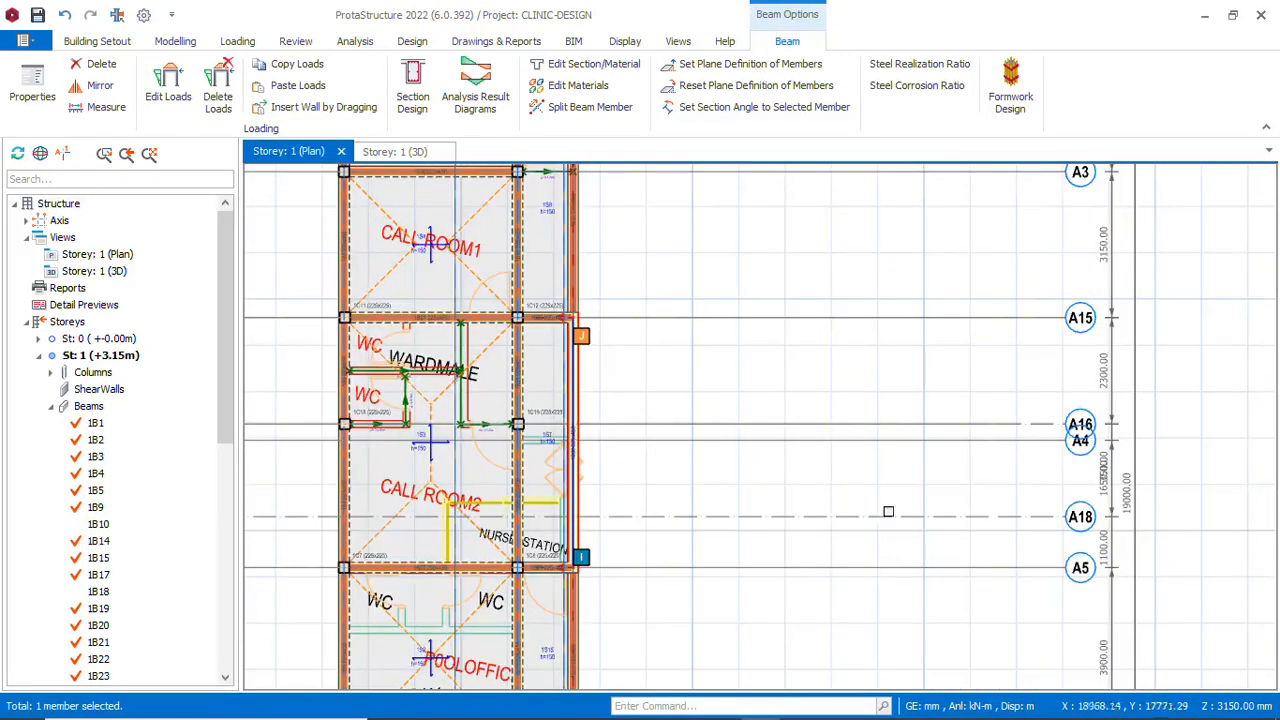
scroll(580, 587, up, 1)
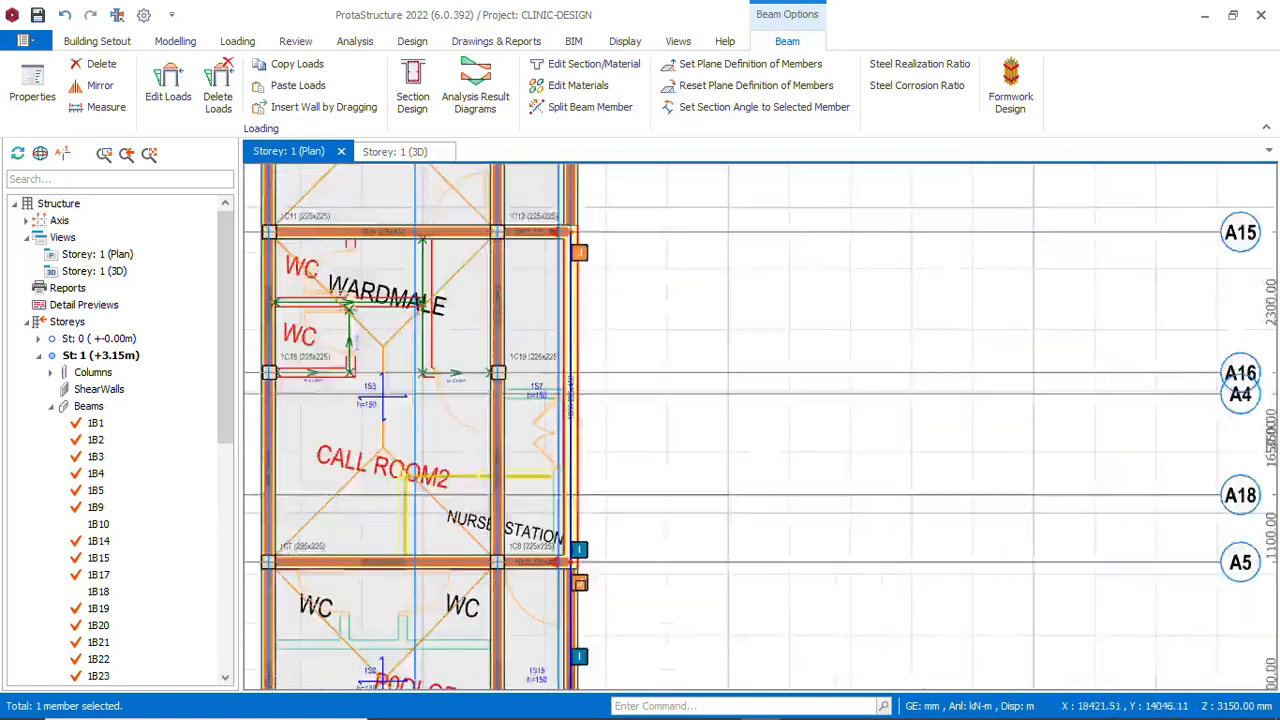
scroll(579, 580, up, 1)
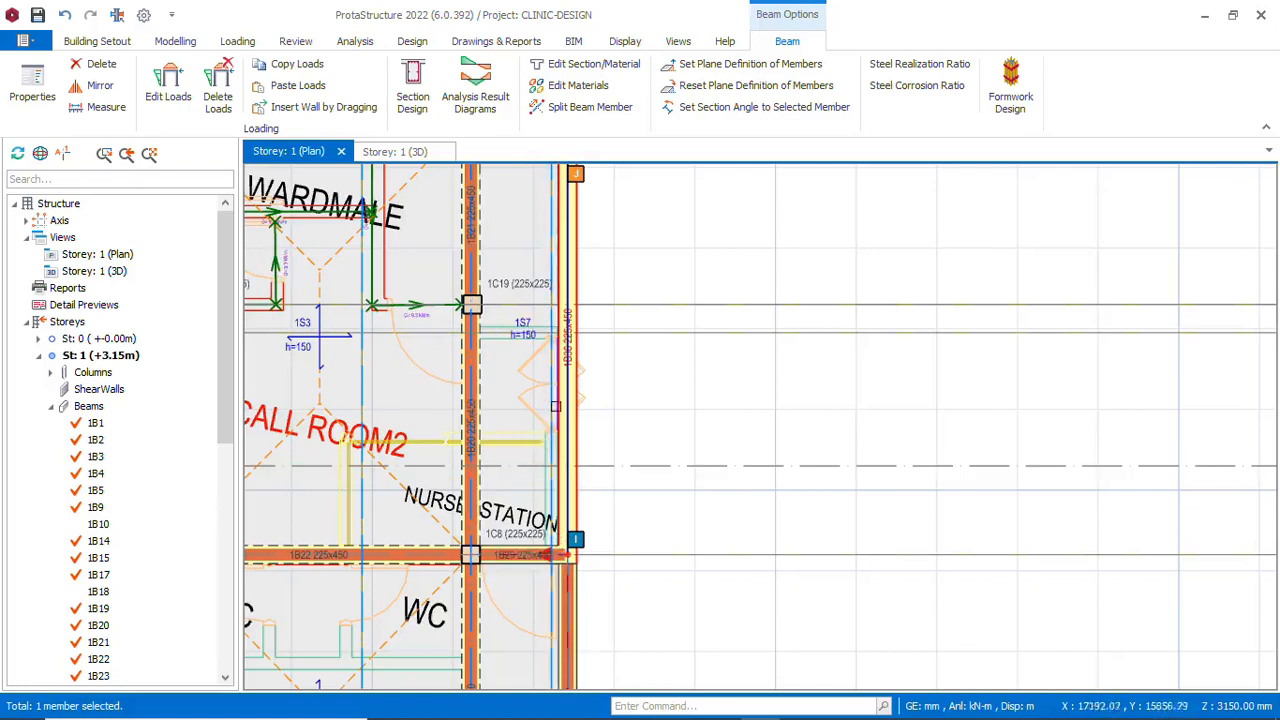
scroll(568, 432, down, 3)
scroll(585, 300, up, 2)
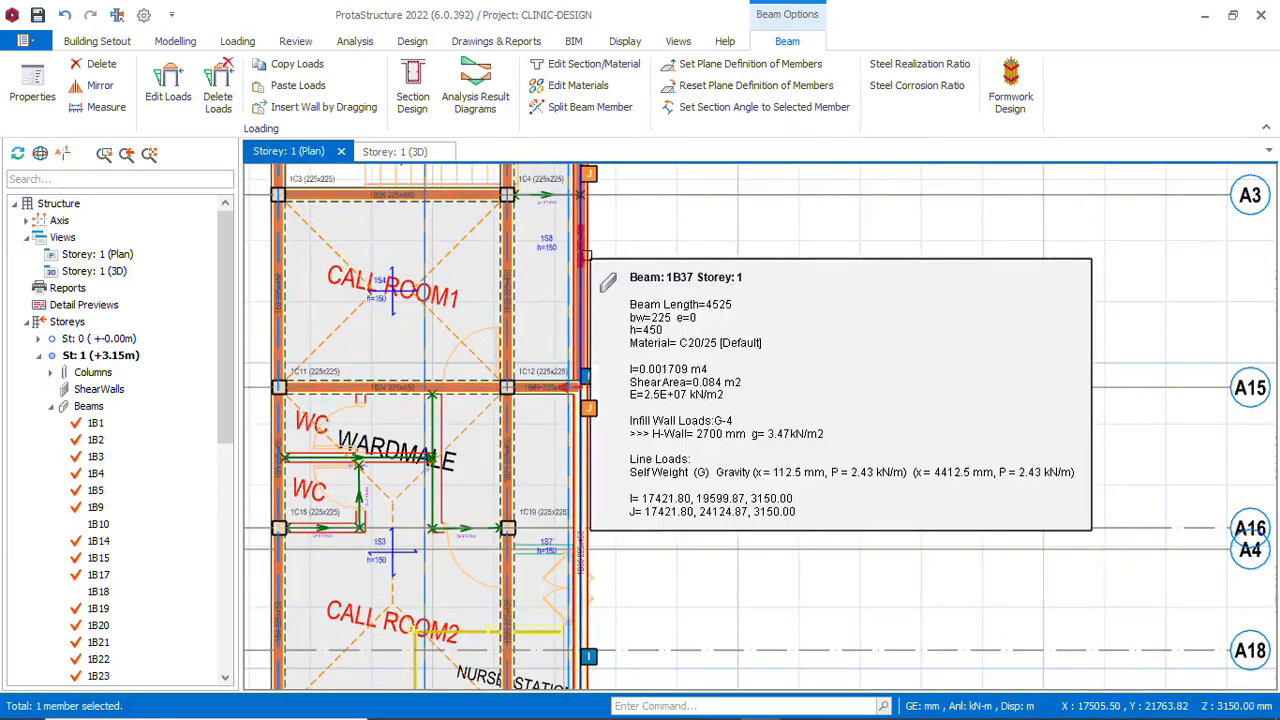
Delete the G-4 wall load from outer edge beam 1B37 between axes A17 and A15, beside Call Room 1
right_click(588, 258)
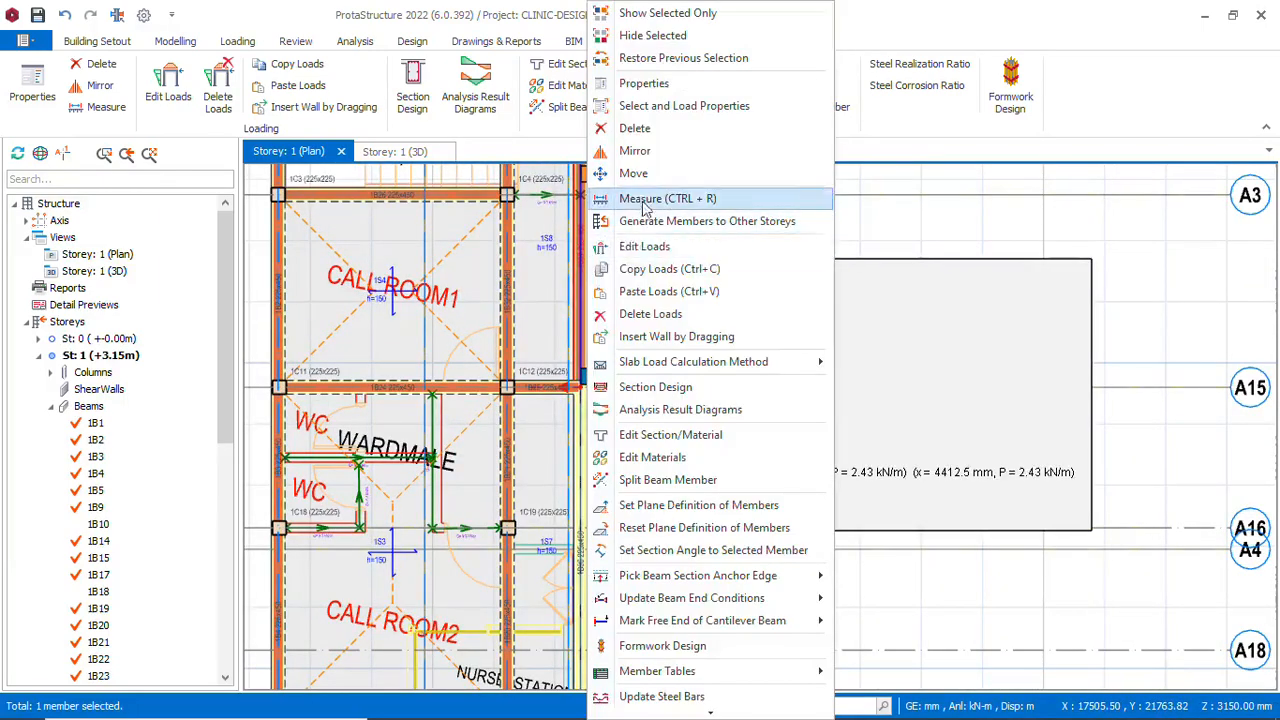
click(656, 316)
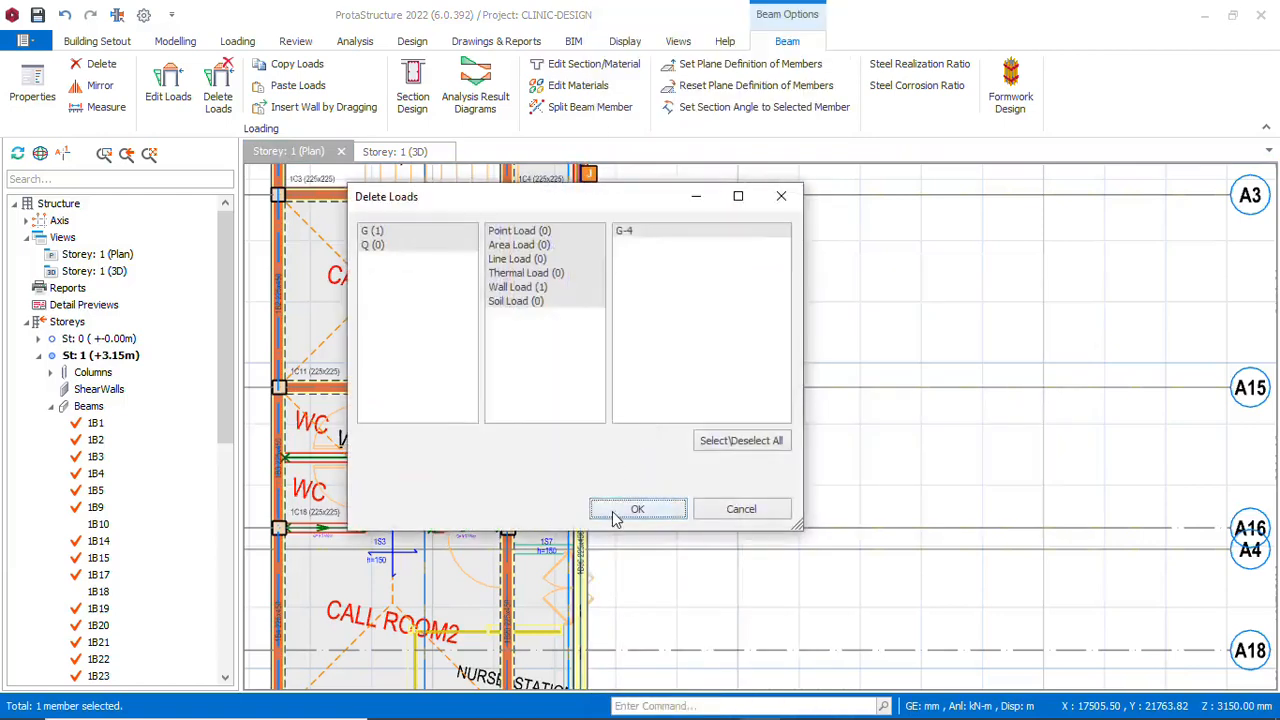
click(637, 509)
Examine the Storey 1 plan along the outer corridor edge from axis A5 up to the staircase at axis A17
scroll(677, 491, down, 2)
mouse_move(576, 463)
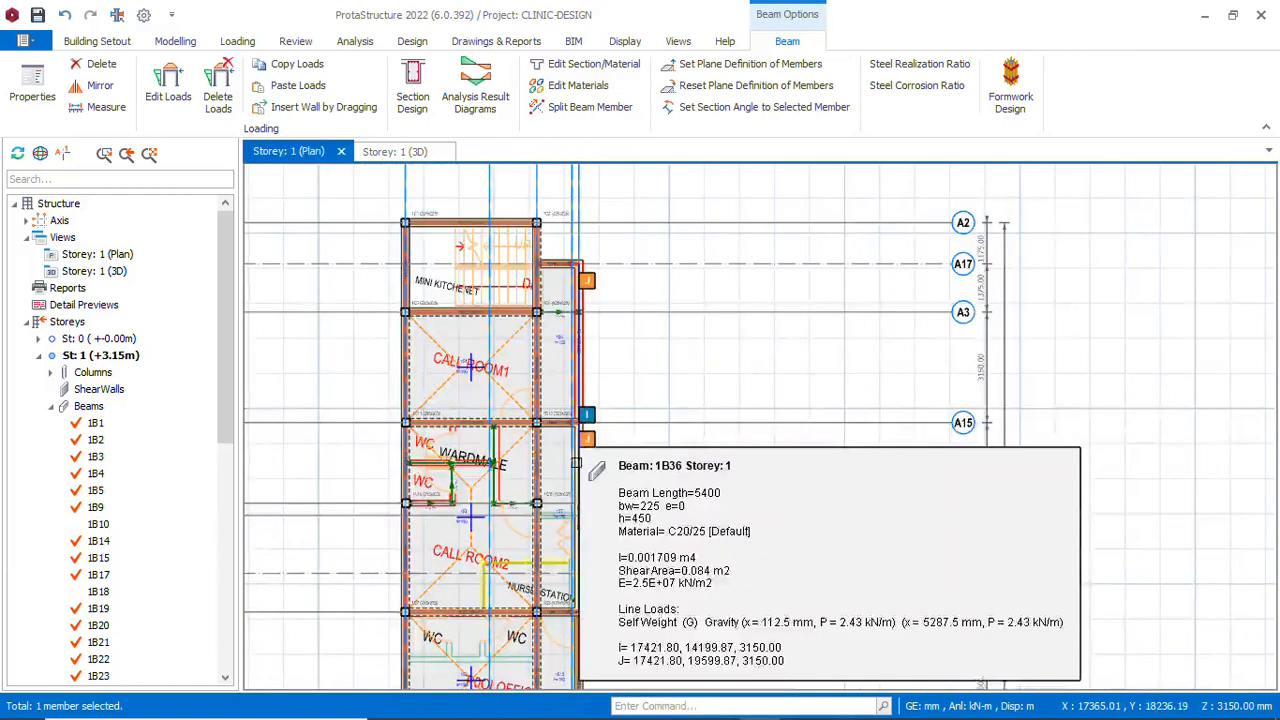
scroll(580, 281, up, 2)
scroll(585, 320, down, 2)
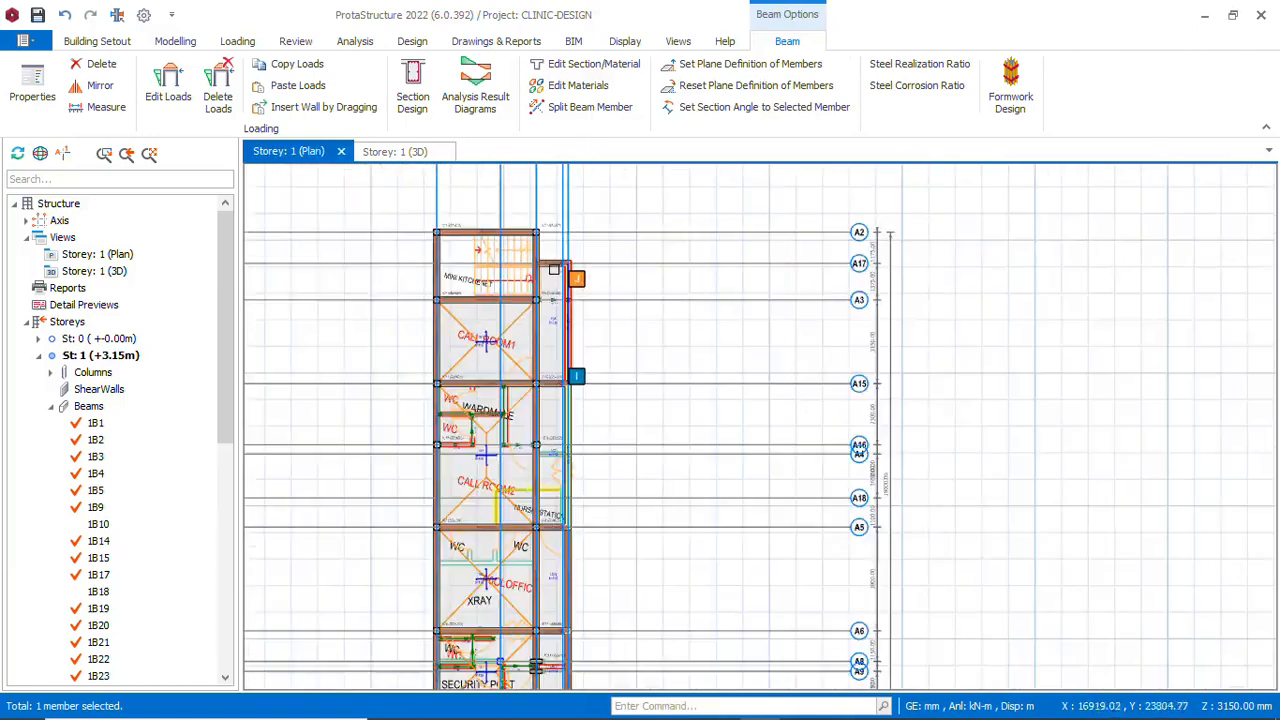
scroll(555, 283, up, 3)
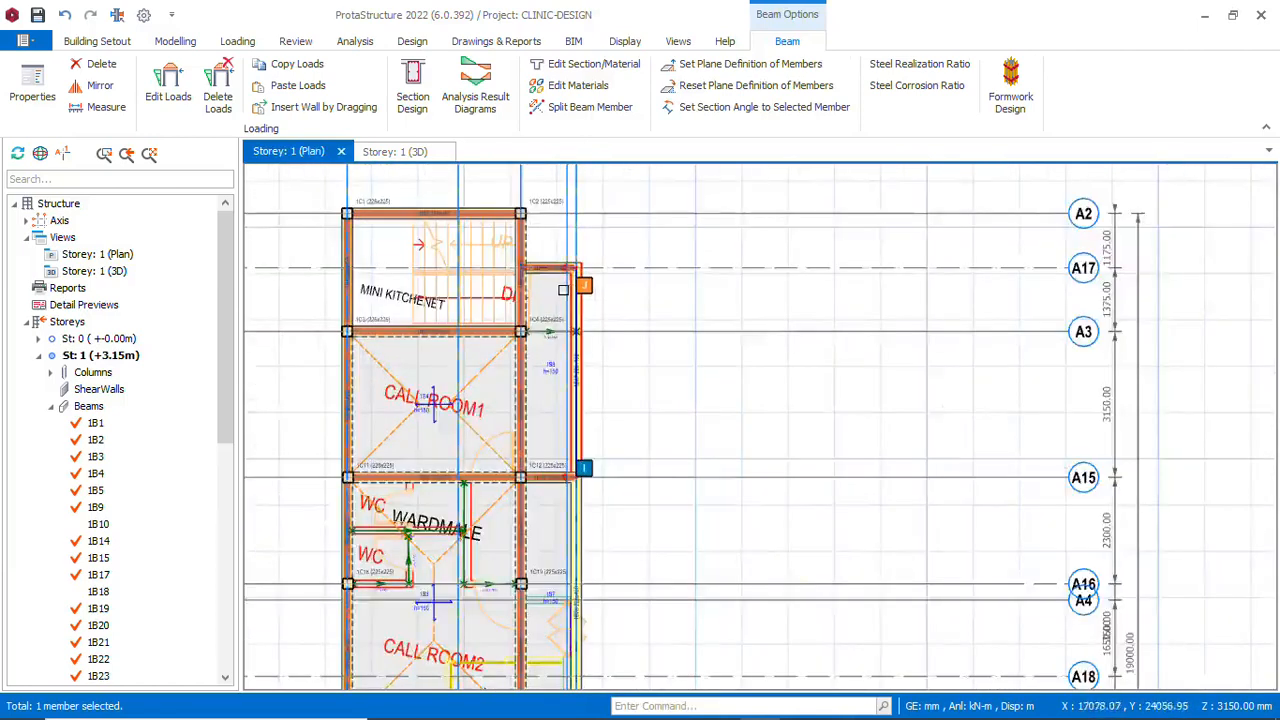
scroll(533, 284, down, 2)
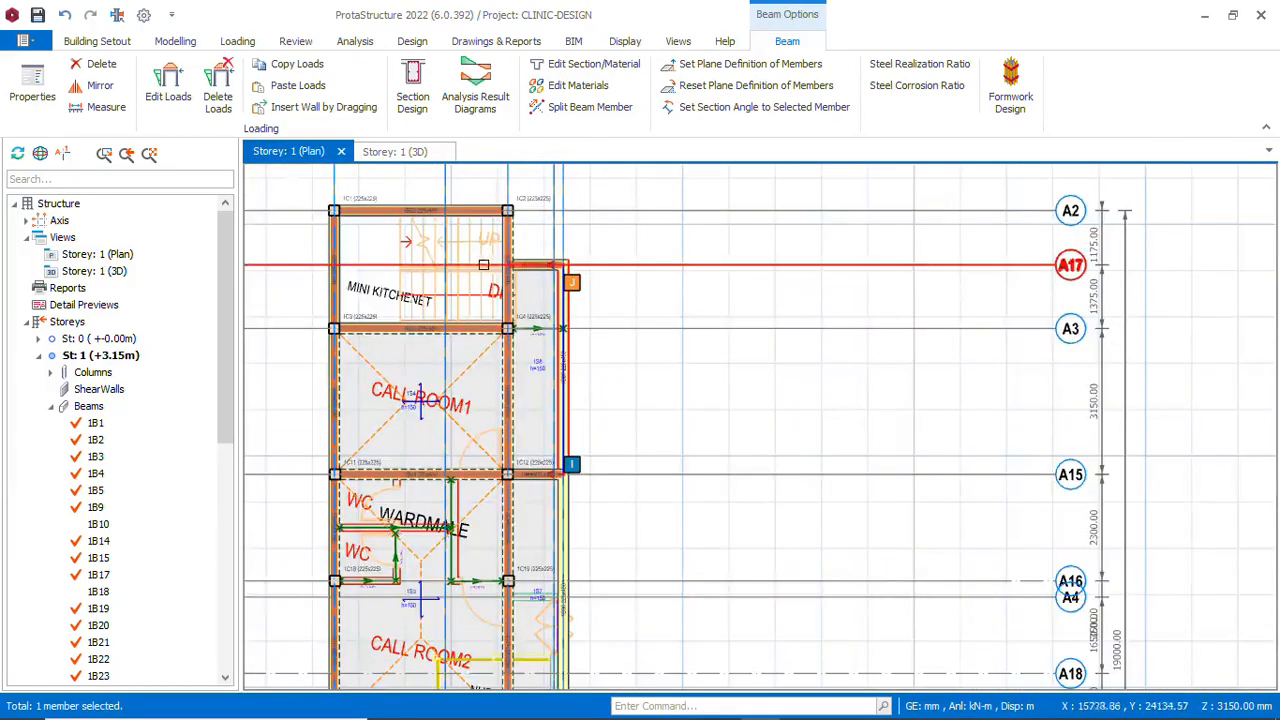
scroll(550, 280, up, 4)
scroll(557, 279, down, 5)
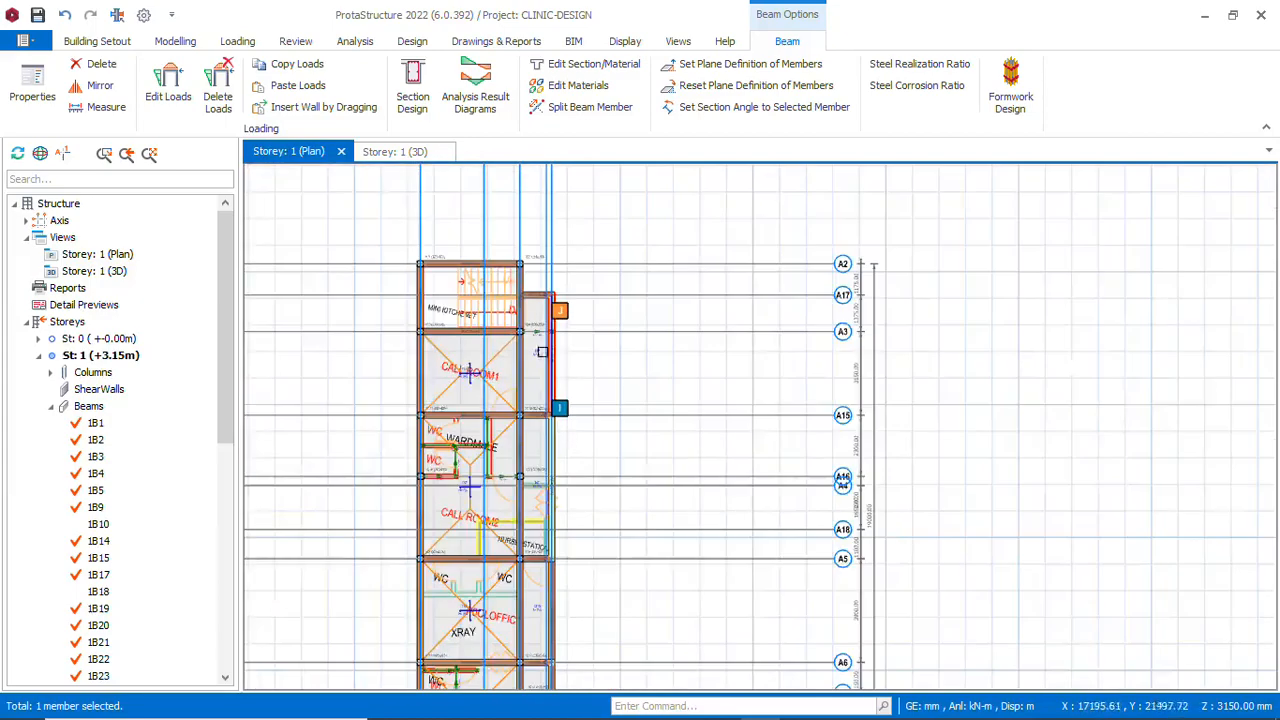
Examine the remaining Storey 1 wall loads along the corridor edge in the 3D view
click(400, 152)
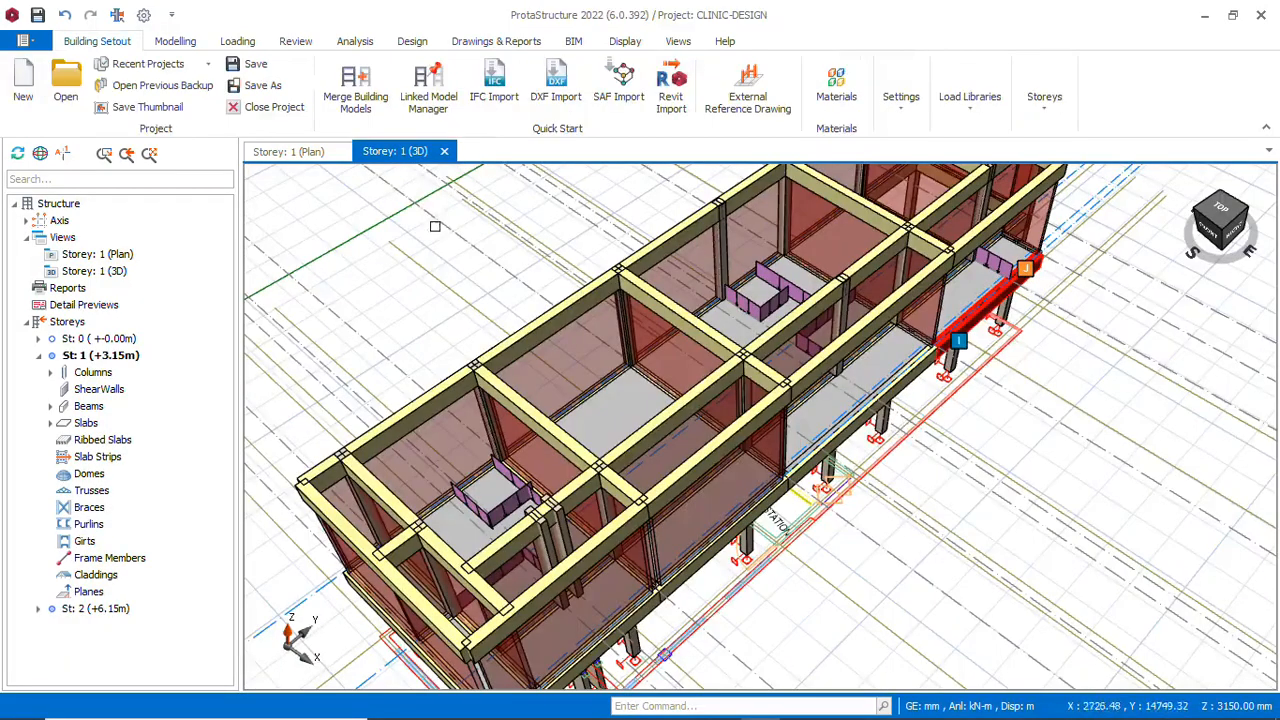
middle_drag(708, 489, 917, 517)
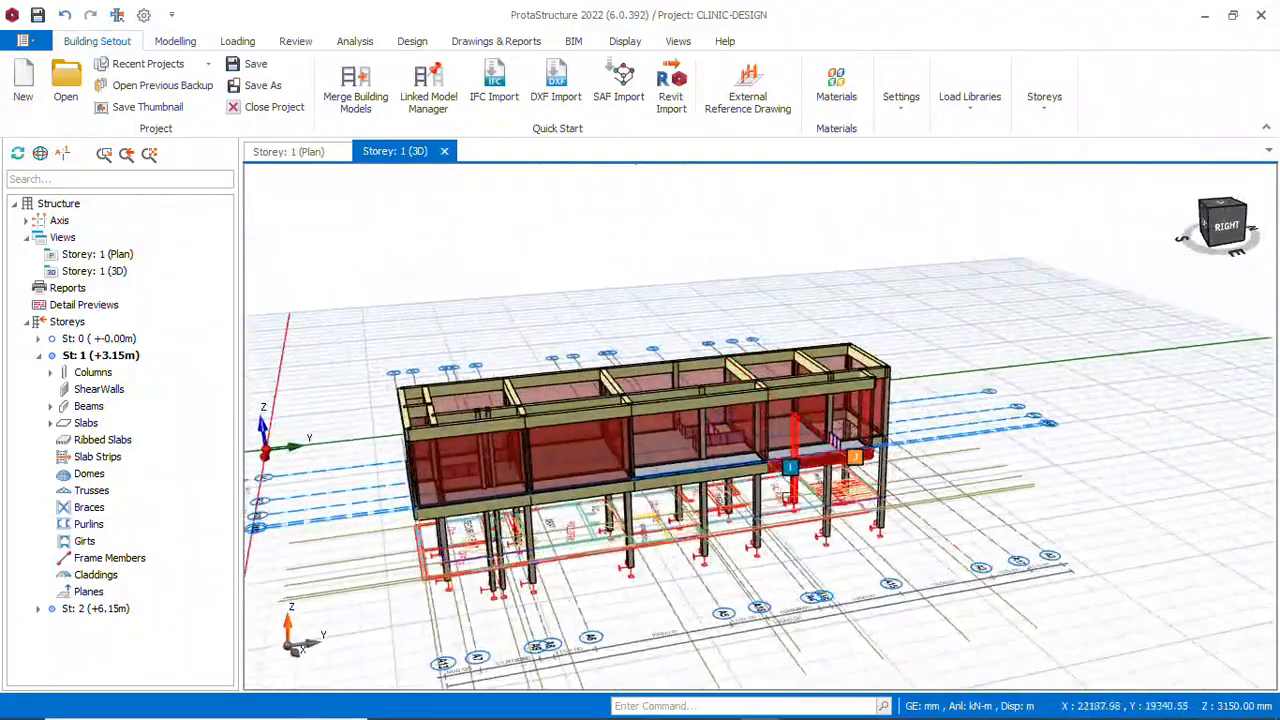
scroll(784, 461, up, 5)
scroll(784, 461, down, 3)
middle_drag(784, 461, 820, 497)
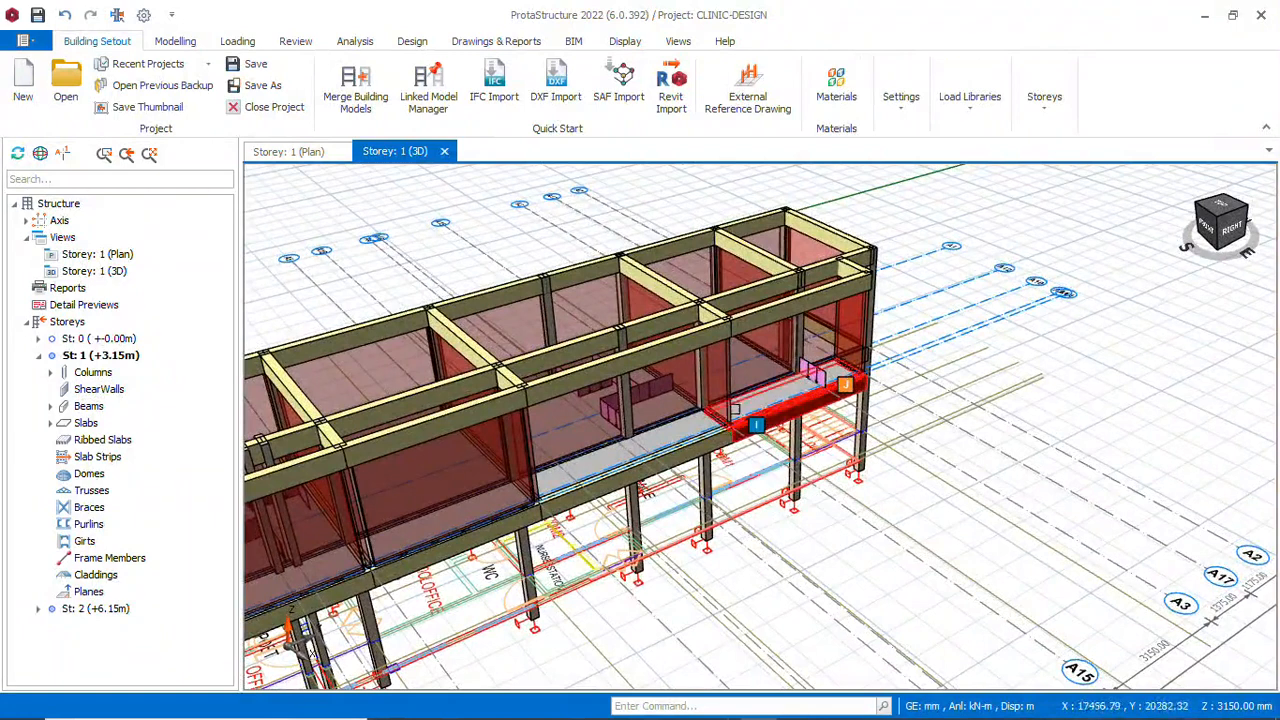
scroll(723, 378, down, 2)
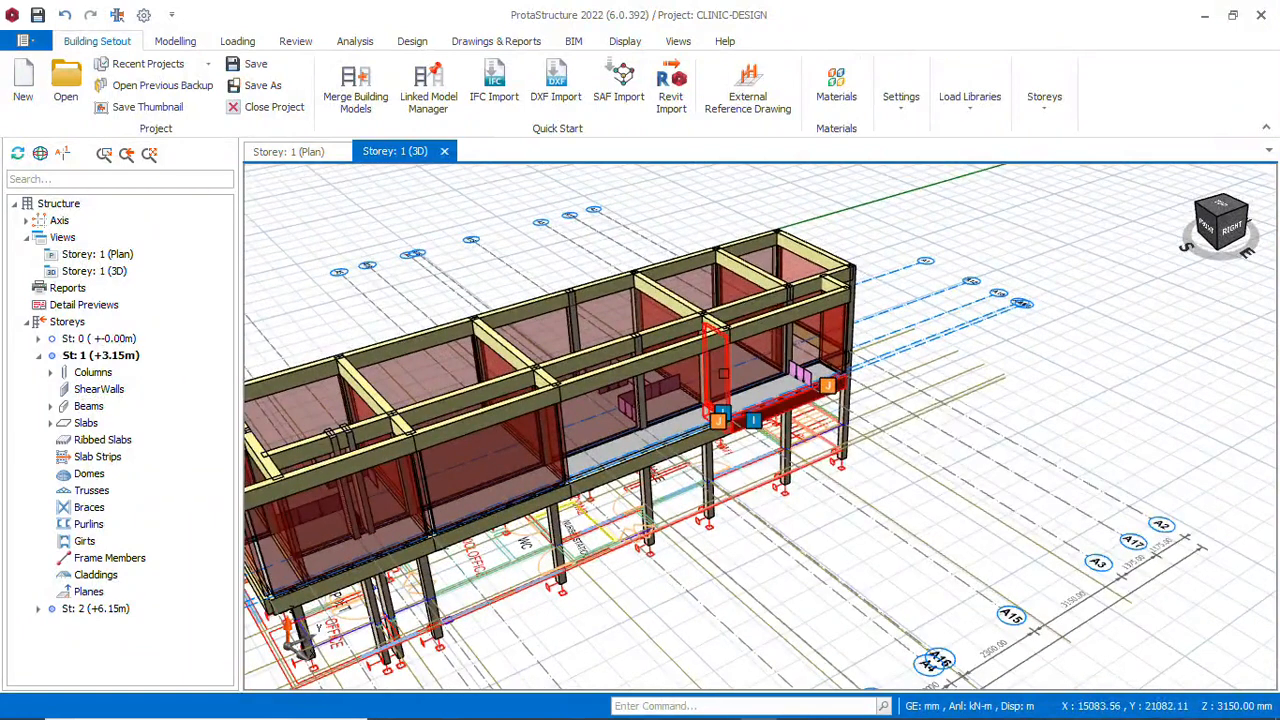
scroll(723, 378, down, 3)
Switch to the RCN LEFT.dwg drawing in AutoCAD and examine the first-floor walls around the staircase, Call Room 1 and the corridor edge
mouse_move(788, 718)
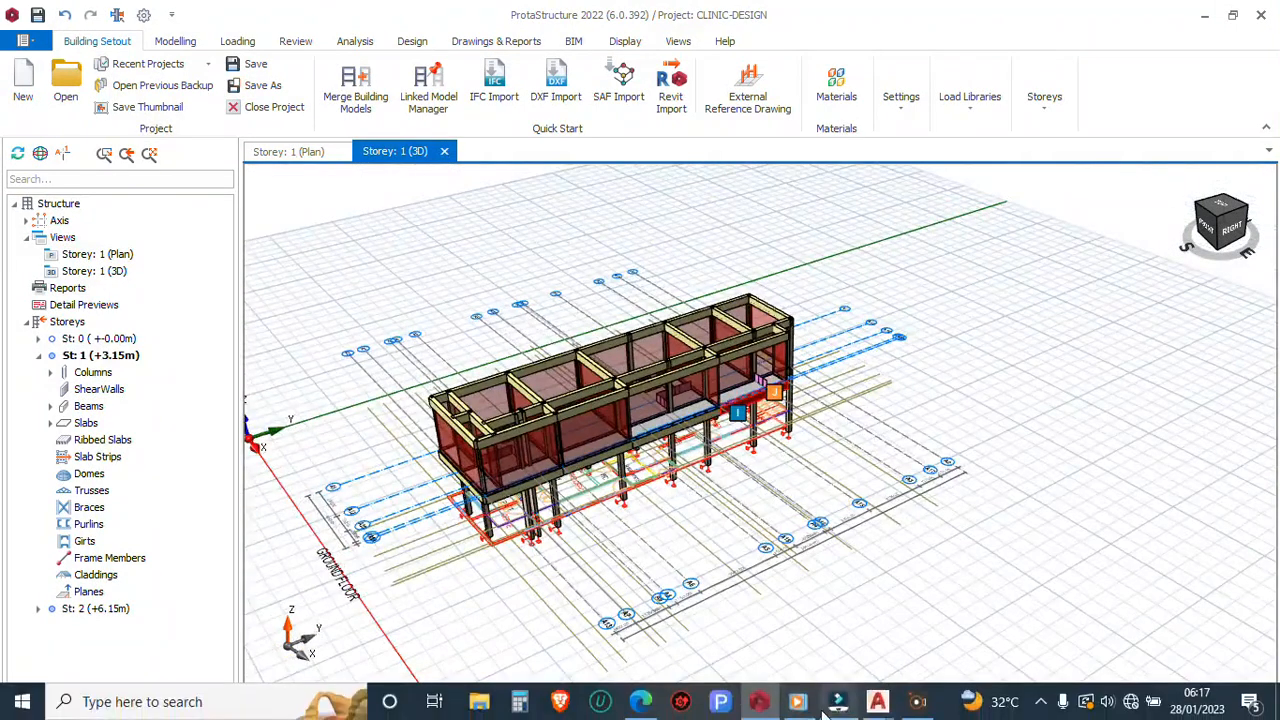
mouse_move(876, 705)
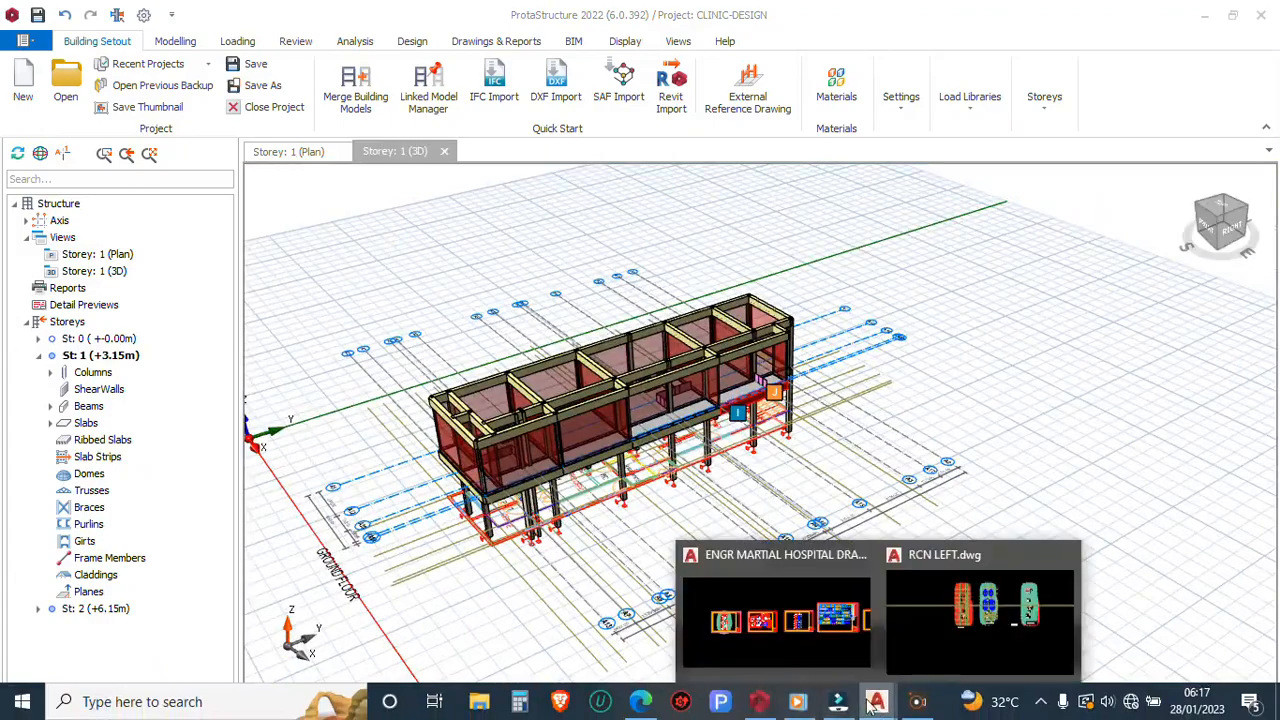
click(924, 636)
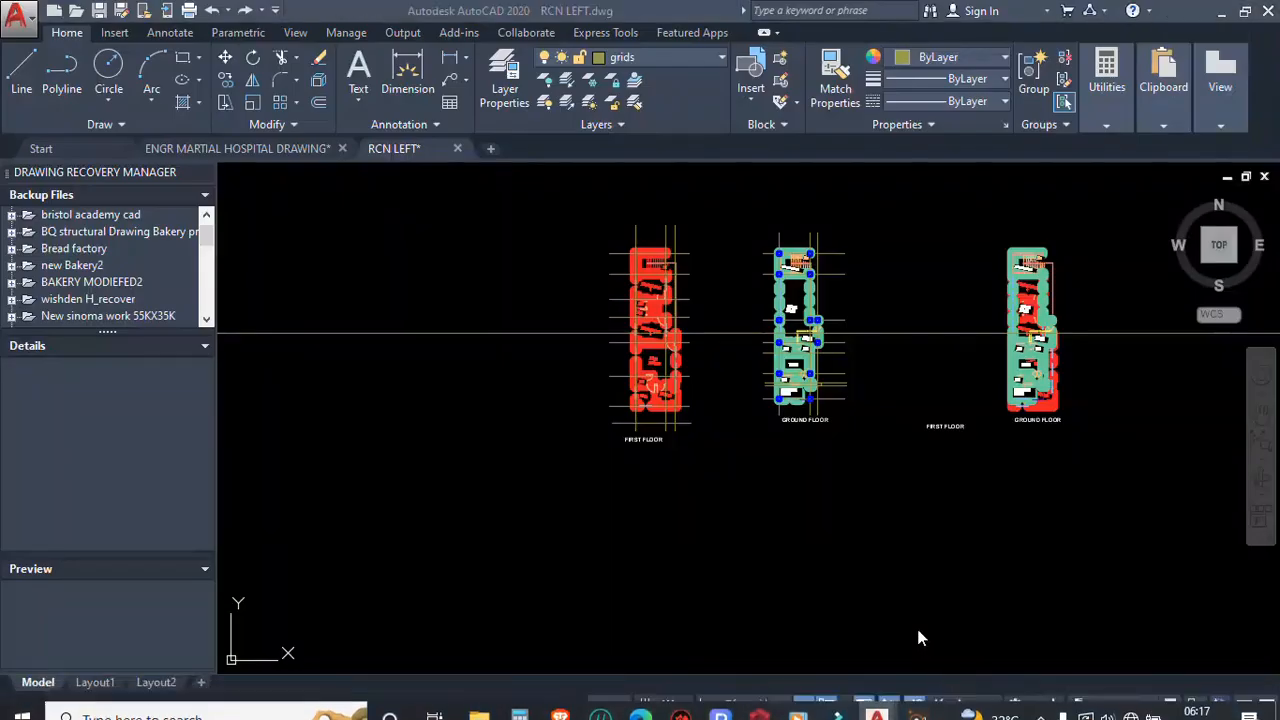
scroll(700, 378, up, 5)
scroll(615, 313, down, 3)
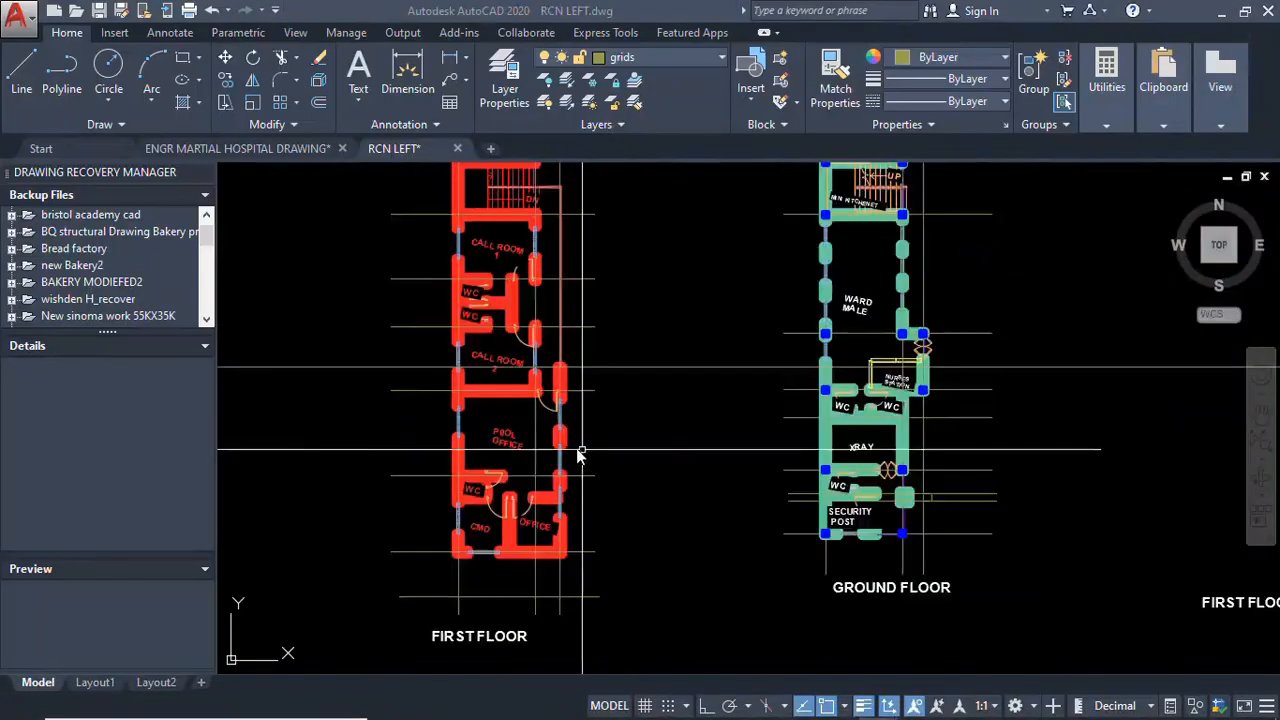
scroll(566, 375, up, 5)
scroll(549, 486, down, 3)
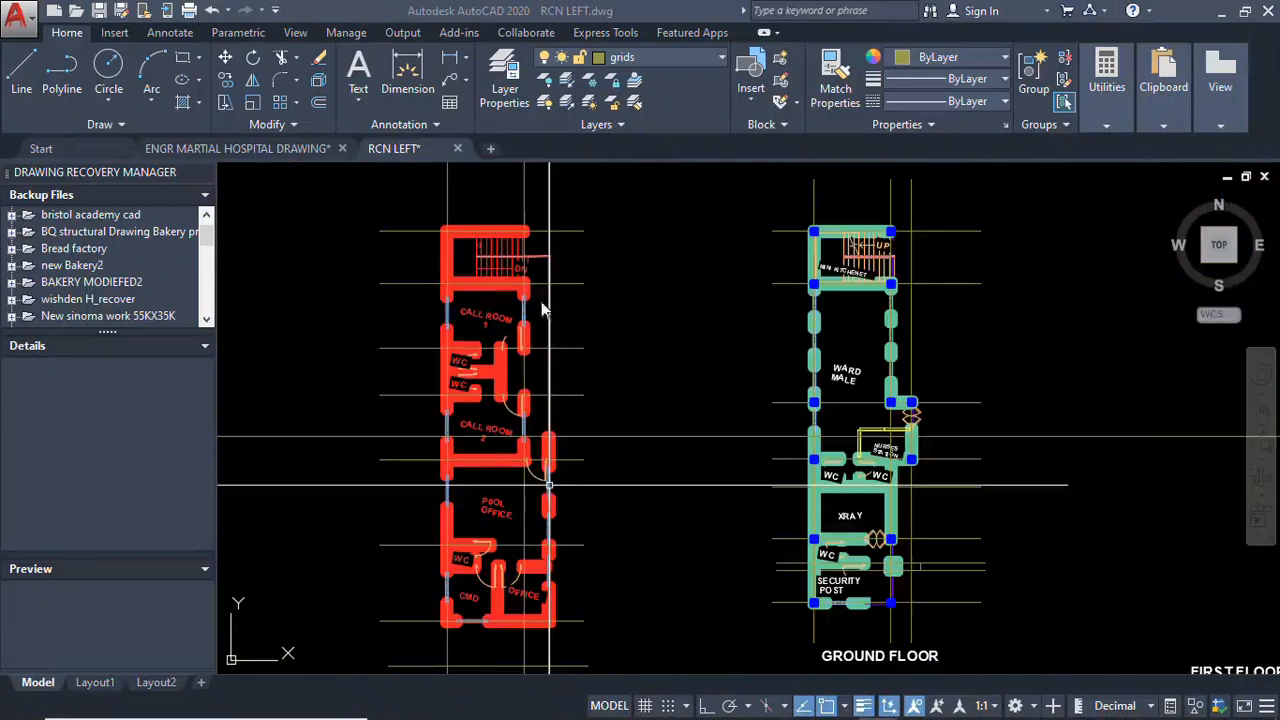
scroll(538, 256, up, 5)
scroll(560, 306, down, 3)
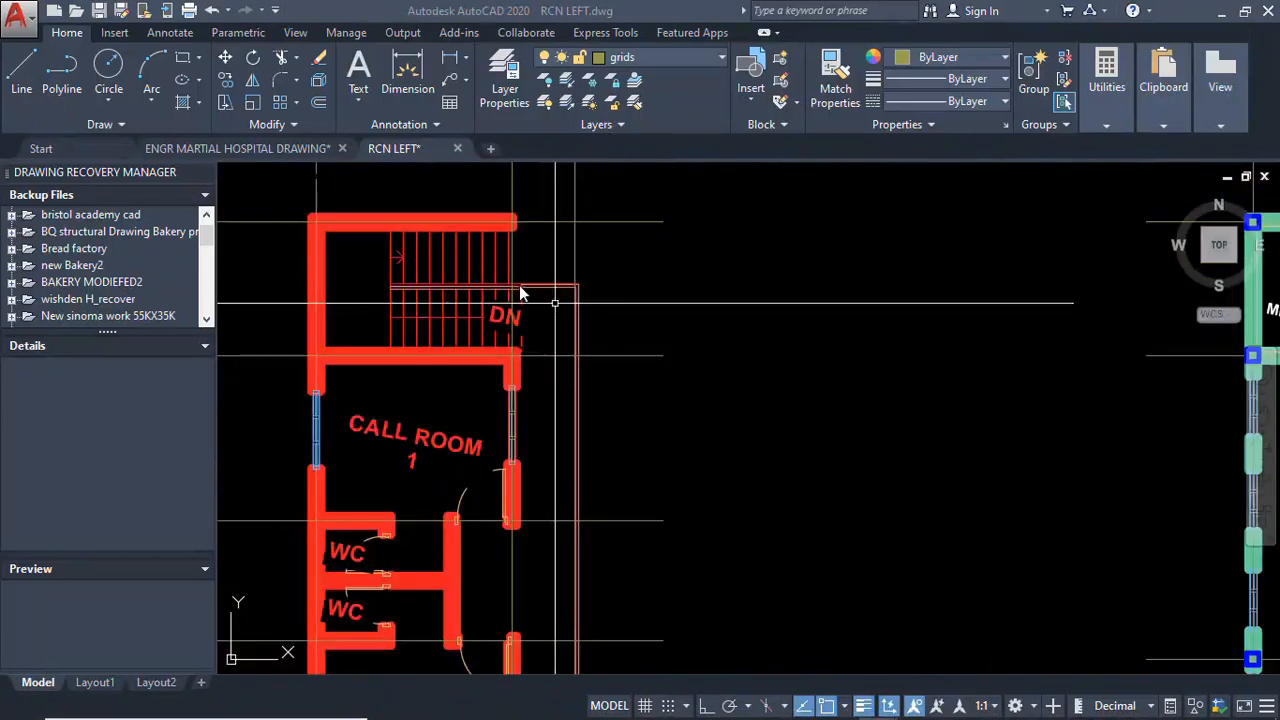
scroll(540, 296, up, 5)
scroll(565, 290, down, 5)
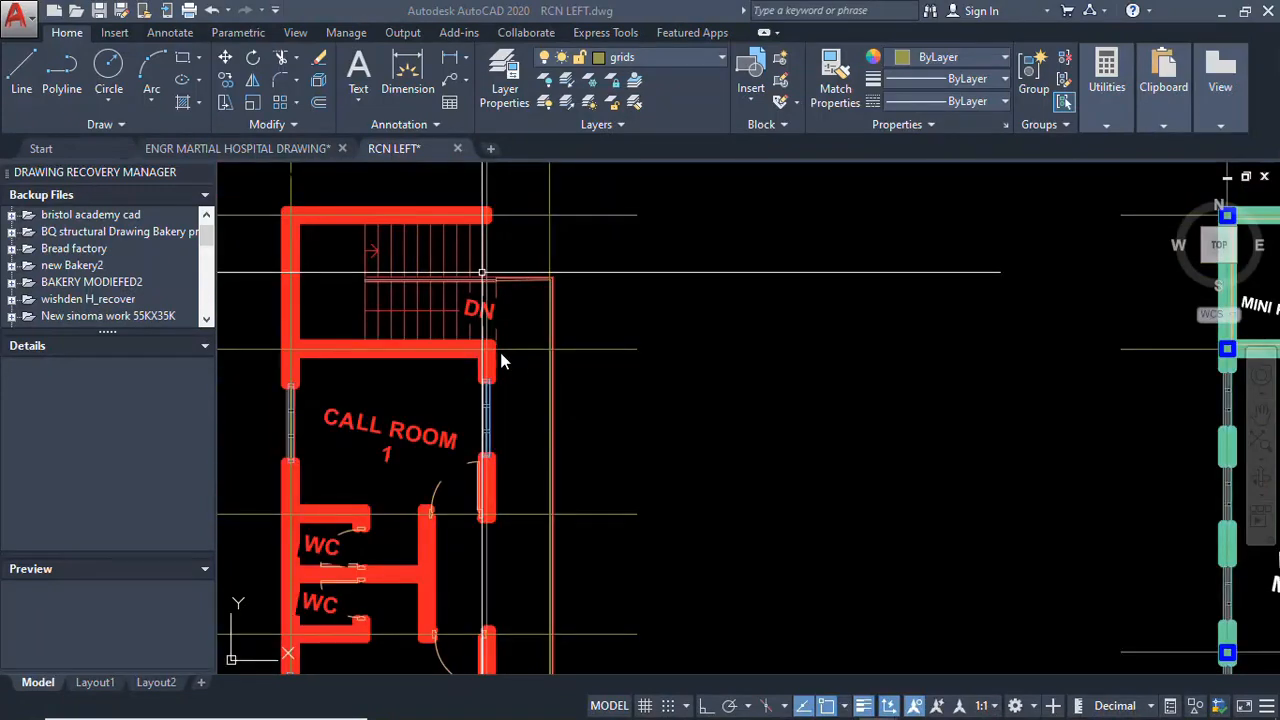
scroll(514, 271, up, 4)
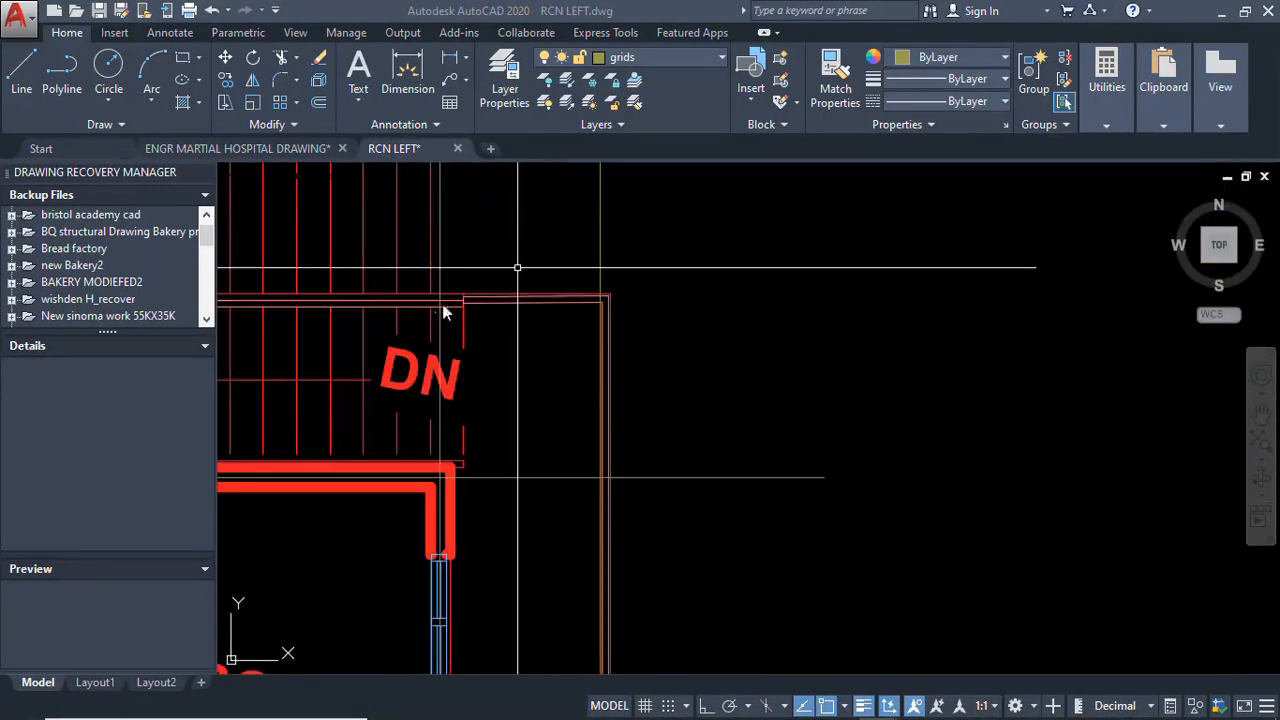
scroll(563, 312, down, 2)
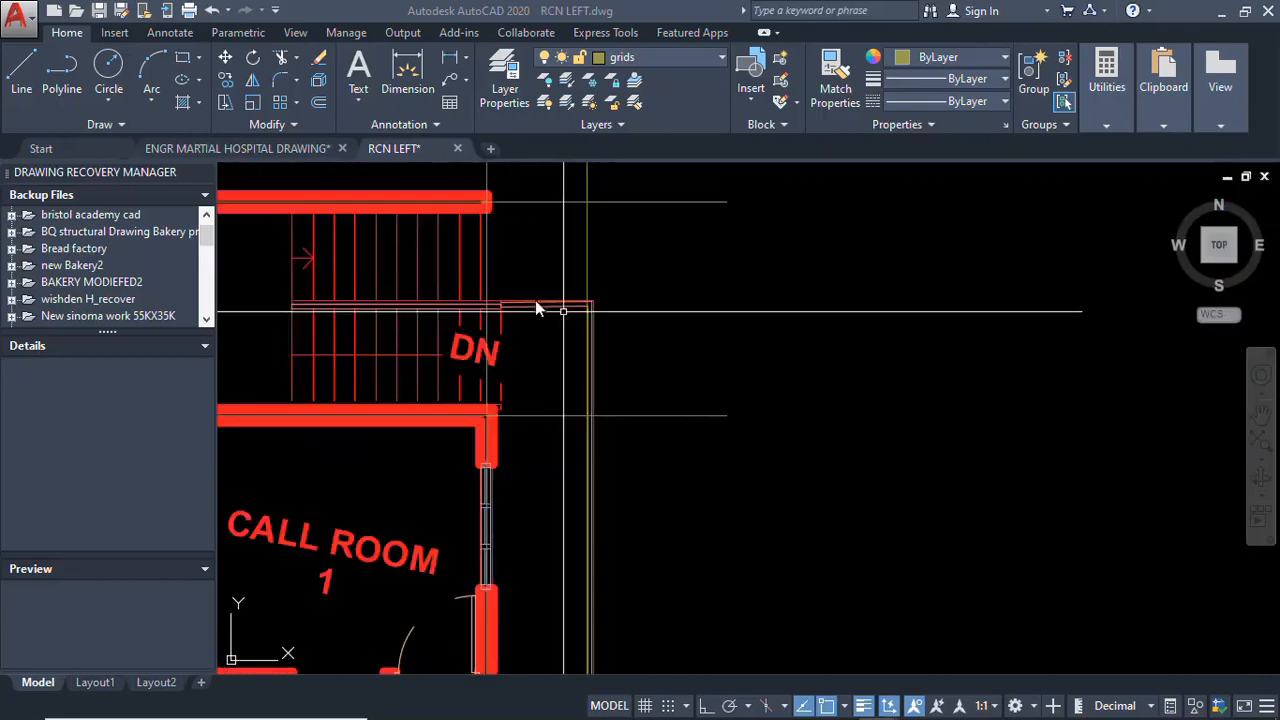
scroll(606, 296, down, 3)
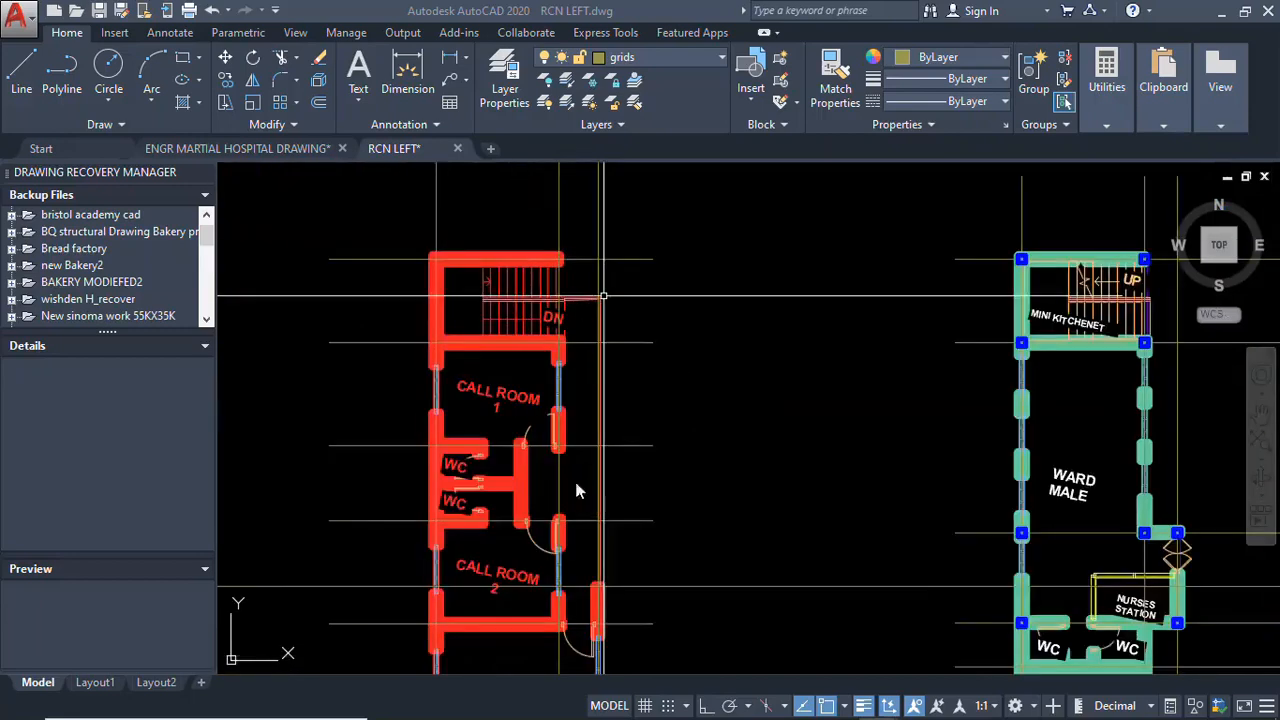
Examine the first-floor corridor walls beside Call Room 2 and at the Pool Office entrance in the drawing
middle_drag(569, 575, 566, 527)
scroll(575, 520, up, 3)
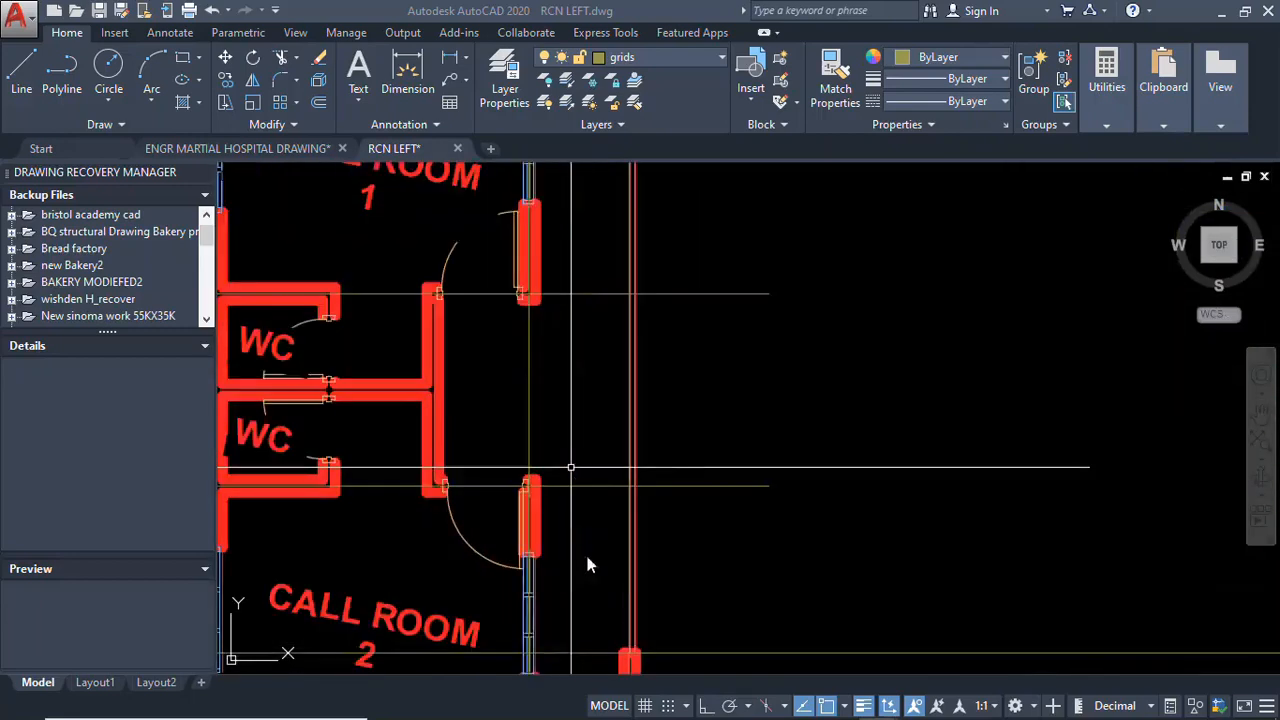
scroll(560, 480, down, 3)
scroll(623, 549, up, 5)
scroll(590, 456, down, 3)
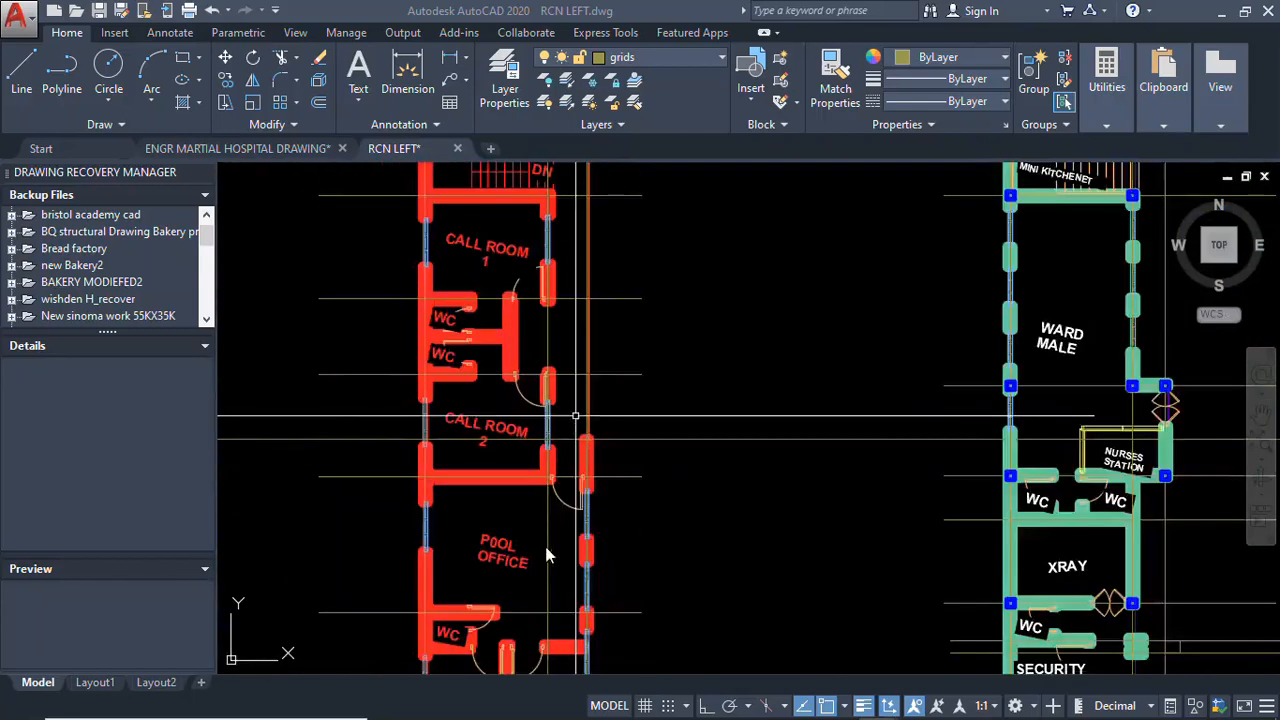
scroll(560, 470, up, 3)
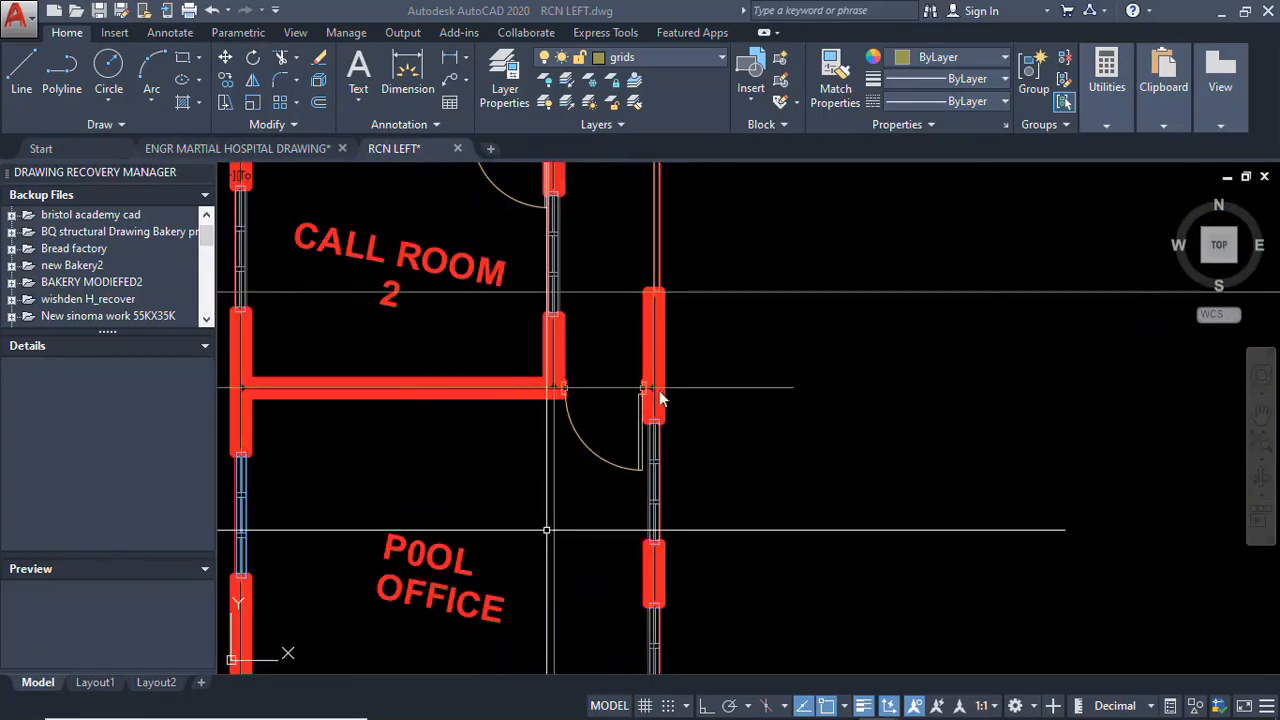
scroll(507, 393, down, 3)
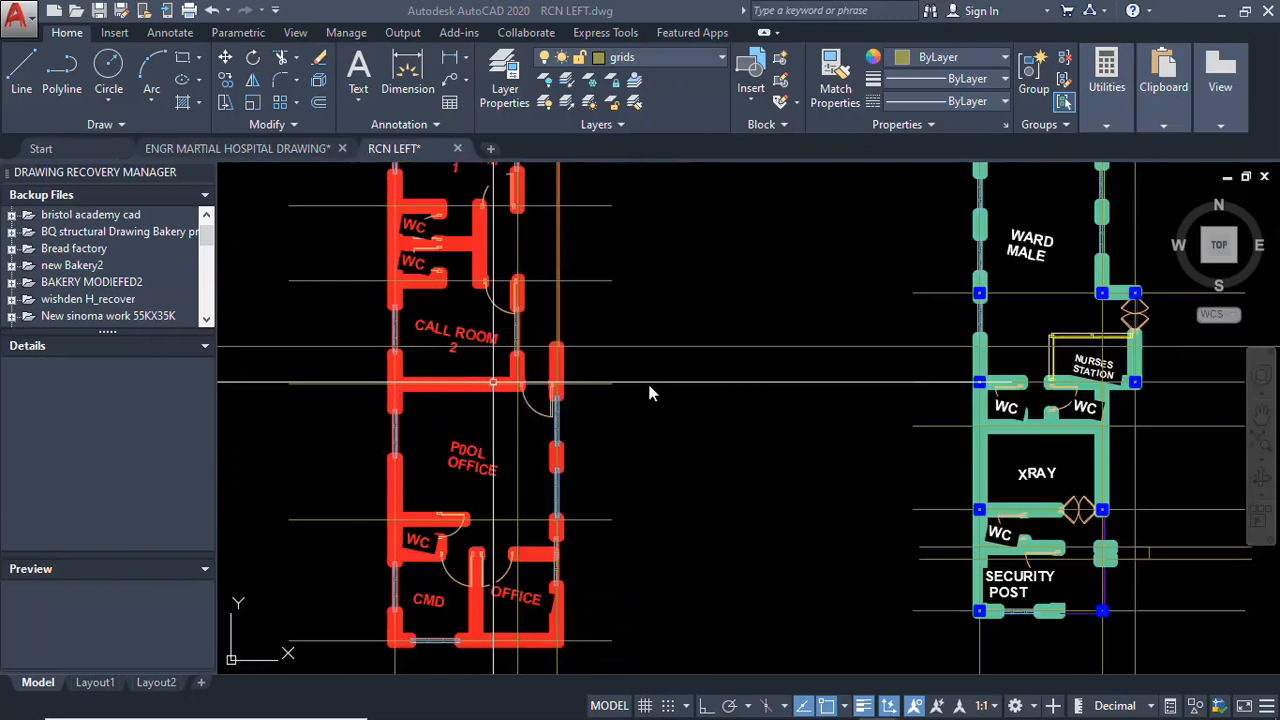
scroll(483, 409, up, 3)
scroll(525, 455, down, 5)
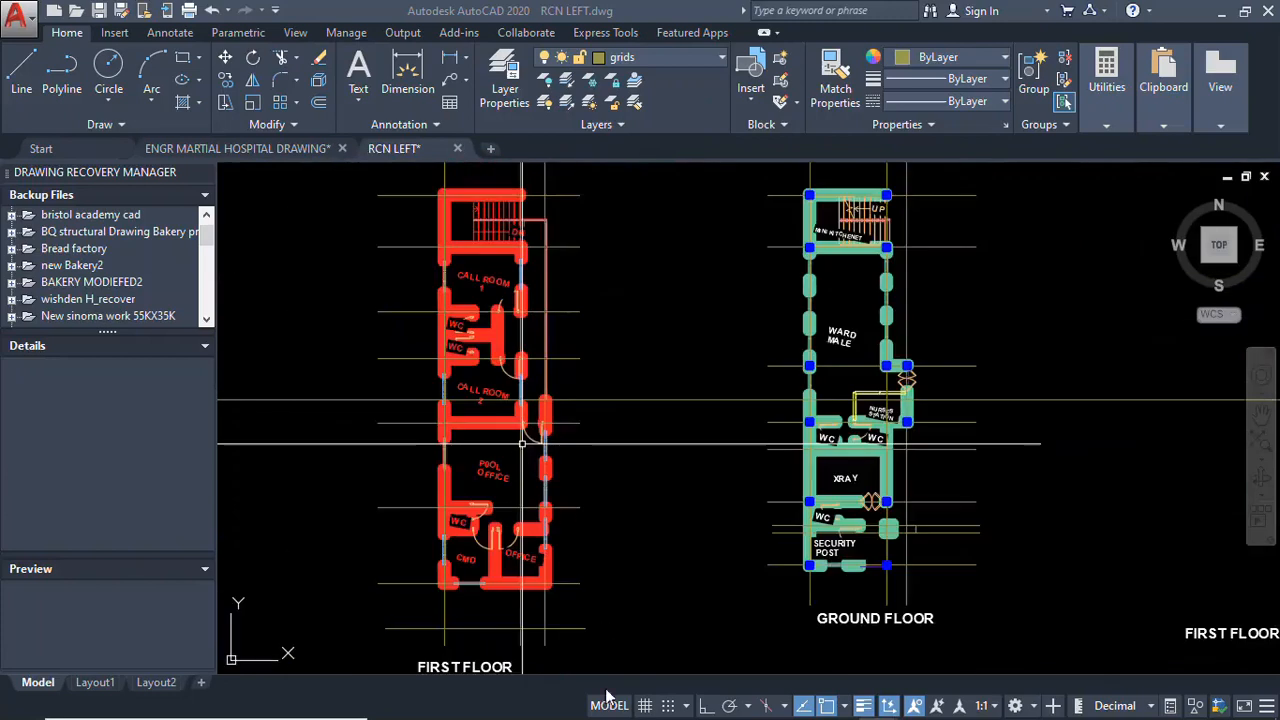
Return to ProtaStructure and delete the G-4 wall load from beam 1B10 at the corridor's staircase end
mouse_move(607, 710)
click(769, 711)
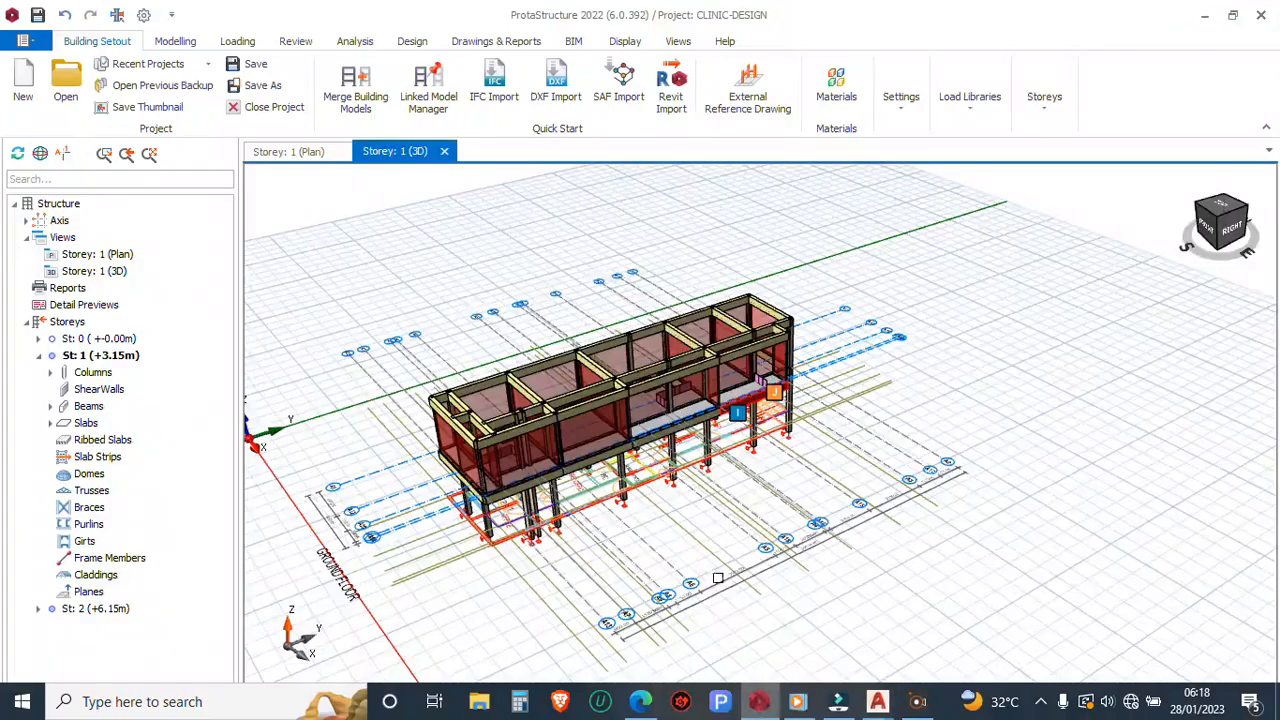
scroll(644, 414, up, 4)
middle_drag(836, 380, 820, 480)
scroll(847, 490, up, 3)
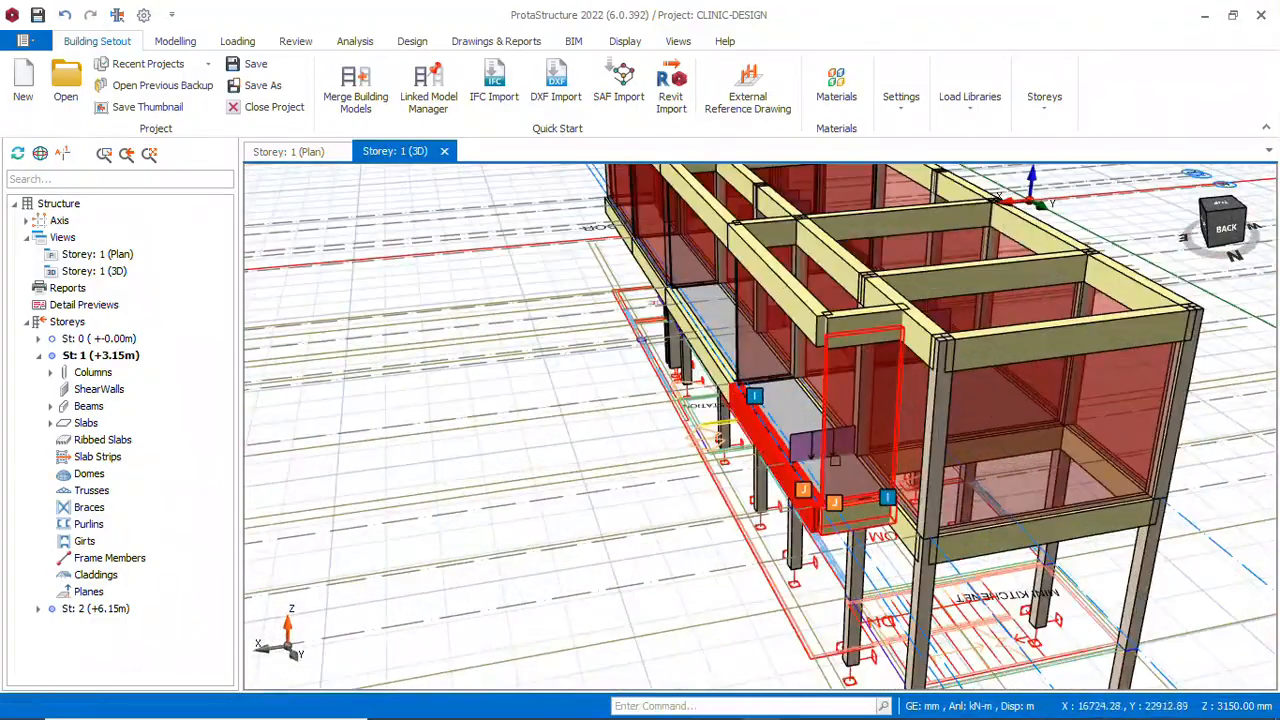
right_click(837, 463)
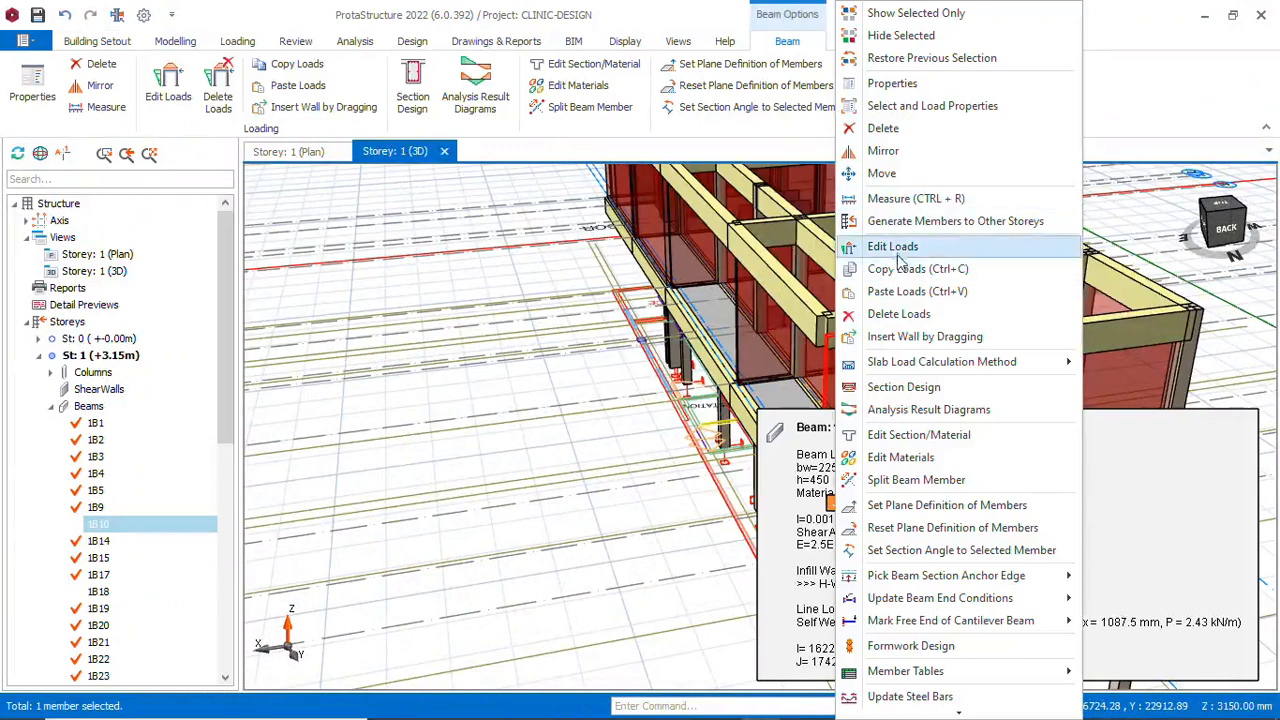
click(910, 316)
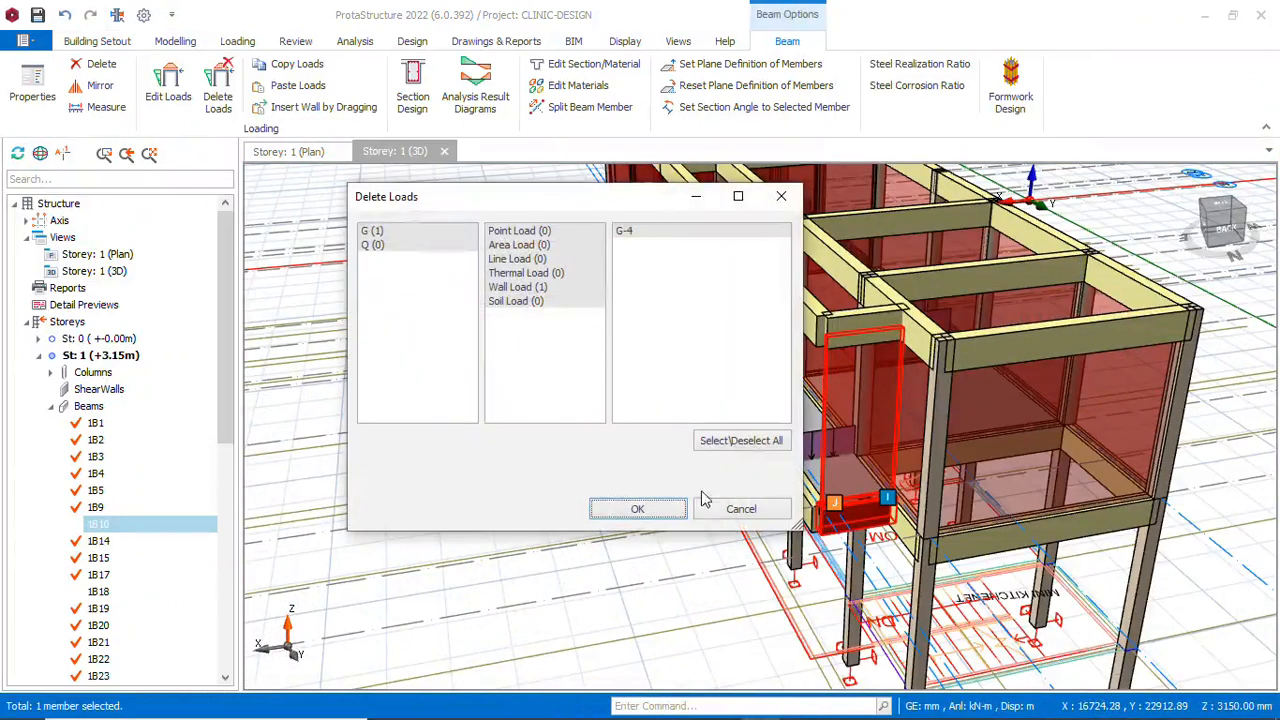
click(652, 512)
Delete the line load crossing corridor slab 1S8 near axis A3
middle_drag(819, 538, 837, 497)
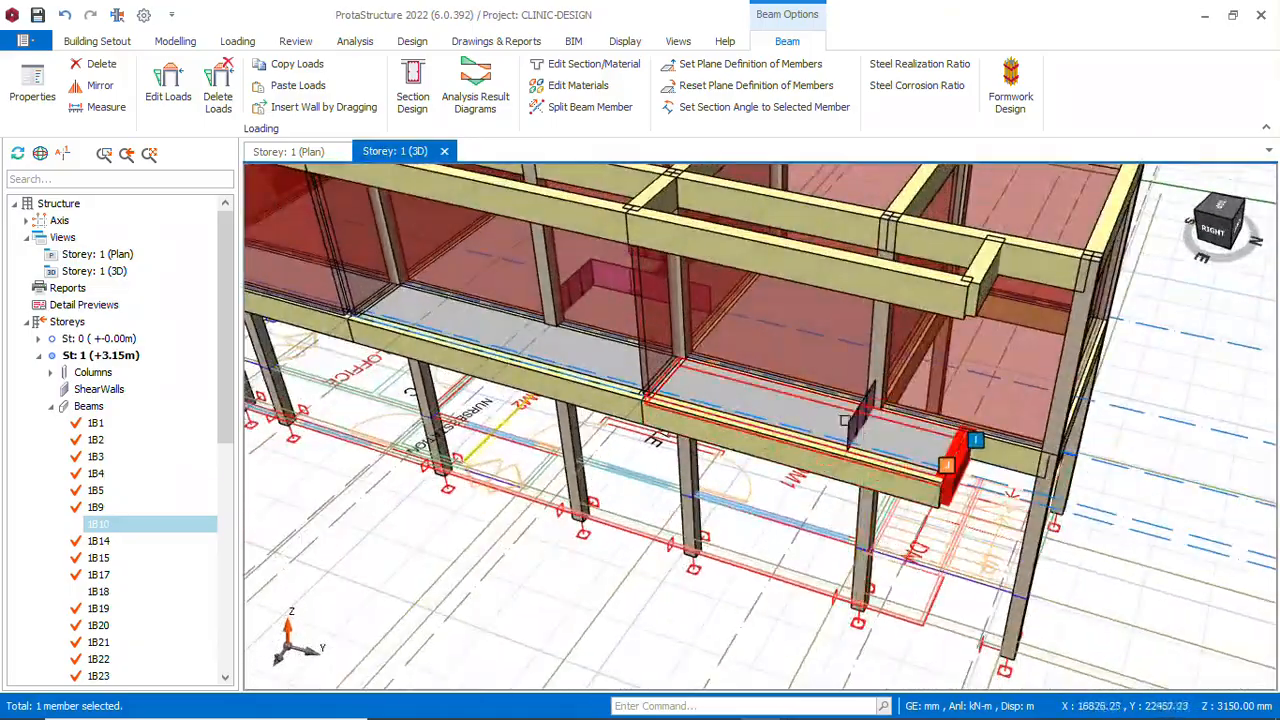
key(Escape)
right_click(860, 432)
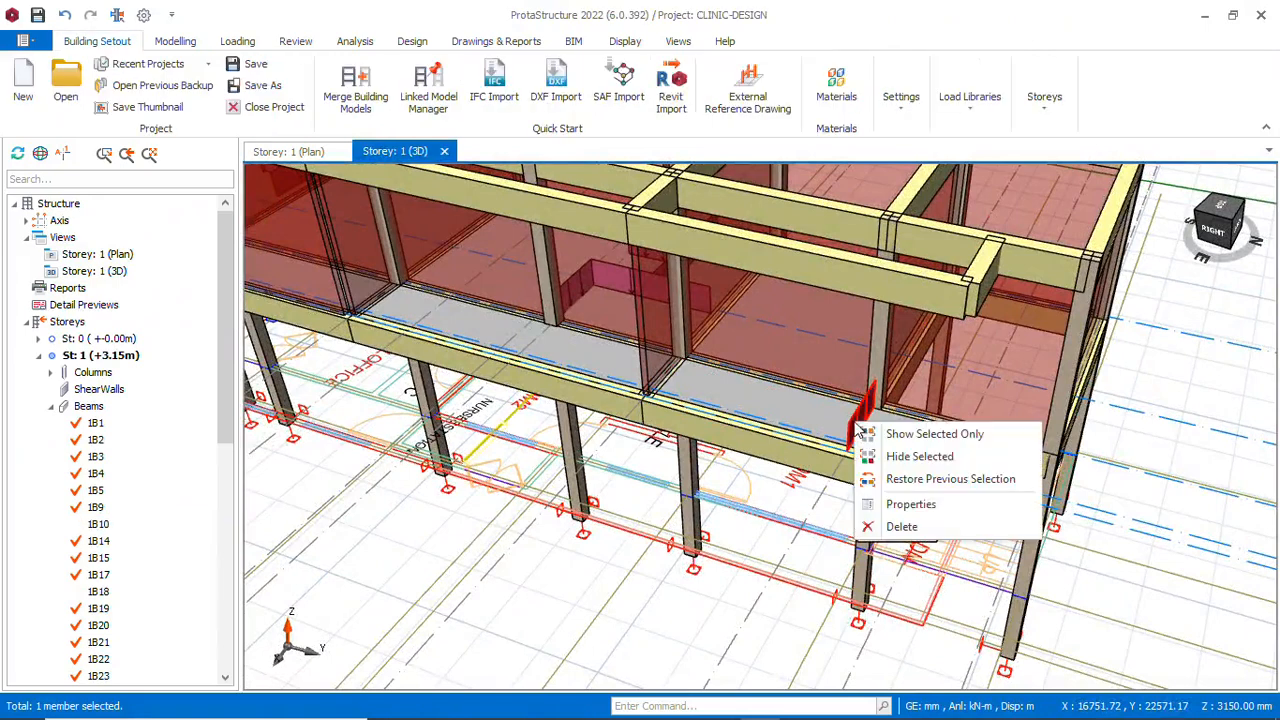
click(912, 527)
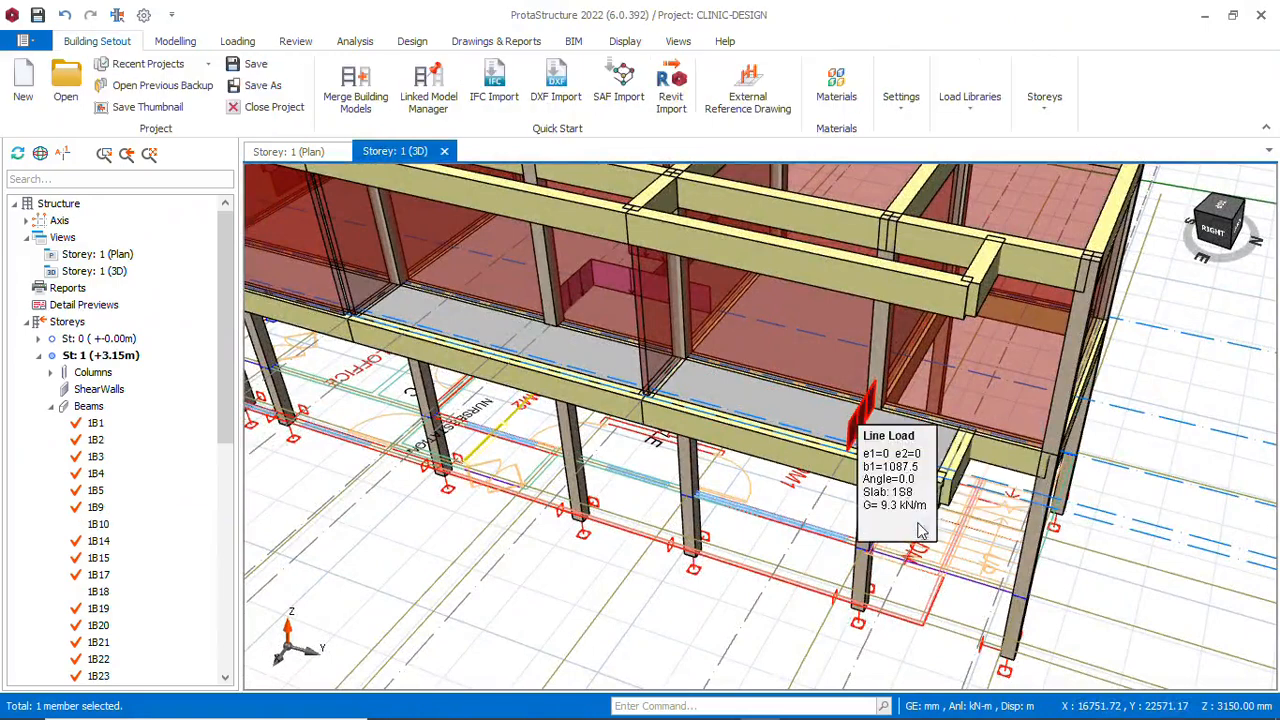
Delete the G-4 wall load from the short beam crossing the corridor on axis A15
middle_drag(900, 495, 870, 488)
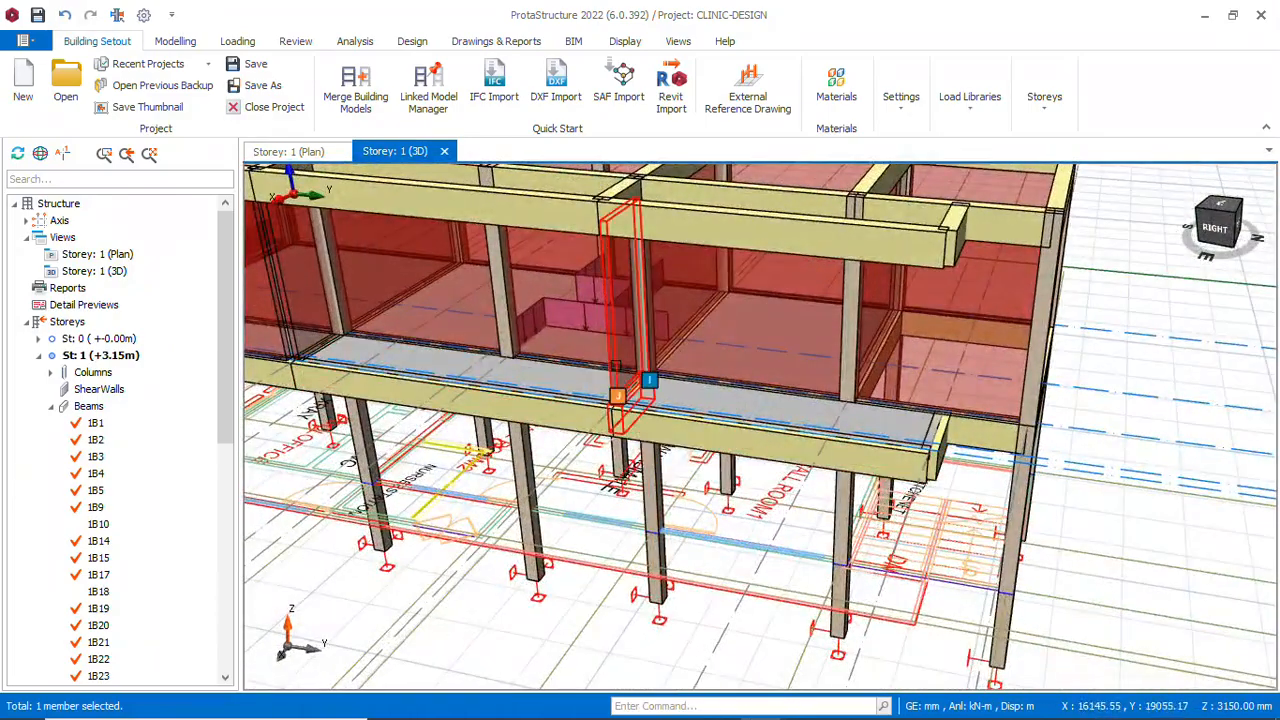
right_click(616, 385)
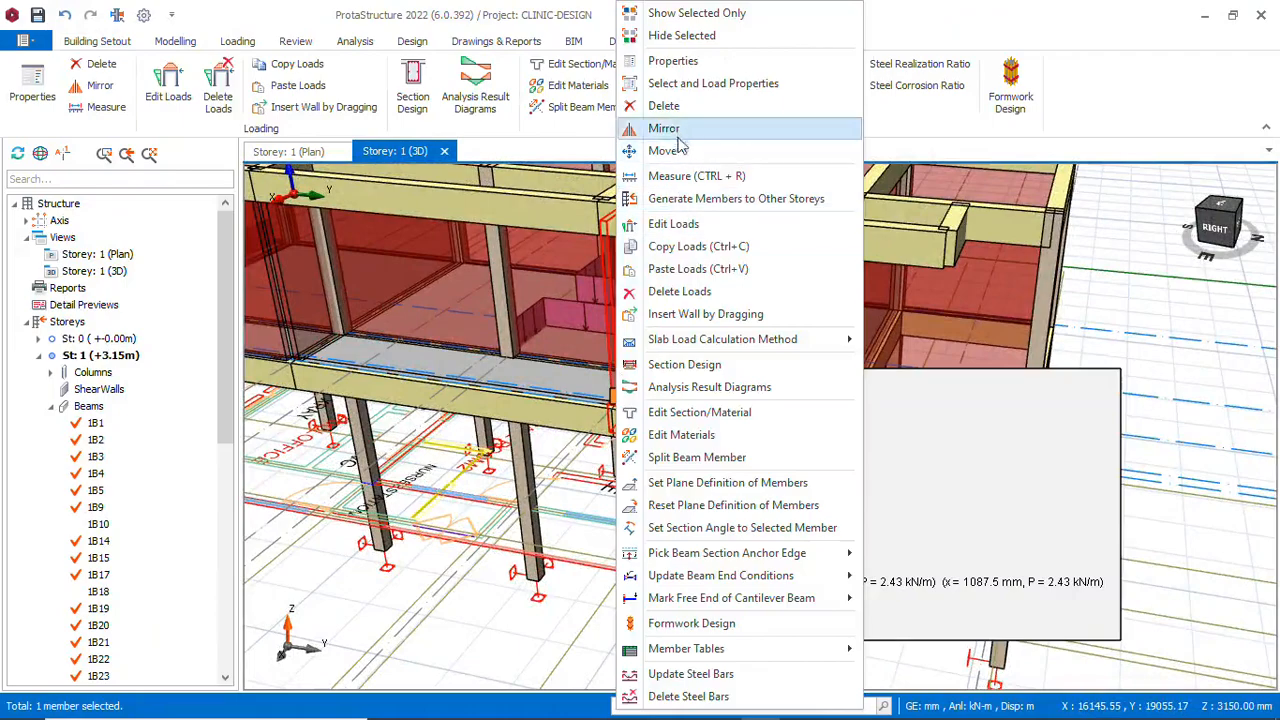
click(680, 291)
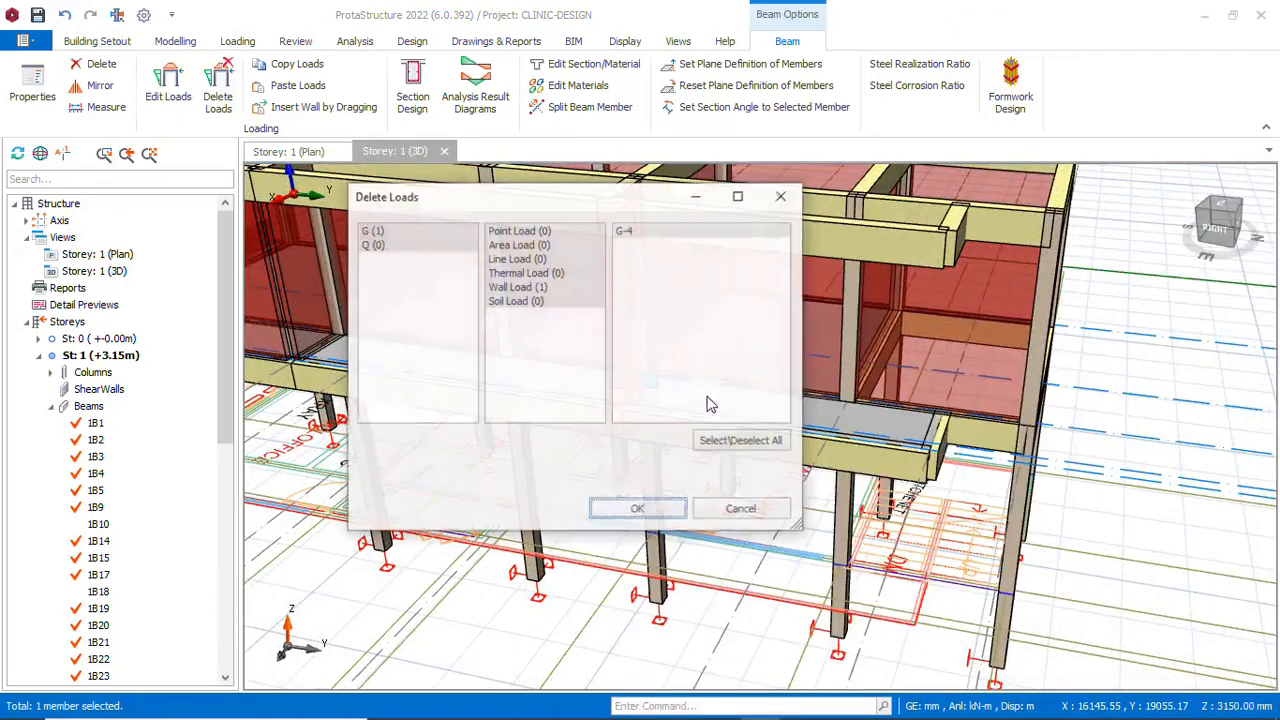
click(637, 508)
middle_drag(640, 505, 840, 445)
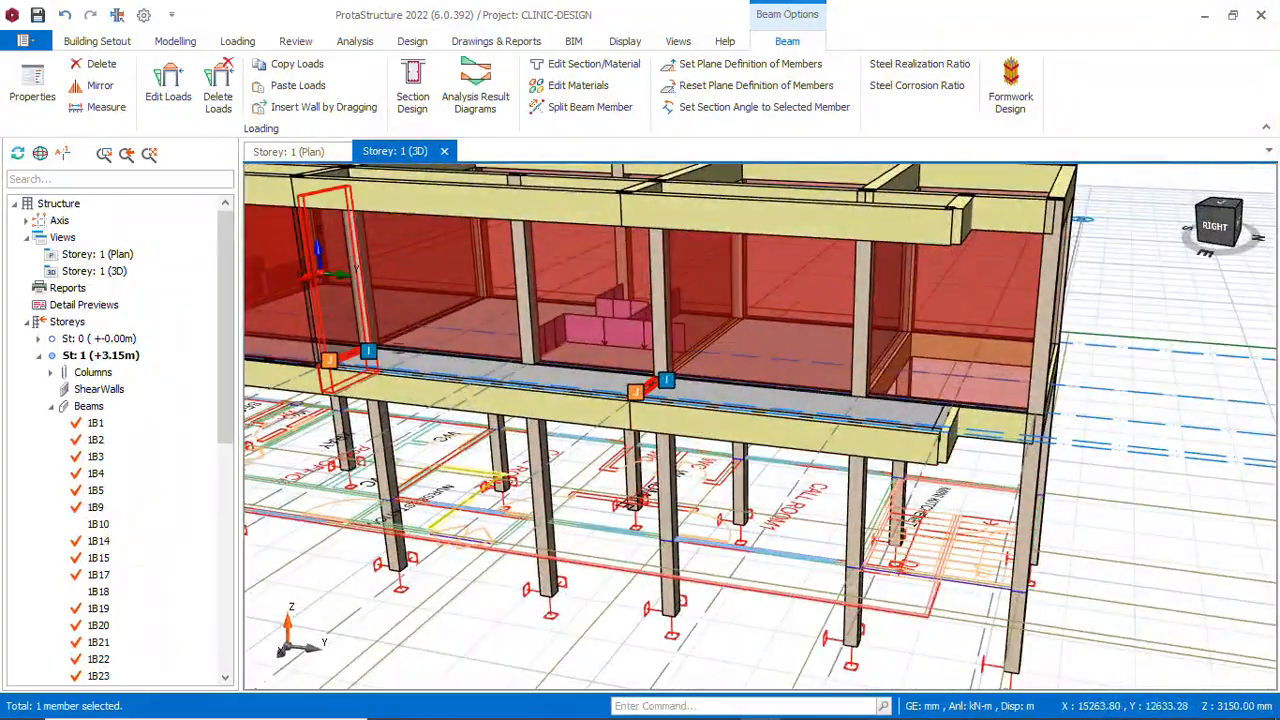
Examine the wall loads along the corridor and over the whole building in 3D, comparing with the Storey 1 plan
scroll(590, 350, down, 1)
middle_drag(610, 340, 515, 375)
scroll(833, 353, down, 2)
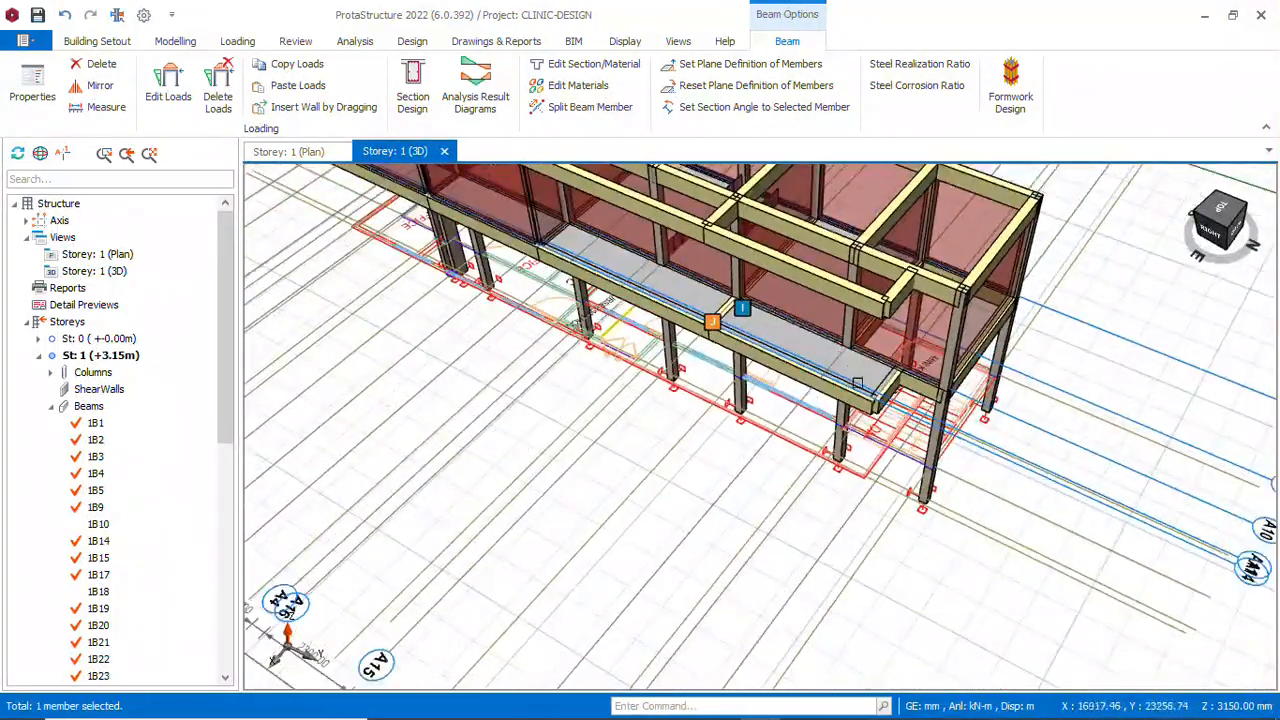
middle_drag(857, 384, 895, 374)
scroll(893, 380, down, 4)
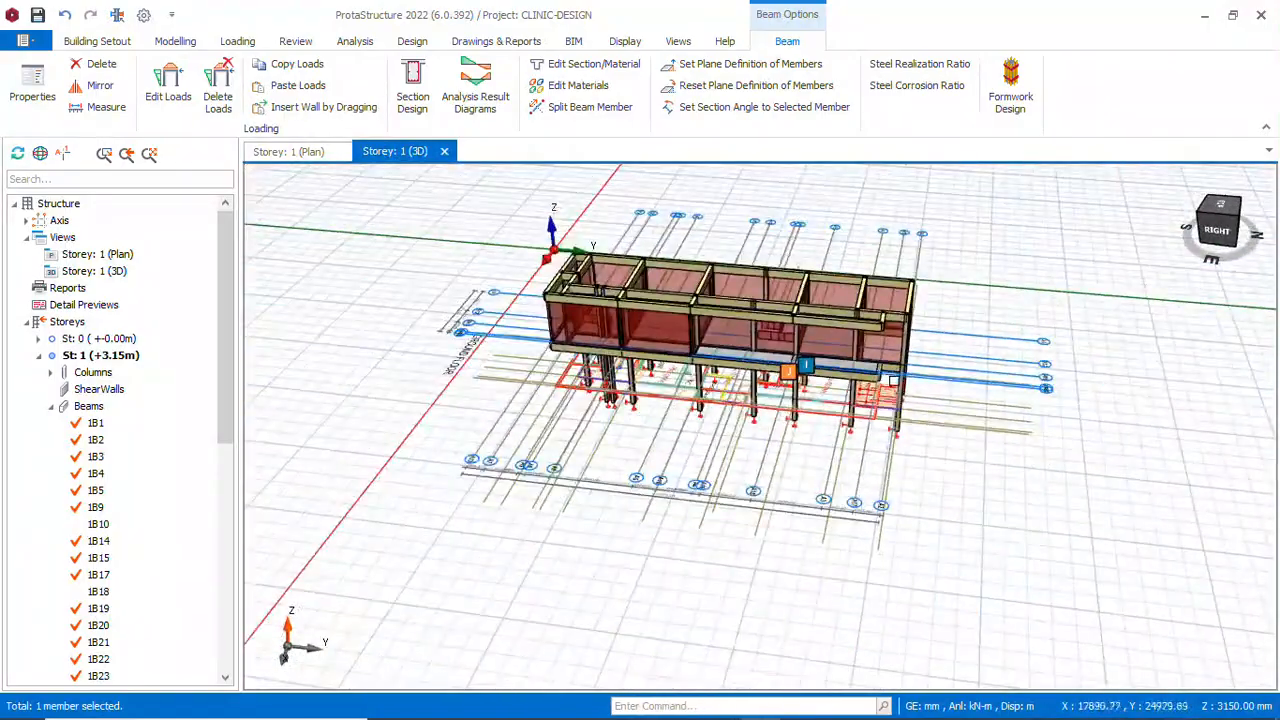
scroll(893, 380, up, 4)
middle_drag(871, 429, 923, 434)
scroll(784, 398, down, 4)
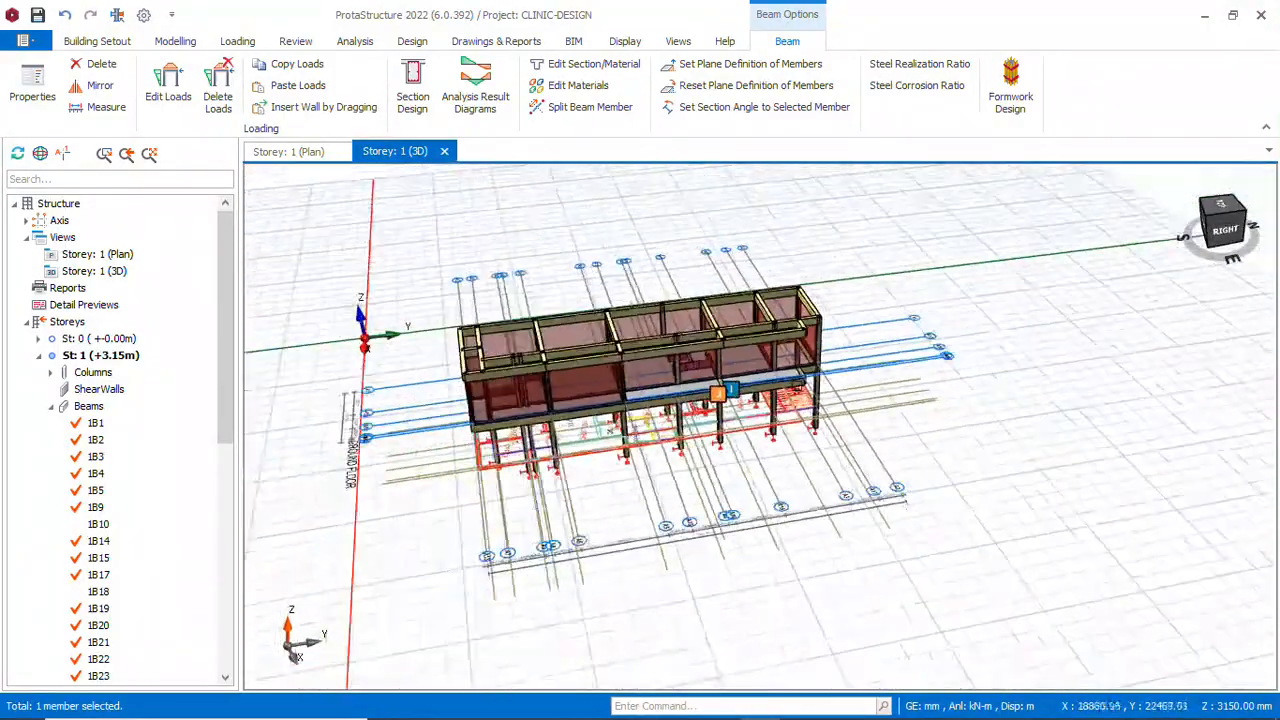
click(290, 152)
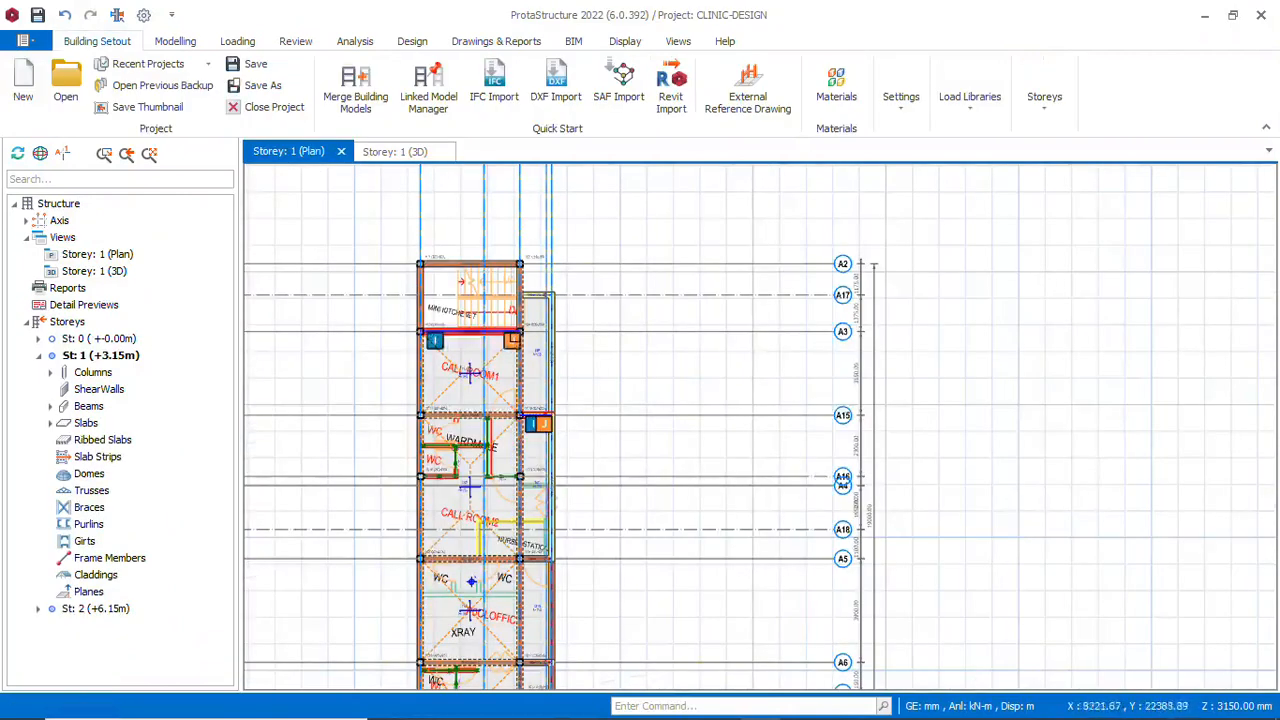
click(390, 152)
Examine the walls at the building's front end in 3D and inspect the load data of beams 1B34 and 2B34
scroll(483, 426, up, 5)
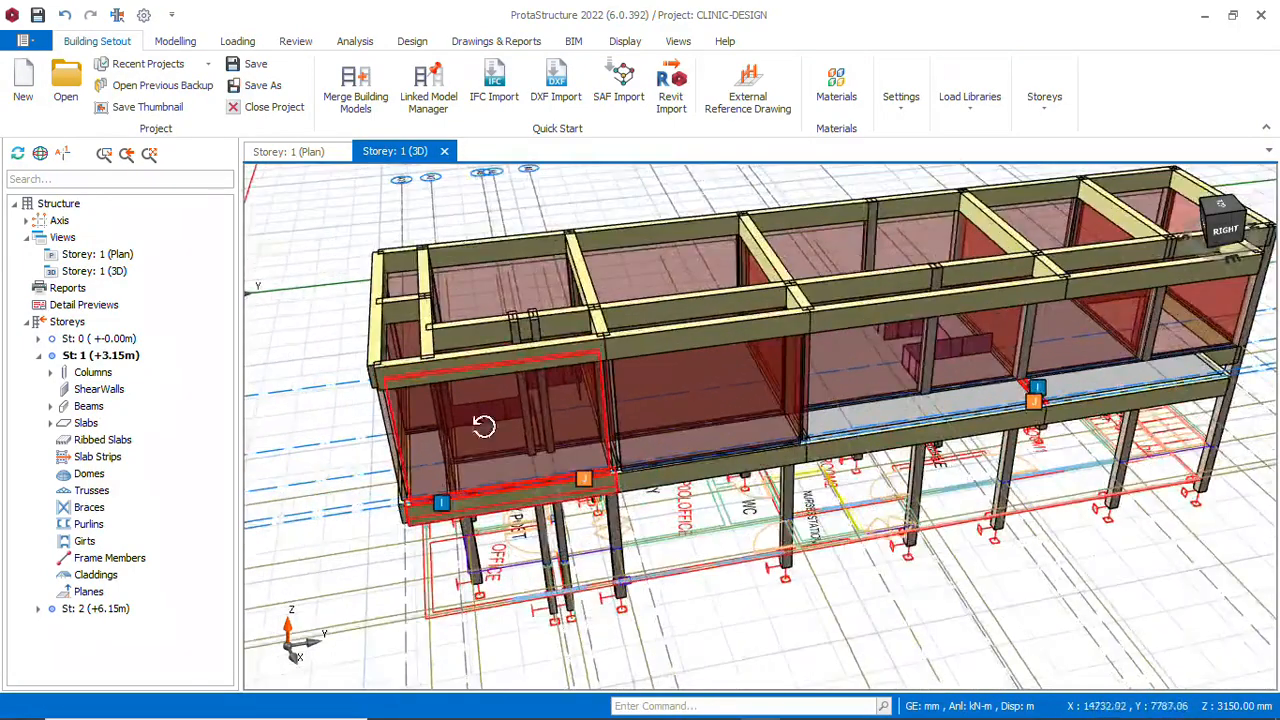
middle_drag(483, 426, 528, 380)
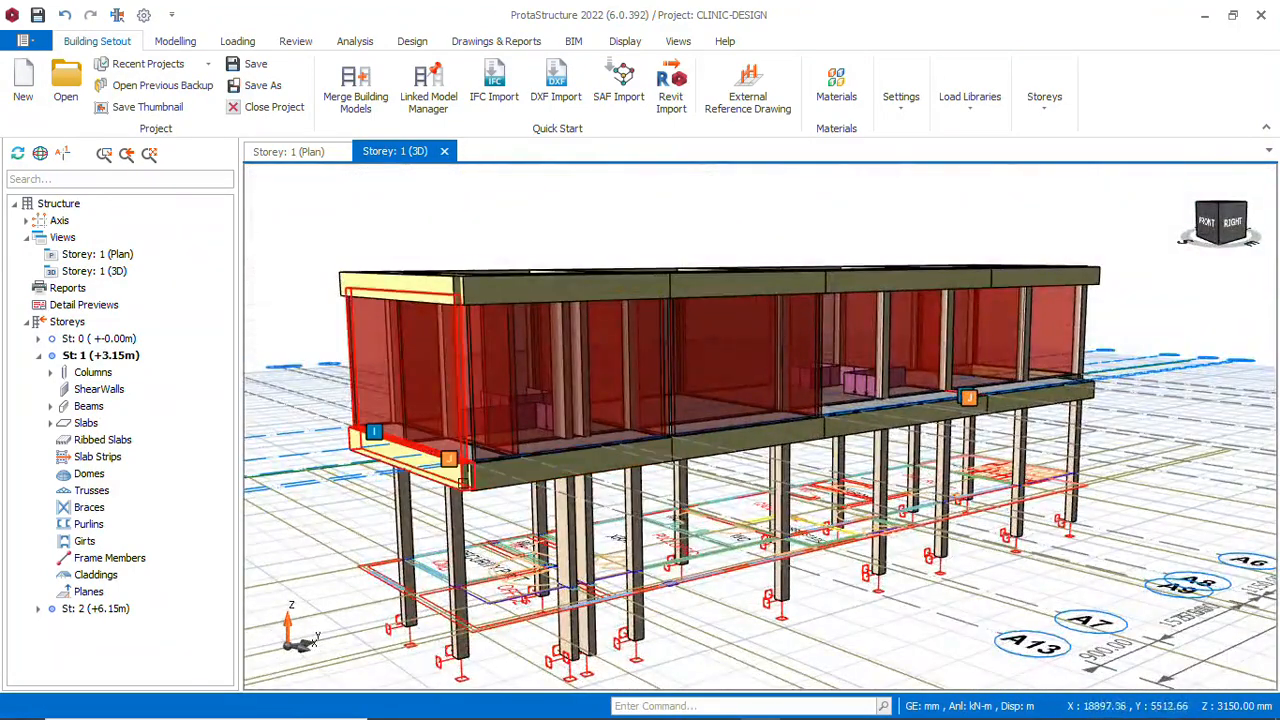
scroll(541, 473, down, 2)
mouse_move(497, 478)
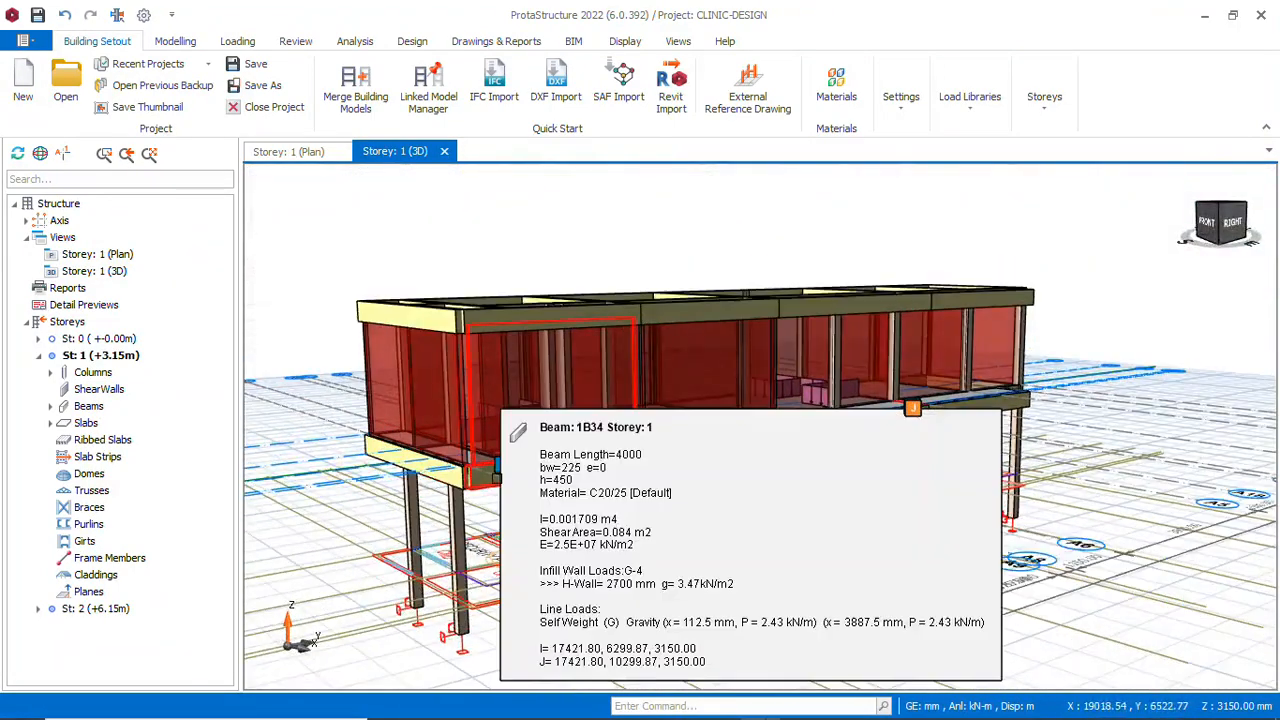
scroll(483, 312, up, 3)
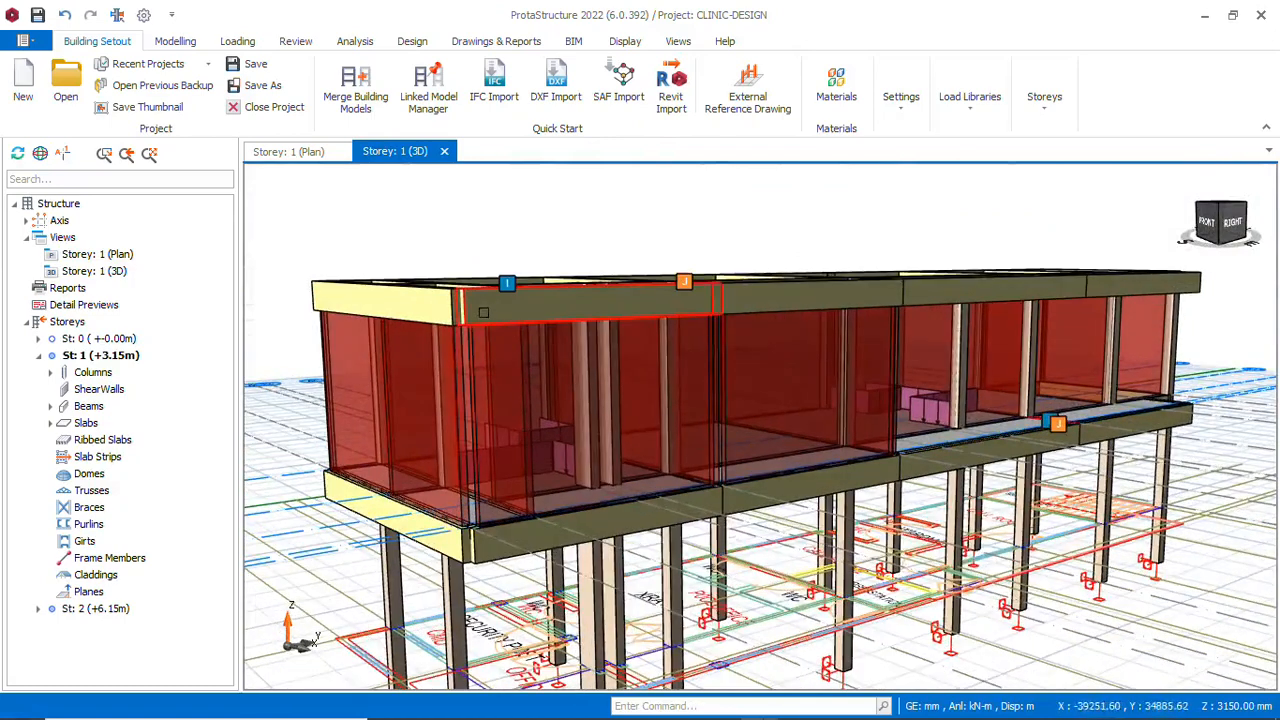
mouse_move(484, 311)
mouse_move(484, 311)
middle_down()
mouse_move(475, 328)
mouse_move(473, 307)
middle_up()
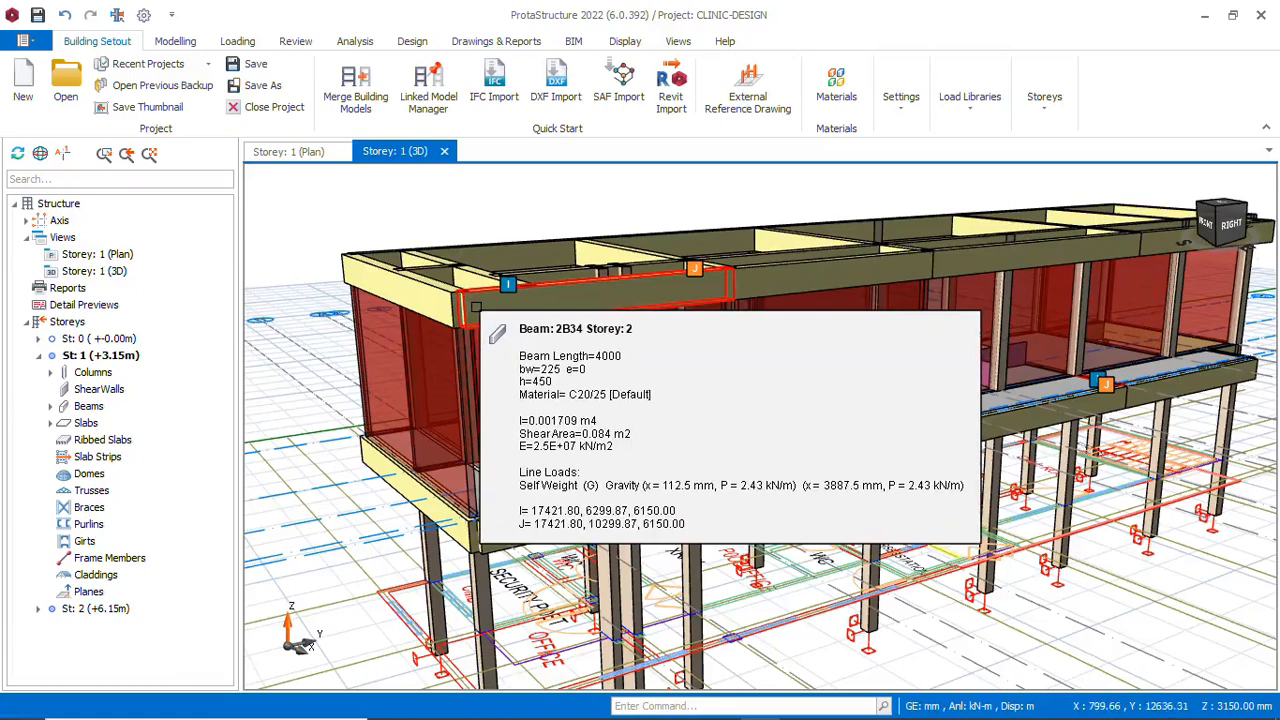
right_drag(476, 307, 475, 330)
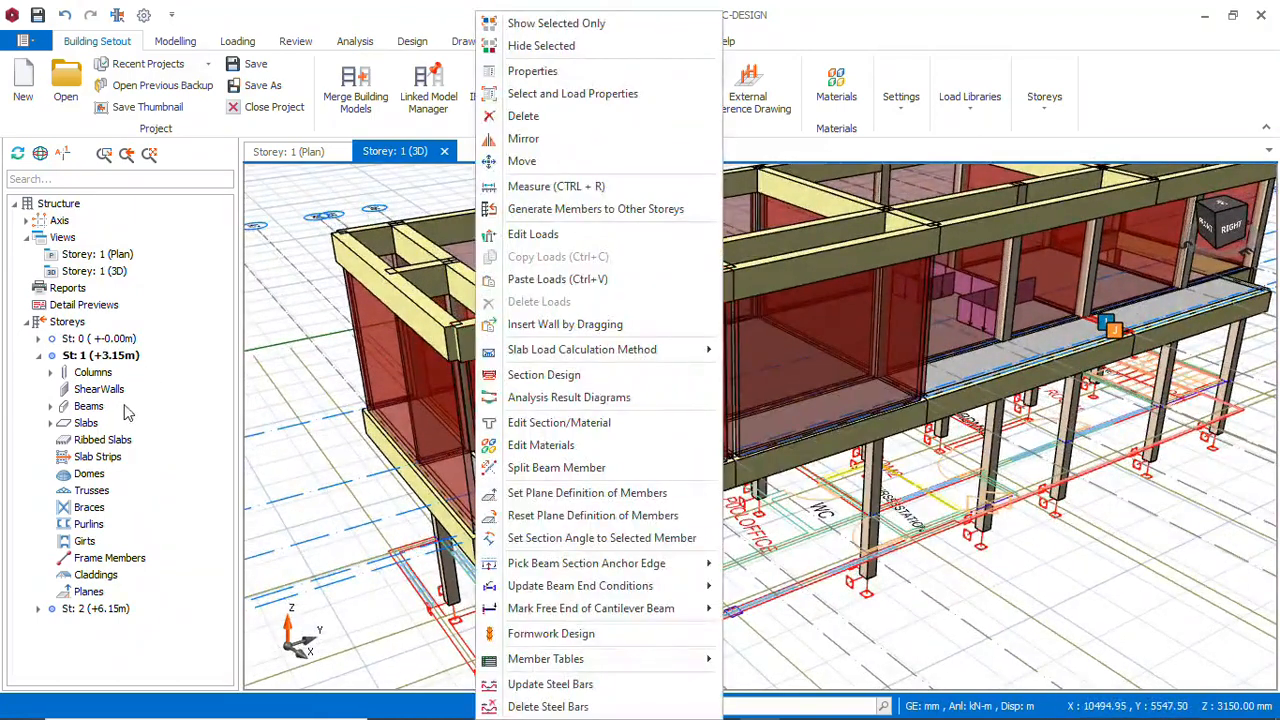
Make Storey 2 (+6.15m) the active storey of the 3D view and return to the Storey 1 plan view
click(118, 612)
double_click(110, 609)
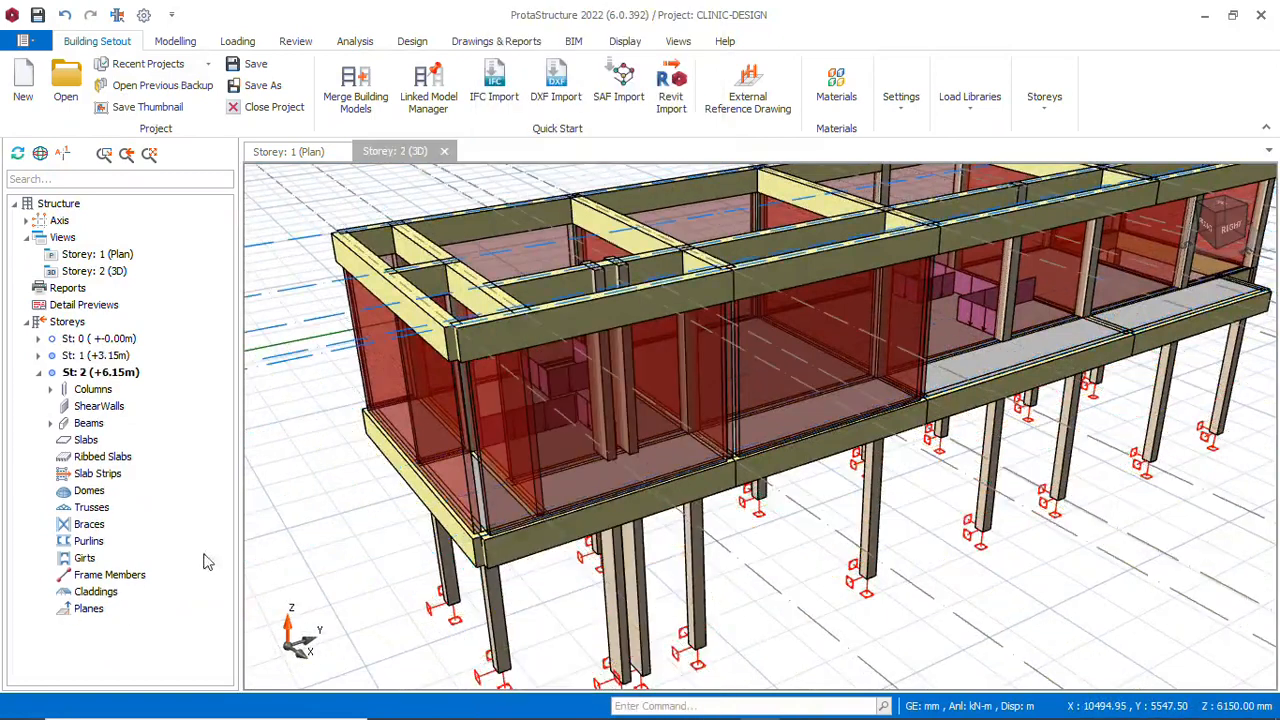
click(311, 155)
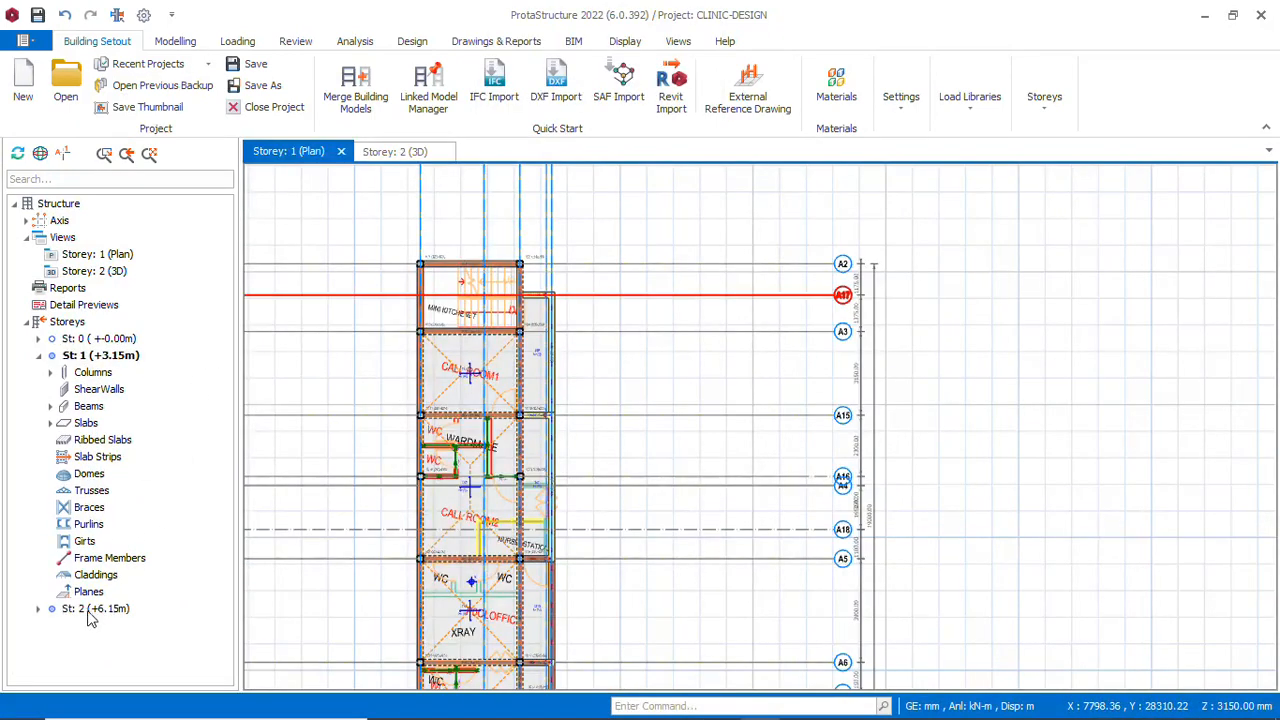
Switch to the Storey 2 plan view and expand the storey's list of beams
double_click(88, 609)
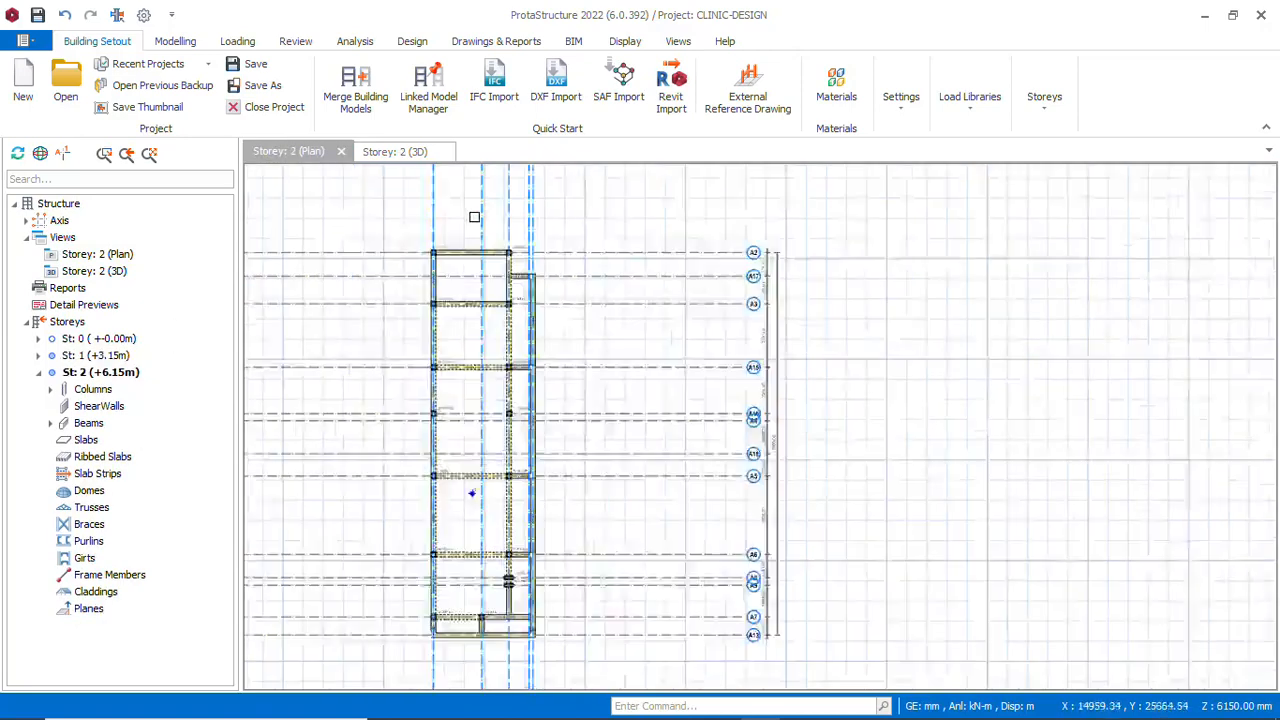
scroll(474, 217, down, 1)
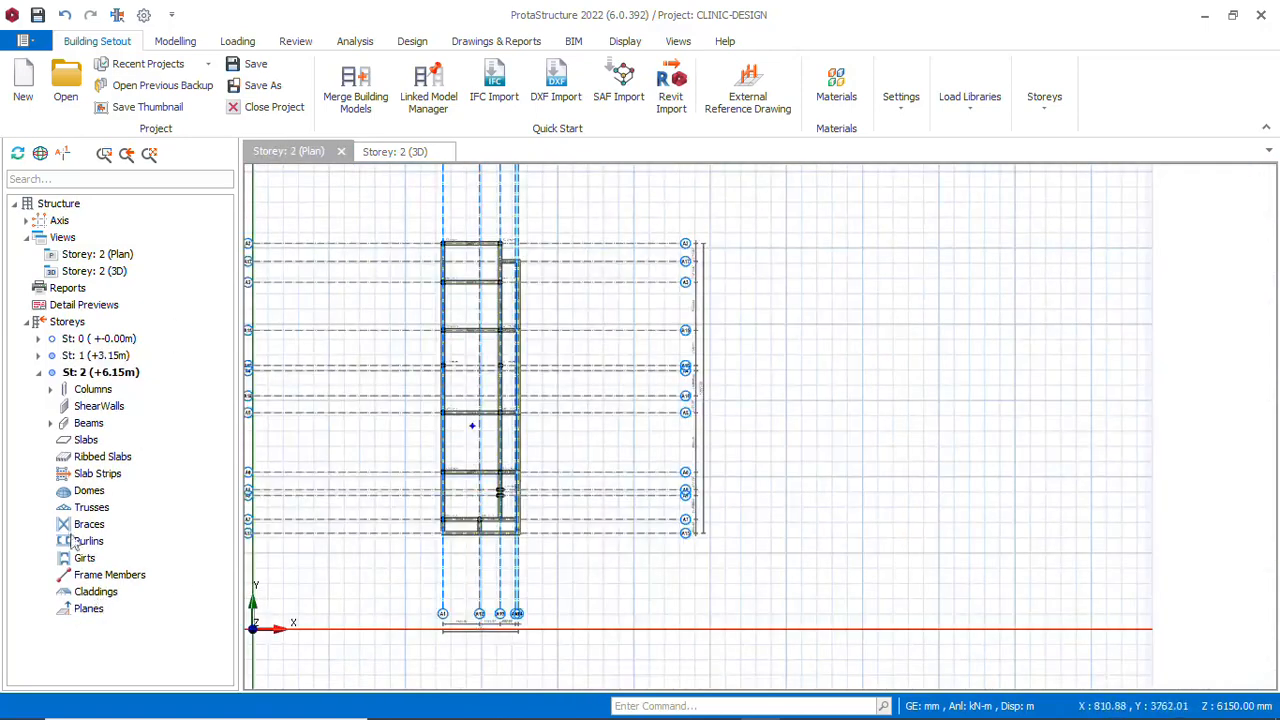
click(51, 423)
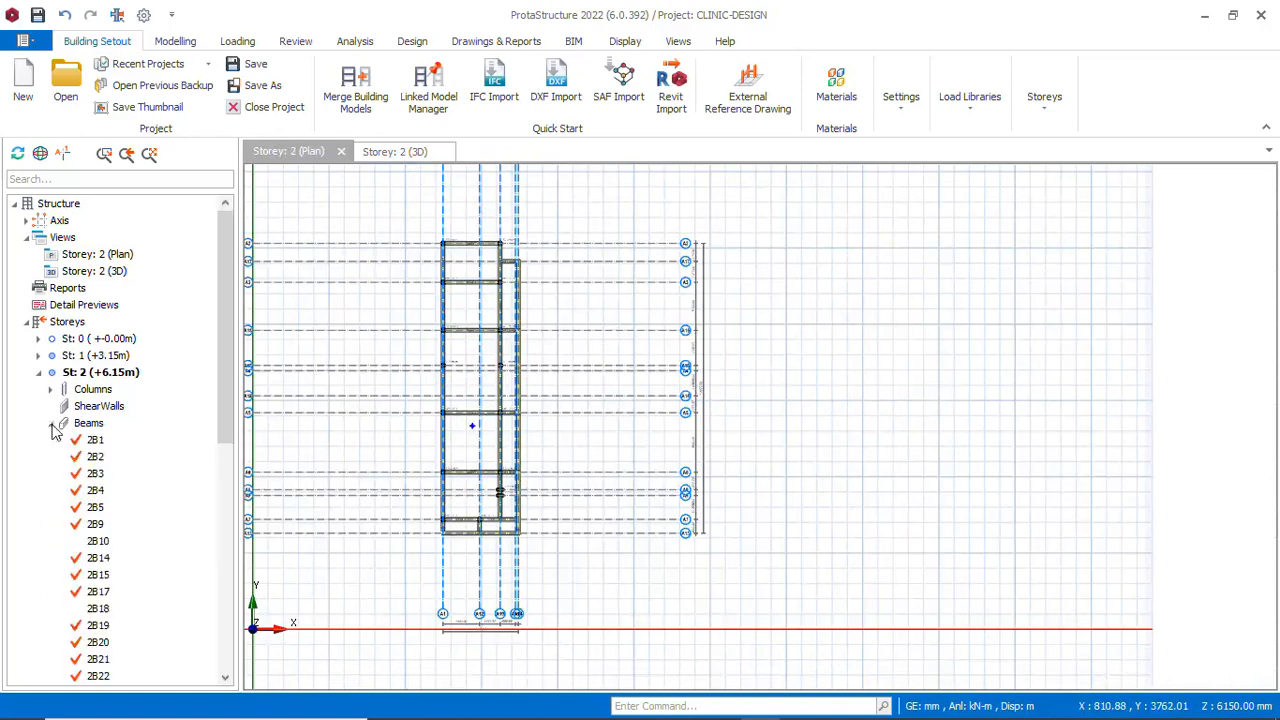
click(98, 441)
scroll(123, 446, down, 7)
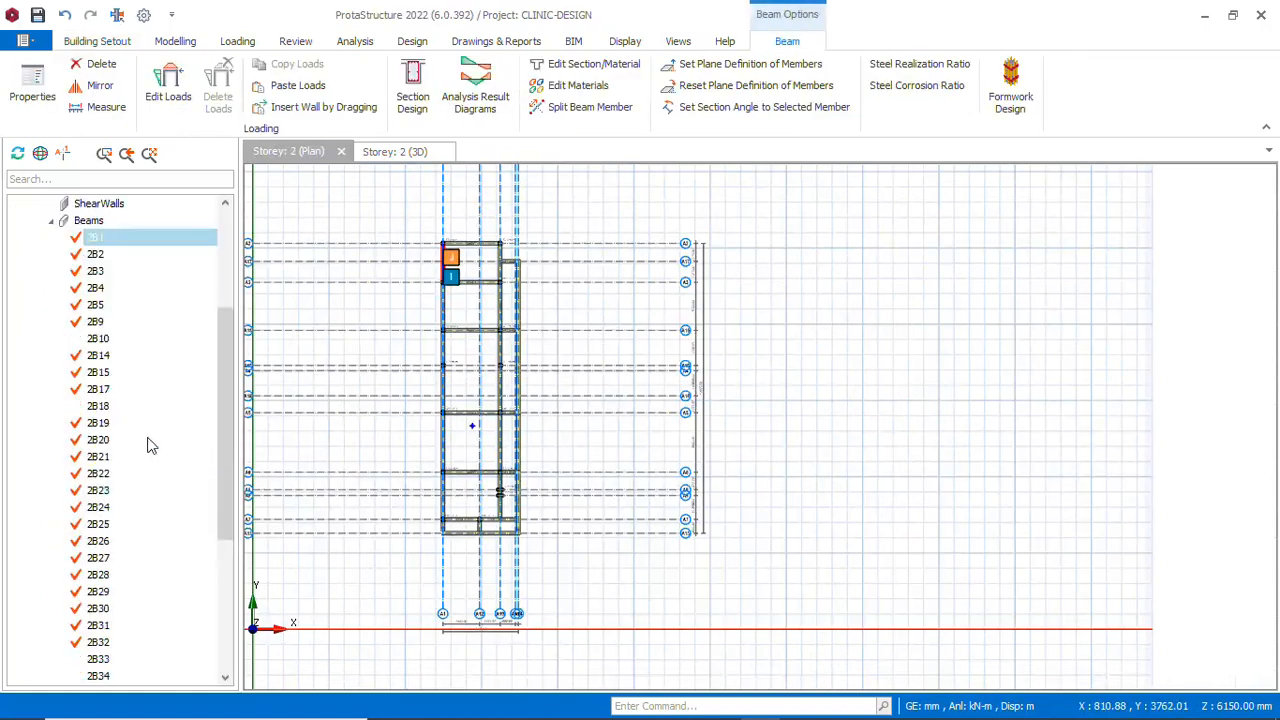
scroll(140, 459, down, 1)
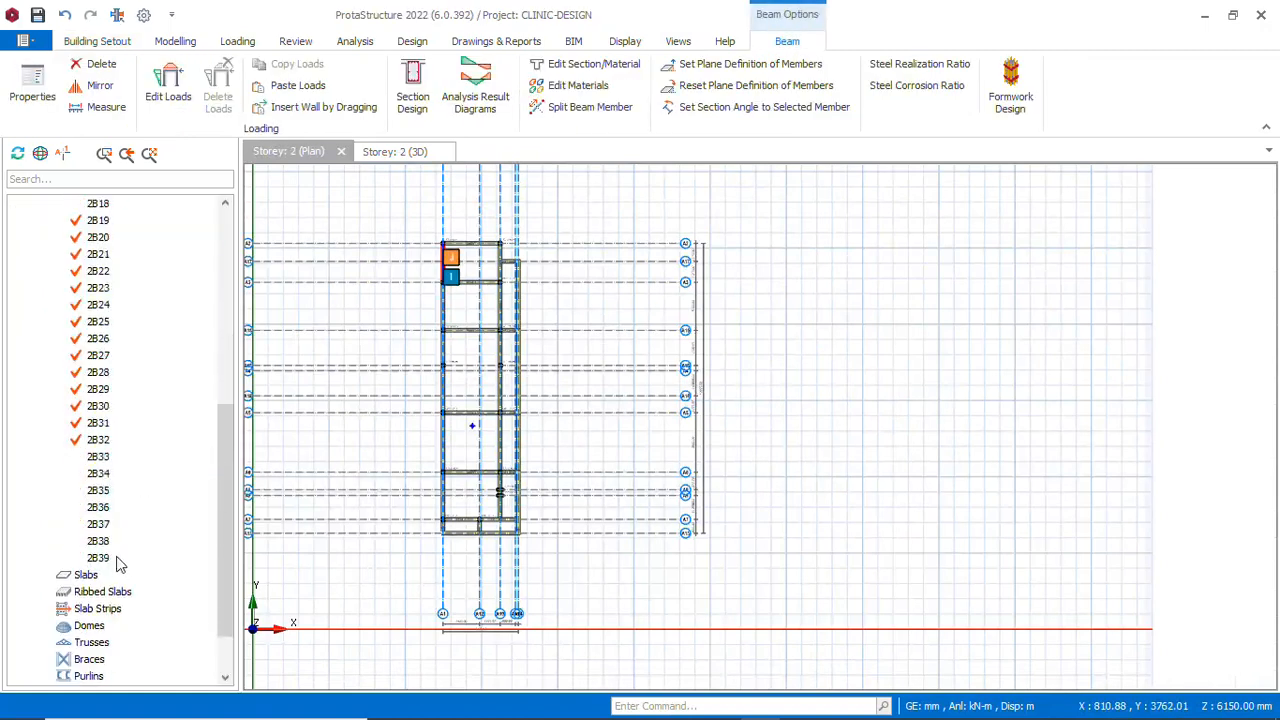
shift+click(100, 558)
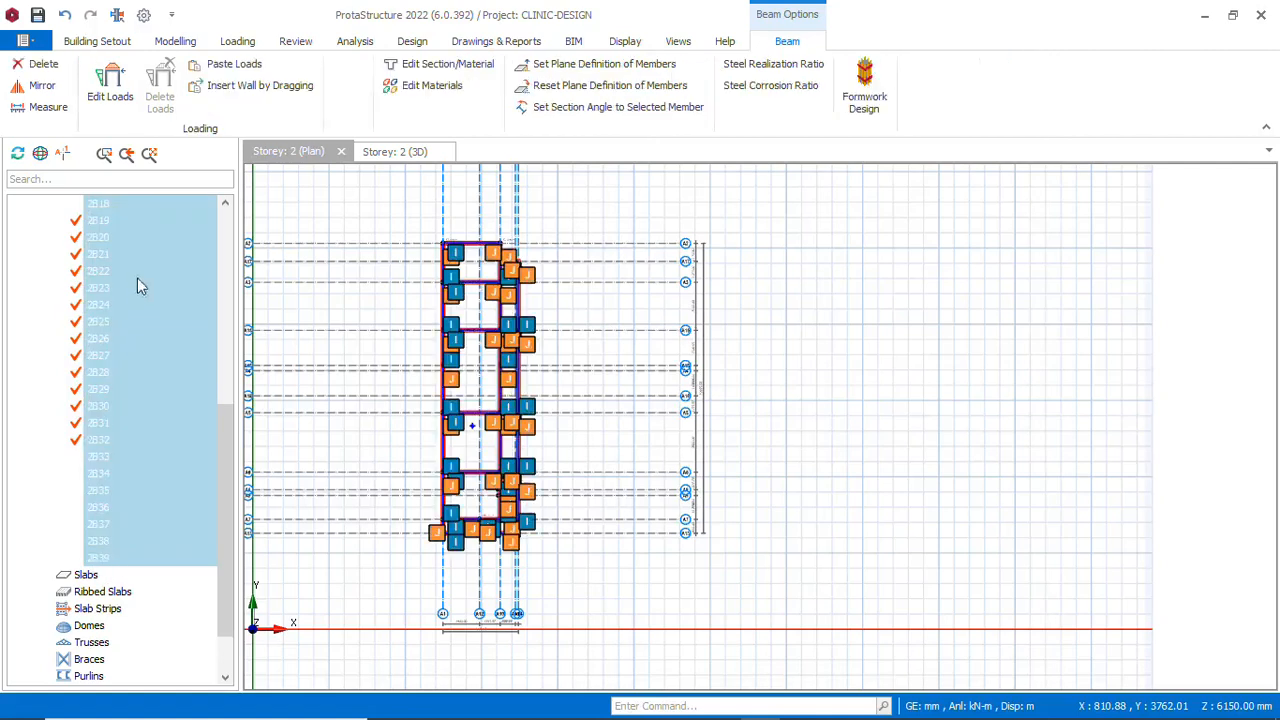
right_click(163, 221)
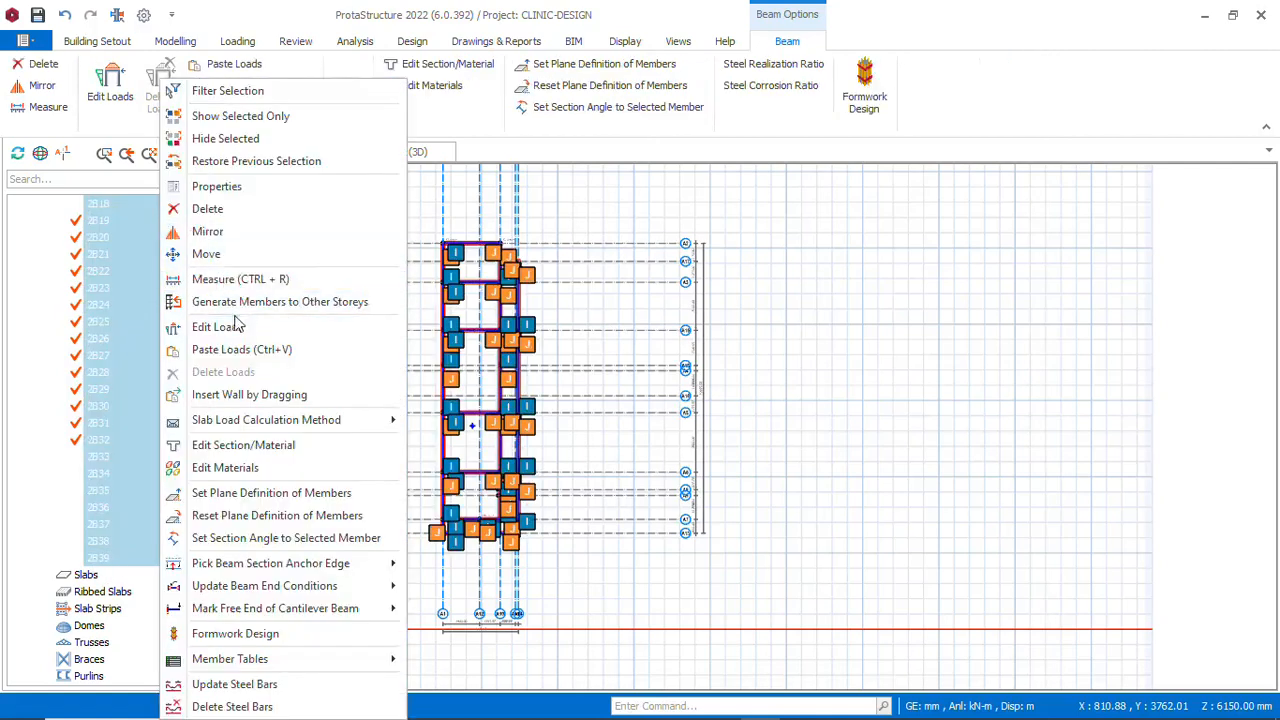
click(806, 218)
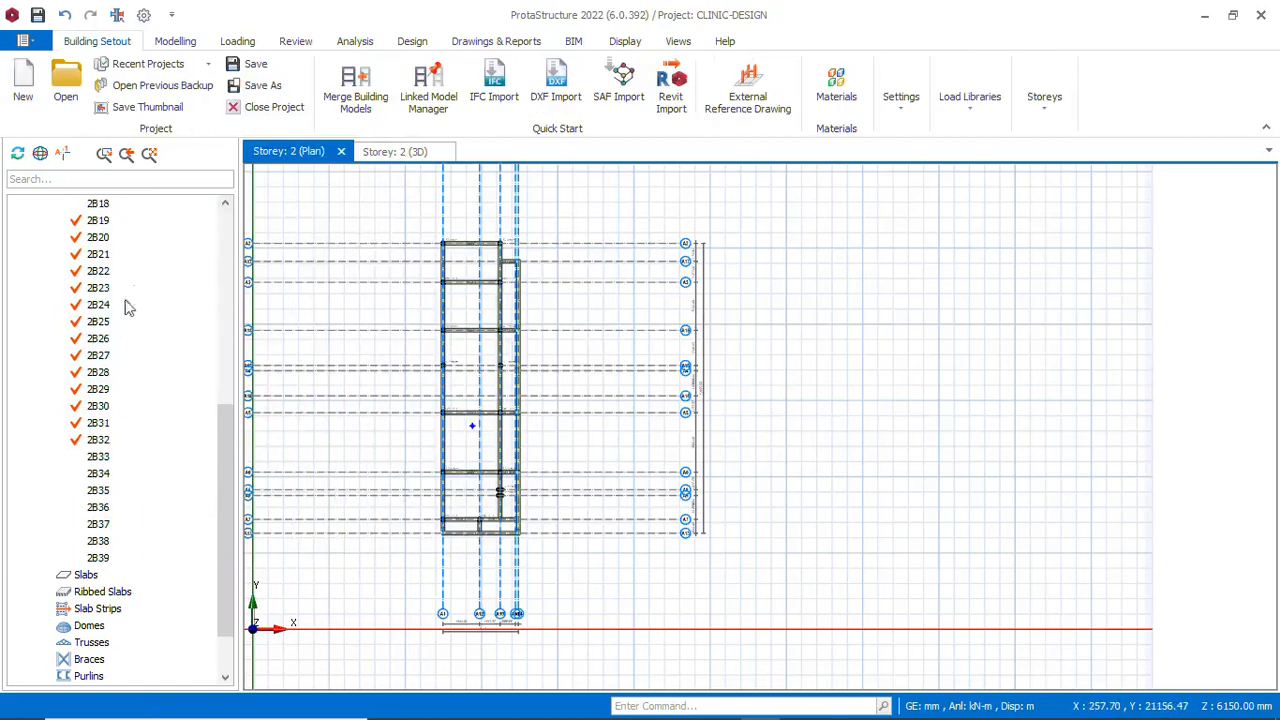
Select all Storey 2 beams from 2B1 to 2B39 and open their shared properties table
scroll(125, 290, up, 6)
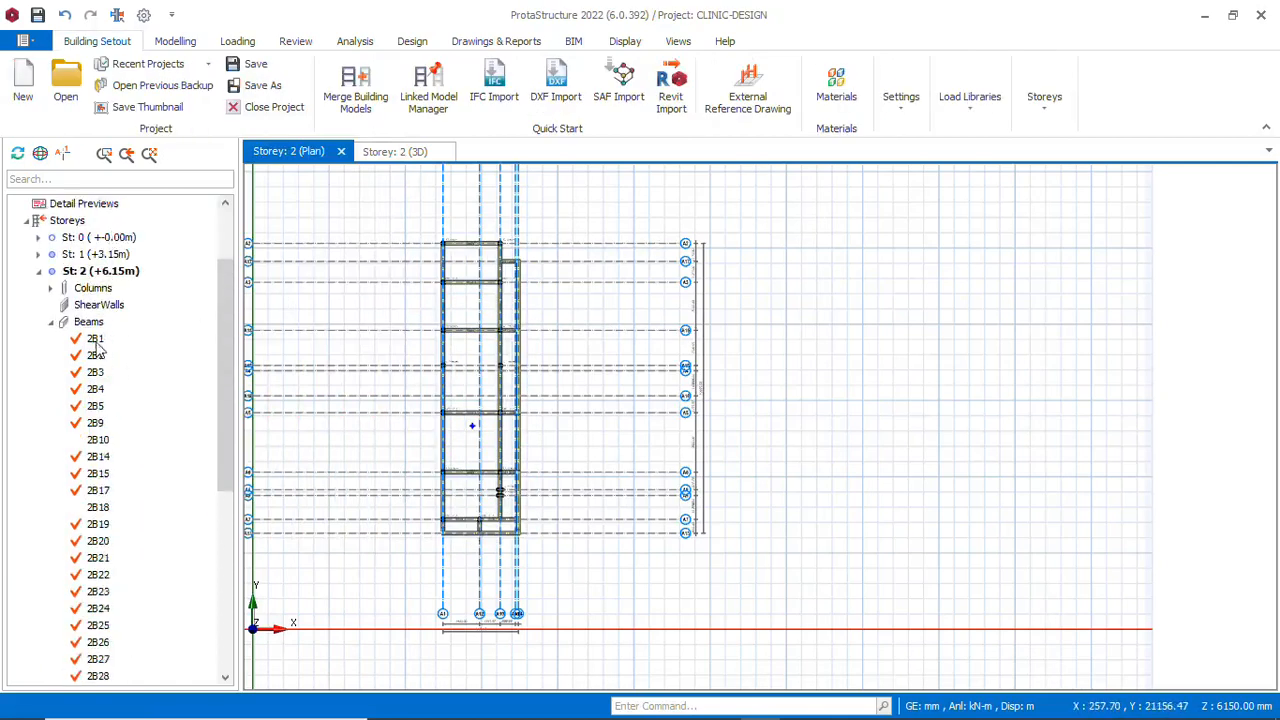
click(96, 341)
scroll(137, 355, down, 6)
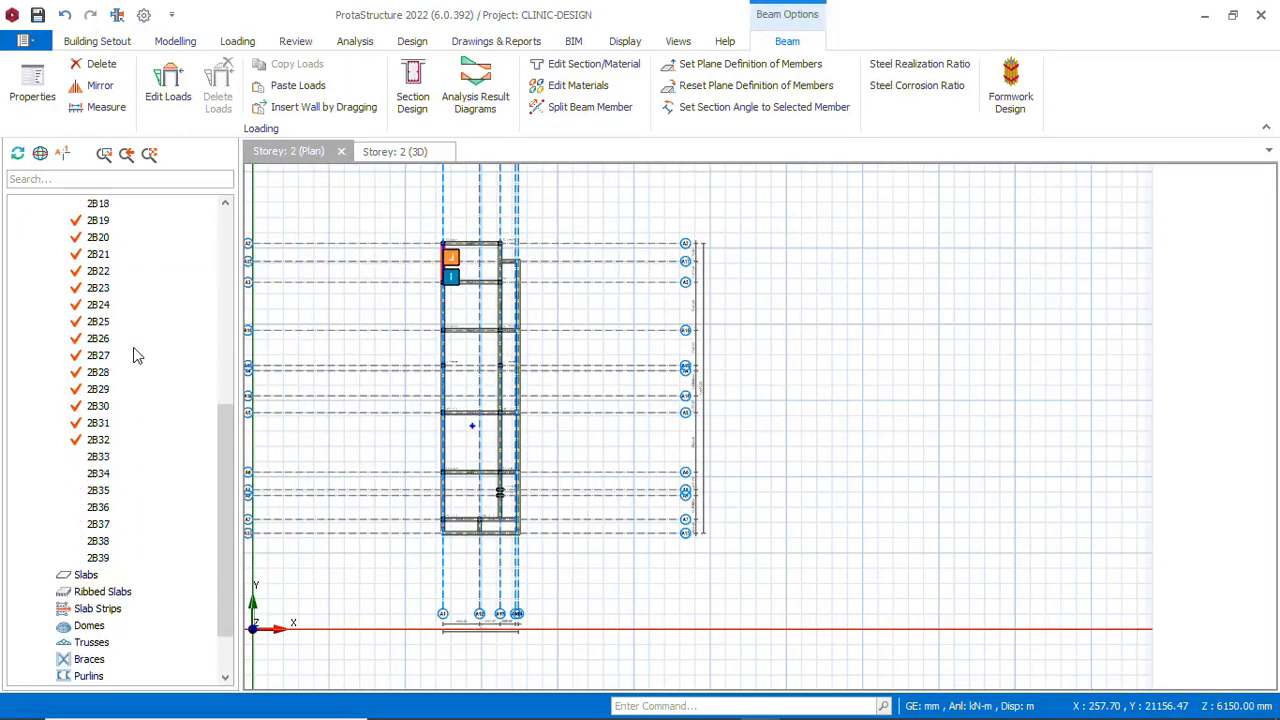
click(98, 558)
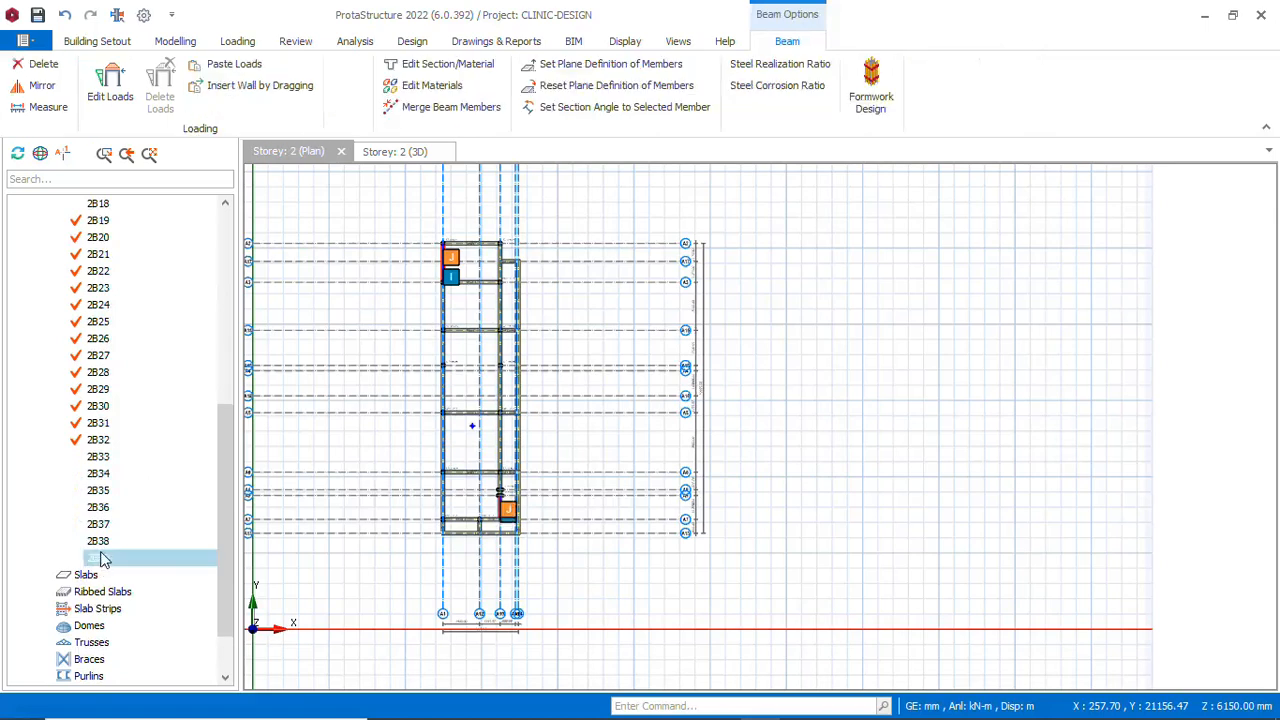
scroll(118, 548, down, 2)
scroll(117, 537, up, 5)
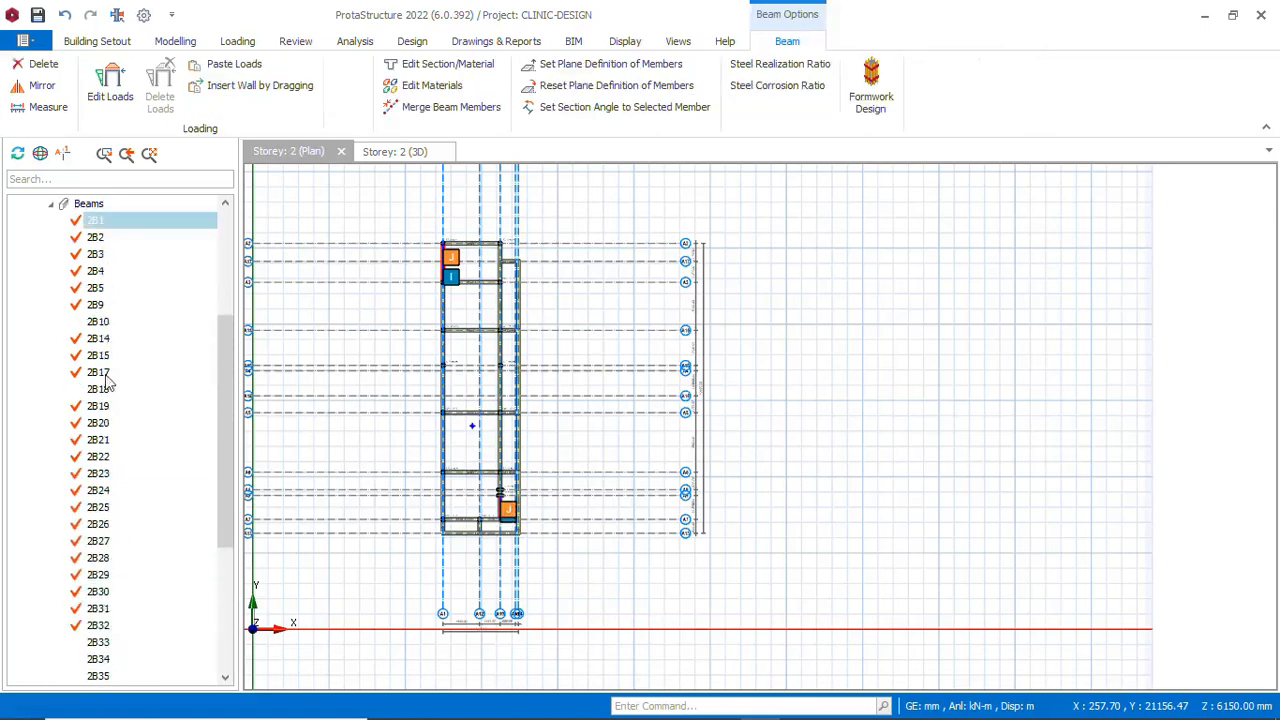
shift+click(97, 240)
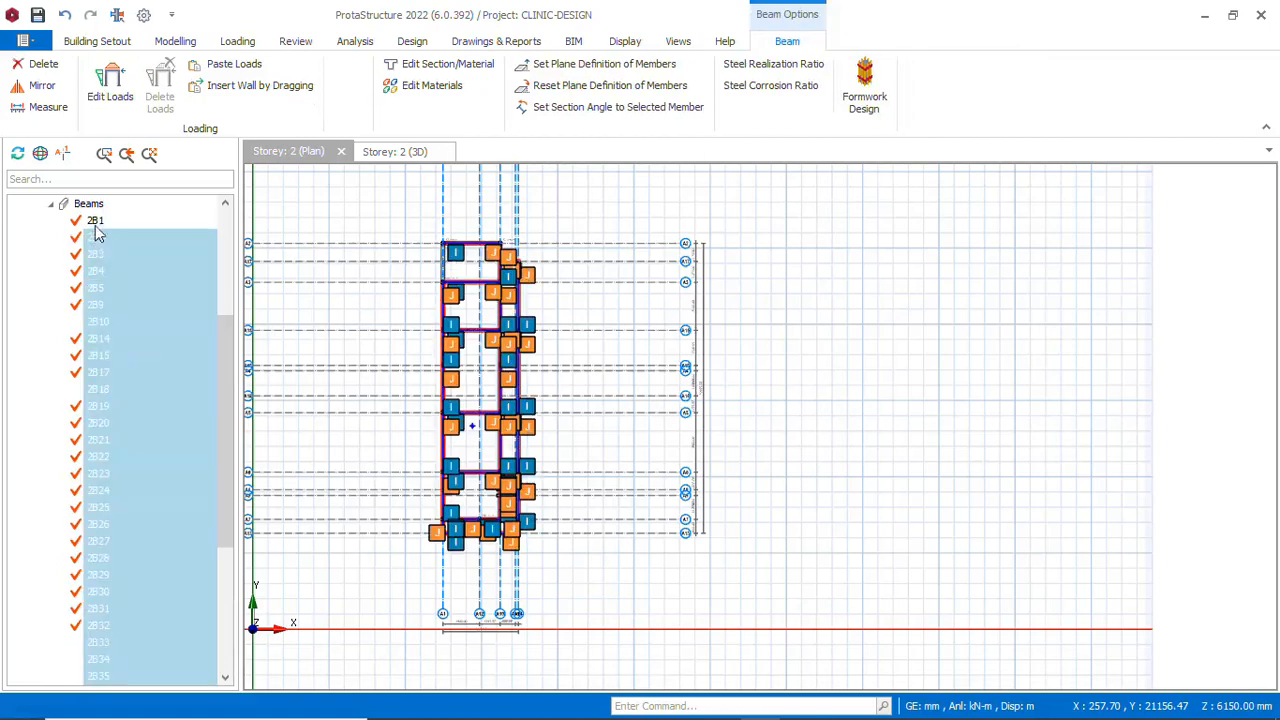
ctrl+click(95, 224)
scroll(123, 316, down, 3)
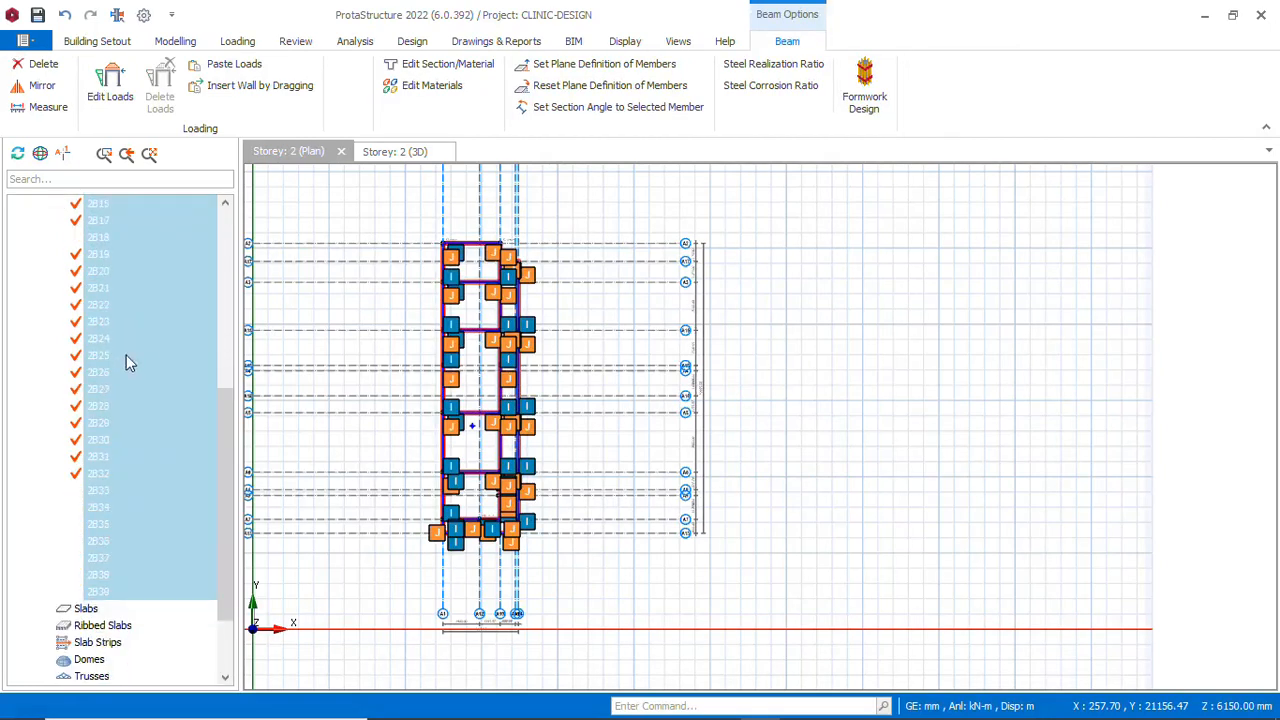
scroll(126, 345, up, 2)
right_click(138, 264)
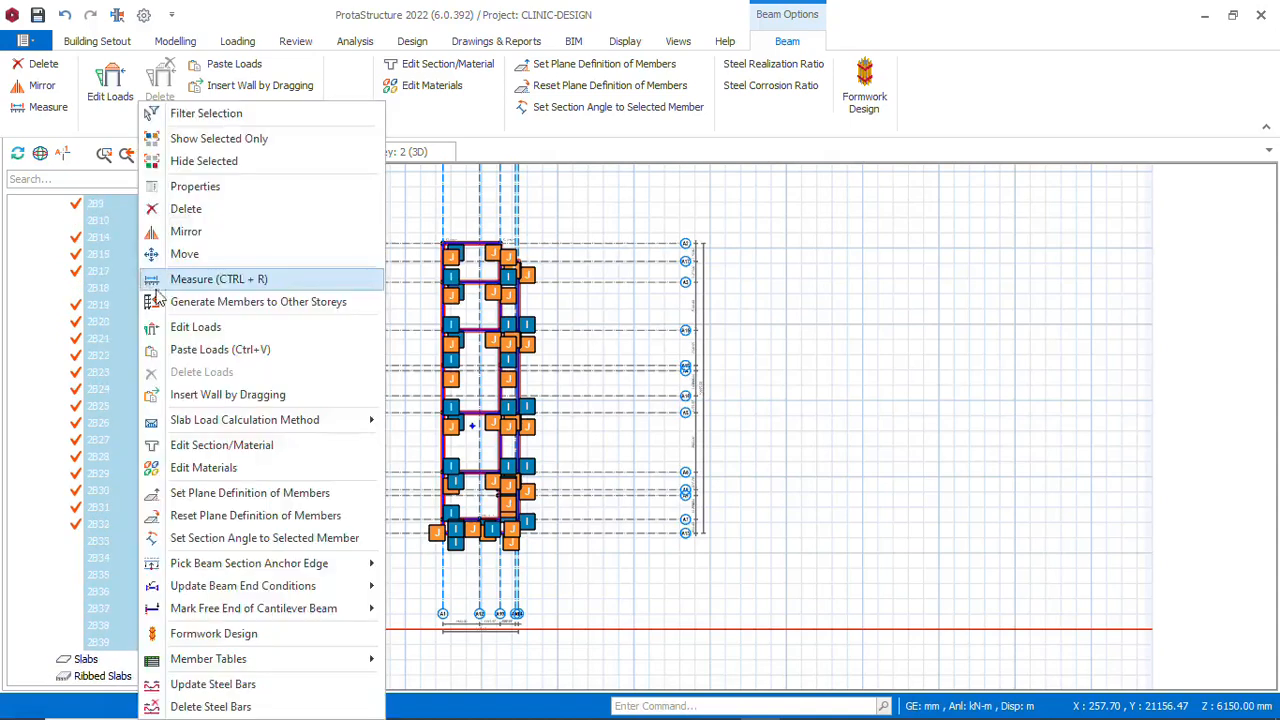
click(205, 187)
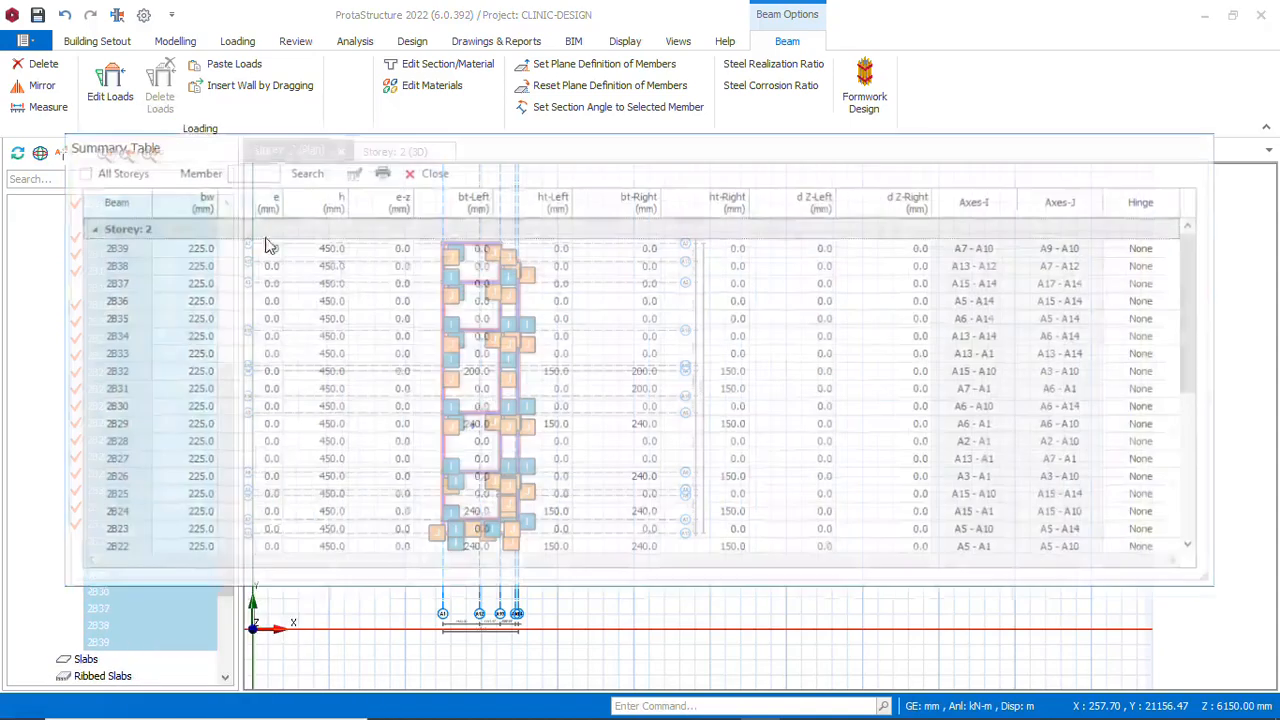
Set the depth h of beam 2B26 to 400 mm in the beam summary table
drag(323, 265, 330, 595)
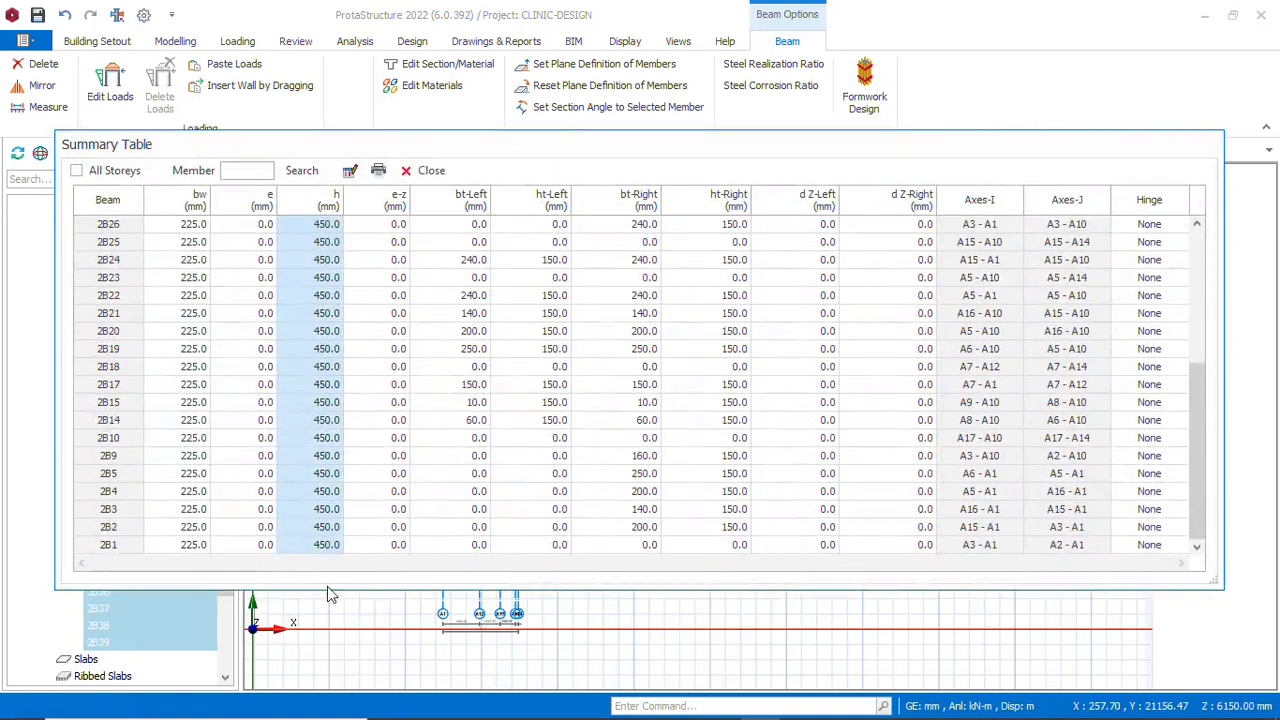
click(319, 230)
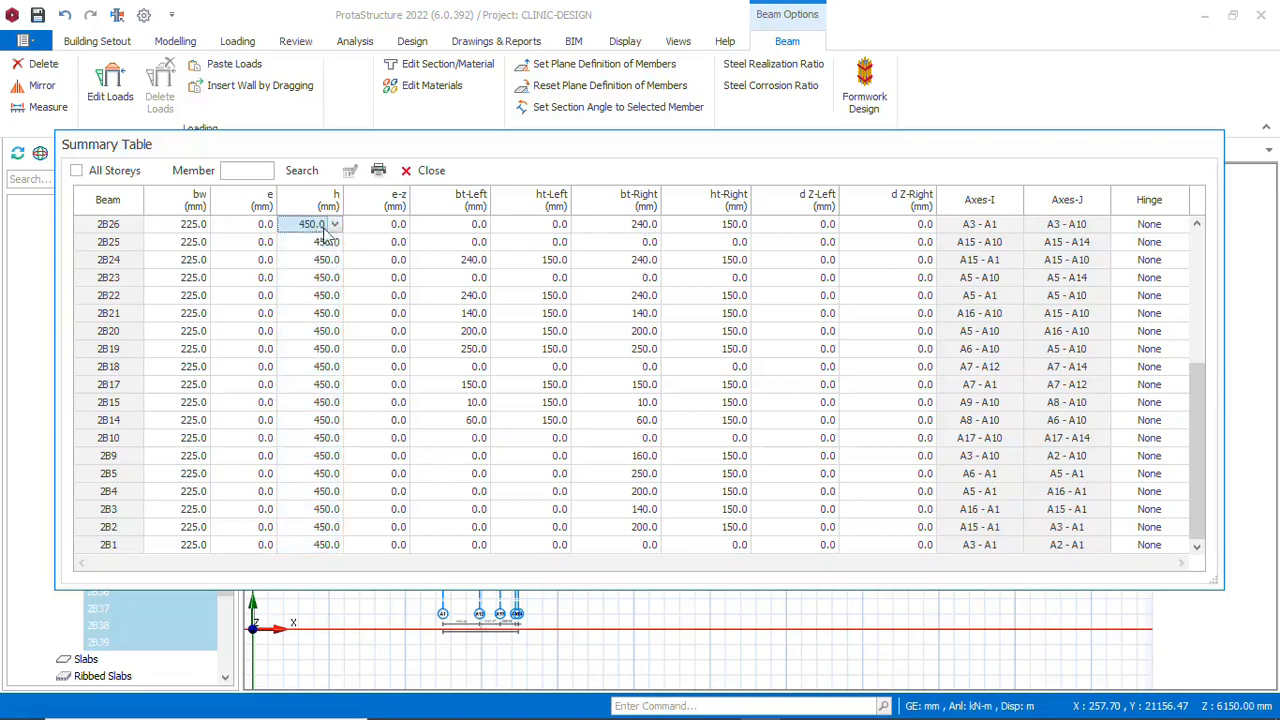
click(334, 226)
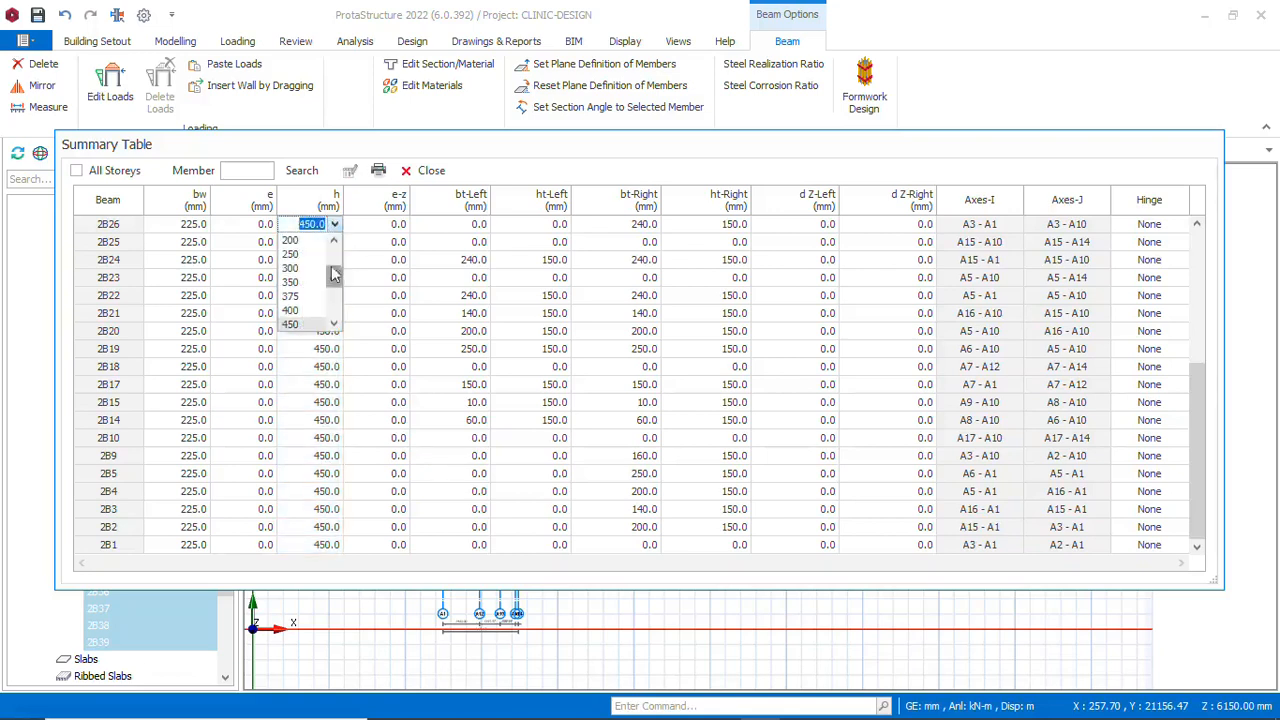
click(311, 312)
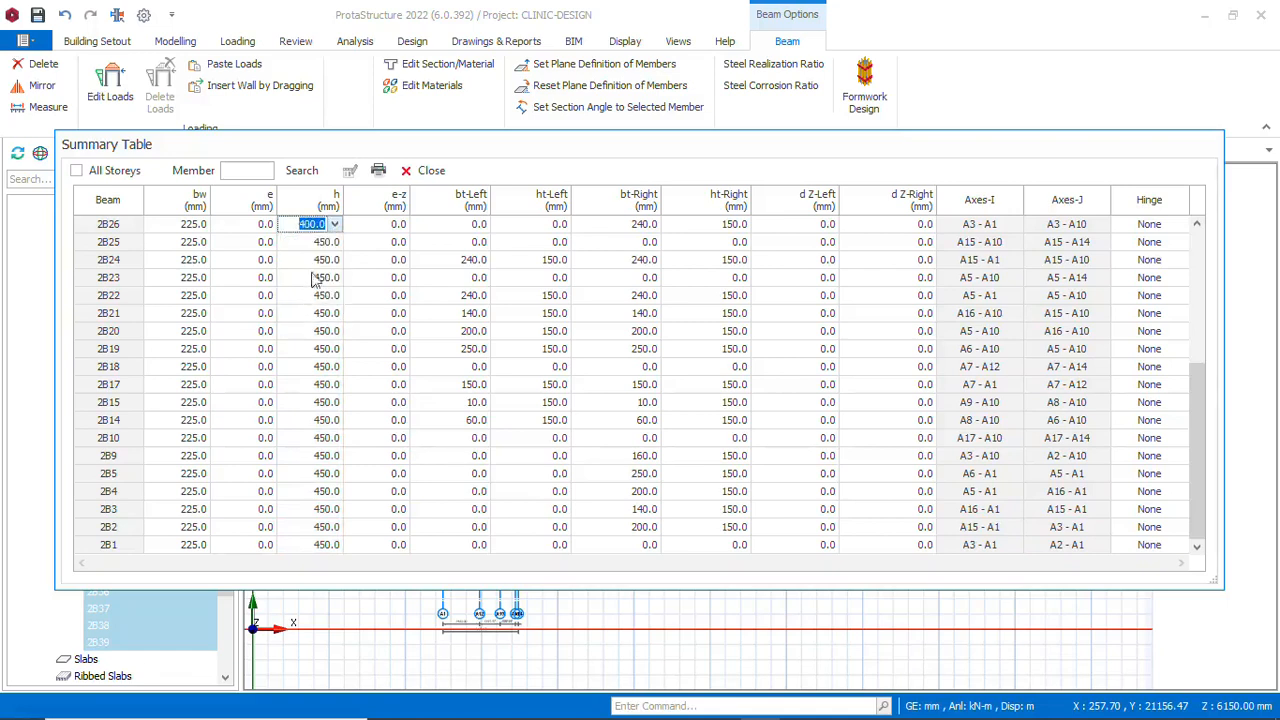
drag(316, 248, 320, 560)
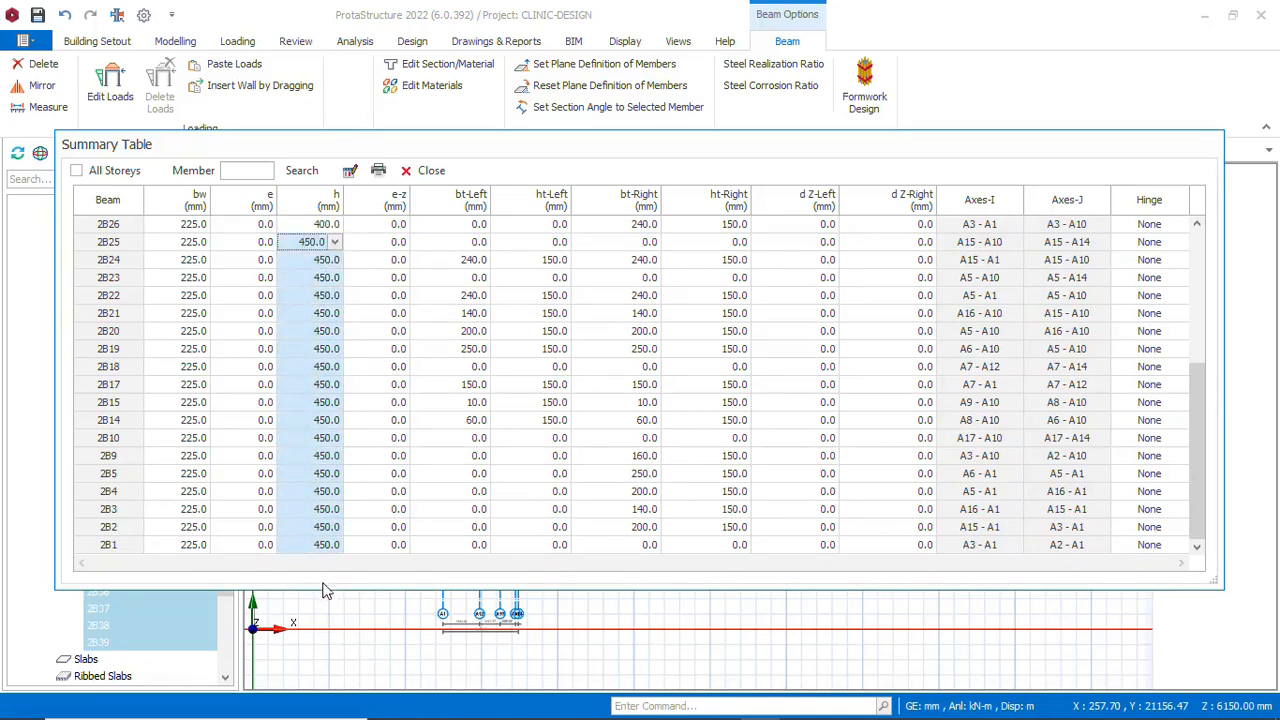
scroll(327, 265, up, 5)
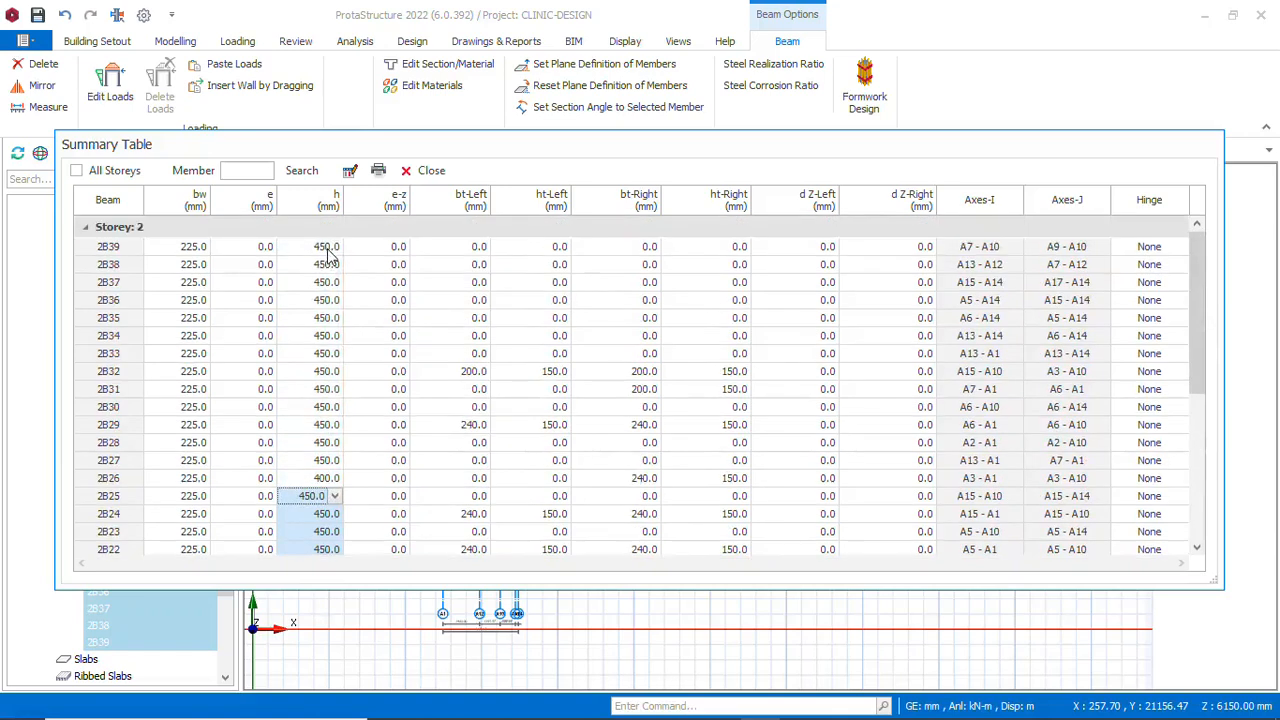
click(303, 252)
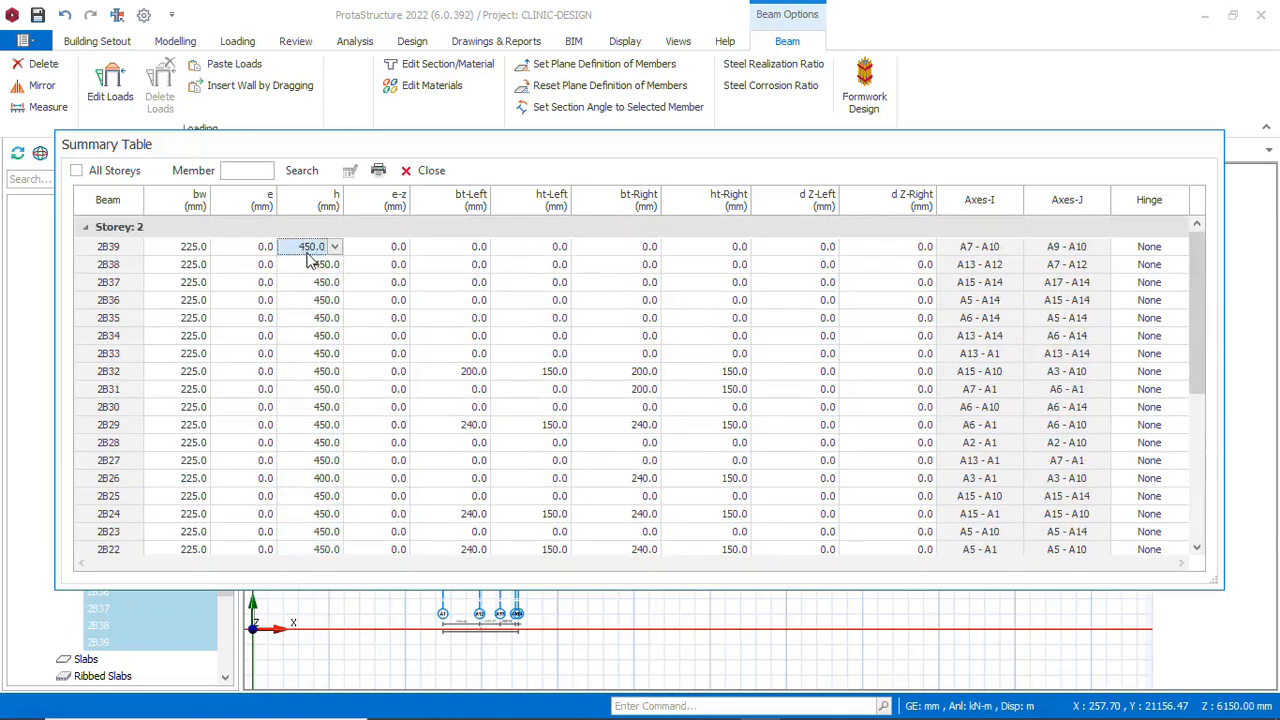
click(307, 252)
click(335, 248)
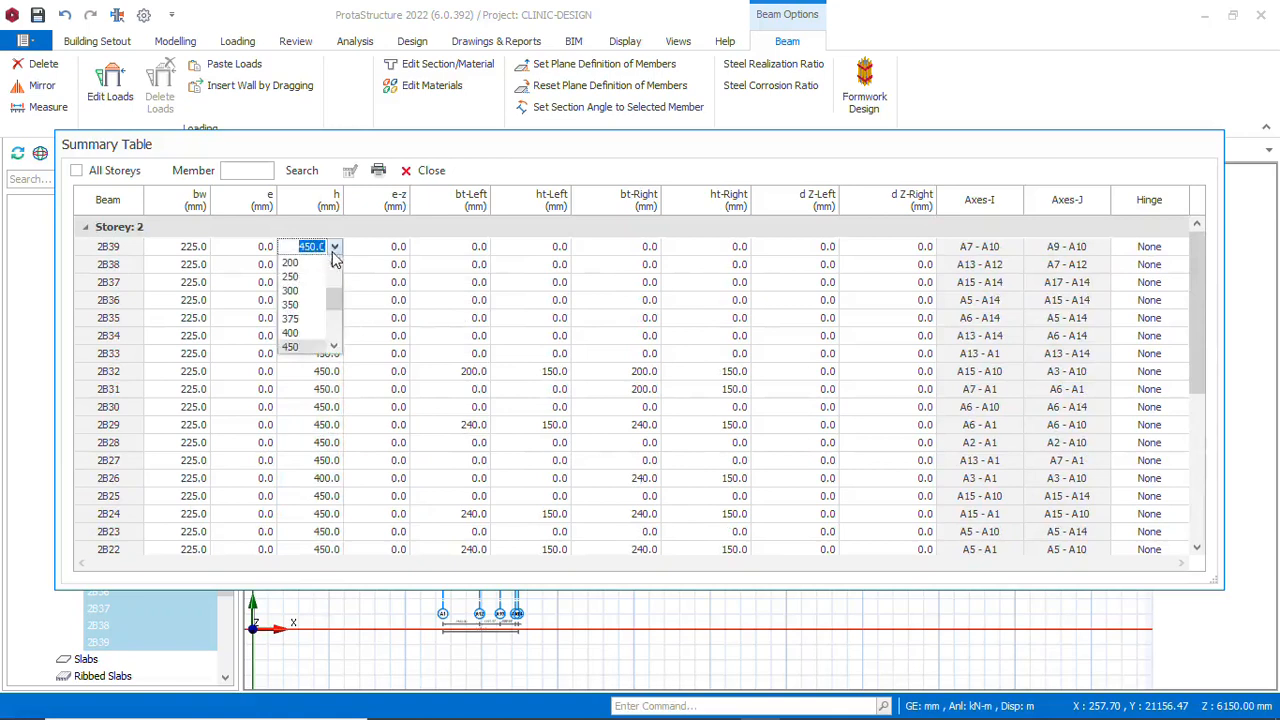
click(297, 247)
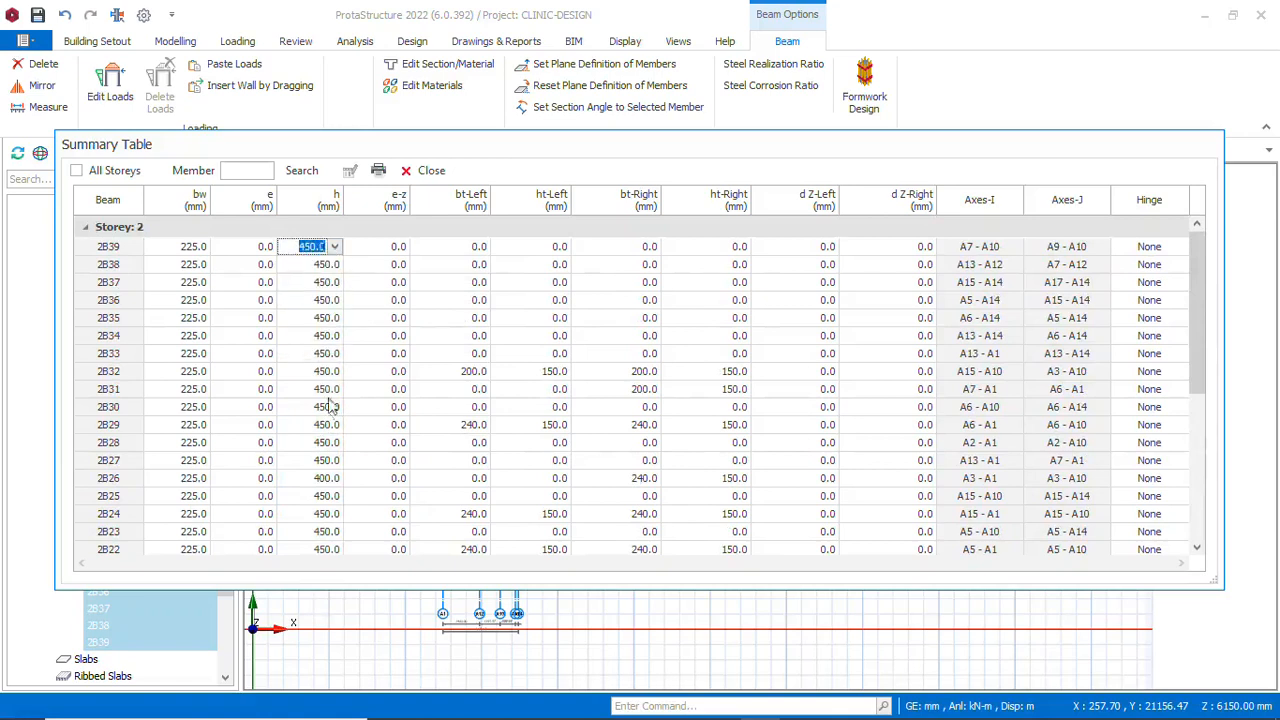
click(335, 247)
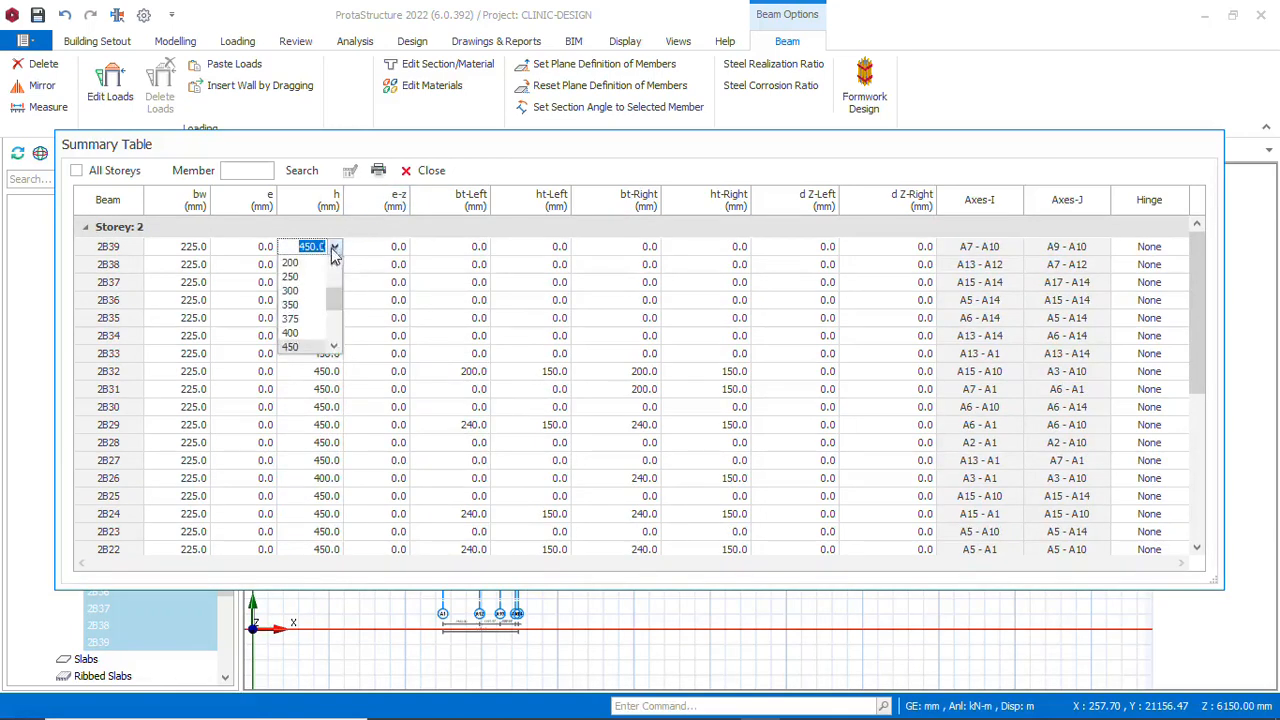
click(292, 390)
Set the depth h of all Storey 2 beams to 300 mm at once, close the table and clear the selection
drag(305, 255, 320, 608)
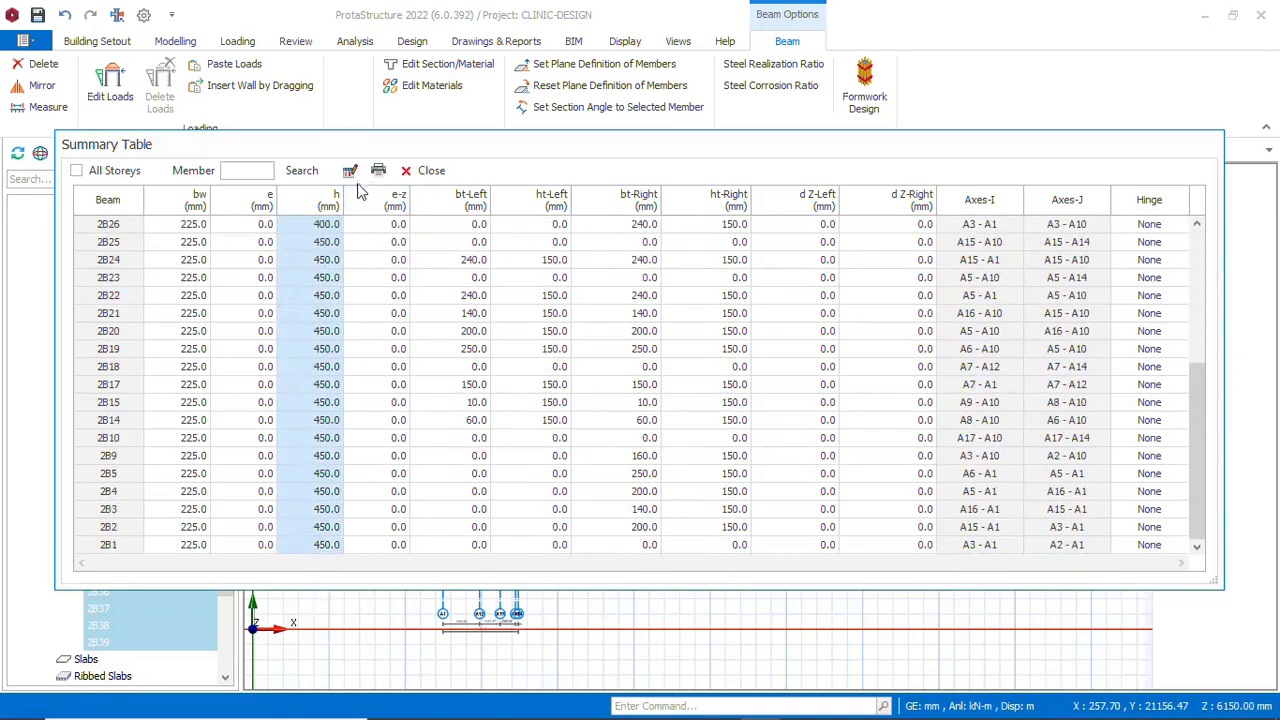
click(350, 171)
click(554, 324)
text(.)
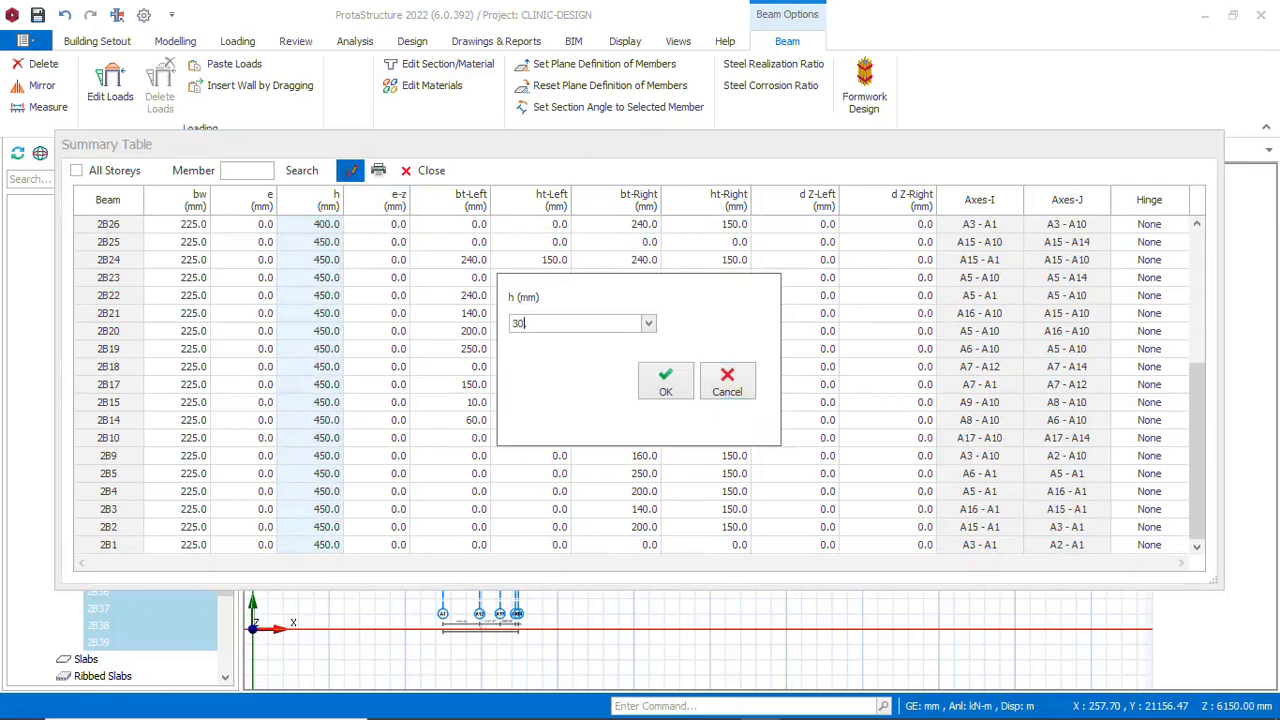
text(300.)
click(666, 385)
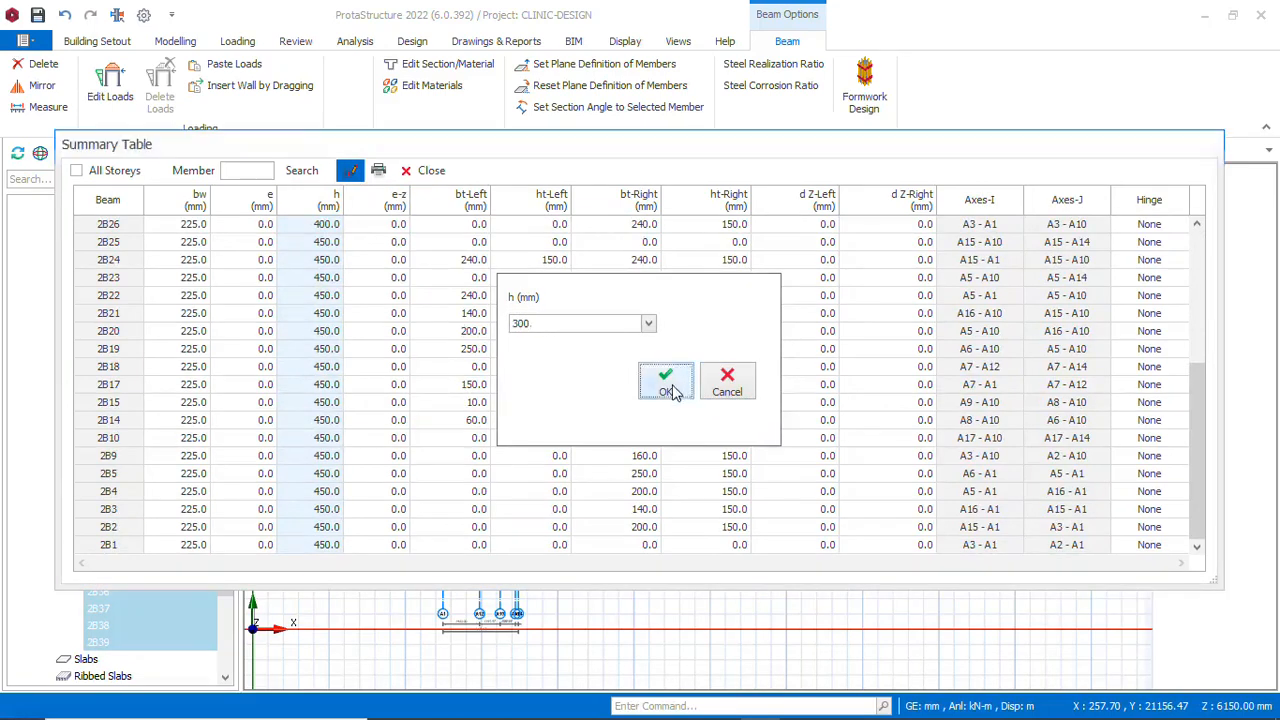
scroll(345, 283, up, 5)
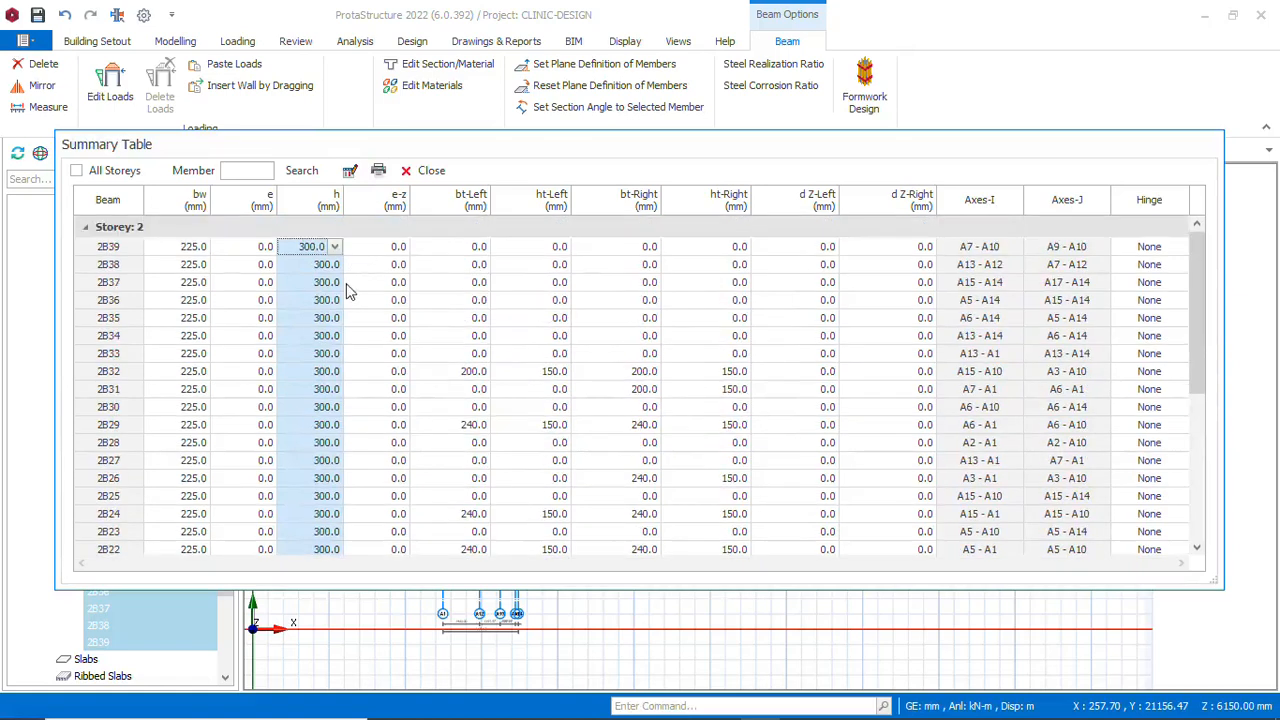
click(427, 171)
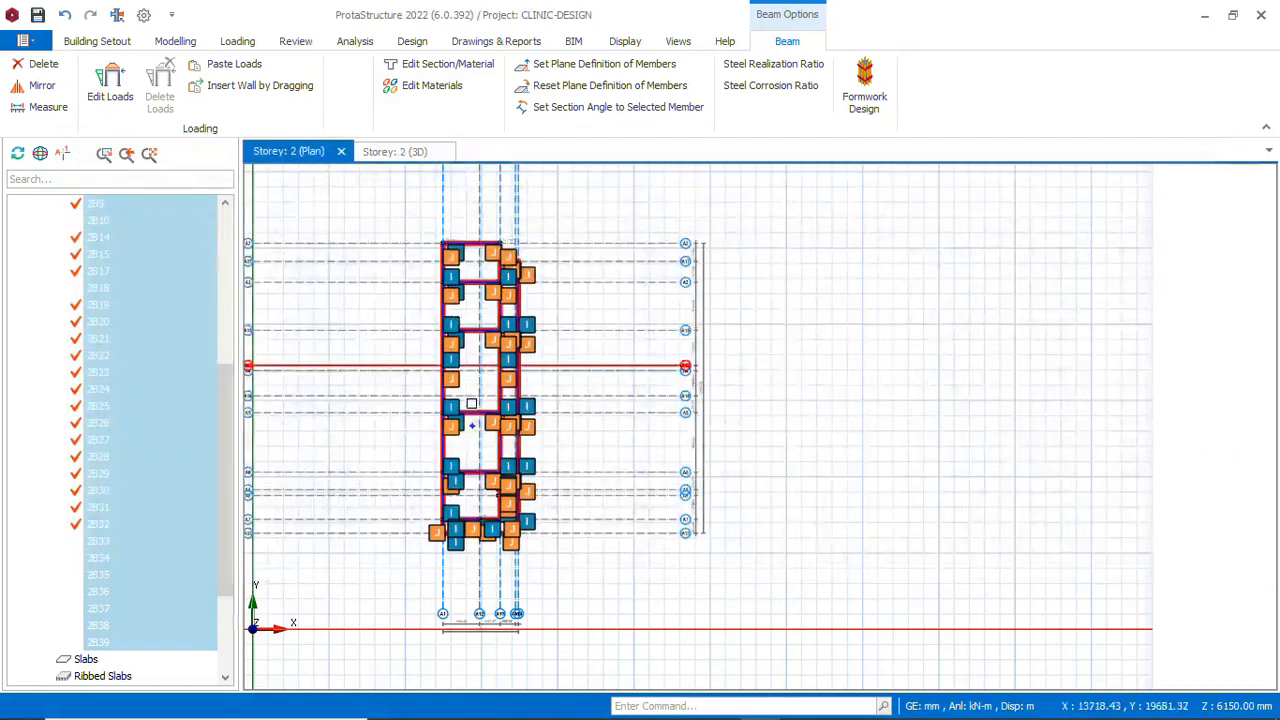
key(Escape)
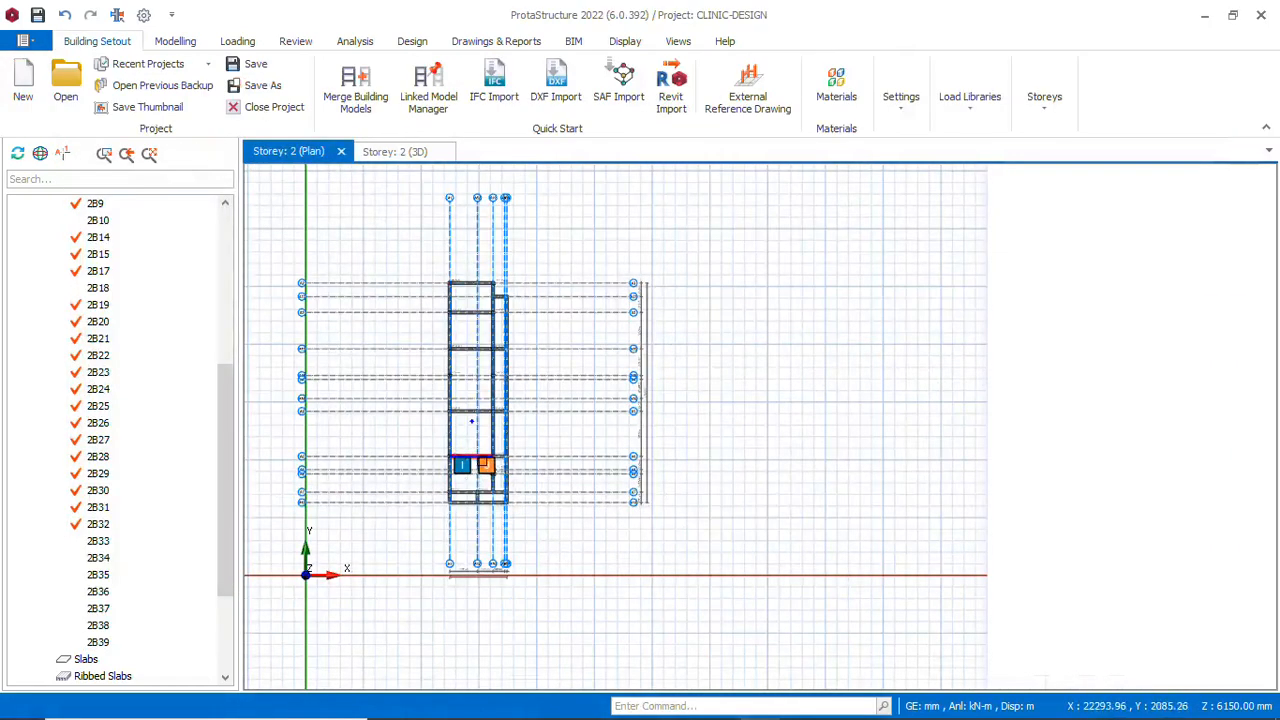
scroll(470, 310, up, 5)
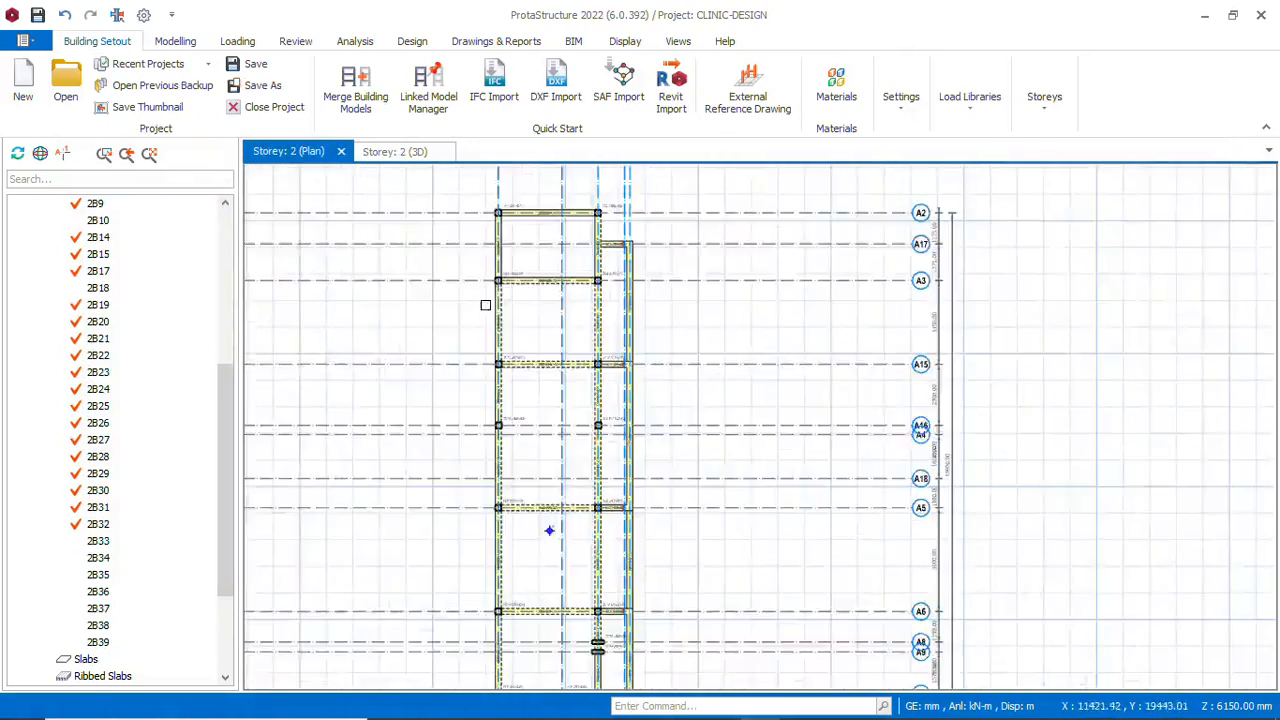
scroll(471, 317, down, 3)
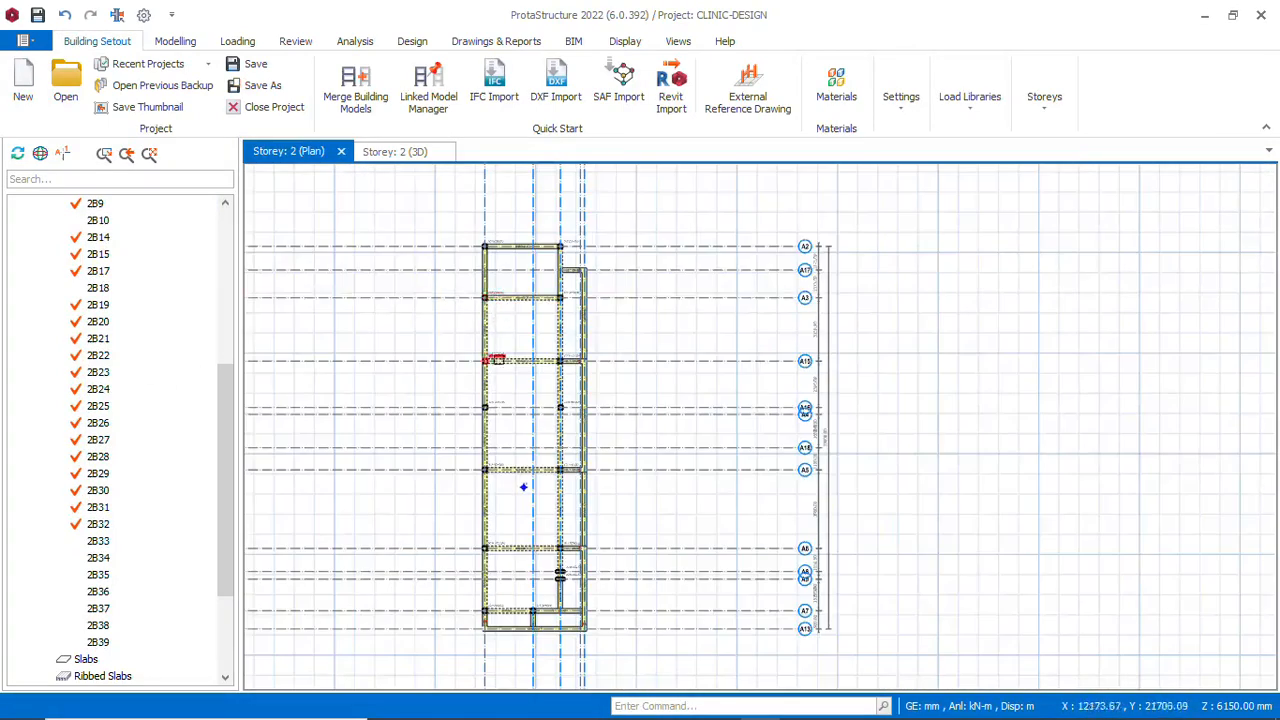
scroll(491, 362, up, 2)
mouse_move(493, 355)
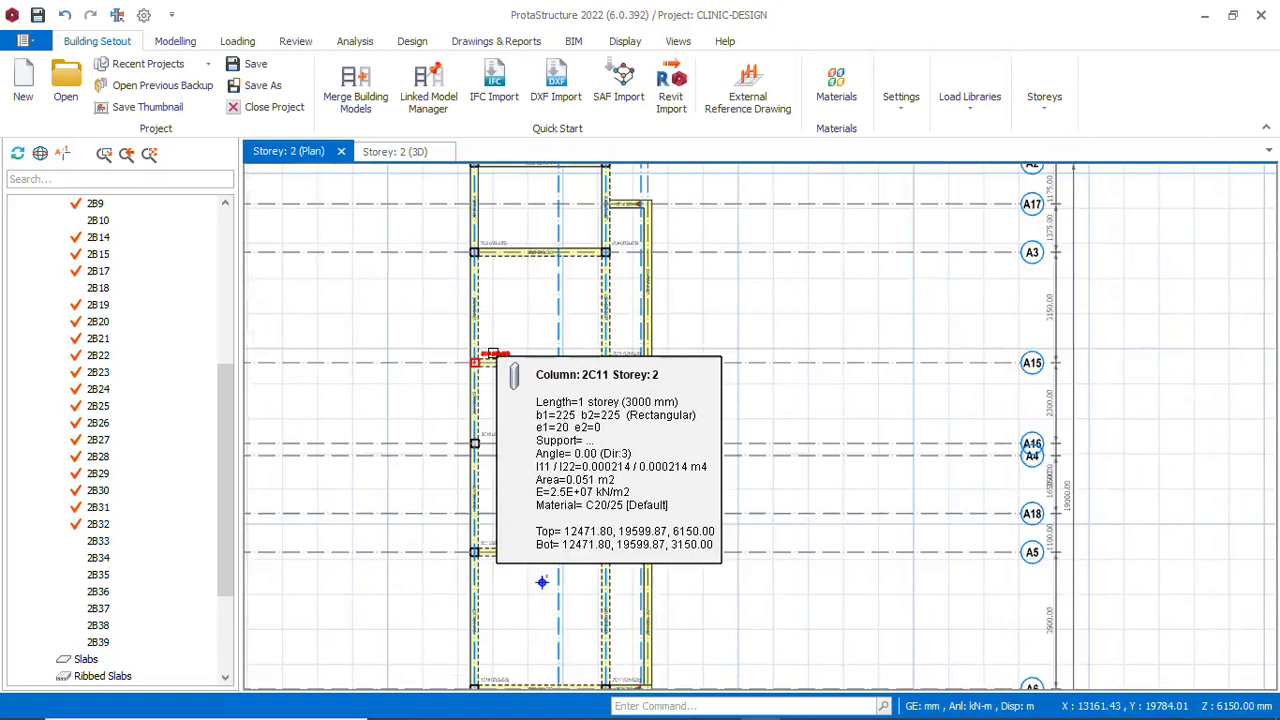
Examine the beam size labels along the Storey 2 plan, from the middle bays up to axis A2
scroll(490, 360, down, 1)
scroll(488, 345, up, 2)
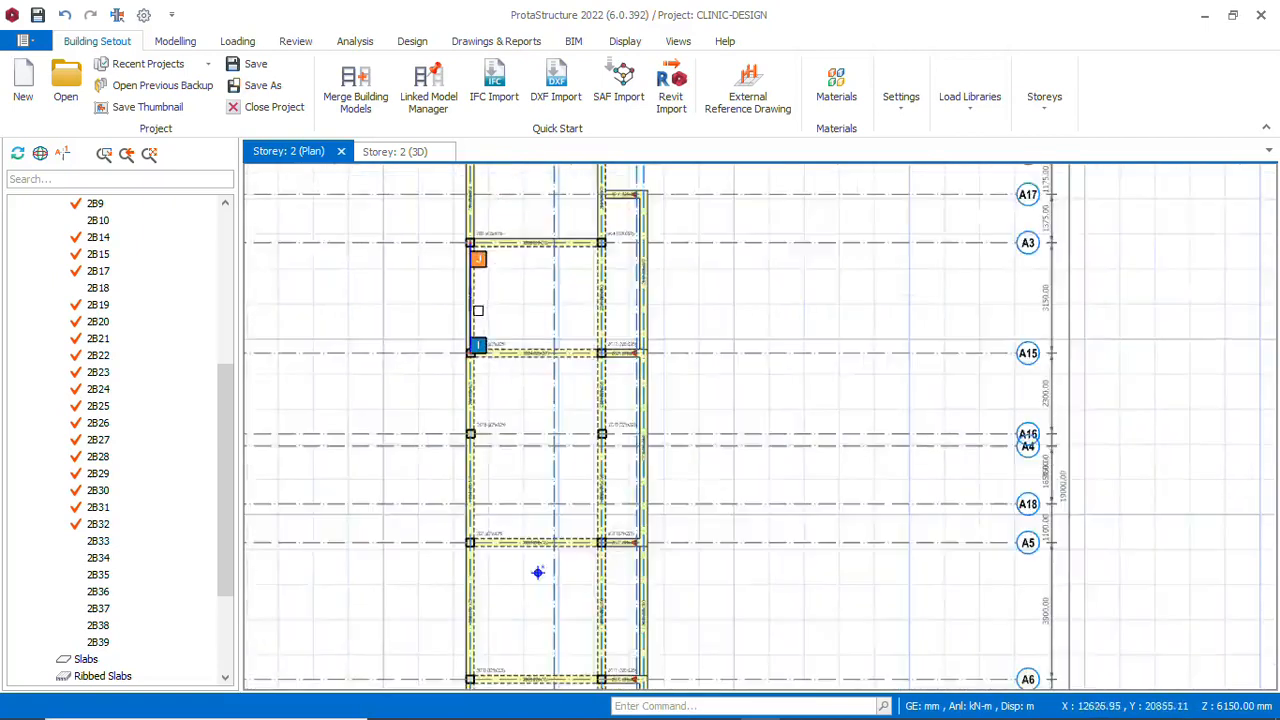
scroll(478, 330, down, 1)
scroll(481, 250, up, 2)
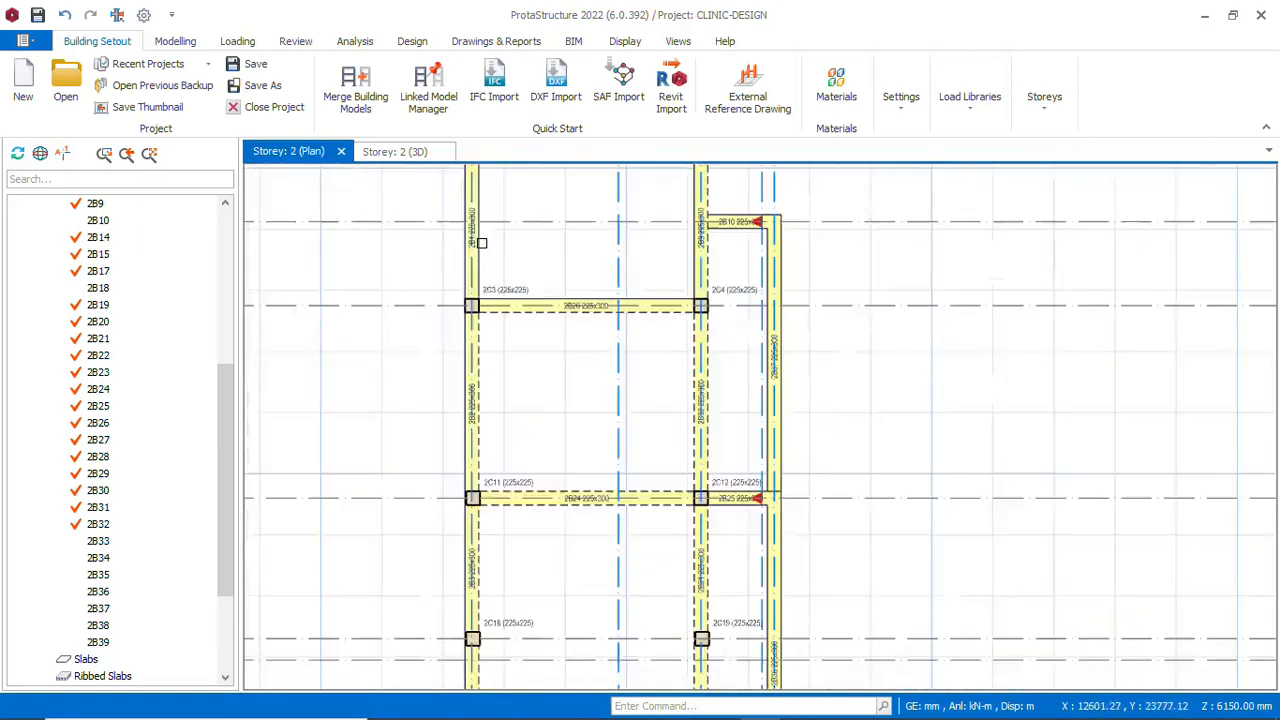
scroll(481, 242, down, 1)
scroll(500, 210, up, 2)
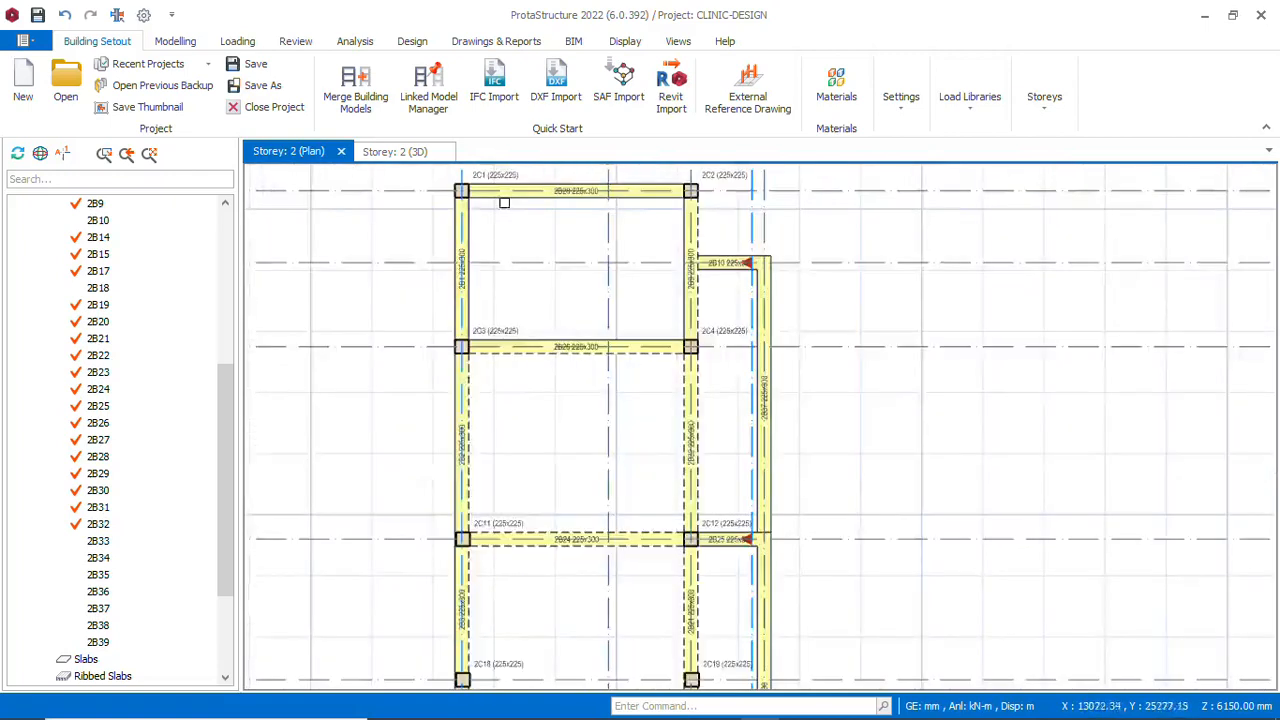
mouse_move(511, 197)
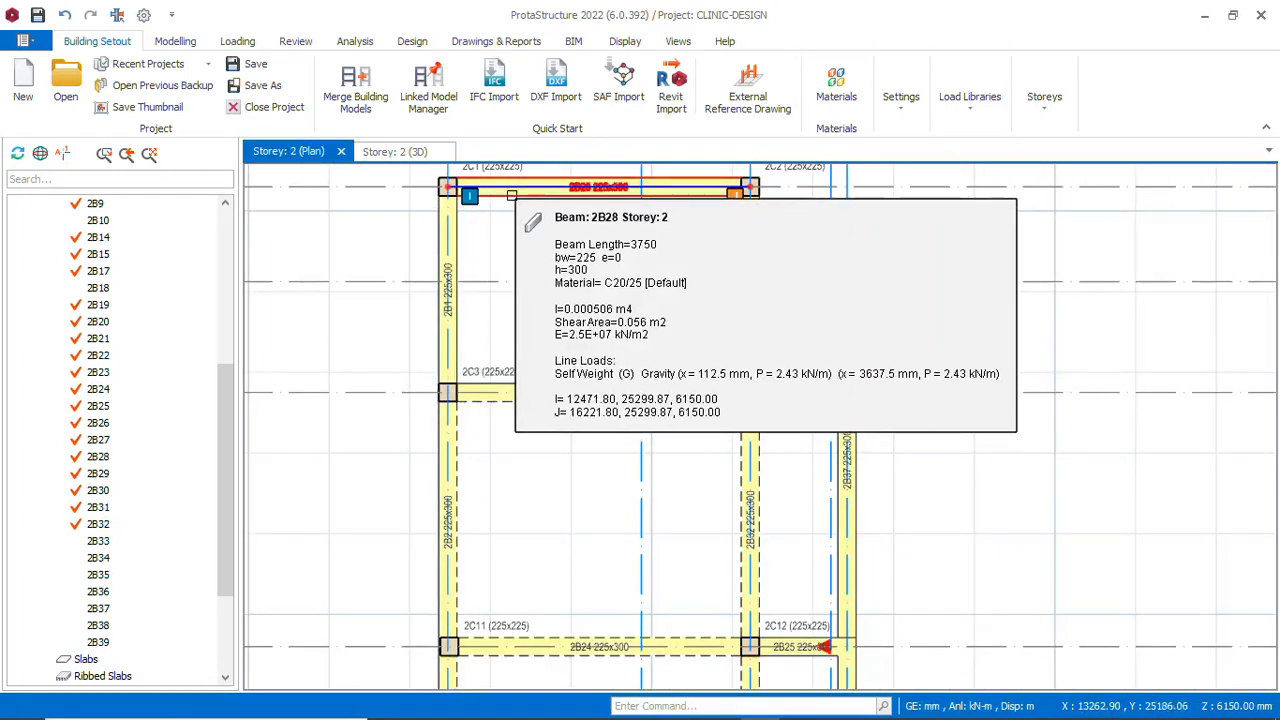
scroll(495, 230, down, 1)
scroll(482, 288, up, 1)
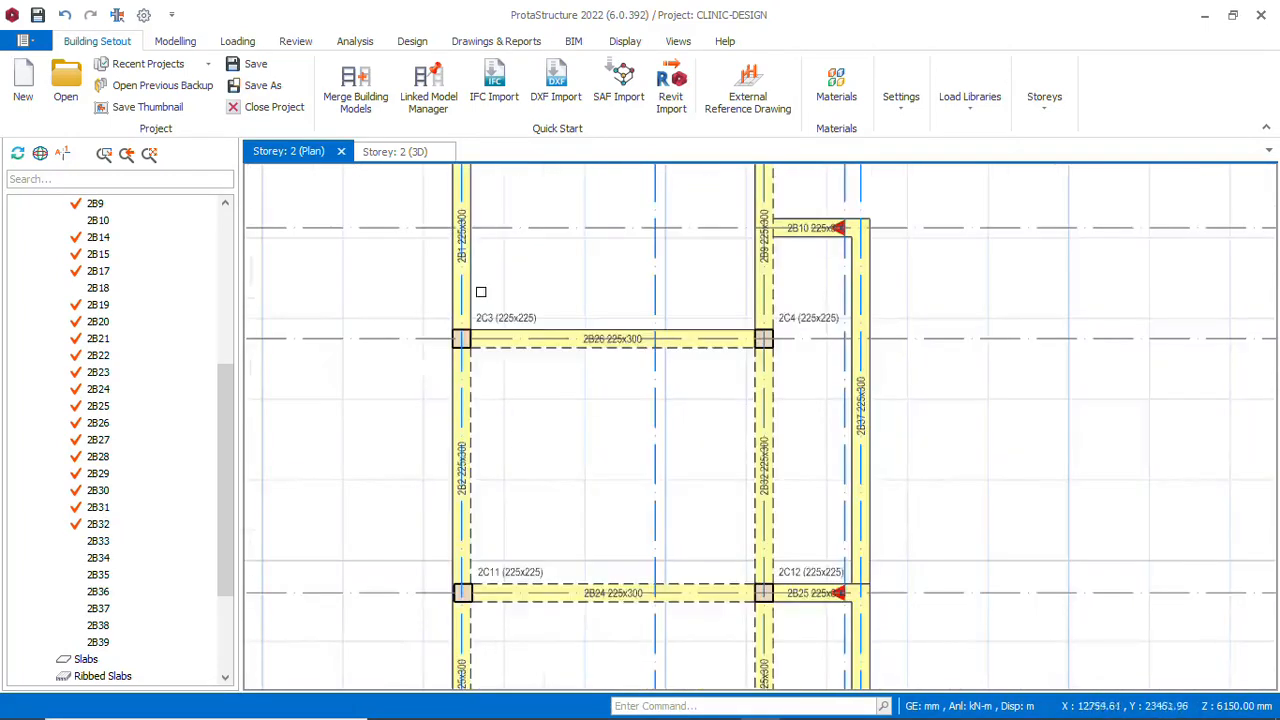
click(467, 287)
right_click(467, 287)
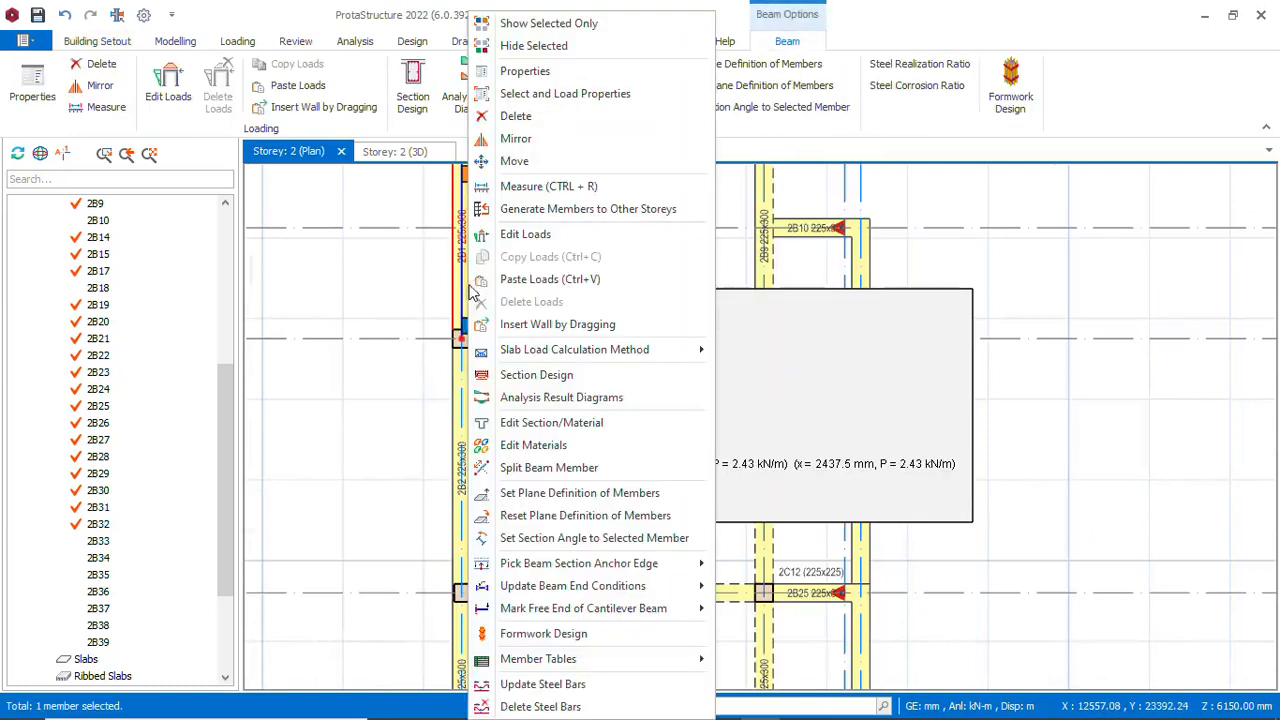
click(1000, 222)
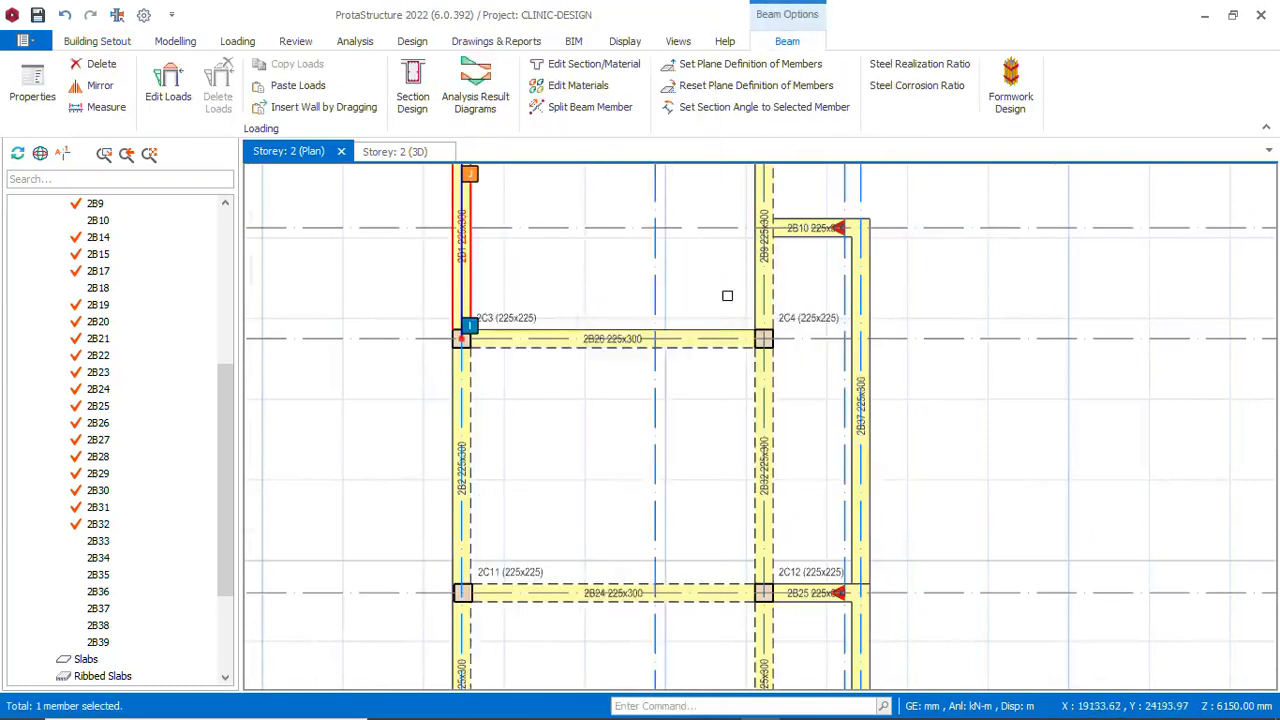
key(Escape)
Switch to the Storey 2 3D view and examine the whole frame with its upper-storey beams and columns
scroll(537, 305, down, 3)
scroll(566, 334, down, 1)
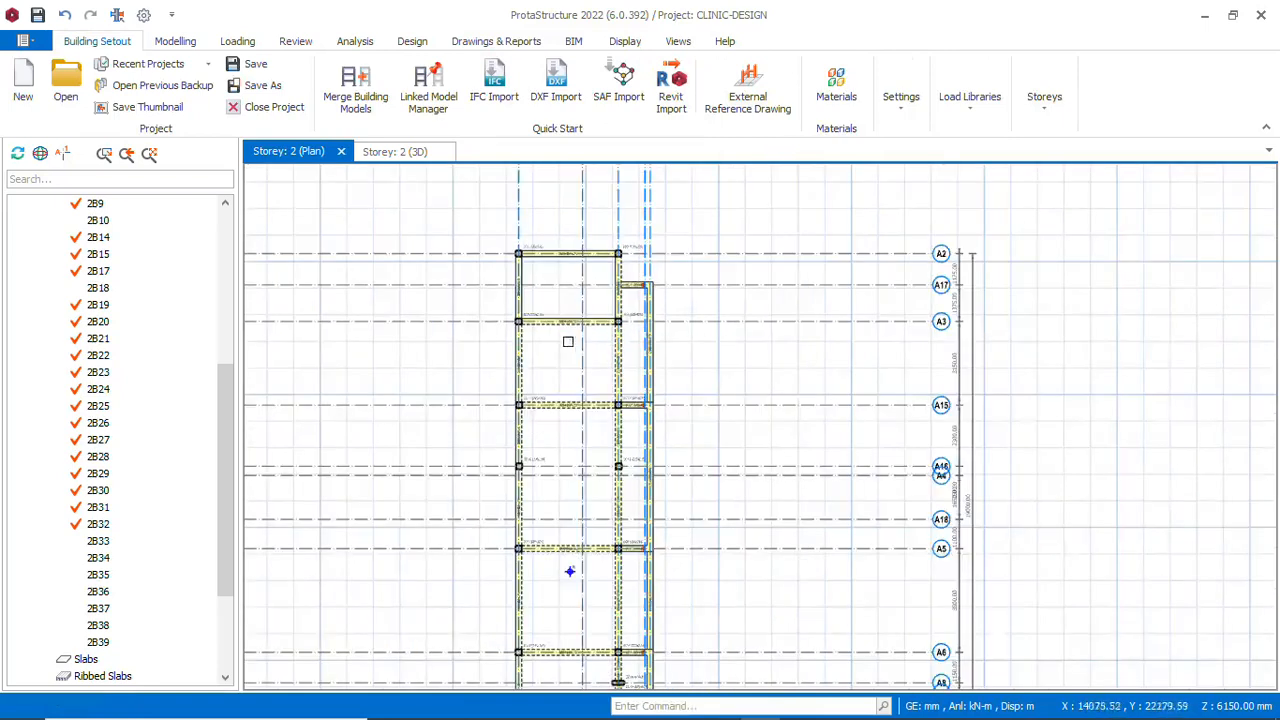
scroll(557, 331, down, 2)
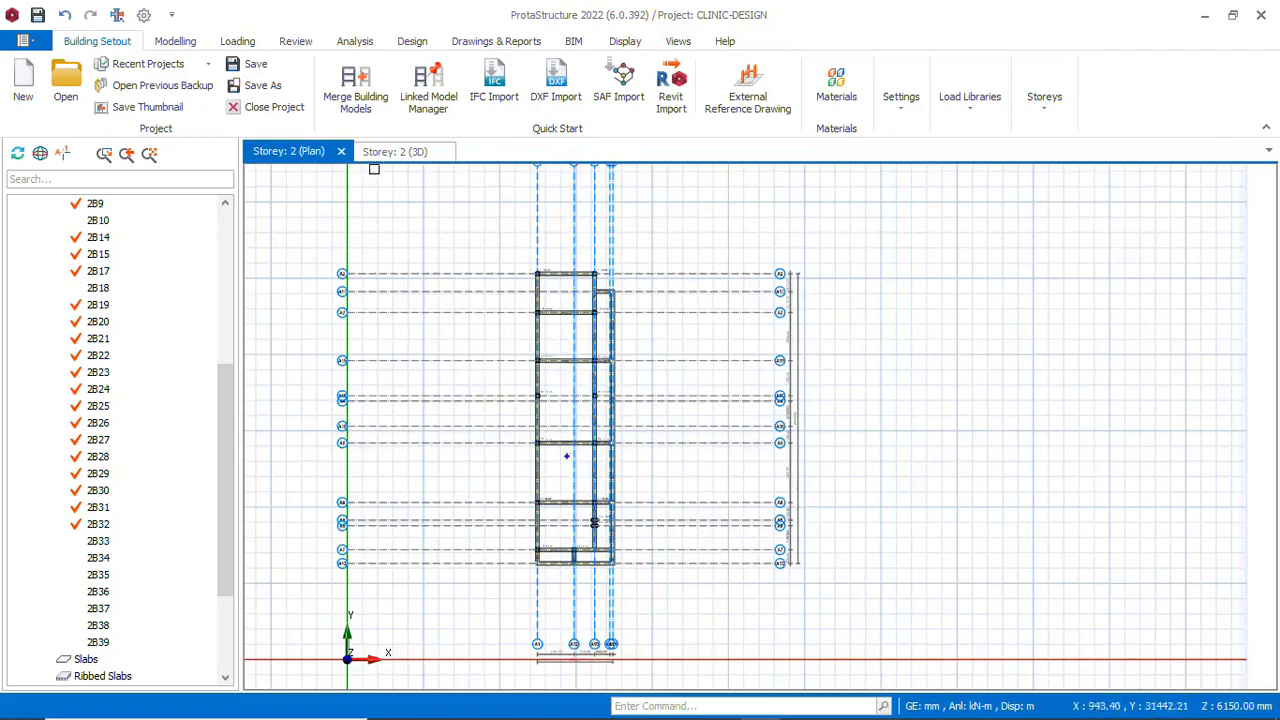
click(390, 153)
middle_drag(520, 412, 562, 425)
scroll(562, 440, down, 4)
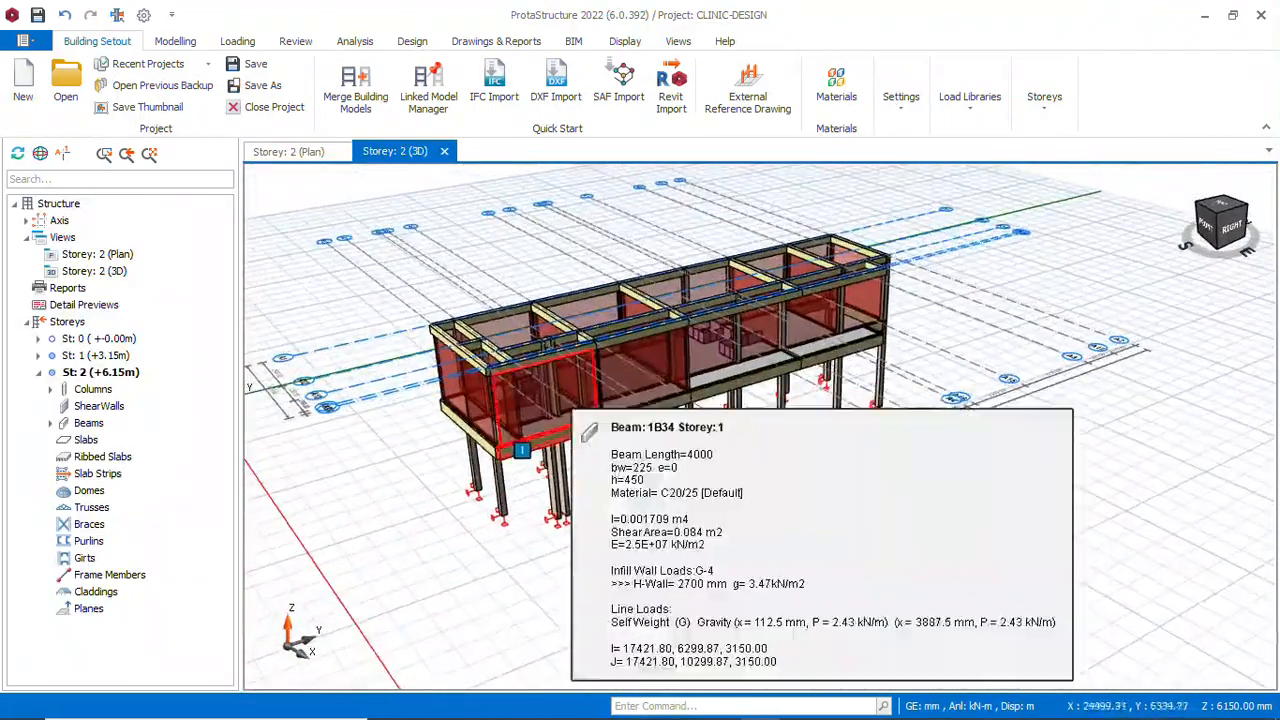
scroll(635, 442, up, 5)
scroll(538, 393, down, 4)
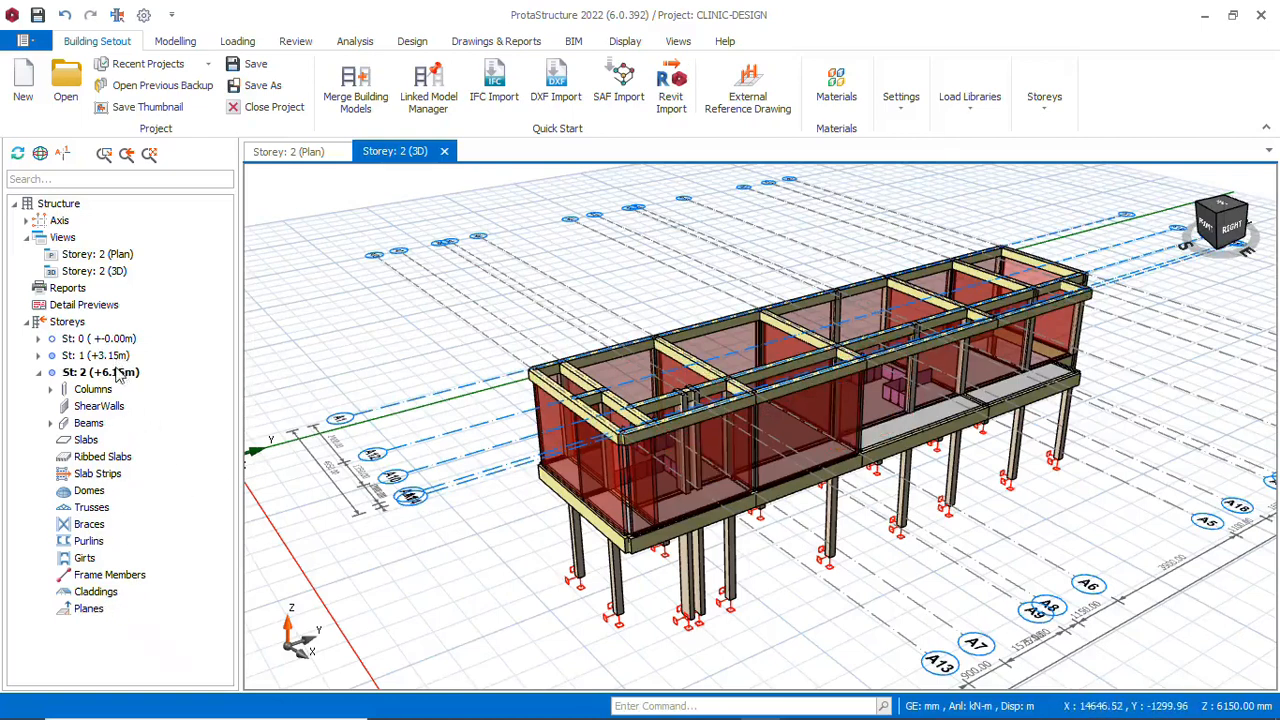
Return to the Storey 2 plan and examine the column and beam layout, especially the cantilever end between axes A7 and A13
click(305, 152)
scroll(590, 580, up, 5)
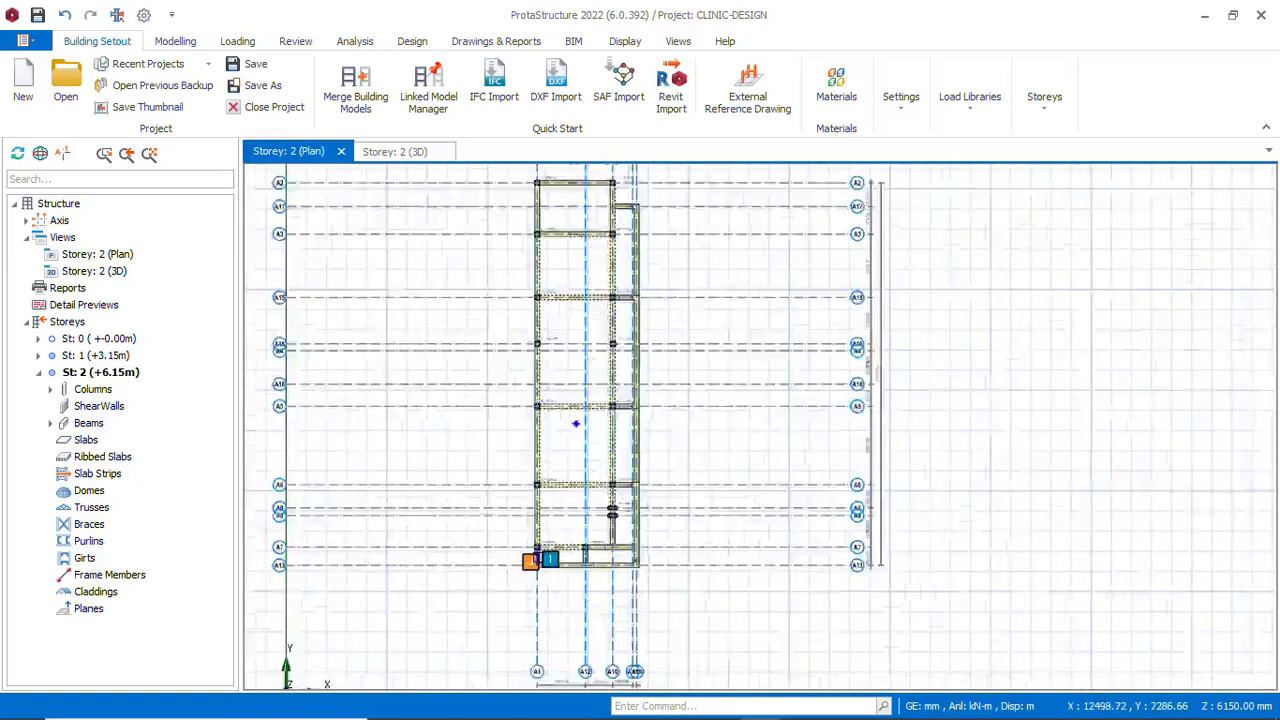
scroll(500, 337, down, 4)
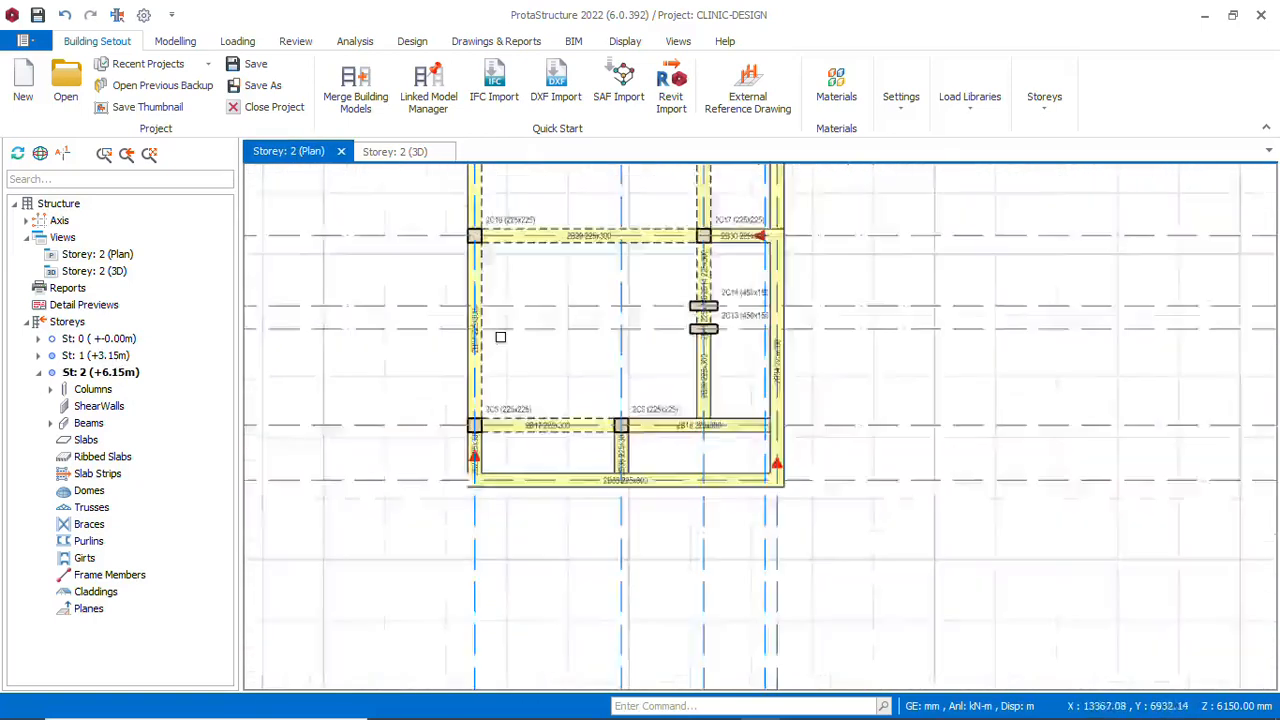
scroll(487, 443, down, 1)
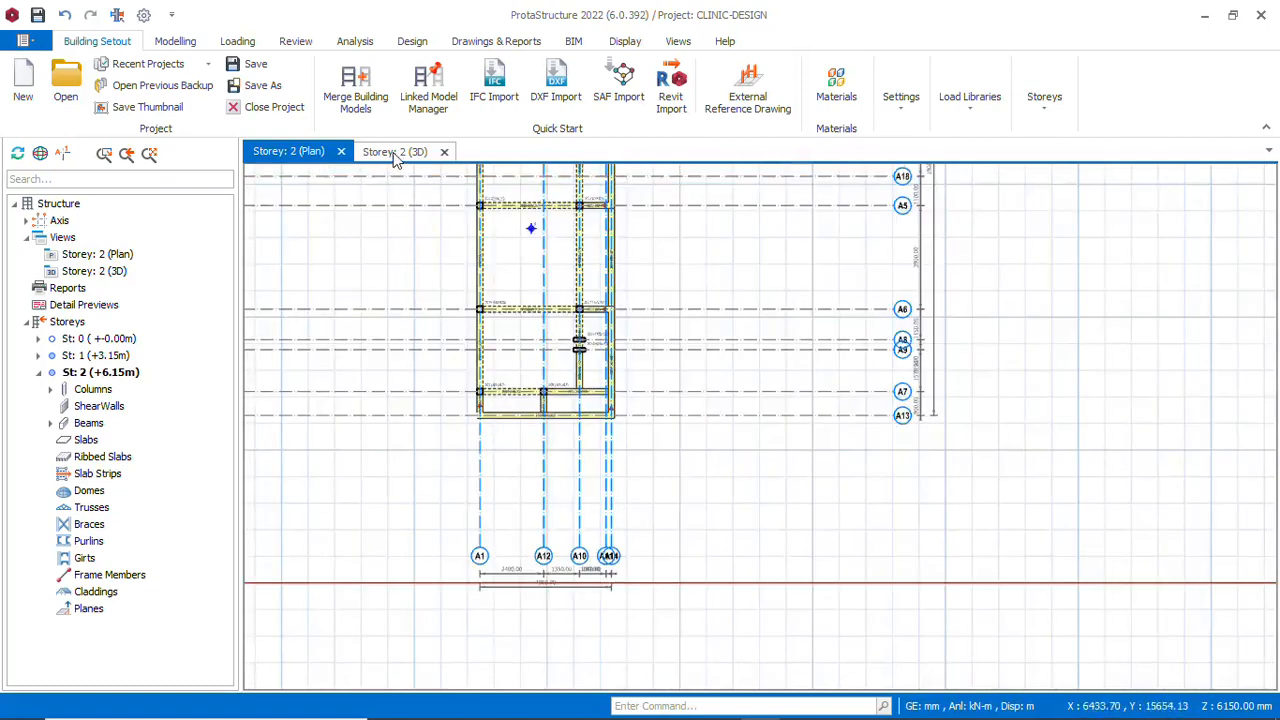
scroll(471, 434, up, 4)
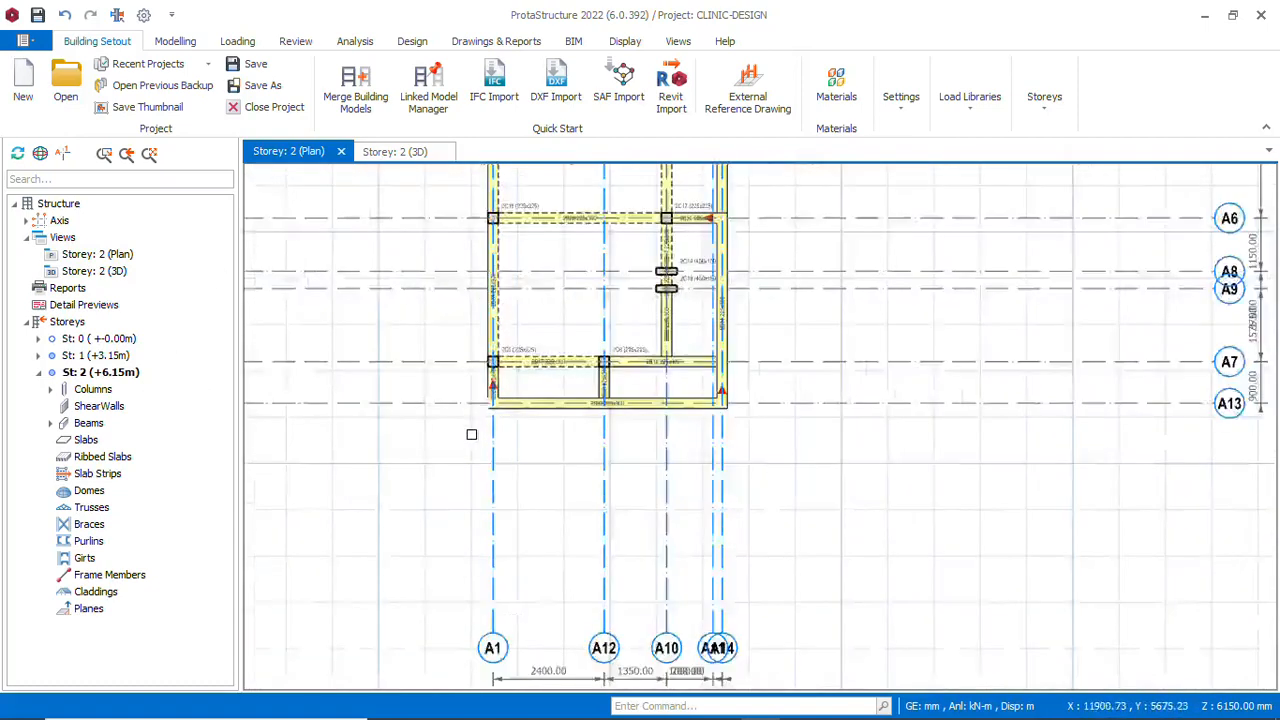
scroll(499, 396, down, 2)
scroll(737, 394, up, 3)
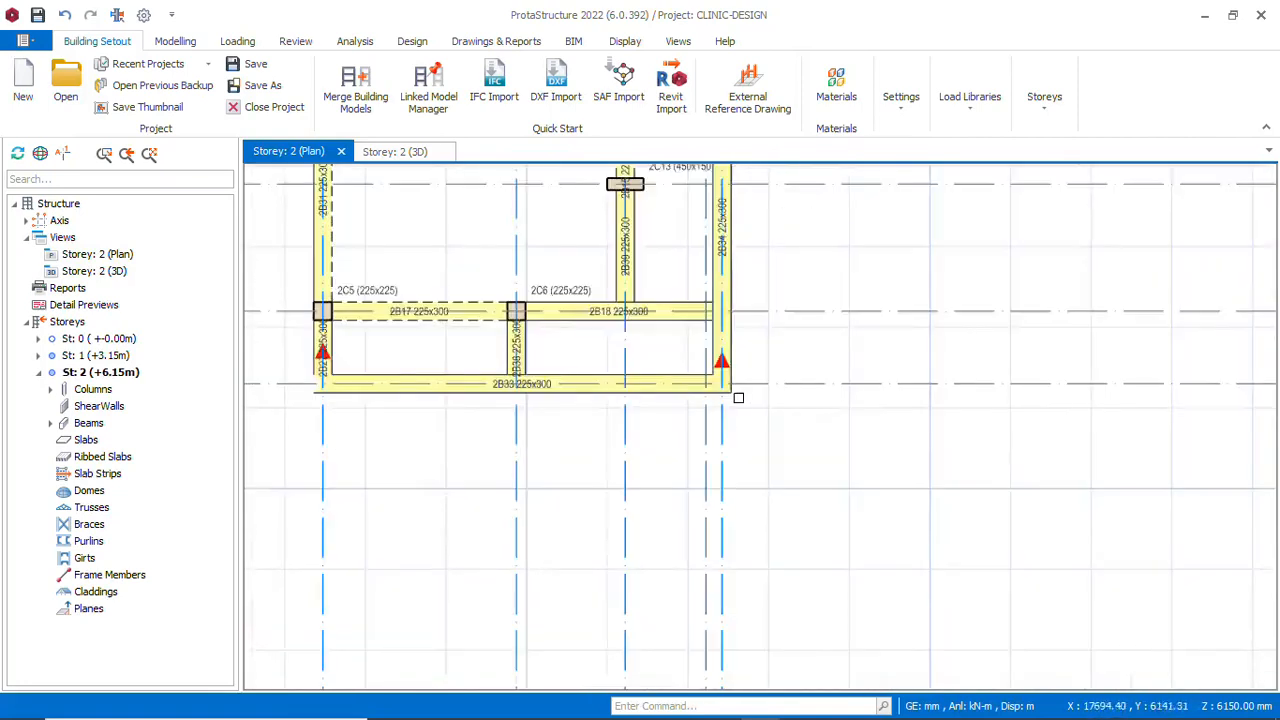
scroll(738, 400, down, 6)
scroll(738, 400, up, 5)
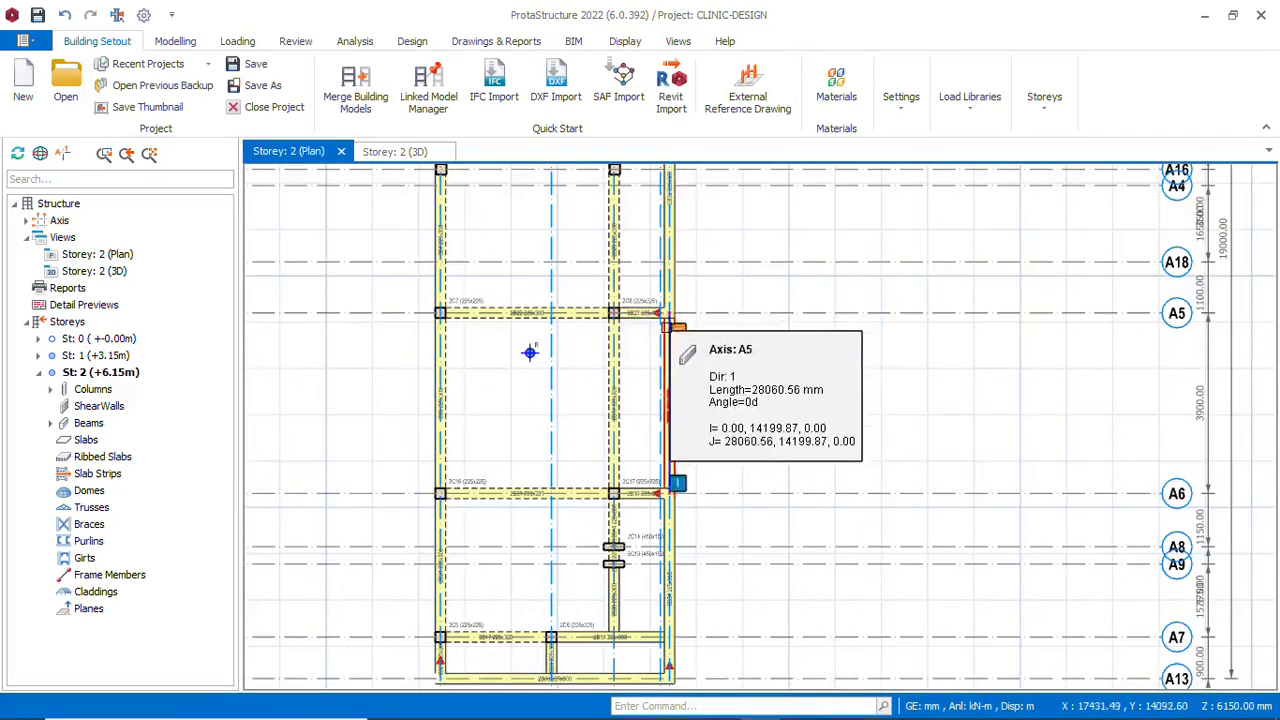
scroll(685, 316, up, 3)
scroll(560, 348, down, 6)
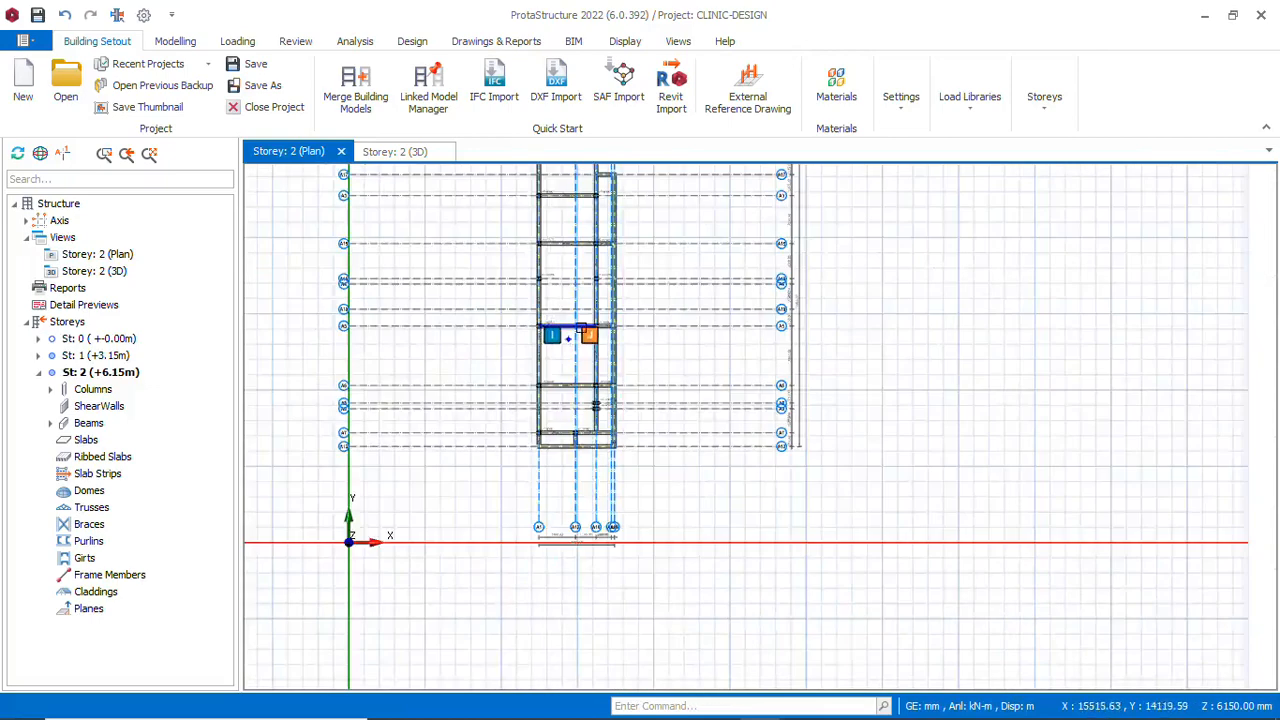
scroll(558, 502, up, 4)
scroll(531, 403, down, 4)
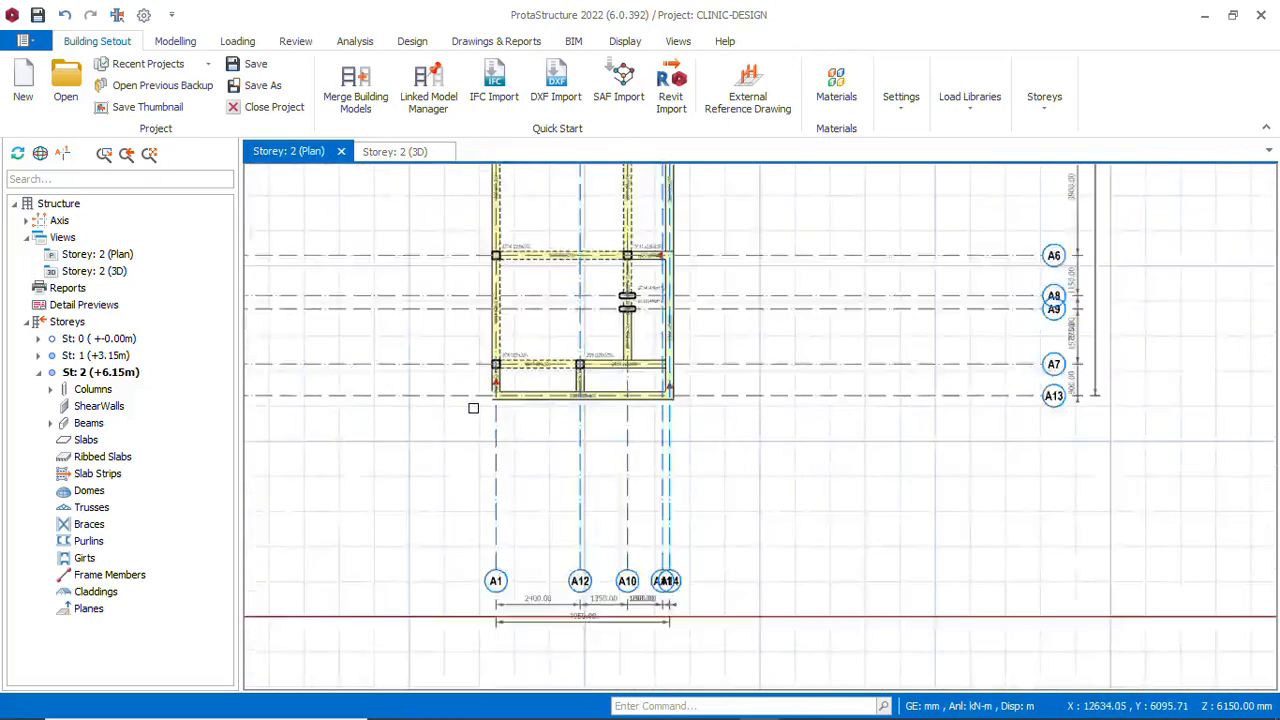
scroll(501, 420, down, 2)
scroll(518, 358, up, 2)
scroll(534, 311, down, 2)
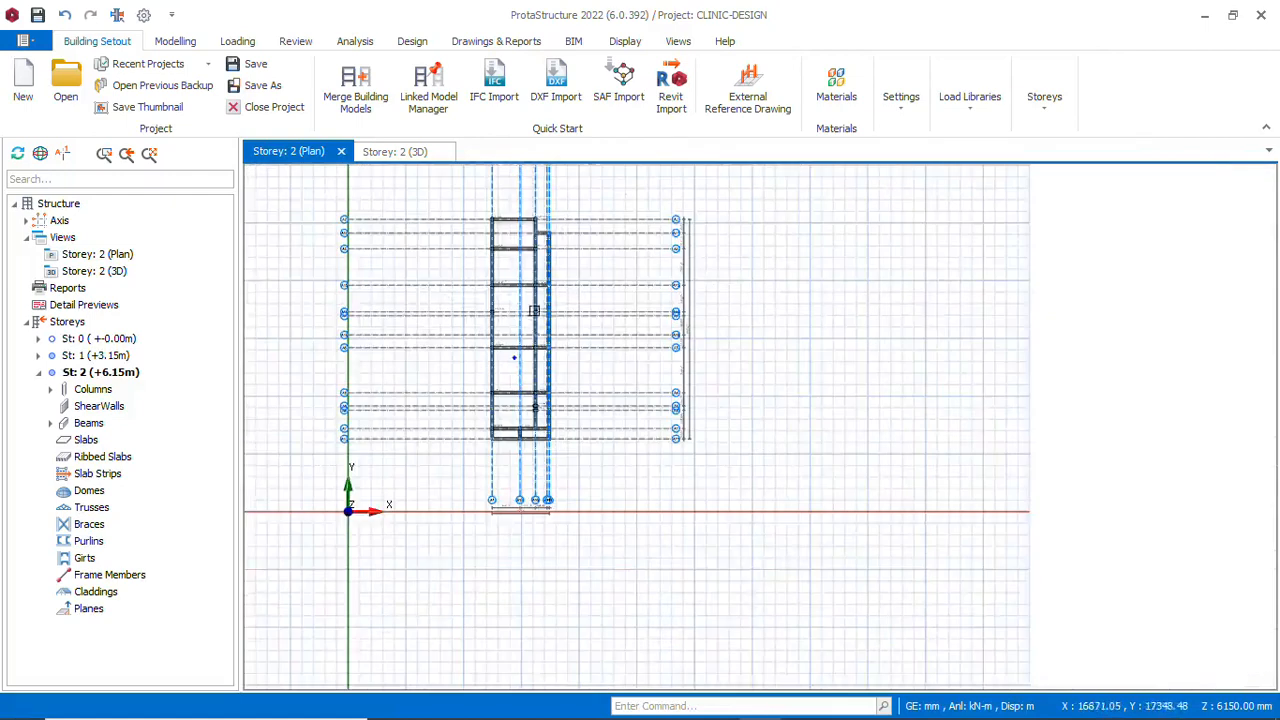
scroll(505, 245, up, 2)
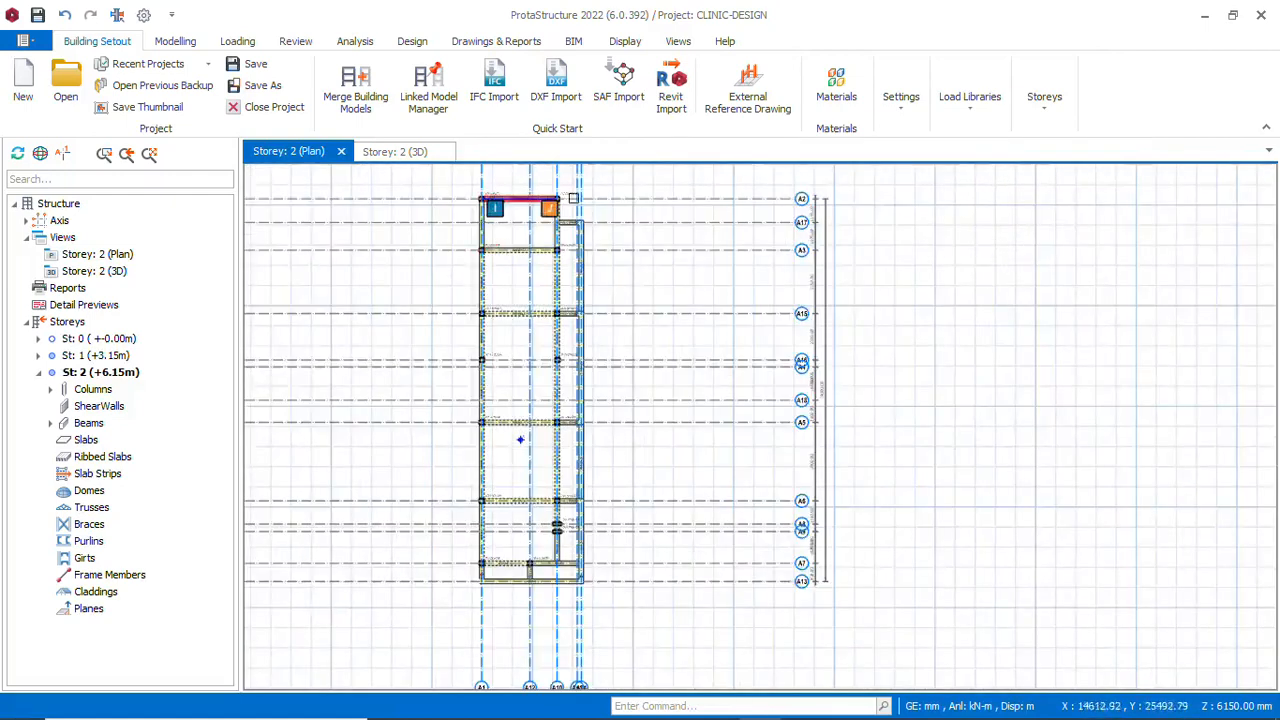
scroll(420, 535, down, 2)
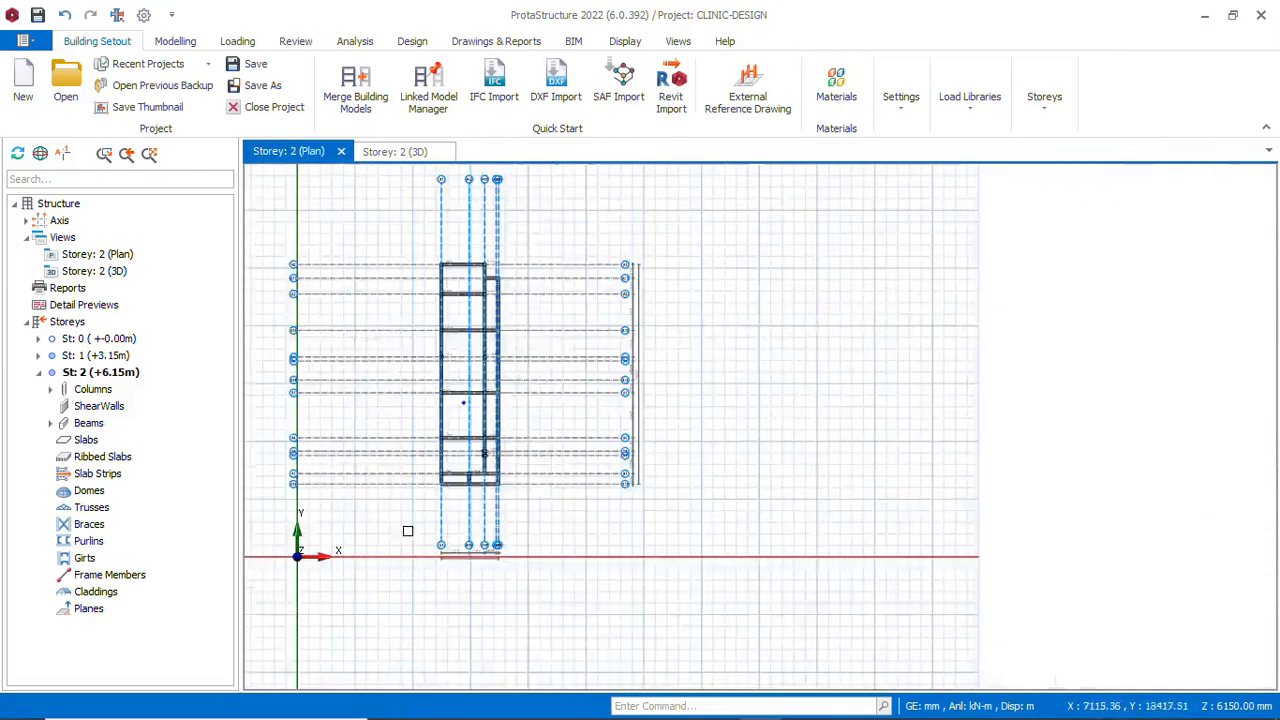
Move column 2C5 from axis A7 to the intersection of axes A1 and A13 at the end of beam 2B33
scroll(451, 491, up, 5)
scroll(434, 428, up, 2)
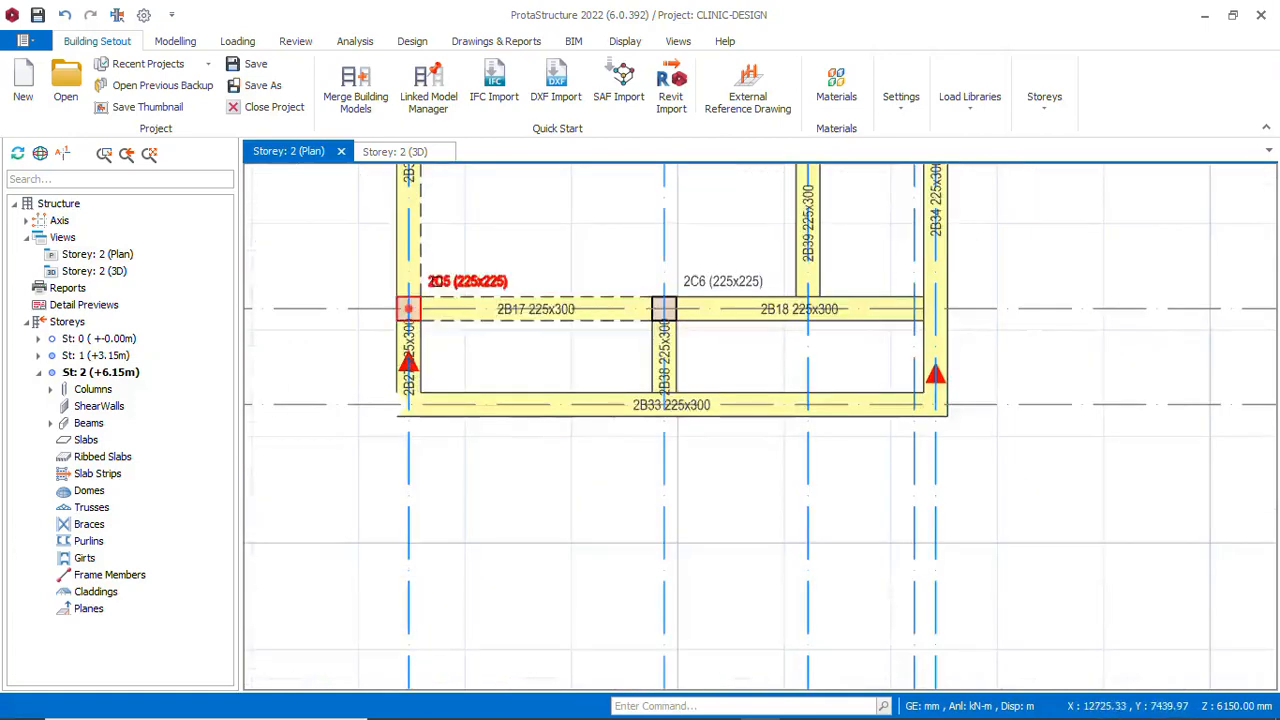
click(408, 309)
right_click(438, 285)
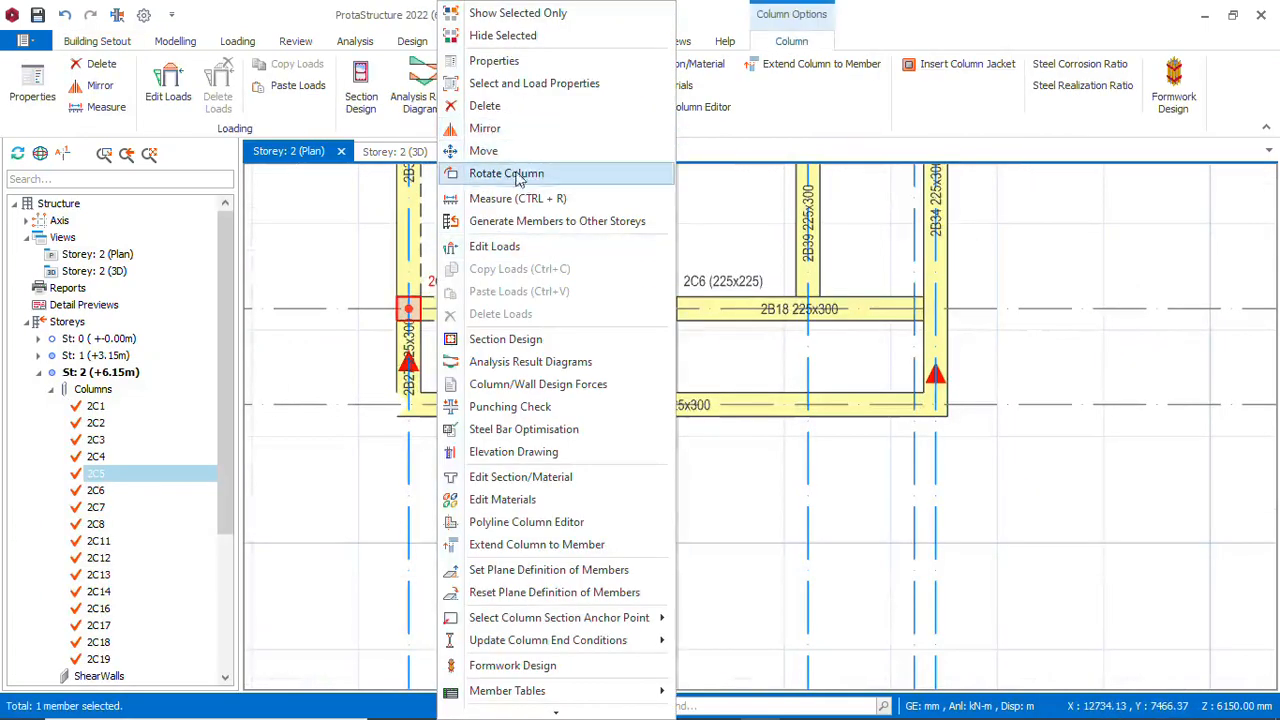
click(488, 151)
scroll(400, 434, up, 3)
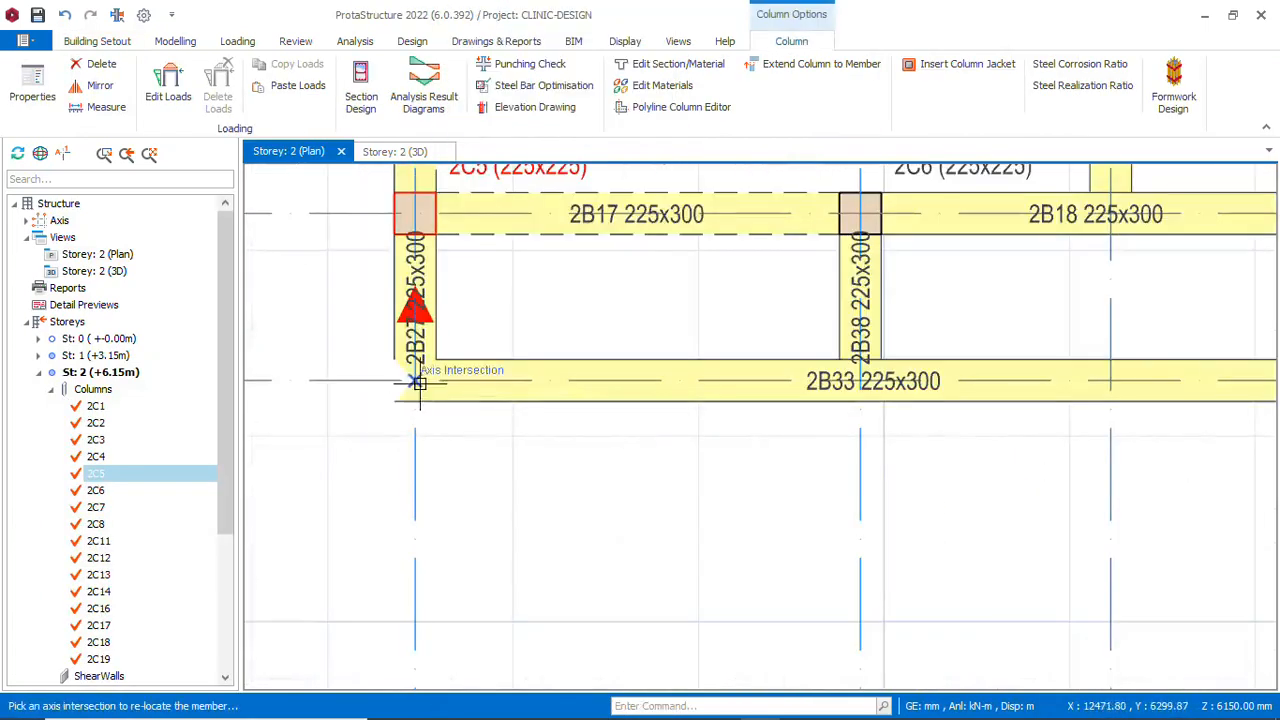
click(418, 382)
scroll(364, 425, down, 3)
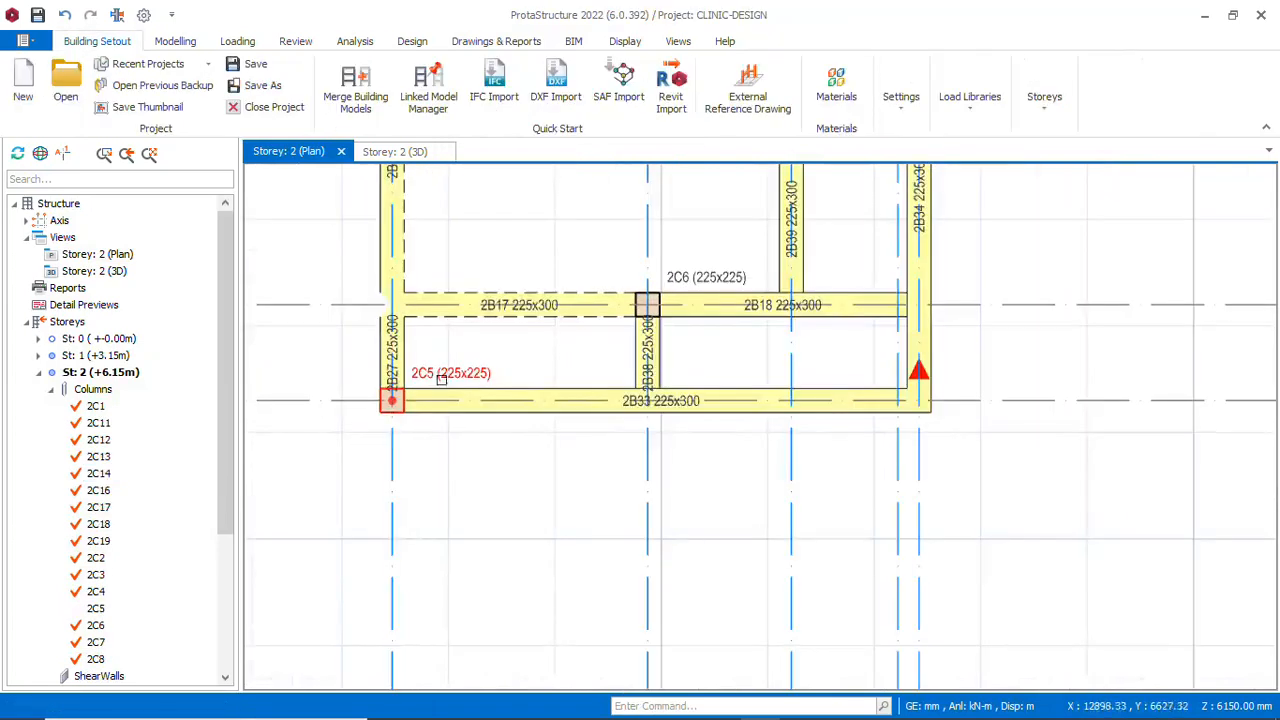
Try to move column 2C6 down to the A12 and A13 axis intersection with column 2C5 still selected
scroll(360, 422, down, 3)
scroll(552, 440, up, 2)
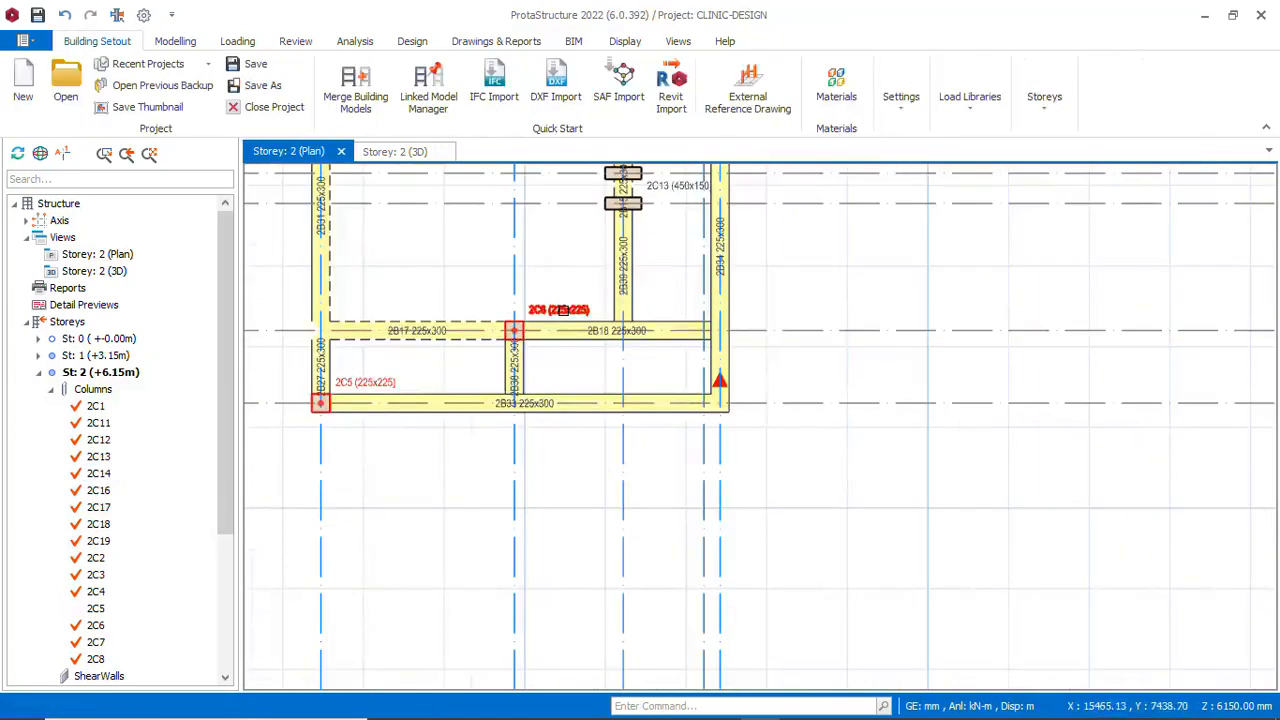
right_click(563, 312)
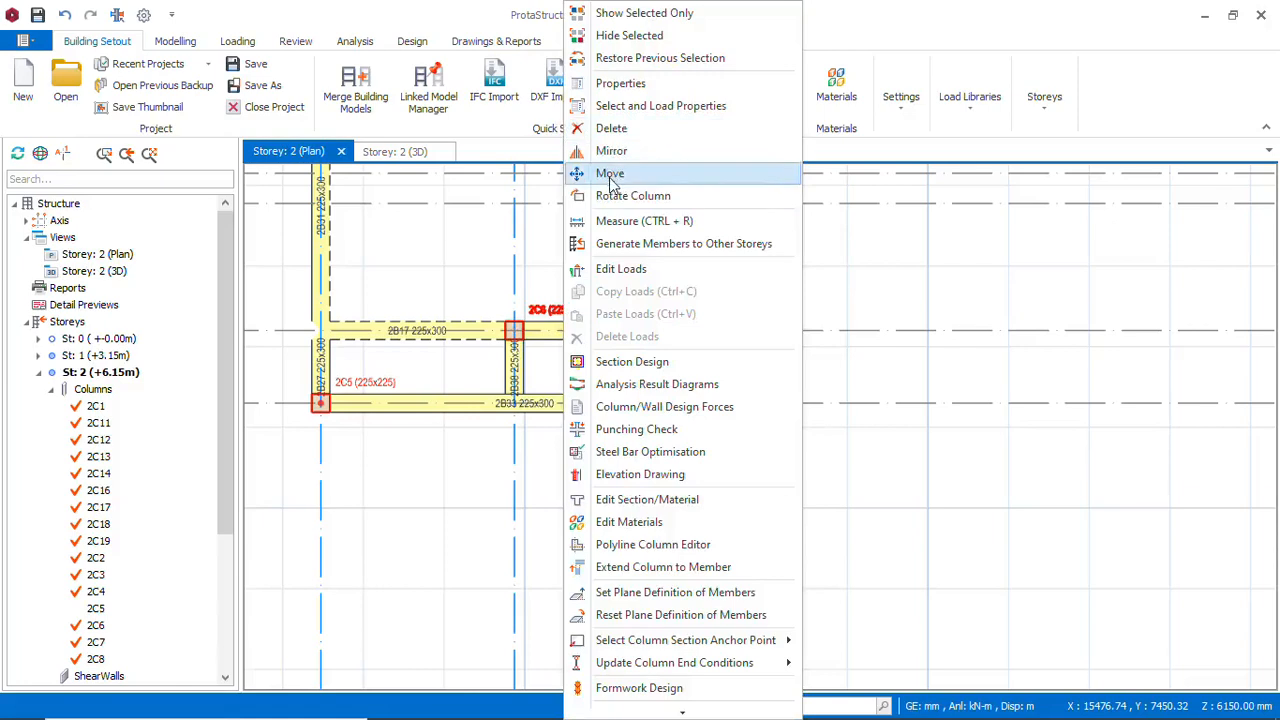
click(610, 174)
scroll(530, 420, up, 3)
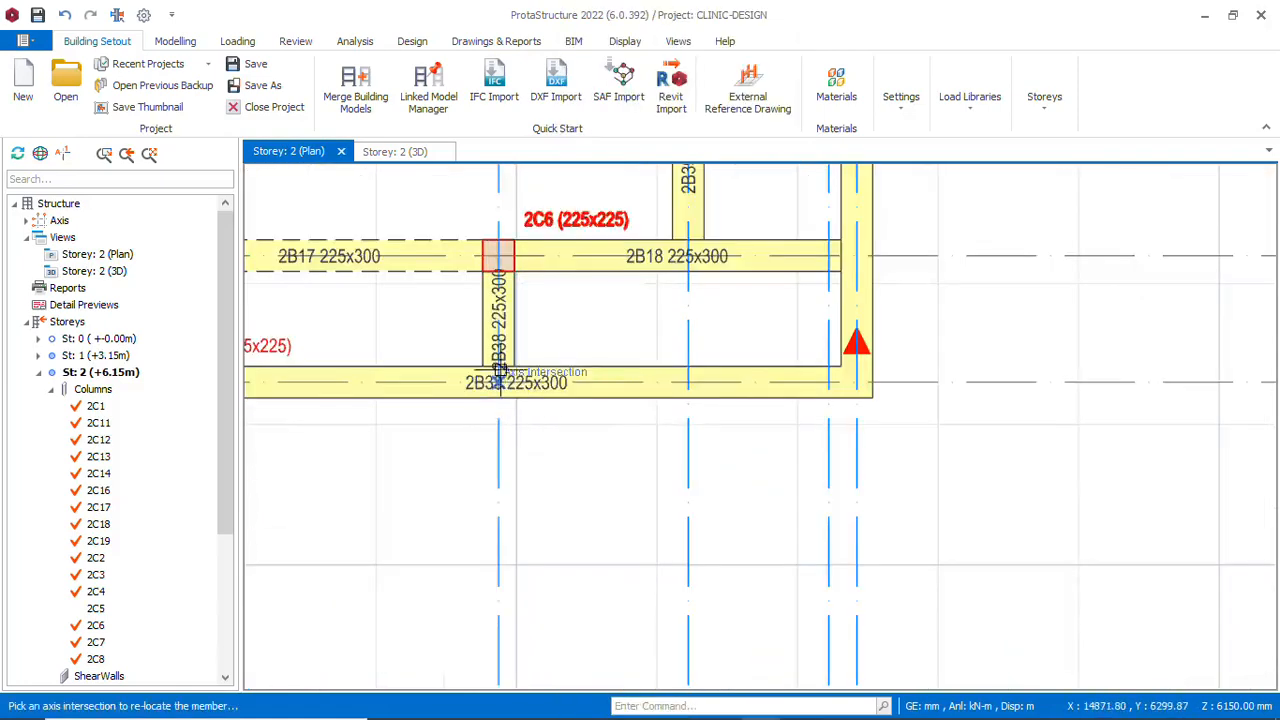
click(500, 383)
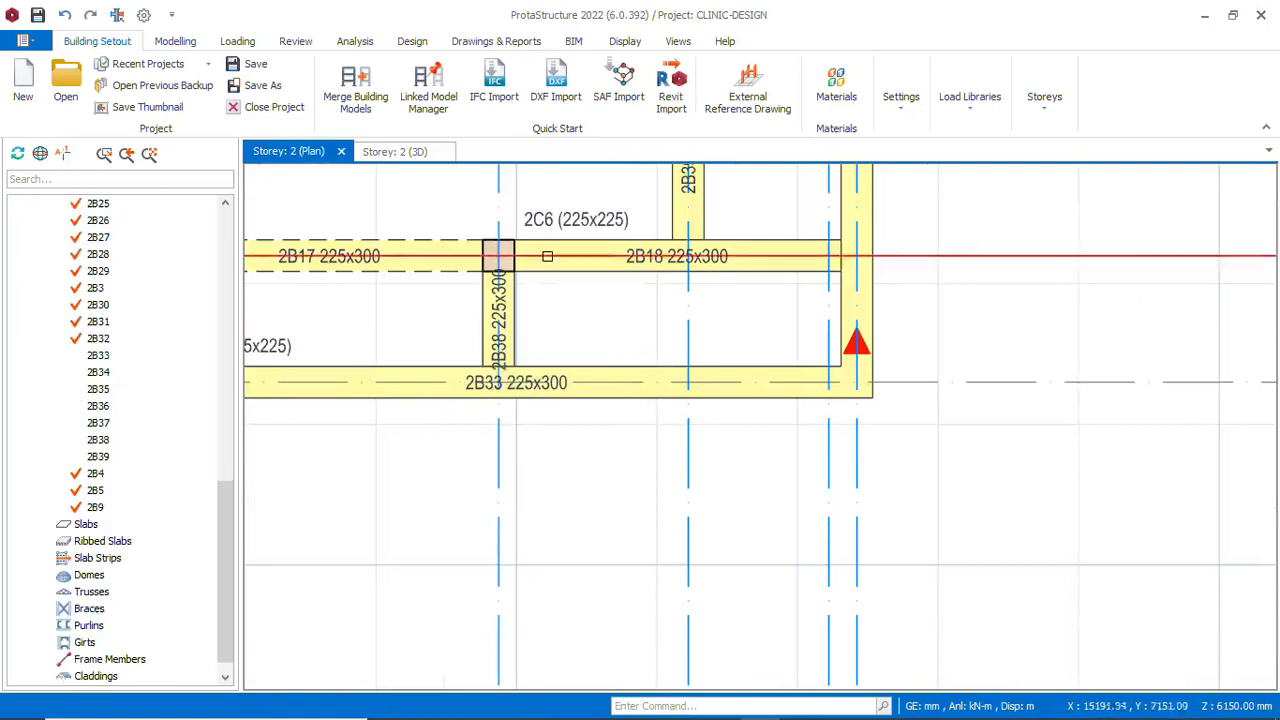
Select only column 2C6, move it from axis A7 to the intersection of axes A12 and A13, and clear the selection
click(498, 256)
right_click(563, 222)
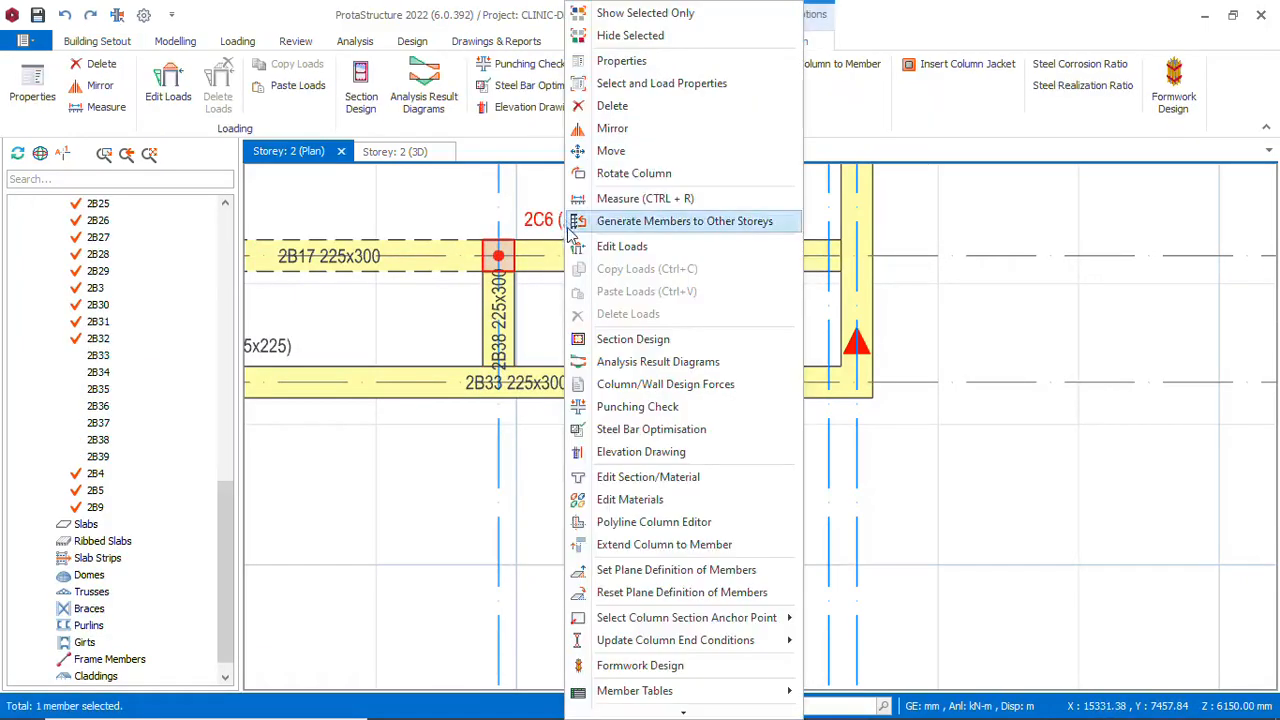
click(606, 152)
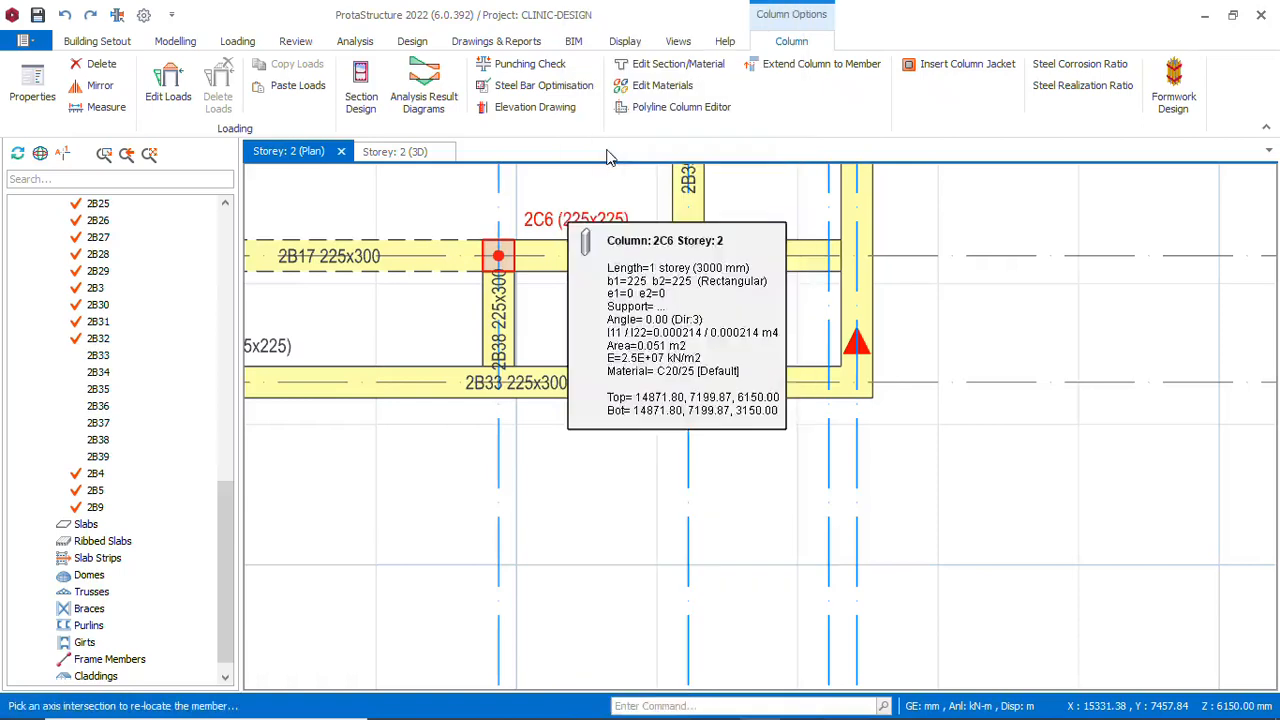
click(498, 382)
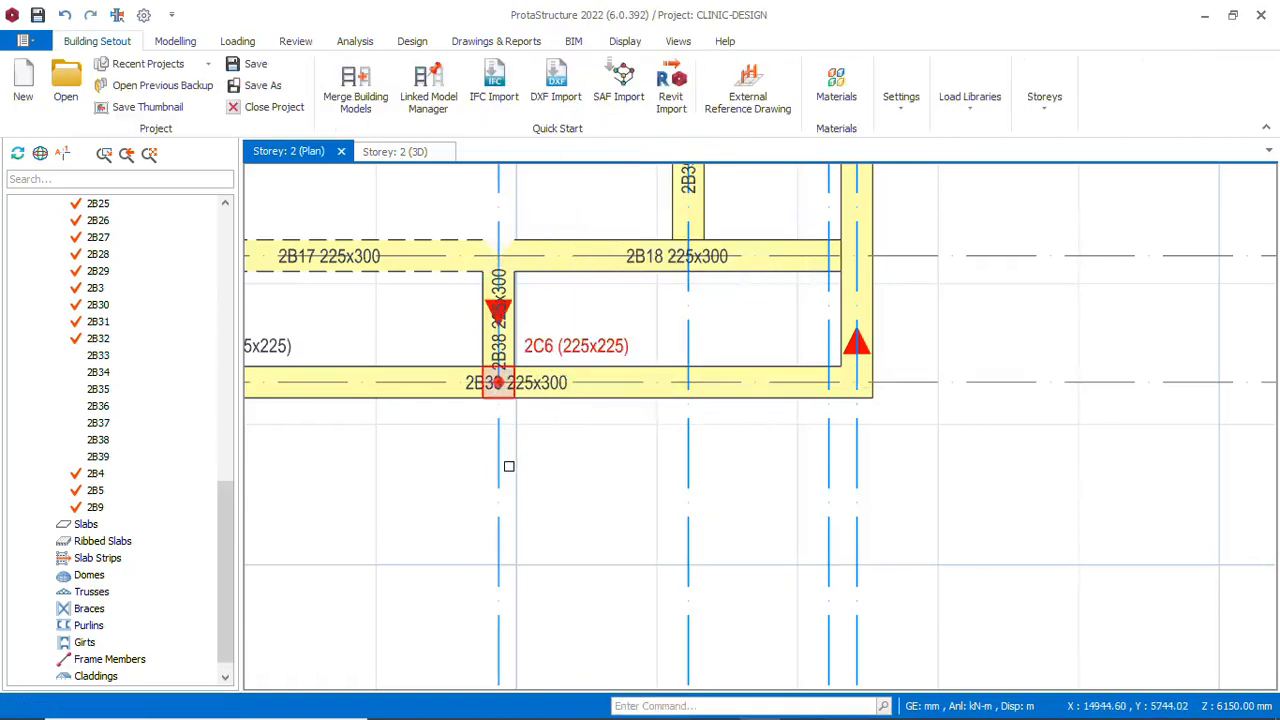
scroll(519, 479, down, 1)
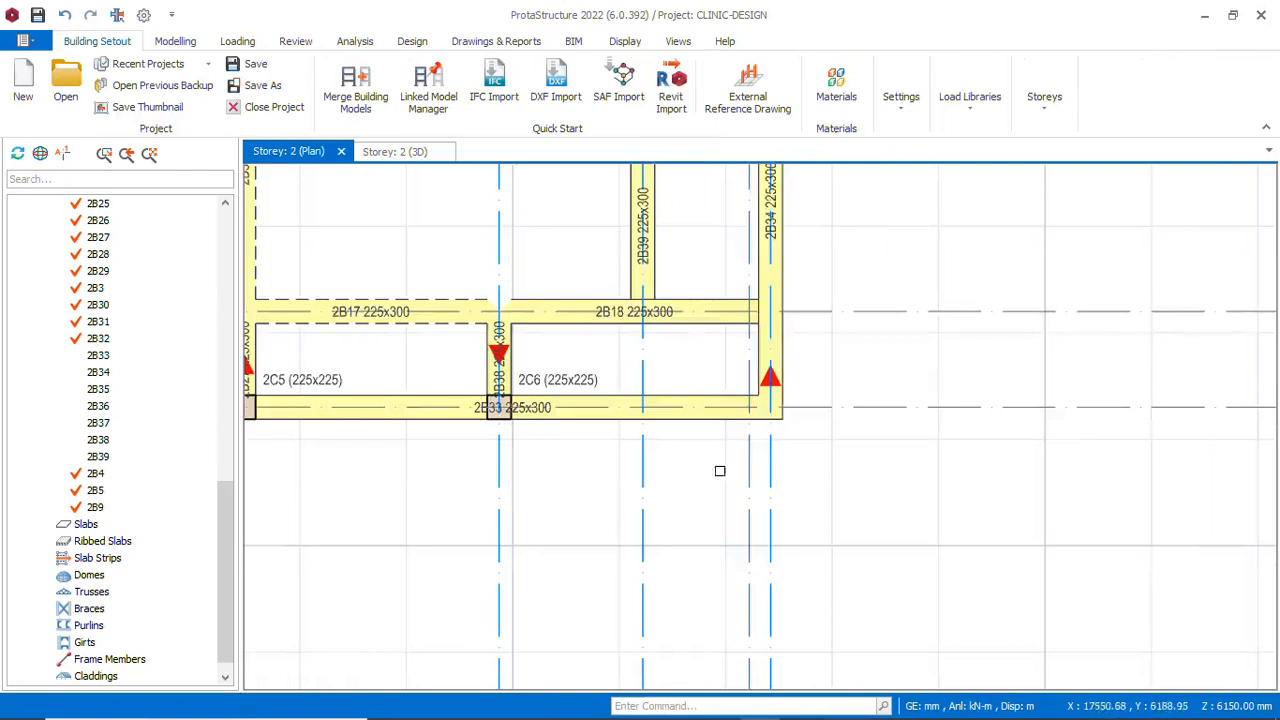
scroll(613, 468, down, 2)
scroll(654, 437, up, 4)
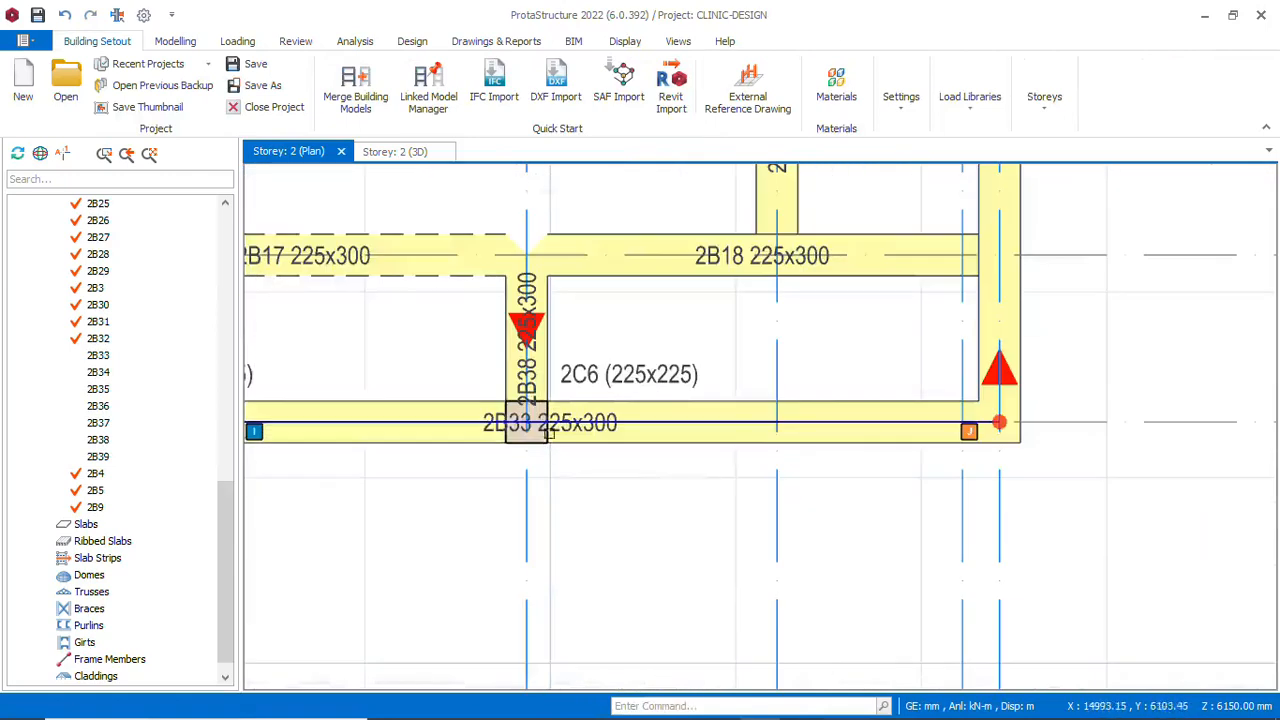
Using the properties of column 2C6, insert a new 225x225 mm column at the intersection of axes A13 and A14
click(580, 376)
right_click(580, 376)
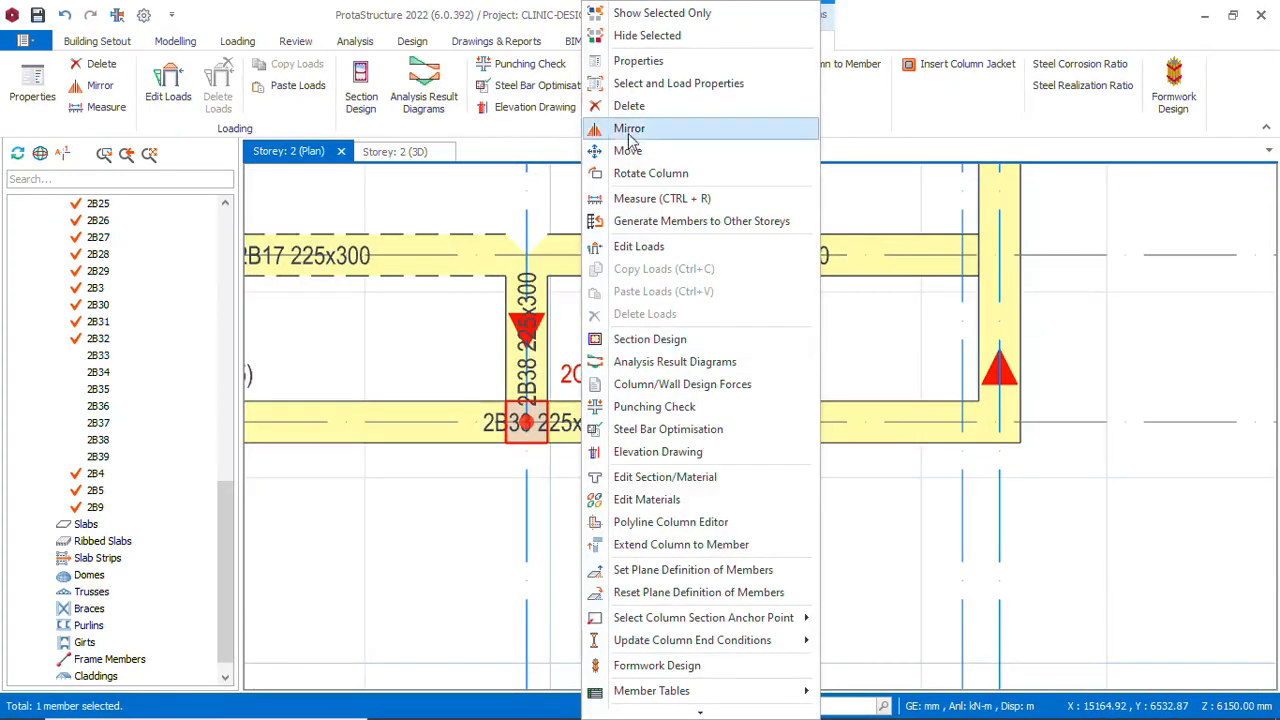
click(645, 61)
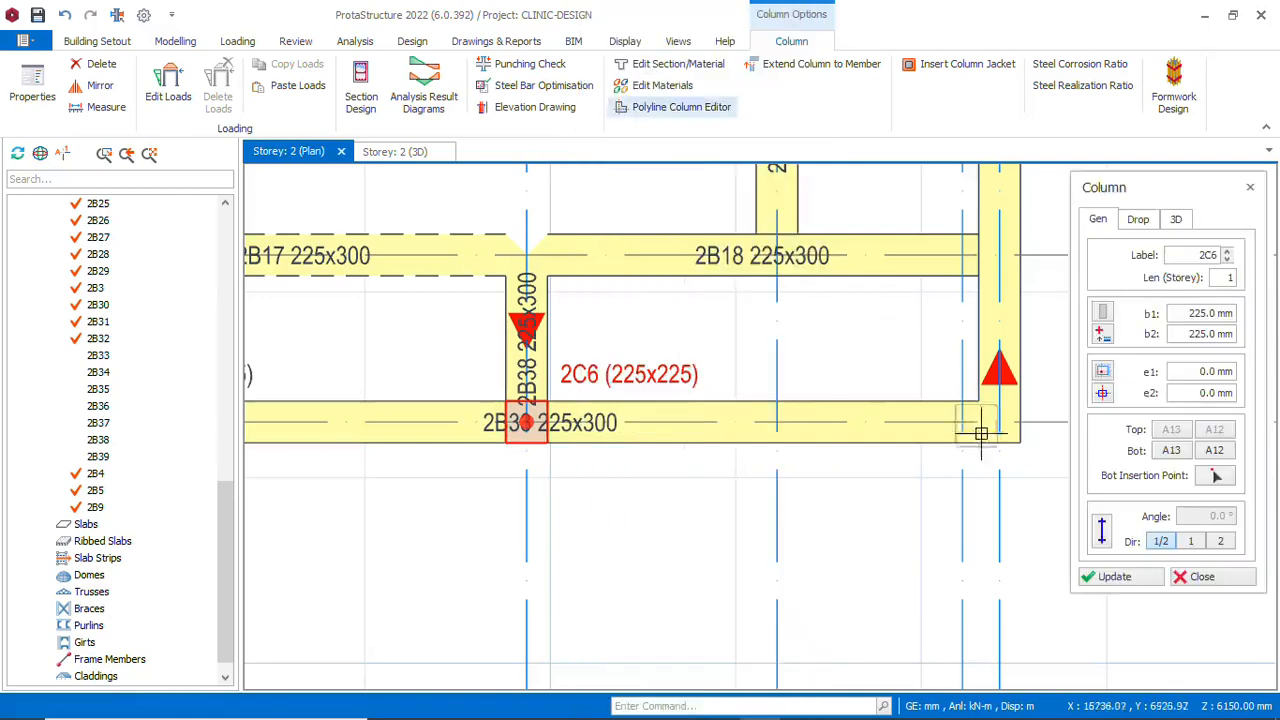
click(926, 461)
scroll(700, 510, down, 4)
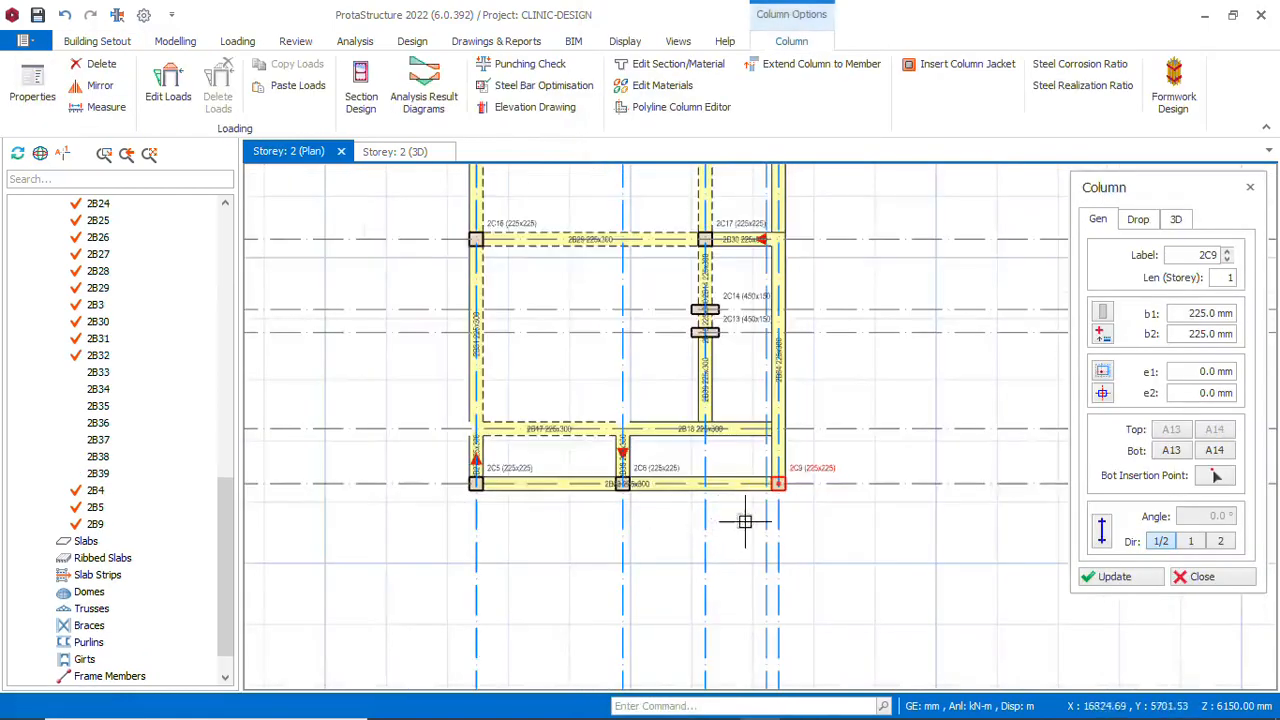
Try to insert another 225x225 mm column at the intersection of axes A6 and A14
scroll(794, 320, up, 3)
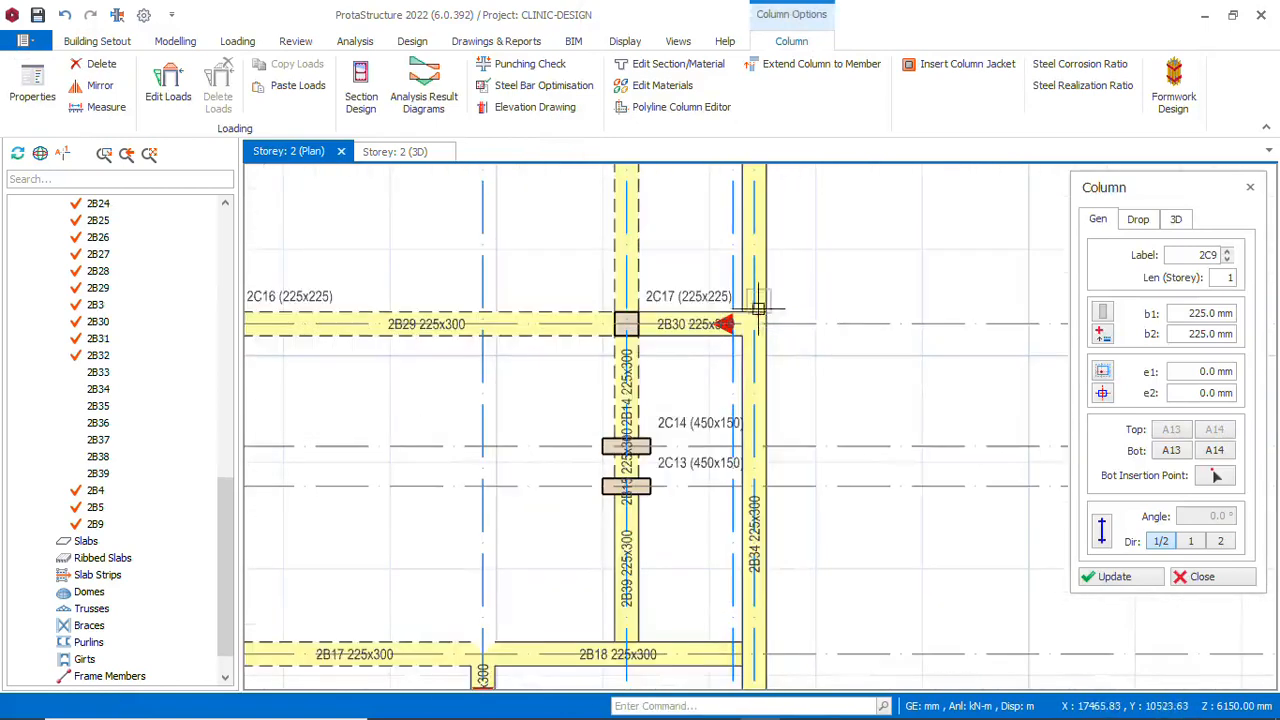
click(755, 327)
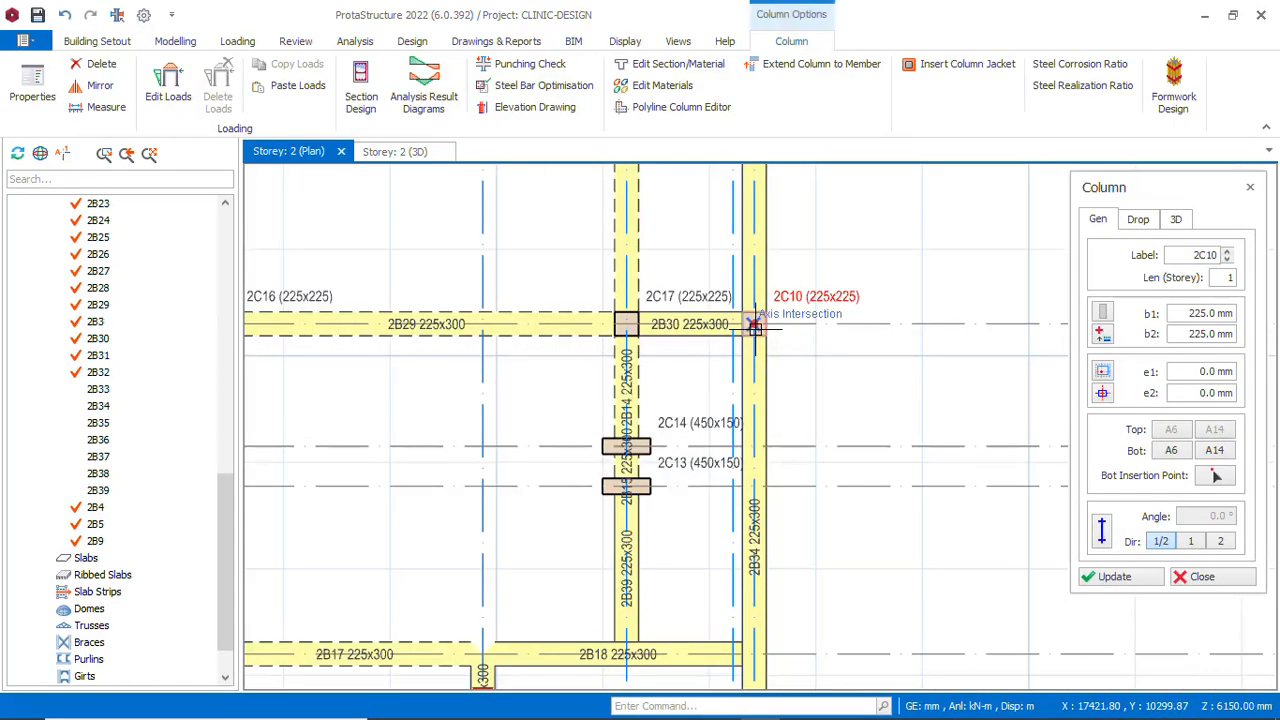
key(Escape)
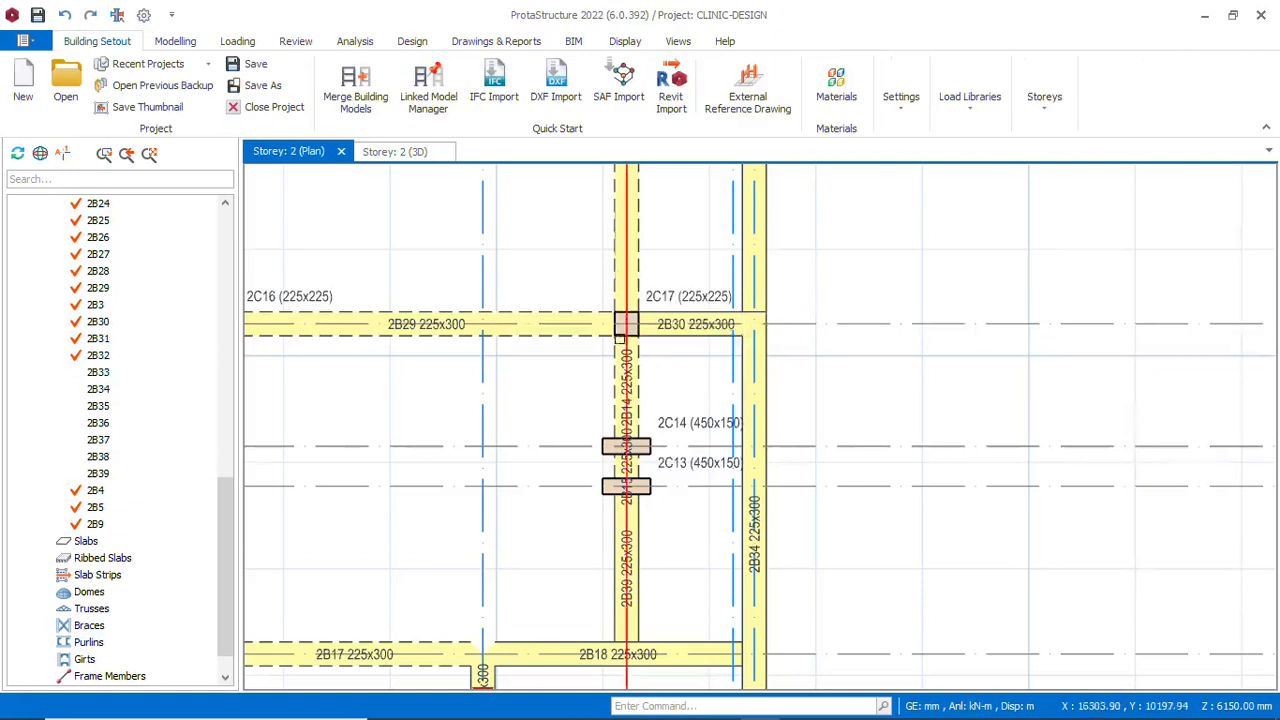
Move column 2C17 along axis A6 to the intersection of axes A6 and A14 at the end of beam 2B30
scroll(571, 249, down, 3)
scroll(628, 403, up, 2)
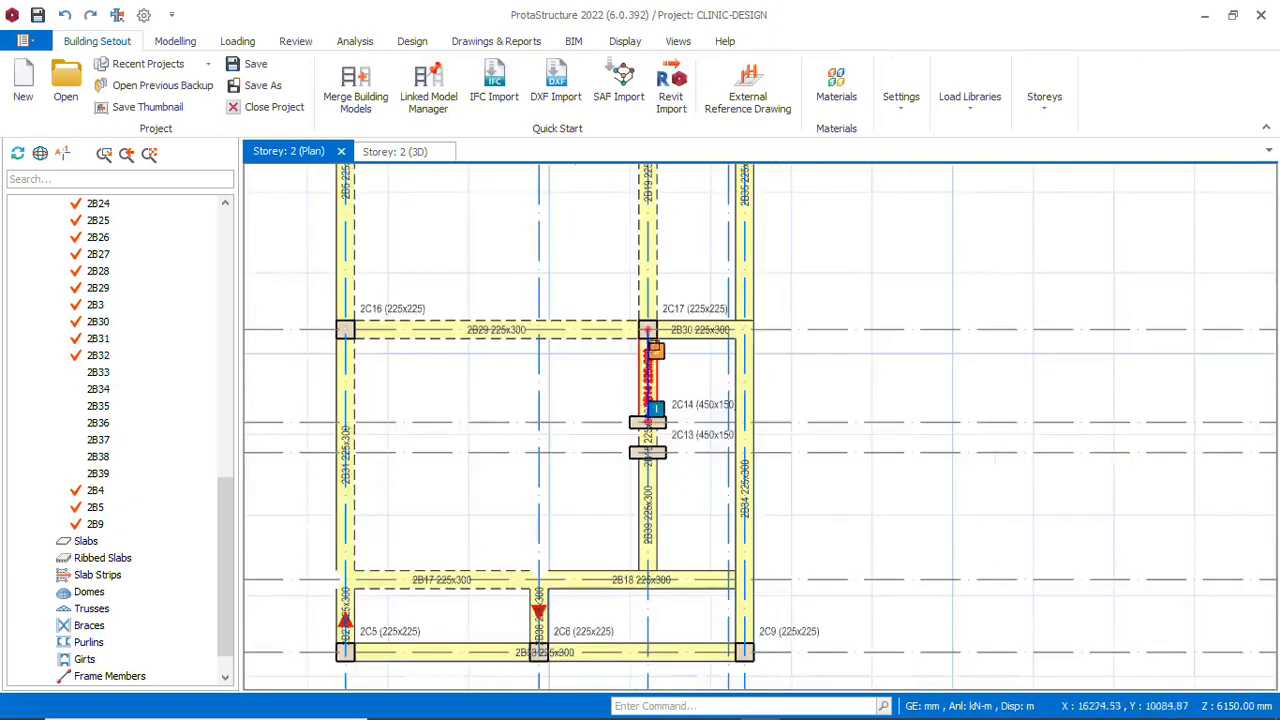
scroll(640, 330, up, 3)
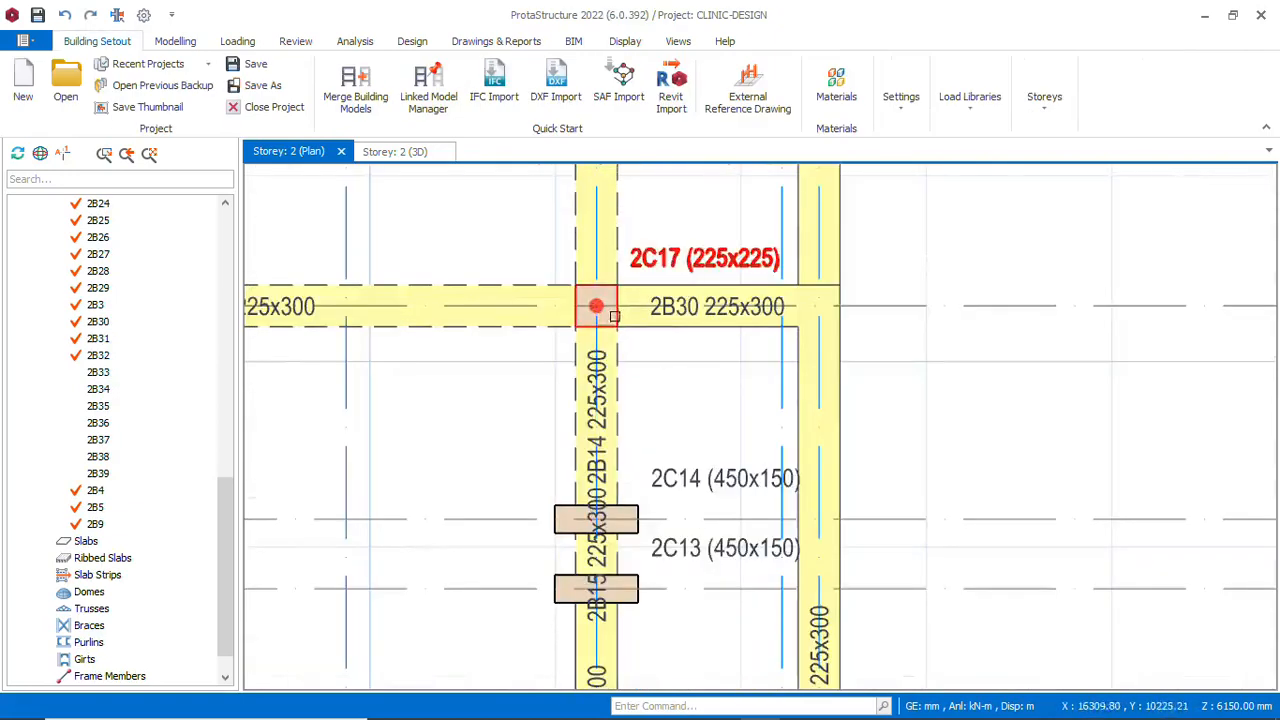
right_click(642, 258)
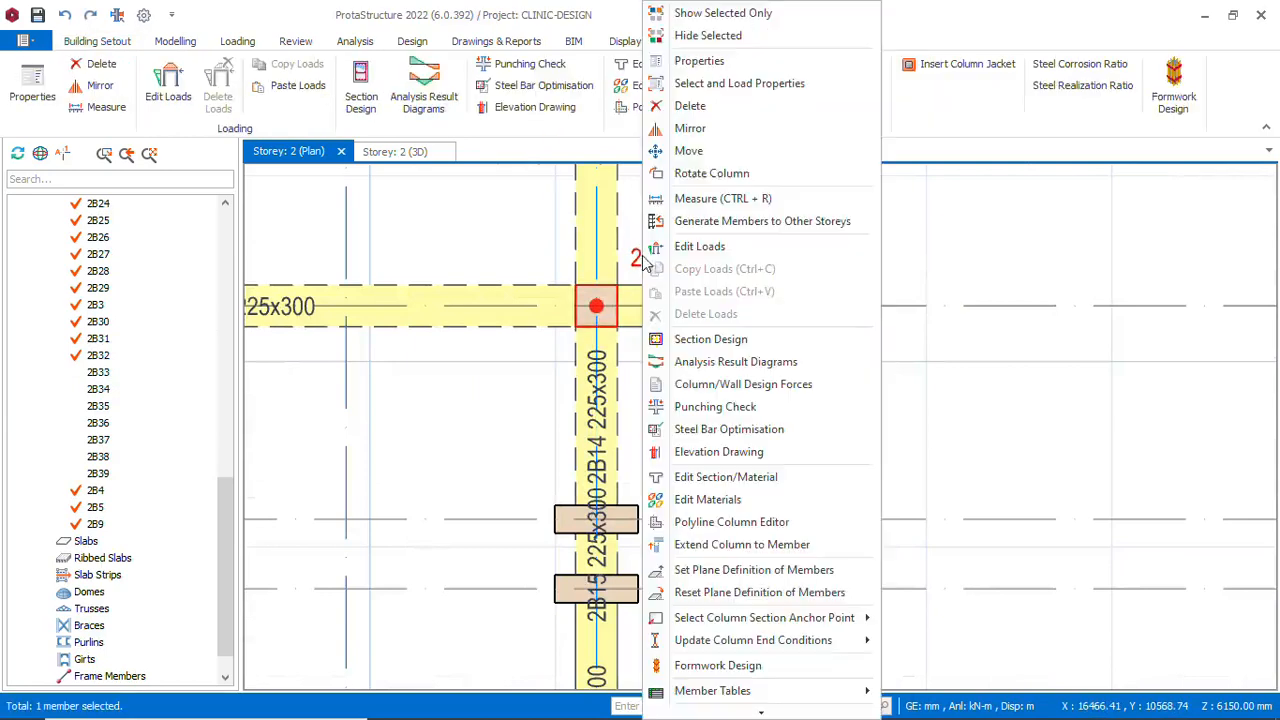
click(694, 152)
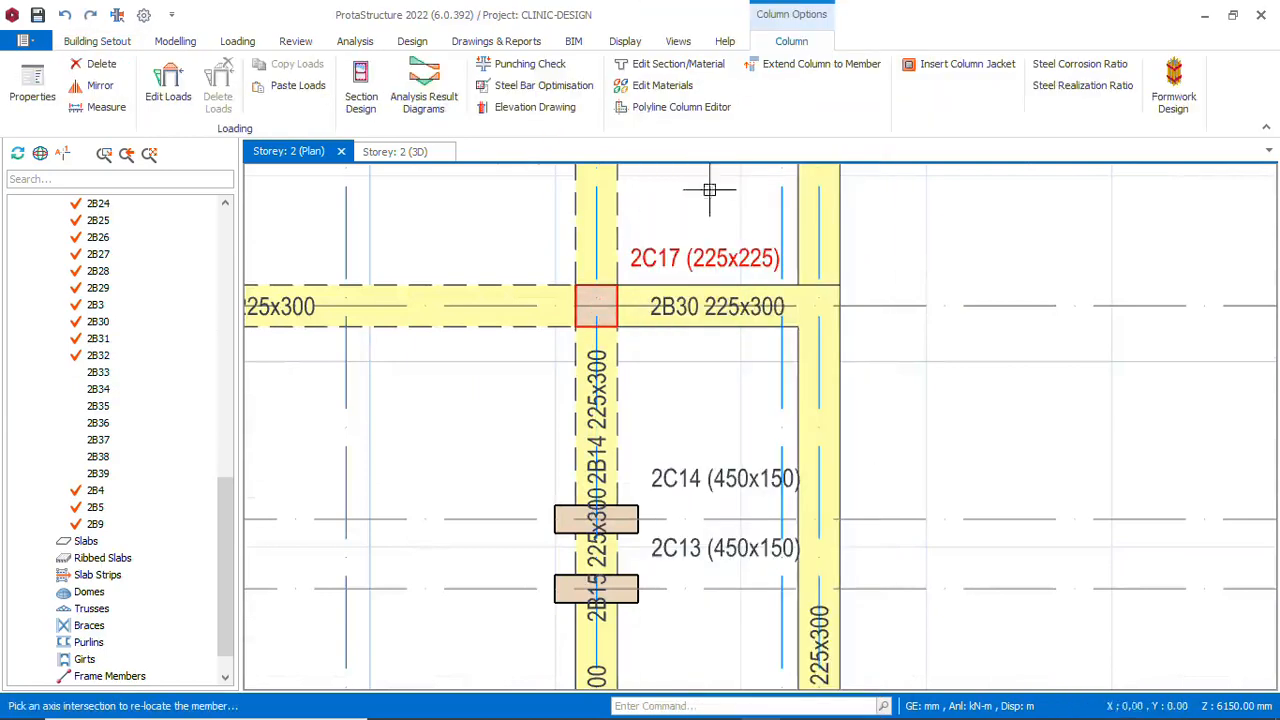
click(818, 302)
Delete the two 450x150 mm columns 2C14 and 2C13 below axis A6
scroll(714, 466, down, 3)
scroll(714, 466, up, 2)
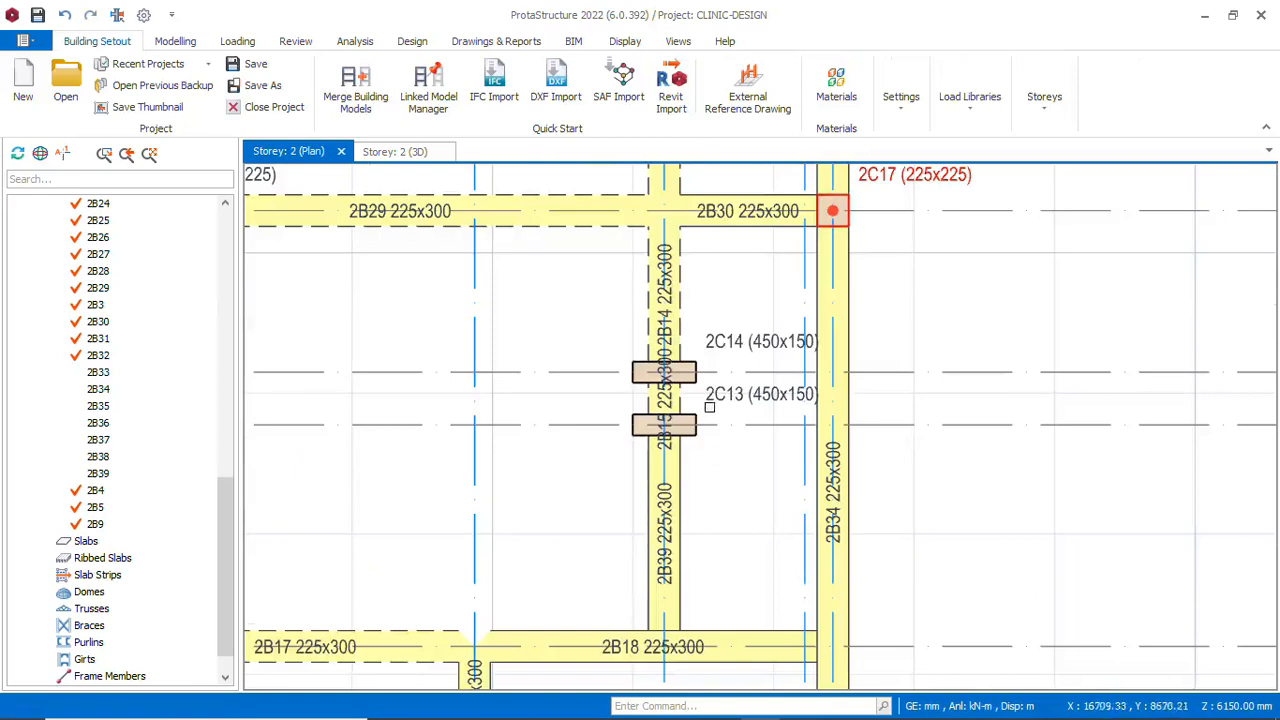
scroll(693, 367, up, 2)
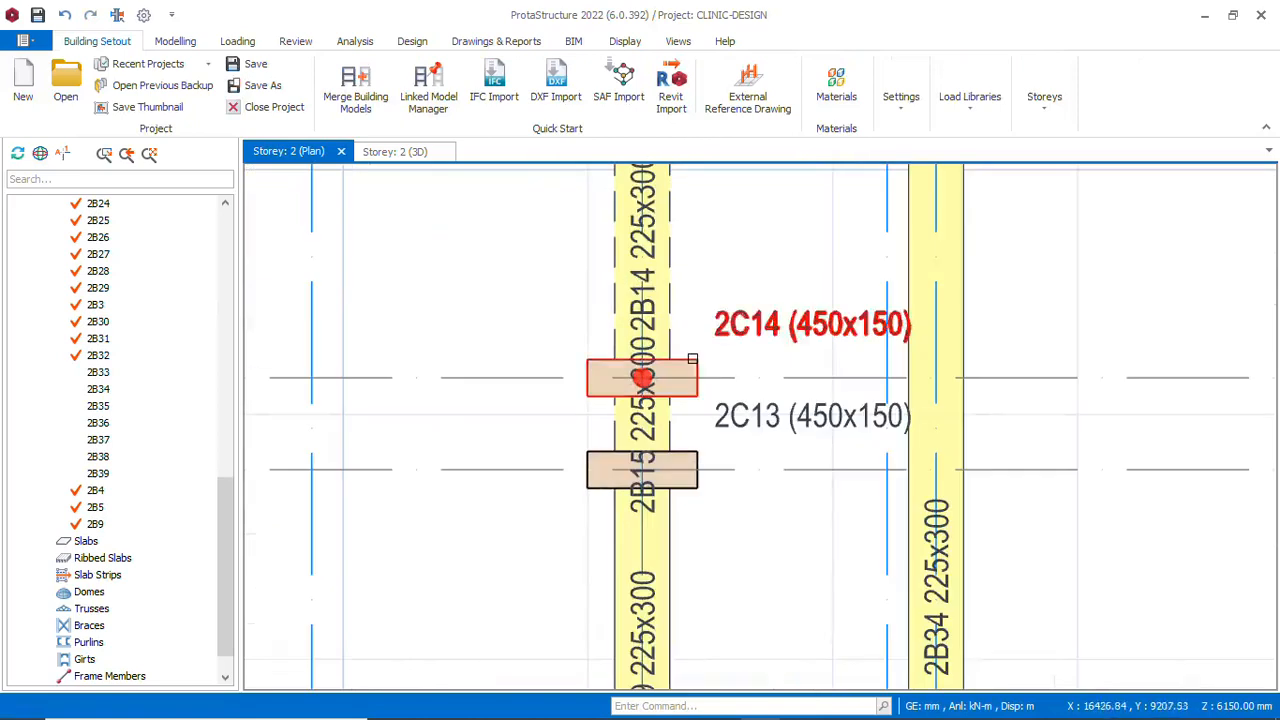
right_click(697, 368)
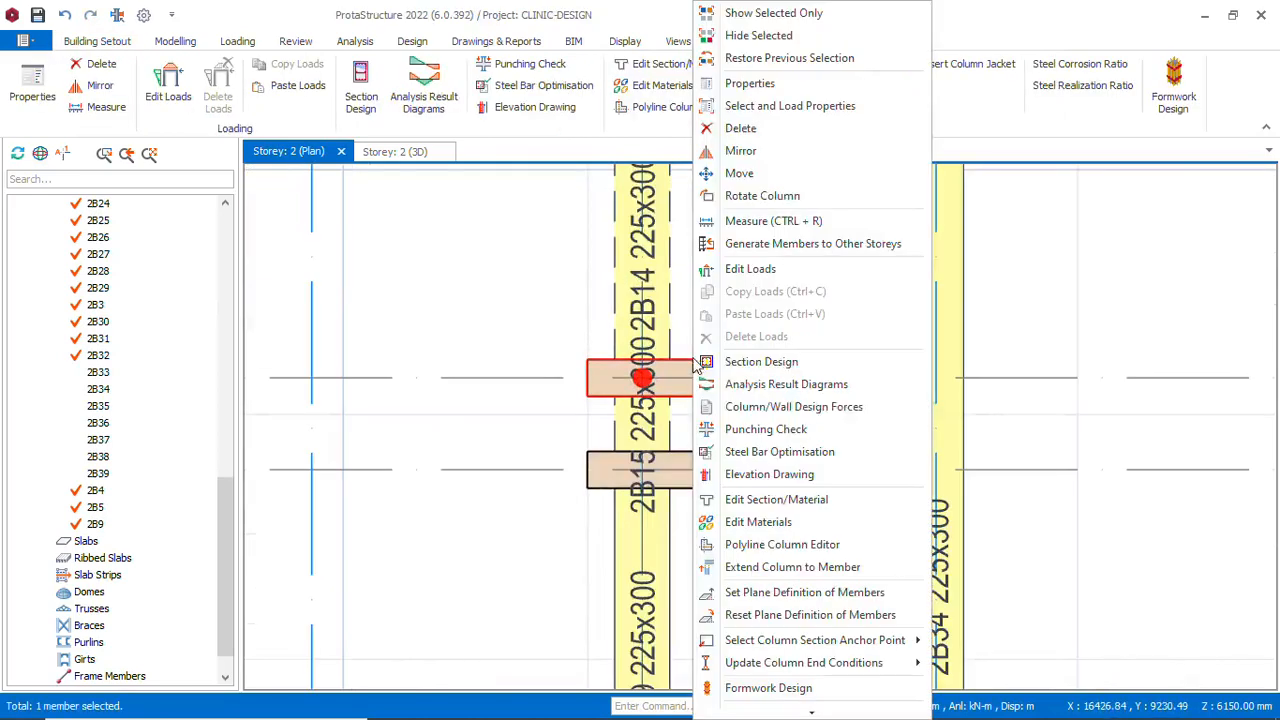
click(750, 128)
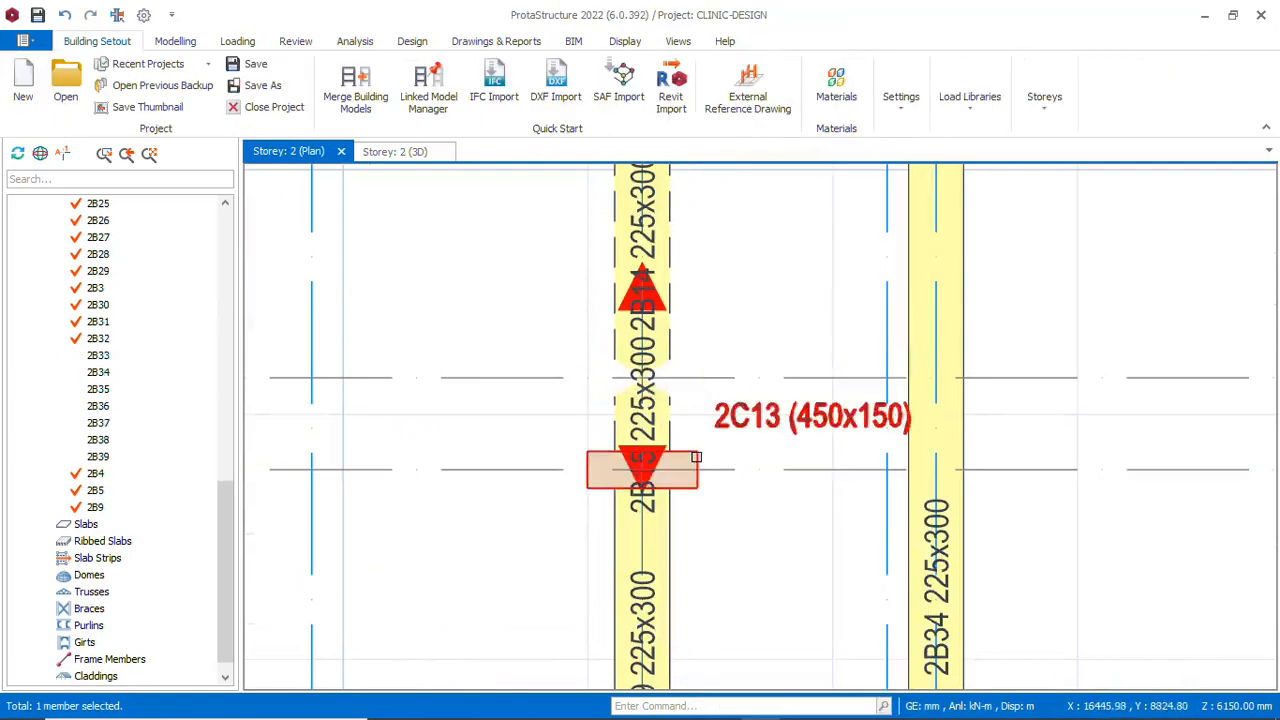
right_click(697, 462)
click(765, 107)
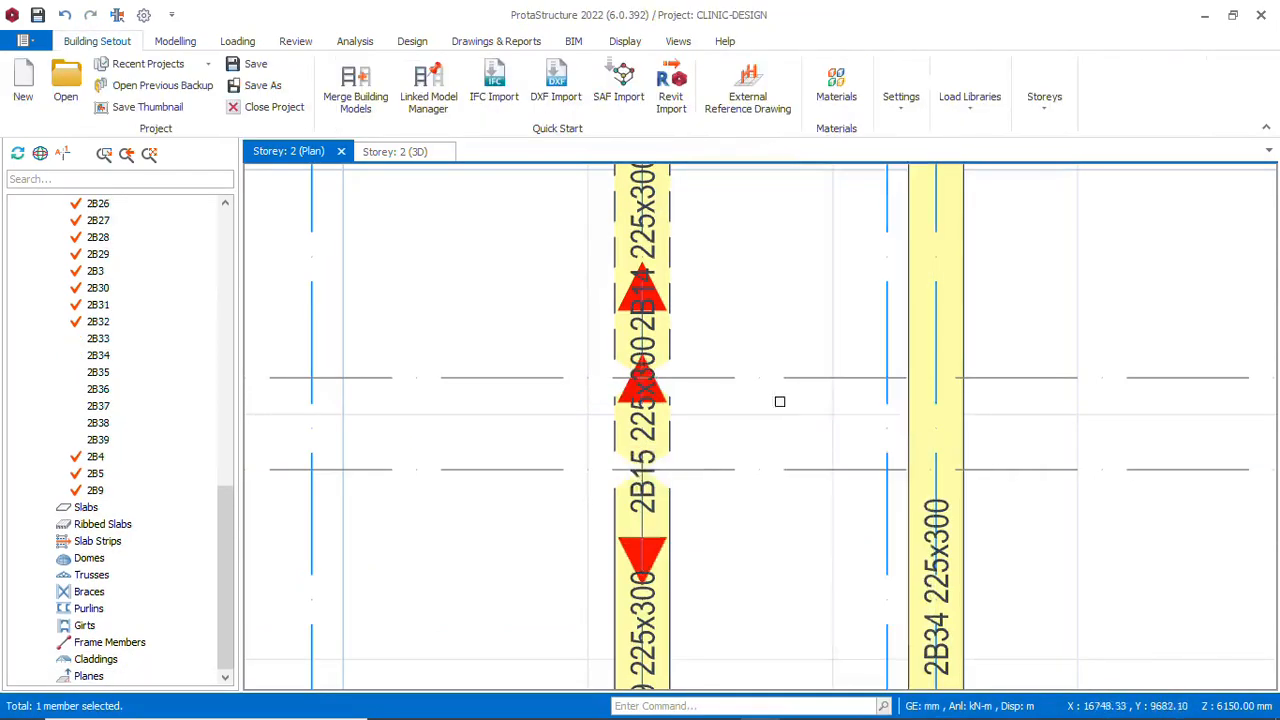
Delete beams 2B14, 2B39 and 2B15 between axis A6 and beam 2B18
scroll(679, 318, down, 2)
right_click(679, 318)
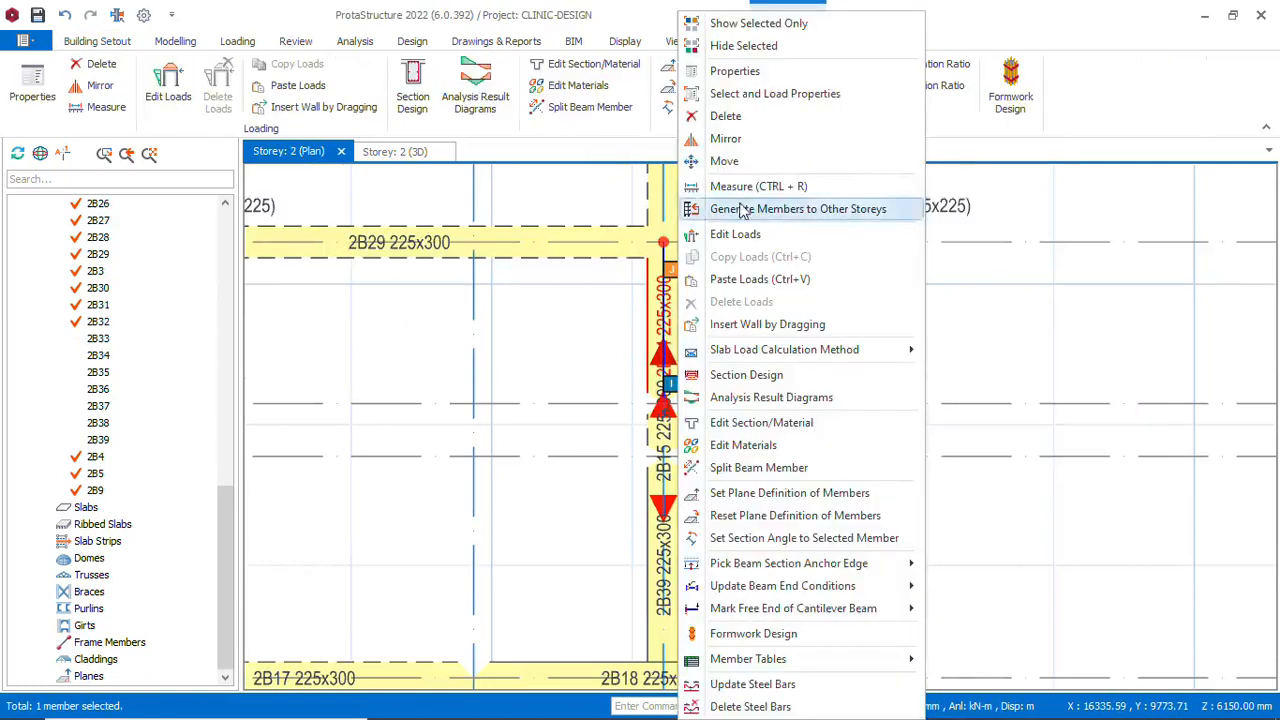
click(750, 118)
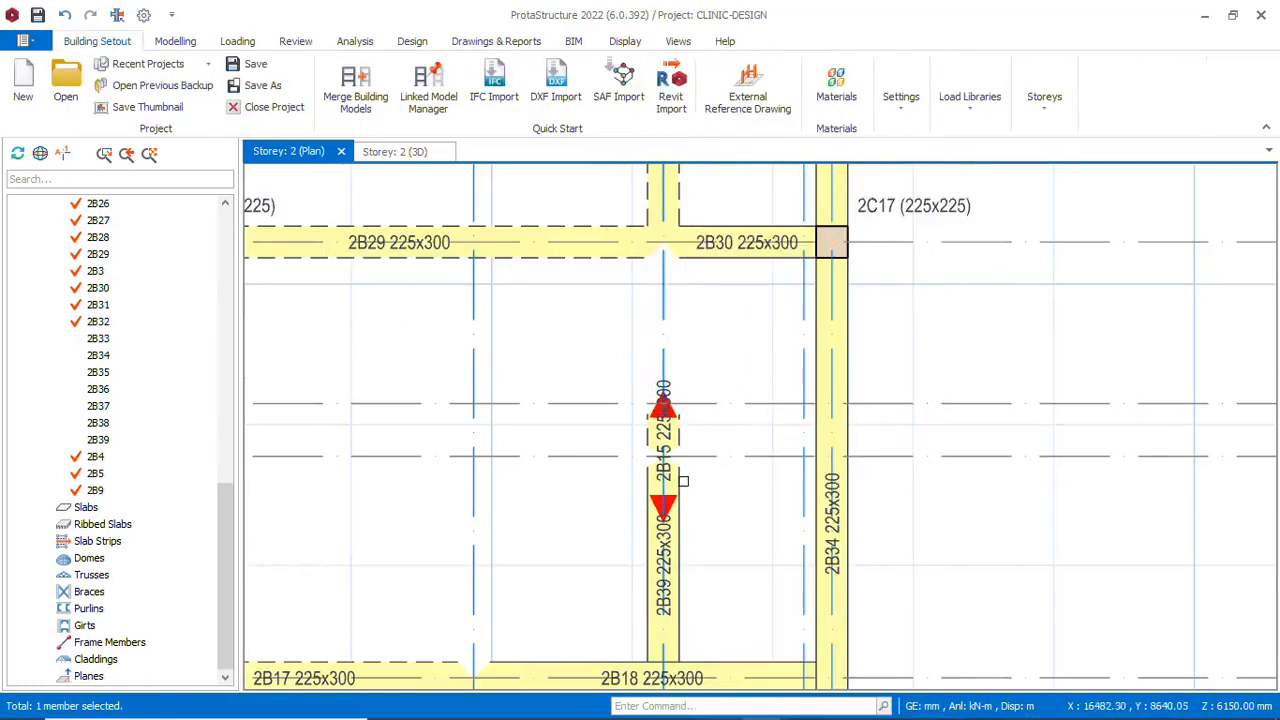
click(666, 476)
right_click(668, 472)
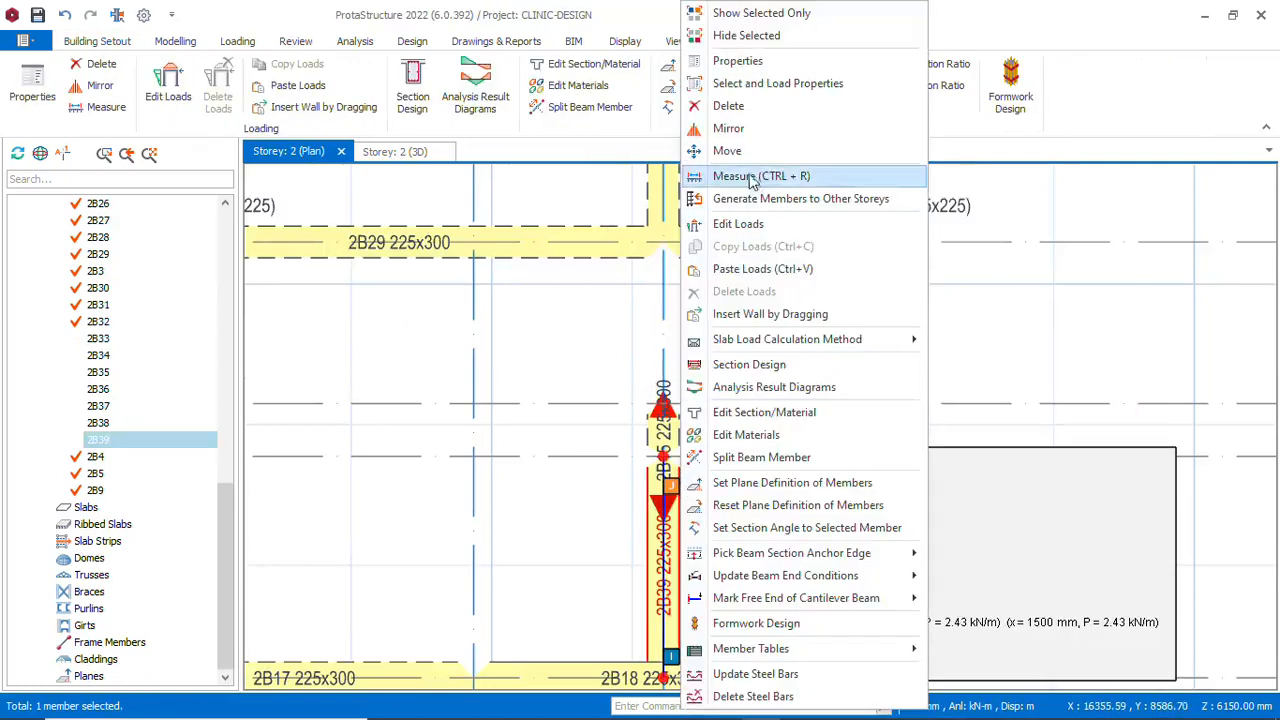
click(740, 108)
click(670, 434)
right_click(676, 438)
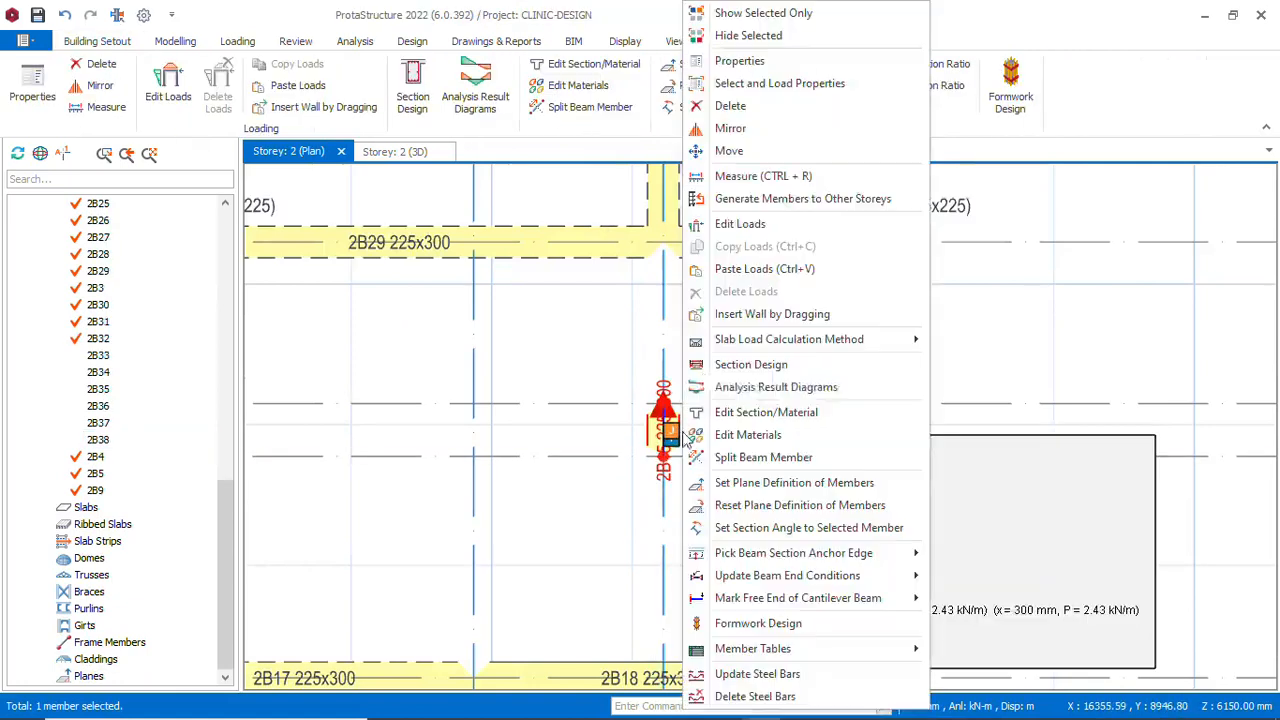
click(730, 106)
Delete beams 2B17 and 2B18 along axis A7
scroll(667, 361, down, 3)
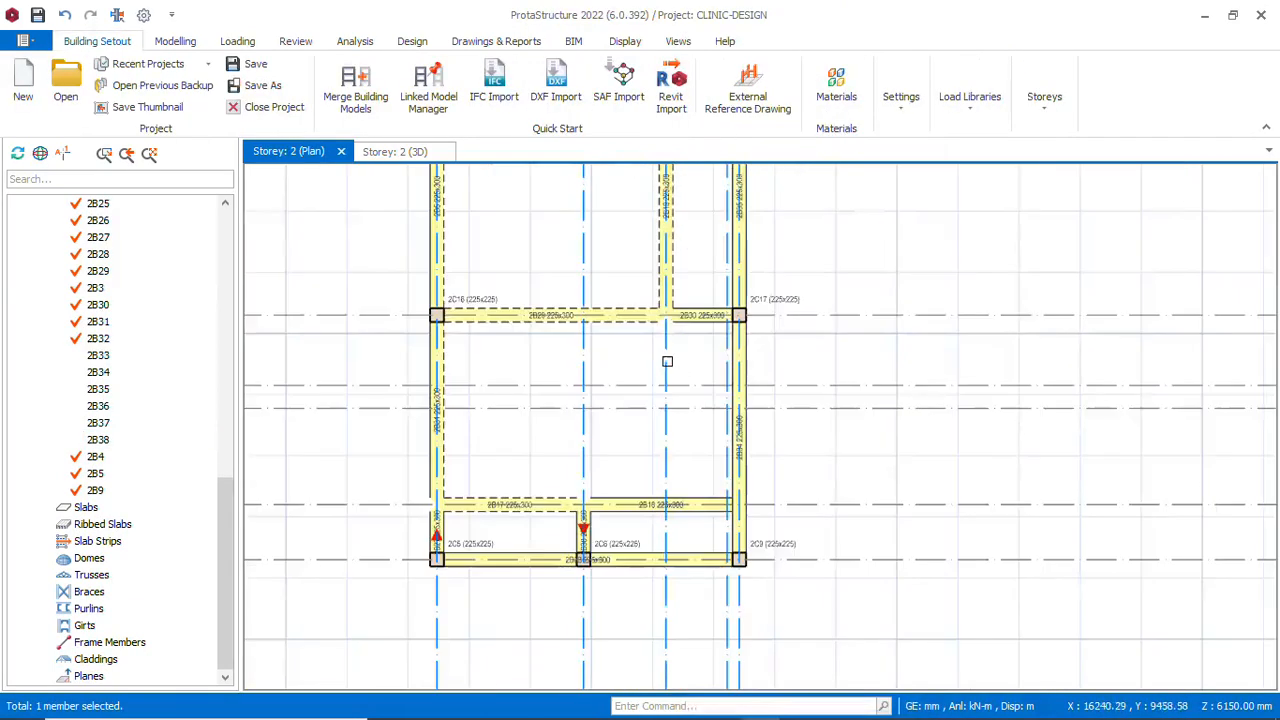
scroll(599, 588, up, 2)
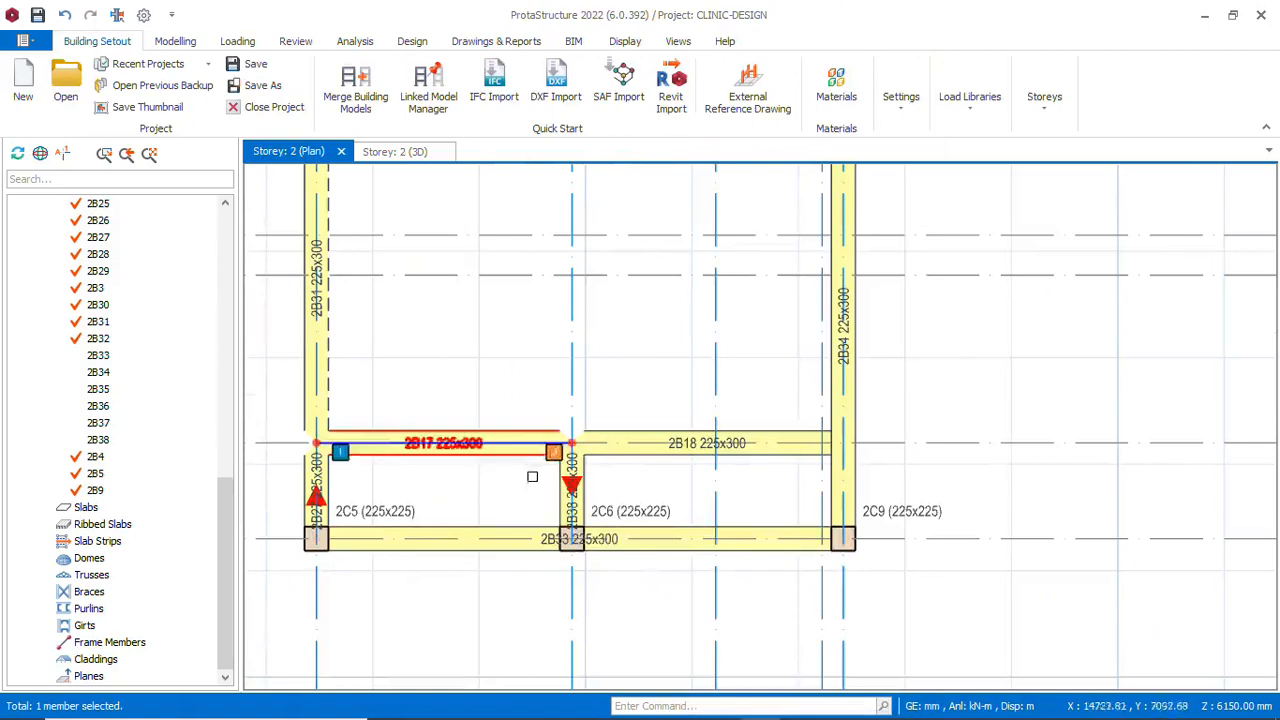
click(499, 458)
right_click(499, 458)
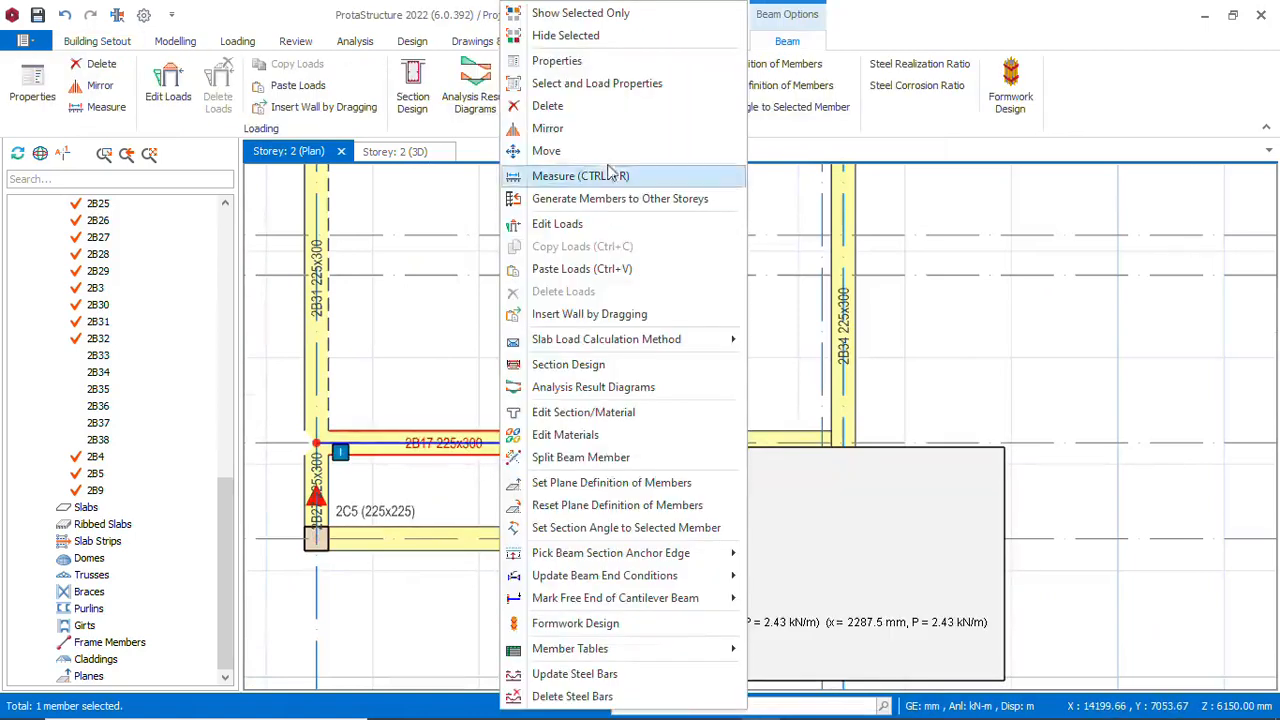
click(560, 104)
click(700, 445)
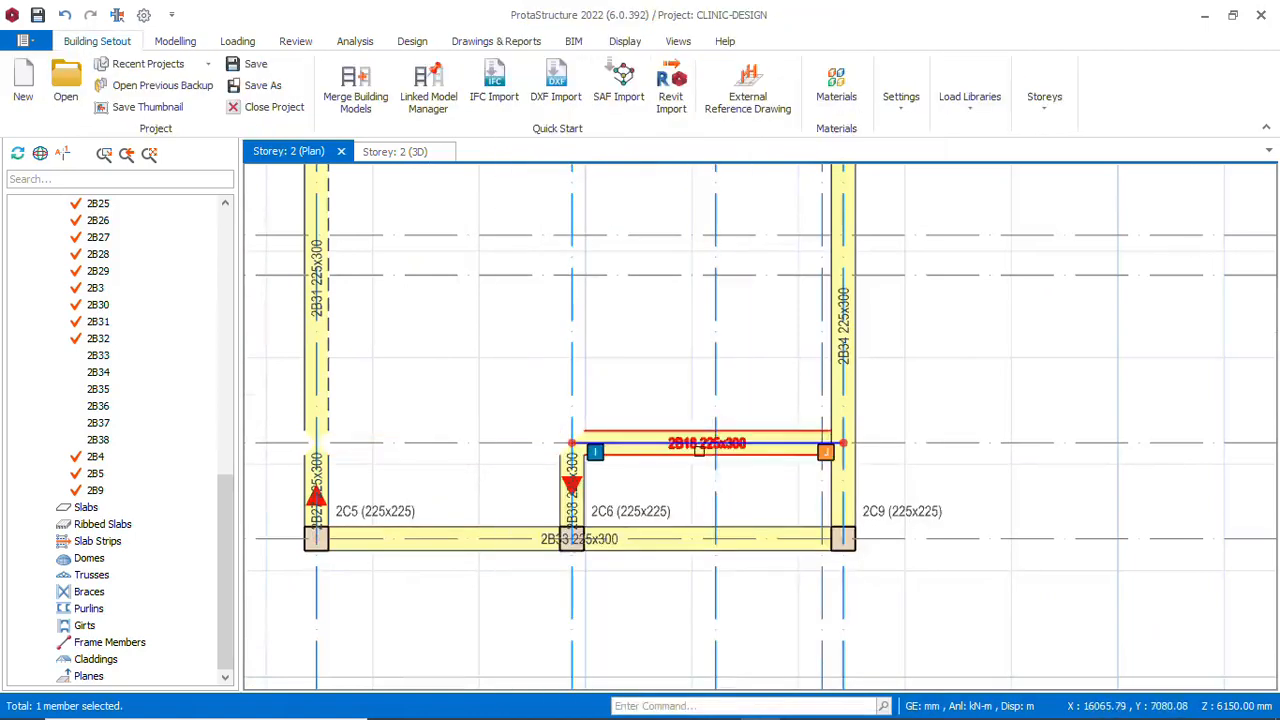
right_click(697, 443)
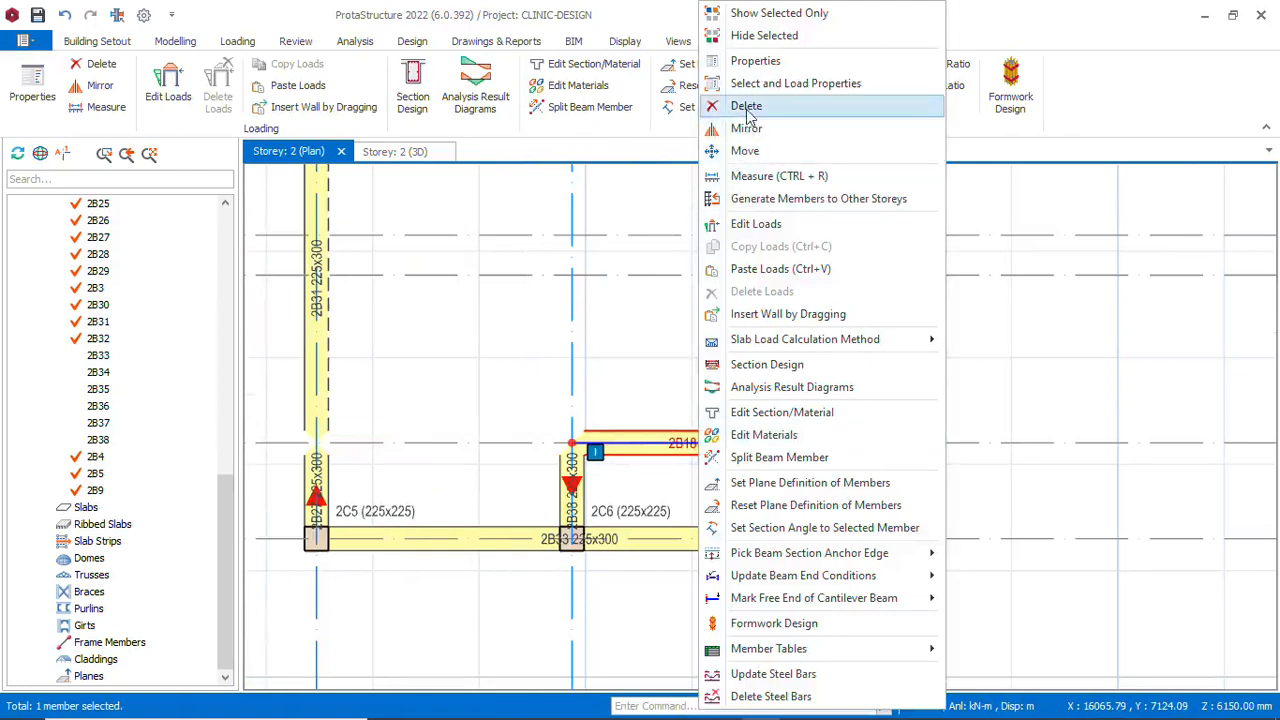
click(708, 106)
Delete the short beam 2B38 above column 2C6
click(604, 533)
click(572, 490)
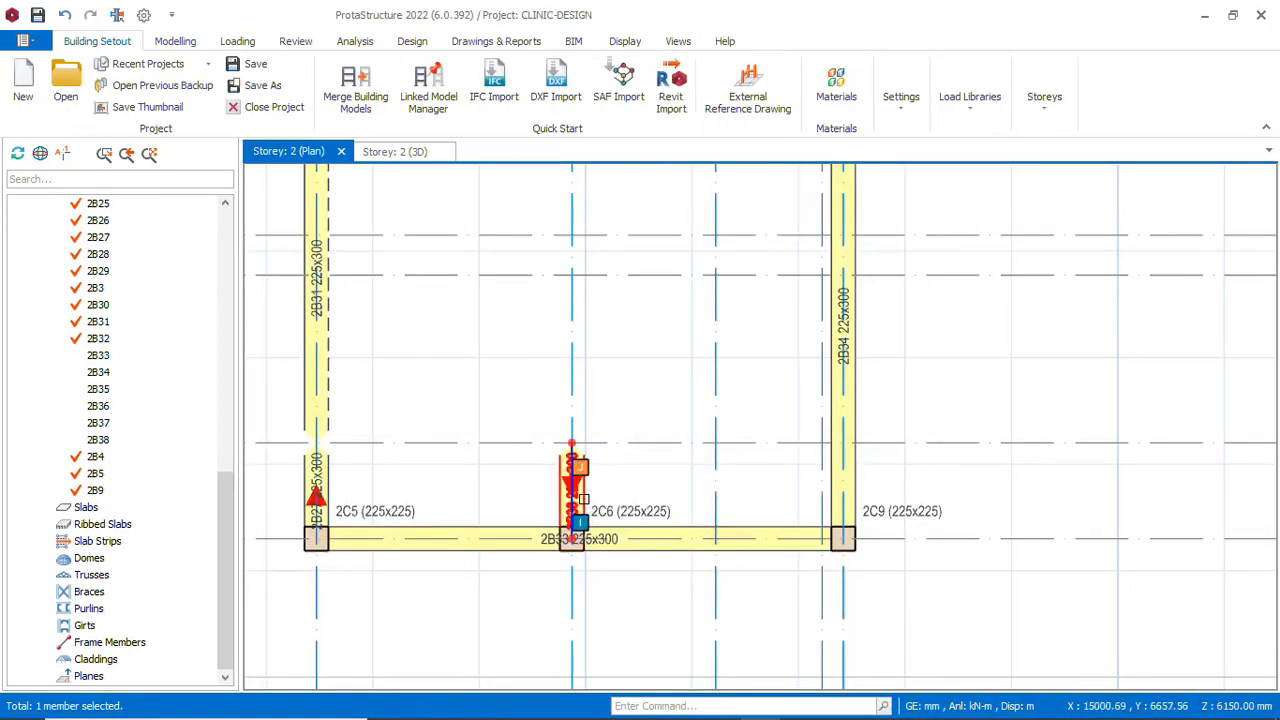
right_click(580, 470)
click(668, 110)
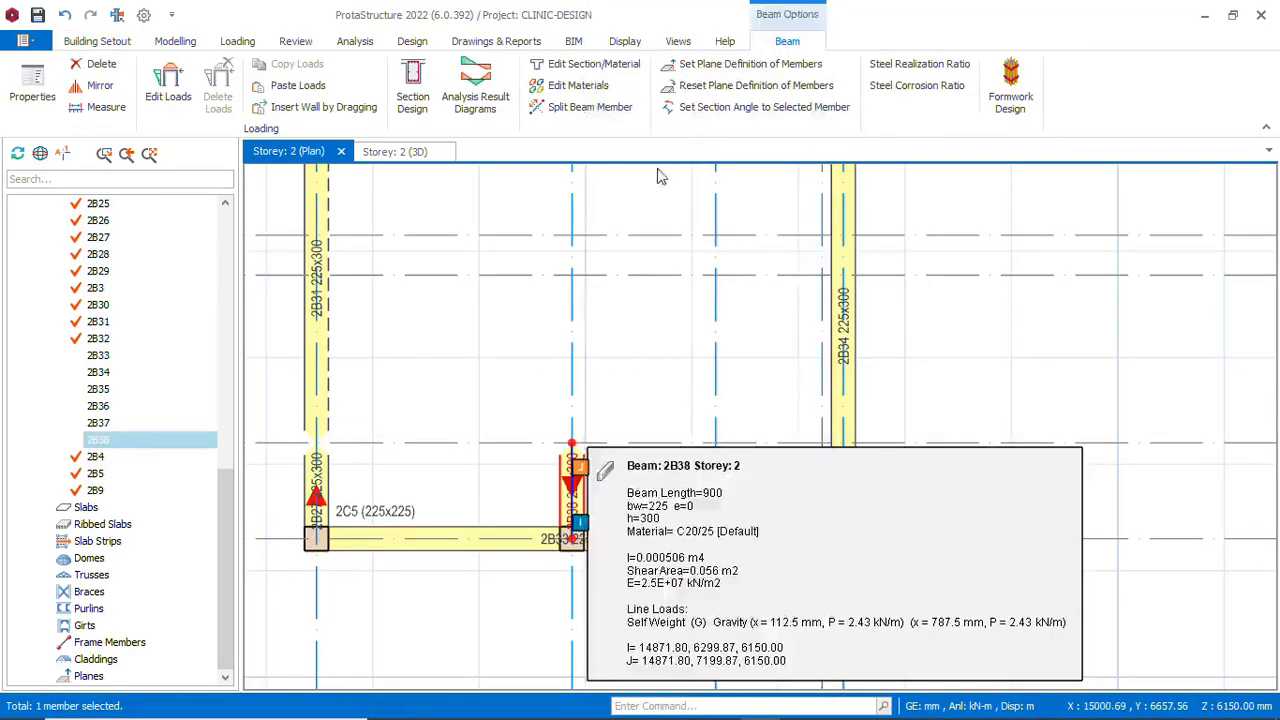
Delete the interior beam running from column 2C8 on axis A5 down to axis A6
scroll(613, 537, down, 4)
scroll(620, 528, up, 4)
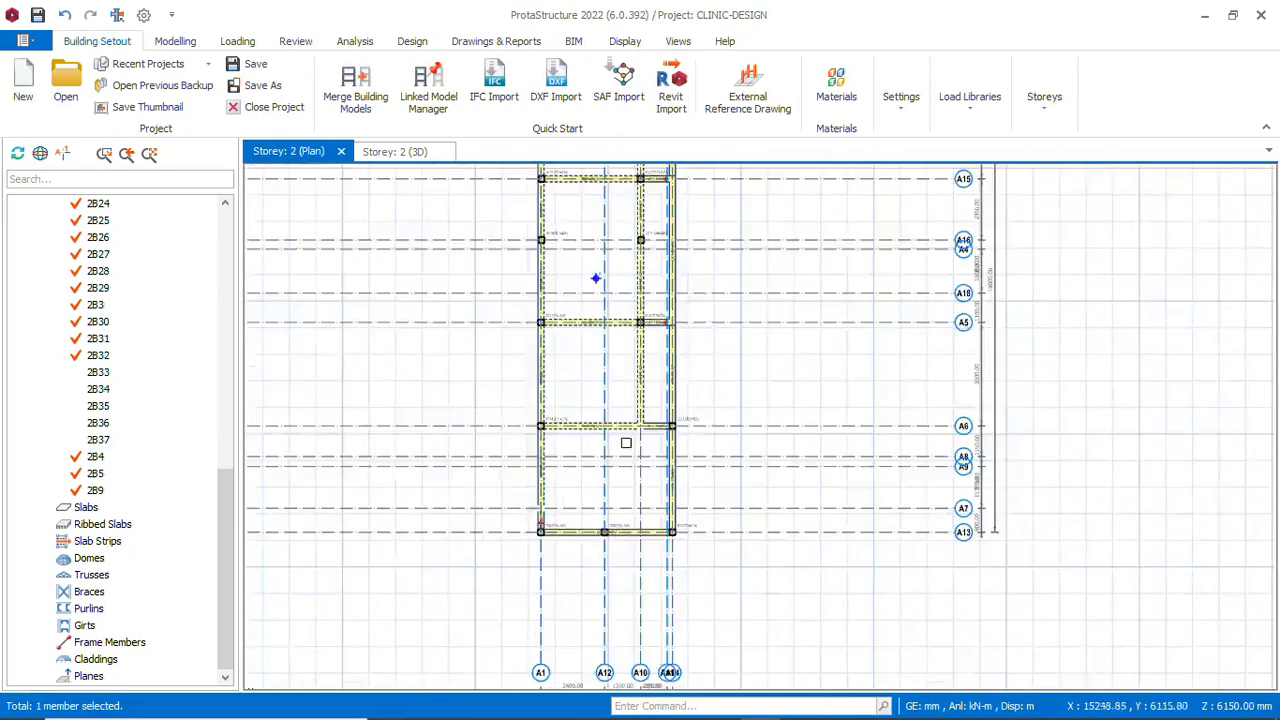
click(650, 382)
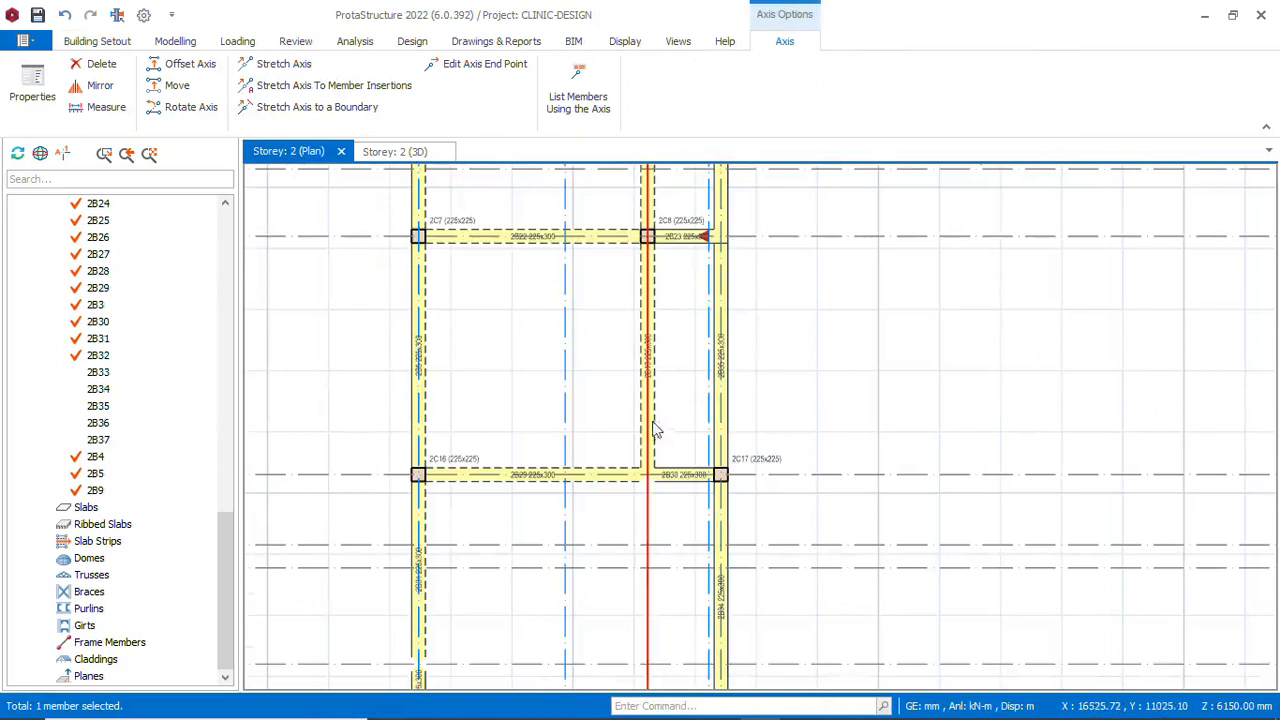
key(Escape)
click(653, 393)
right_click(654, 391)
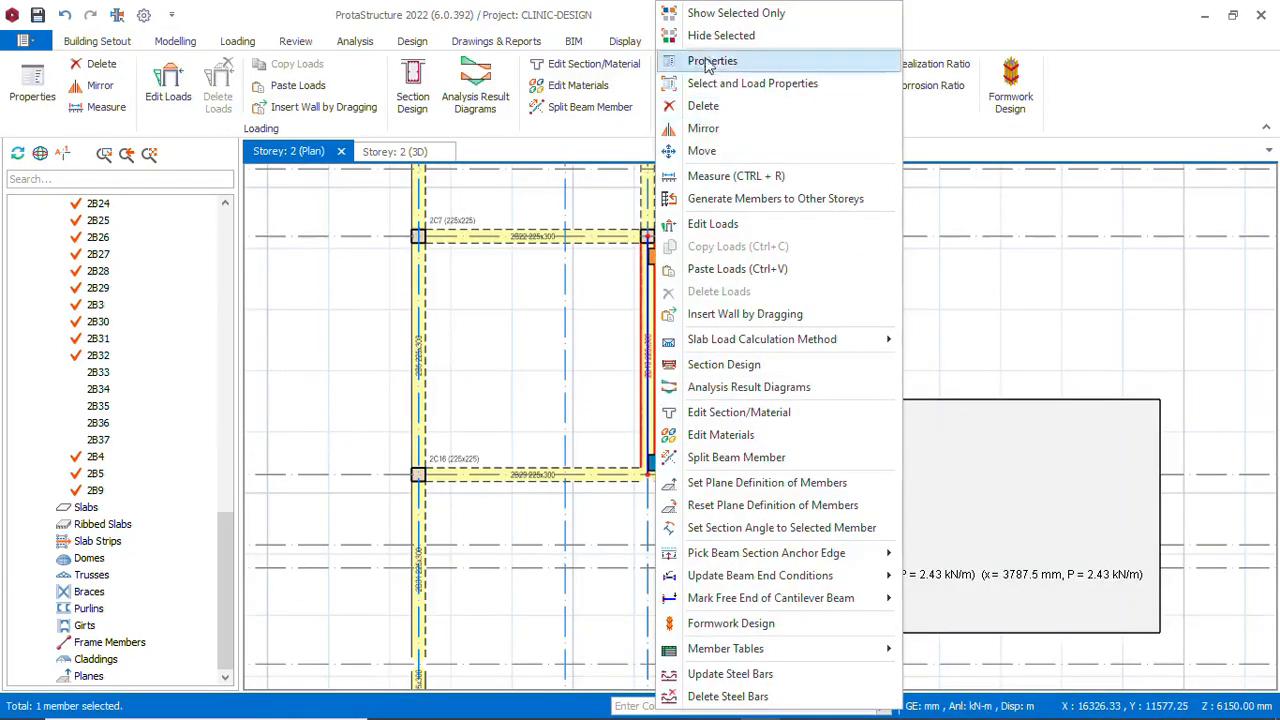
click(703, 105)
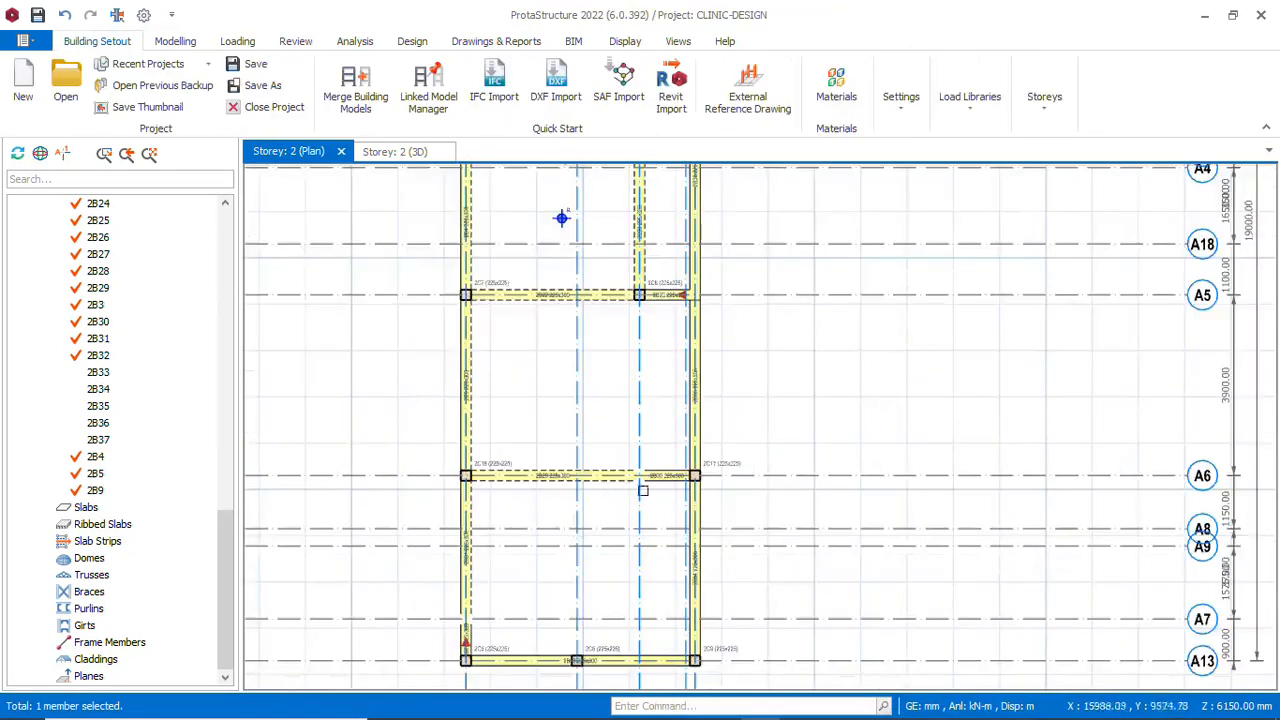
Move column 2C8 along axis A5 to the intersection of axes A5 and A14 at the end of beam 2B23
scroll(660, 292, up, 4)
click(646, 277)
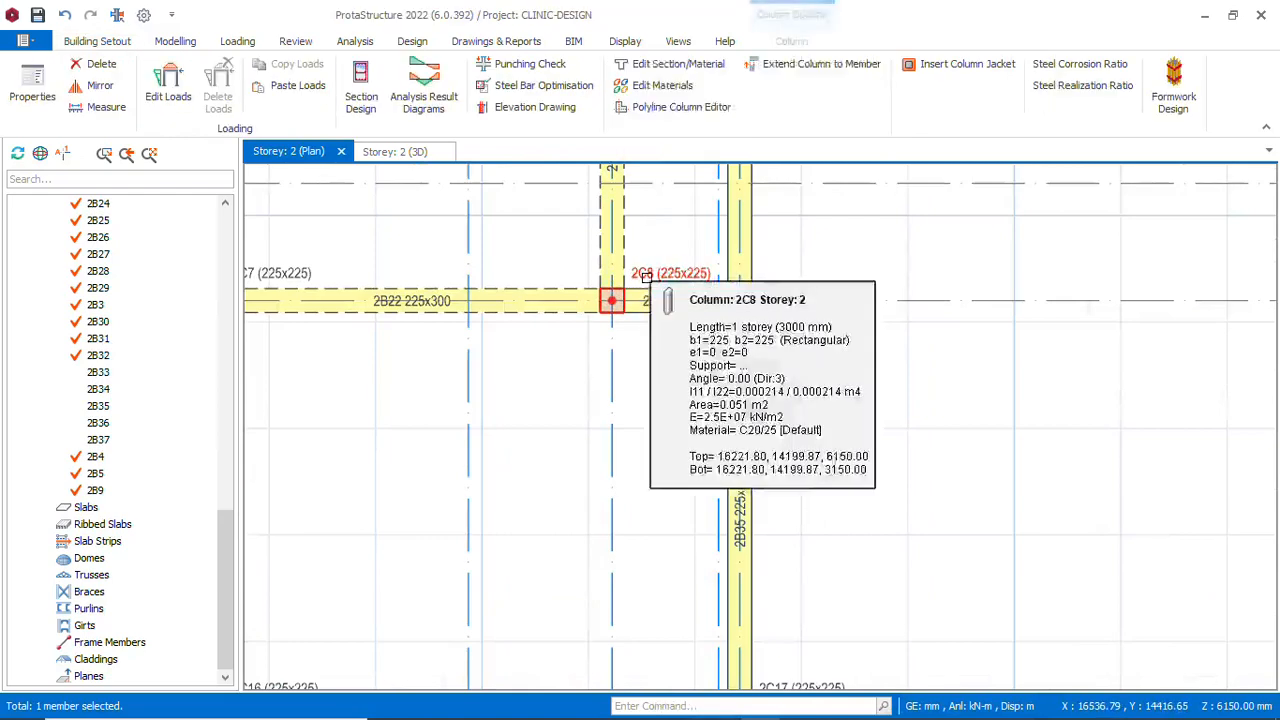
right_click(647, 278)
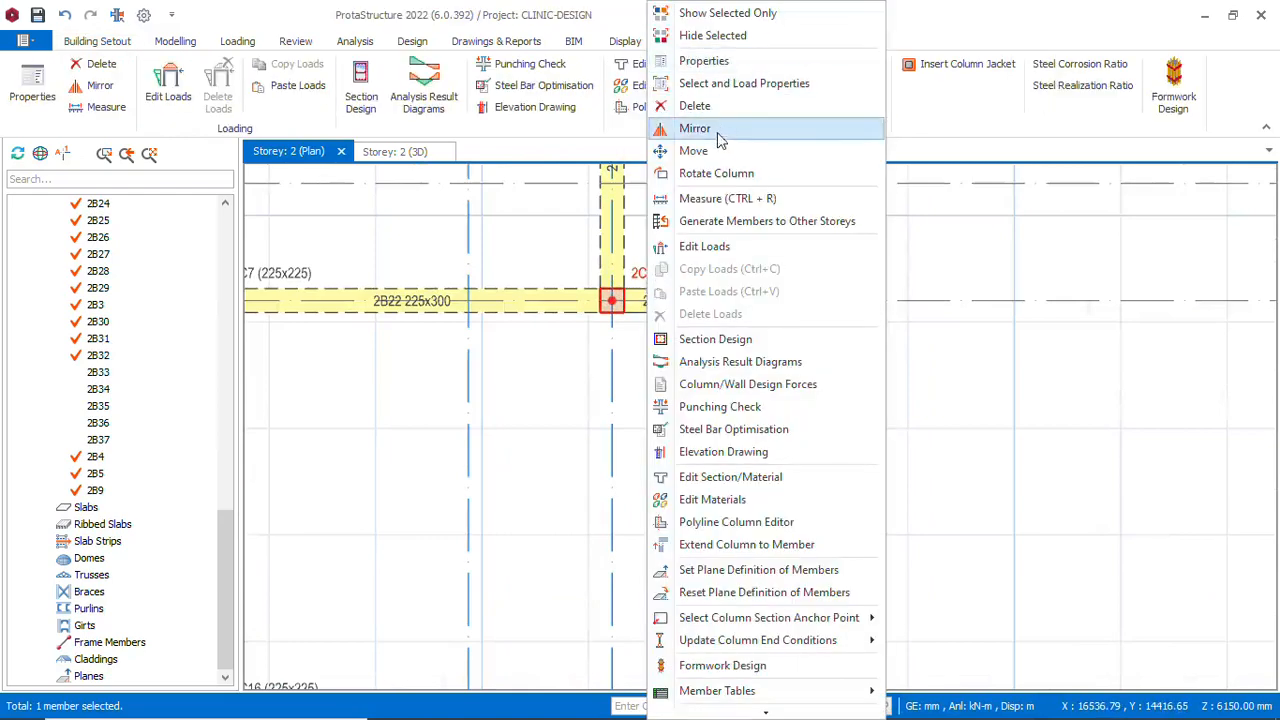
click(708, 151)
scroll(748, 316, up, 2)
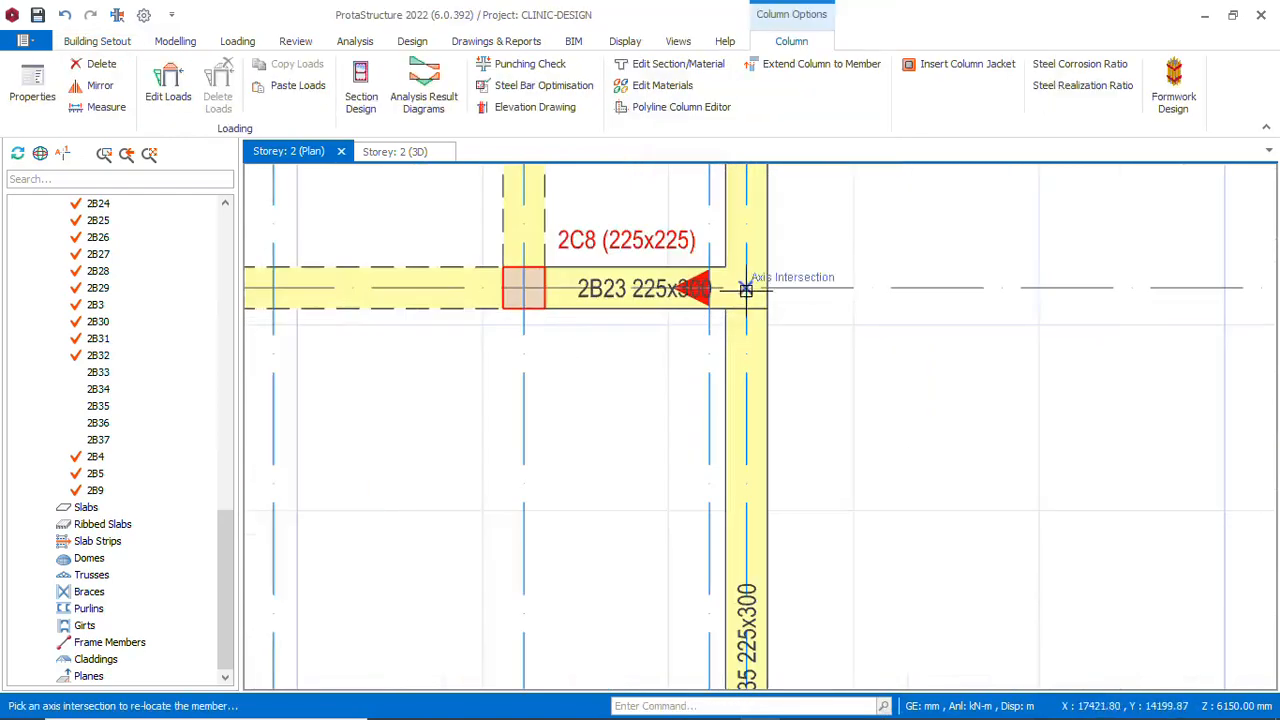
click(750, 298)
scroll(616, 387, down, 2)
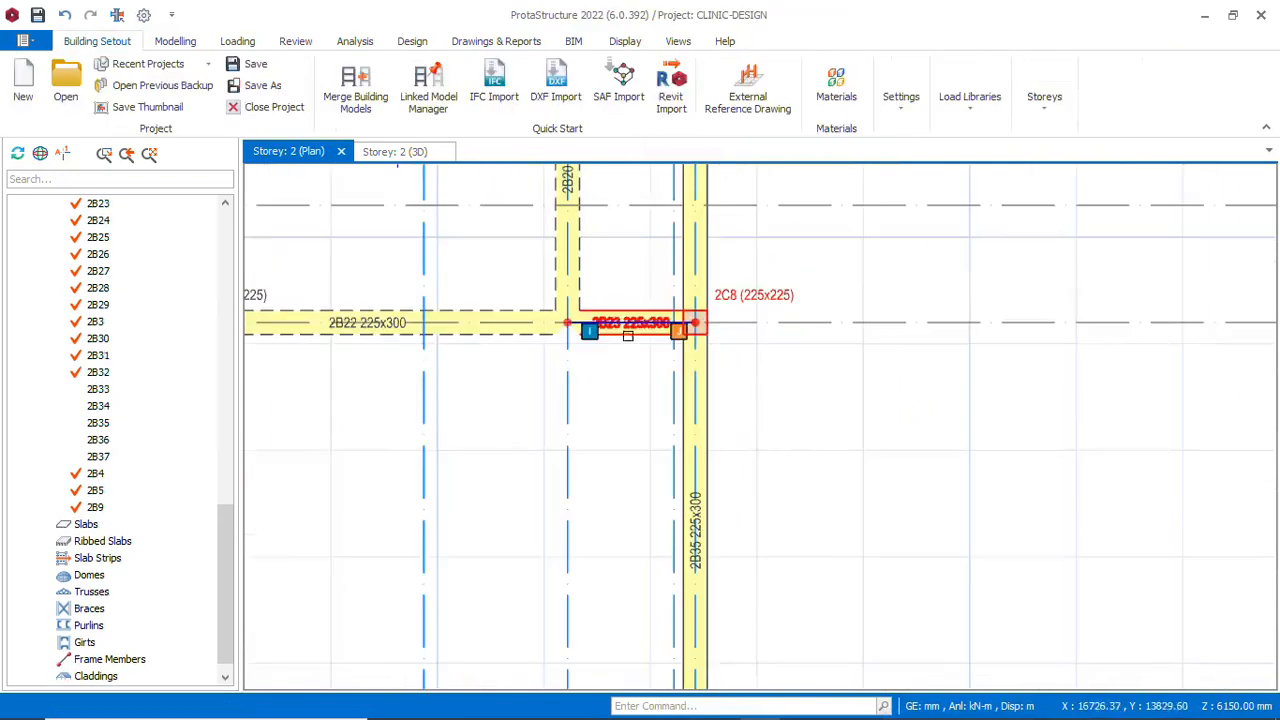
Delete beams 2B23 and 2B22 along axis A5 between columns 2C7 and 2C8
click(630, 324)
right_click(630, 324)
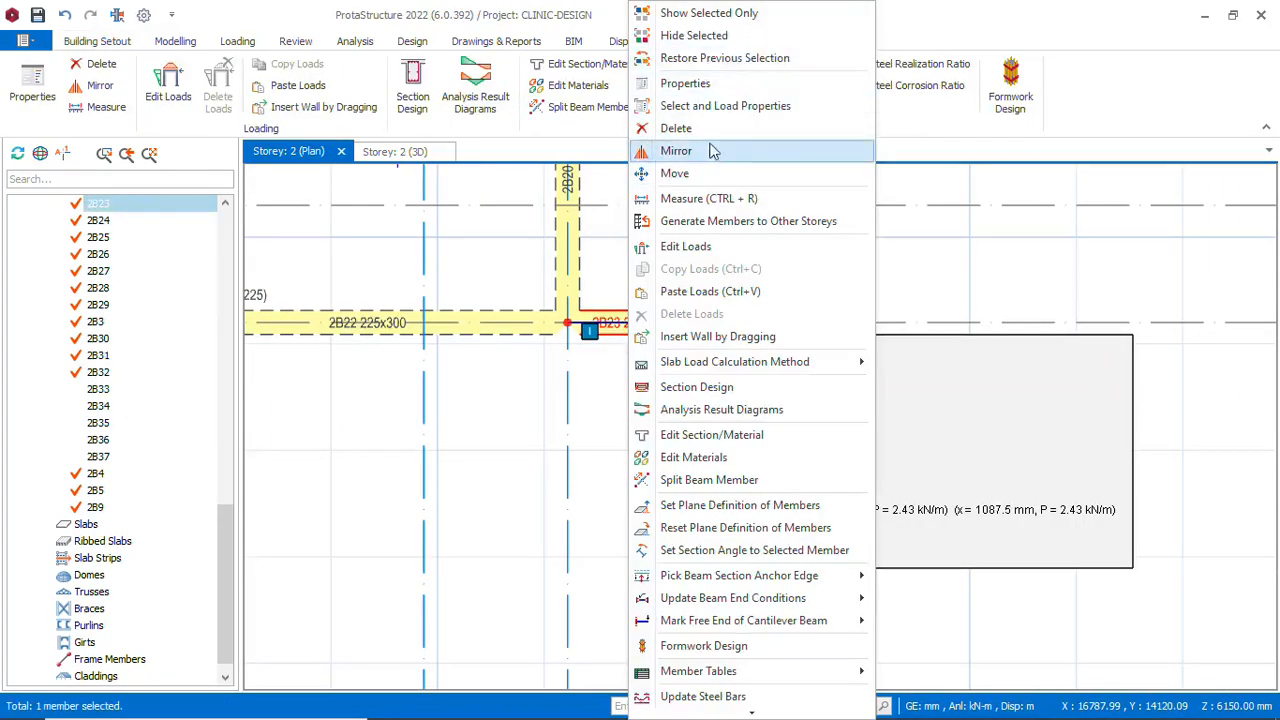
click(676, 128)
scroll(586, 214, down, 2)
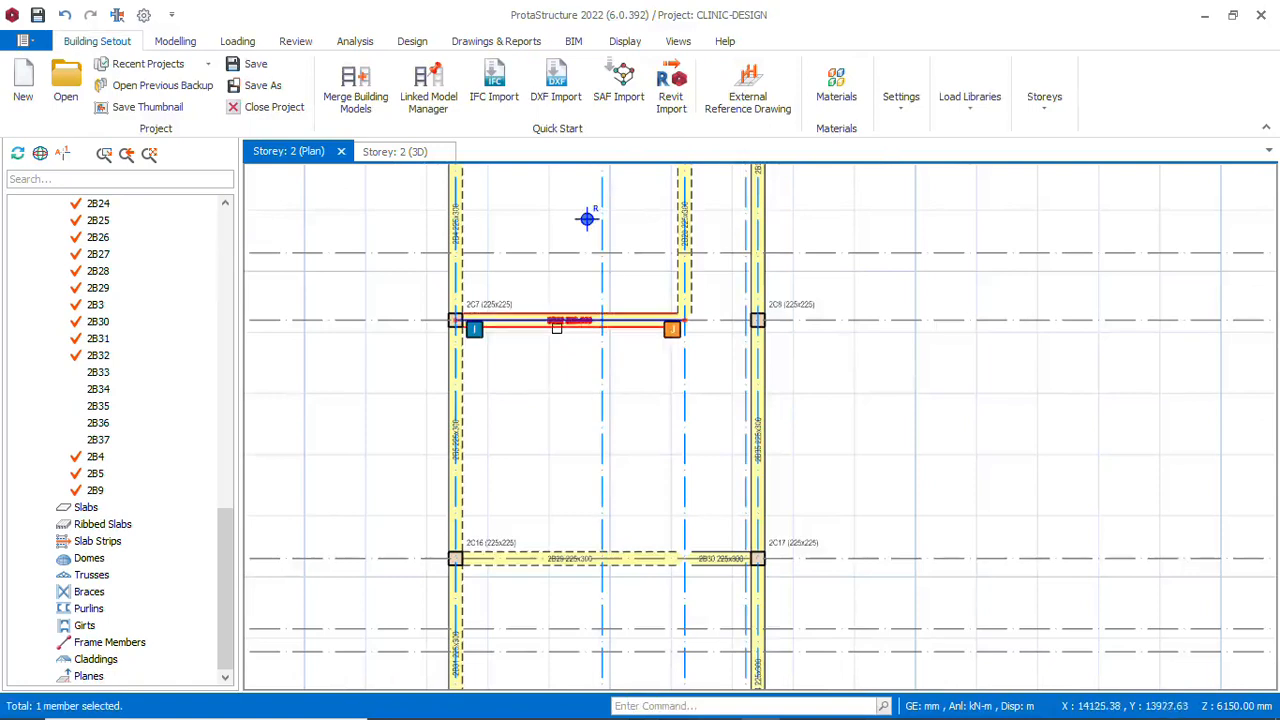
right_click(556, 328)
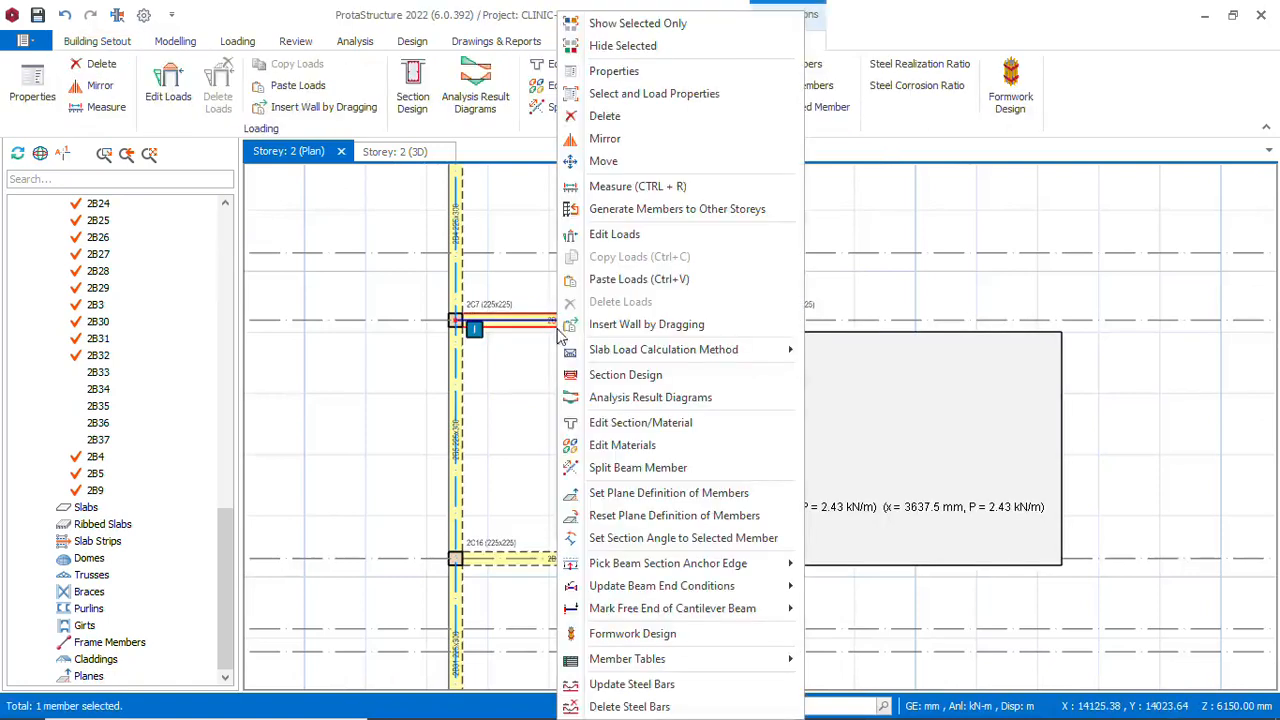
click(643, 114)
scroll(591, 453, down, 2)
scroll(667, 328, up, 2)
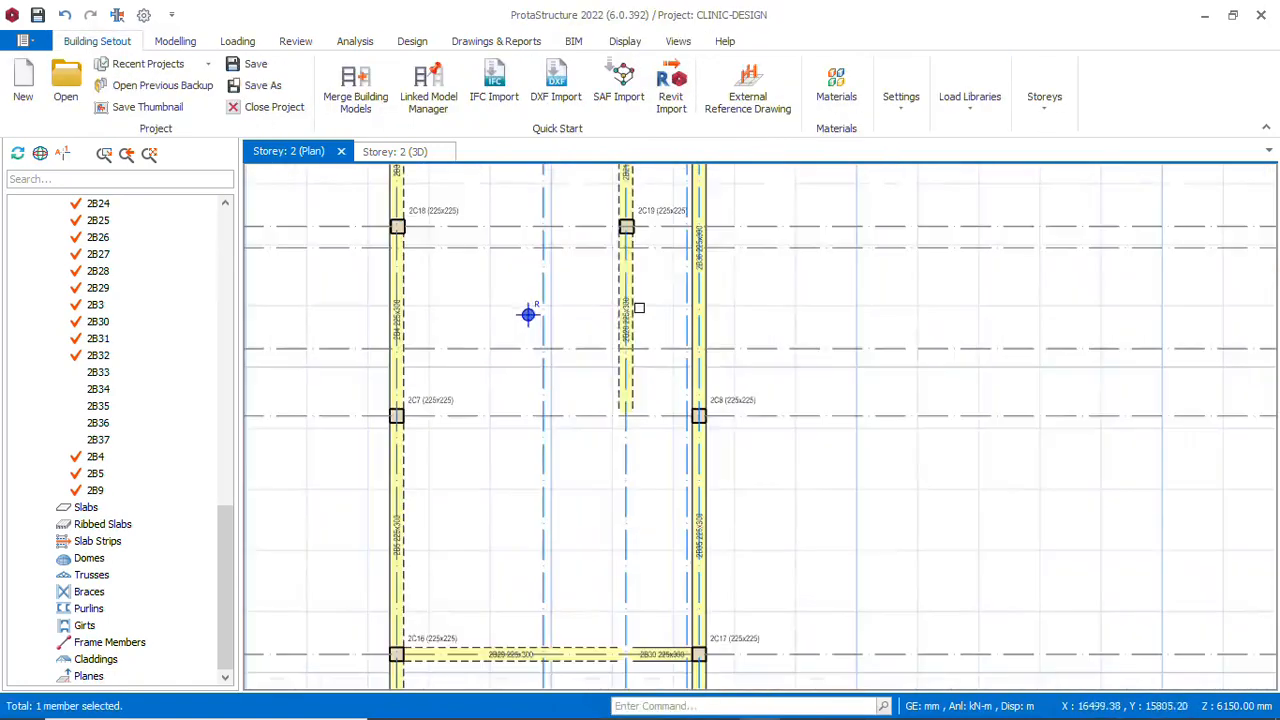
Delete the three interior beams along axis A10 between axes A3 and A5
click(636, 309)
scroll(636, 309, down, 2)
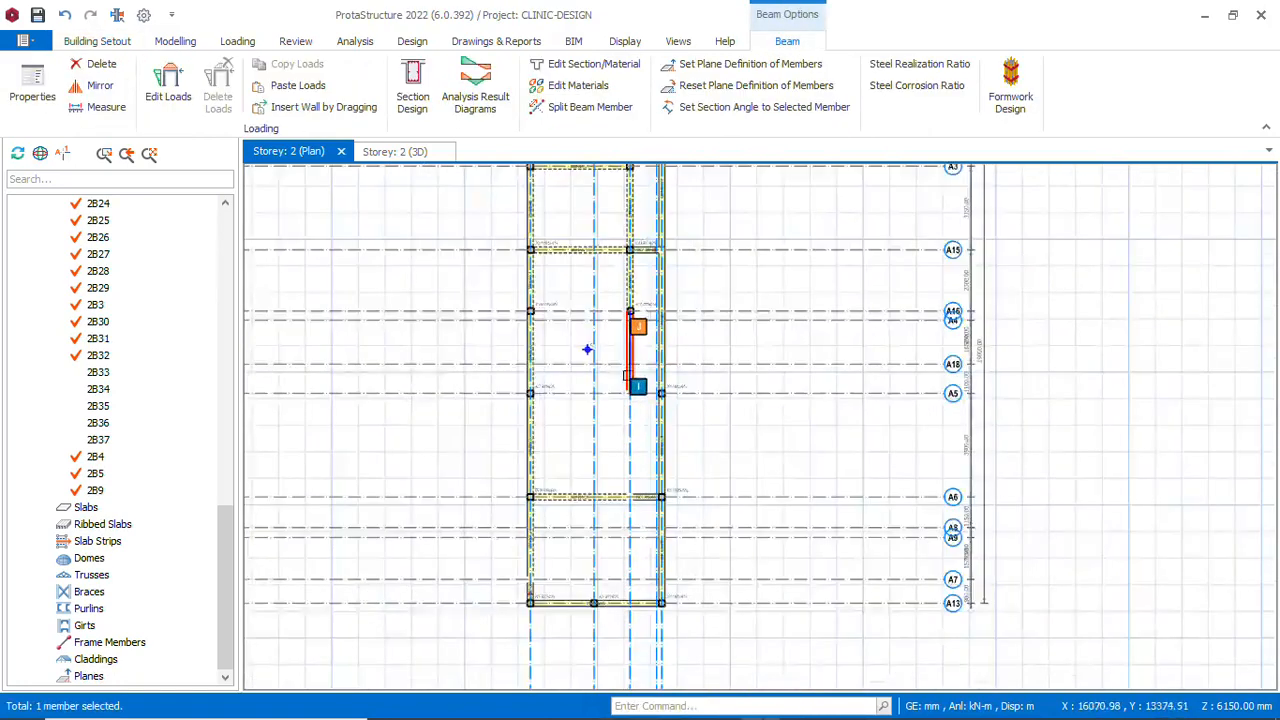
scroll(643, 277, up, 1)
mouse_move(626, 285)
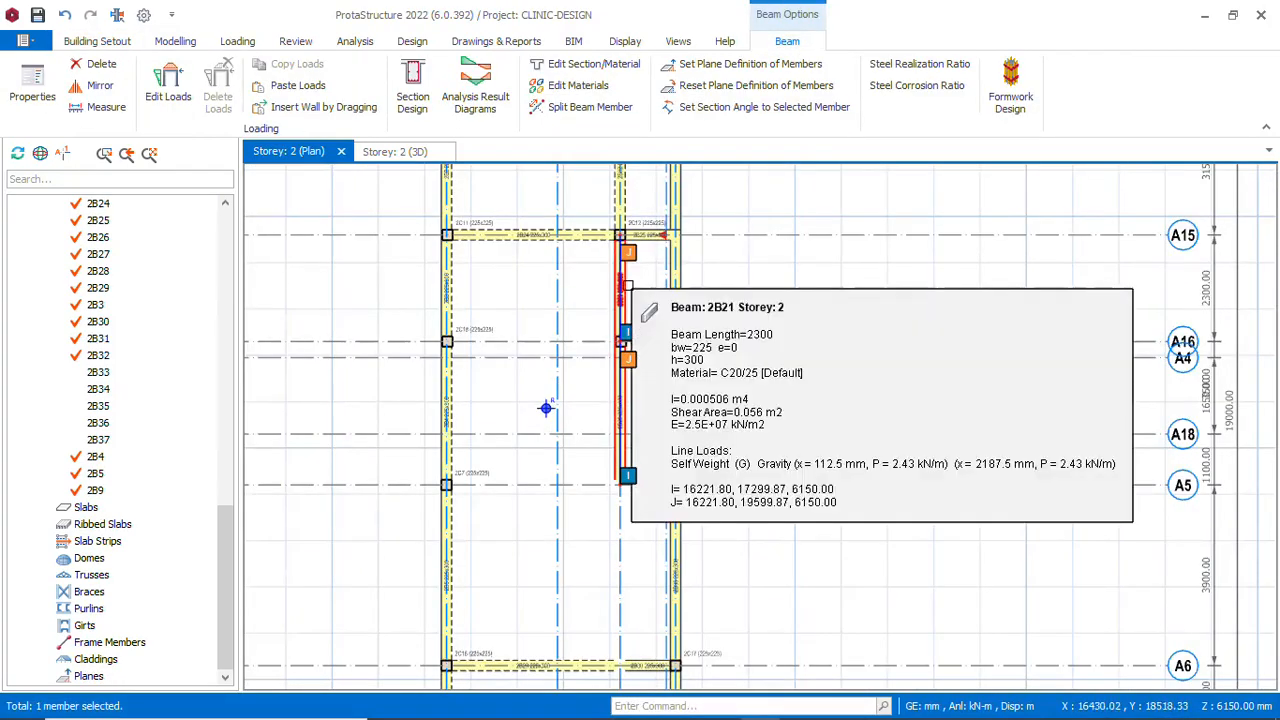
click(627, 285)
scroll(600, 425, down, 2)
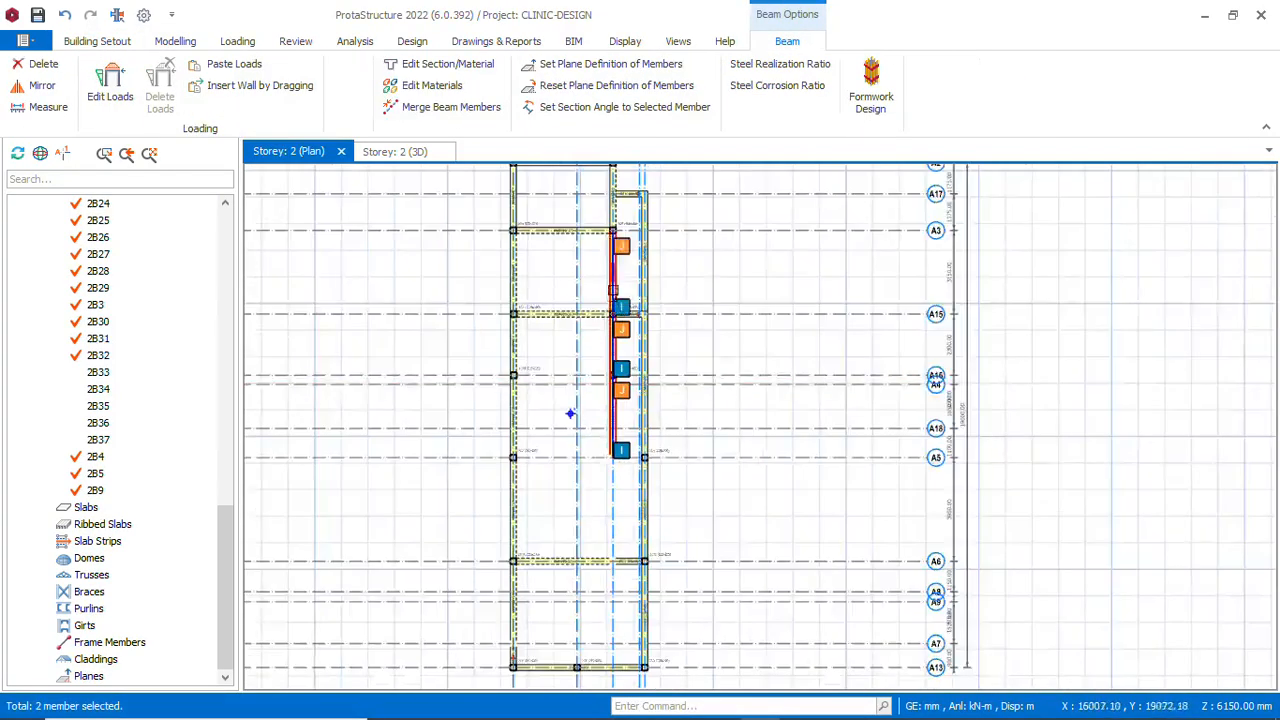
scroll(613, 288, up, 1)
click(619, 260)
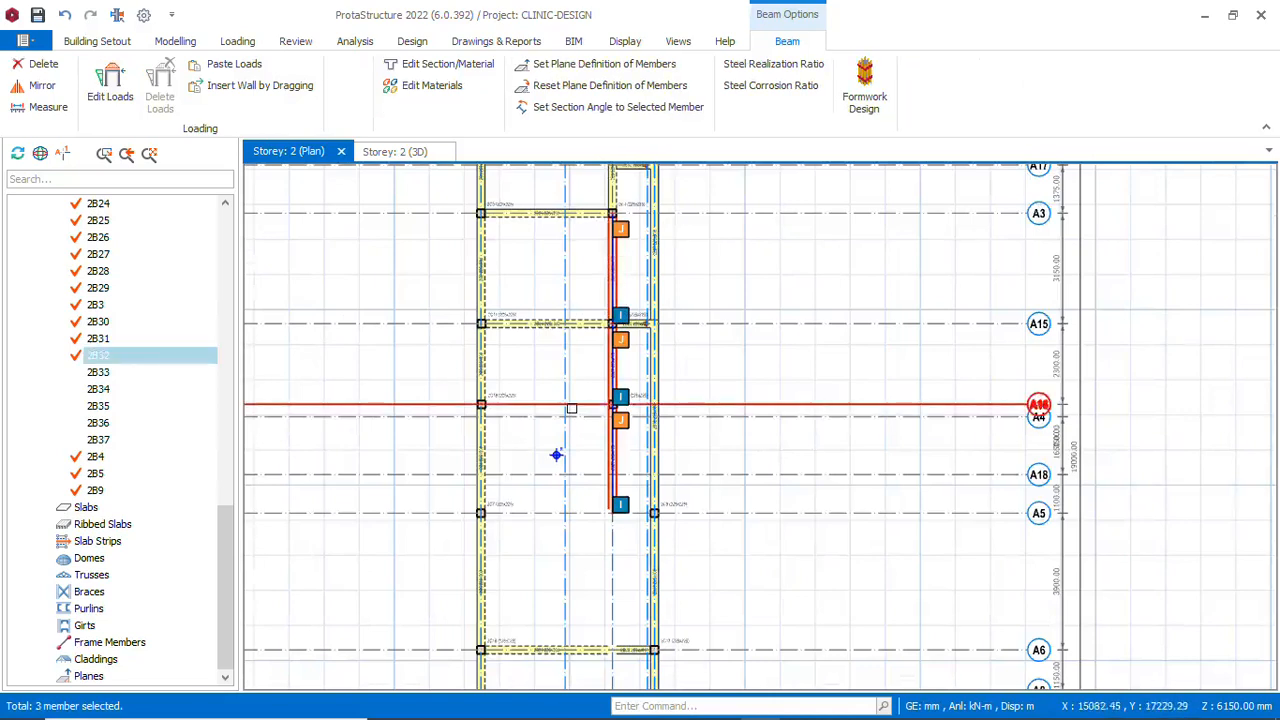
right_click(549, 306)
click(598, 212)
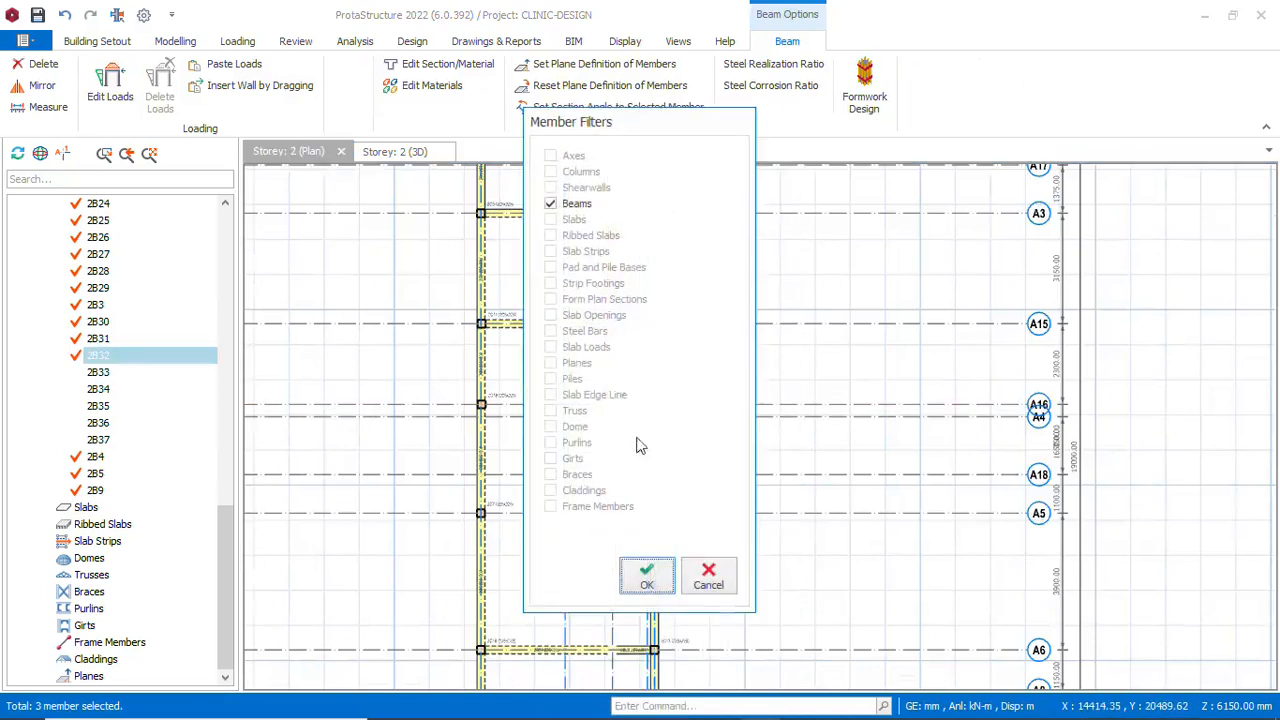
click(648, 578)
scroll(543, 400, up, 2)
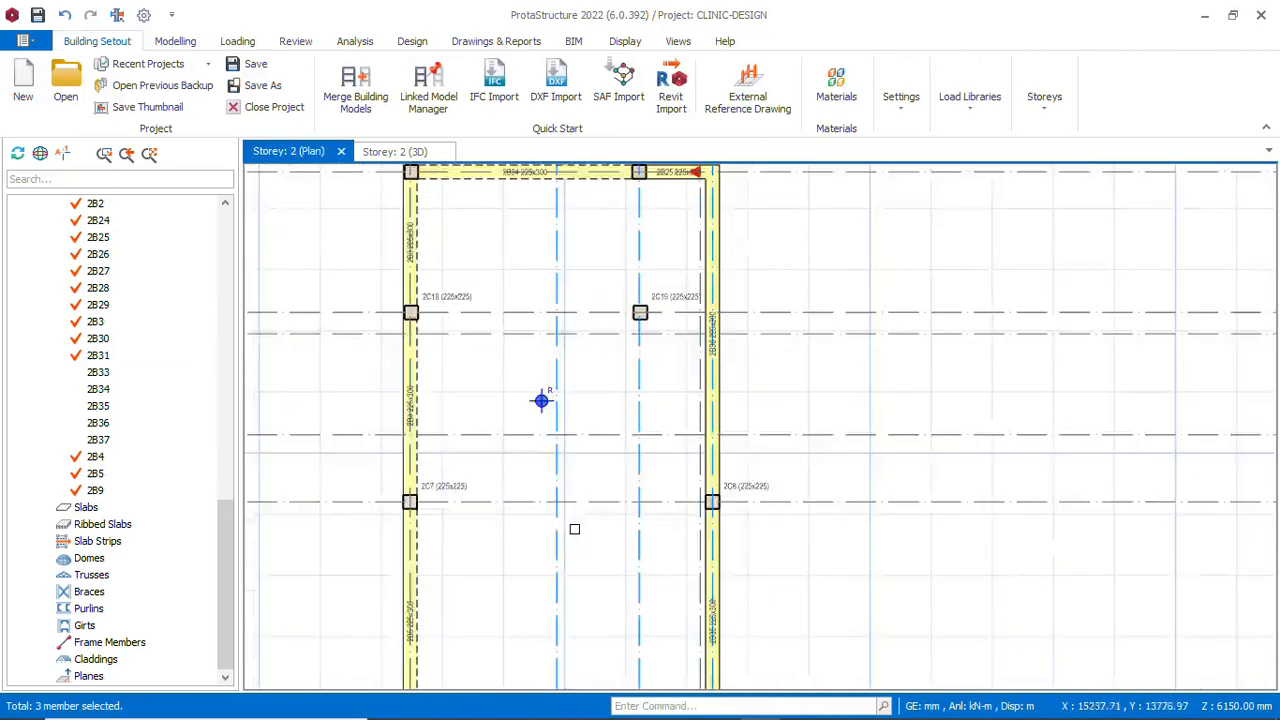
Insert a 225x300 mm beam along axis A5 from column 2C7 to column 2C8, using beam 2B24's properties
scroll(522, 373, down, 2)
right_click(489, 243)
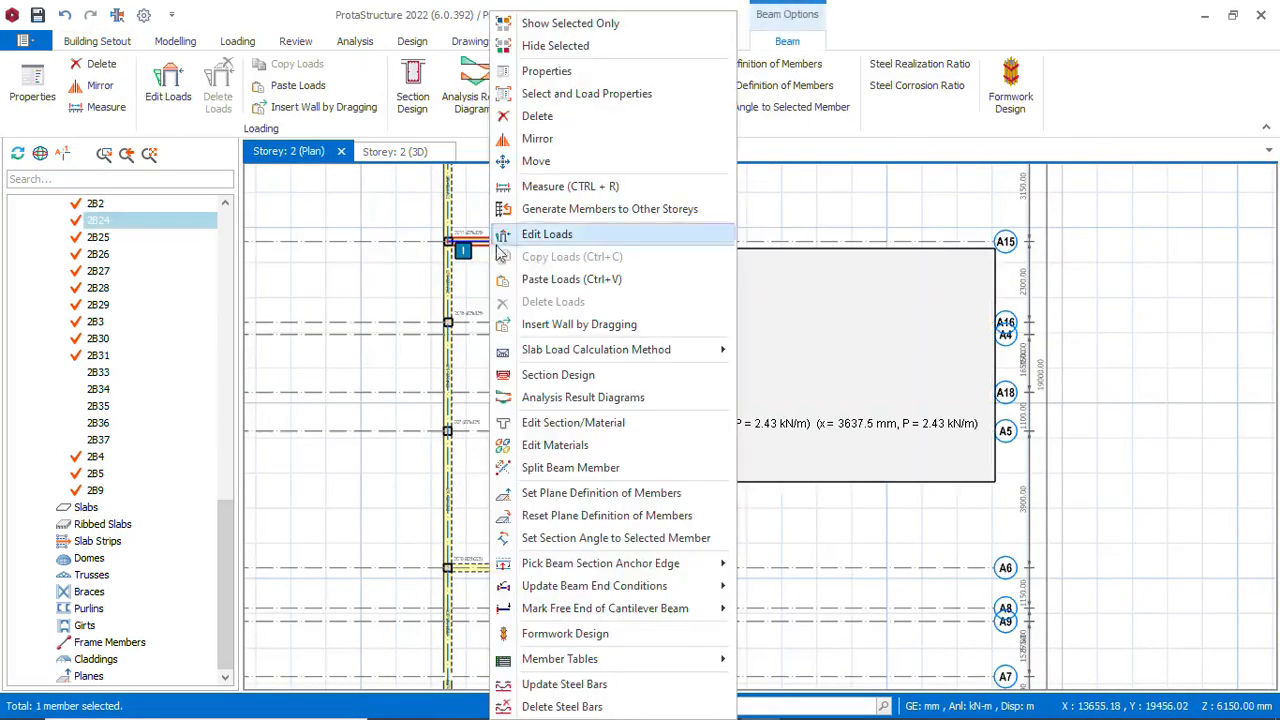
click(560, 72)
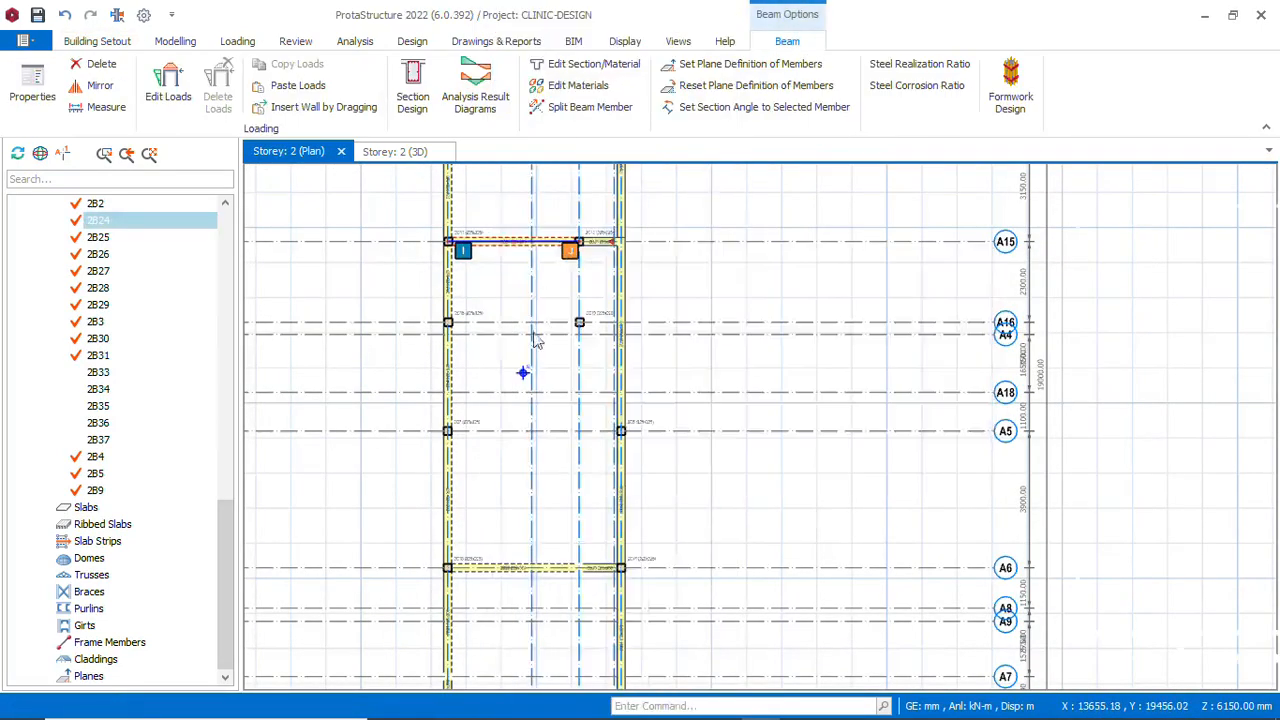
scroll(455, 478, up, 3)
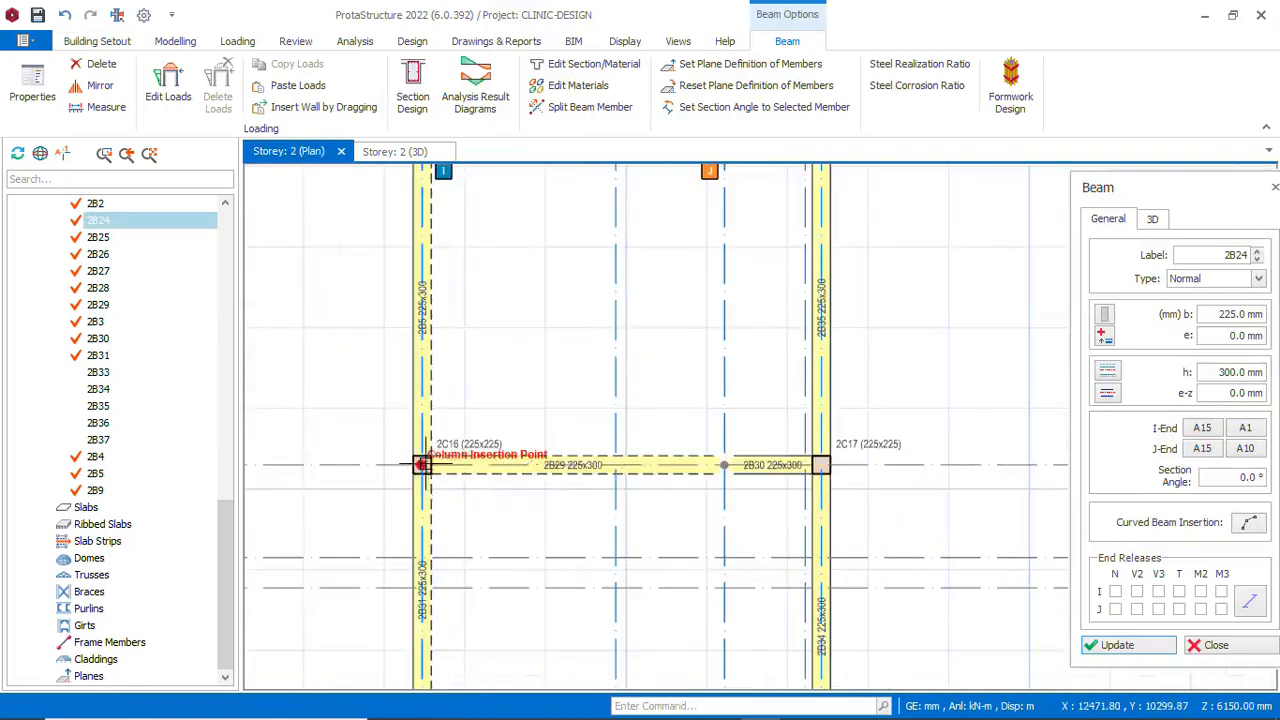
scroll(485, 559, down, 2)
scroll(467, 340, up, 3)
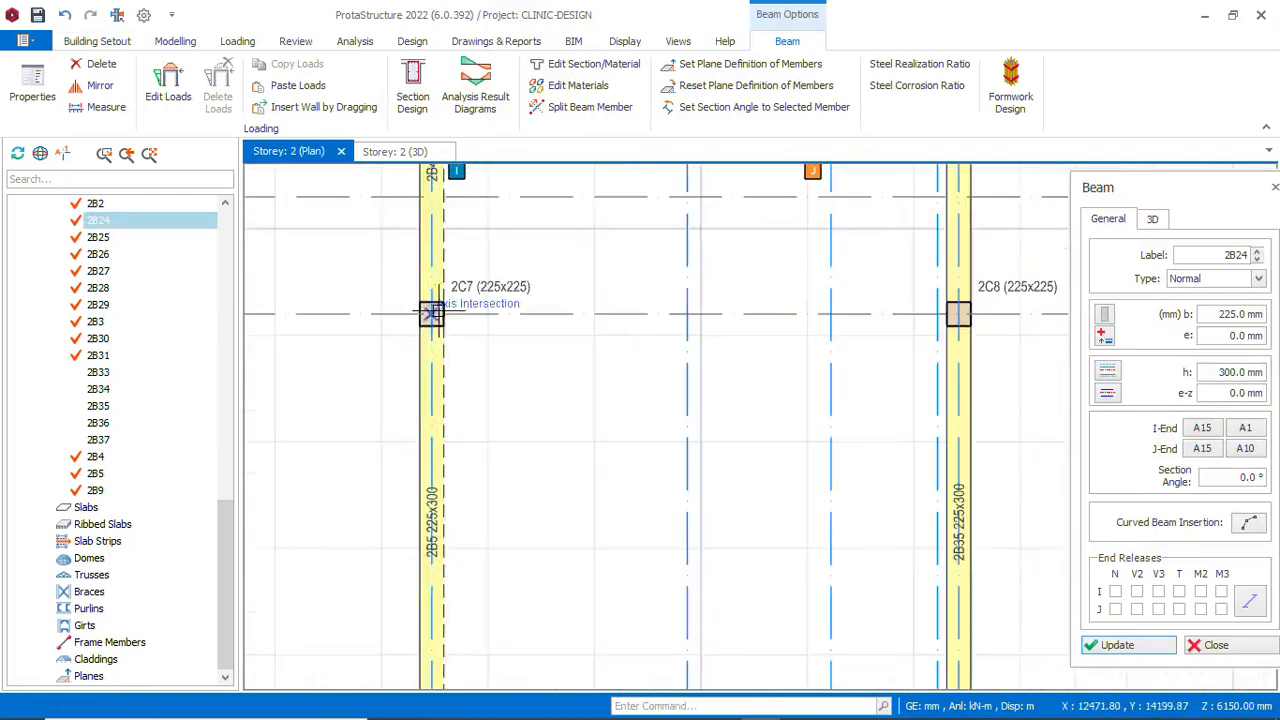
click(438, 327)
scroll(440, 330, down, 2)
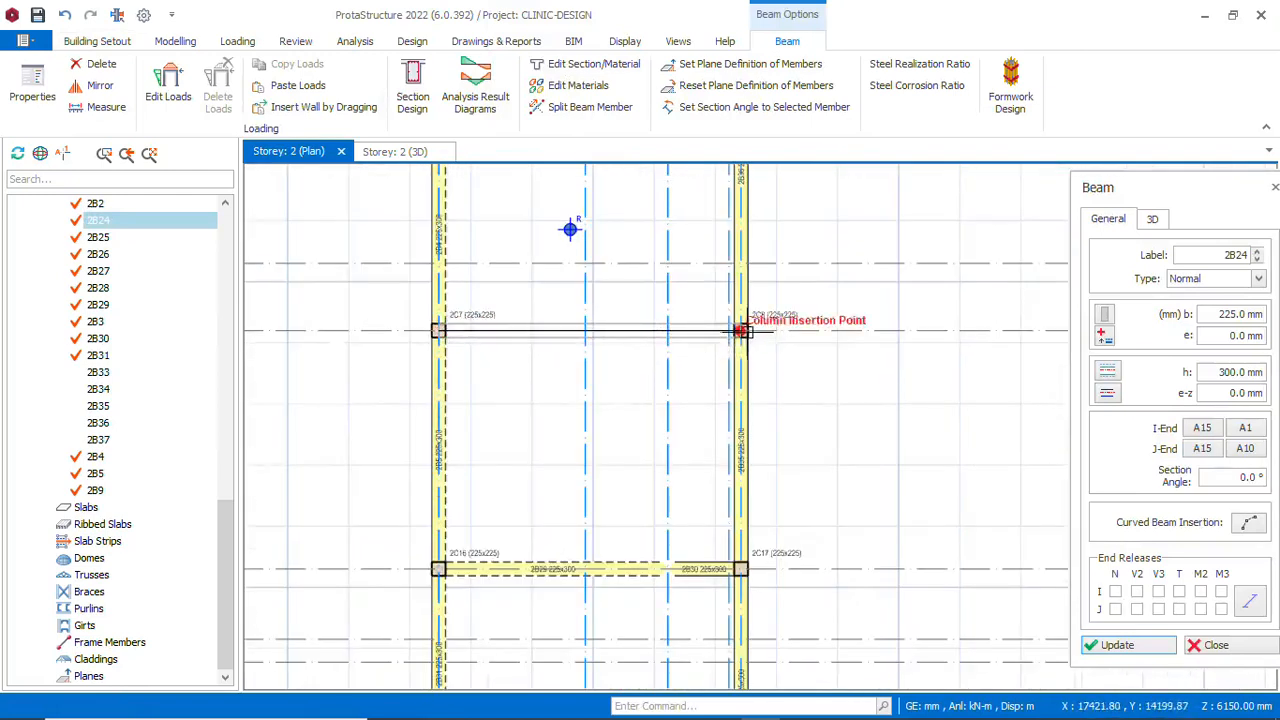
click(741, 330)
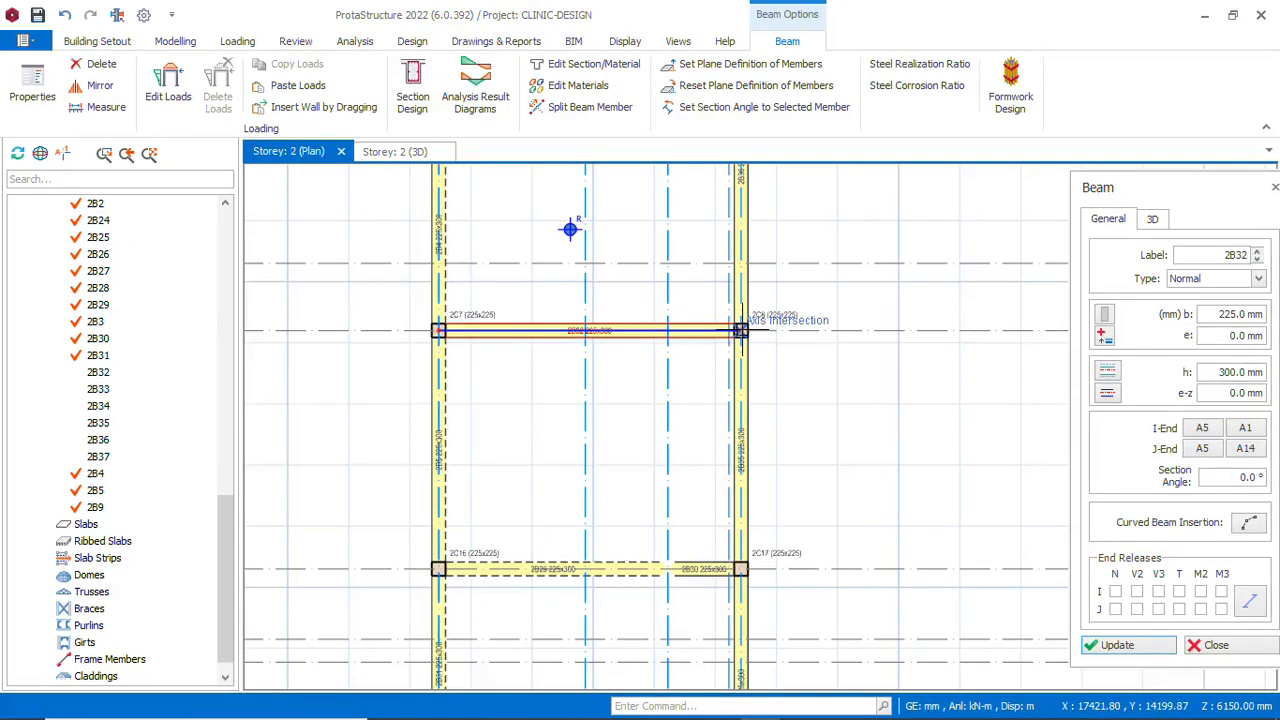
scroll(643, 498, down, 2)
scroll(666, 286, up, 3)
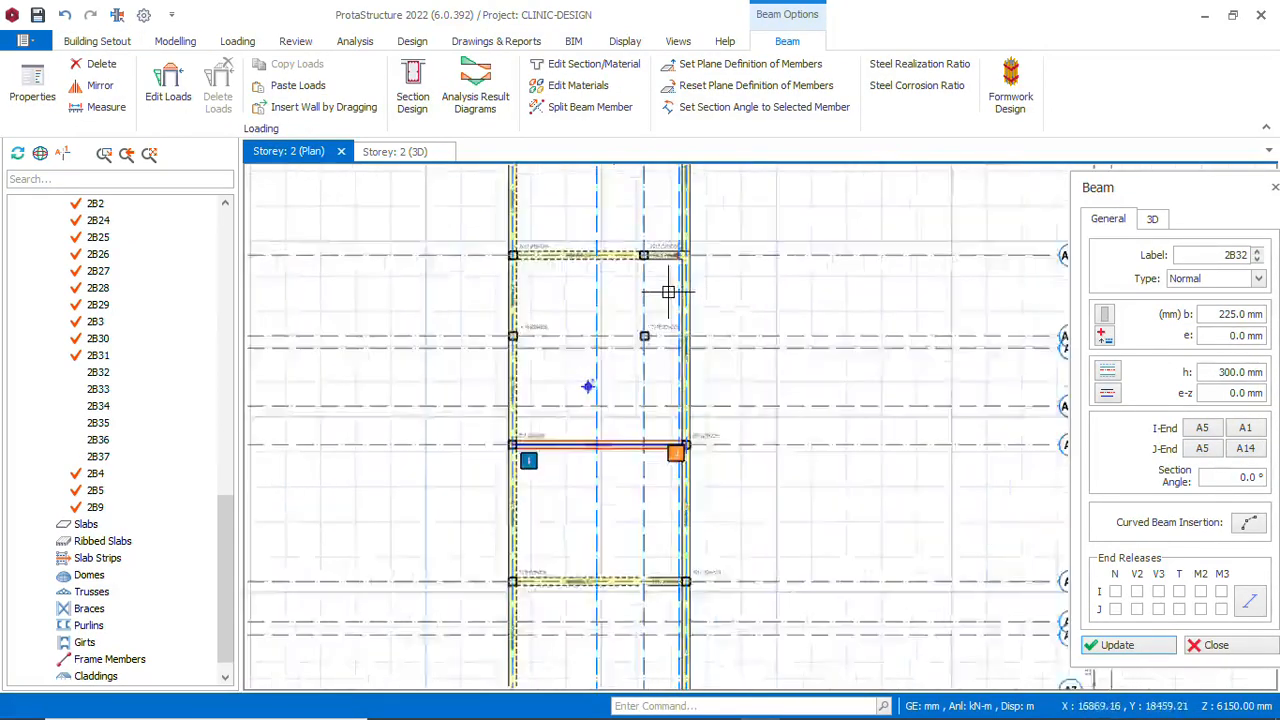
scroll(625, 515, down, 1)
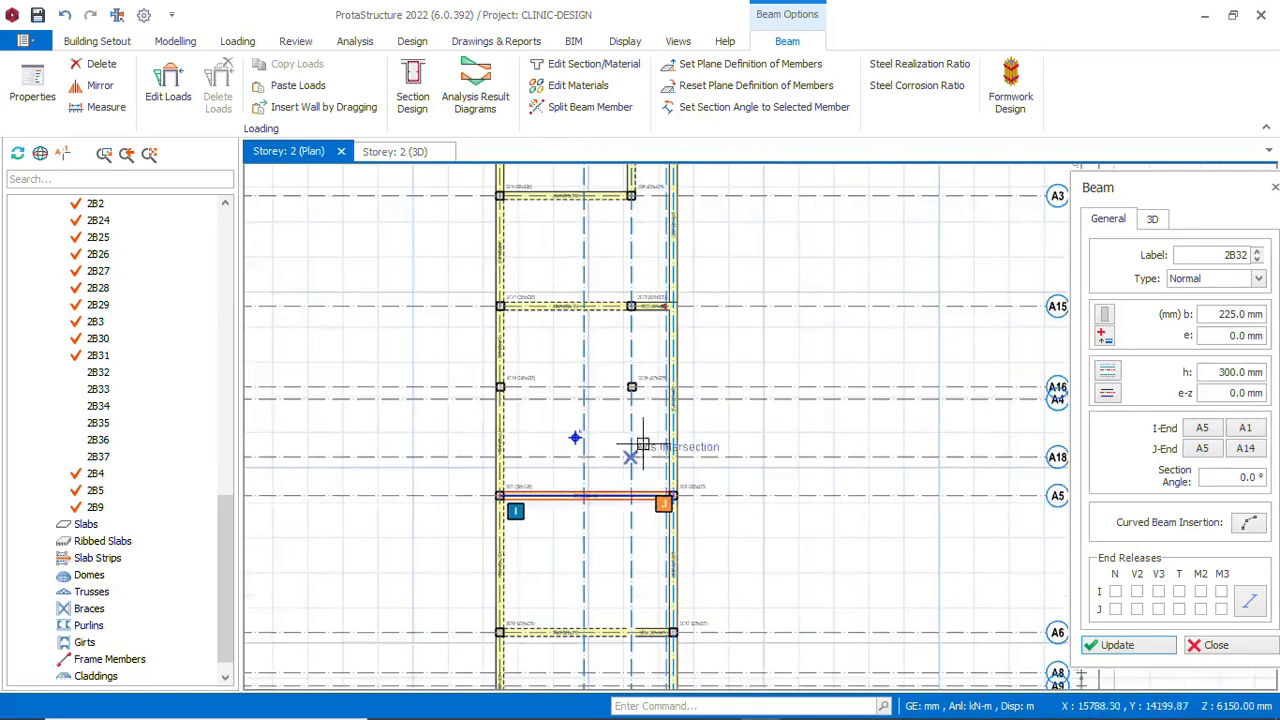
scroll(643, 444, up, 2)
scroll(617, 297, down, 1)
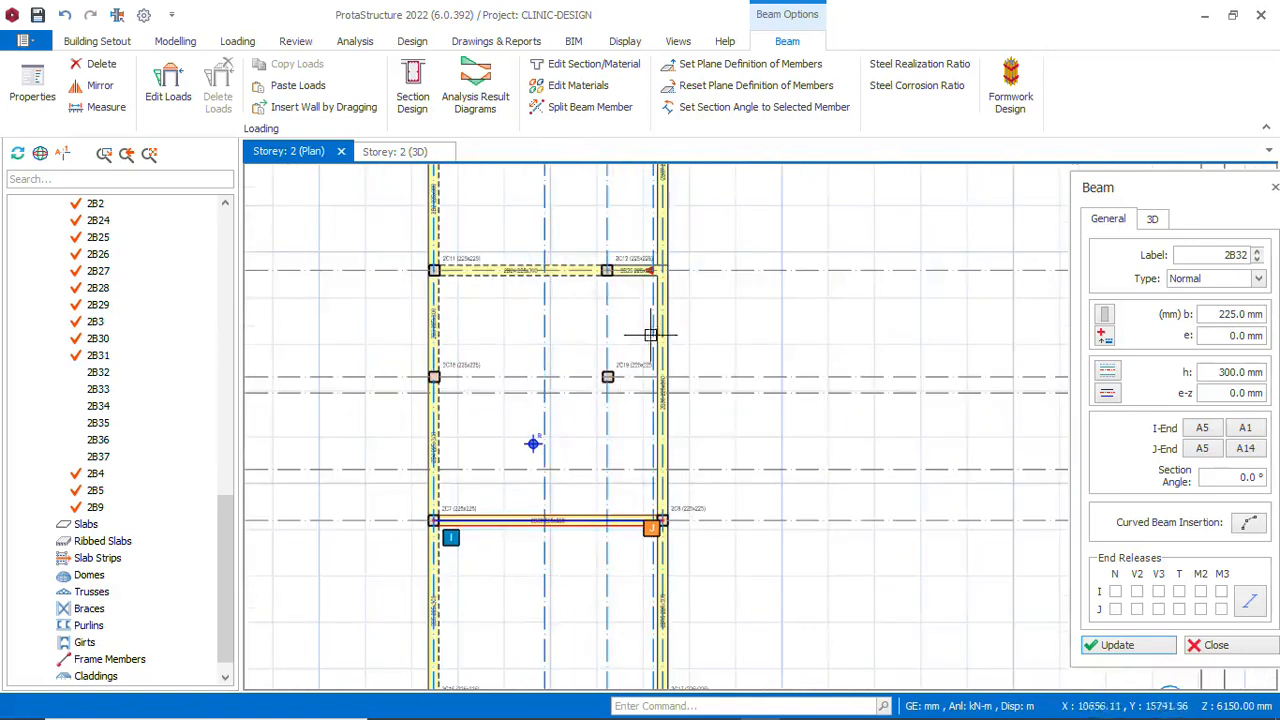
key(Escape)
Try to draw a 5400 mm grid axis along the outer edge of beam 2B36 from axis A15 to axis A5
scroll(651, 413, down, 2)
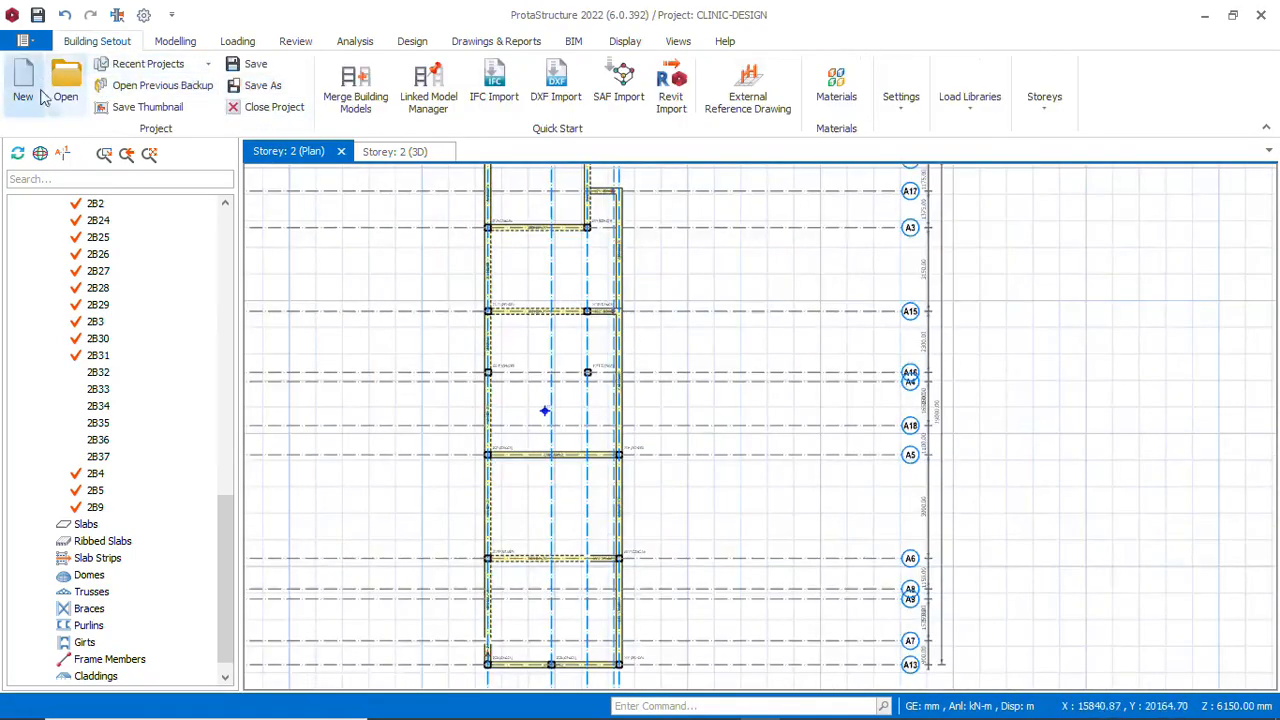
click(73, 98)
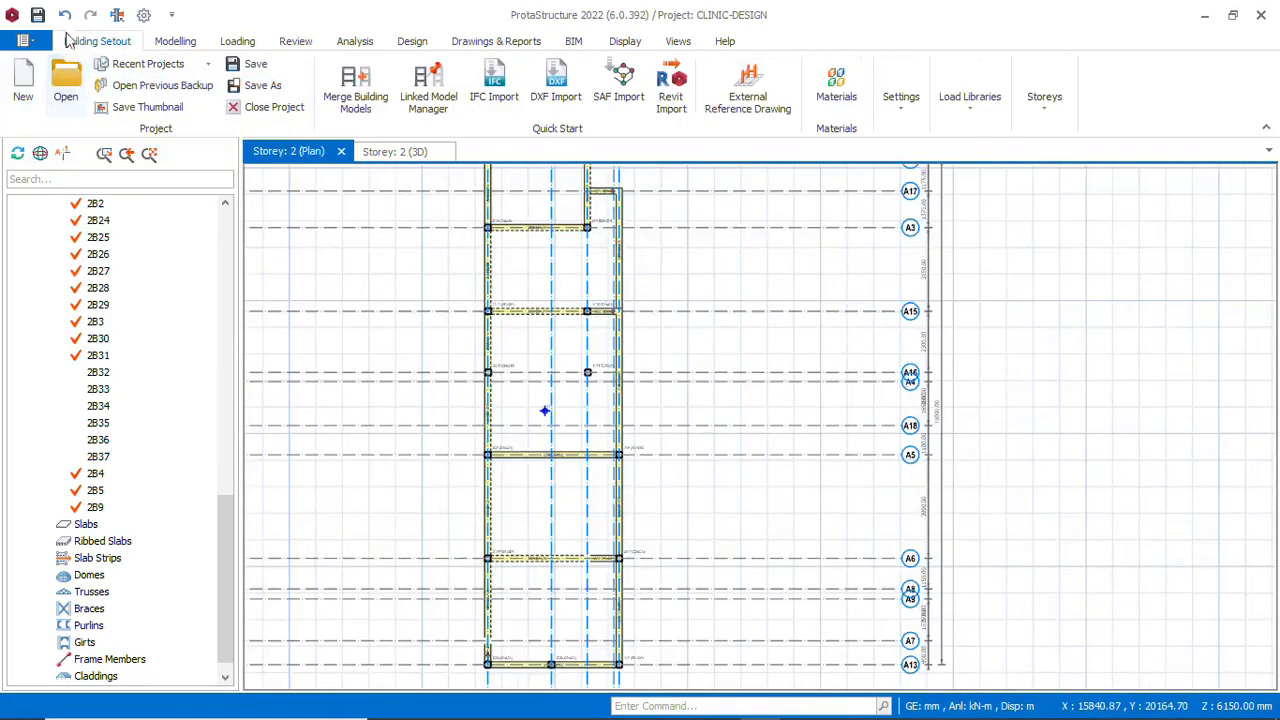
click(168, 42)
click(23, 85)
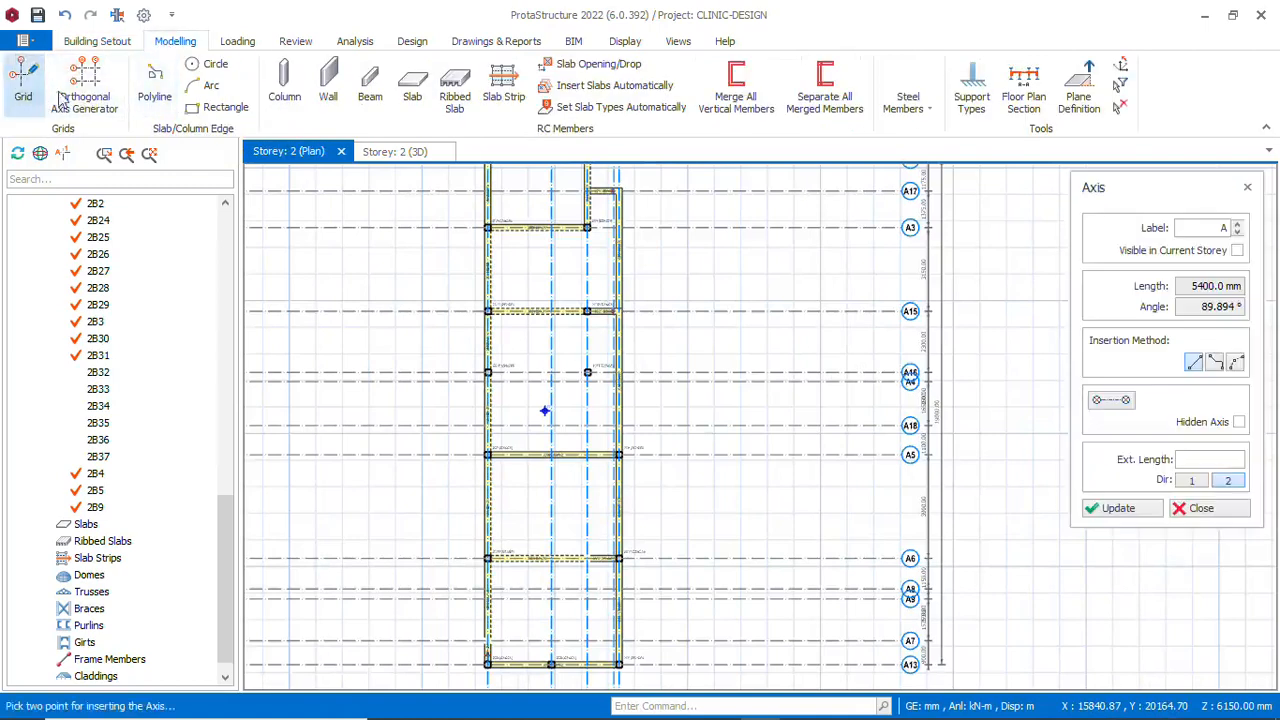
scroll(692, 366, up, 4)
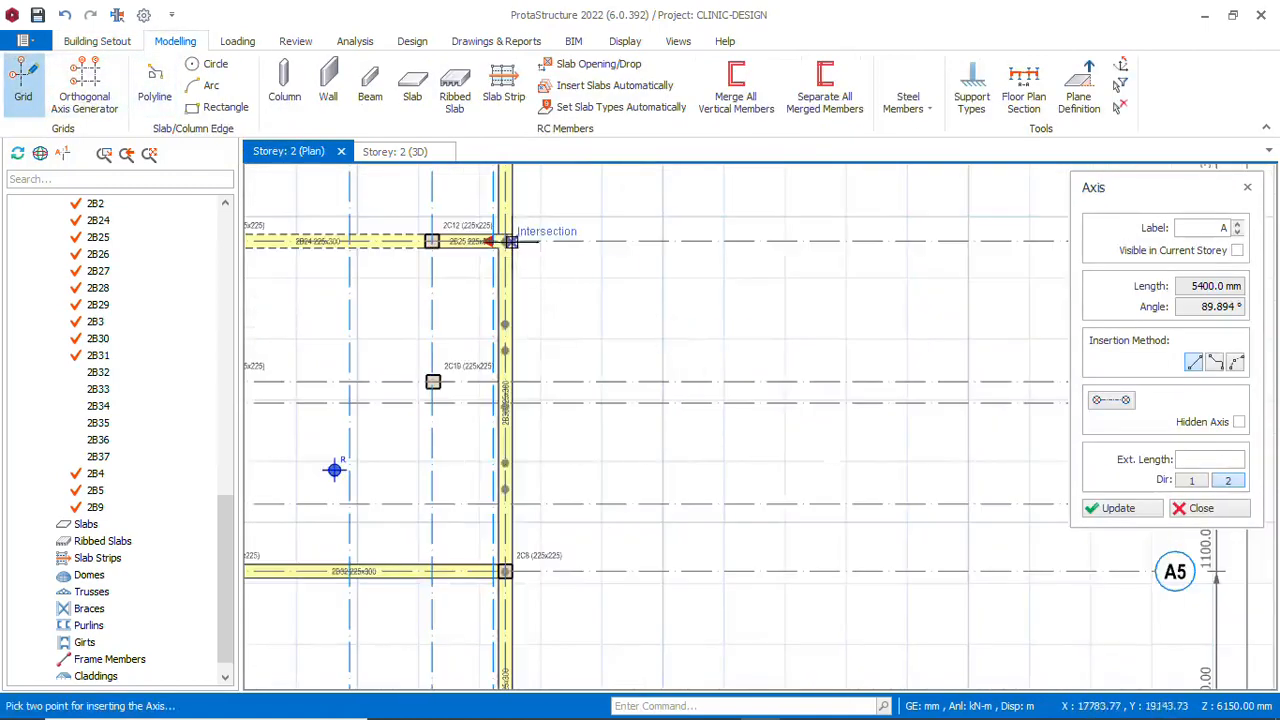
click(511, 241)
scroll(510, 601, up, 1)
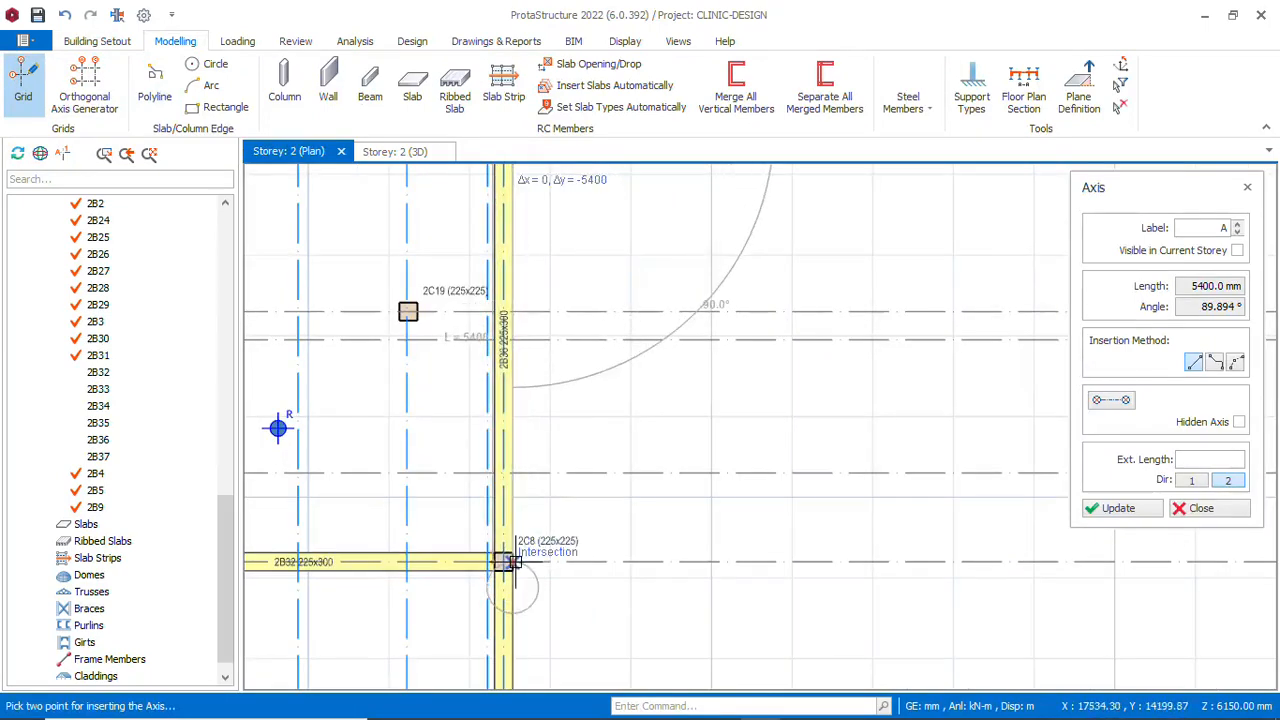
scroll(507, 562, down, 1)
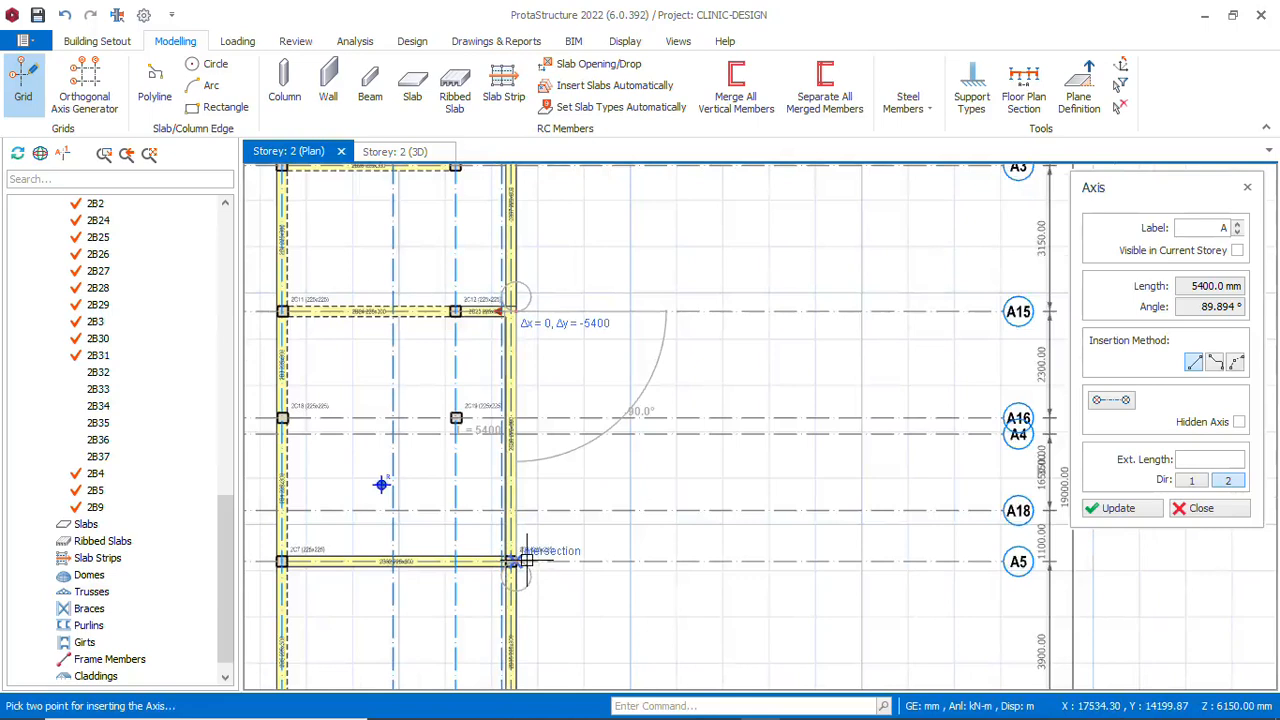
click(526, 560)
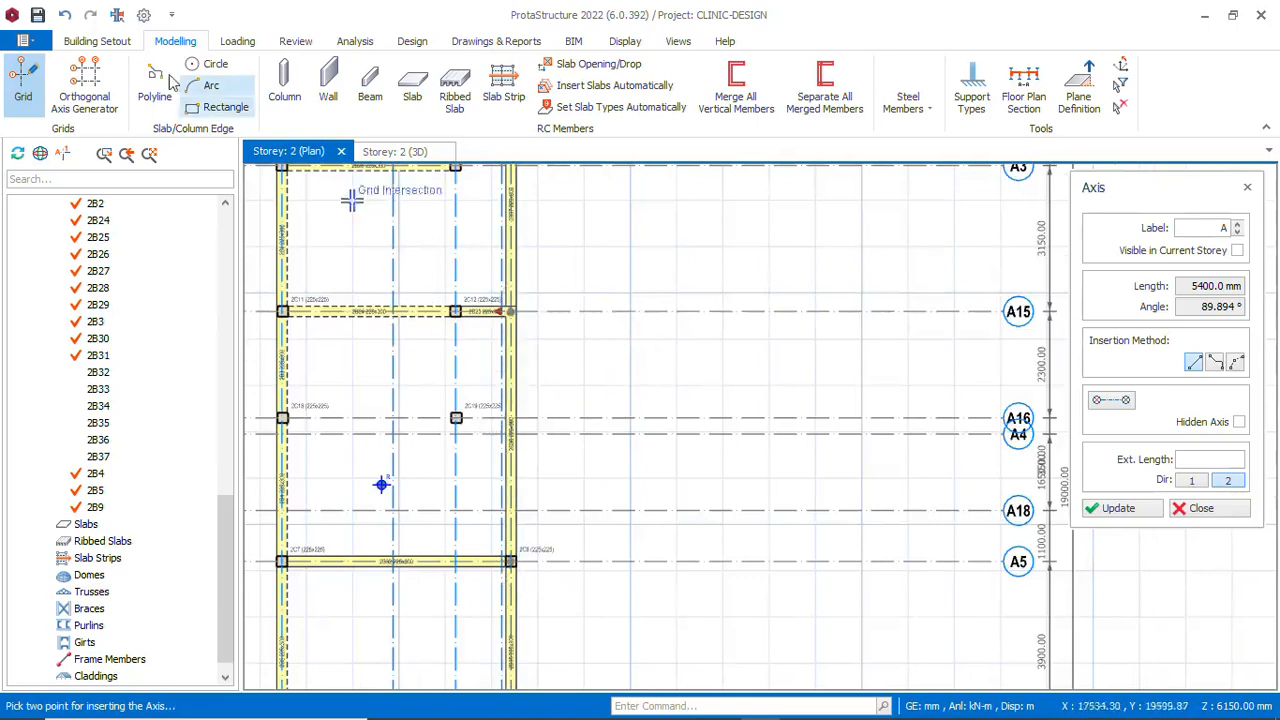
scroll(515, 335, down, 1)
scroll(529, 314, down, 1)
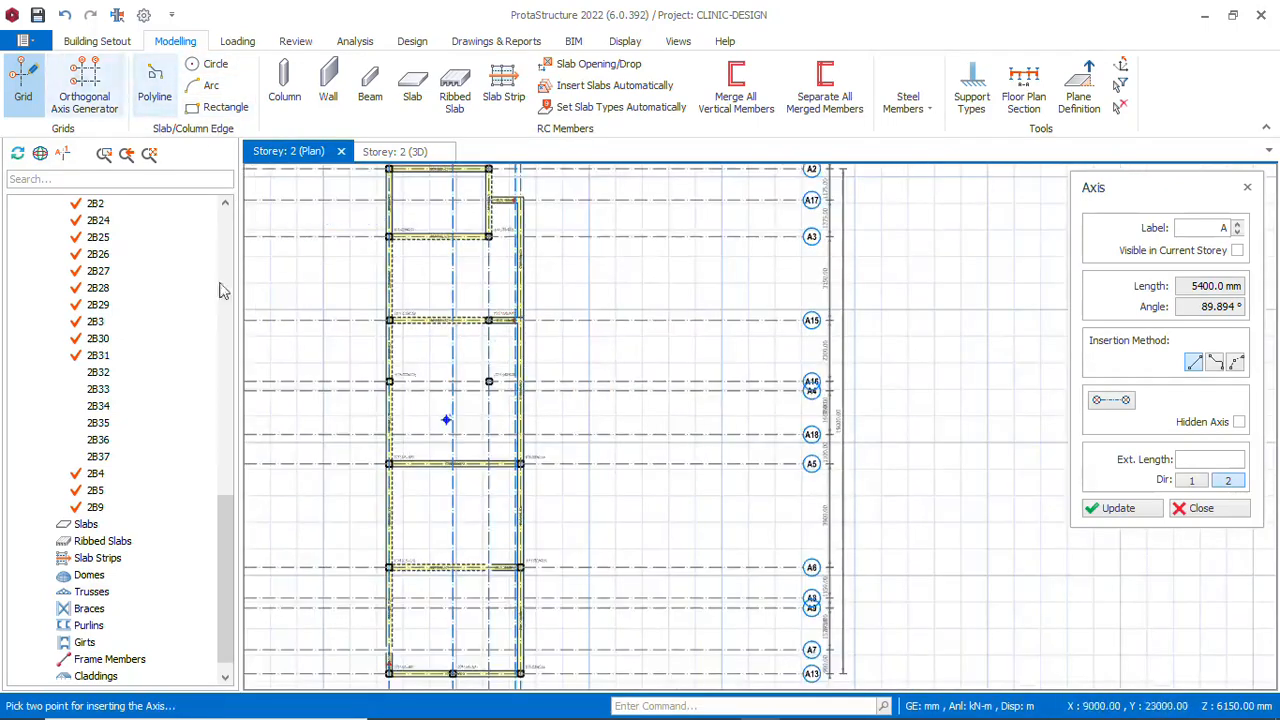
key(Escape)
Move column 2C19 along axis A16 to its intersection with axis A14 on beam 2B36
scroll(540, 365, down, 1)
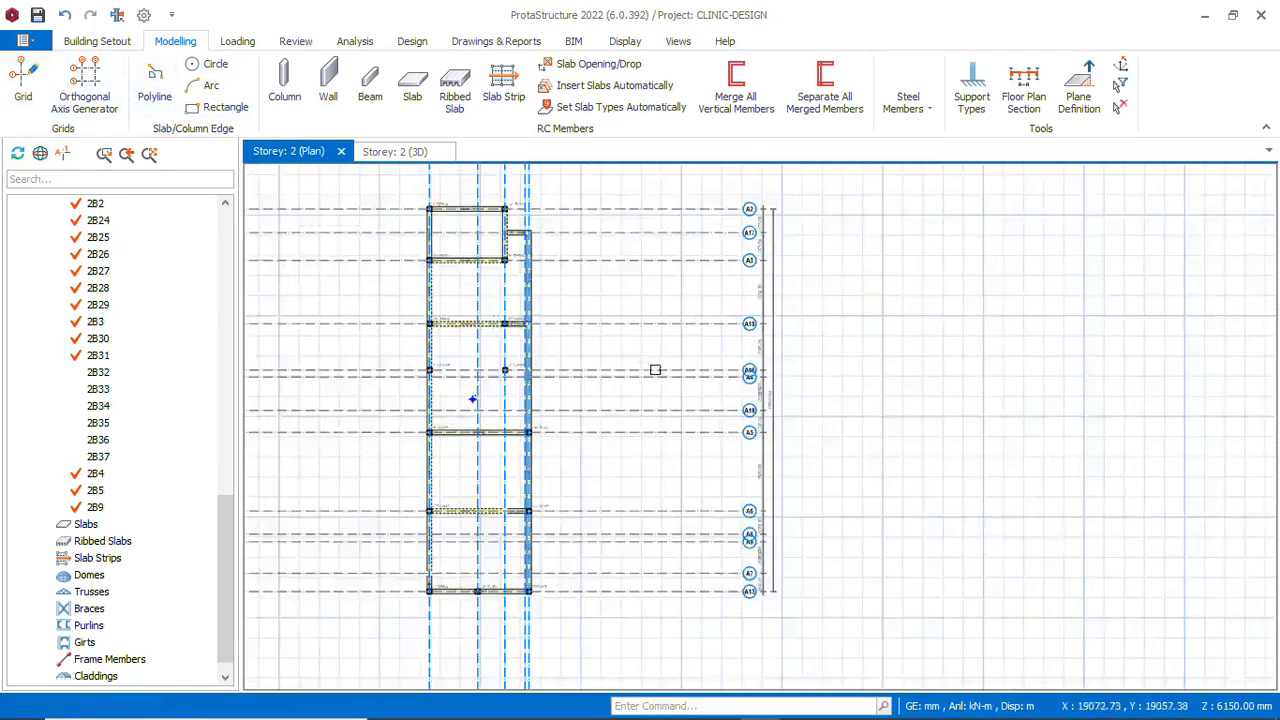
scroll(491, 417, up, 2)
scroll(400, 380, up, 2)
scroll(451, 374, down, 2)
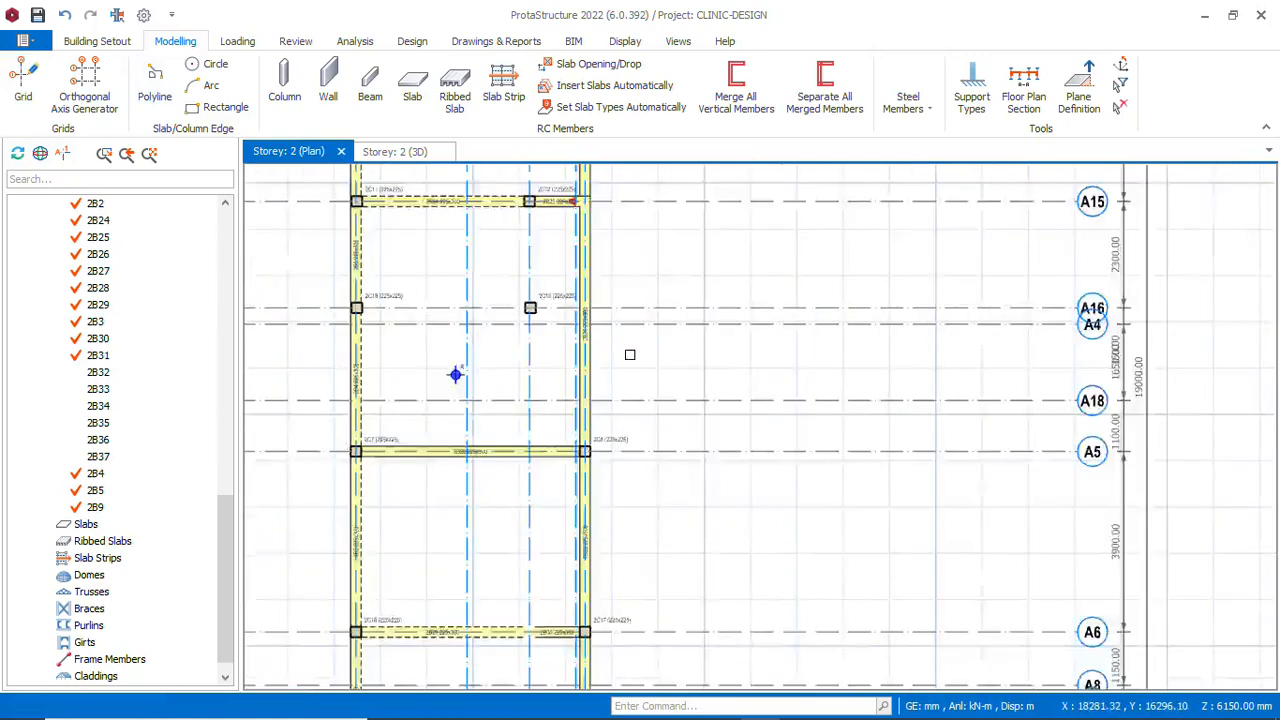
scroll(541, 388, up, 2)
scroll(541, 388, up, 5)
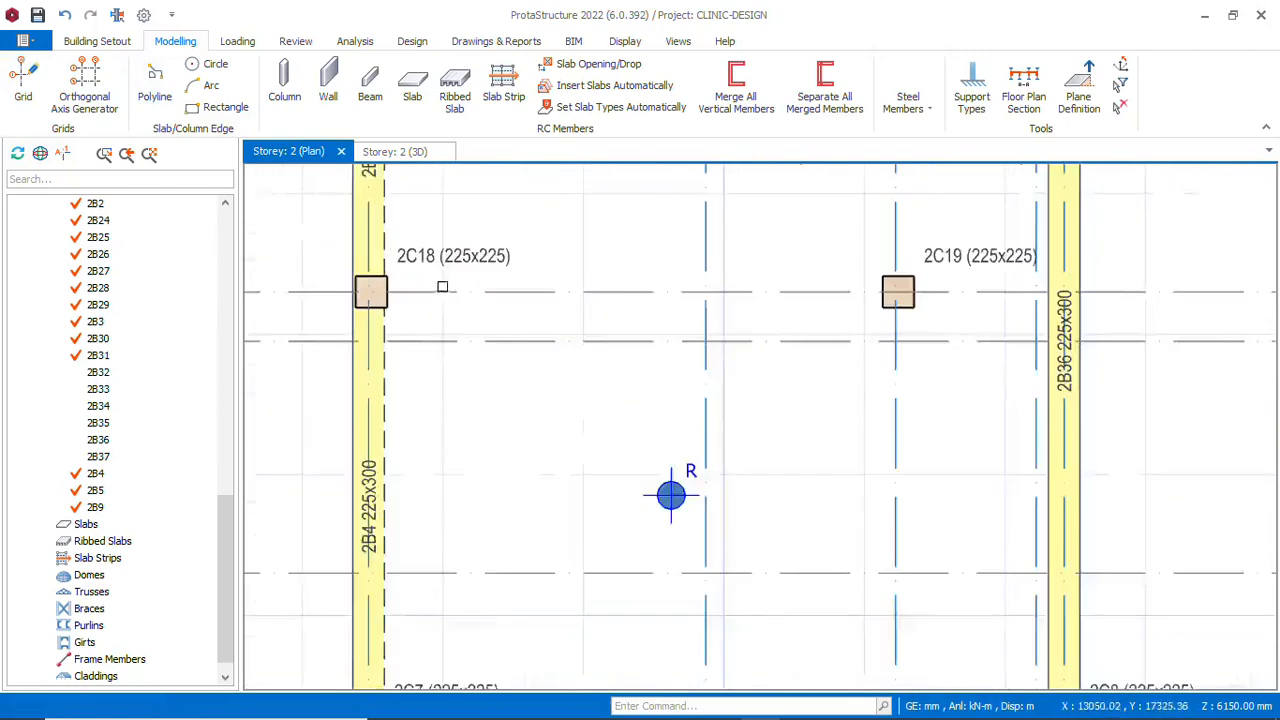
scroll(528, 453, down, 4)
scroll(669, 365, up, 2)
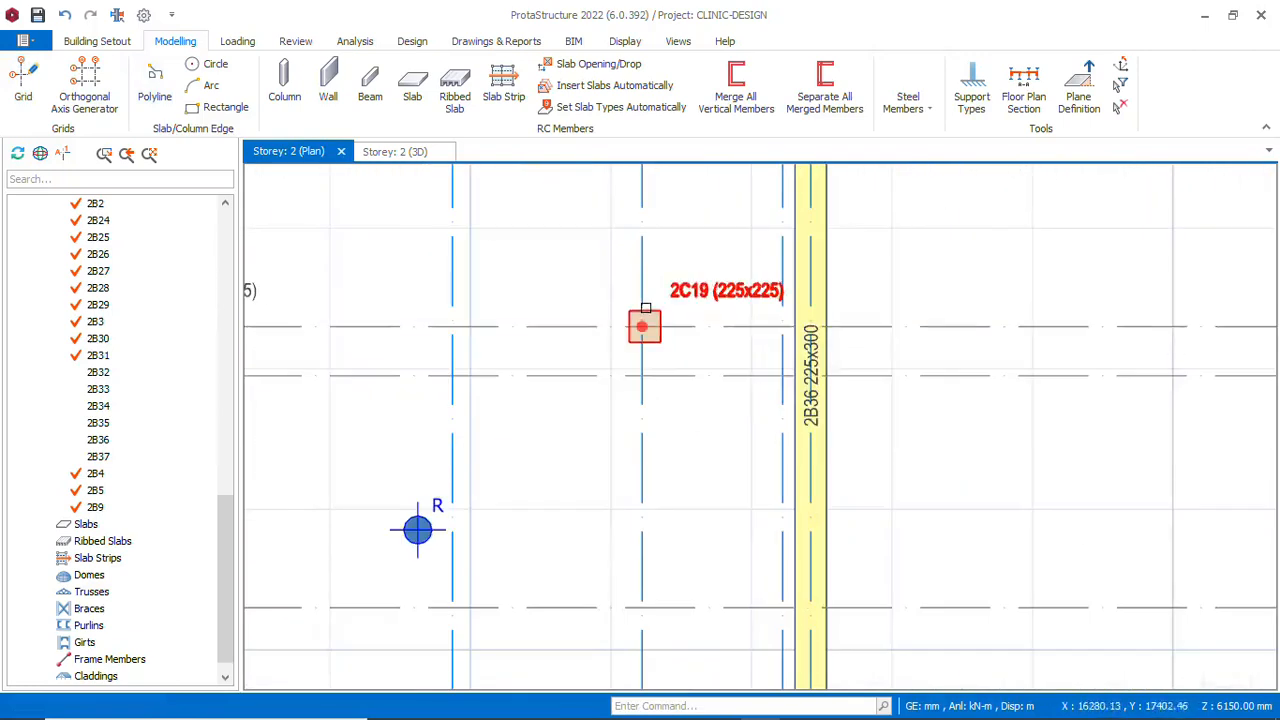
click(658, 311)
right_click(658, 311)
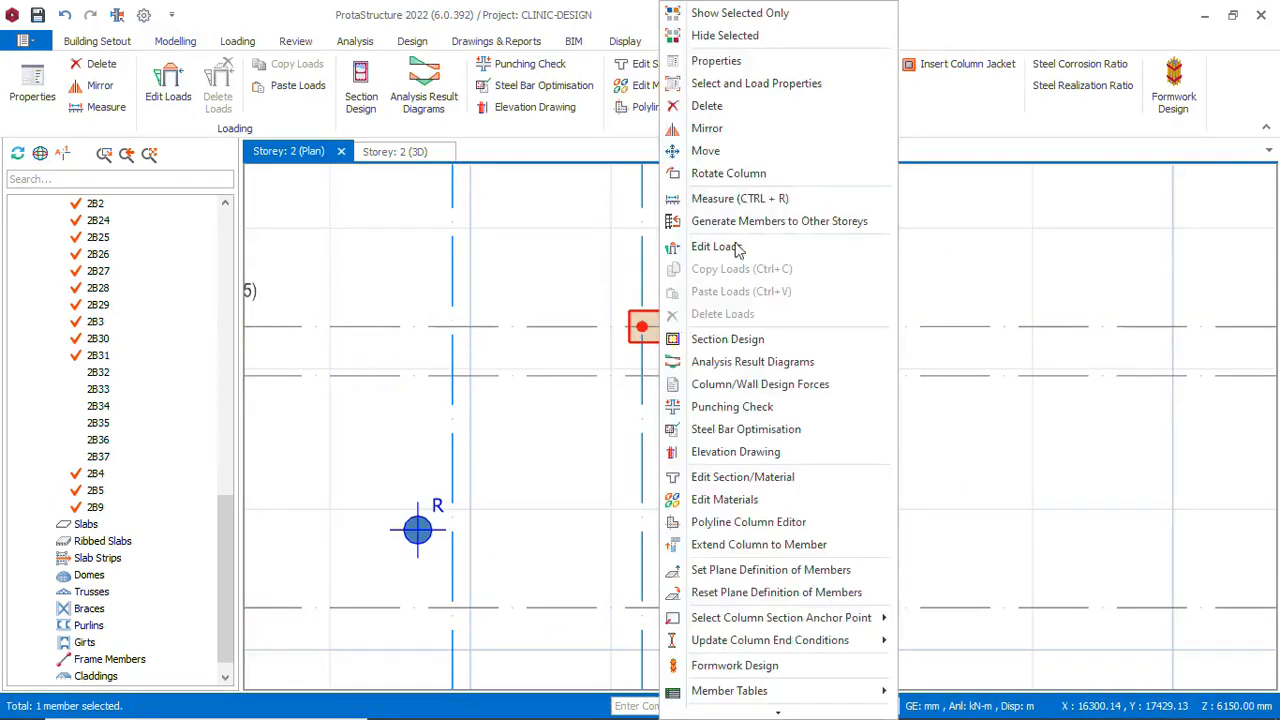
click(713, 151)
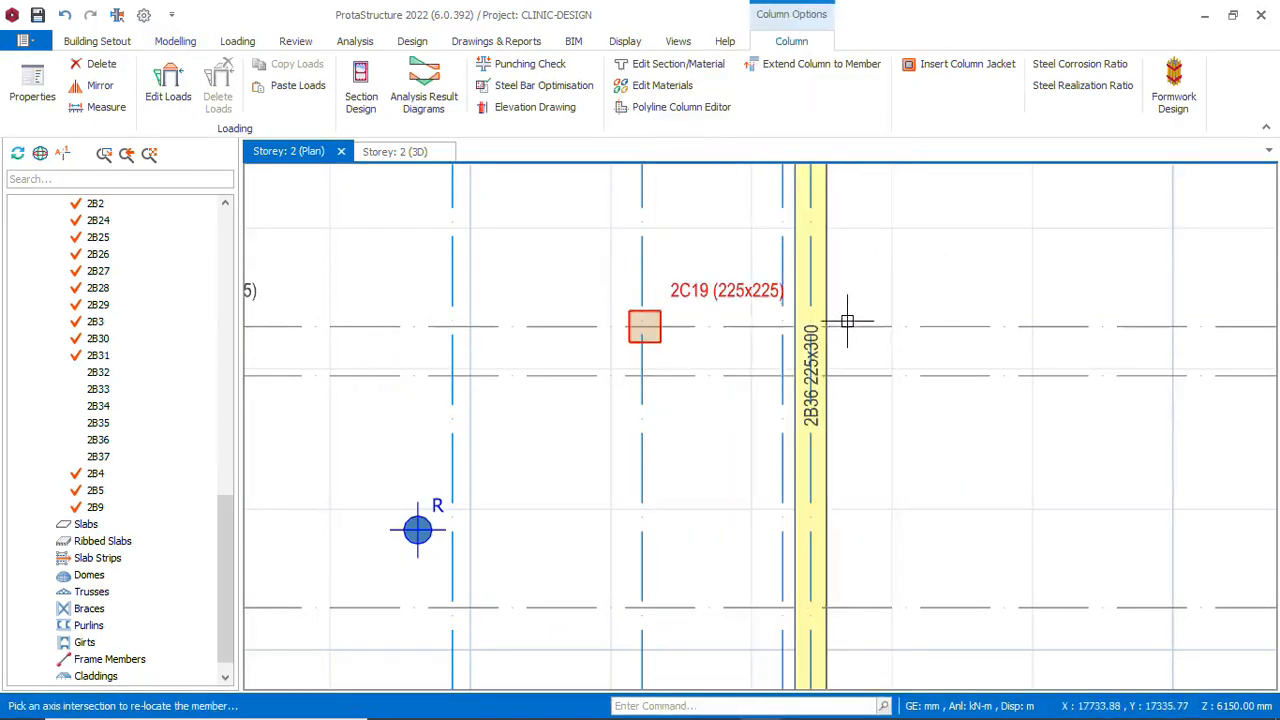
scroll(845, 322, up, 2)
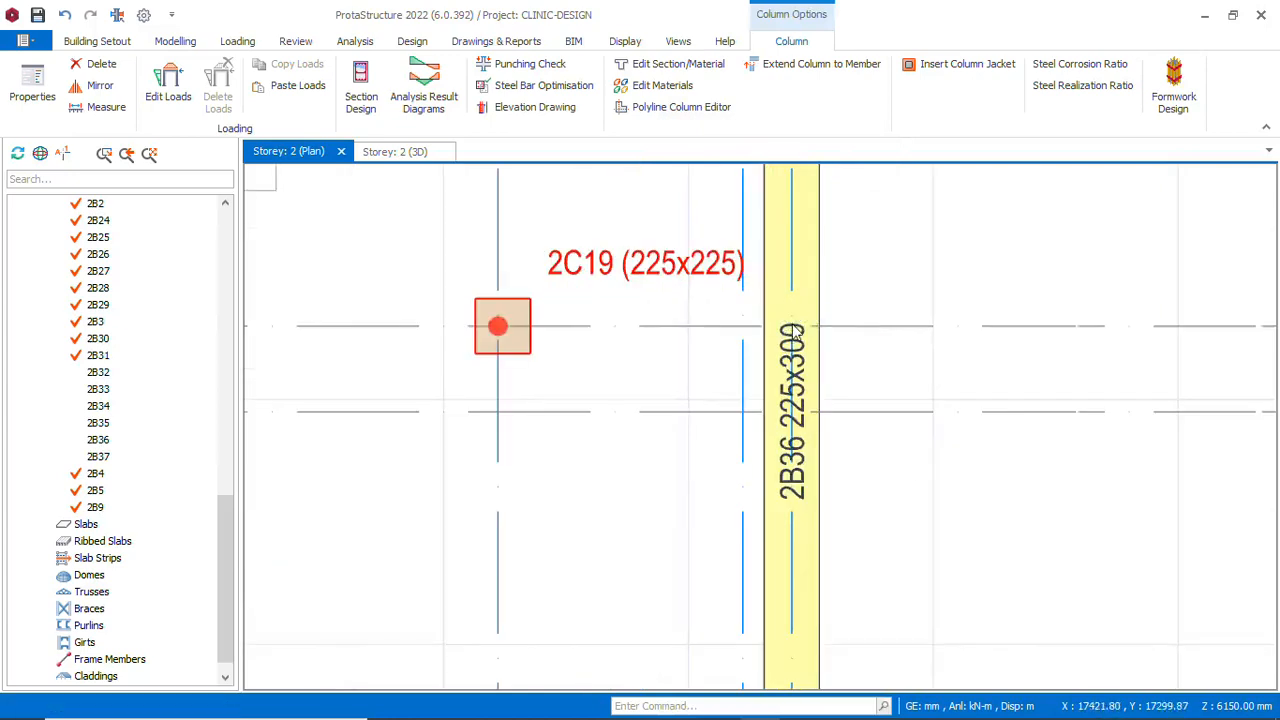
click(790, 325)
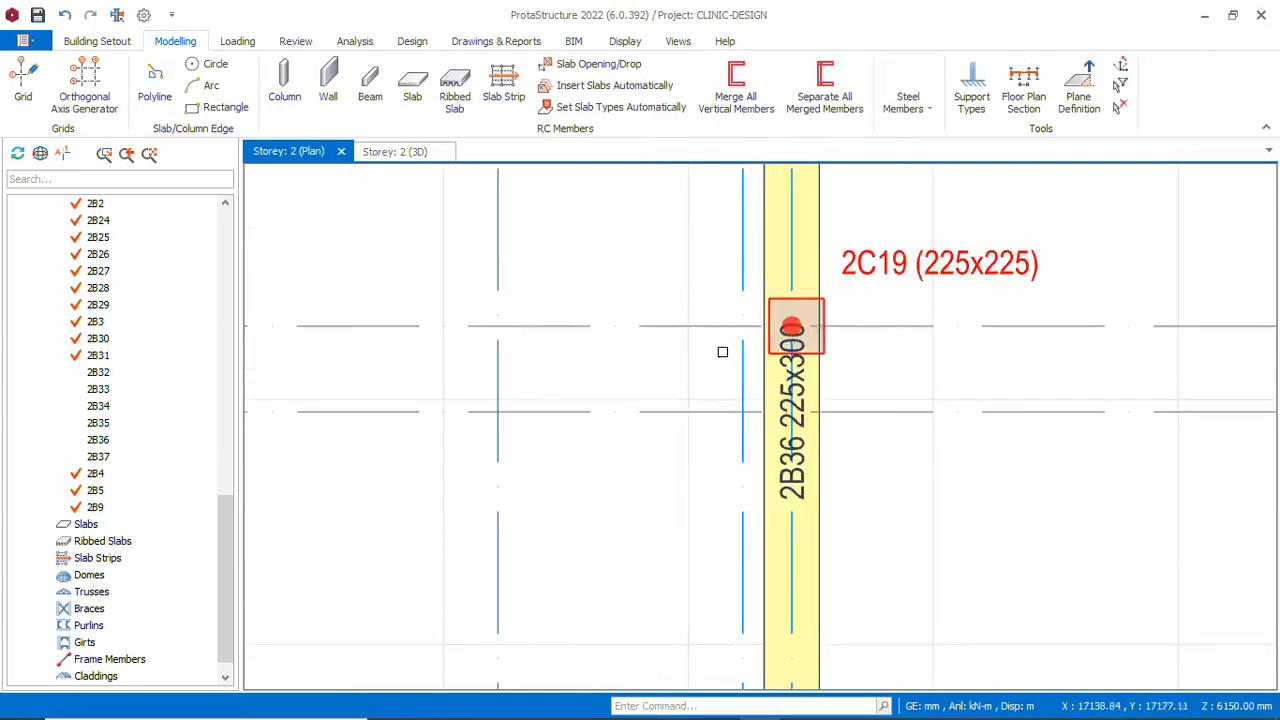
Move column 2C12 along axis A15 to its intersection with outer axis A14
scroll(723, 351, down, 5)
scroll(806, 400, down, 2)
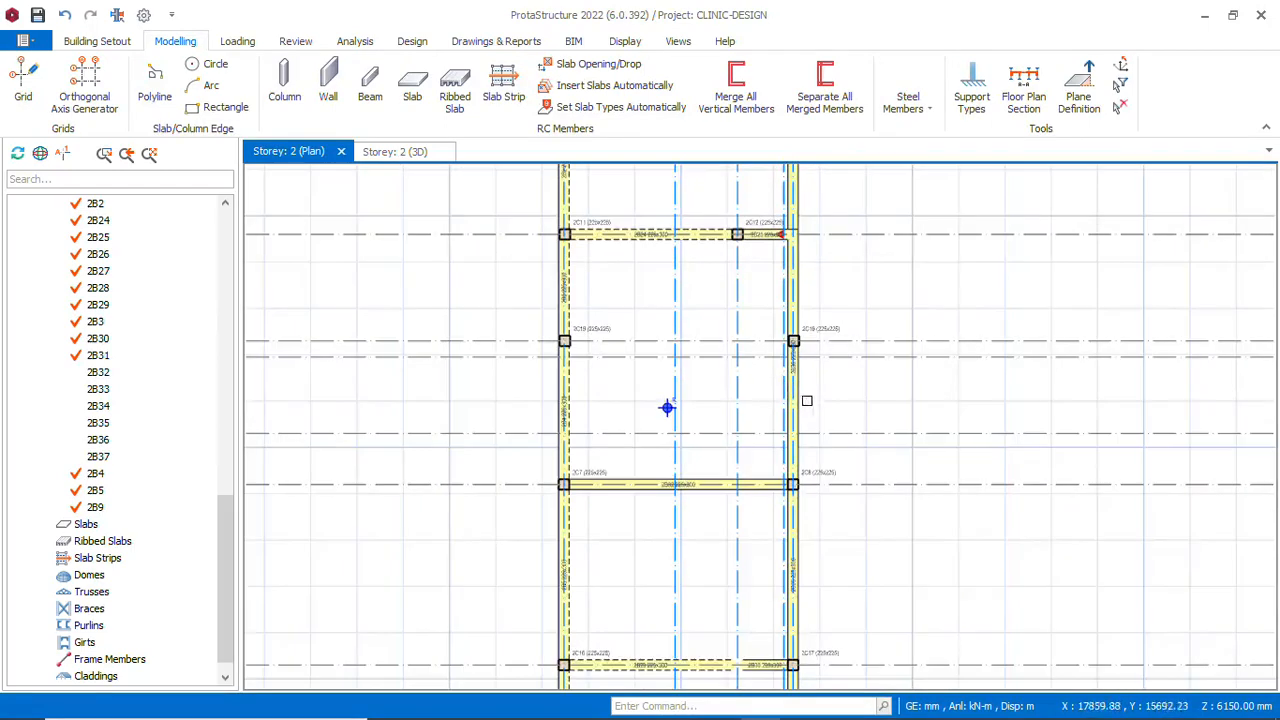
scroll(806, 389, up, 3)
scroll(790, 390, down, 3)
scroll(733, 267, up, 4)
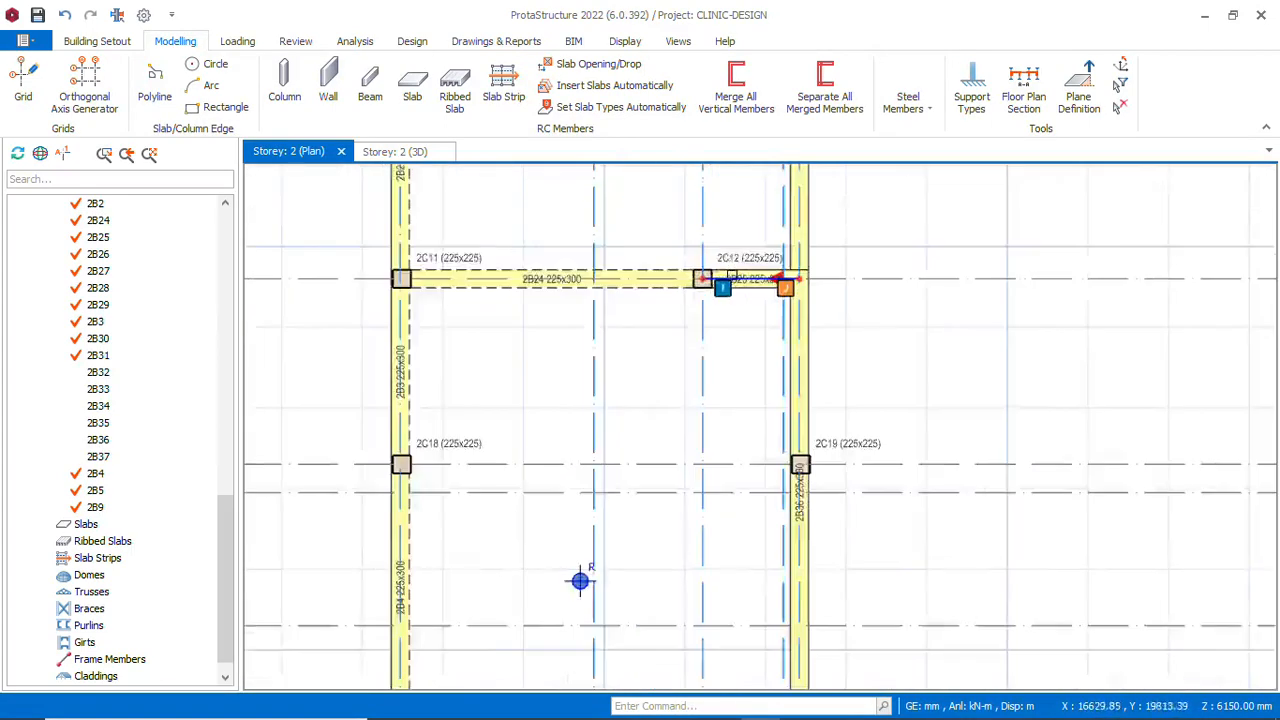
right_click(740, 252)
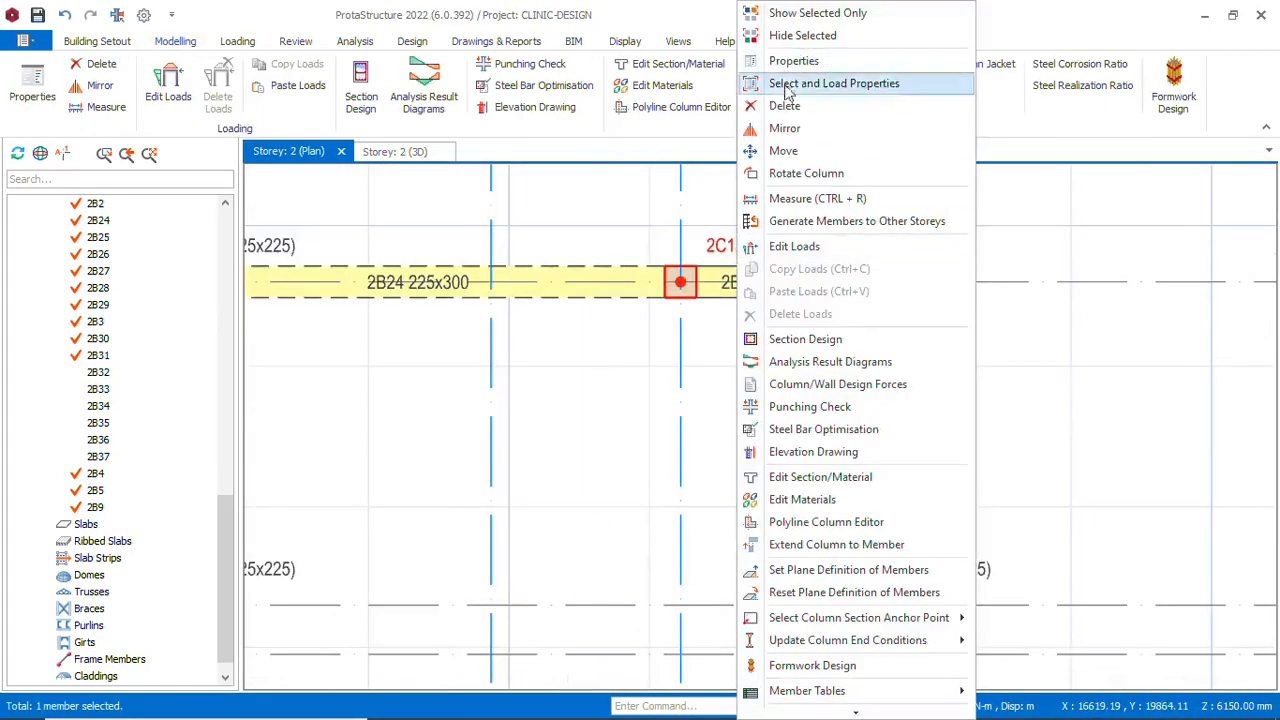
click(786, 151)
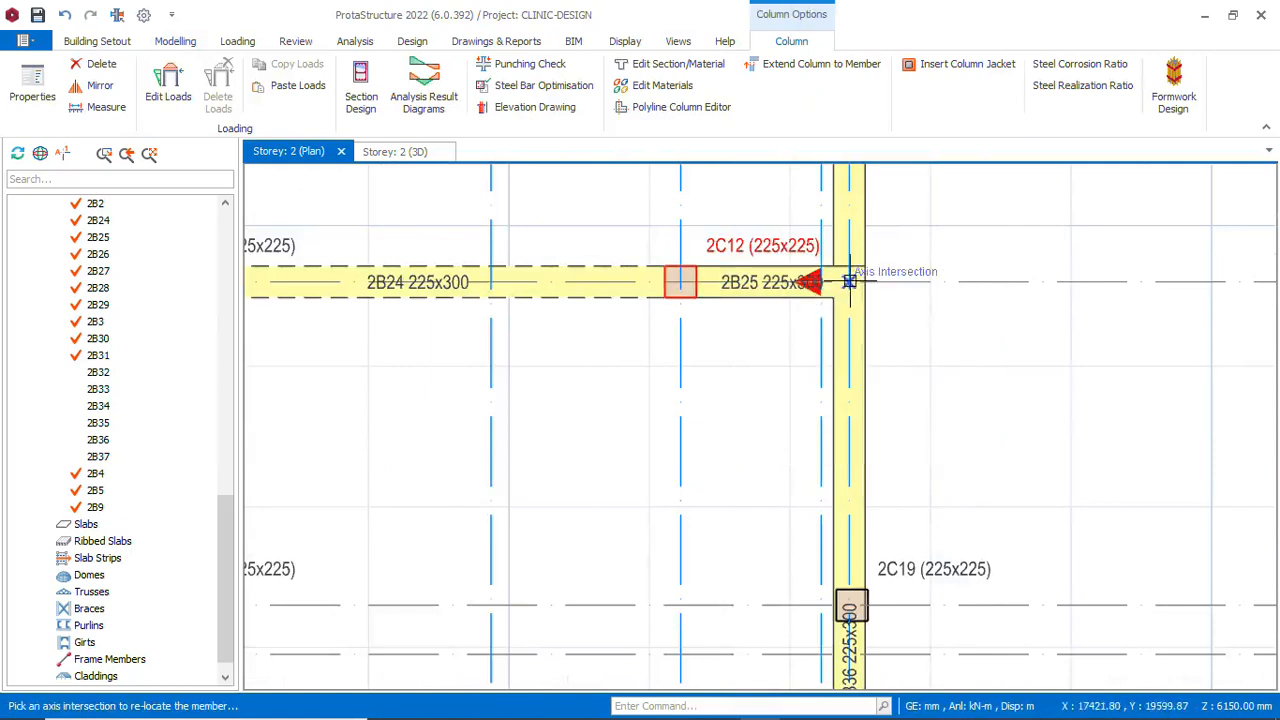
click(849, 281)
scroll(742, 328, down, 3)
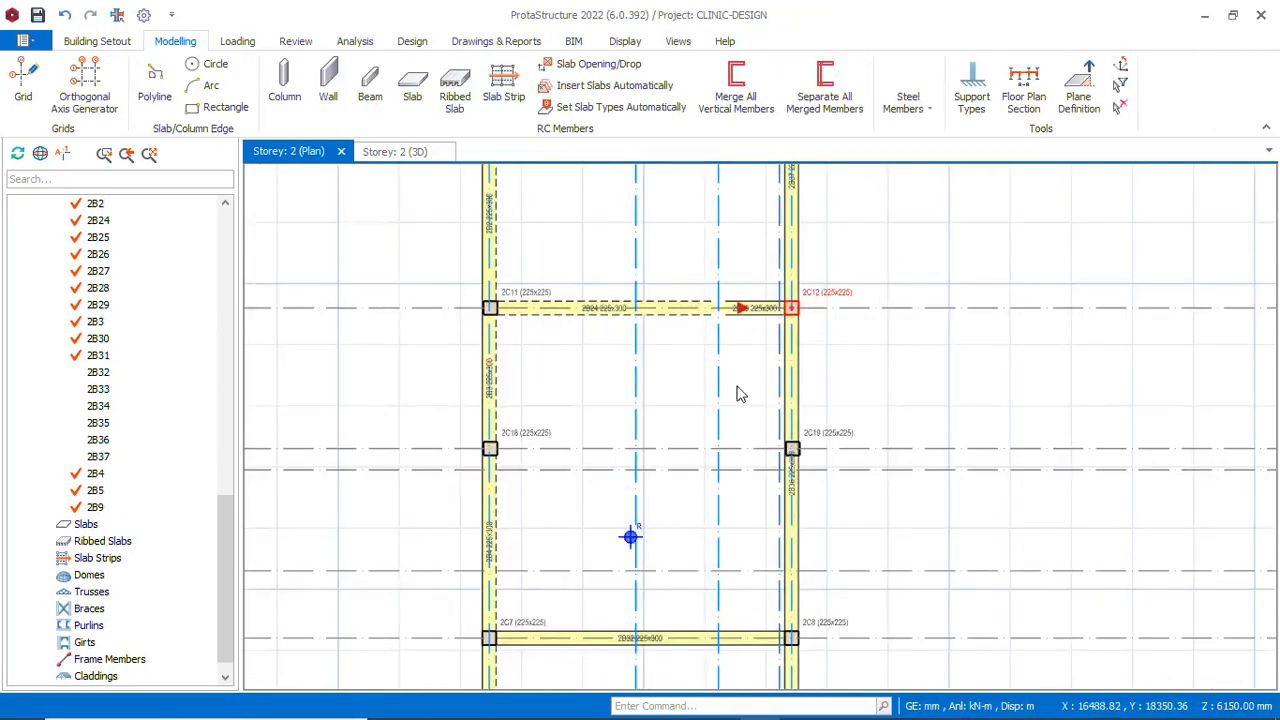
Delete beams 2B25 and 2B24 along axis A15 between columns 2C11 and 2C12
scroll(717, 300, down, 1)
scroll(640, 480, up, 1)
scroll(643, 466, down, 1)
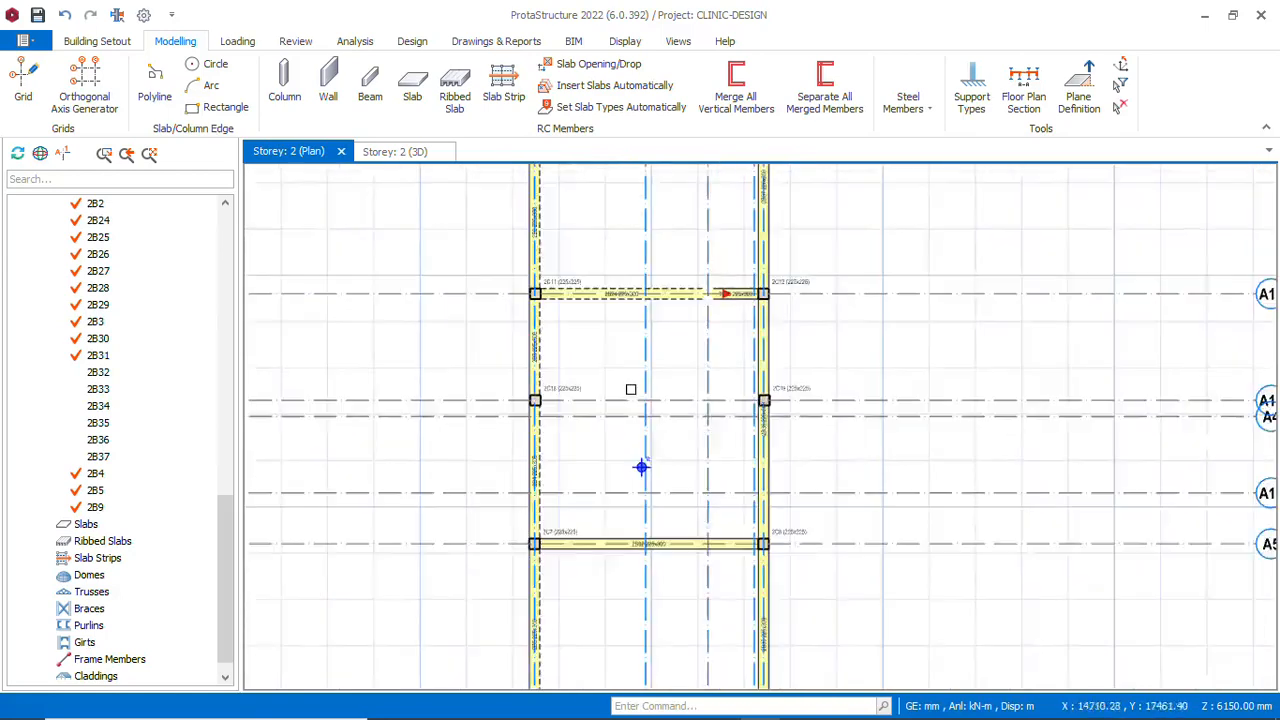
scroll(602, 519, up, 1)
right_click(742, 294)
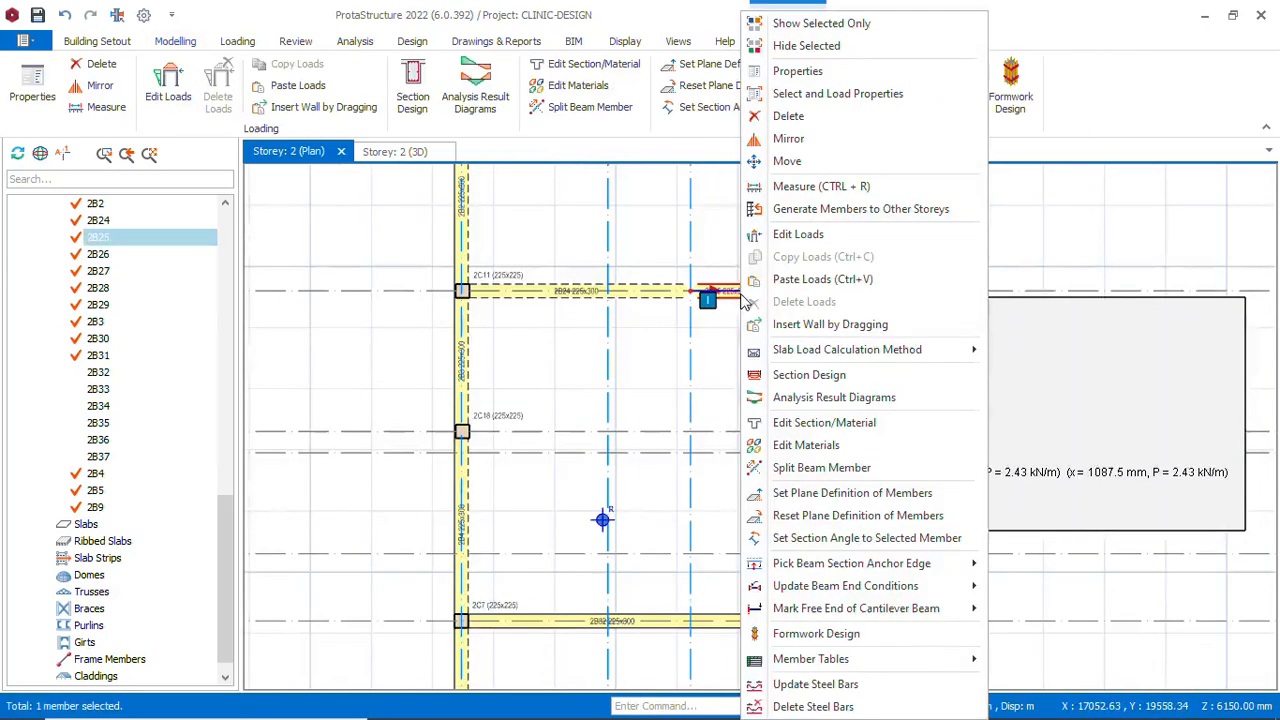
click(786, 118)
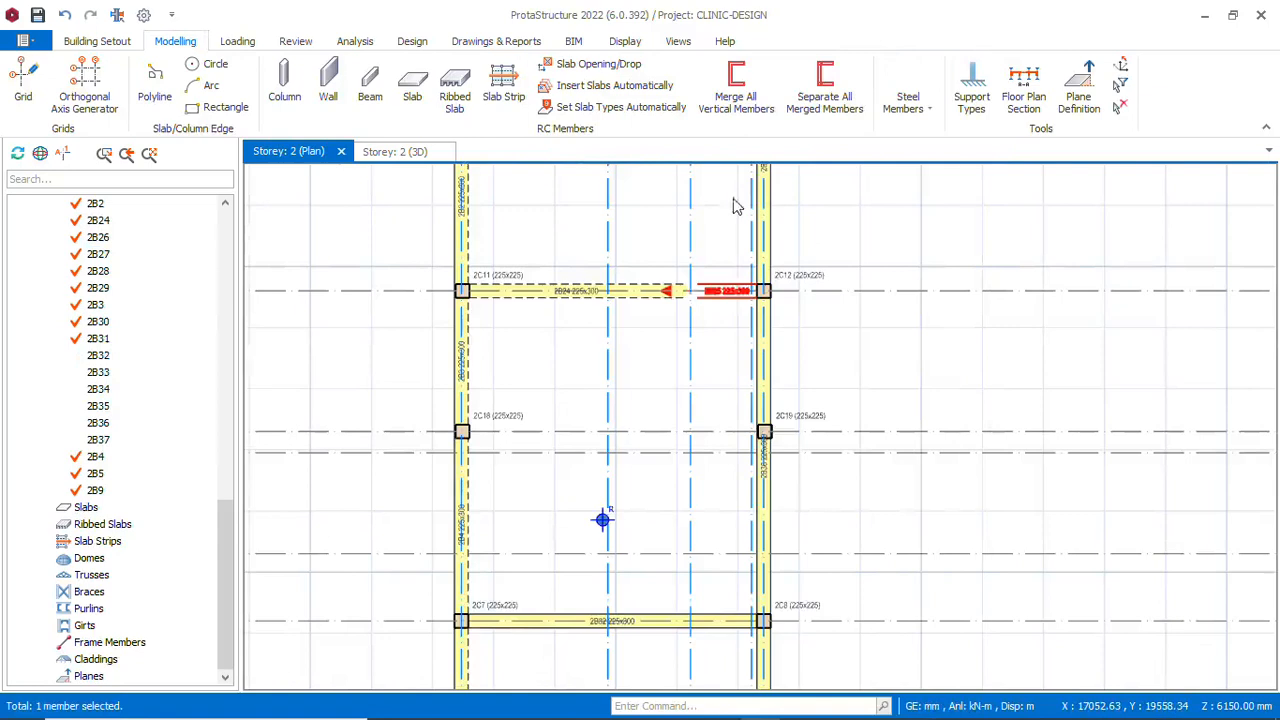
right_click(629, 302)
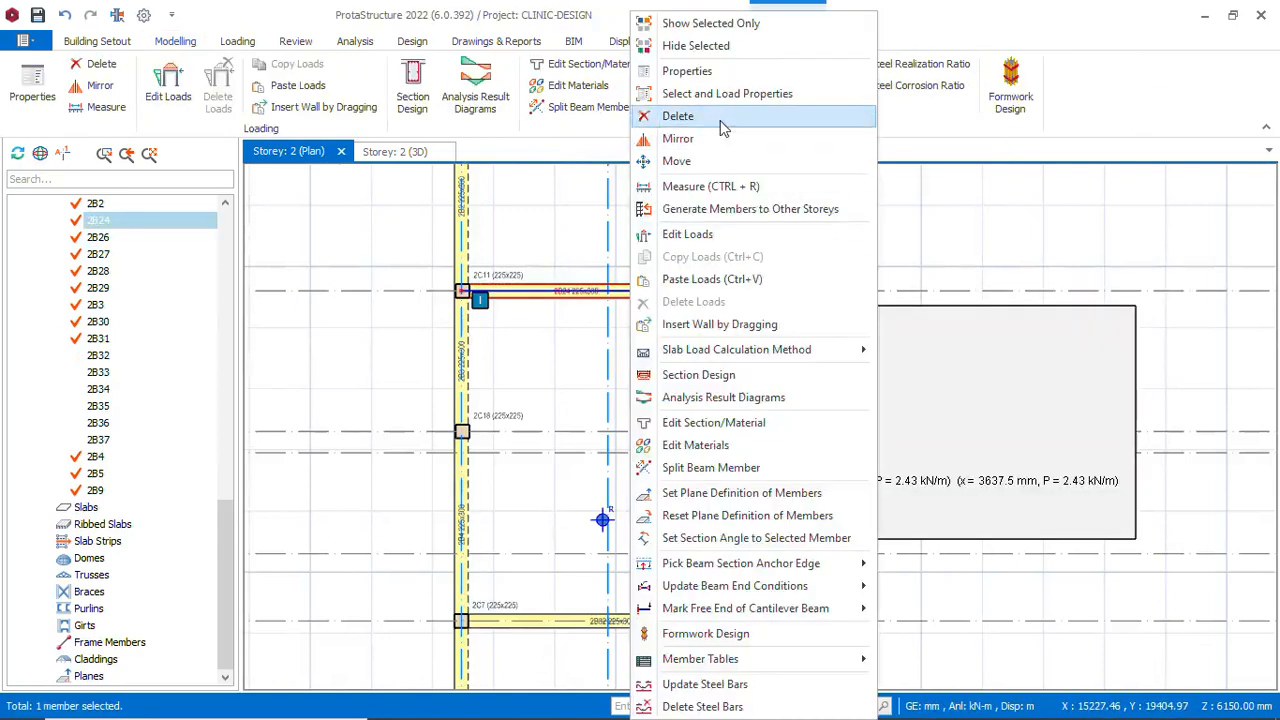
click(680, 115)
Try to insert a beam along axis A15 from column 2C11 to axis A11, using beam 2B26's properties, and undo it
scroll(509, 321, down, 1)
scroll(540, 249, down, 2)
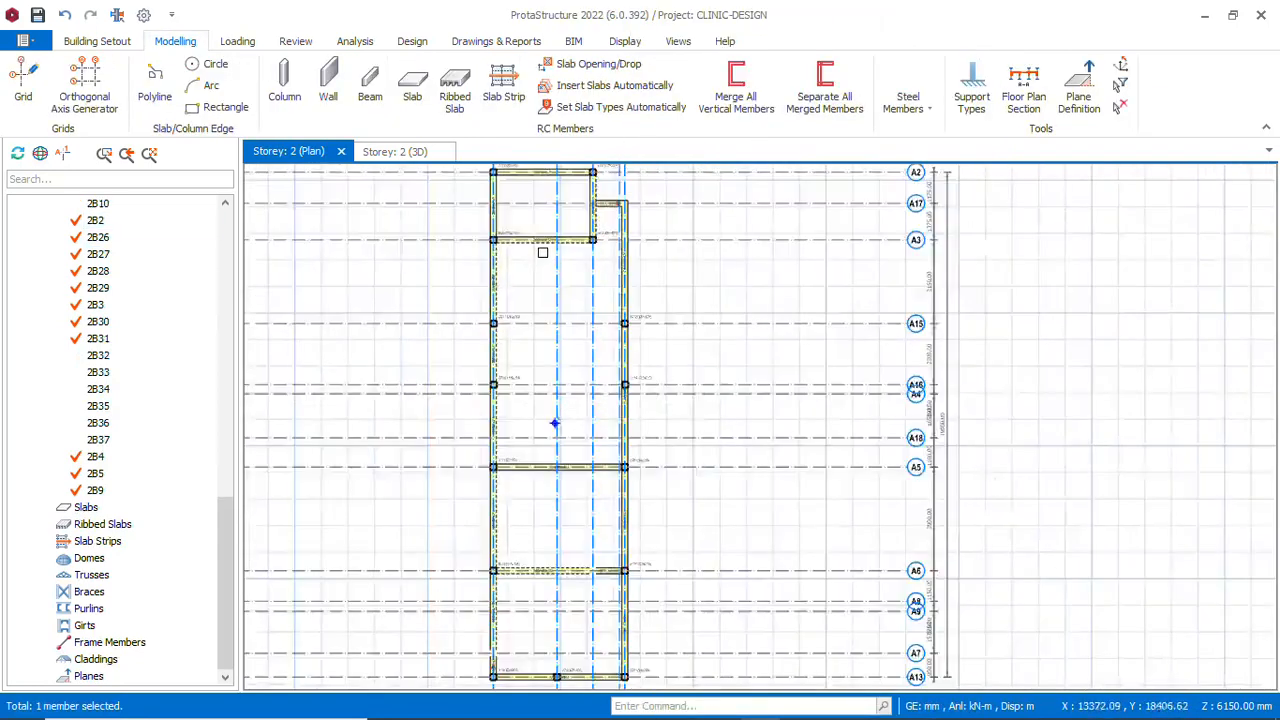
scroll(537, 240, up, 2)
click(537, 238)
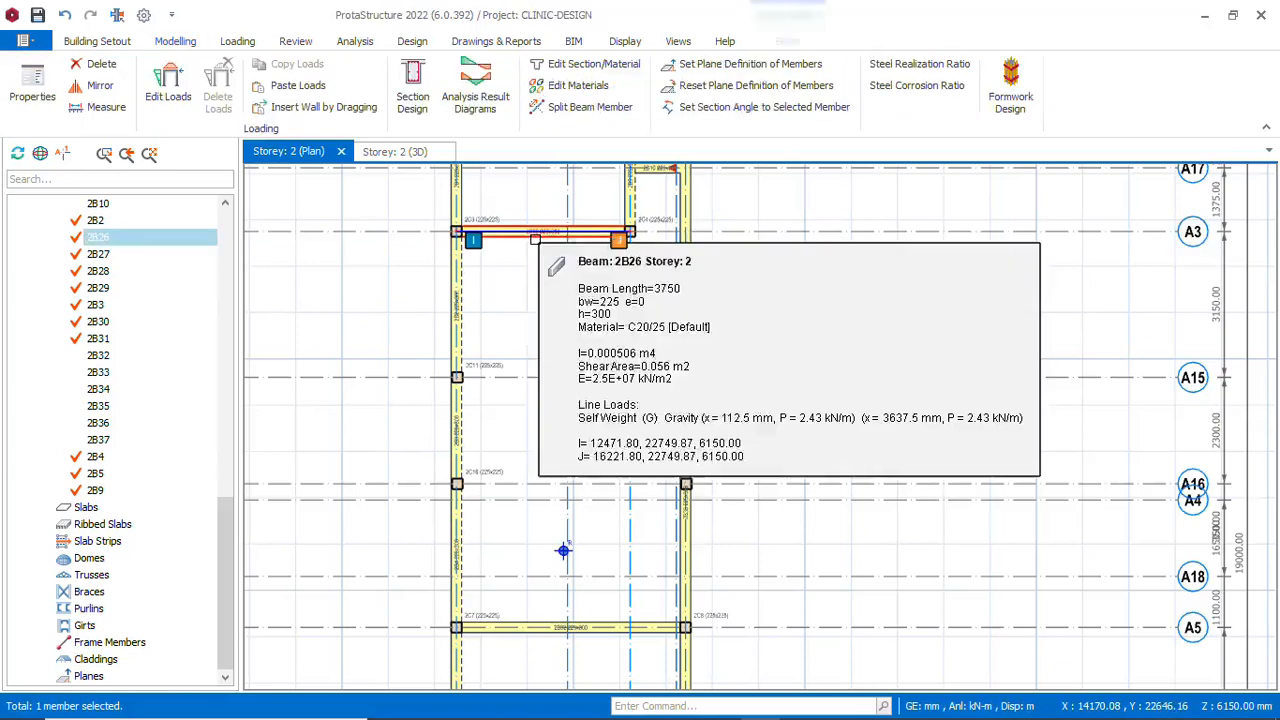
right_click(537, 238)
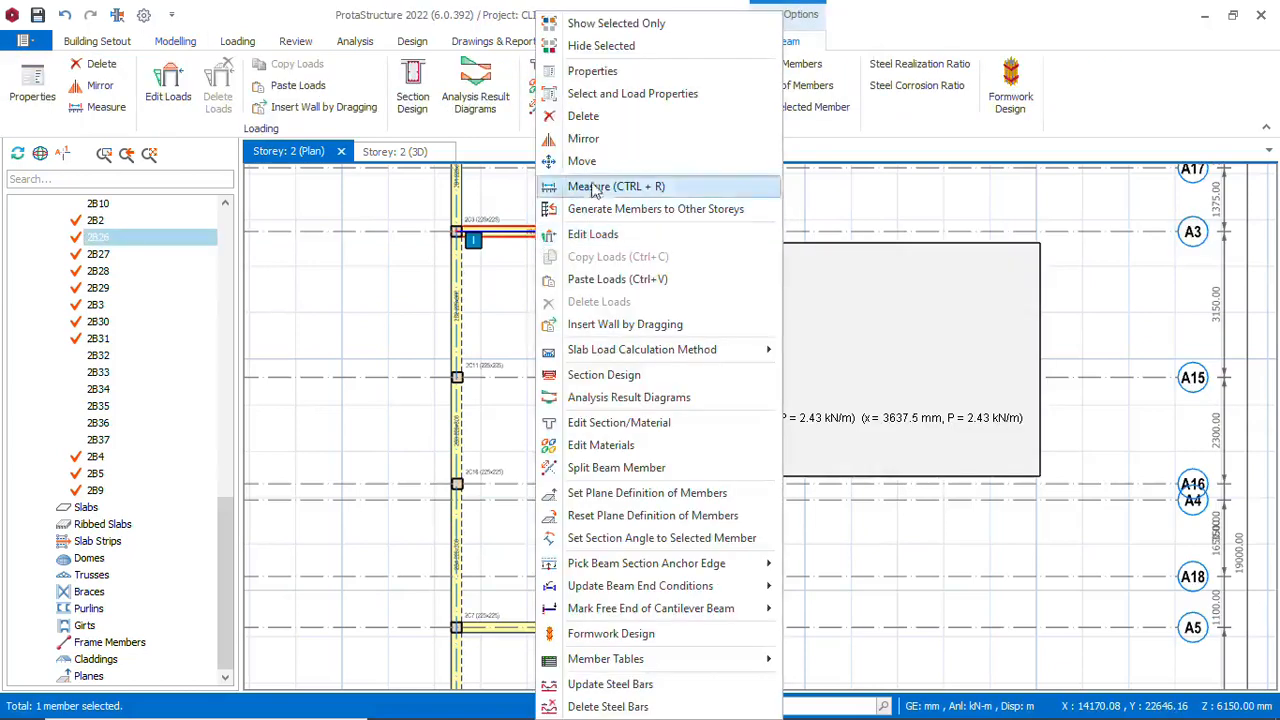
click(592, 71)
click(457, 377)
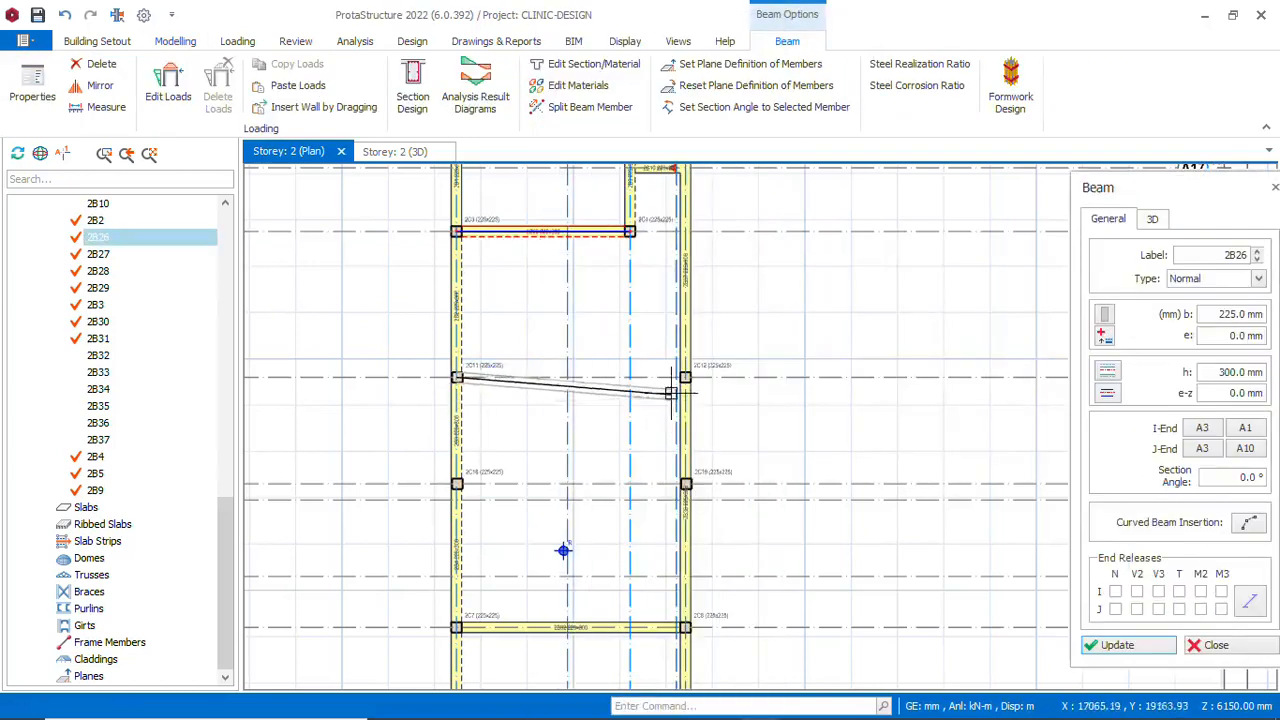
click(684, 376)
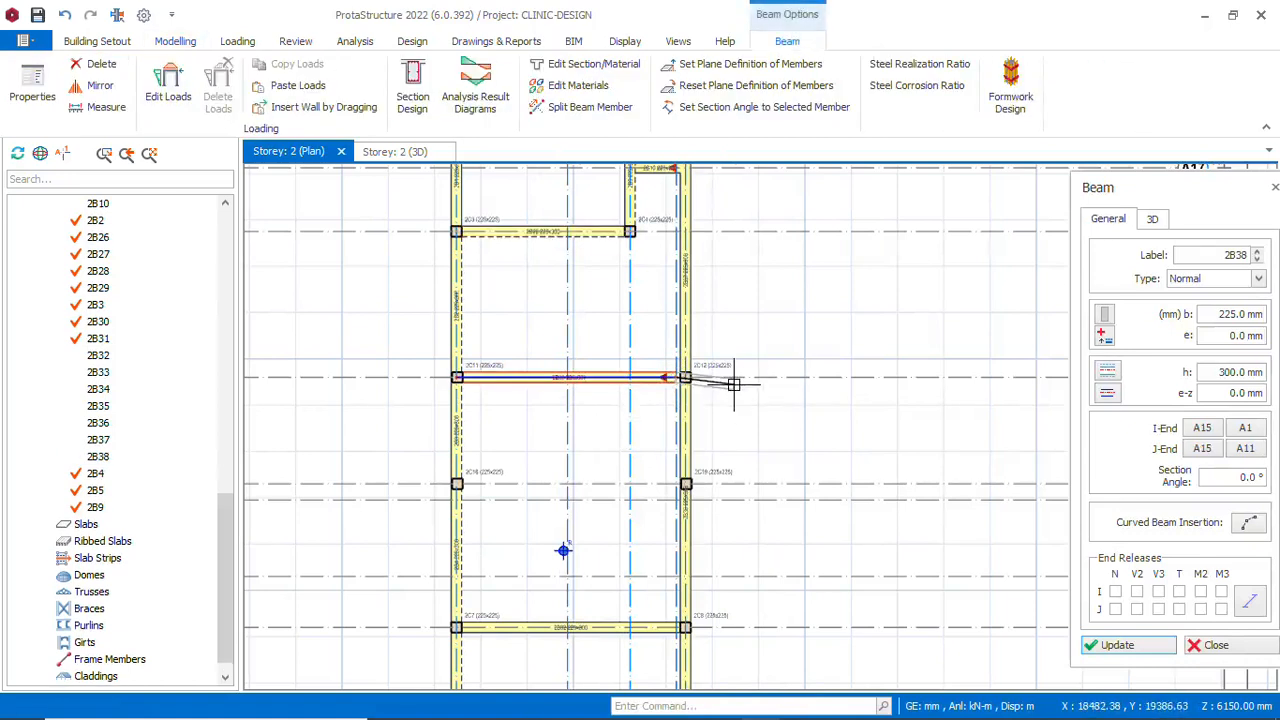
key(ctrl+z)
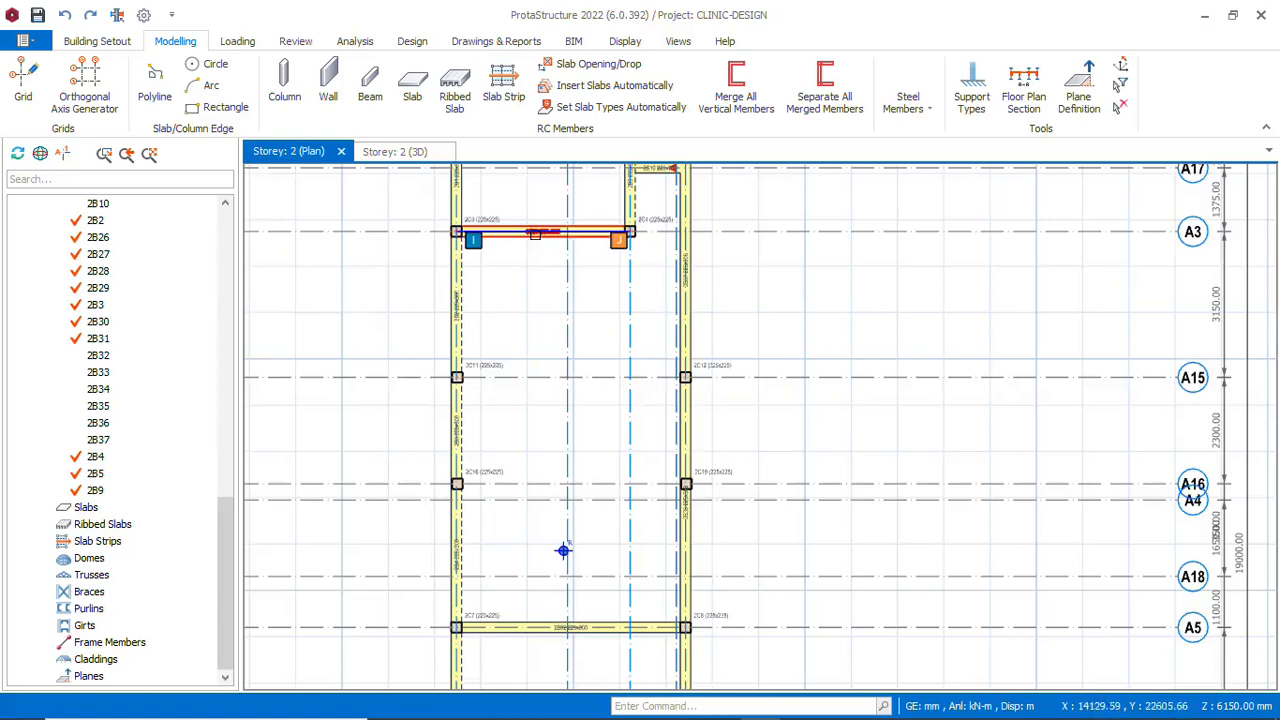
Insert a 225x300 mm beam along axis A15 from column 2C11 to column 2C12 on axis A14, using beam 2B26's properties
click(540, 233)
right_click(540, 233)
click(607, 90)
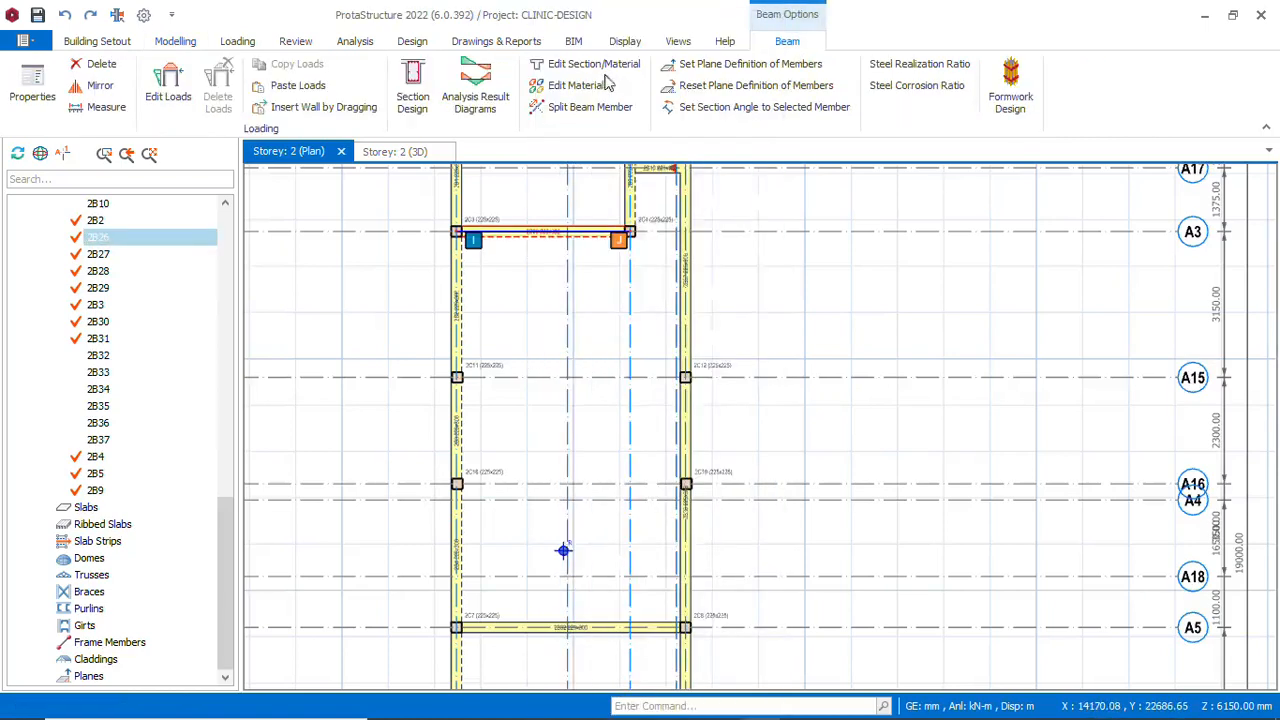
scroll(455, 377, up, 2)
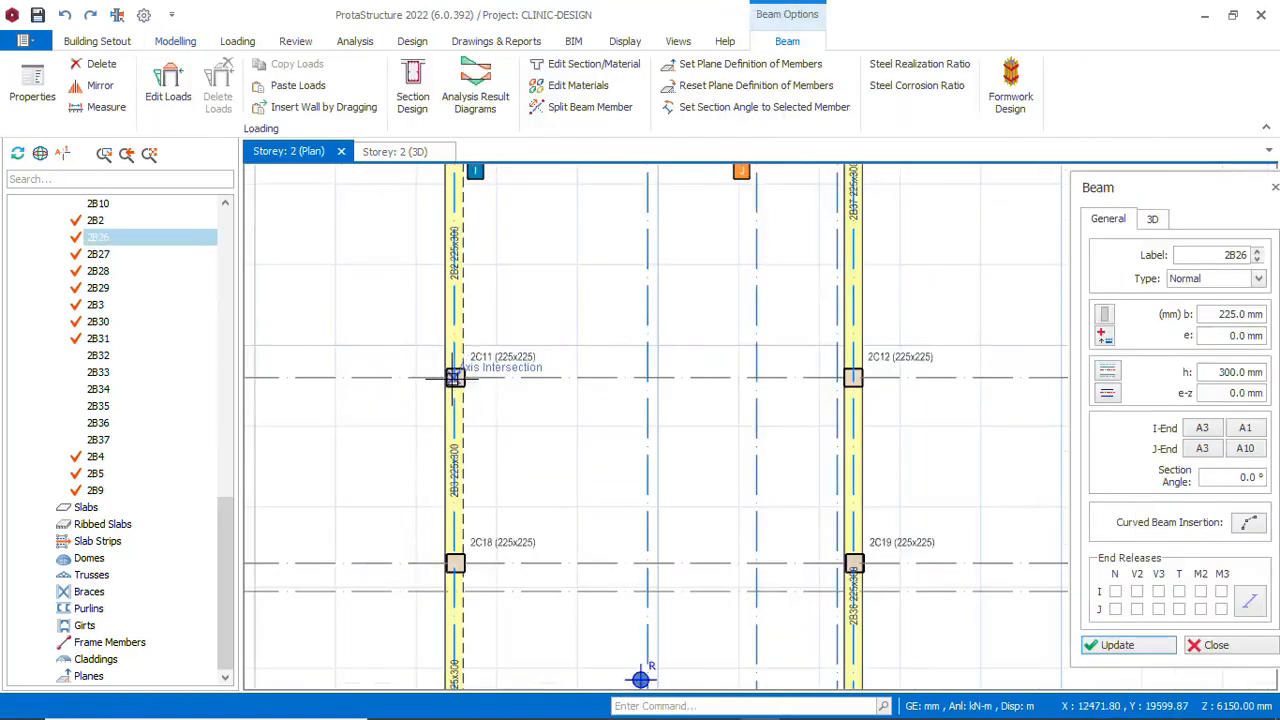
click(455, 377)
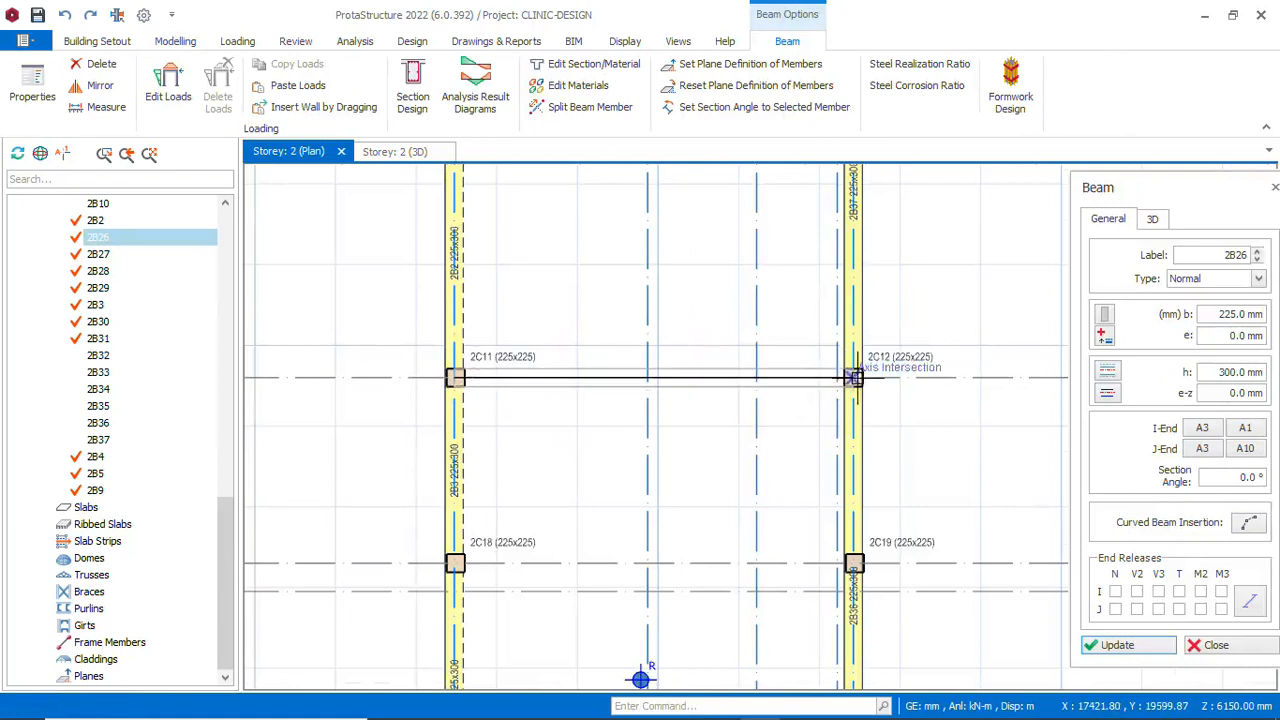
scroll(852, 377, up, 3)
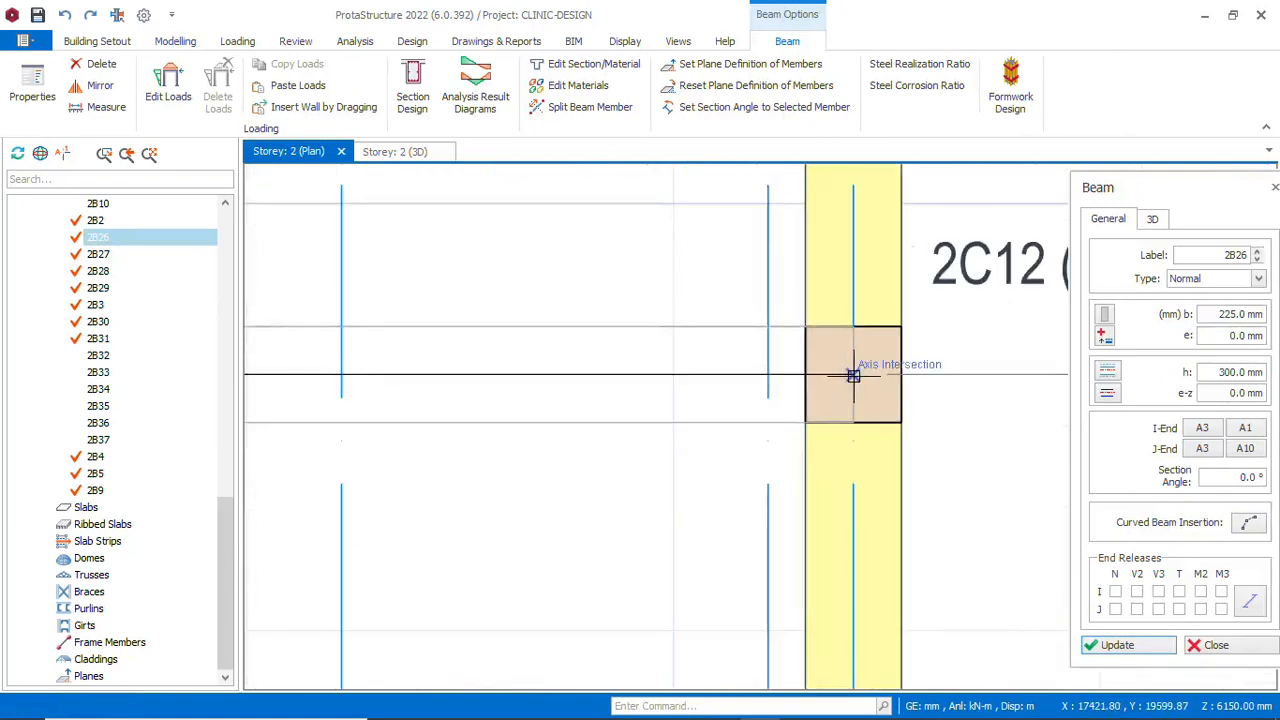
click(852, 374)
scroll(723, 423, down, 2)
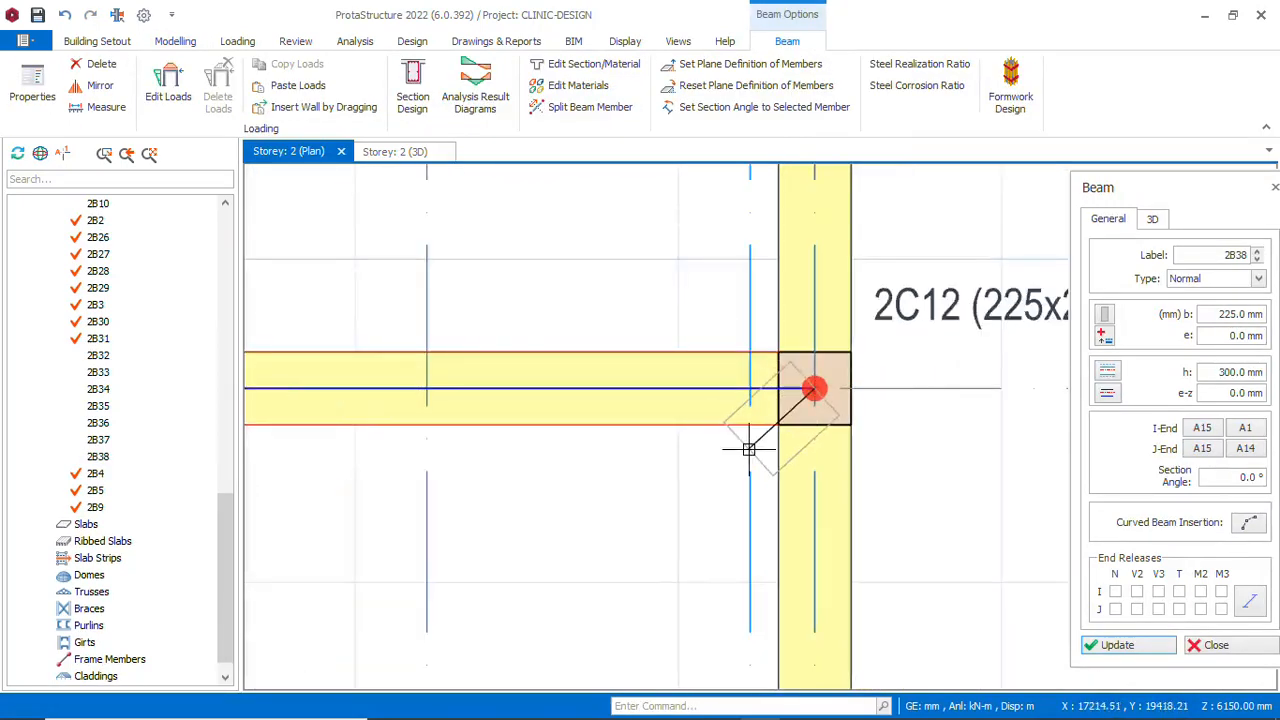
key(Escape)
scroll(694, 360, down, 7)
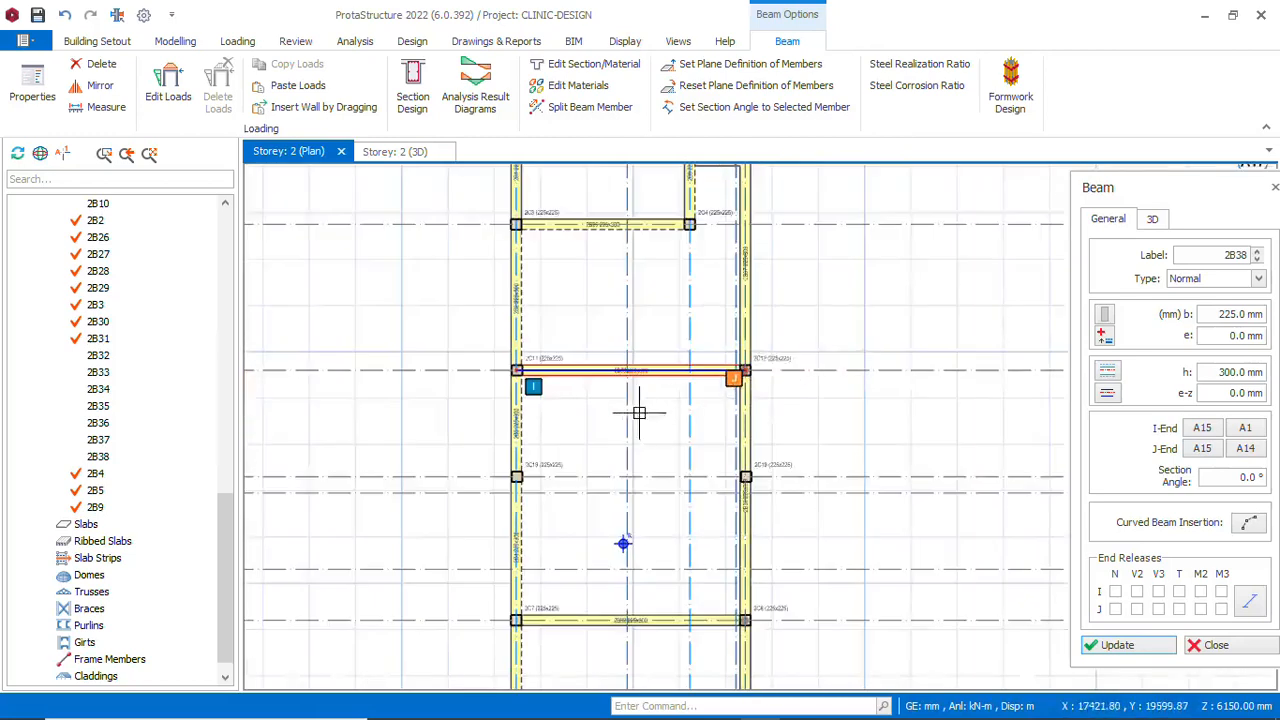
scroll(516, 409, up, 2)
scroll(516, 391, up, 2)
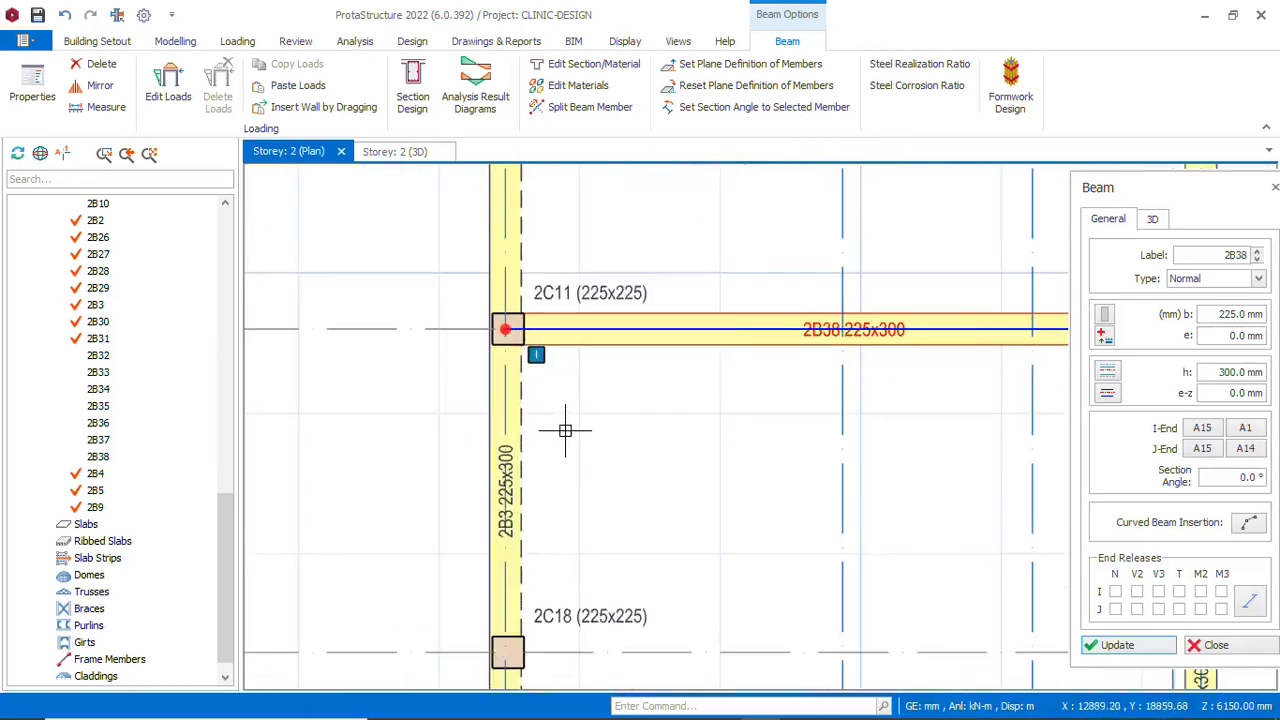
key(Escape)
Examine how columns 2C11 and 2C18 line up with the edges of the beams along axis A1
scroll(512, 353, up, 2)
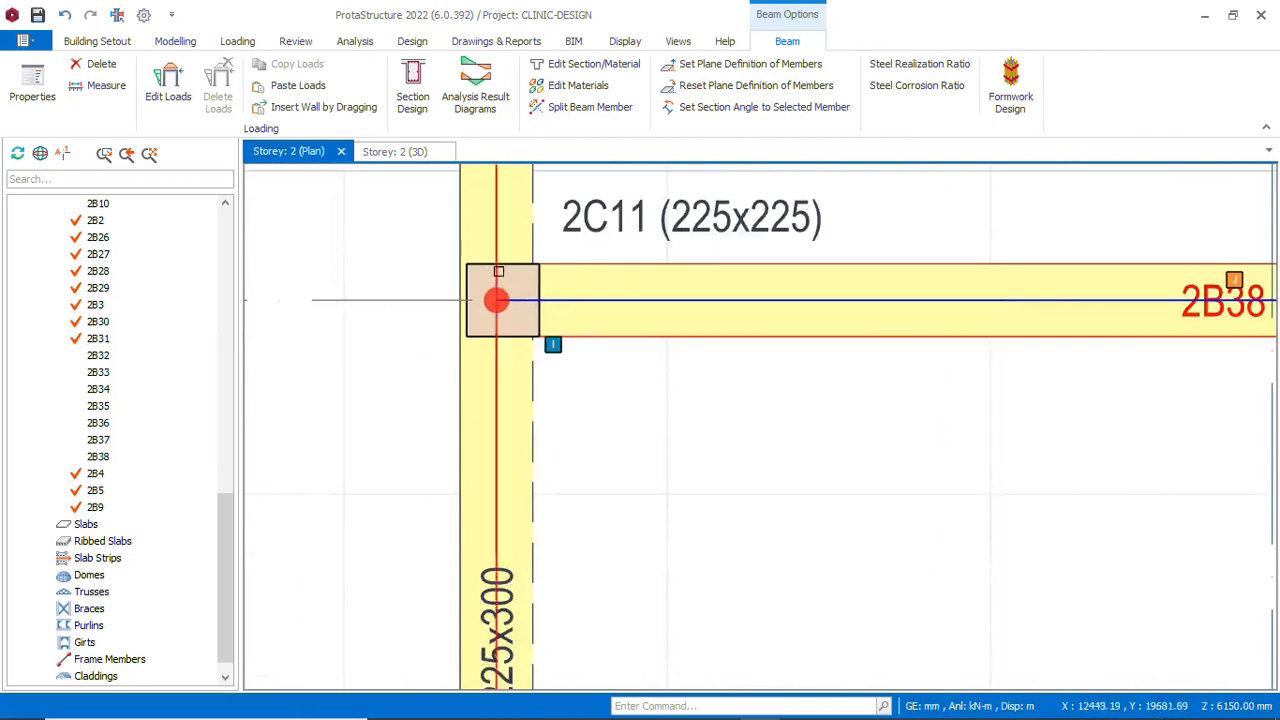
scroll(511, 272, down, 2)
scroll(510, 273, up, 4)
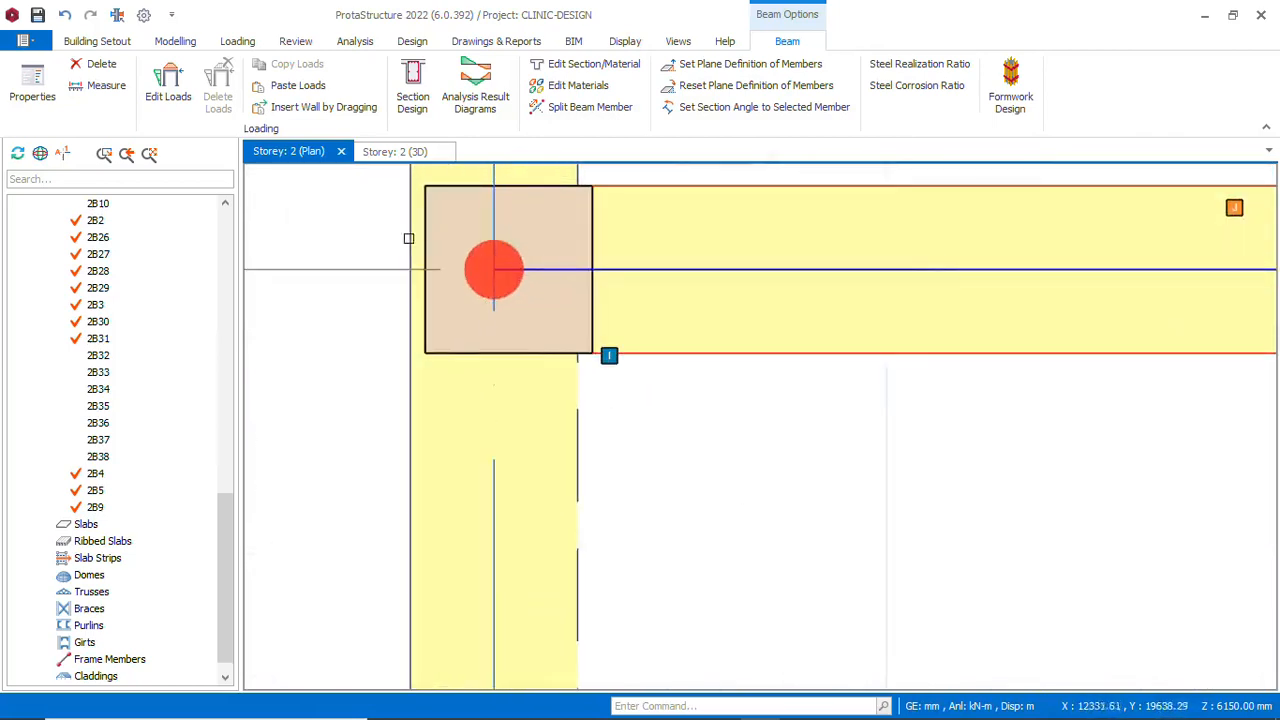
scroll(408, 238, down, 2)
scroll(488, 427, down, 3)
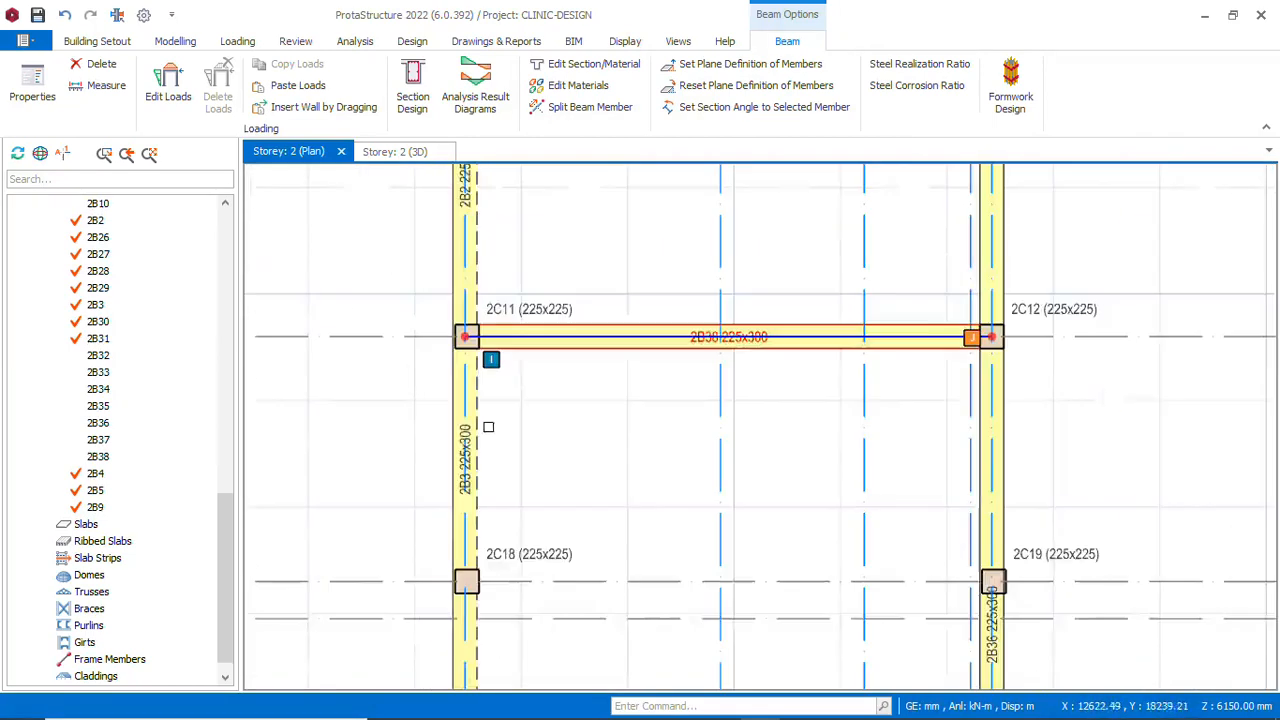
scroll(488, 427, down, 3)
scroll(474, 300, up, 2)
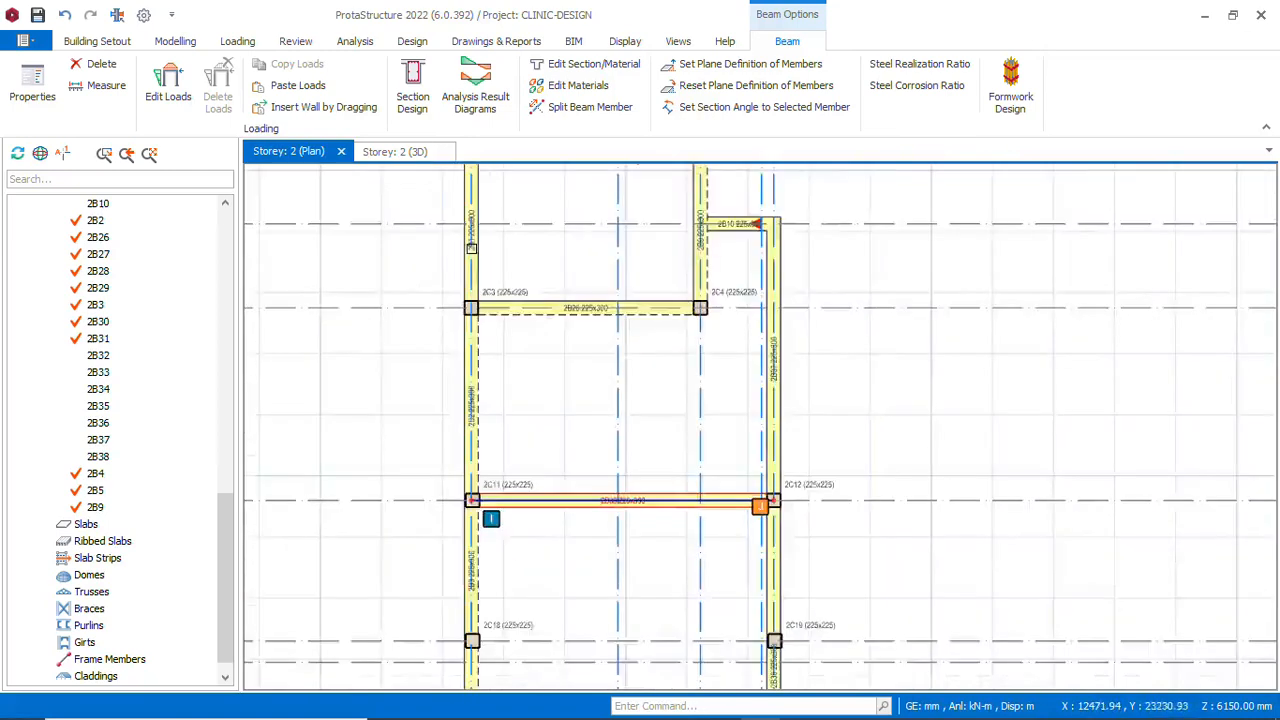
scroll(472, 248, up, 2)
scroll(491, 611, down, 3)
scroll(494, 546, up, 4)
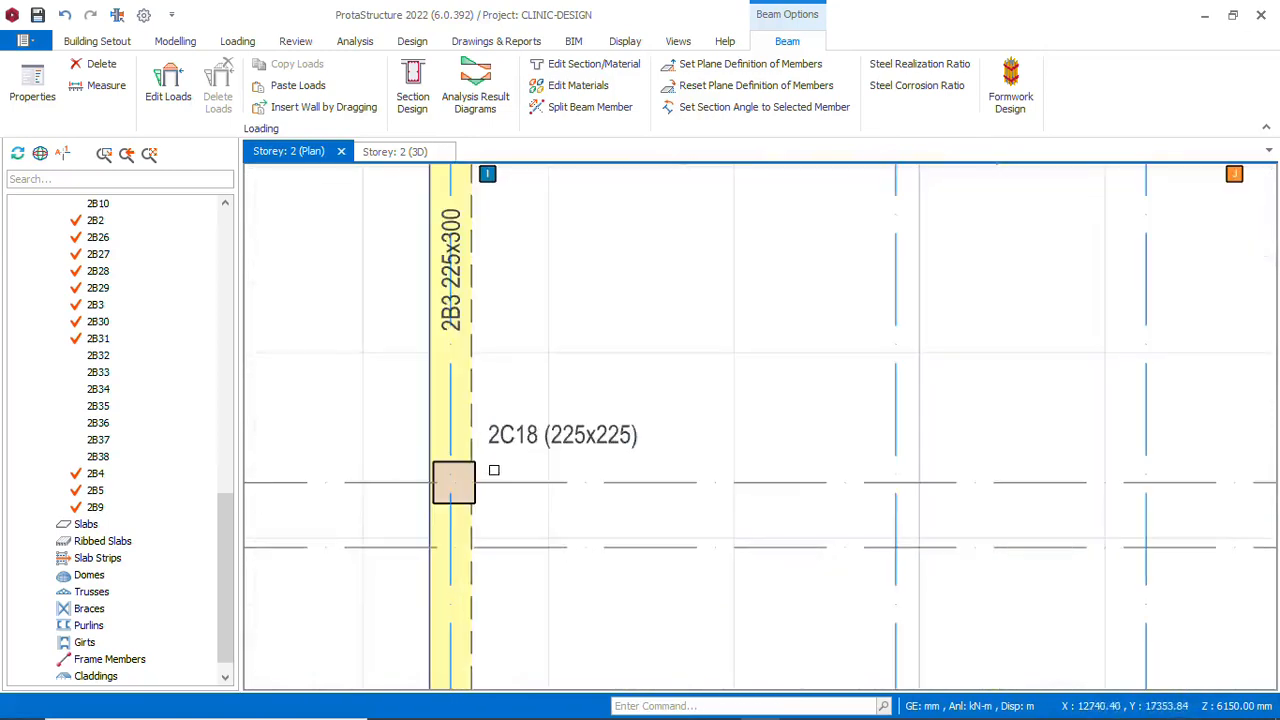
Set column 2C11's e1 eccentricity to 0 mm so that it is centred on axis A1
click(494, 470)
scroll(495, 509, down, 3)
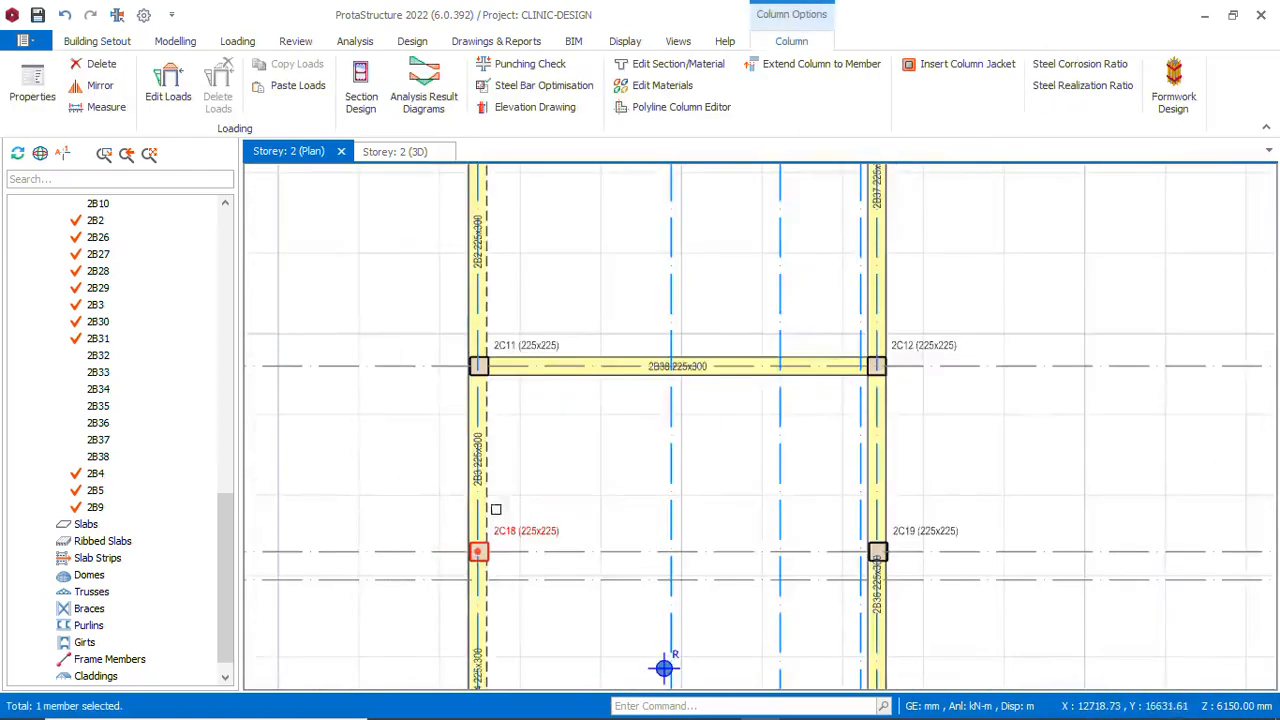
scroll(520, 345, up, 2)
right_click(520, 345)
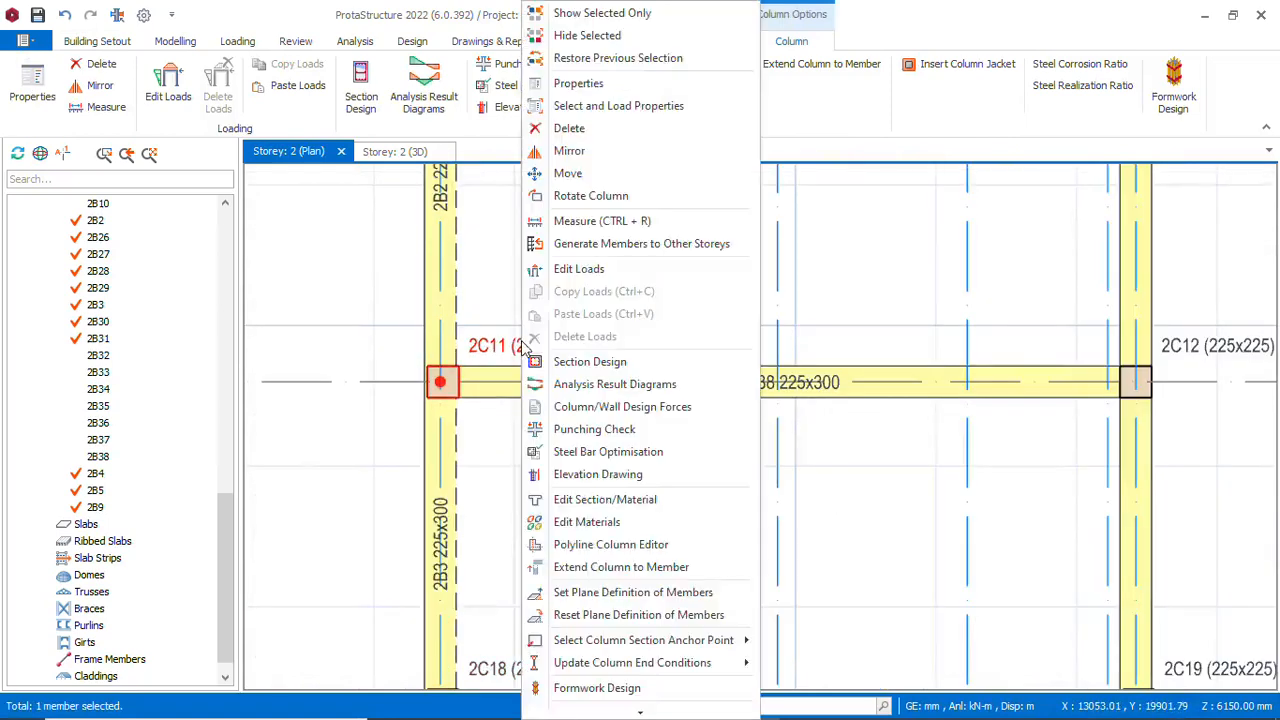
click(578, 83)
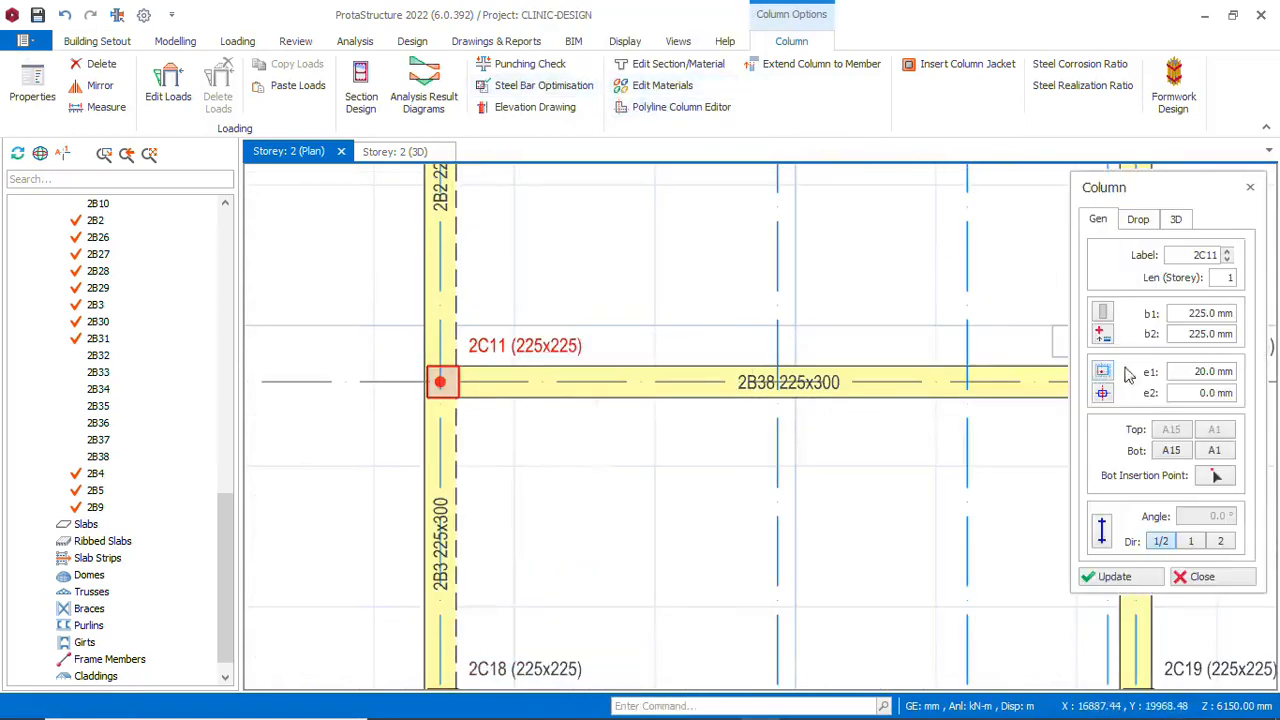
double_click(1205, 371)
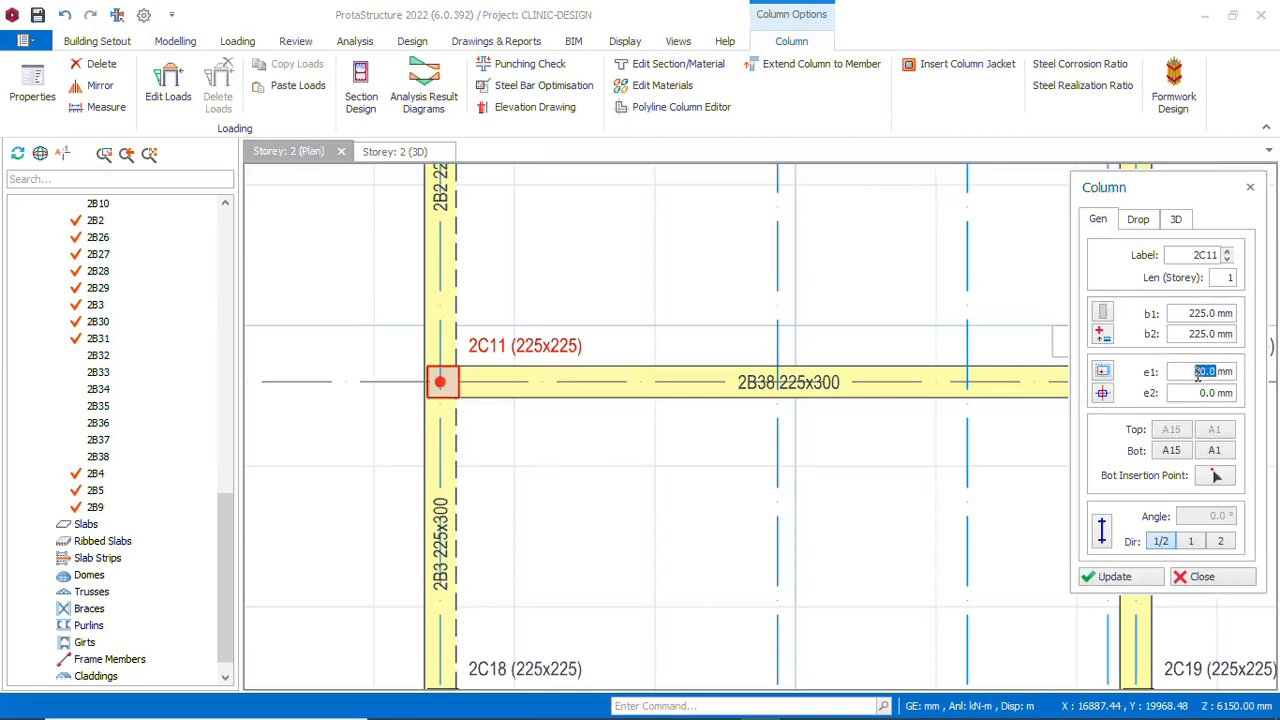
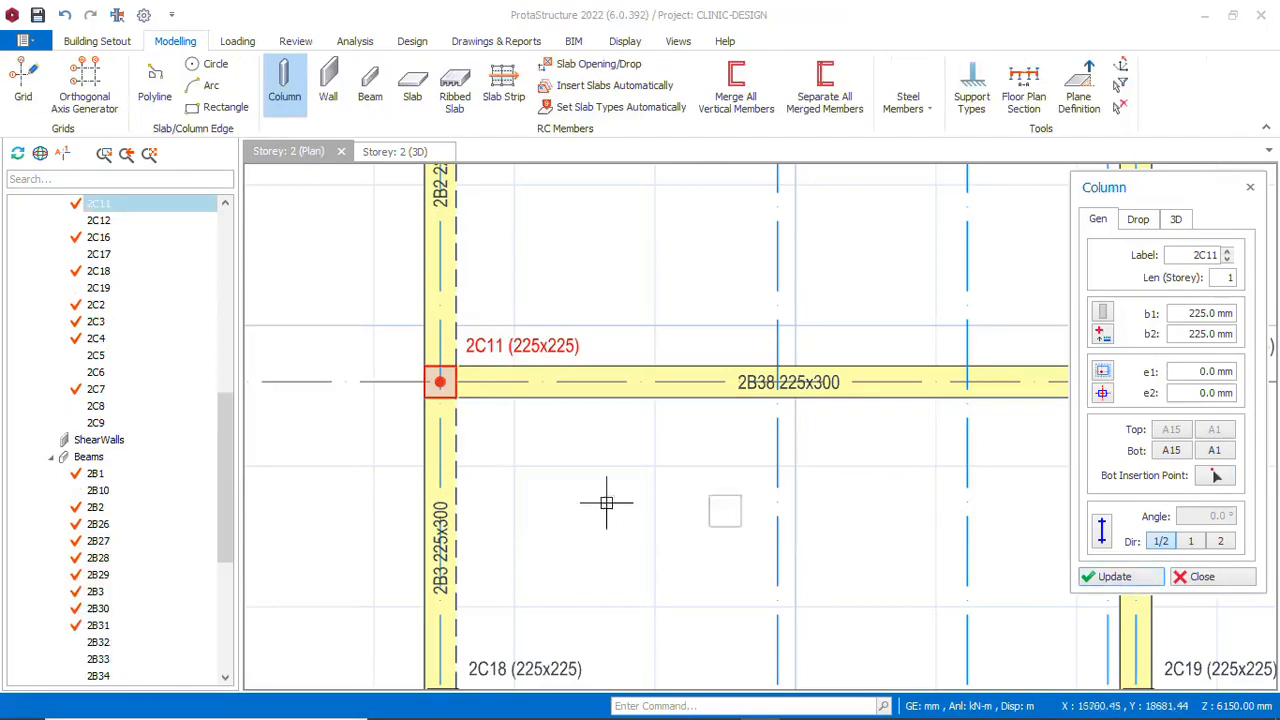
scroll(452, 388, up, 5)
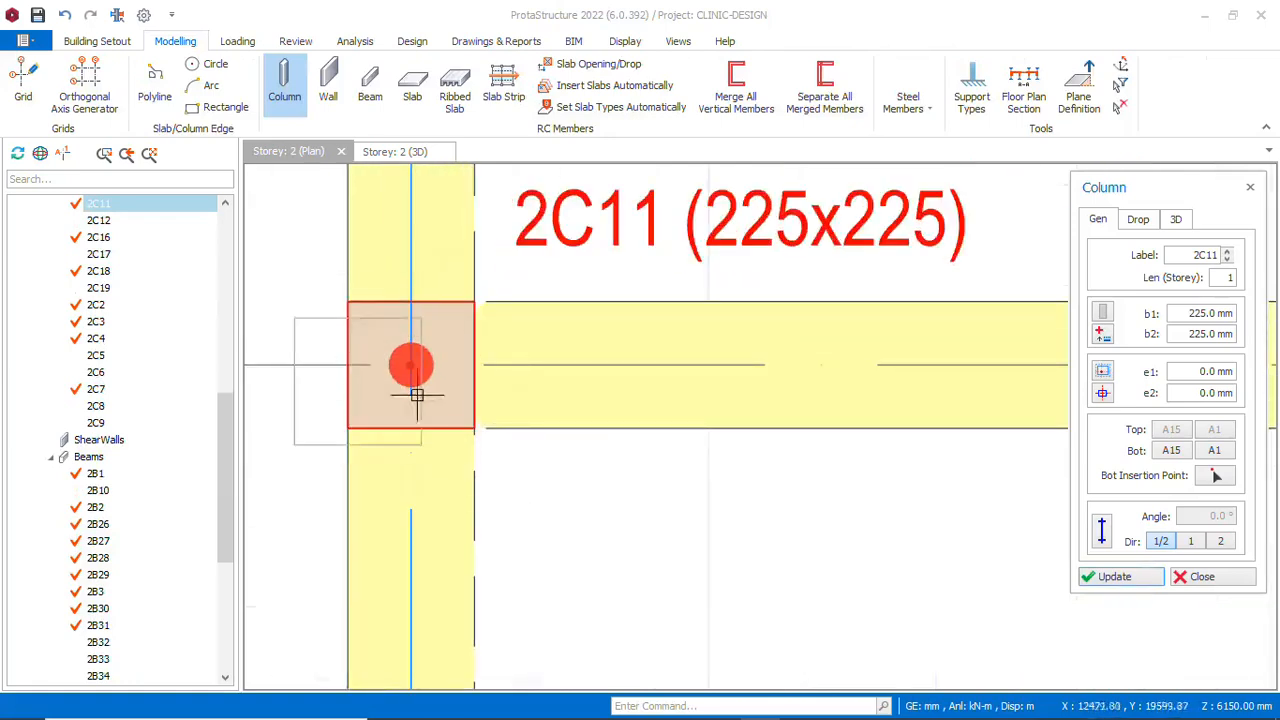
key(Escape)
scroll(566, 420, down, 5)
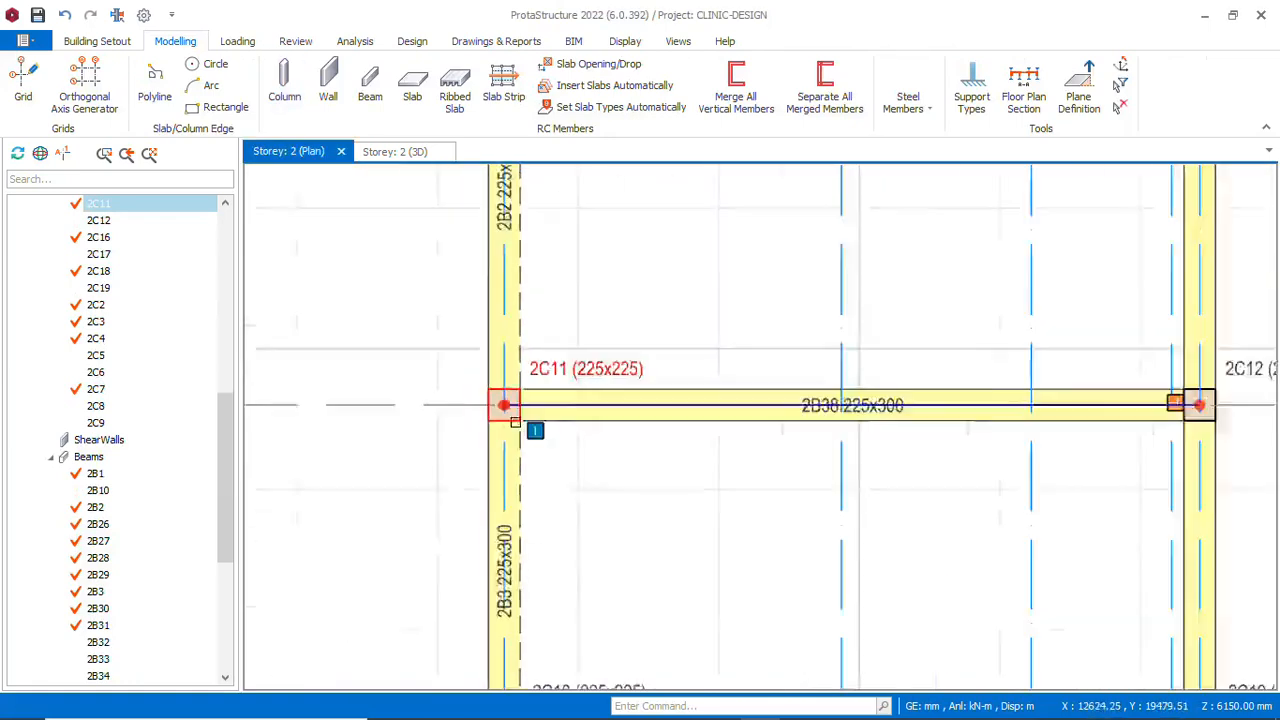
scroll(651, 643, down, 3)
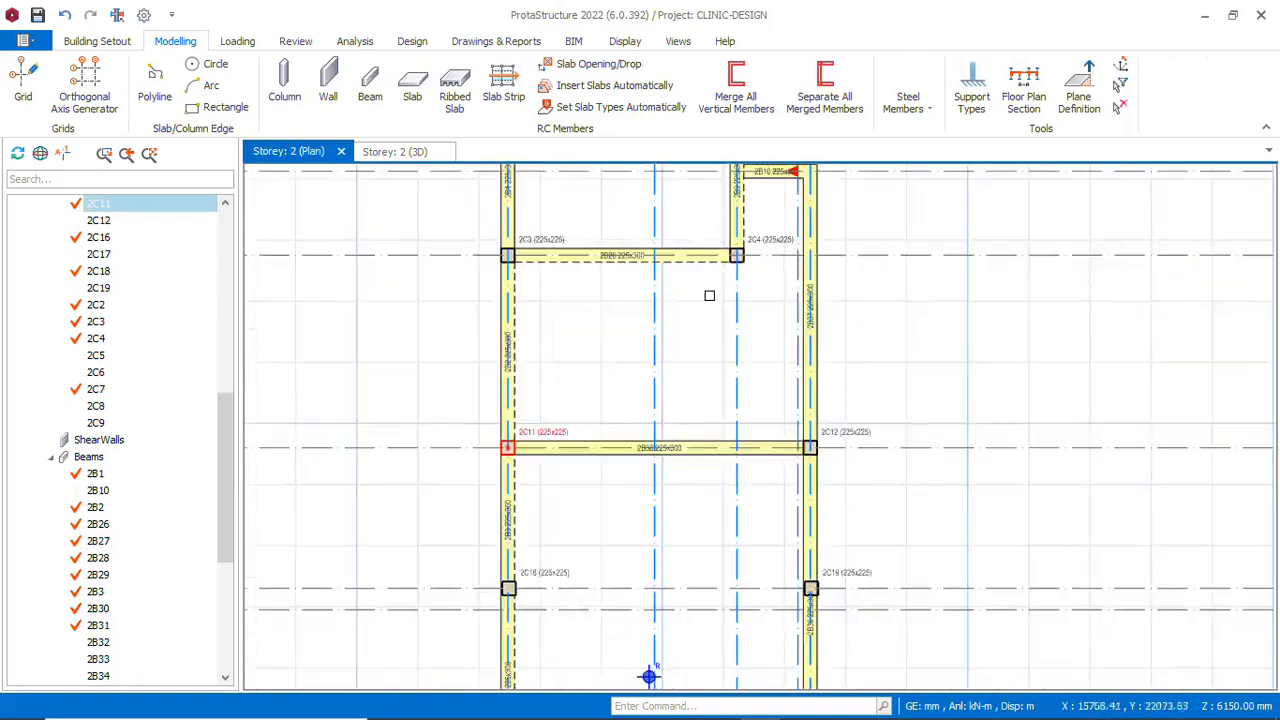
Delete the single beam along axis A14 that runs from column 2C12 past column 2C19 to column 2C8
scroll(731, 300, up, 2)
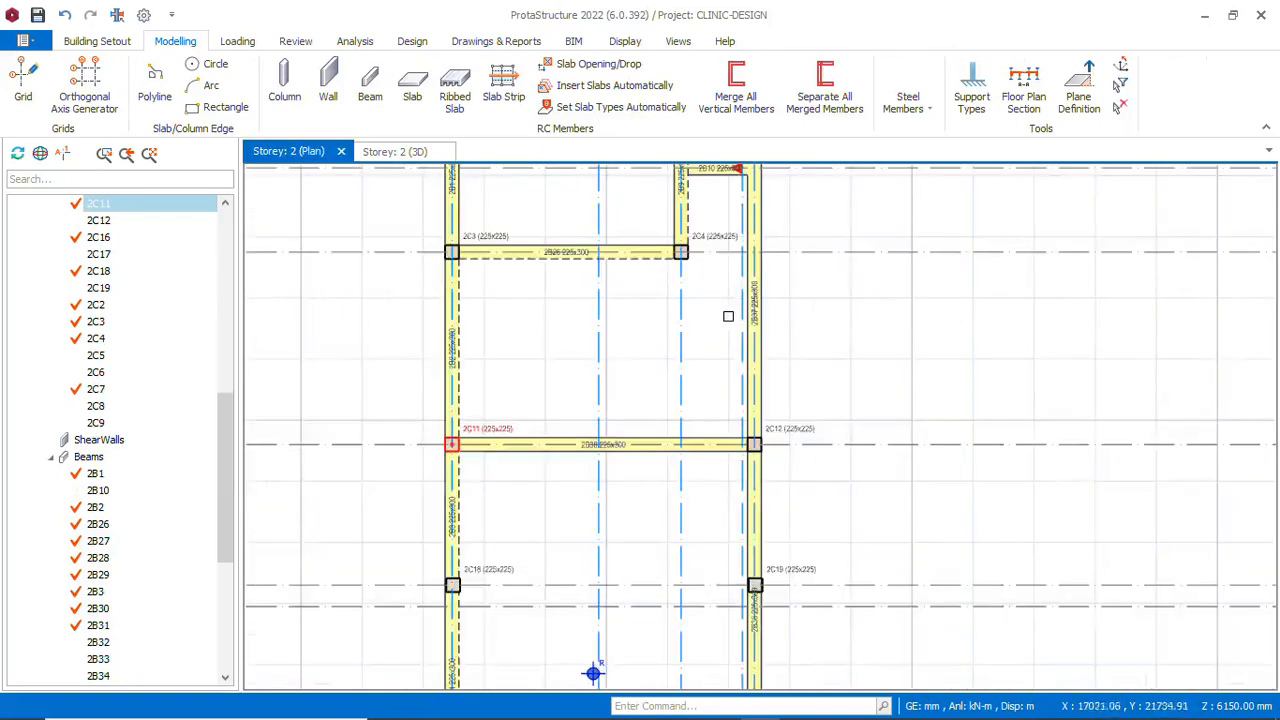
scroll(678, 264, down, 2)
scroll(655, 510, up, 2)
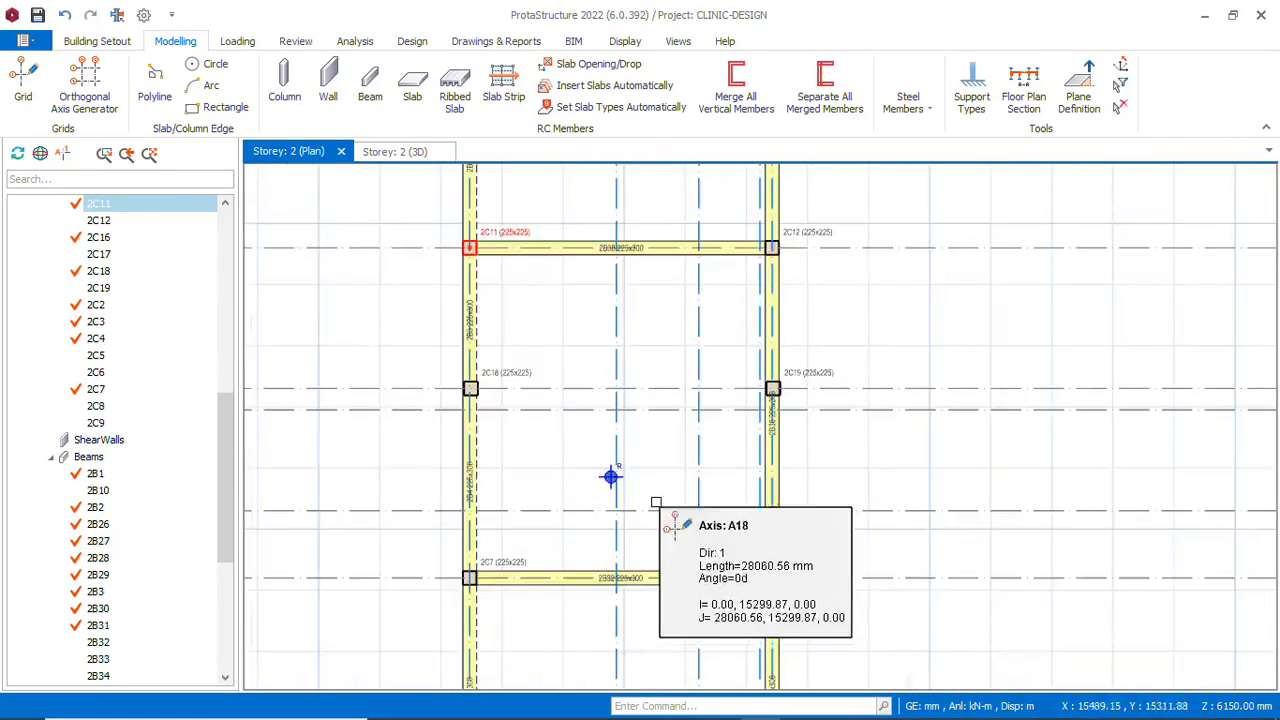
scroll(507, 350, down, 2)
scroll(566, 420, up, 2)
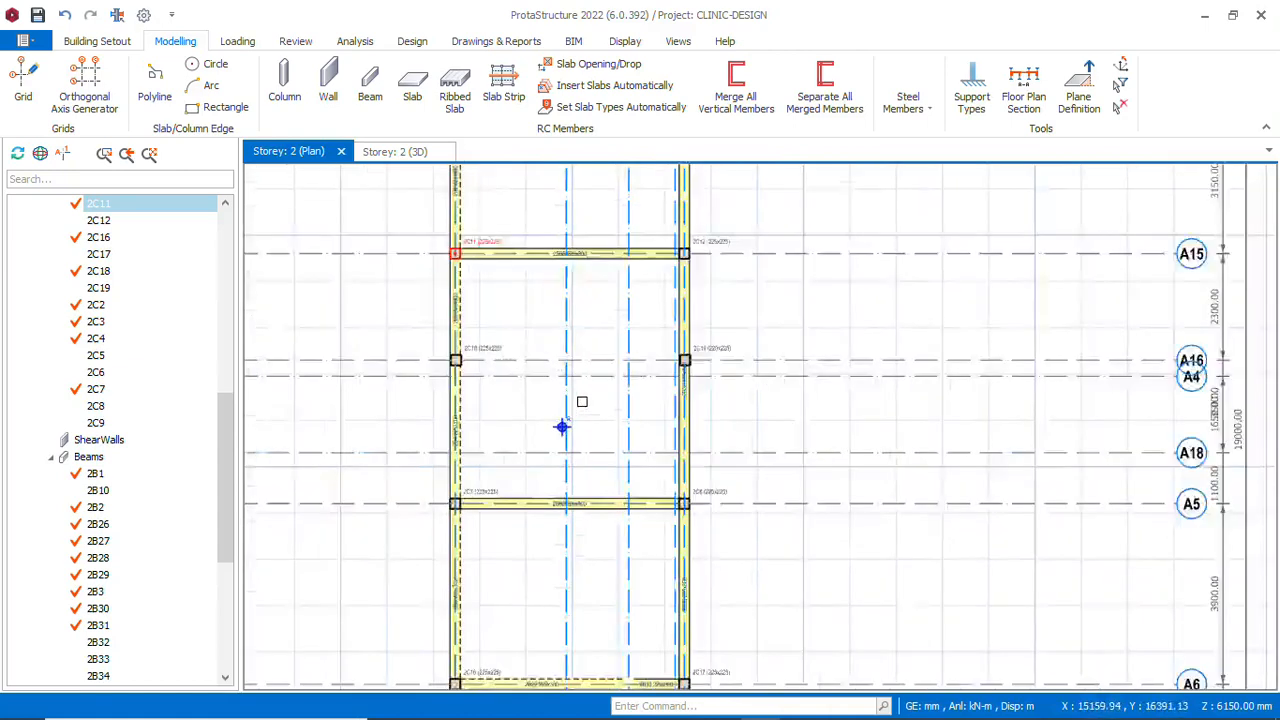
click(728, 417)
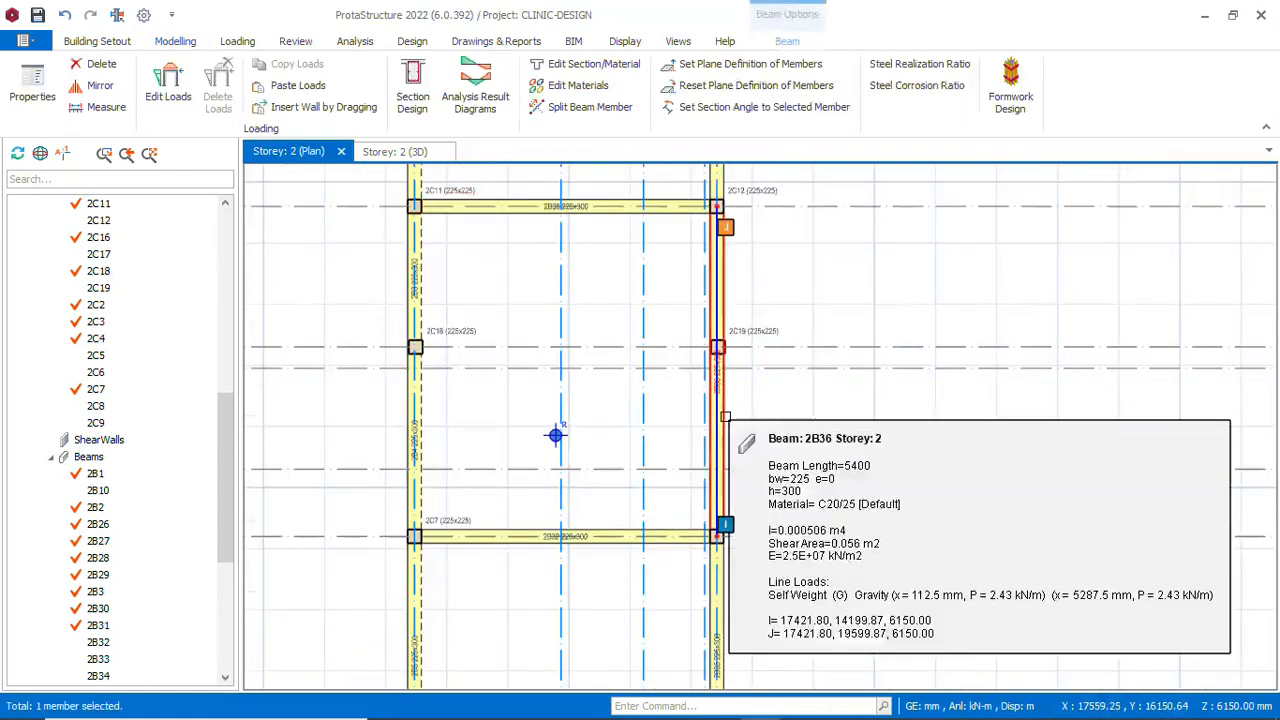
right_click(728, 417)
click(798, 136)
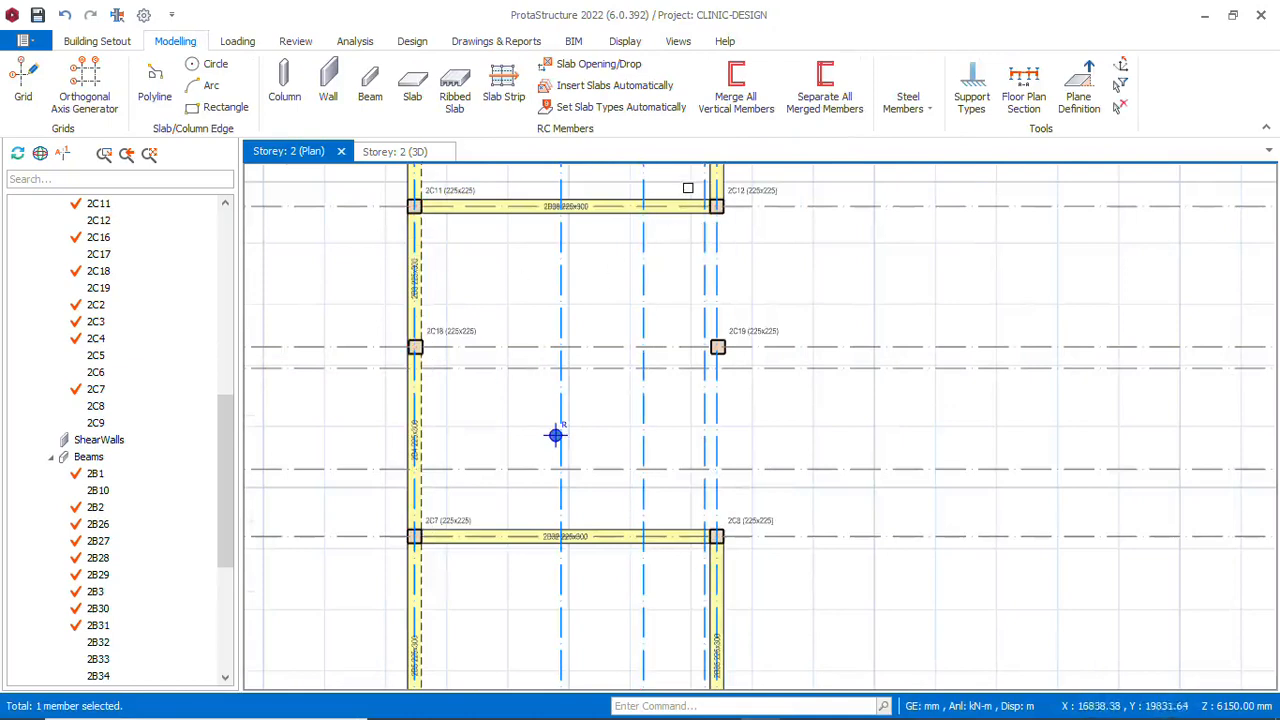
Insert two 225x300 mm beams along axis A14, from column 2C12 to 2C19 and from 2C19 to 2C8, using beam 2B38's properties
click(582, 207)
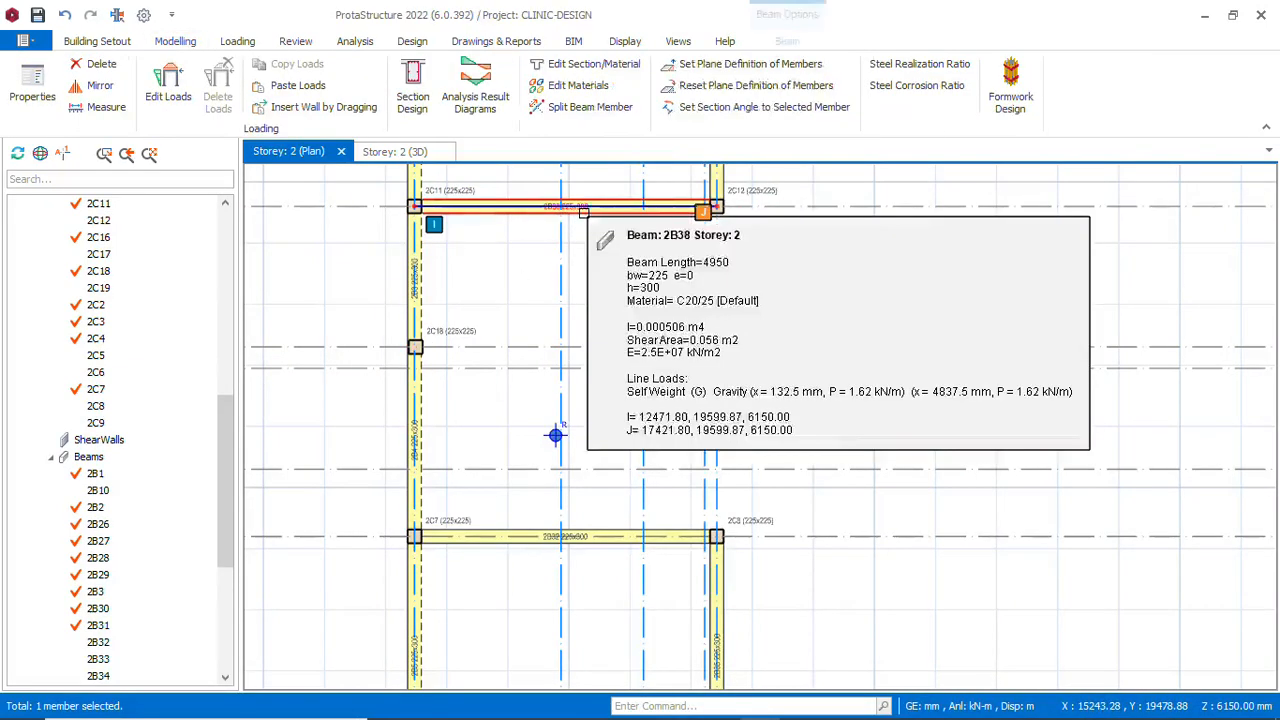
right_click(582, 207)
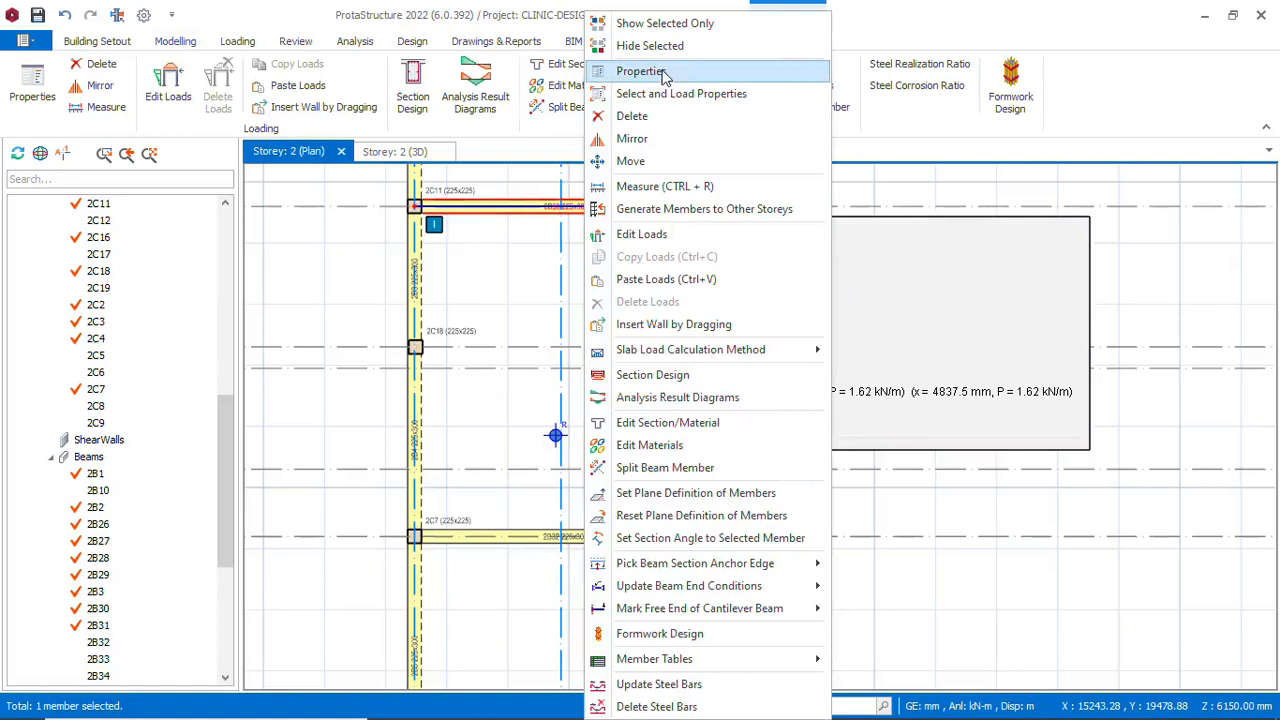
click(640, 71)
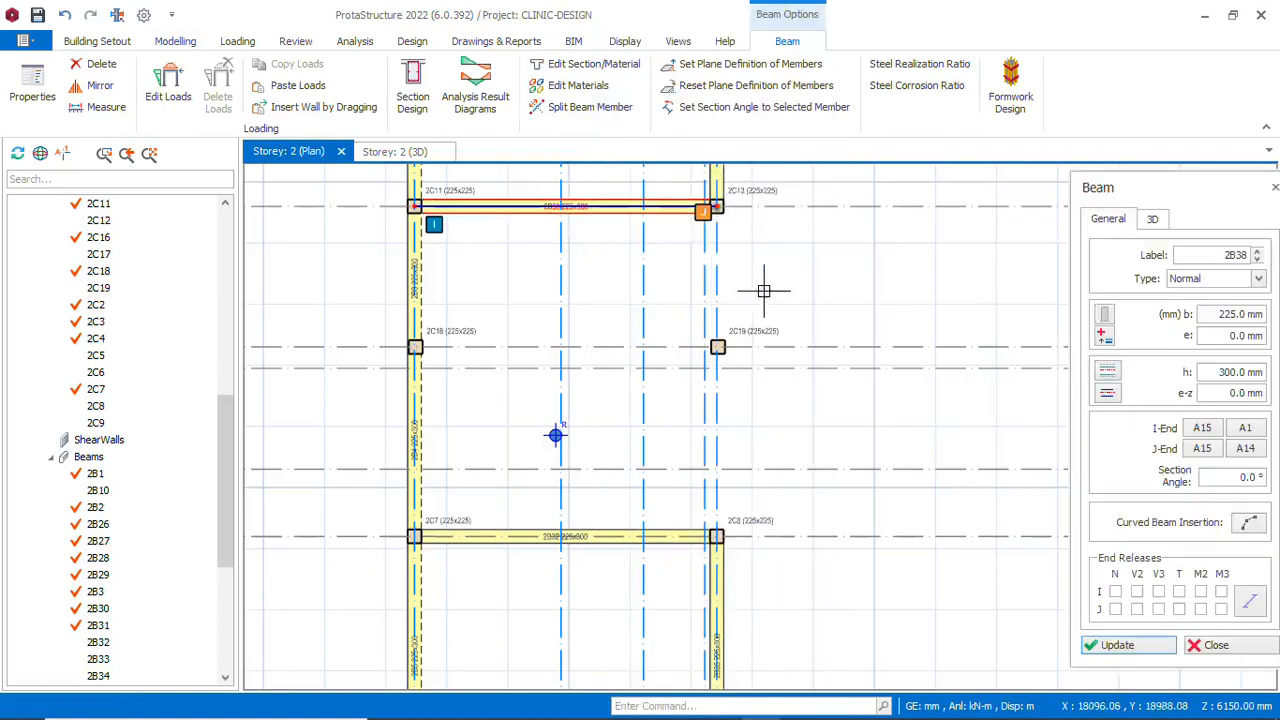
click(718, 211)
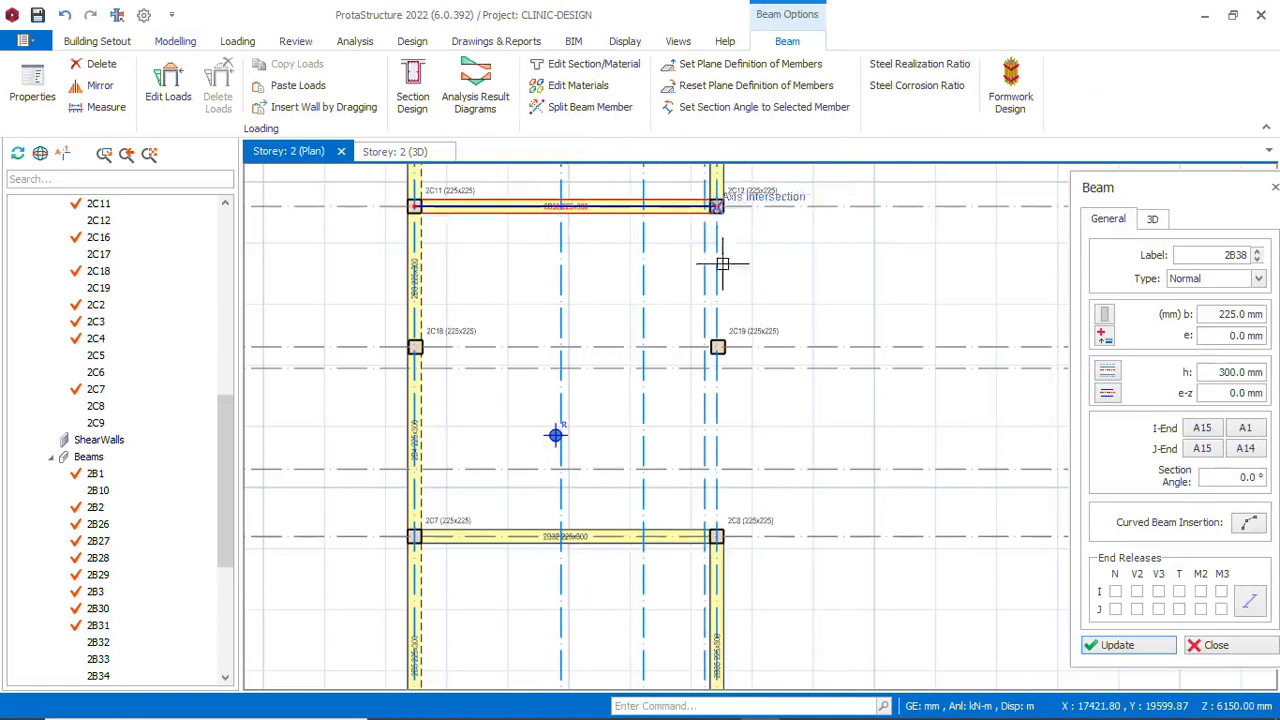
click(718, 347)
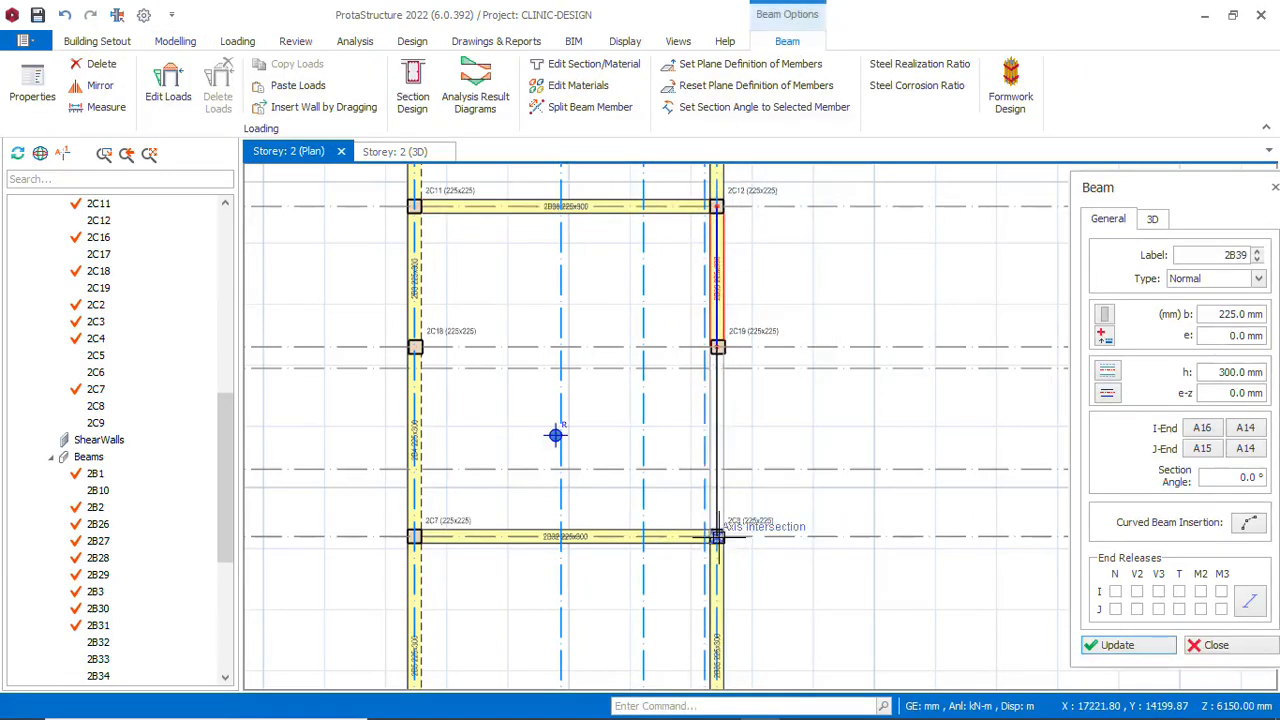
click(718, 537)
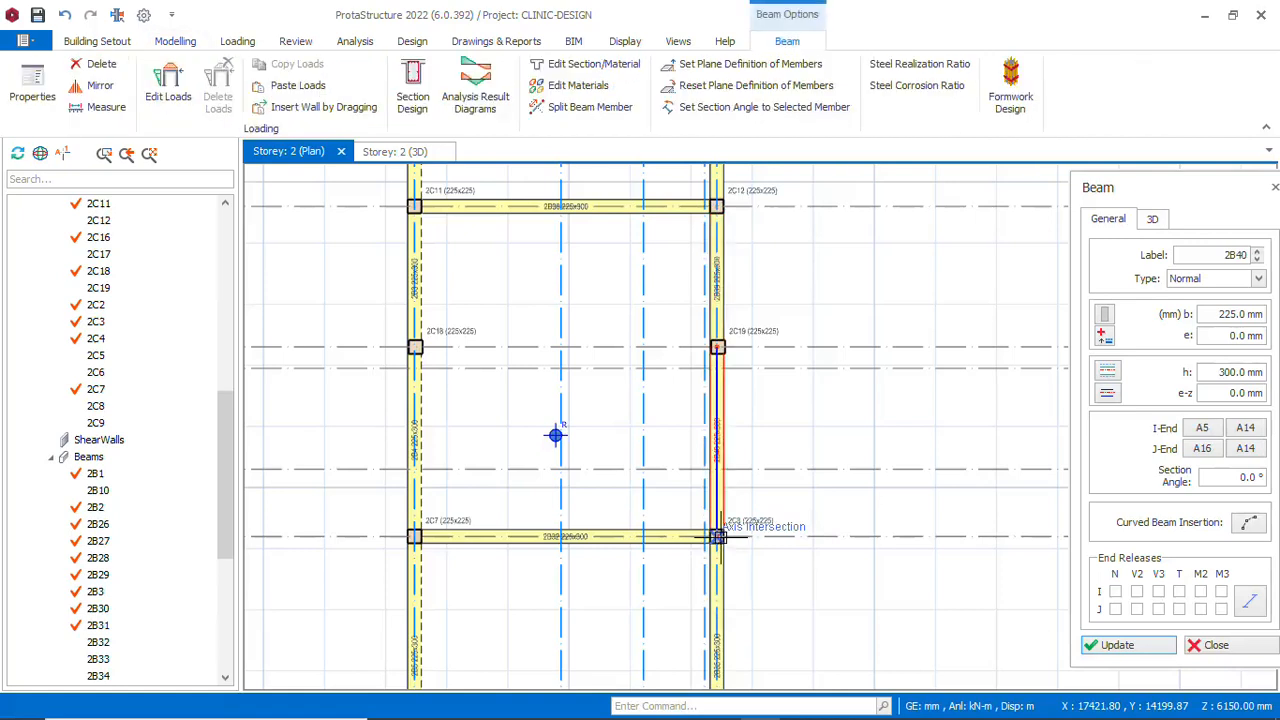
scroll(557, 434, down, 5)
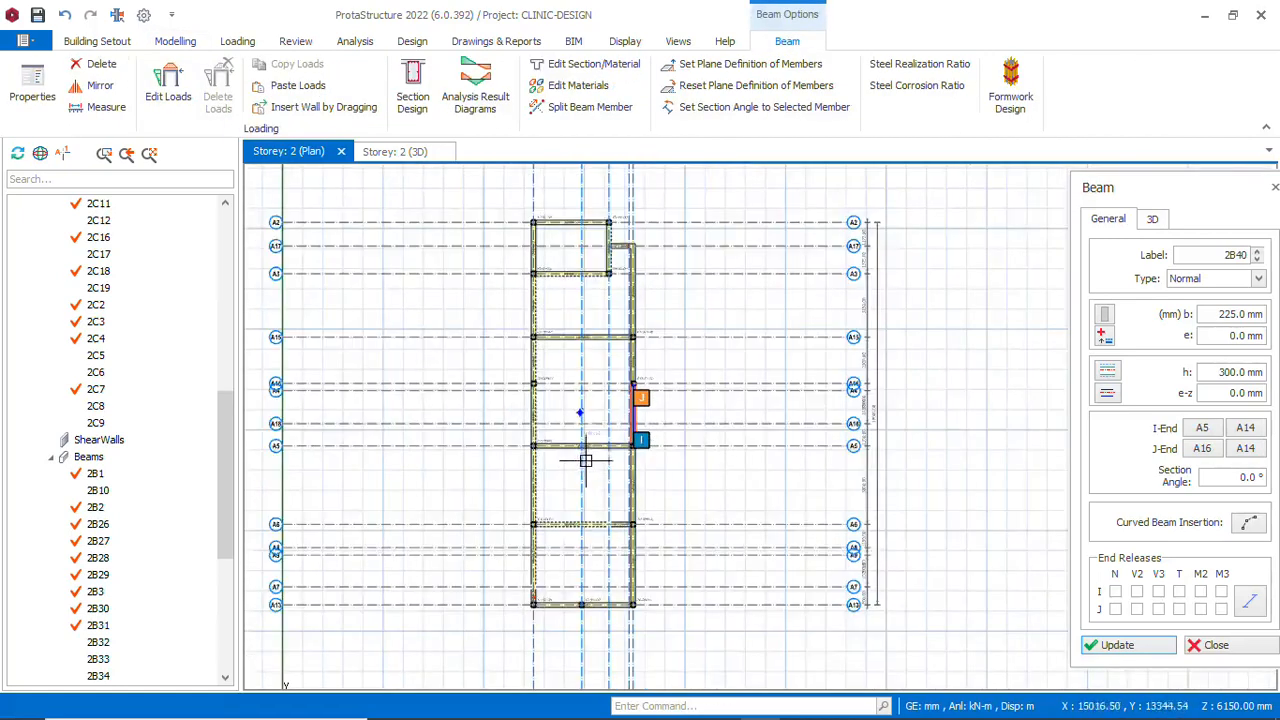
scroll(606, 263, up, 5)
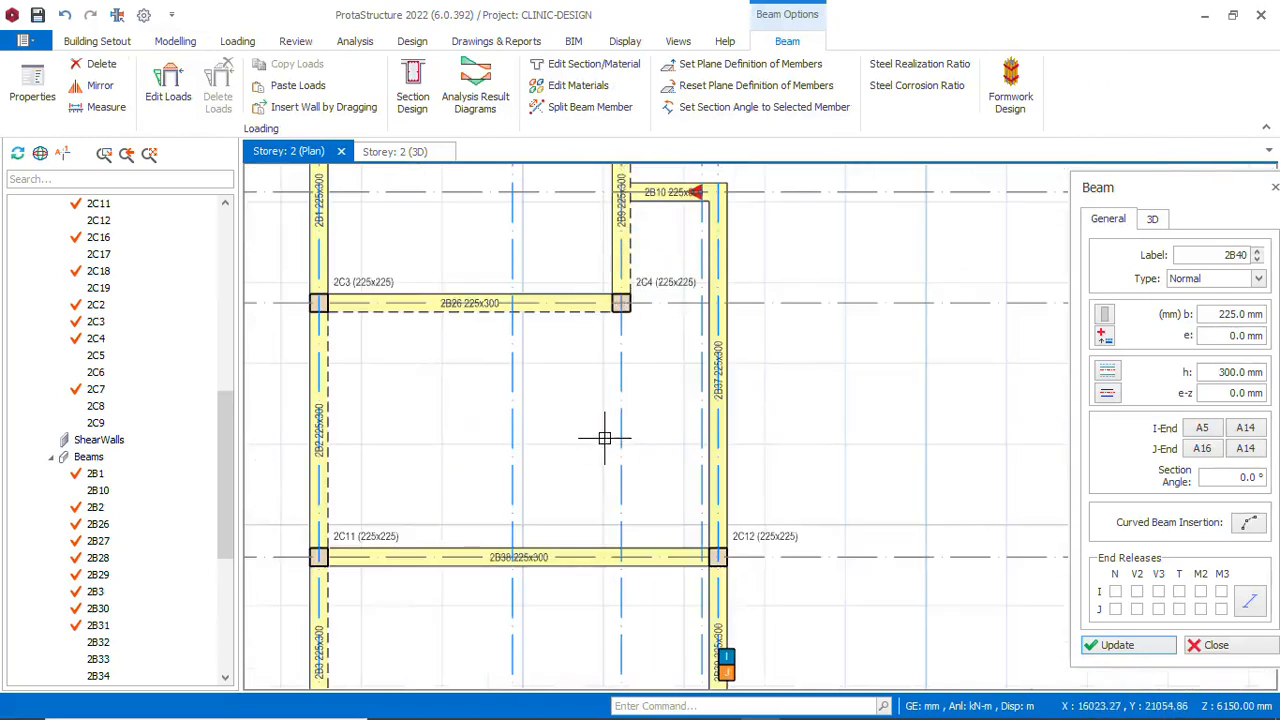
key(Escape)
Examine the plan framing around column 2C4, beam 2B38 on axis A15 and cantilever beam 2B10 on axis A17
scroll(586, 374, down, 3)
scroll(592, 357, up, 4)
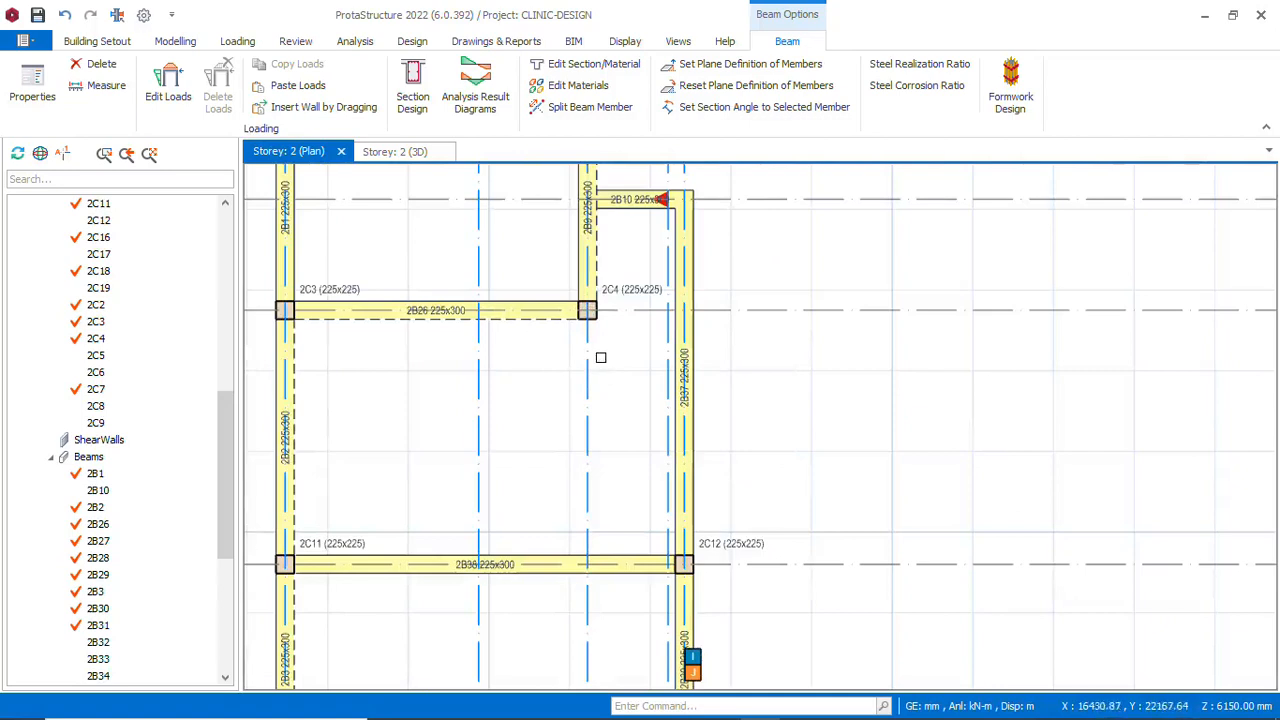
scroll(601, 357, down, 1)
scroll(616, 350, up, 1)
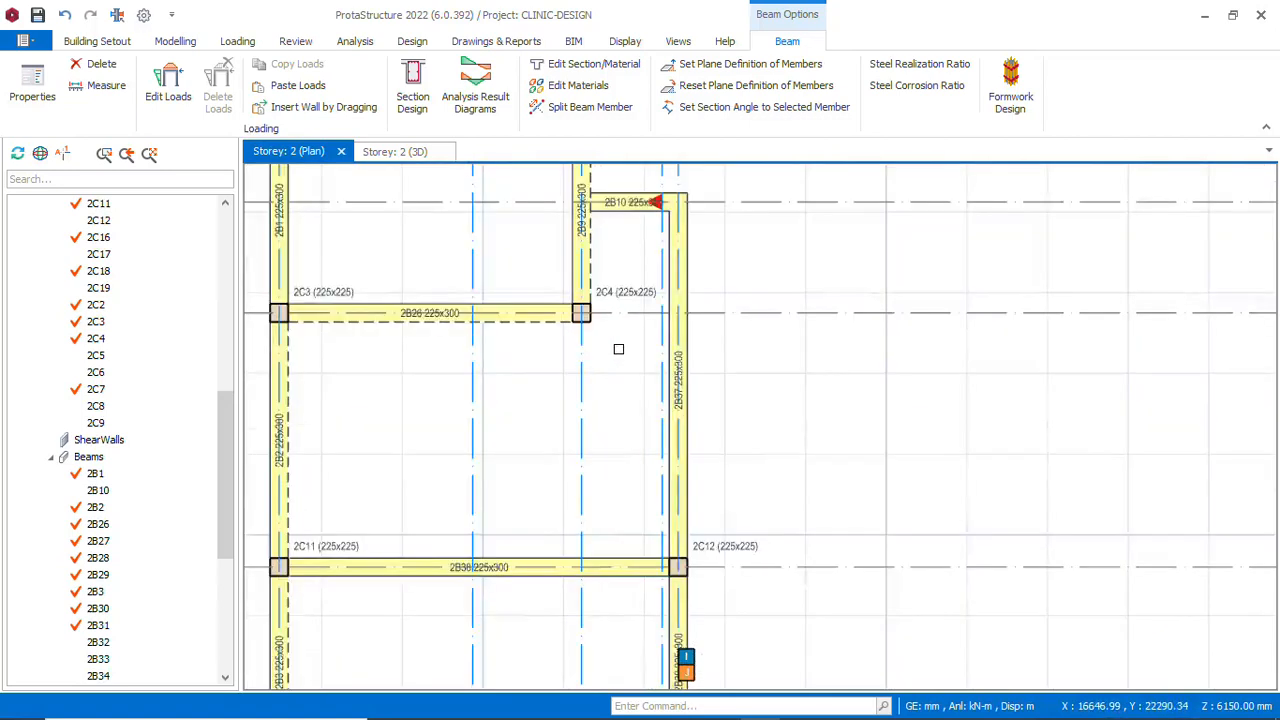
scroll(618, 349, down, 1)
scroll(619, 330, down, 2)
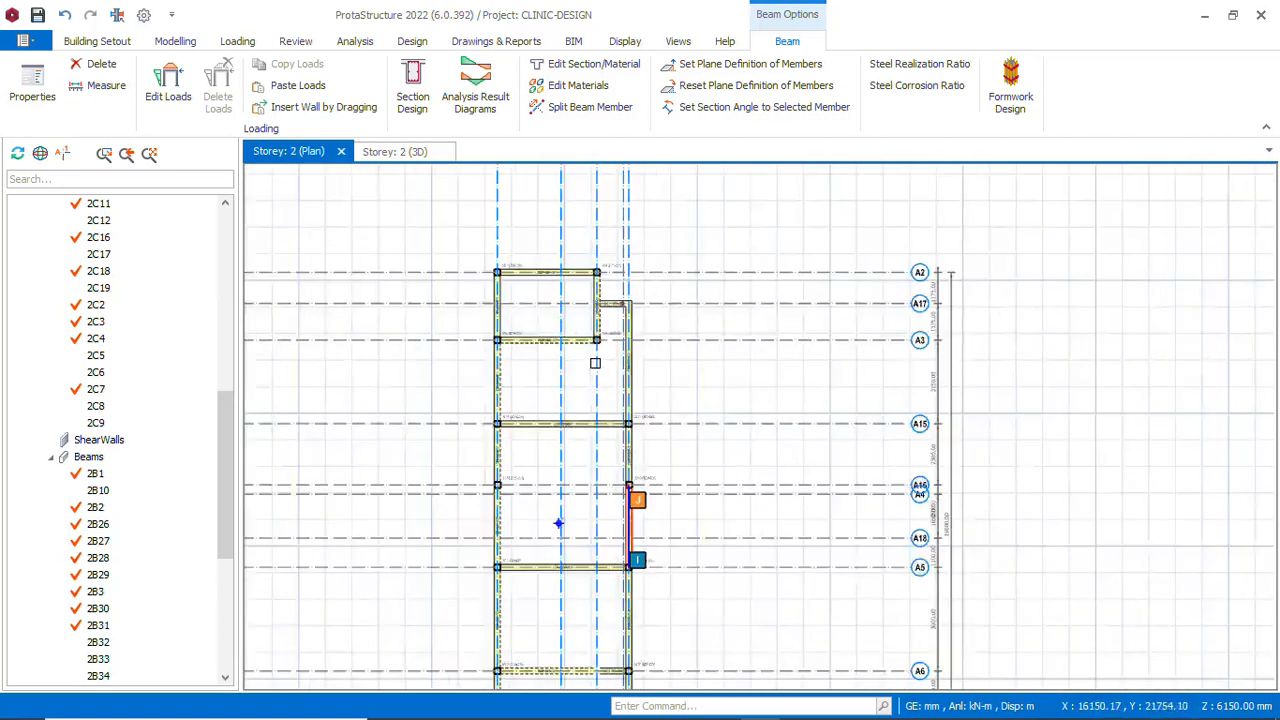
scroll(603, 397, up, 1)
scroll(601, 342, down, 1)
click(600, 418)
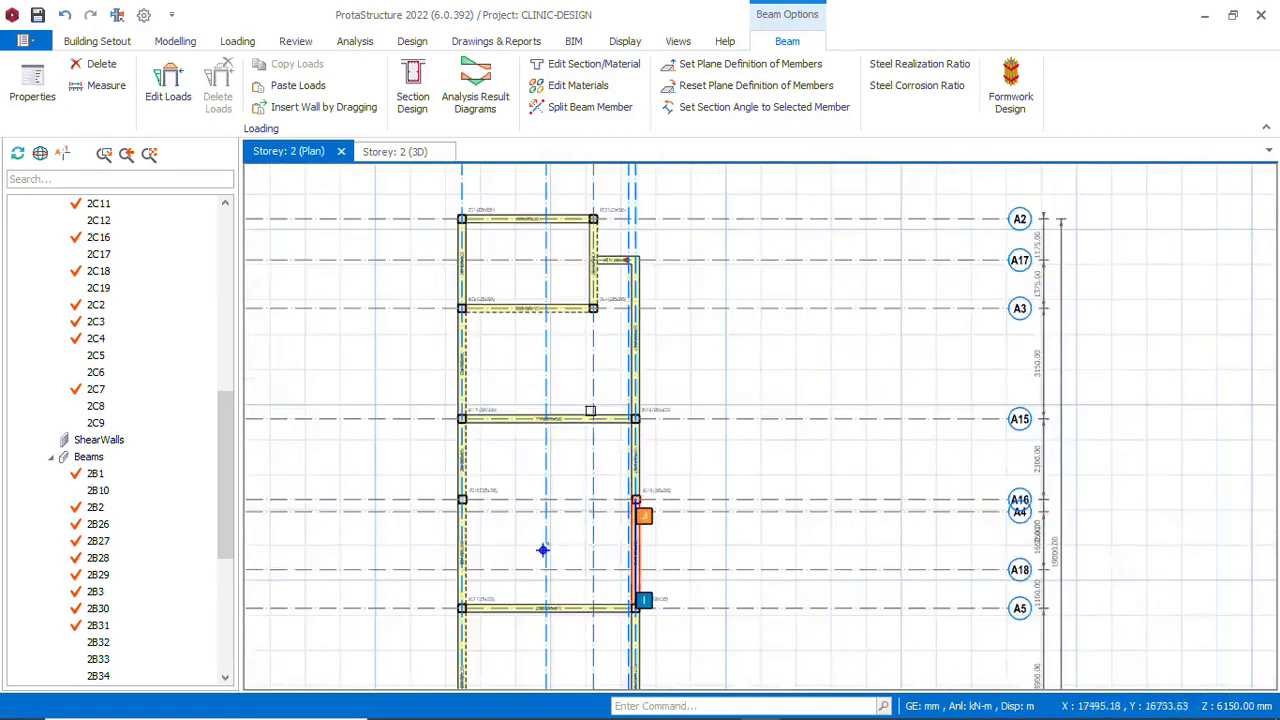
scroll(602, 414, down, 1)
scroll(604, 411, up, 1)
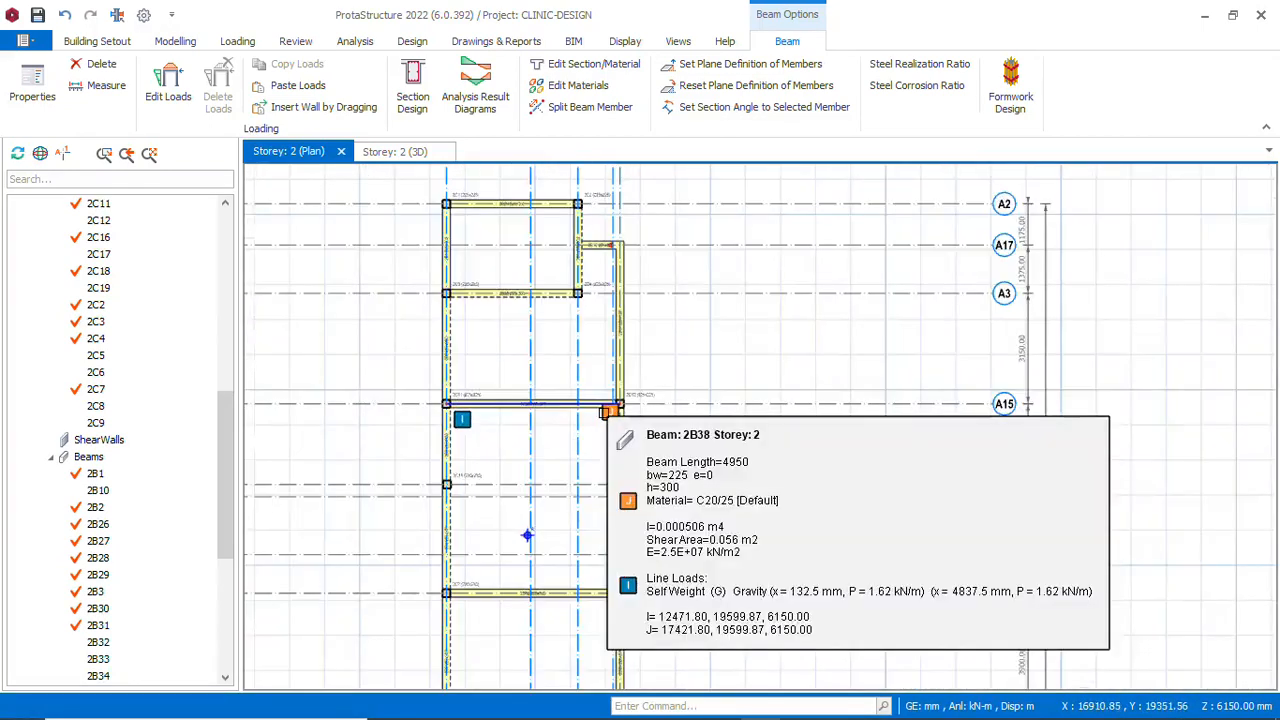
scroll(602, 405, up, 1)
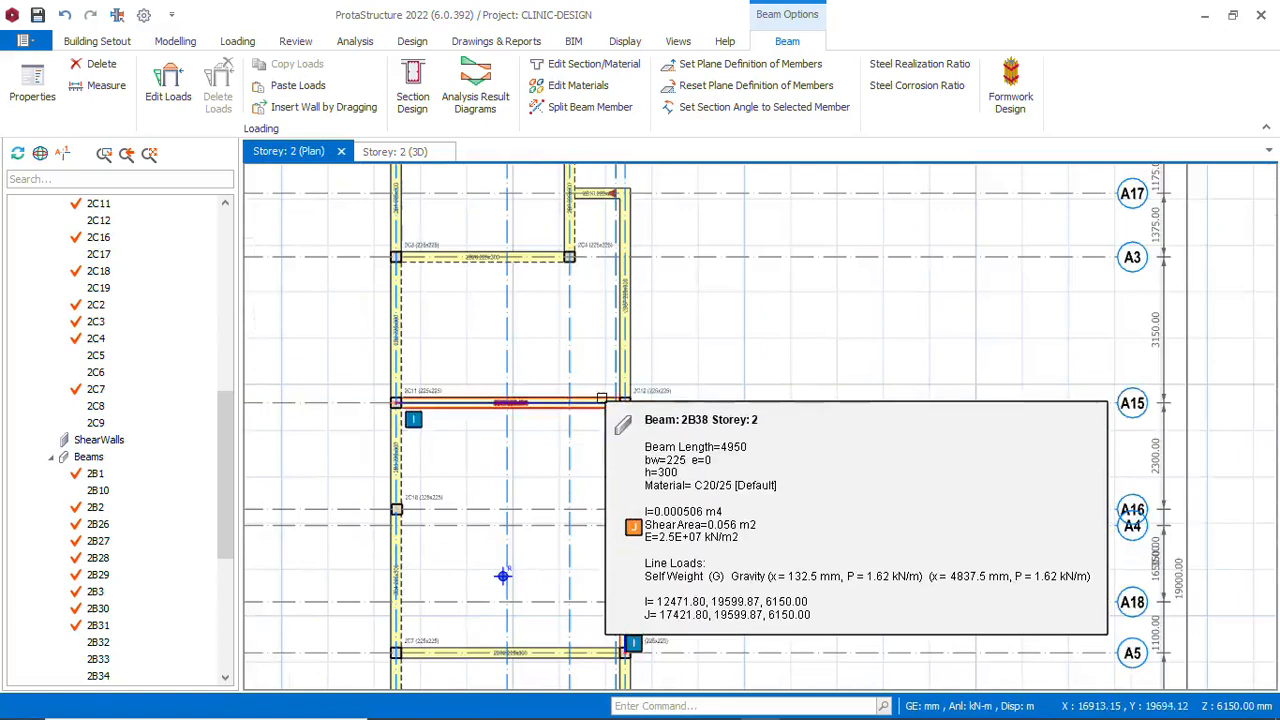
scroll(601, 398, up, 3)
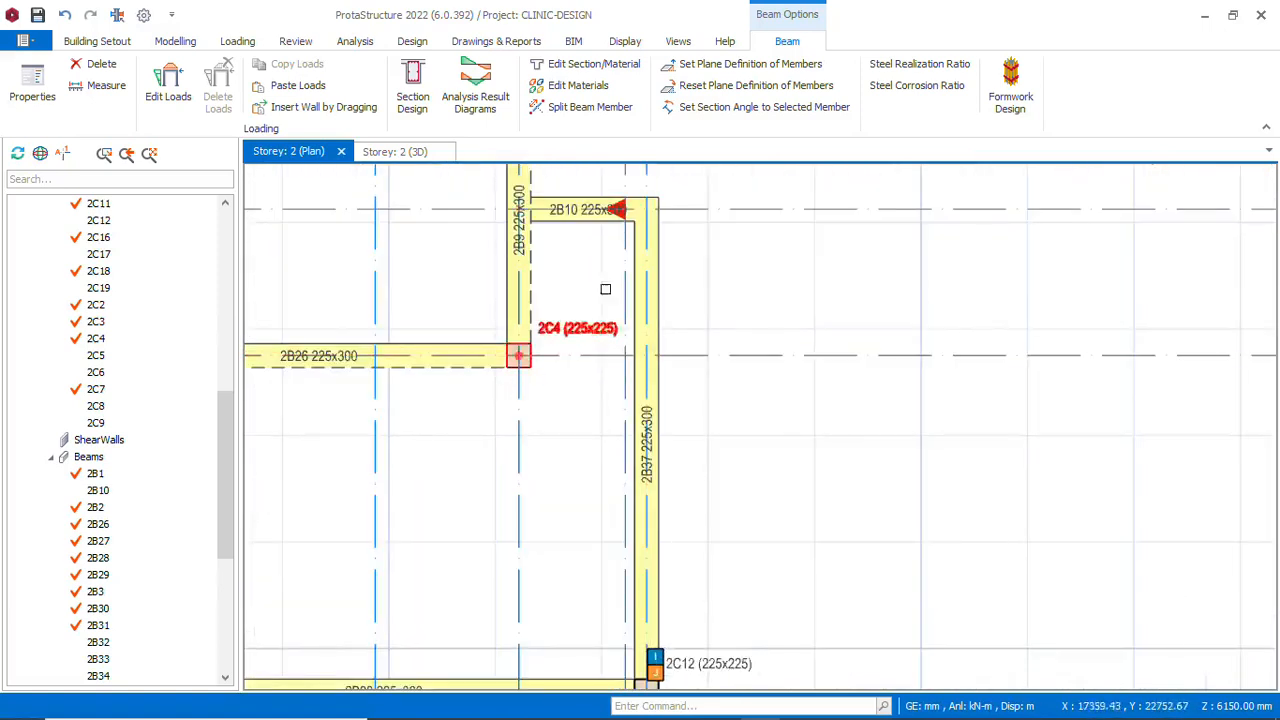
click(592, 214)
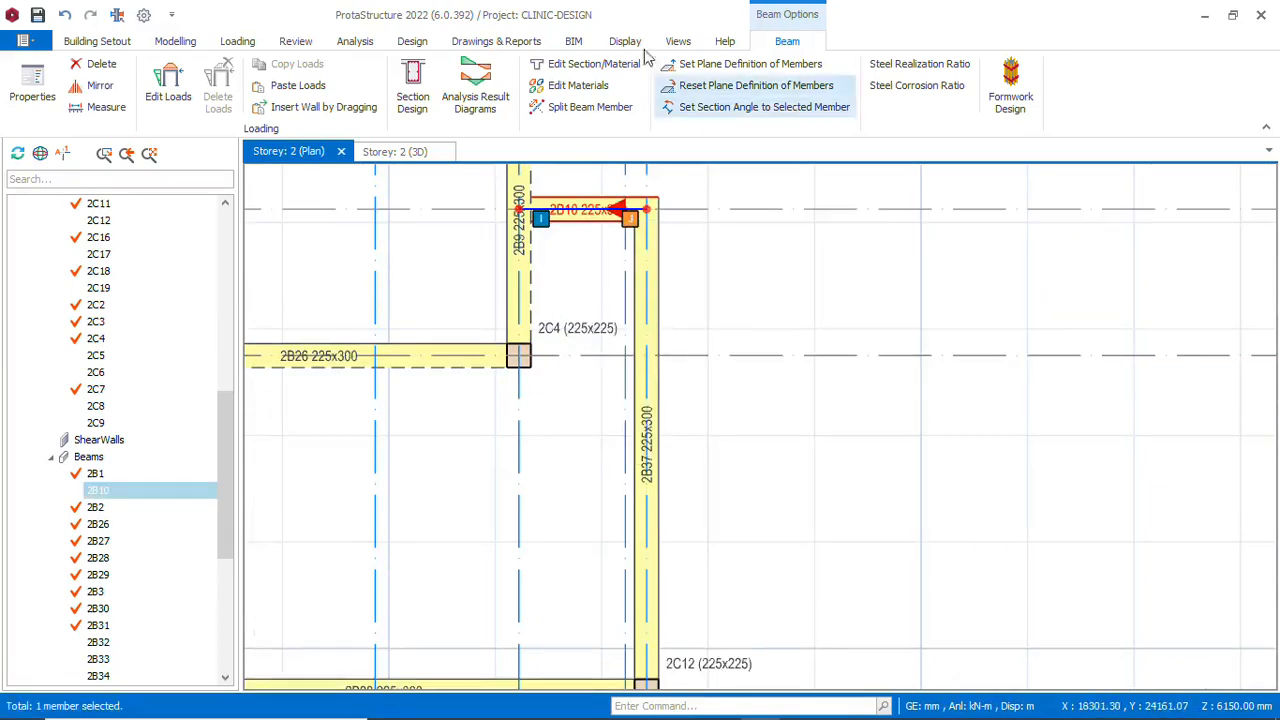
Inspect the Storey 2 framing in 3D, especially the overhanging corner beams near axes A3 and A17
click(401, 157)
scroll(648, 335, down, 1)
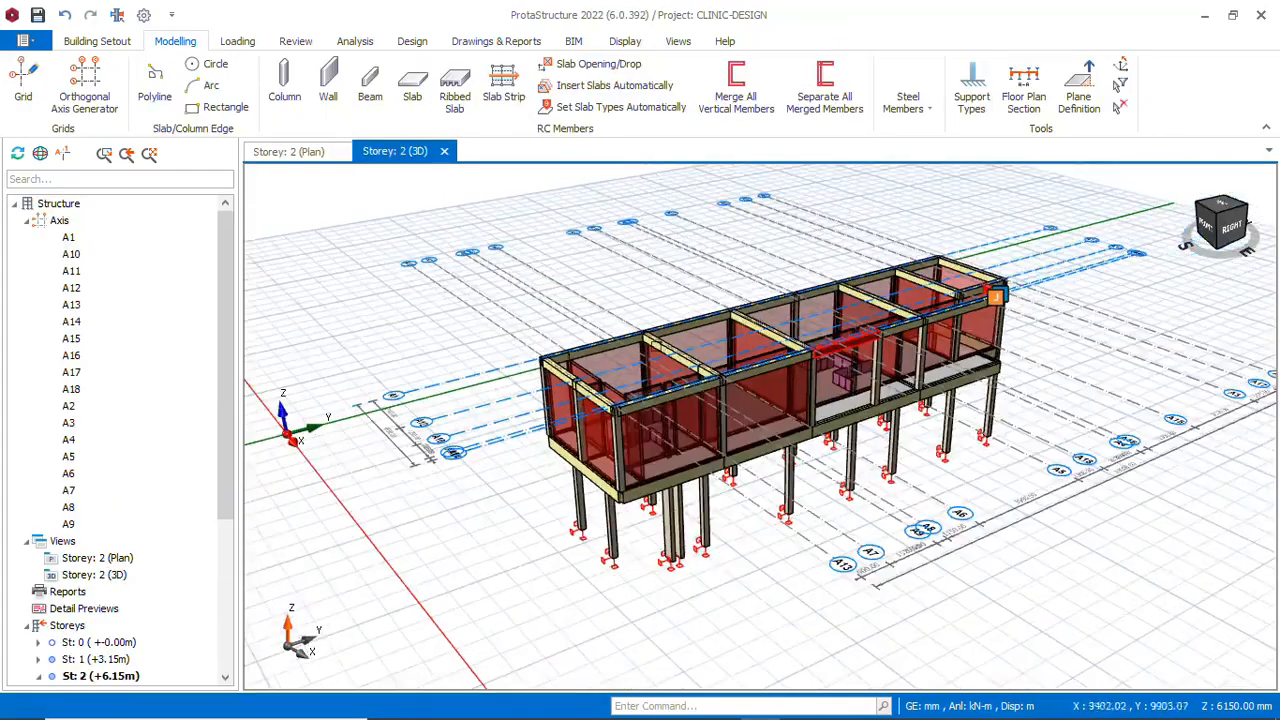
middle_drag(880, 442, 831, 430)
scroll(831, 430, down, 2)
scroll(1167, 401, up, 4)
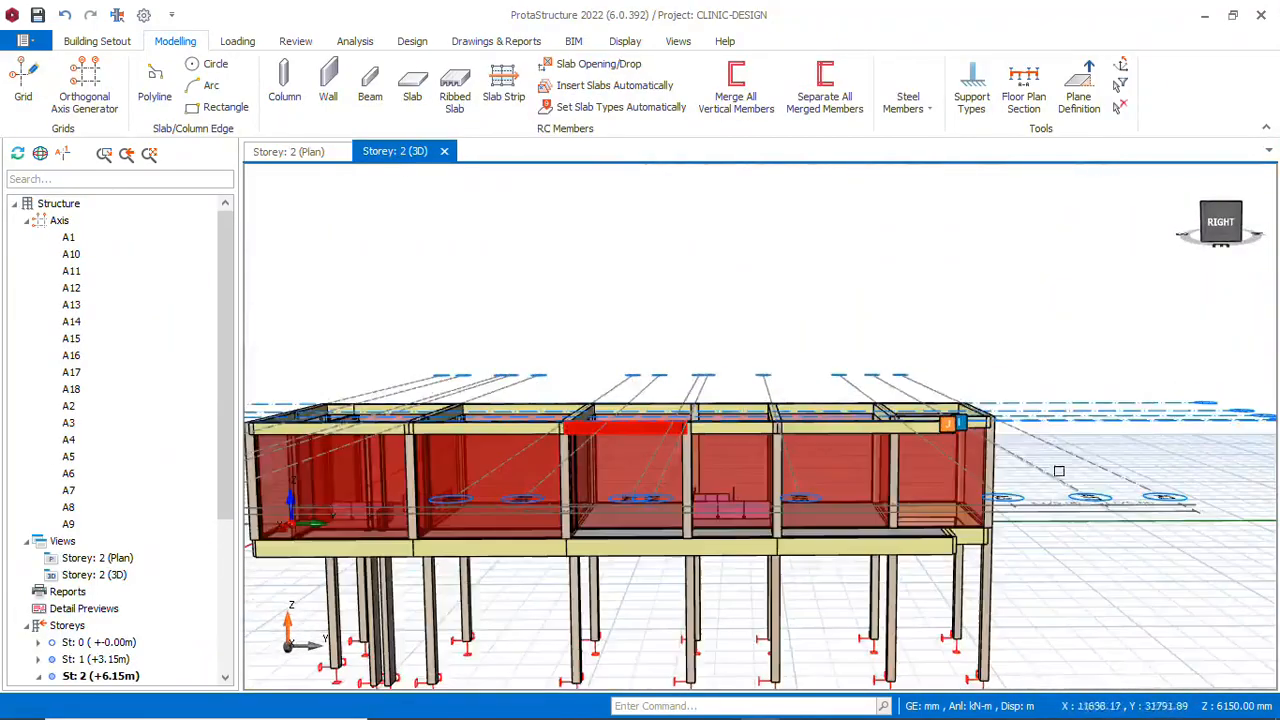
scroll(925, 405, down, 1)
middle_drag(925, 415, 931, 527)
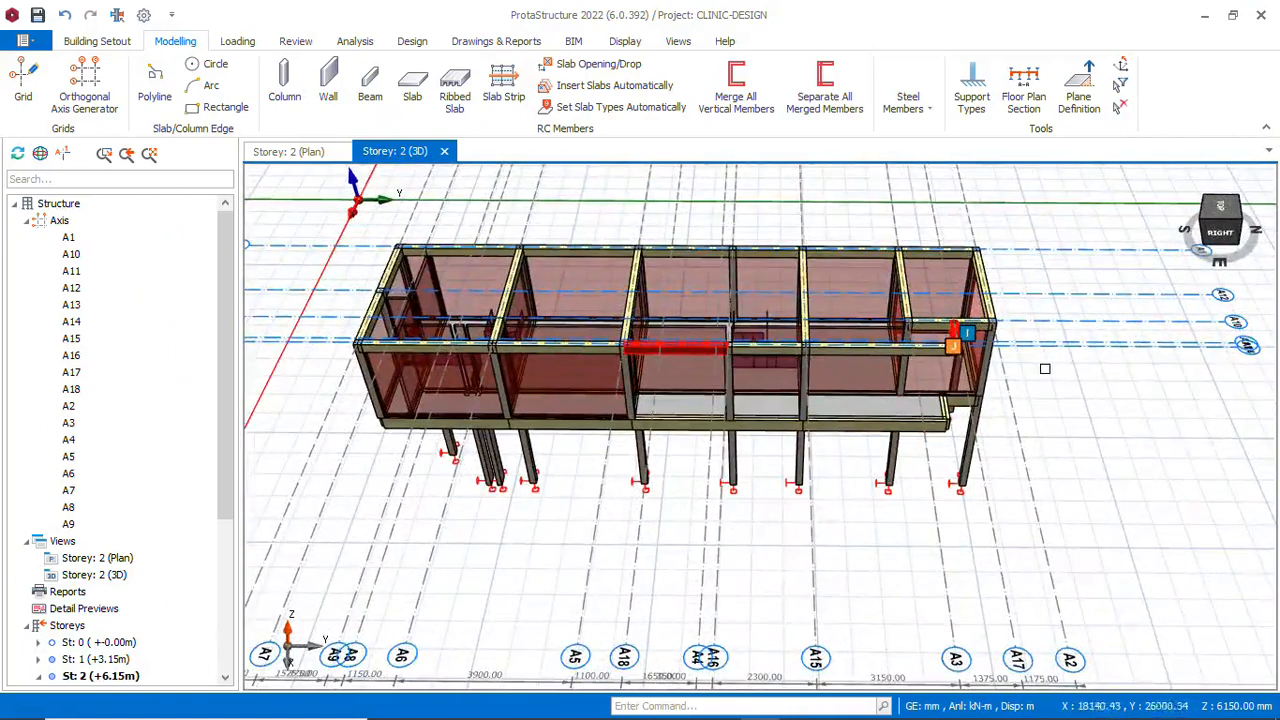
middle_drag(1003, 360, 990, 415)
scroll(993, 418, up, 5)
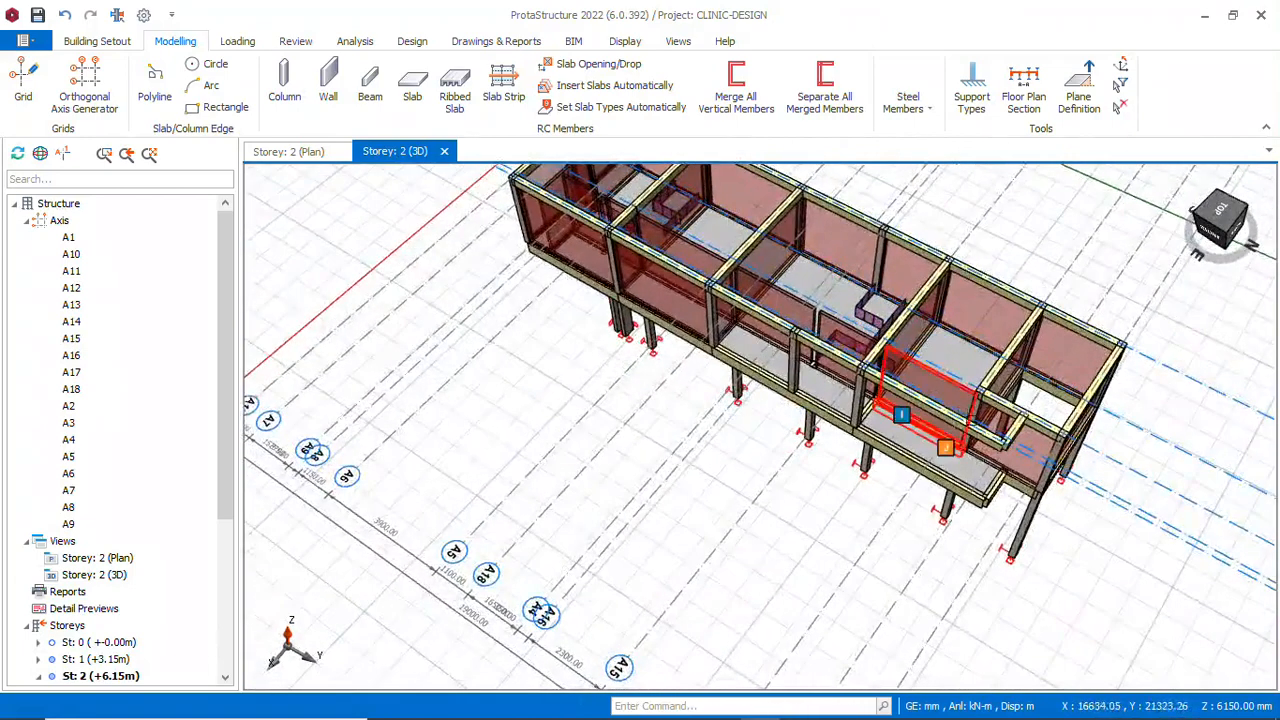
scroll(993, 418, down, 1)
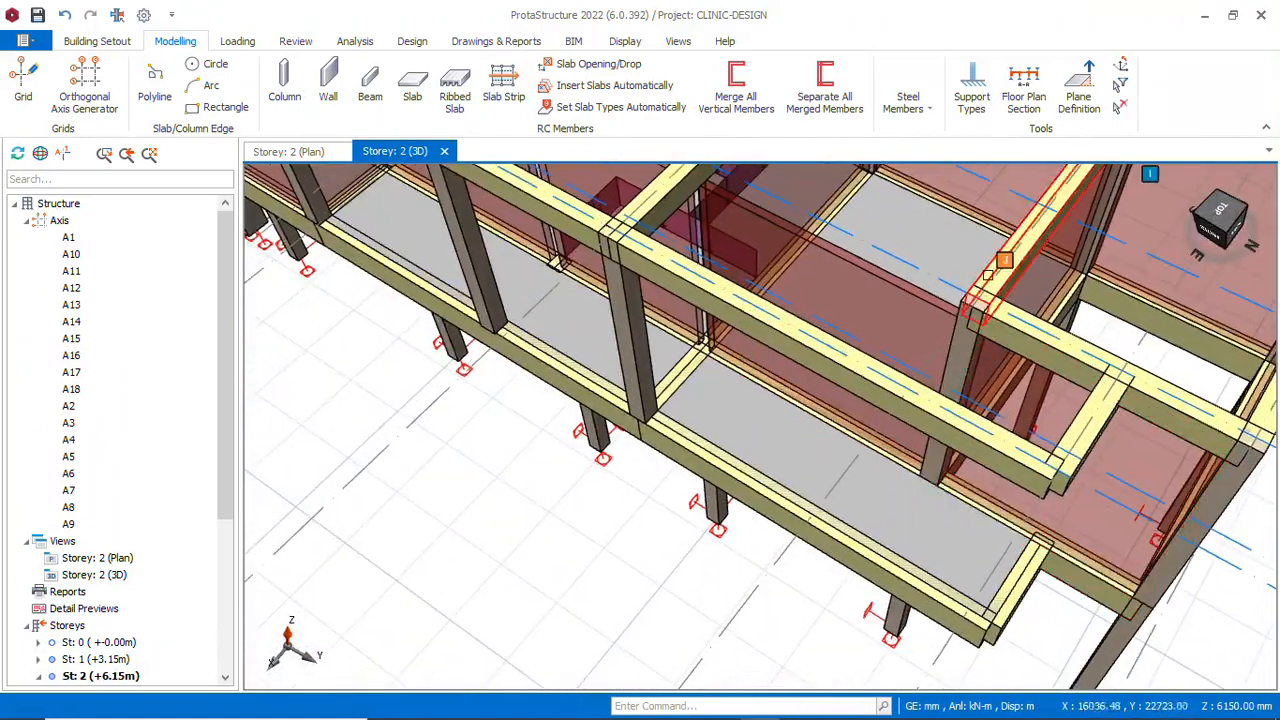
scroll(904, 423, down, 1)
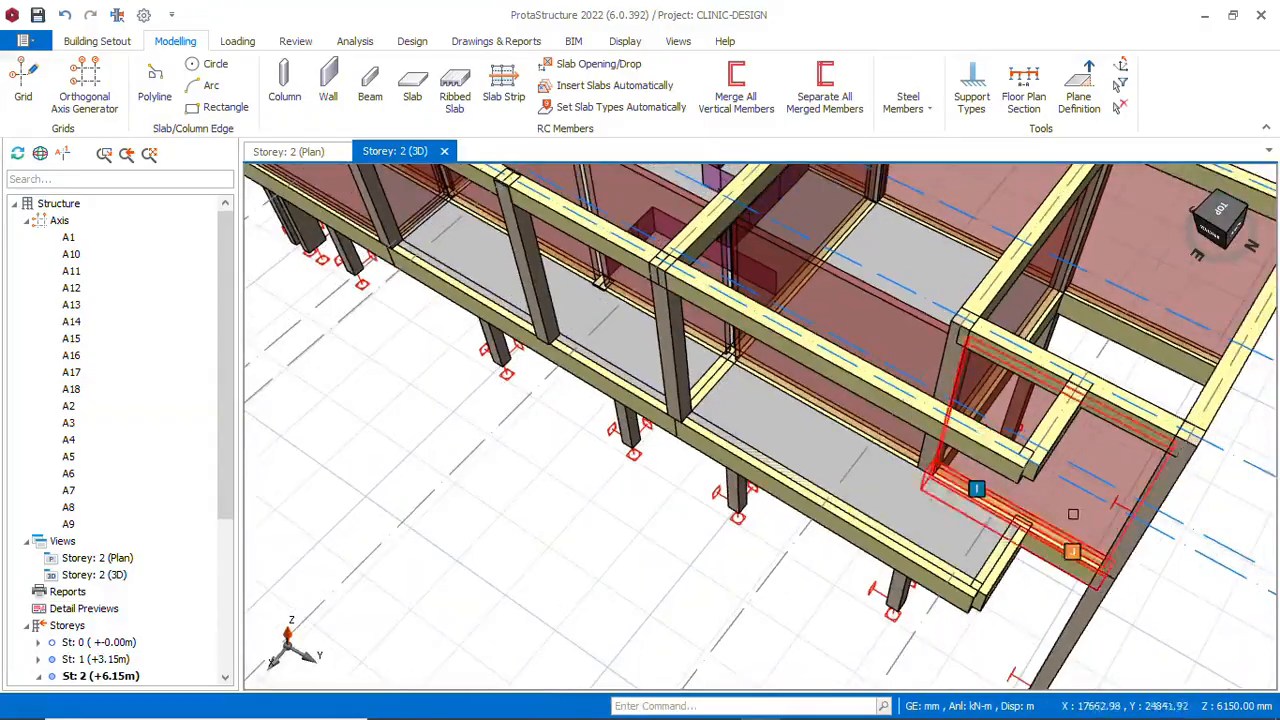
middle_drag(1074, 514, 1040, 455)
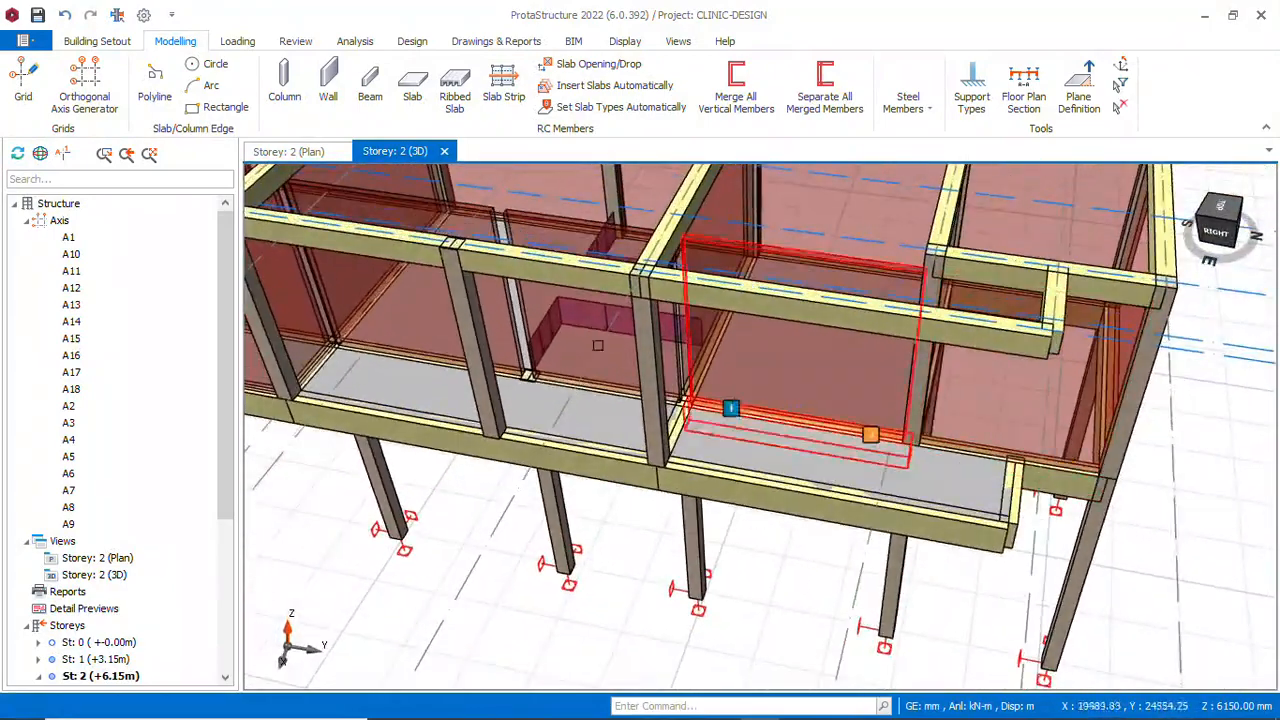
Insert a 225x300 mm beam in the plan along axis A3 from column 2C4 to axis A14, using beam 2B26's properties
click(300, 152)
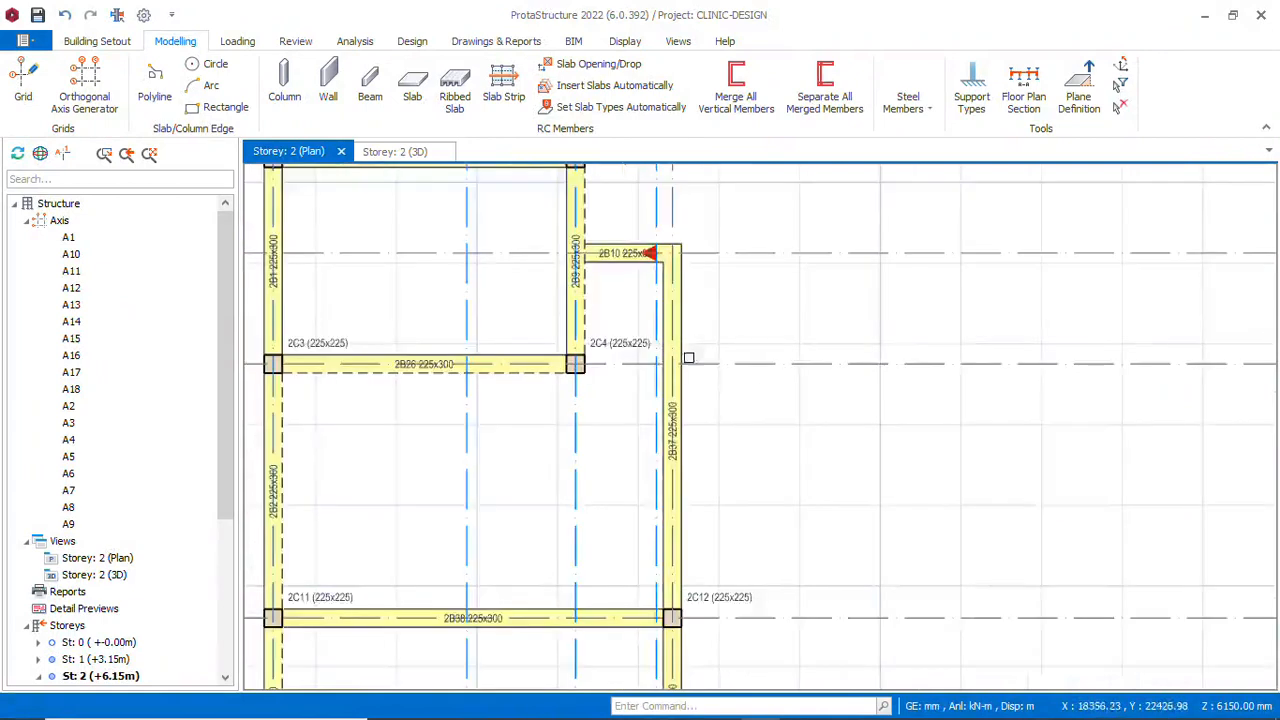
click(566, 390)
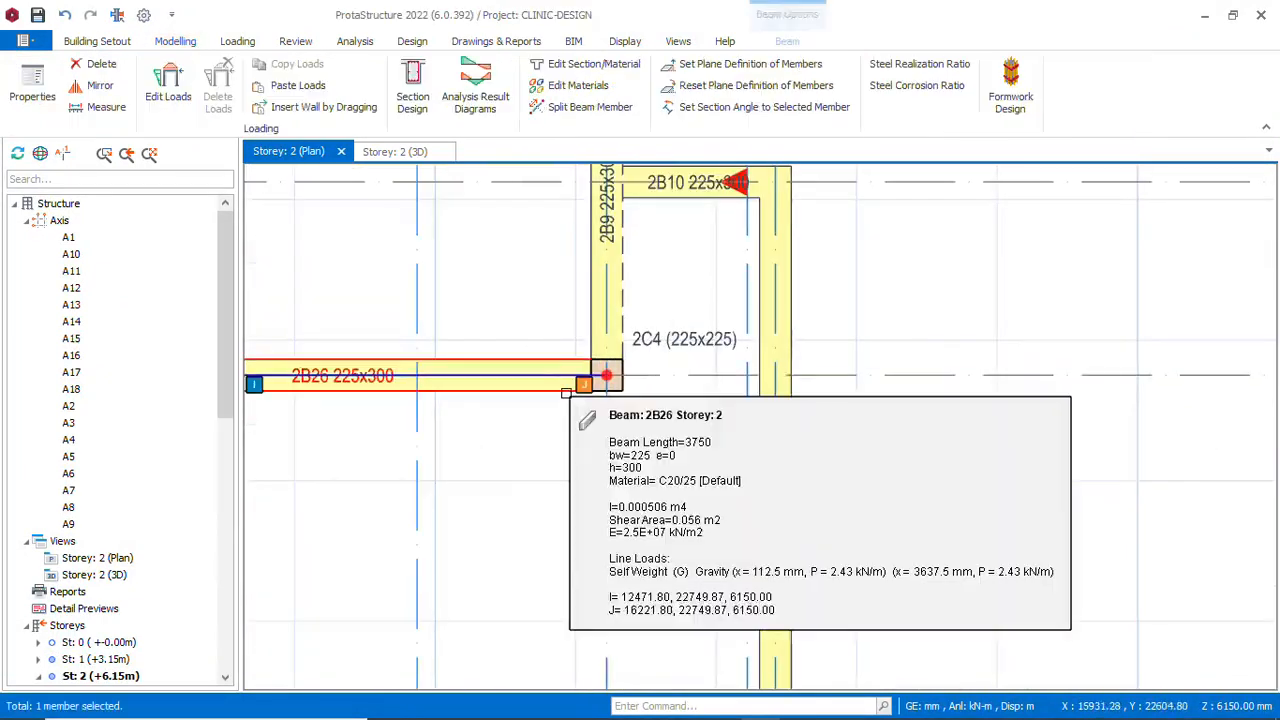
right_click(568, 392)
click(624, 62)
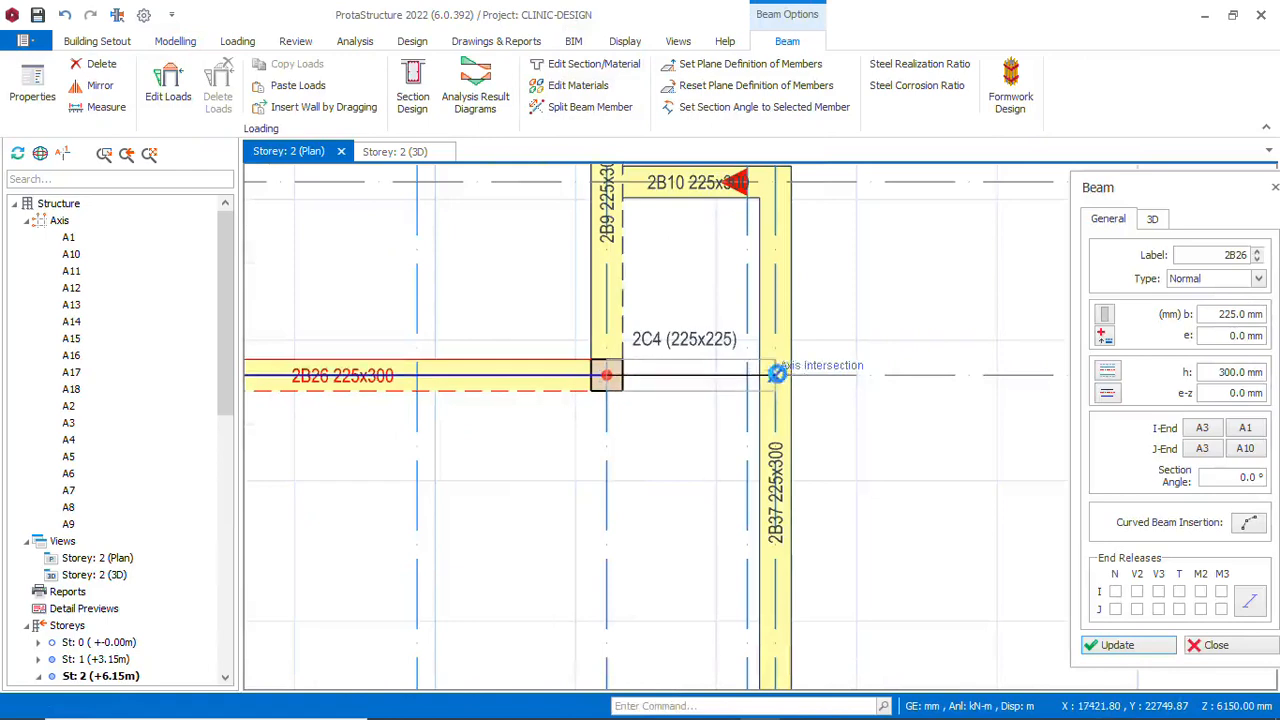
click(777, 374)
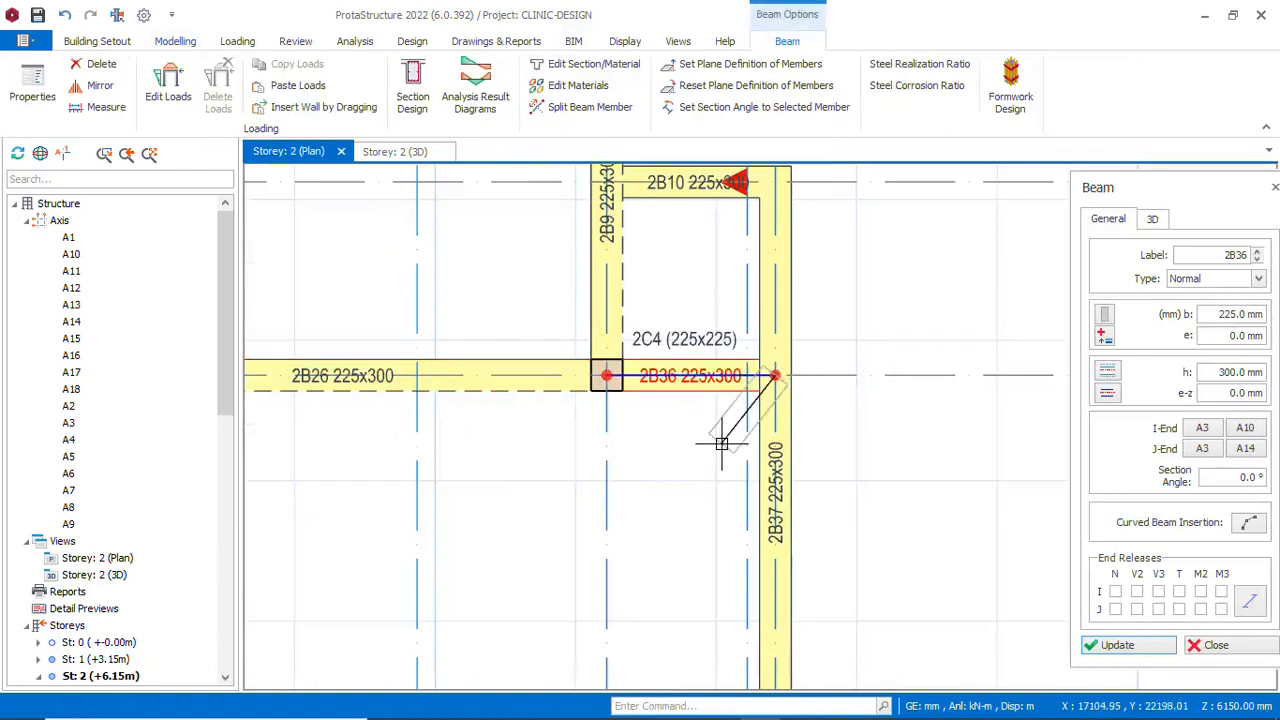
key(Escape)
scroll(662, 323, down, 4)
scroll(670, 305, up, 2)
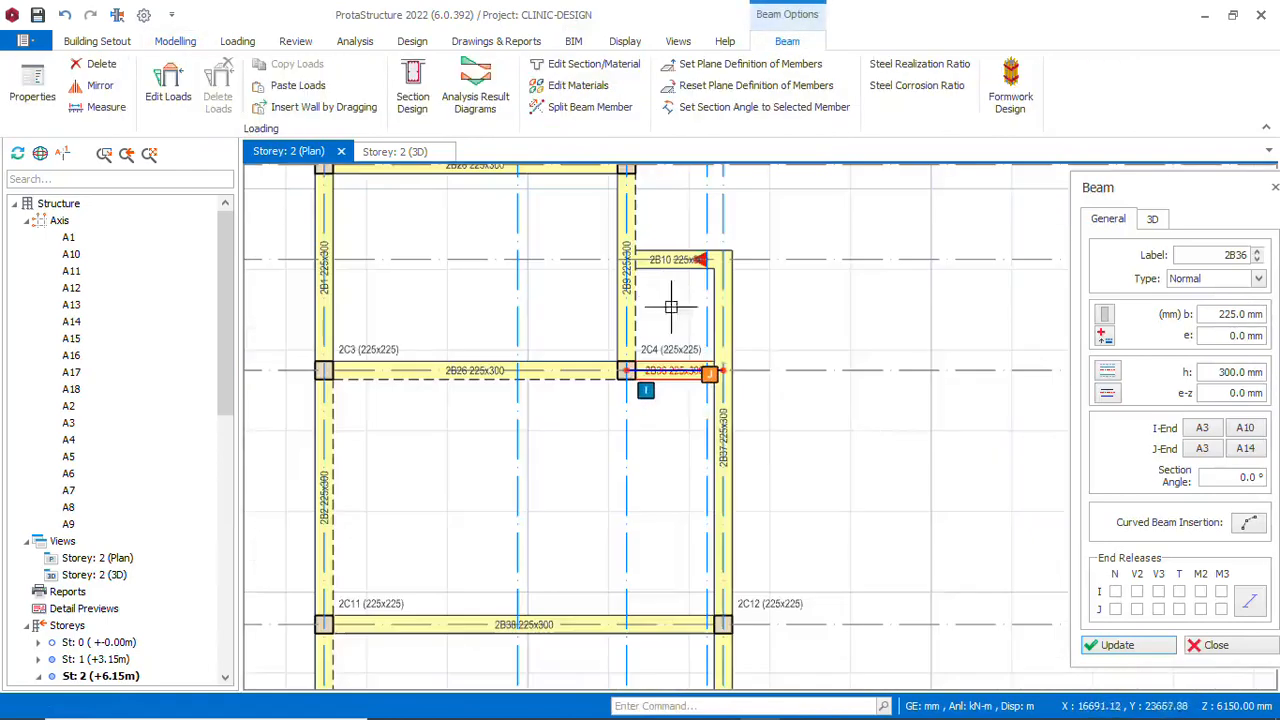
scroll(696, 426, up, 2)
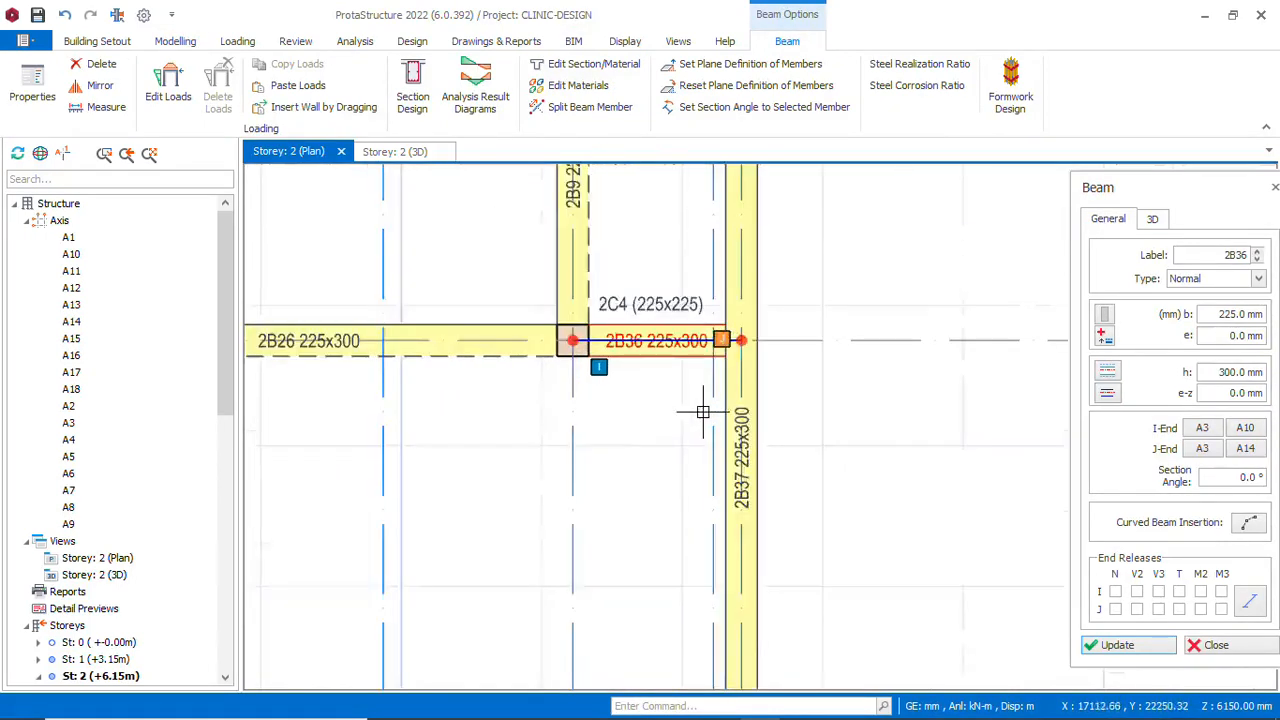
scroll(700, 414, down, 3)
scroll(745, 412, down, 4)
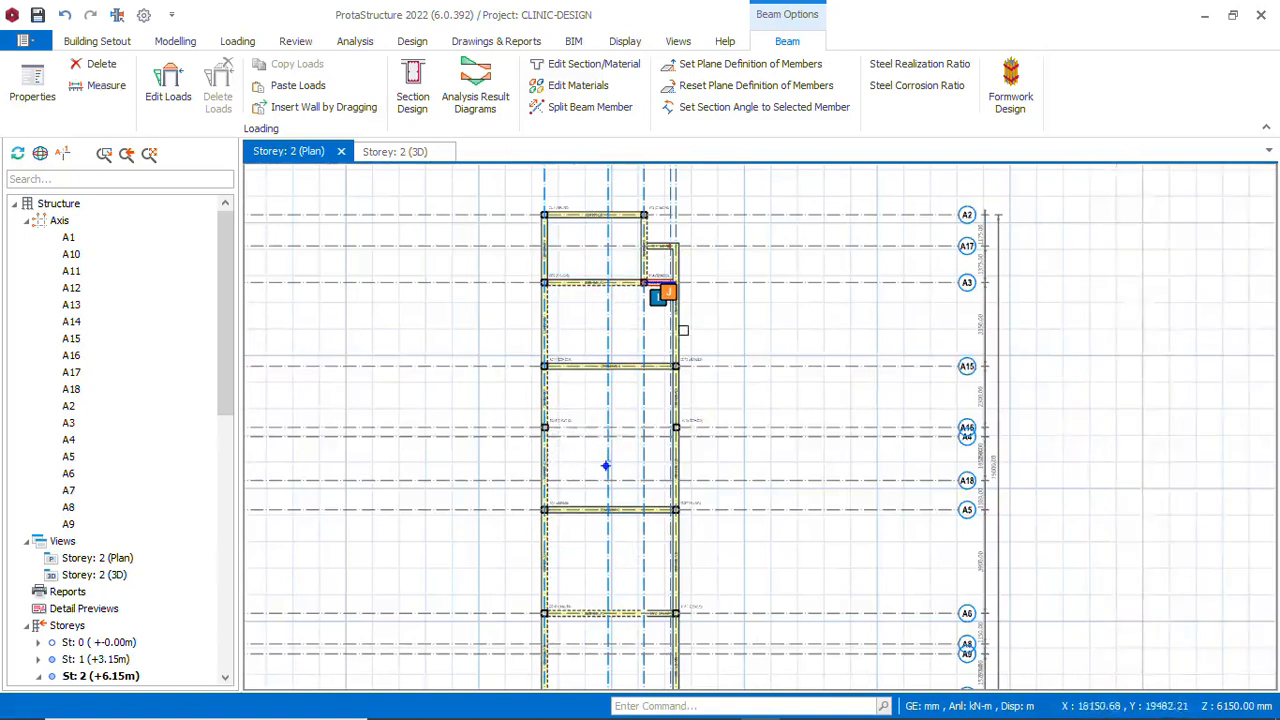
Delete both beam segments on axis A1 between columns 2C5 and 2C16, including the short cantilever at 2C5
ctrl+click(680, 327)
scroll(680, 326, down, 4)
scroll(660, 505, up, 5)
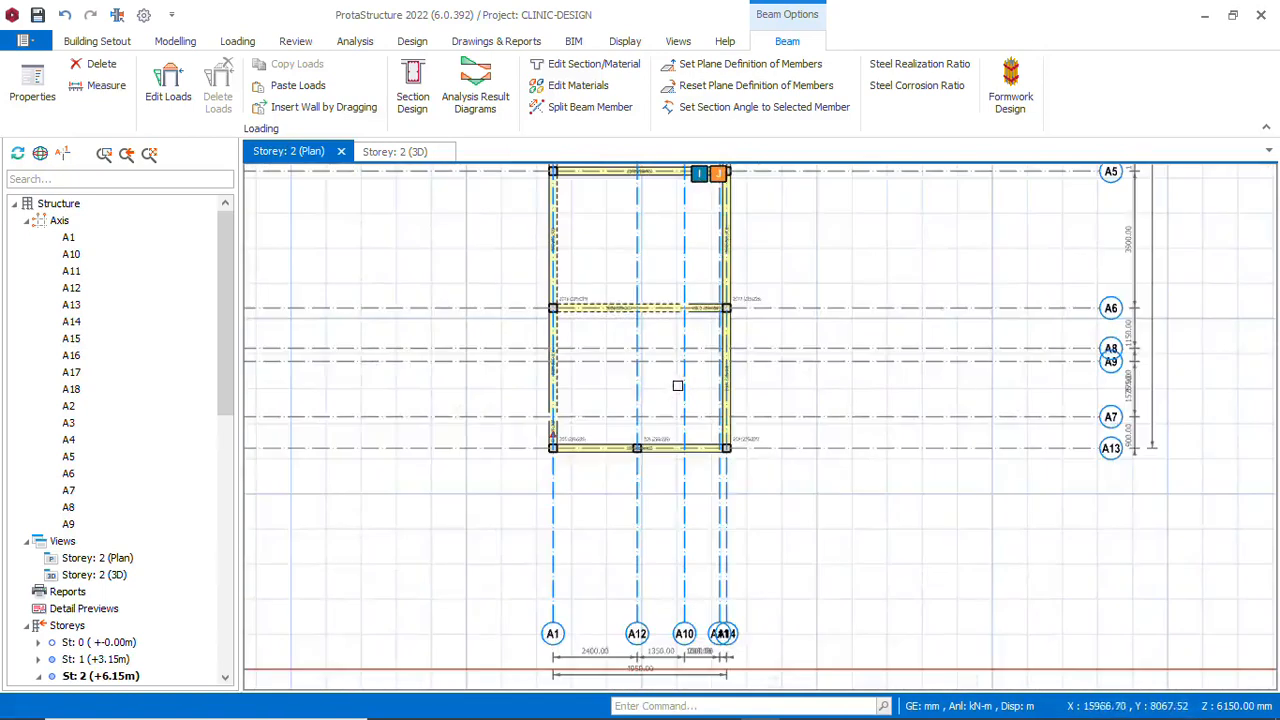
scroll(565, 425, up, 3)
click(530, 408)
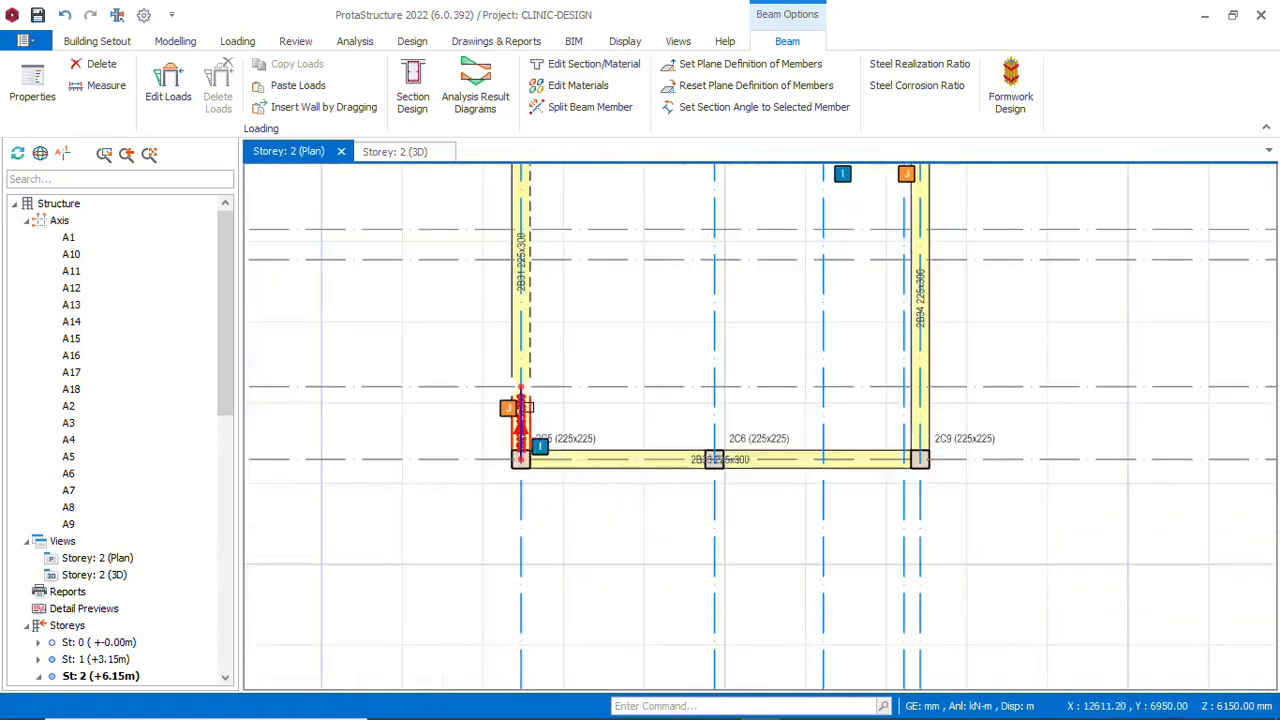
right_click(530, 408)
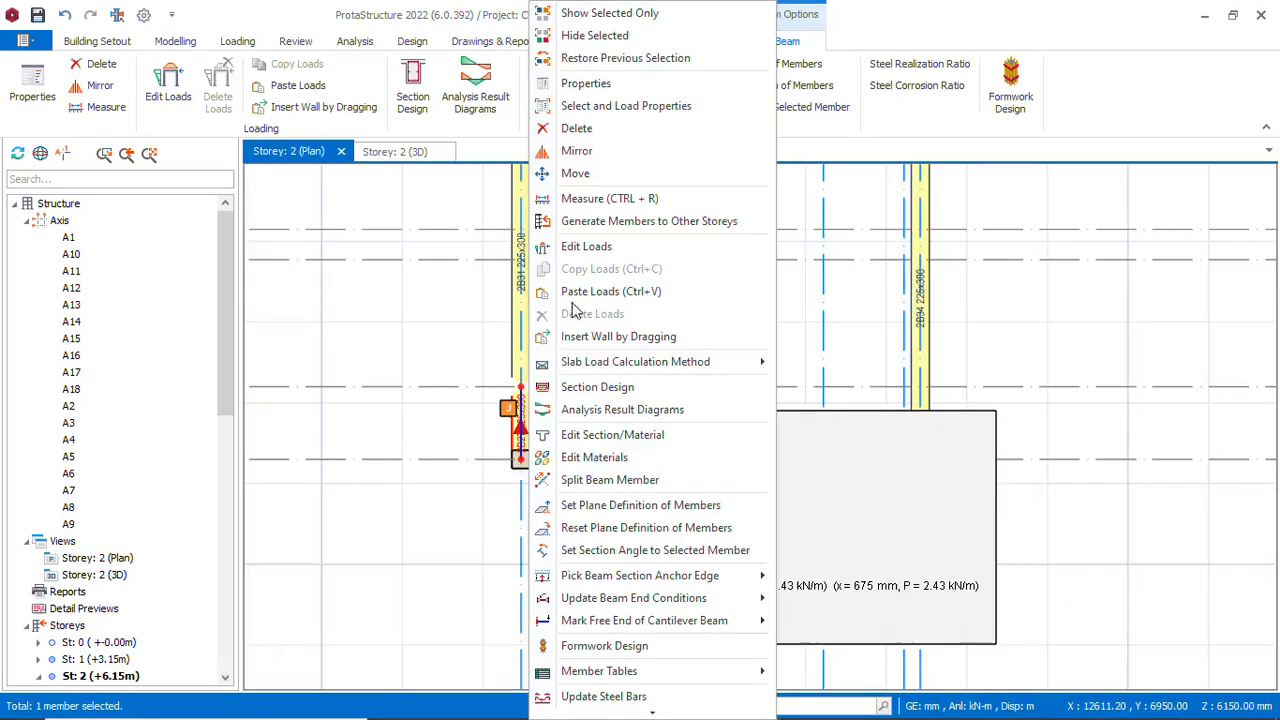
click(600, 132)
scroll(529, 468, down, 2)
scroll(531, 332, up, 2)
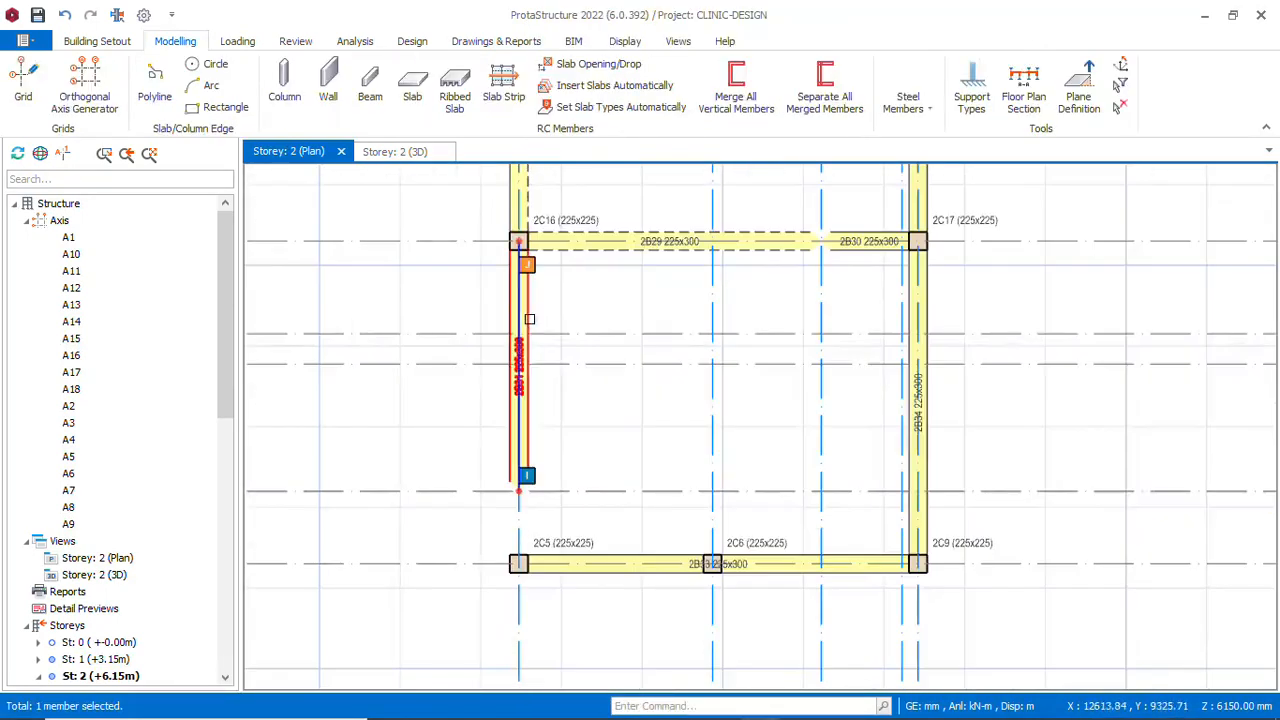
right_click(530, 319)
click(623, 117)
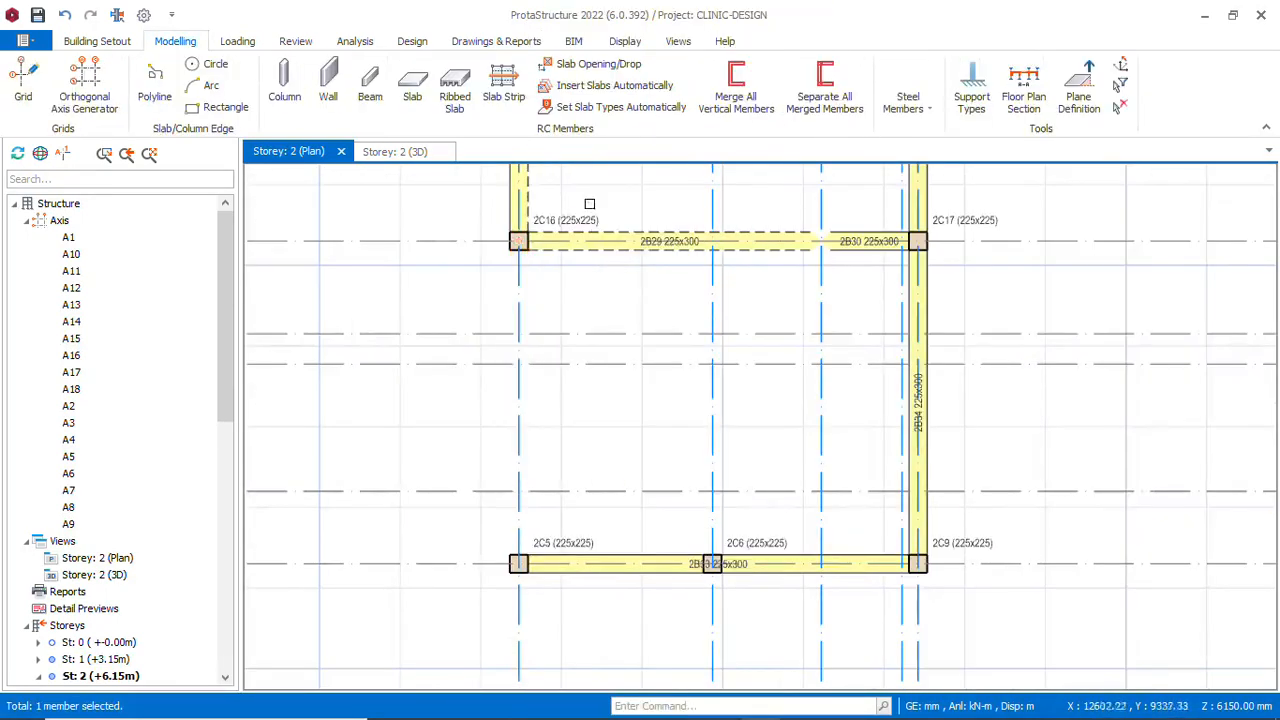
Insert a 225x300 mm beam along axis A1 between columns 2C16 and 2C5, using beam 2B29's properties
click(612, 248)
right_click(612, 248)
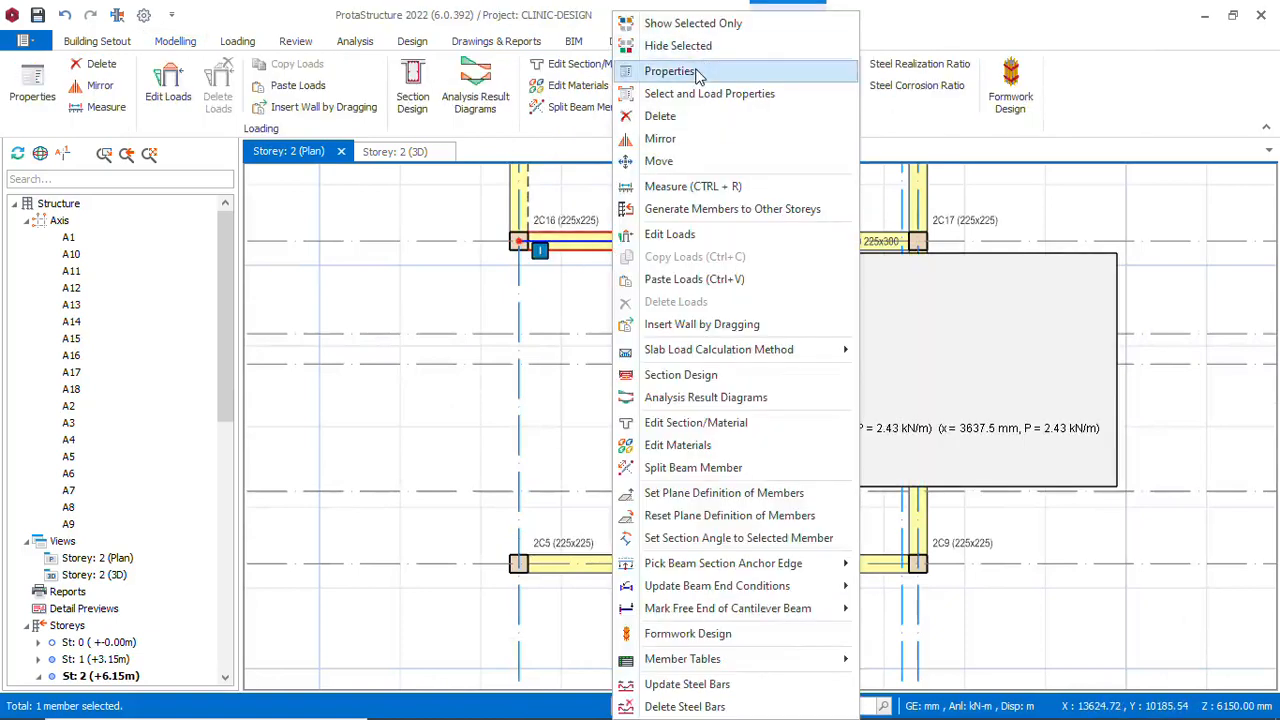
click(697, 72)
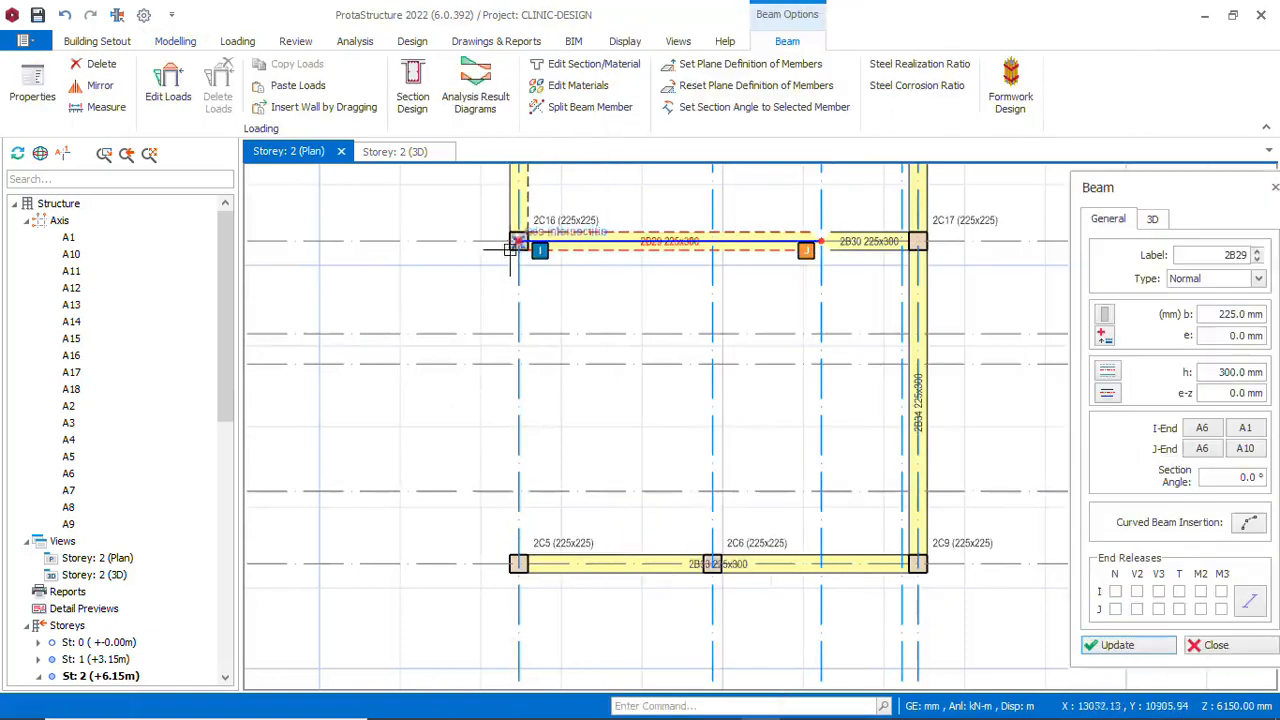
click(518, 563)
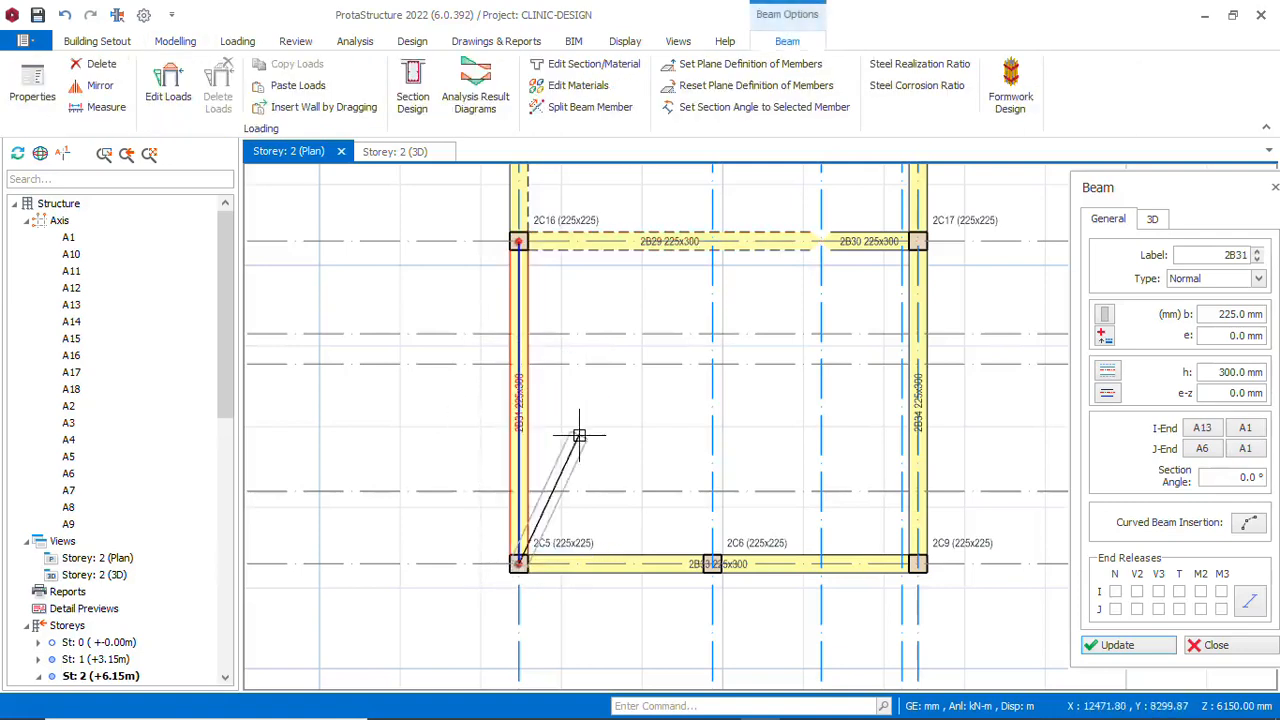
key(Escape)
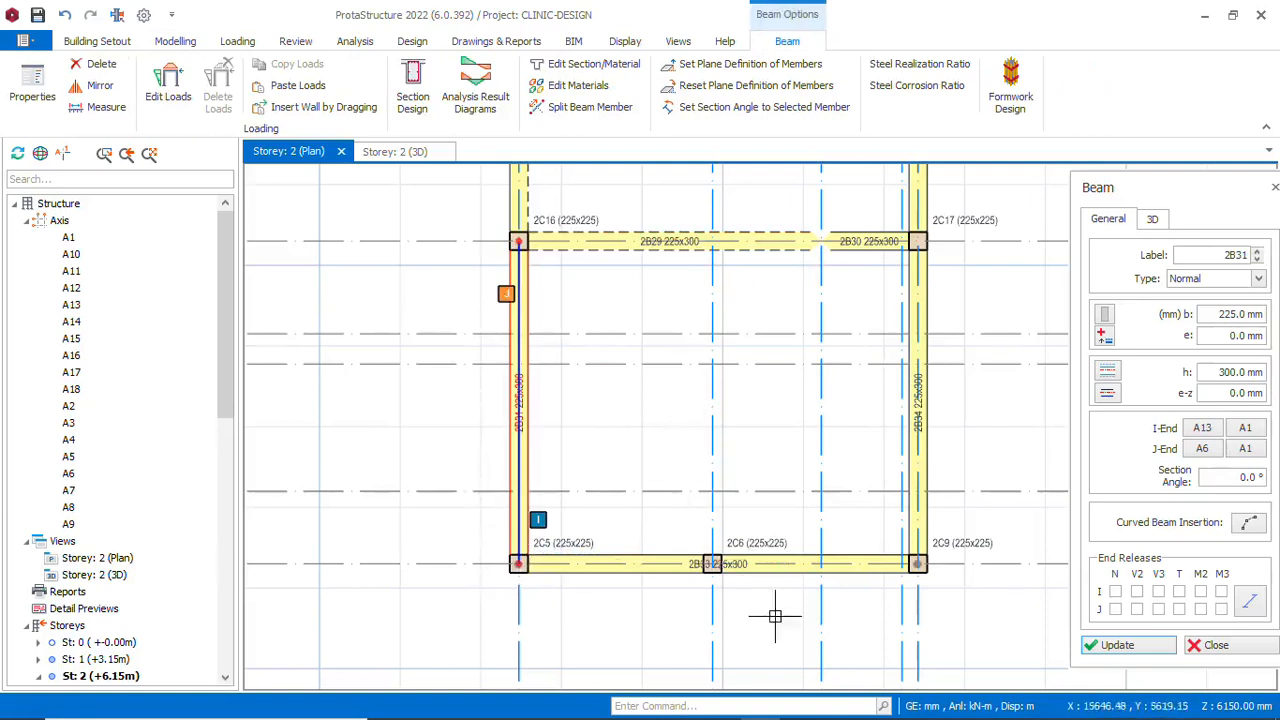
Delete the beam on axis A13 that runs from column 2C5 to column 2C9
click(774, 572)
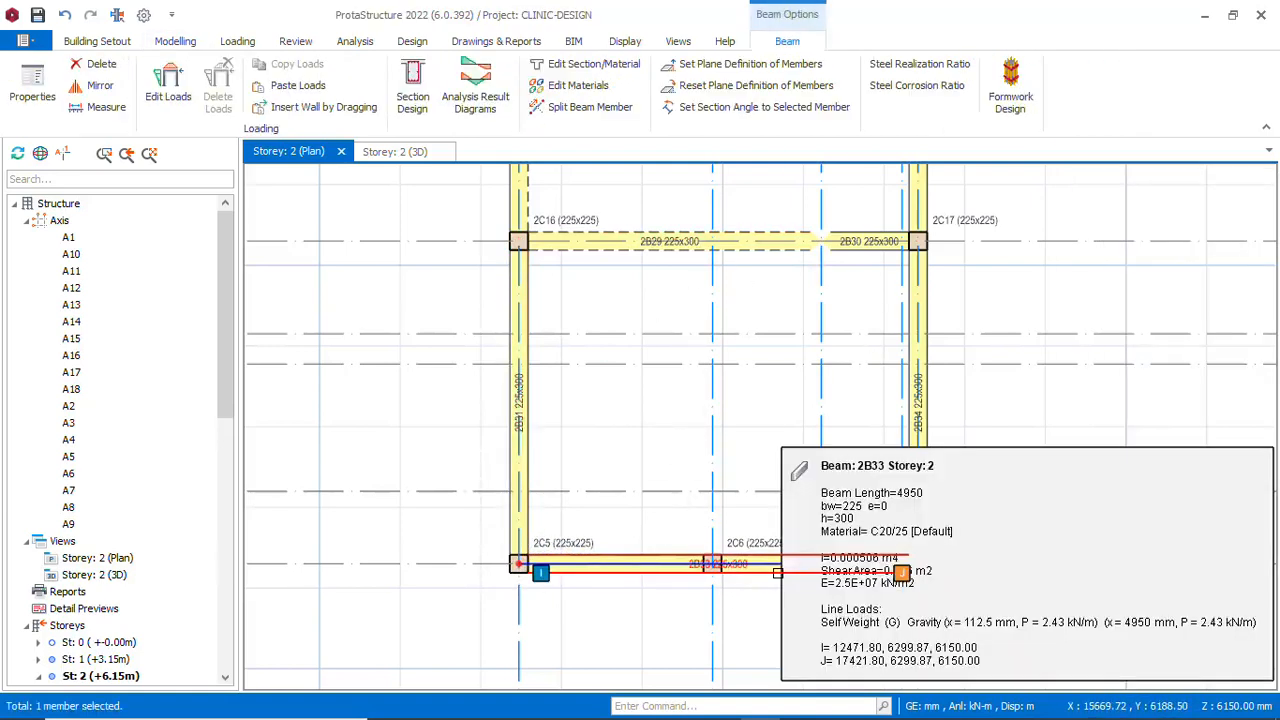
right_click(777, 572)
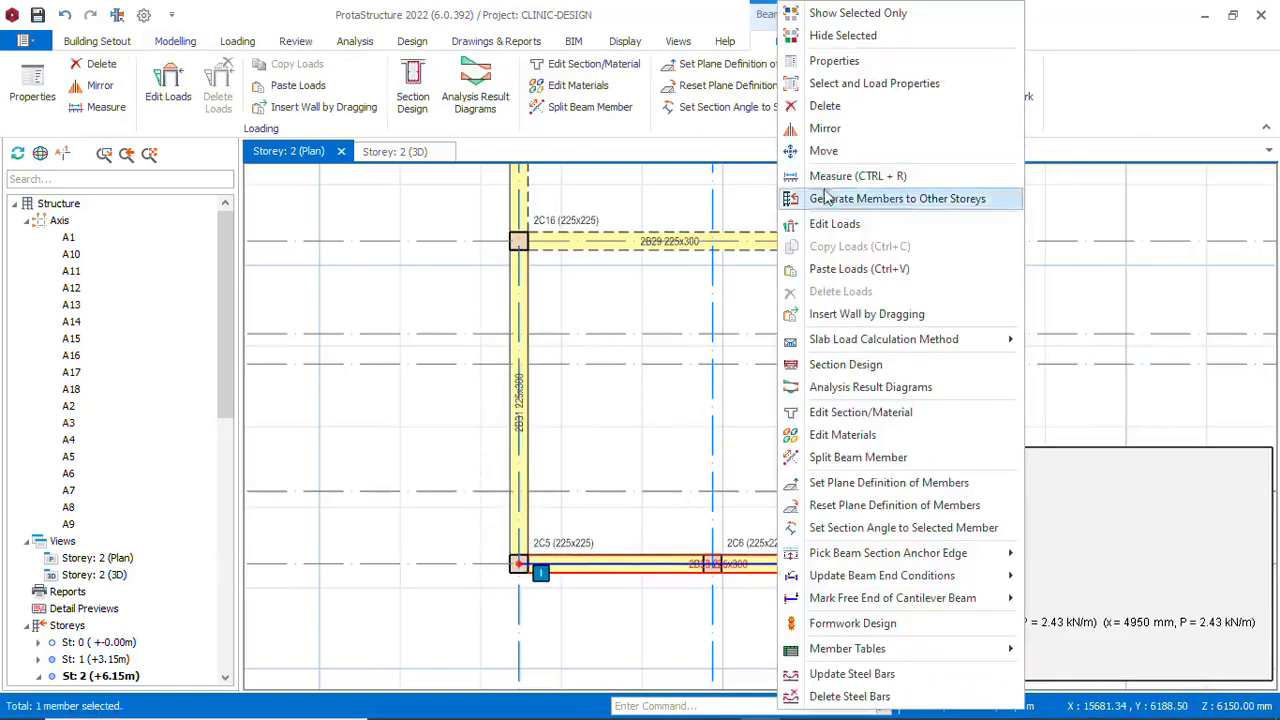
click(826, 106)
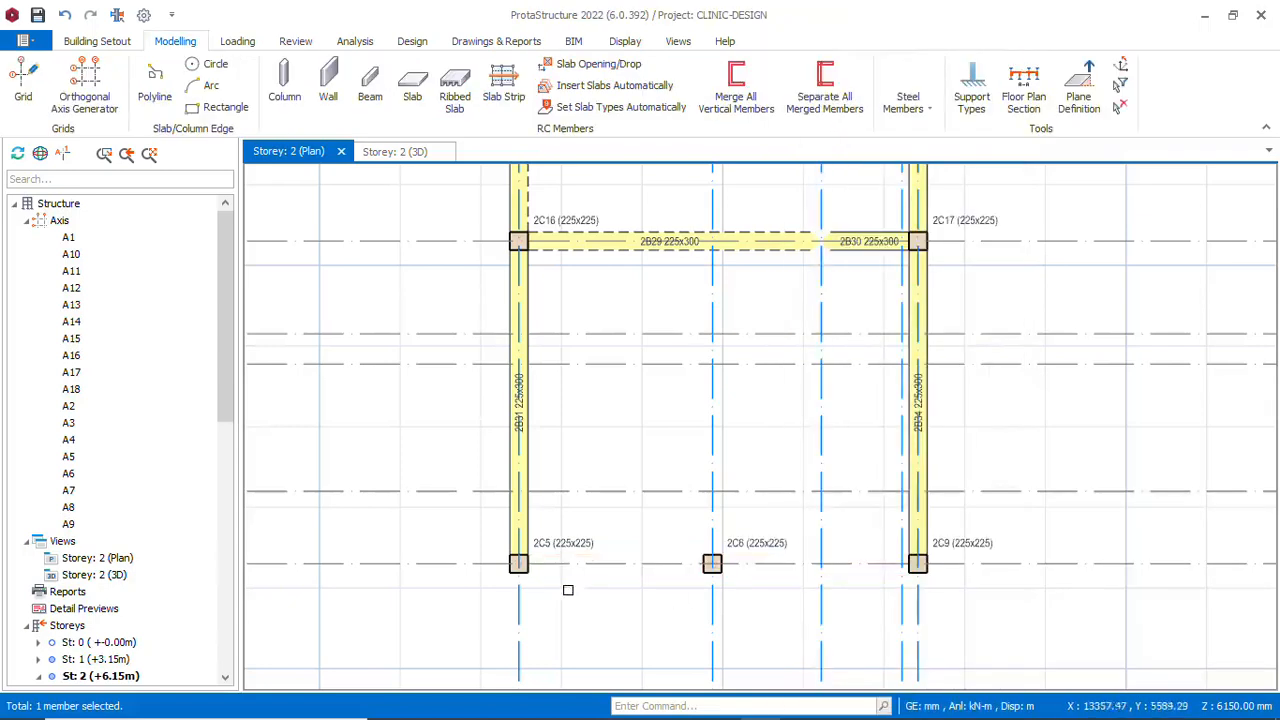
Insert two 225x300 mm beams along axis A13, from column 2C5 to 2C6 and from 2C6 to 2C9, using beam 2B31's properties
right_click(530, 472)
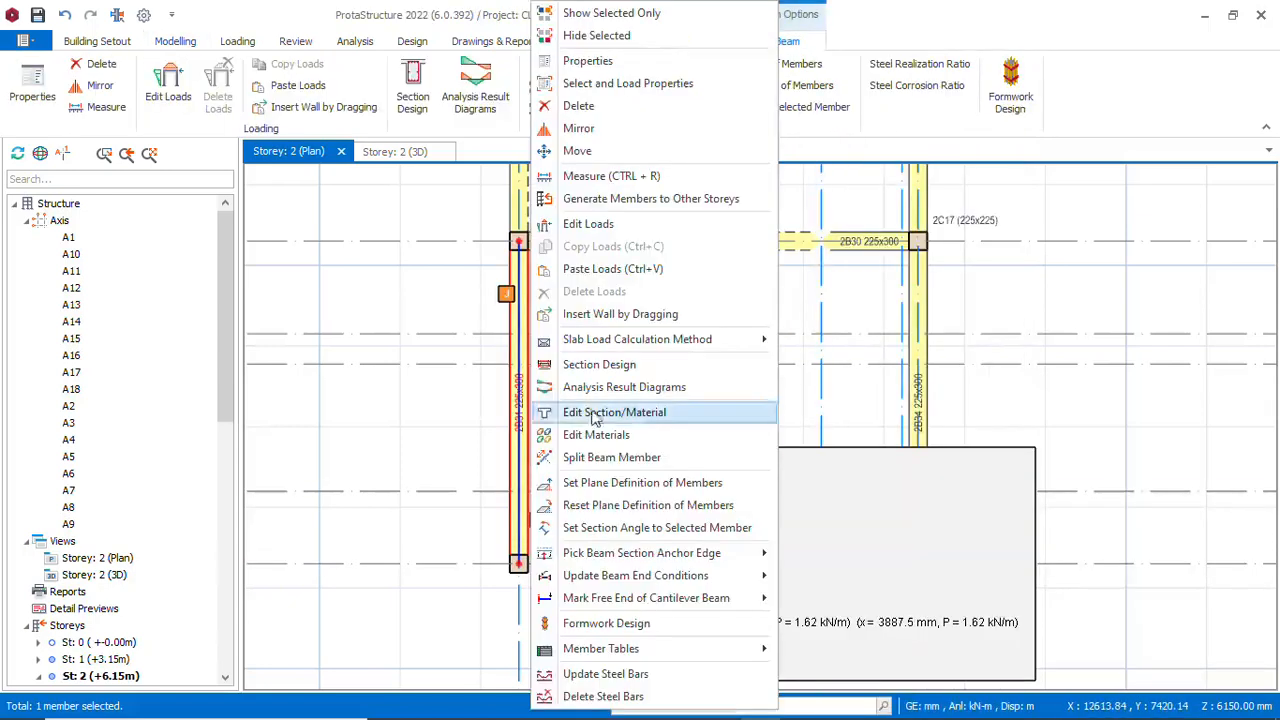
click(643, 62)
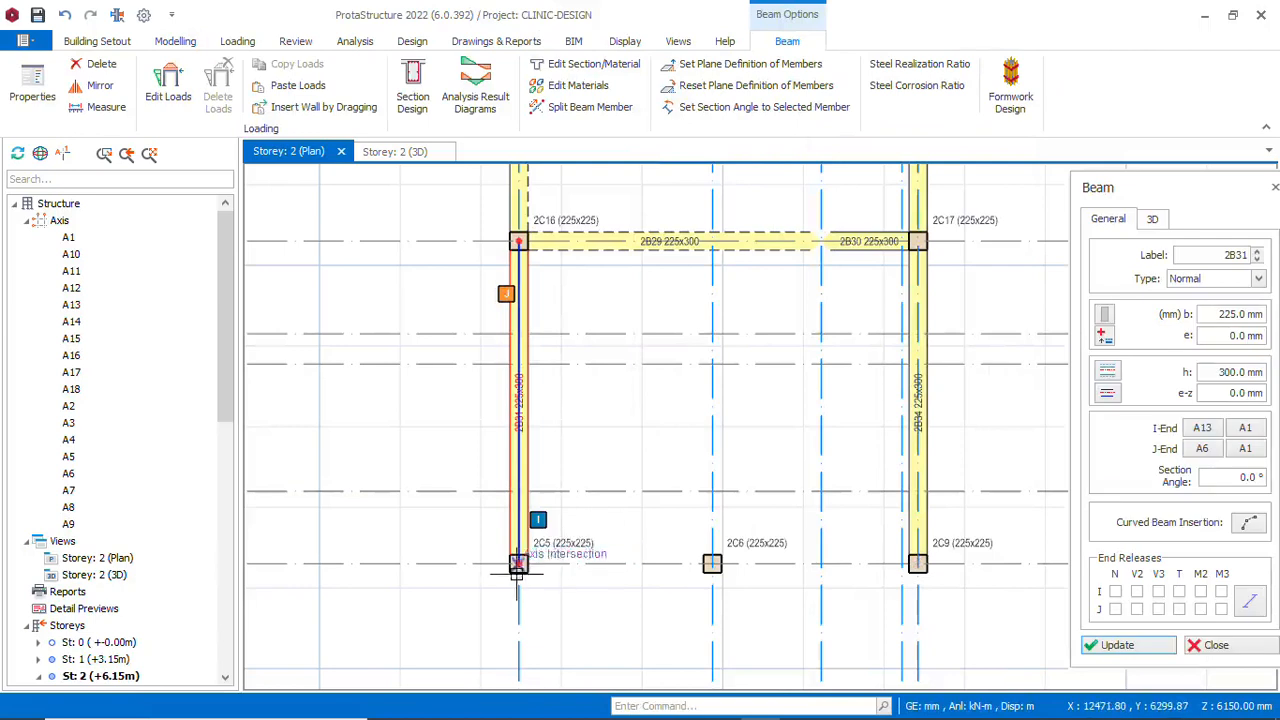
click(712, 563)
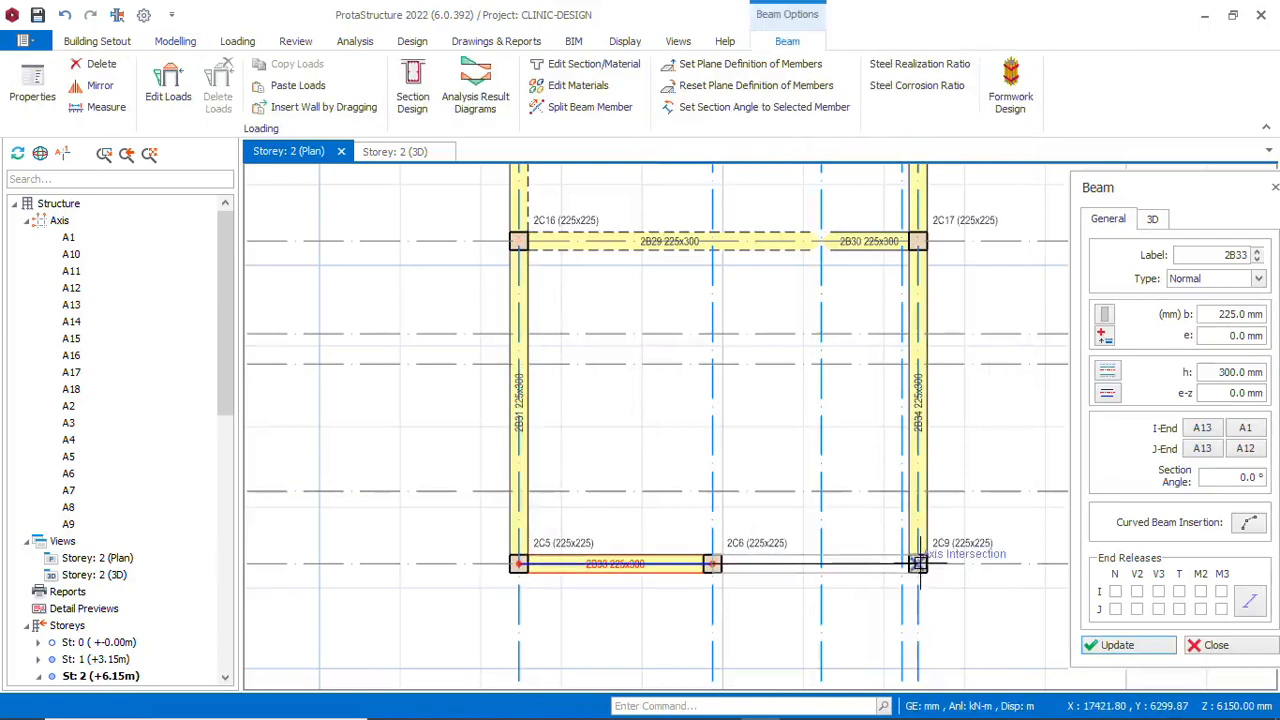
click(918, 563)
scroll(706, 486, down, 4)
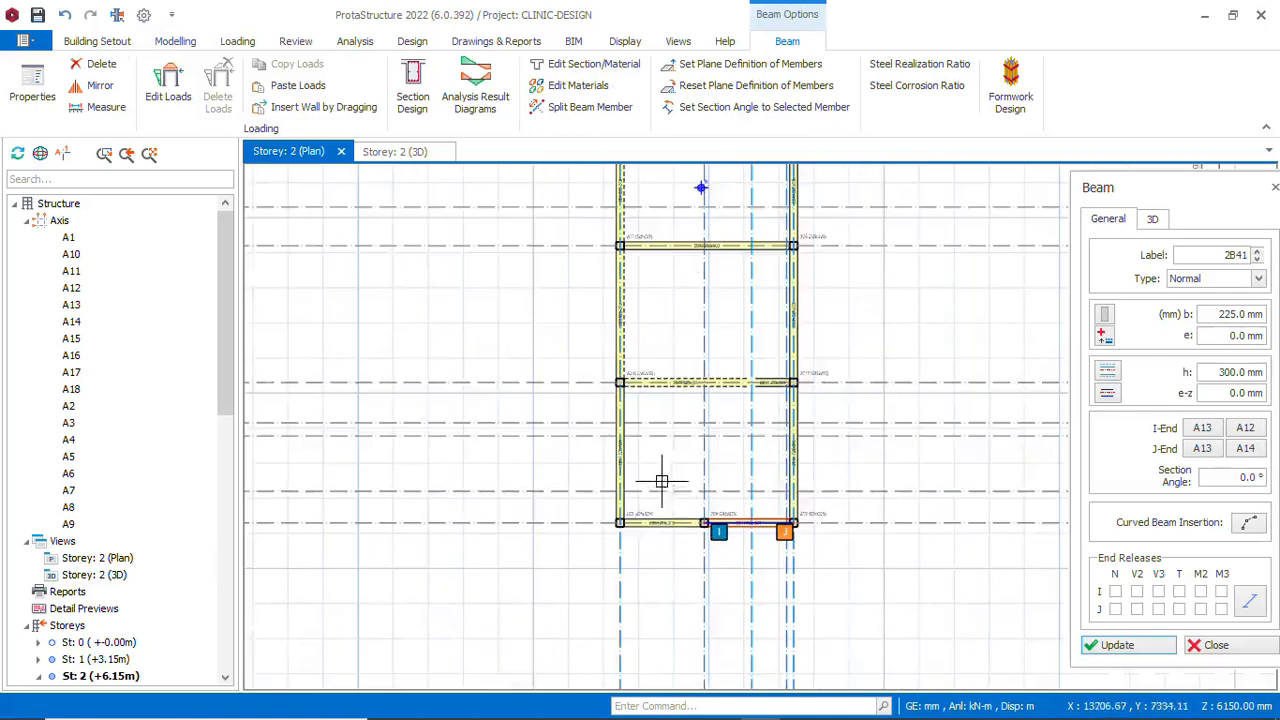
Inspect the rebuilt Storey 2 beam framing in plan and in 3D from several angles
scroll(661, 481, down, 4)
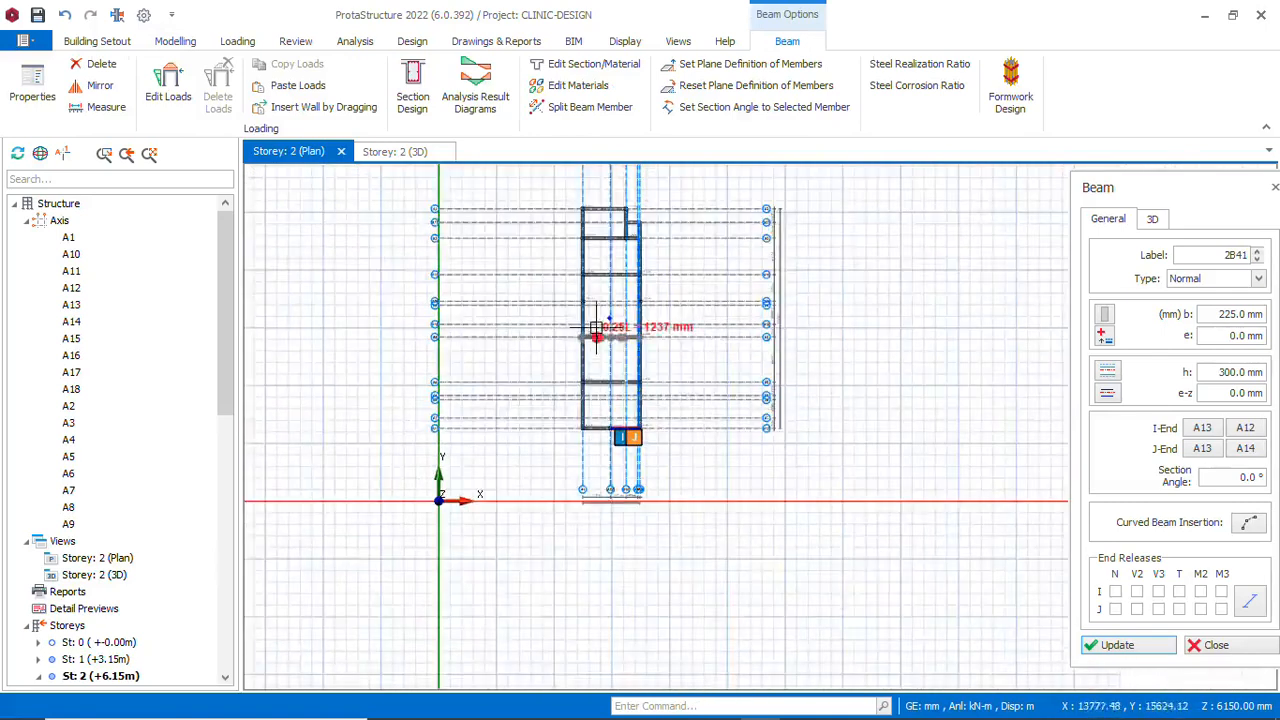
scroll(596, 330, up, 5)
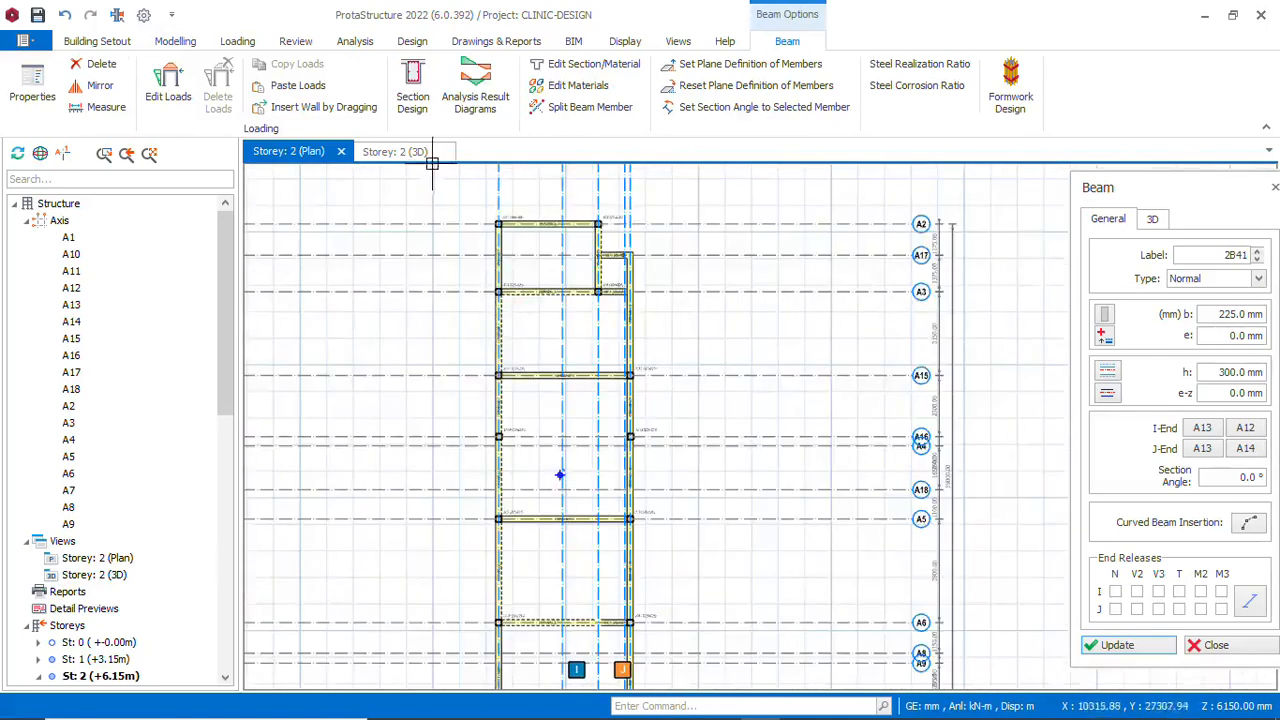
click(416, 155)
middle_drag(655, 402, 943, 537)
scroll(959, 490, down, 6)
scroll(639, 353, up, 4)
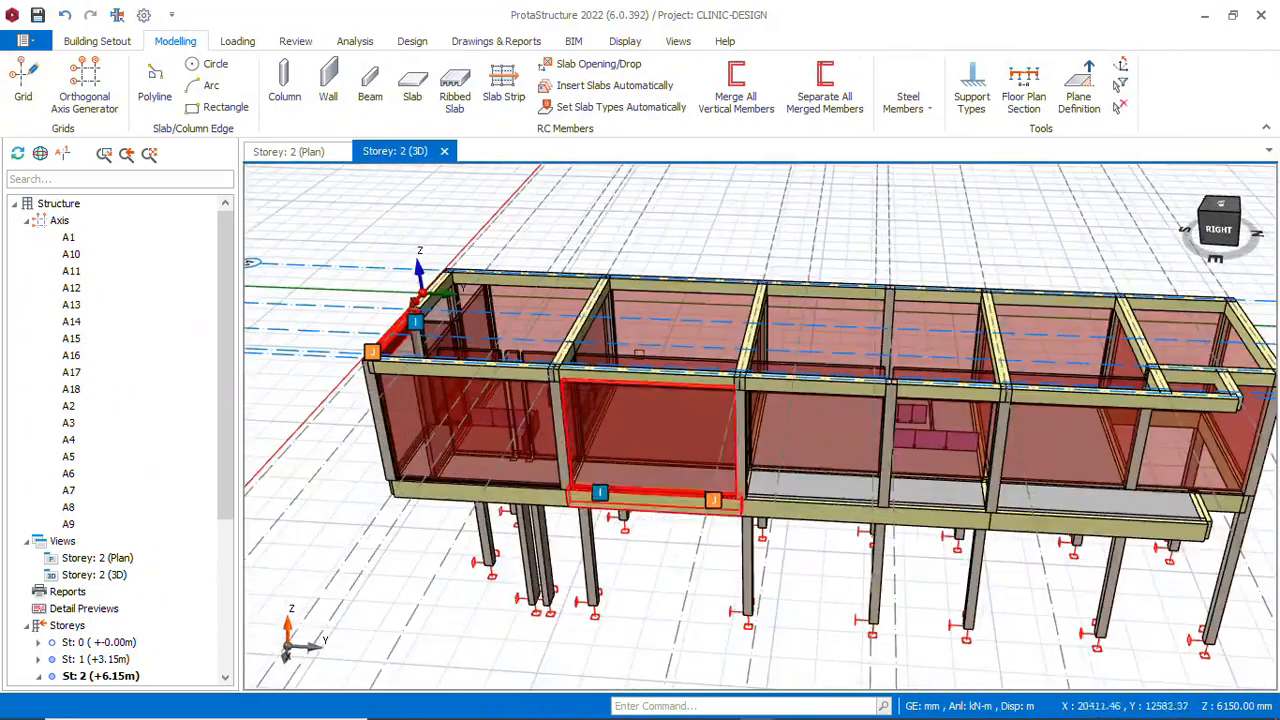
scroll(639, 353, down, 3)
middle_drag(660, 384, 714, 388)
scroll(399, 371, up, 3)
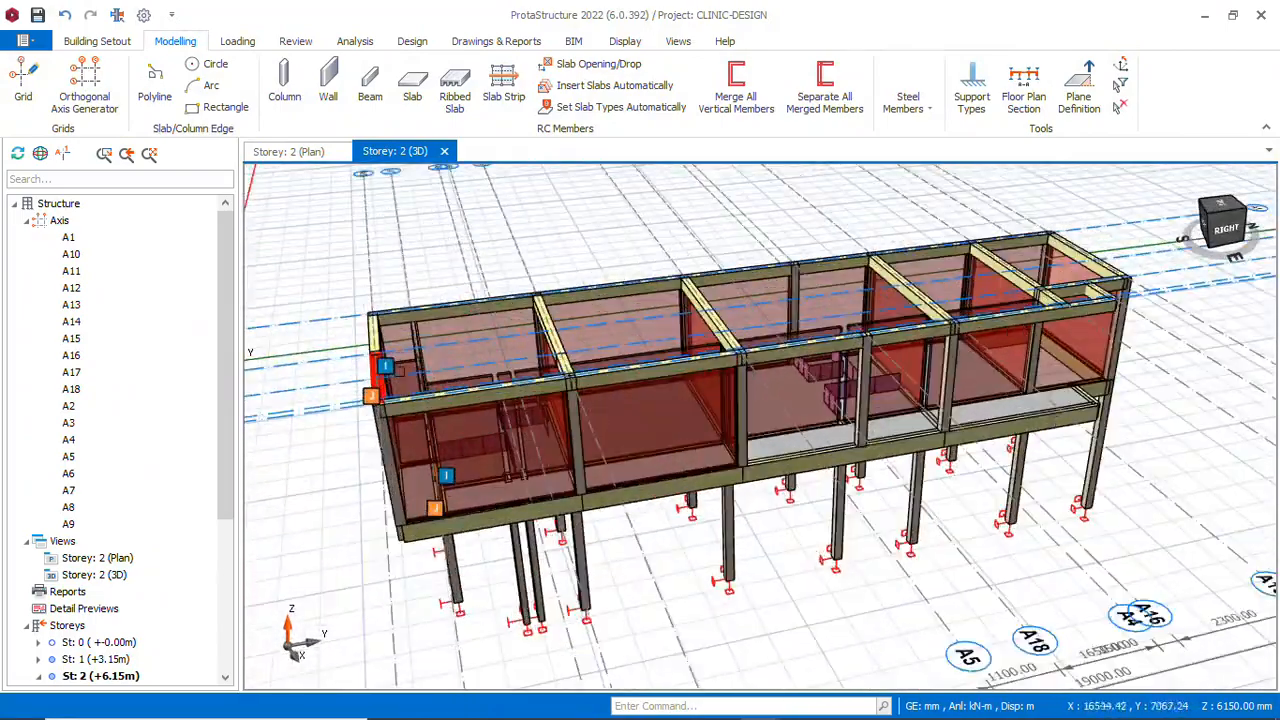
scroll(399, 371, up, 2)
scroll(445, 372, down, 1)
middle_drag(503, 398, 507, 440)
scroll(511, 439, down, 1)
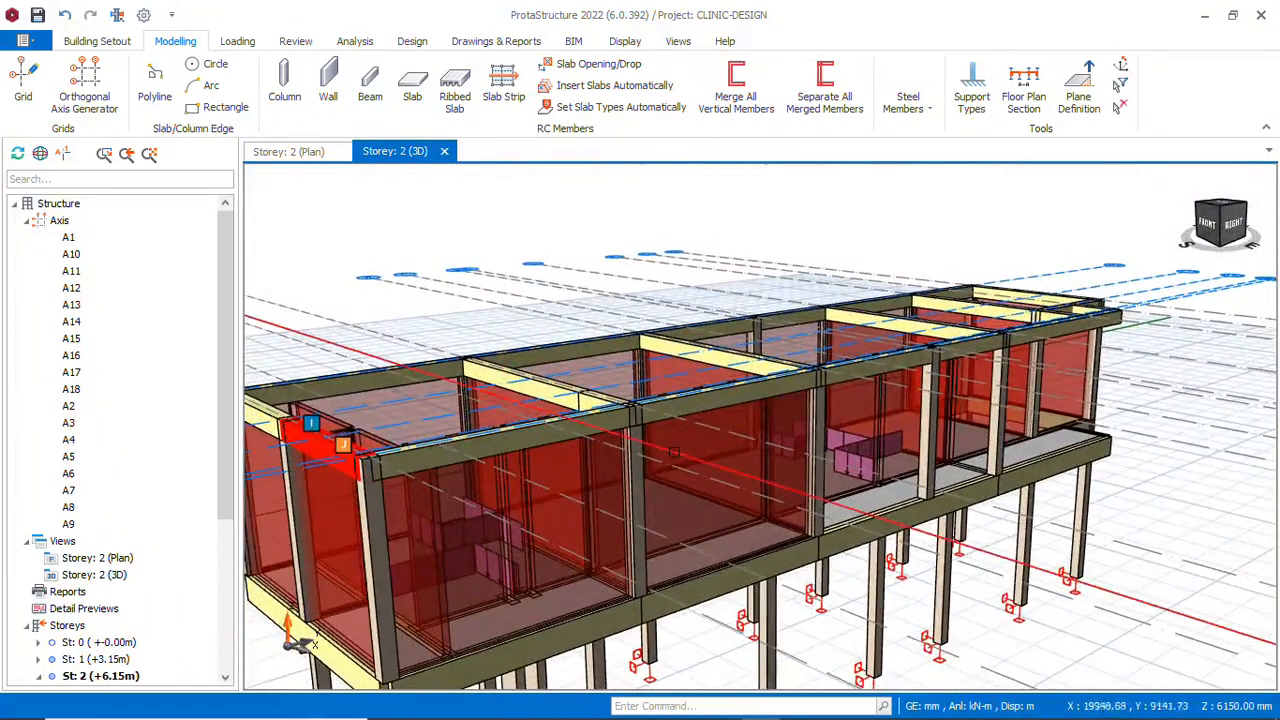
middle_drag(760, 426, 655, 487)
scroll(499, 262, down, 4)
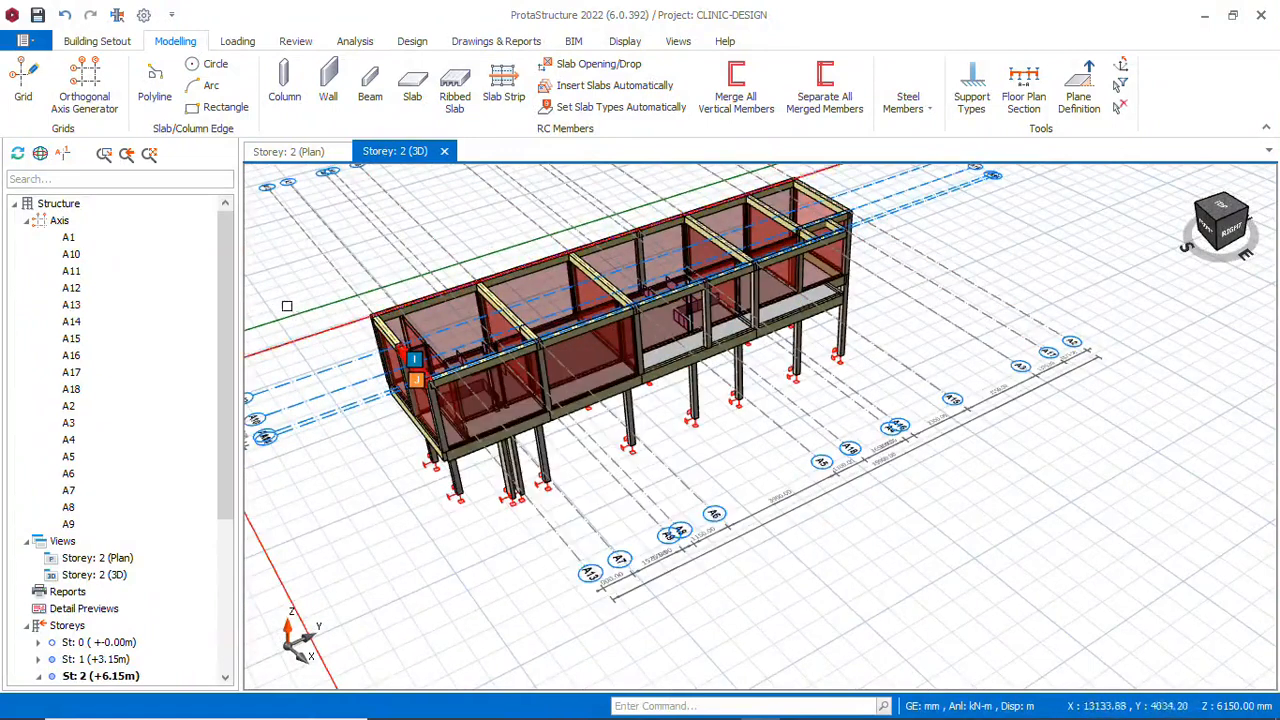
Assign a 400 mm high wall load under load case G to the plan's A13 beam between columns 2C5 and 2C6
click(305, 153)
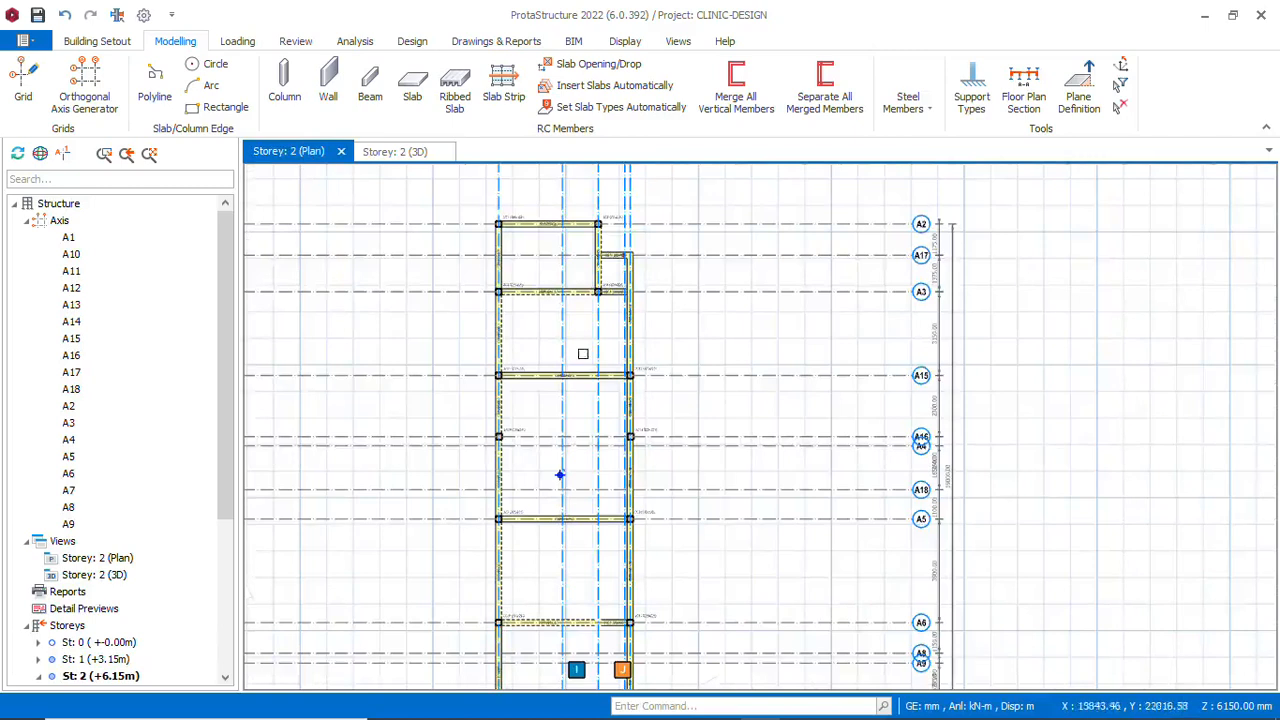
scroll(596, 525, up, 4)
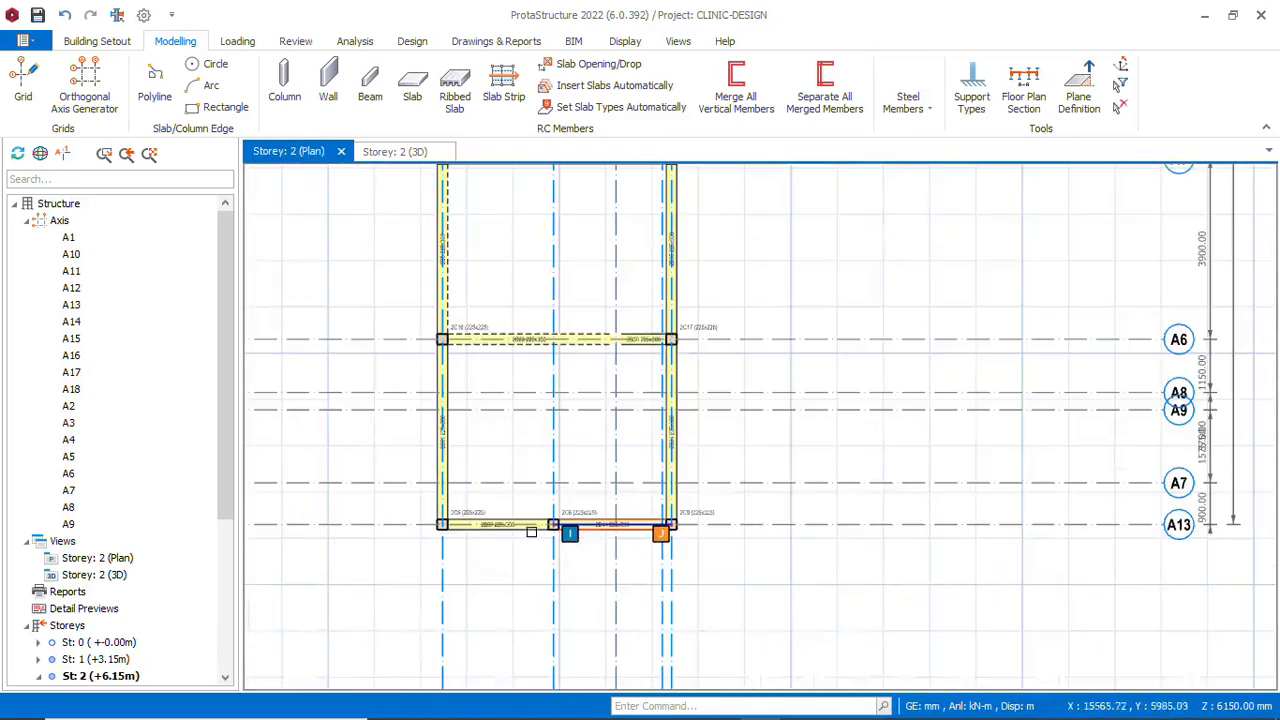
right_click(506, 528)
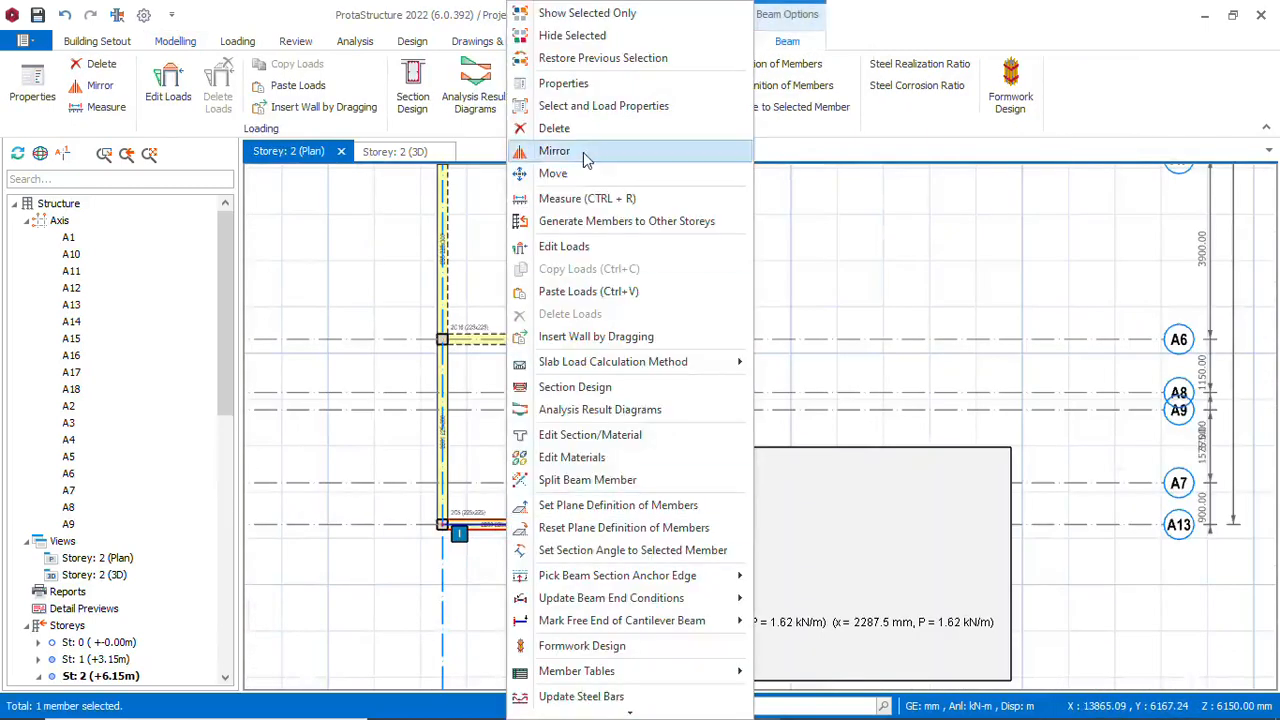
click(576, 252)
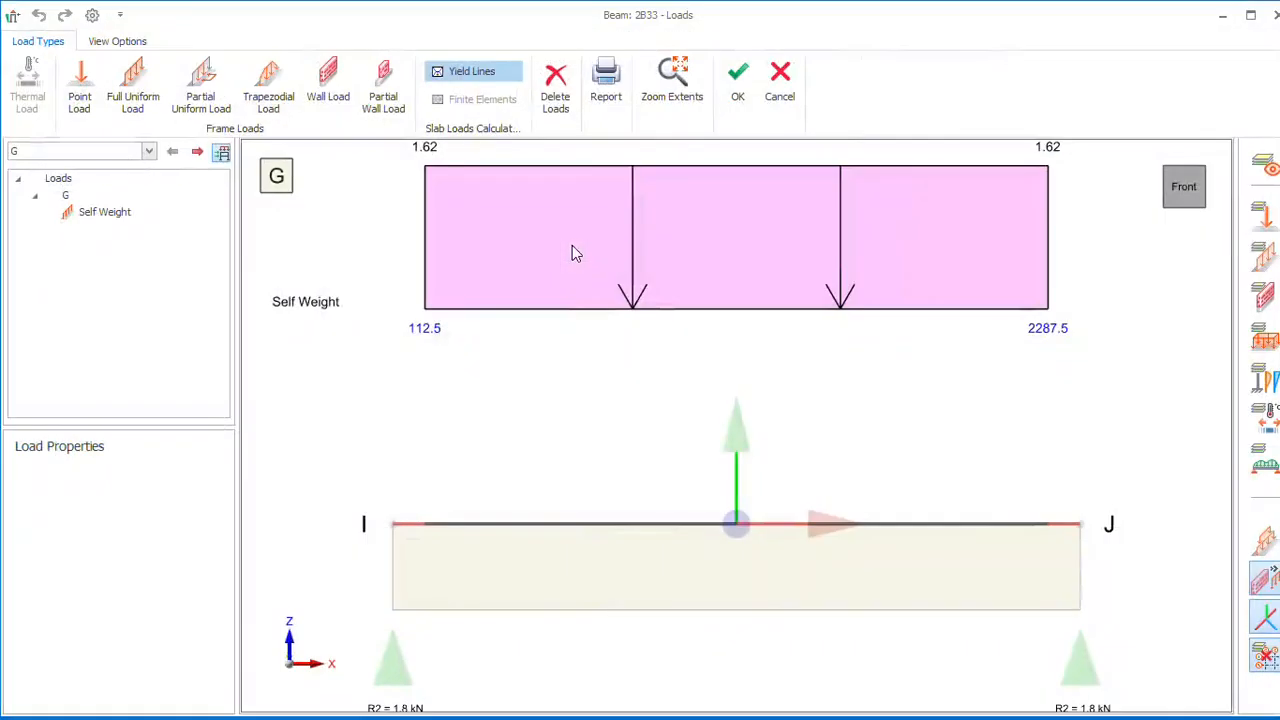
click(328, 88)
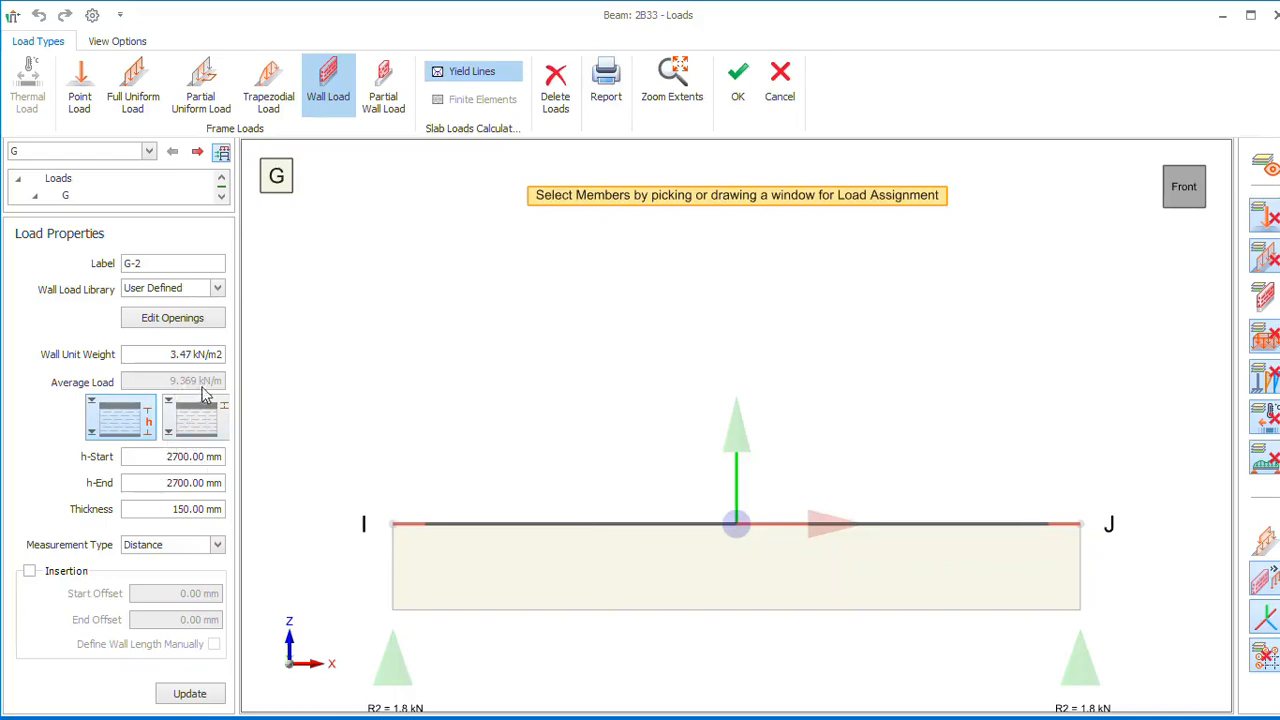
drag(166, 459, 197, 462)
text(5)
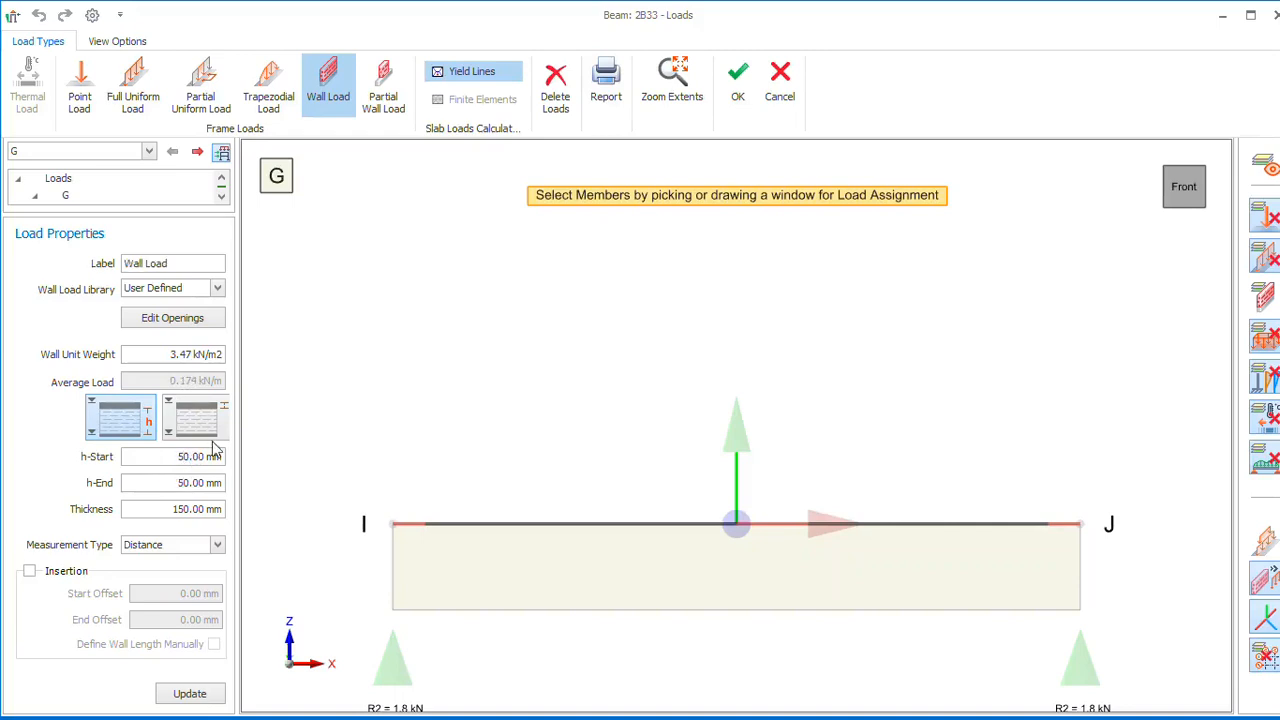
key(BackSpace)
text(45)
text(40)
click(486, 532)
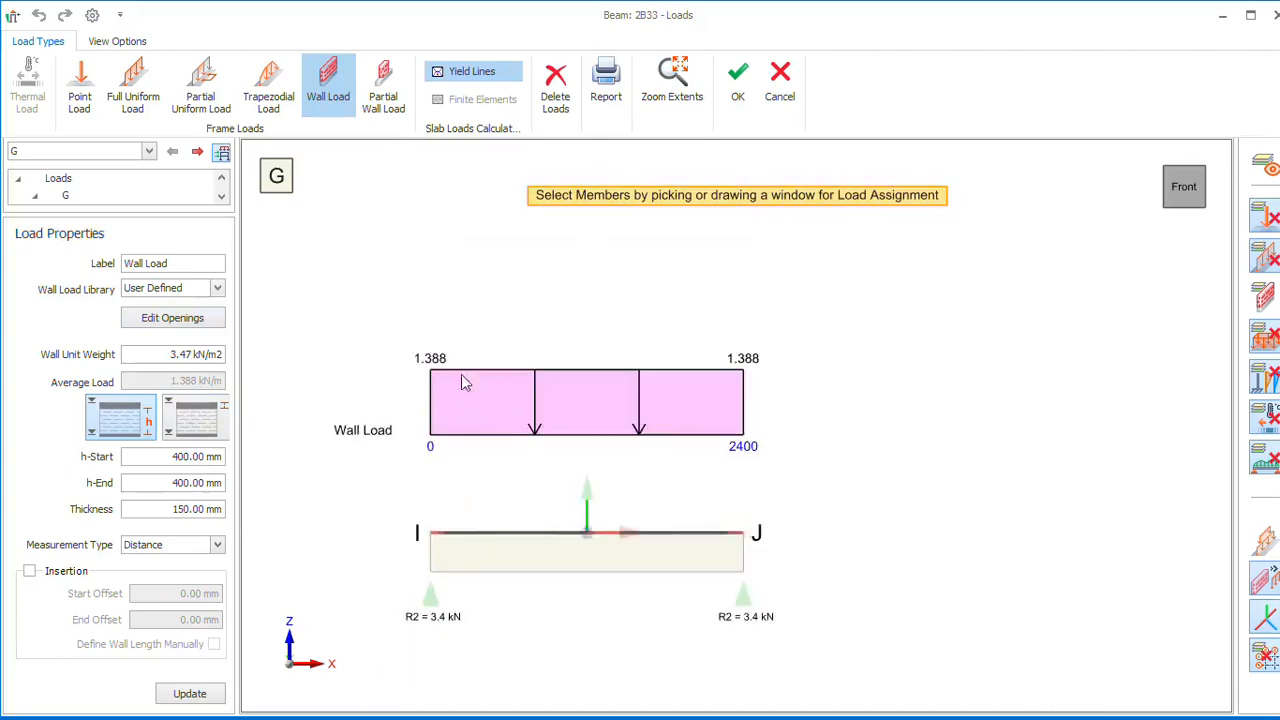
scroll(462, 382, up, 2)
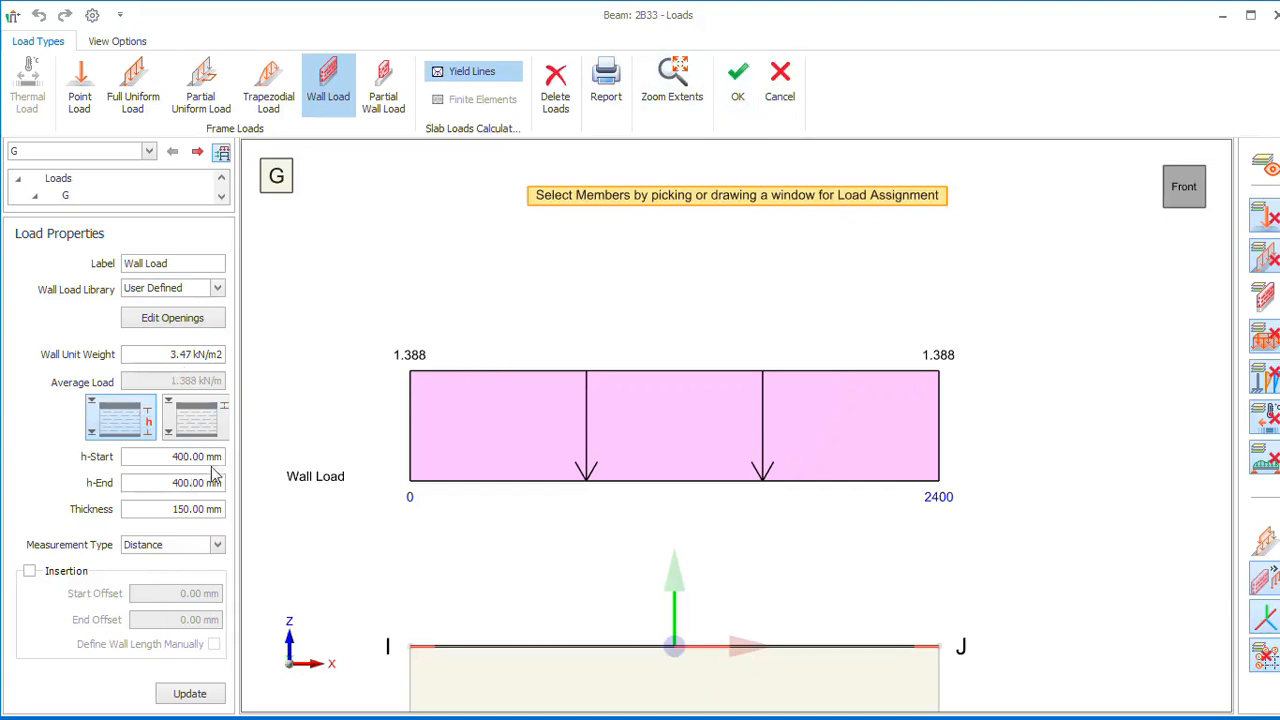
click(738, 98)
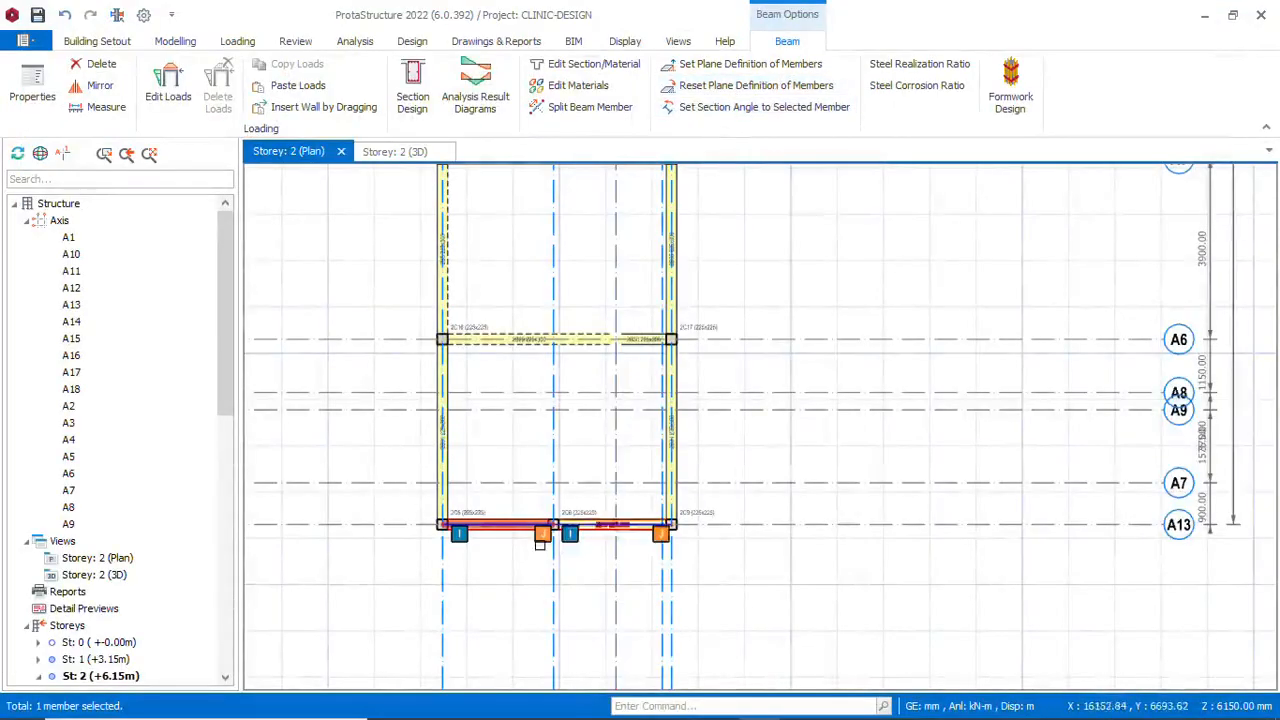
Copy the wall load from the axis A13 beam between columns 2C5 and 2C6
right_click(507, 524)
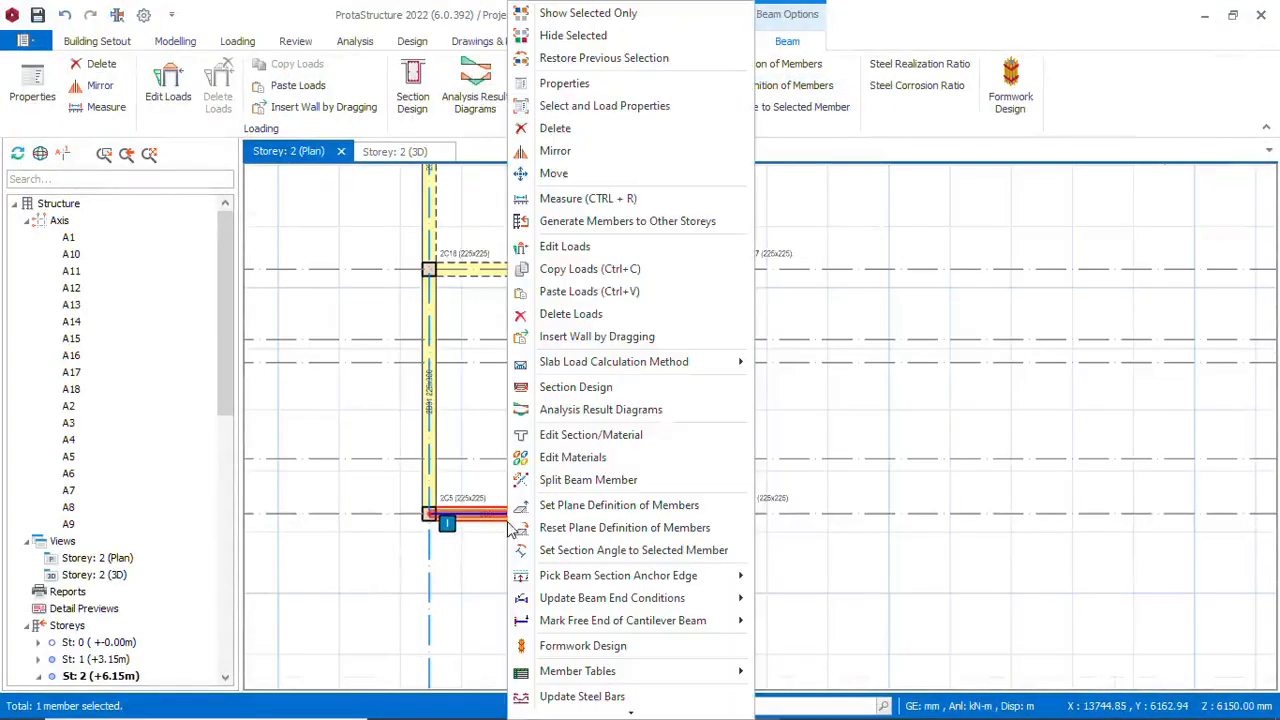
click(604, 283)
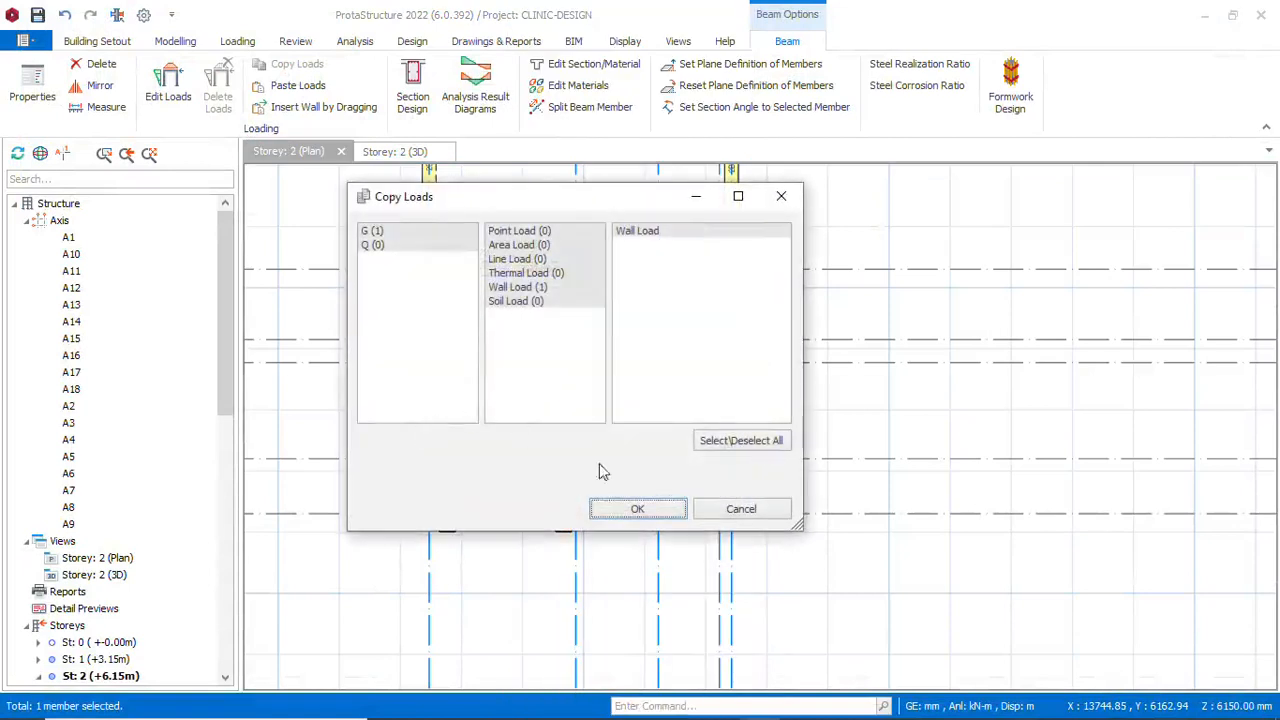
click(652, 516)
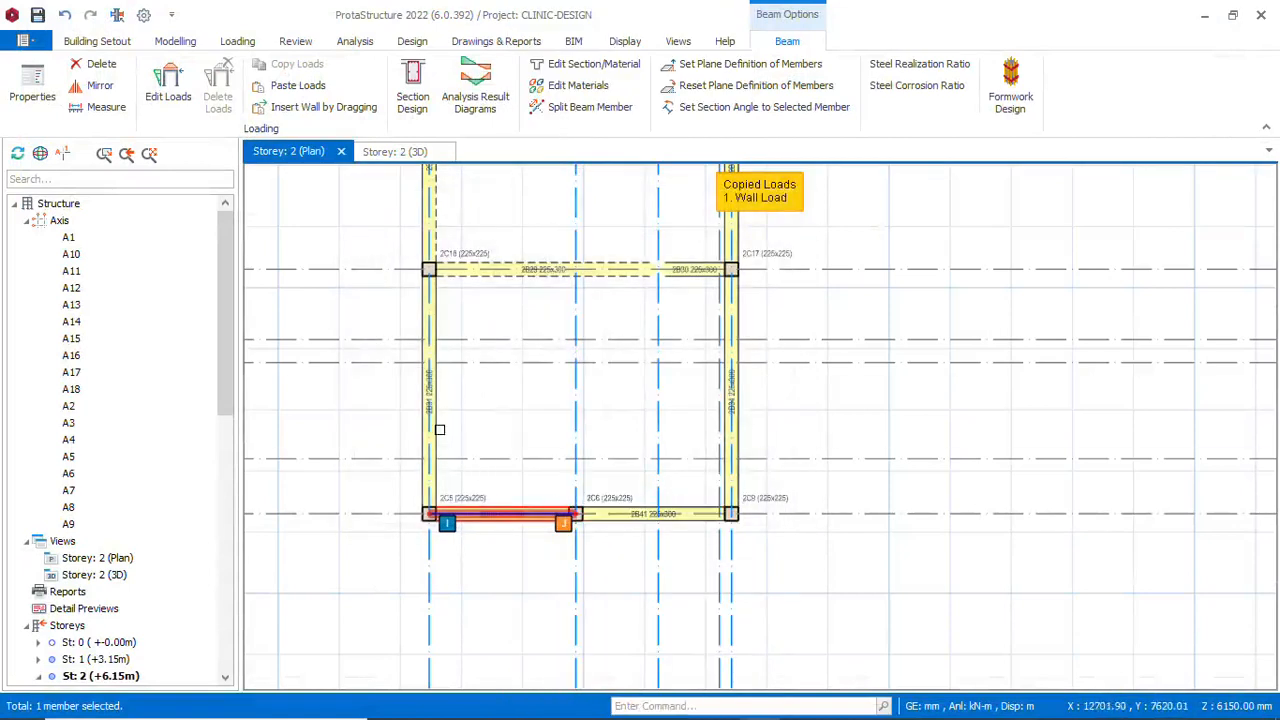
mouse_move(446, 430)
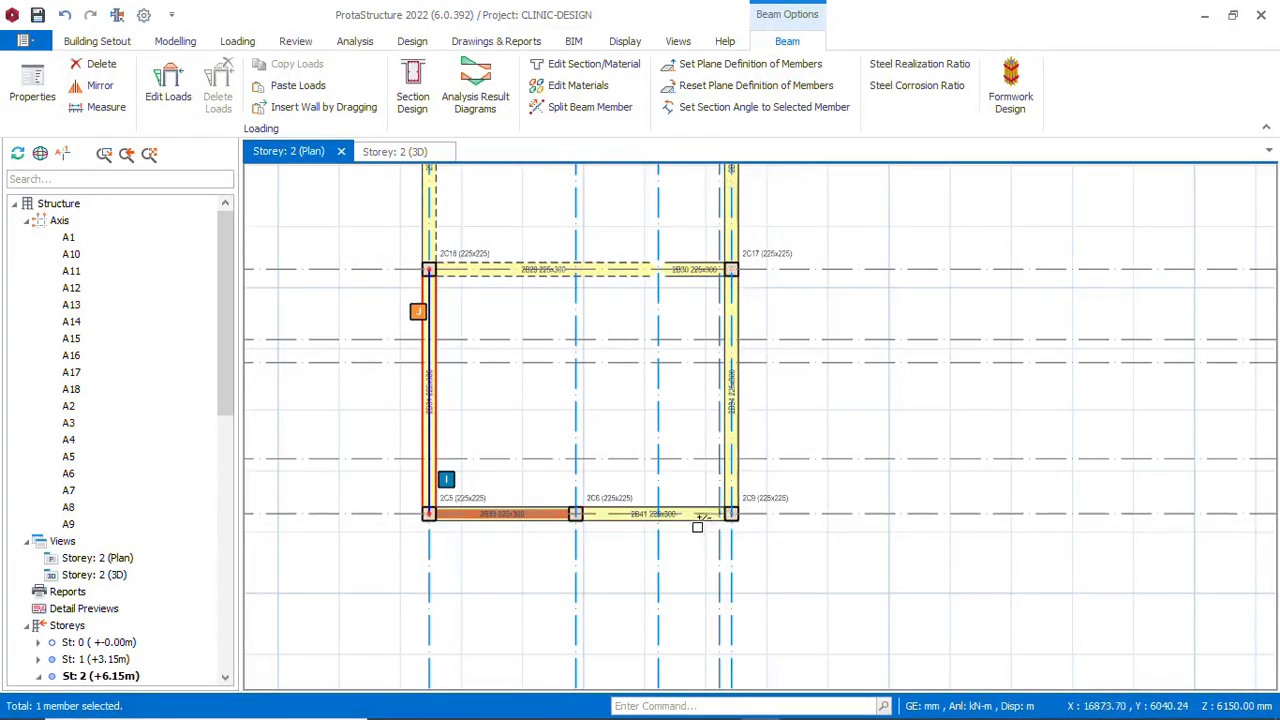
Paste the copied wall load onto the other Storey 2 beams, excluding both axis A6 beams and the short axis A3 beam beside column 2C4
click(700, 515)
click(753, 420)
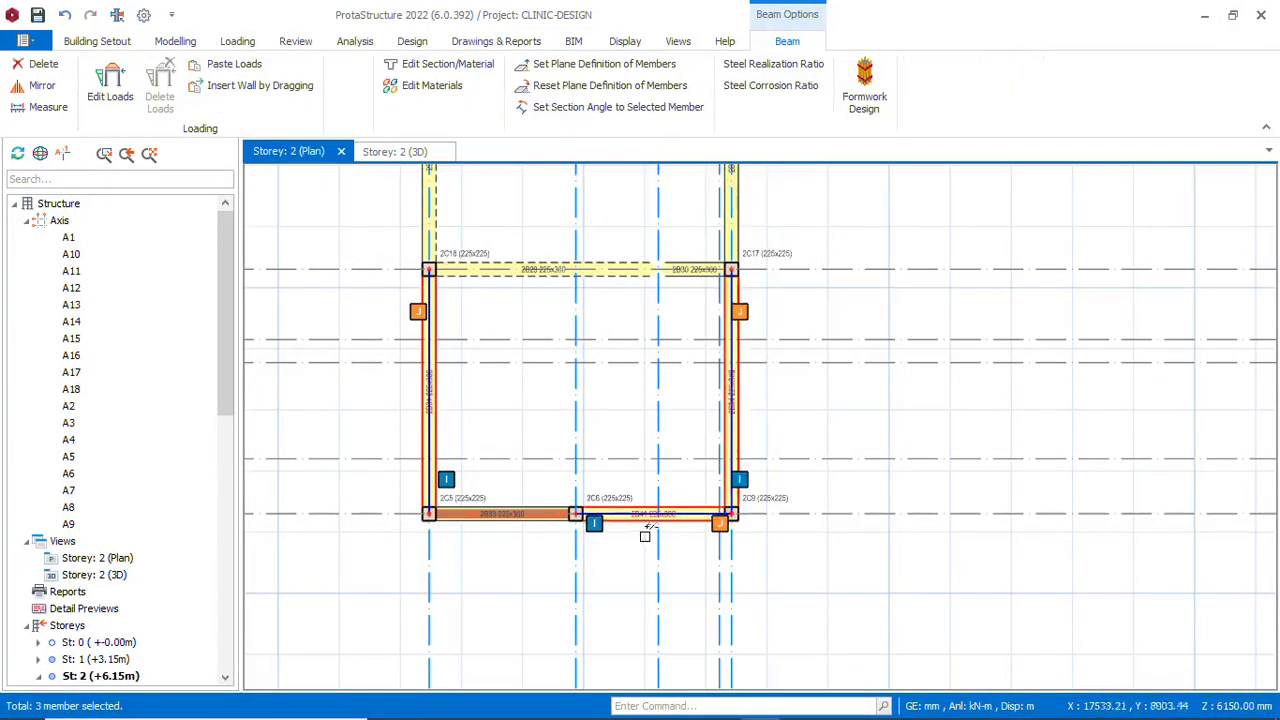
scroll(646, 531, down, 2)
scroll(645, 395, up, 1)
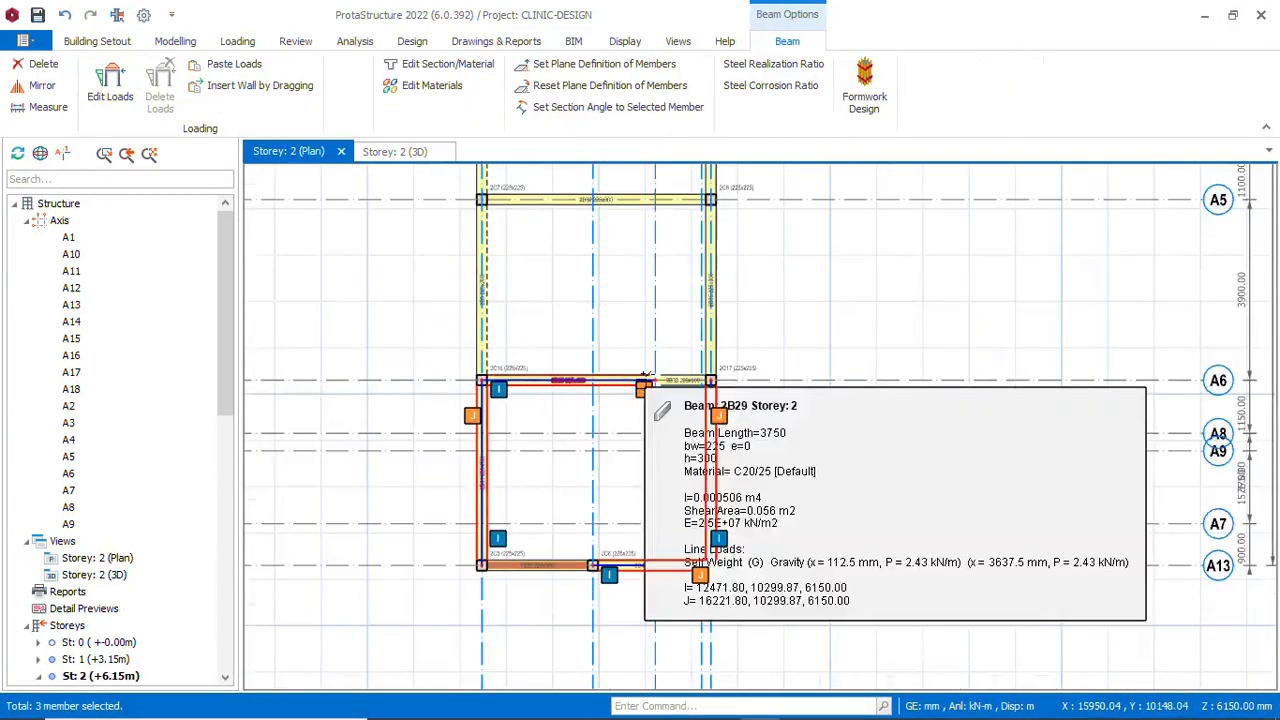
scroll(690, 410, down, 1)
click(709, 345)
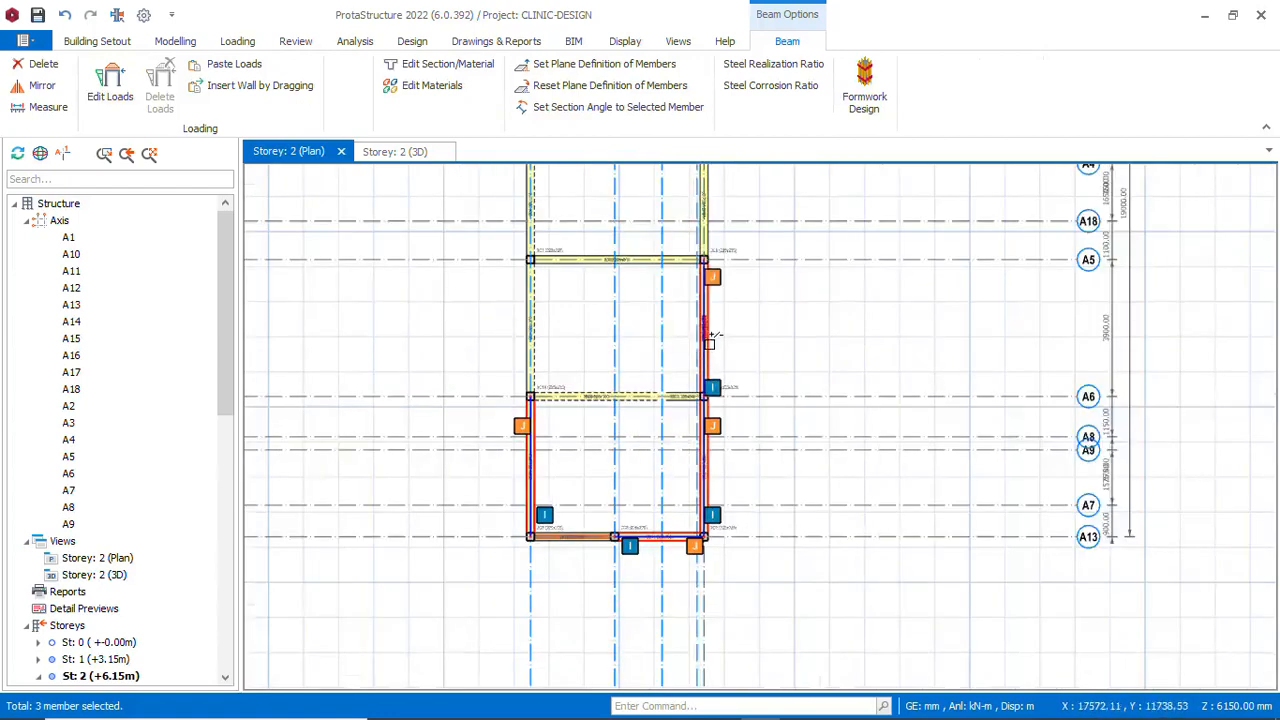
click(531, 322)
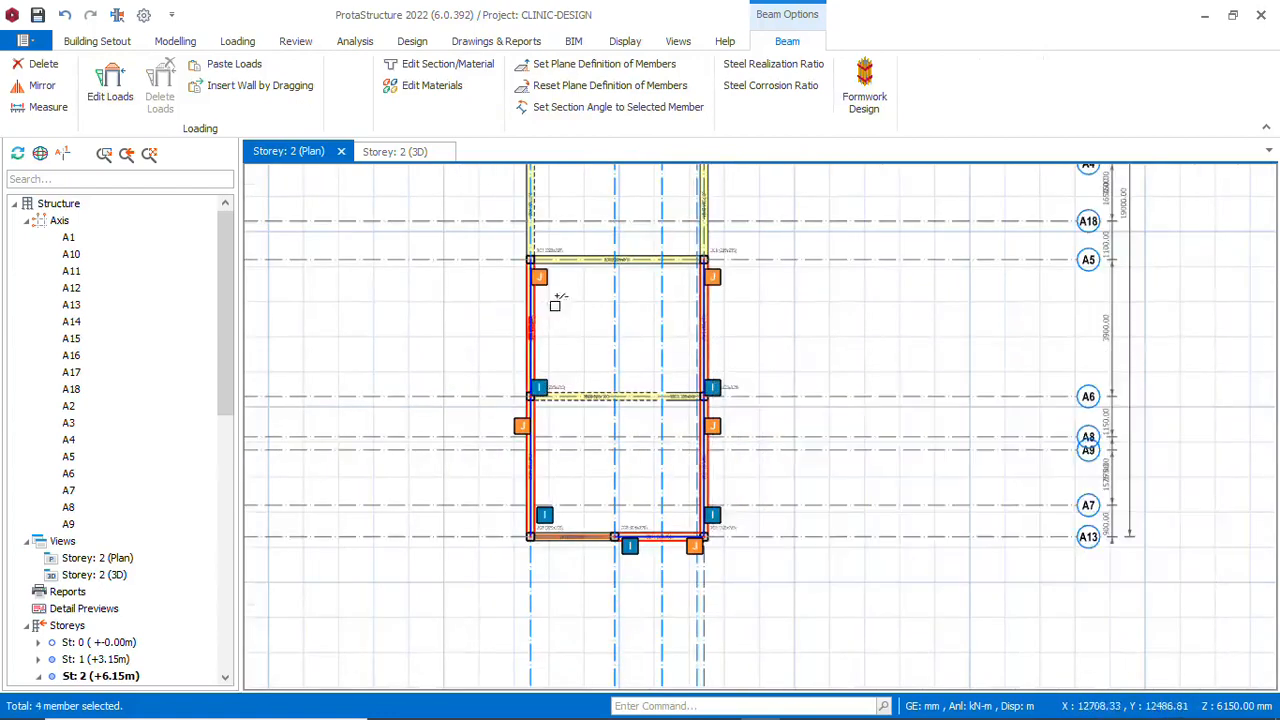
click(596, 262)
scroll(602, 349, down, 2)
scroll(657, 343, up, 4)
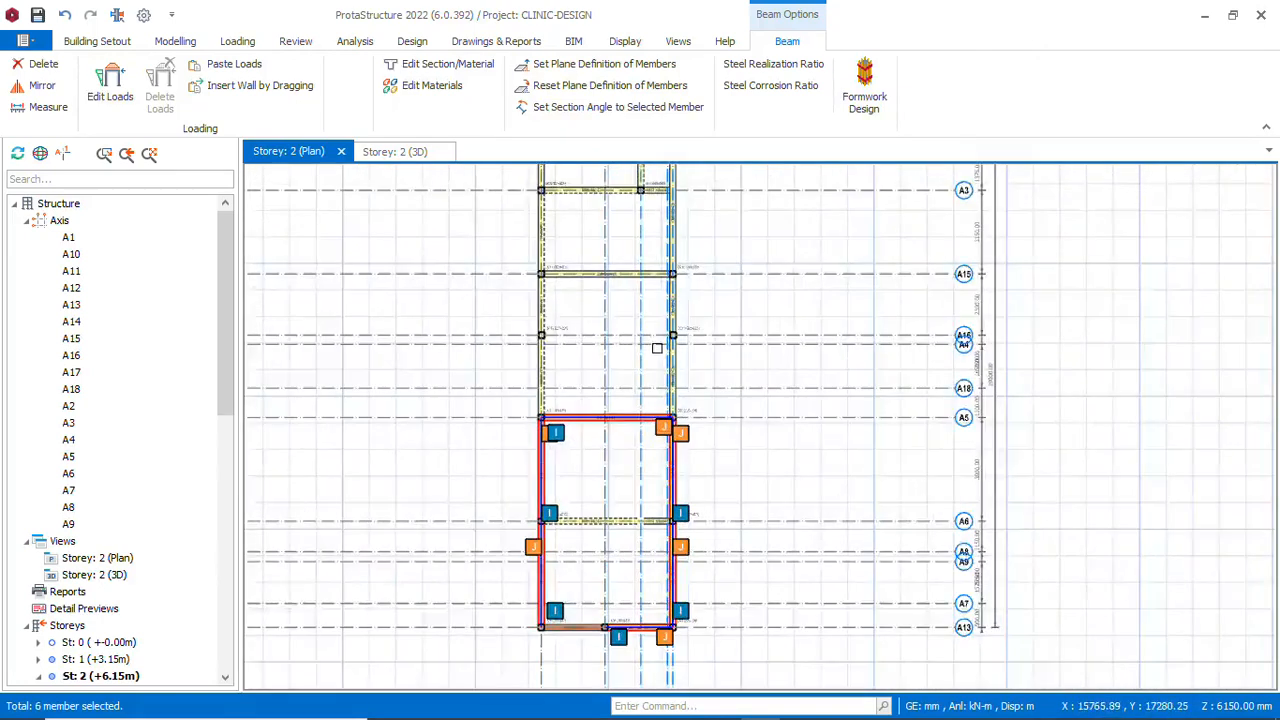
click(690, 350)
click(684, 332)
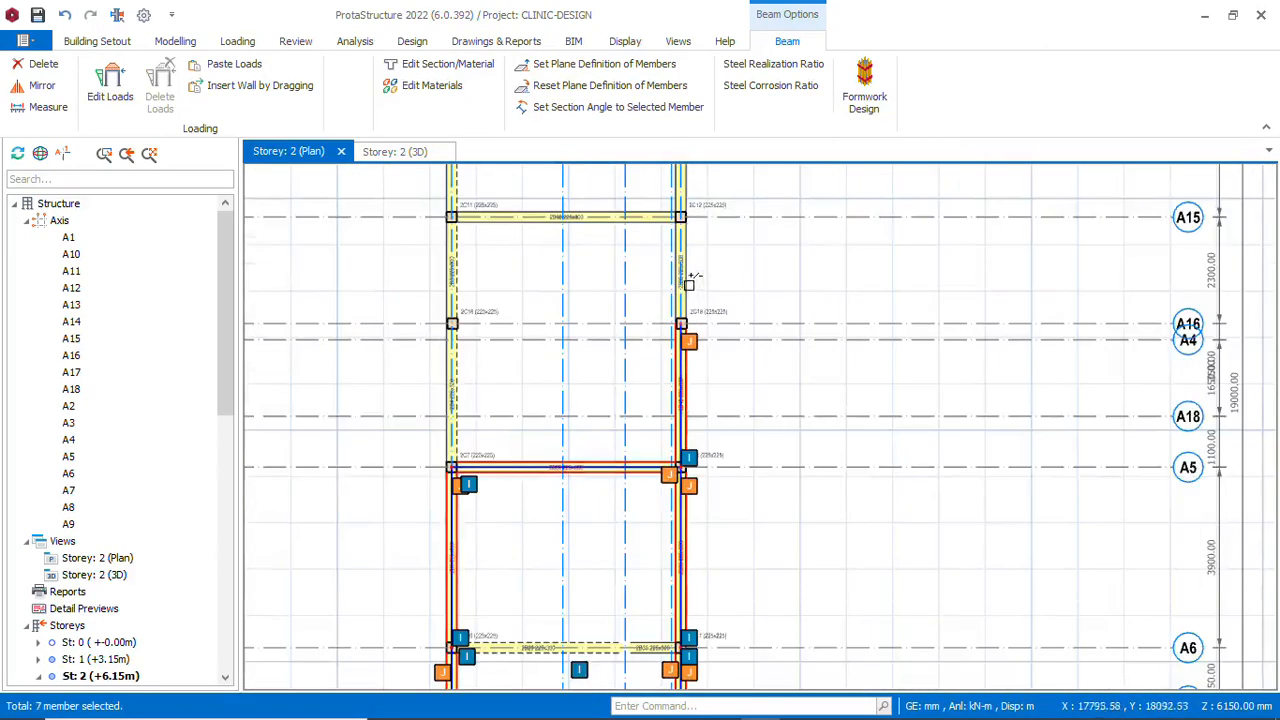
click(684, 282)
click(453, 272)
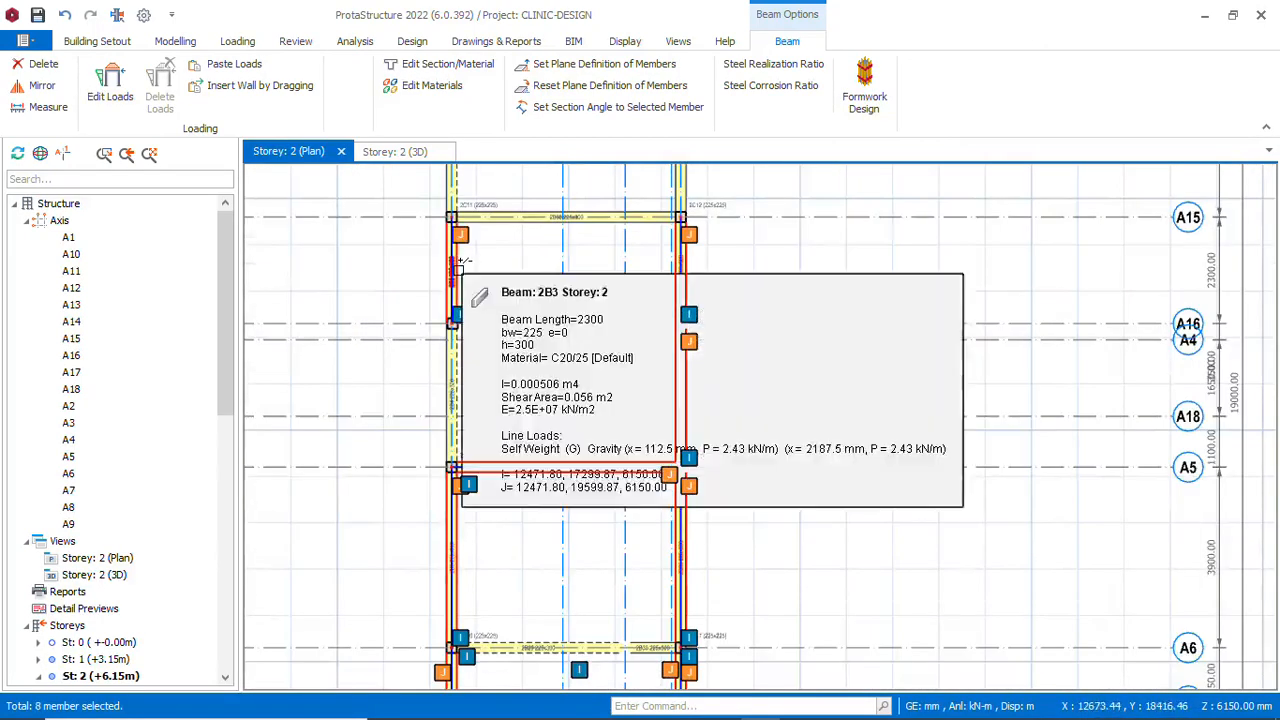
click(455, 378)
scroll(509, 434, down, 2)
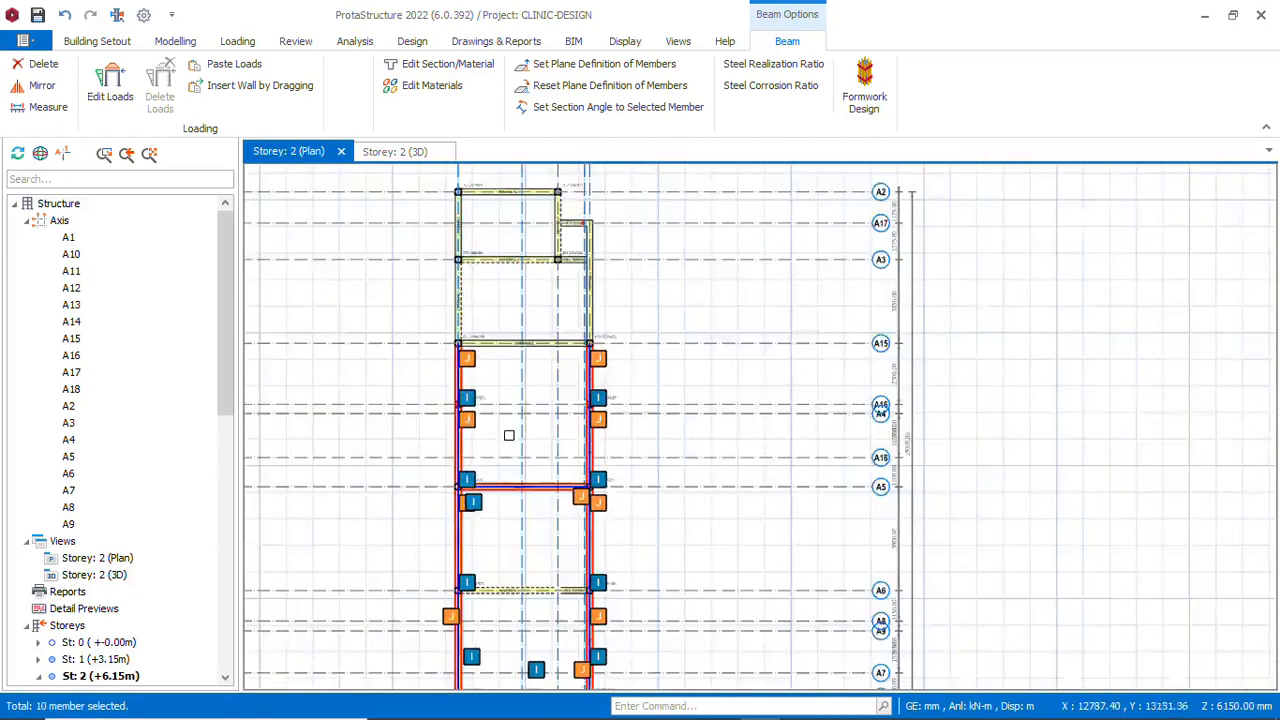
scroll(520, 437, up, 2)
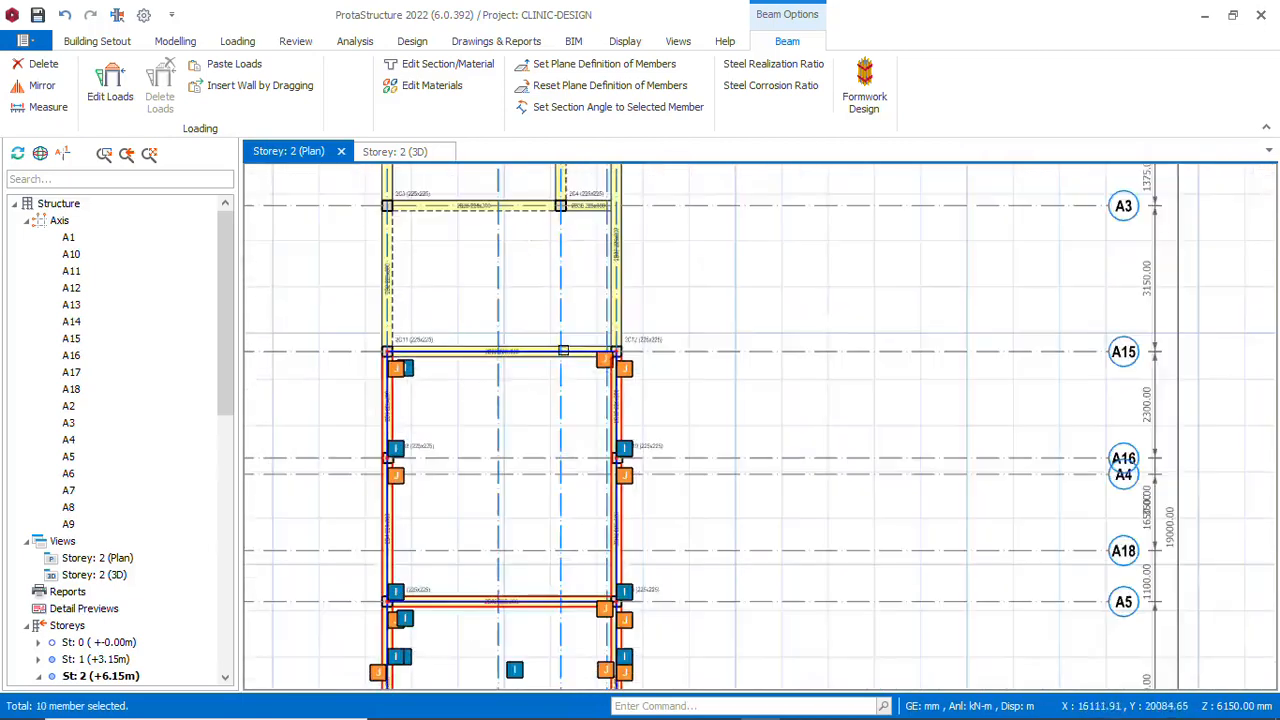
click(624, 292)
scroll(574, 470, down, 2)
scroll(527, 335, up, 1)
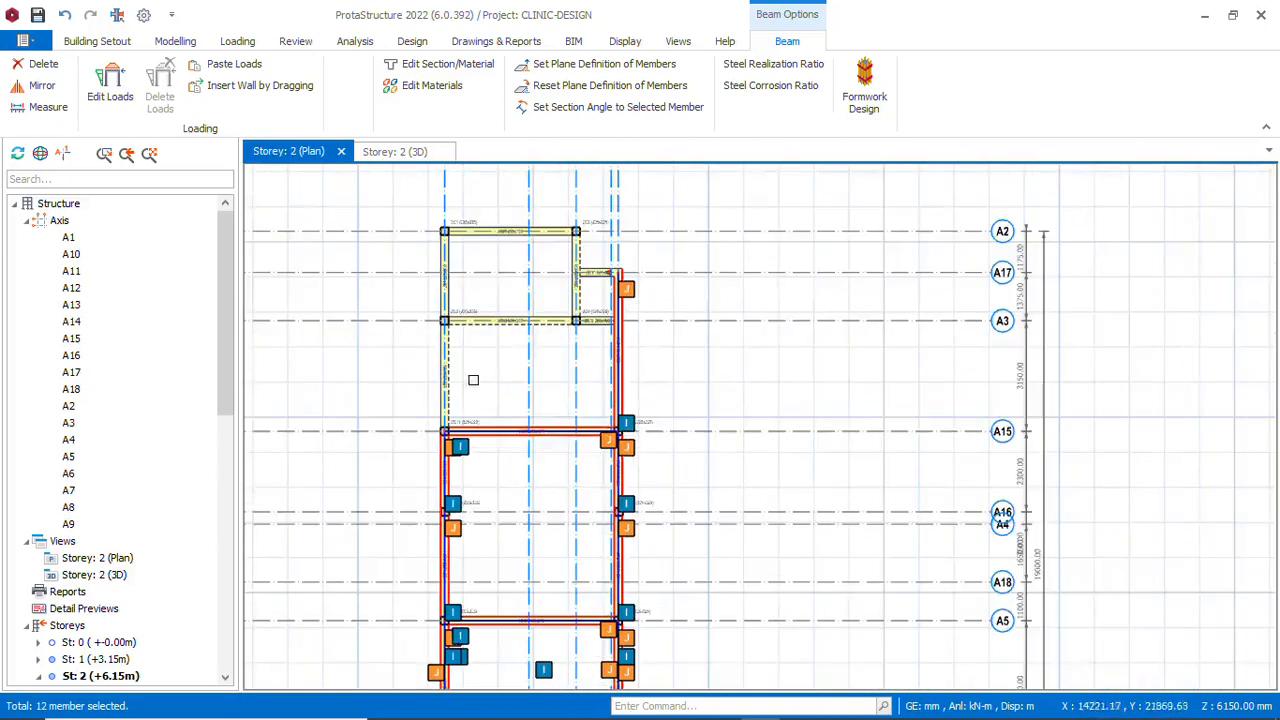
click(454, 382)
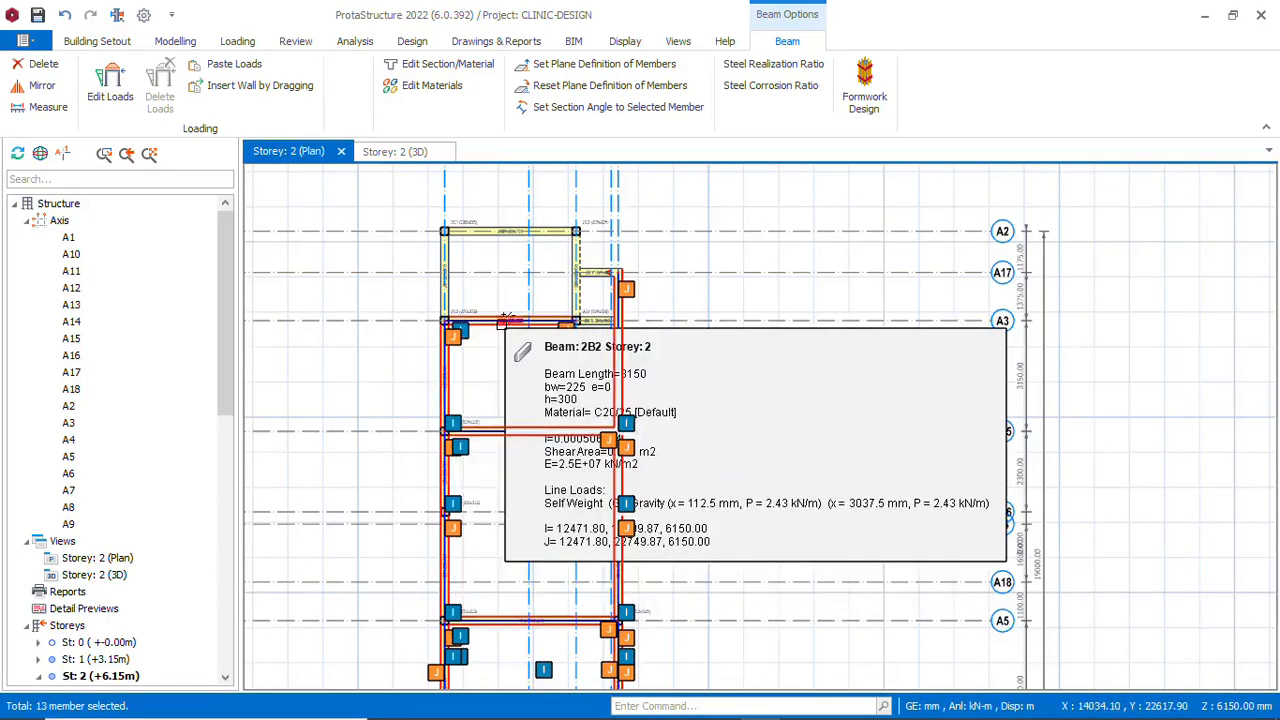
click(450, 285)
click(494, 240)
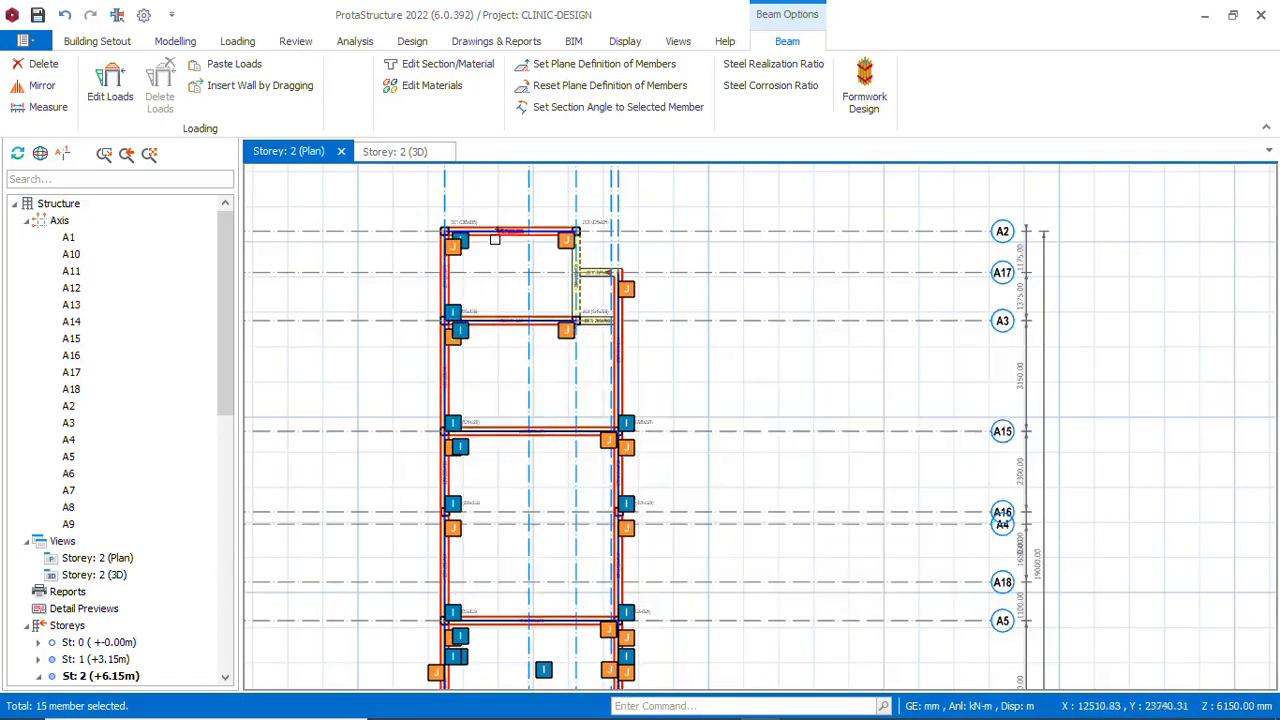
click(573, 283)
scroll(660, 295, up, 3)
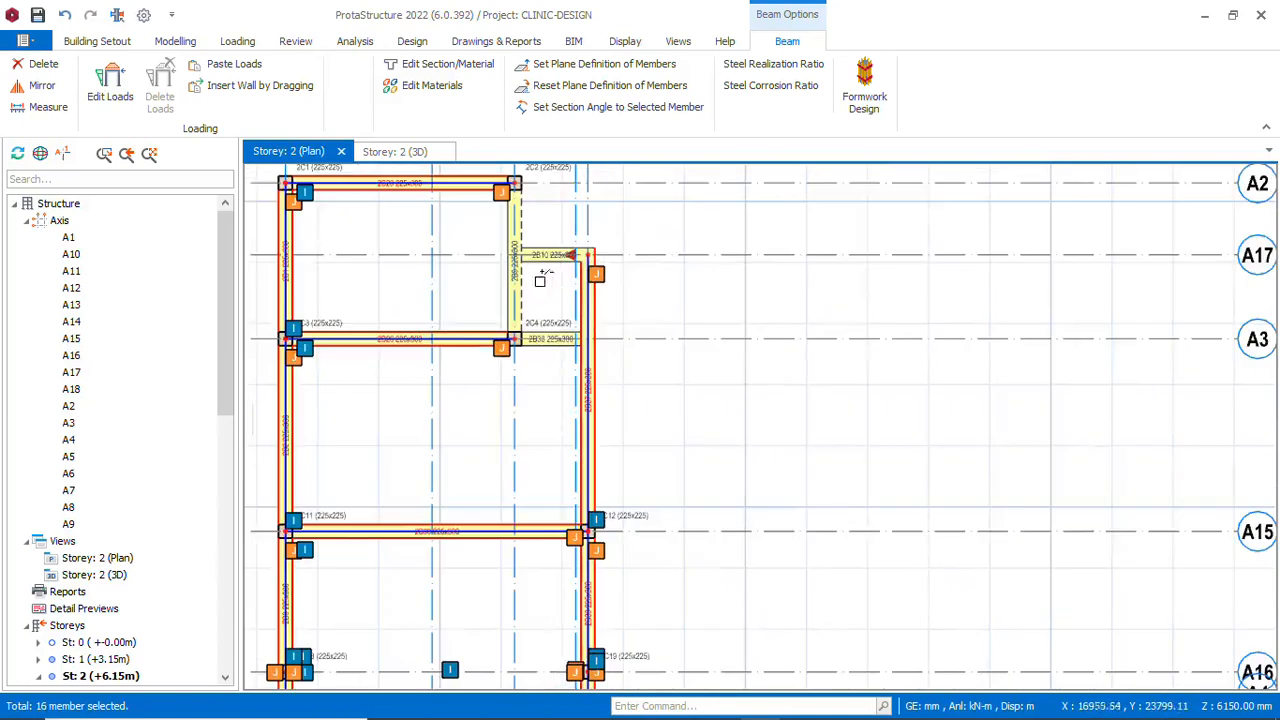
mouse_move(522, 280)
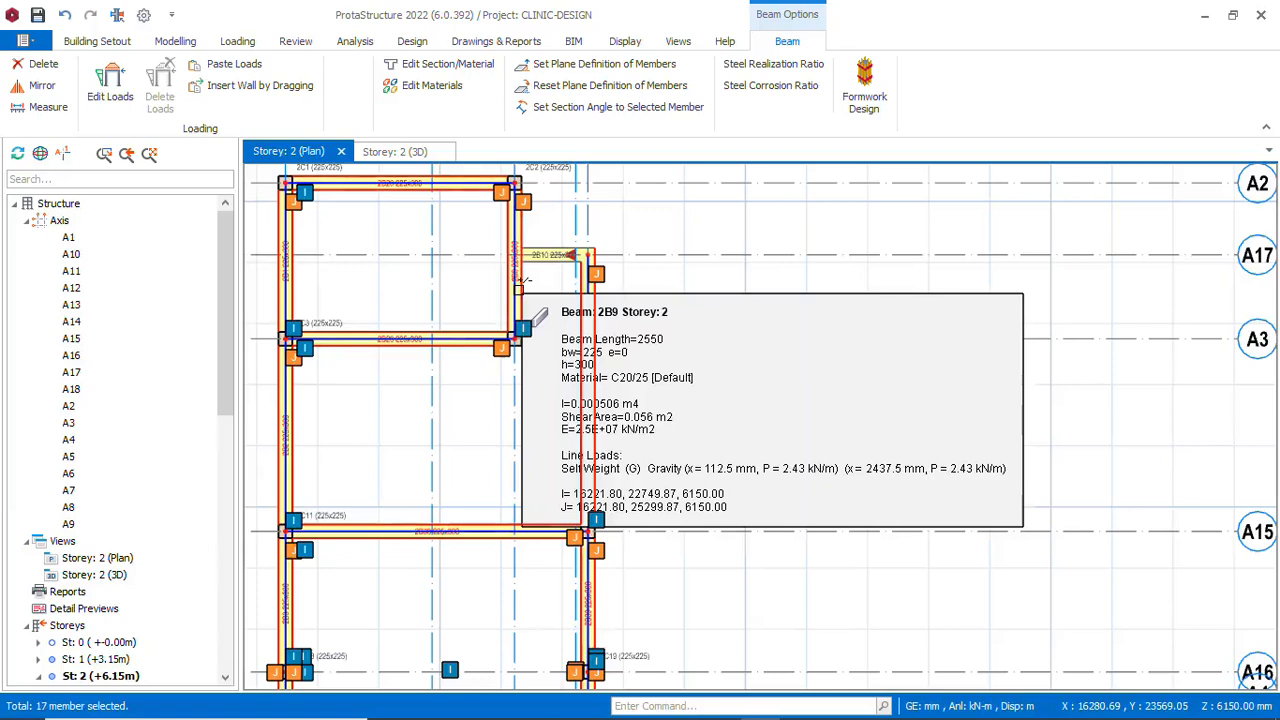
ctrl+click(548, 257)
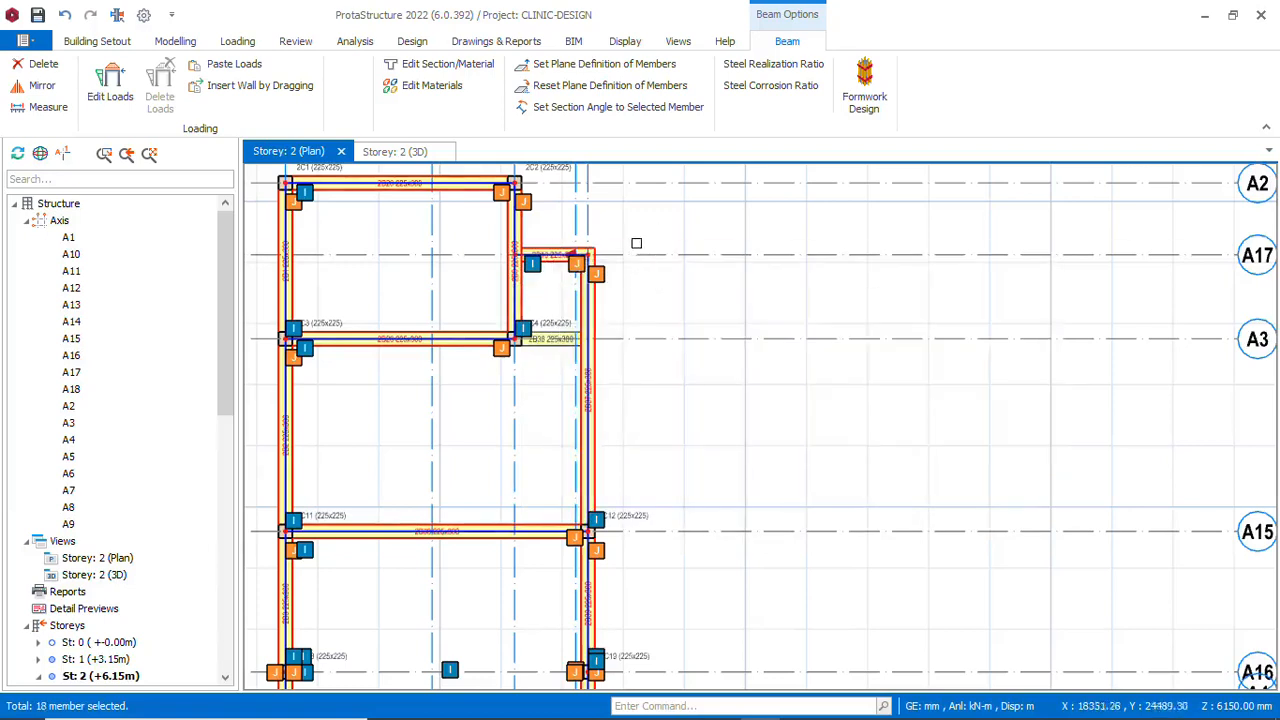
right_click(637, 213)
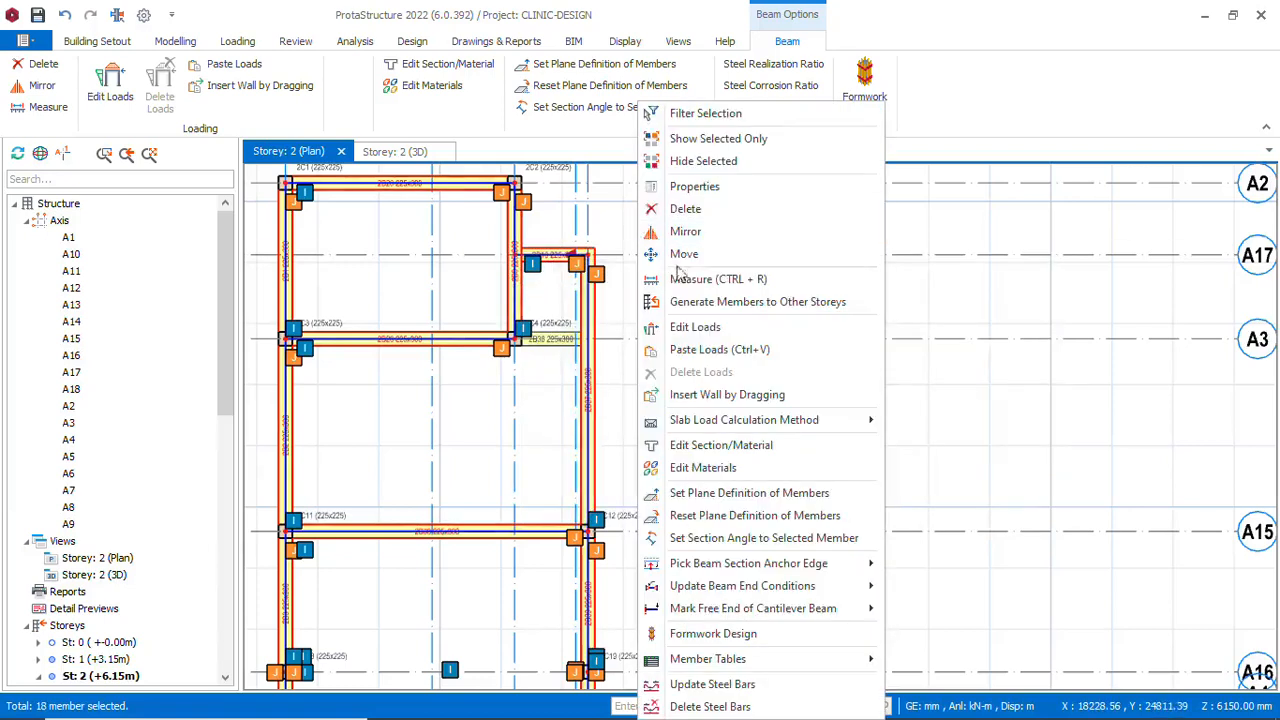
click(740, 352)
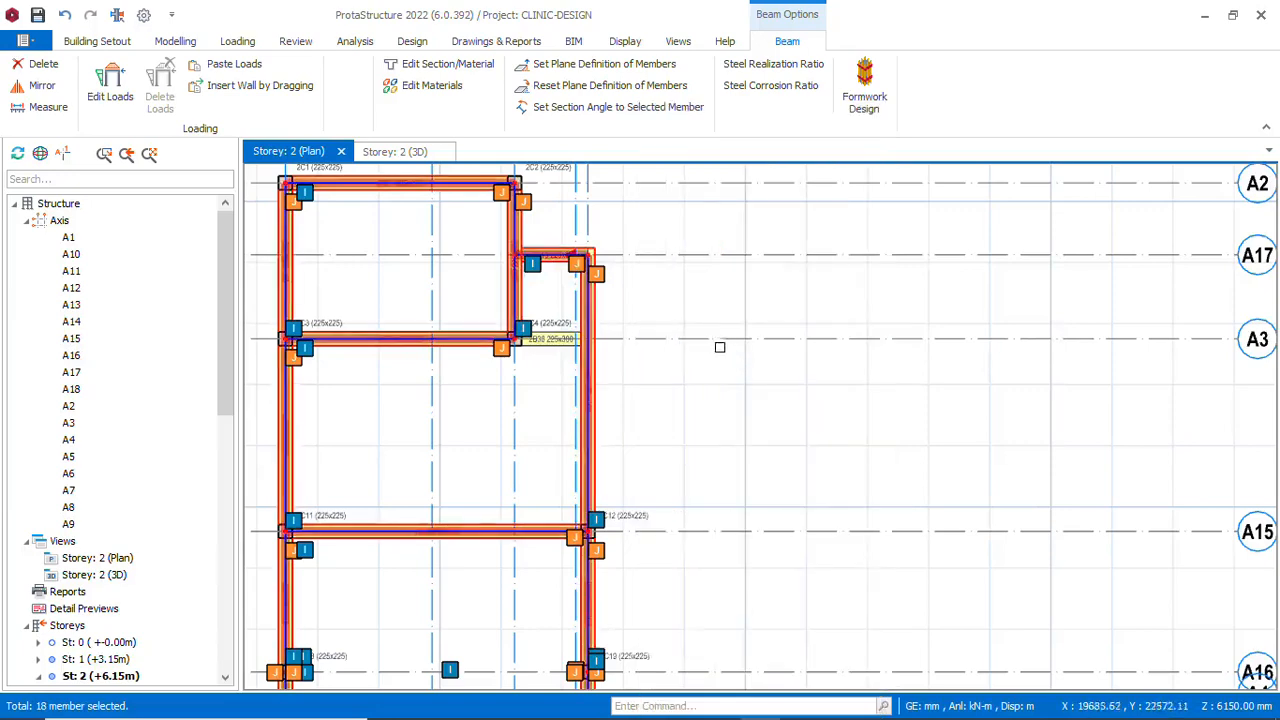
Inspect the pasted Storey 2 wall loads in the 3D view from several angles
click(404, 158)
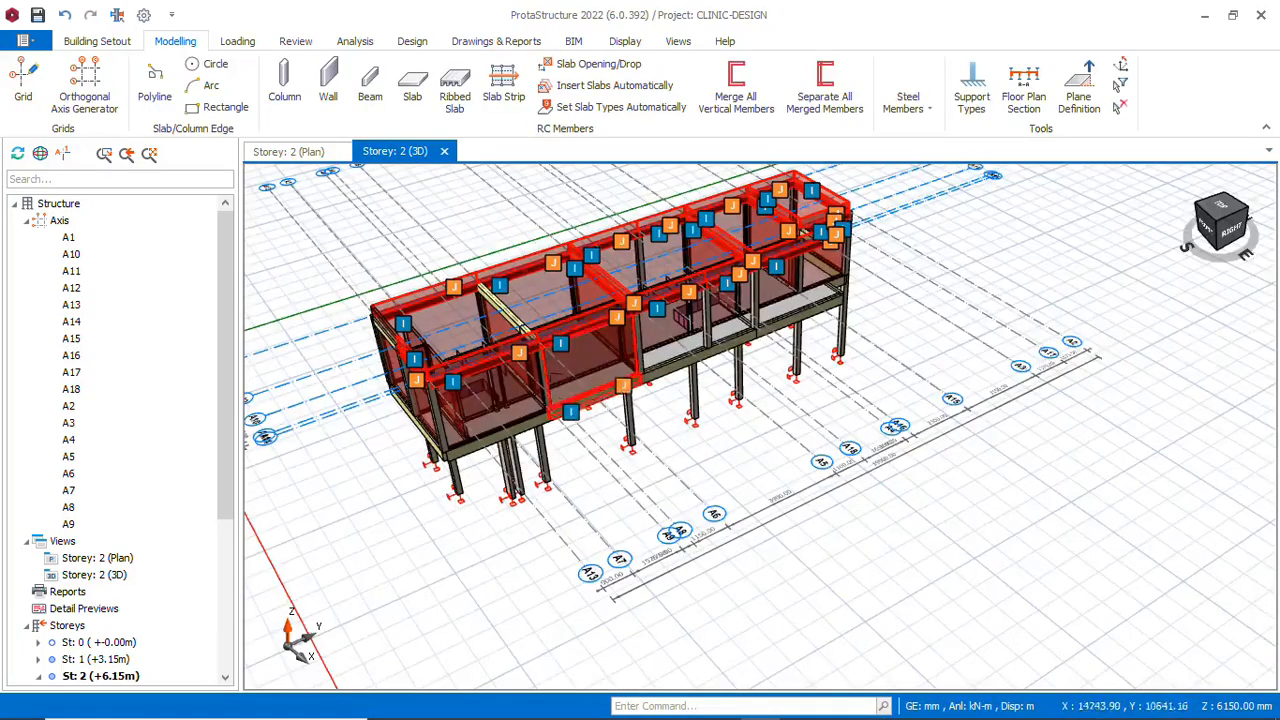
middle_drag(564, 411, 591, 370)
click(751, 532)
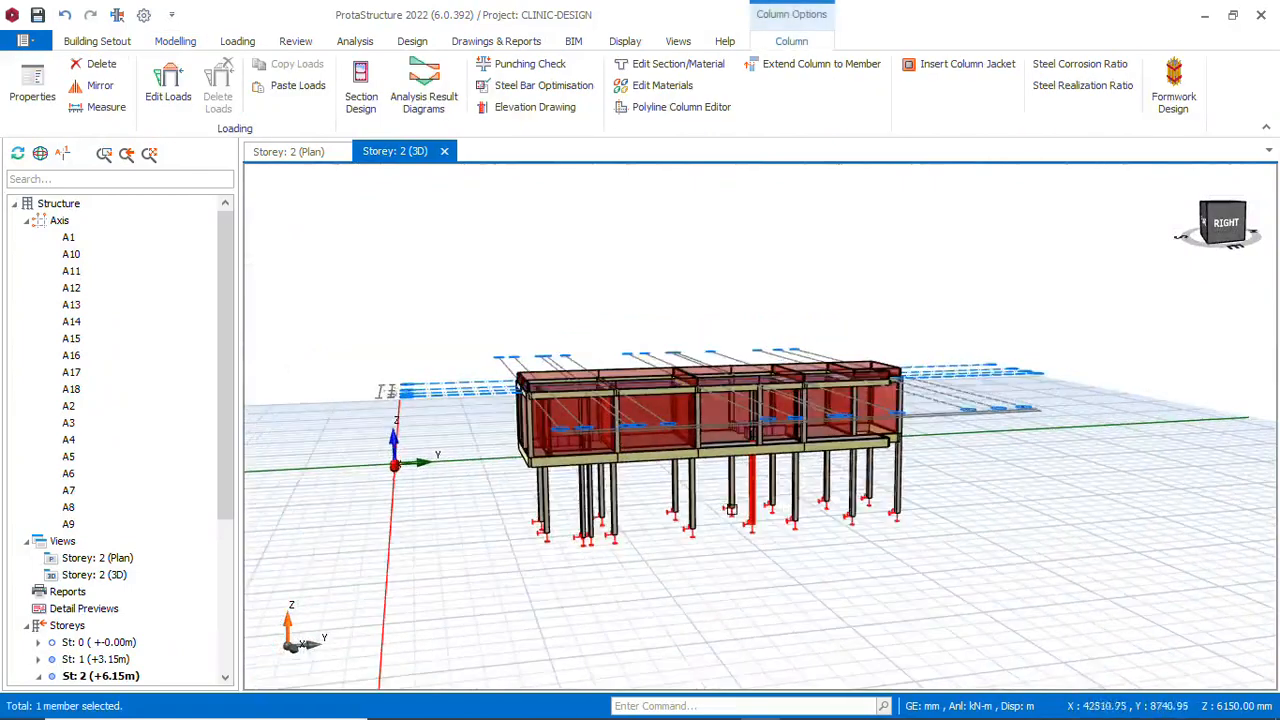
middle_drag(720, 505, 768, 487)
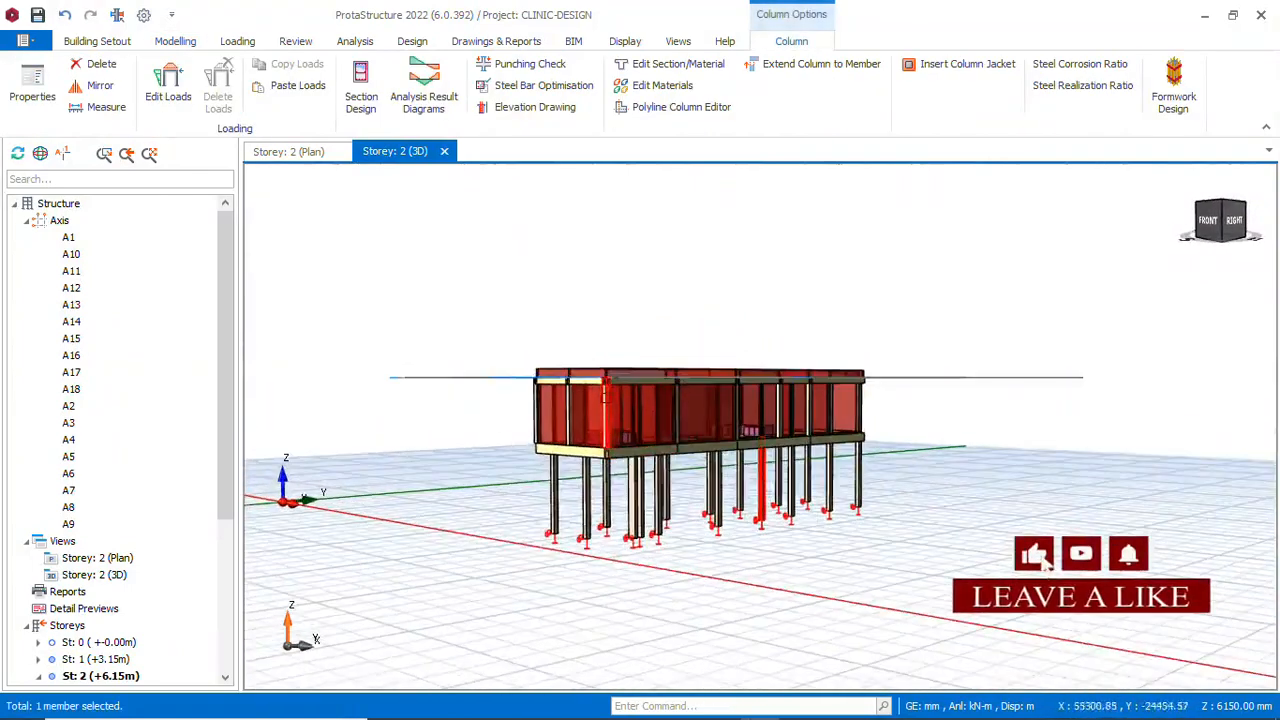
scroll(606, 377, up, 5)
middle_drag(606, 368, 755, 460)
scroll(612, 505, down, 4)
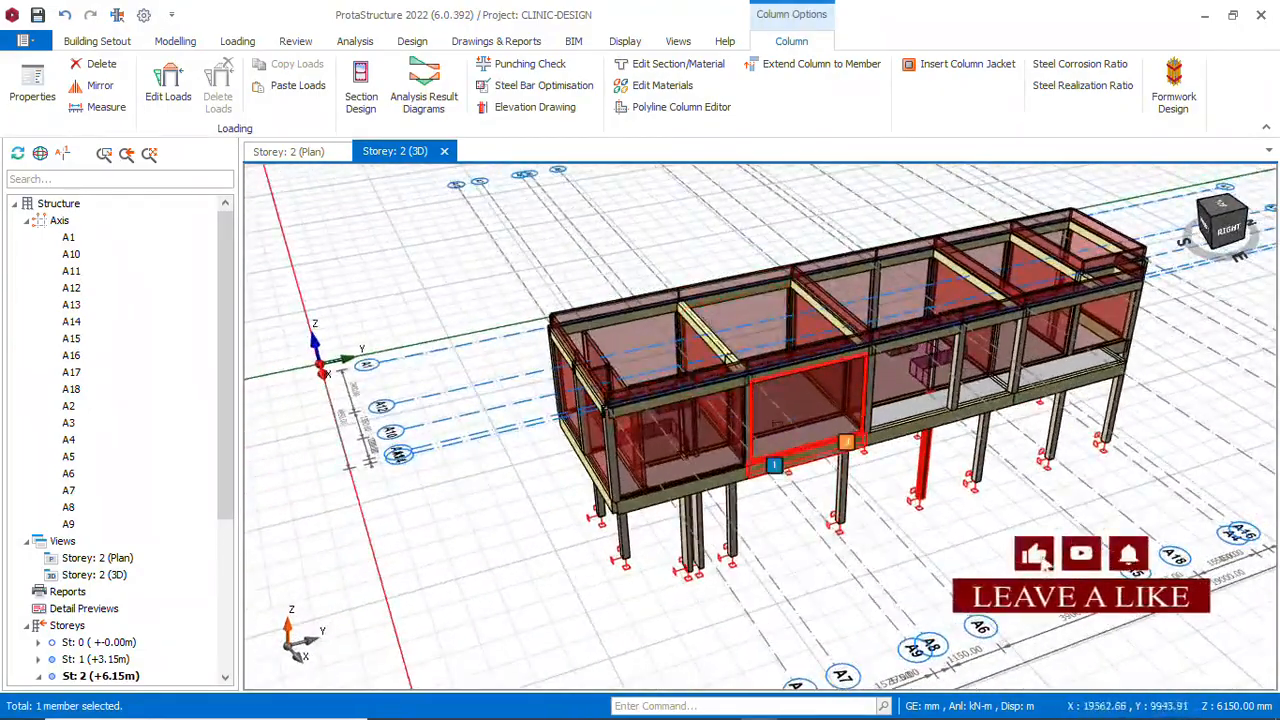
middle_drag(700, 390, 735, 402)
Delete the two axis A6 beams, 2B30 and 2B29, between columns 2C16 and 2C17 in the Storey 2 plan
click(288, 151)
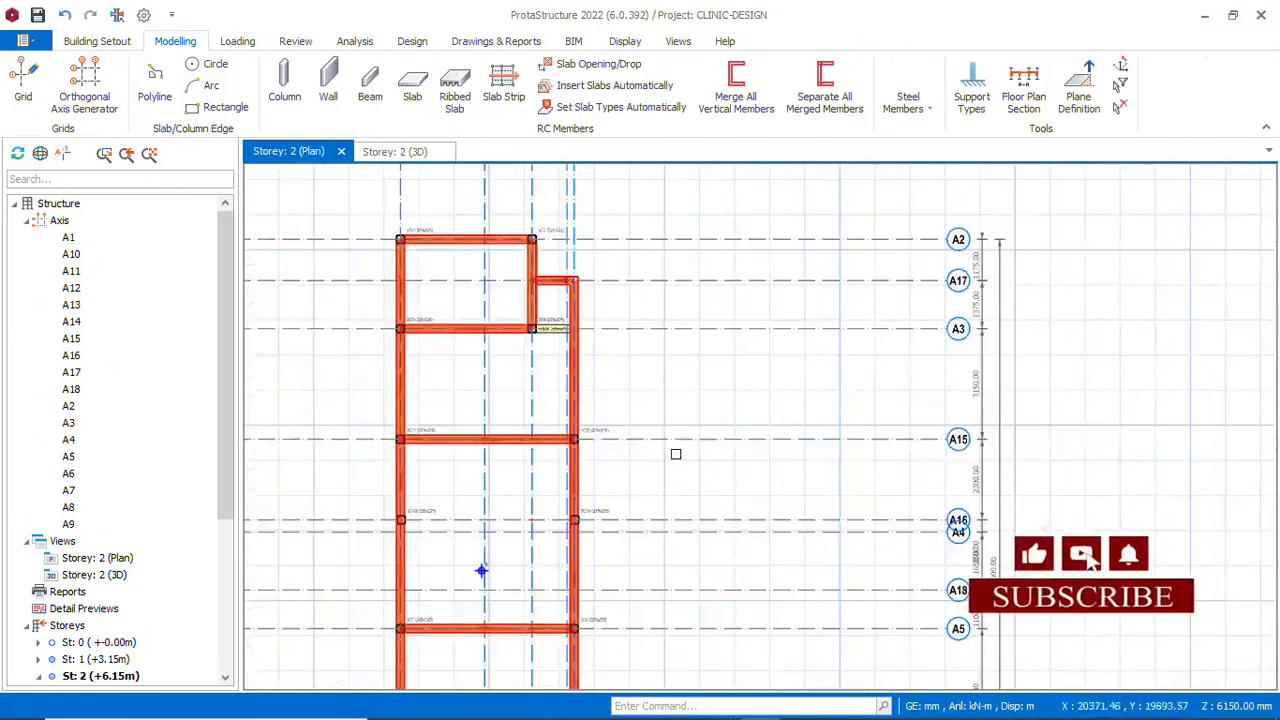
scroll(574, 394, up, 6)
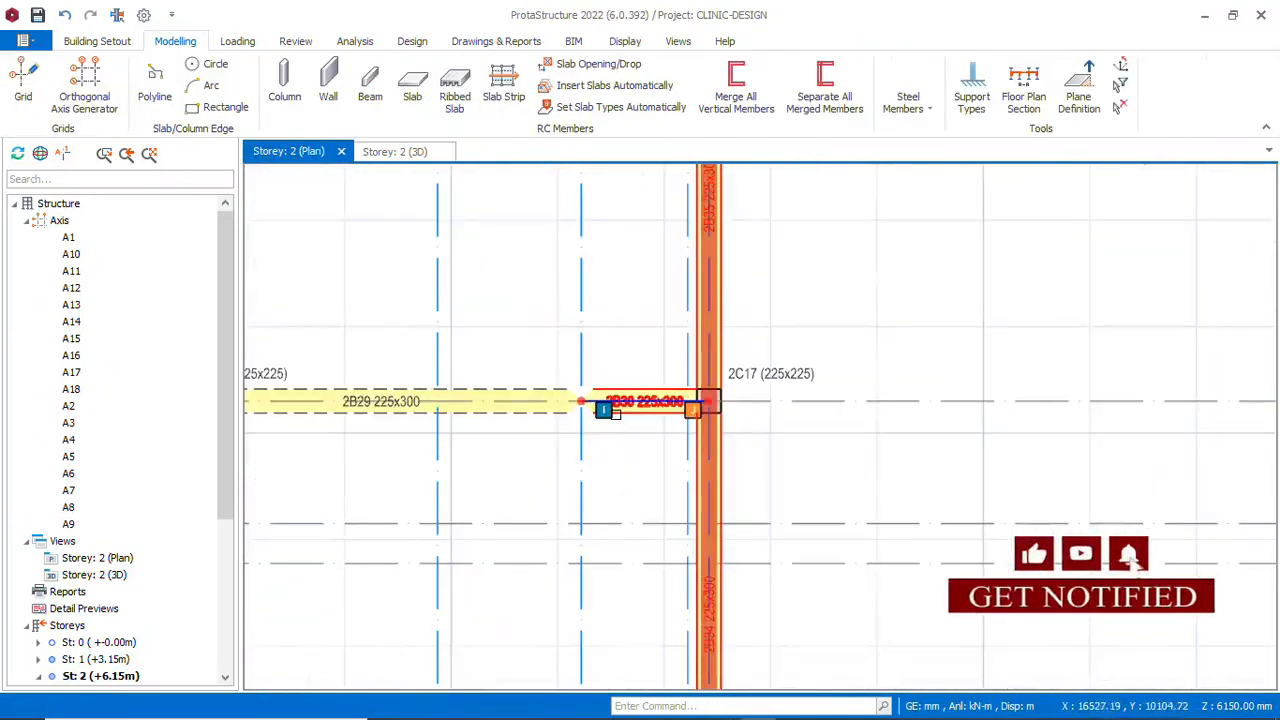
right_click(605, 405)
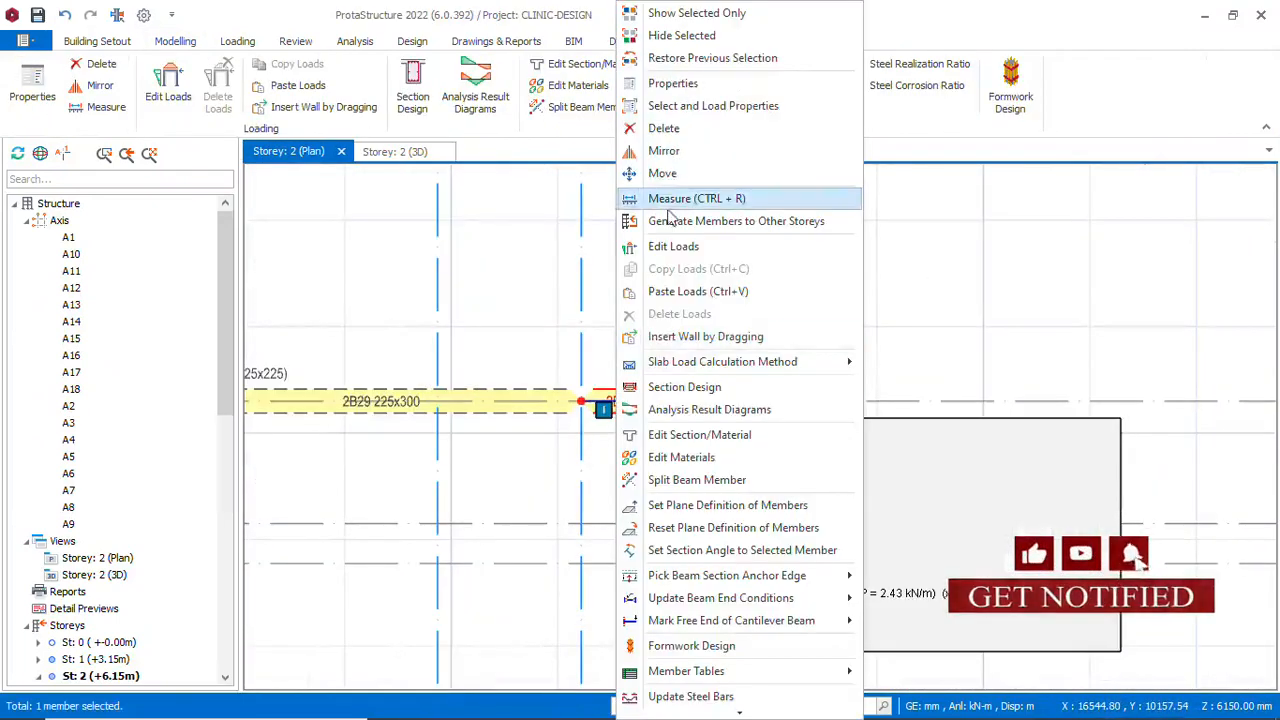
click(663, 128)
click(504, 409)
right_click(504, 409)
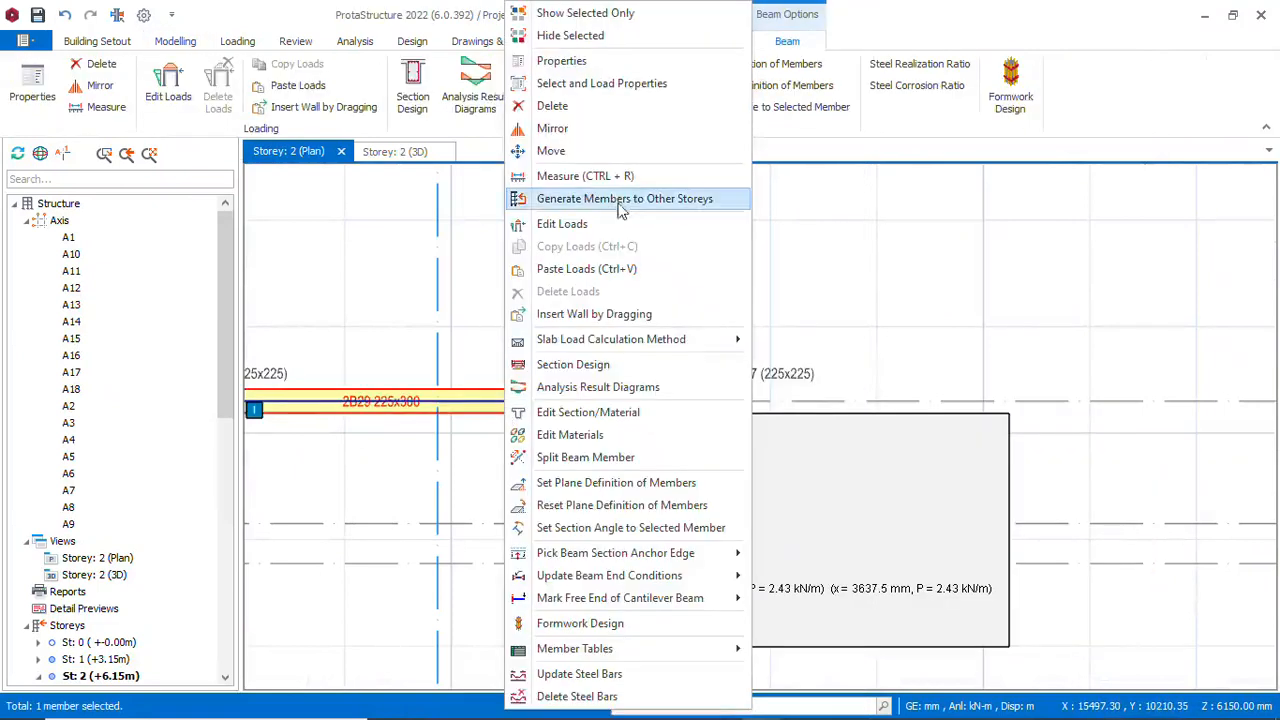
click(540, 104)
Insert one 225x300 mm beam along axis A6 from column 2C16 to 2C17, using the properties of beam 2B5
scroll(660, 301, down, 2)
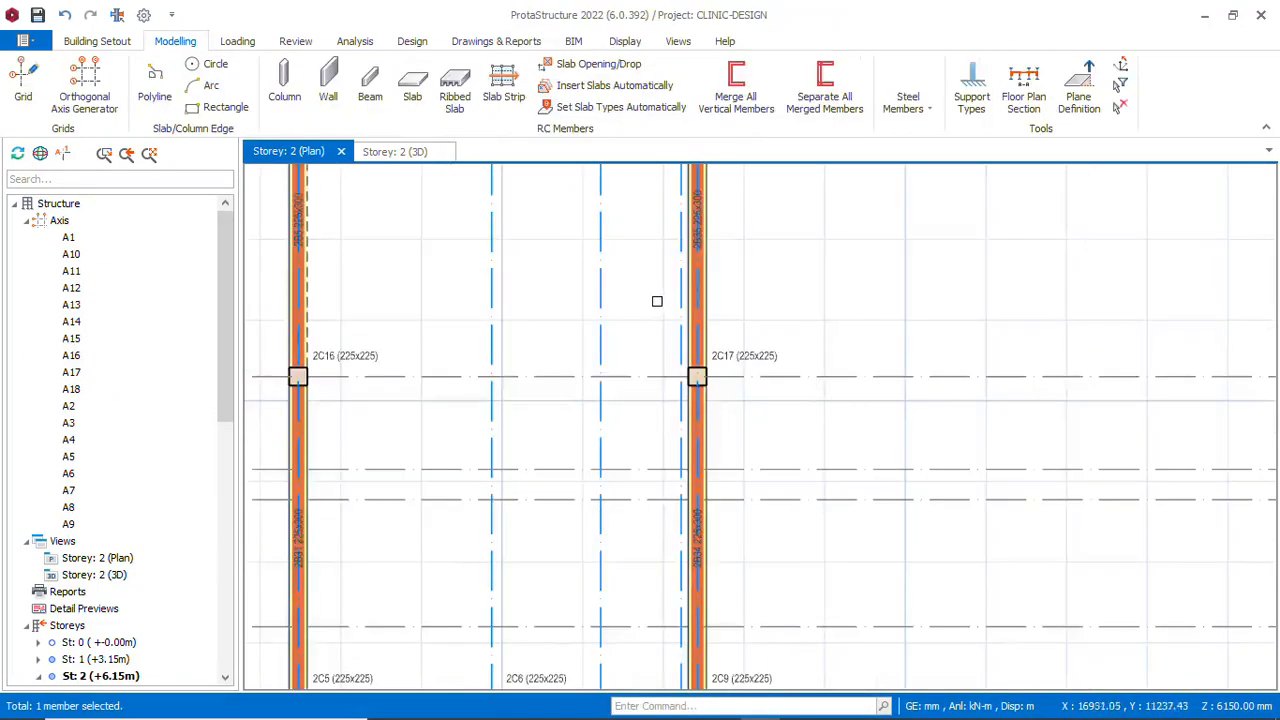
click(305, 326)
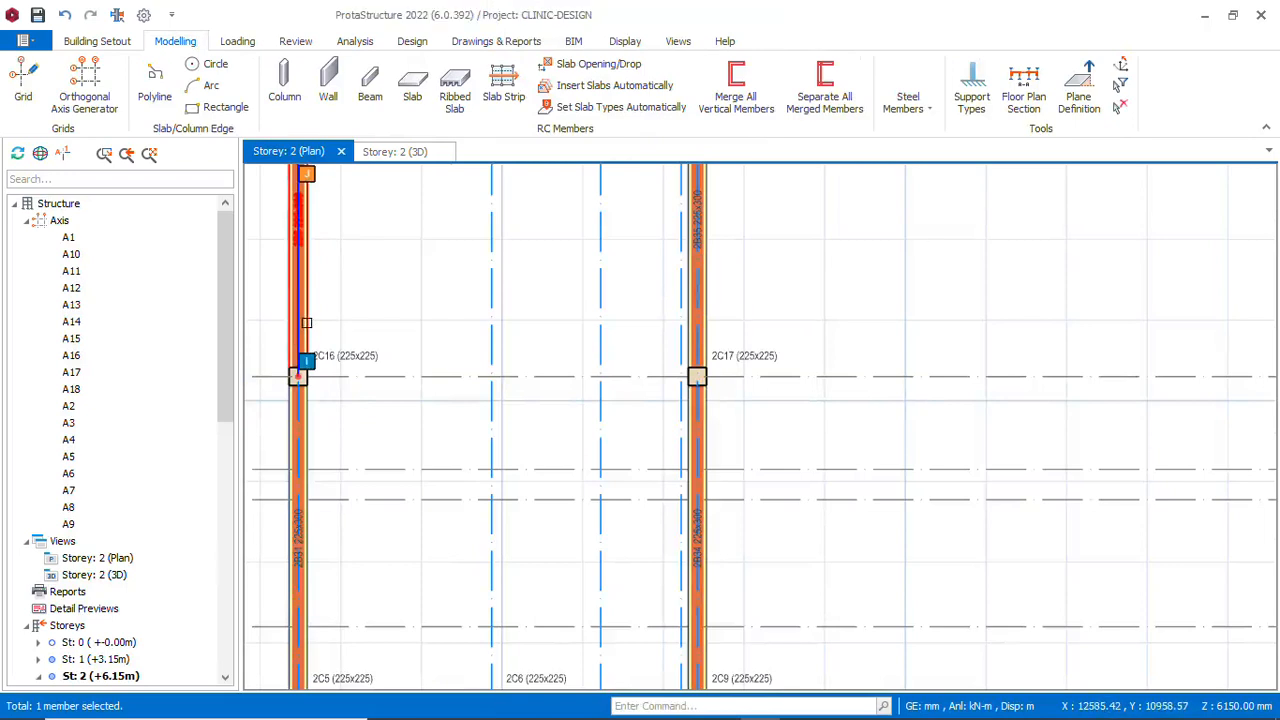
right_click(307, 323)
click(455, 75)
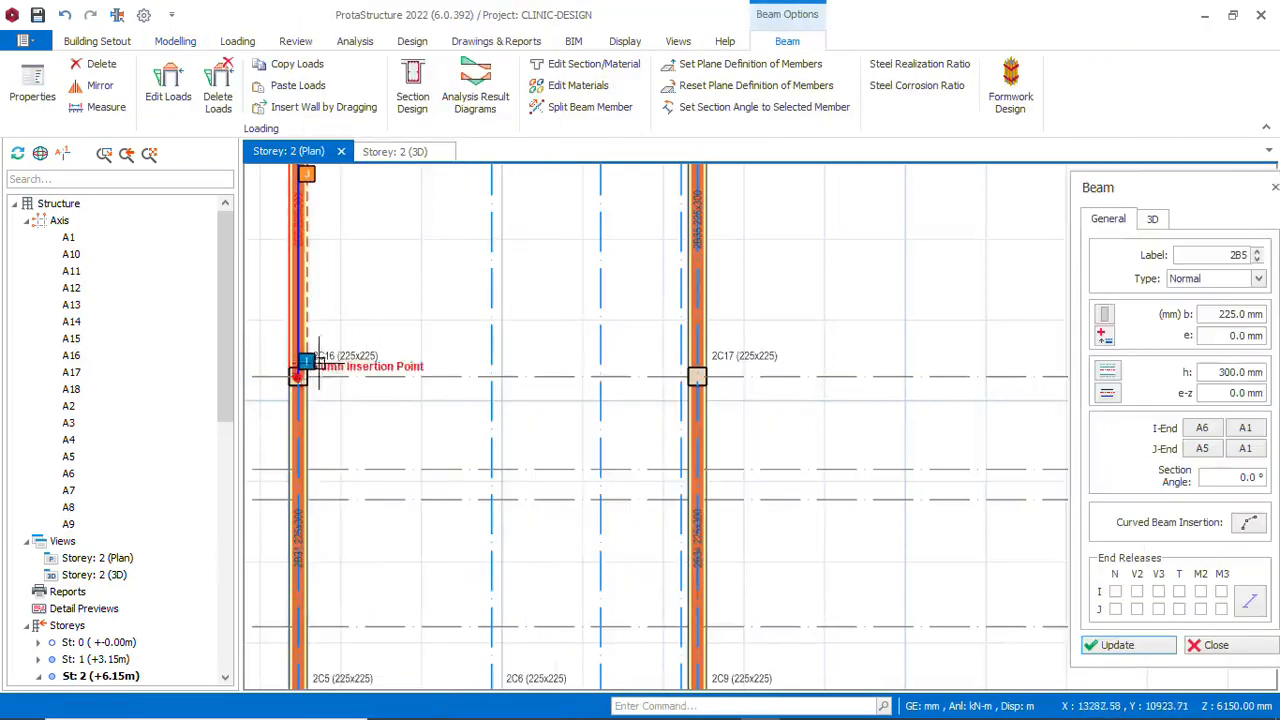
click(297, 376)
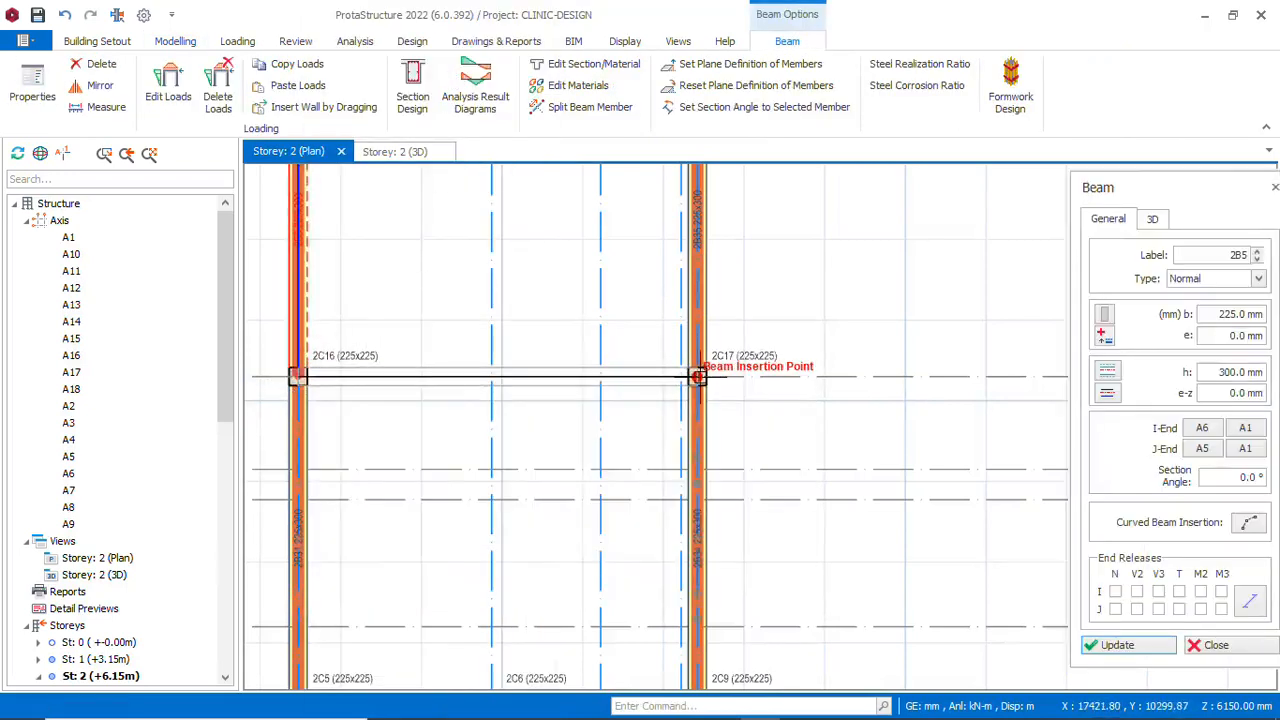
click(696, 376)
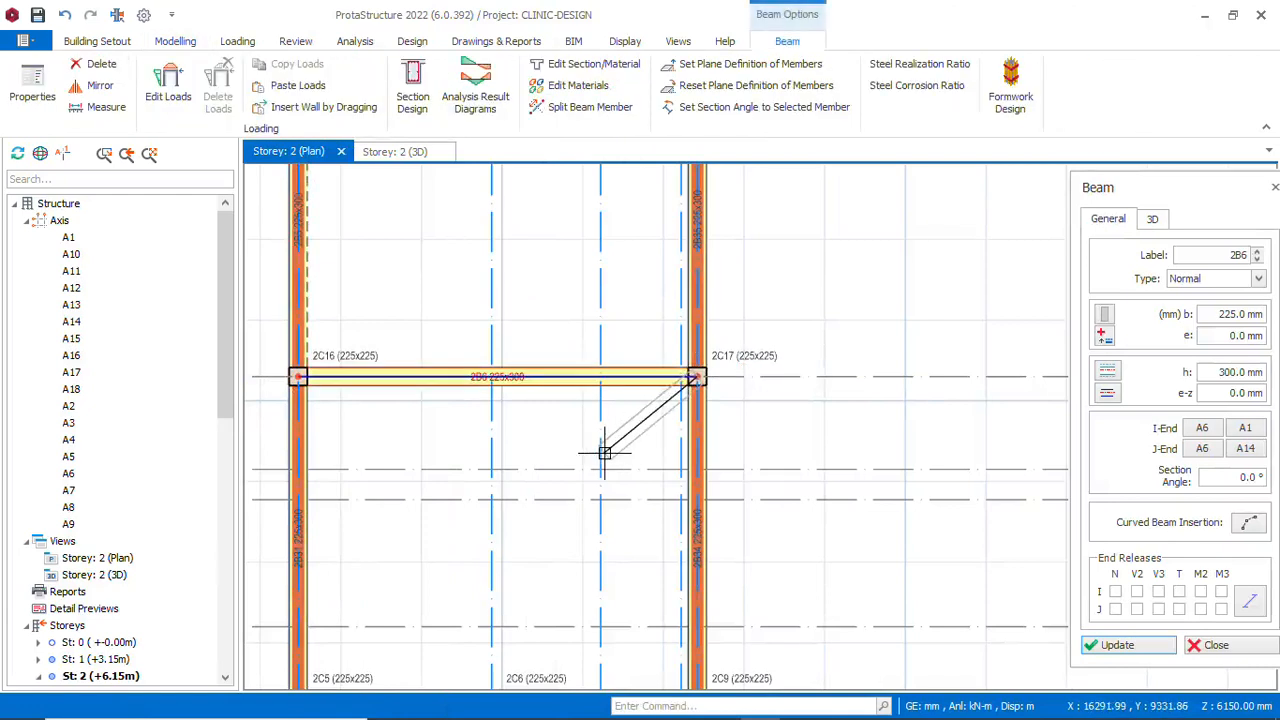
key(Escape)
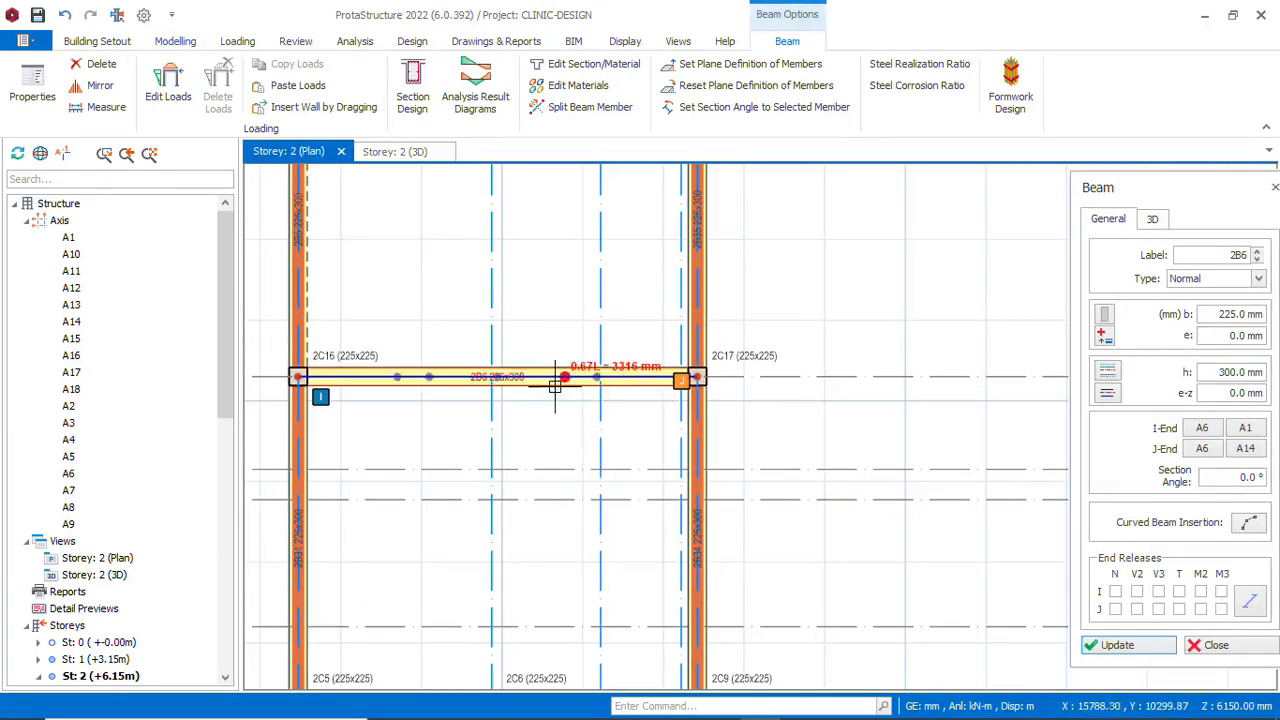
key(Escape)
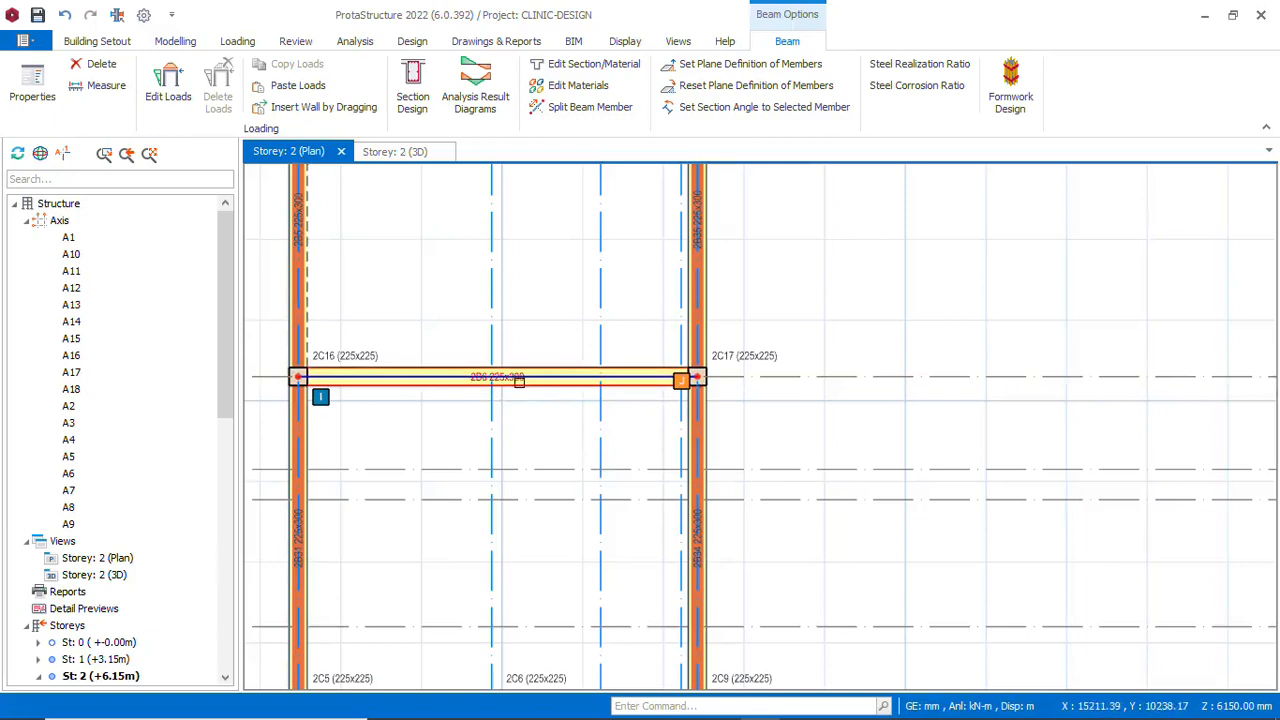
Paste the copied wall load onto the axis A6 beam between columns 2C16 and 2C17
right_click(519, 382)
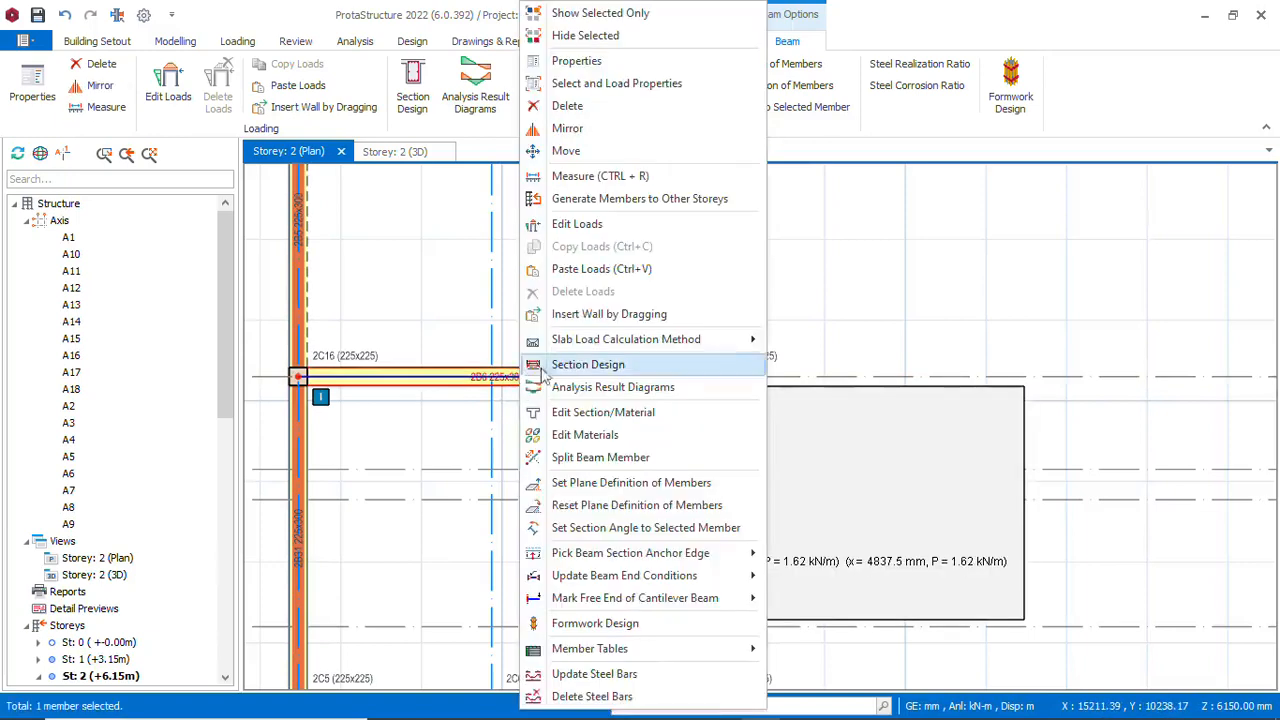
click(618, 268)
scroll(610, 432, down, 3)
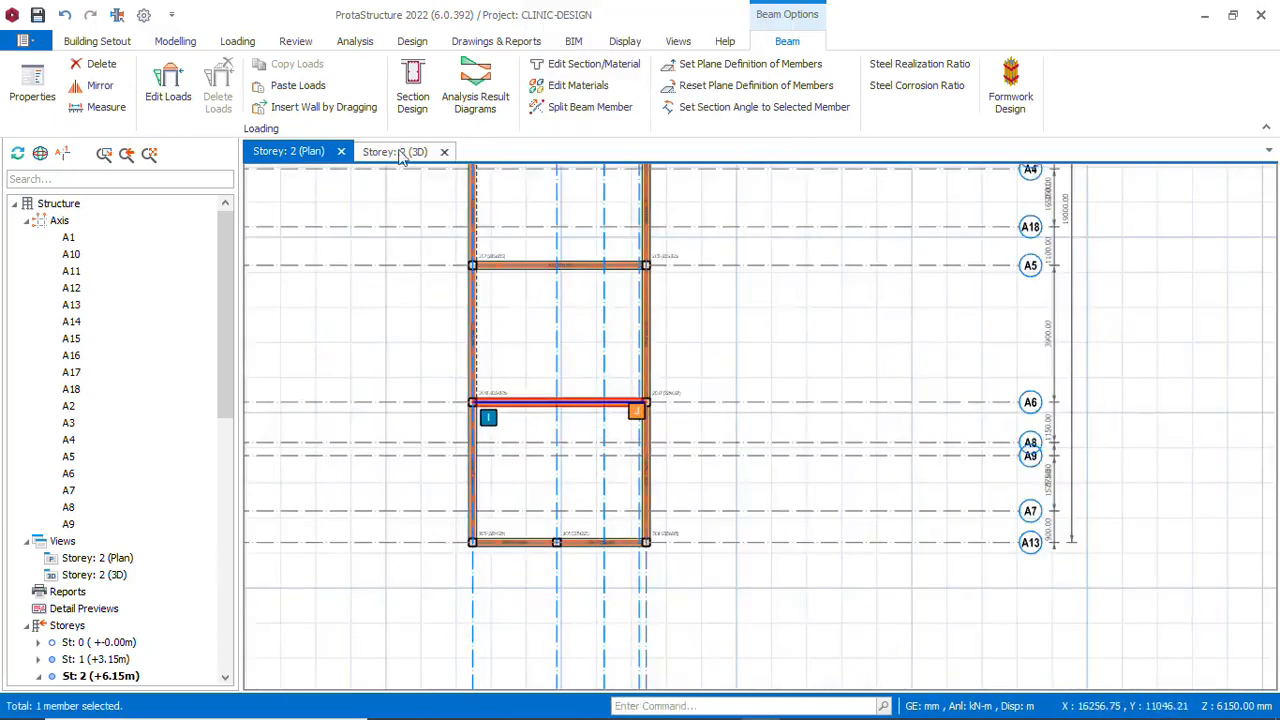
scroll(564, 431, down, 3)
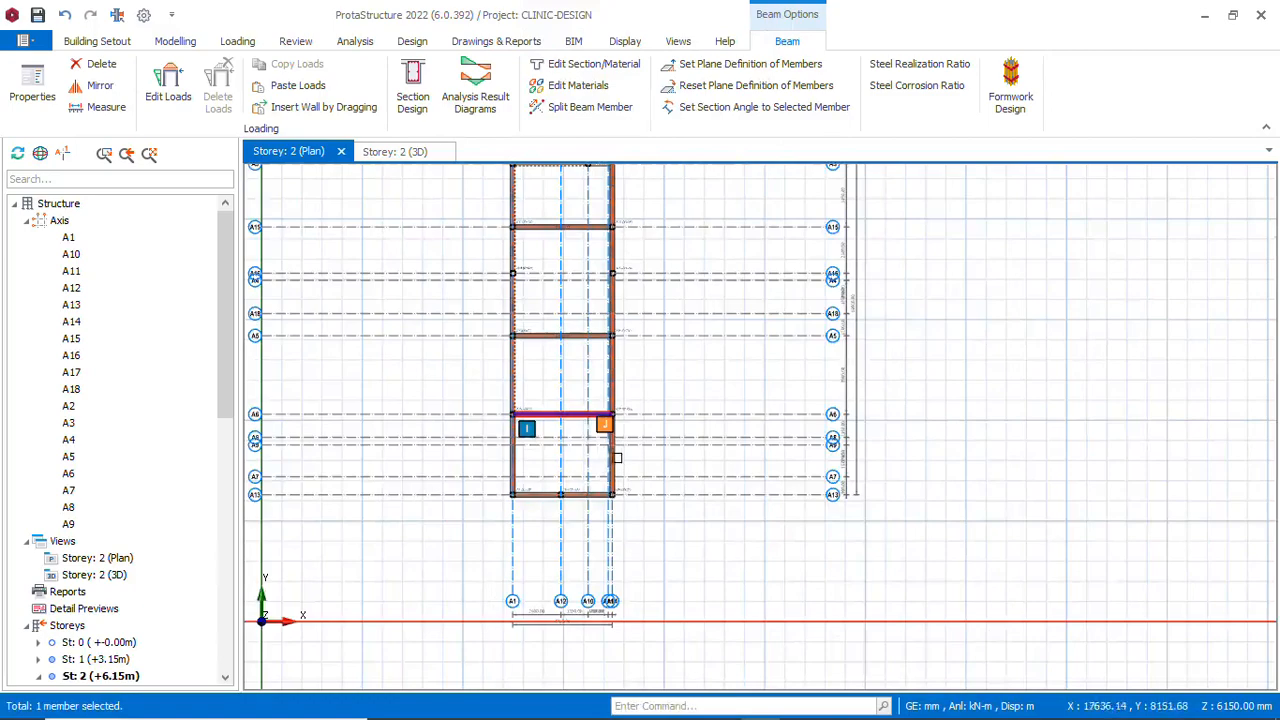
Examine the axis A6 beam, its wall load and the neighbouring Storey 2 beams in the 3D view from several angles
click(395, 151)
middle_drag(600, 330, 714, 445)
scroll(735, 402, up, 2)
scroll(706, 405, down, 4)
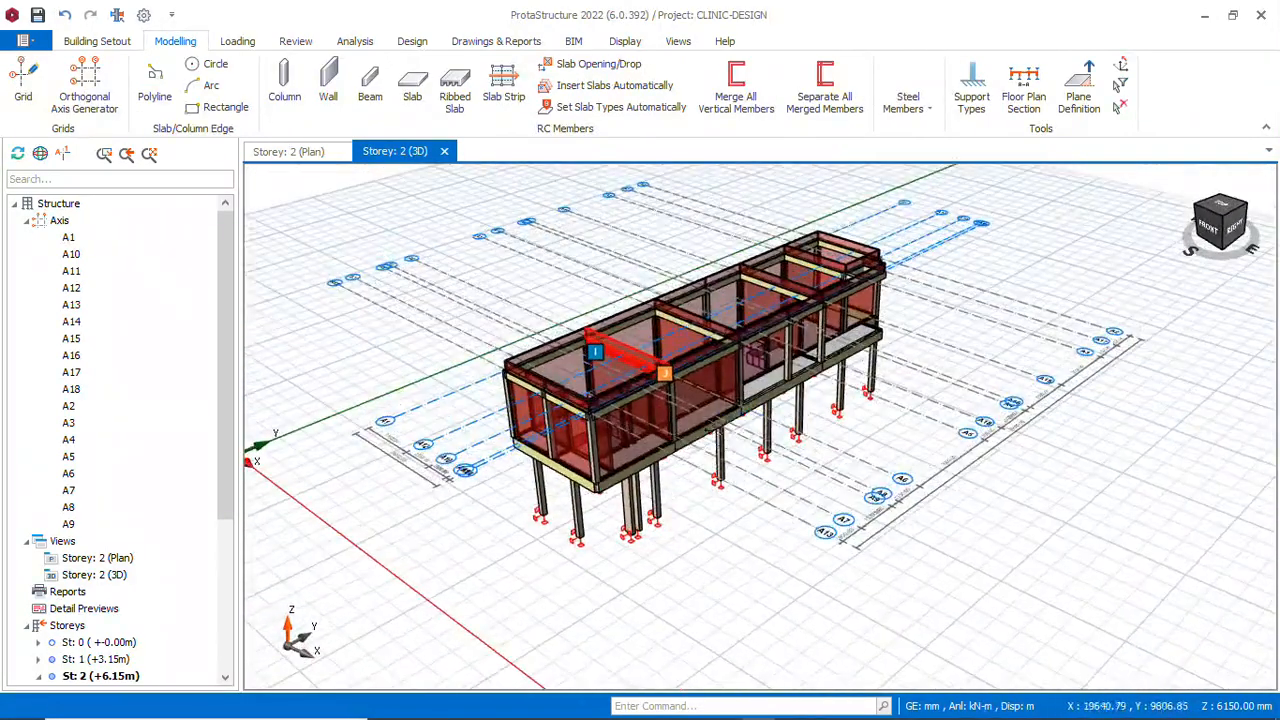
scroll(676, 404, down, 3)
middle_drag(750, 352, 665, 358)
scroll(556, 400, up, 5)
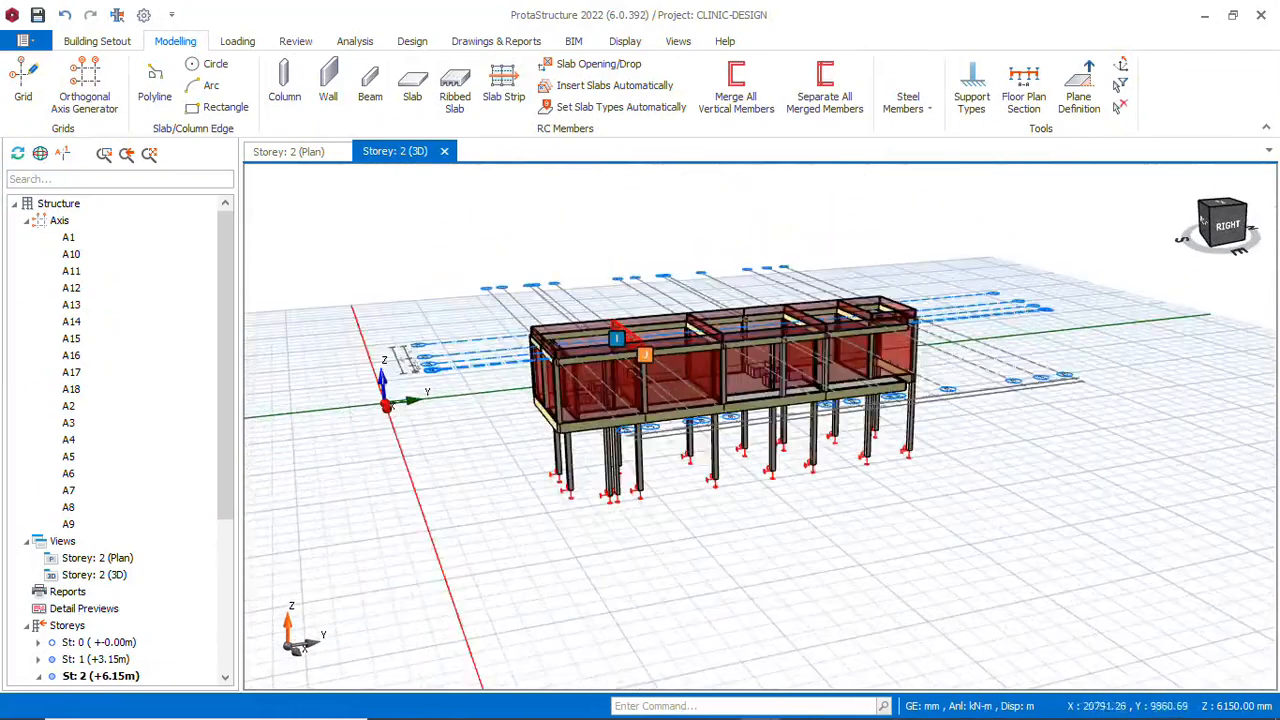
mouse_move(557, 394)
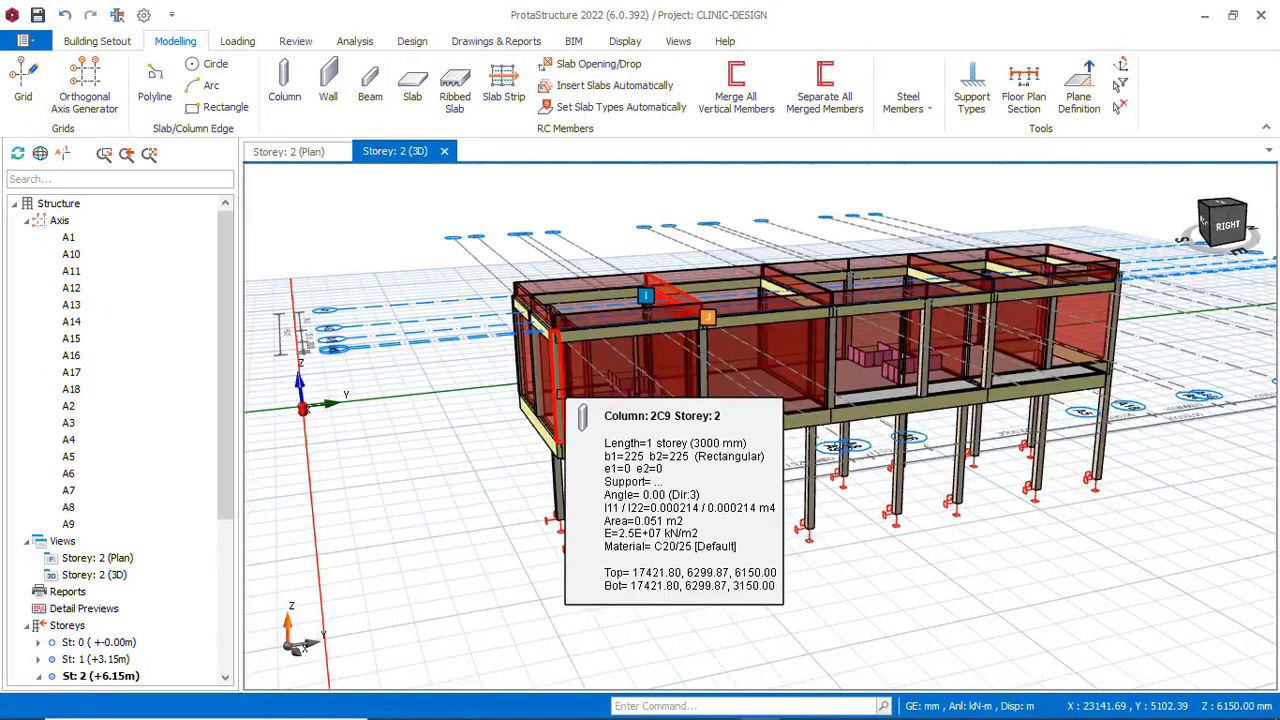
scroll(650, 380, down, 3)
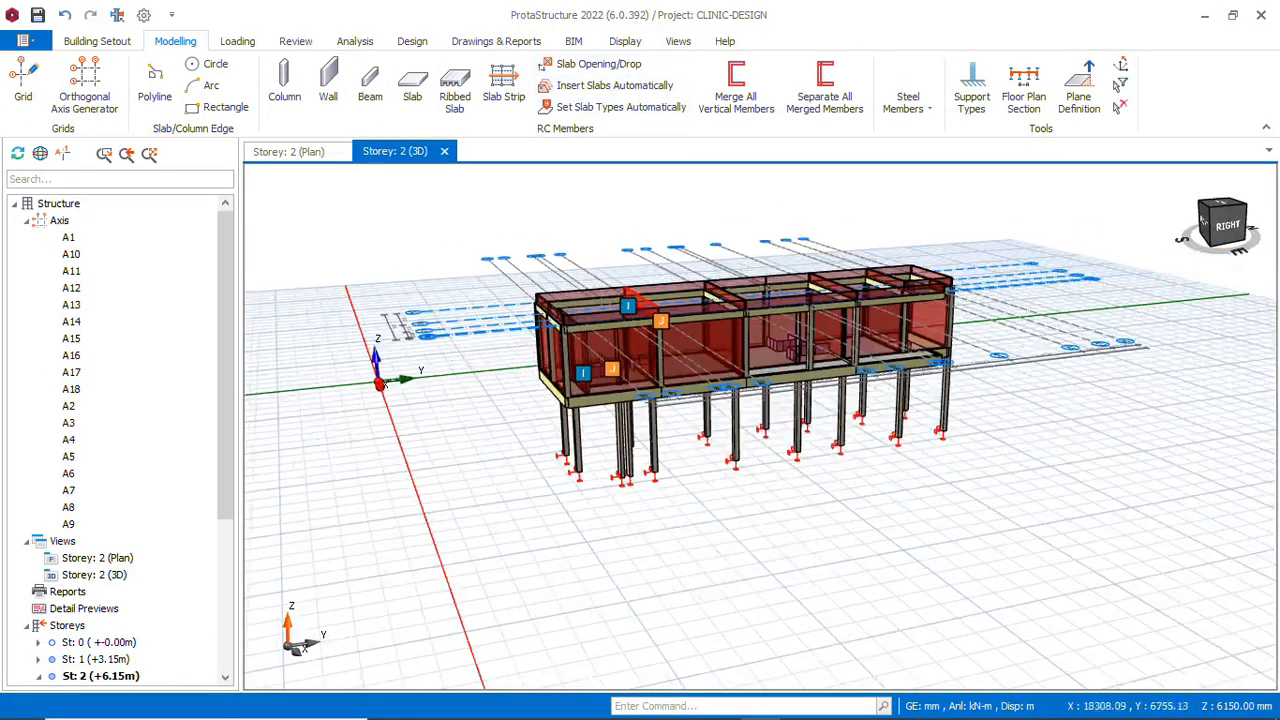
middle_drag(630, 375, 676, 379)
scroll(676, 379, up, 4)
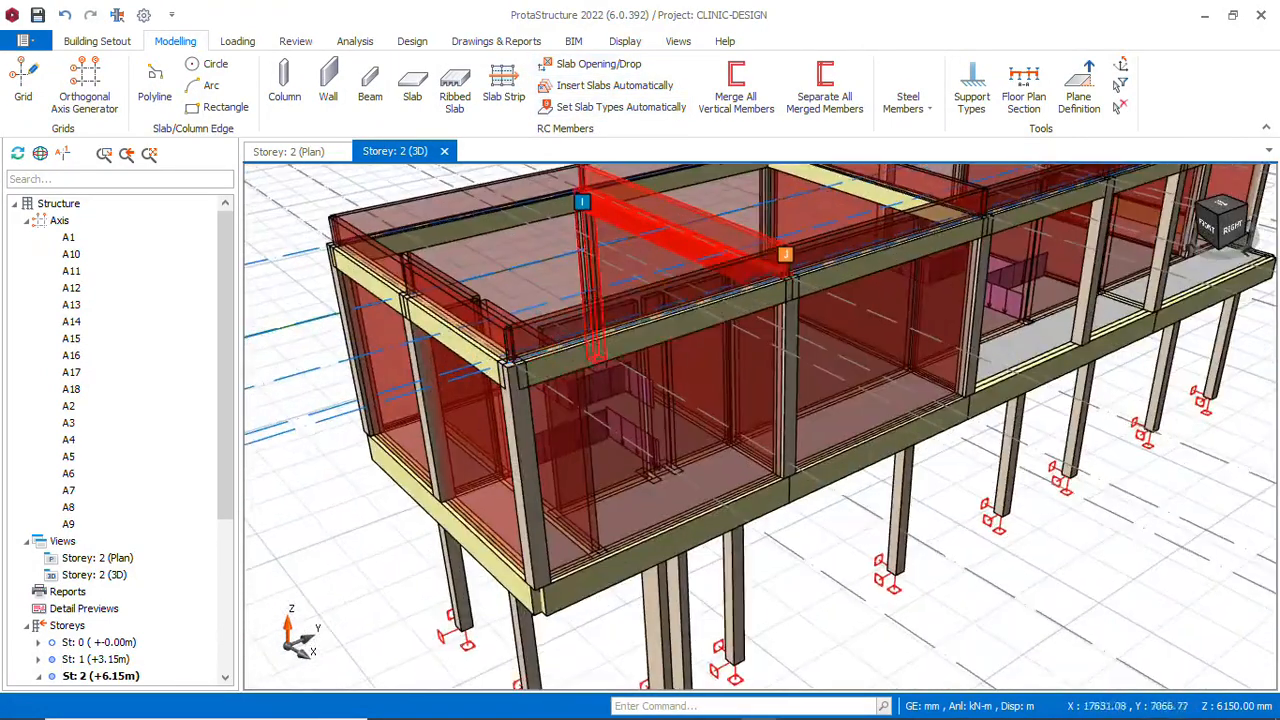
scroll(676, 379, up, 1)
middle_drag(701, 363, 695, 386)
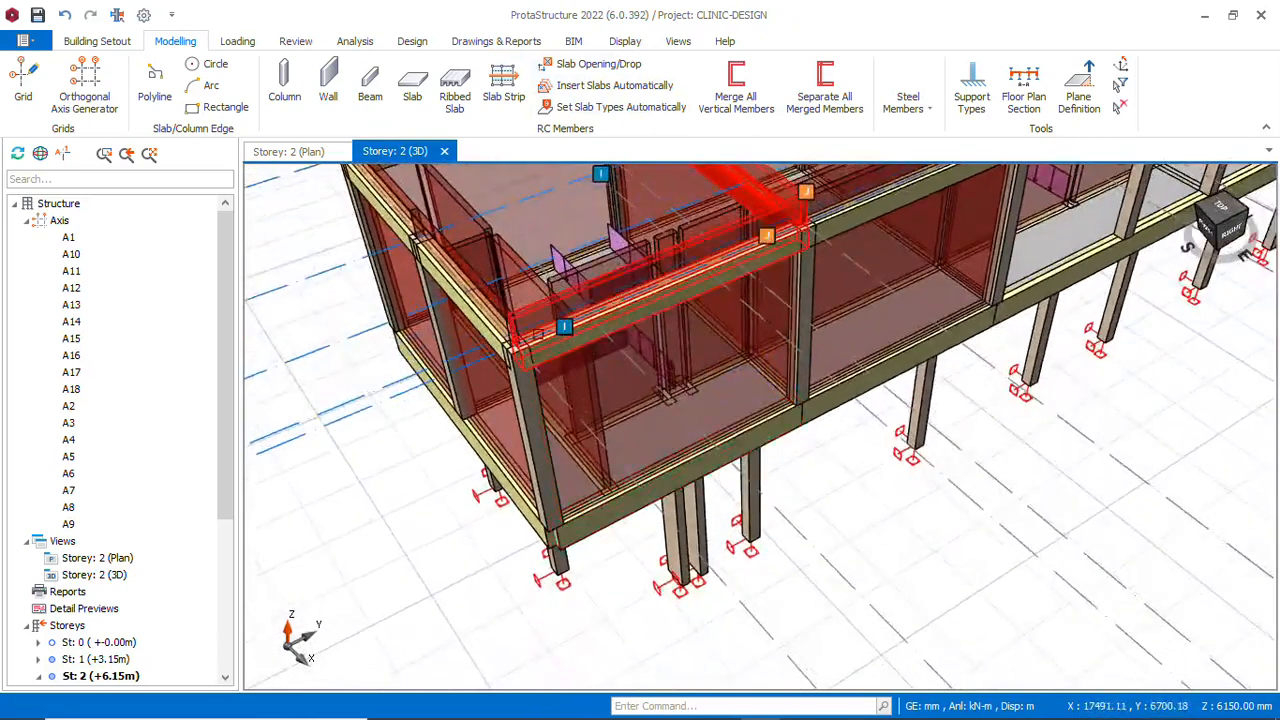
scroll(534, 350, up, 2)
scroll(711, 434, down, 4)
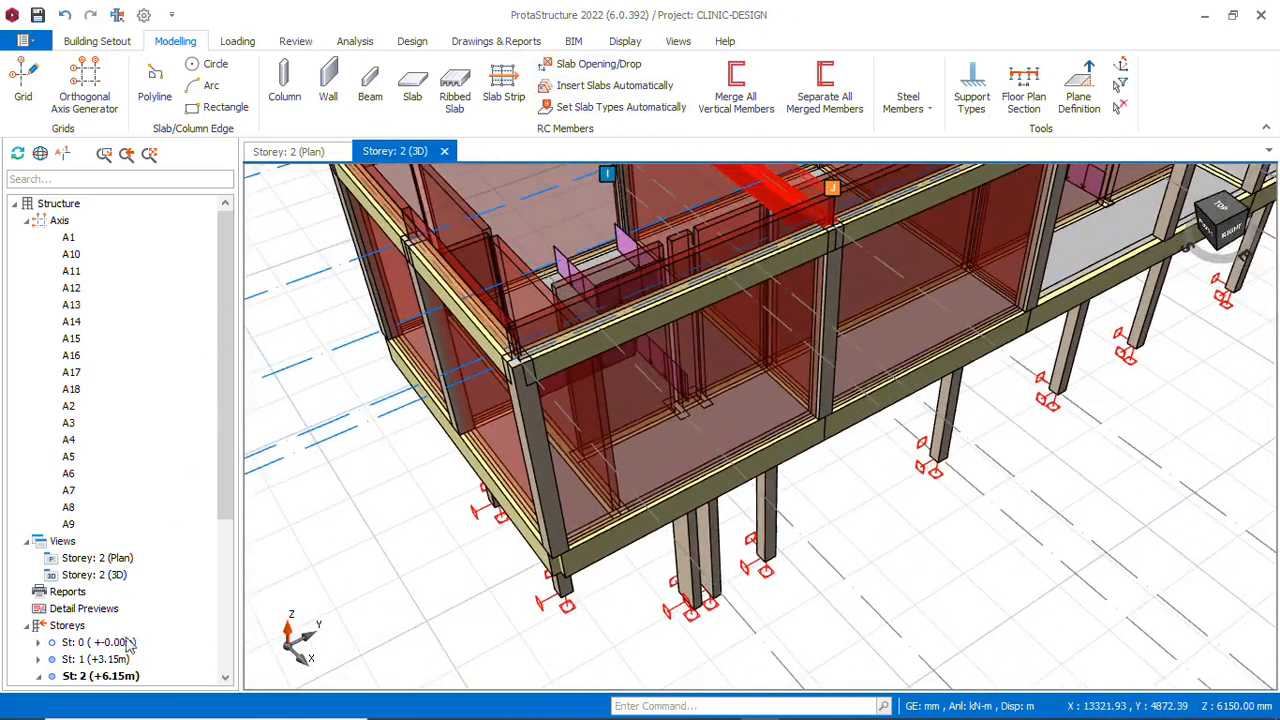
Switch both the 3D view and the plan view to Storey 1
double_click(110, 661)
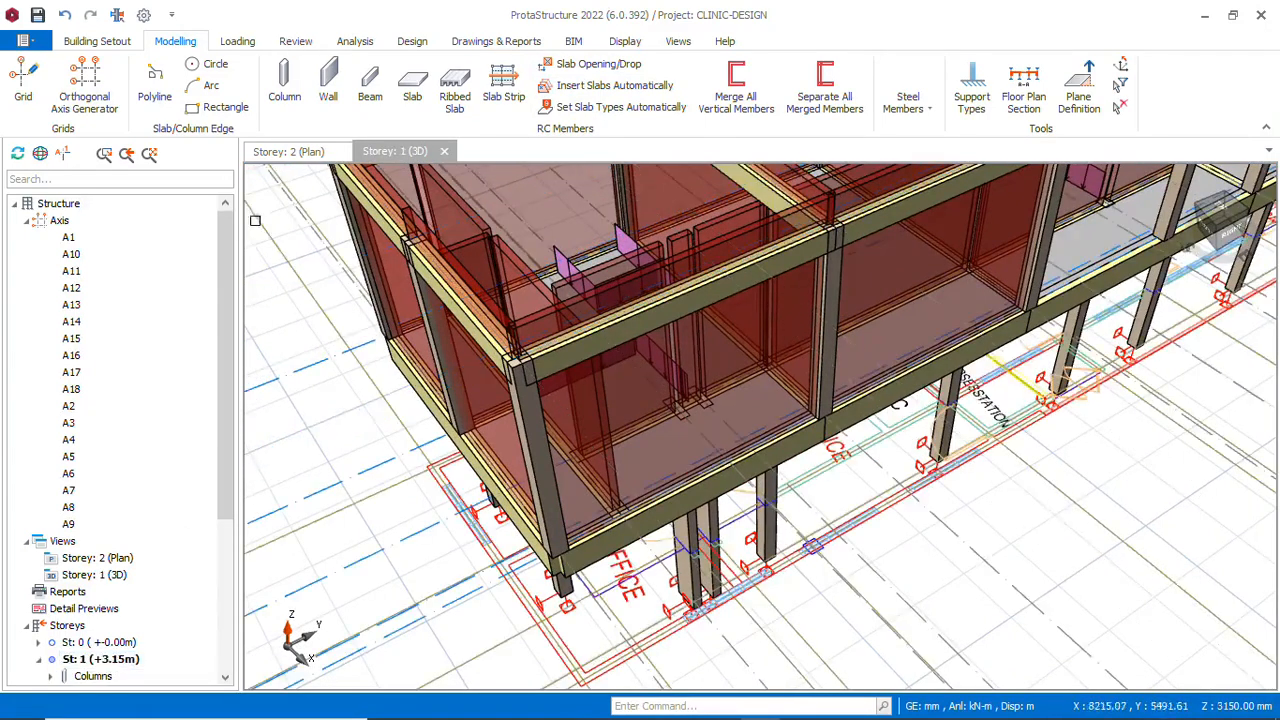
click(290, 155)
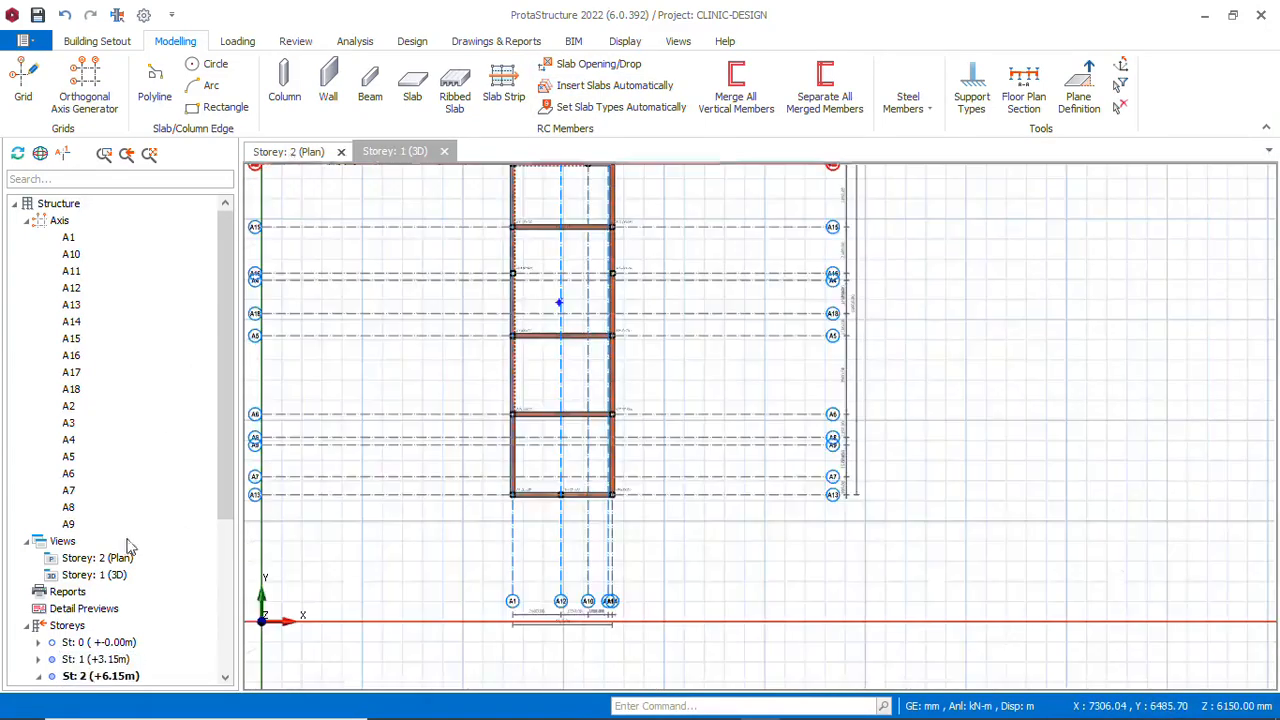
double_click(105, 660)
Assign a hinge at the right end (j) of Storey 1 beam 1B1, between columns 1C3 and 1C1, applying it to the selected beam only
scroll(482, 351, up, 6)
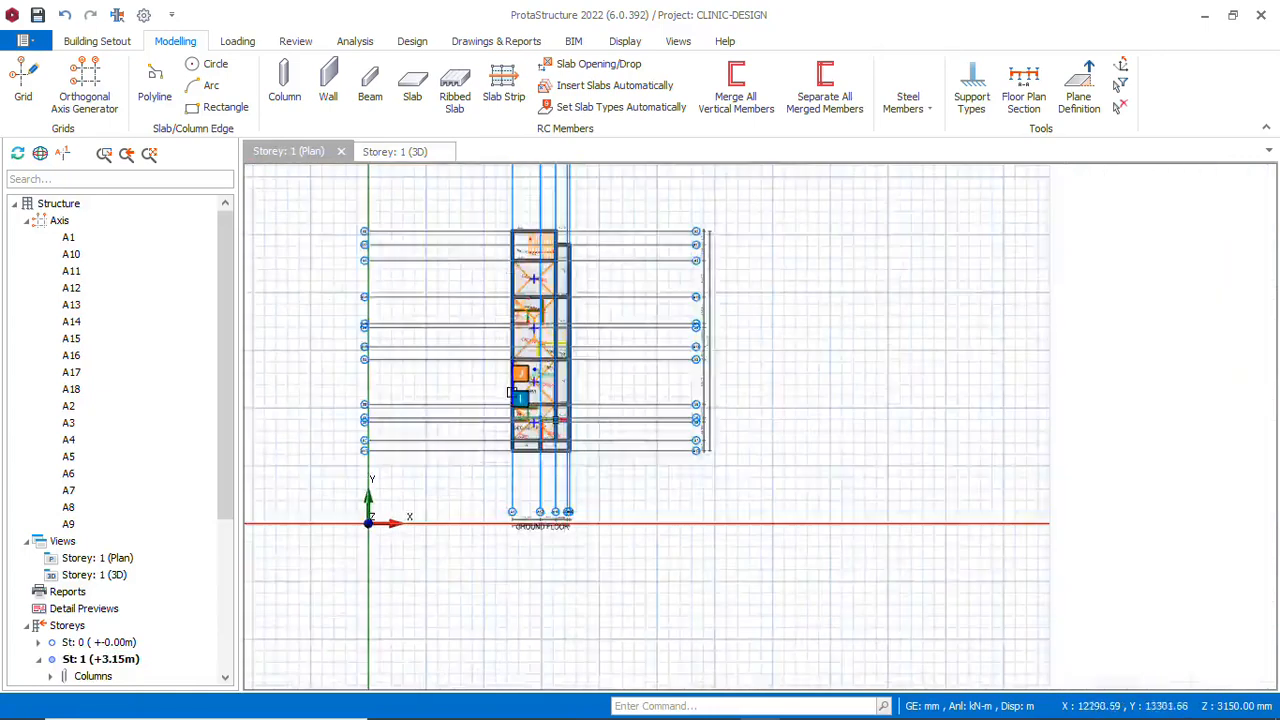
scroll(494, 265, down, 3)
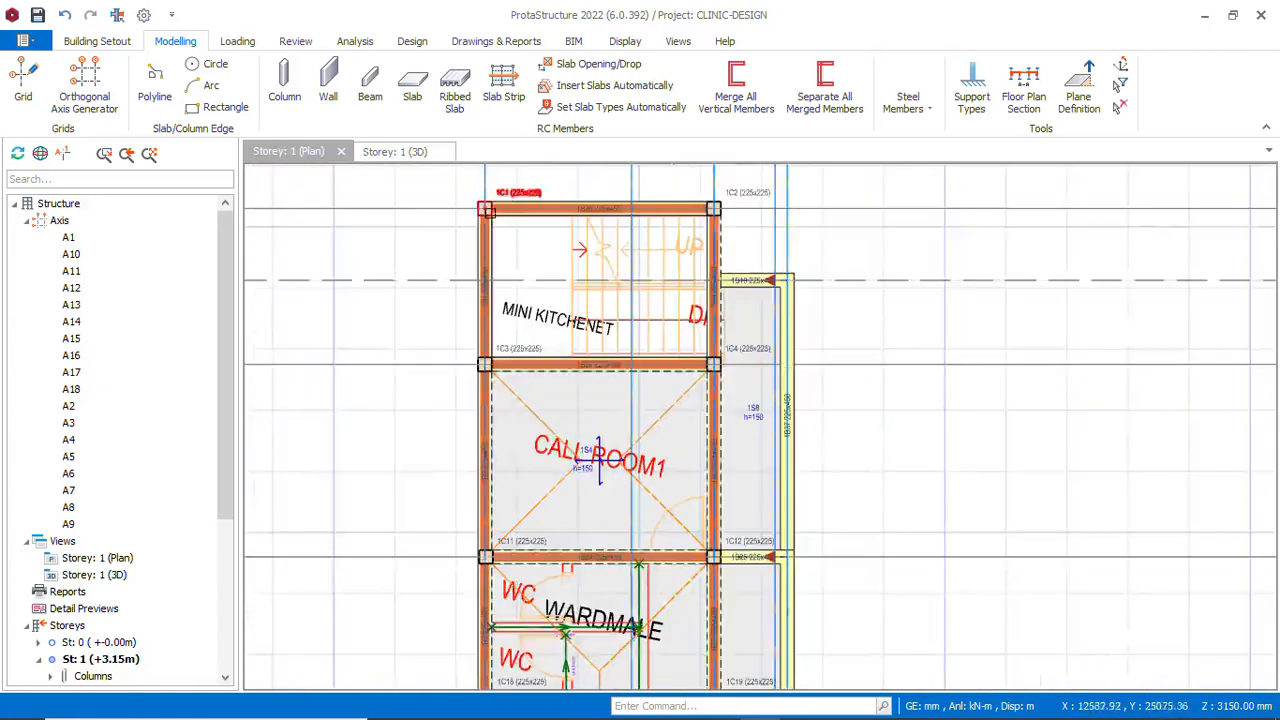
scroll(487, 220, up, 3)
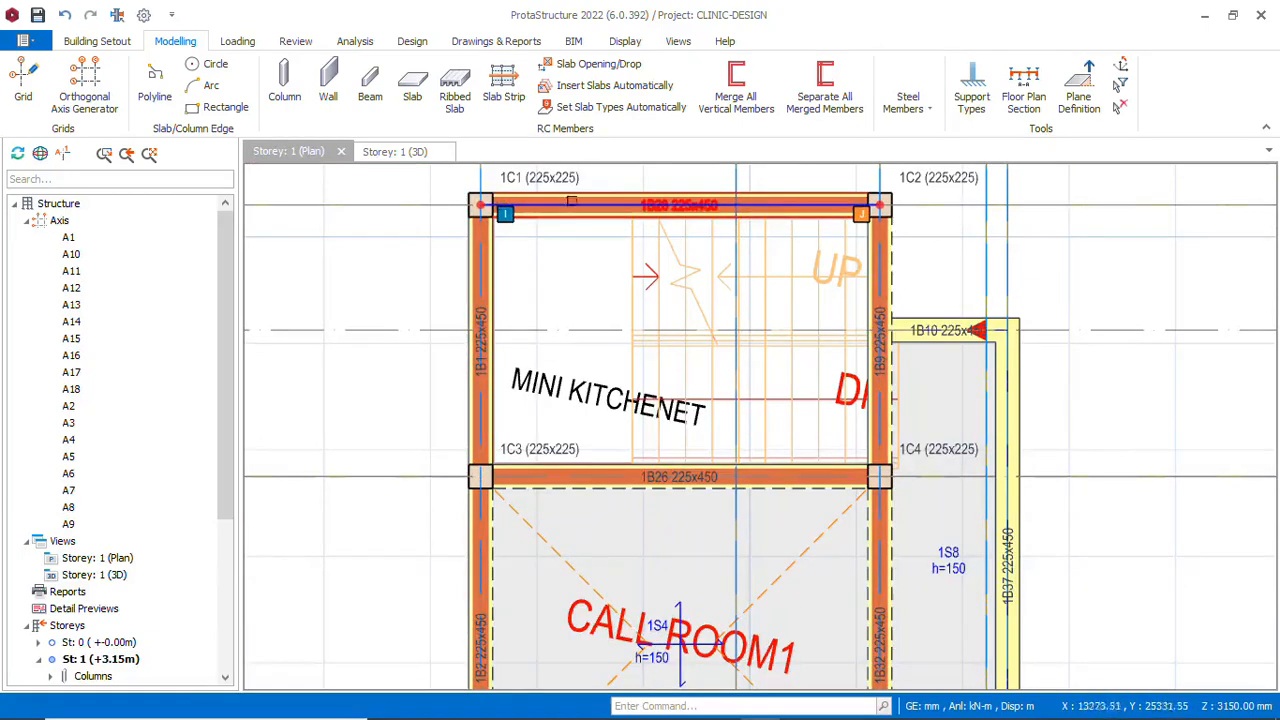
scroll(499, 213, down, 2)
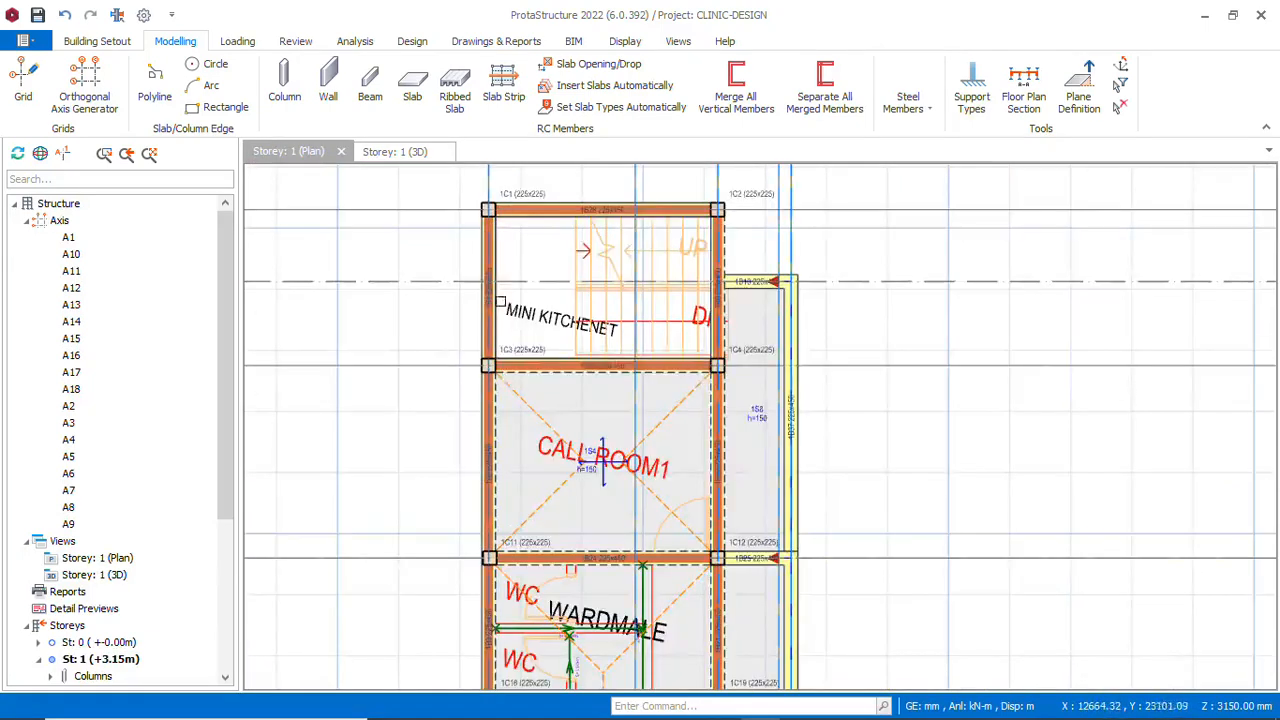
scroll(498, 270, up, 1)
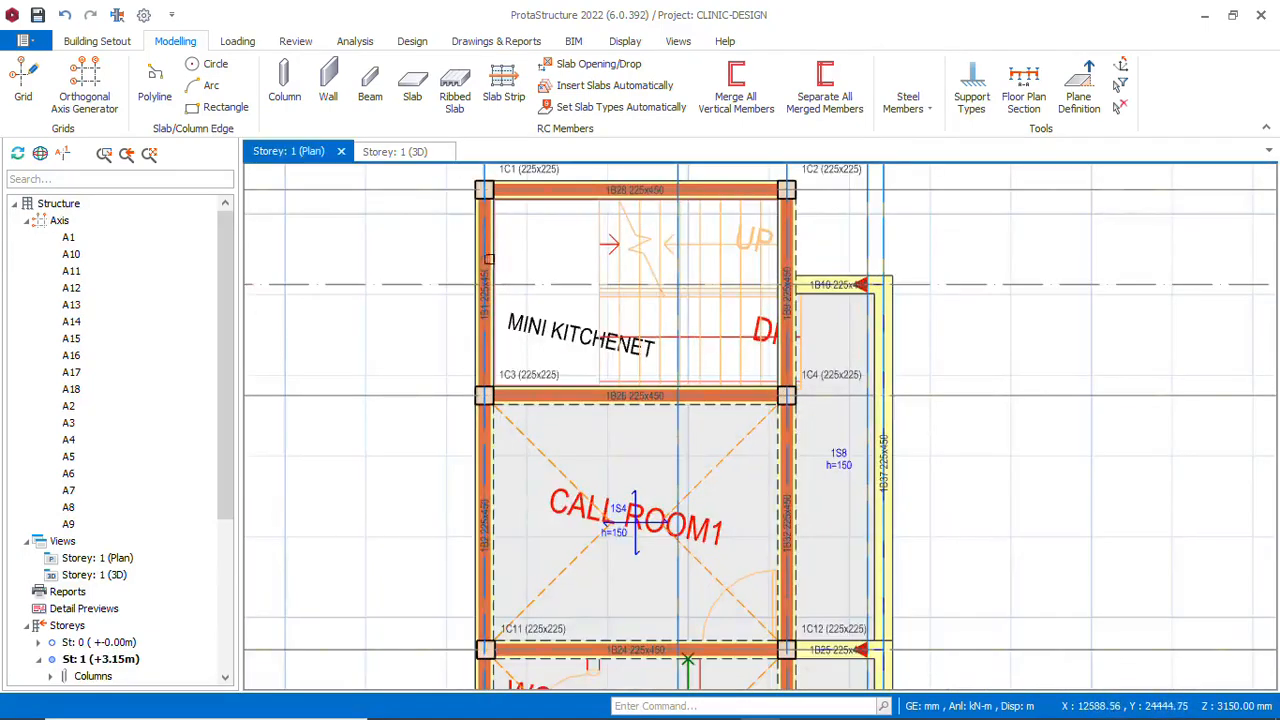
scroll(490, 255, up, 2)
click(476, 244)
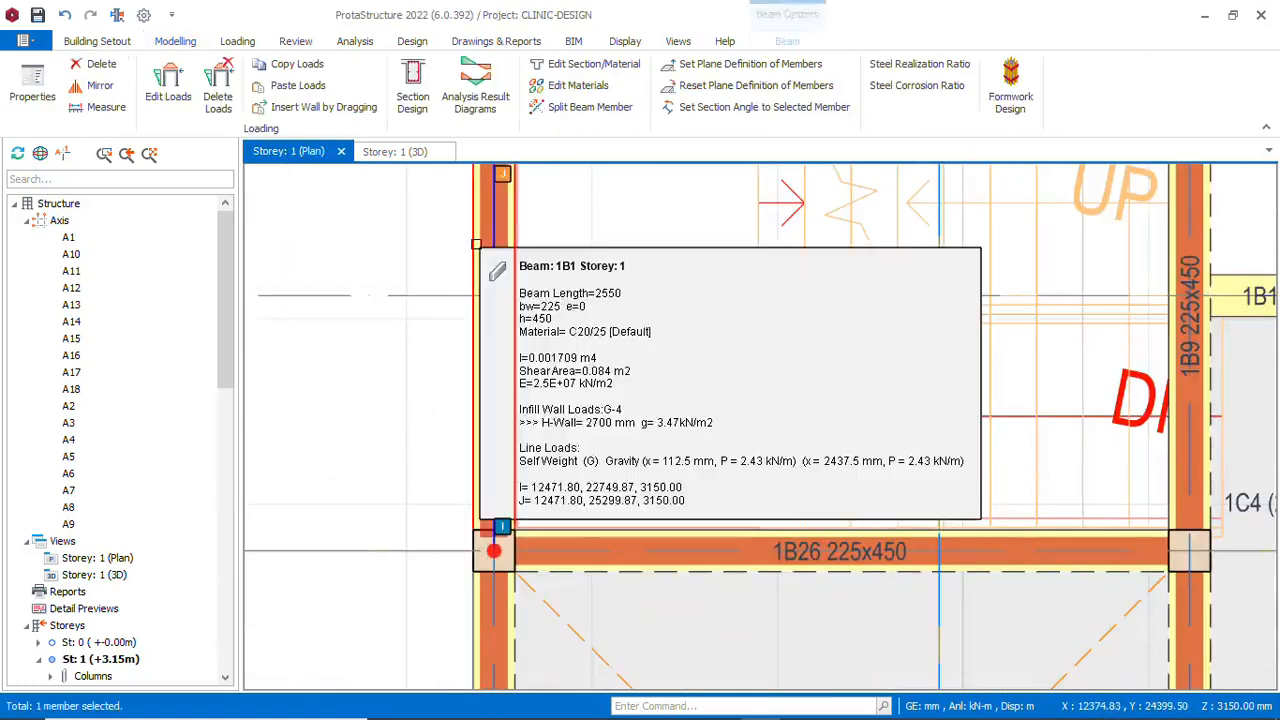
scroll(480, 252, down, 3)
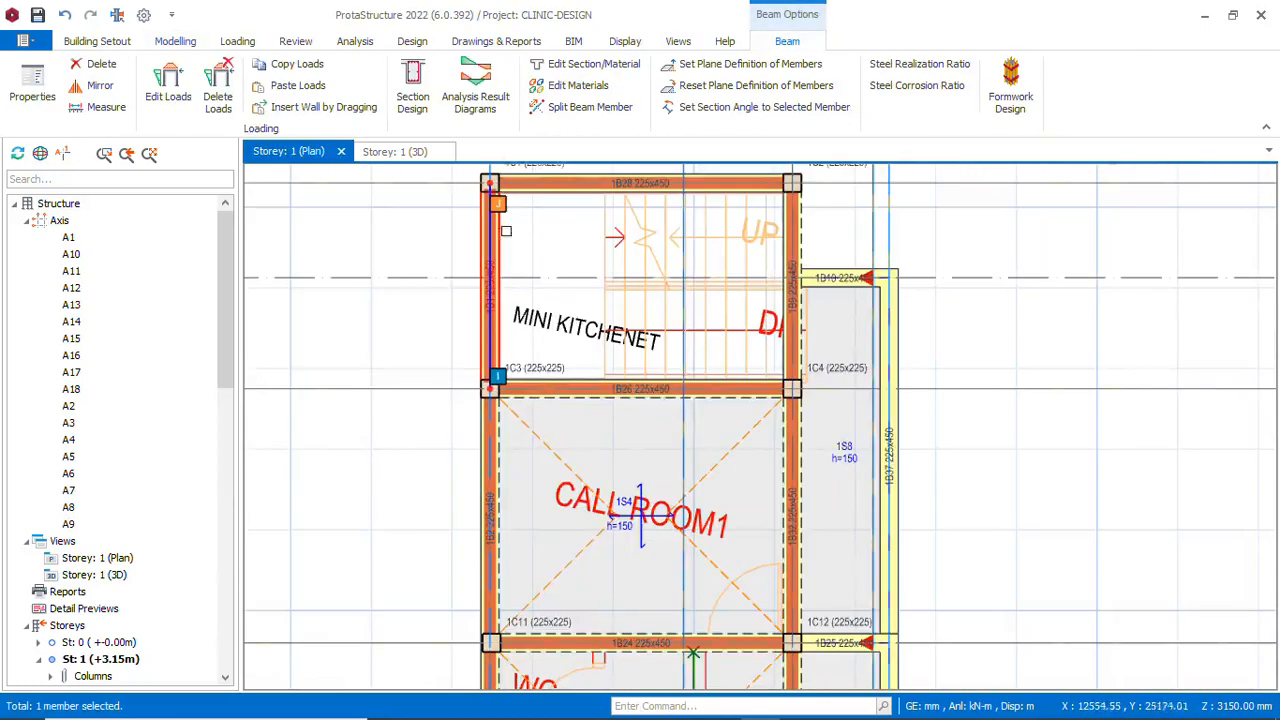
scroll(507, 294, down, 1)
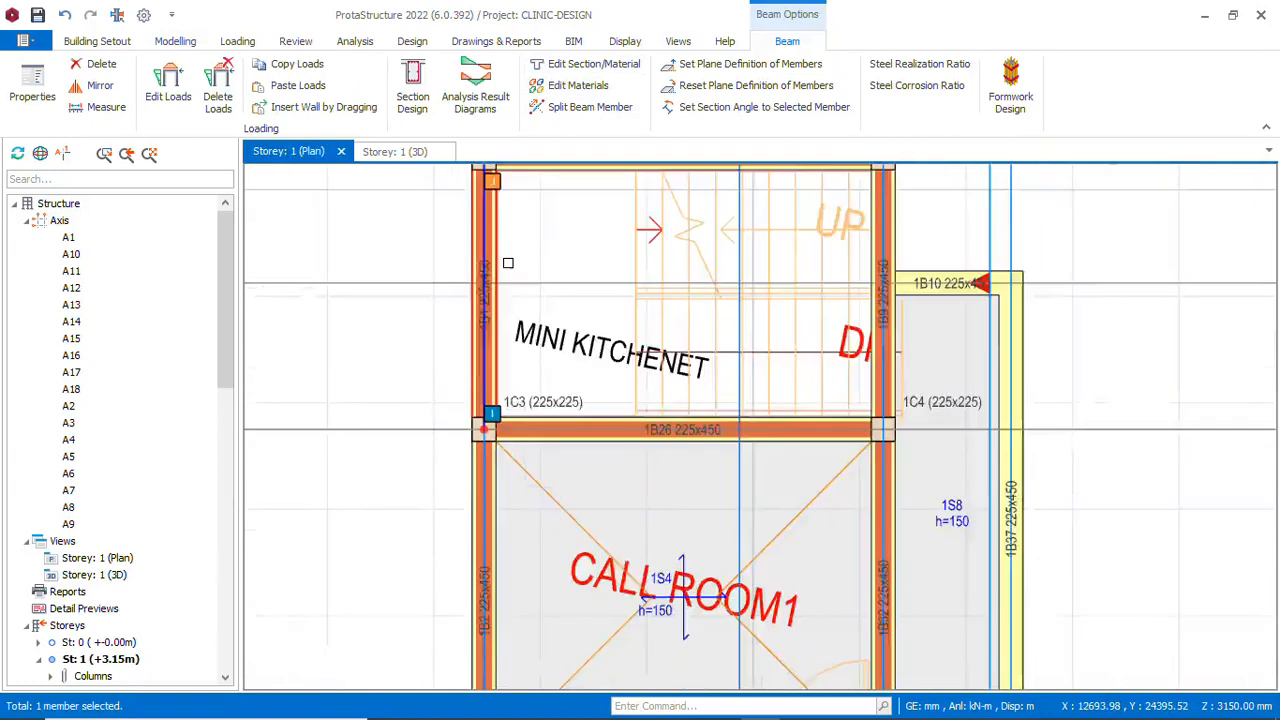
scroll(500, 208, up, 2)
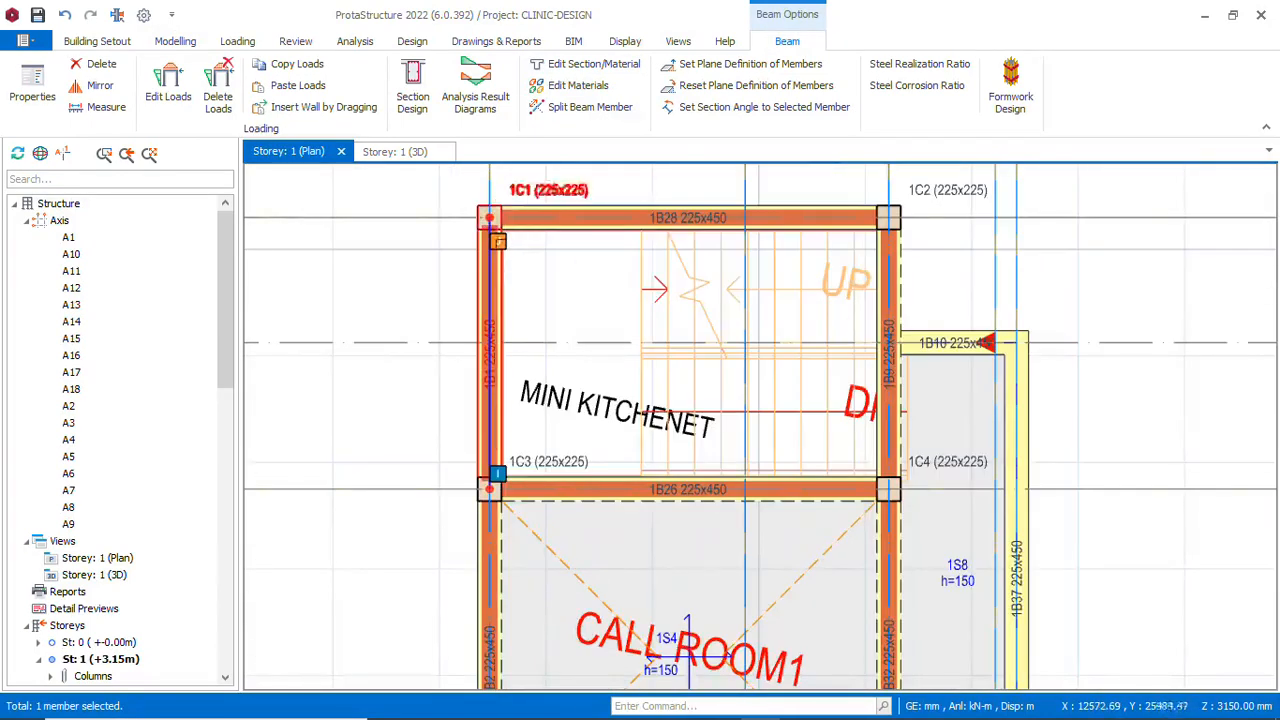
mouse_move(528, 463)
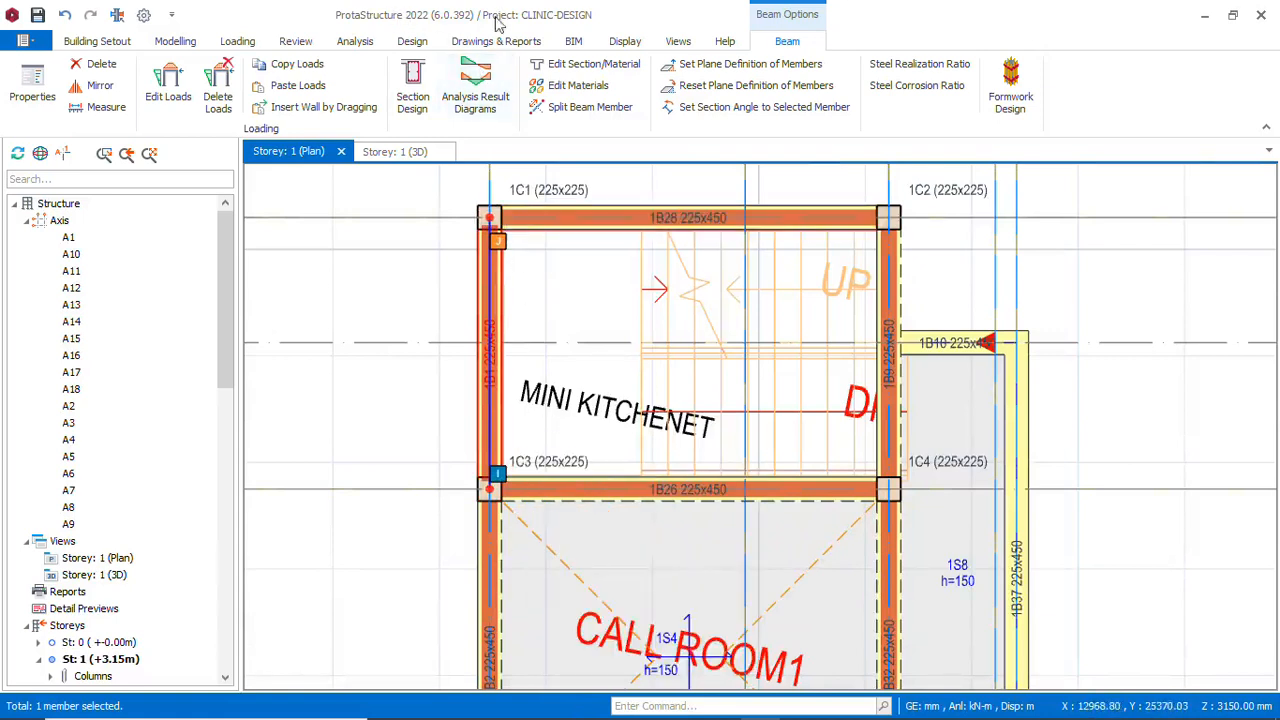
scroll(513, 251, up, 1)
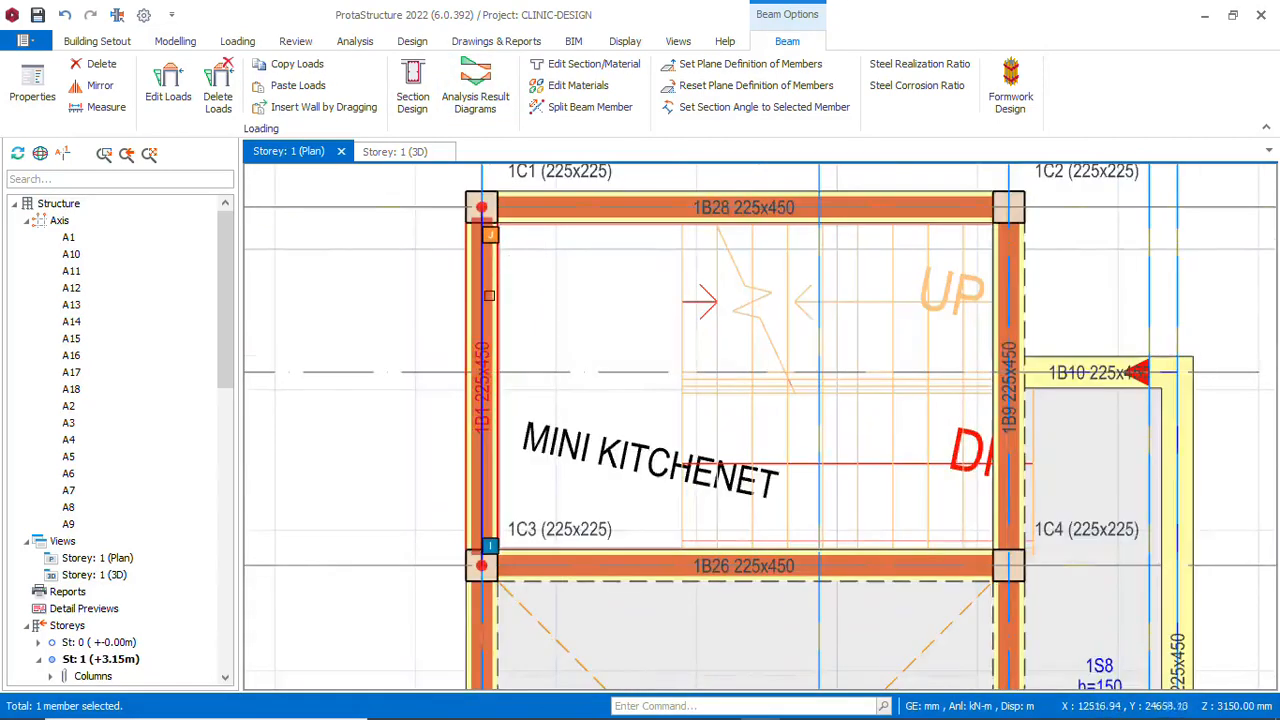
right_click(490, 293)
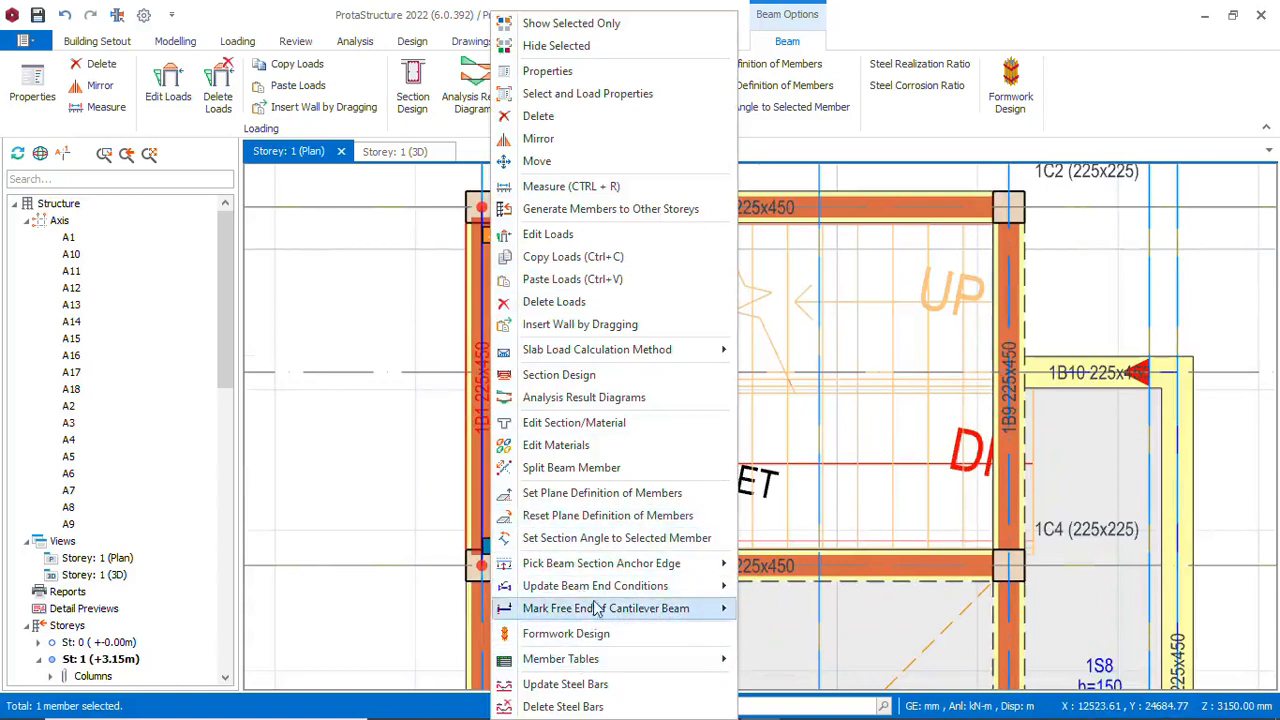
mouse_move(595, 596)
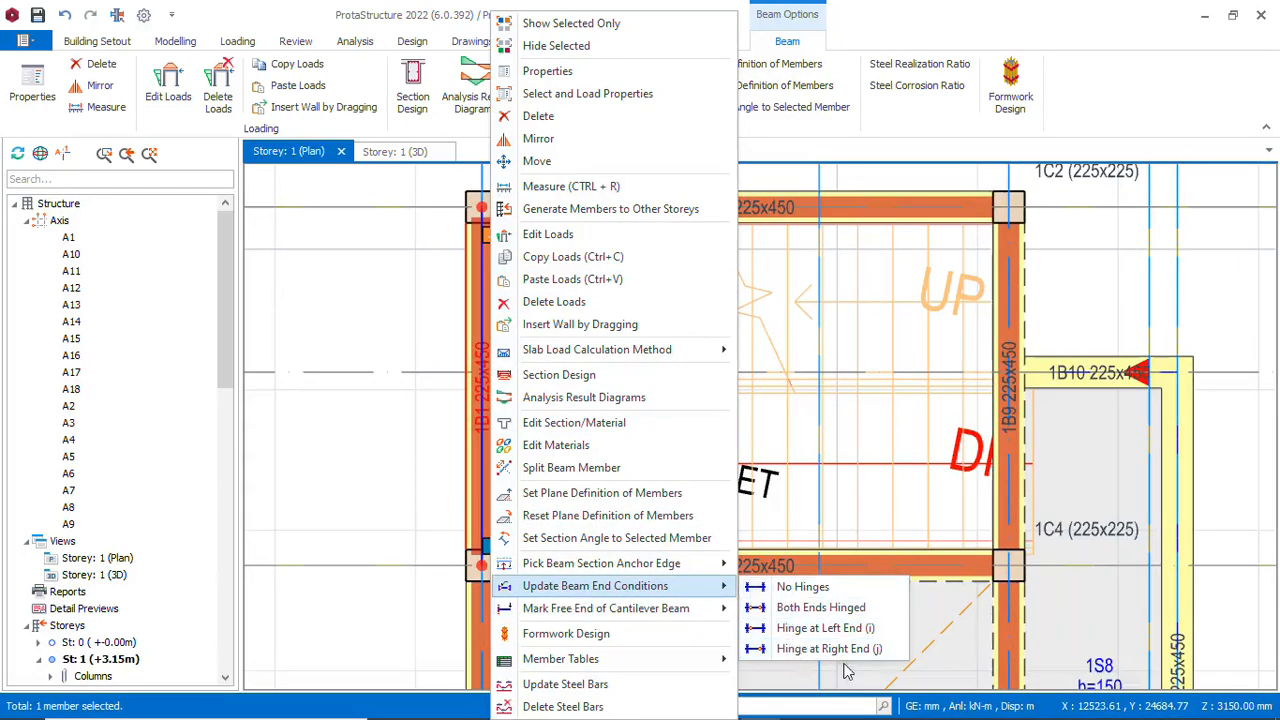
click(873, 649)
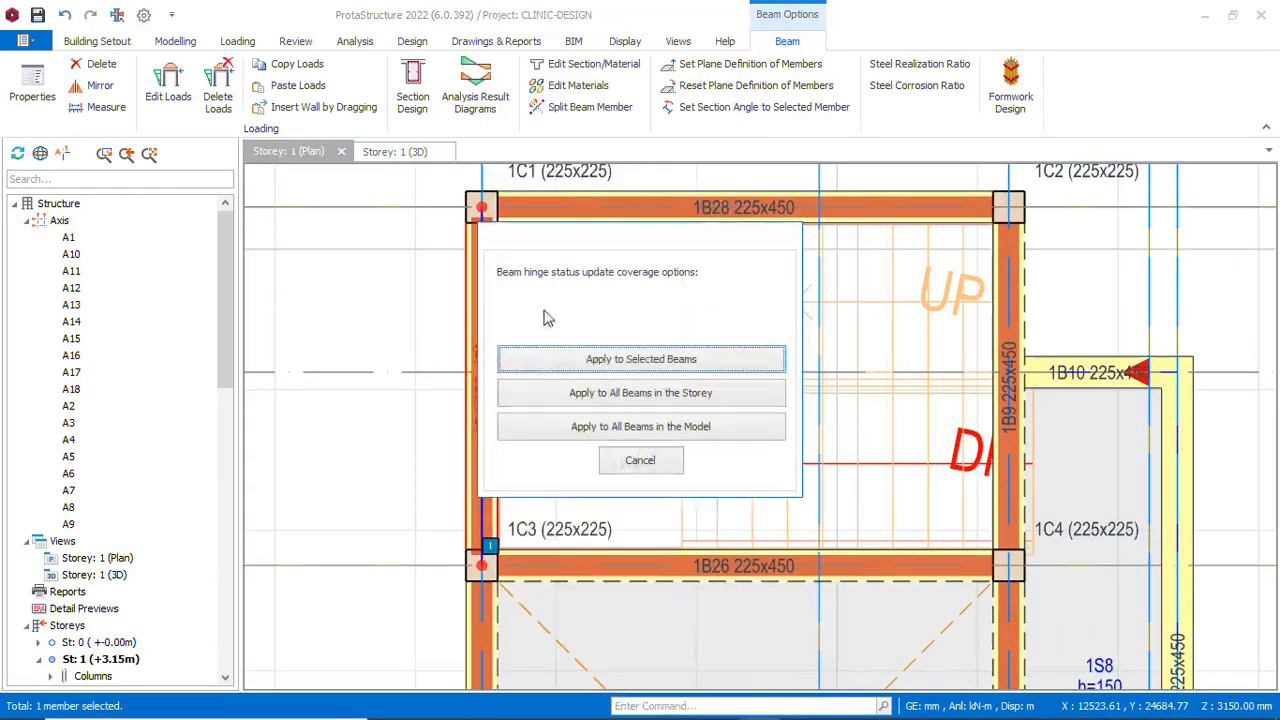
click(638, 362)
scroll(483, 210, up, 4)
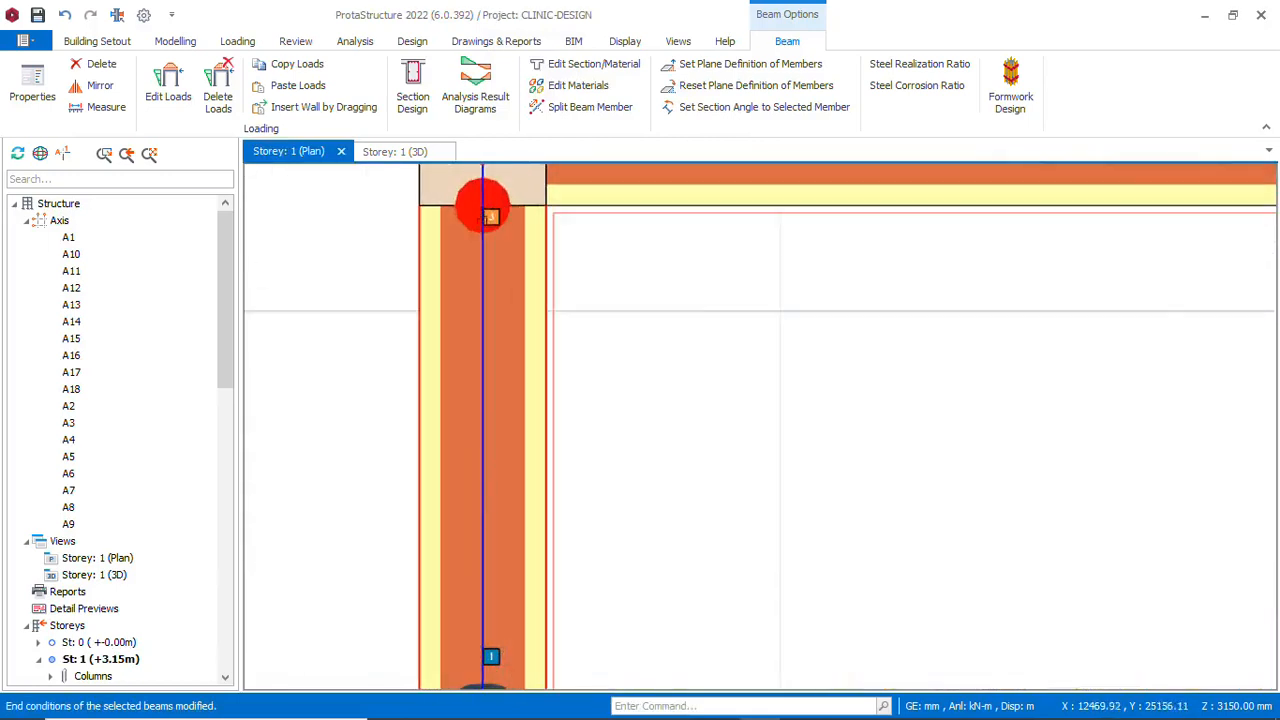
scroll(472, 217, down, 4)
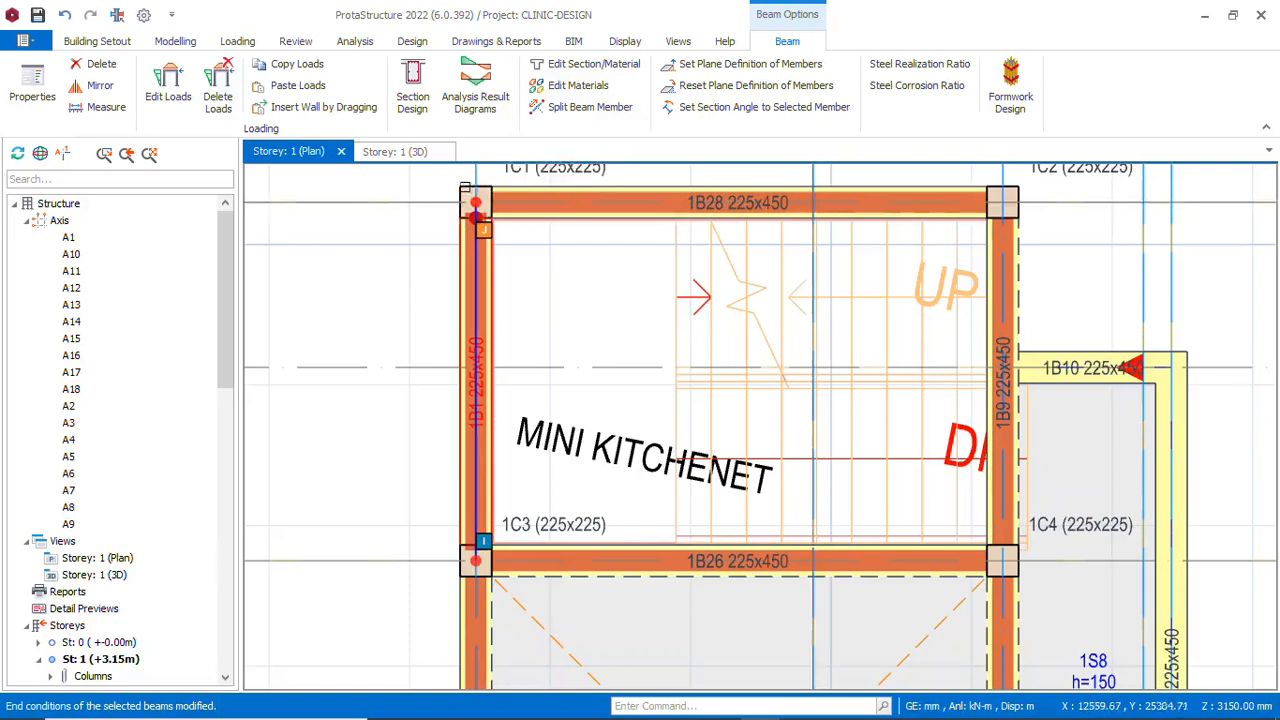
Examine the Storey 1 plan beams from the mini kitchenet down to the axis A13 edge, including the beams around the security post and office
scroll(477, 205, down, 2)
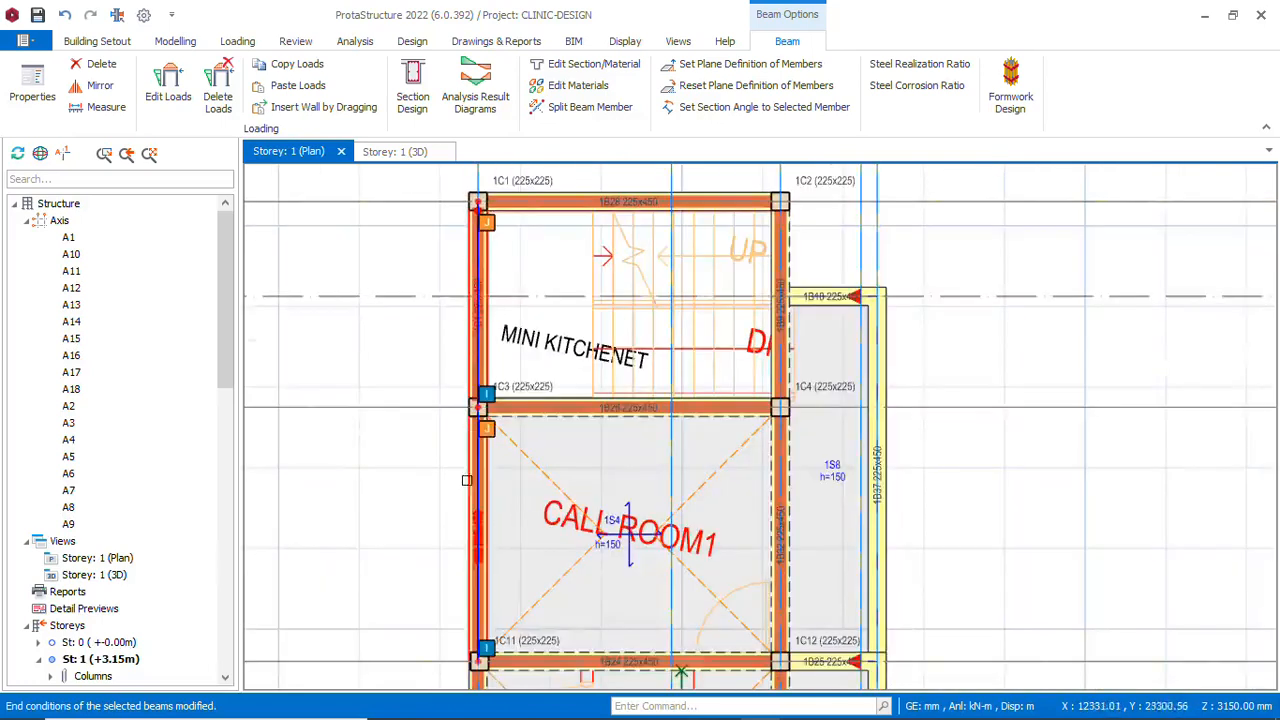
scroll(487, 390, down, 3)
scroll(482, 437, up, 3)
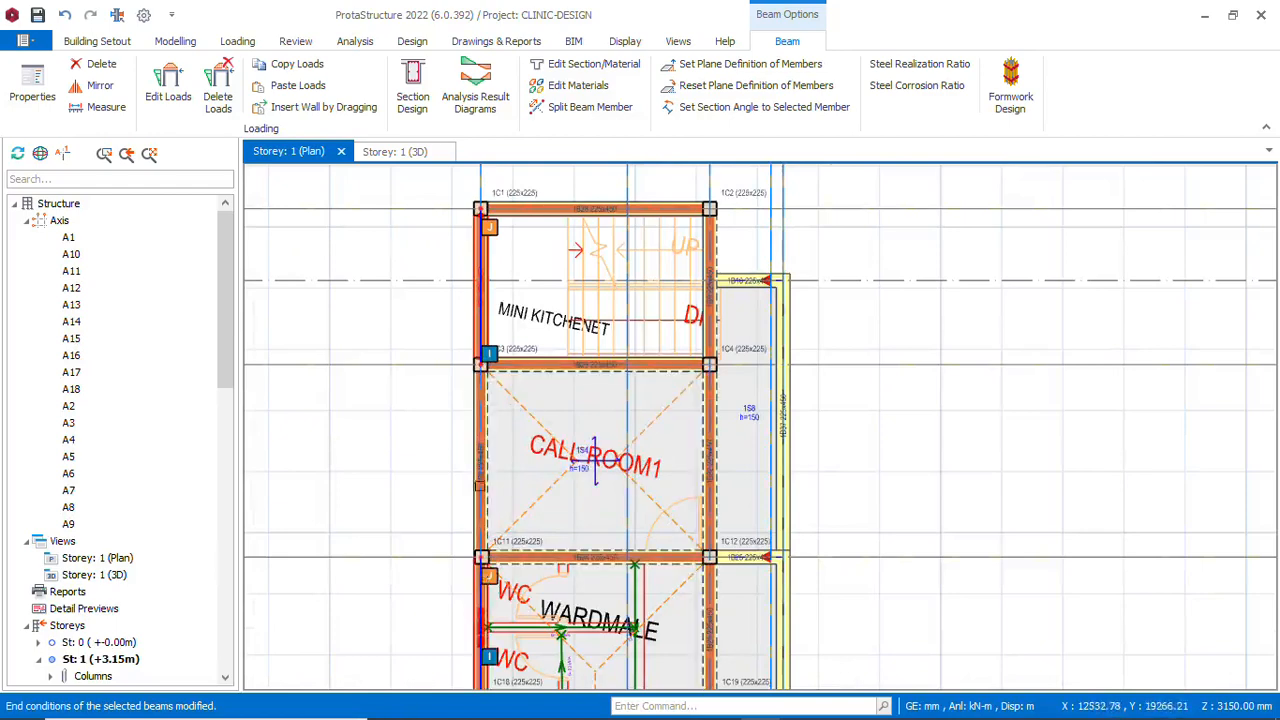
scroll(465, 437, down, 2)
scroll(465, 437, up, 1)
scroll(465, 437, down, 2)
scroll(499, 361, up, 4)
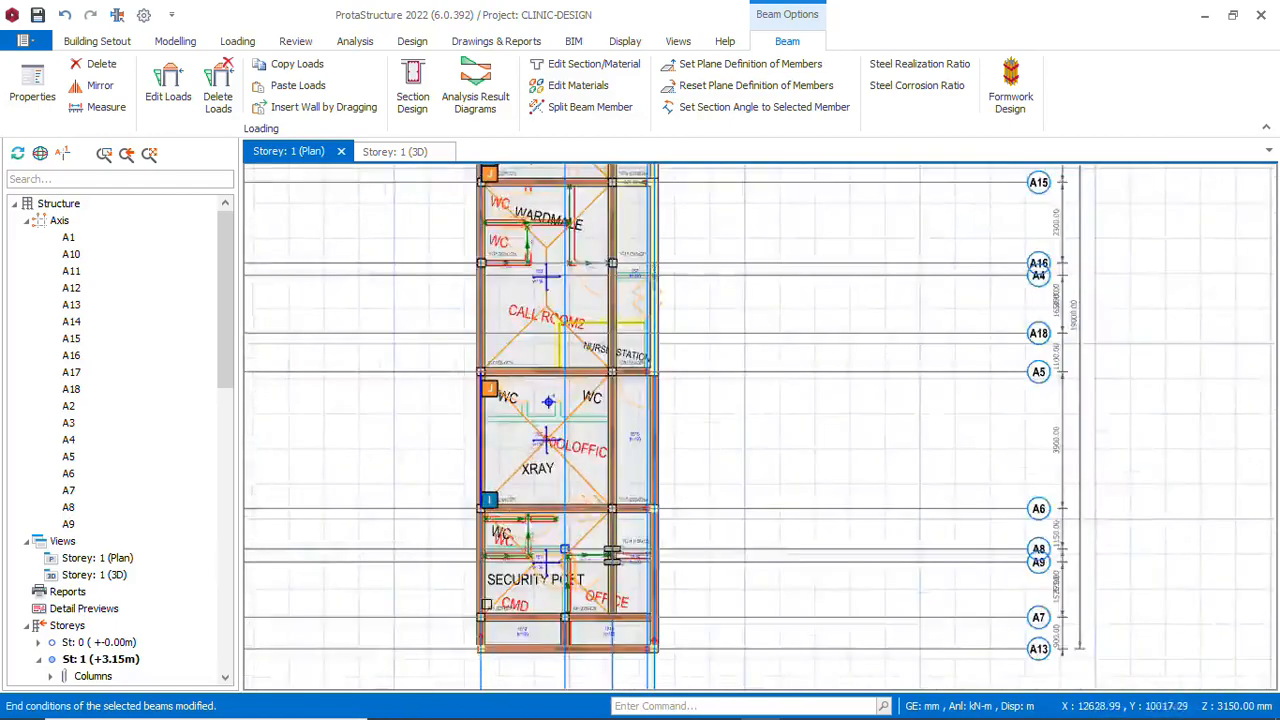
scroll(496, 519, down, 2)
scroll(496, 519, up, 5)
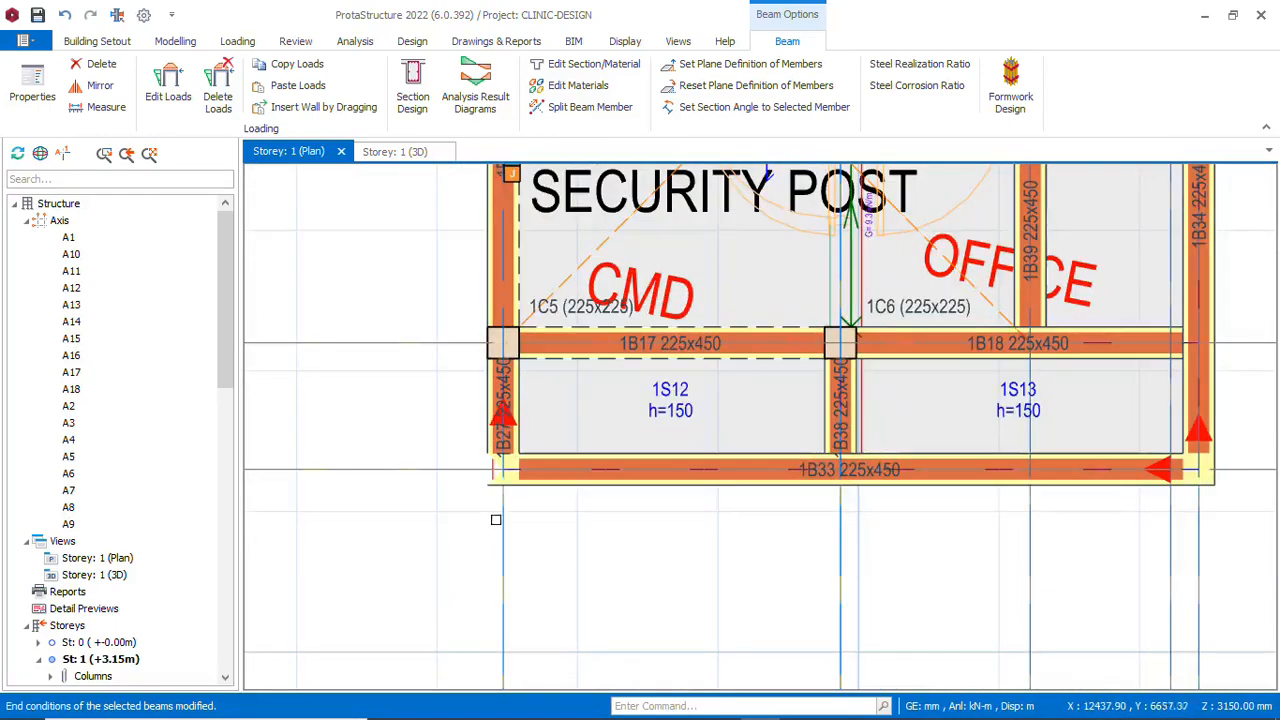
scroll(496, 525, down, 2)
scroll(494, 420, up, 2)
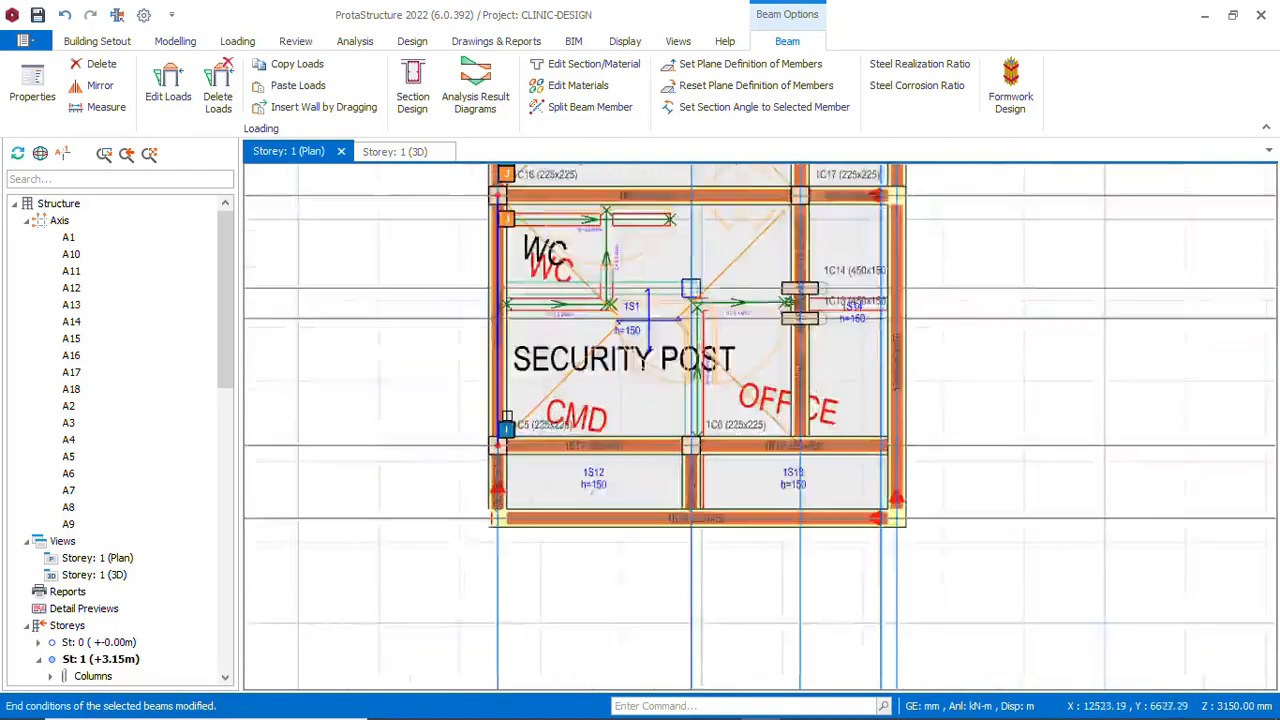
scroll(498, 414, down, 2)
scroll(545, 543, down, 1)
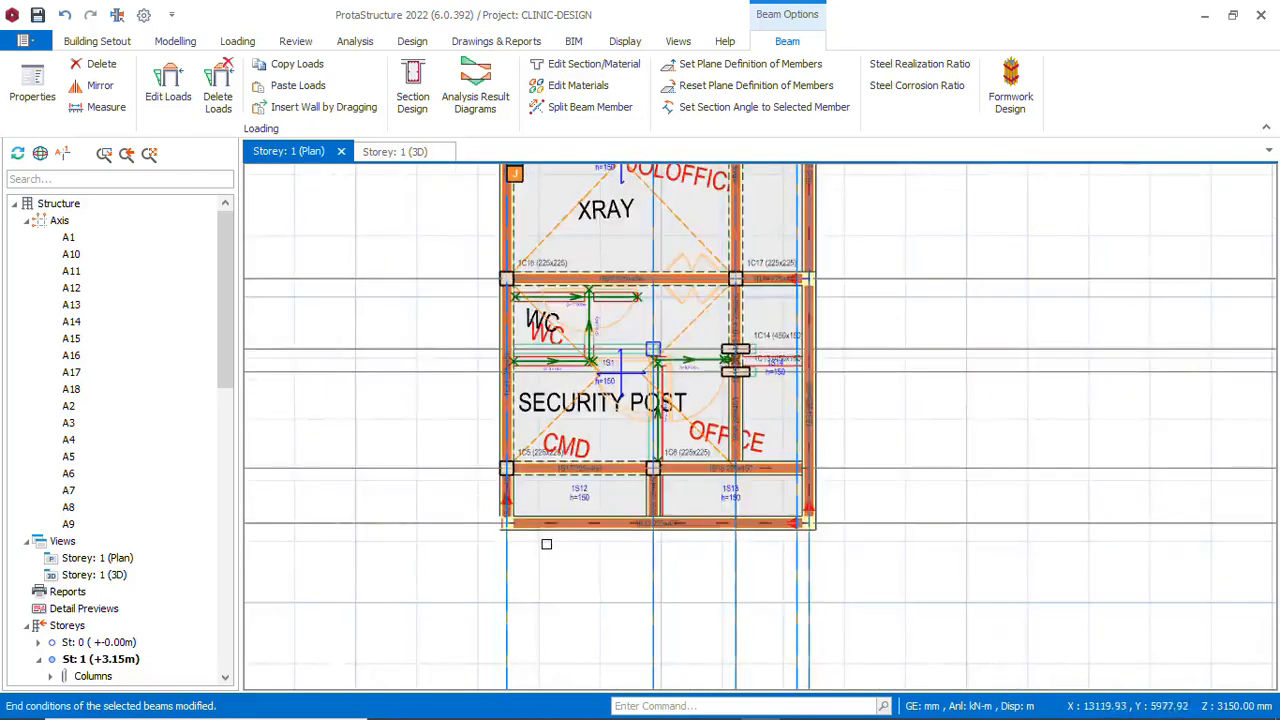
scroll(546, 543, up, 4)
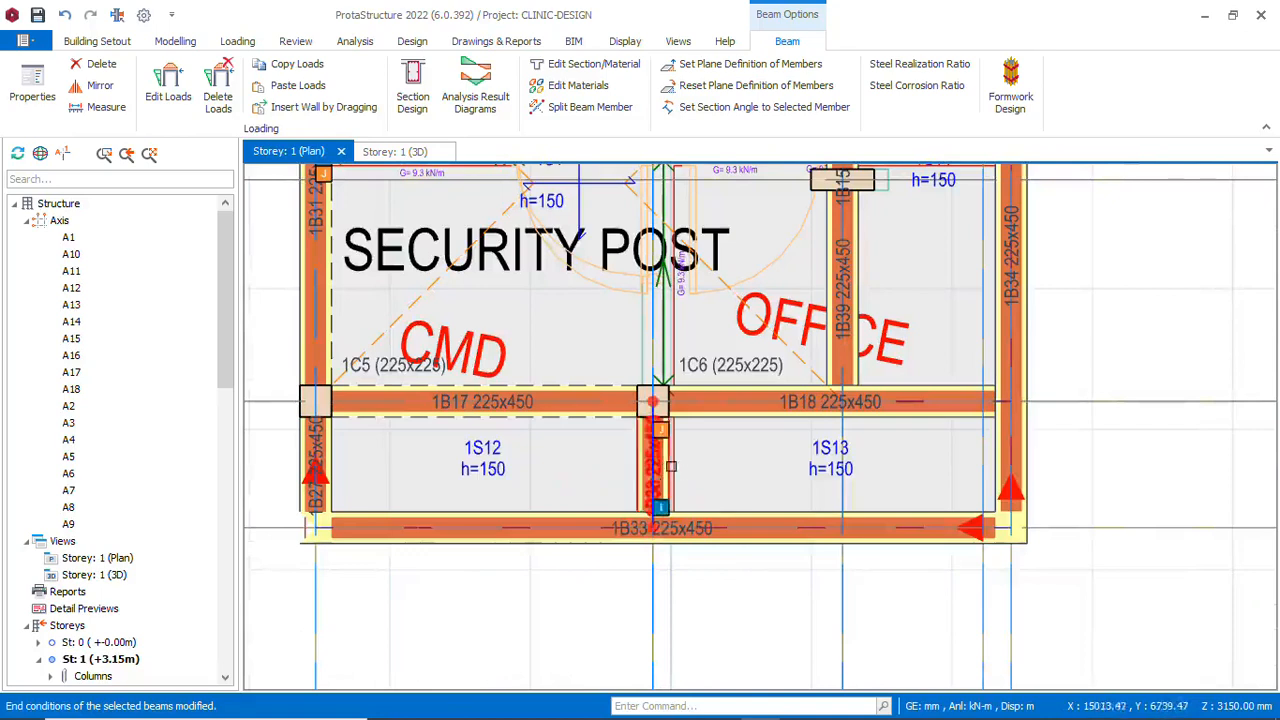
scroll(671, 466, down, 3)
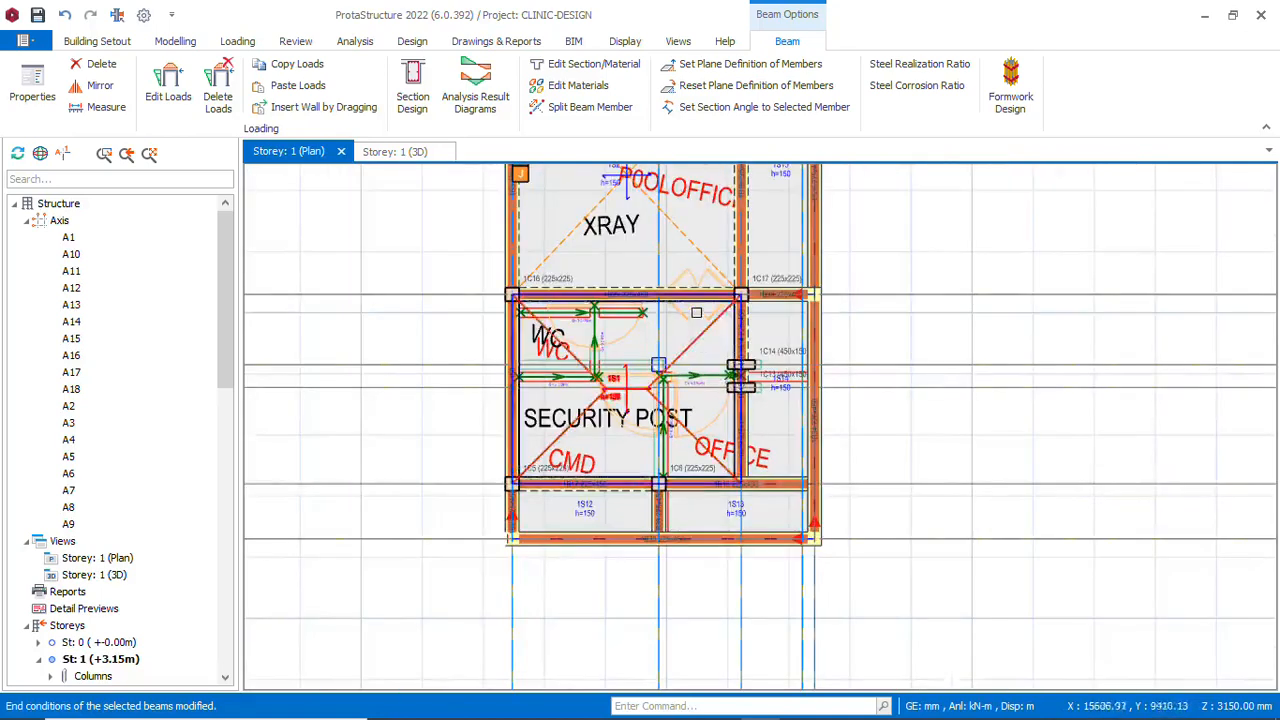
click(693, 292)
scroll(674, 420, down, 2)
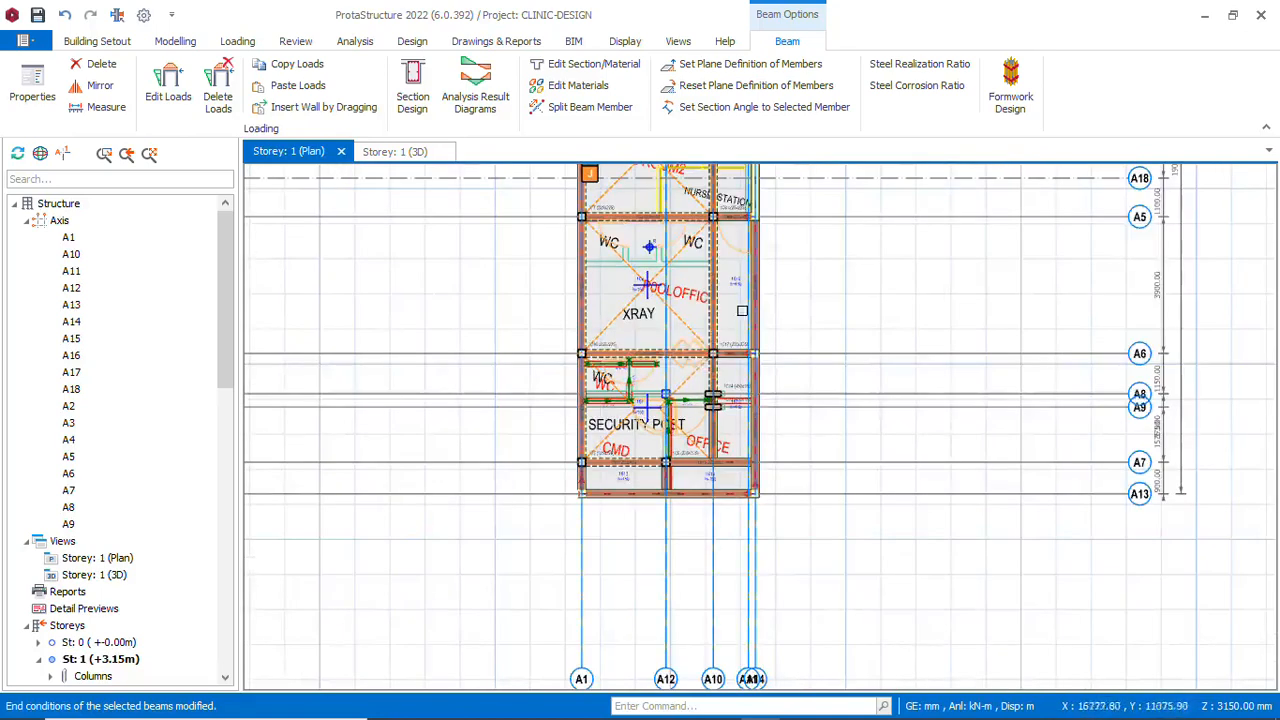
scroll(742, 311, down, 3)
scroll(711, 284, up, 3)
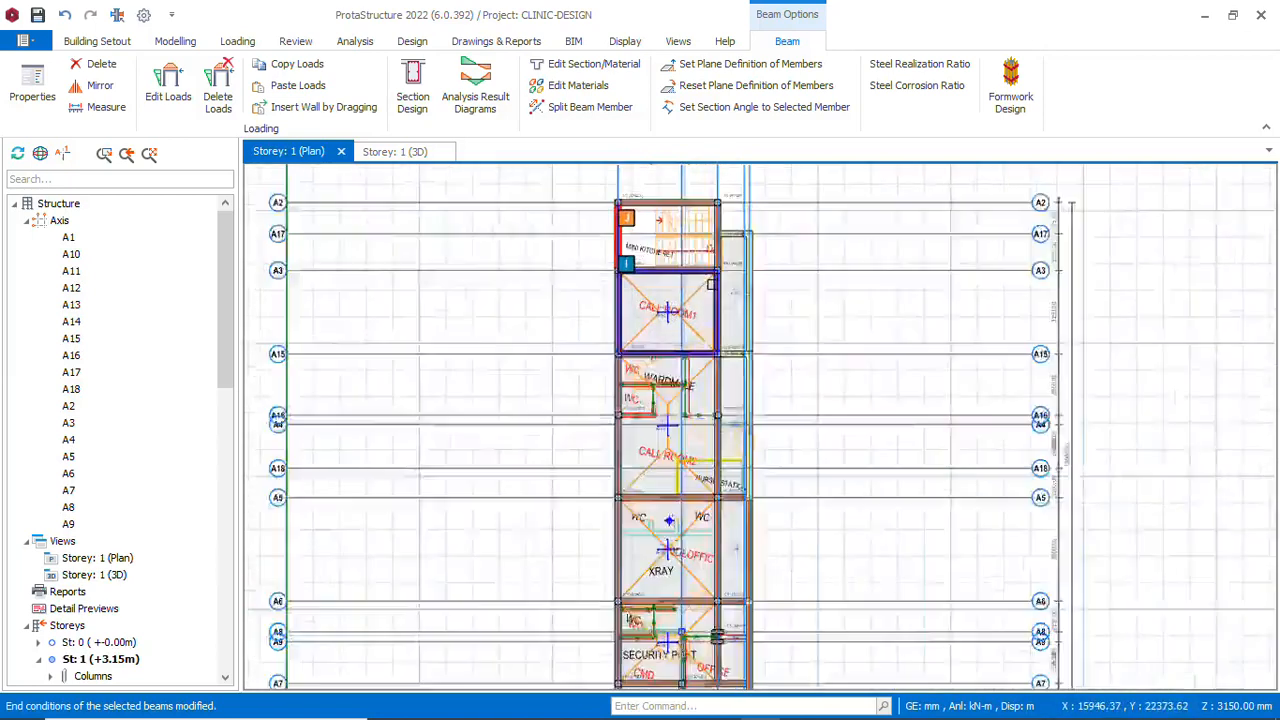
scroll(711, 284, up, 3)
mouse_move(687, 269)
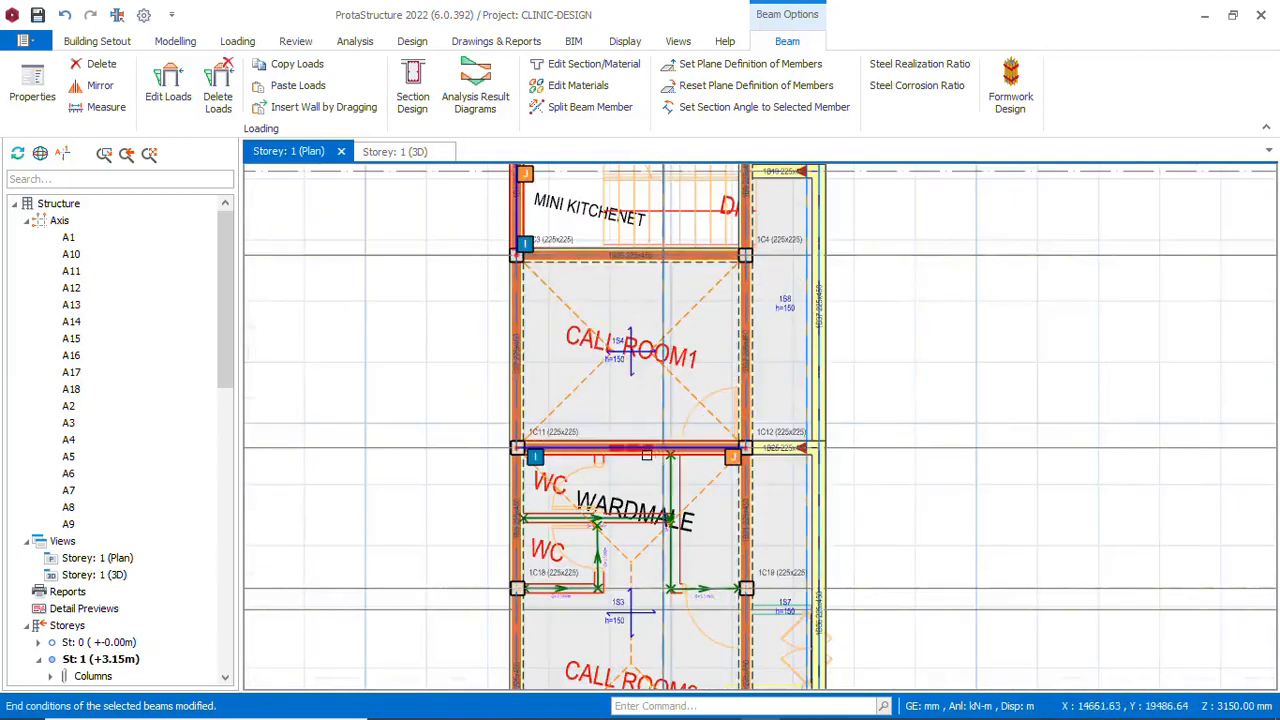
scroll(646, 455, up, 3)
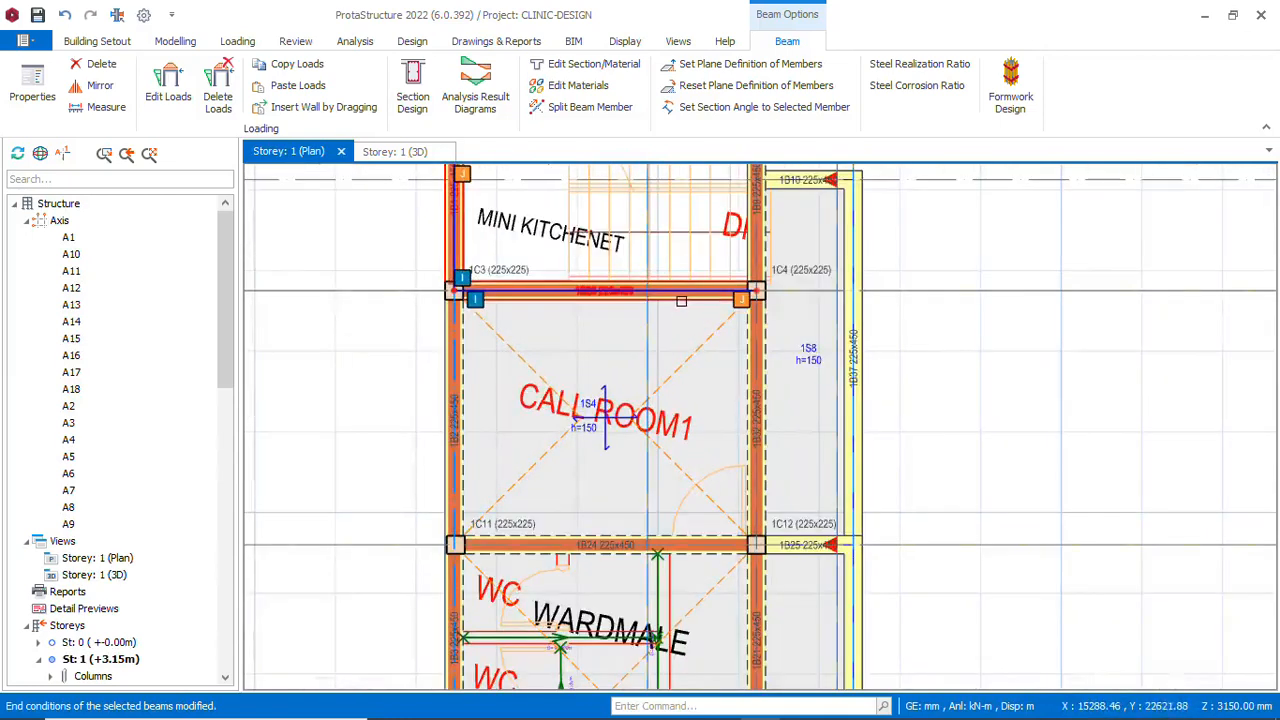
click(676, 293)
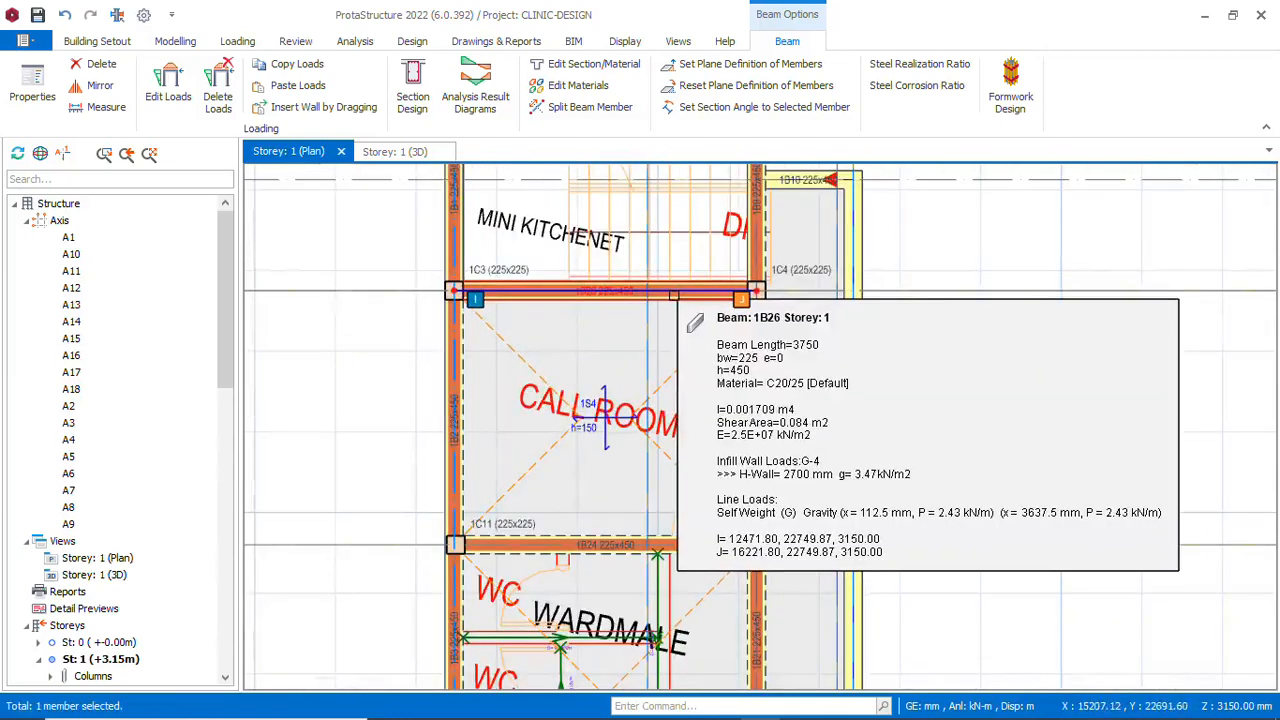
scroll(650, 310, down, 3)
scroll(632, 262, up, 4)
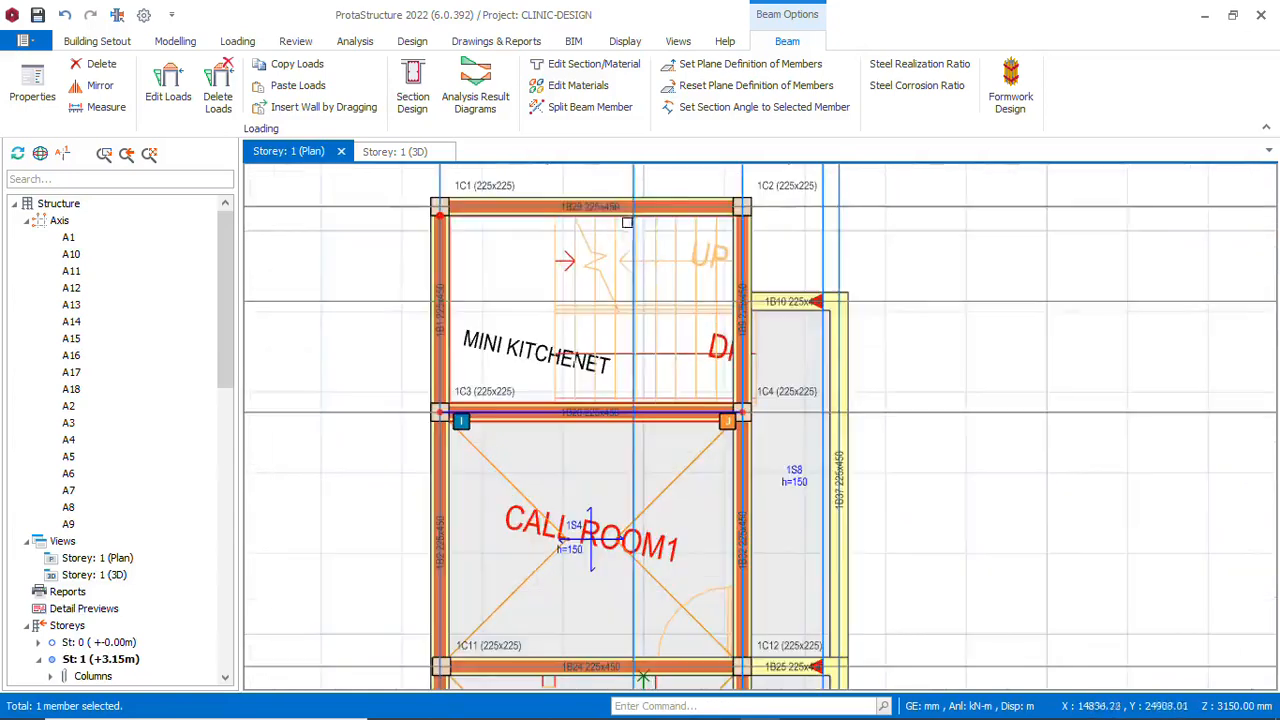
mouse_move(626, 215)
scroll(624, 230, down, 4)
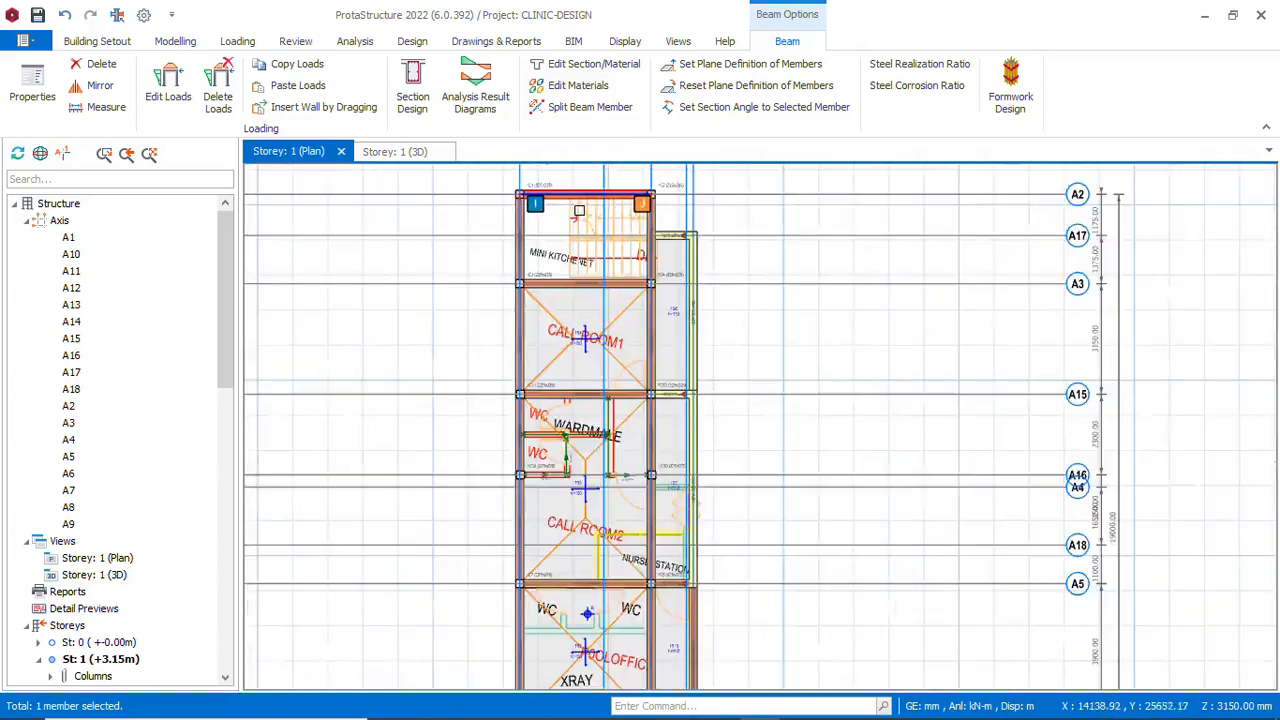
scroll(617, 257, up, 3)
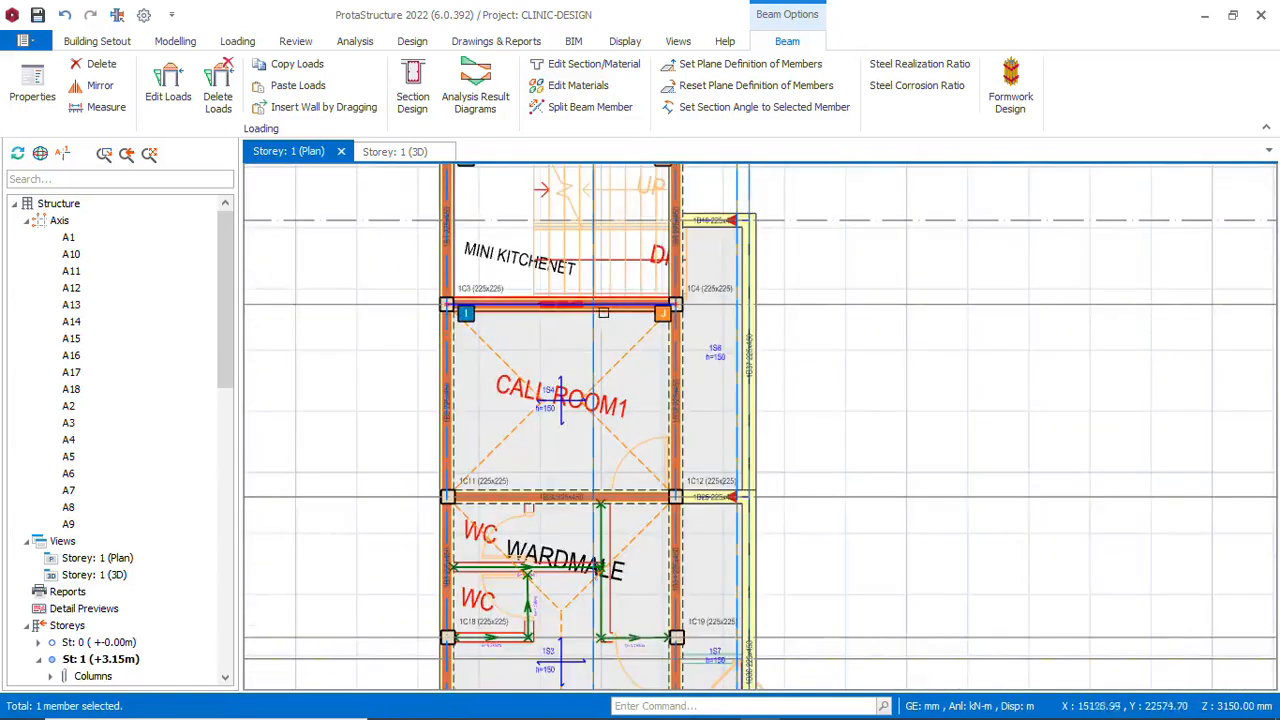
click(593, 302)
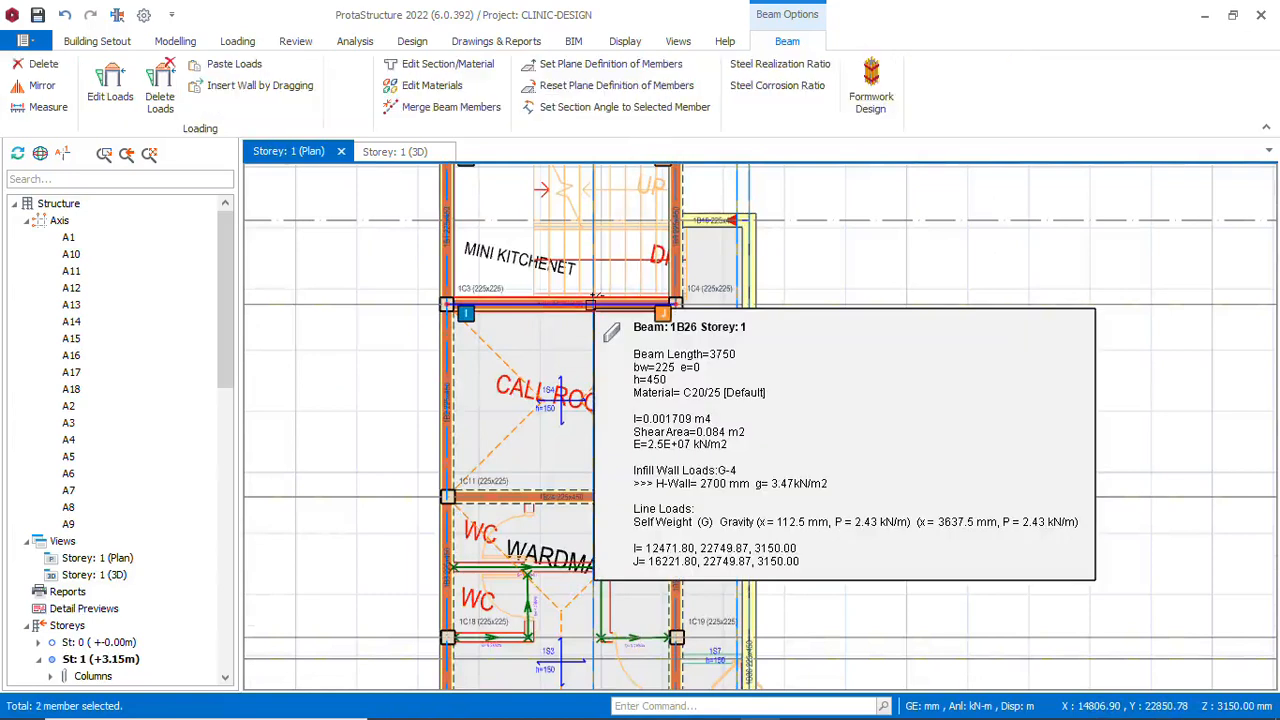
key(Escape)
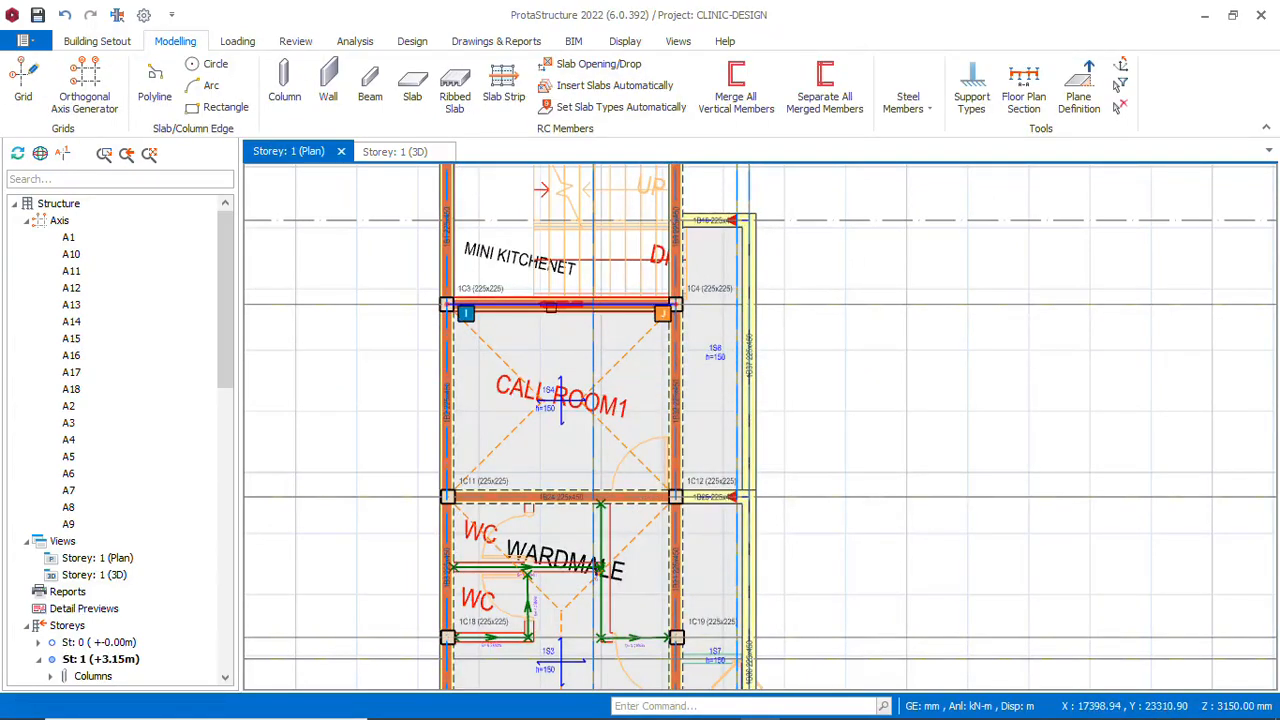
Apply hinges at both ends of Storey 1 beams 1B26, 1B28 and 1B33, limiting the update to the selected beams
click(553, 325)
scroll(587, 442, down, 2)
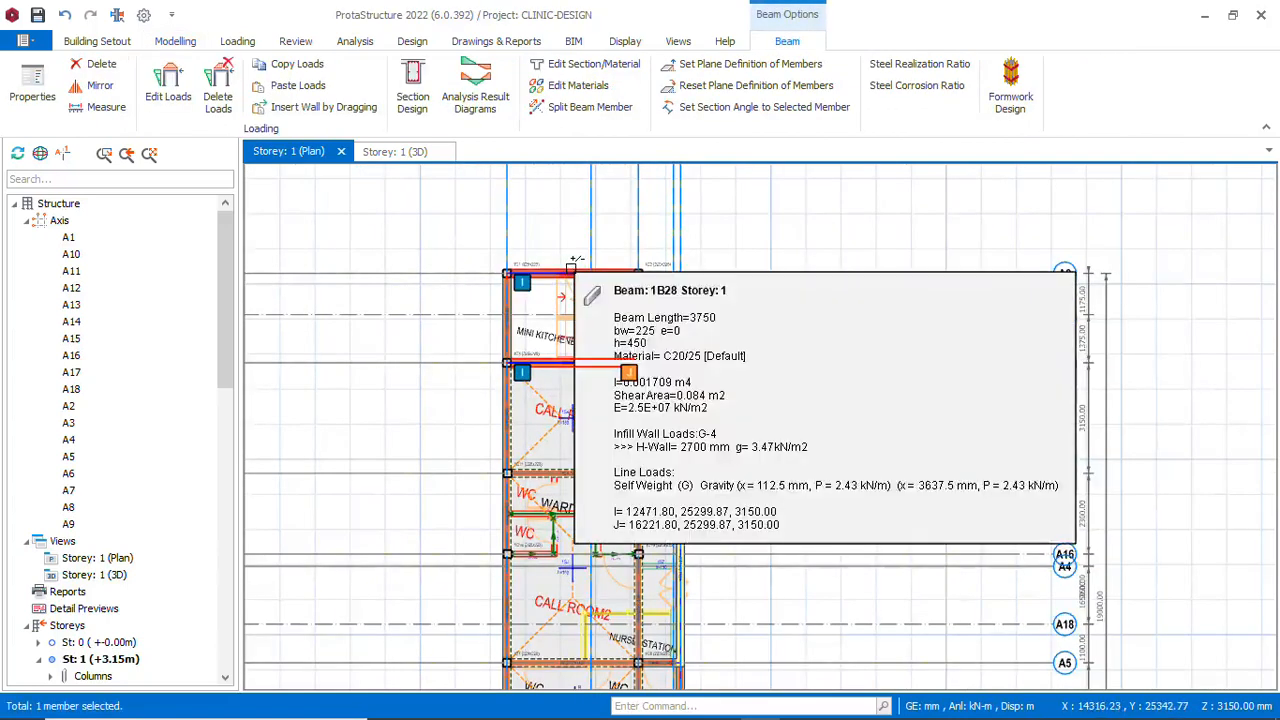
click(575, 268)
scroll(571, 220, down, 2)
scroll(593, 496, up, 2)
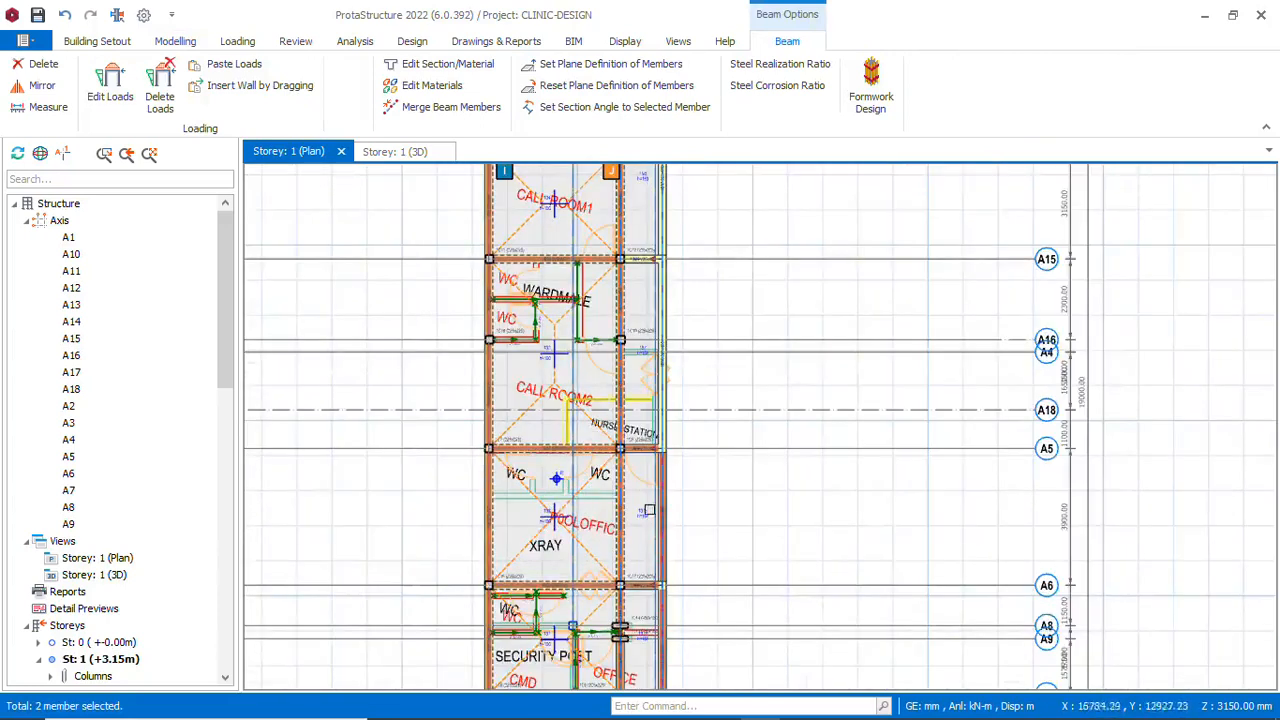
scroll(649, 510, down, 1)
scroll(600, 420, up, 3)
scroll(578, 362, down, 2)
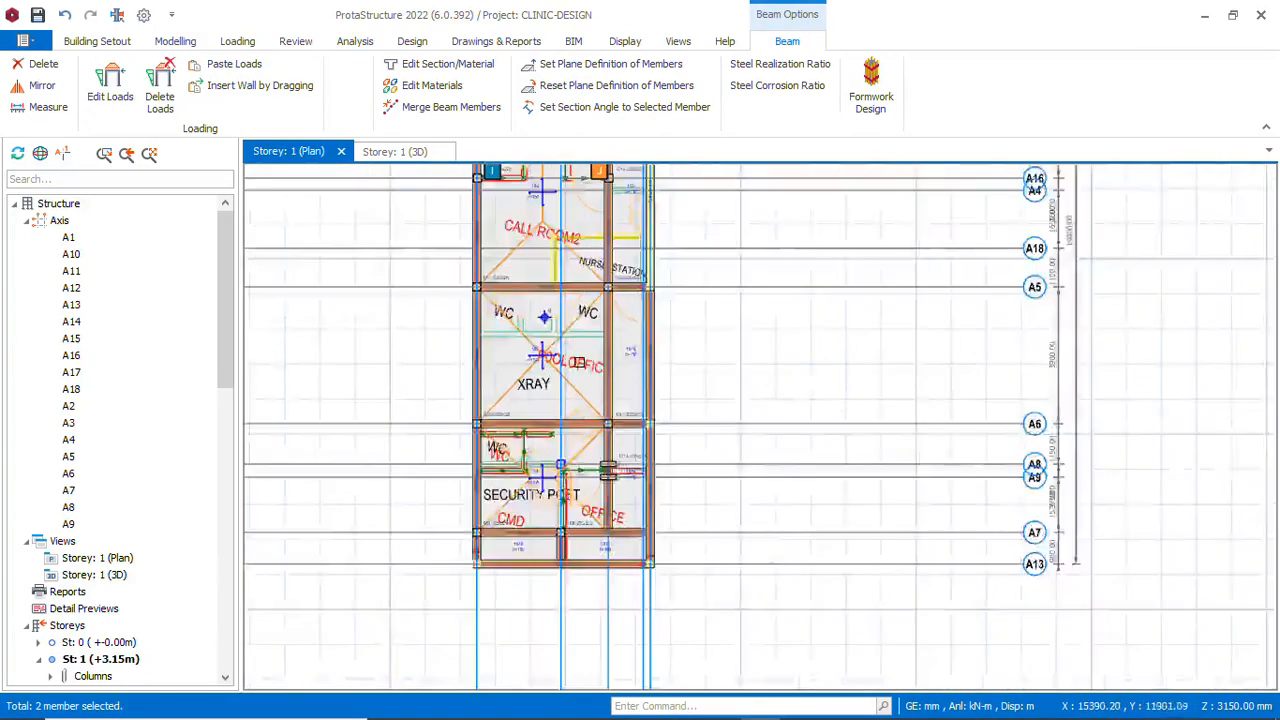
scroll(561, 464, up, 3)
mouse_move(573, 521)
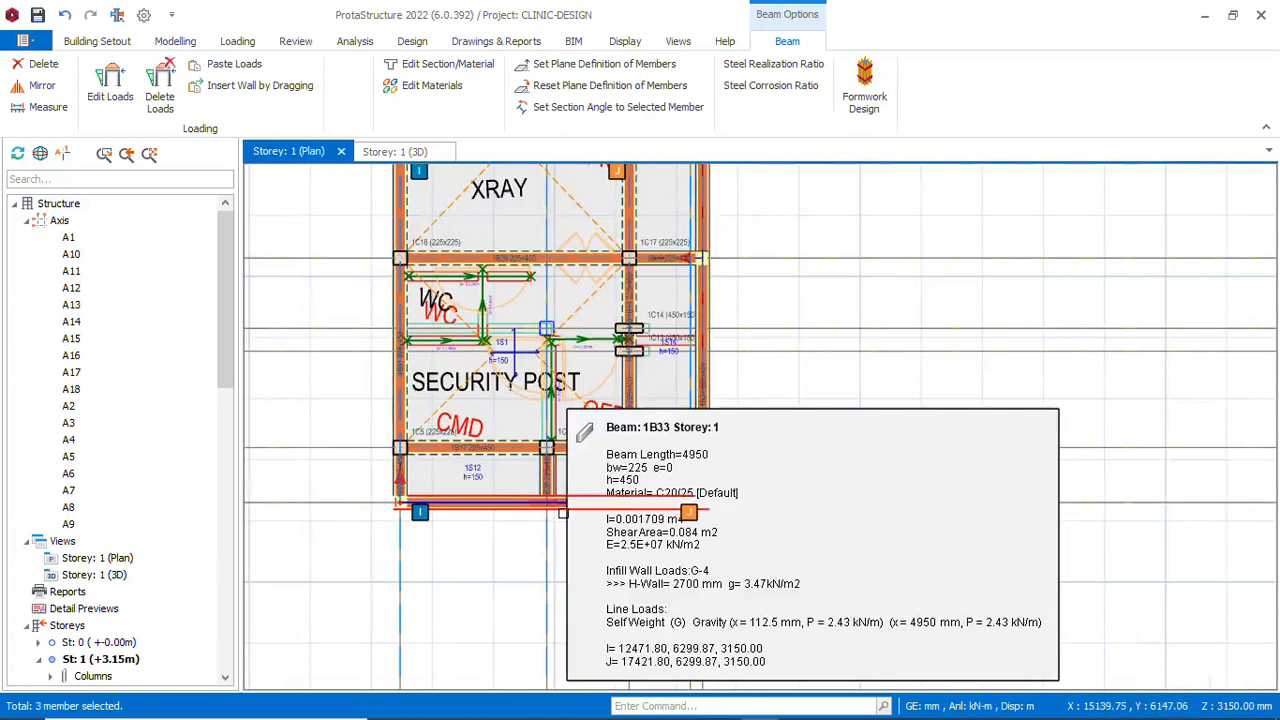
right_click(565, 510)
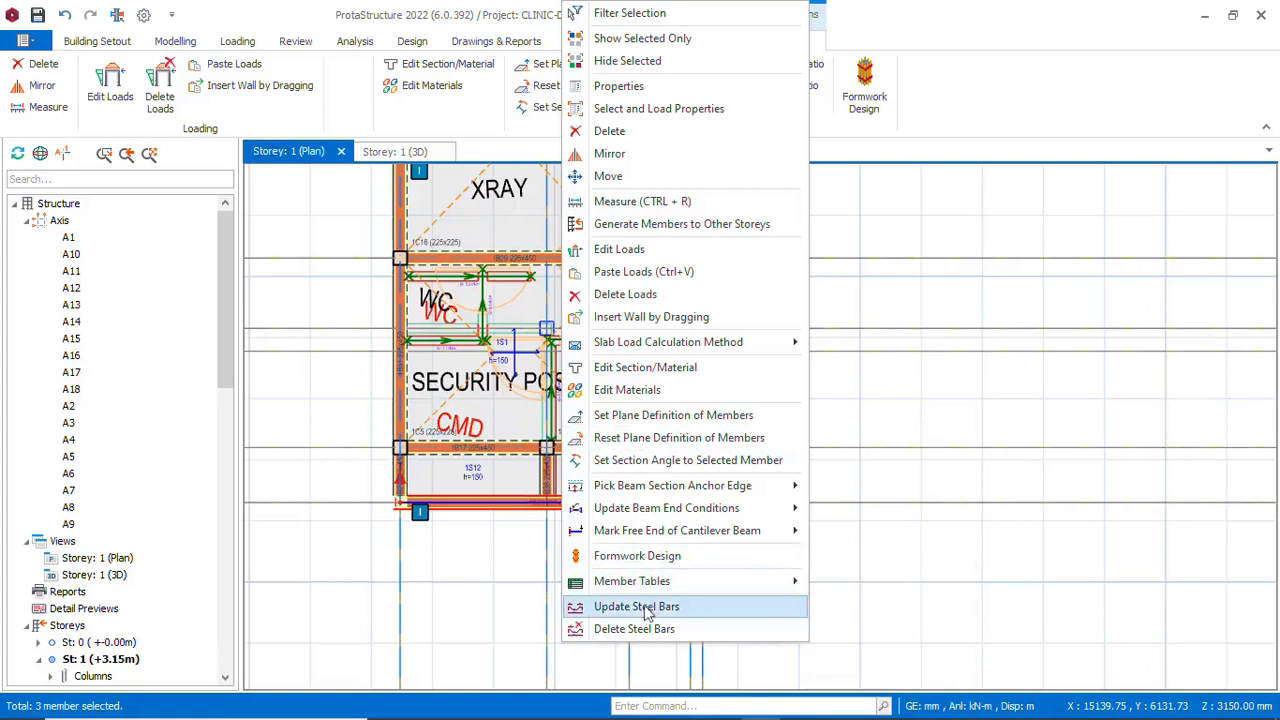
mouse_move(649, 540)
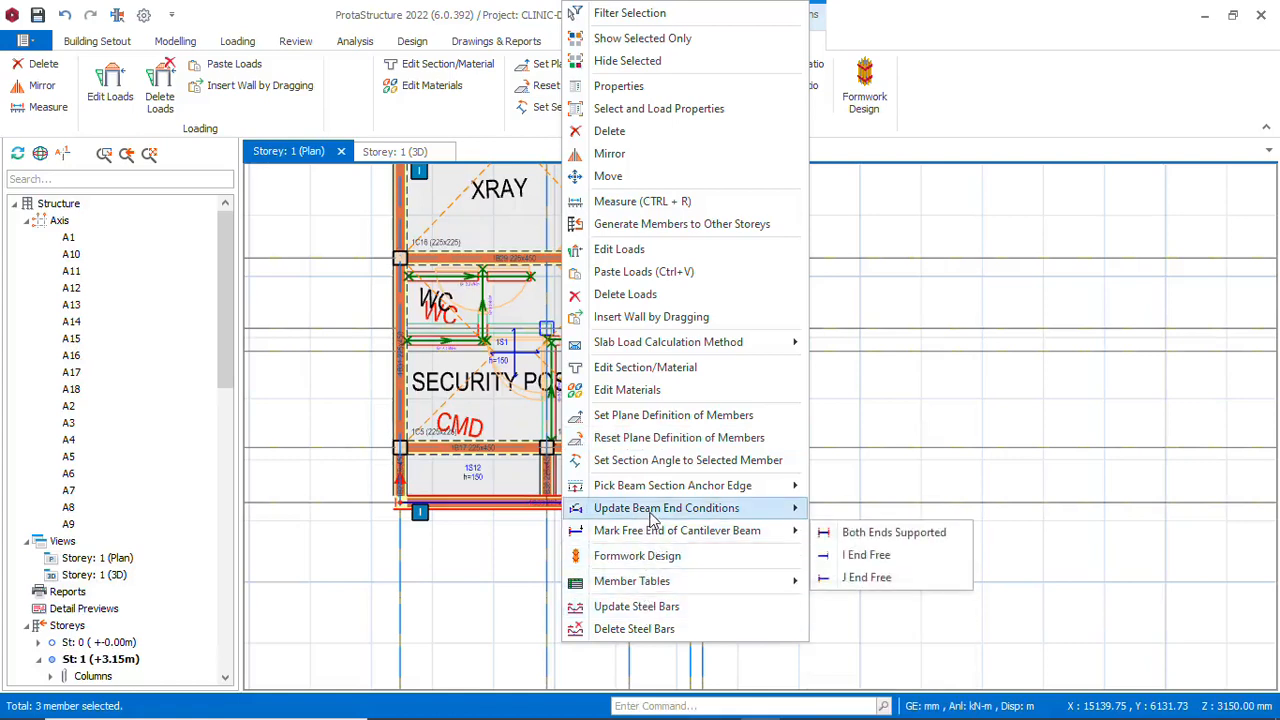
mouse_move(672, 512)
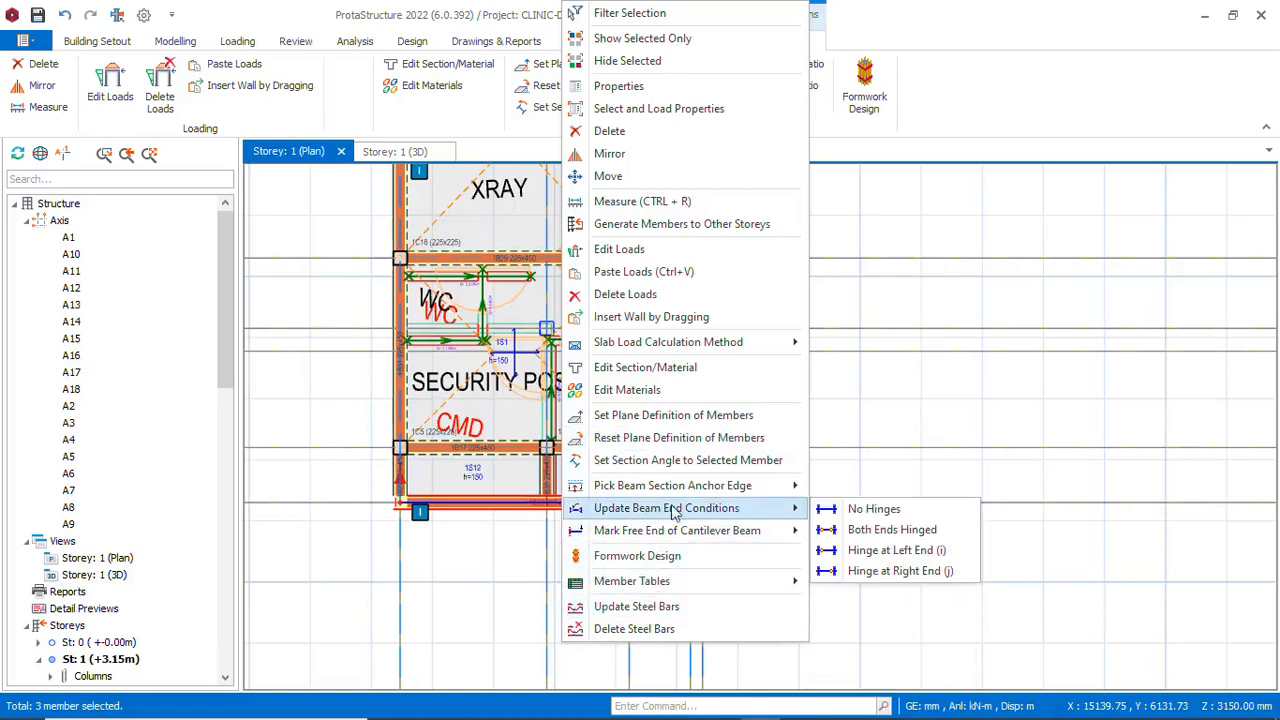
click(879, 532)
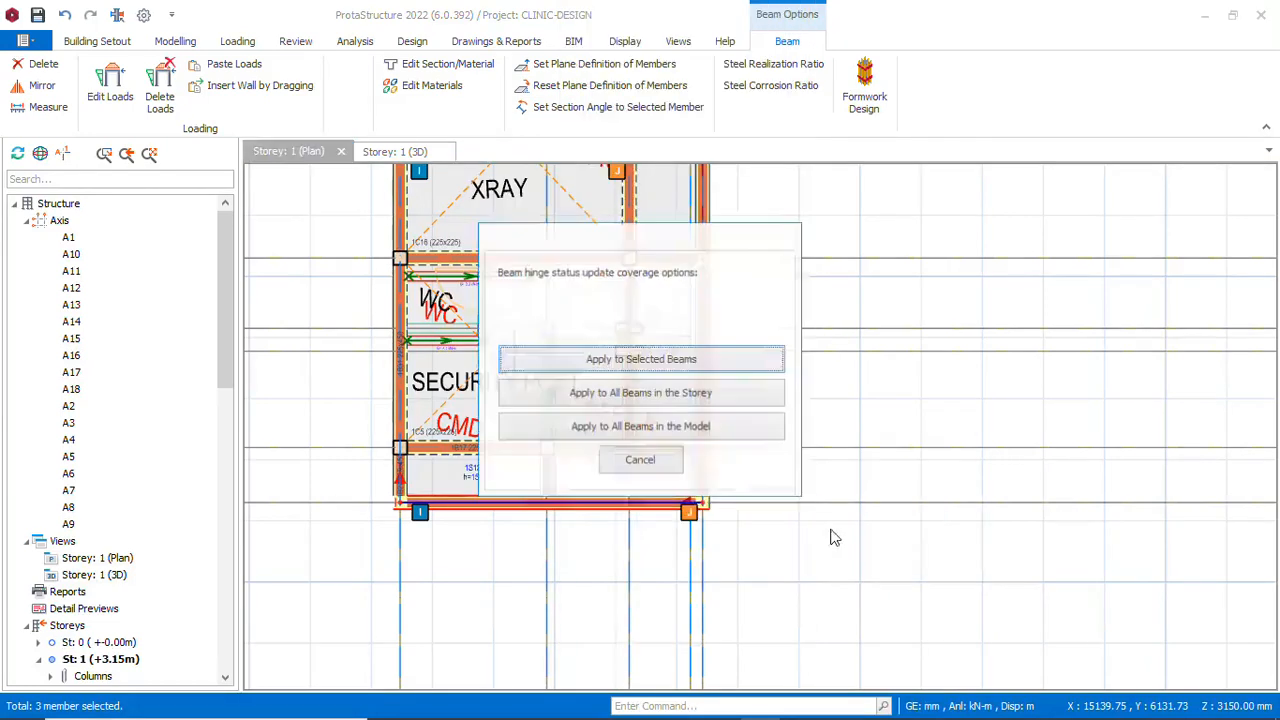
click(670, 360)
scroll(725, 480, up, 5)
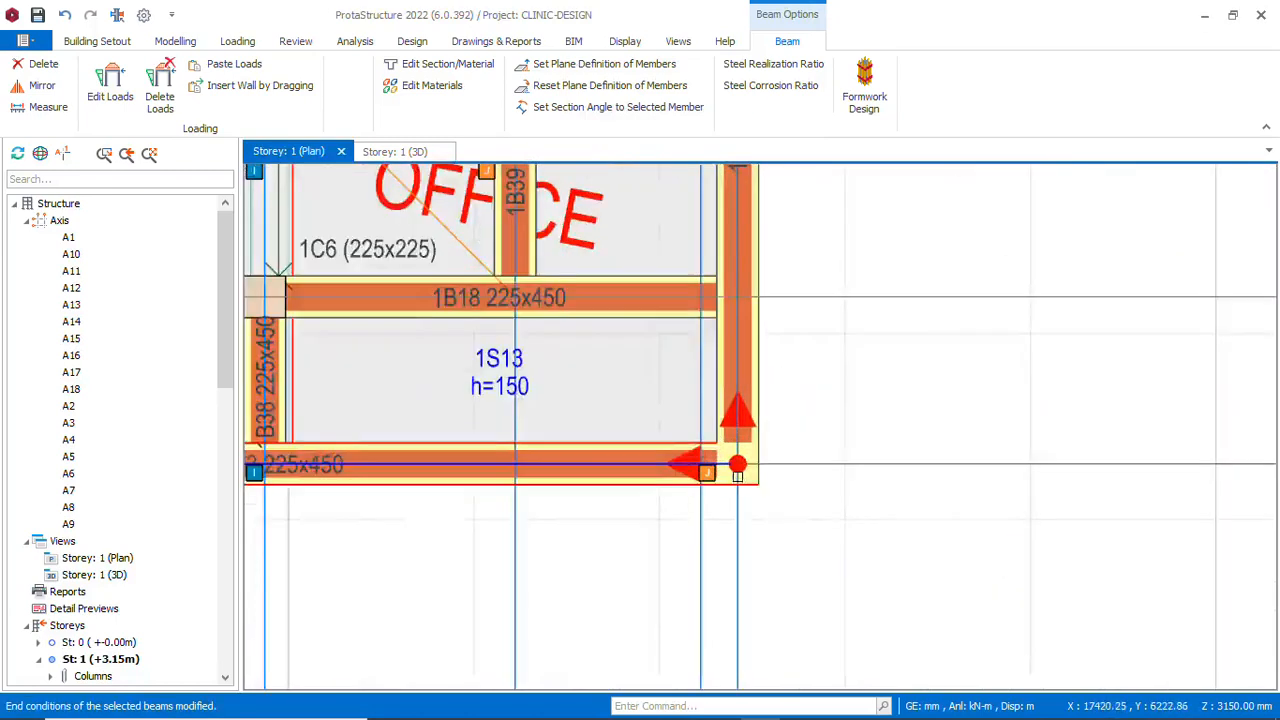
scroll(737, 476, down, 4)
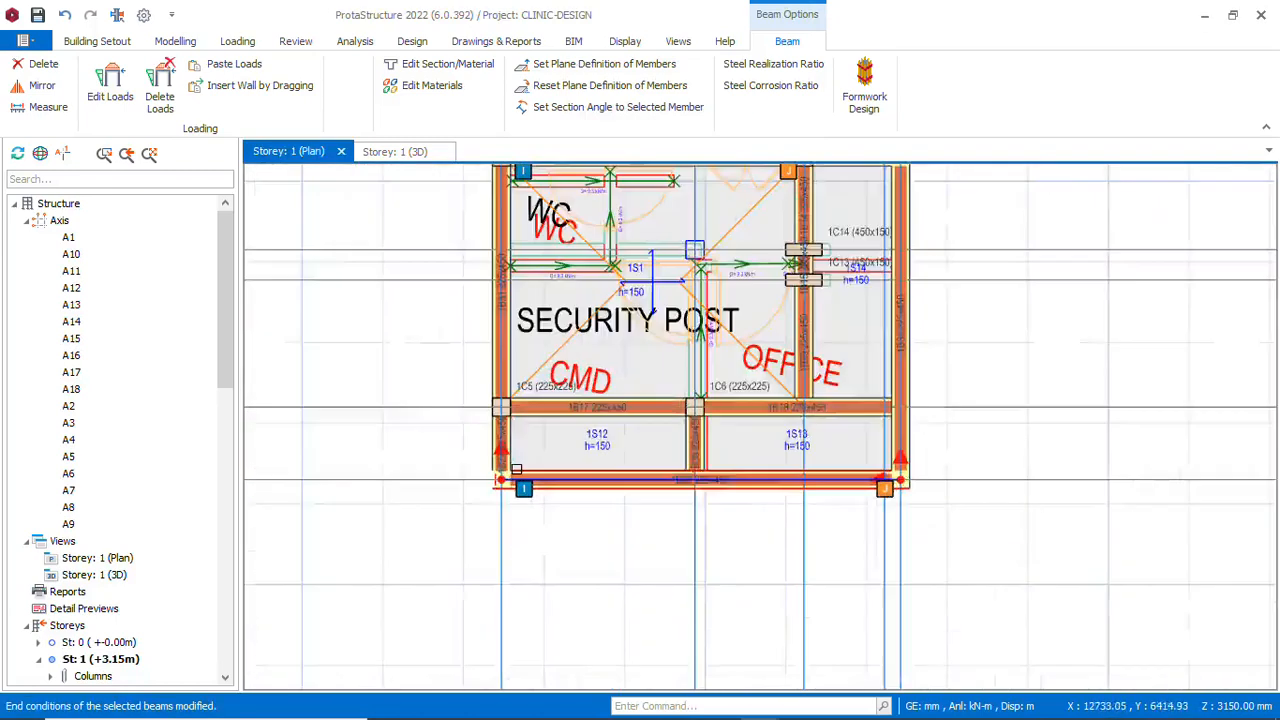
scroll(516, 469, up, 4)
click(498, 413)
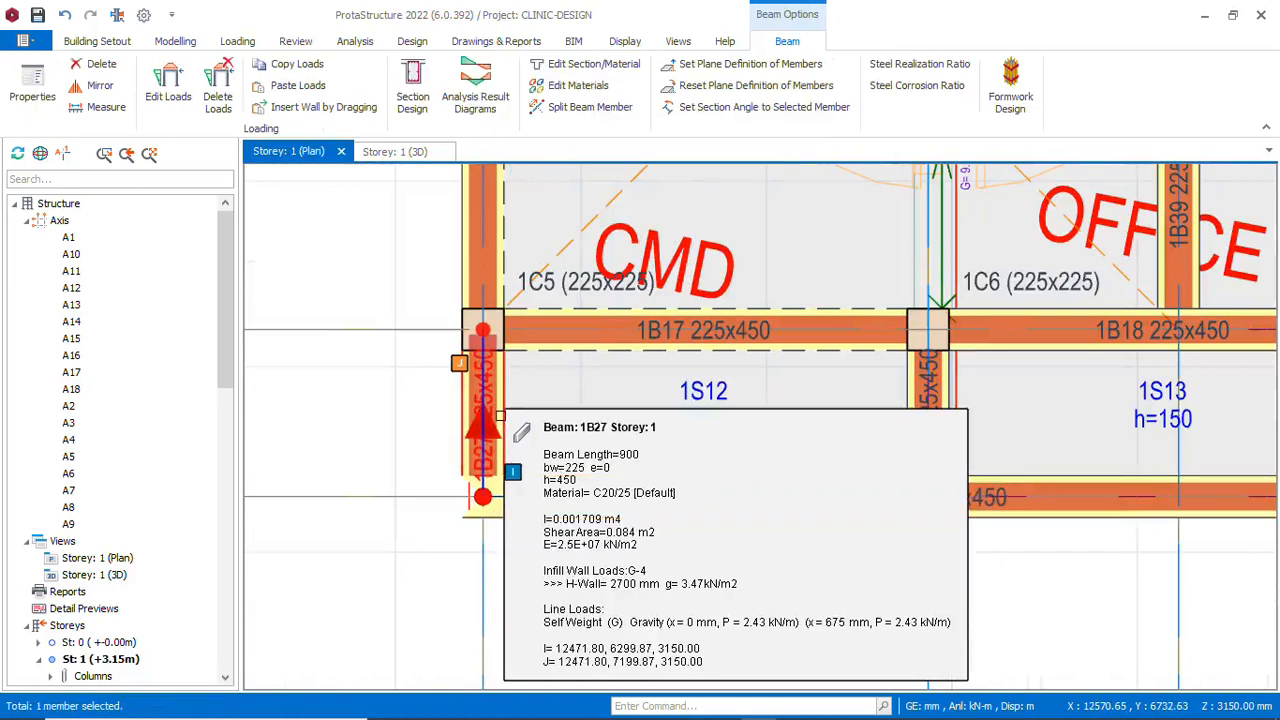
right_click(497, 415)
key(Escape)
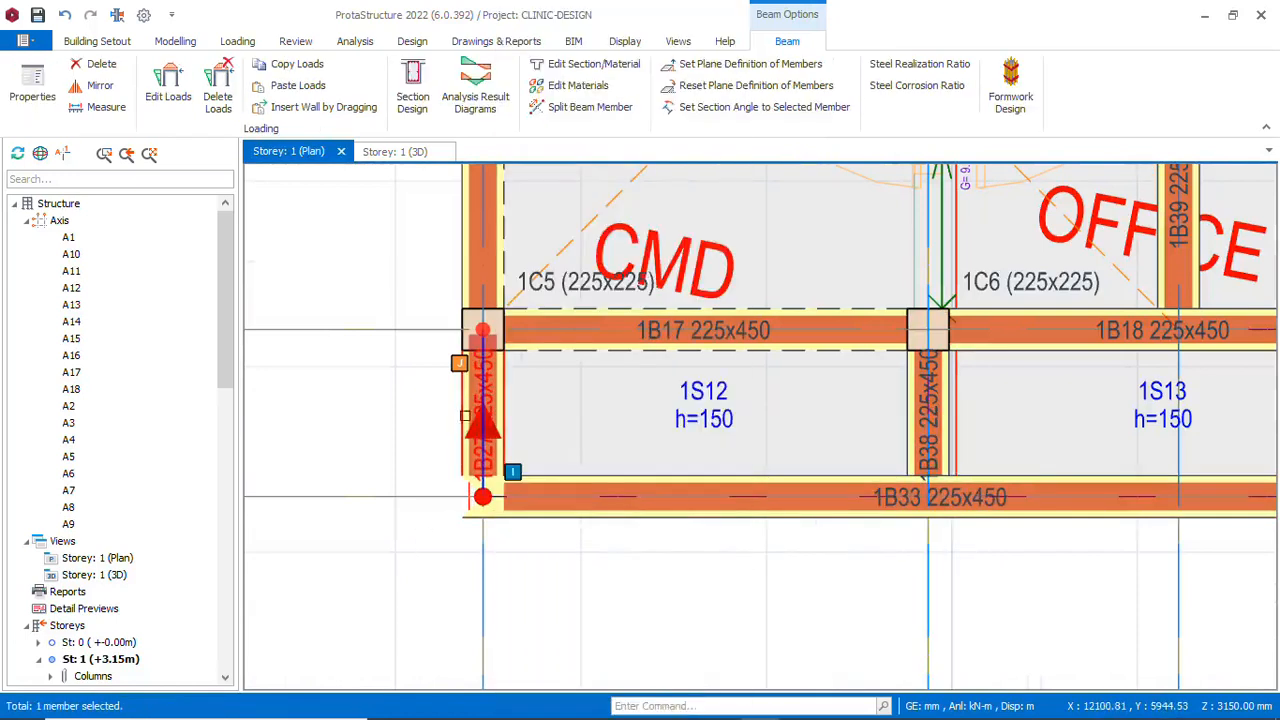
key(Escape)
scroll(499, 484, down, 2)
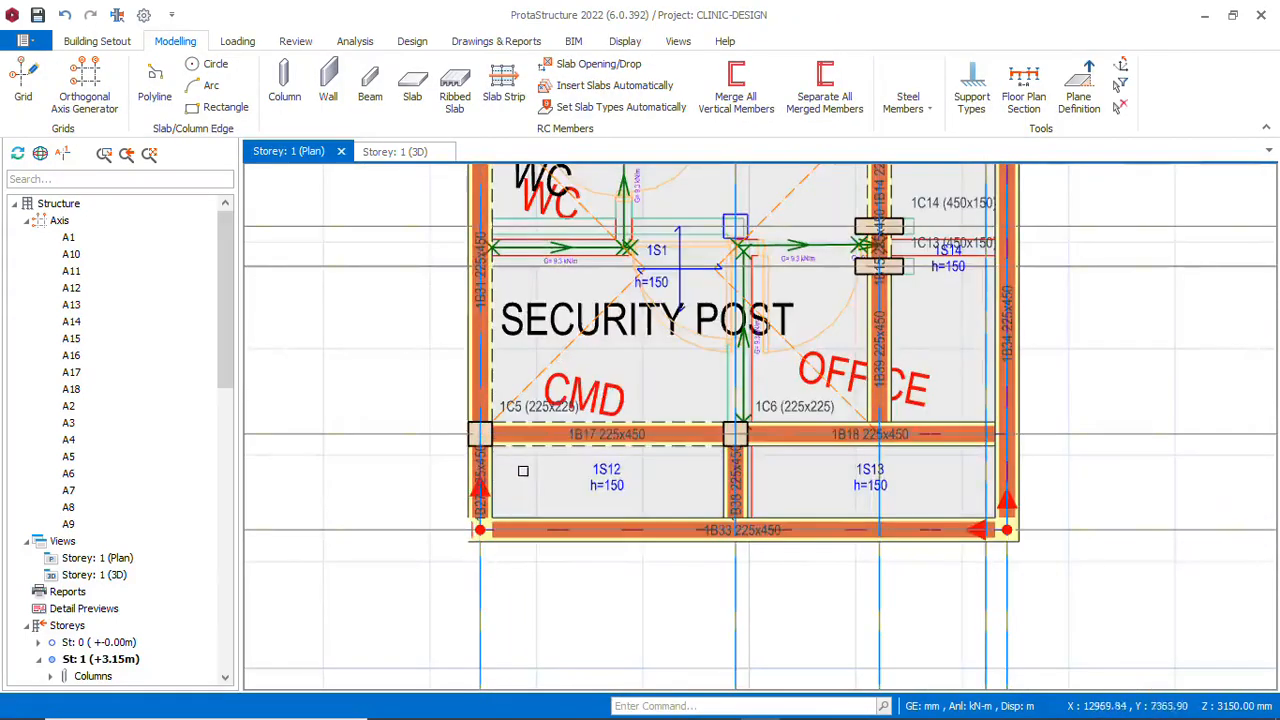
Mark the I end of Storey 1 cantilever beam 1B27, below column 1C5, as free
scroll(499, 484, up, 2)
click(483, 468)
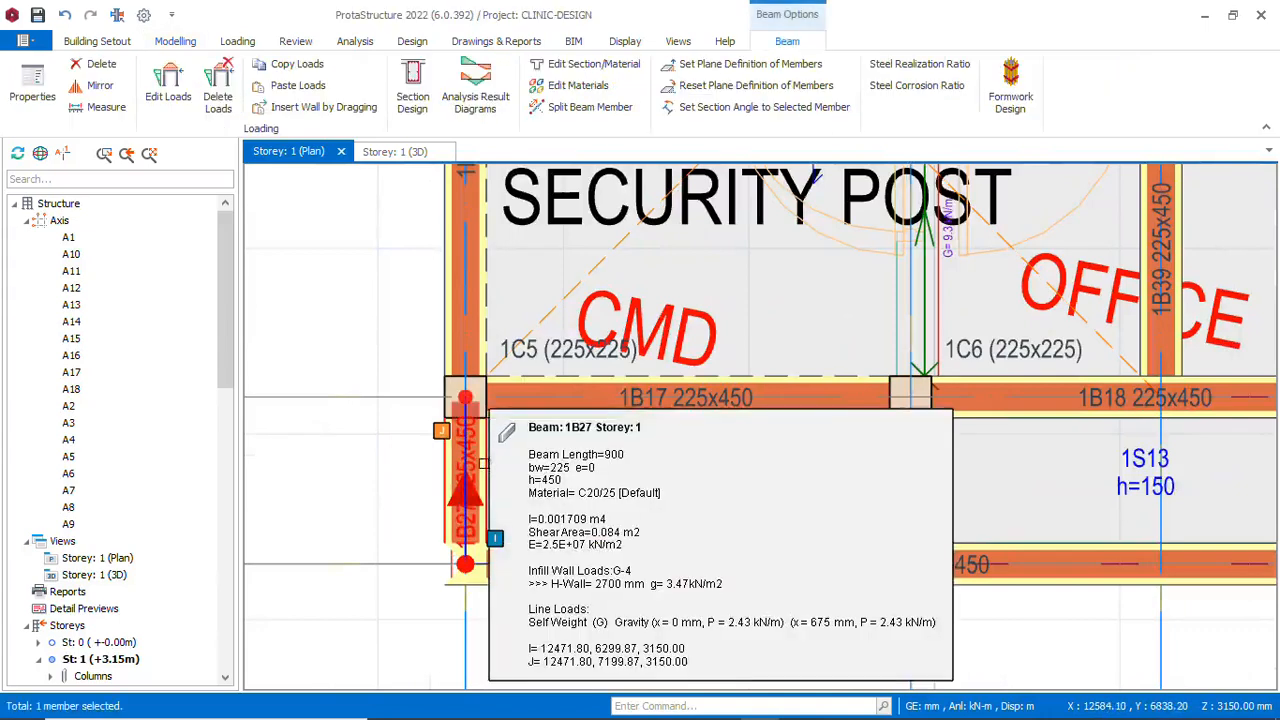
right_click(485, 468)
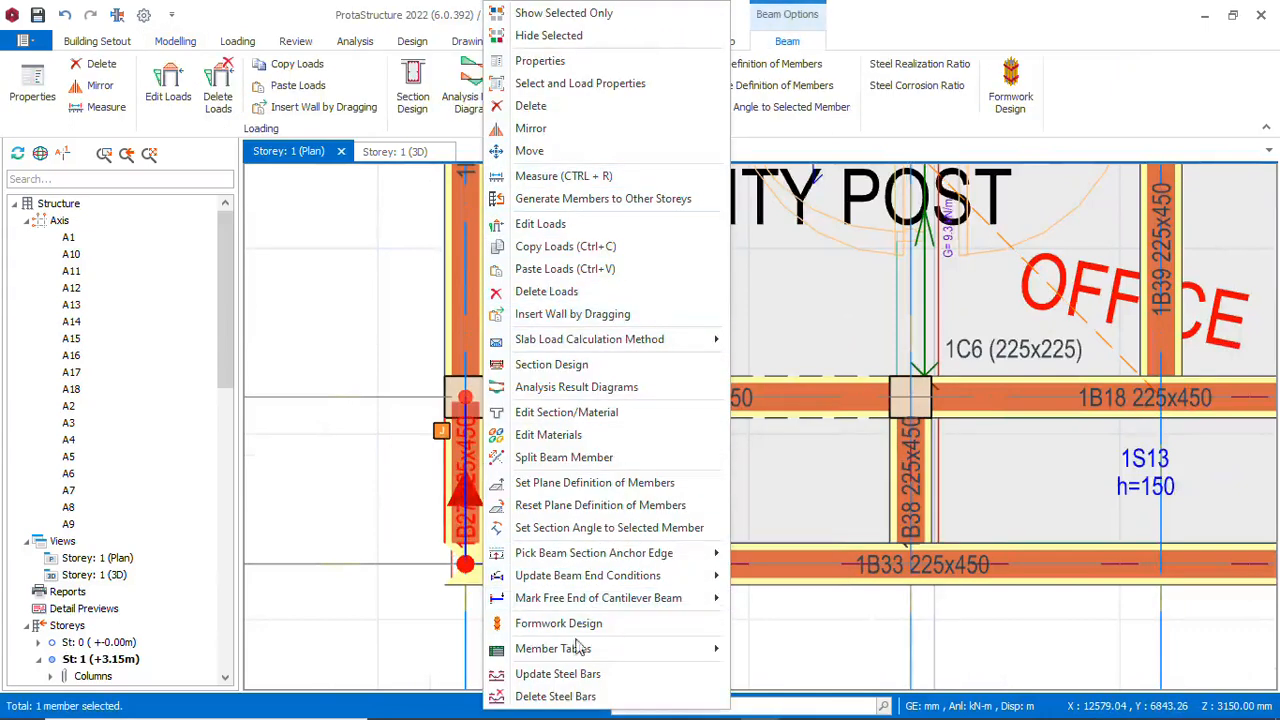
mouse_move(575, 599)
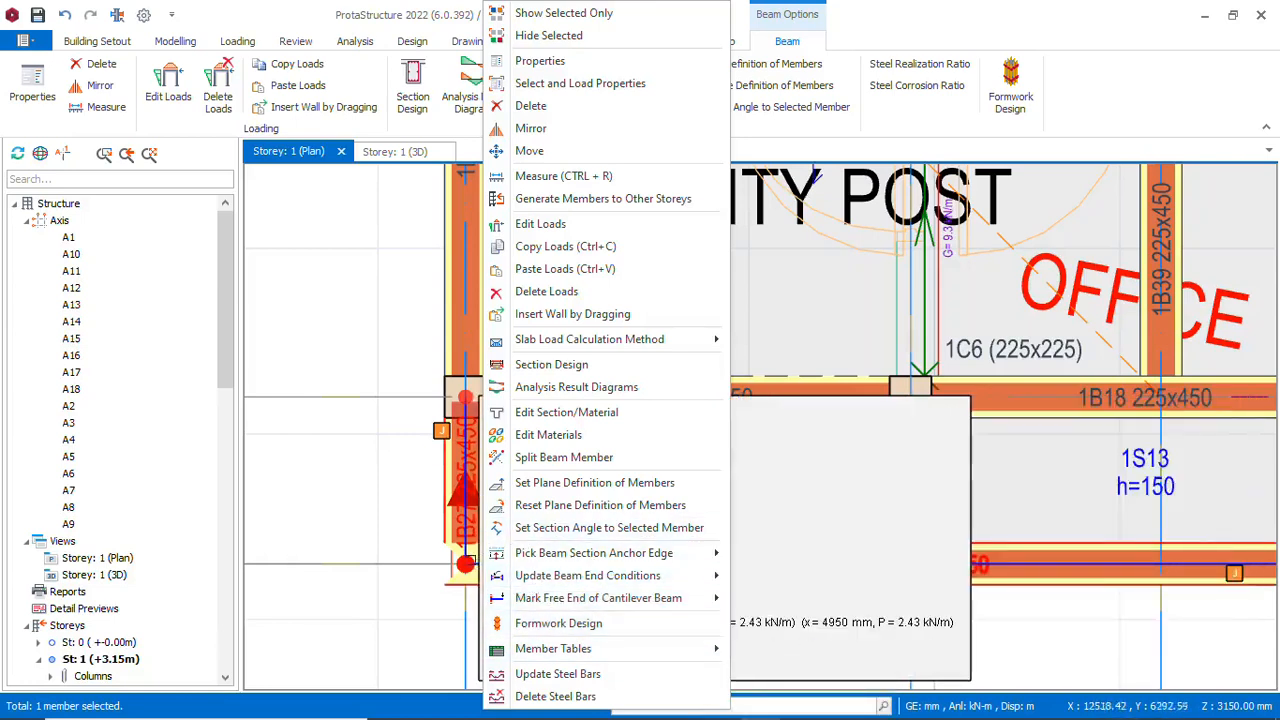
mouse_move(640, 605)
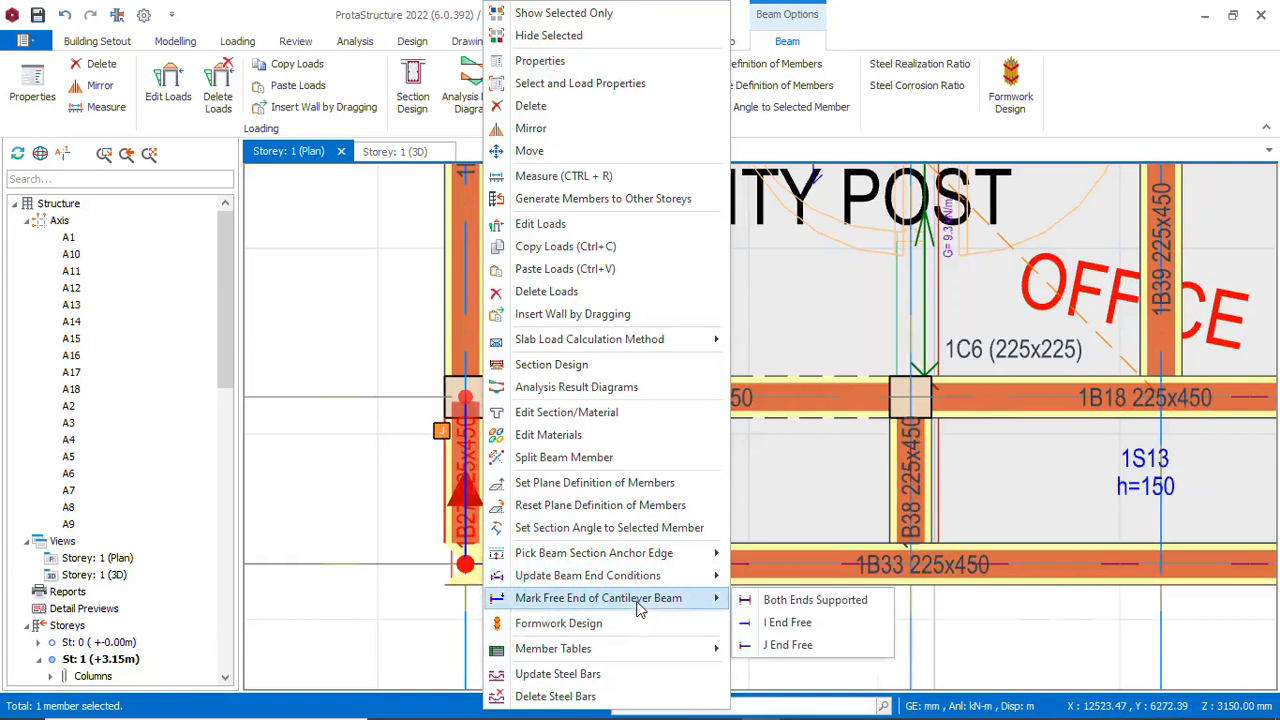
click(788, 622)
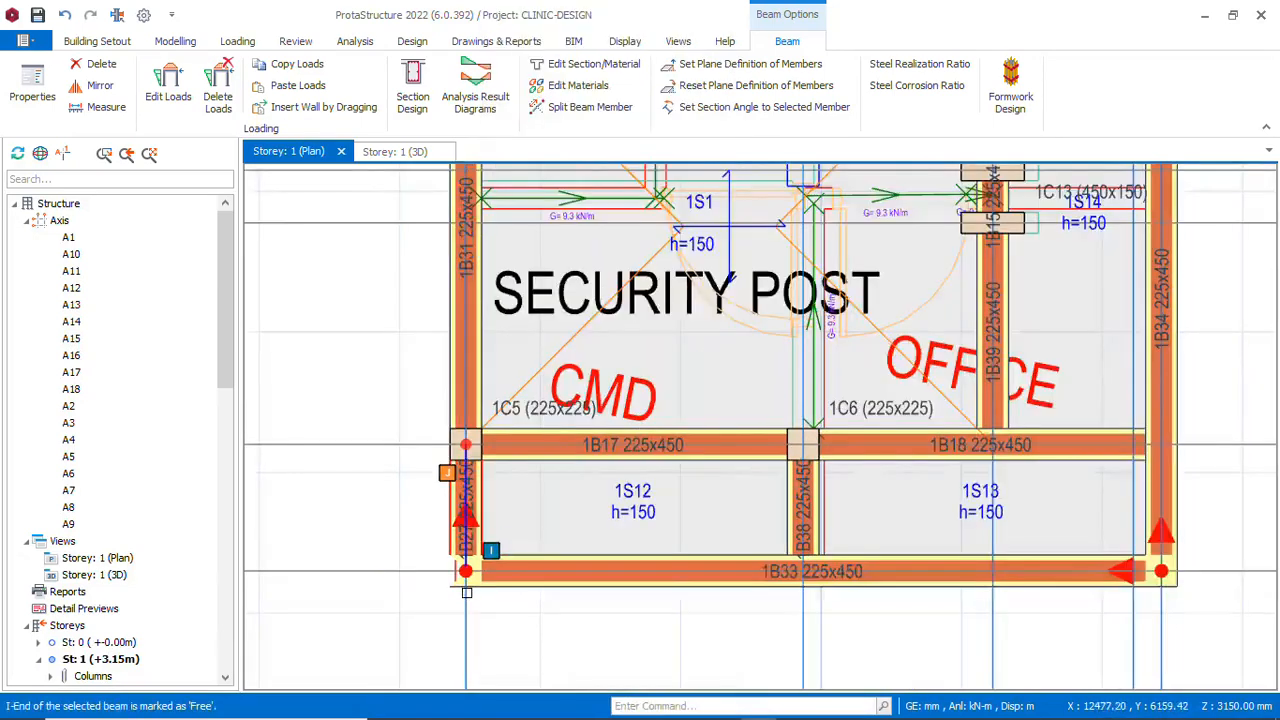
Examine the Storey 1 edge beams around axis A13 in the plan and the whole structure in the 3D view from several angles
scroll(466, 592, down, 3)
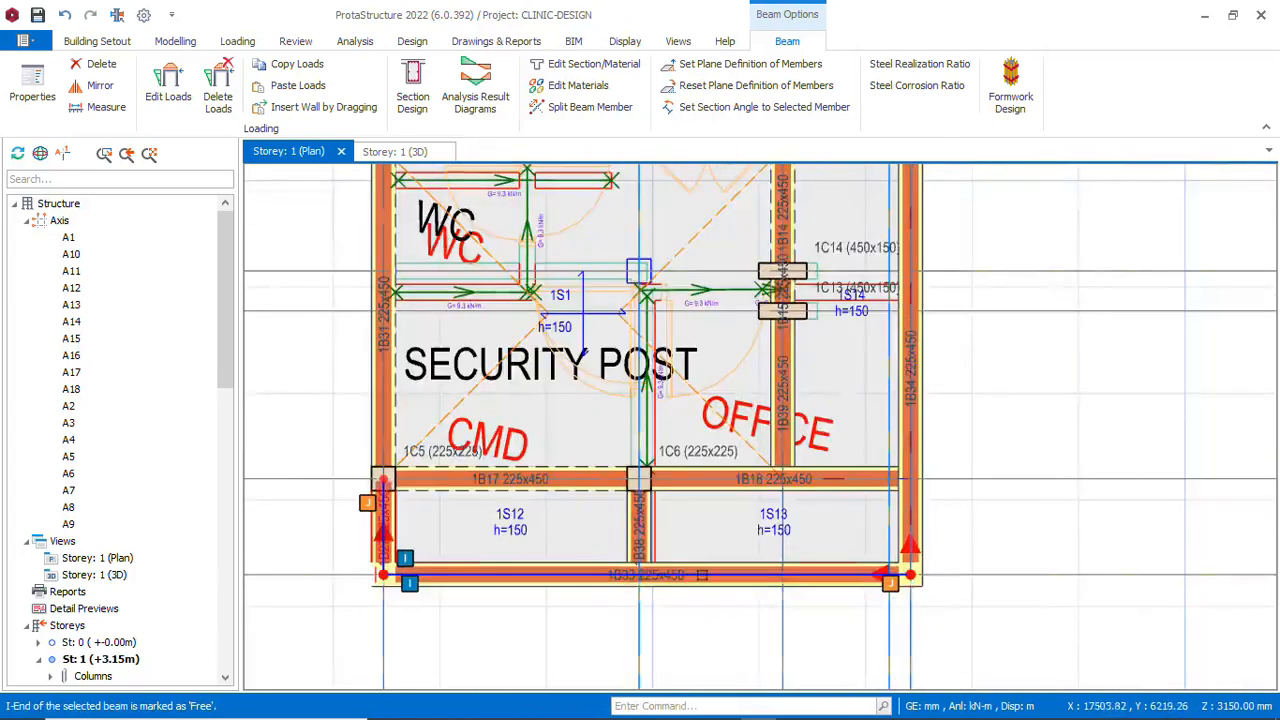
scroll(402, 576, up, 2)
scroll(450, 570, down, 2)
scroll(938, 545, up, 2)
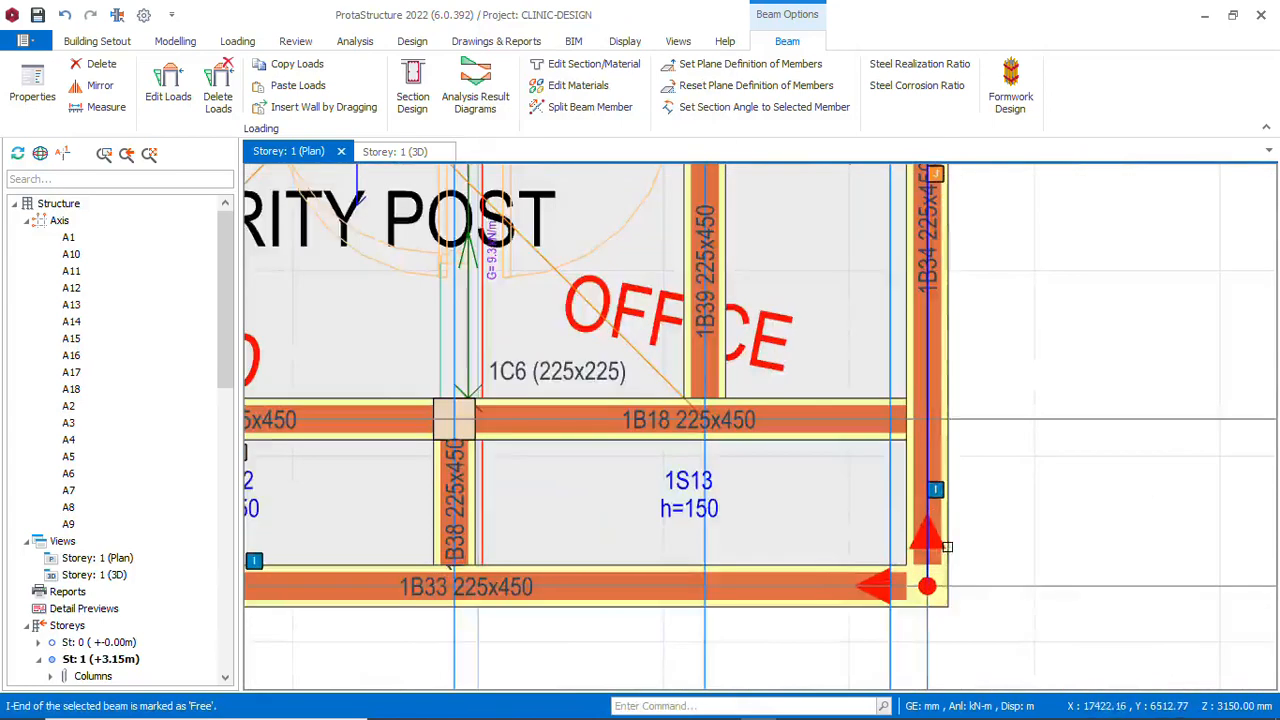
scroll(947, 546, down, 4)
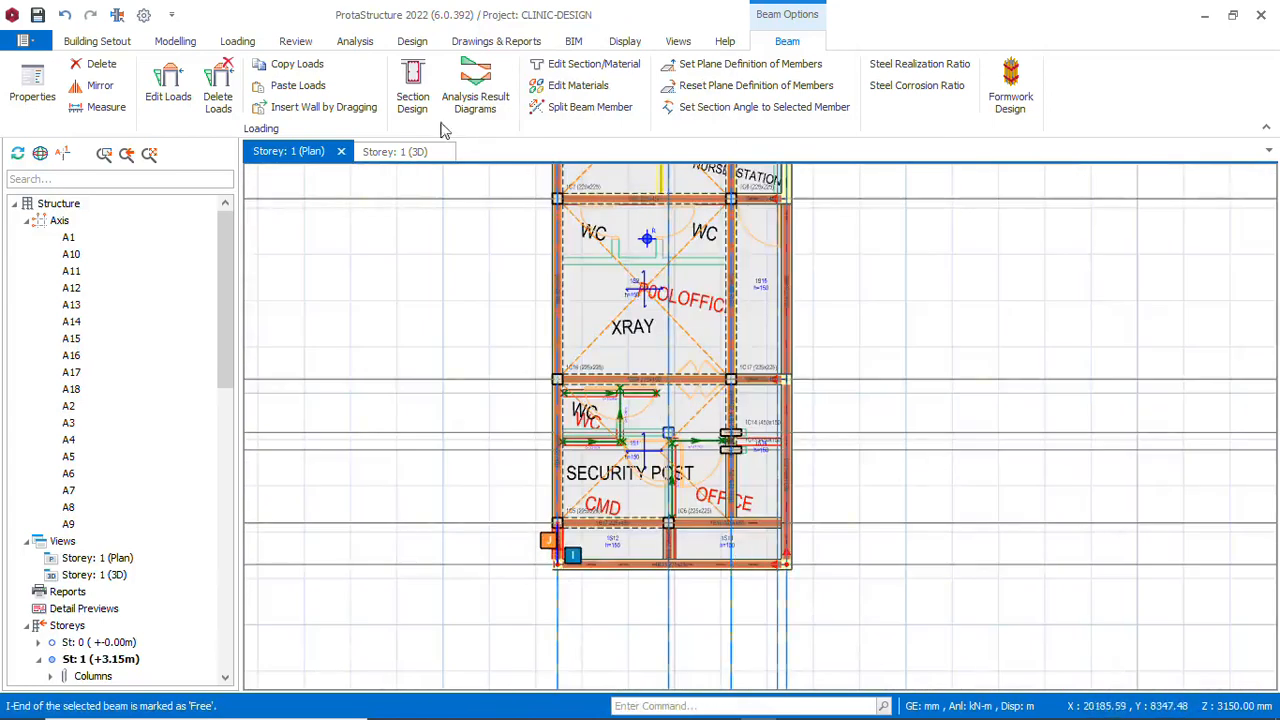
click(388, 156)
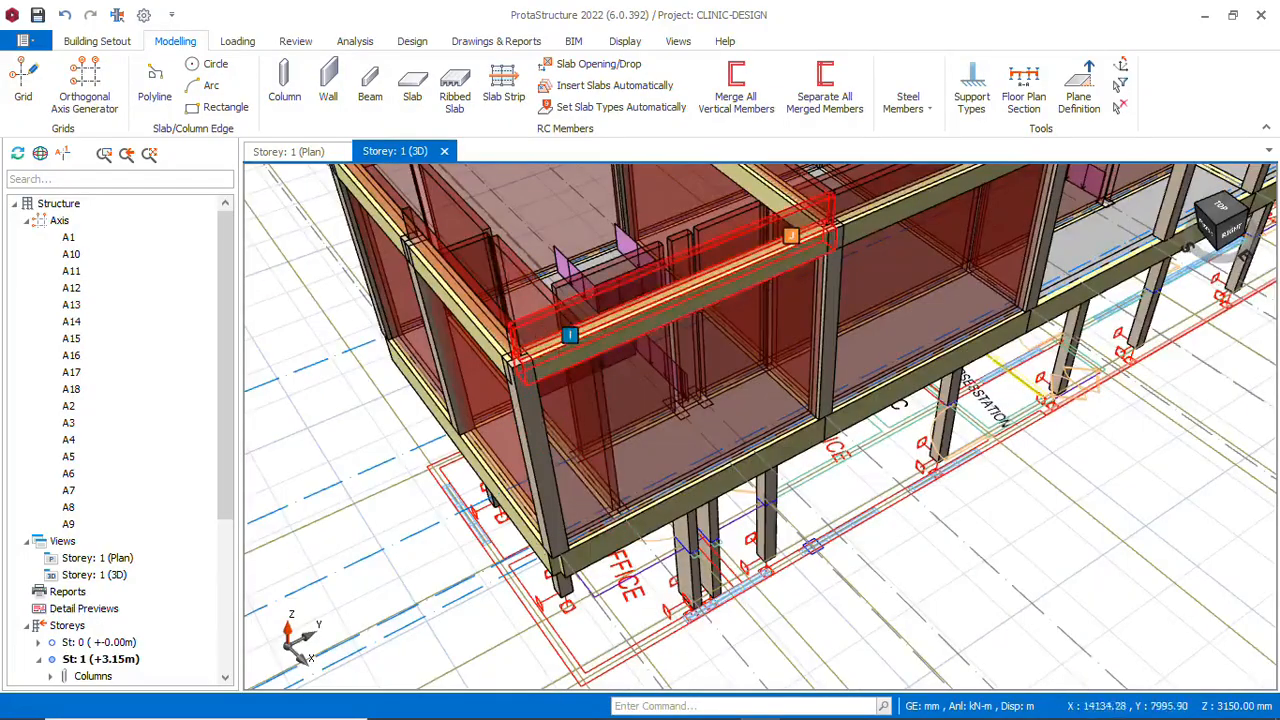
middle_drag(760, 426, 683, 371)
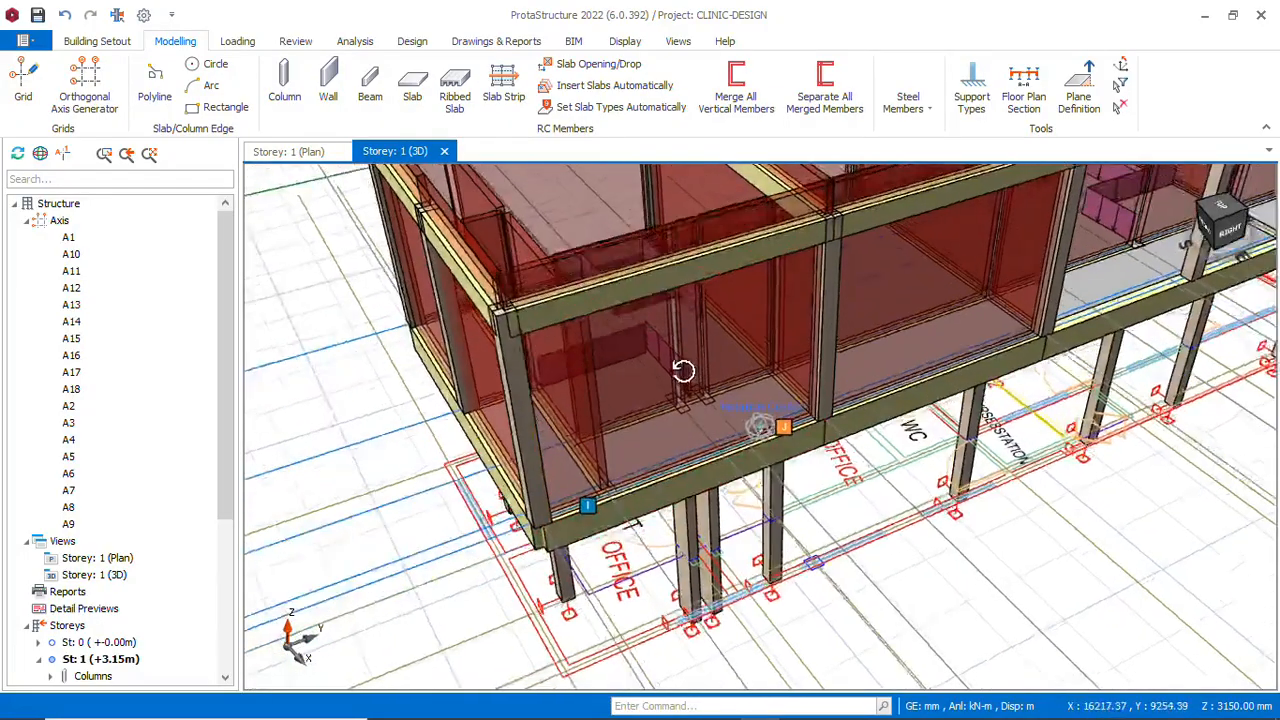
scroll(690, 370, down, 5)
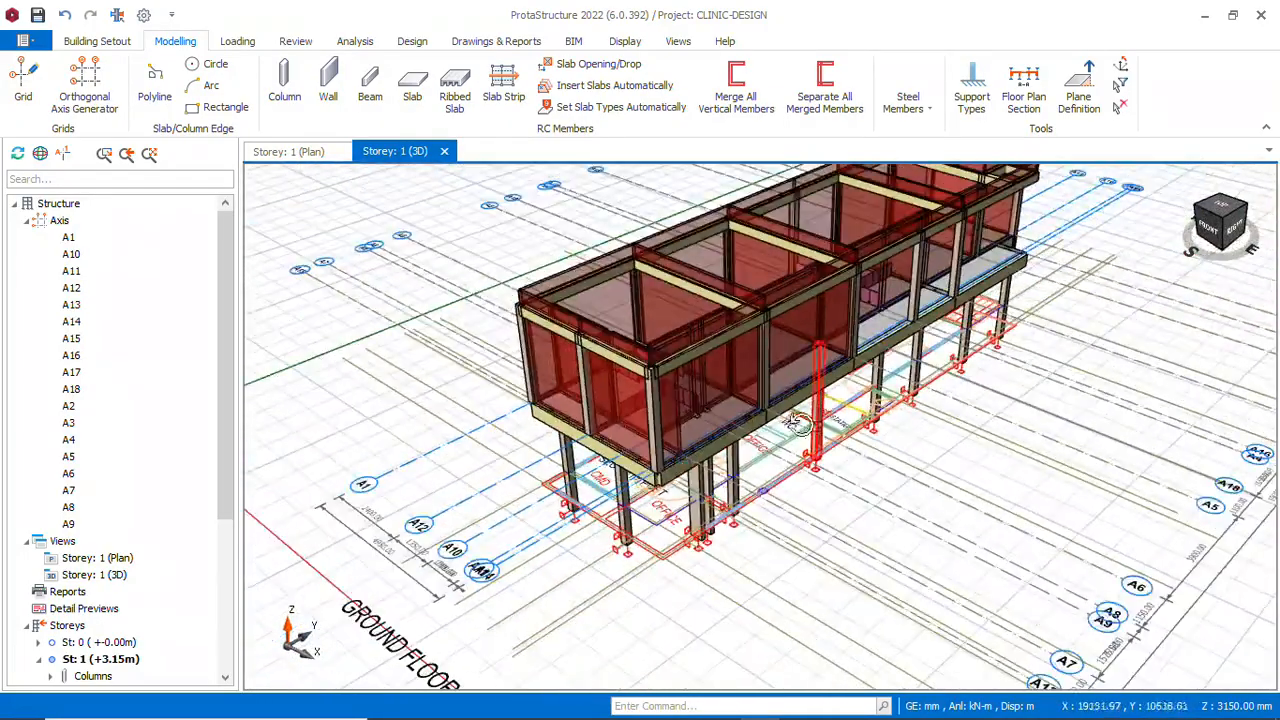
middle_drag(800, 424, 772, 392)
scroll(665, 318, up, 3)
scroll(652, 306, down, 4)
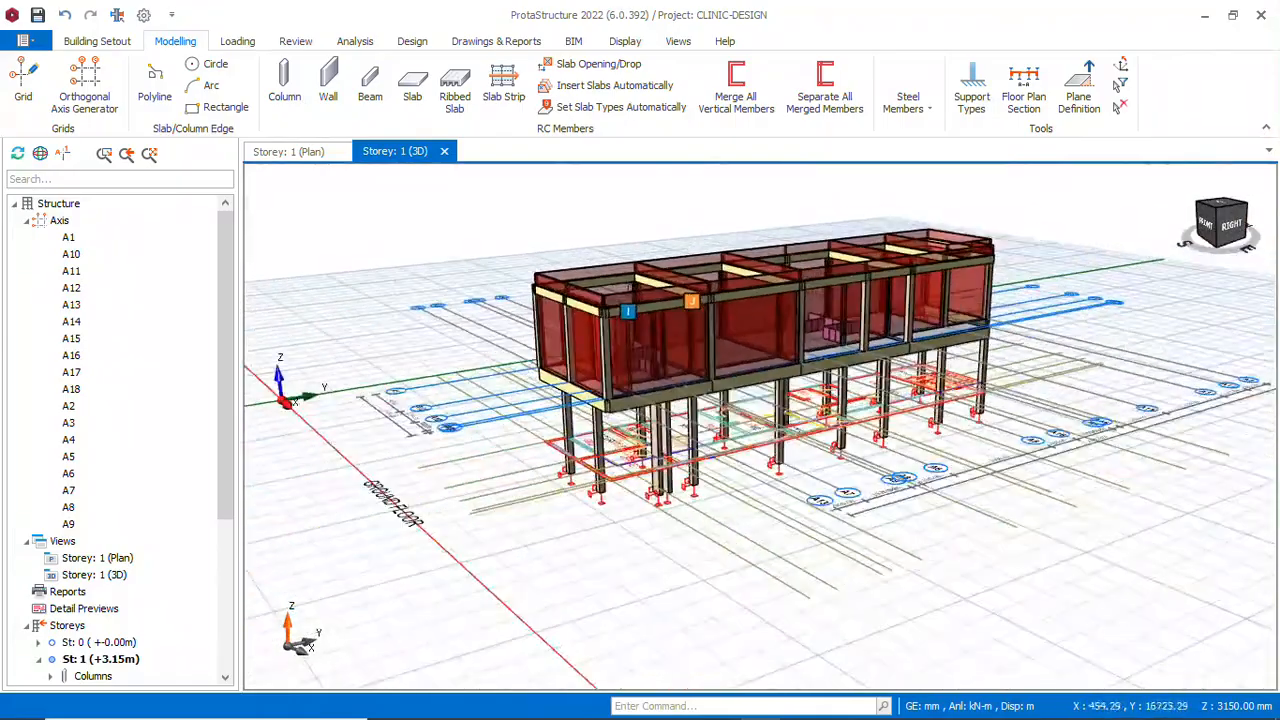
middle_drag(636, 304, 694, 304)
scroll(562, 358, up, 4)
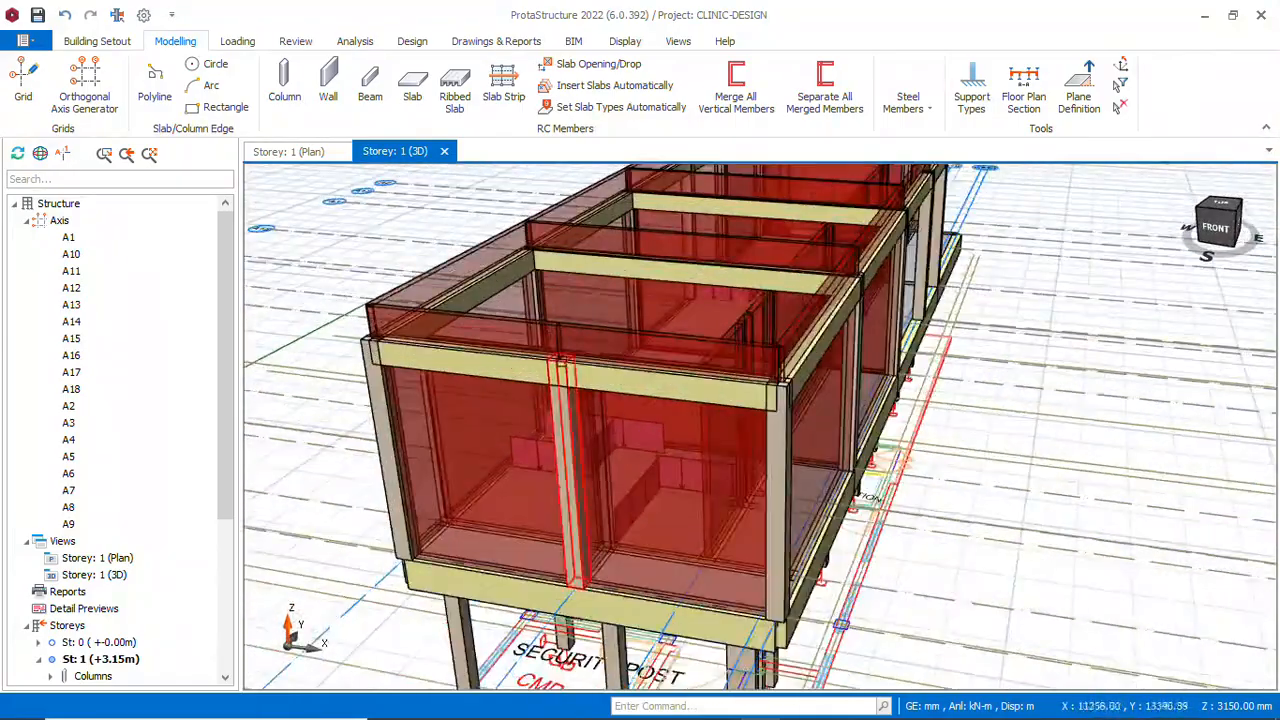
middle_drag(562, 360, 642, 374)
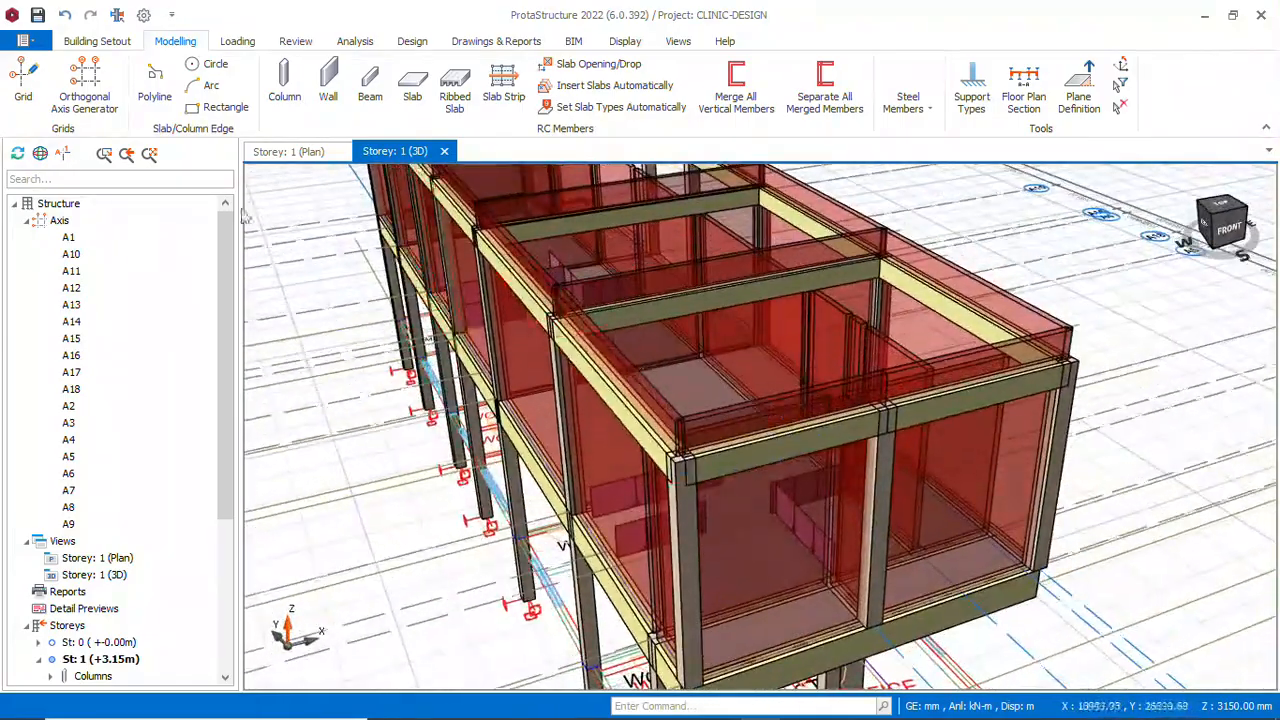
Make Storey 2 the active storey in both the 3D view and the plan view
scroll(135, 605, down, 3)
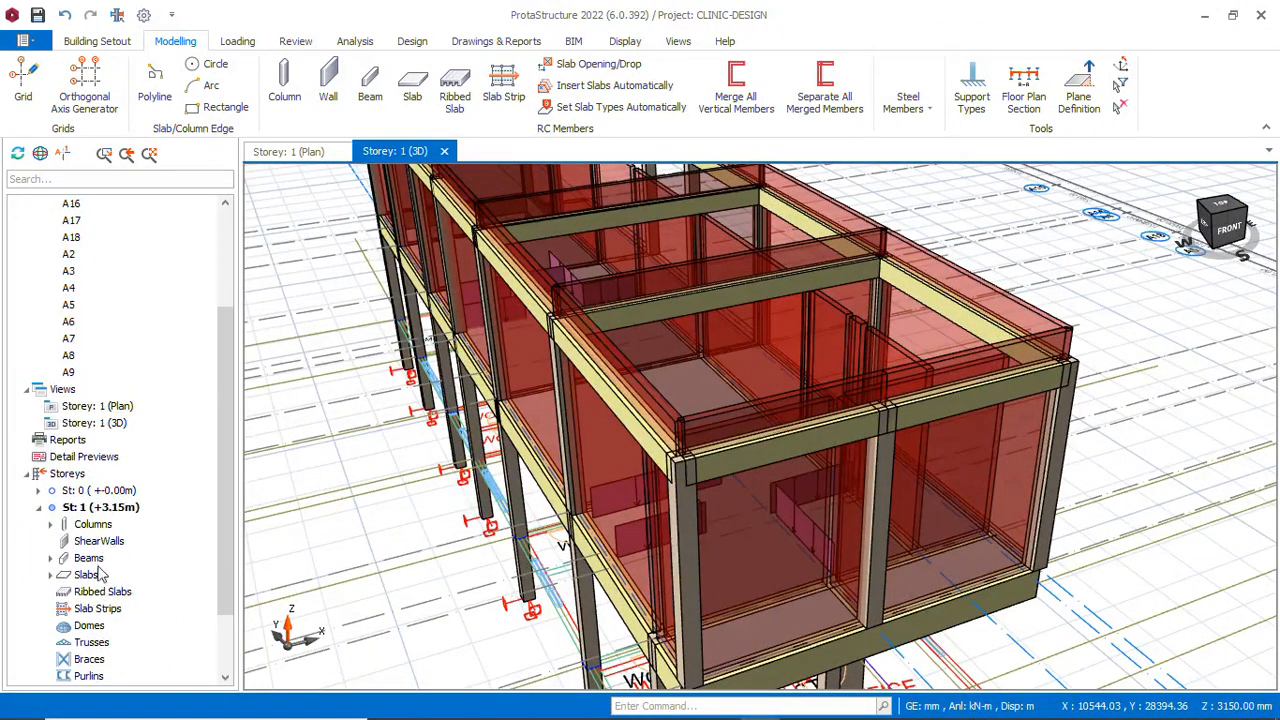
scroll(175, 540, down, 2)
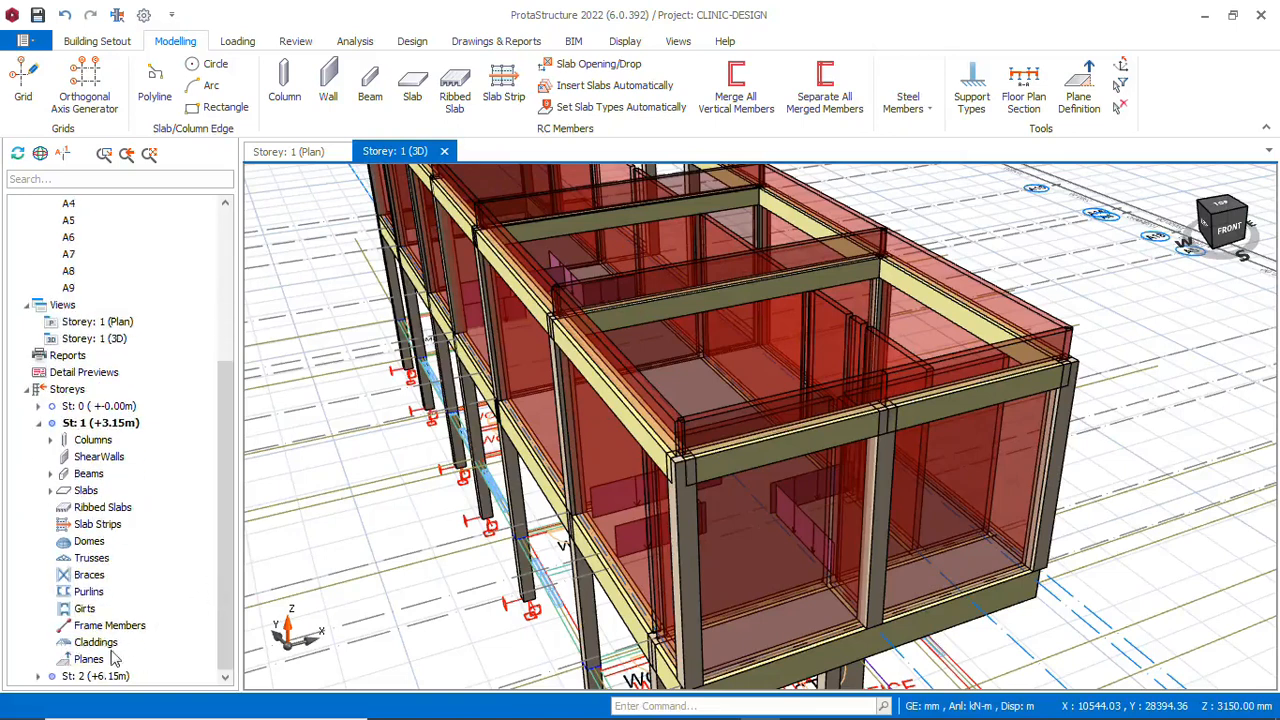
double_click(113, 677)
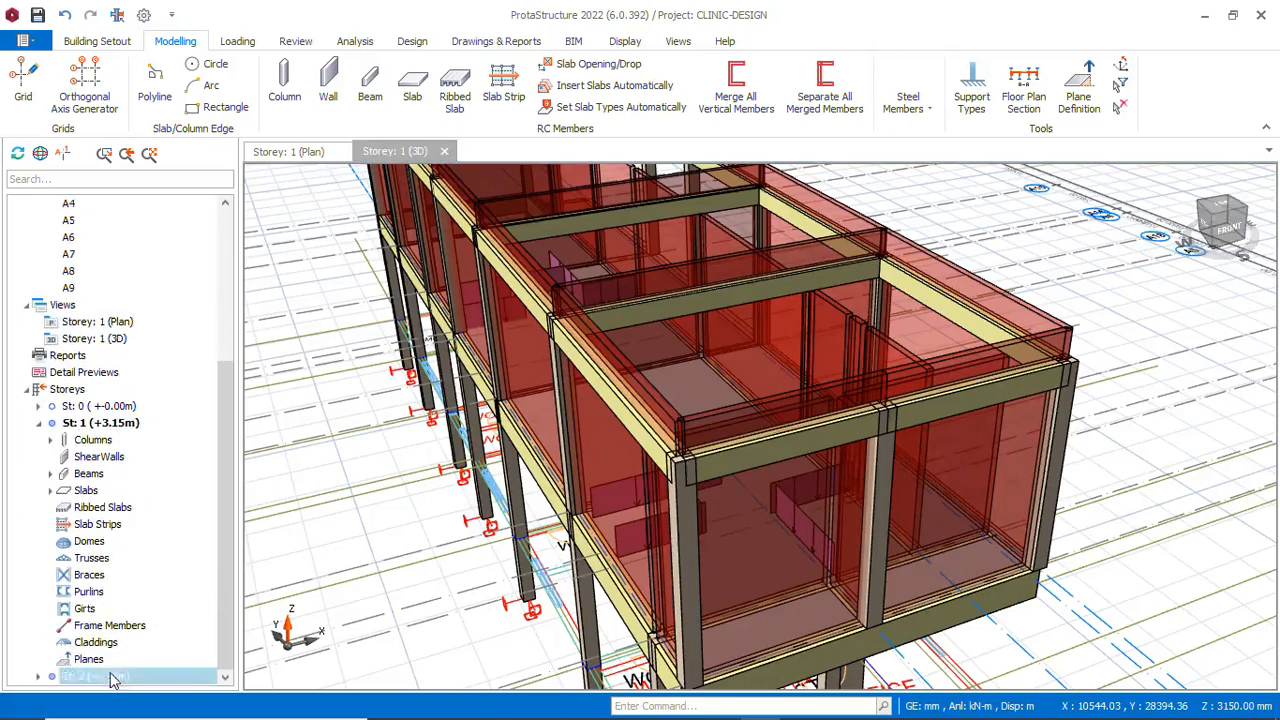
click(282, 157)
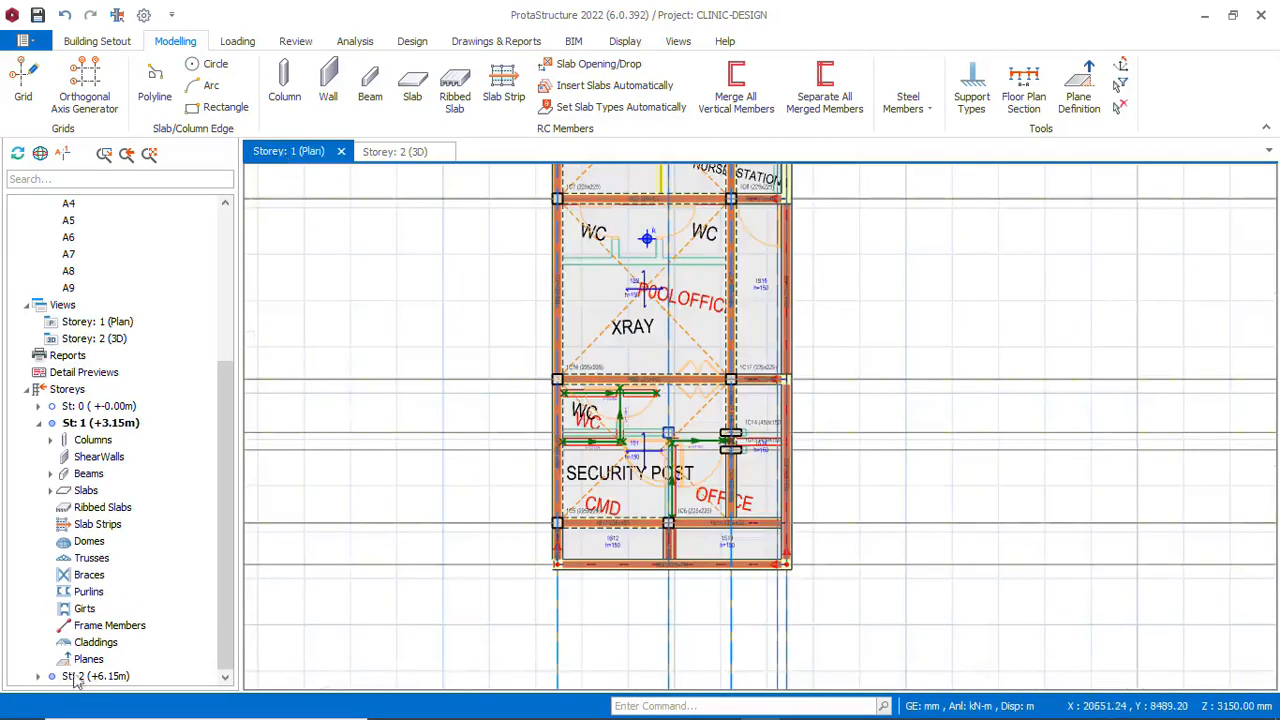
double_click(98, 677)
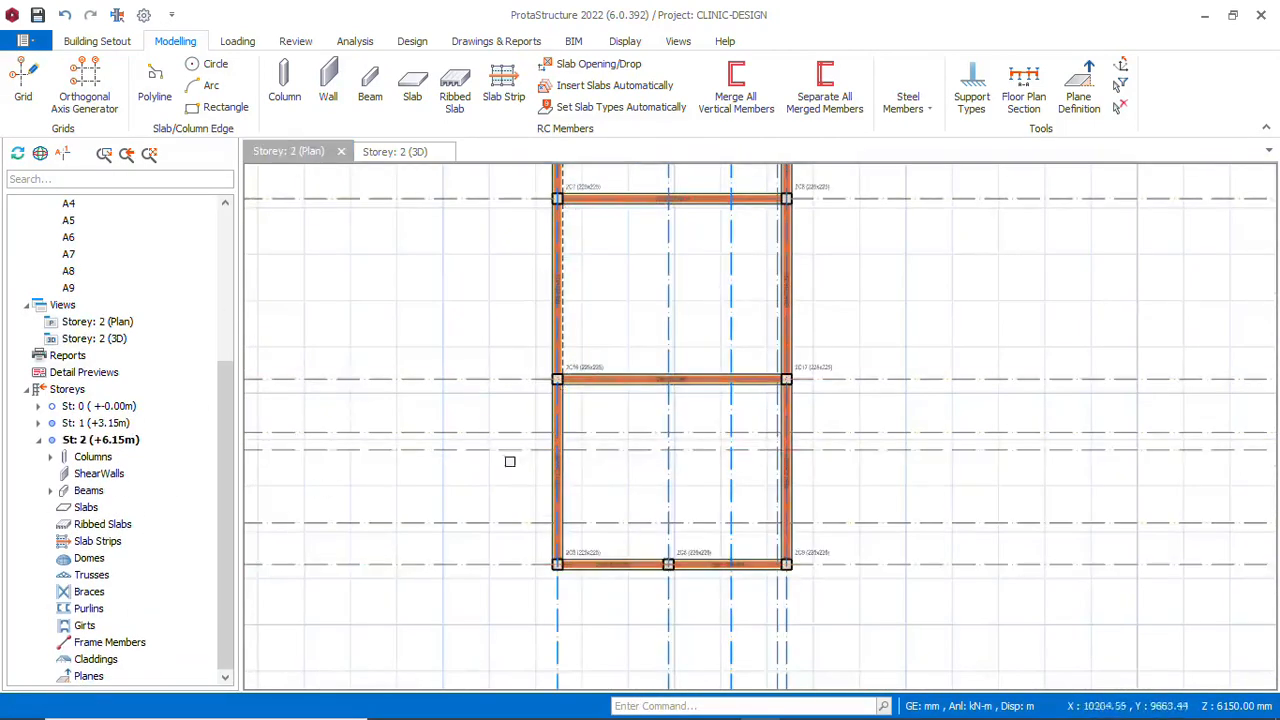
Apply a hinge at the left end (i) of Storey 2 beam 2B31, at column 2C5, limiting the update to the selected beam
scroll(595, 600, up, 1)
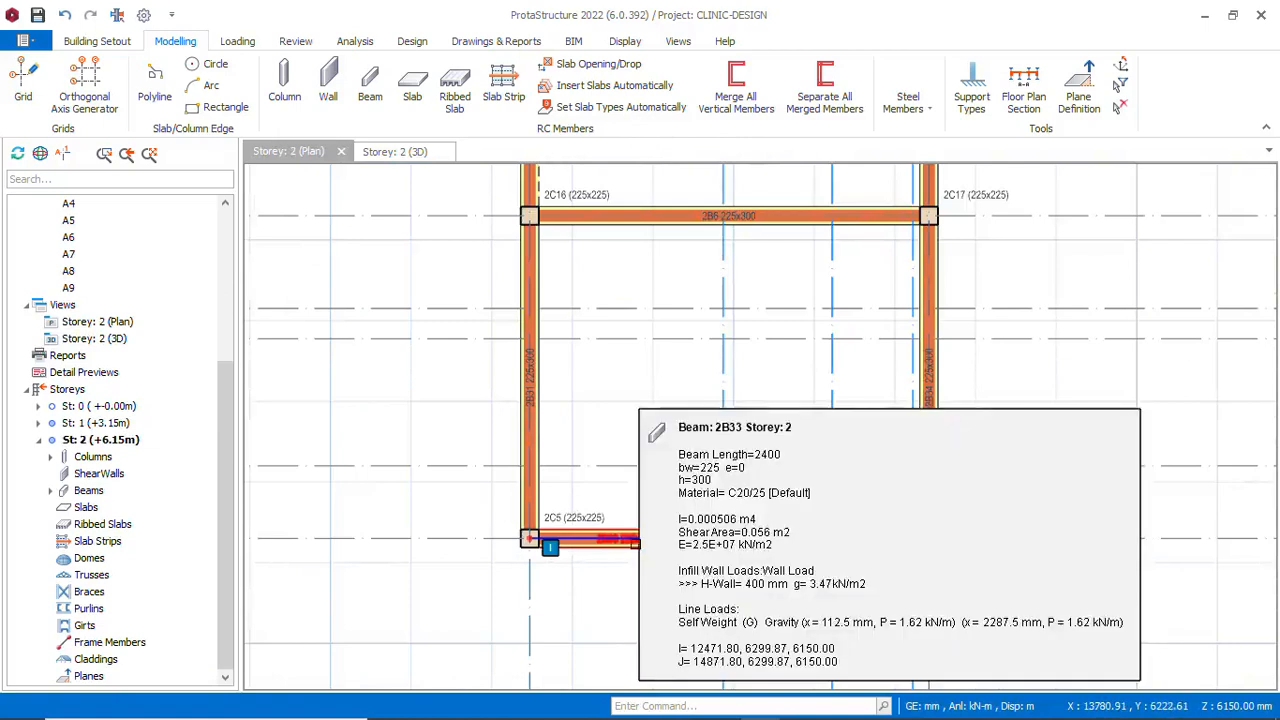
scroll(740, 582, down, 1)
mouse_move(834, 556)
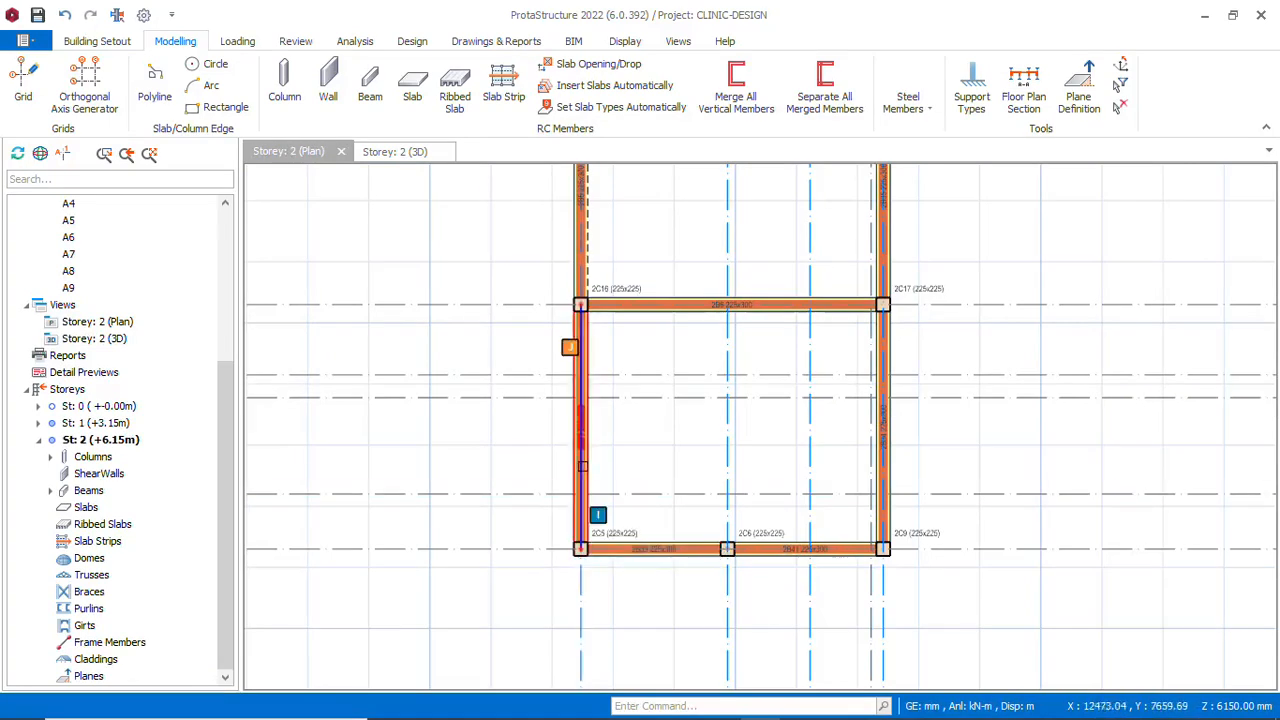
click(583, 465)
right_click(583, 465)
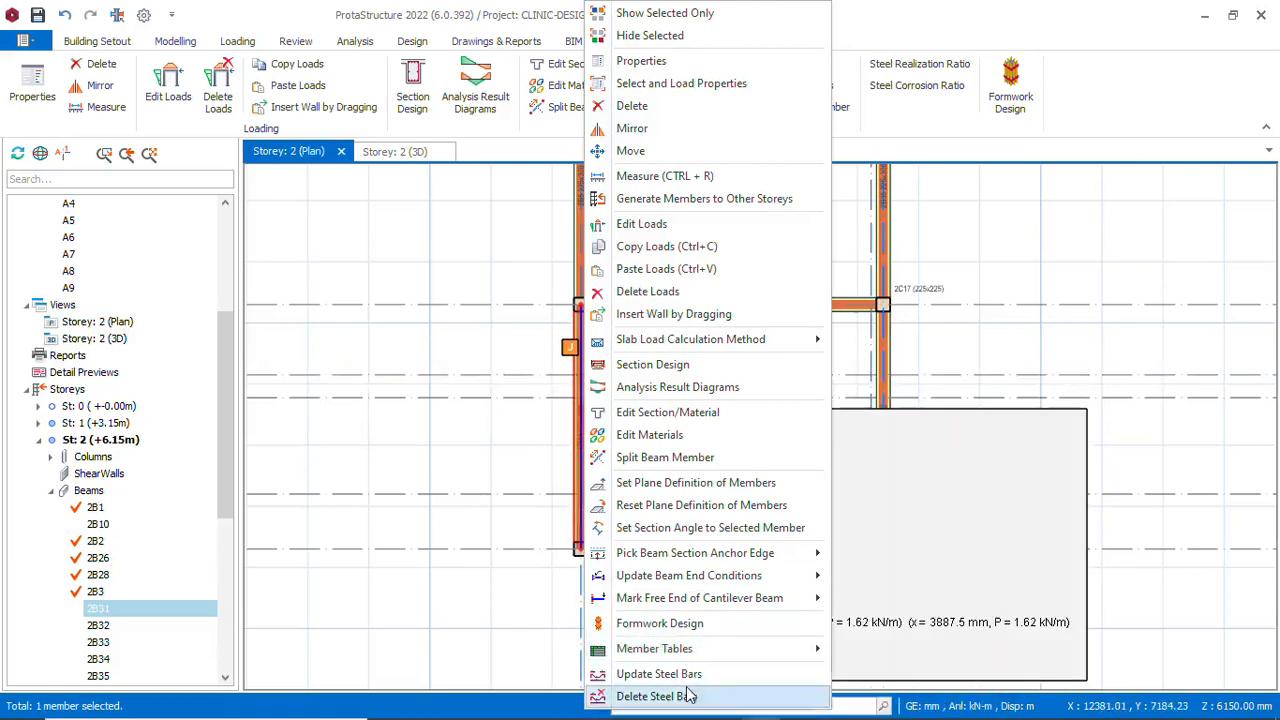
mouse_move(690, 578)
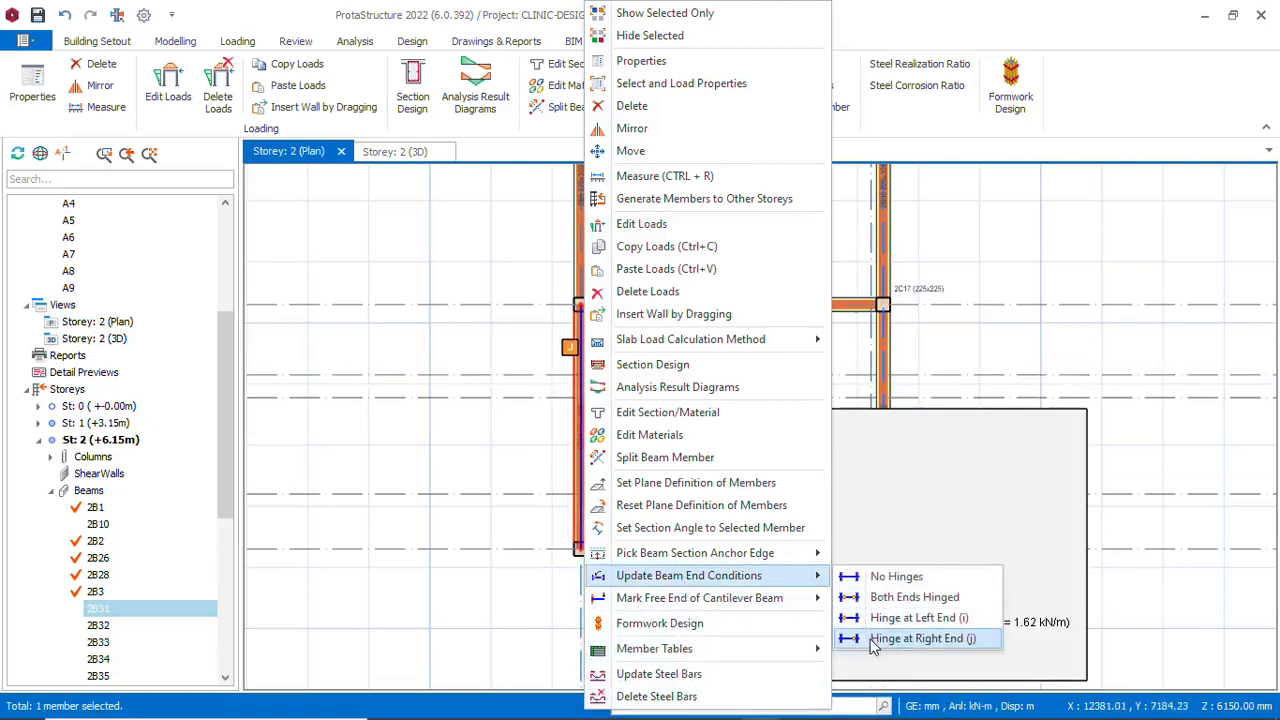
click(880, 620)
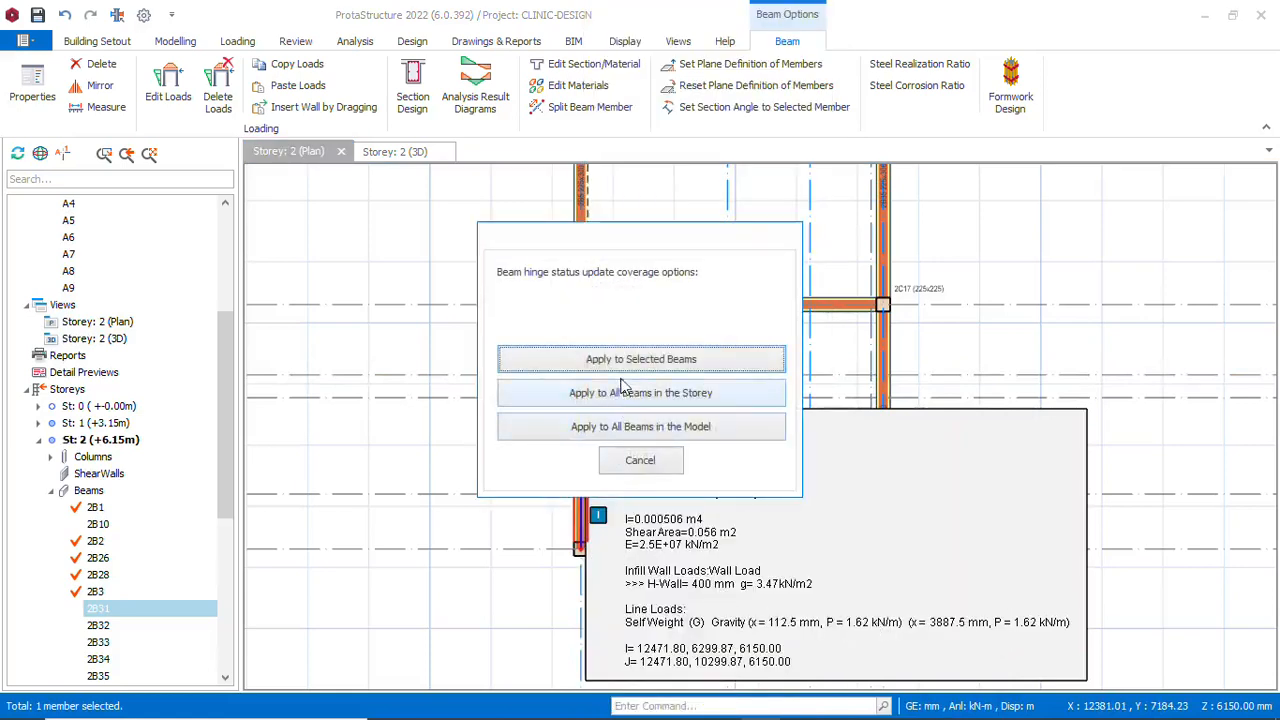
click(641, 359)
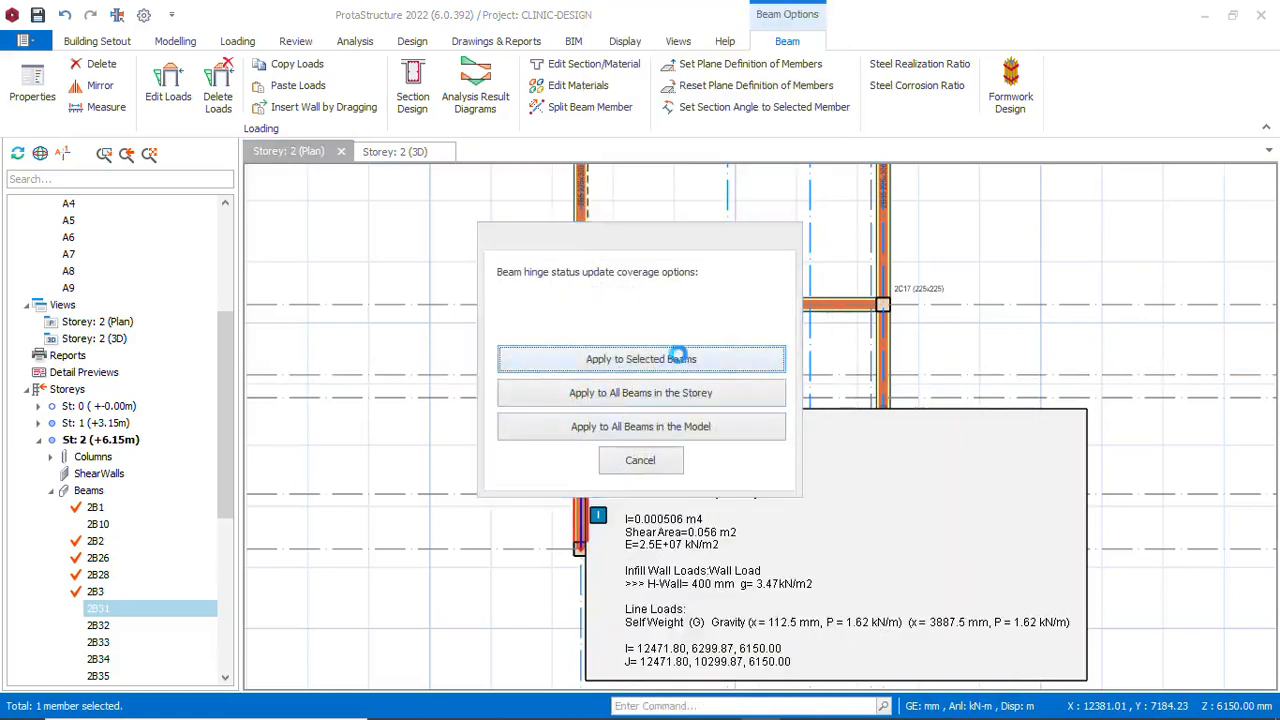
scroll(589, 555, up, 5)
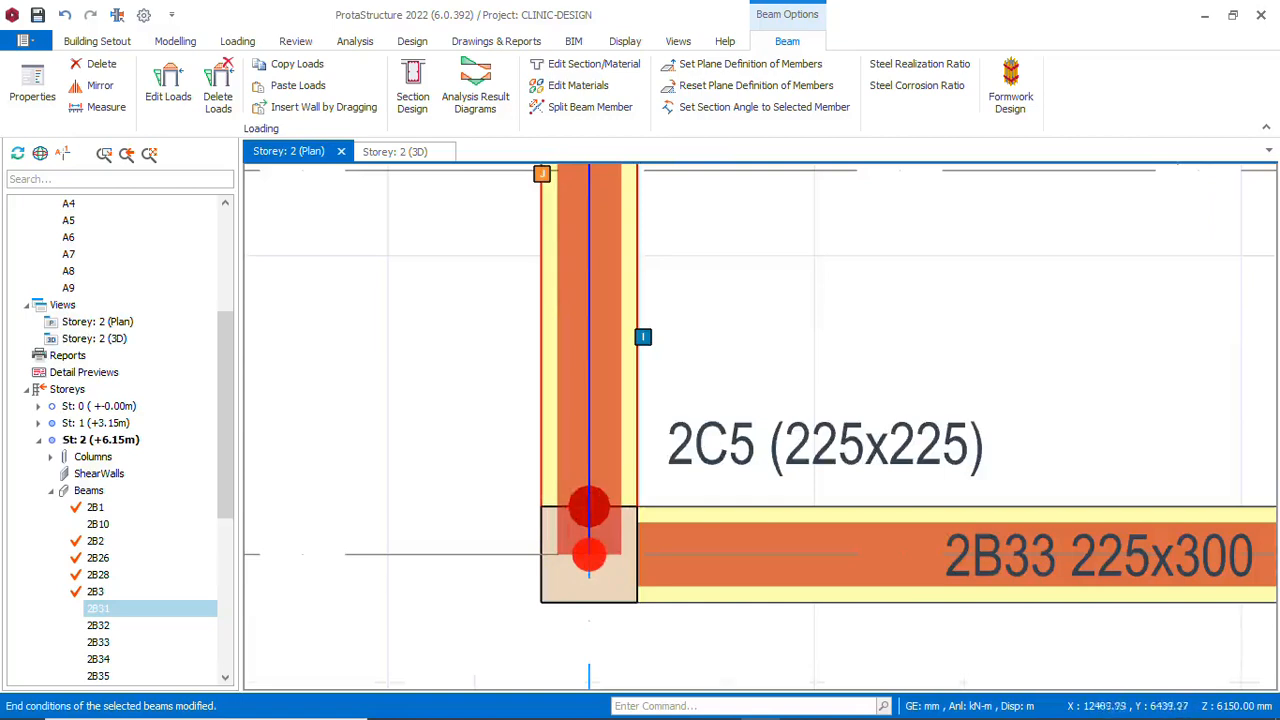
scroll(589, 555, down, 6)
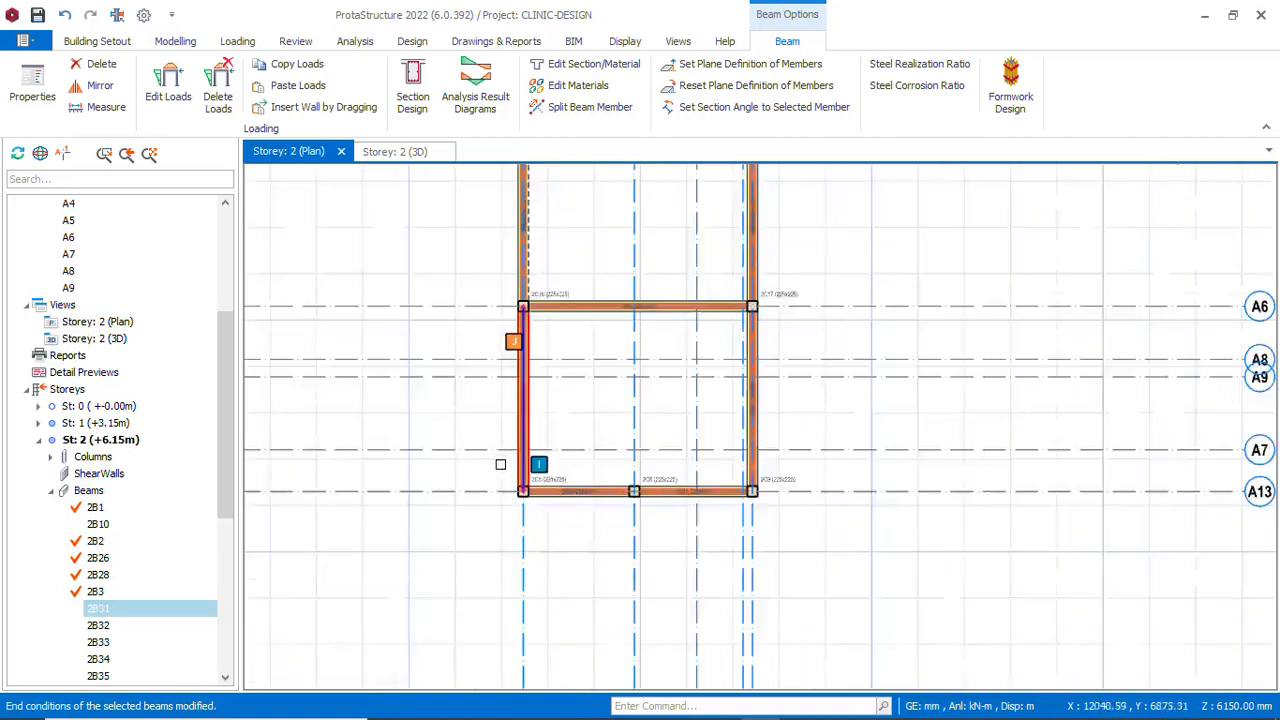
Apply a hinge at the left end (i) of beam 2B33 between columns 2C5 and 2C6, for the selected beam only
scroll(498, 491, up, 2)
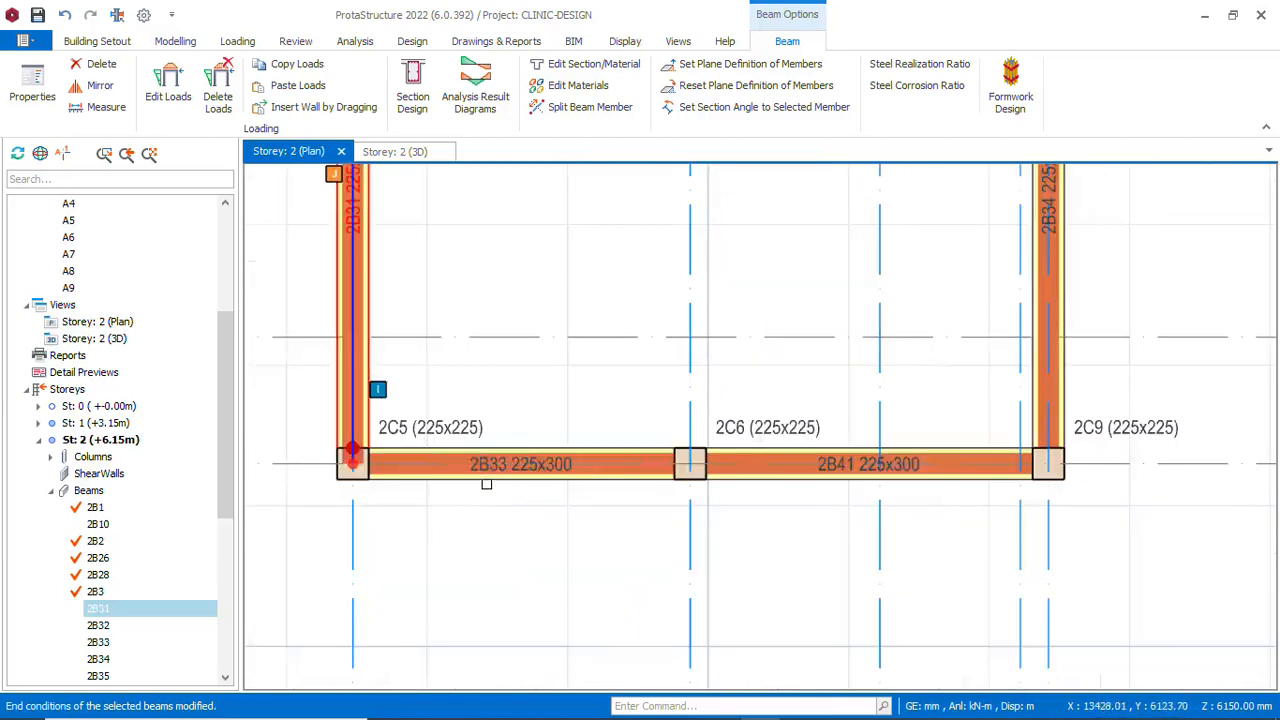
click(486, 482)
right_click(486, 481)
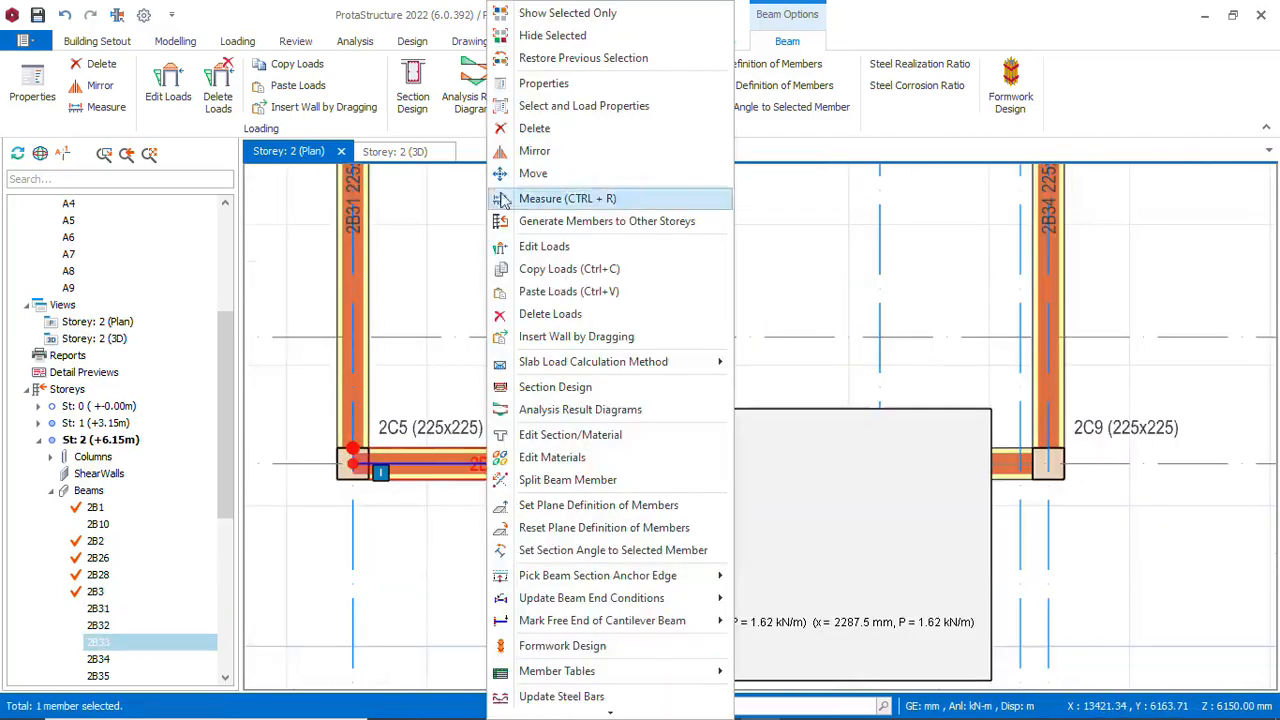
mouse_move(573, 628)
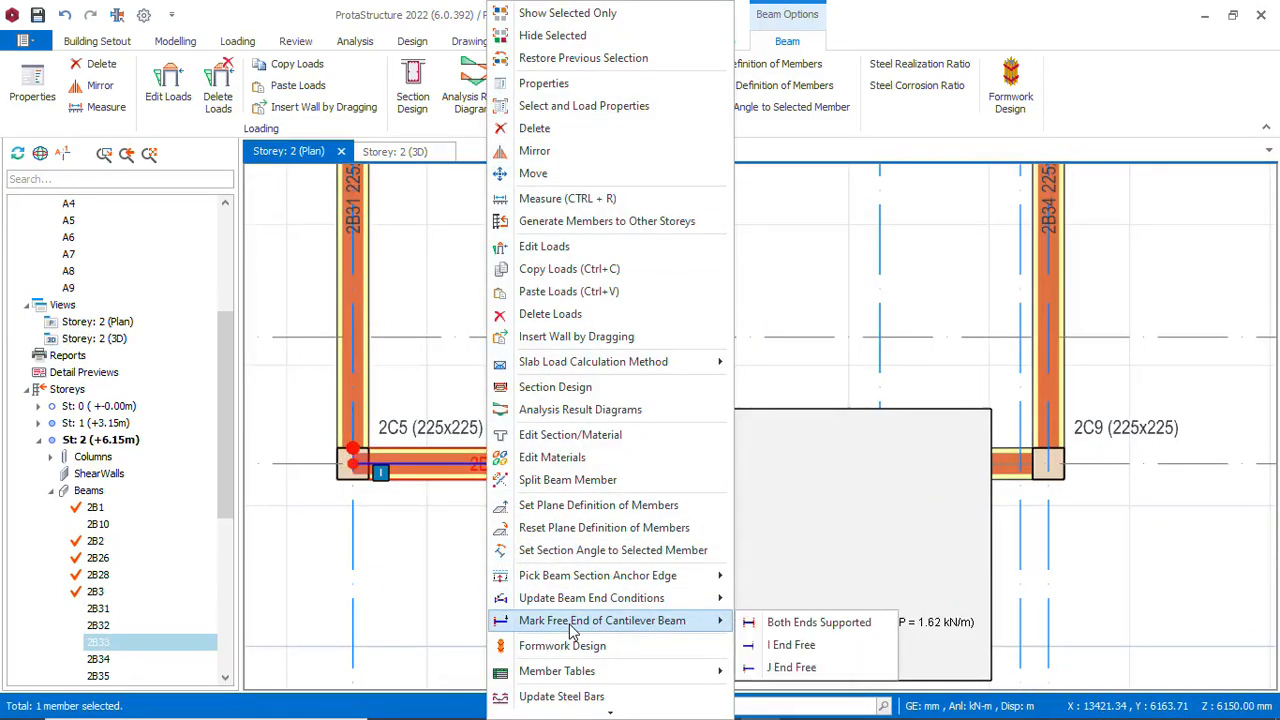
mouse_move(600, 599)
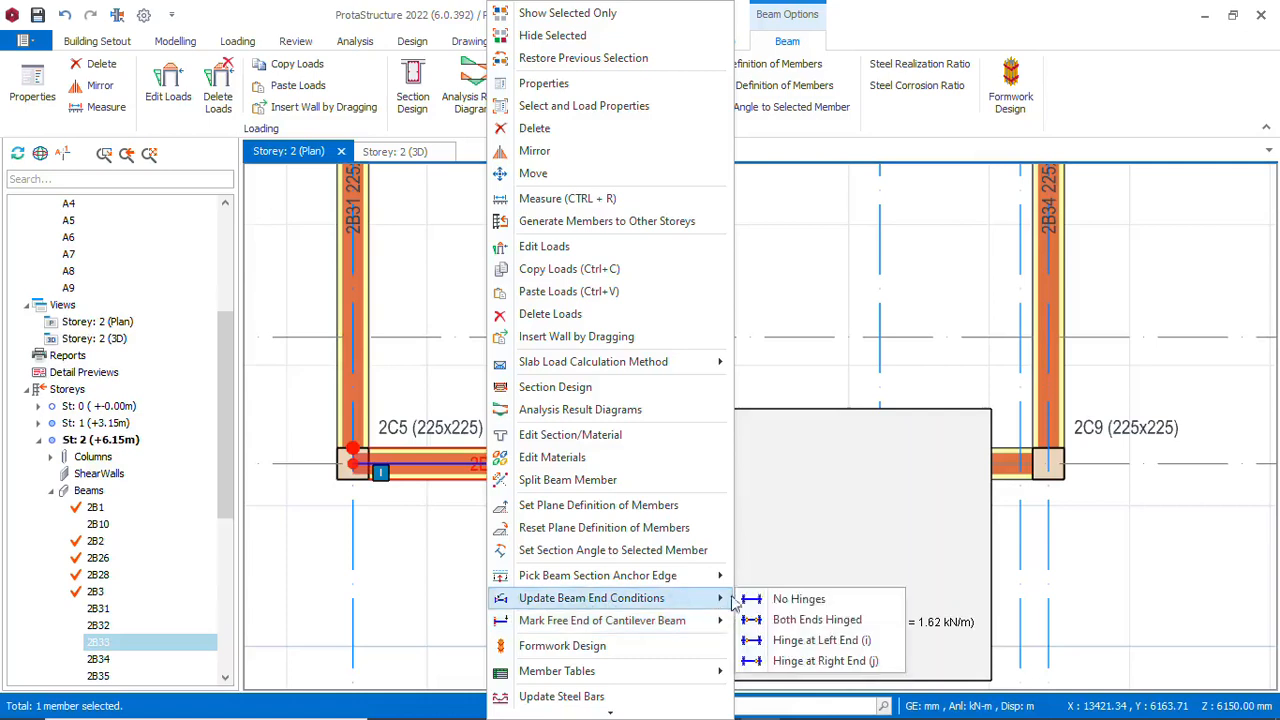
click(825, 641)
click(616, 360)
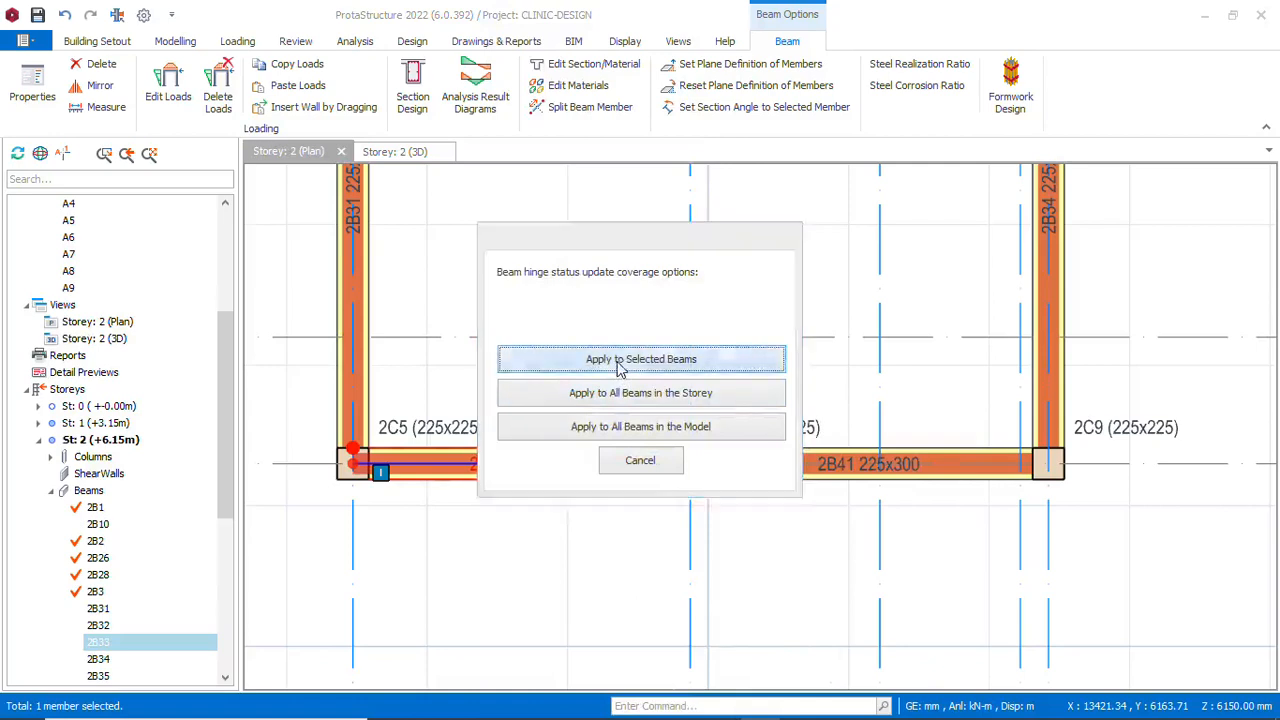
scroll(406, 486, up, 2)
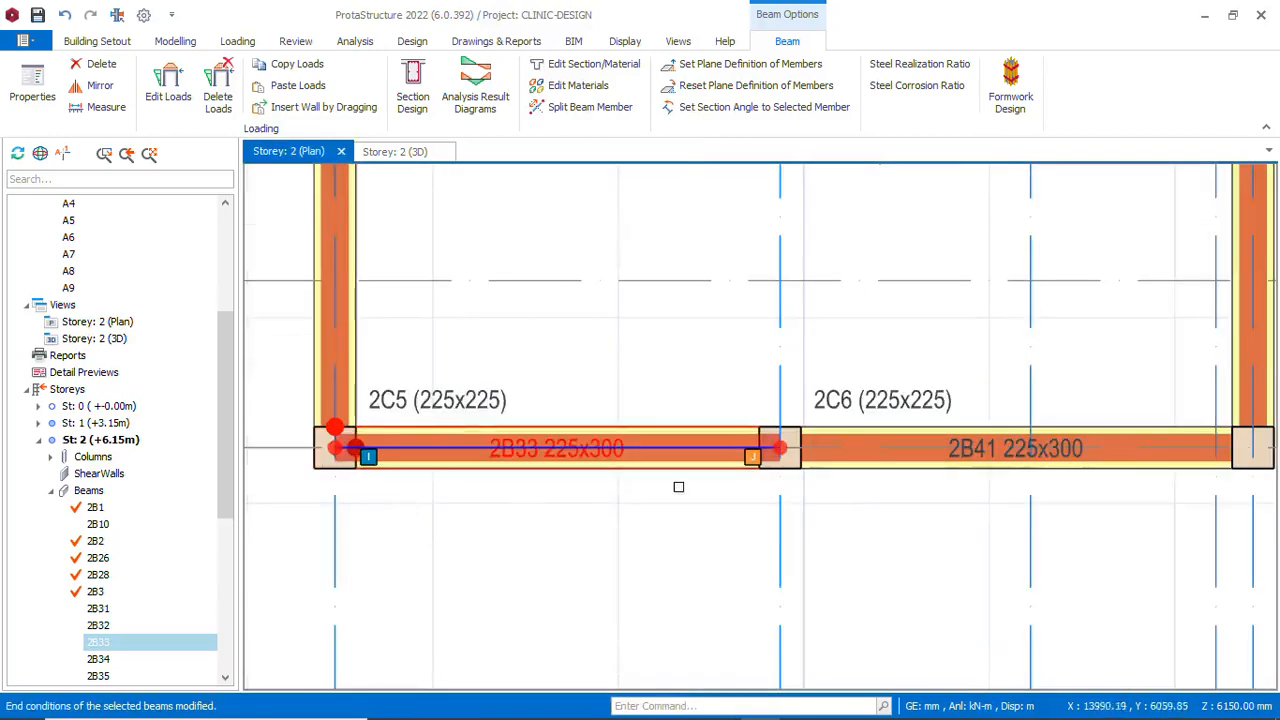
scroll(464, 520, down, 2)
Try to mark the J end of Storey 2 beam 2B41, at column 2C9, as a free cantilever end
scroll(746, 531, up, 4)
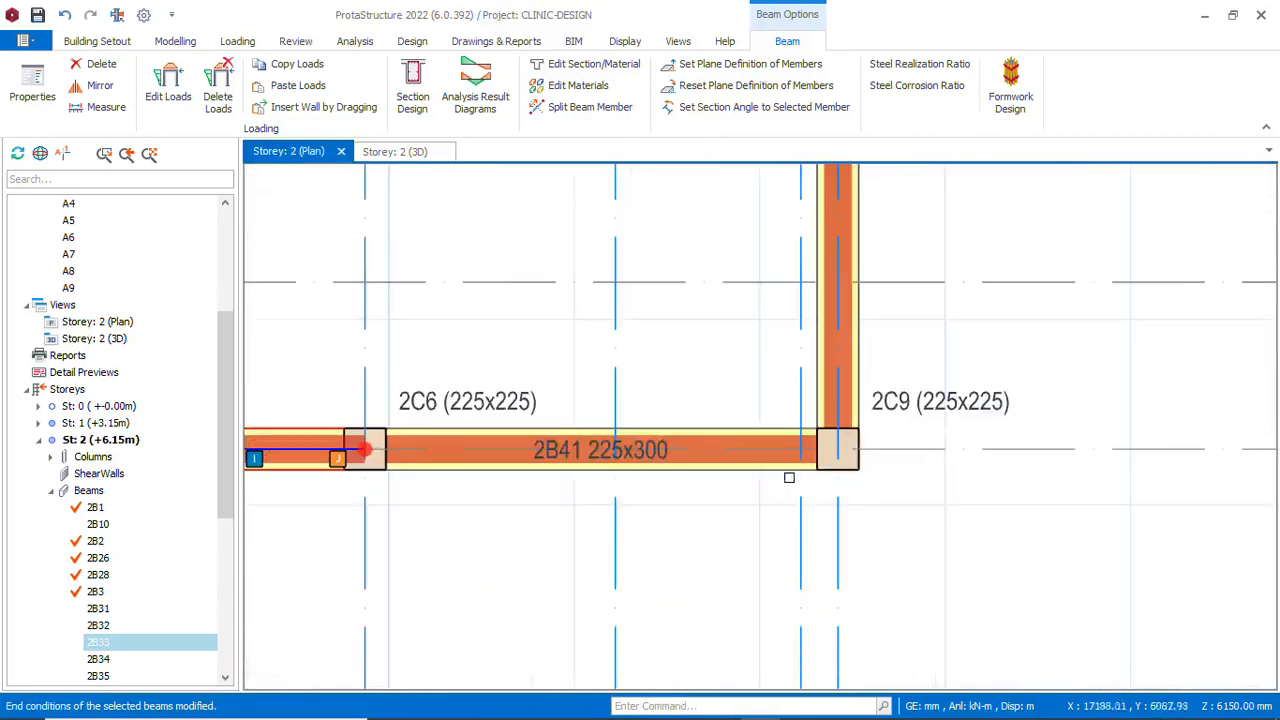
click(785, 463)
right_click(786, 461)
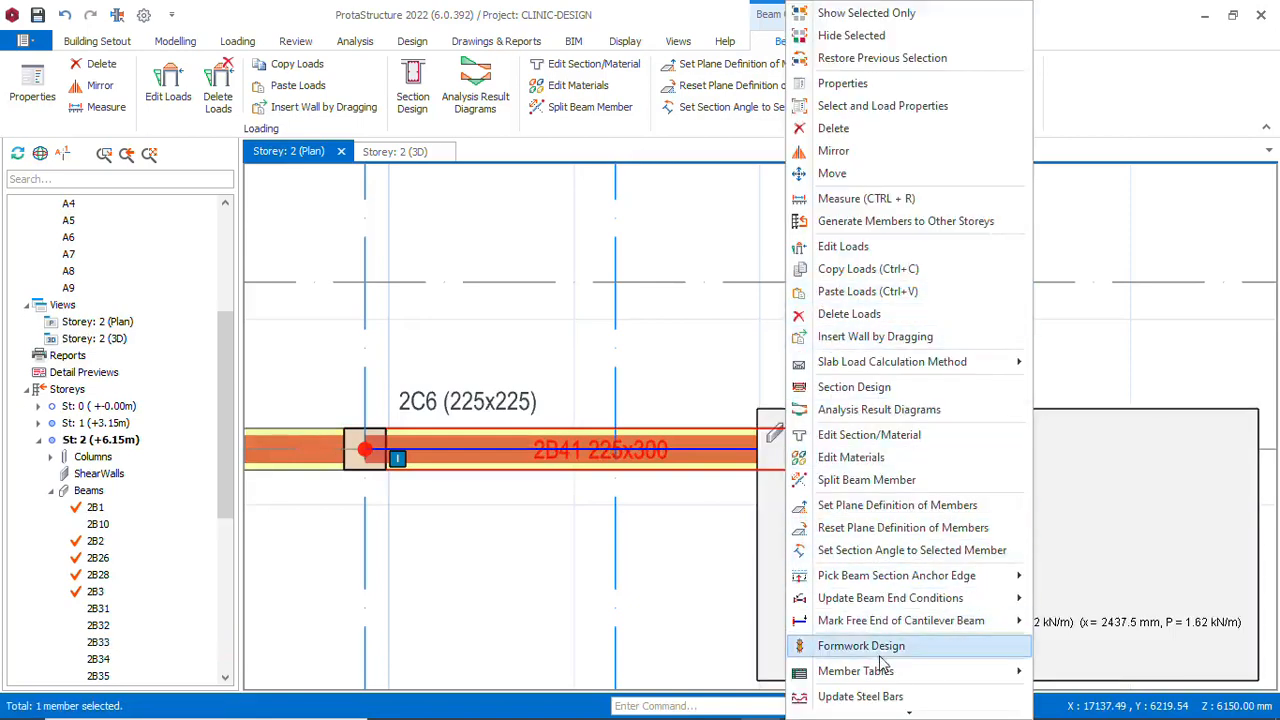
mouse_move(884, 630)
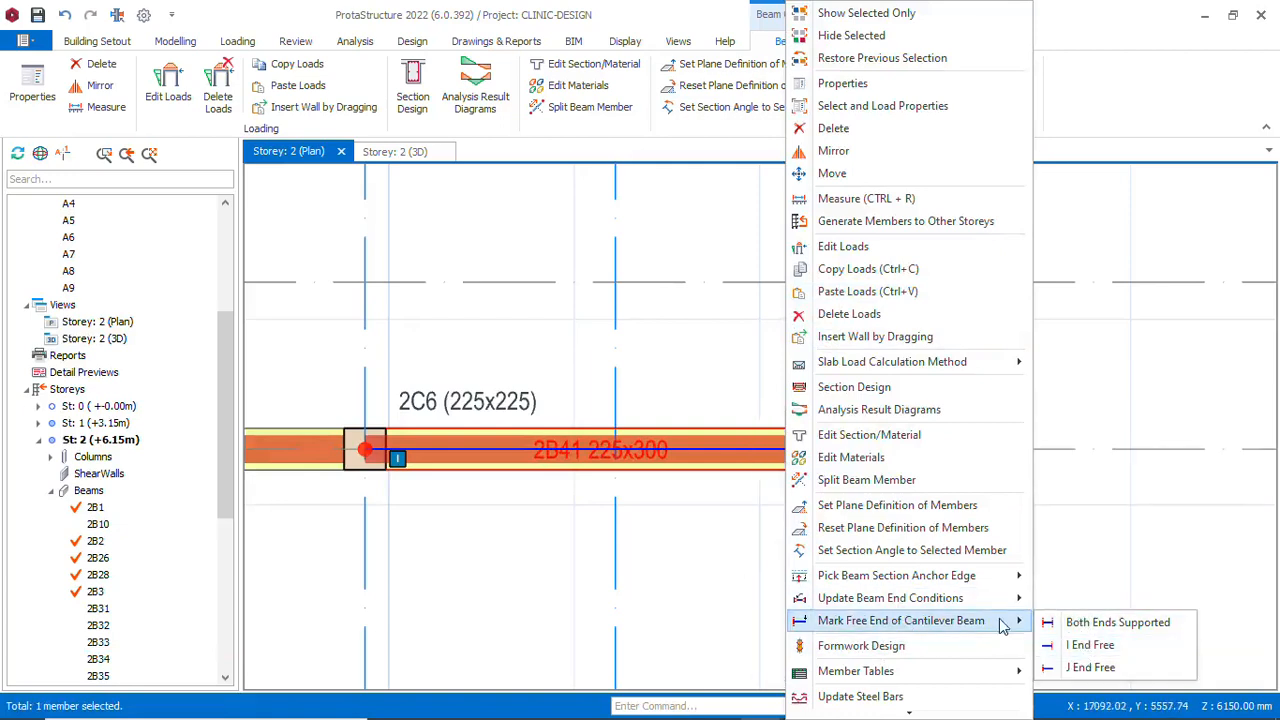
click(1078, 670)
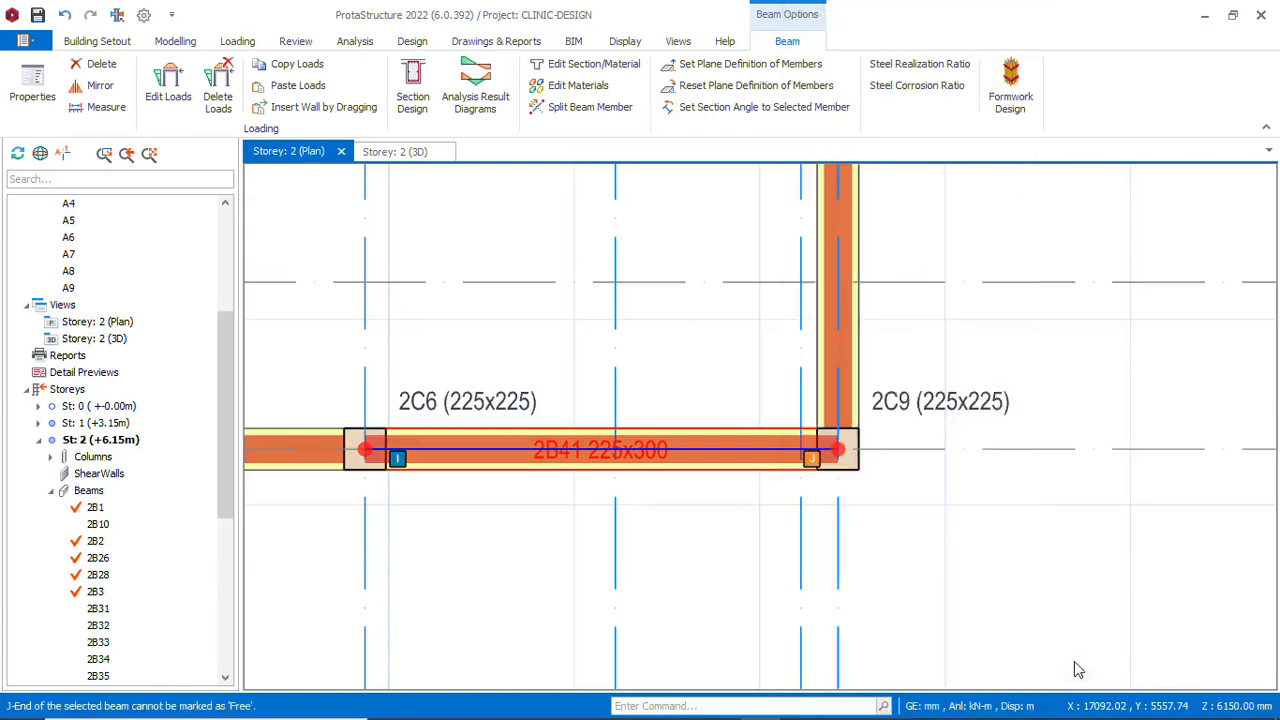
Apply a hinge at the right end (j) of beam 2B41, at column 2C9, for the selected beam only
scroll(785, 480, up, 1)
right_click(759, 464)
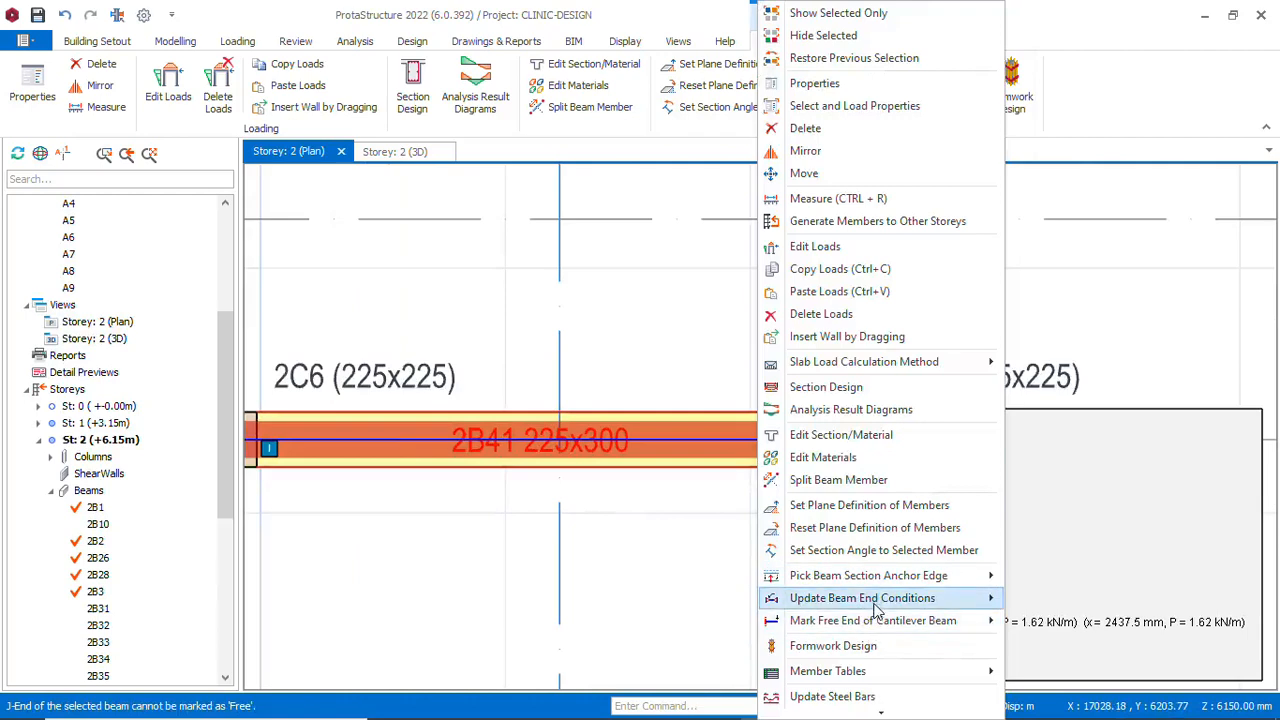
mouse_move(877, 603)
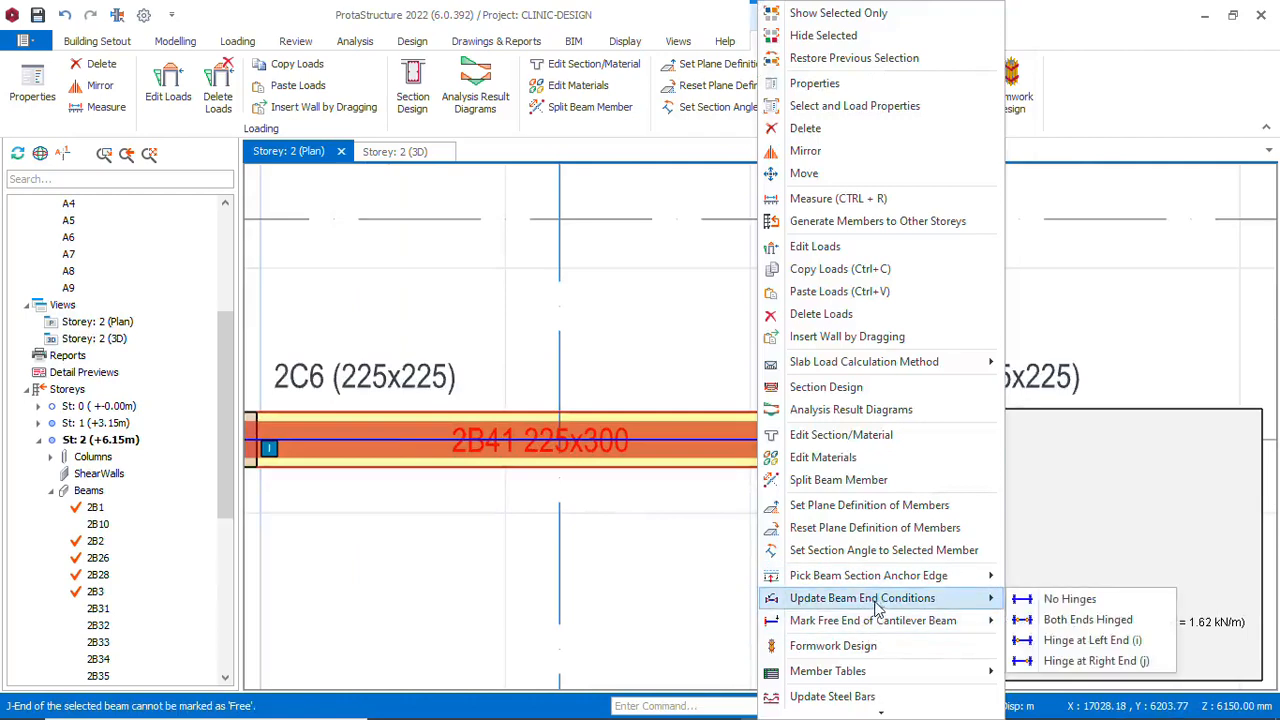
click(1052, 663)
click(668, 362)
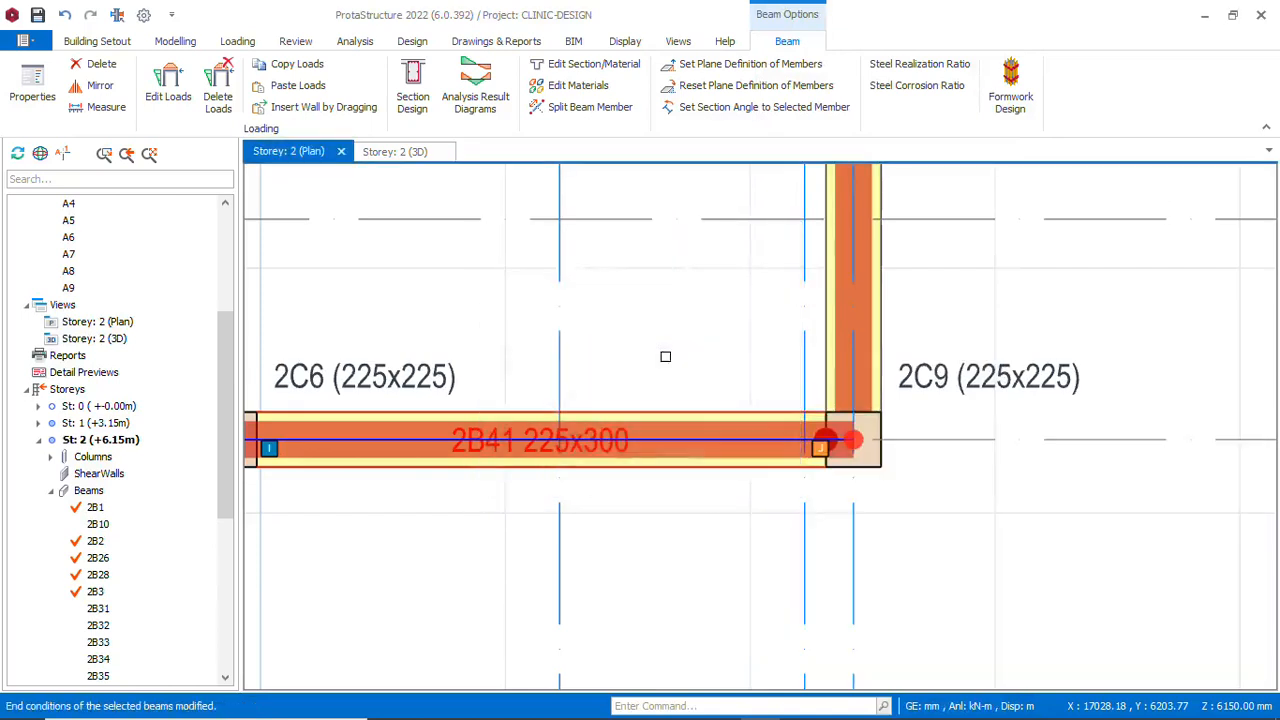
scroll(731, 464, down, 3)
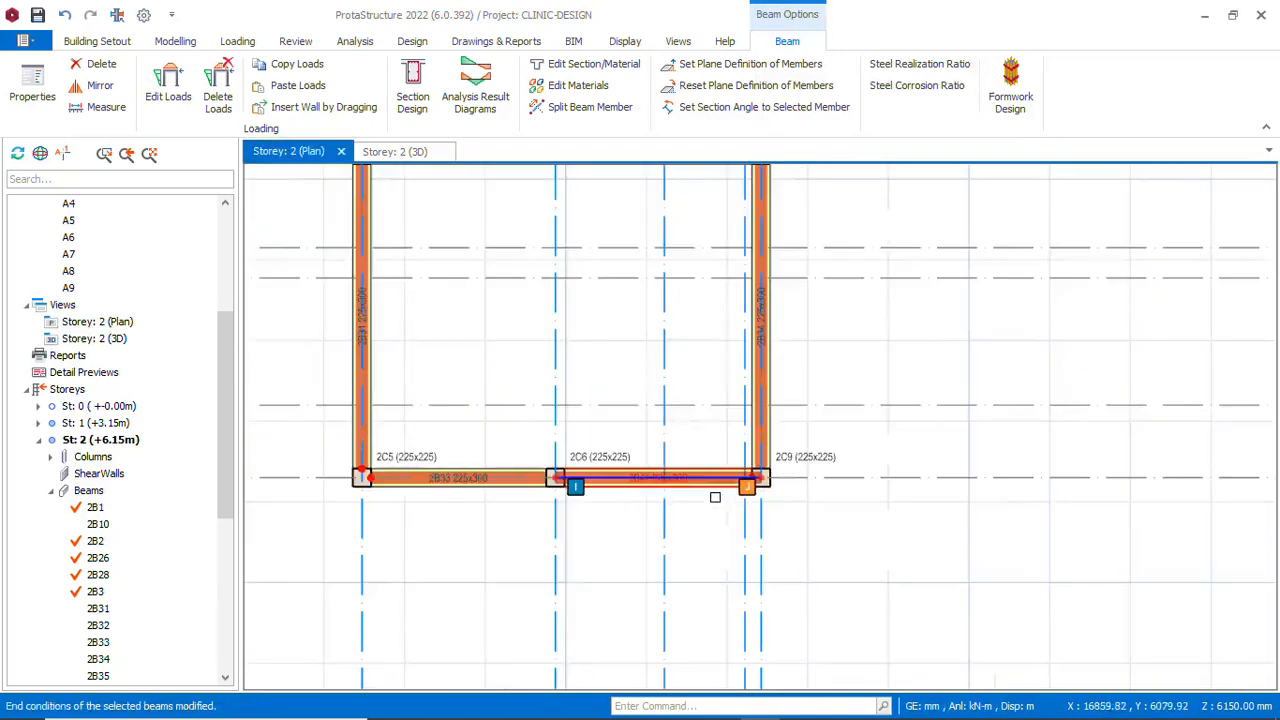
Examine the whole Storey 2 plan and the beams at the axis A13 end of the structure in 3D from several angles
scroll(704, 508, down, 4)
scroll(729, 440, up, 4)
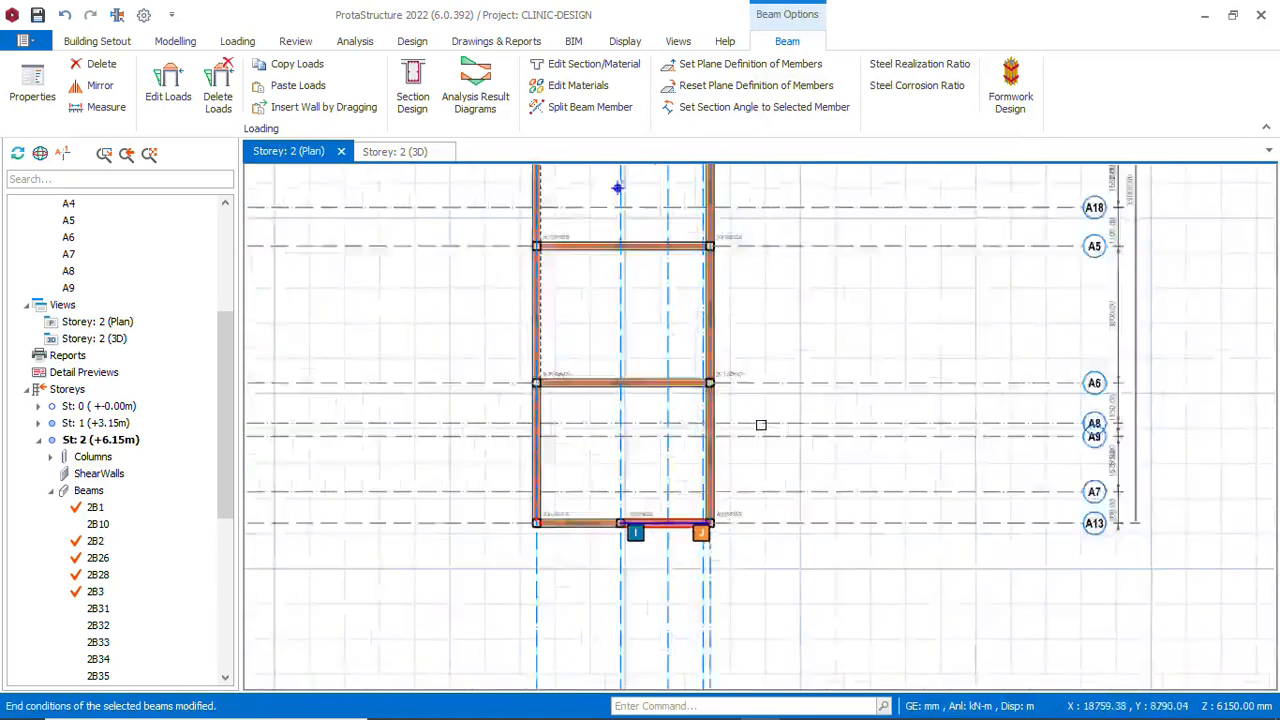
scroll(649, 437, down, 5)
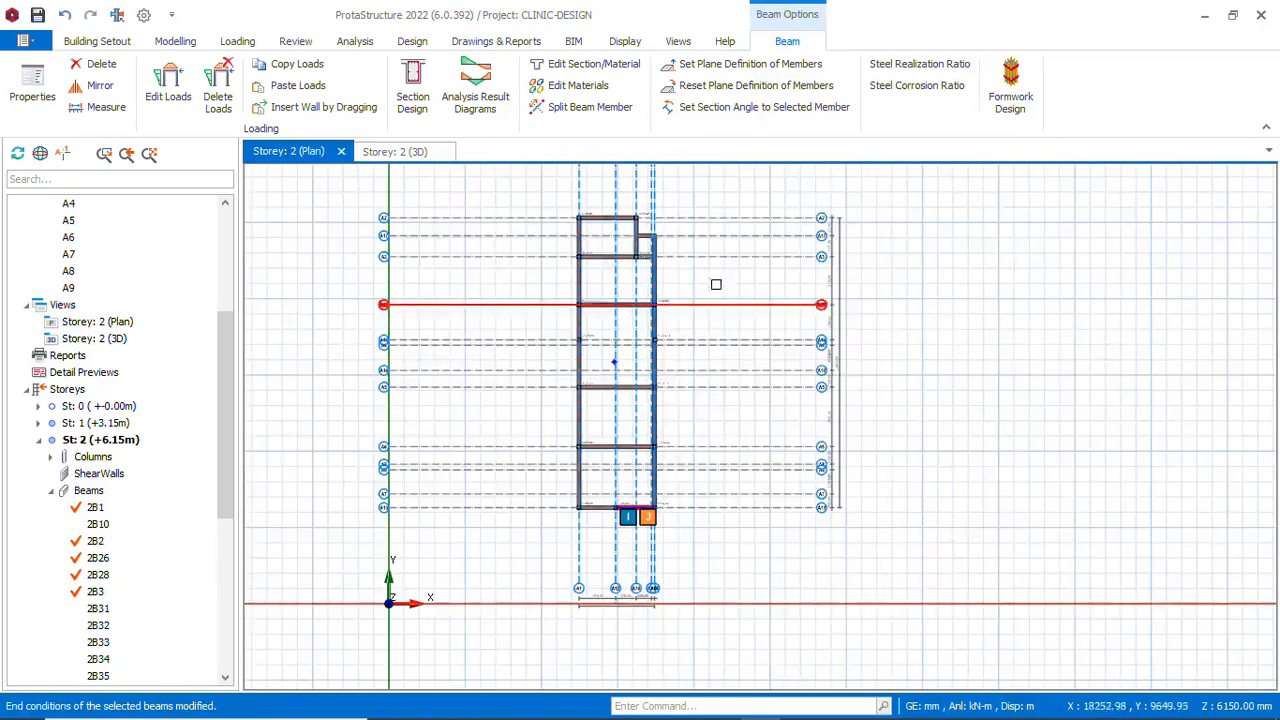
click(400, 158)
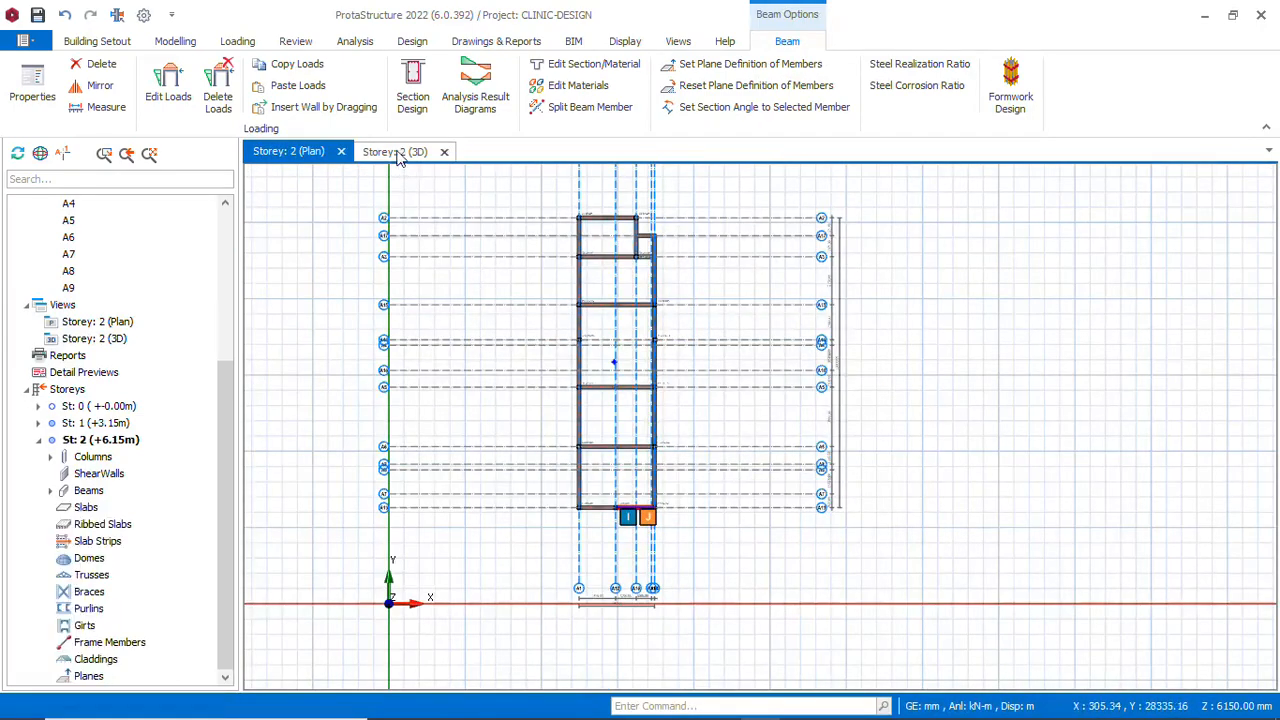
scroll(538, 414, down, 3)
middle_drag(538, 414, 648, 434)
scroll(646, 432, down, 3)
middle_drag(680, 479, 690, 472)
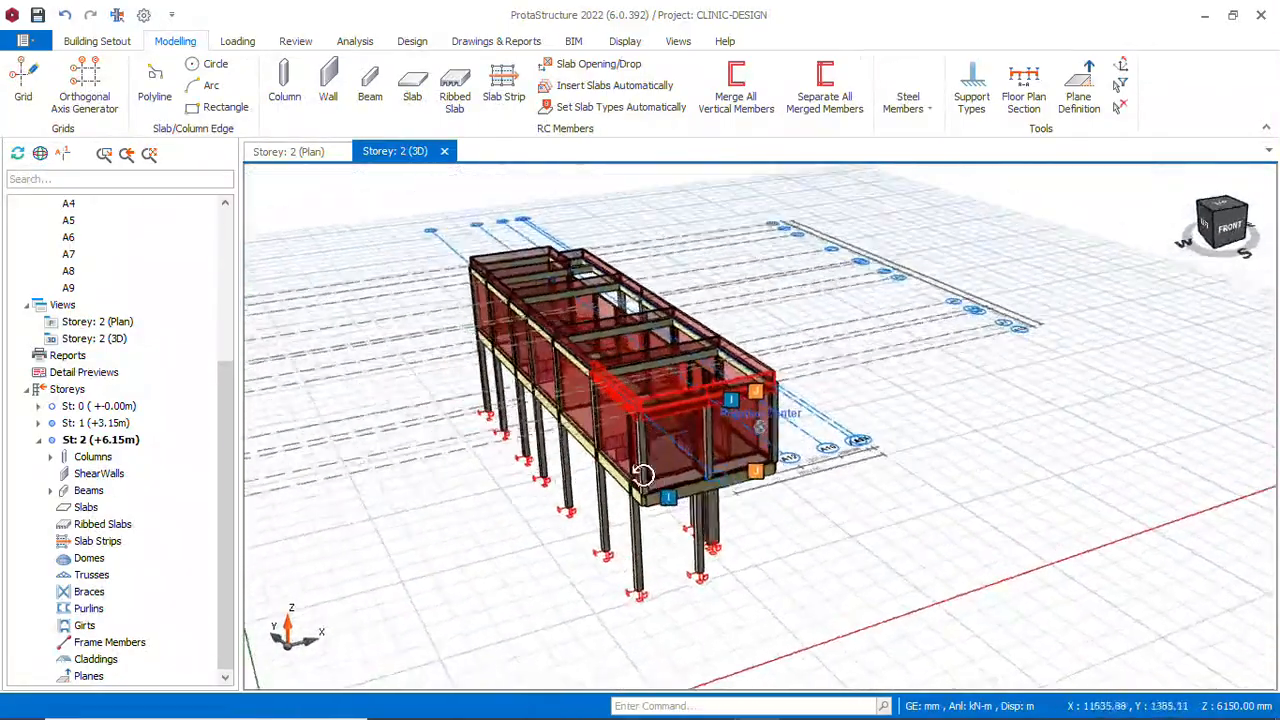
scroll(690, 472, up, 5)
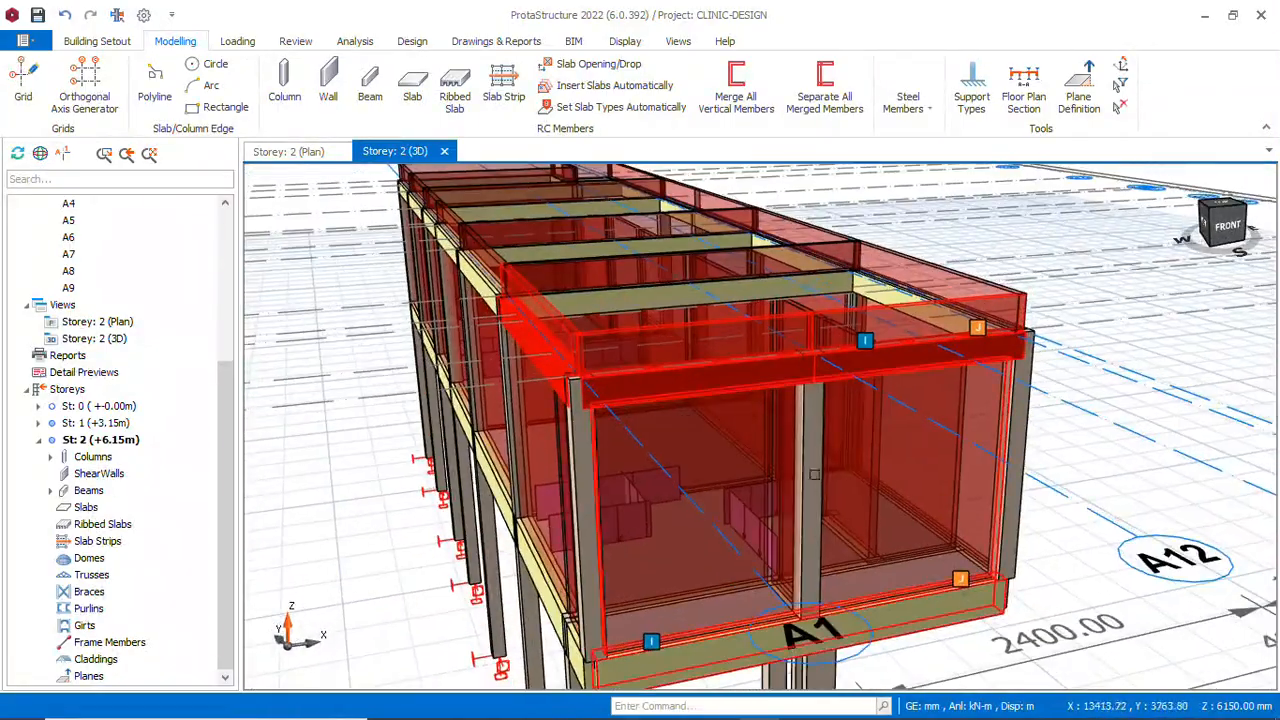
scroll(800, 626, down, 3)
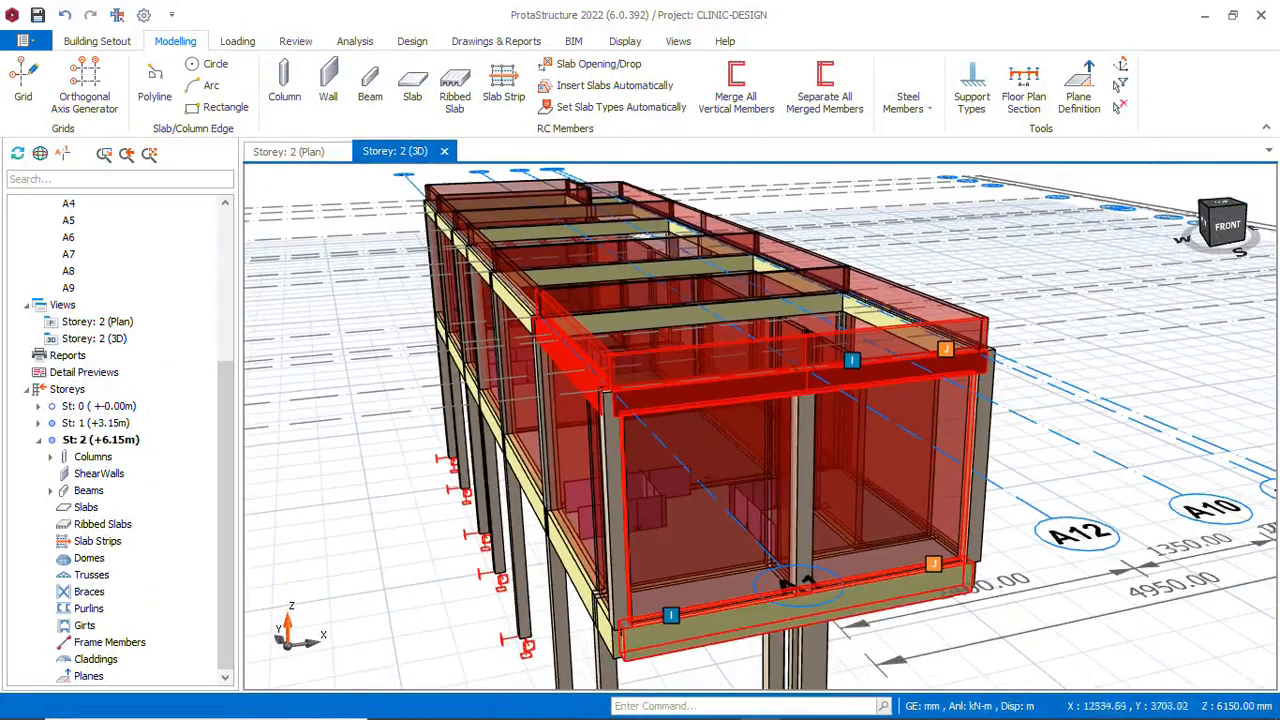
scroll(706, 474, down, 3)
middle_drag(694, 468, 726, 472)
scroll(724, 468, down, 5)
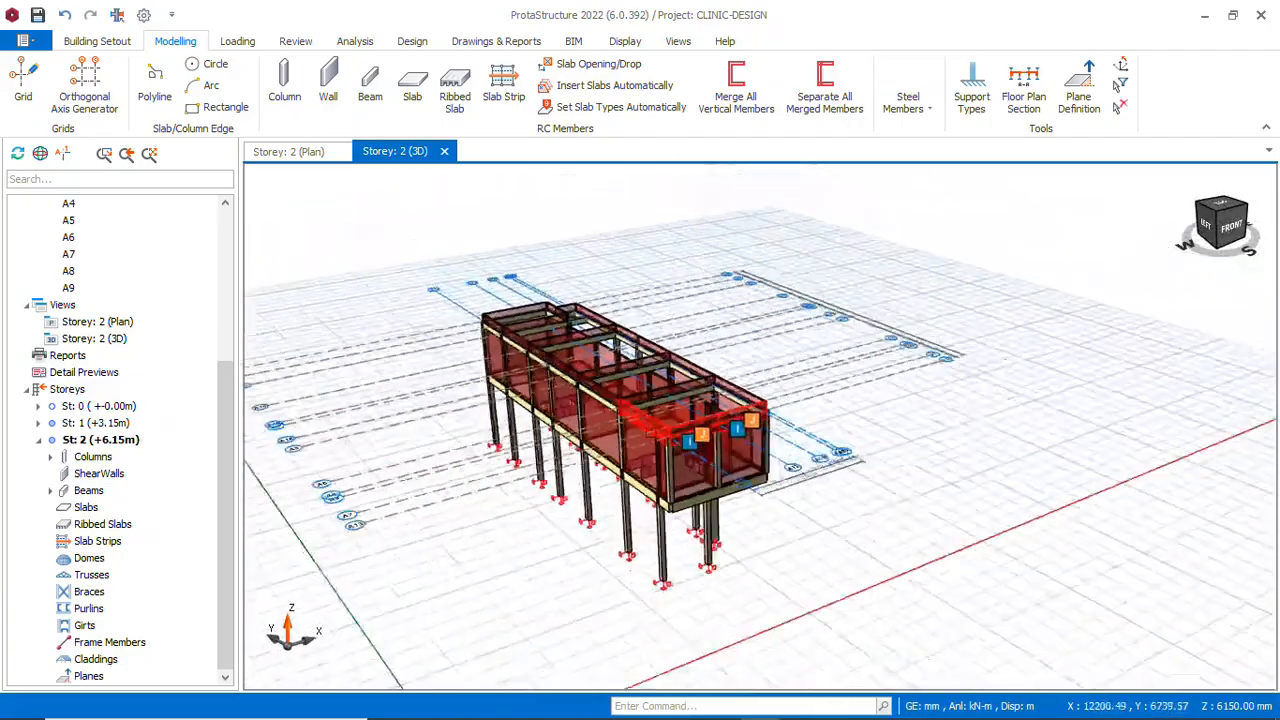
scroll(700, 412, up, 5)
middle_drag(704, 420, 508, 402)
scroll(598, 393, up, 4)
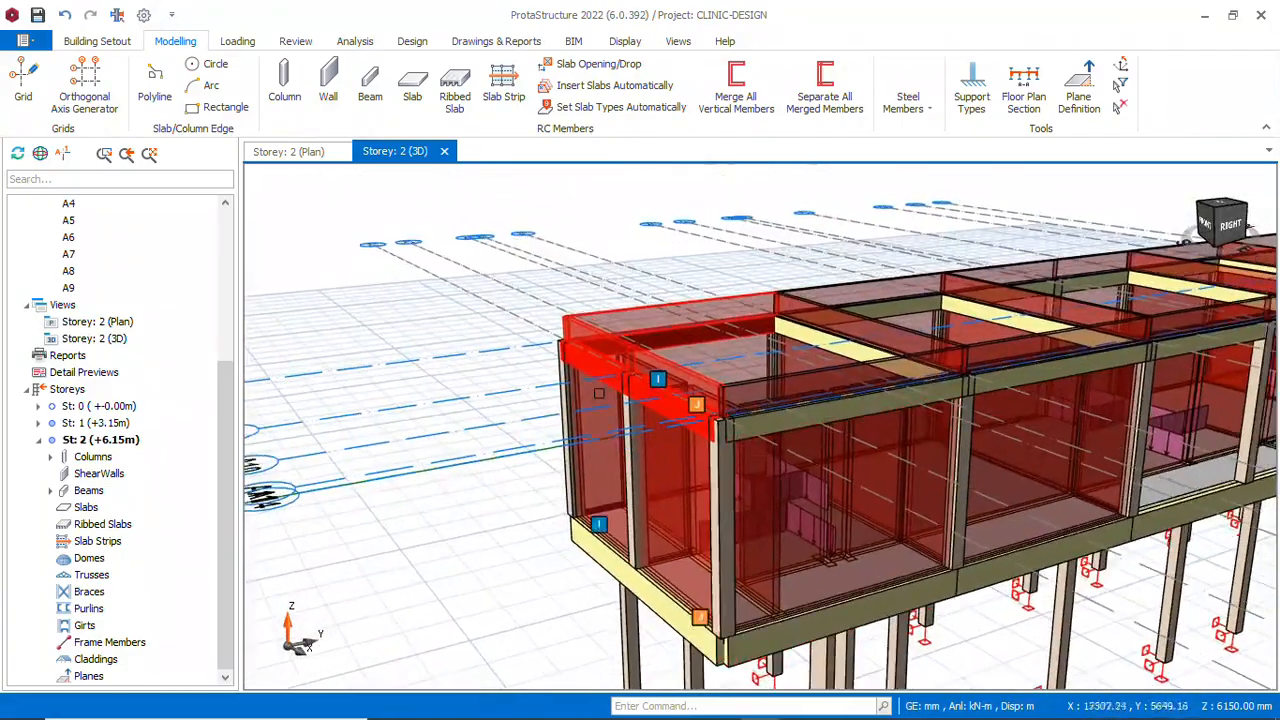
Open the plan view of storey St: 1 (+3.15m)
click(288, 151)
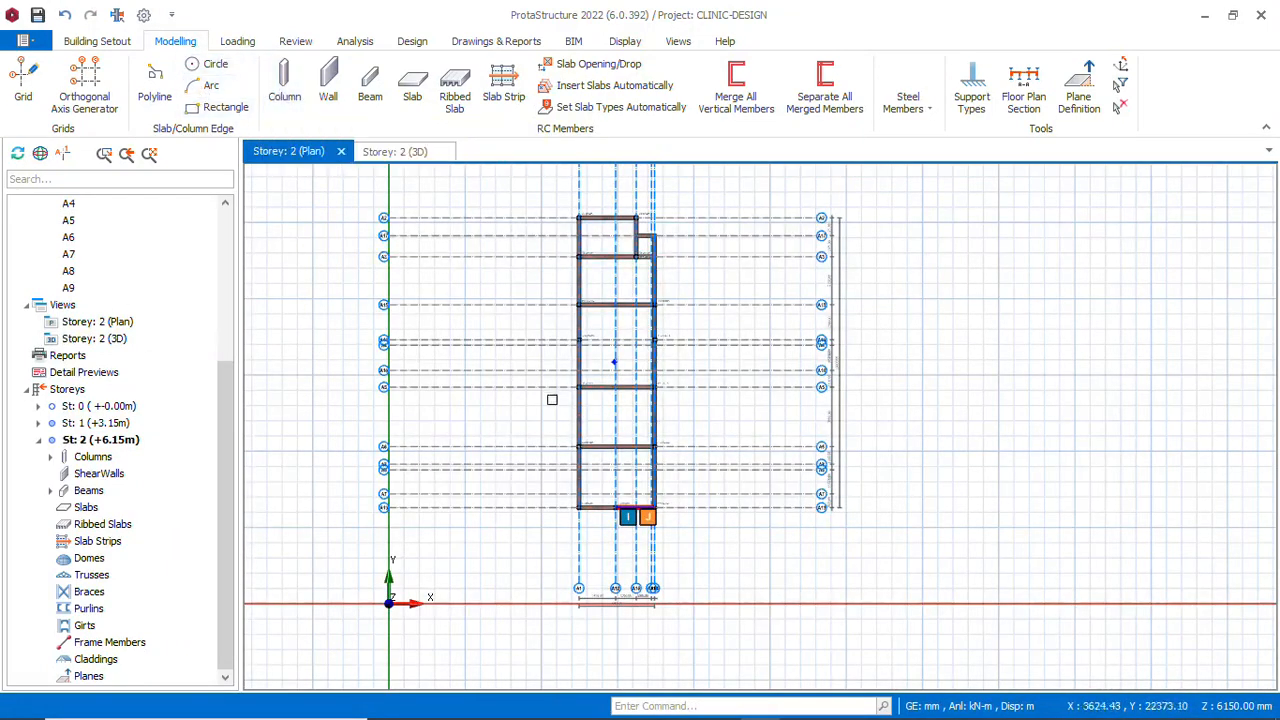
click(100, 423)
double_click(114, 421)
scroll(611, 266, up, 3)
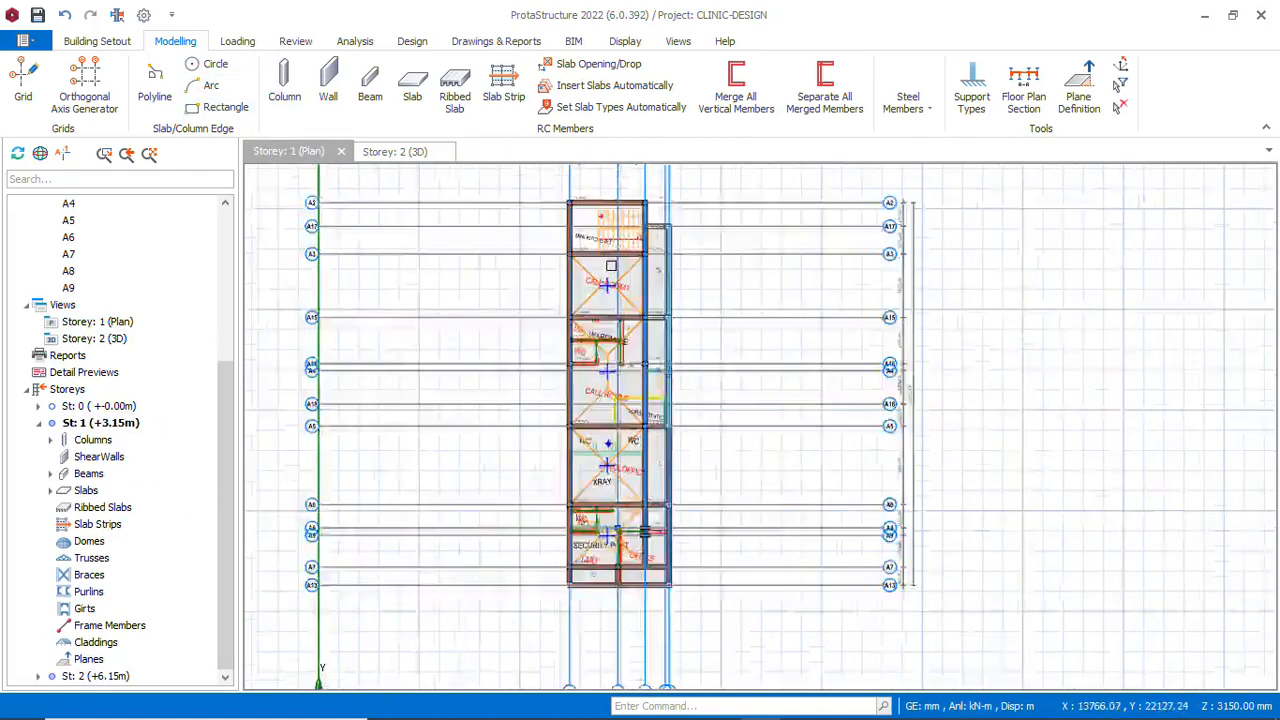
Insert an X-direction analytical slab strip about 10 m long across CALL ROOM1, between axes A3 and A15
scroll(501, 310, down, 1)
scroll(602, 299, up, 2)
scroll(435, 294, down, 3)
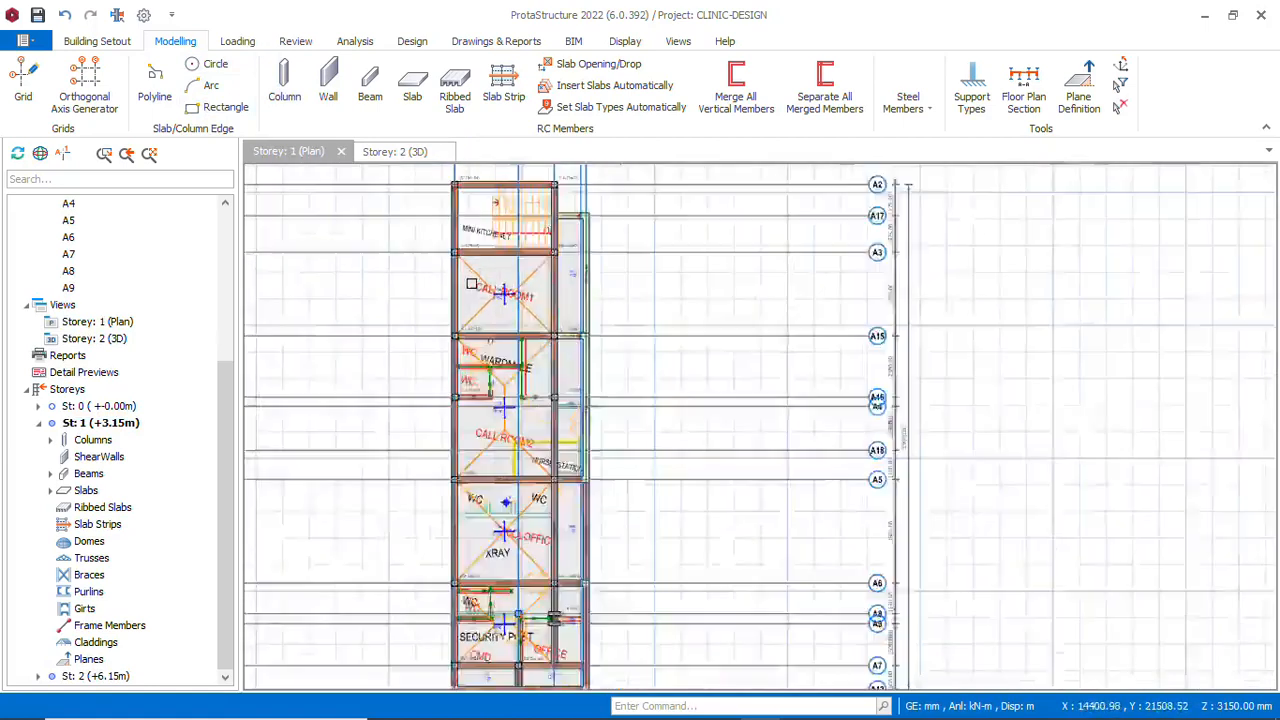
scroll(480, 385, up, 2)
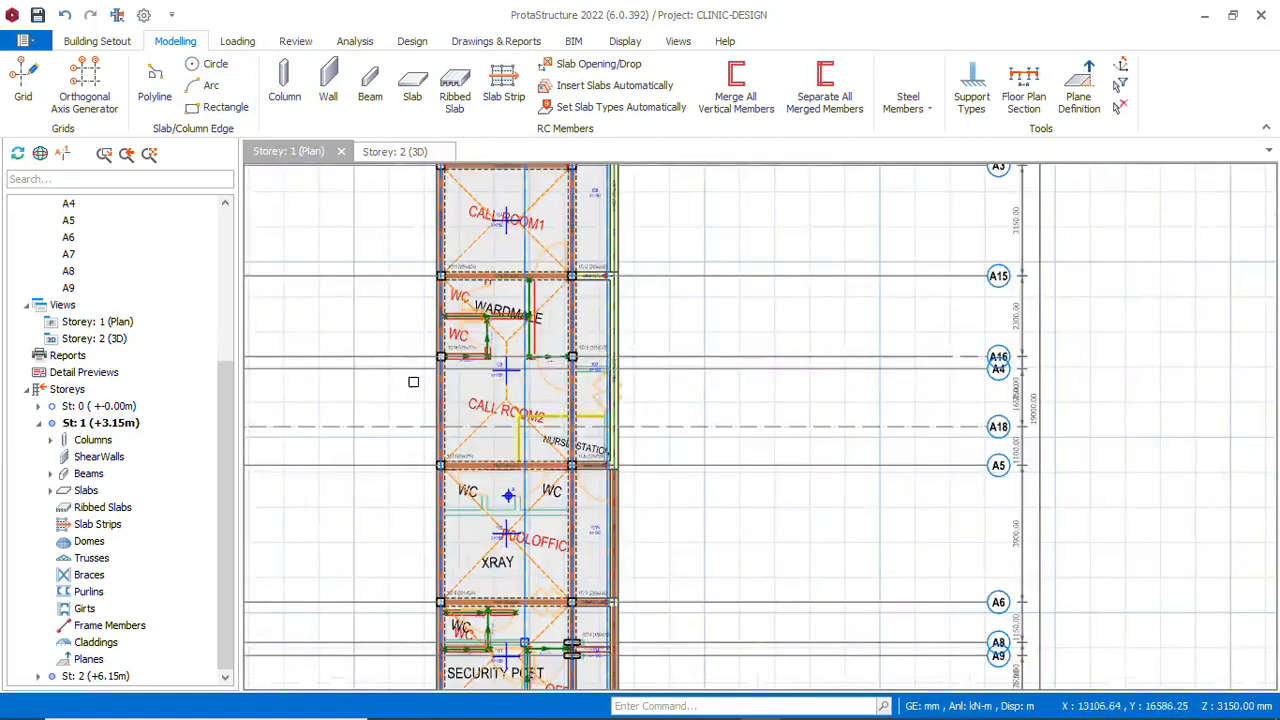
scroll(651, 381, down, 2)
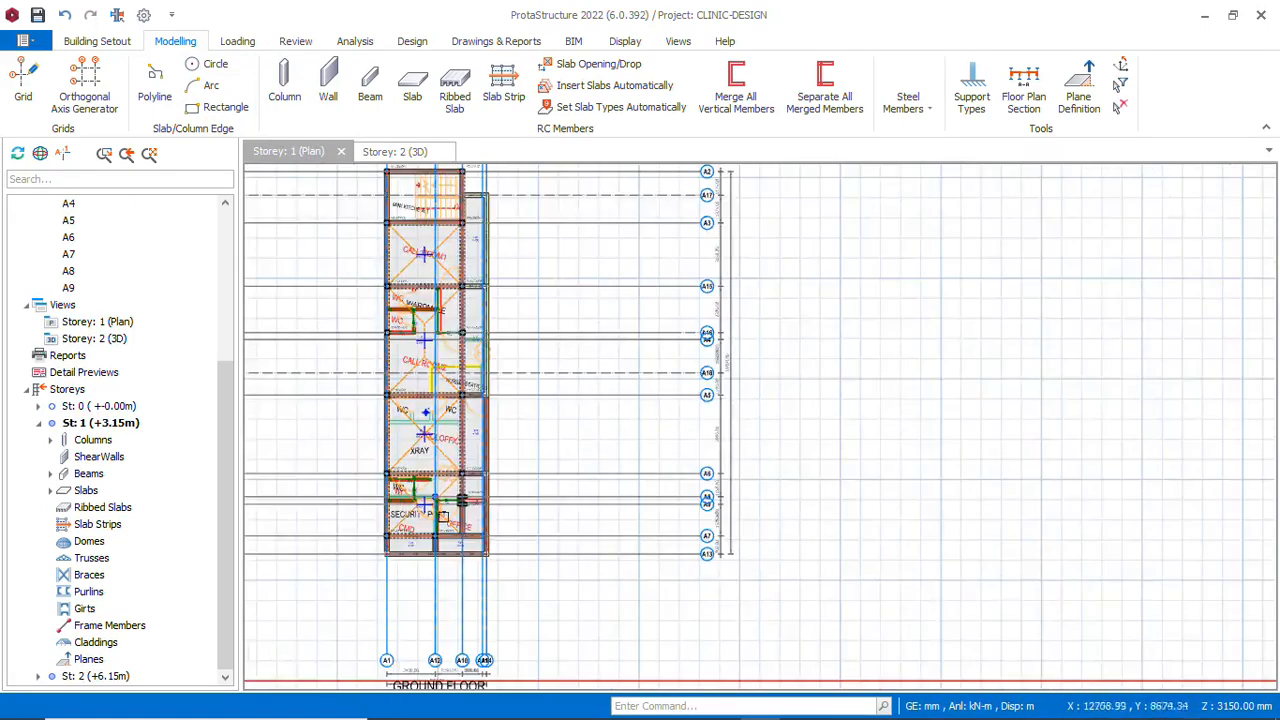
scroll(443, 515, up, 1)
scroll(479, 511, down, 2)
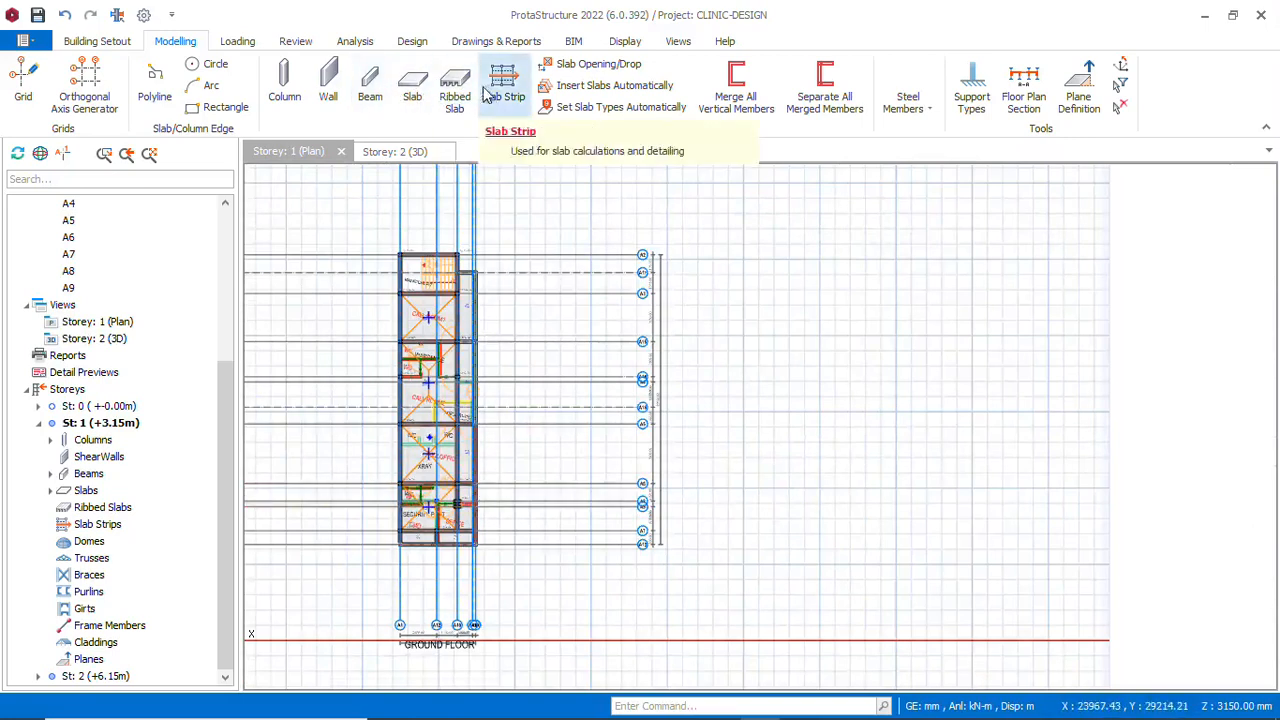
click(510, 93)
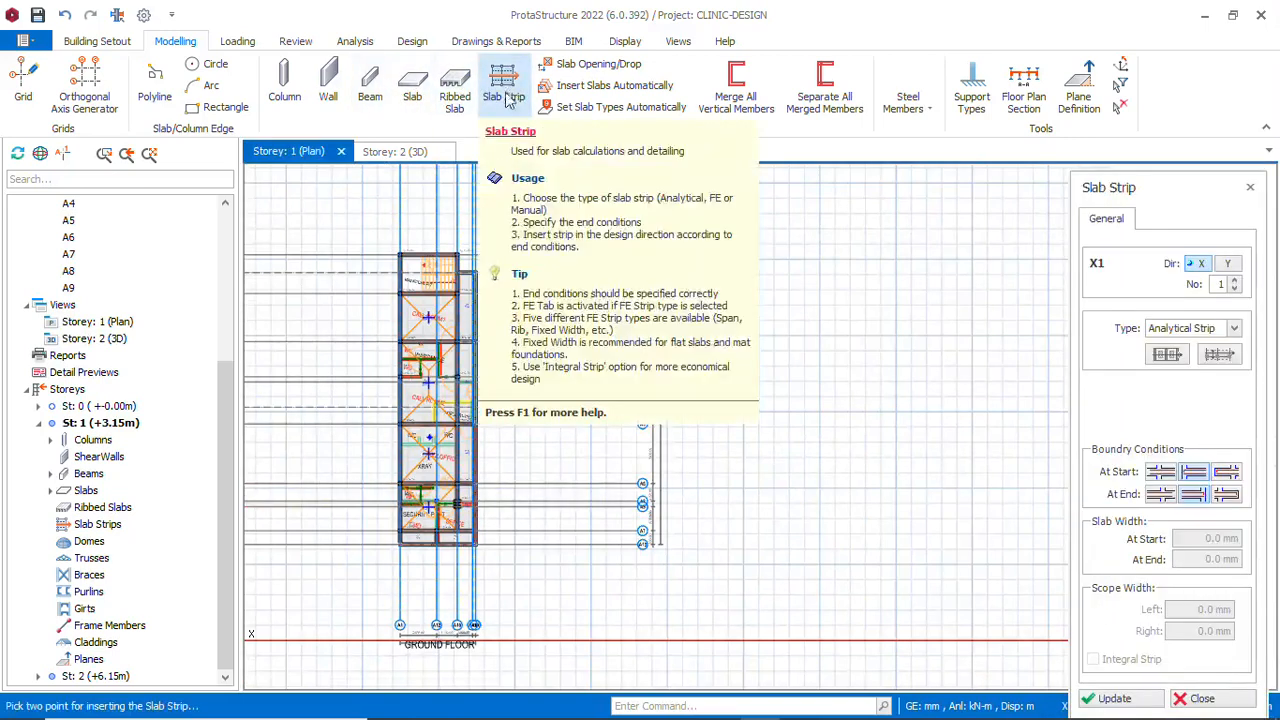
click(1207, 273)
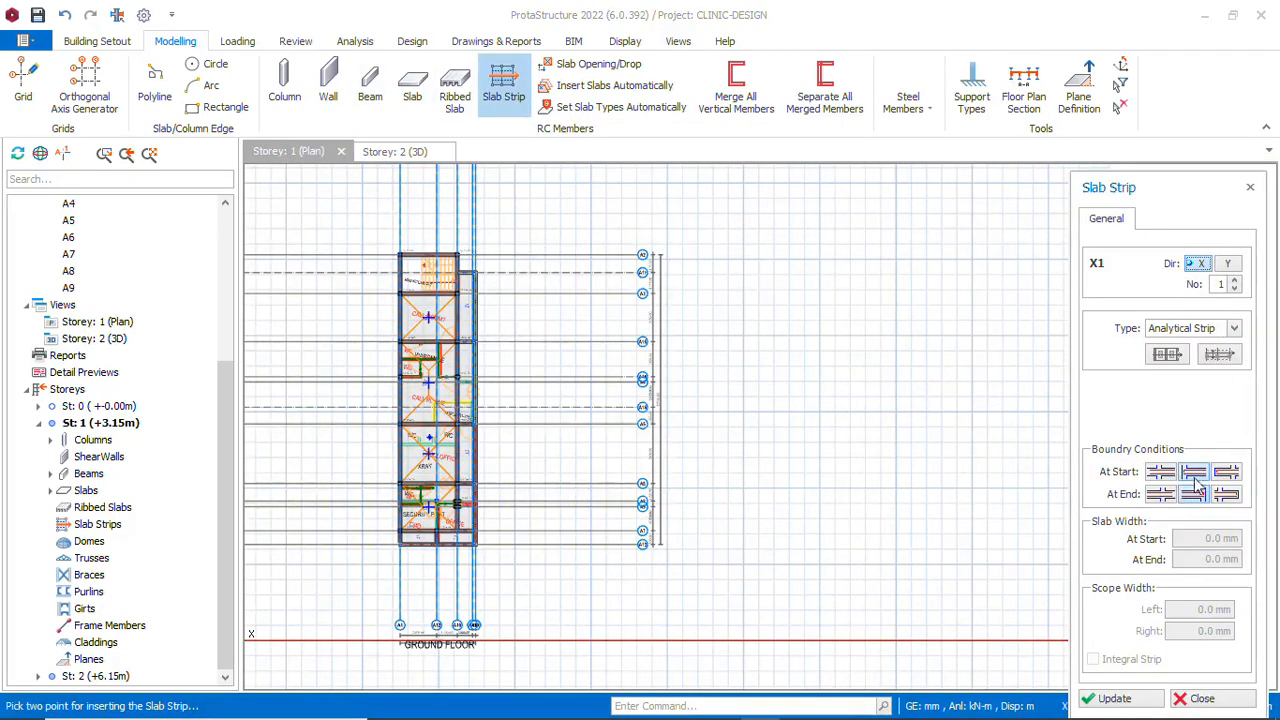
scroll(400, 320, up, 1)
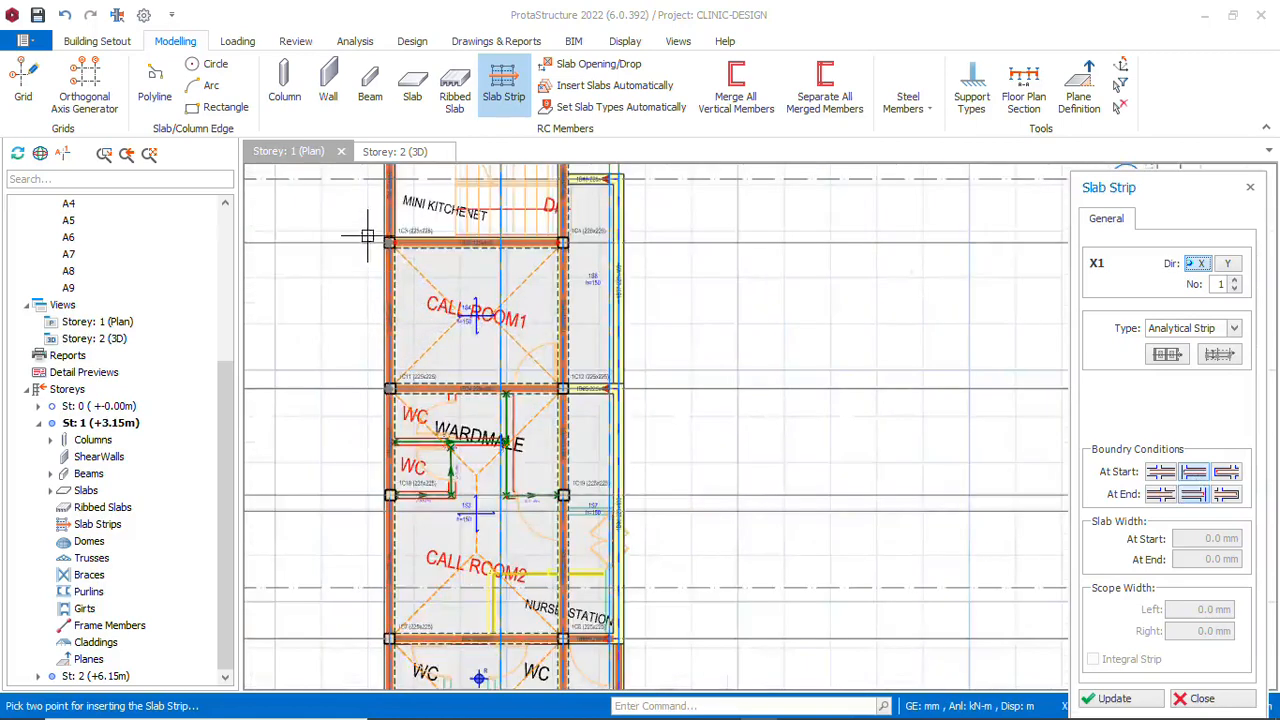
scroll(395, 345, up, 1)
scroll(410, 342, down, 2)
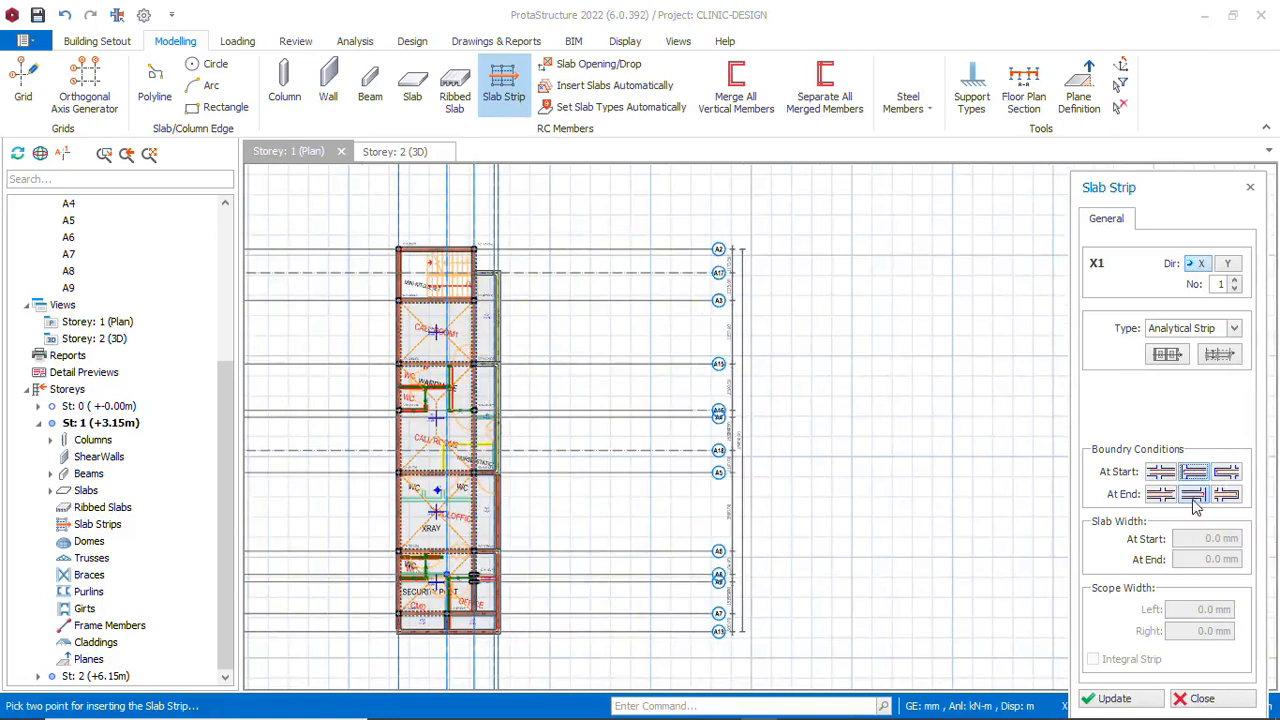
click(356, 336)
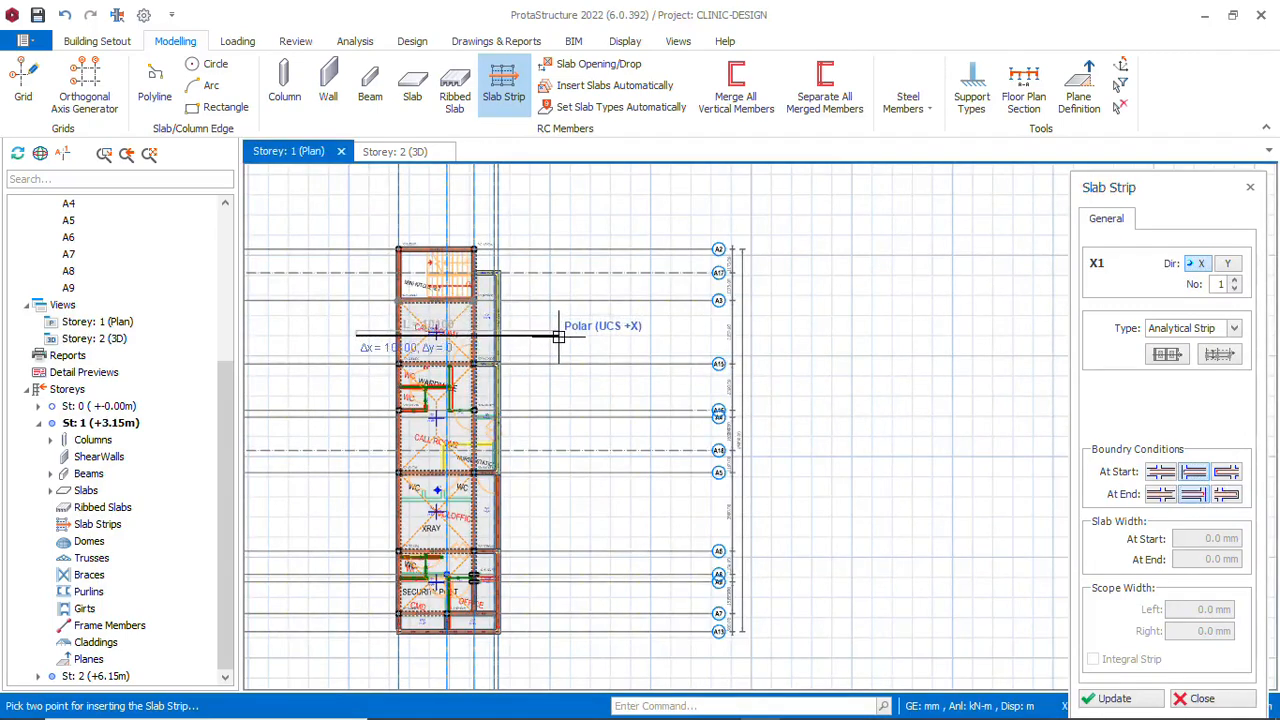
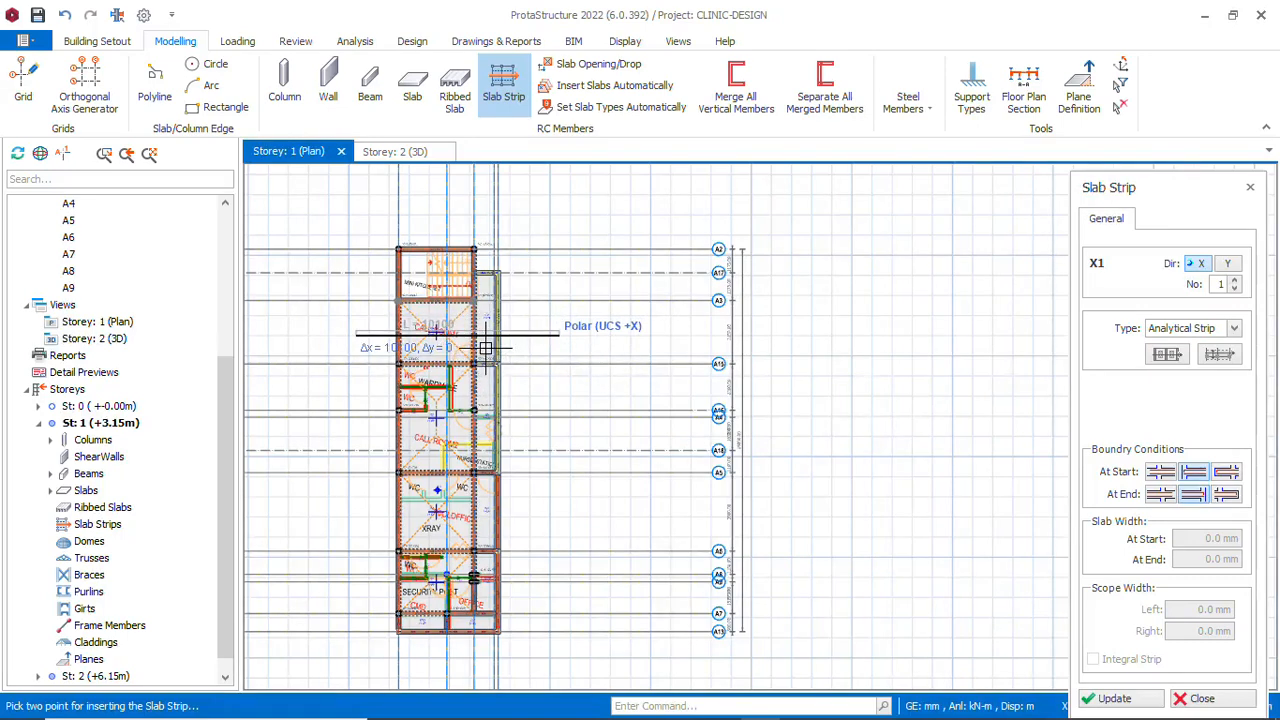
click(486, 347)
Examine the reinforcement bars and labels generated along the slab strip in CALL ROOM1 and the adjoining slab
scroll(380, 340, up, 4)
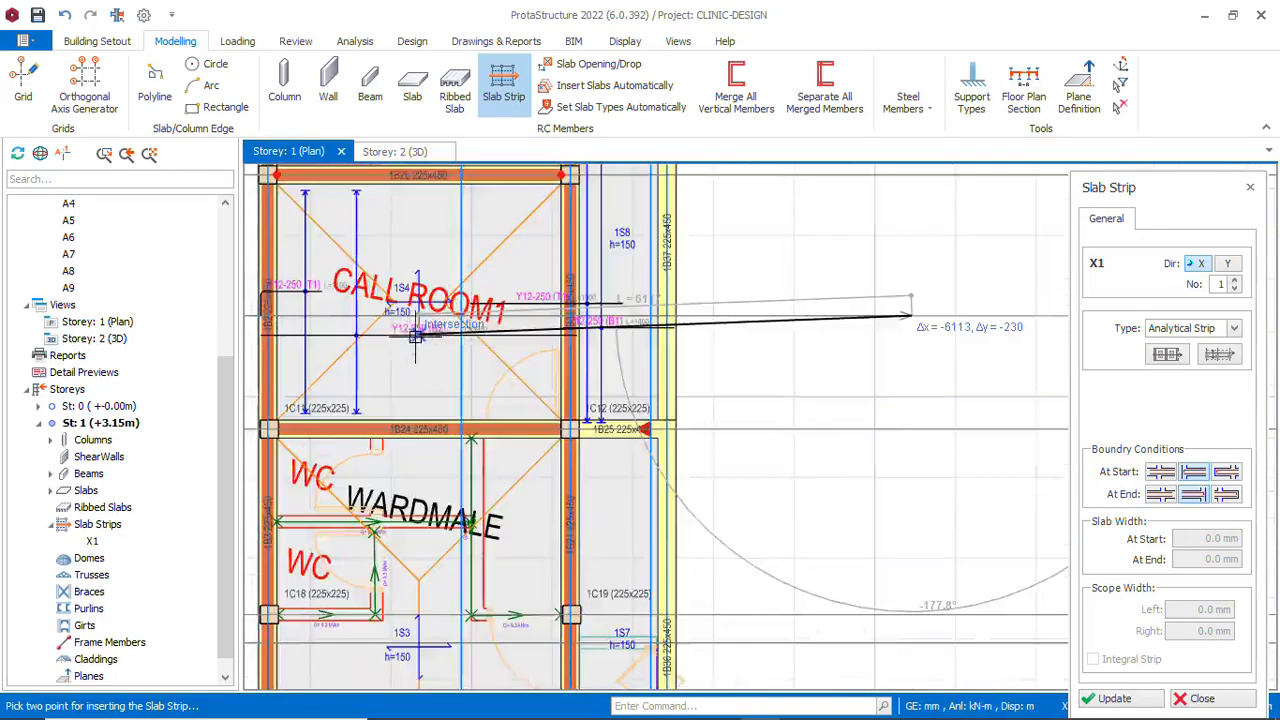
scroll(434, 375, up, 2)
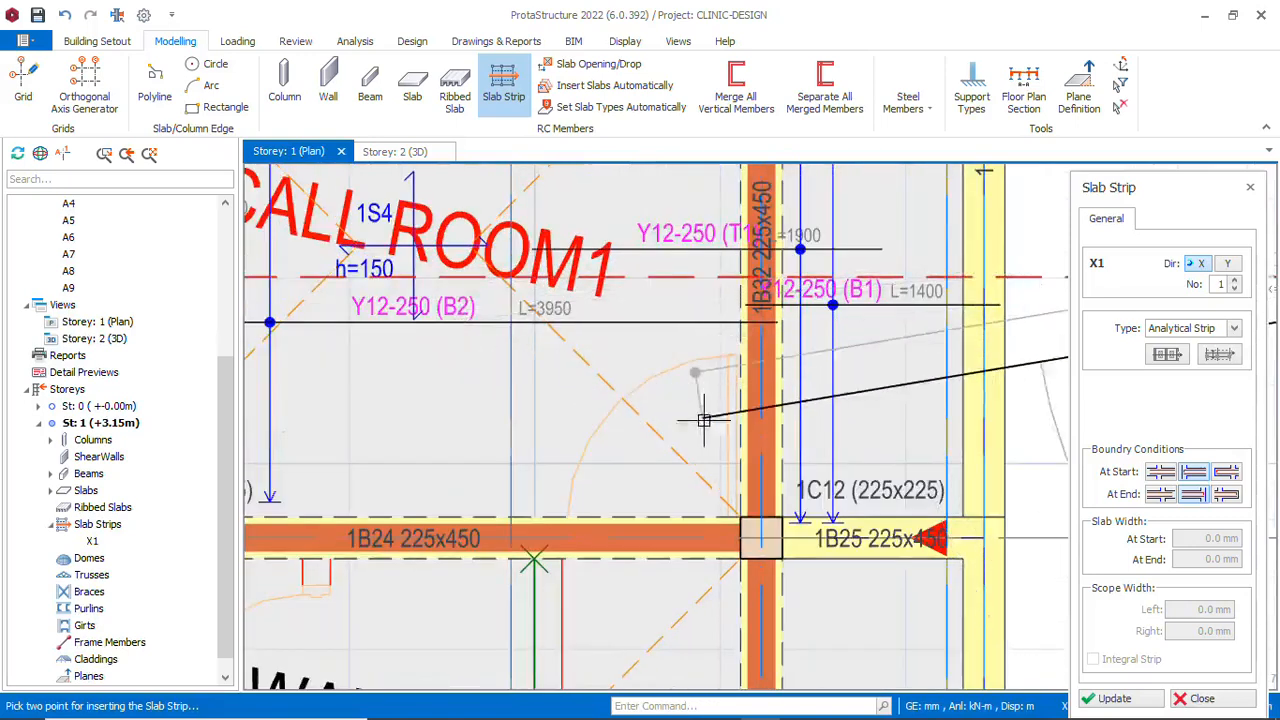
scroll(280, 455, down, 4)
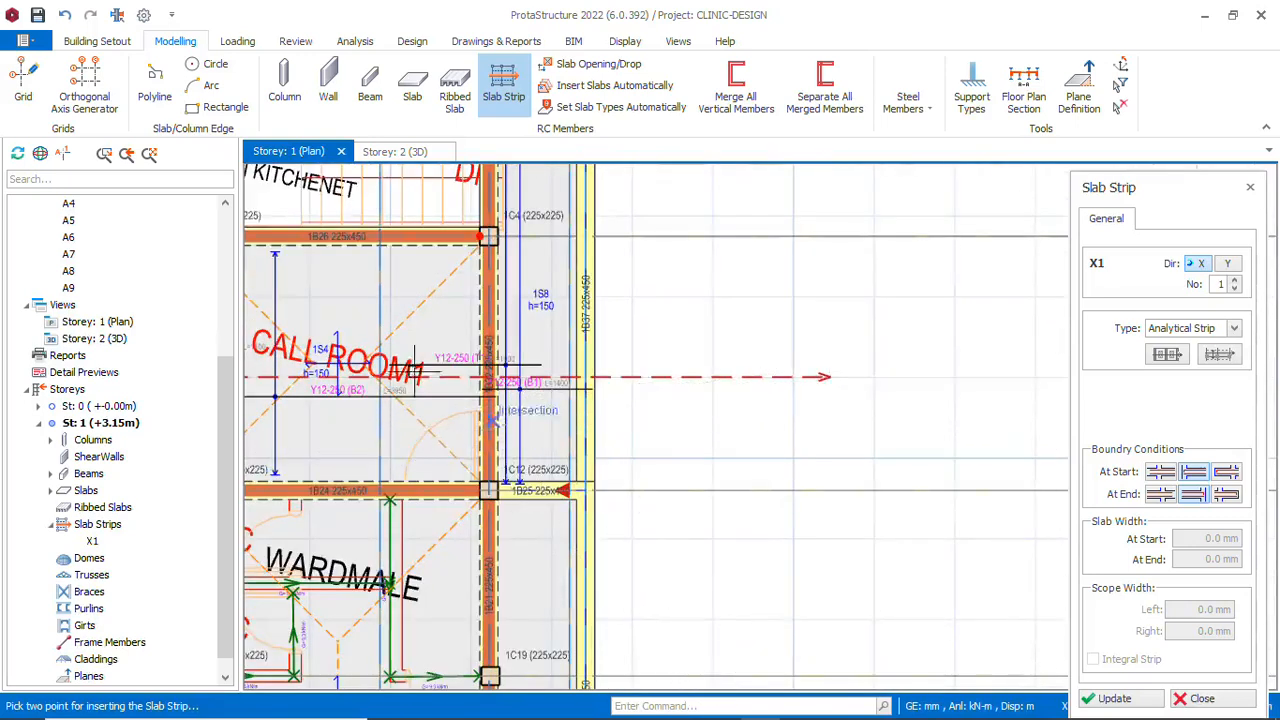
scroll(703, 380, down, 4)
scroll(560, 370, up, 4)
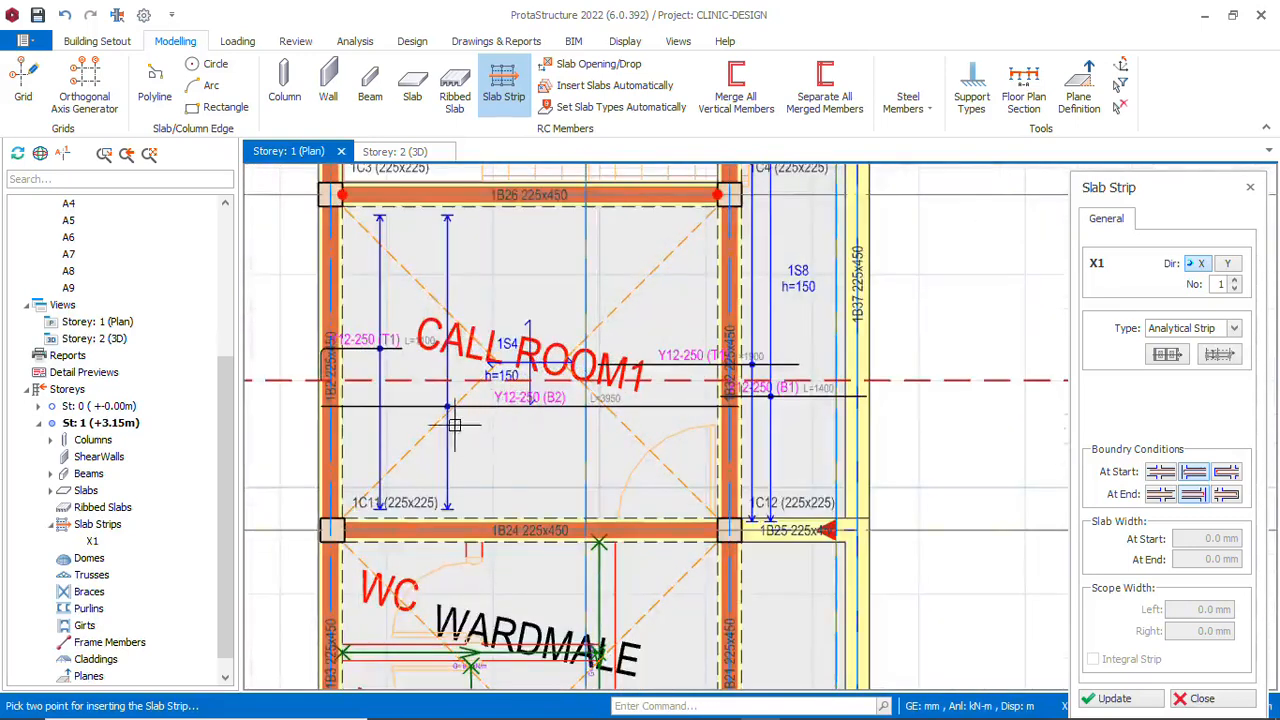
scroll(385, 343, down, 1)
scroll(459, 372, down, 2)
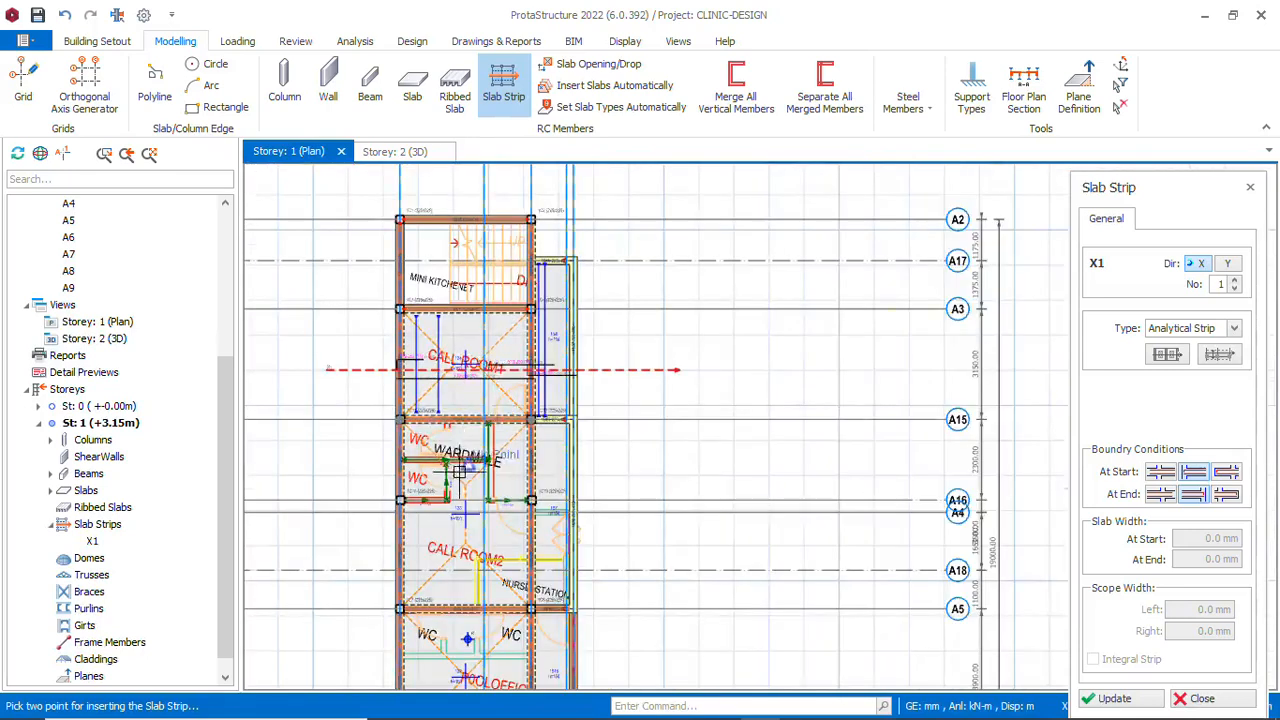
scroll(500, 375, up, 2)
scroll(460, 400, down, 2)
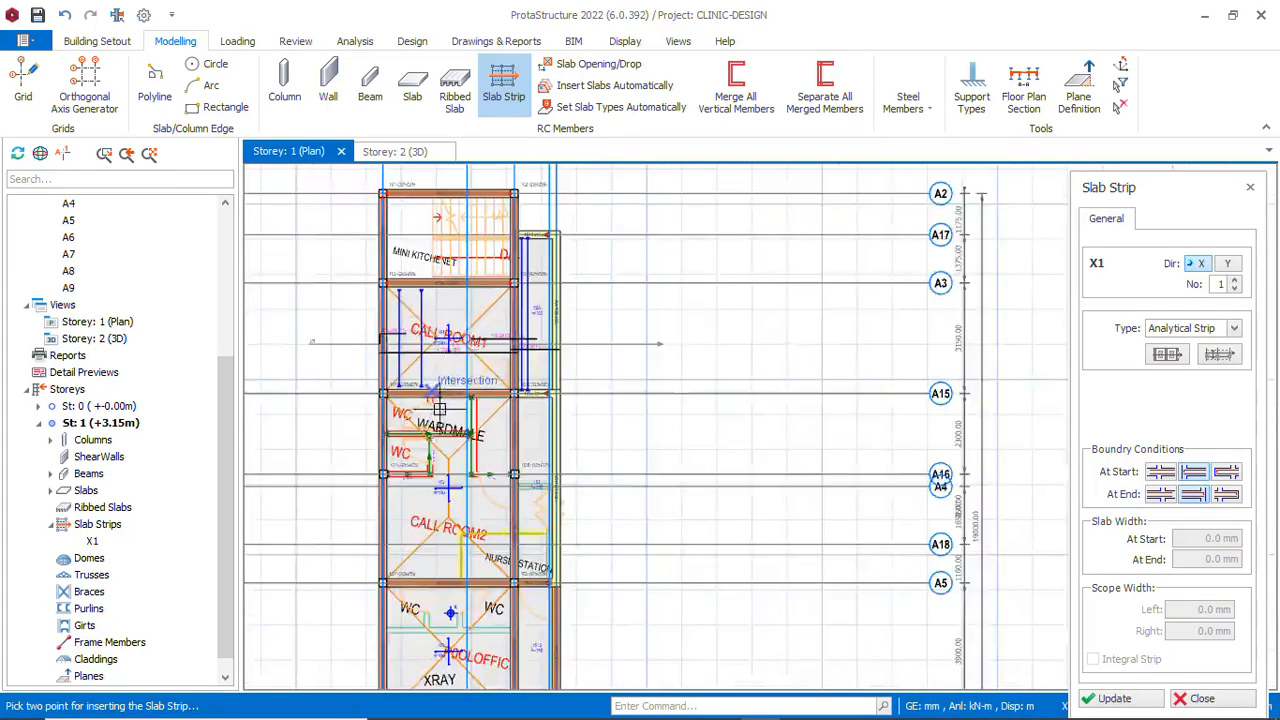
scroll(431, 421, up, 2)
scroll(425, 300, up, 2)
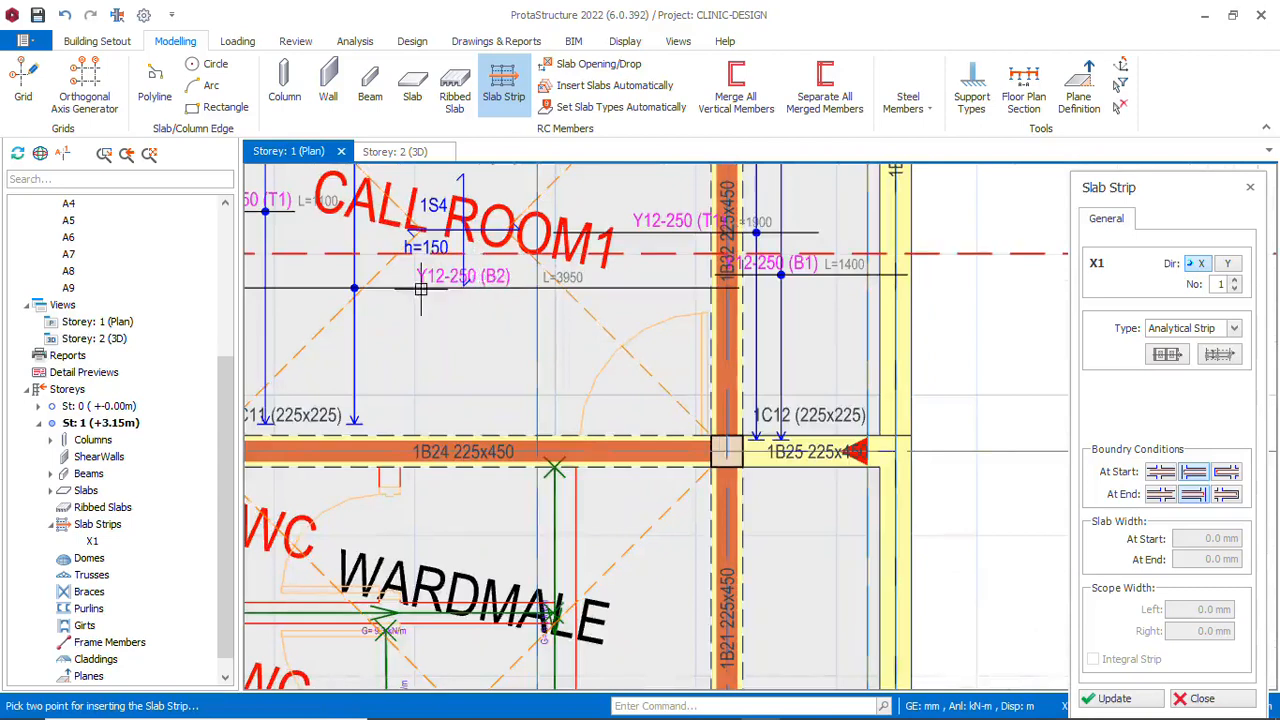
scroll(475, 295, down, 2)
scroll(484, 371, down, 1)
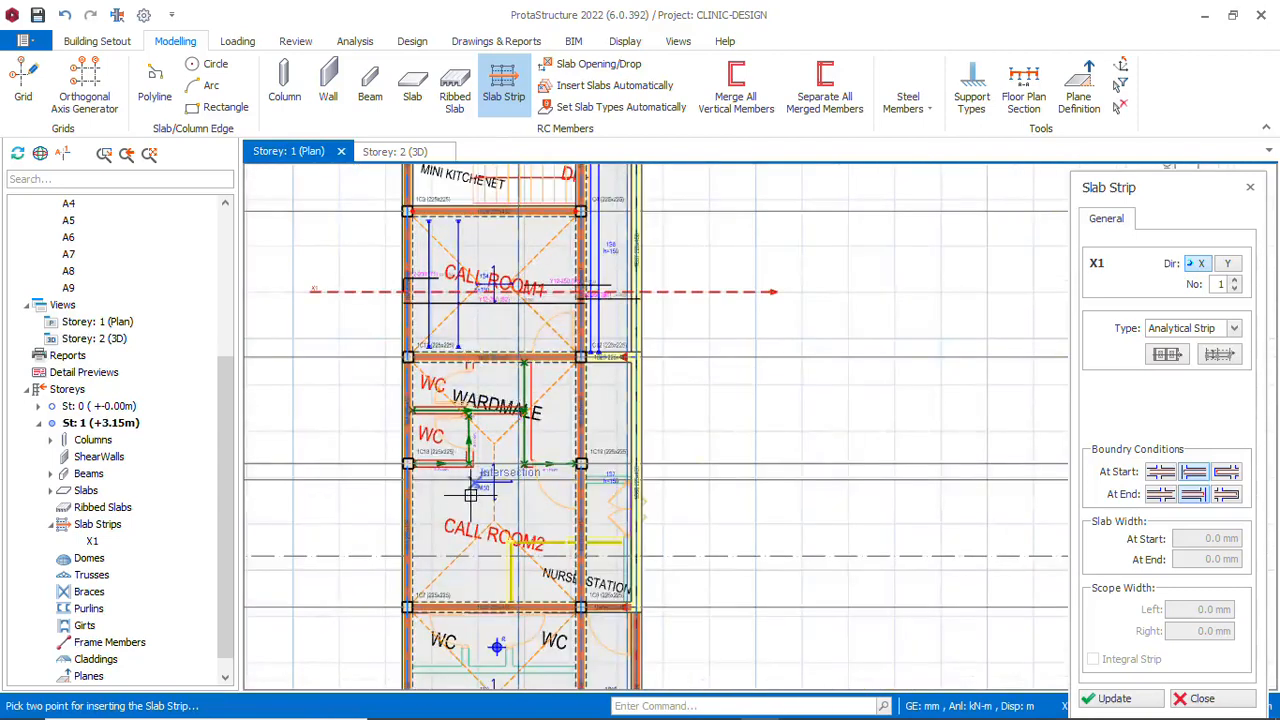
scroll(470, 495, down, 1)
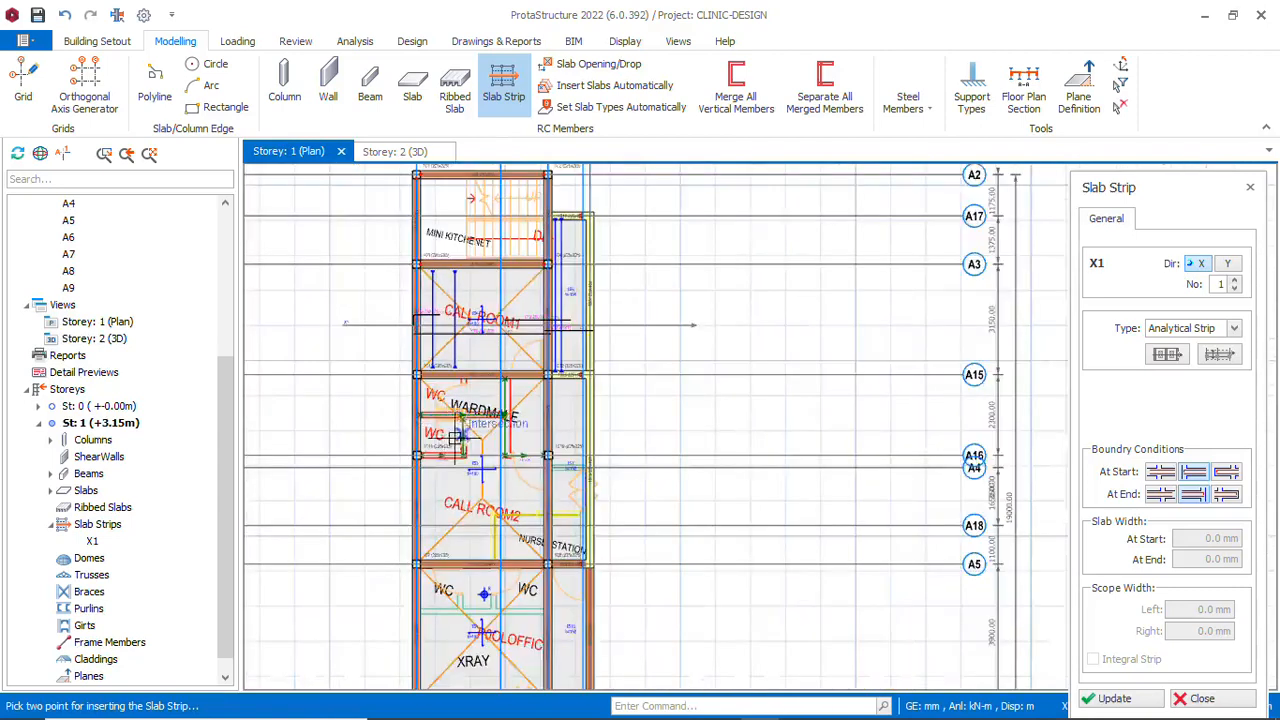
Insert a second X-direction analytical slab strip across CALL ROOM2, between axes A4 and A18
click(353, 484)
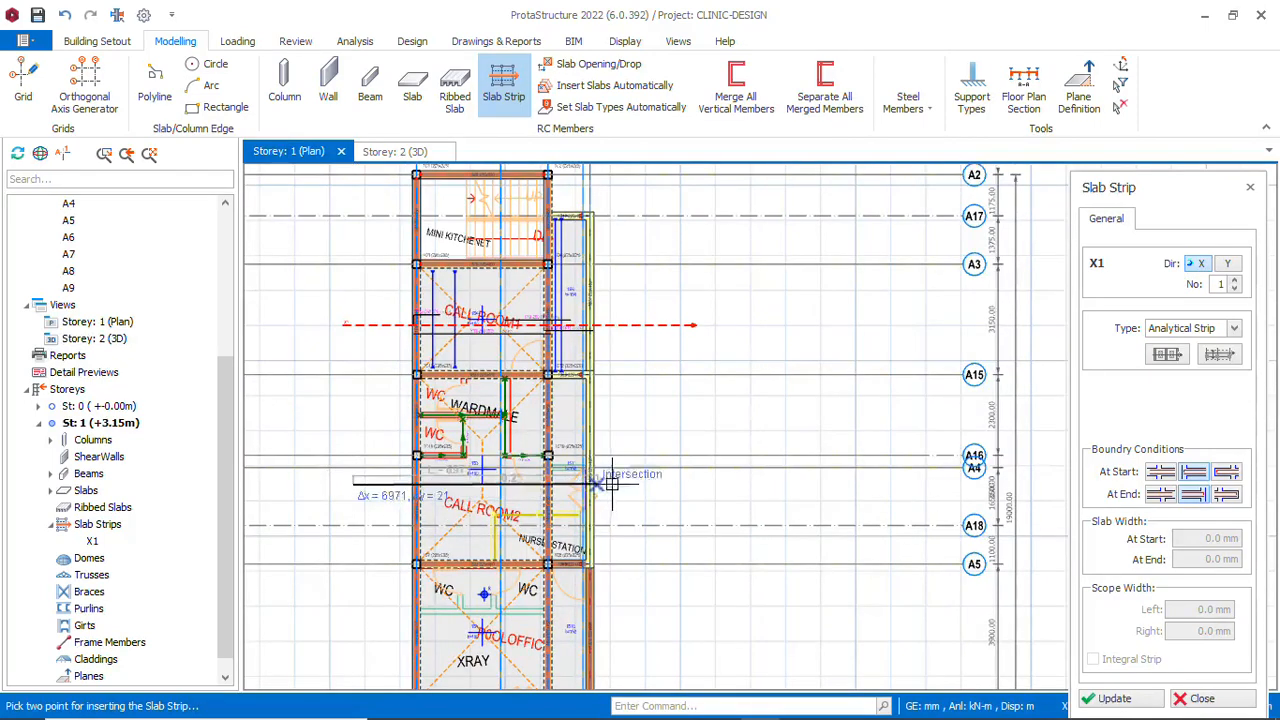
click(677, 481)
scroll(666, 480, down, 2)
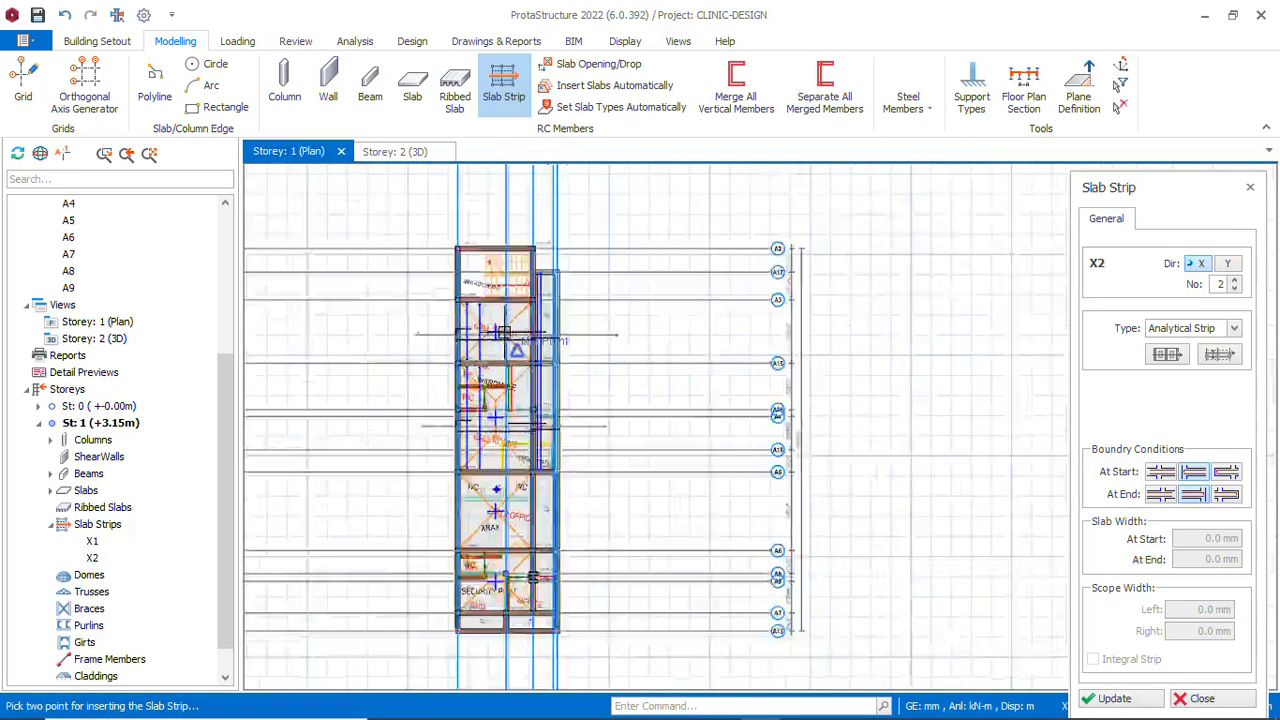
scroll(430, 450, up, 1)
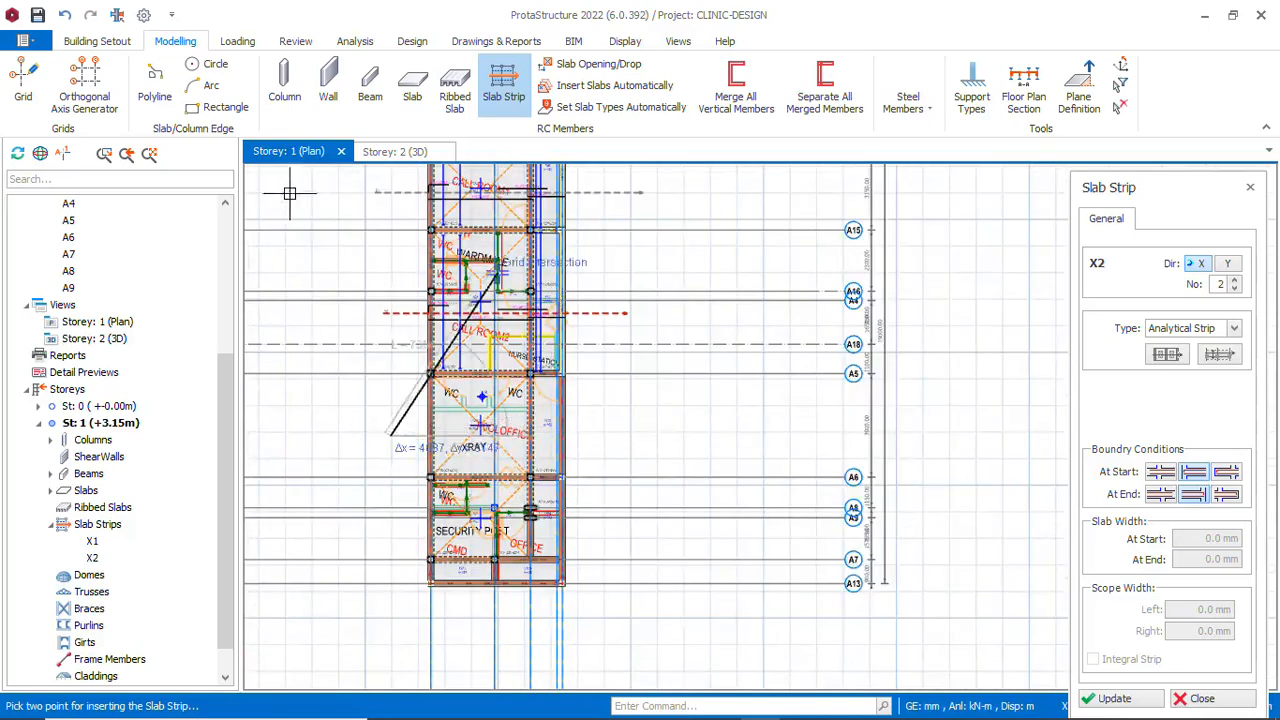
Abandon the strip in progress and undo the slab strips inserted across CALL ROOM2 and CALL ROOM1
click(64, 17)
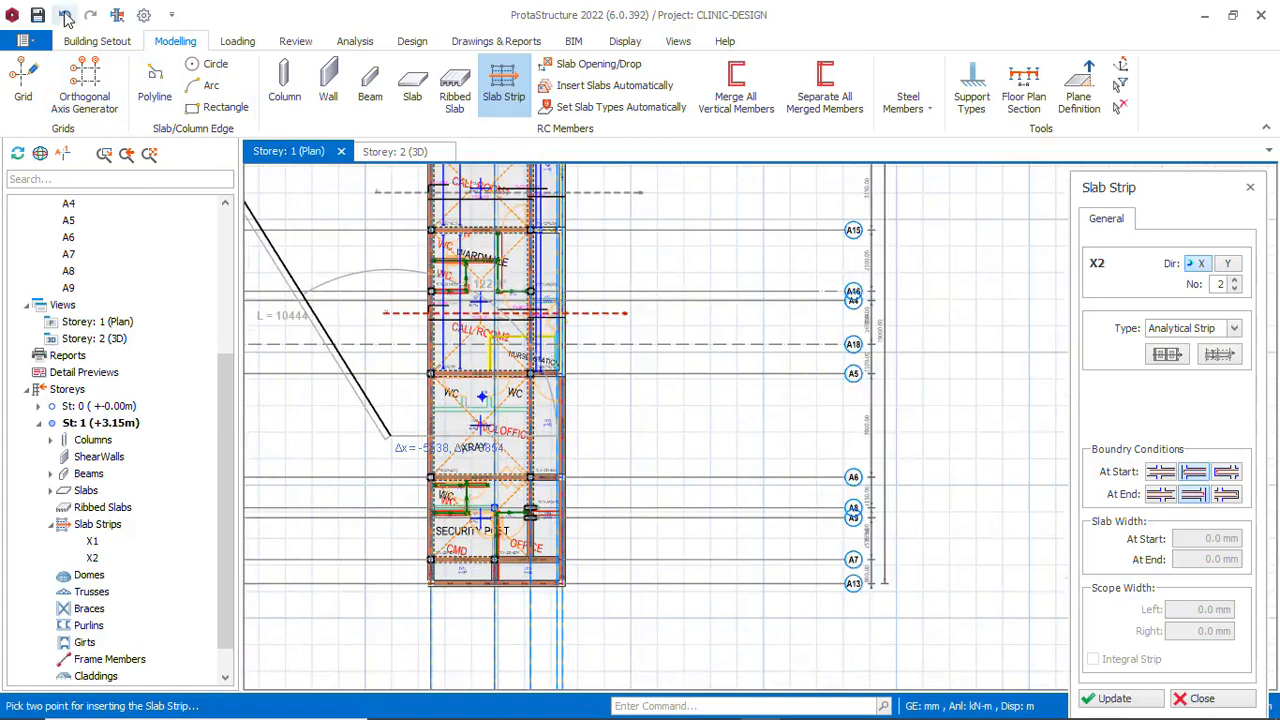
click(64, 17)
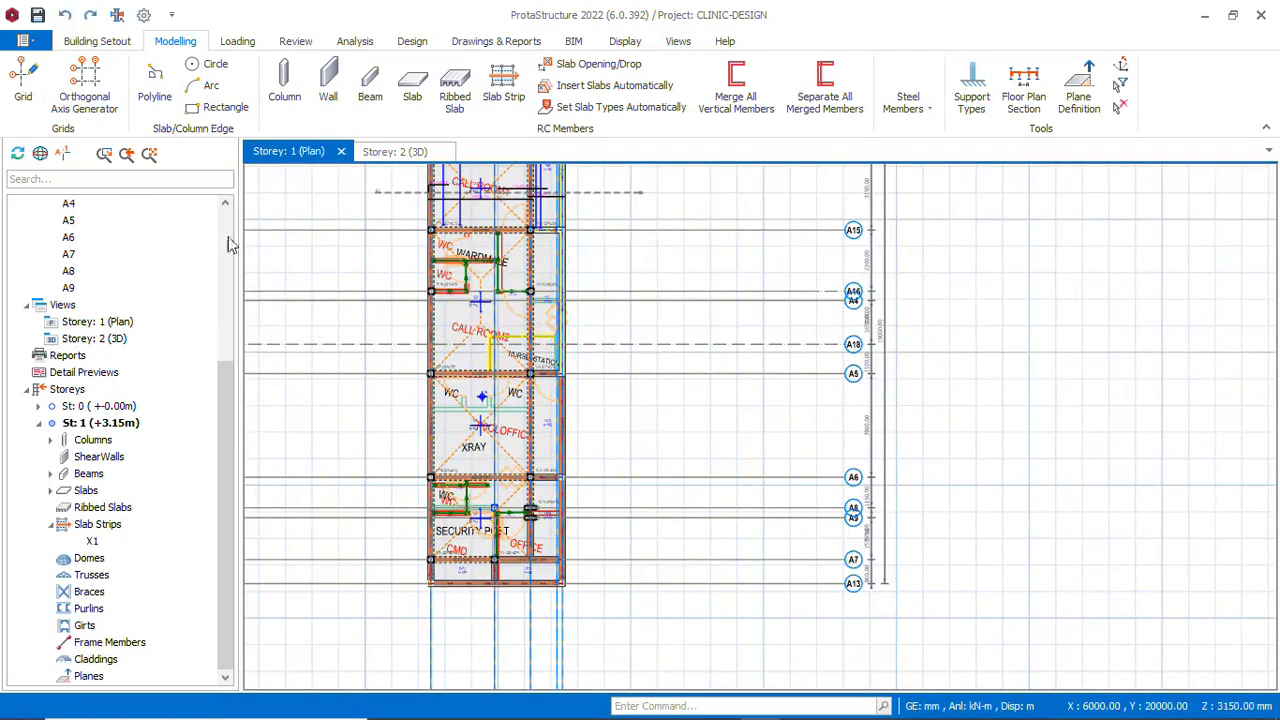
scroll(433, 488, down, 2)
scroll(447, 376, up, 2)
scroll(448, 268, down, 2)
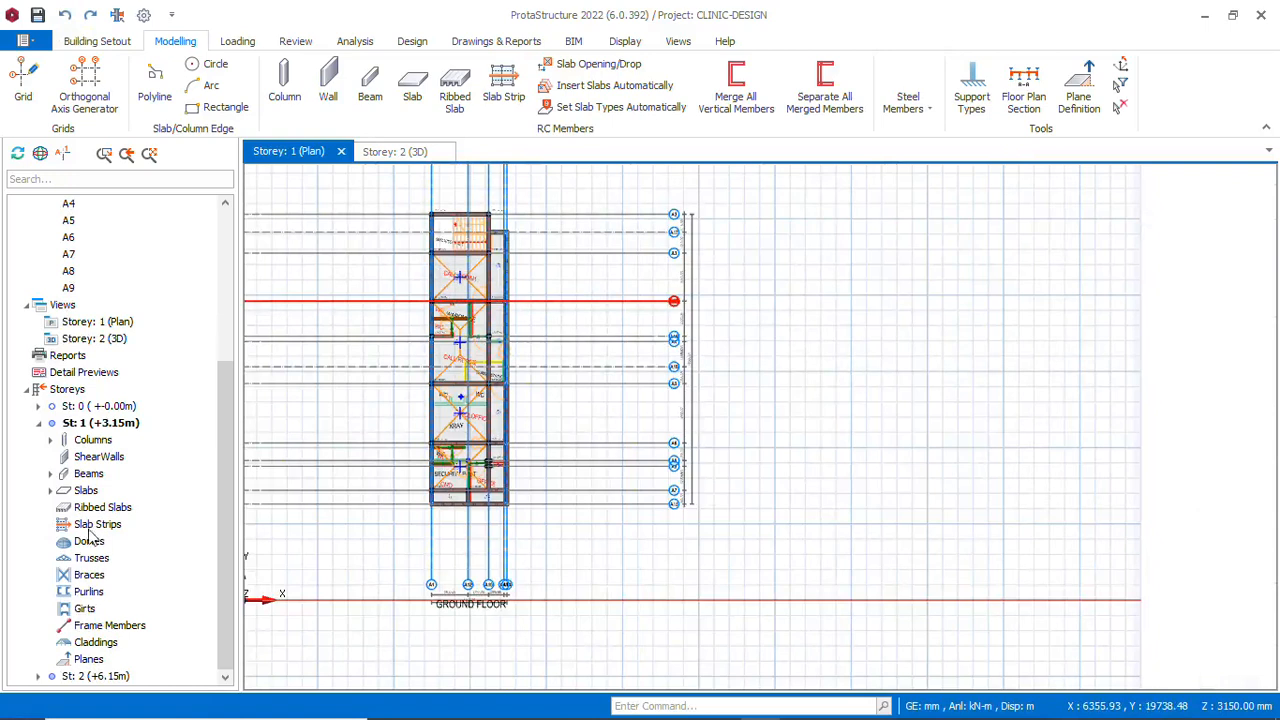
Determine the slab types automatically for storey 1 slabs 1S1 to 1S15, applied to selected slabs only with a 70% minimum edge coverage ratio
click(51, 490)
click(96, 507)
scroll(112, 560, down, 2)
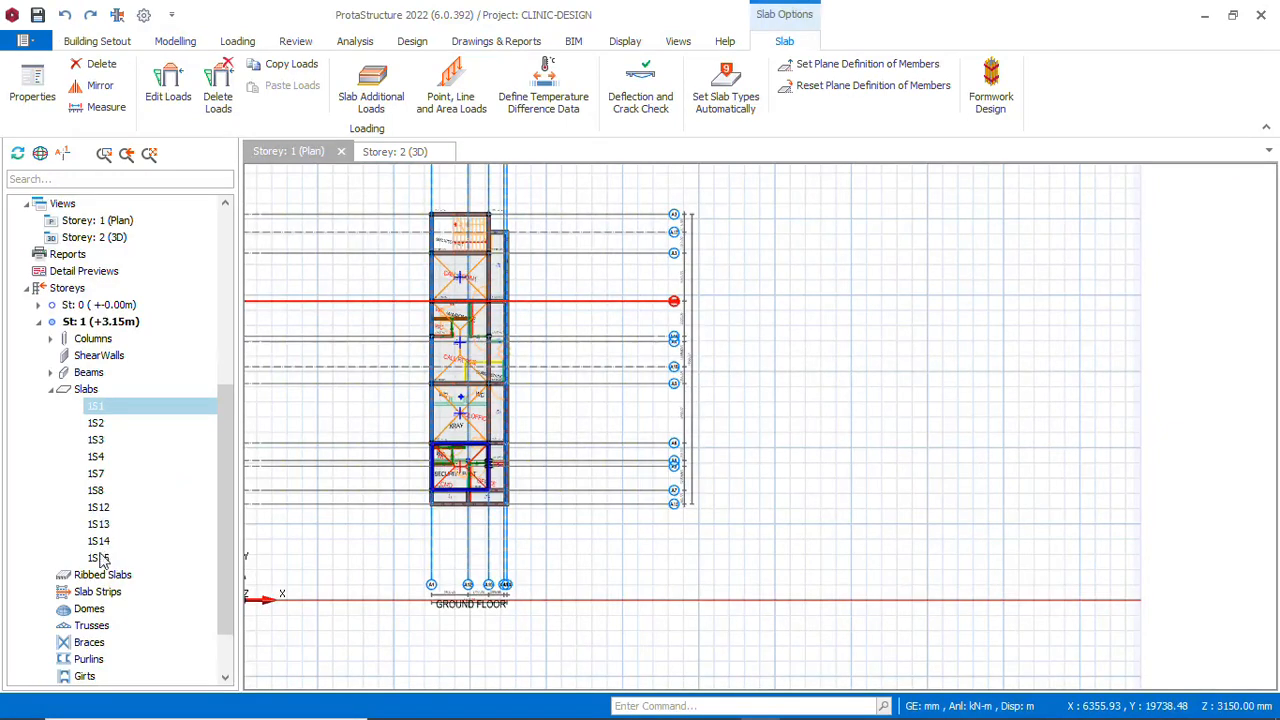
shift+click(101, 560)
right_click(117, 470)
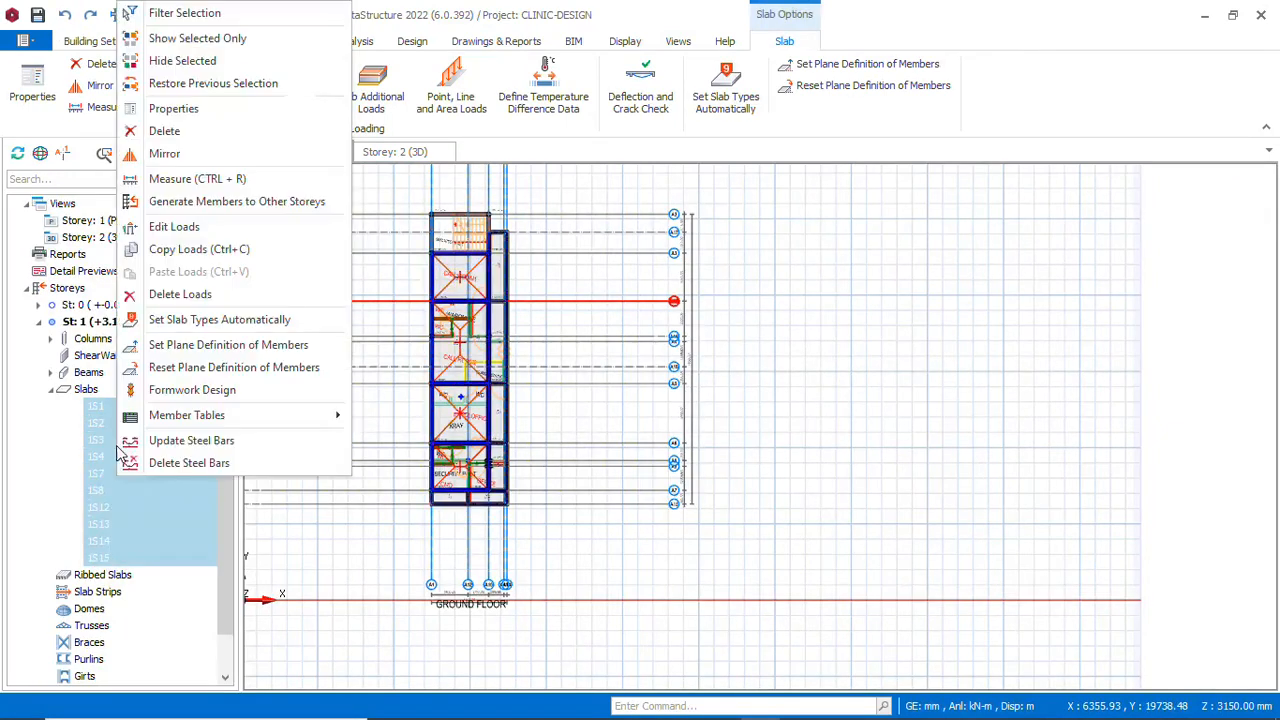
click(236, 320)
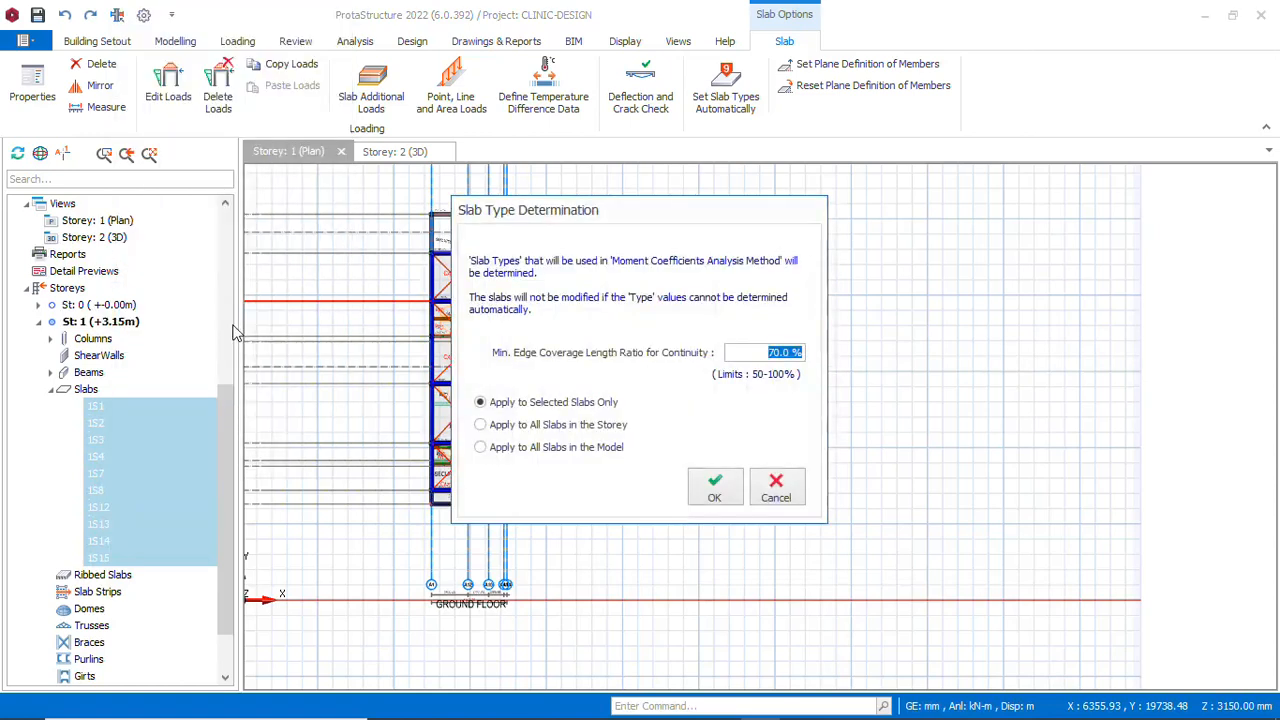
click(716, 497)
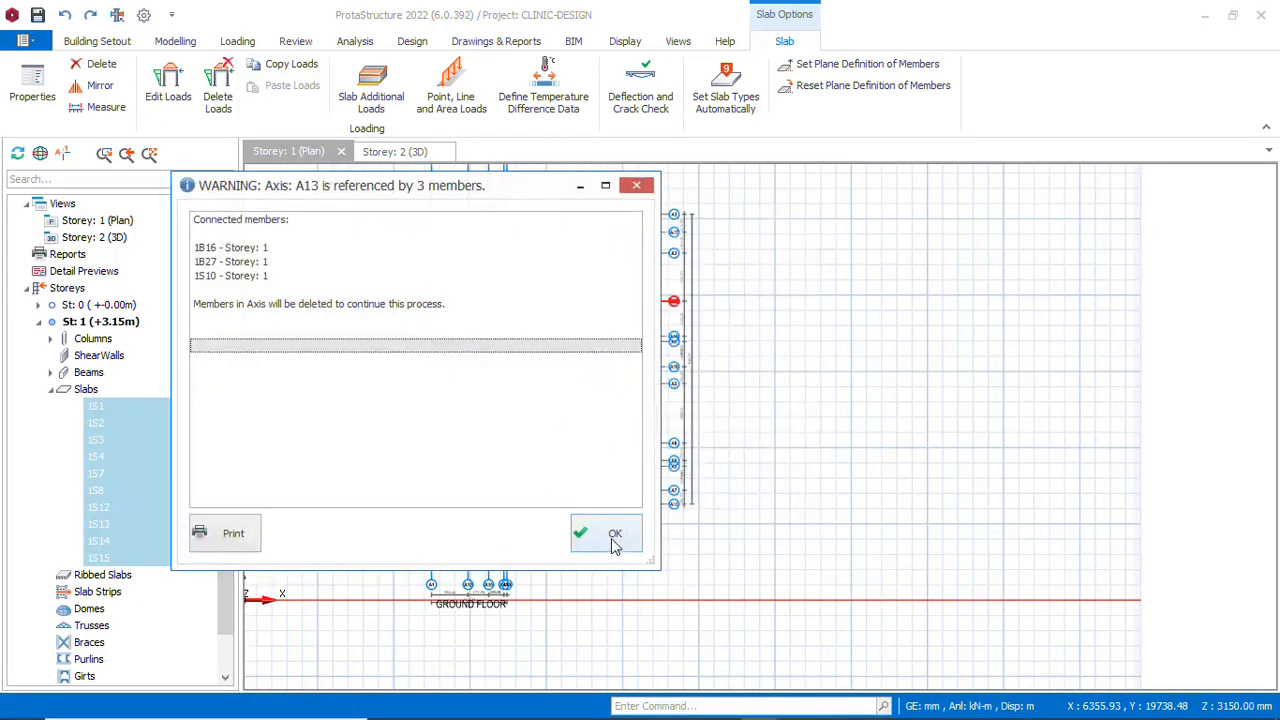
click(614, 540)
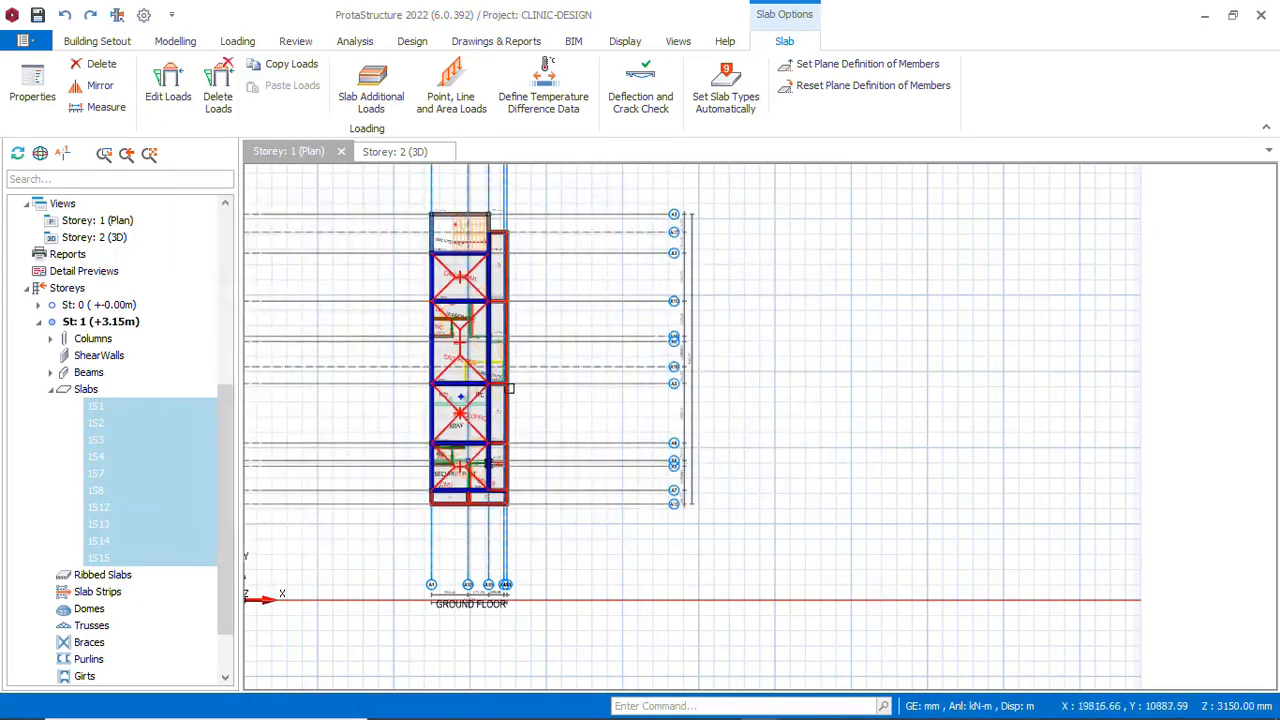
Insert an X-direction analytical slab strip about 8900 mm long across CALL ROOM1 and slab 1S8, between axes A3 and A15
scroll(462, 260, up, 3)
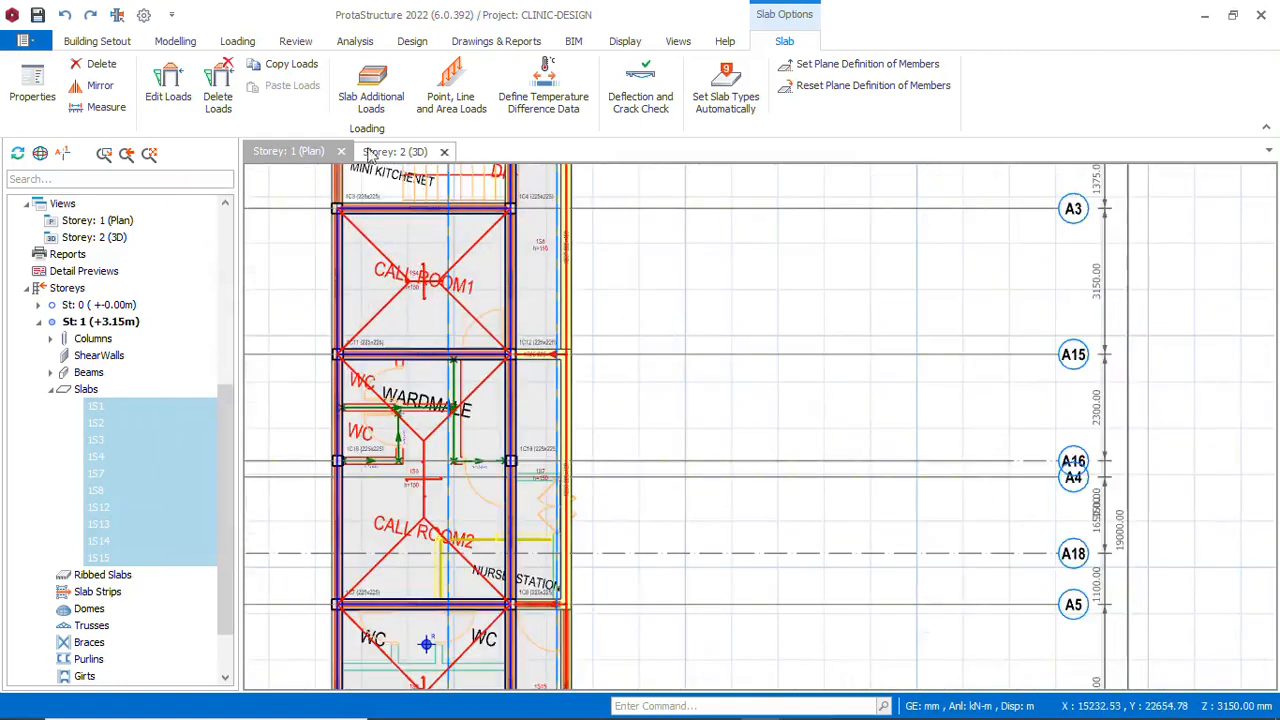
click(190, 44)
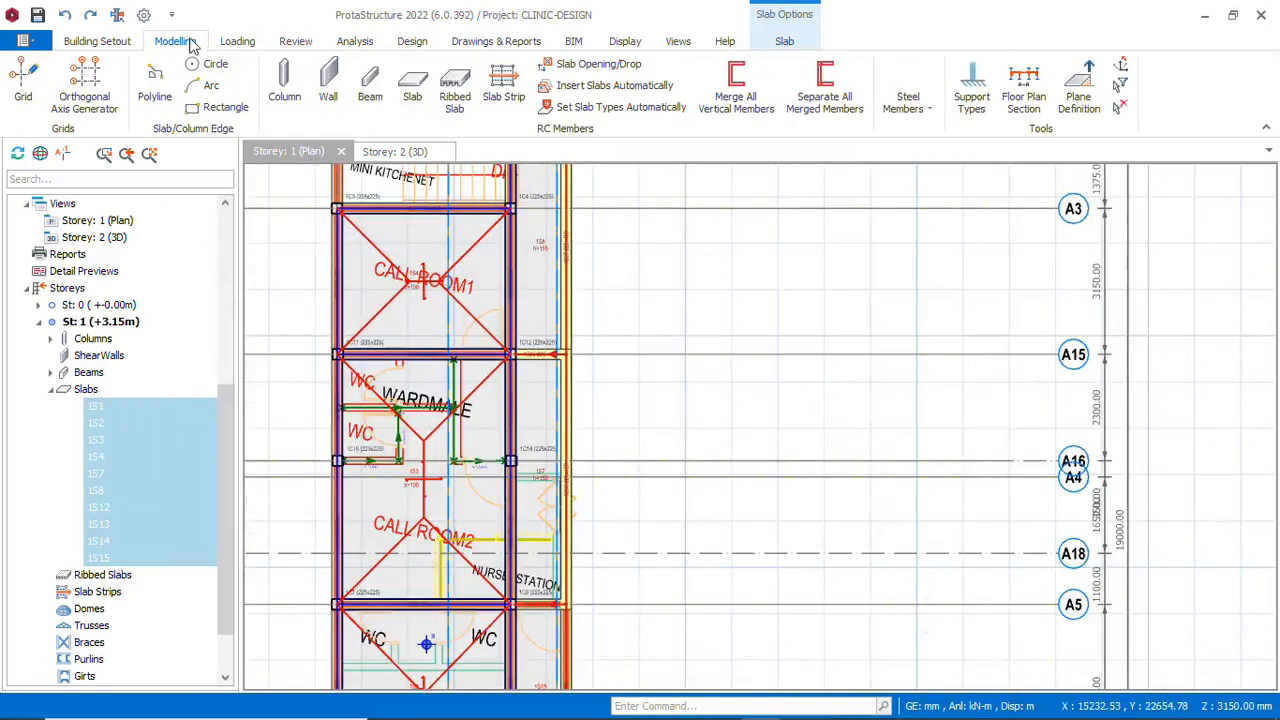
click(502, 82)
scroll(790, 420, down, 3)
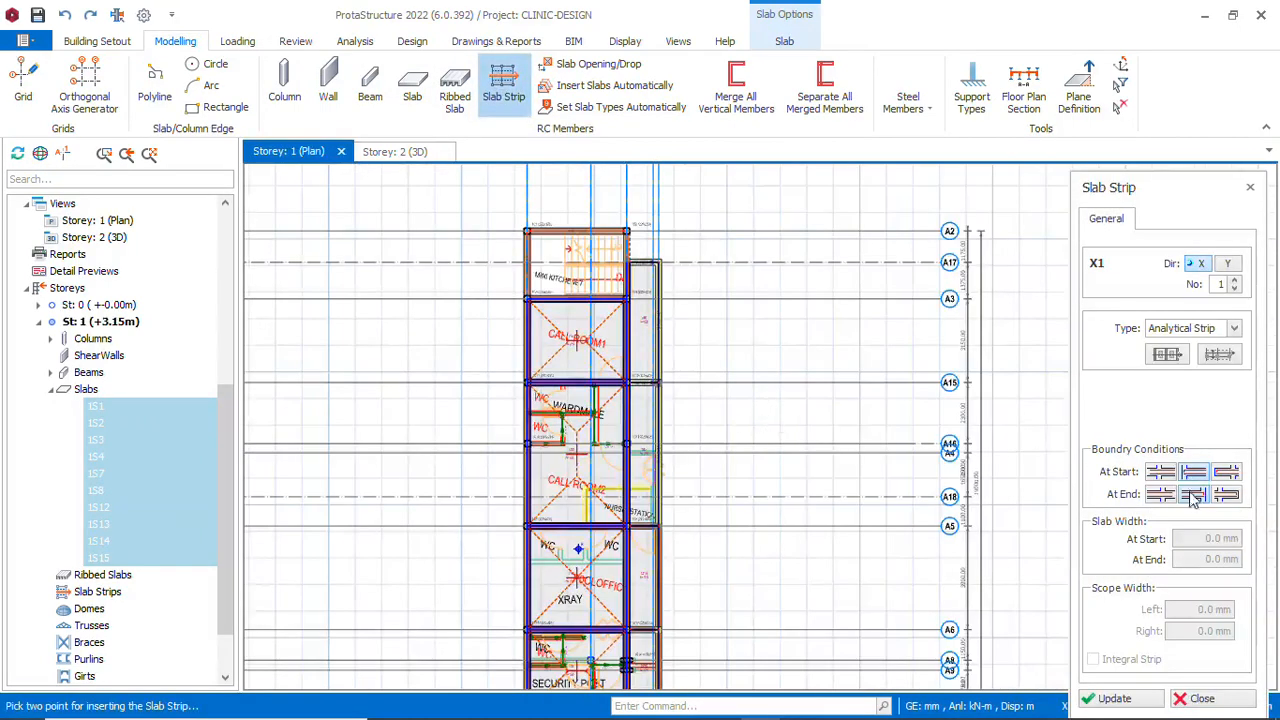
scroll(528, 311, up, 2)
scroll(505, 257, up, 2)
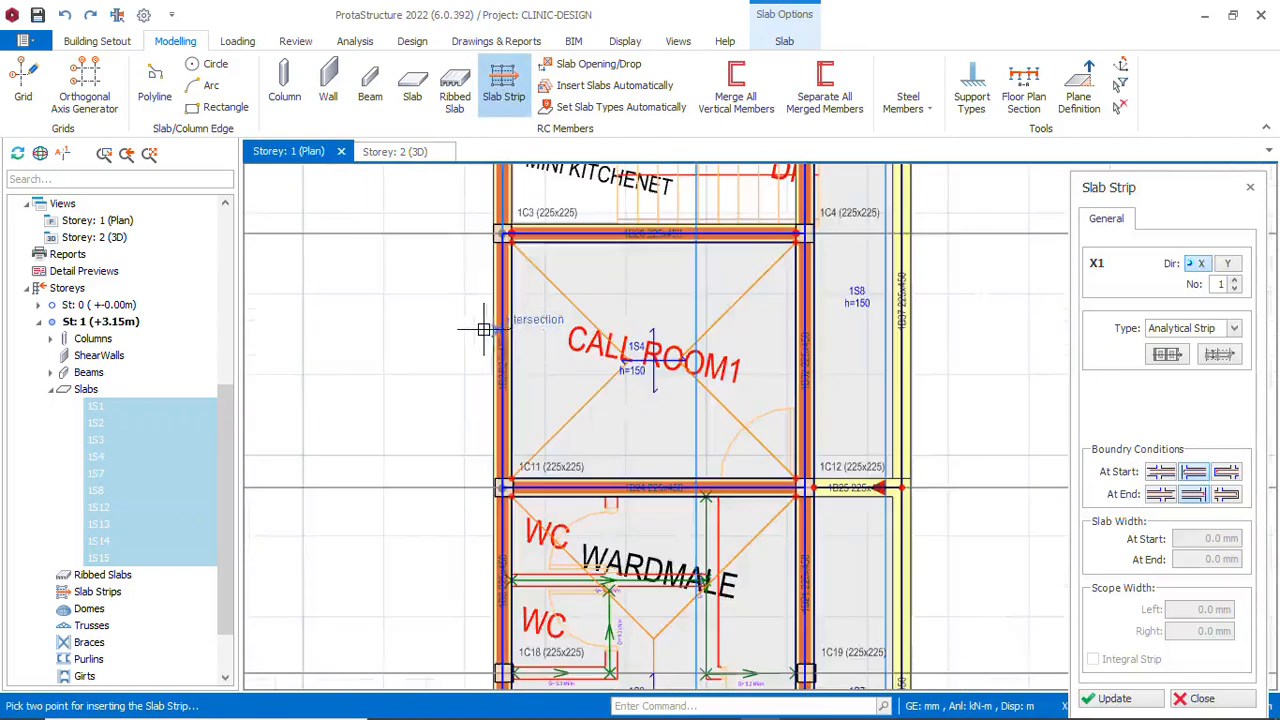
scroll(520, 290, down, 2)
scroll(745, 385, up, 2)
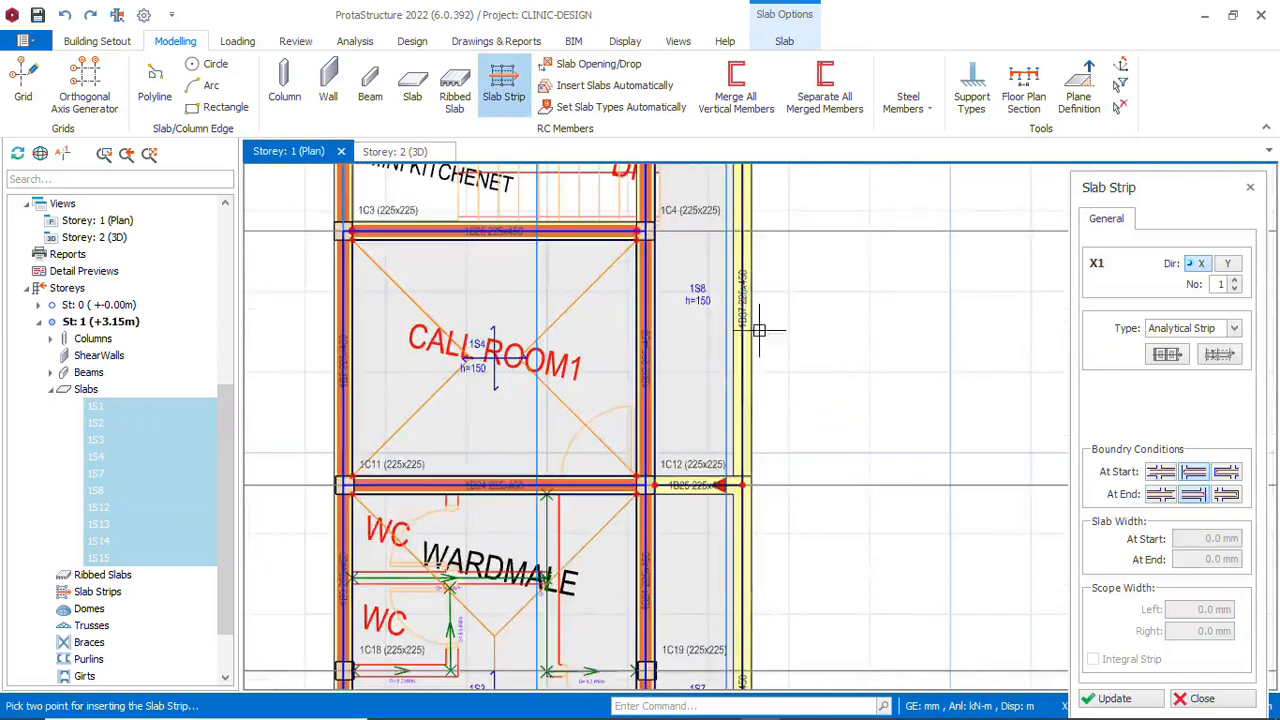
scroll(743, 392, down, 1)
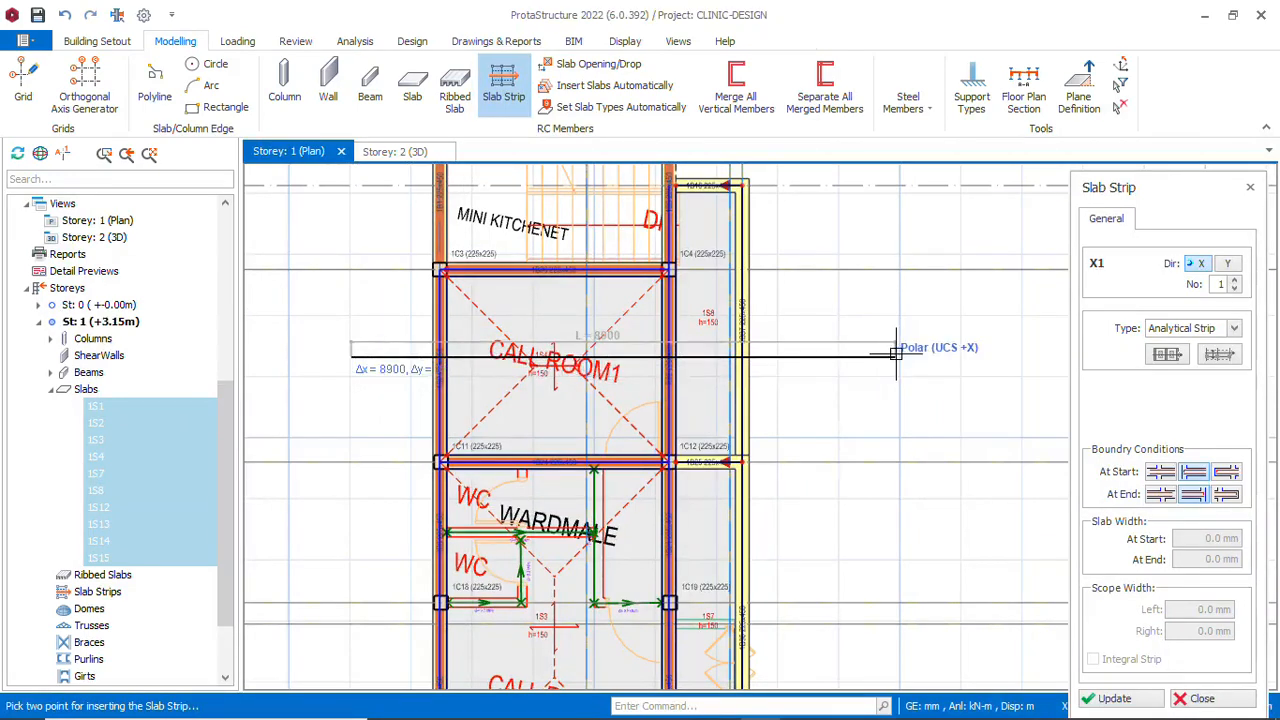
click(895, 352)
Insert another X-direction analytical slab strip across CALL ROOM2 and the adjoining slab 1S7, between axes A4 and A18
scroll(643, 381, up, 2)
scroll(642, 381, up, 1)
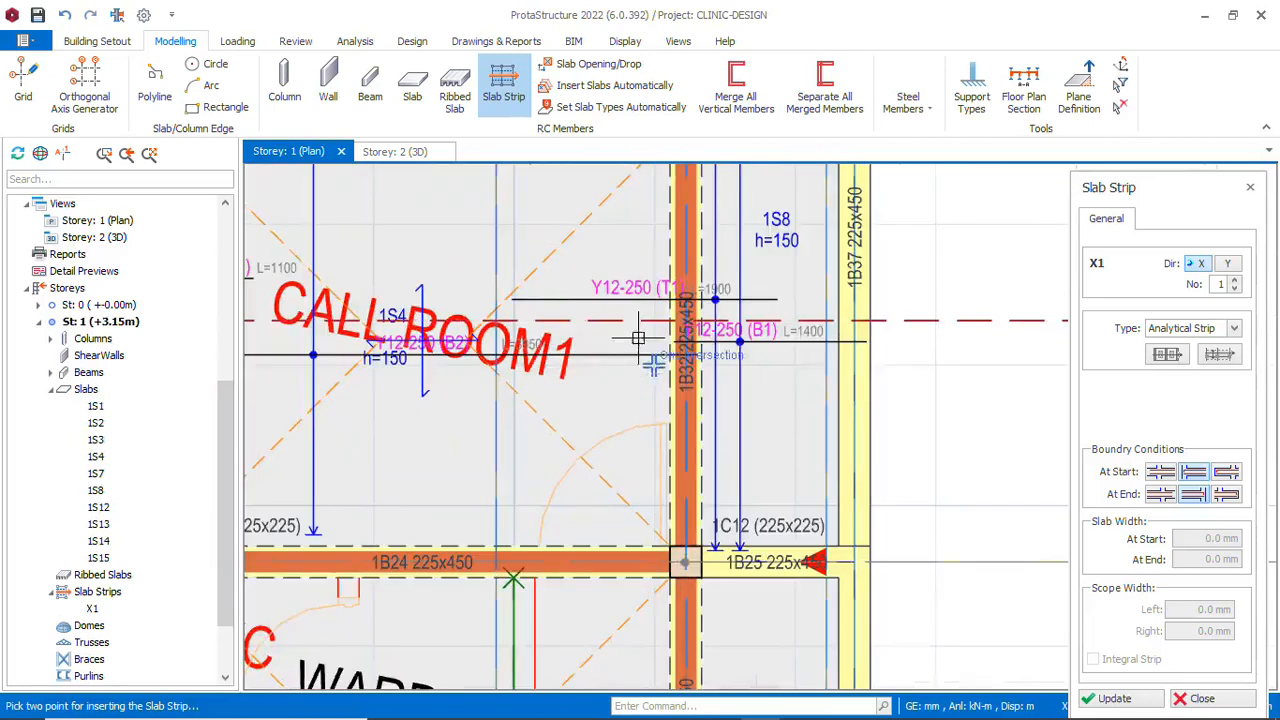
scroll(610, 301, up, 1)
scroll(645, 239, down, 3)
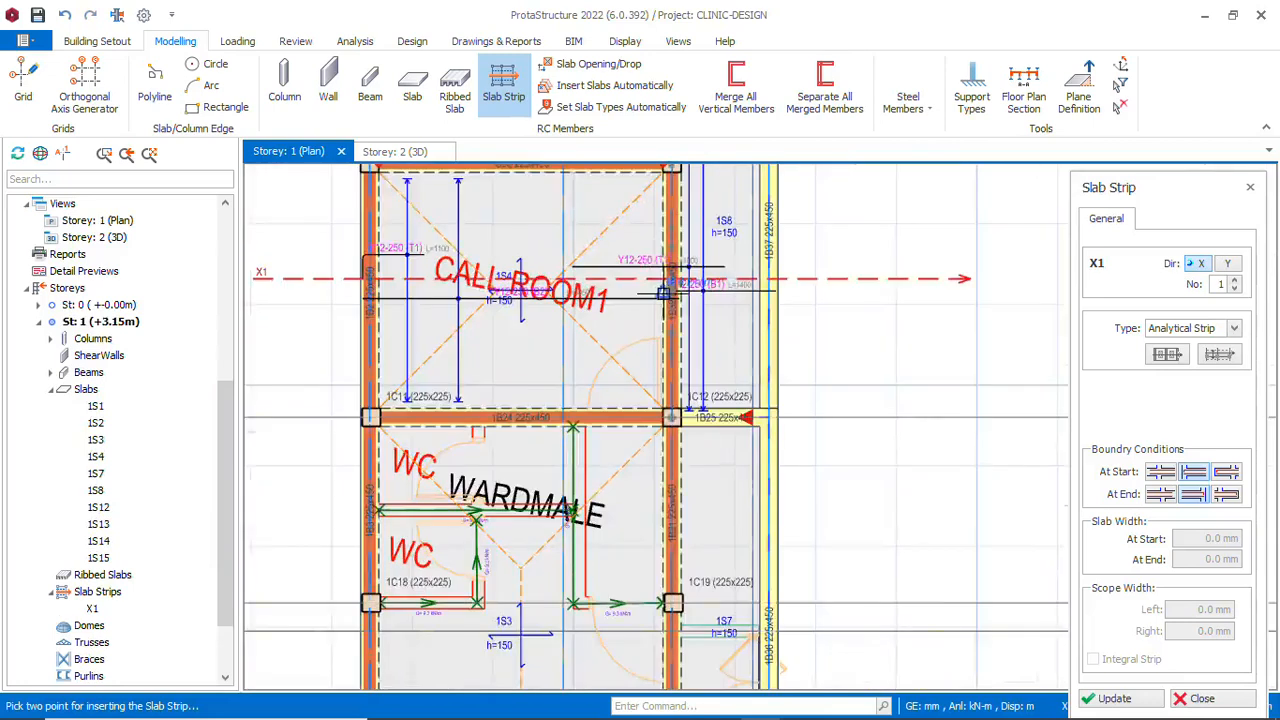
scroll(700, 410, up, 1)
scroll(718, 403, down, 3)
scroll(718, 403, up, 2)
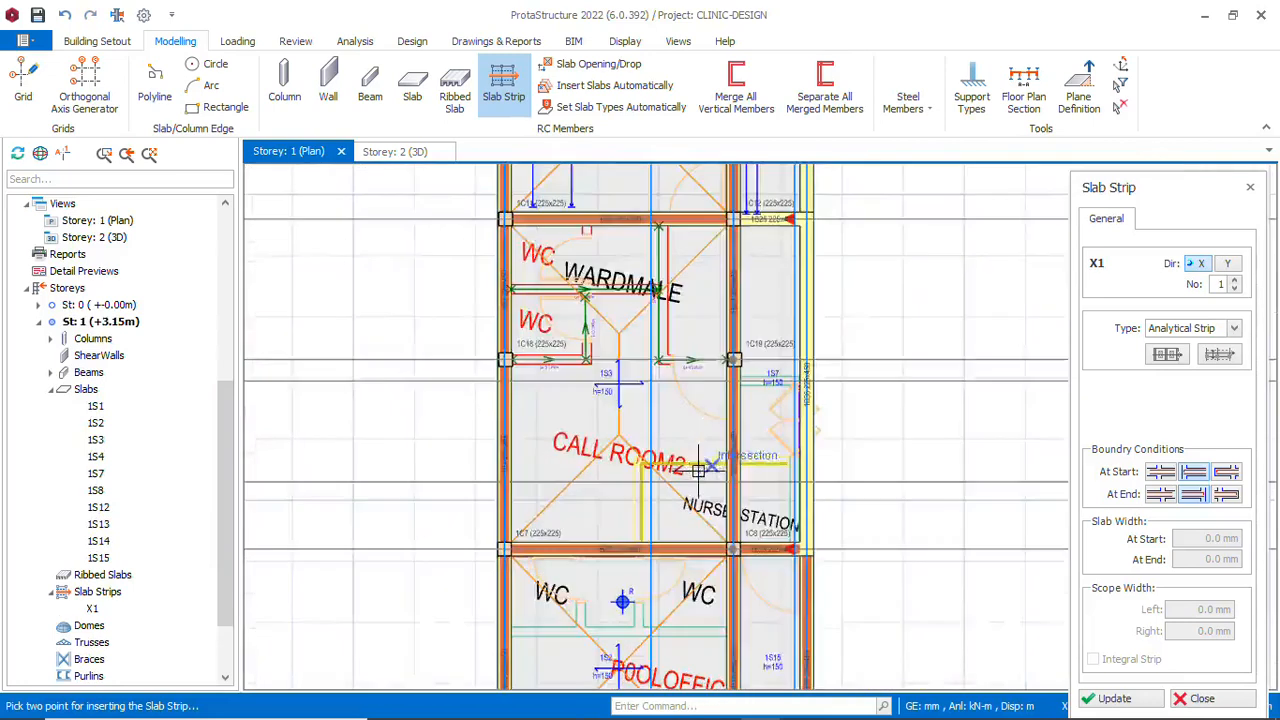
scroll(491, 417, down, 2)
click(443, 428)
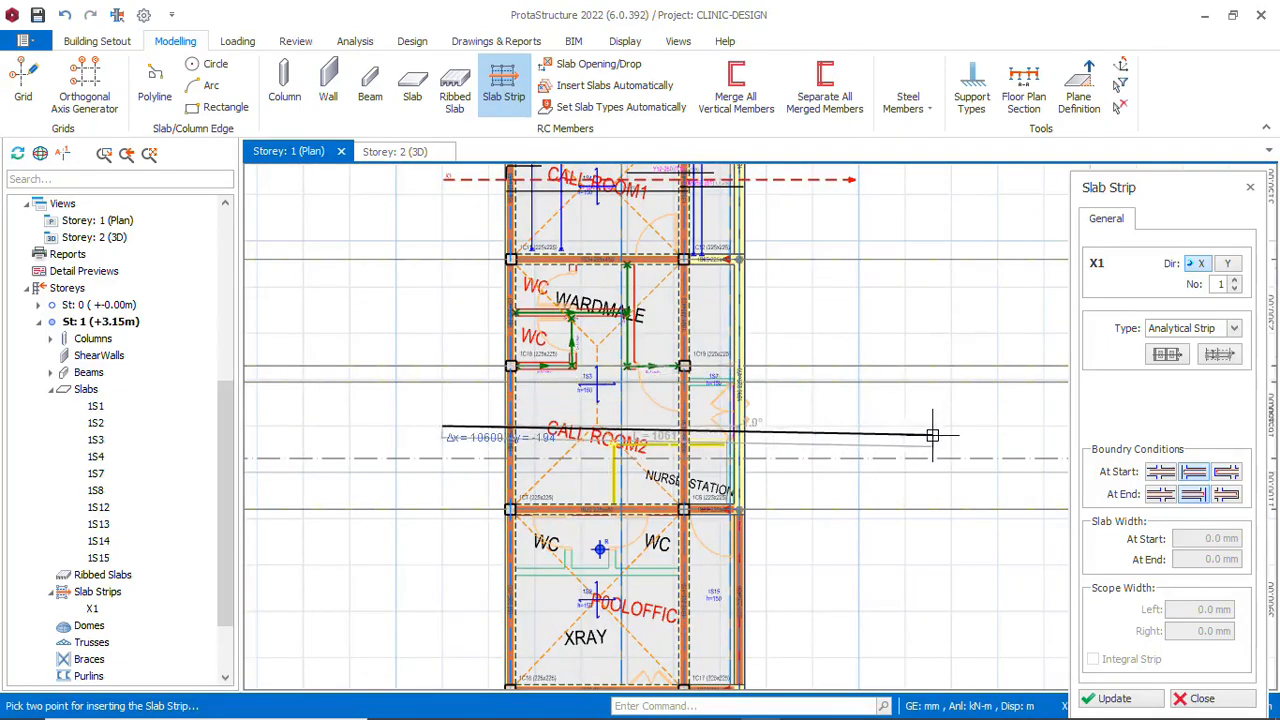
click(868, 429)
Insert an X-direction analytical slab strip across the XRAY room and slab 1S15, between axes A5 and A6
scroll(618, 318, down, 3)
scroll(596, 484, up, 2)
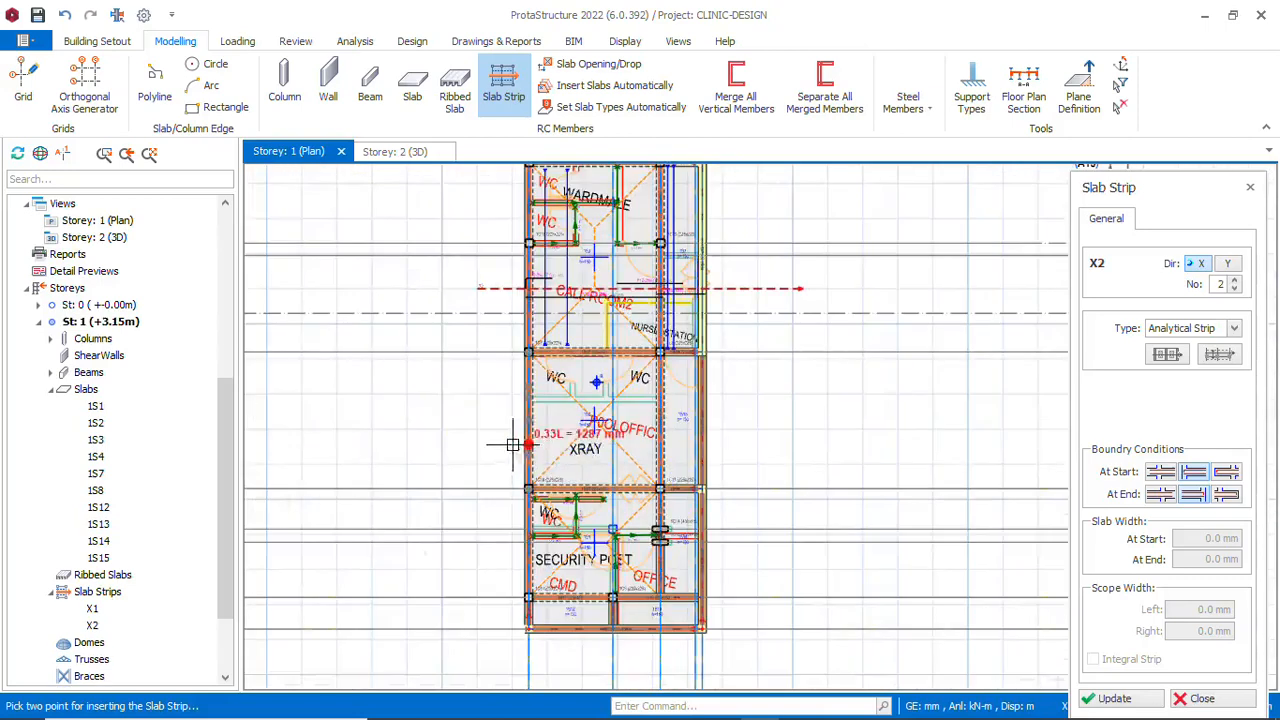
click(471, 437)
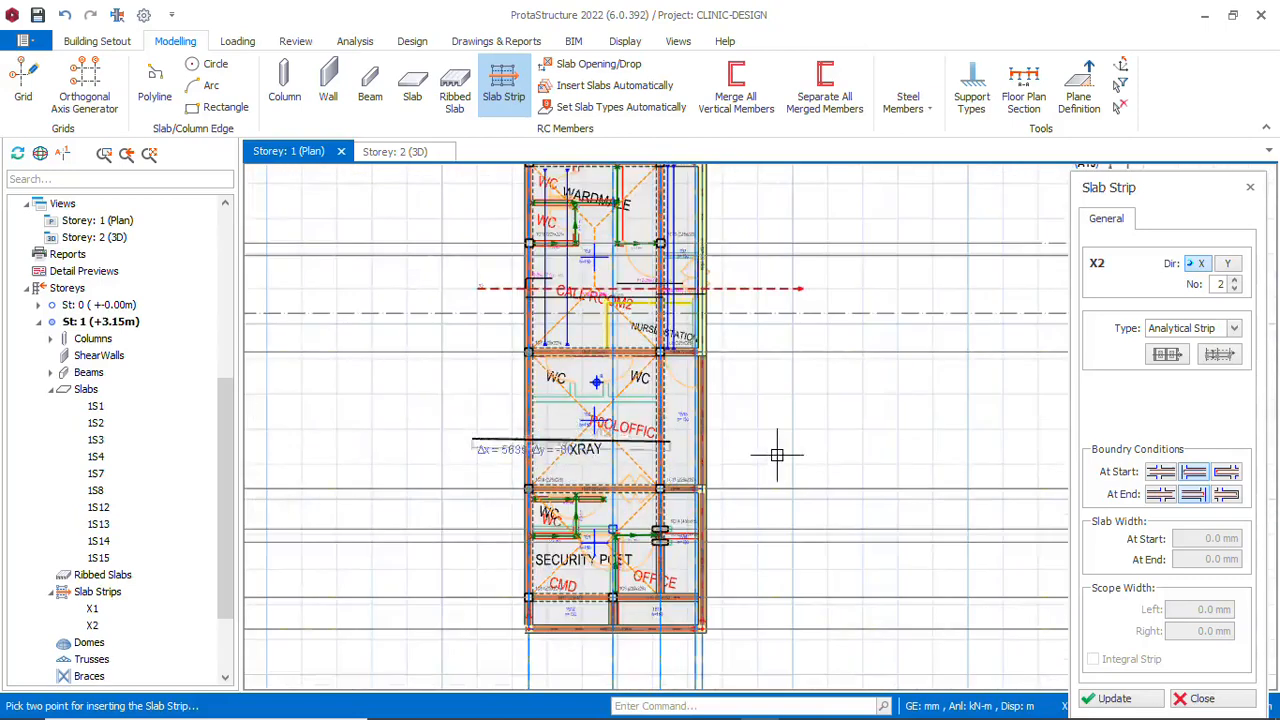
click(833, 447)
Insert two more X-direction analytical slab strips, one across SECURITY POST and slab 1S14, the other across slabs 1S12 and 1S13
scroll(700, 480, down, 3)
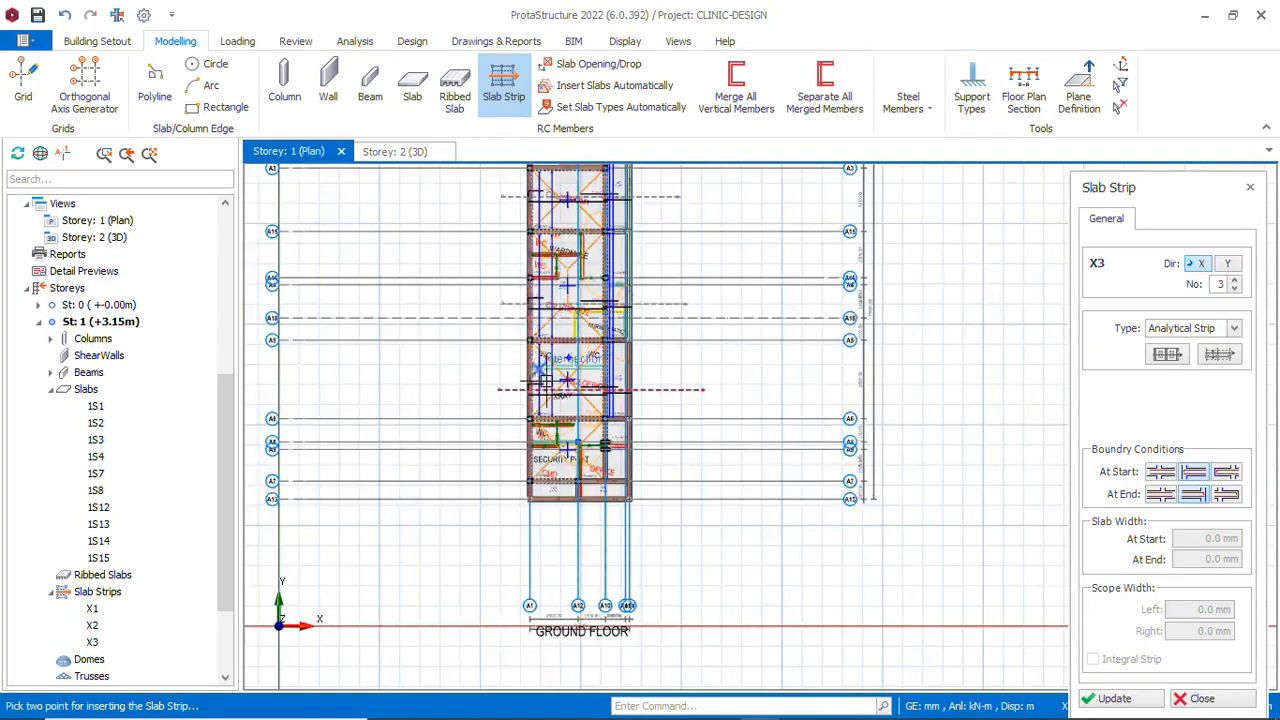
scroll(664, 444, up, 3)
scroll(455, 480, up, 3)
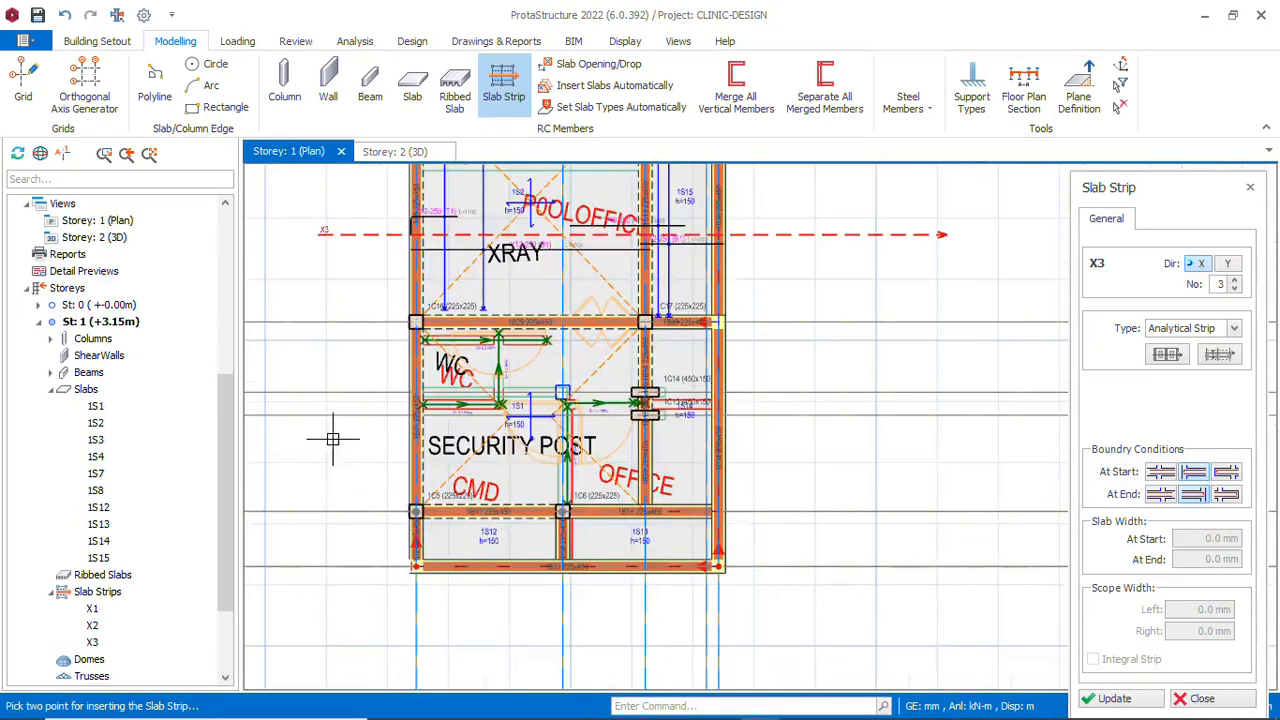
click(862, 444)
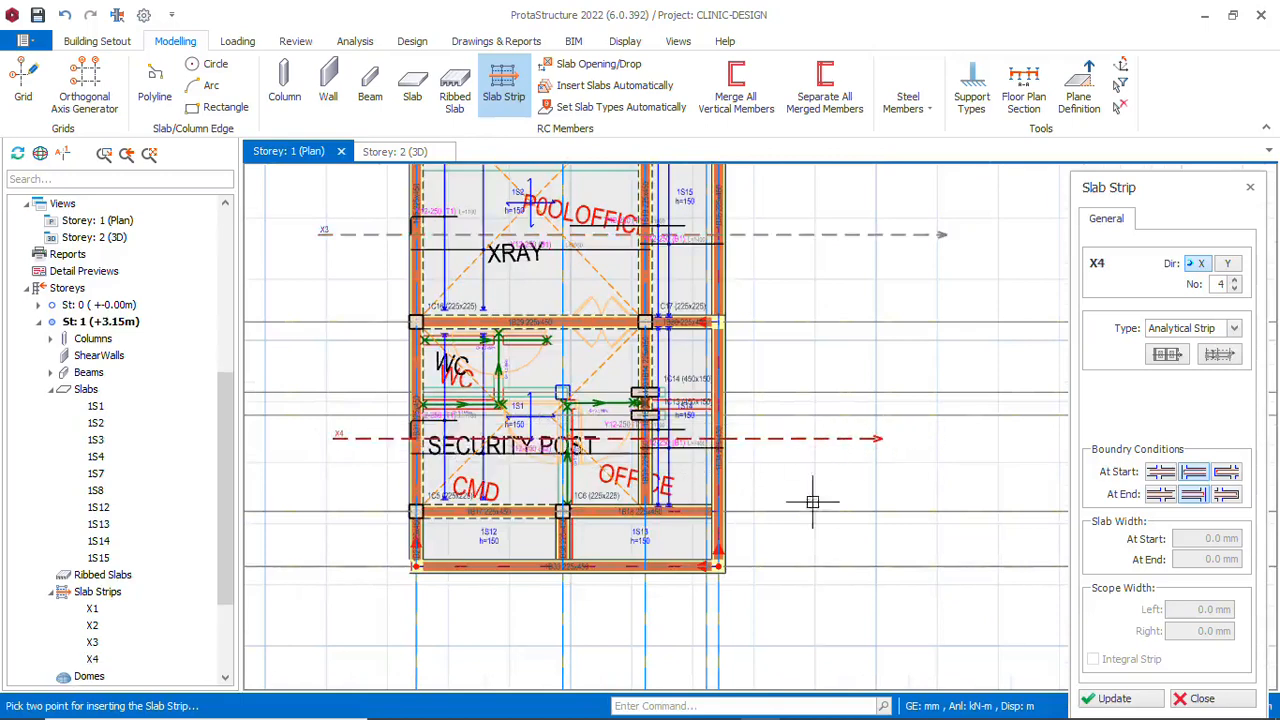
click(350, 544)
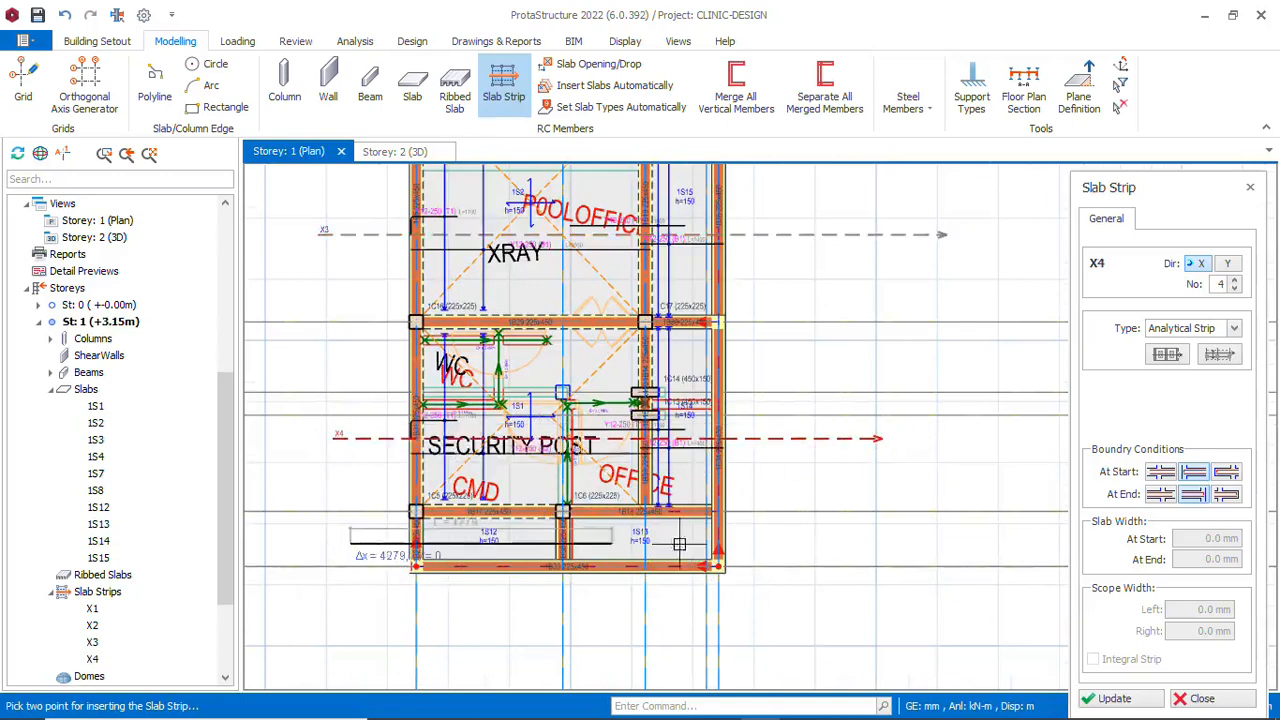
click(816, 539)
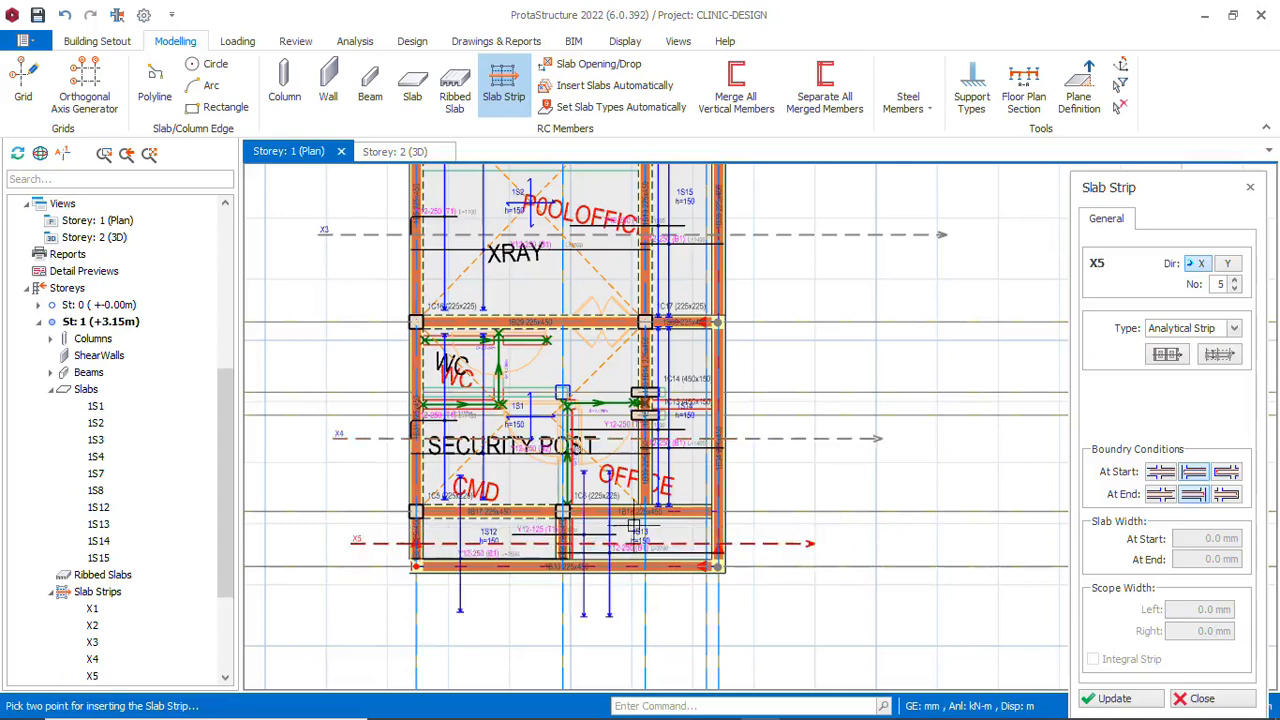
Insert a Y-direction analytical slab strip between axes A1 and A12, from above axis A3 down past axis A13
scroll(371, 530, down, 4)
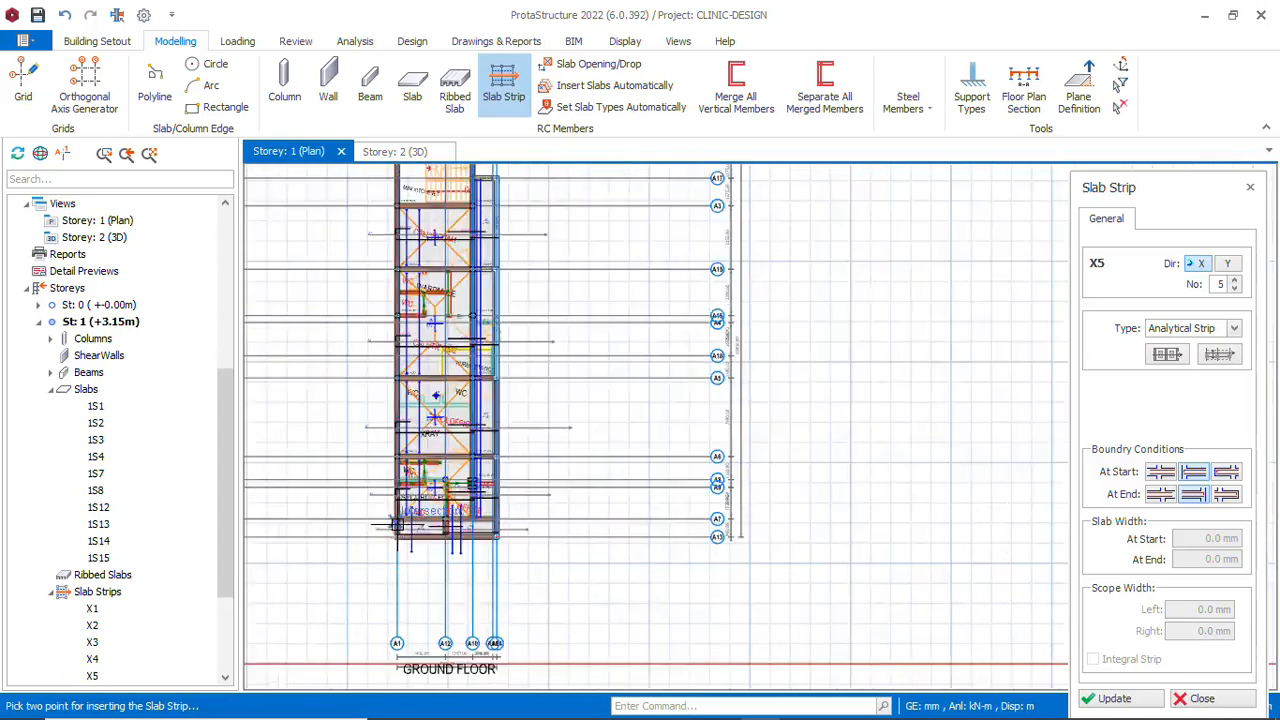
click(1235, 265)
scroll(609, 355, up, 3)
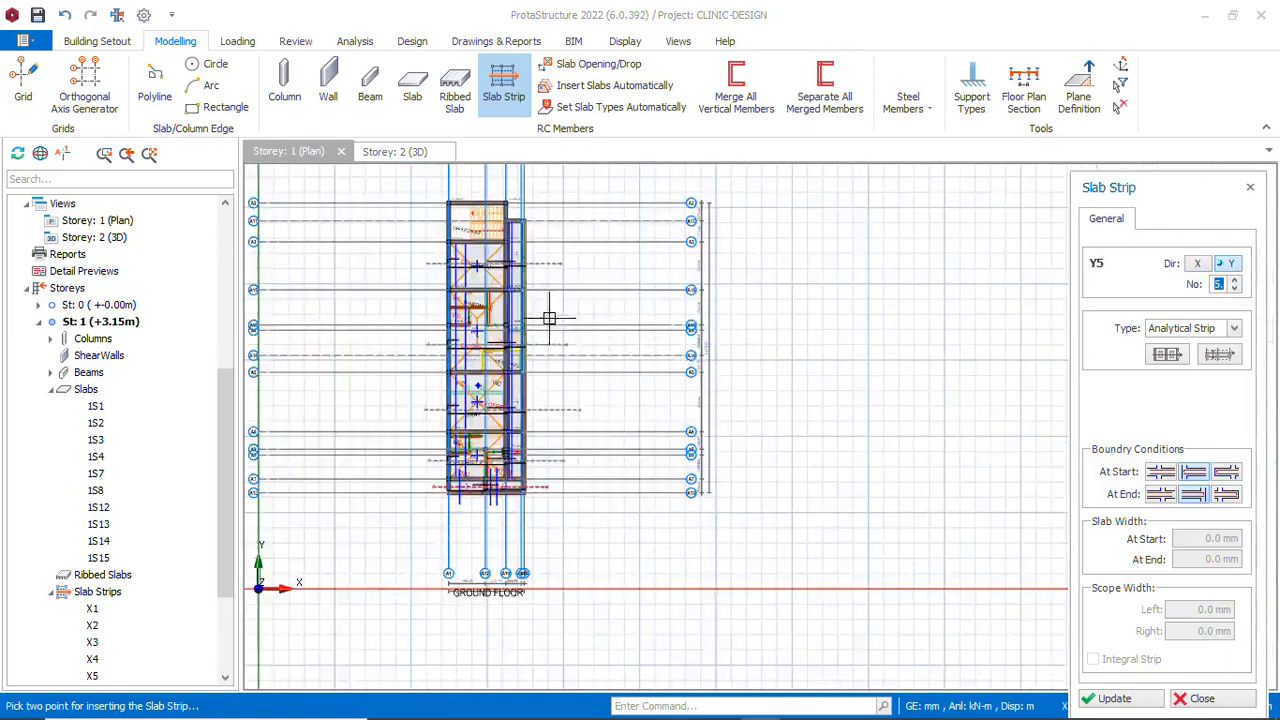
scroll(614, 266, down, 2)
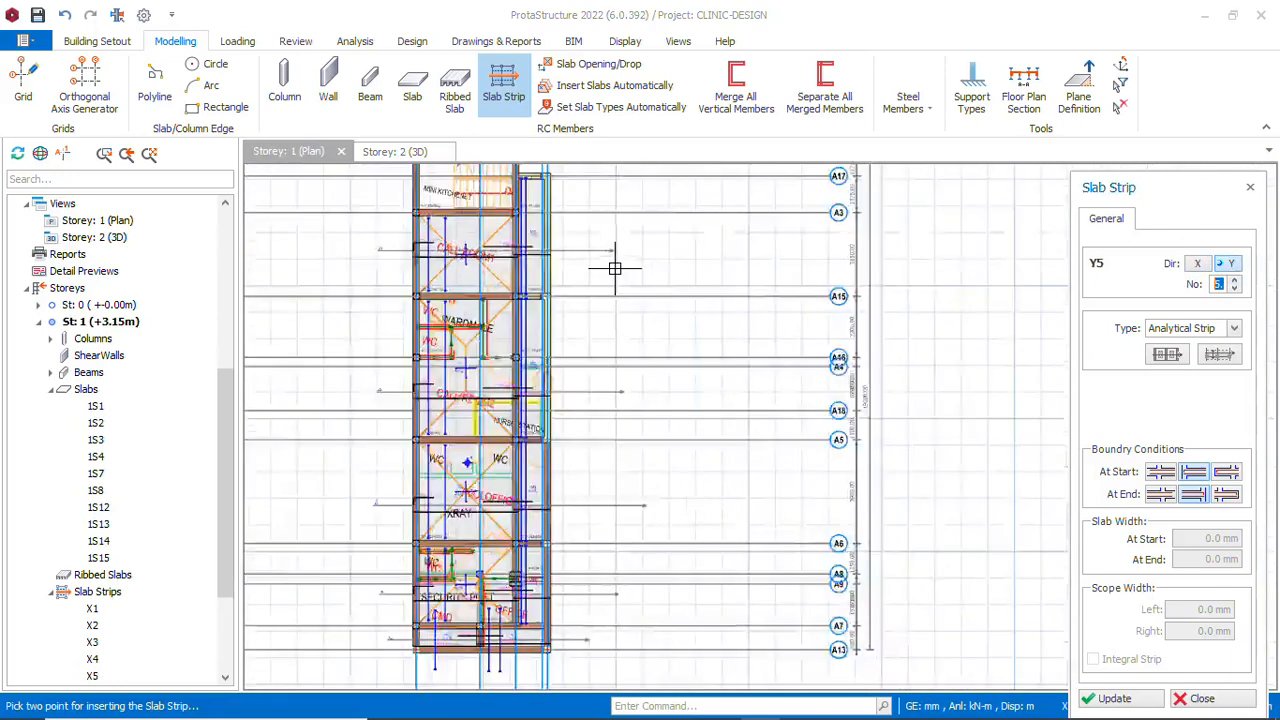
scroll(528, 250, up, 1)
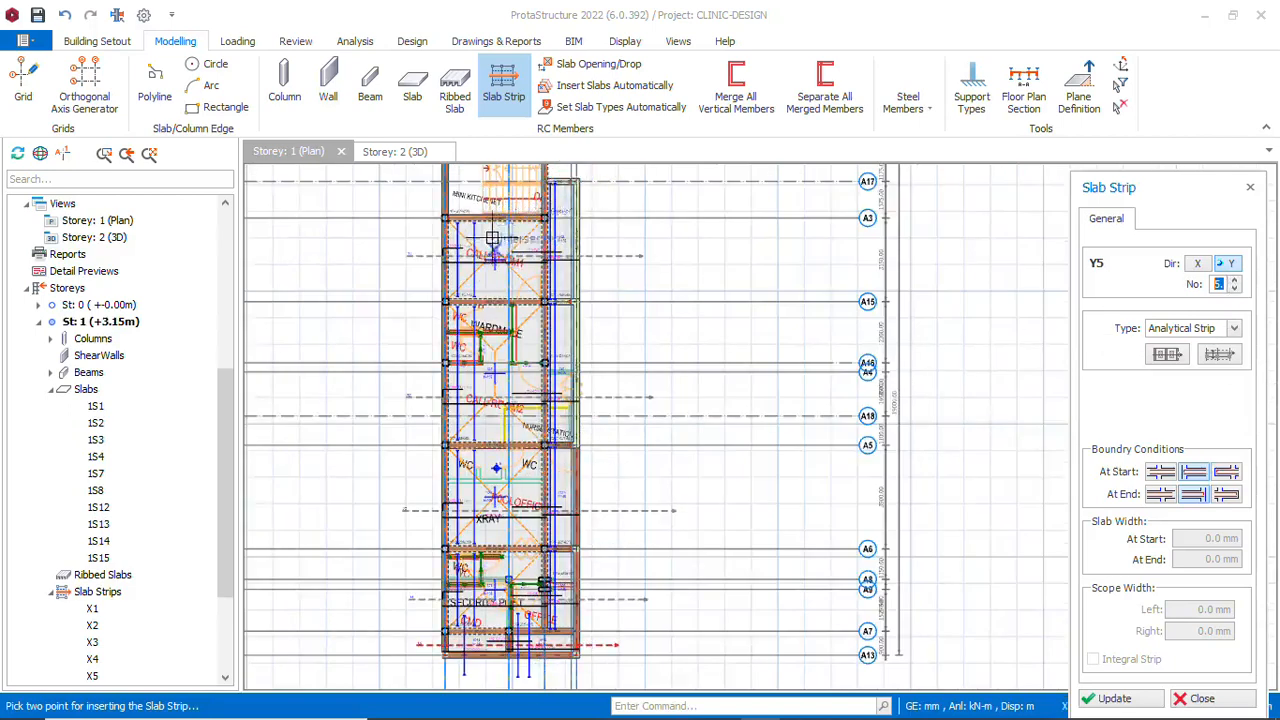
scroll(510, 190, up, 2)
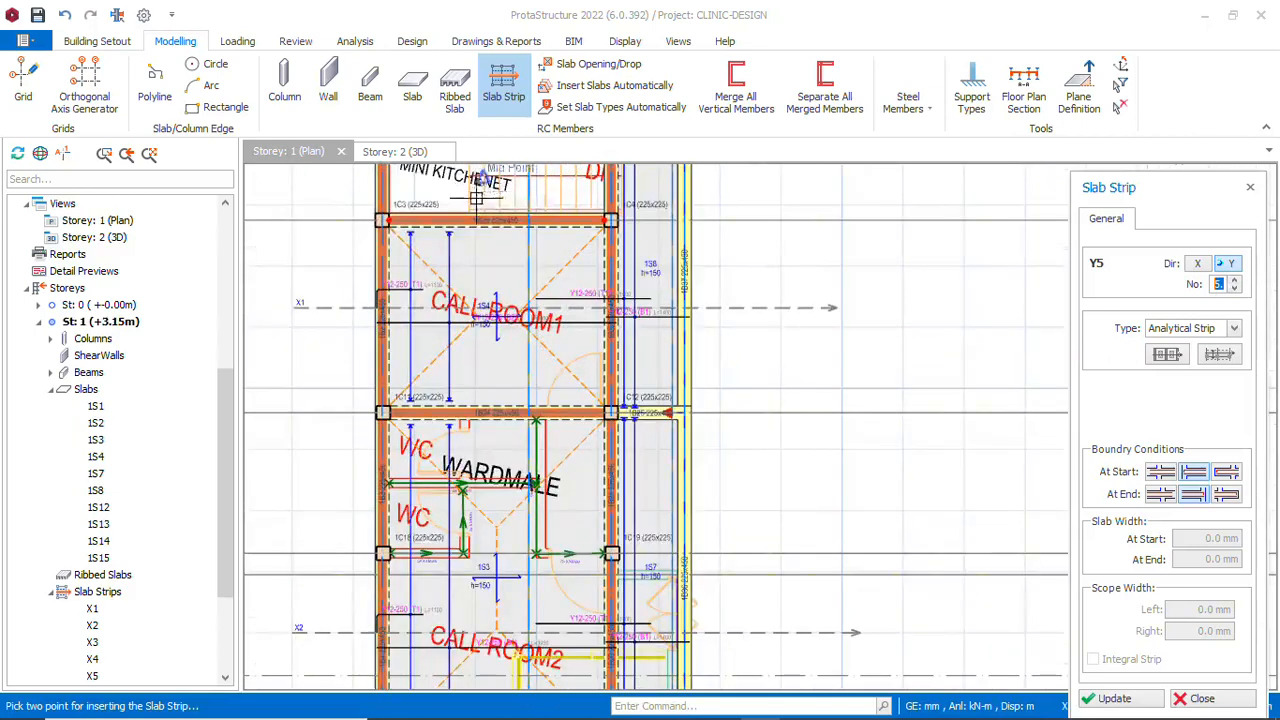
scroll(477, 197, down, 1)
scroll(480, 195, down, 2)
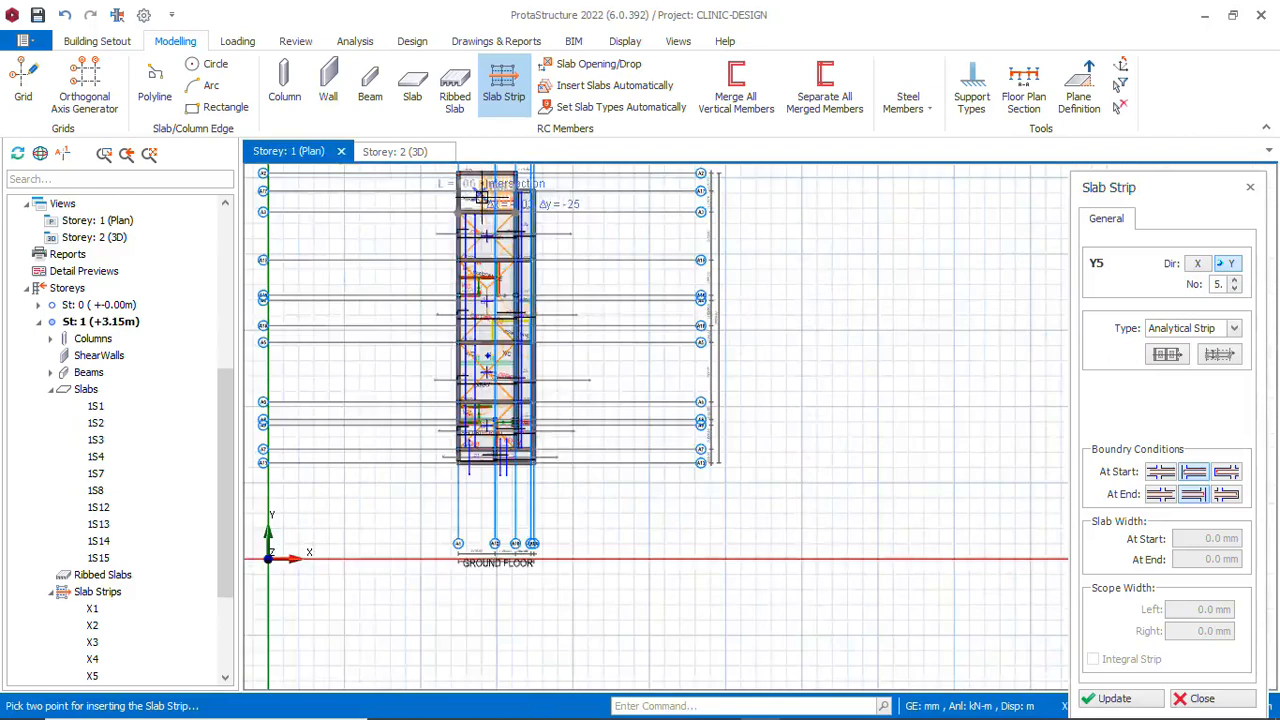
scroll(481, 197, up, 3)
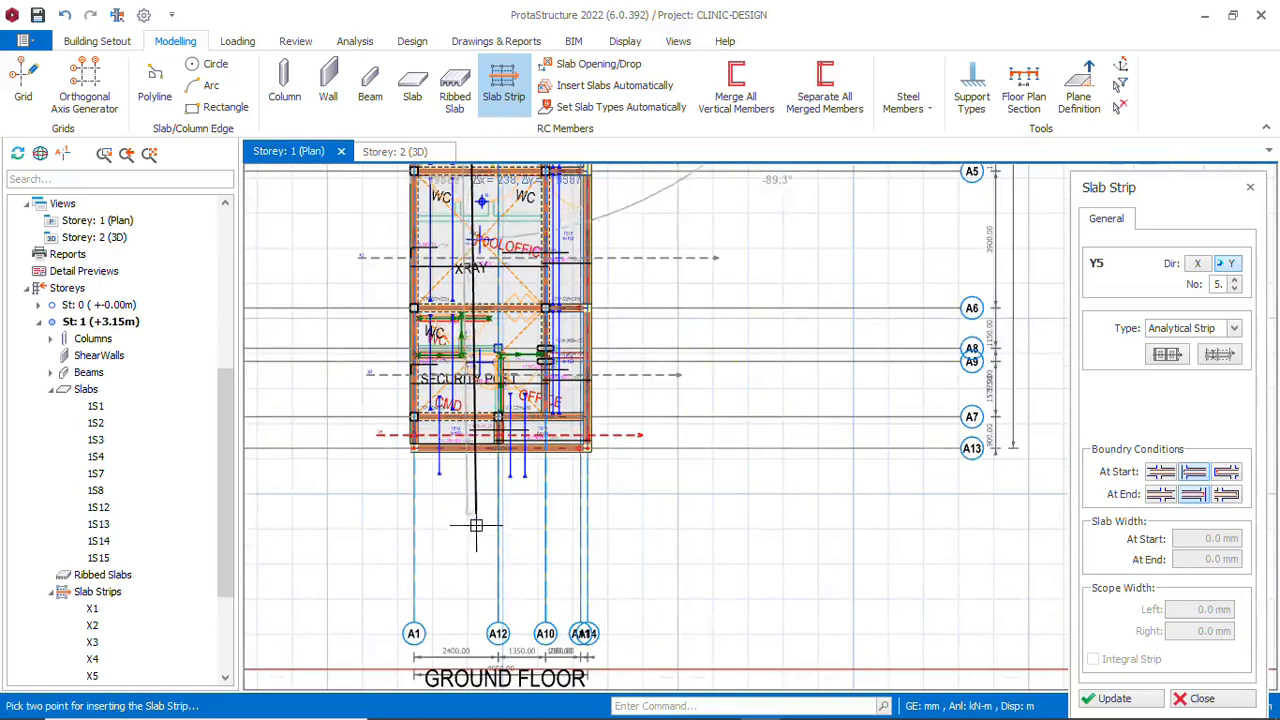
click(472, 540)
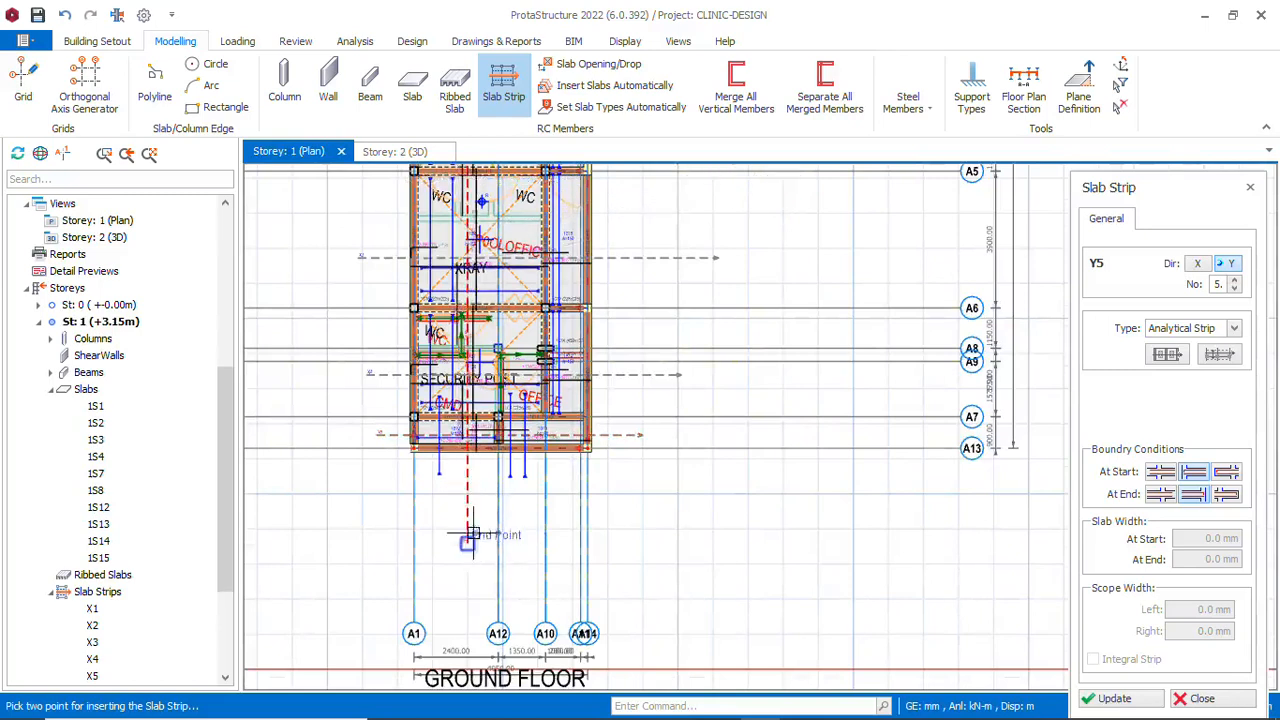
Try to insert a Y-direction strip about 18500 mm long through corridor slabs 1S8, 1S7, 1S15, 1S14 and 1S13
scroll(479, 506, down, 3)
scroll(476, 325, up, 2)
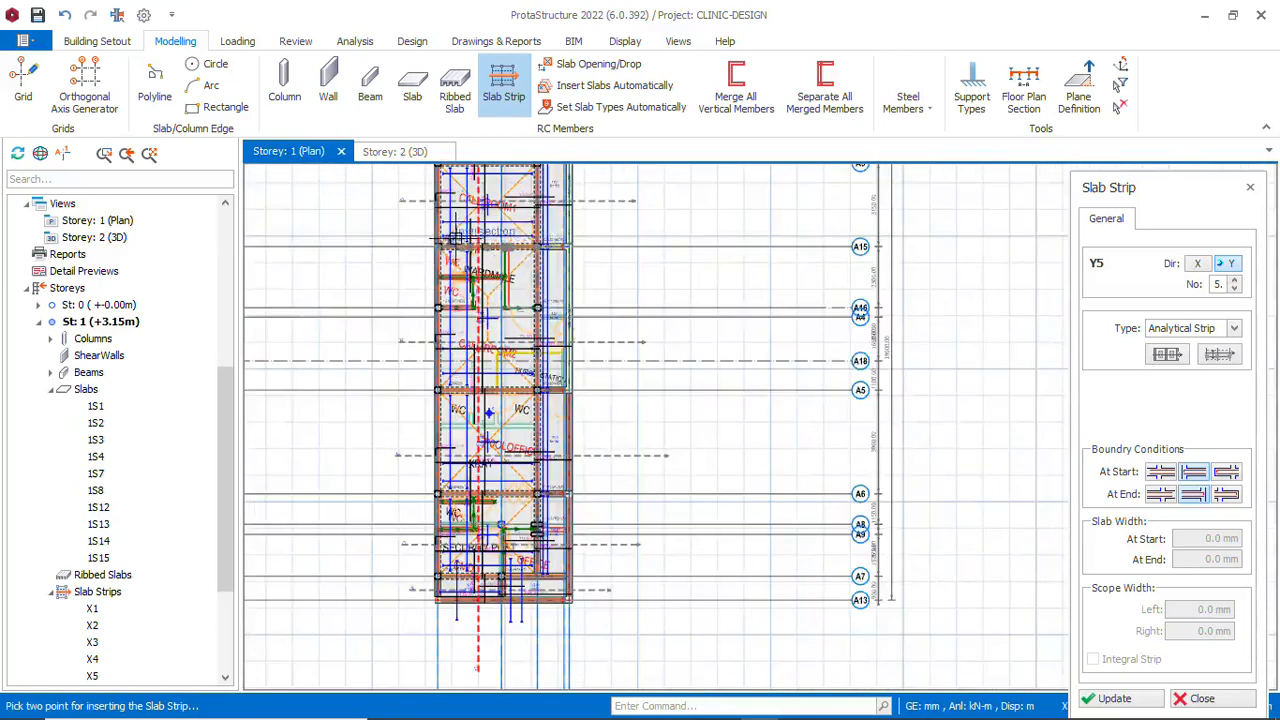
scroll(455, 237, down, 2)
scroll(555, 372, up, 3)
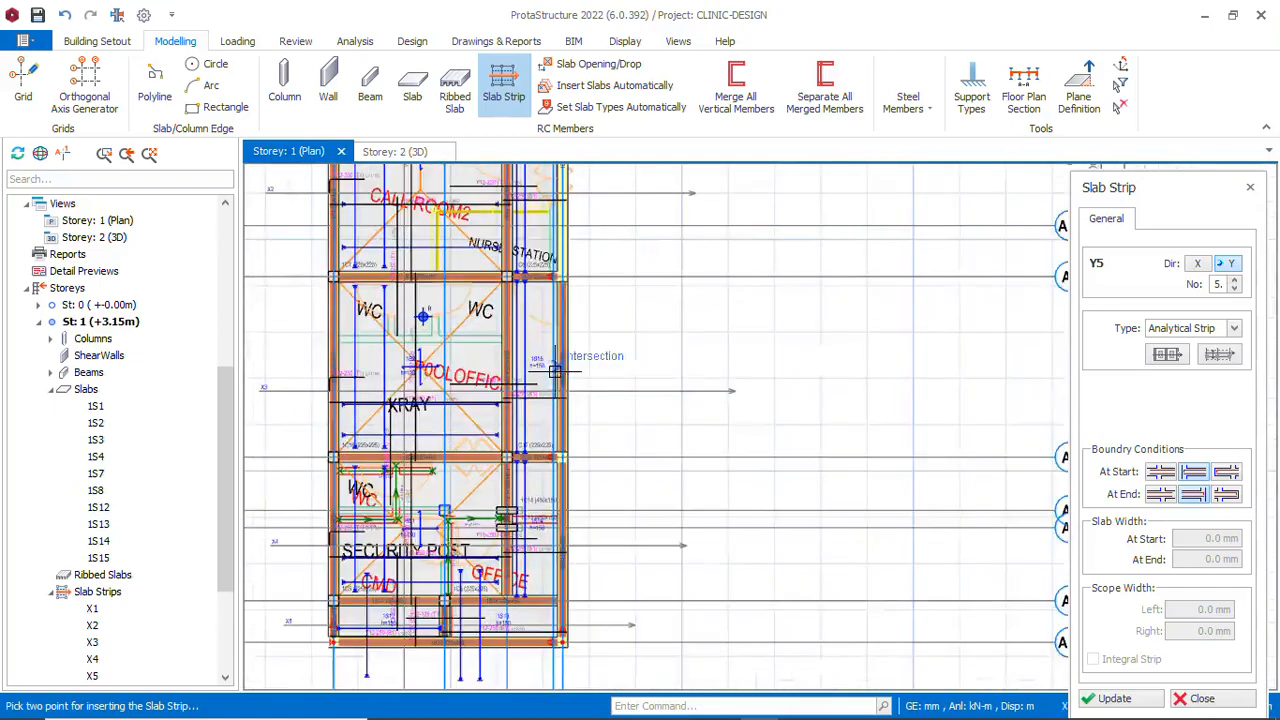
scroll(552, 448, down, 3)
scroll(540, 262, up, 2)
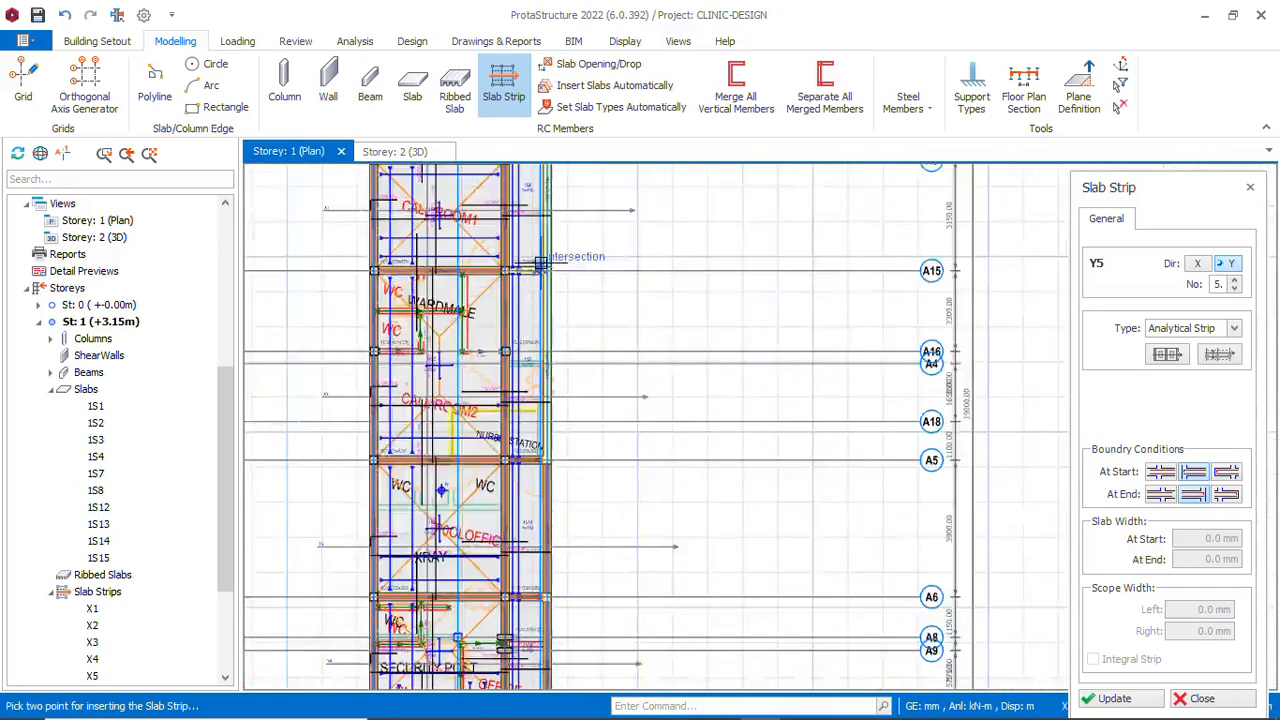
scroll(540, 262, down, 2)
scroll(515, 179, up, 3)
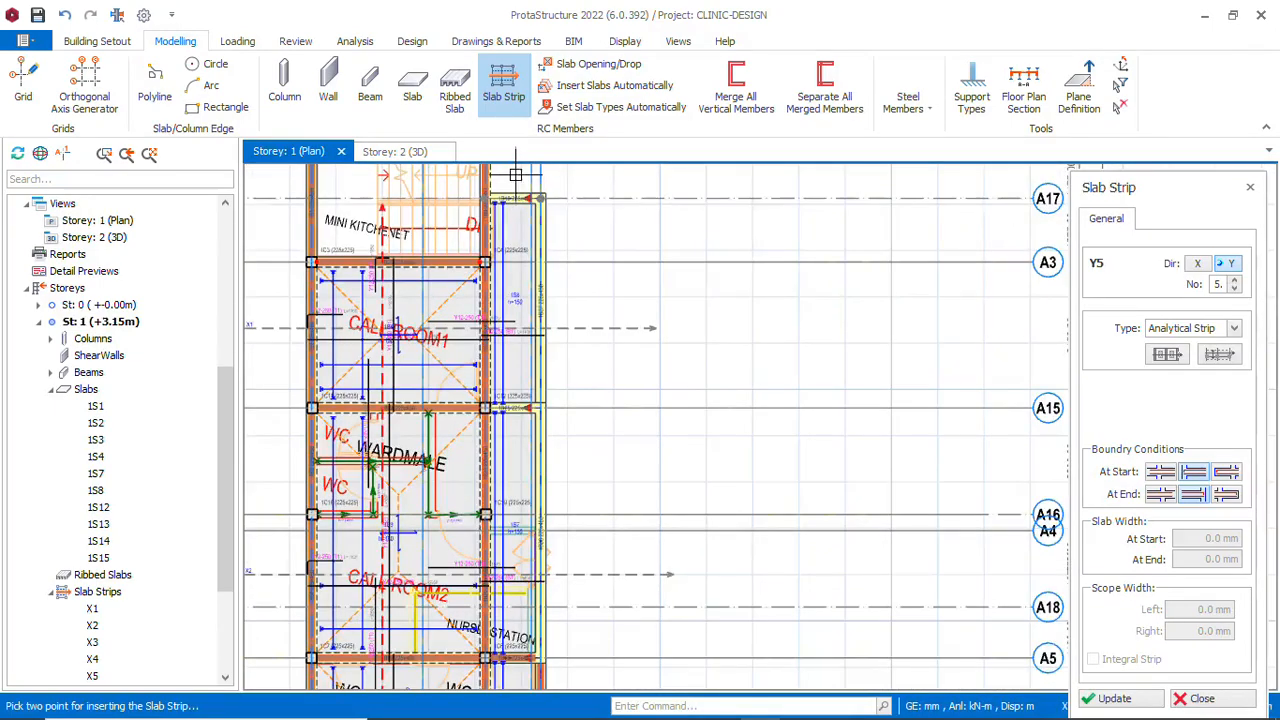
click(515, 172)
scroll(515, 172, down, 2)
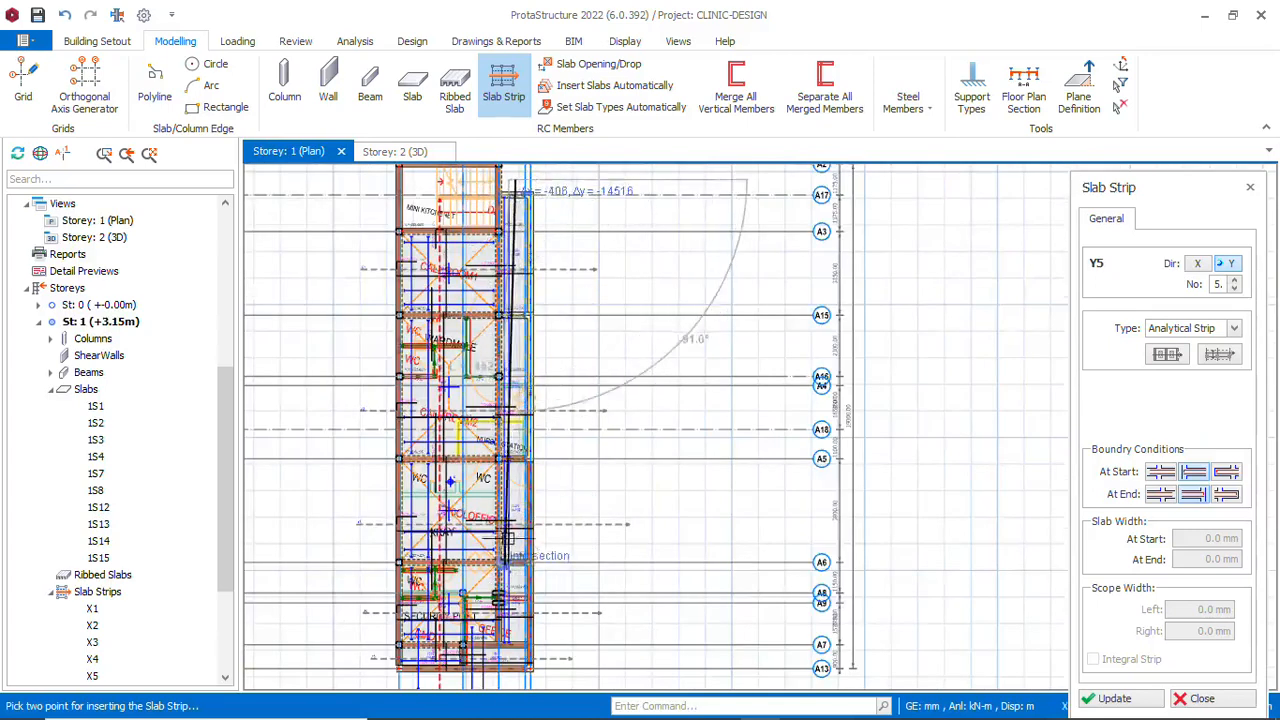
scroll(471, 350, down, 2)
scroll(482, 580, up, 4)
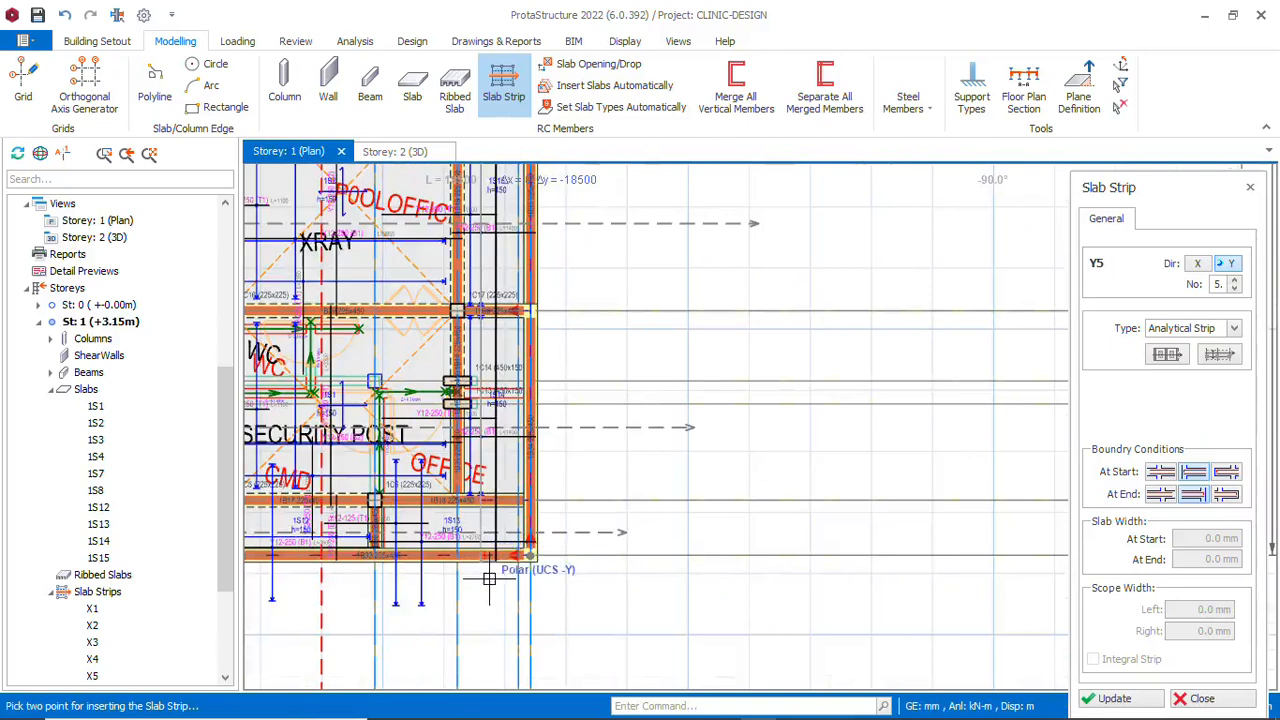
scroll(495, 350, down, 4)
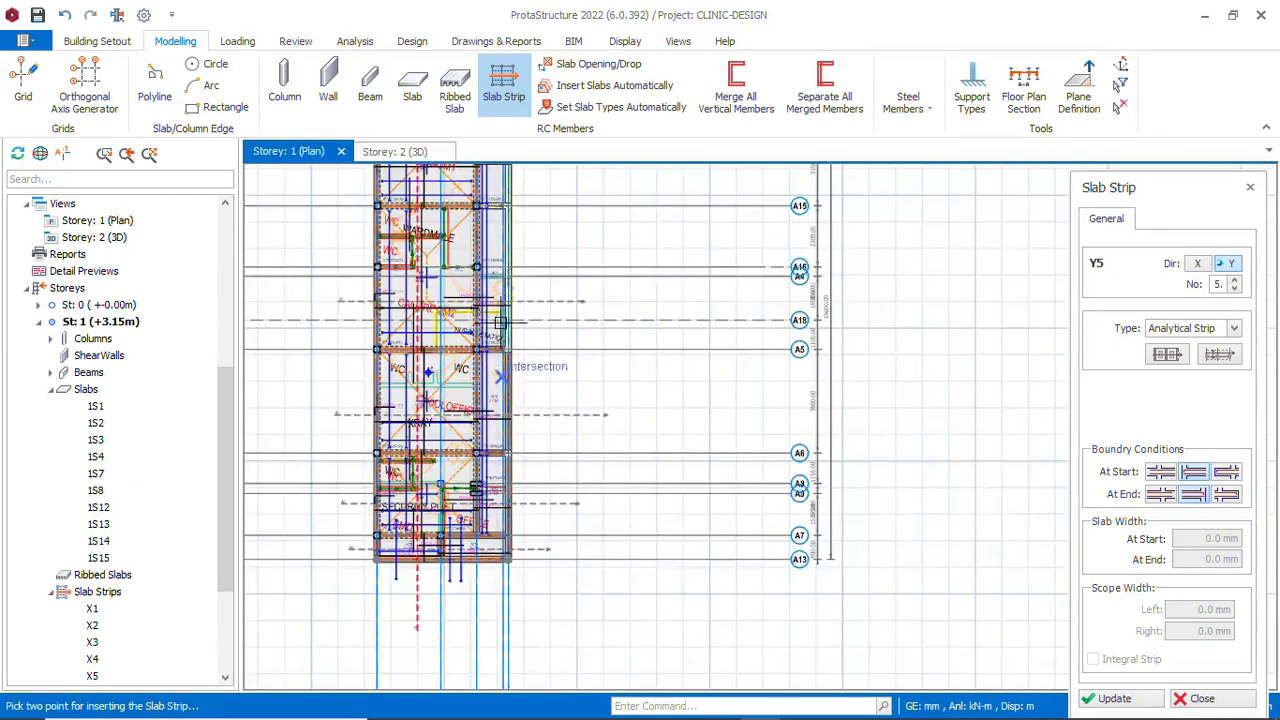
Set the new Y-direction strip's boundary conditions to the second type at the start and the first type at the end
scroll(500, 313, up, 3)
scroll(495, 290, down, 3)
scroll(489, 225, up, 3)
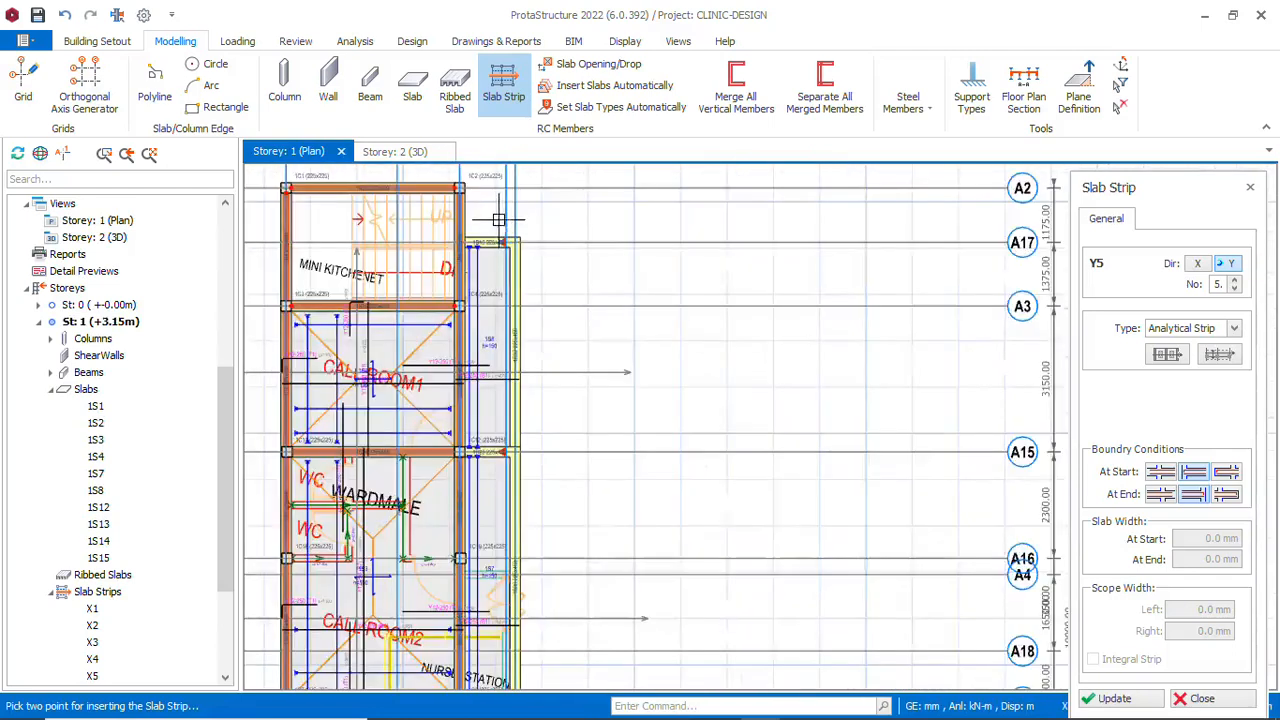
scroll(488, 234, down, 3)
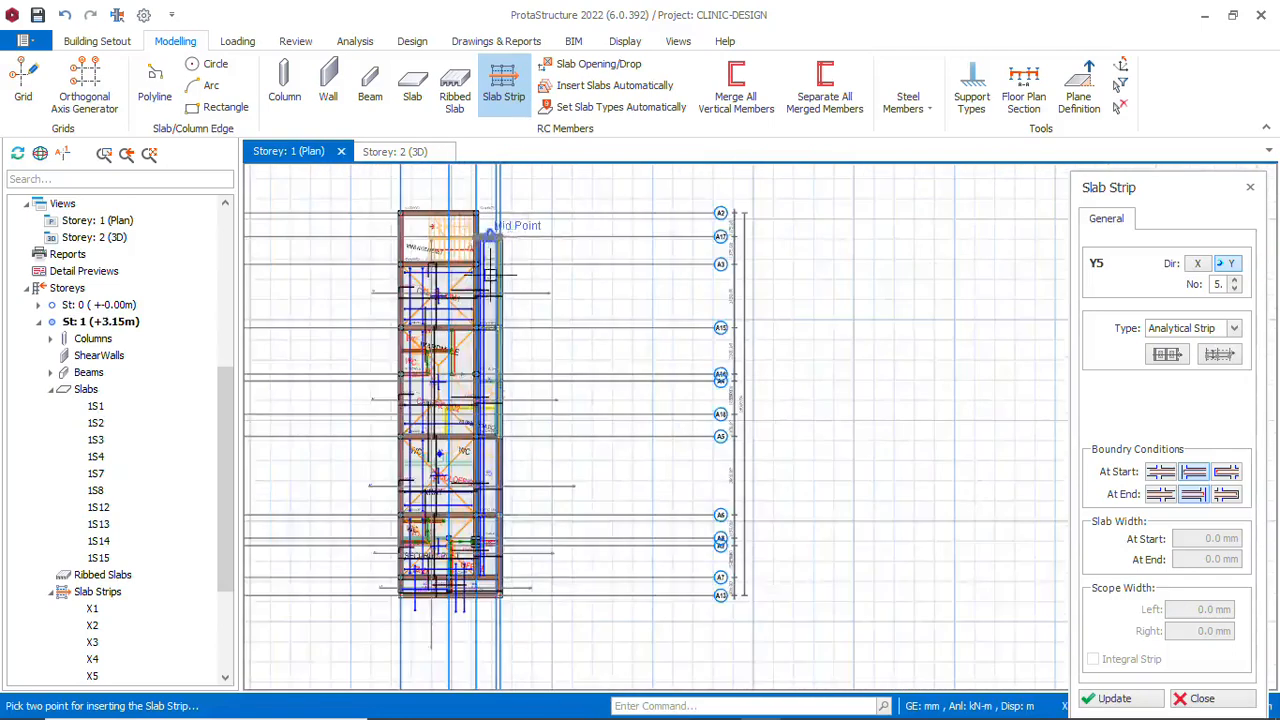
scroll(465, 621, up, 4)
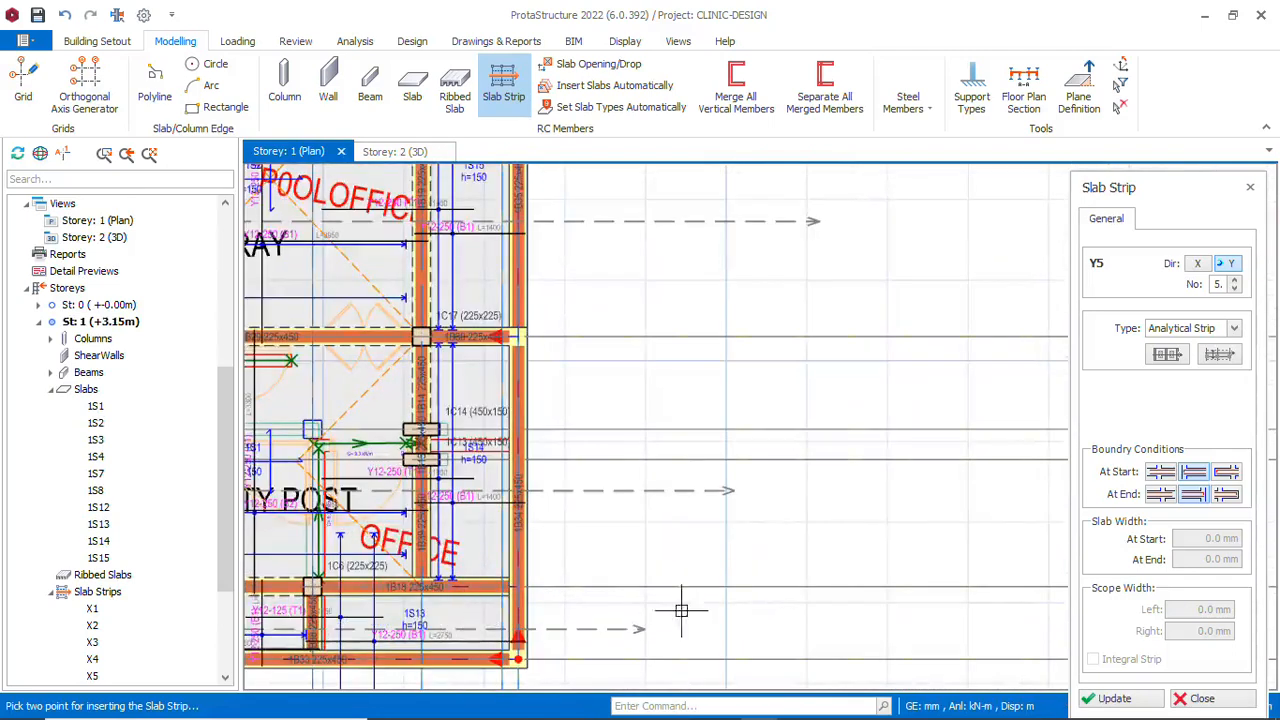
click(1194, 476)
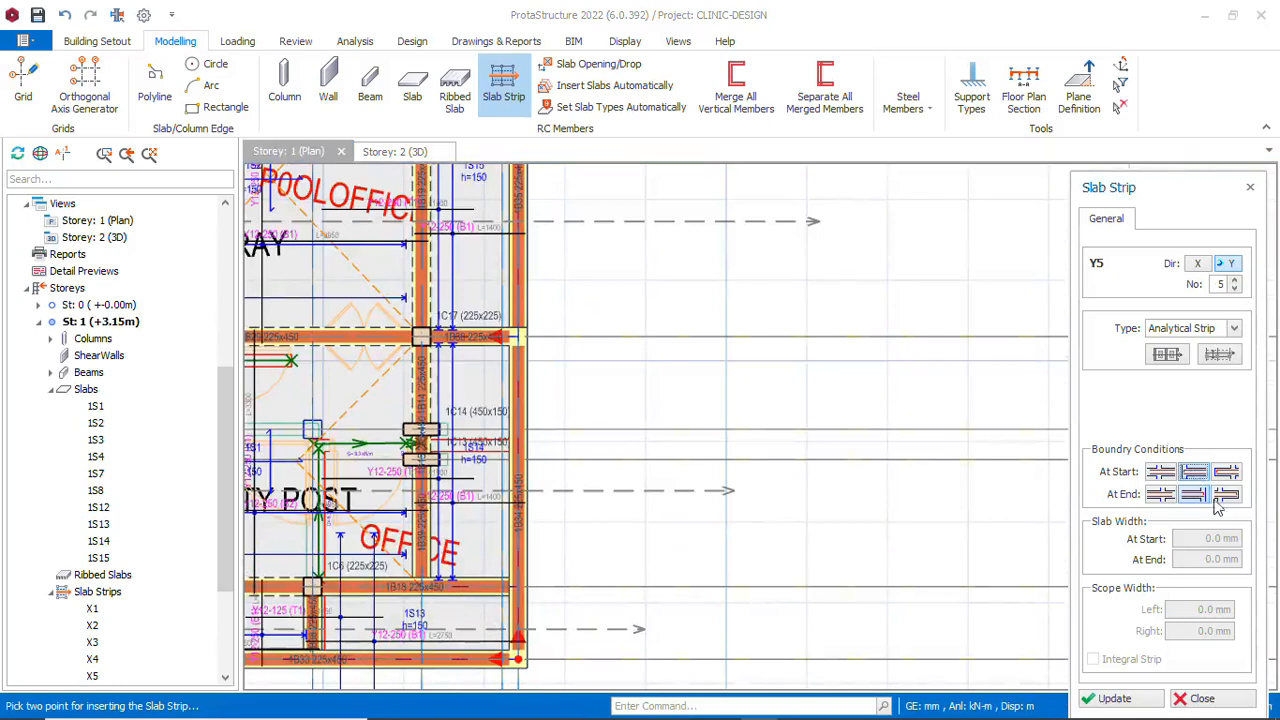
click(1161, 496)
scroll(800, 423, down, 5)
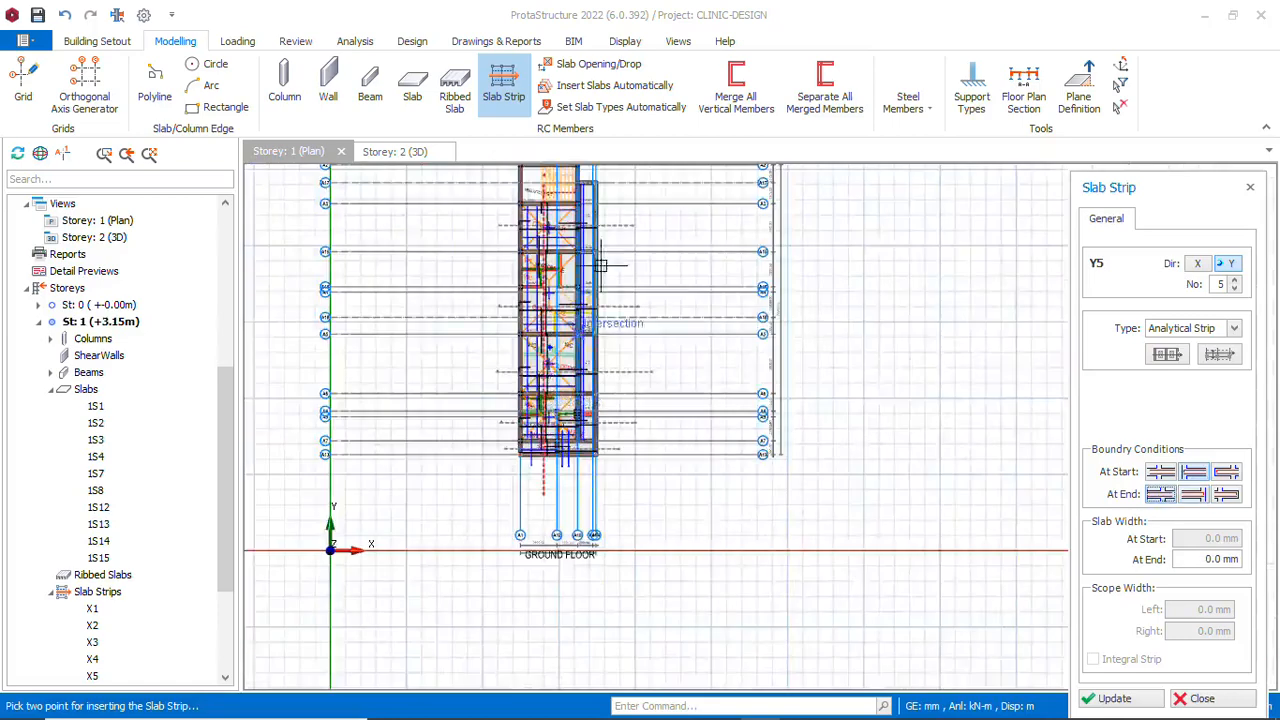
Insert a Y-direction analytical strip about 17800 mm long through the corridor slabs, from above axis A17 down into slab 1S13
scroll(600, 265, up, 5)
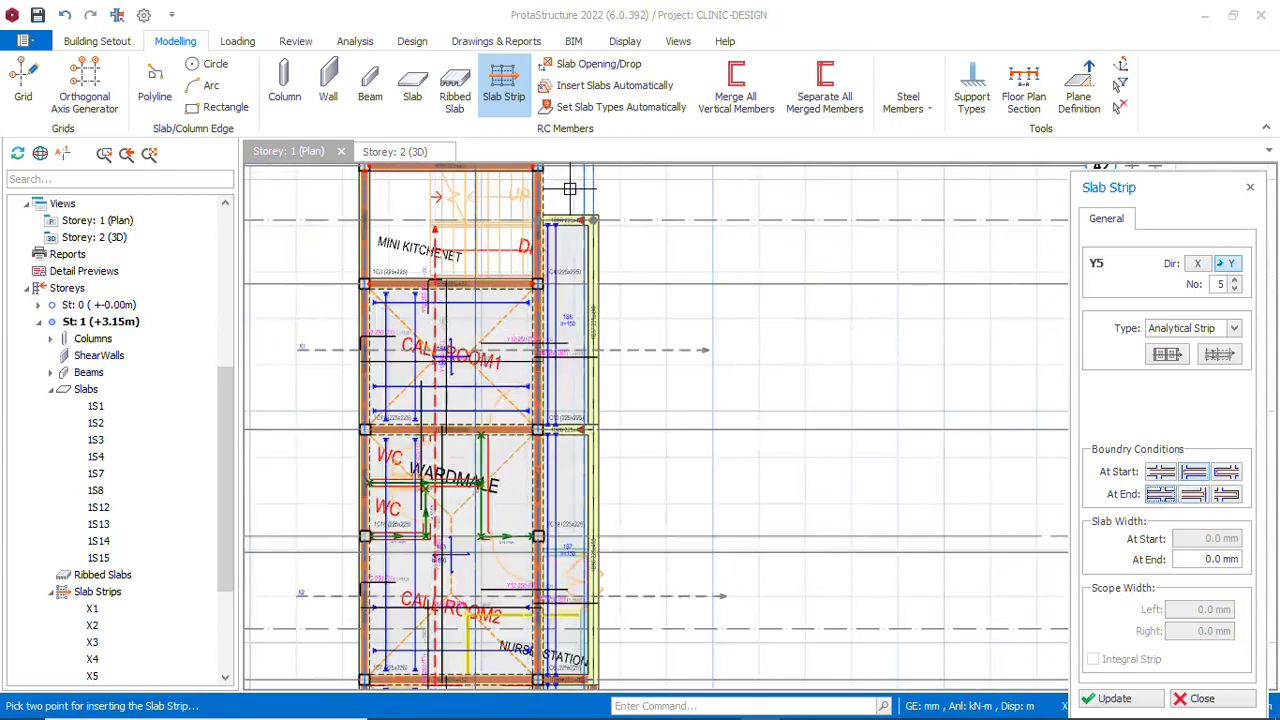
click(570, 188)
scroll(570, 190, down, 5)
scroll(563, 448, up, 5)
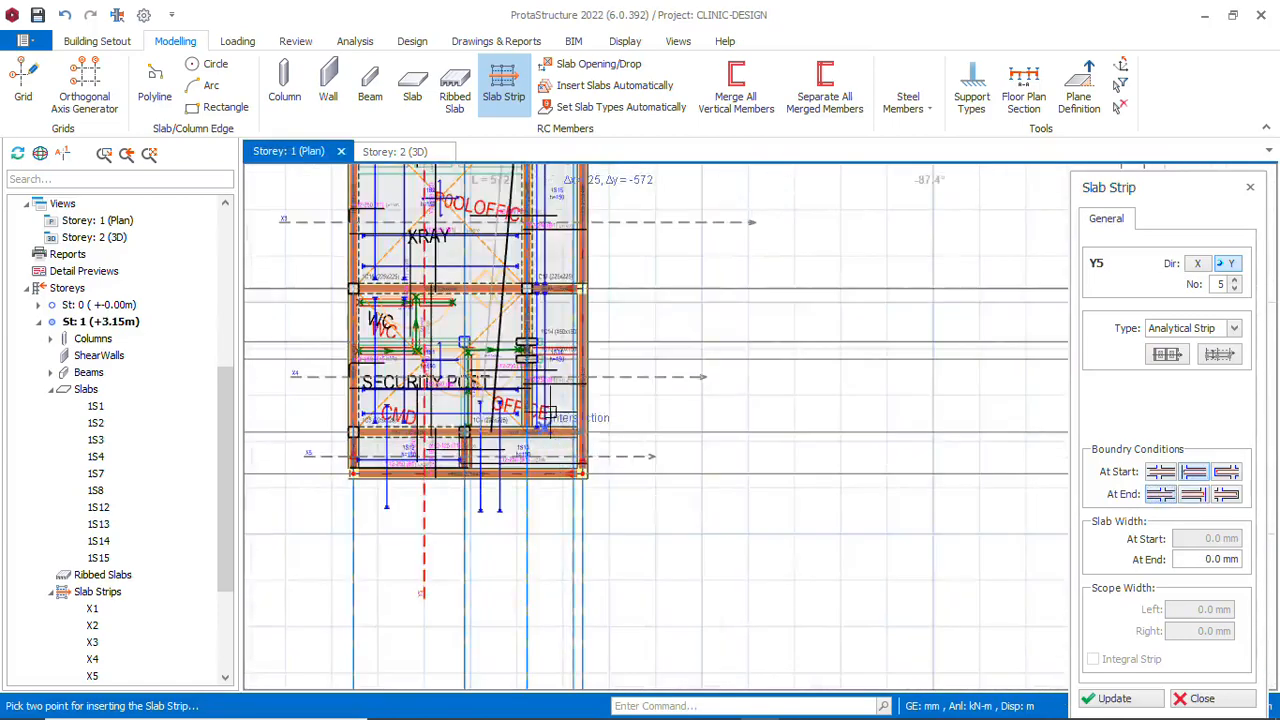
scroll(545, 424, up, 2)
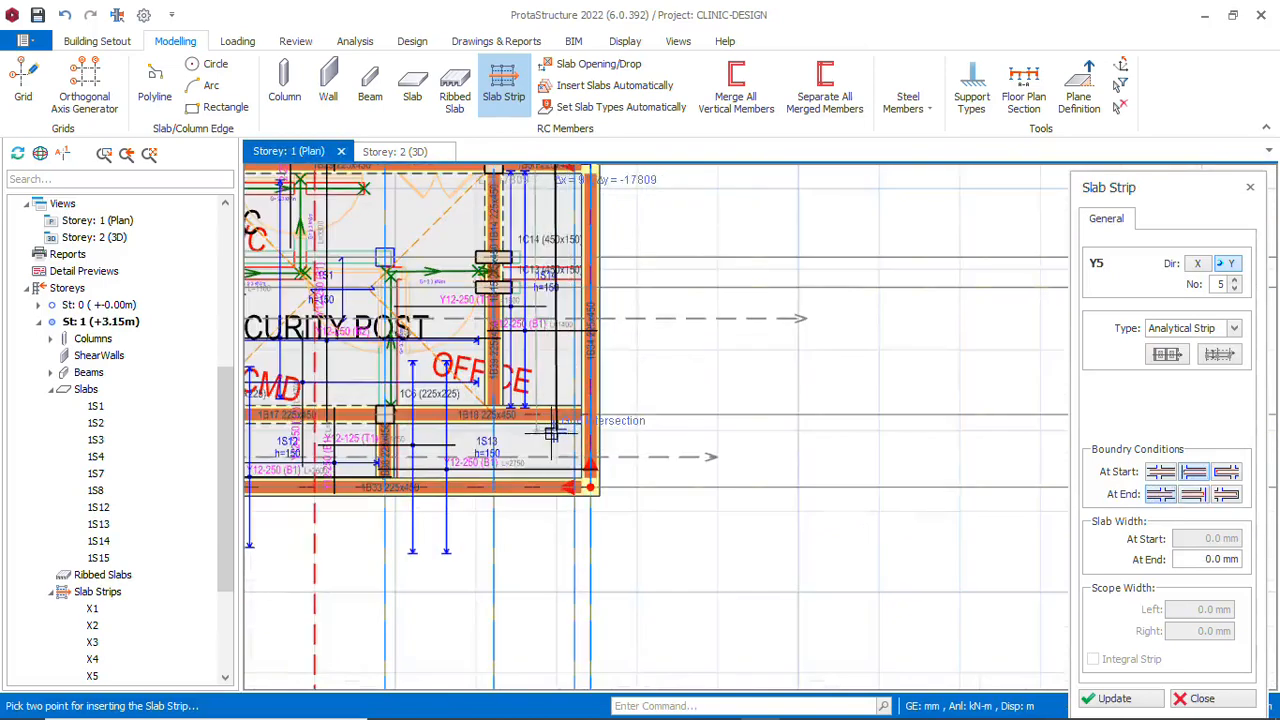
click(555, 437)
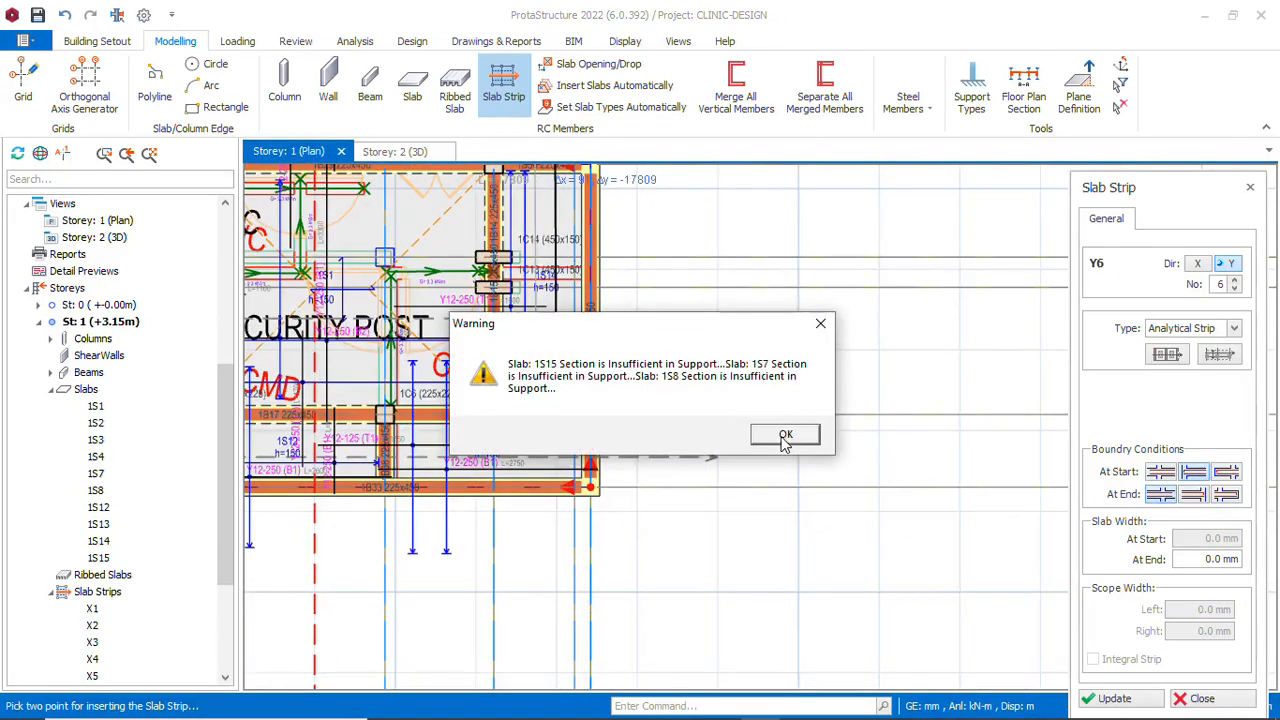
click(786, 437)
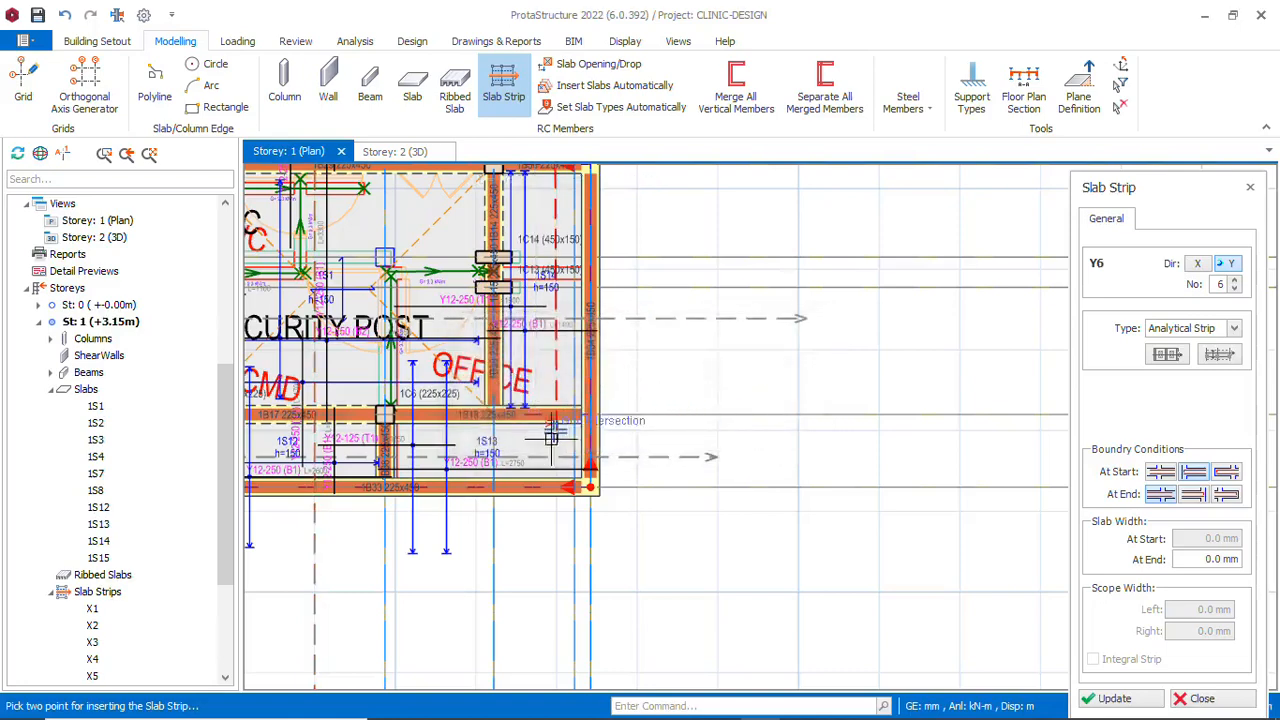
Examine the bar labels and spacing in slab 1S7 beside CALL ROOM2 and NURSE STATION
scroll(552, 438, down, 4)
scroll(547, 273, up, 2)
scroll(495, 365, down, 3)
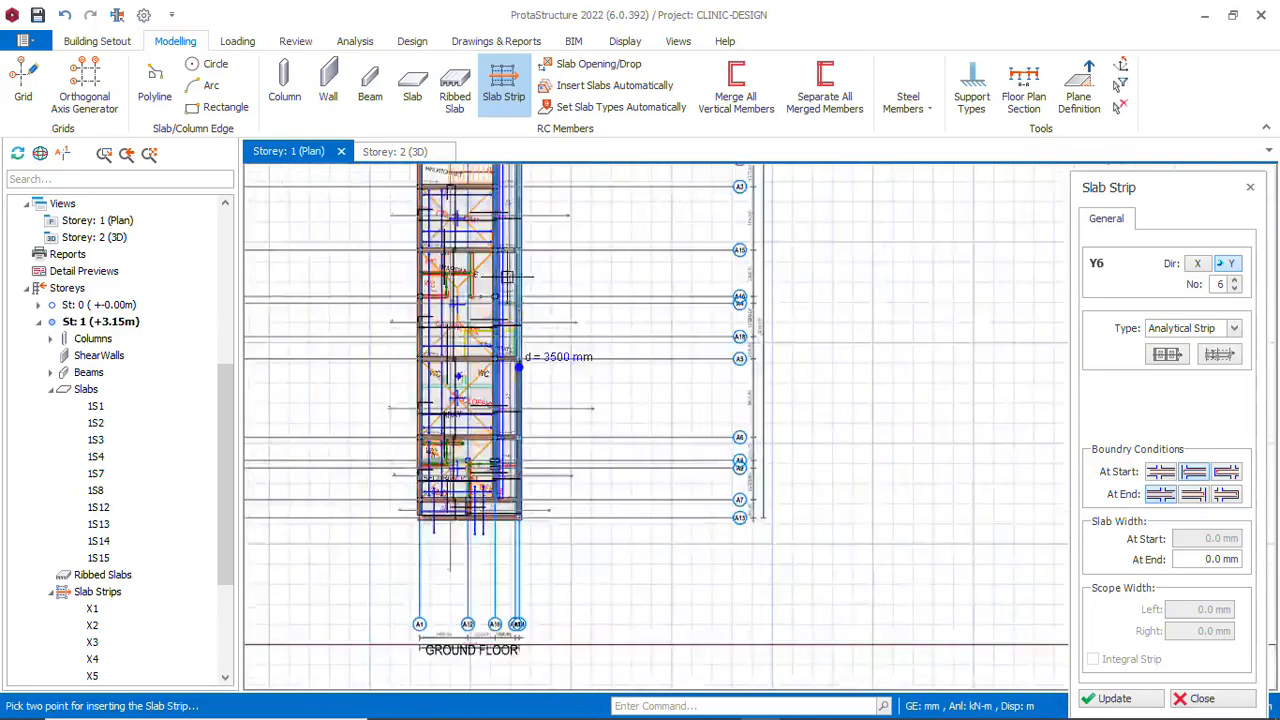
scroll(519, 367, up, 4)
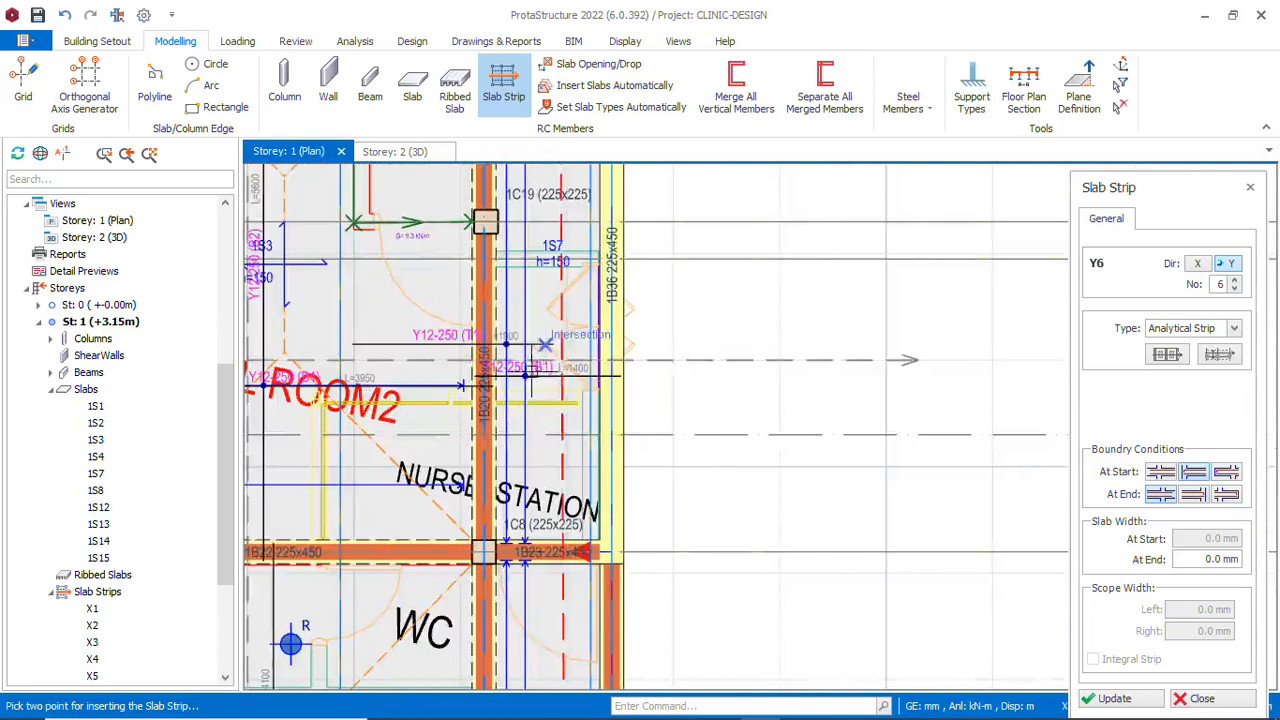
scroll(525, 370, up, 3)
scroll(517, 371, down, 3)
scroll(516, 360, up, 2)
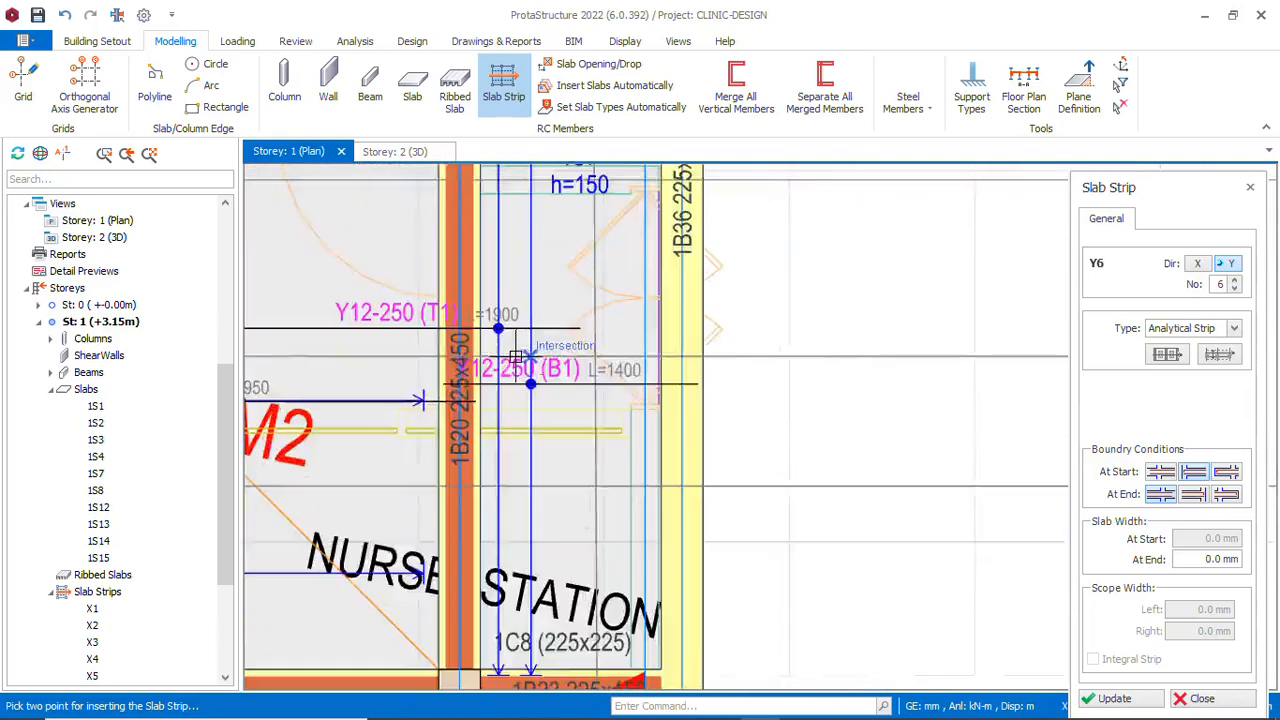
scroll(516, 357, up, 2)
scroll(470, 352, down, 2)
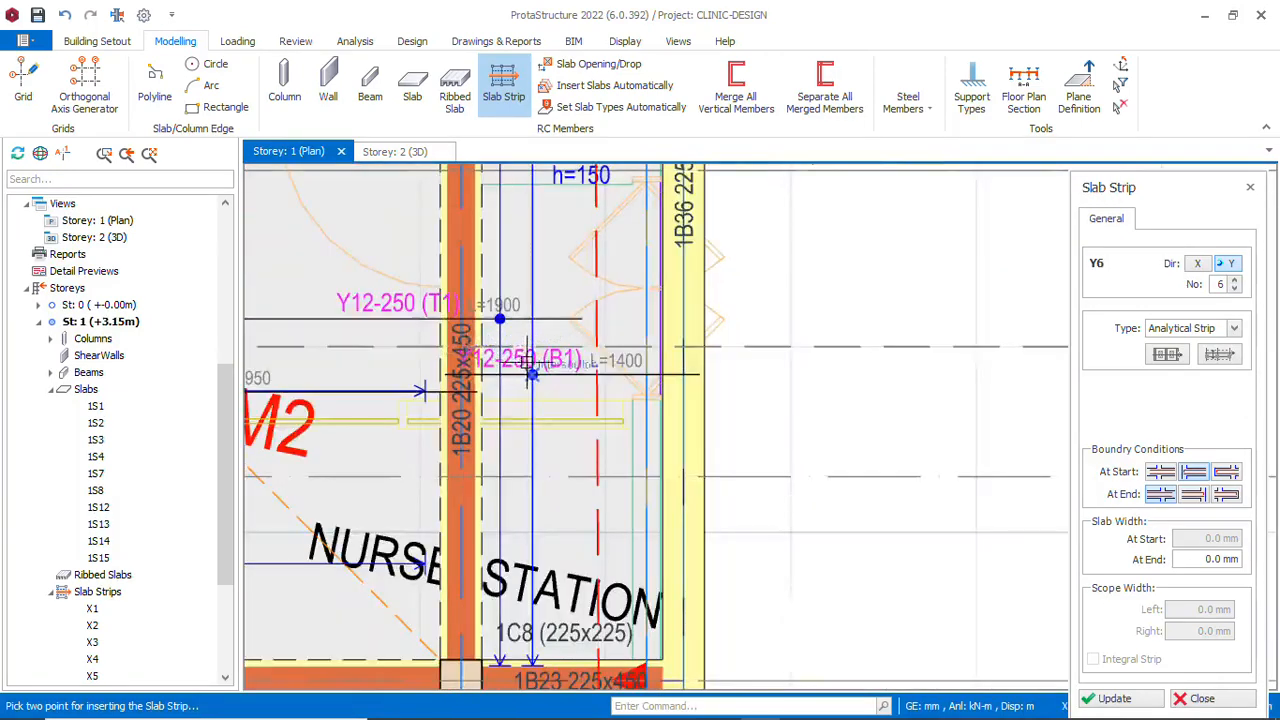
scroll(530, 368, down, 1)
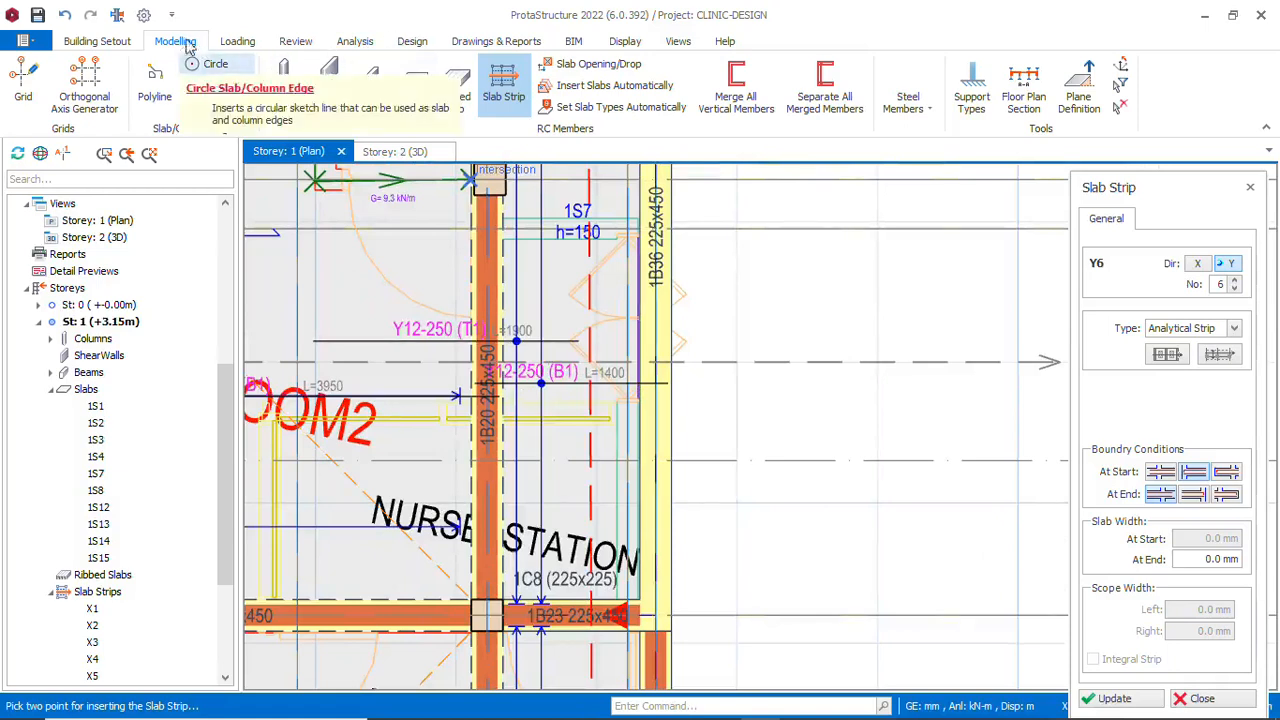
Set the maximum slab bar spacing to 200 mm in the slab rebar options
click(144, 15)
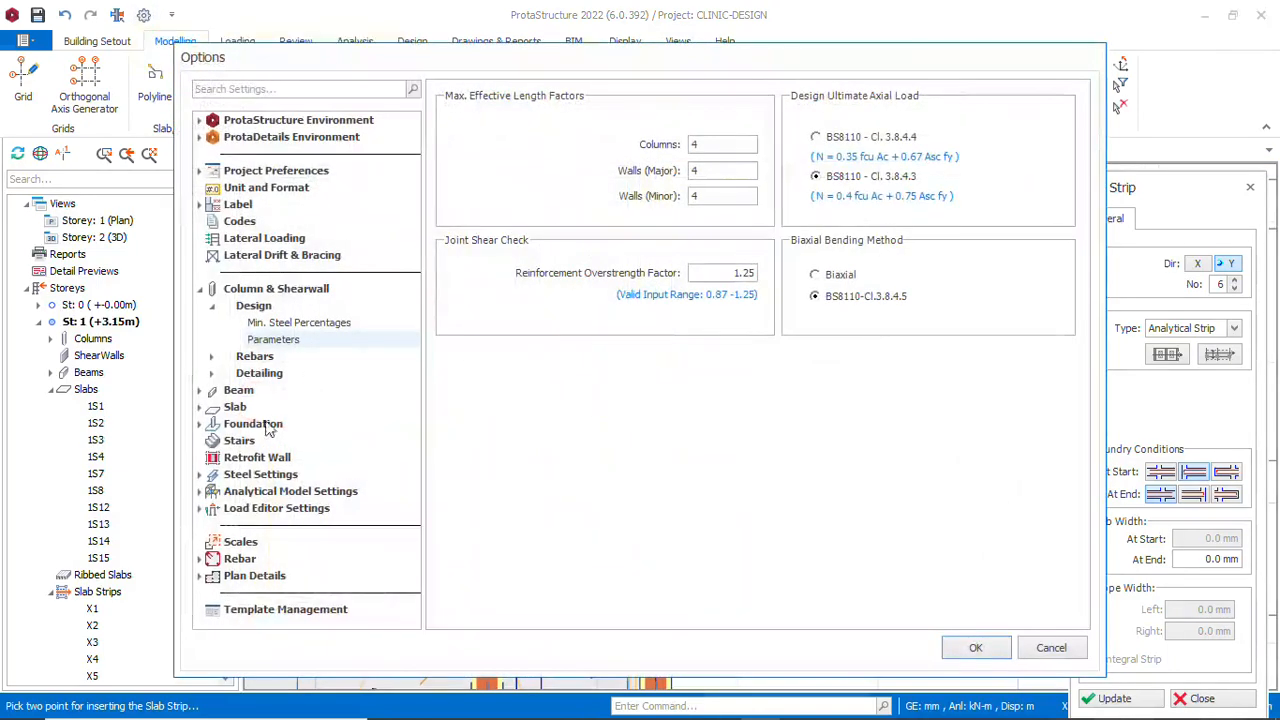
click(201, 407)
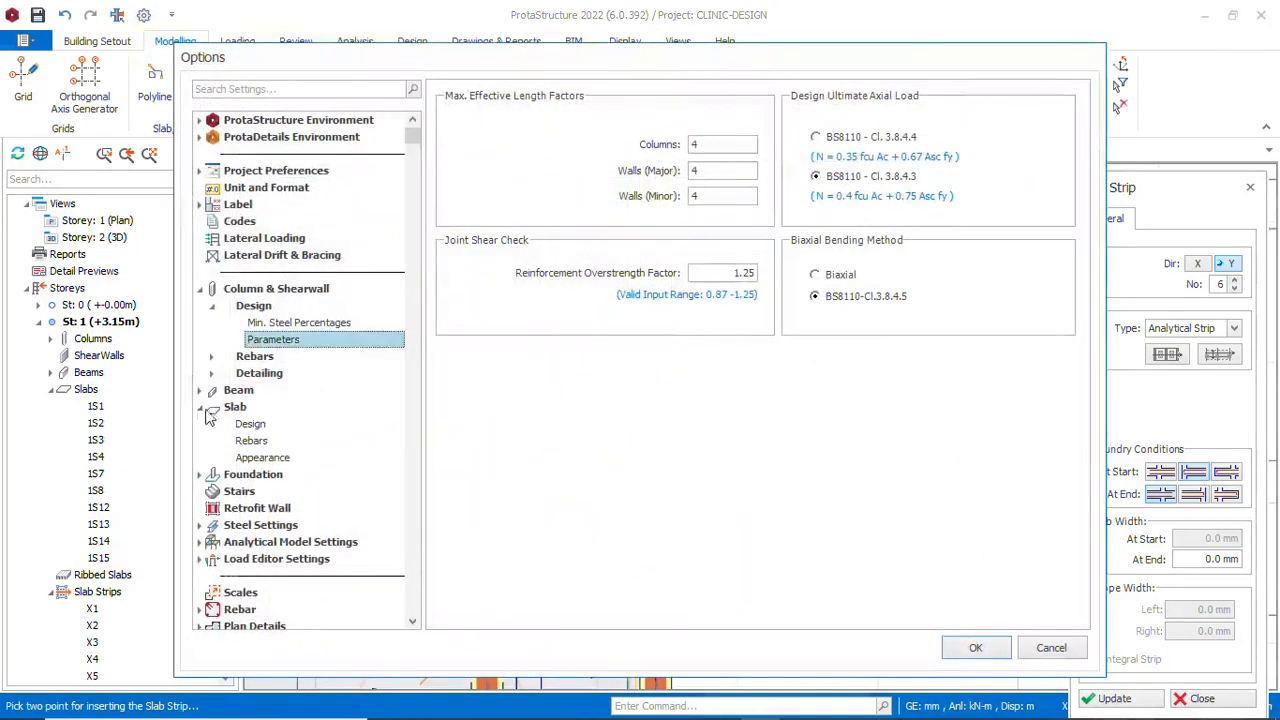
click(253, 441)
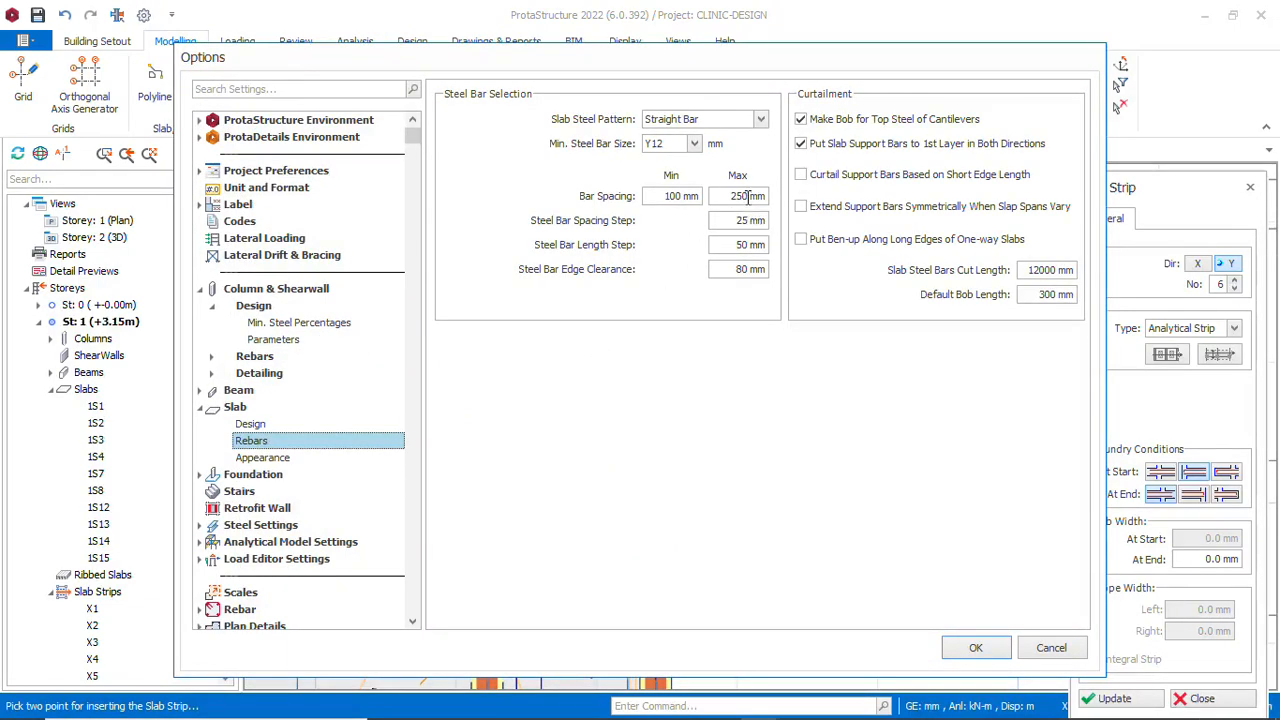
drag(747, 197, 720, 197)
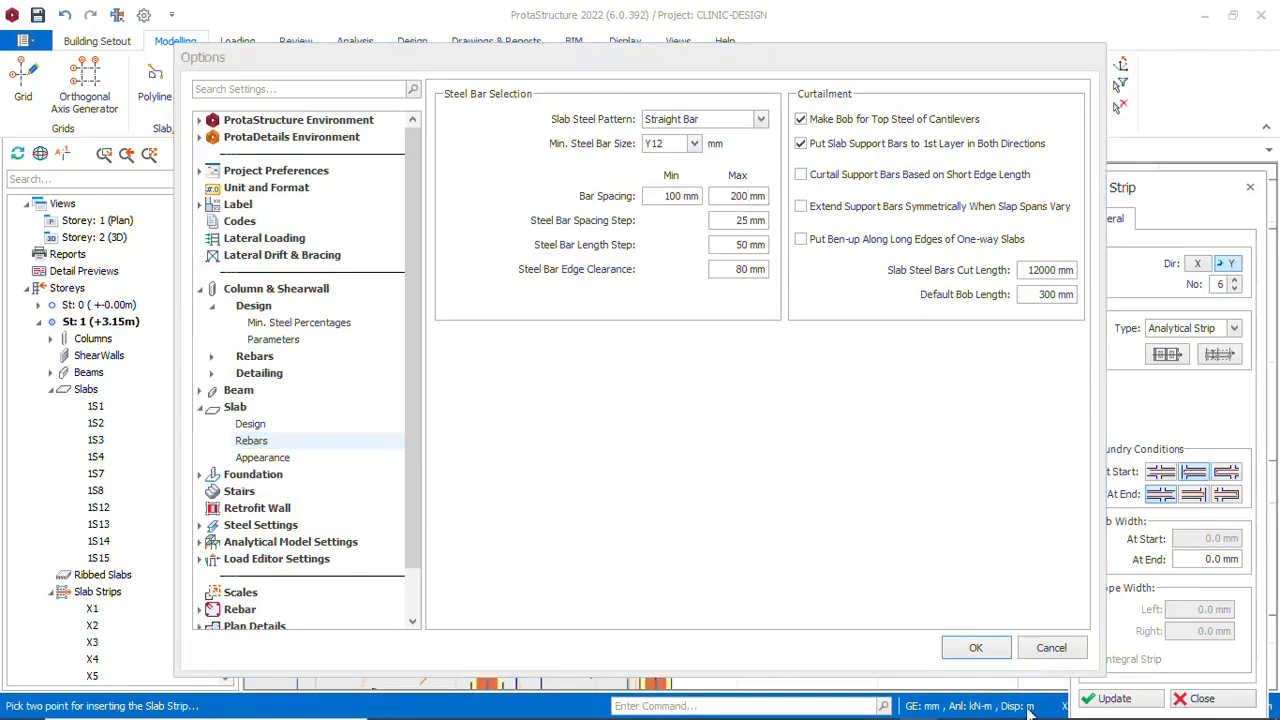
click(980, 648)
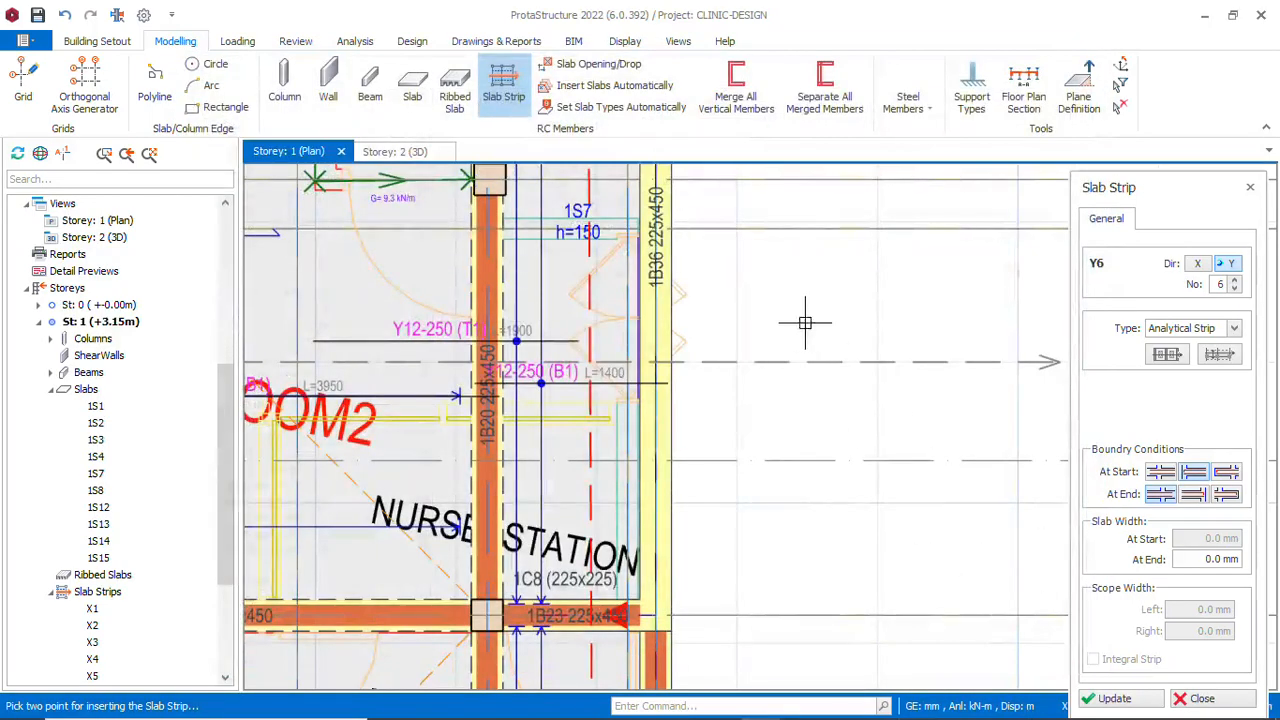
End the Slab Strip command and update the steel bars of the Y-direction corridor strip
scroll(472, 330, down, 2)
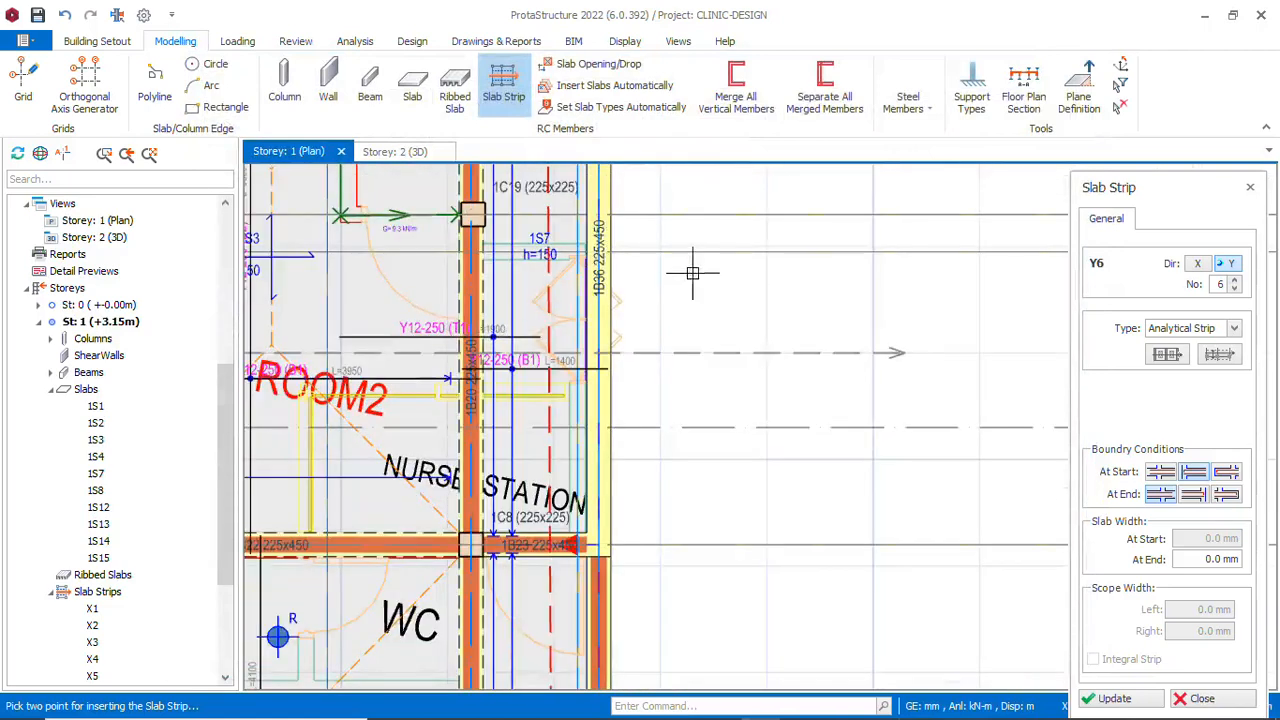
right_click(692, 274)
click(812, 208)
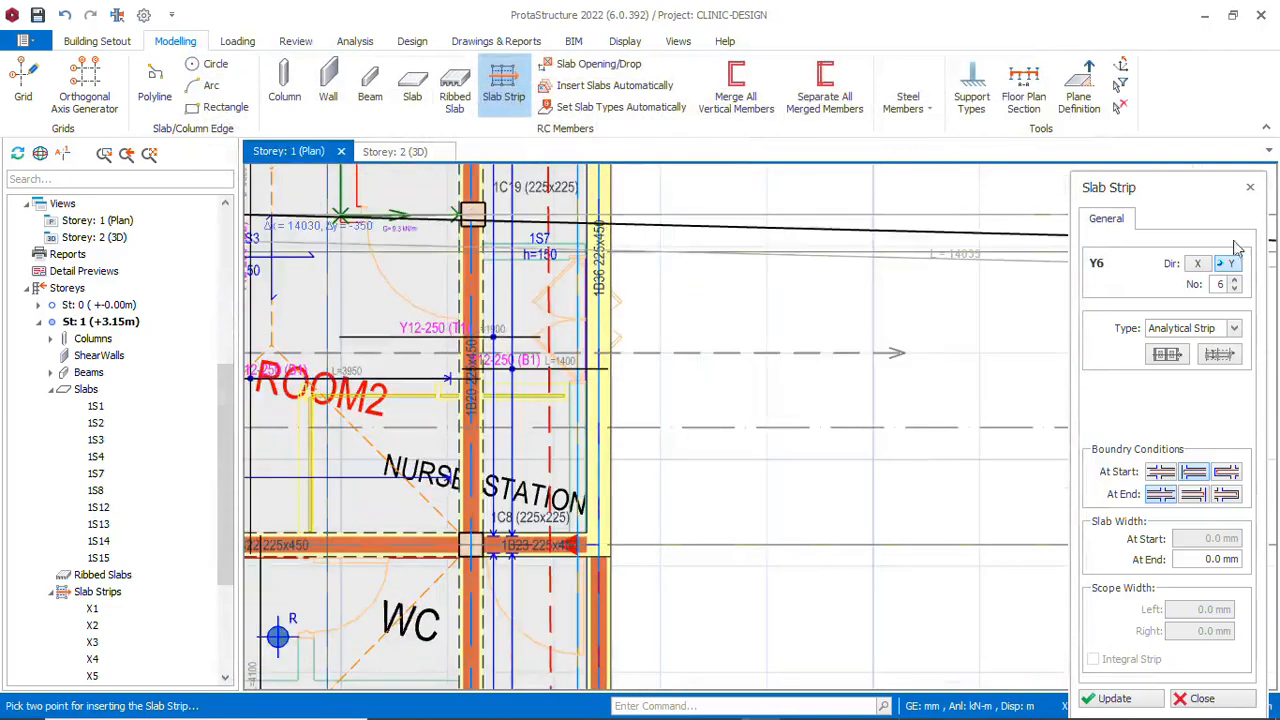
click(1249, 187)
right_click(932, 287)
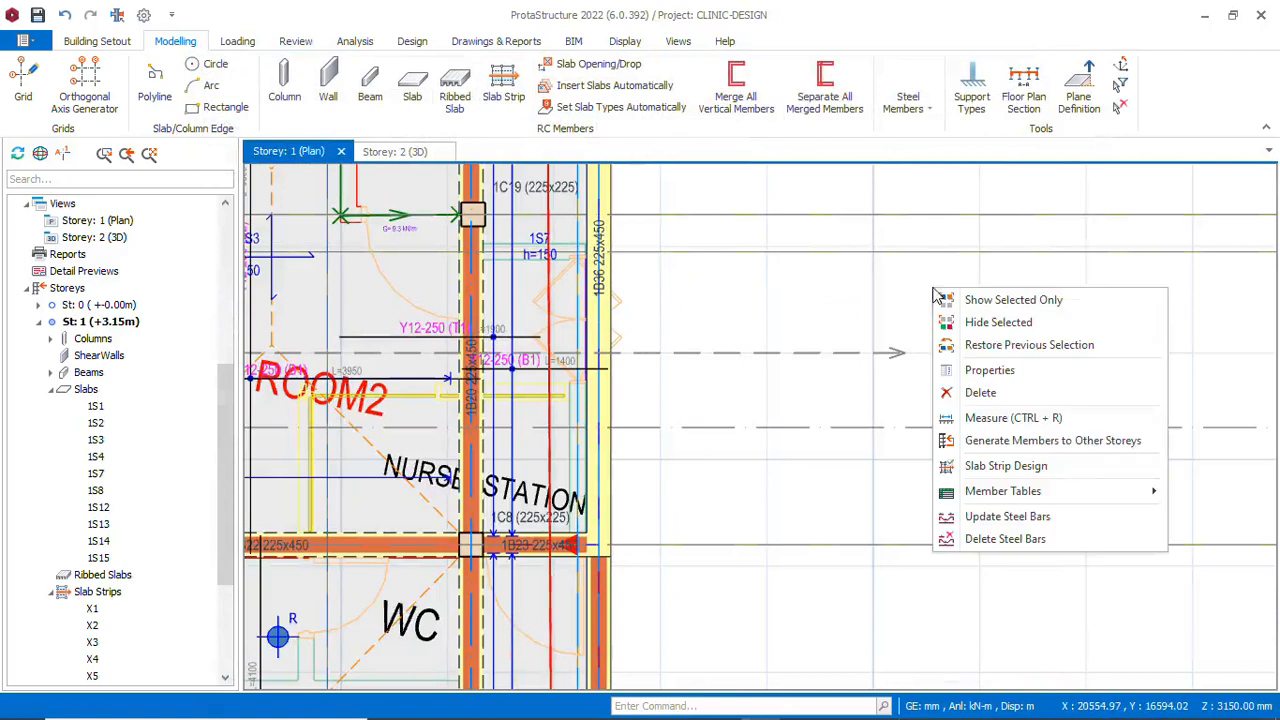
click(1015, 520)
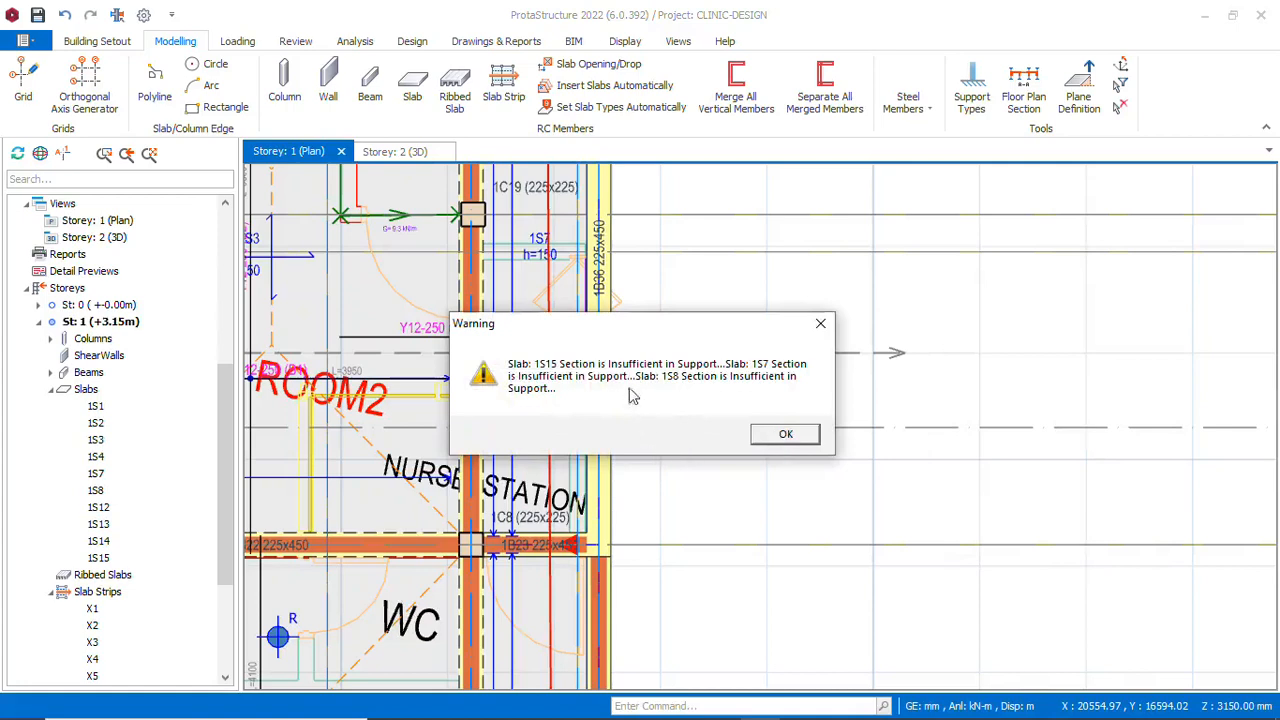
click(787, 437)
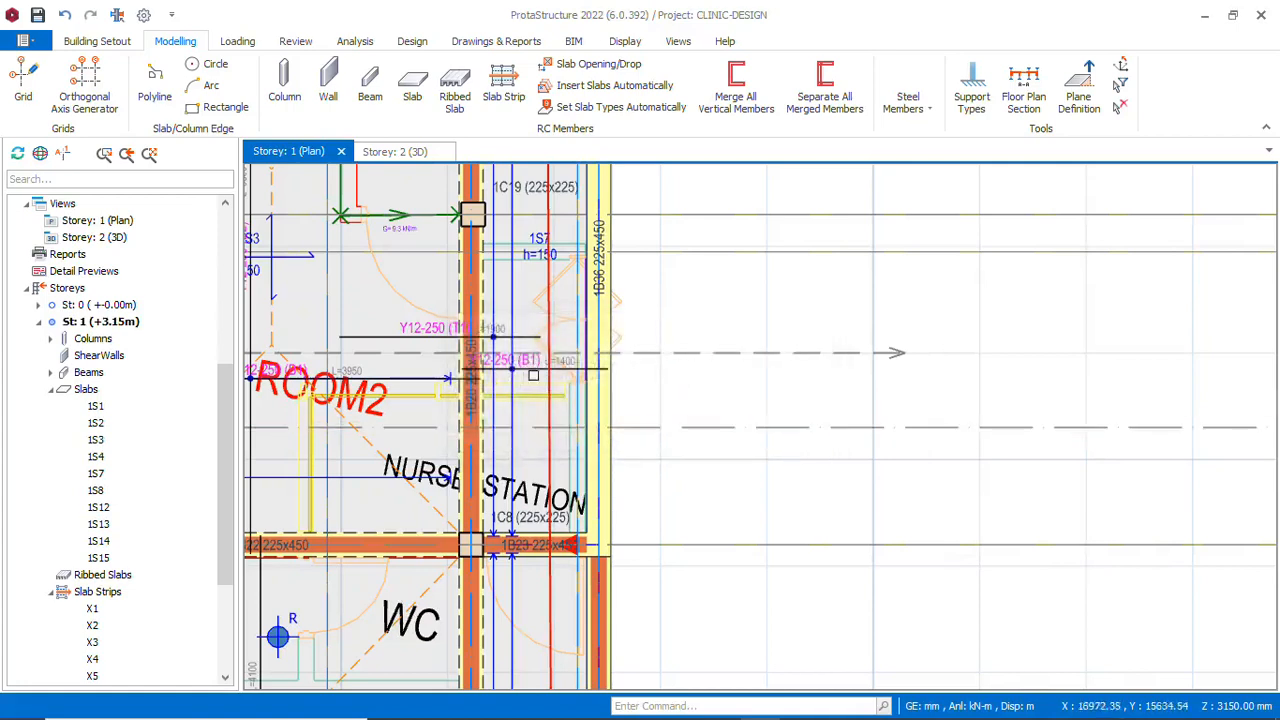
Repeat the steel bar update on the still selected corridor strip
scroll(567, 397, down, 4)
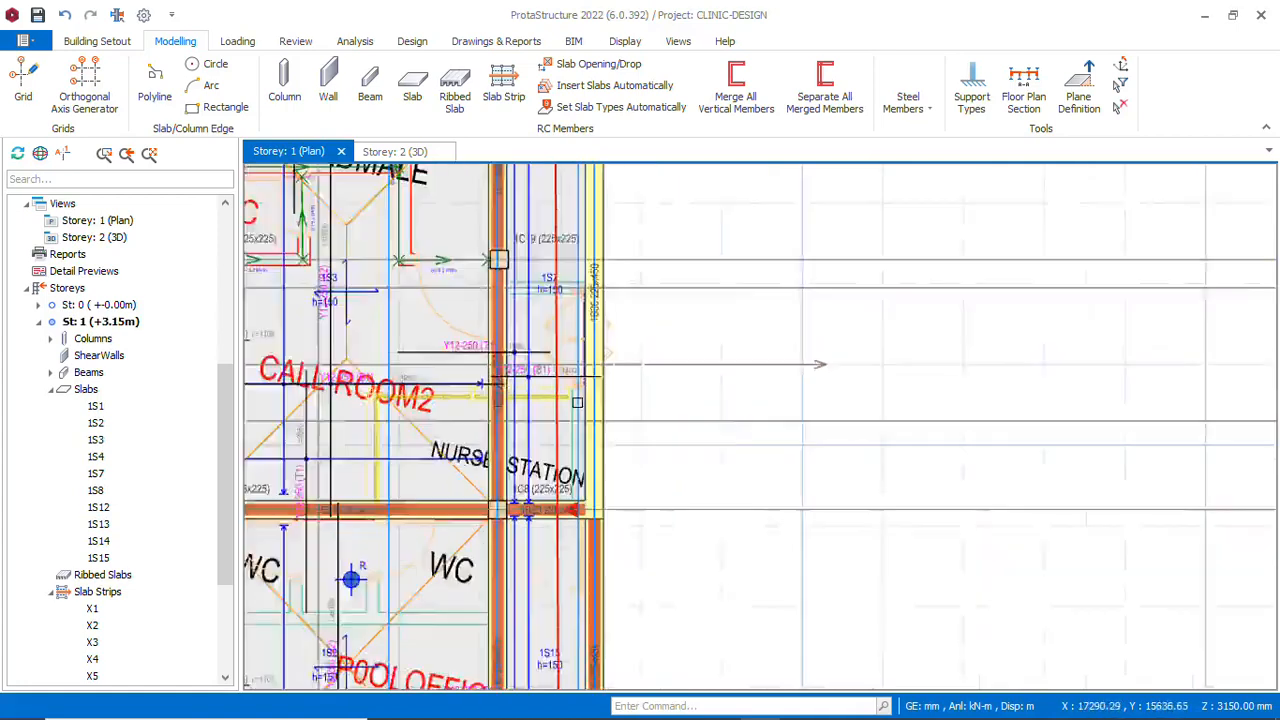
right_click(655, 272)
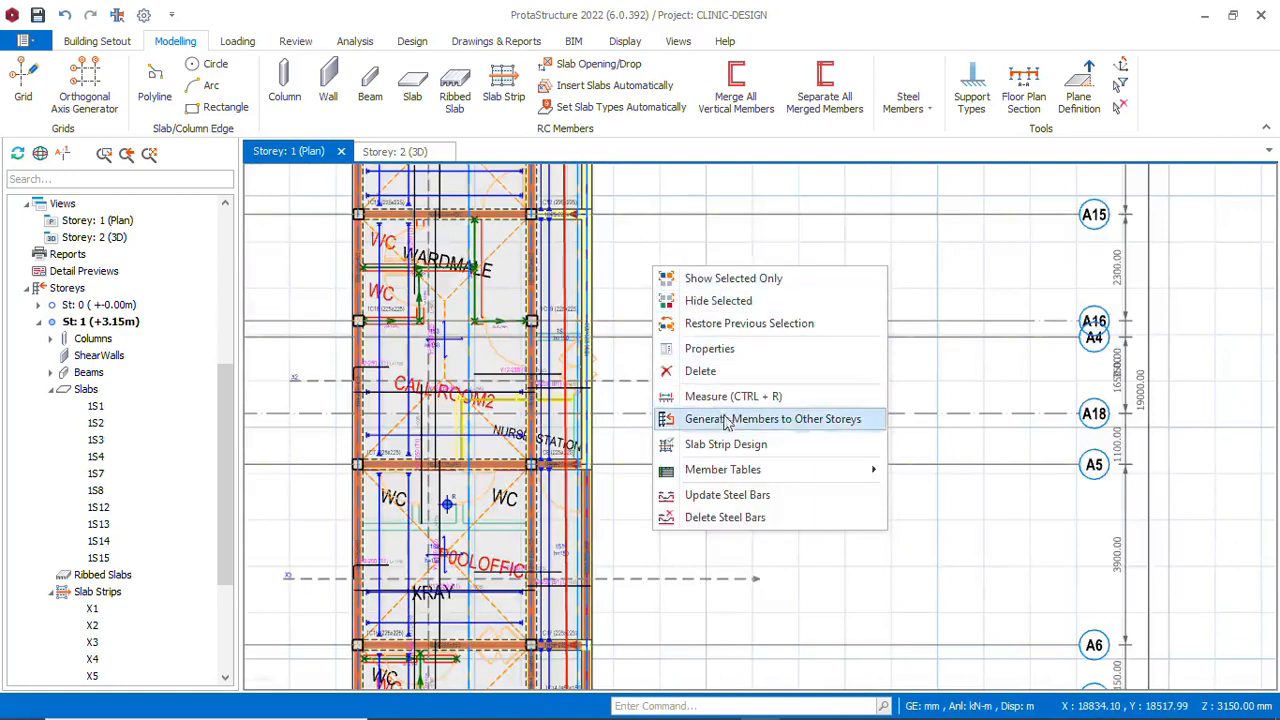
click(728, 495)
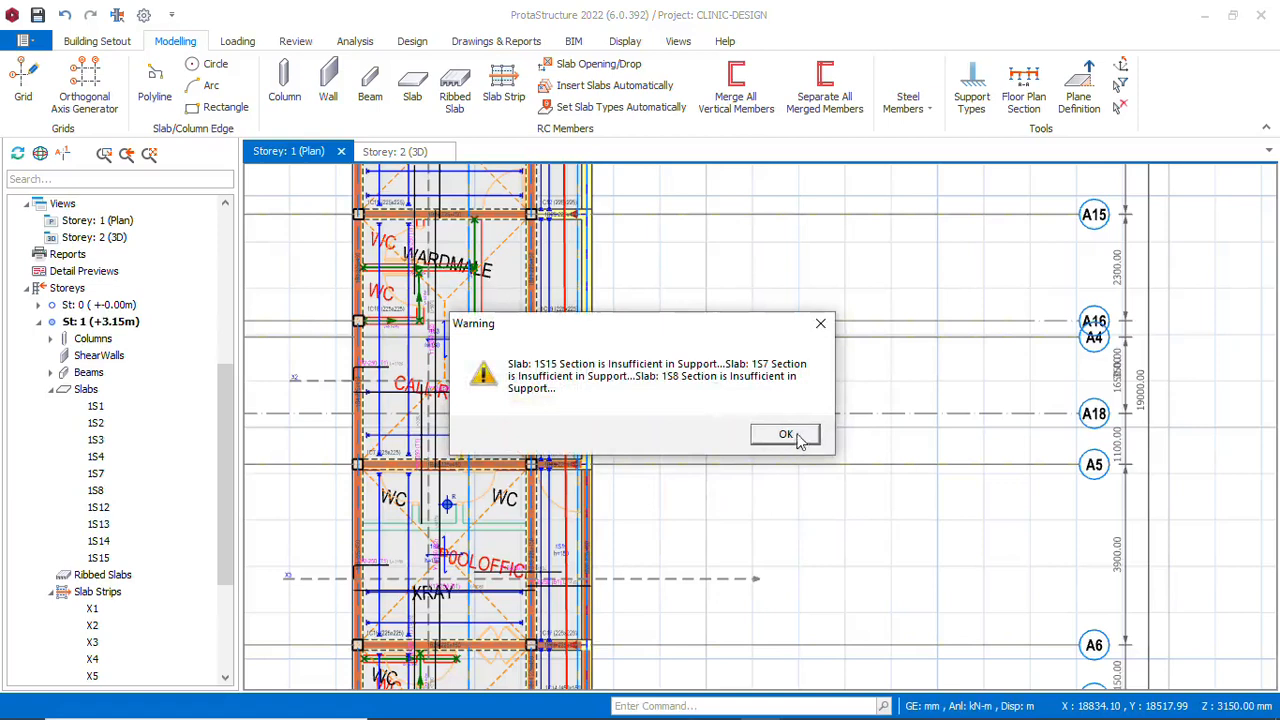
click(786, 435)
Examine the reinforcement labels around CALL ROOM2 and slabs 1S7 and 1S15, then the corridor strip along its full length
scroll(405, 384, up, 5)
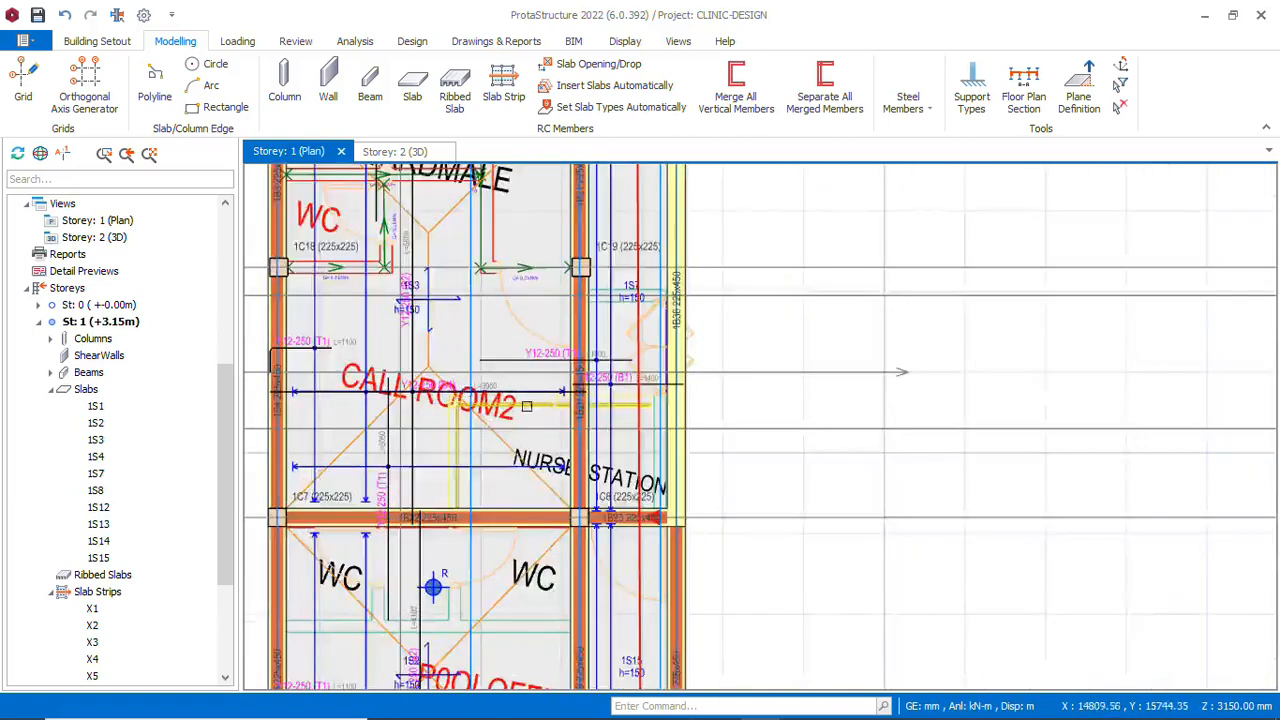
scroll(405, 384, down, 5)
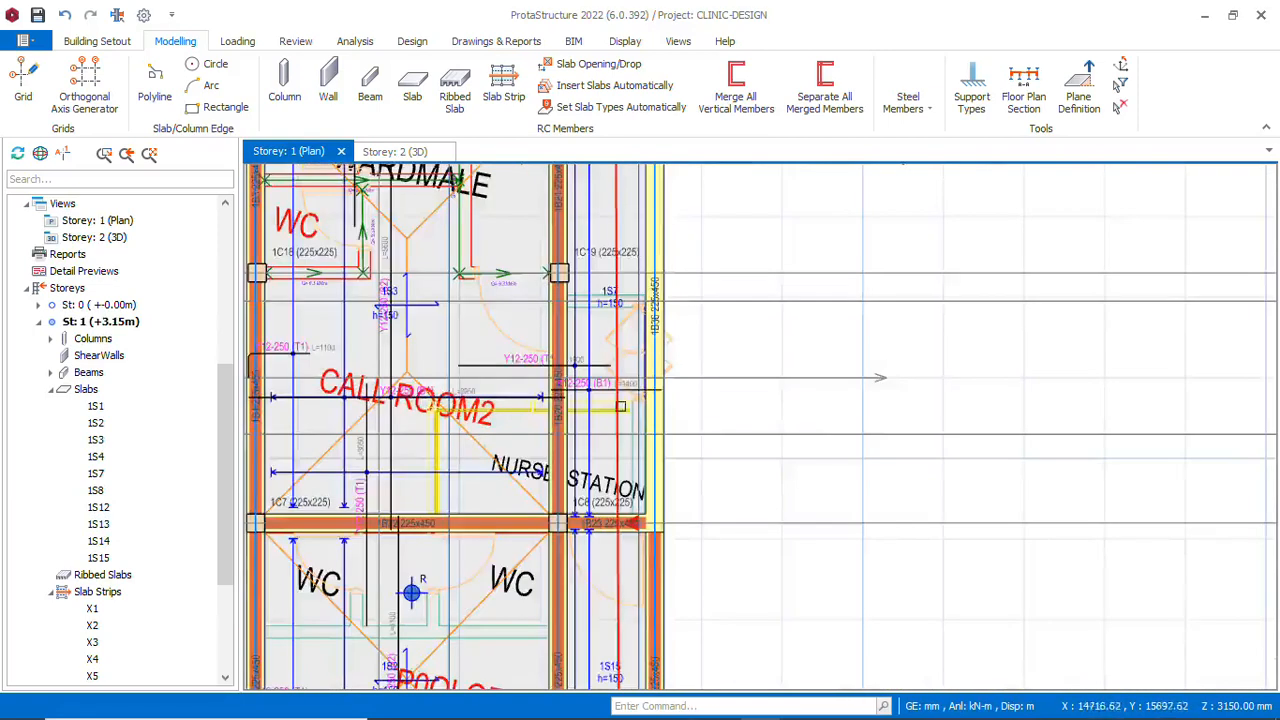
scroll(577, 398, up, 5)
scroll(577, 398, down, 5)
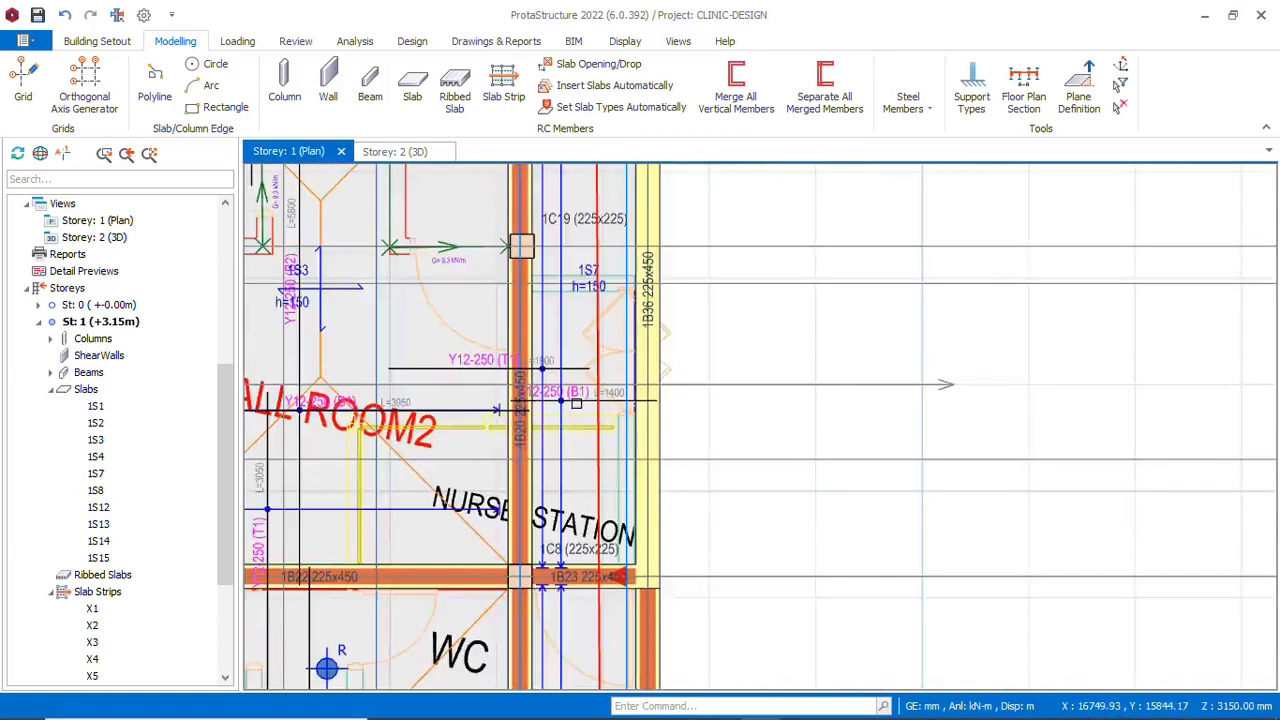
scroll(590, 480, up, 3)
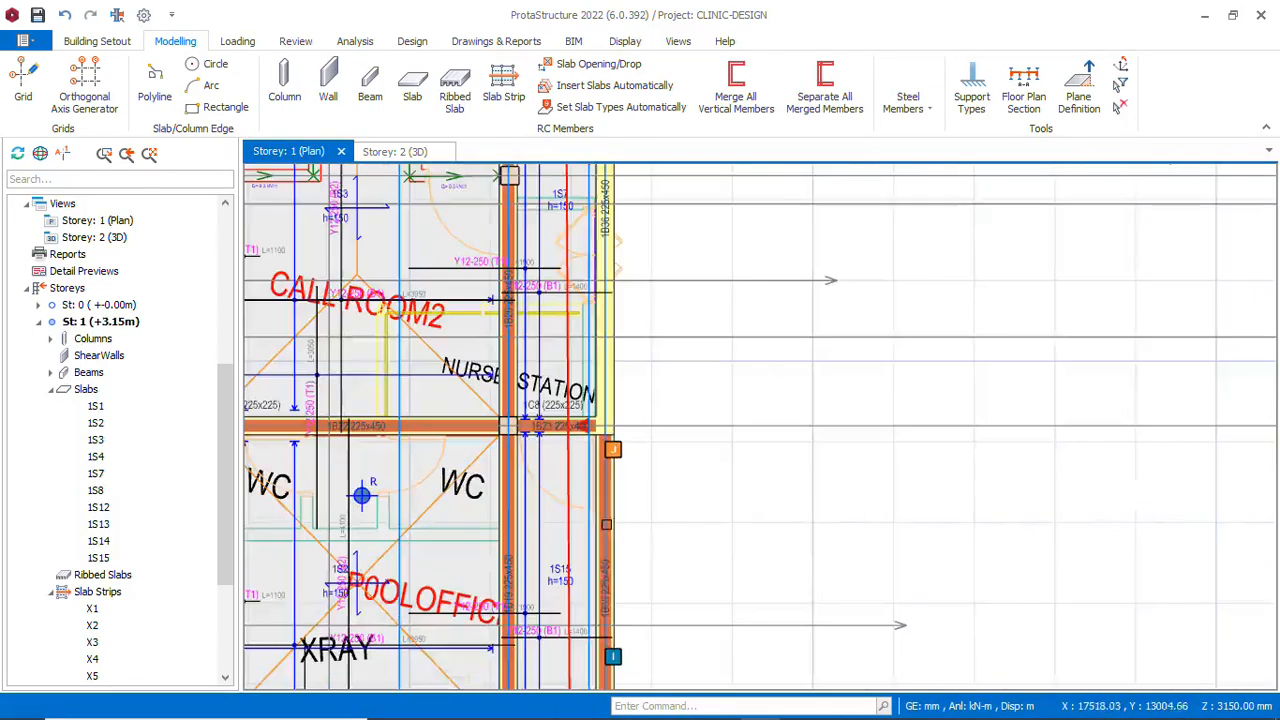
scroll(575, 450, down, 5)
scroll(549, 457, down, 2)
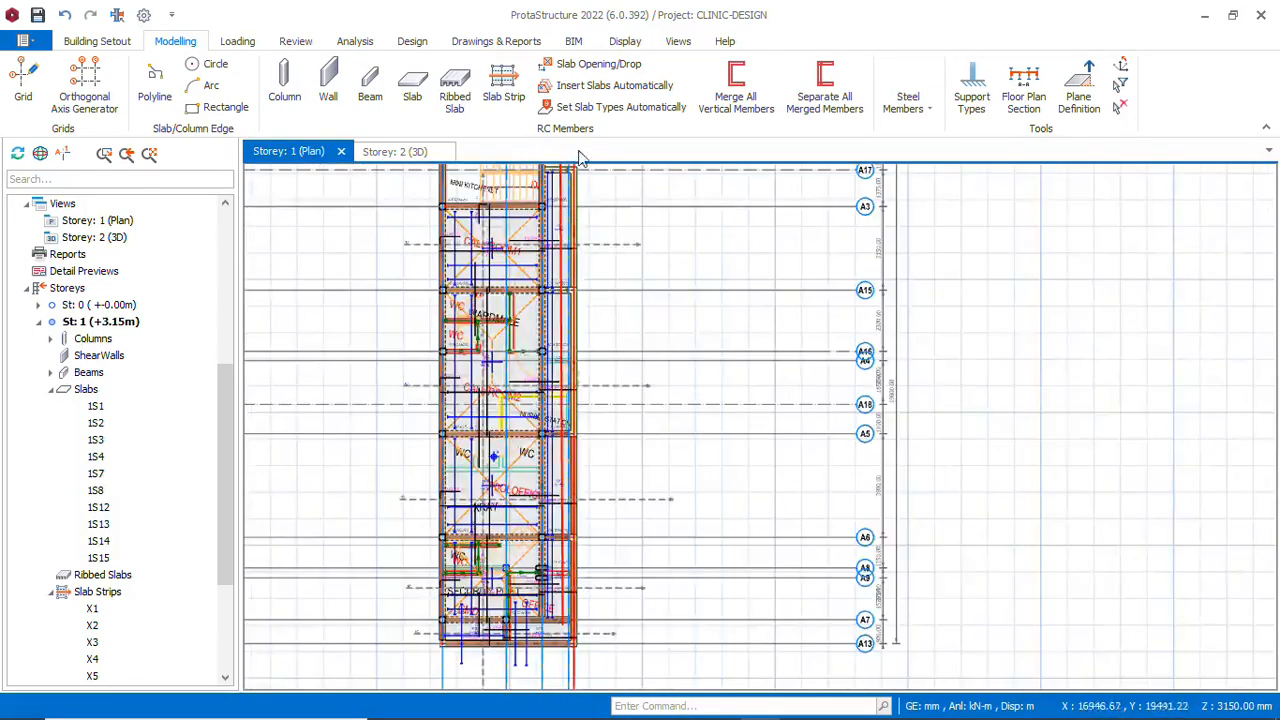
scroll(585, 210, up, 5)
scroll(526, 352, down, 5)
scroll(515, 260, up, 4)
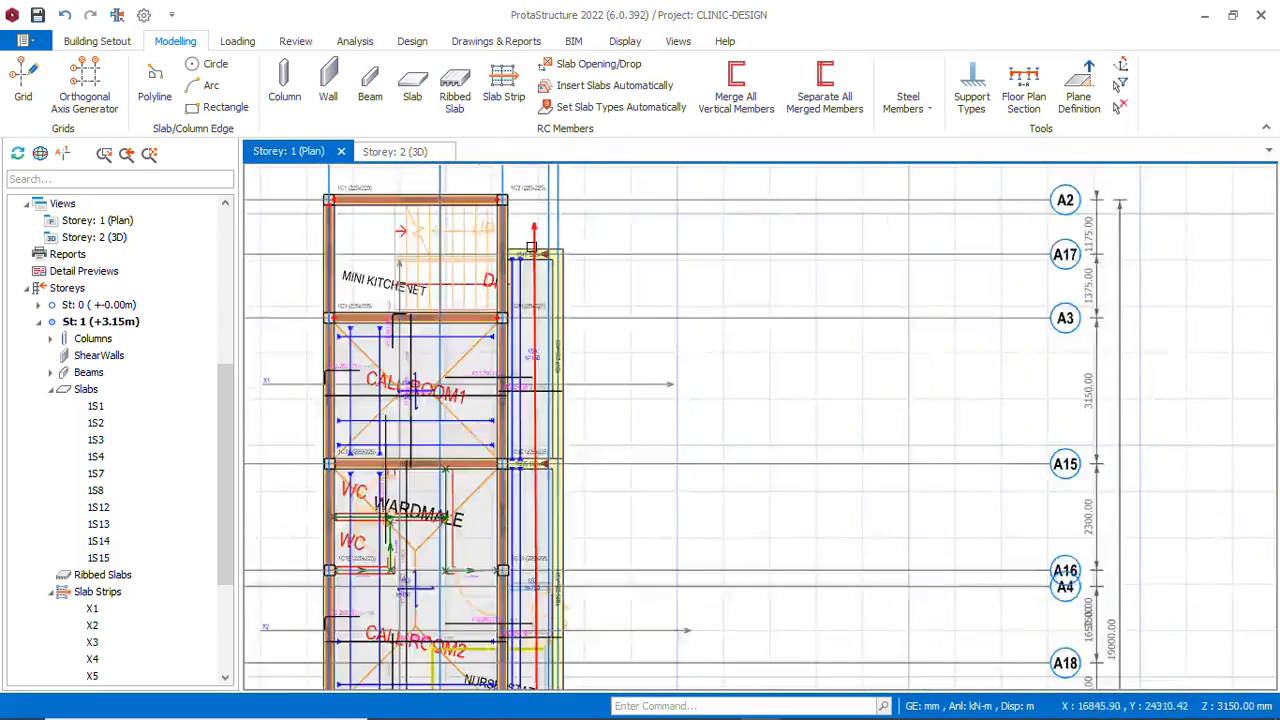
scroll(505, 258, down, 6)
scroll(503, 257, up, 4)
scroll(503, 257, down, 3)
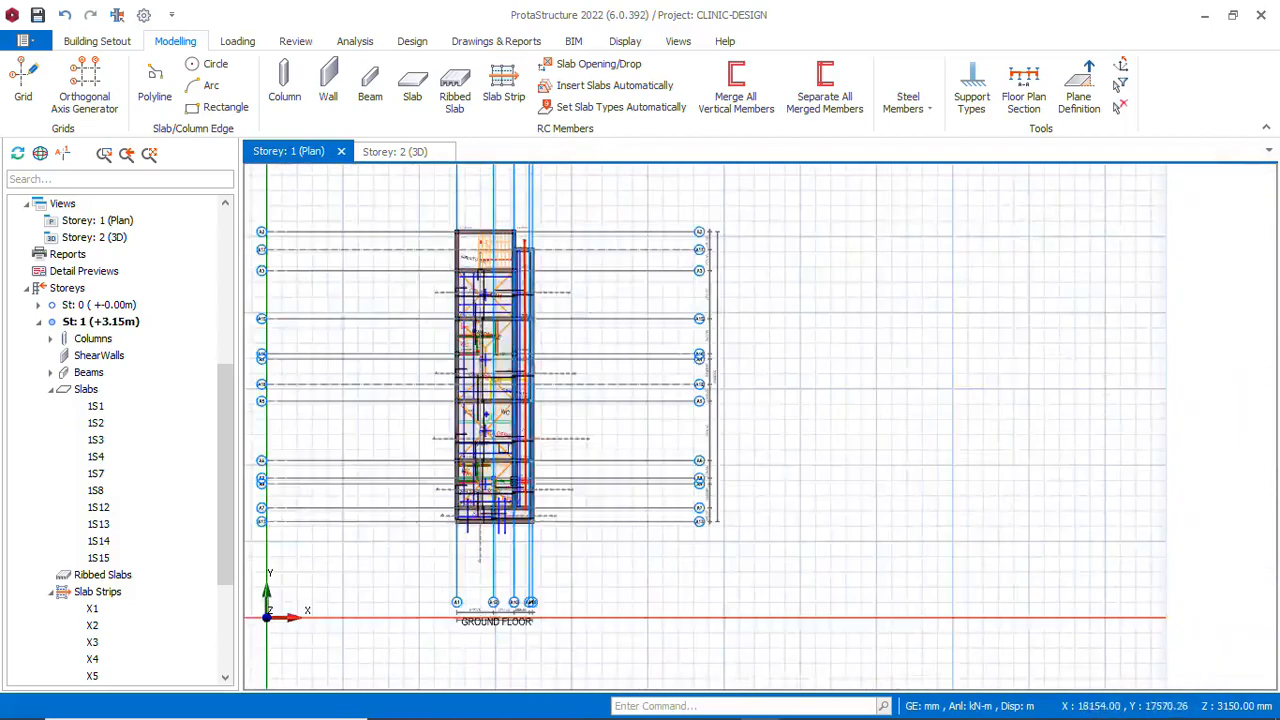
Examine the clinic frame in the storey 2 3D view, covering its columns, beams and wall loads from several angles
scroll(500, 468, up, 4)
scroll(481, 405, down, 4)
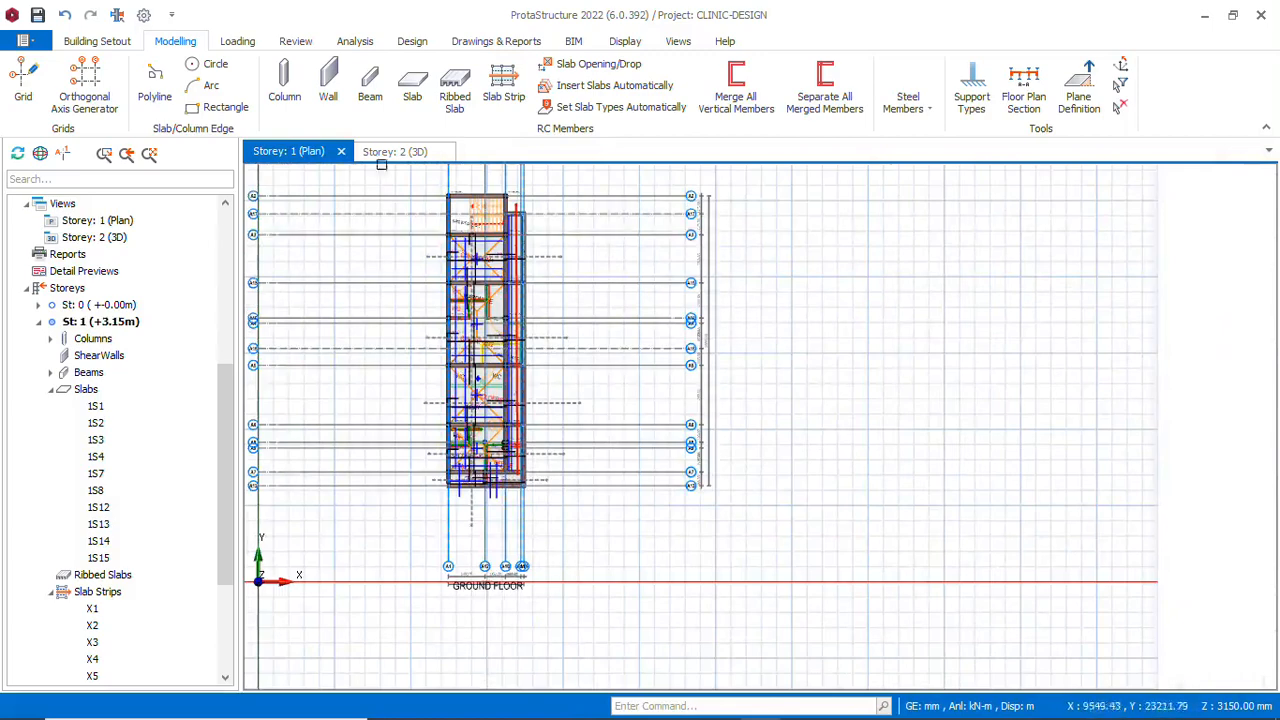
click(413, 160)
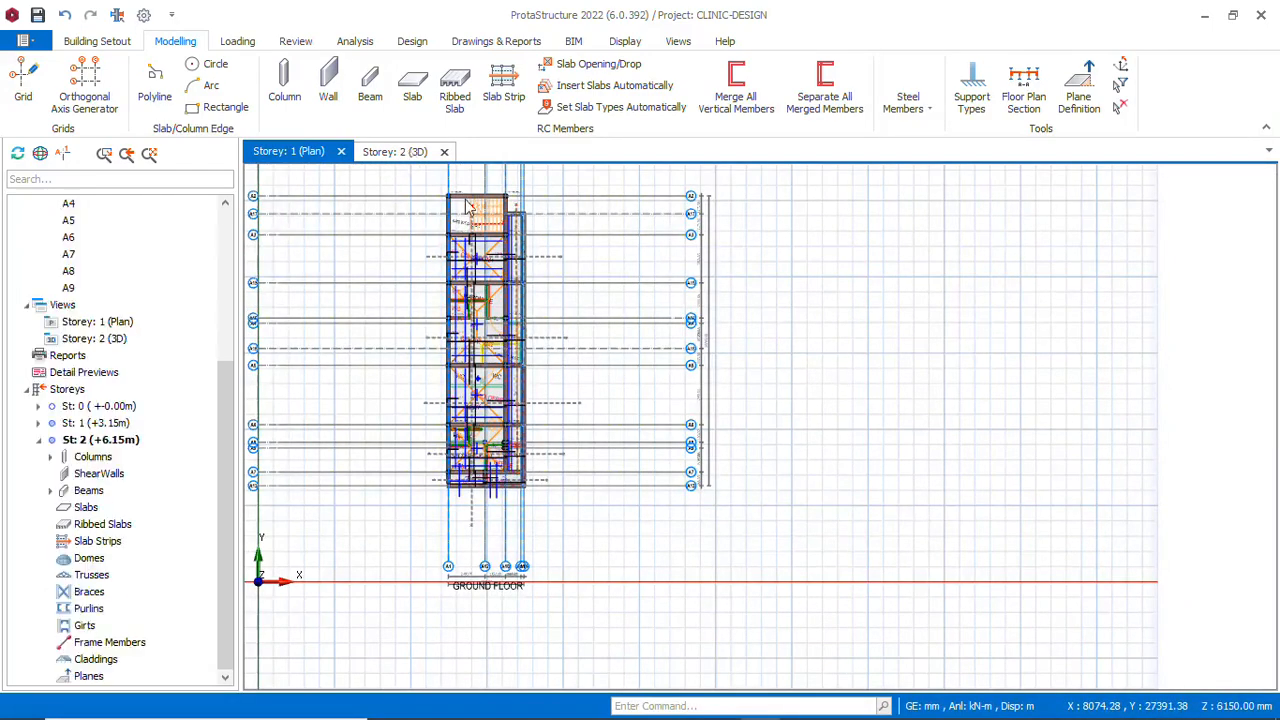
scroll(523, 303, down, 5)
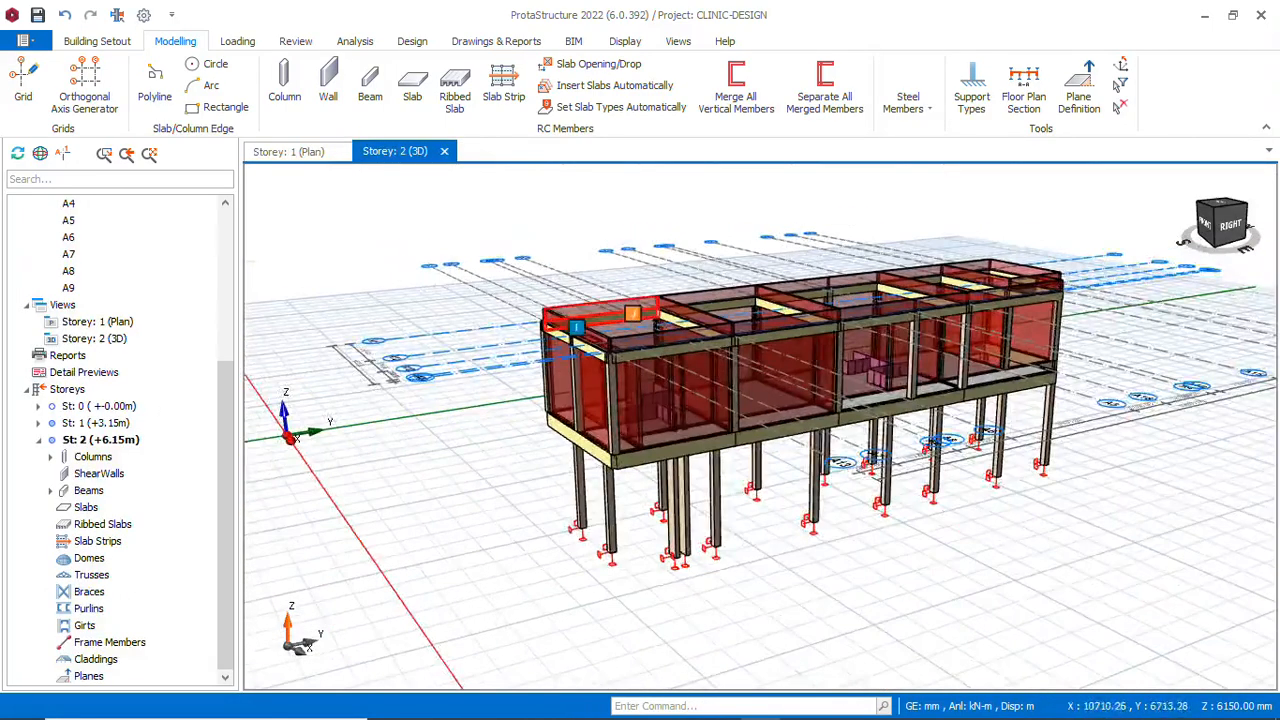
middle_drag(862, 362, 866, 394)
scroll(500, 325, down, 3)
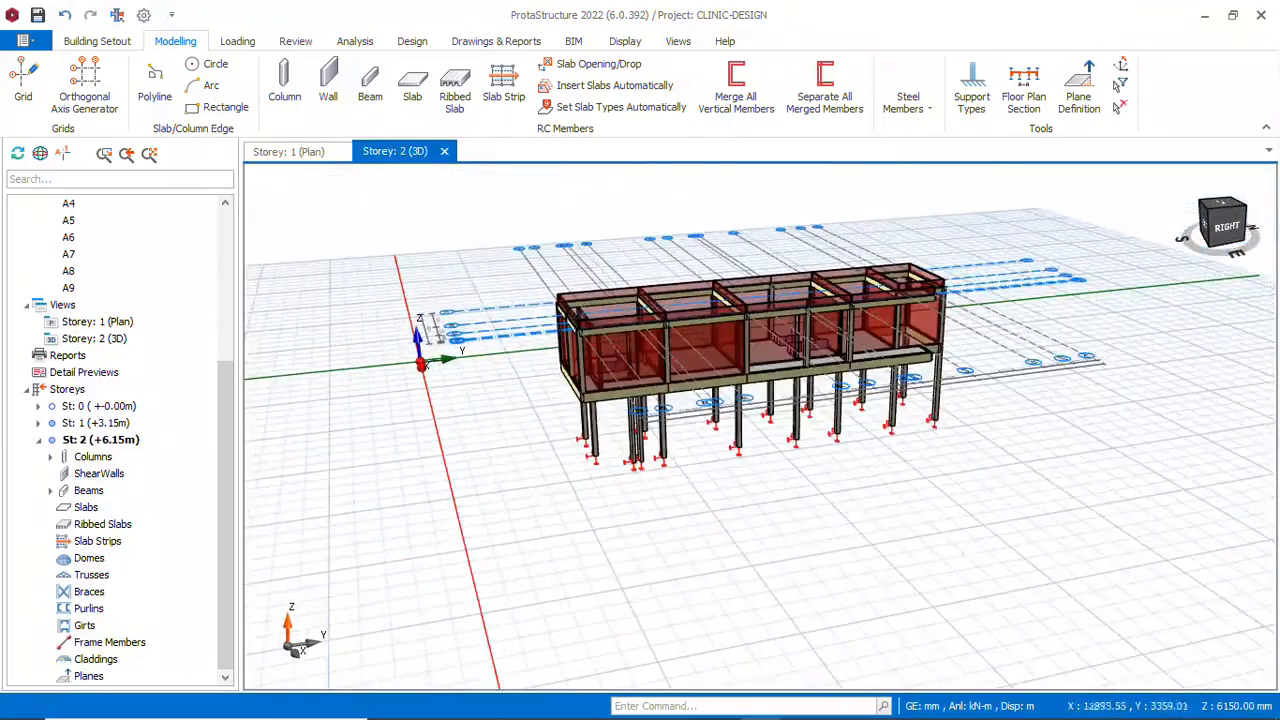
scroll(751, 340, up, 3)
scroll(350, 213, down, 3)
middle_drag(510, 328, 543, 303)
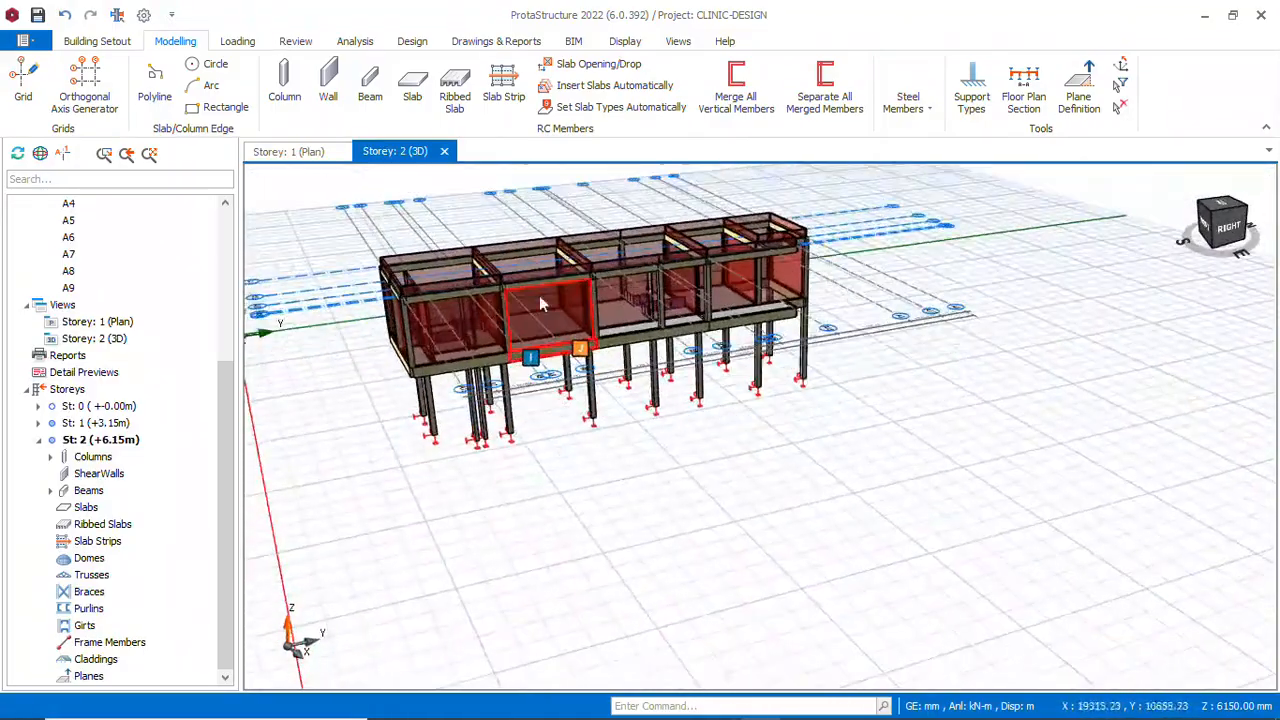
scroll(648, 280, up, 3)
scroll(794, 325, down, 3)
mouse_move(794, 325)
middle_down()
mouse_move(766, 306)
mouse_move(749, 263)
mouse_move(780, 310)
middle_up()
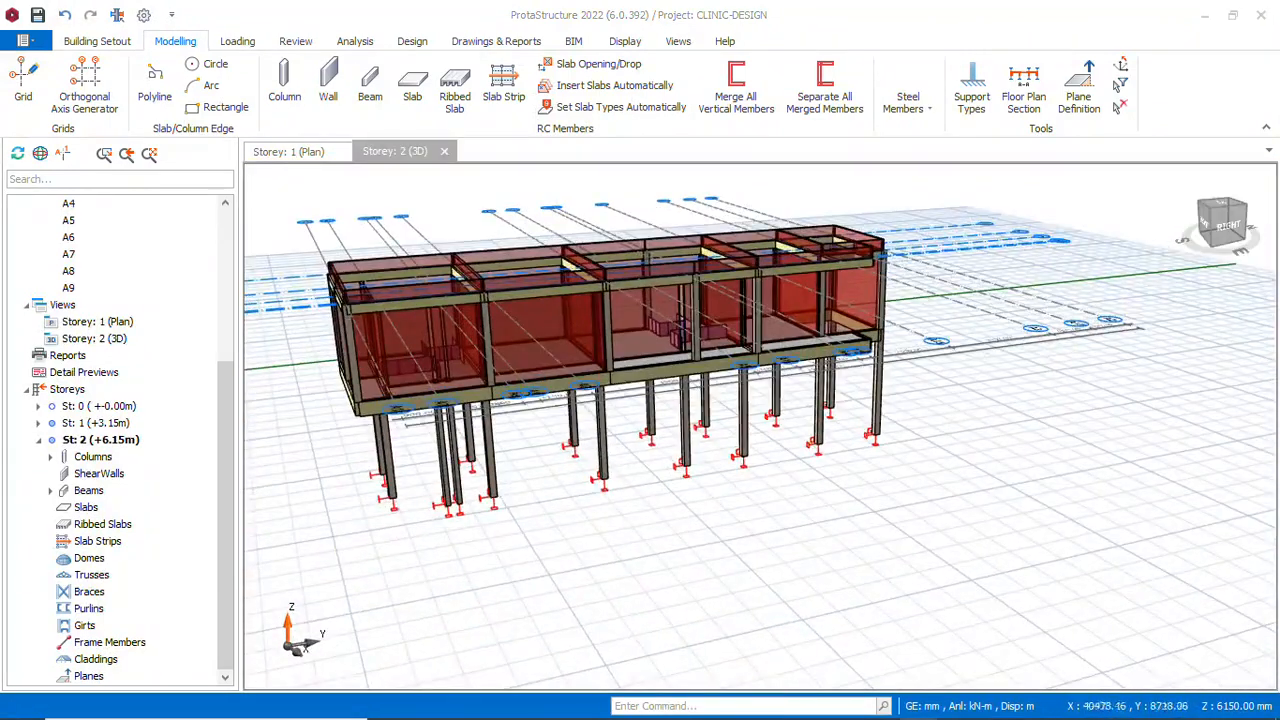
Switch to AutoCAD and compare the first floor and ground floor plans in RCN LEFT.dwg
mouse_move(792, 708)
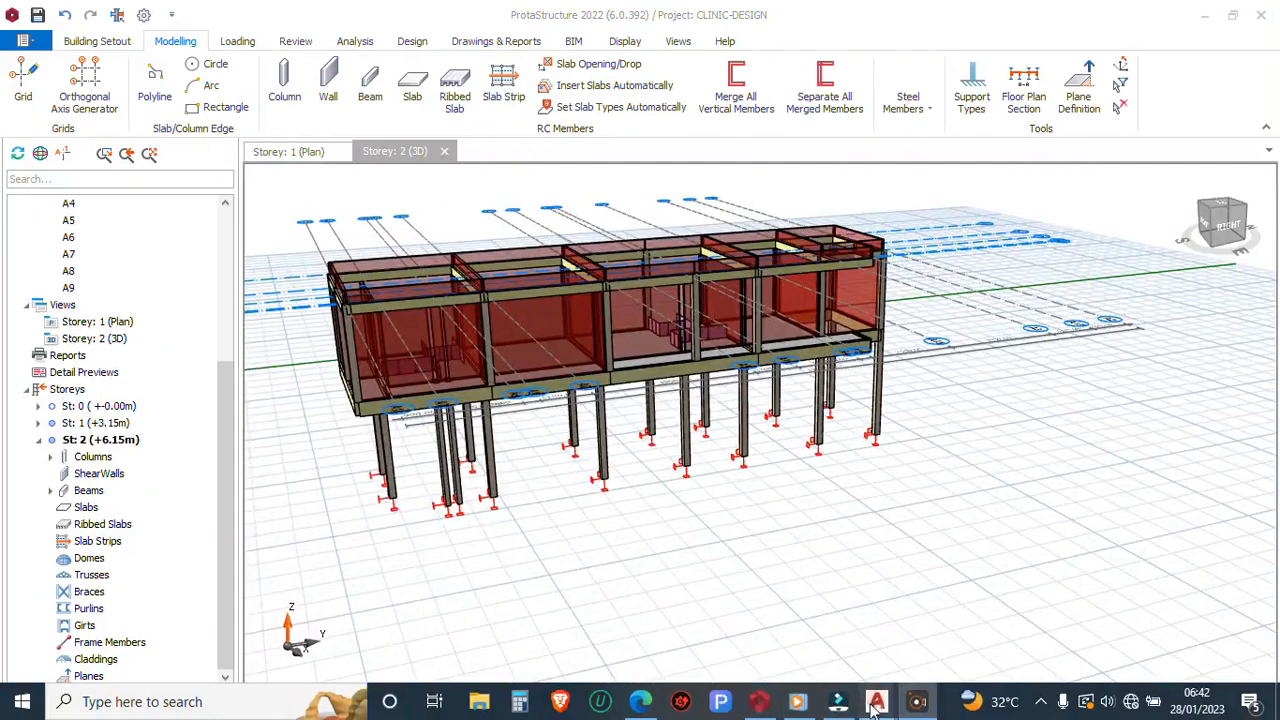
mouse_move(873, 706)
click(966, 640)
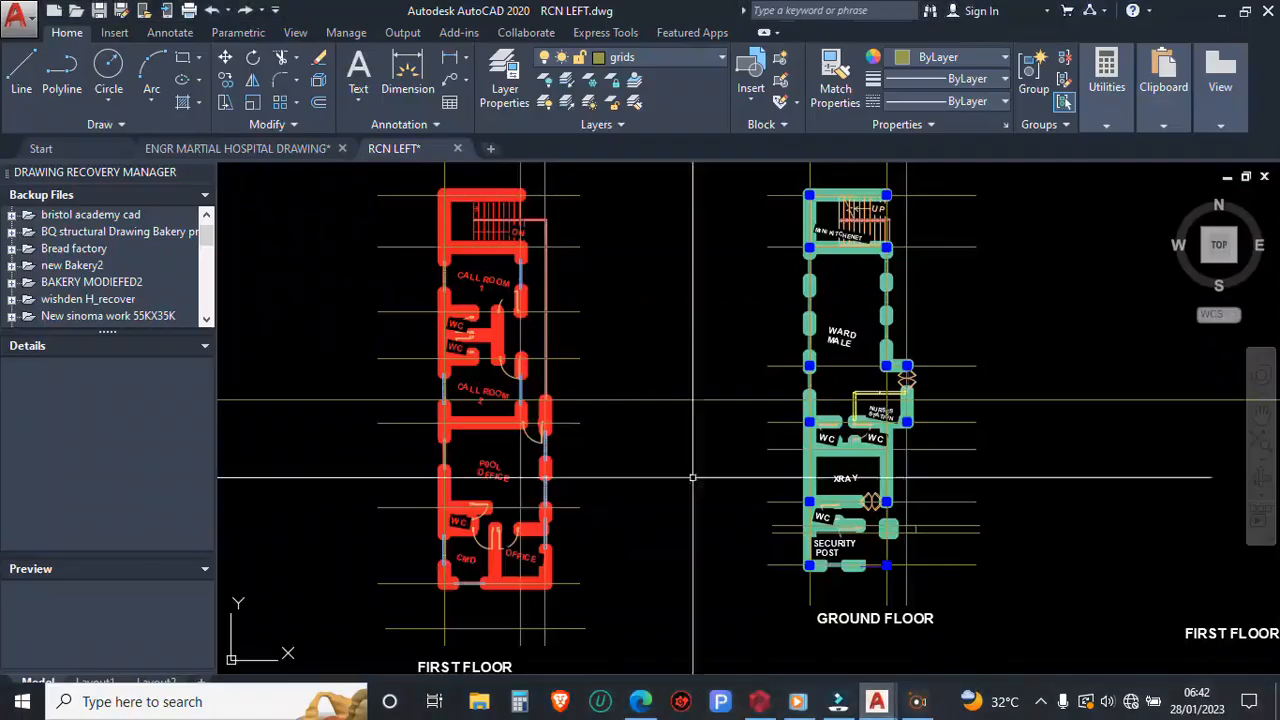
scroll(552, 337, up, 3)
scroll(483, 343, down, 5)
scroll(634, 360, up, 5)
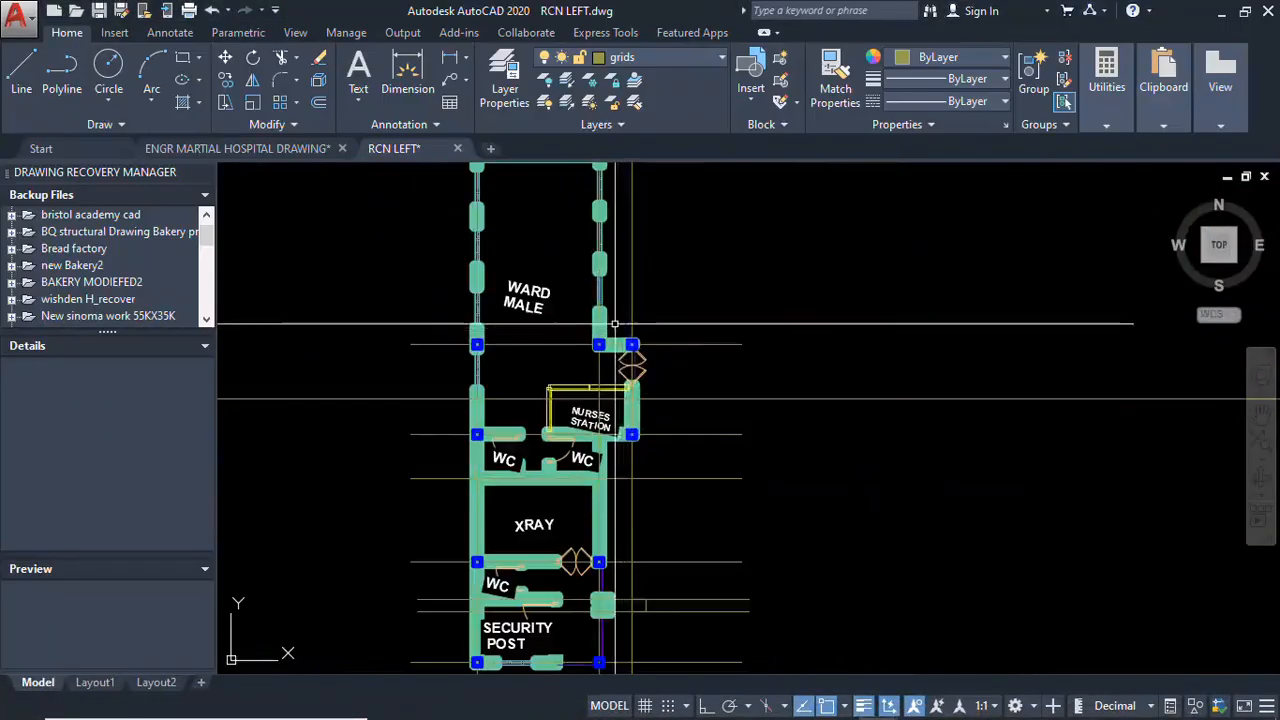
scroll(614, 300, down, 5)
scroll(590, 290, up, 6)
scroll(571, 317, down, 3)
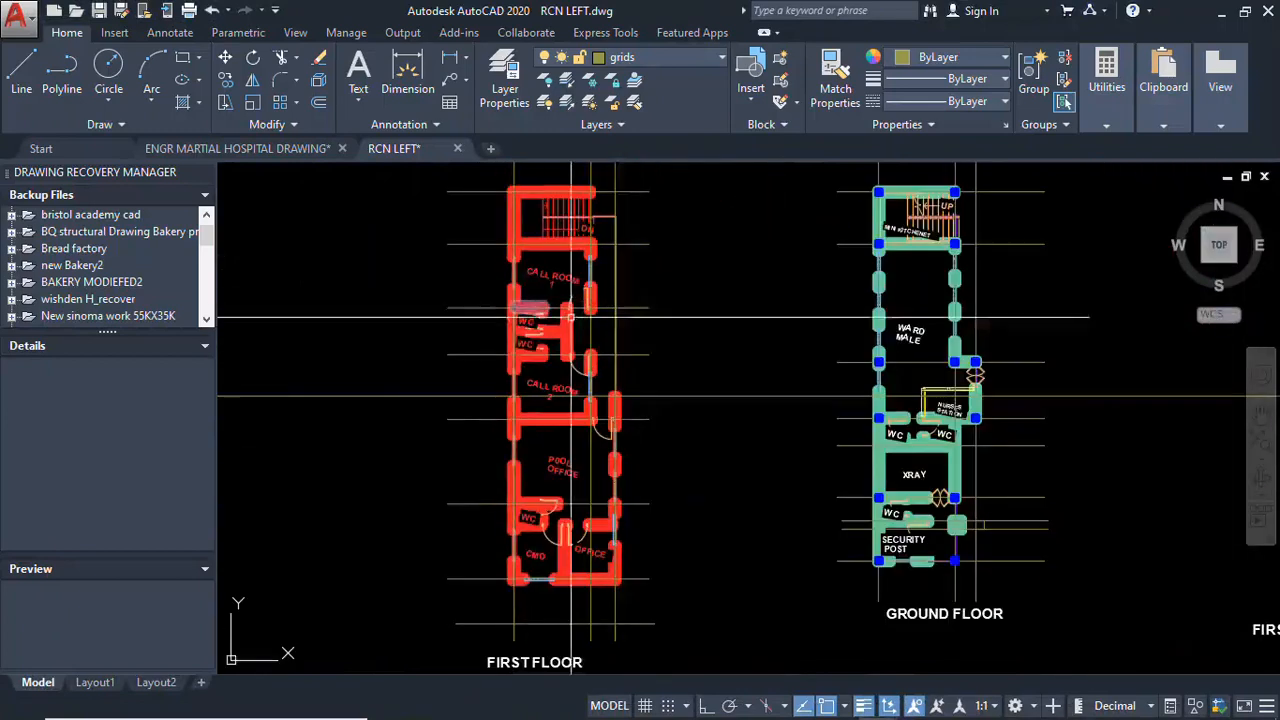
scroll(531, 327, down, 2)
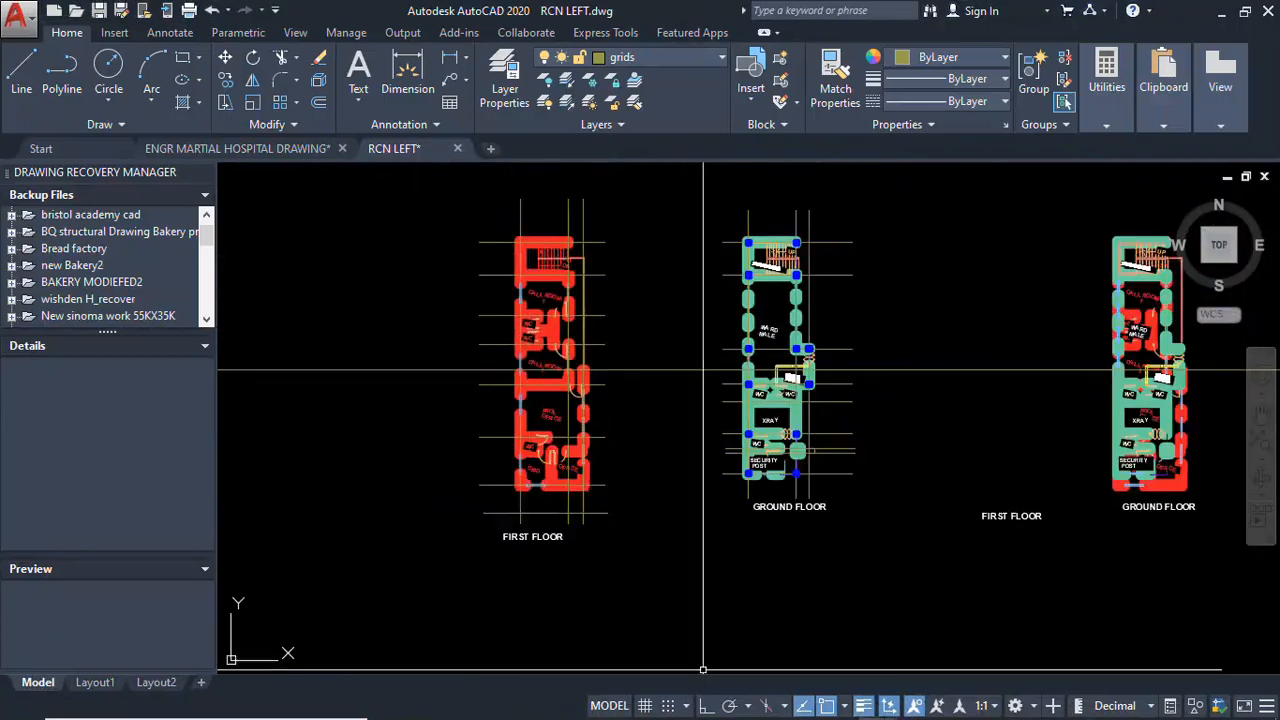
Switch back to ProtaStructure, open Building Analysis and review and accept the load combinations
mouse_move(866, 717)
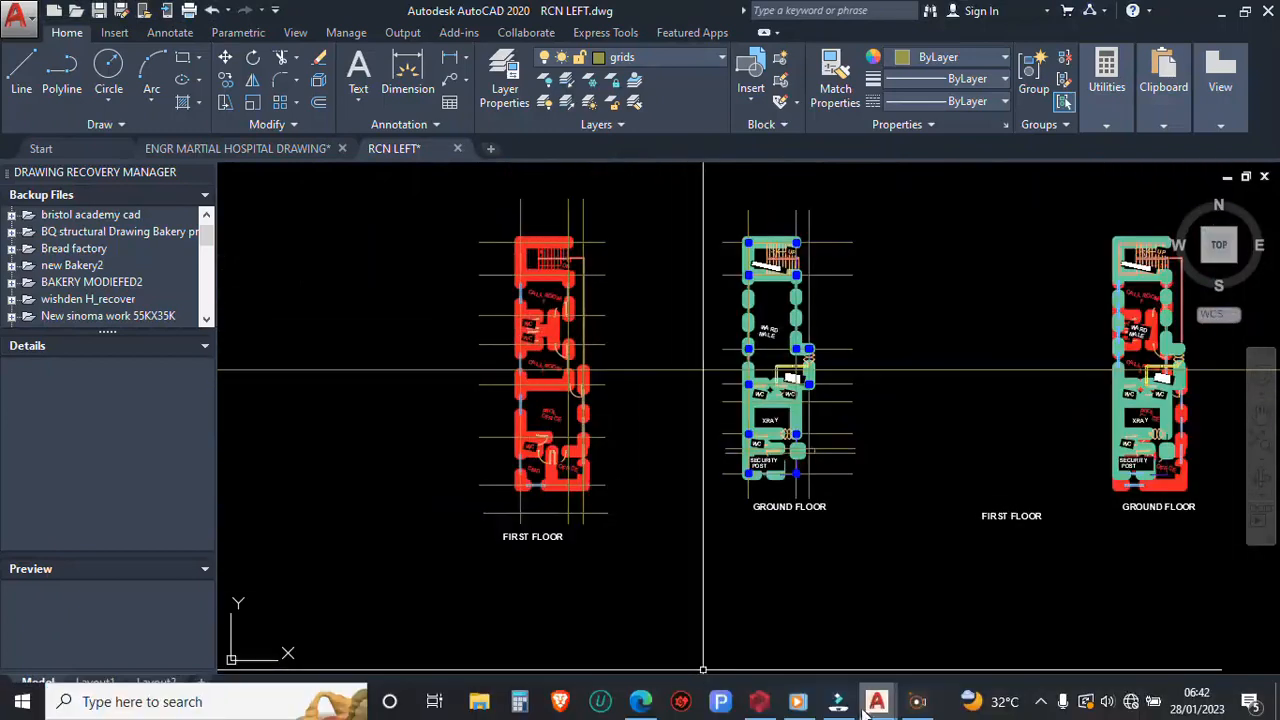
click(760, 701)
mouse_move(615, 397)
middle_down()
mouse_move(615, 431)
mouse_move(603, 397)
middle_up()
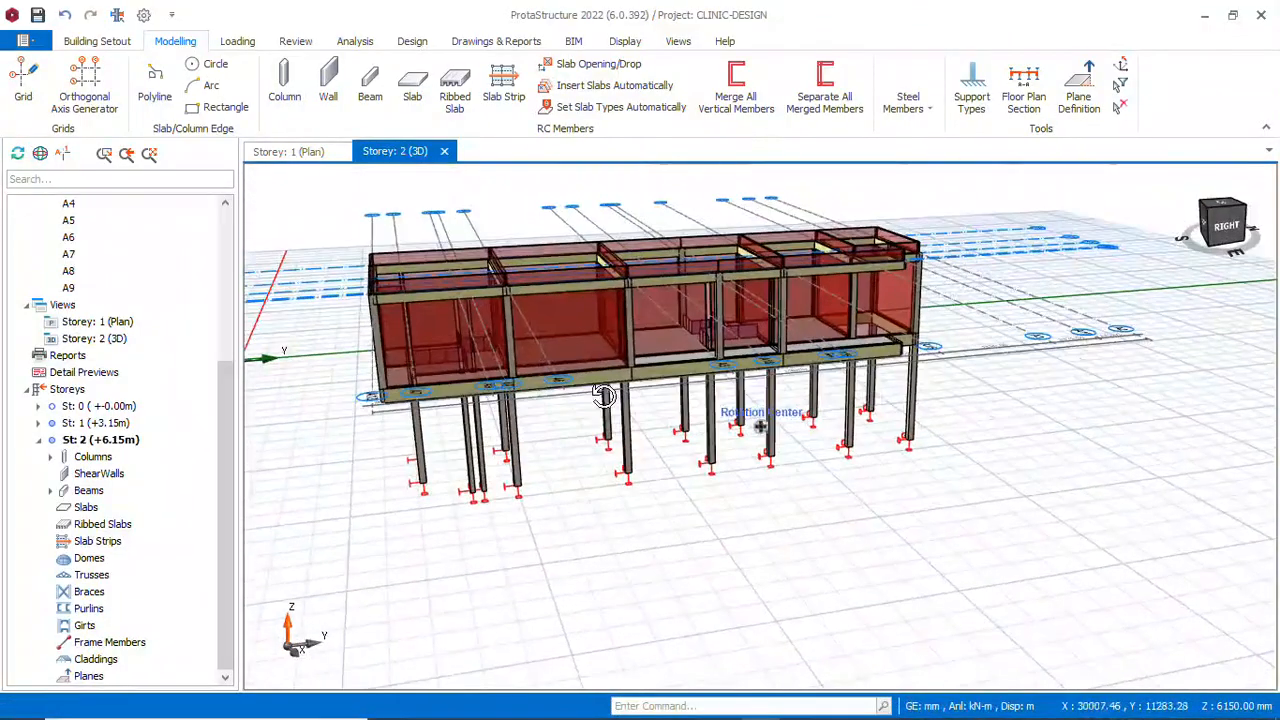
click(354, 43)
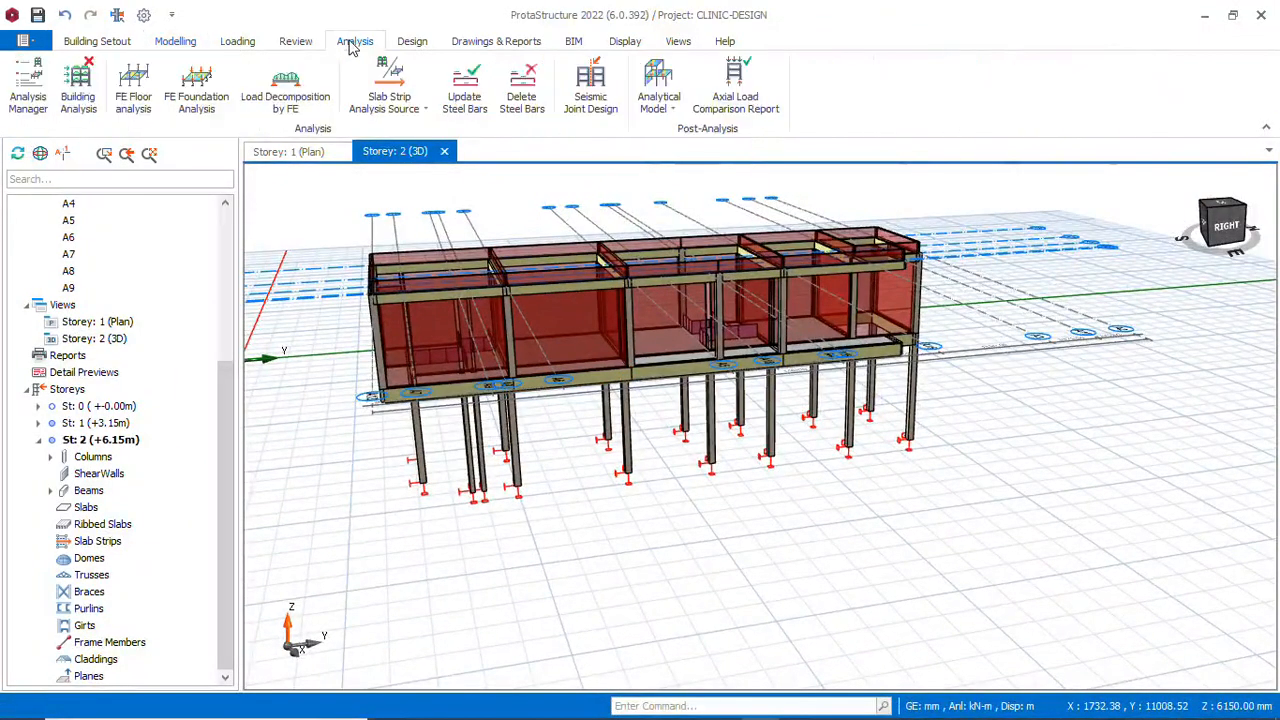
click(78, 101)
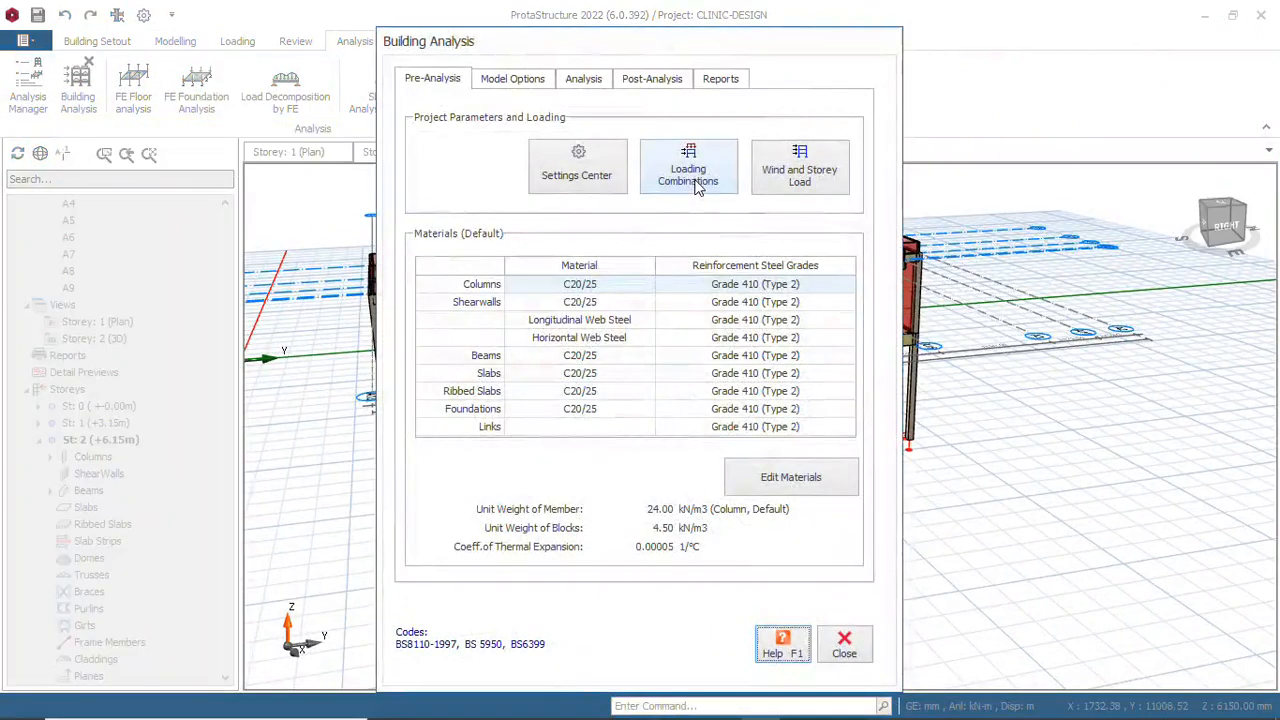
click(697, 186)
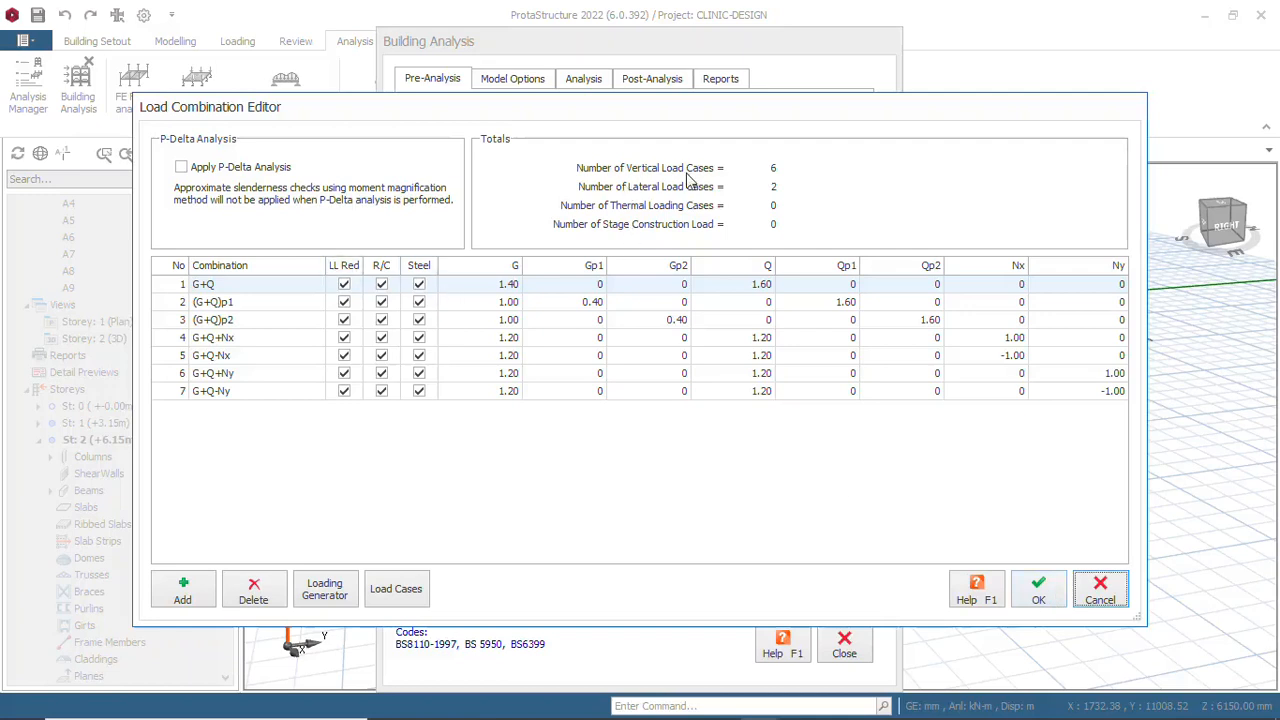
click(1039, 605)
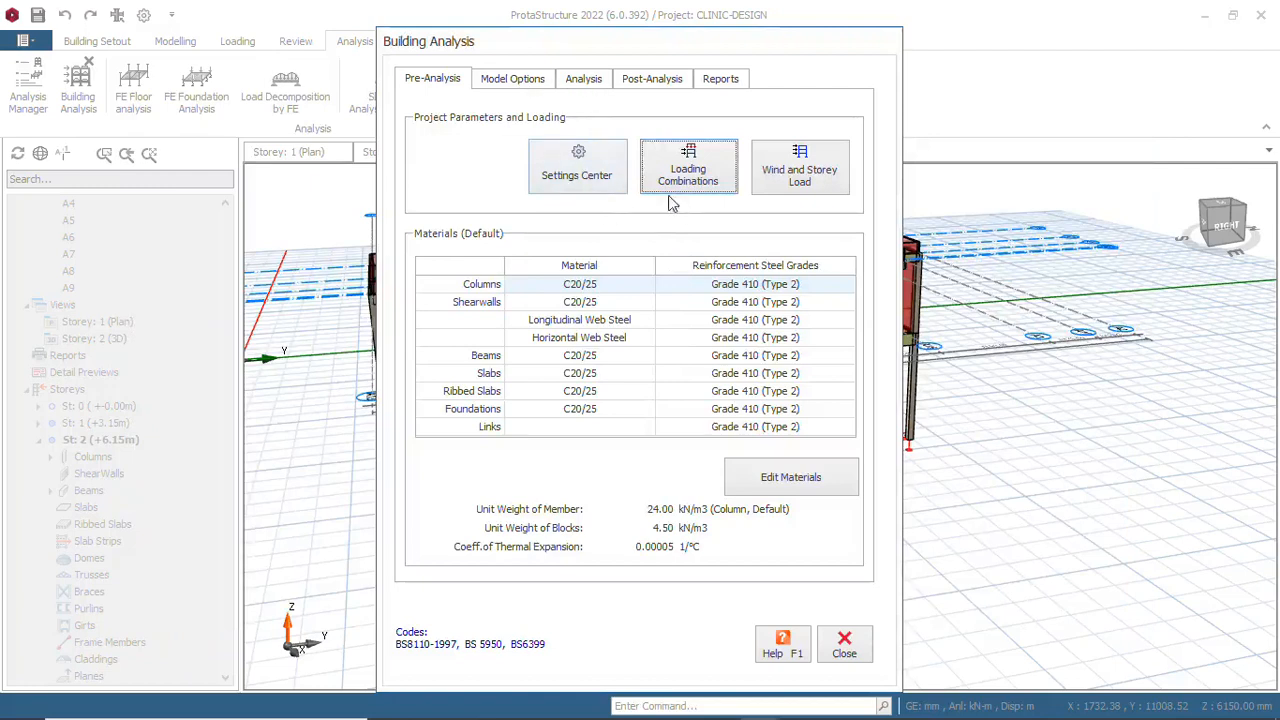
Review the design codes and the column and shearwall setting categories in the analysis Settings Center, and accept them
click(580, 178)
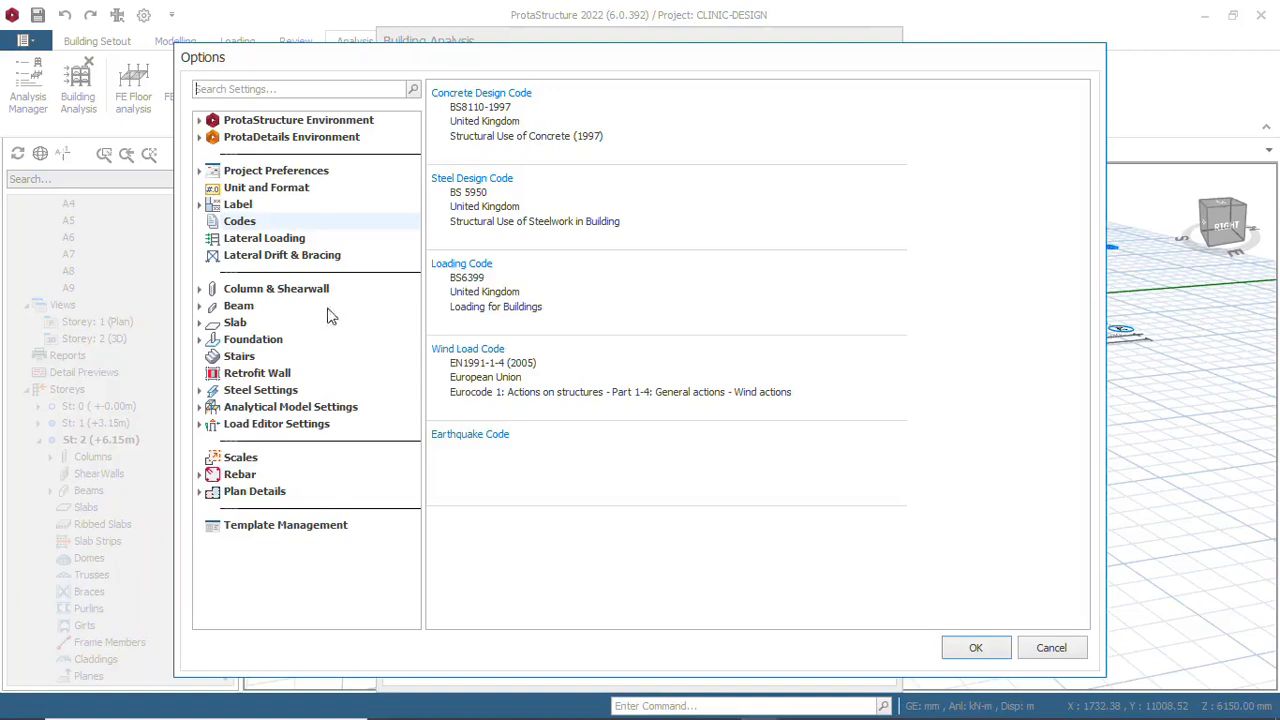
click(201, 291)
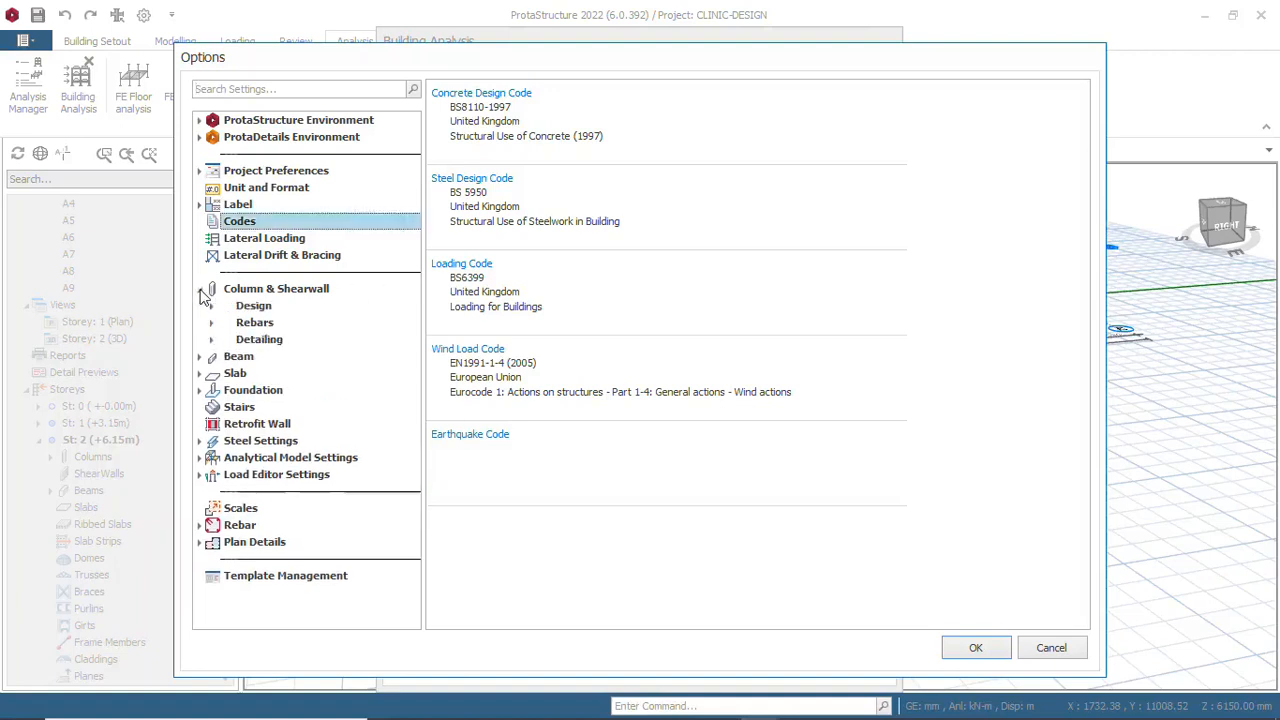
click(201, 290)
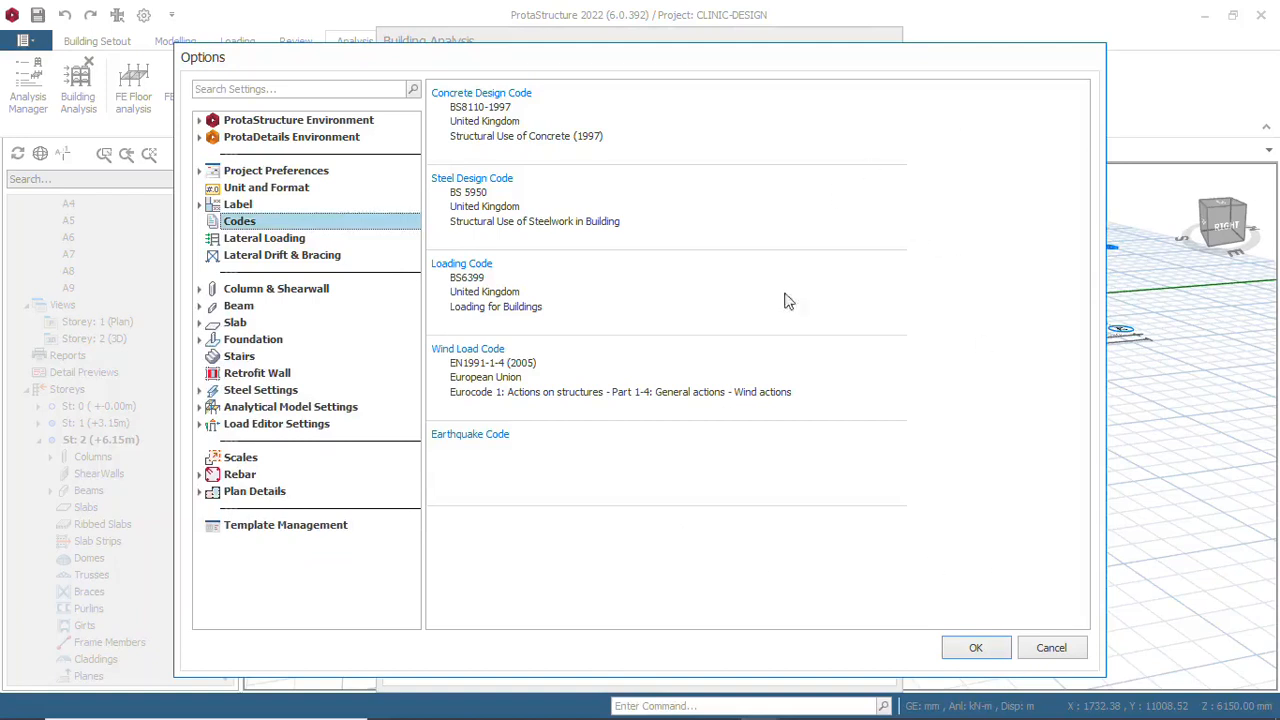
click(976, 648)
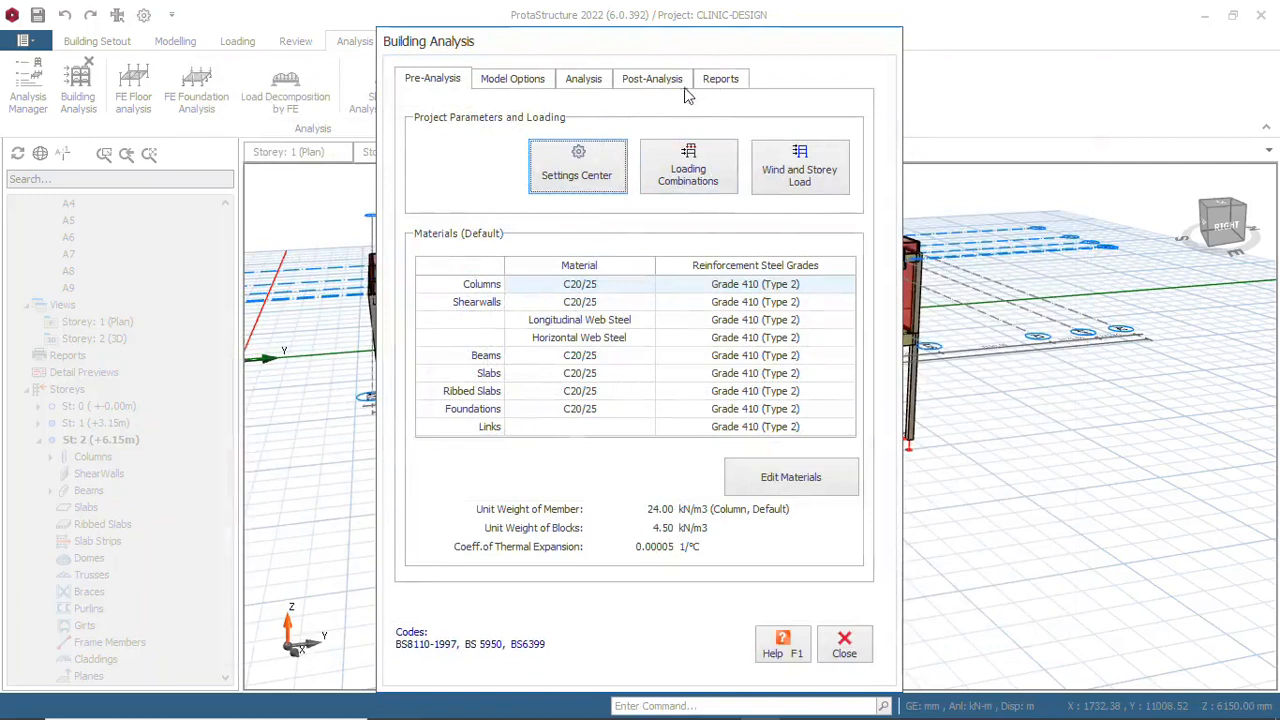
Review the Grade 410 (Type 2) rebar diameter table through the concrete column material, and accept the material settings
click(798, 480)
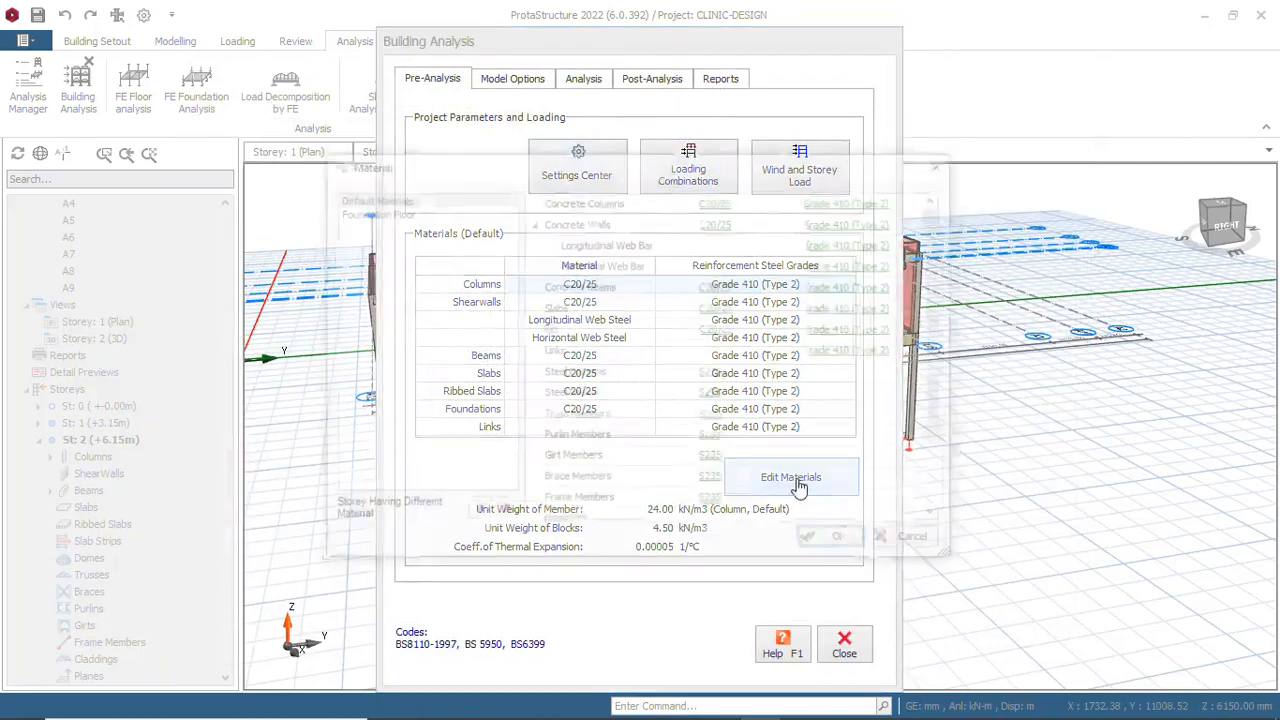
click(845, 201)
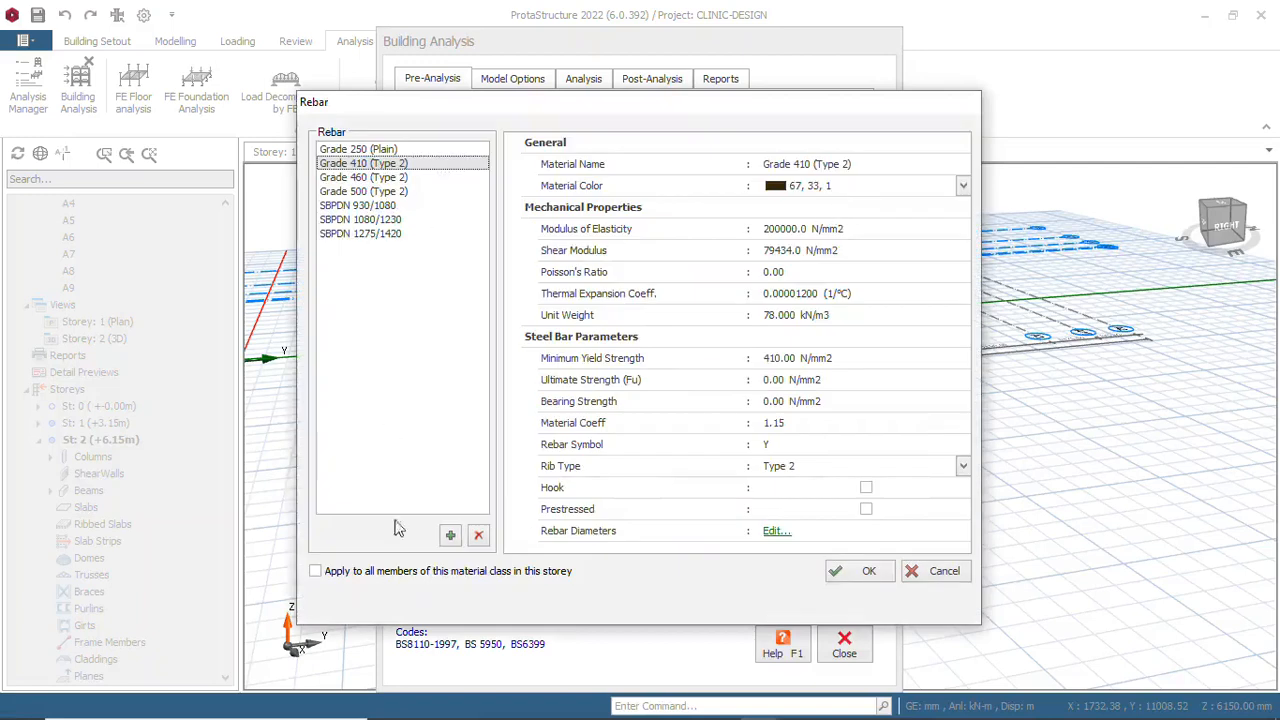
click(776, 531)
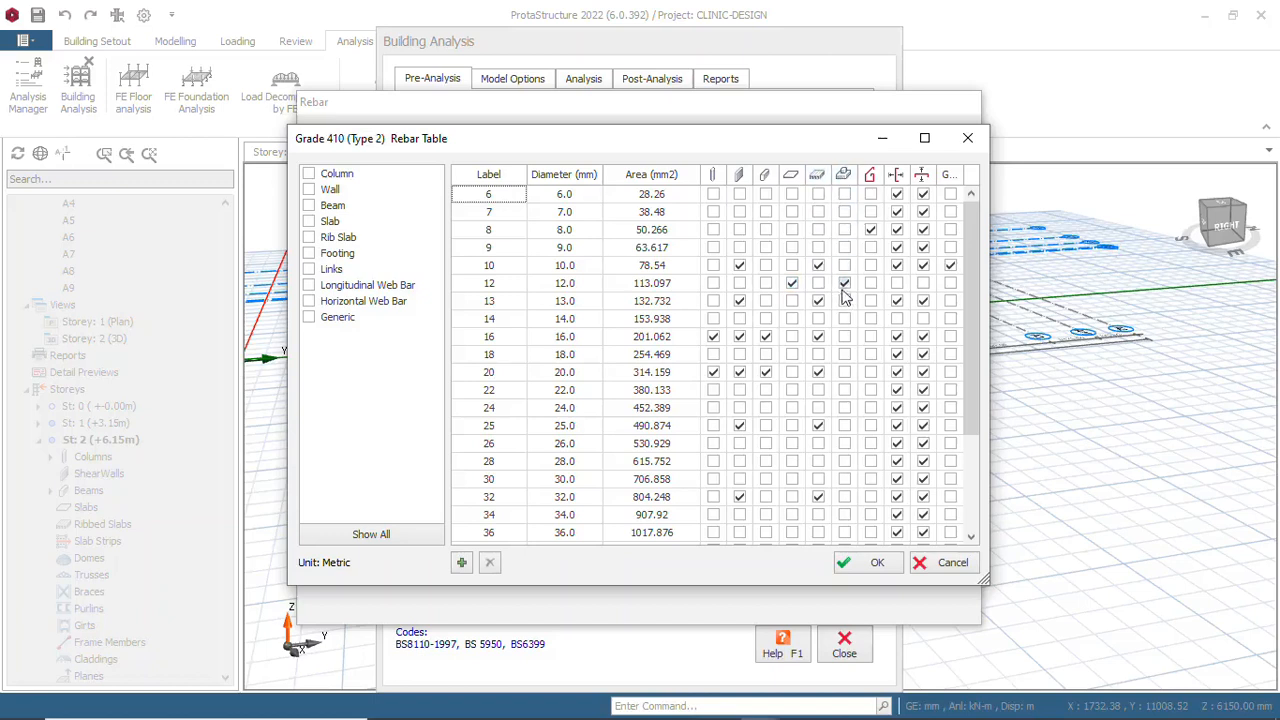
click(866, 563)
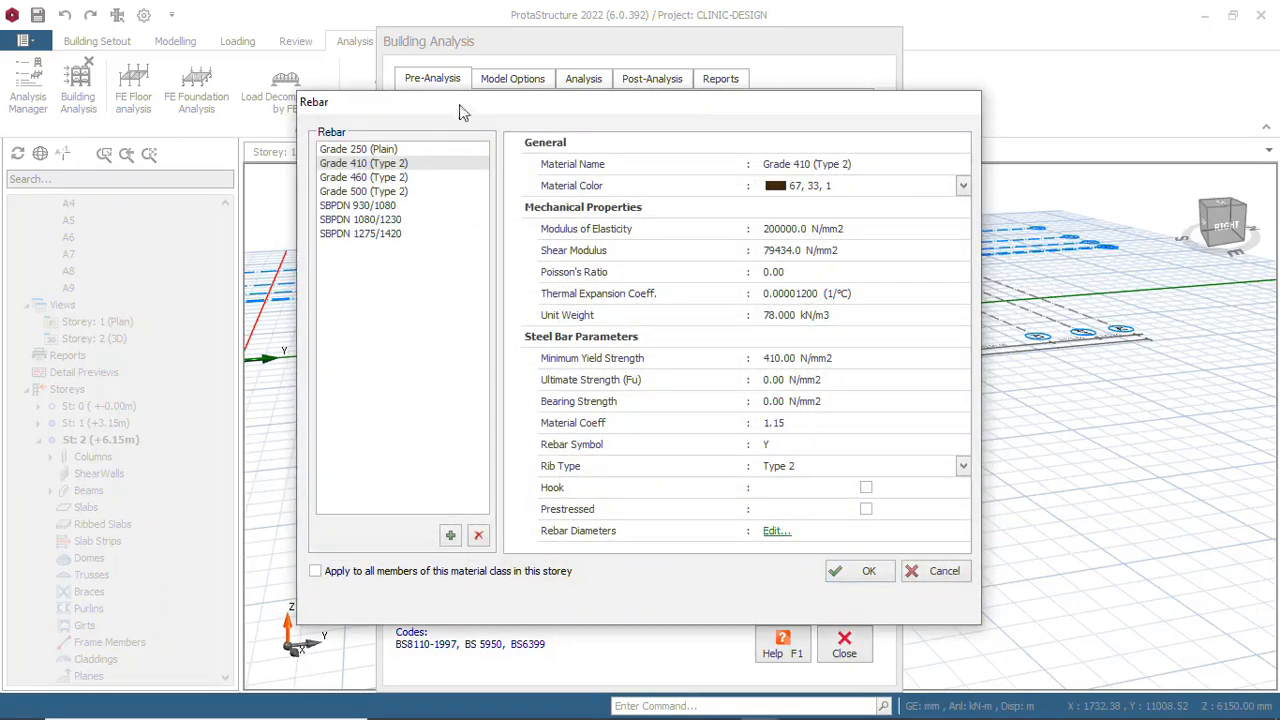
click(869, 574)
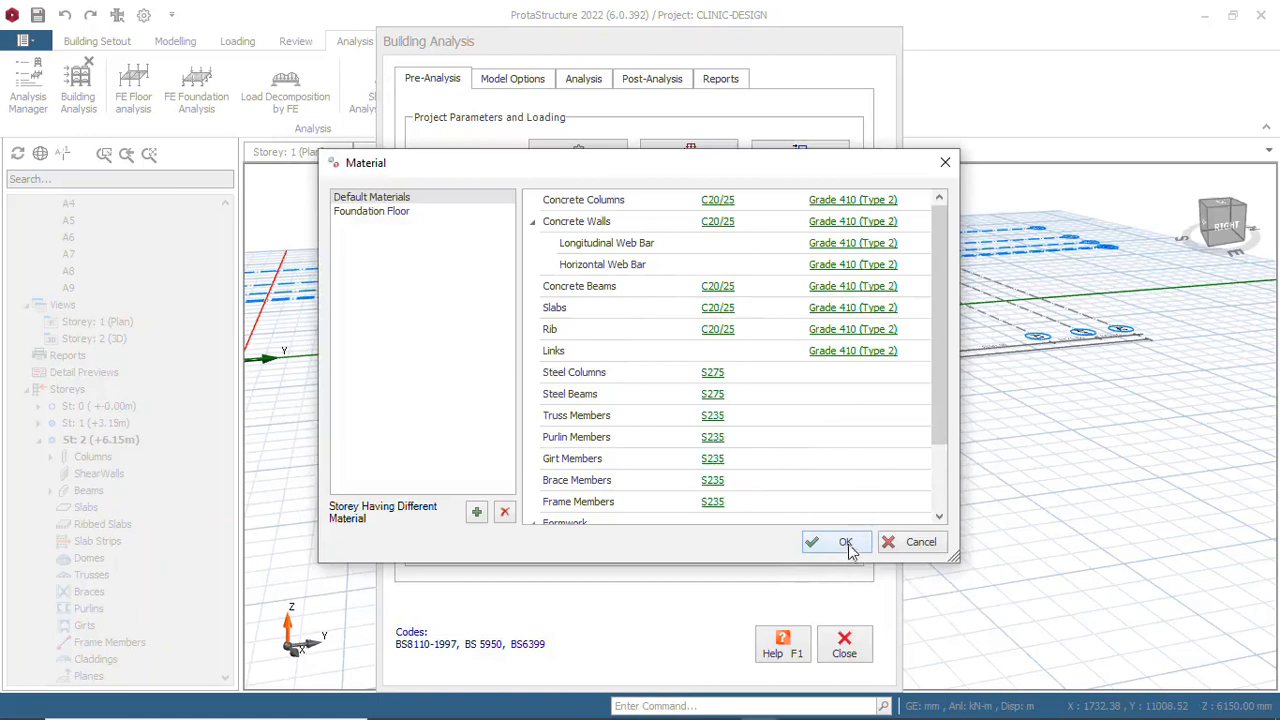
click(844, 542)
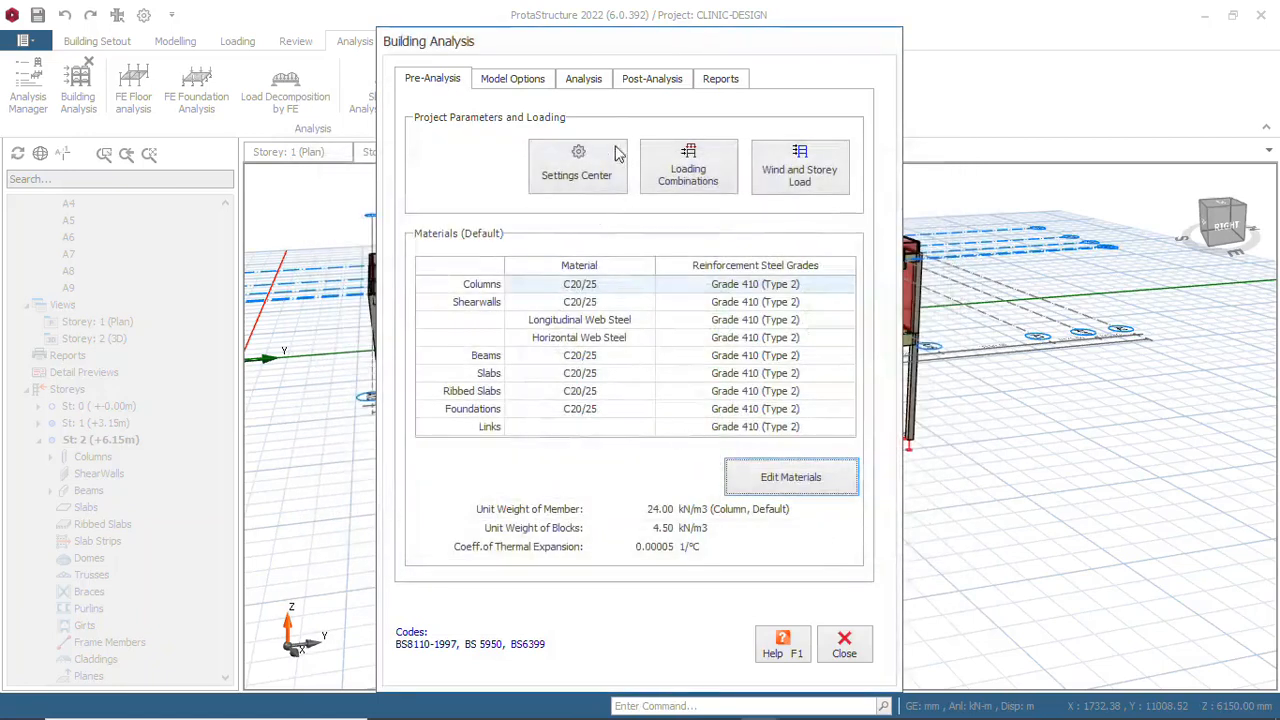
Run the Building Model Check on all storeys with every check enabled, and repeat it once
click(586, 80)
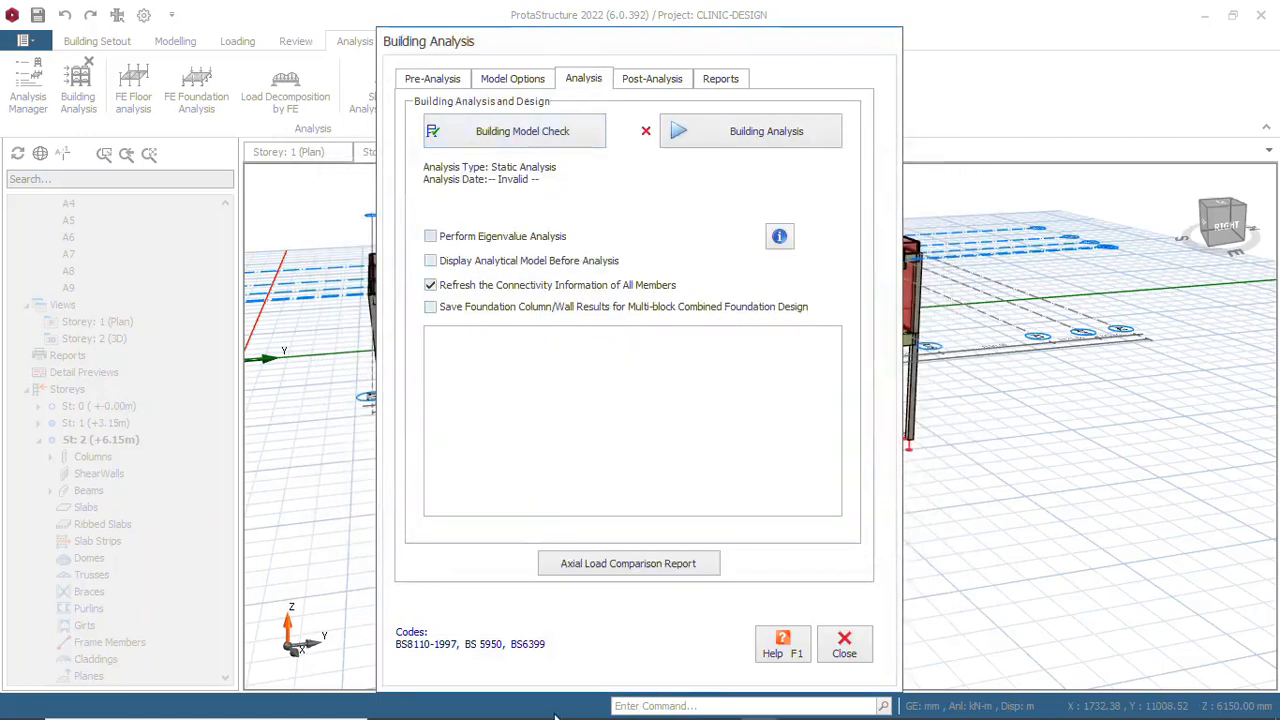
click(546, 140)
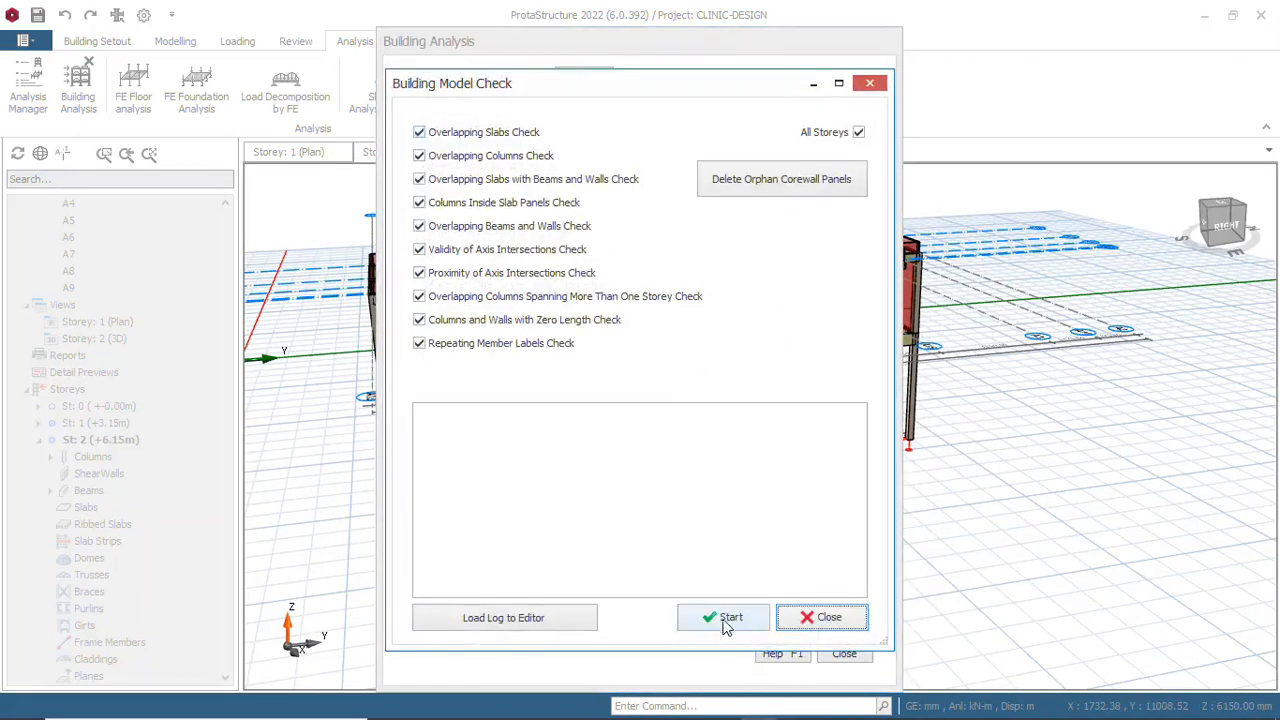
click(727, 620)
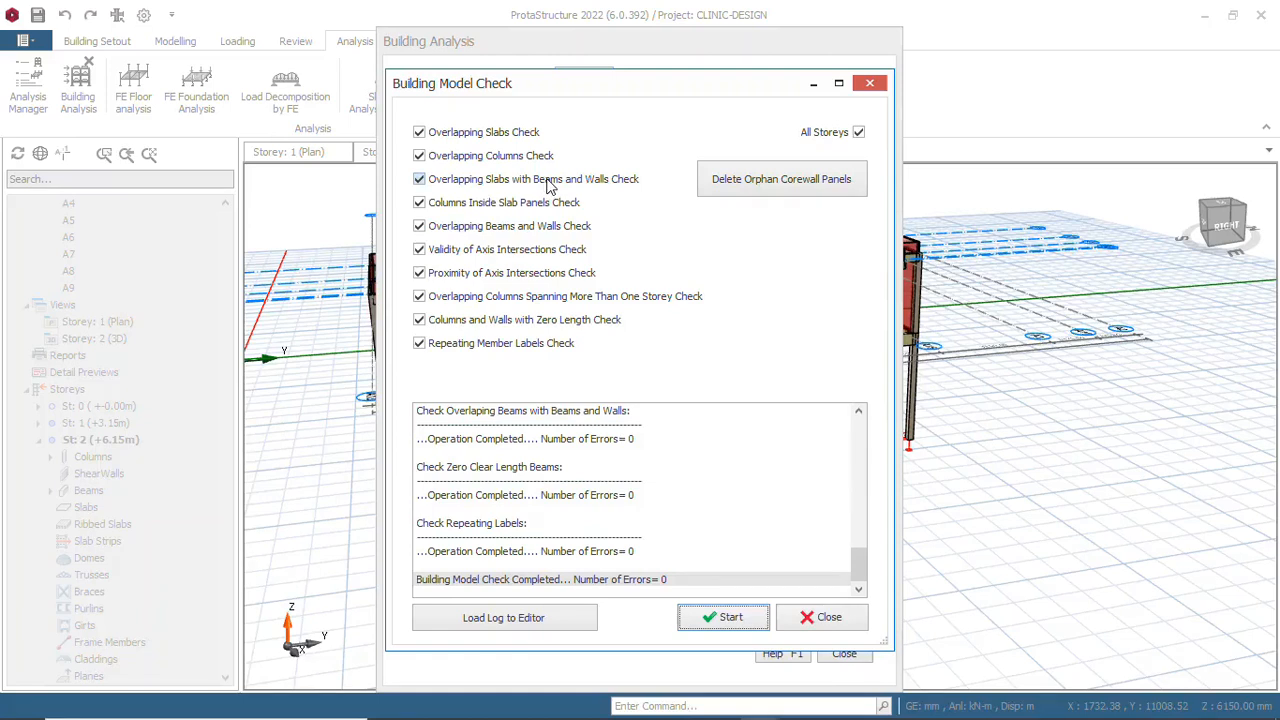
click(727, 624)
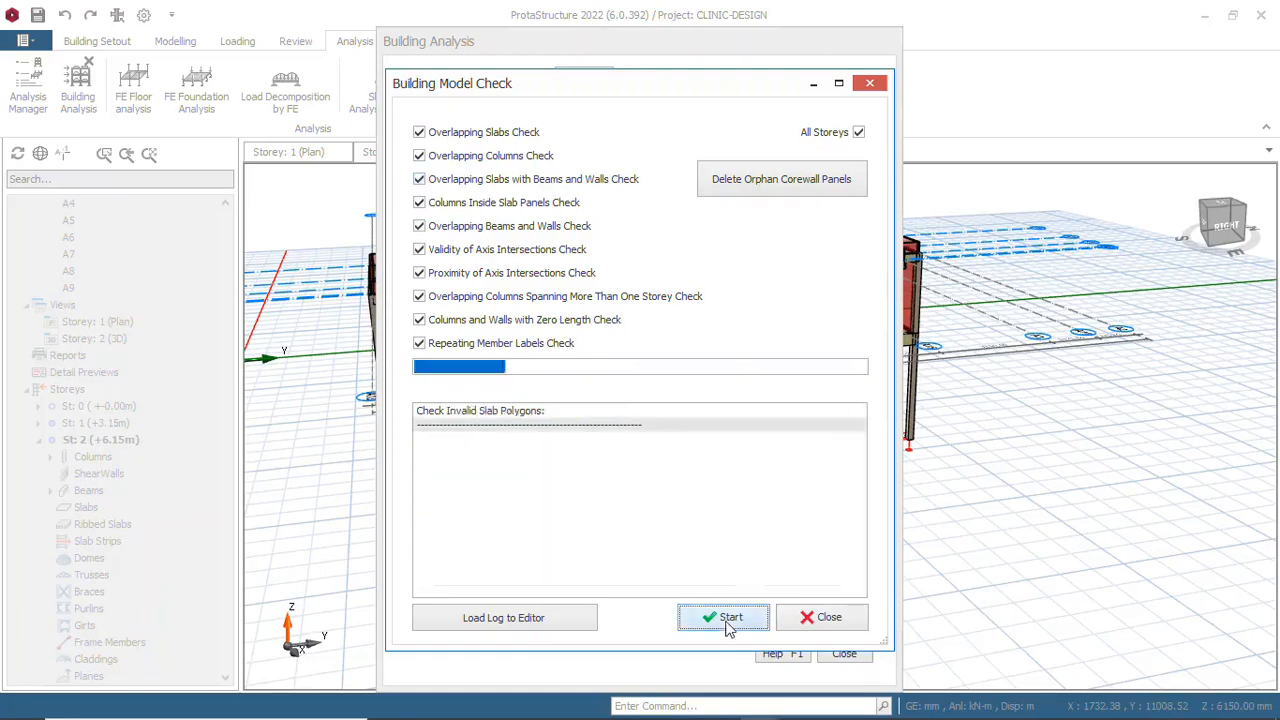
Read the full model check log in the text editor from start to end, and close it
click(515, 620)
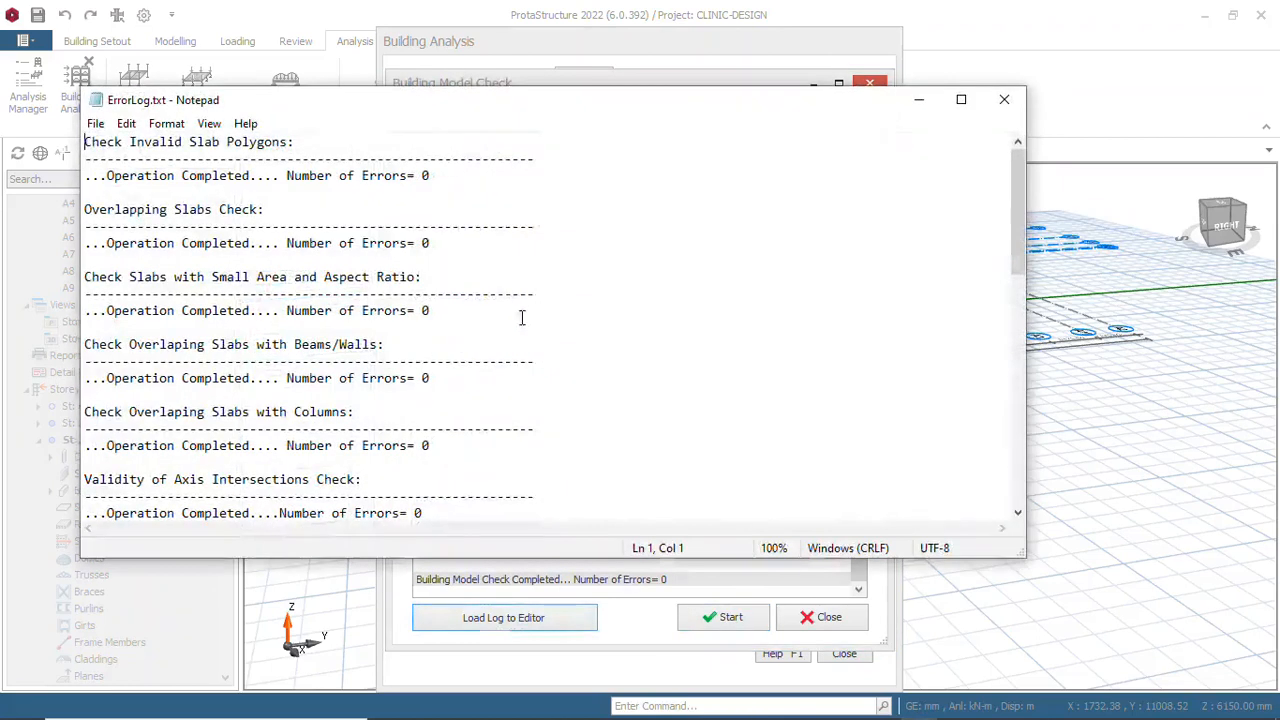
scroll(393, 366, down, 12)
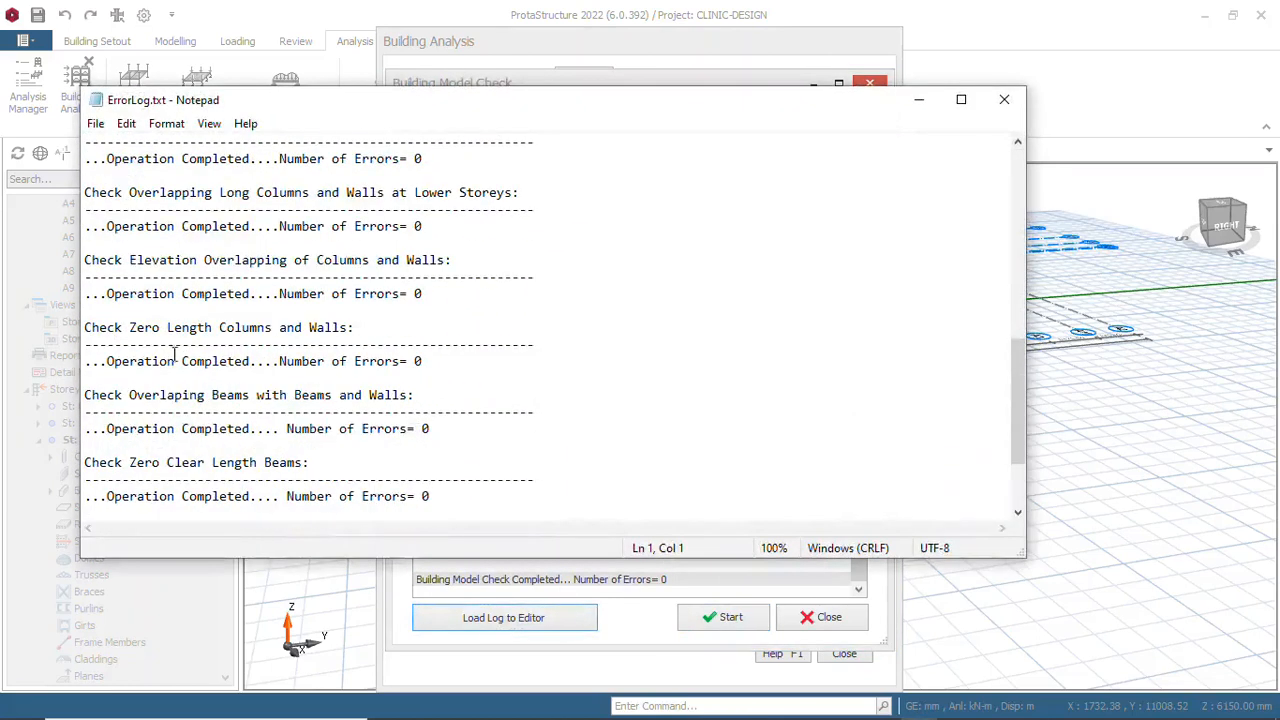
scroll(272, 351, down, 3)
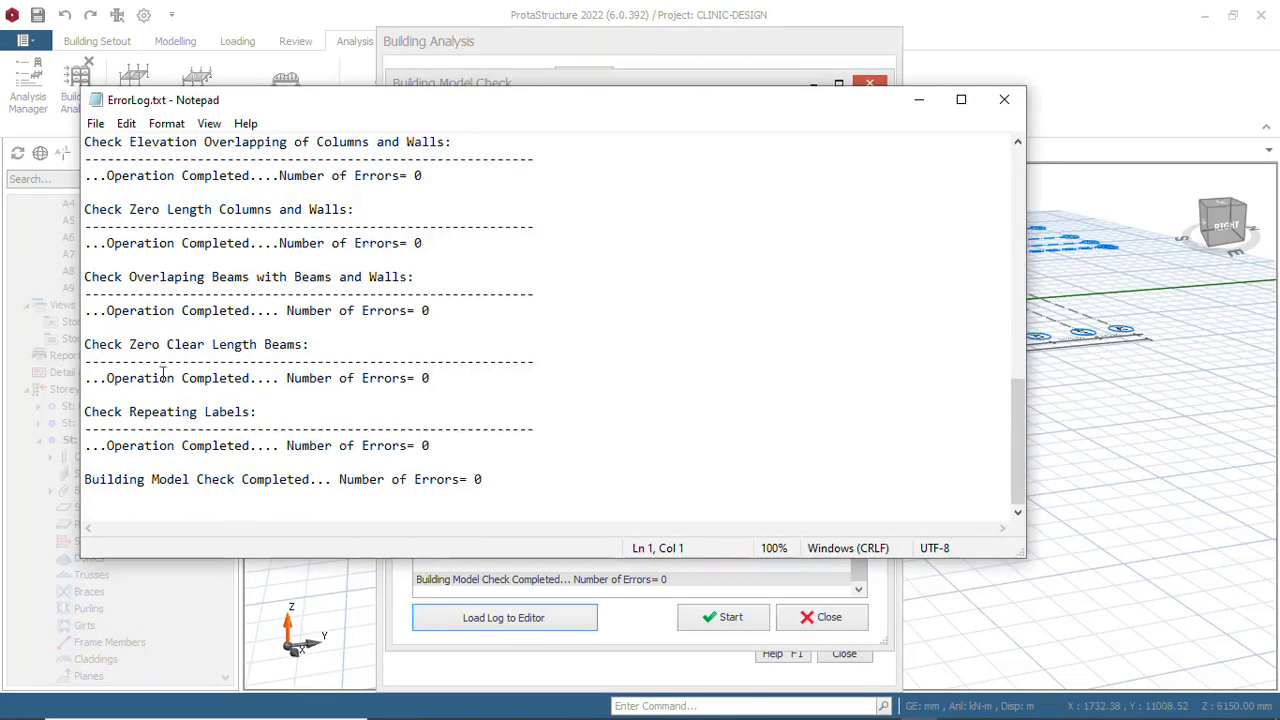
click(1004, 100)
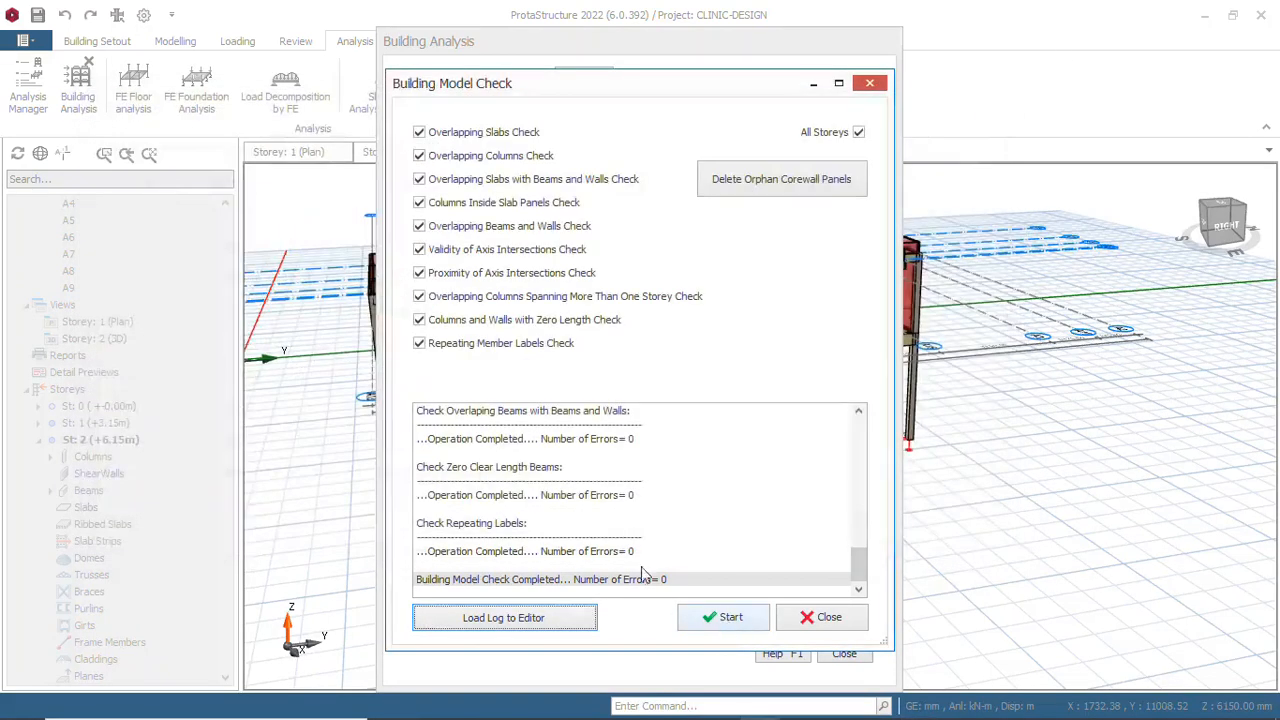
Repeat the Building Model Check on all storeys and close the check
click(736, 622)
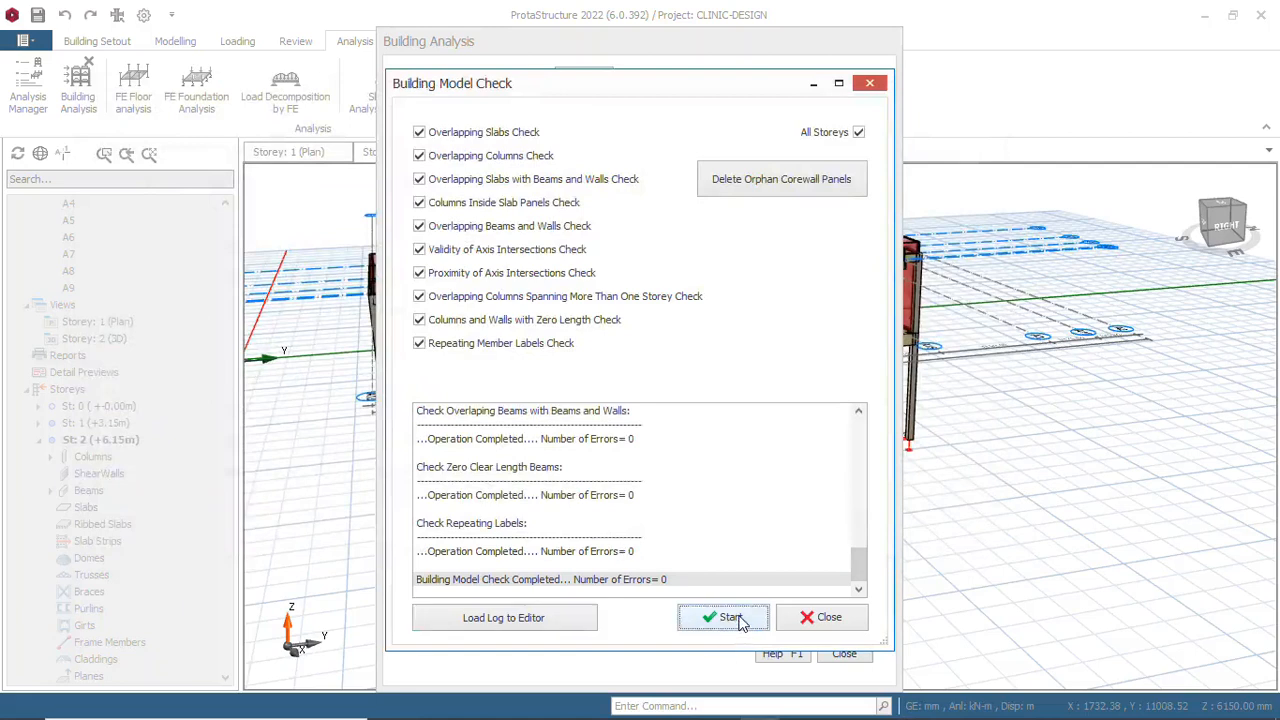
click(828, 618)
Run the building analysis with column/wall and beam reinforcement design and bar re-selection enabled, keeping the existing beam rebar patterns
click(728, 142)
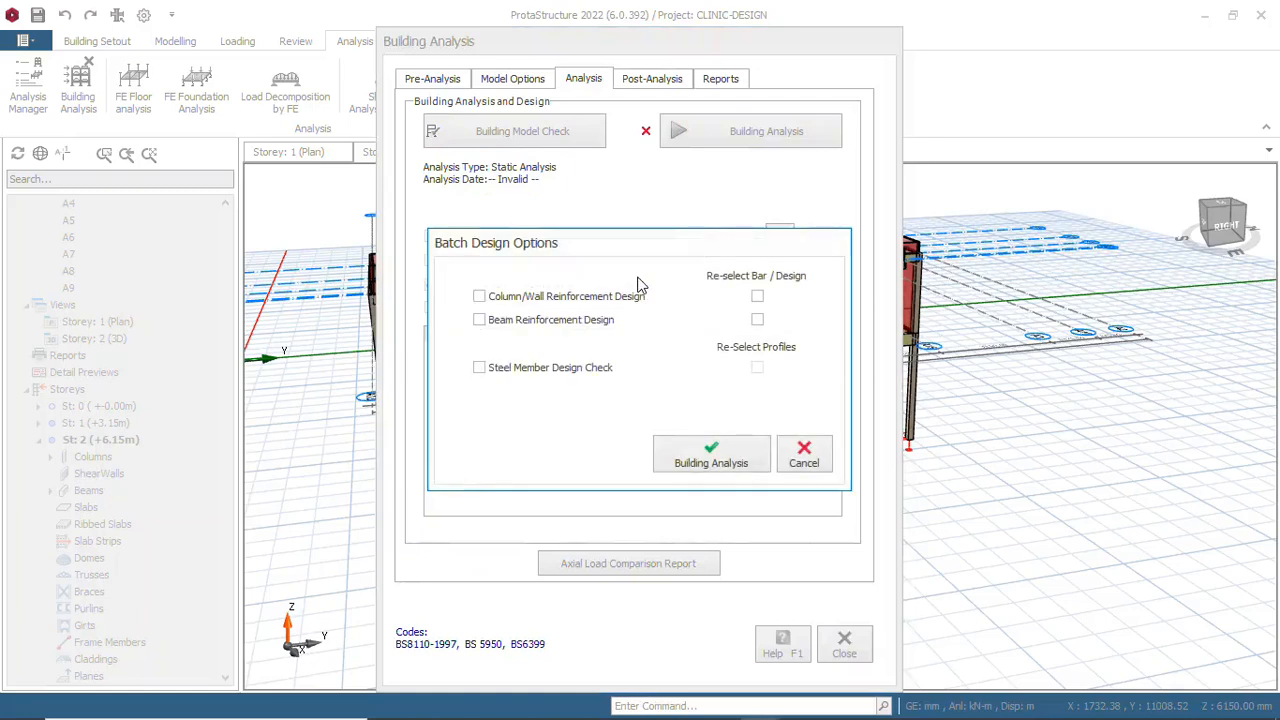
click(478, 296)
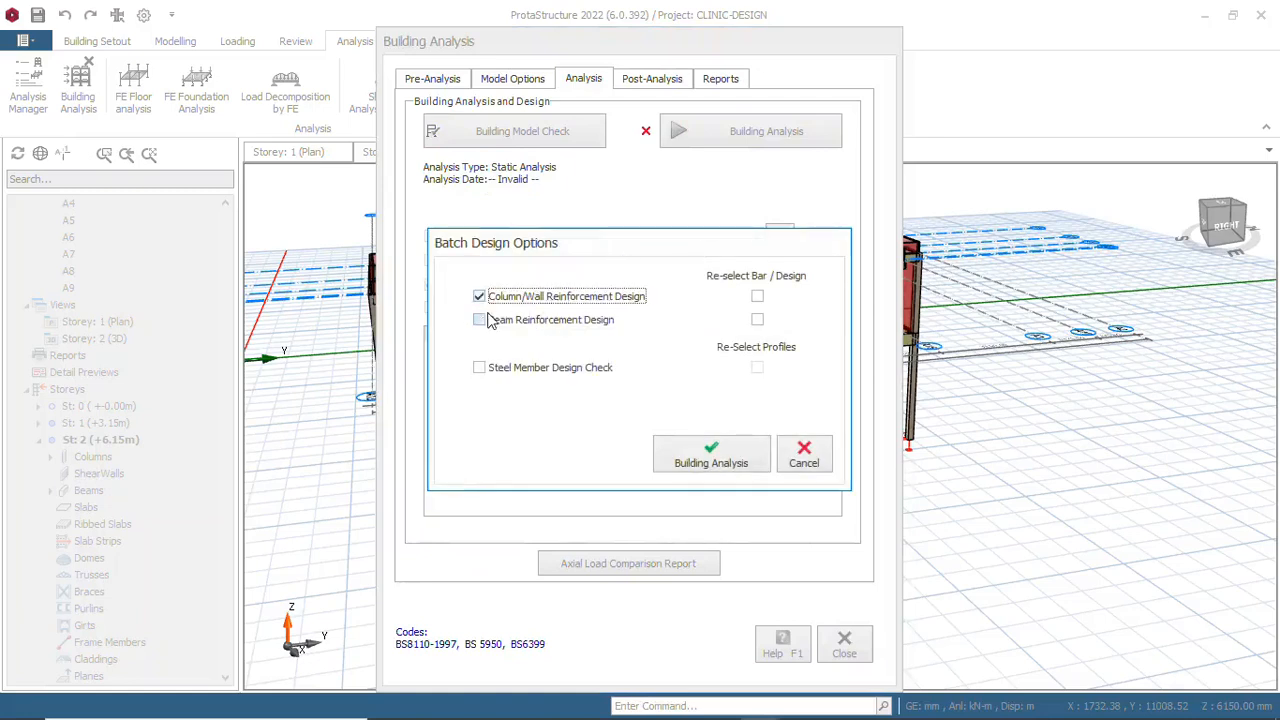
click(488, 320)
click(760, 298)
click(762, 322)
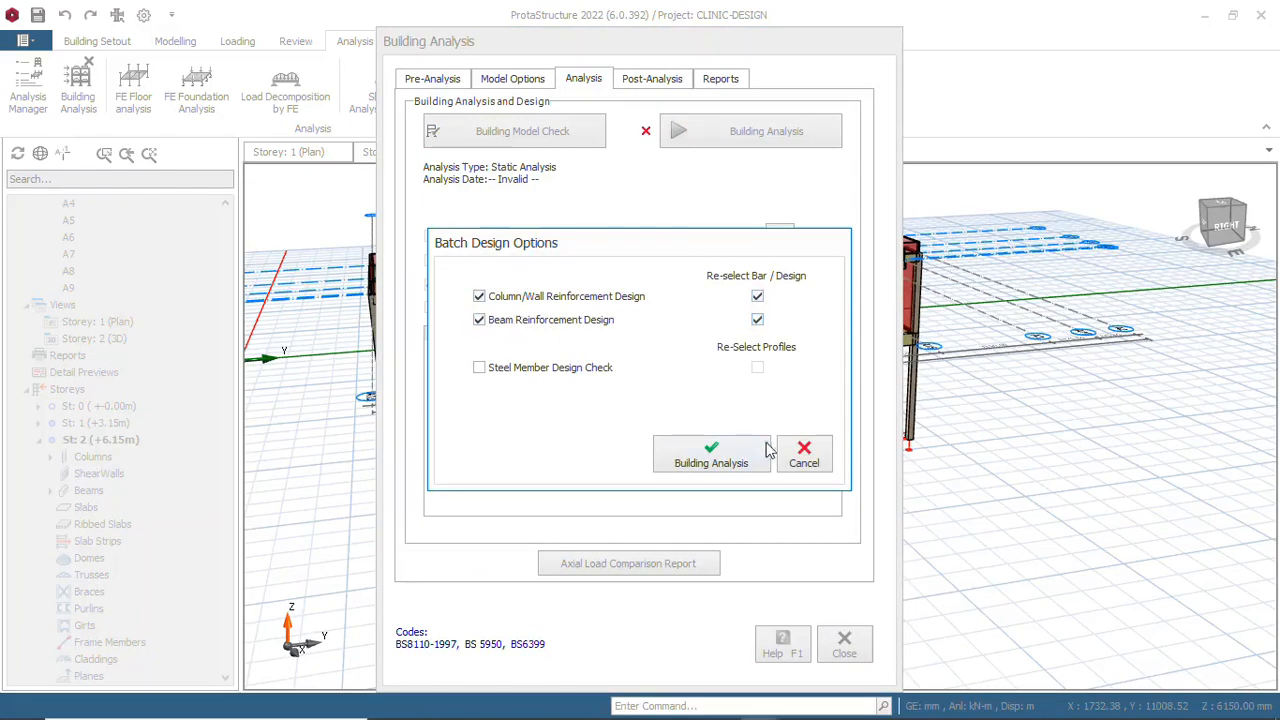
click(709, 462)
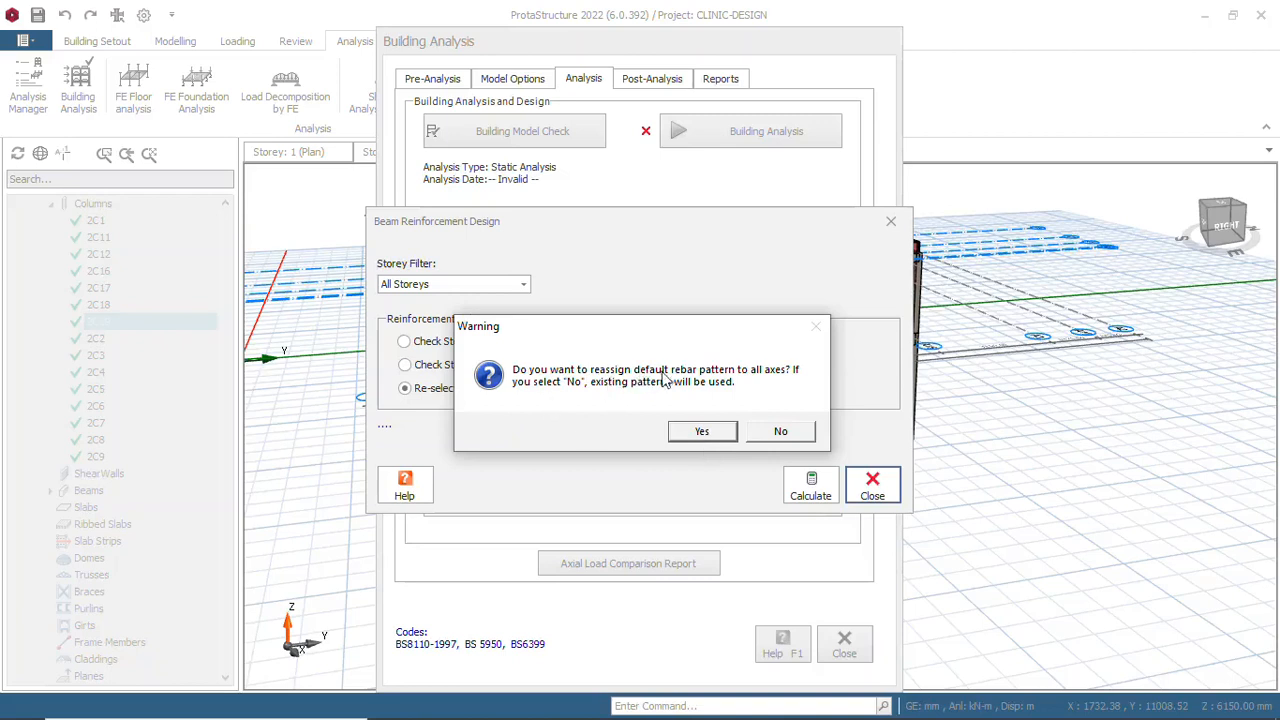
click(777, 432)
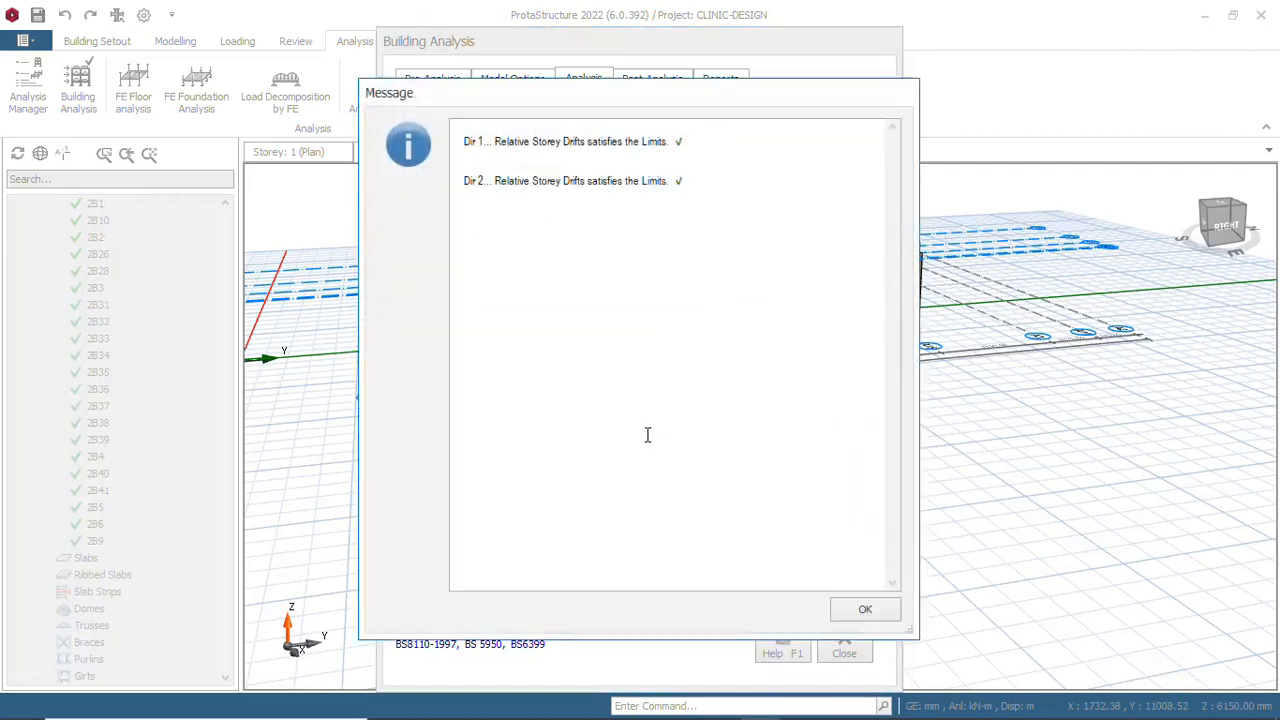
click(866, 611)
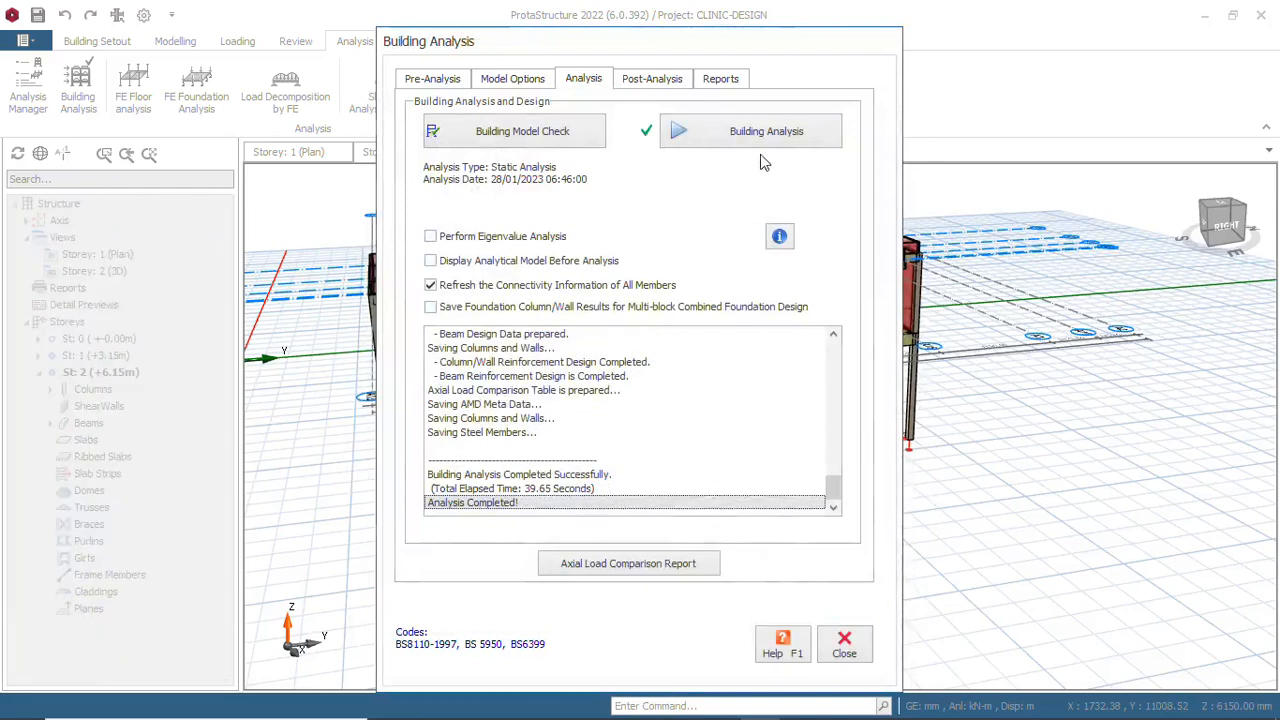
Review the design status, utilization ratios and steel bars of all columns in the post-analysis column reinforcement table
click(654, 80)
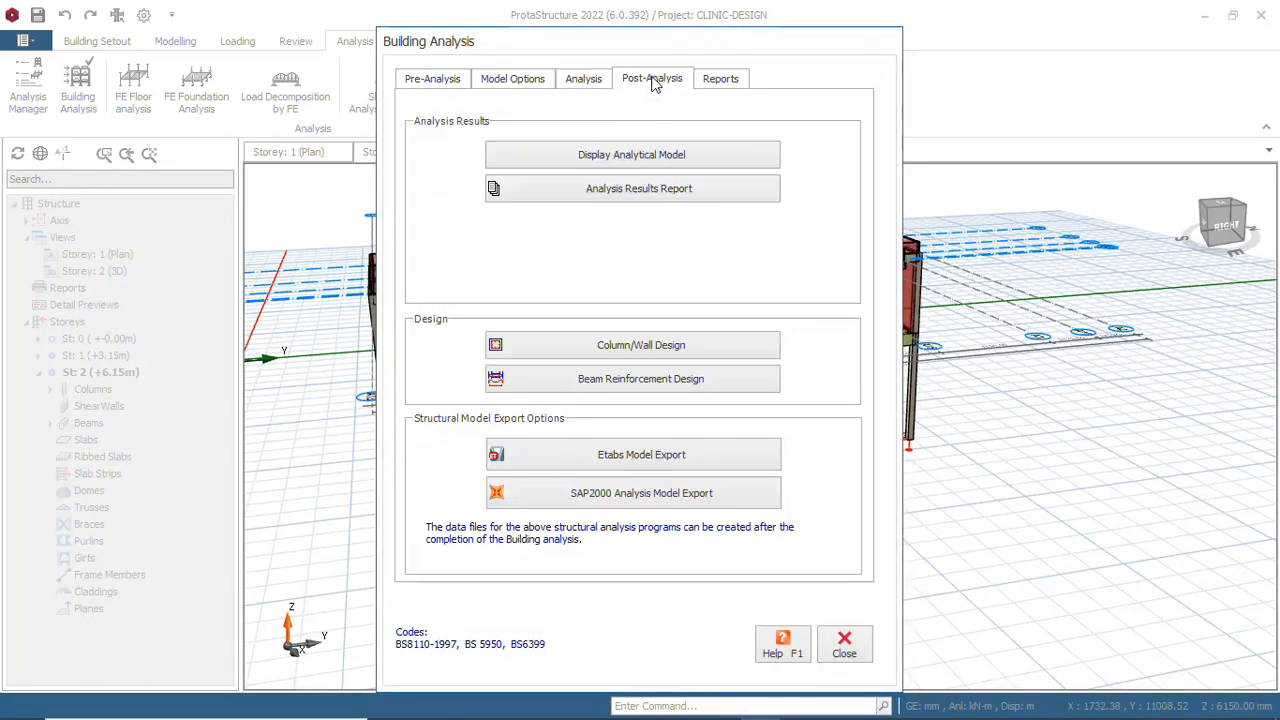
click(624, 347)
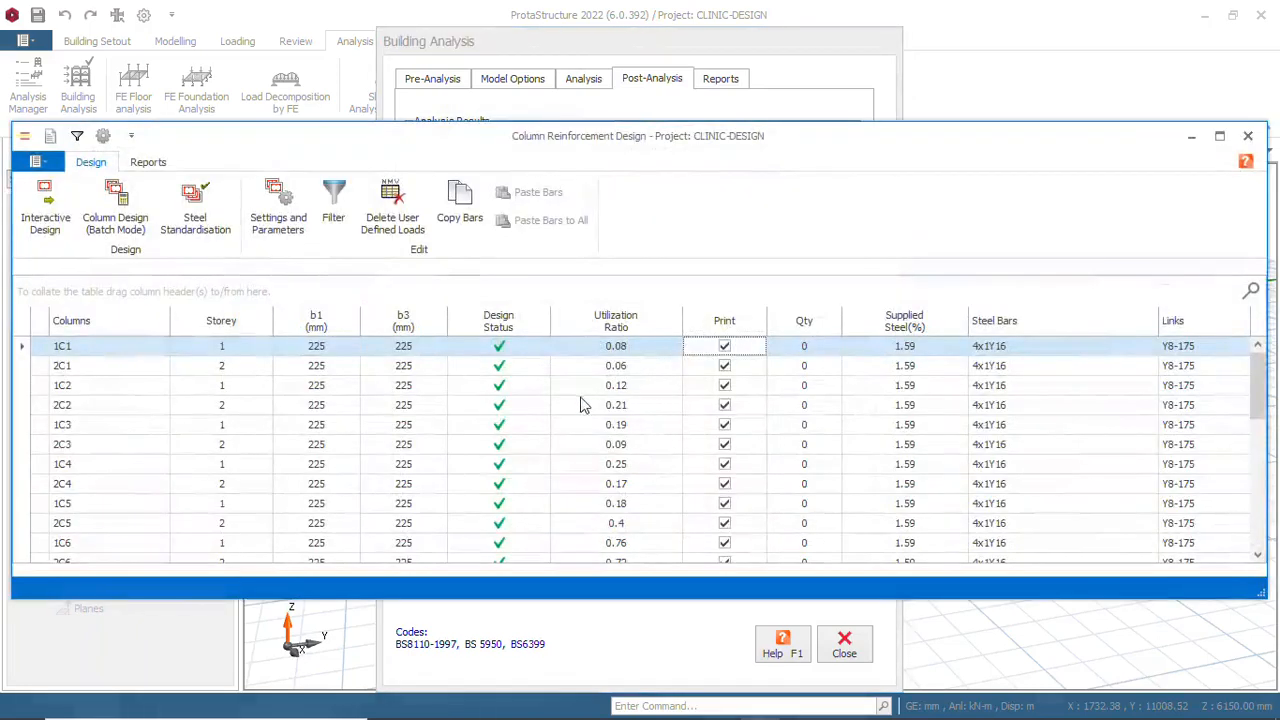
scroll(543, 400, down, 5)
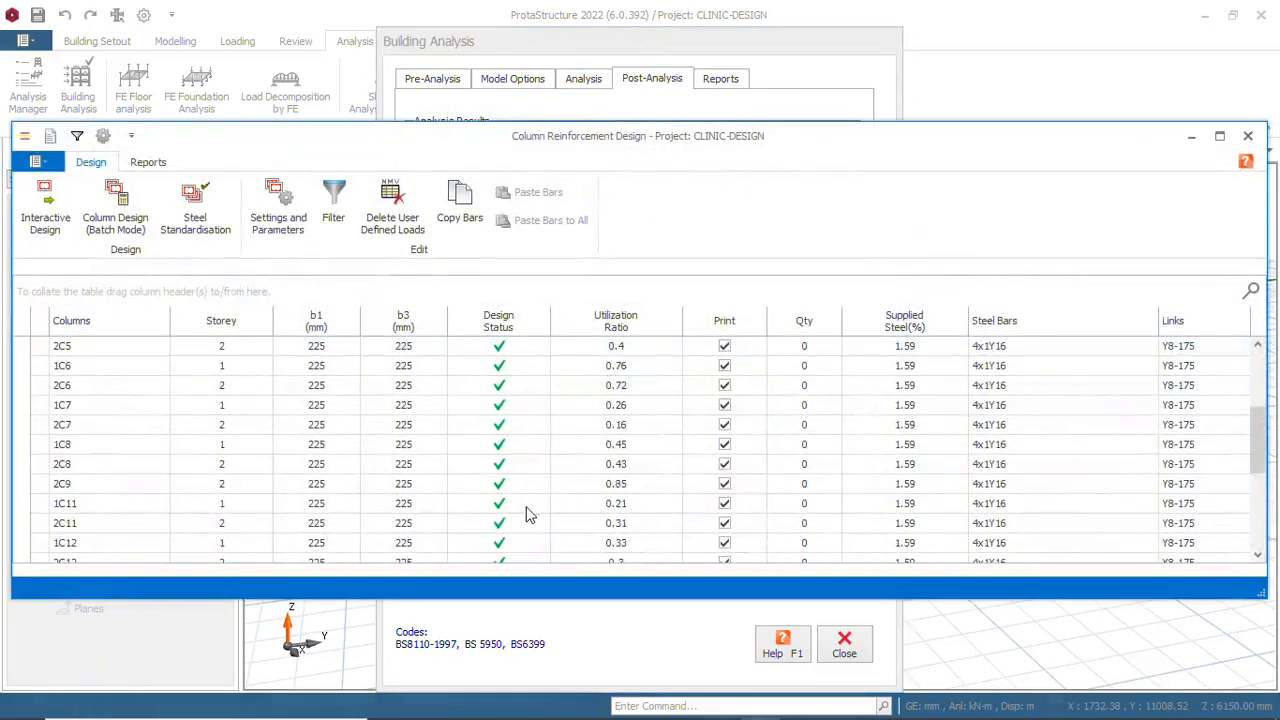
scroll(530, 527, down, 3)
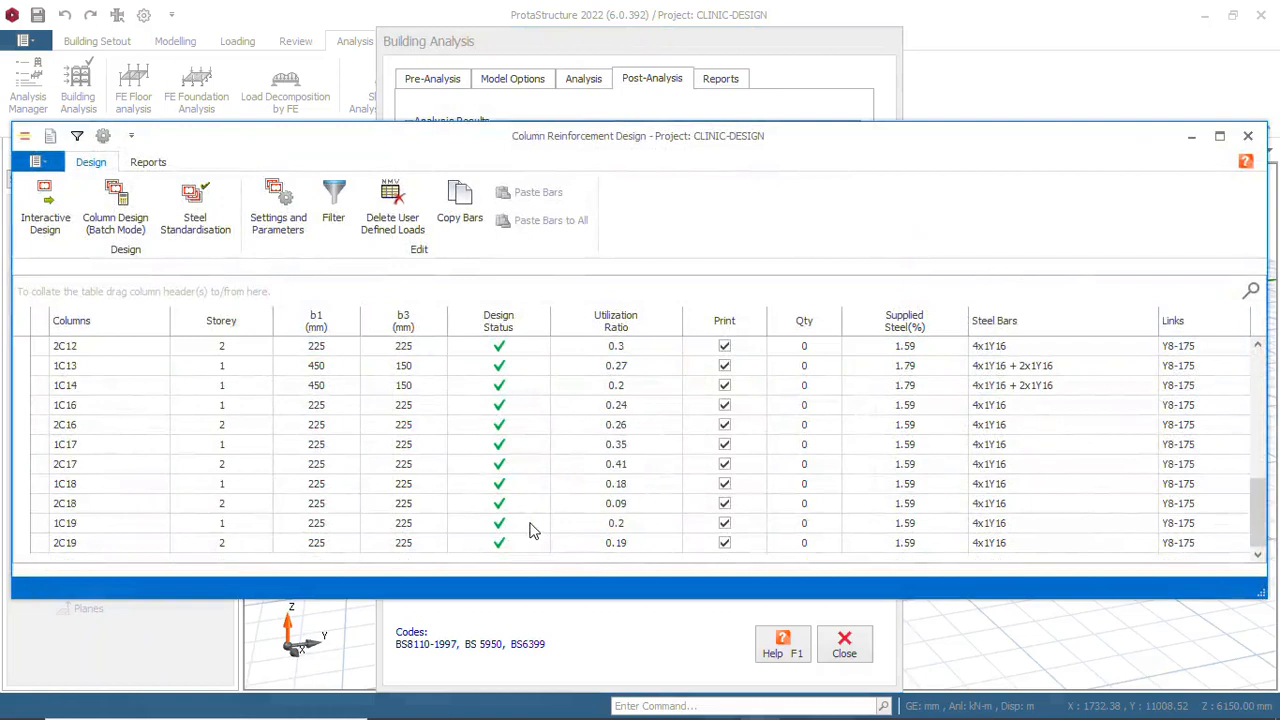
scroll(530, 530, up, 2)
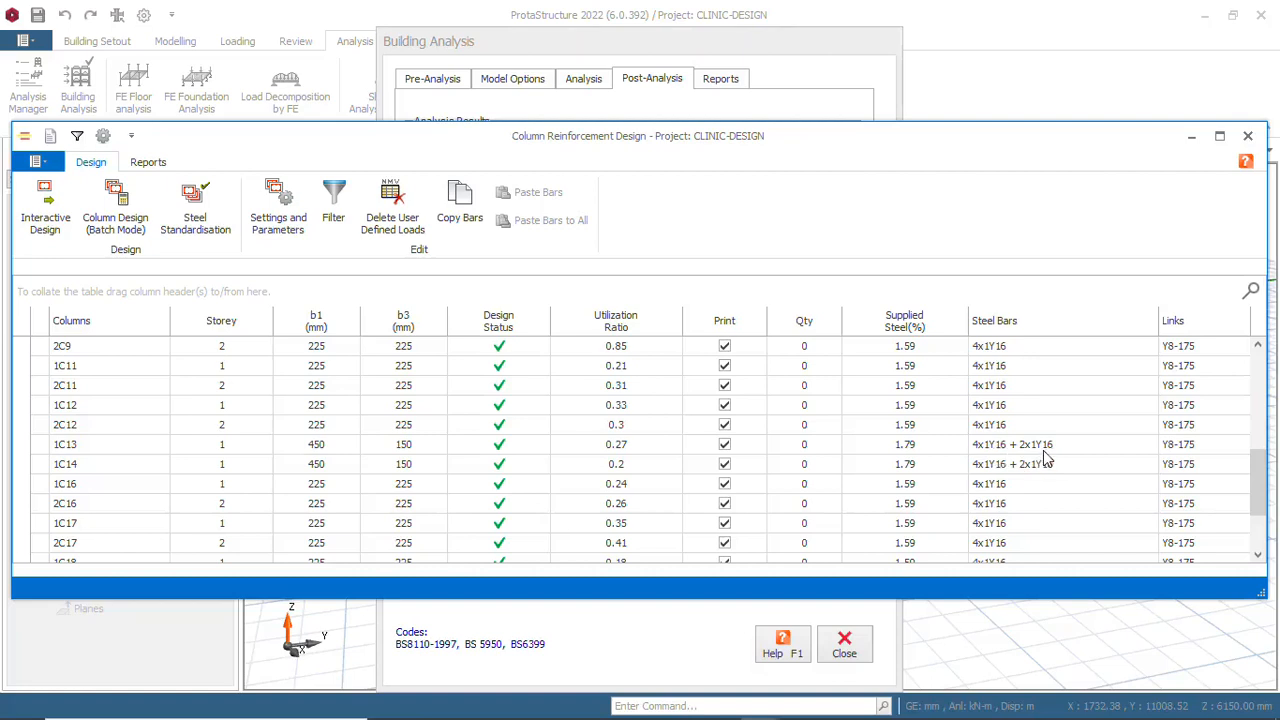
scroll(990, 358, up, 1)
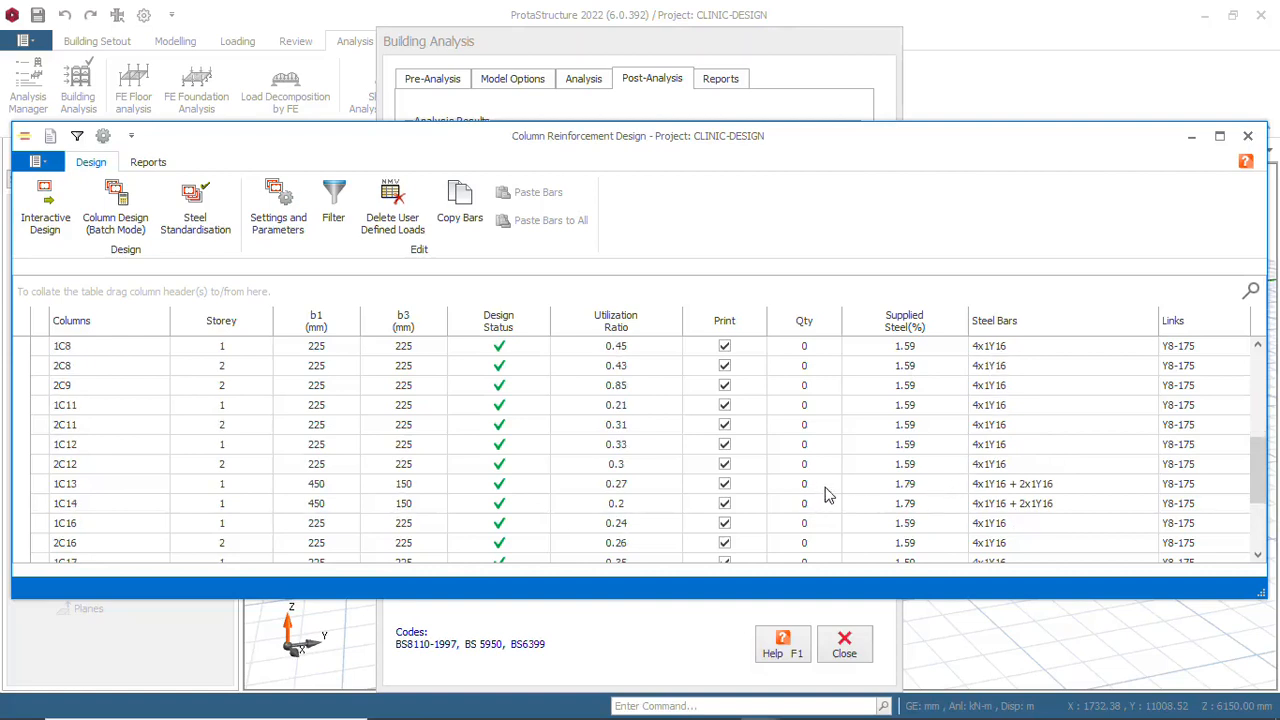
Inspect the detailed reinforcement designs of columns 1C8 and 1C13, accept each, and close the column design
click(759, 348)
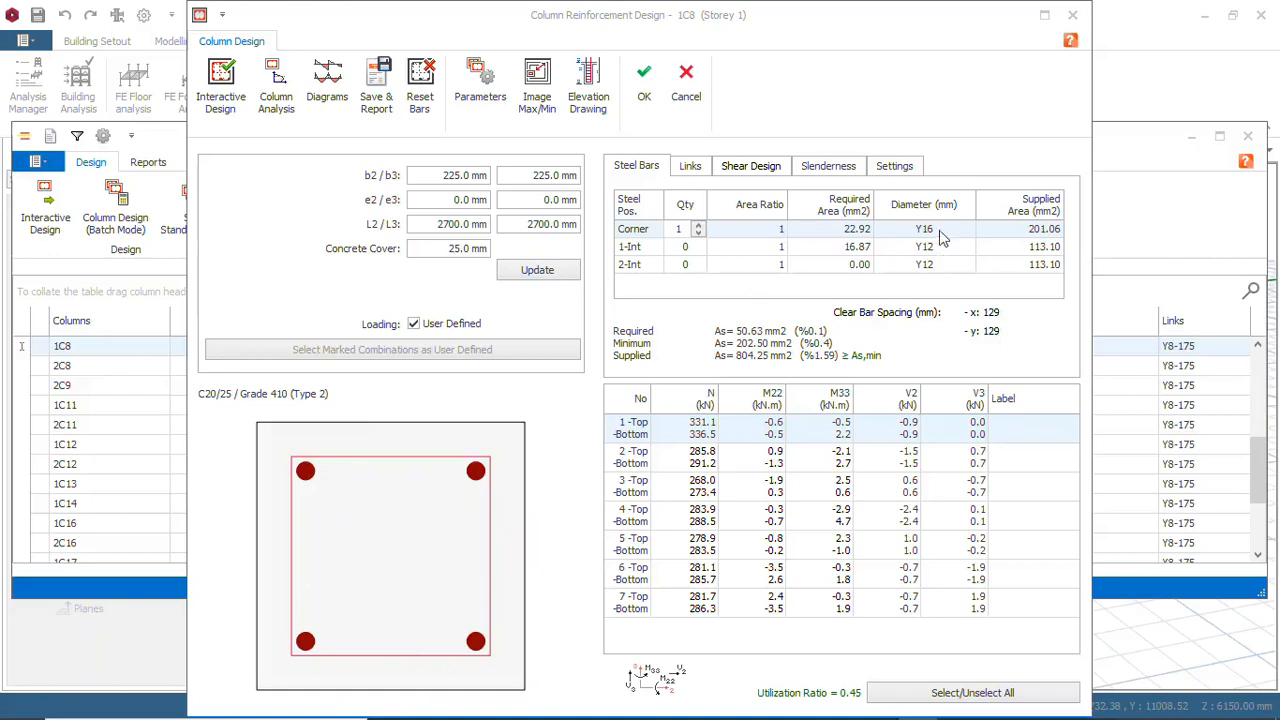
click(645, 95)
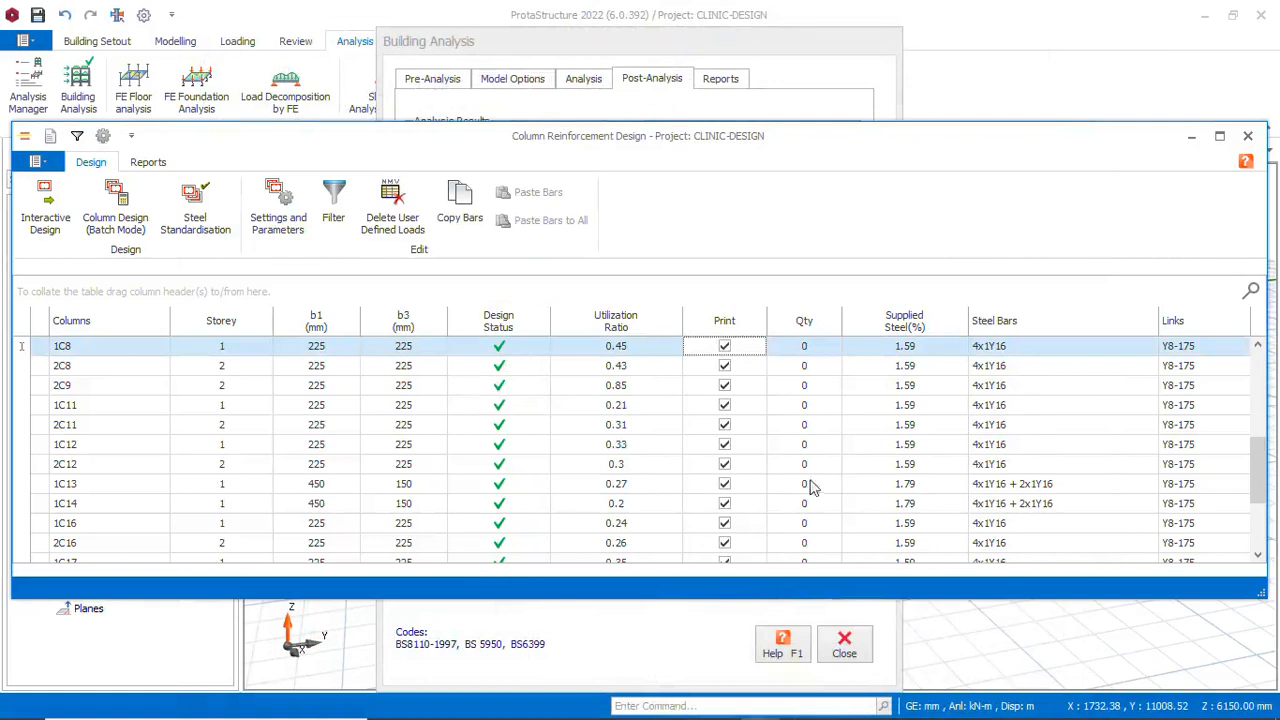
click(990, 486)
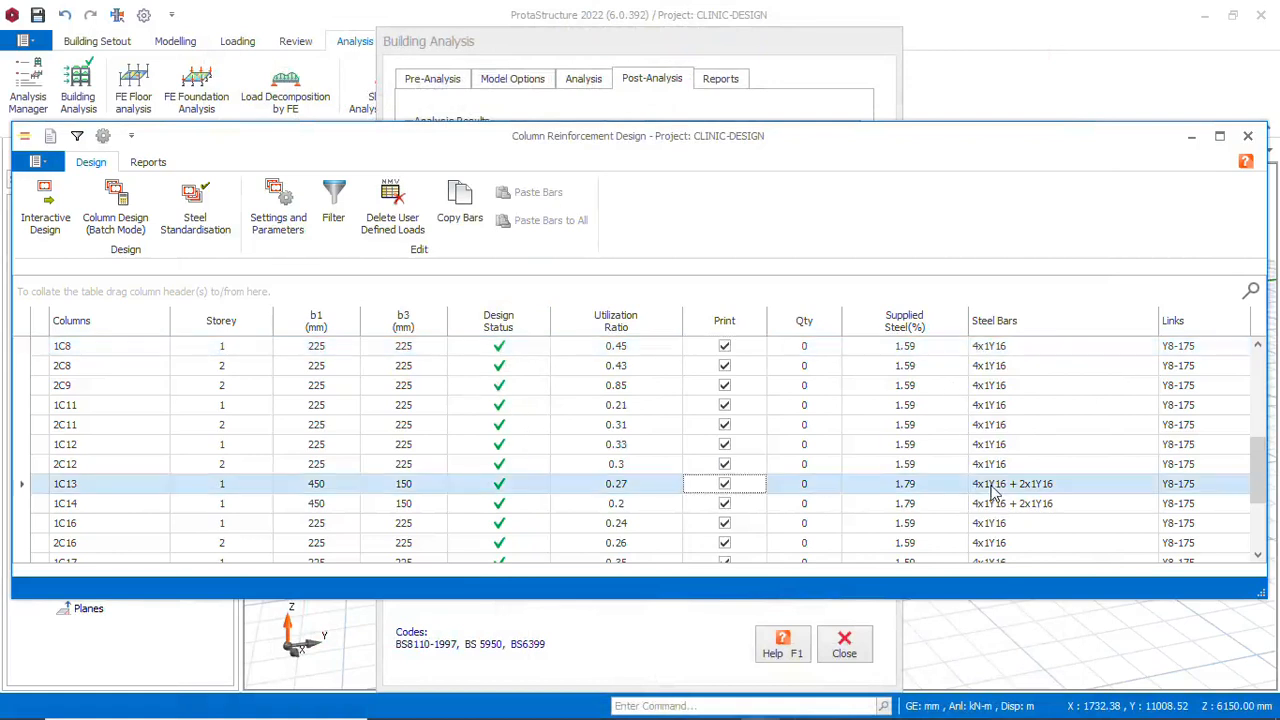
double_click(405, 486)
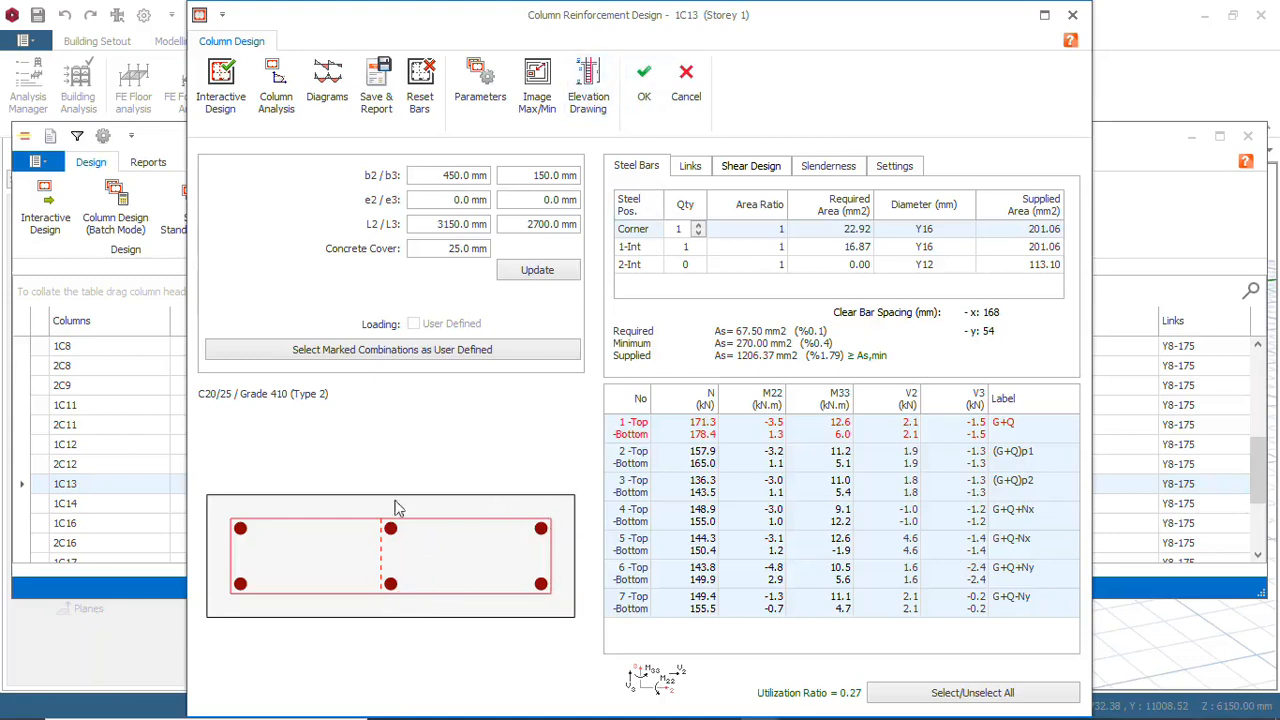
click(644, 80)
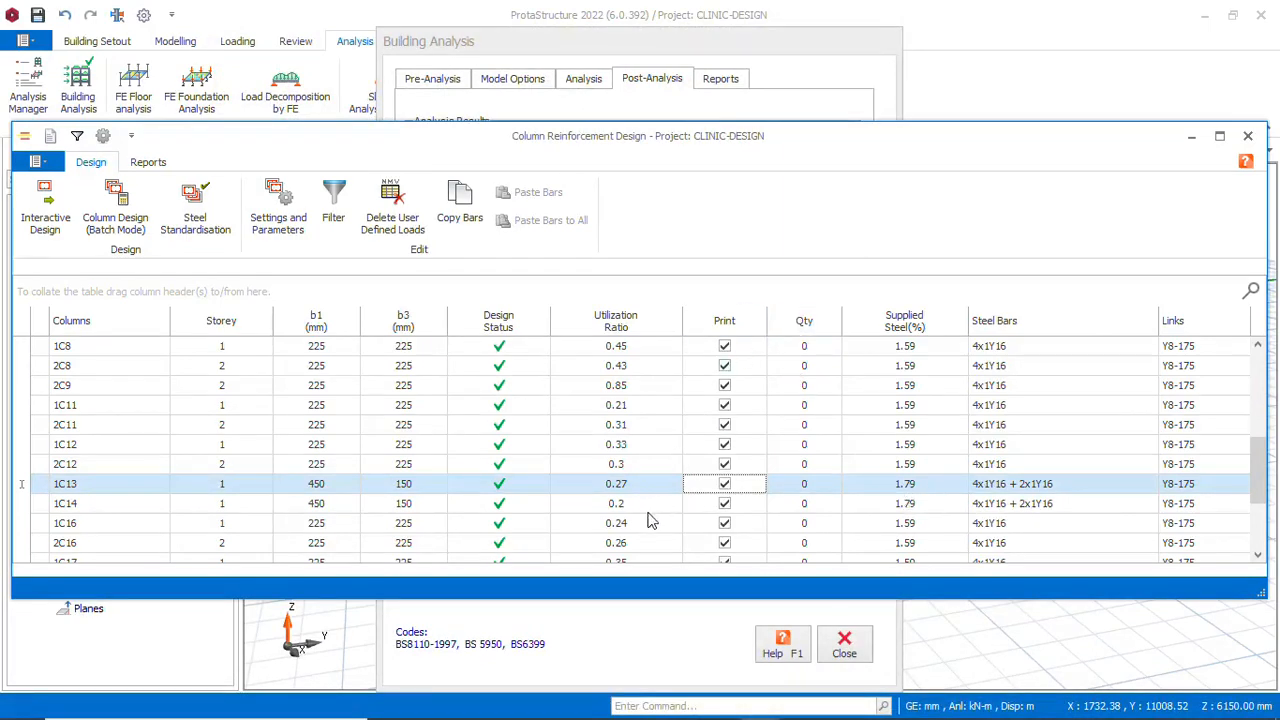
scroll(851, 426, down, 2)
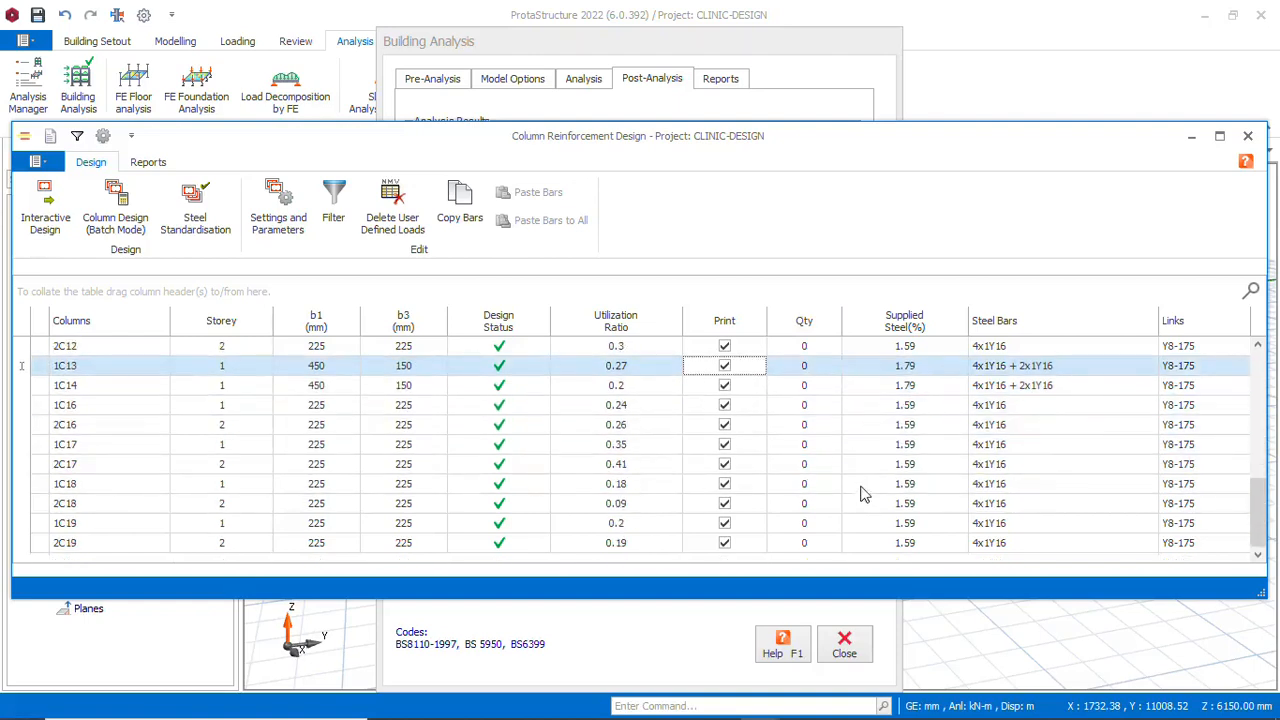
scroll(815, 450, up, 1)
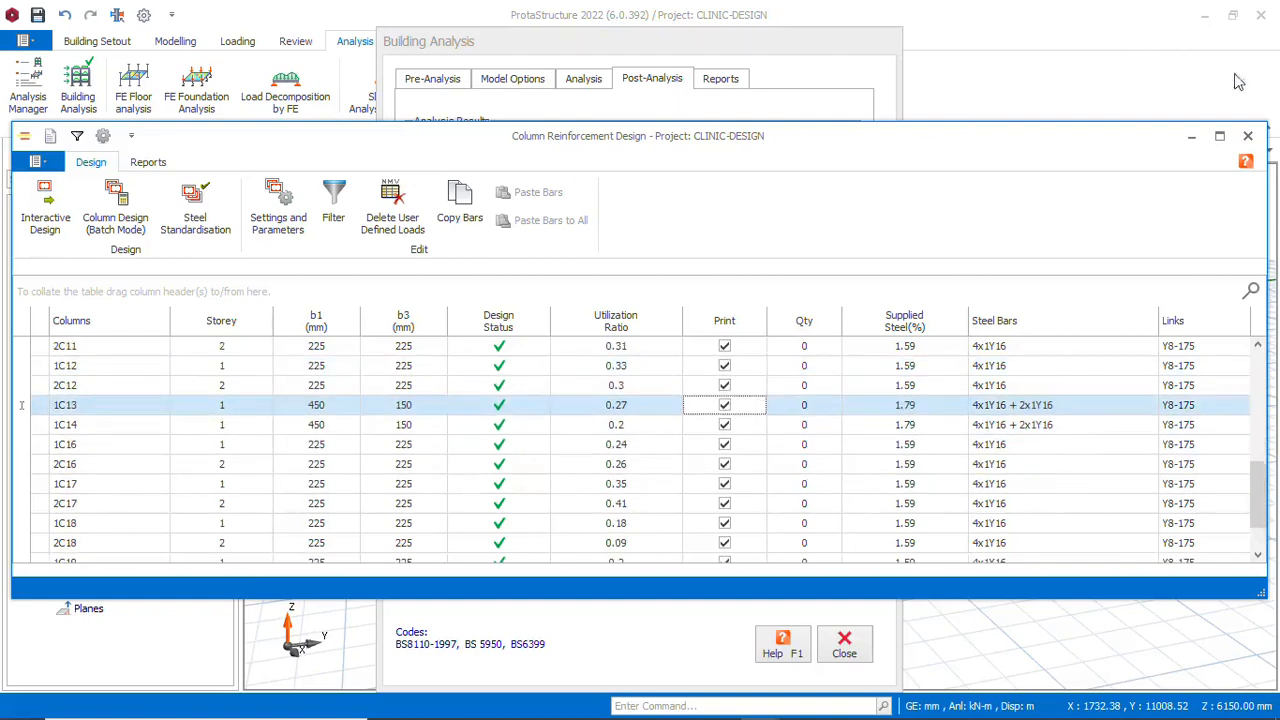
click(1249, 138)
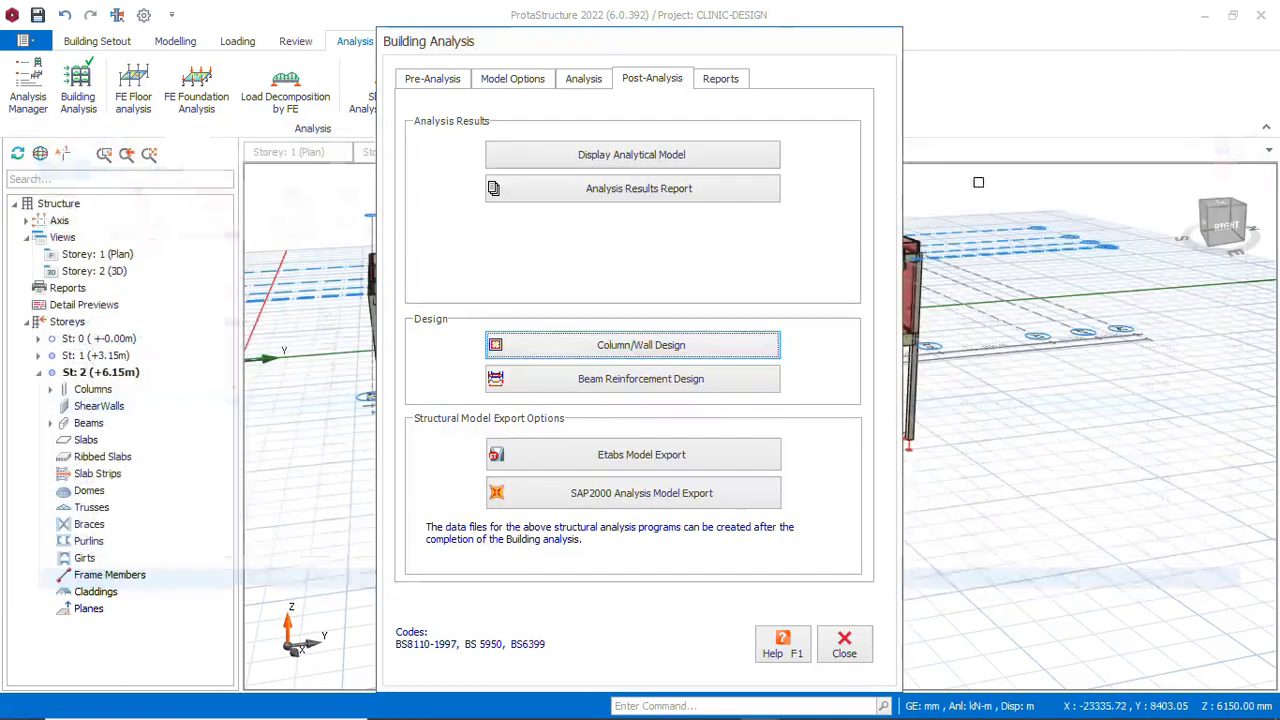
Open the storey 1 axis A10 beam reinforcement for editing, update its rebars, and apply Standard Pattern 3
click(632, 390)
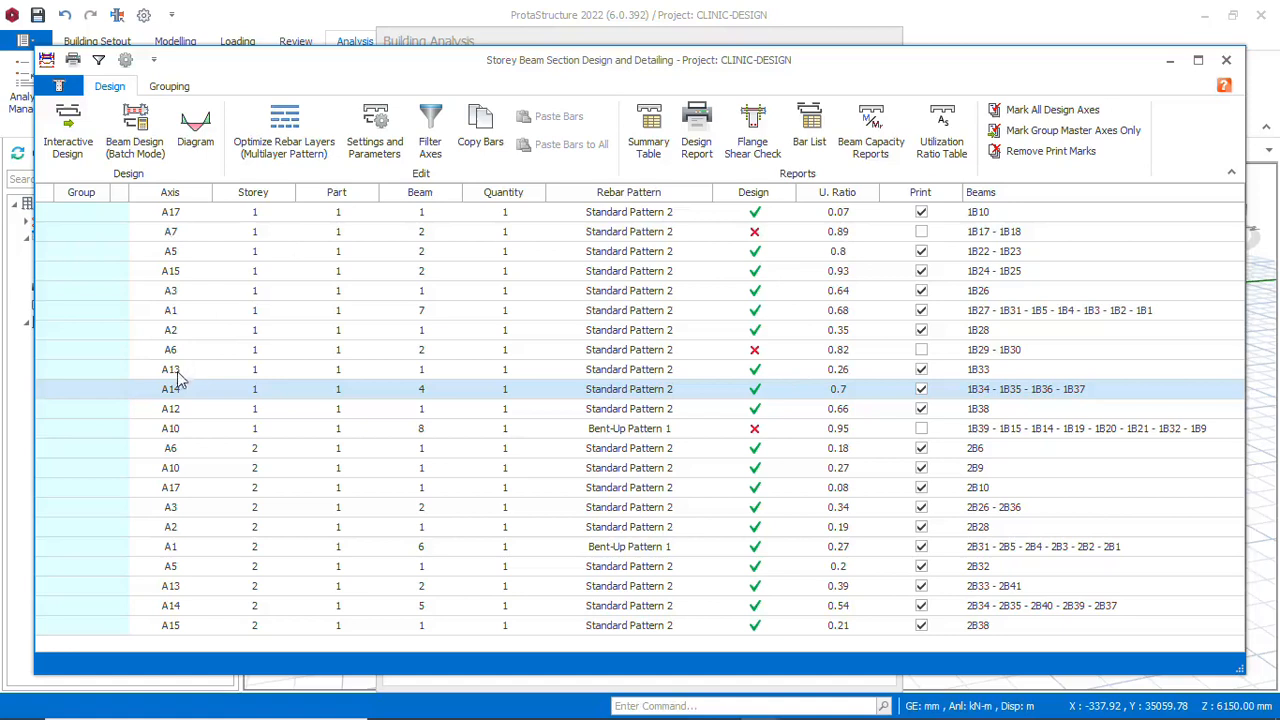
click(753, 436)
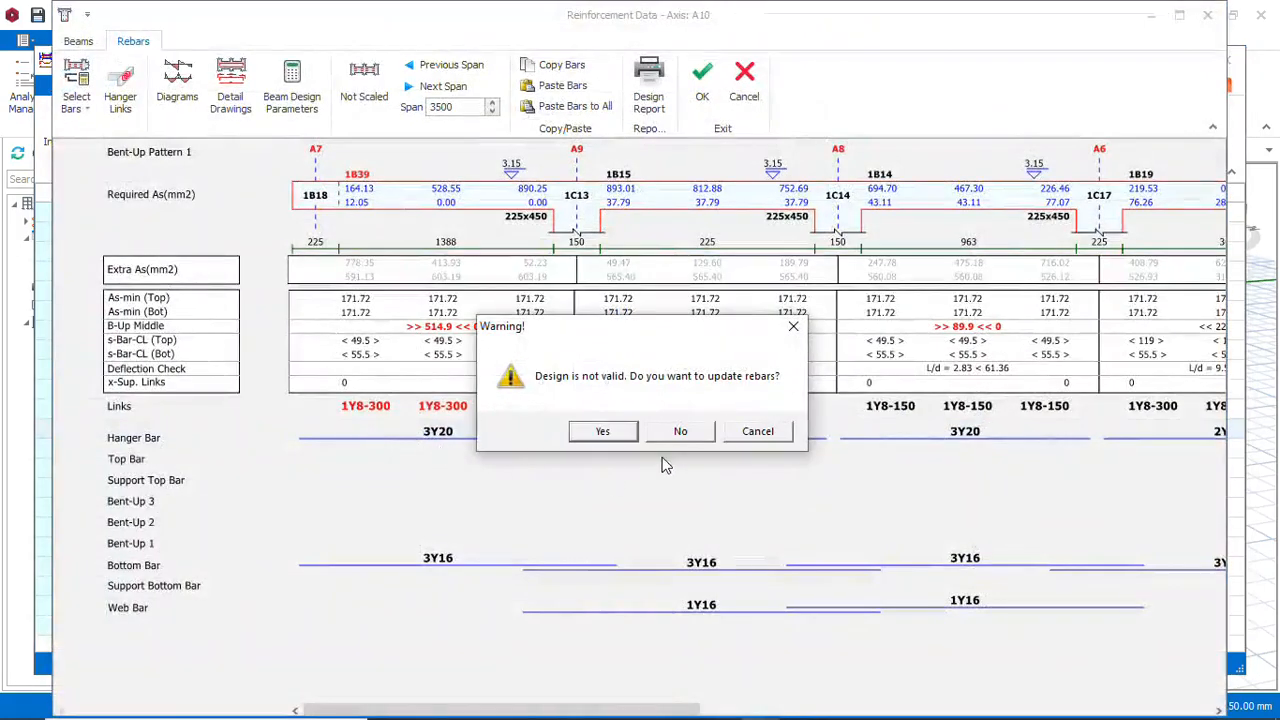
click(605, 432)
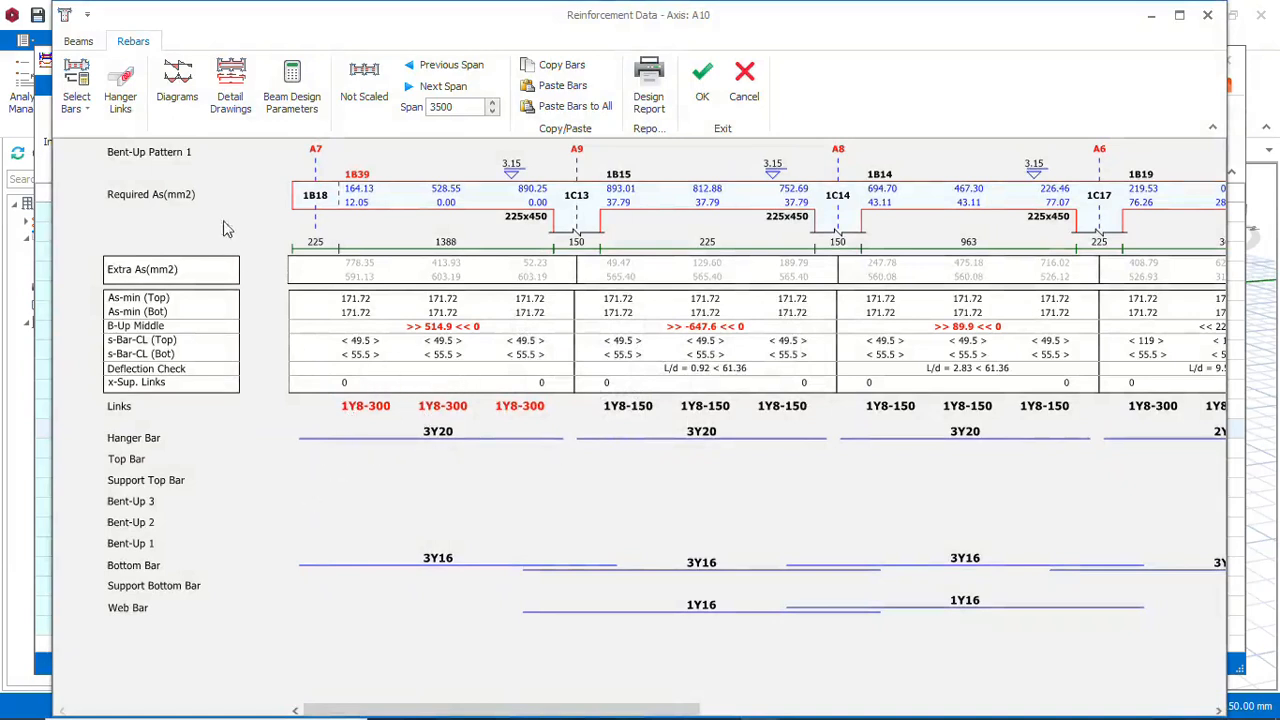
click(80, 108)
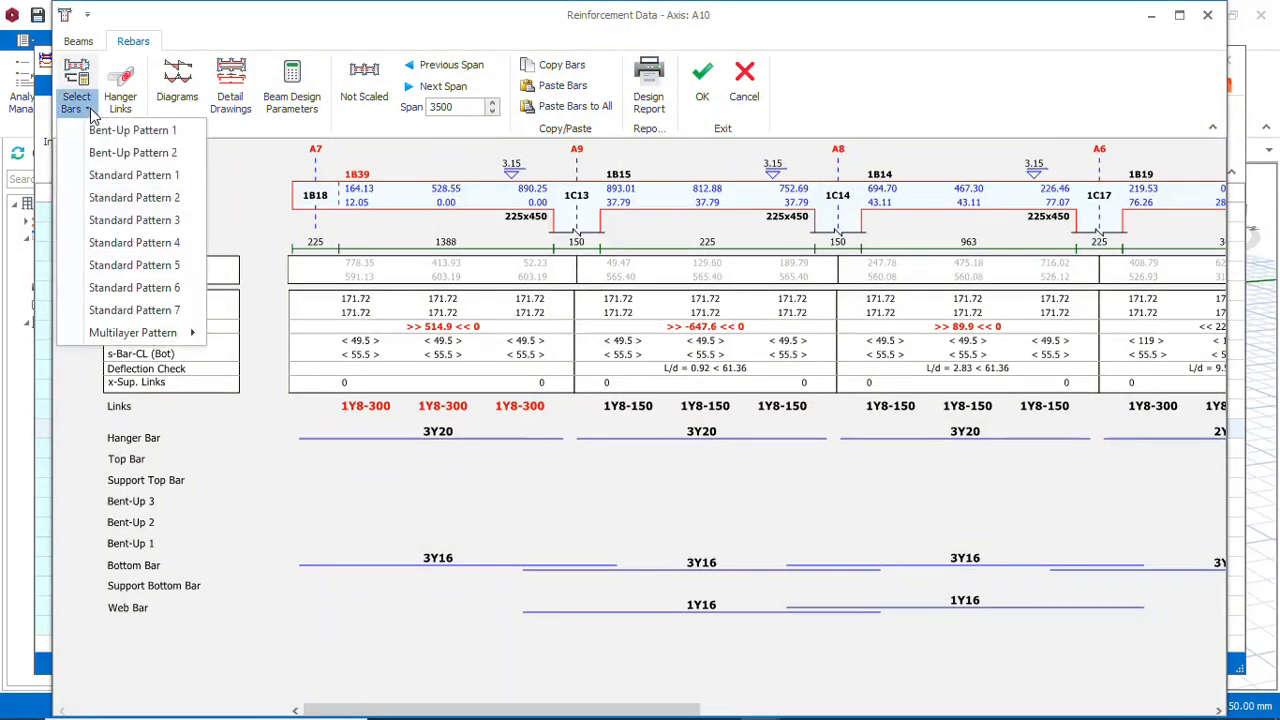
click(150, 220)
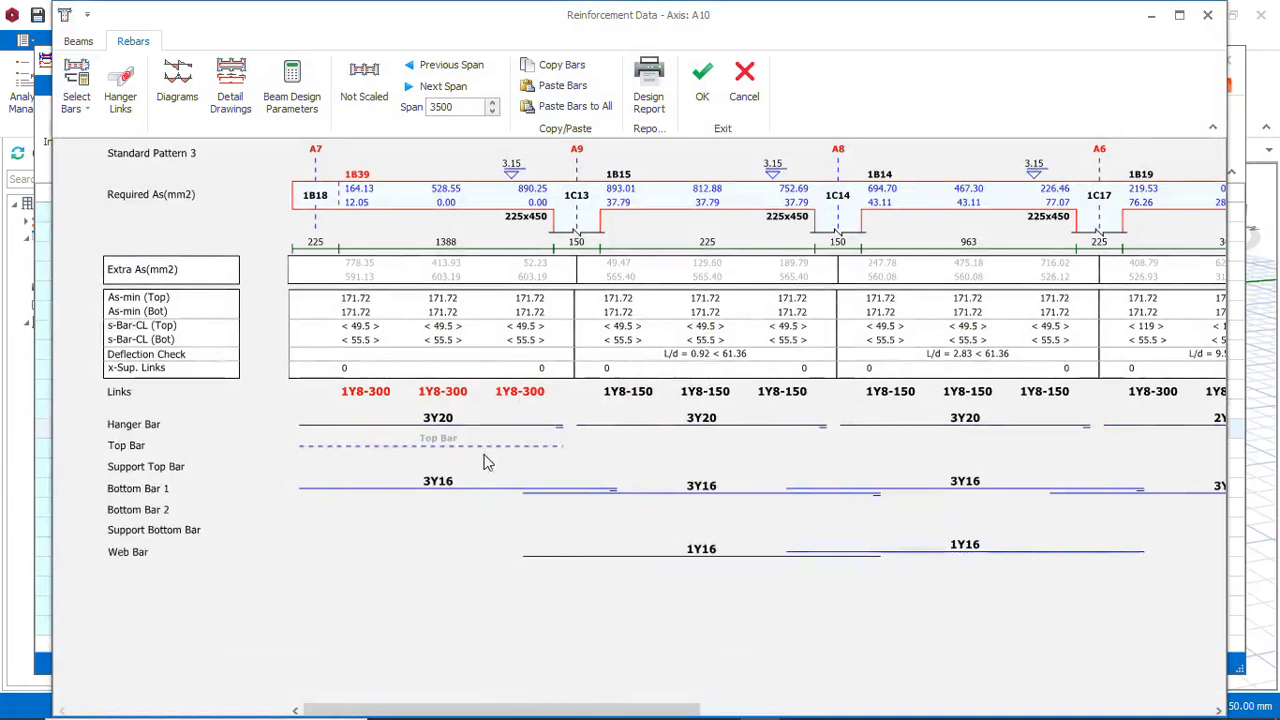
Try 3Y16 for the hanger bar of beam 1B39 on axis A10, and raise its diameter again
scroll(383, 434, right, 1)
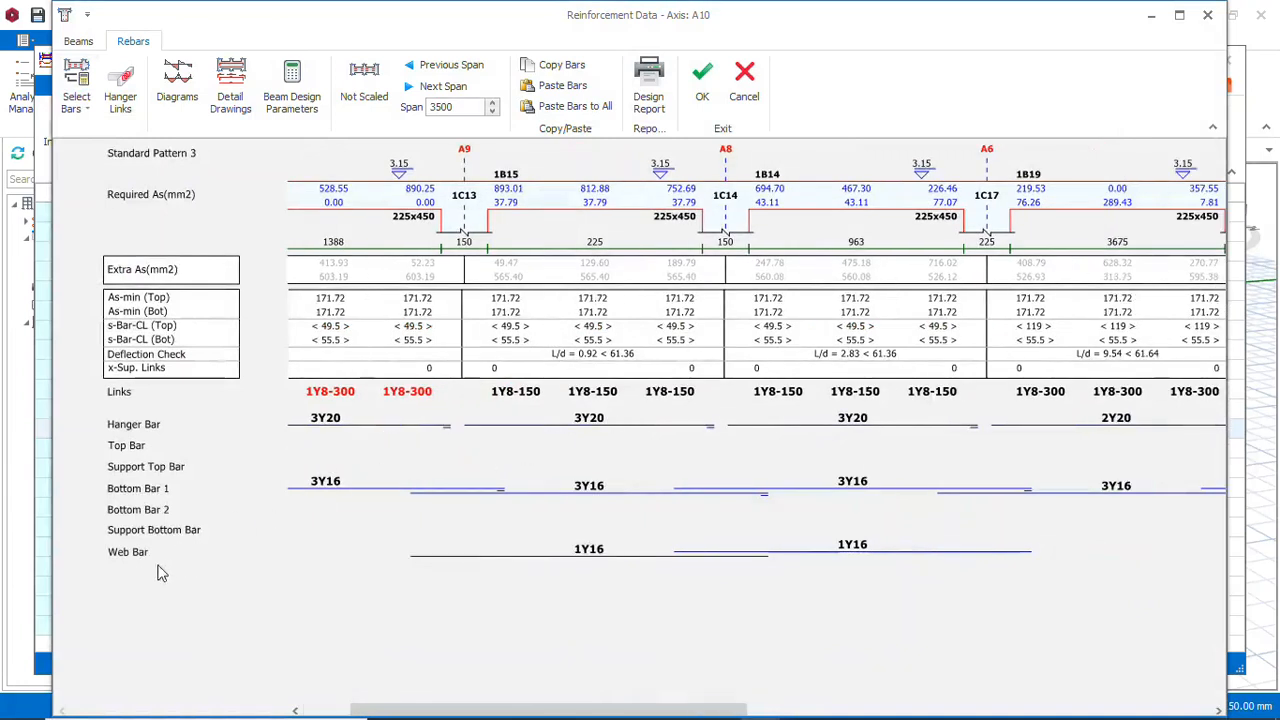
click(354, 428)
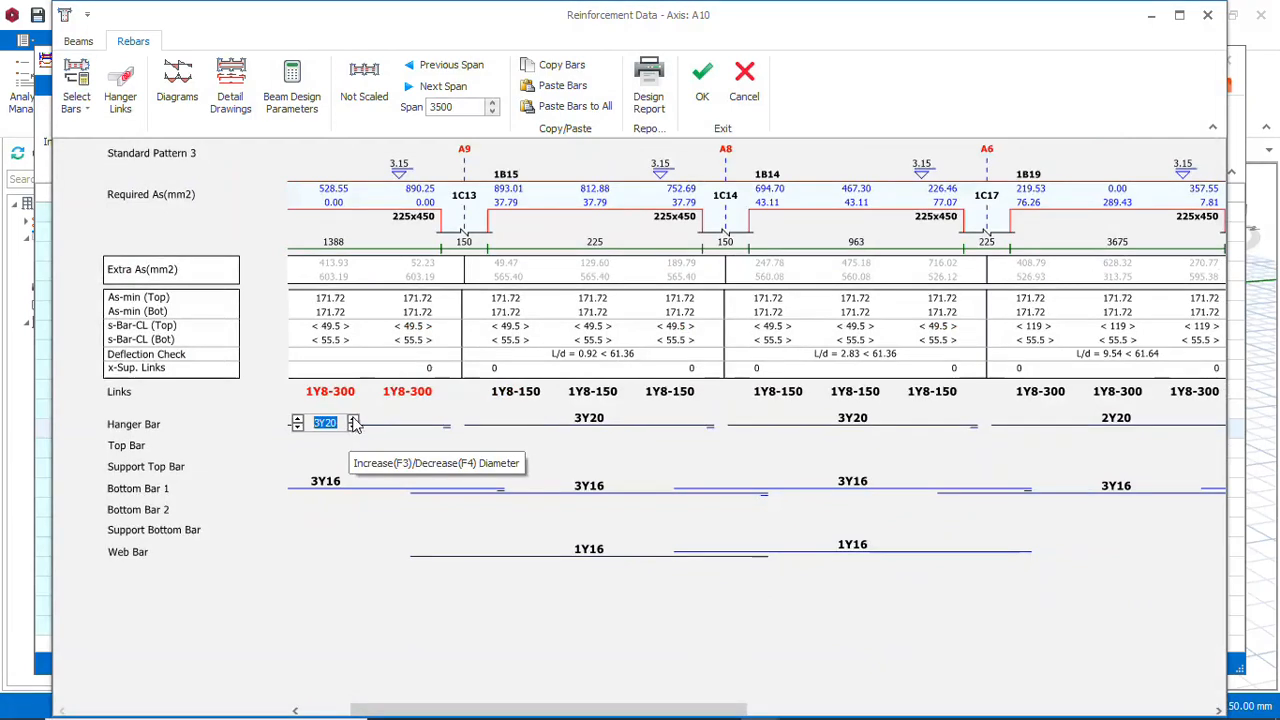
click(353, 428)
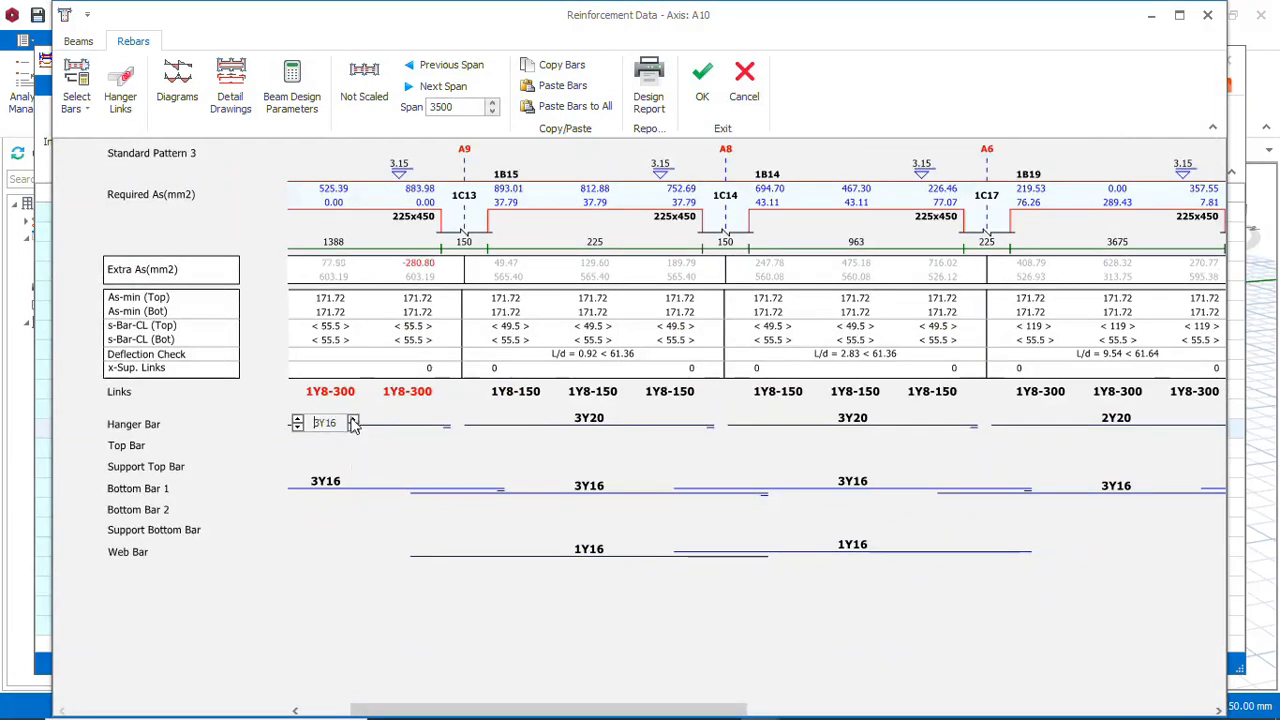
click(352, 419)
Remove the web bar at beam 1B14 on axis A10 and accept the reinforcement data
scroll(391, 467, right, 5)
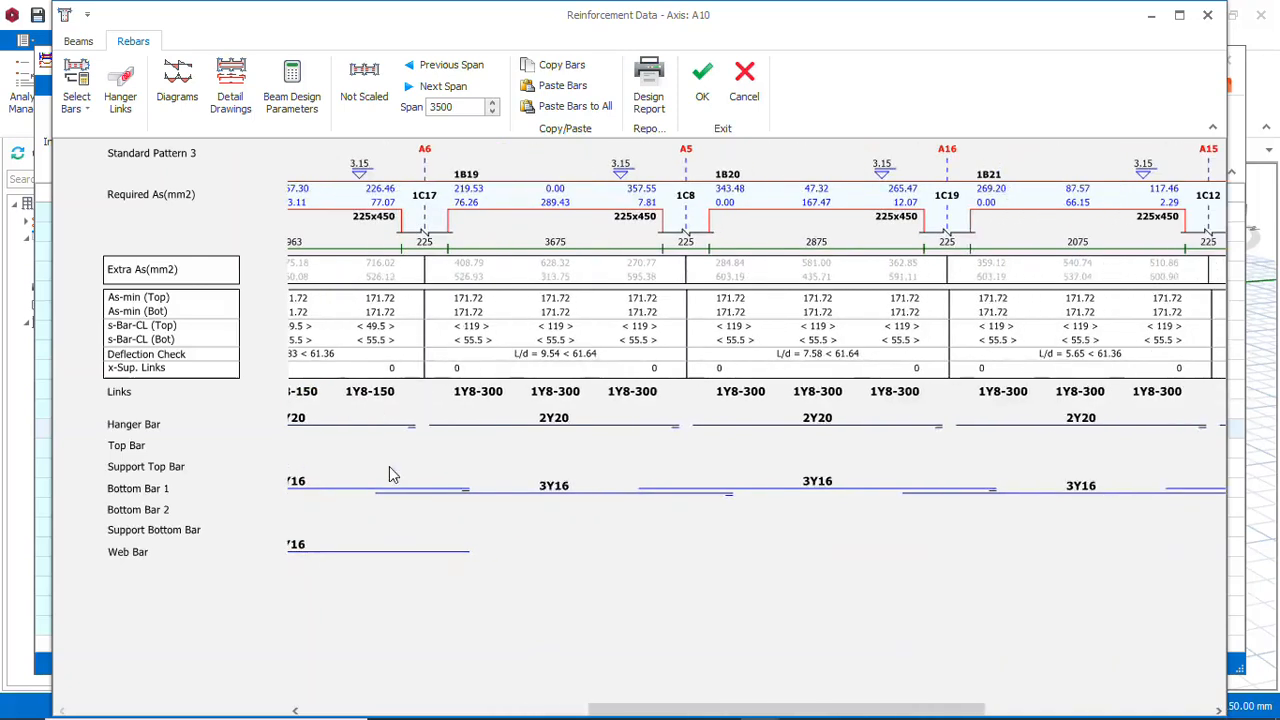
double_click(332, 560)
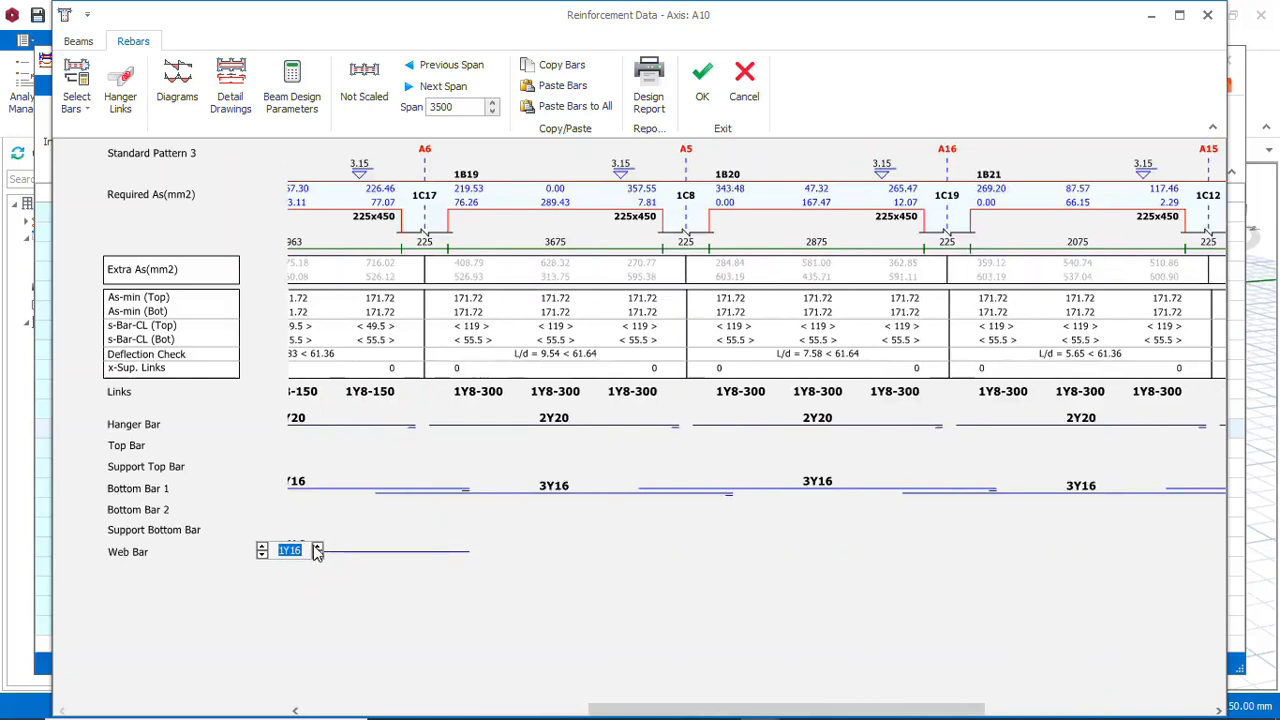
click(316, 547)
click(262, 553)
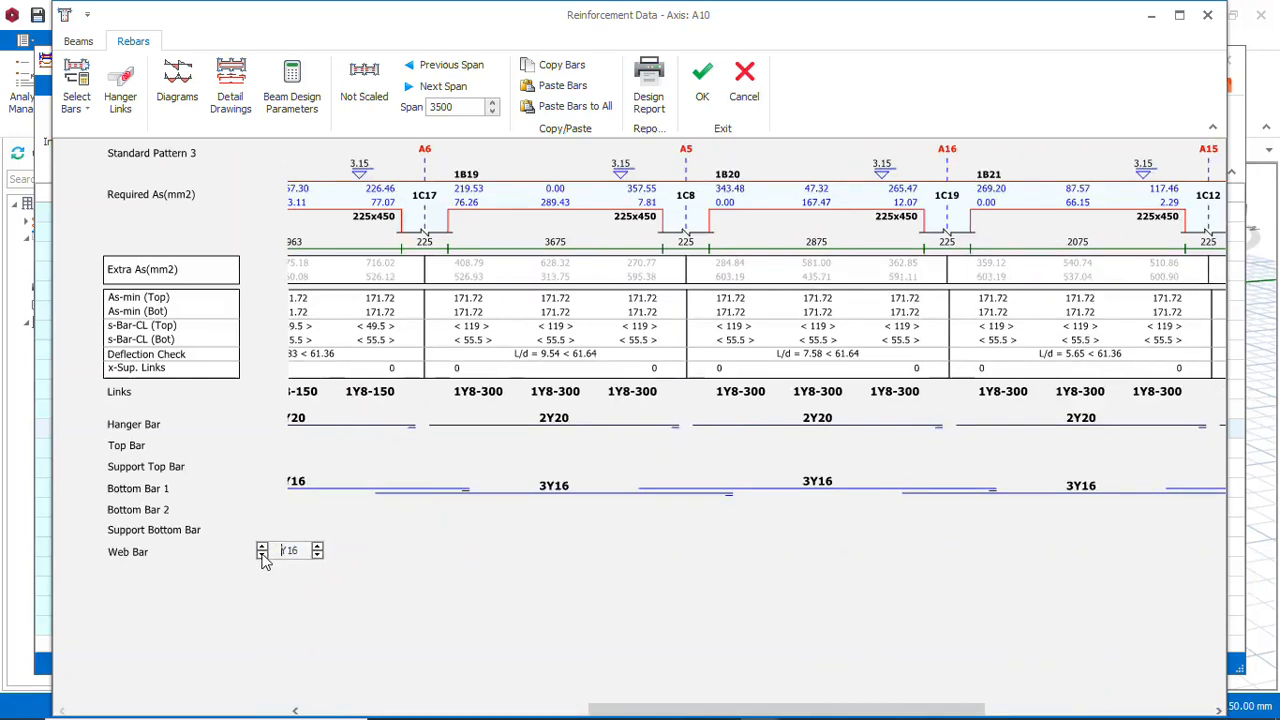
double_click(390, 532)
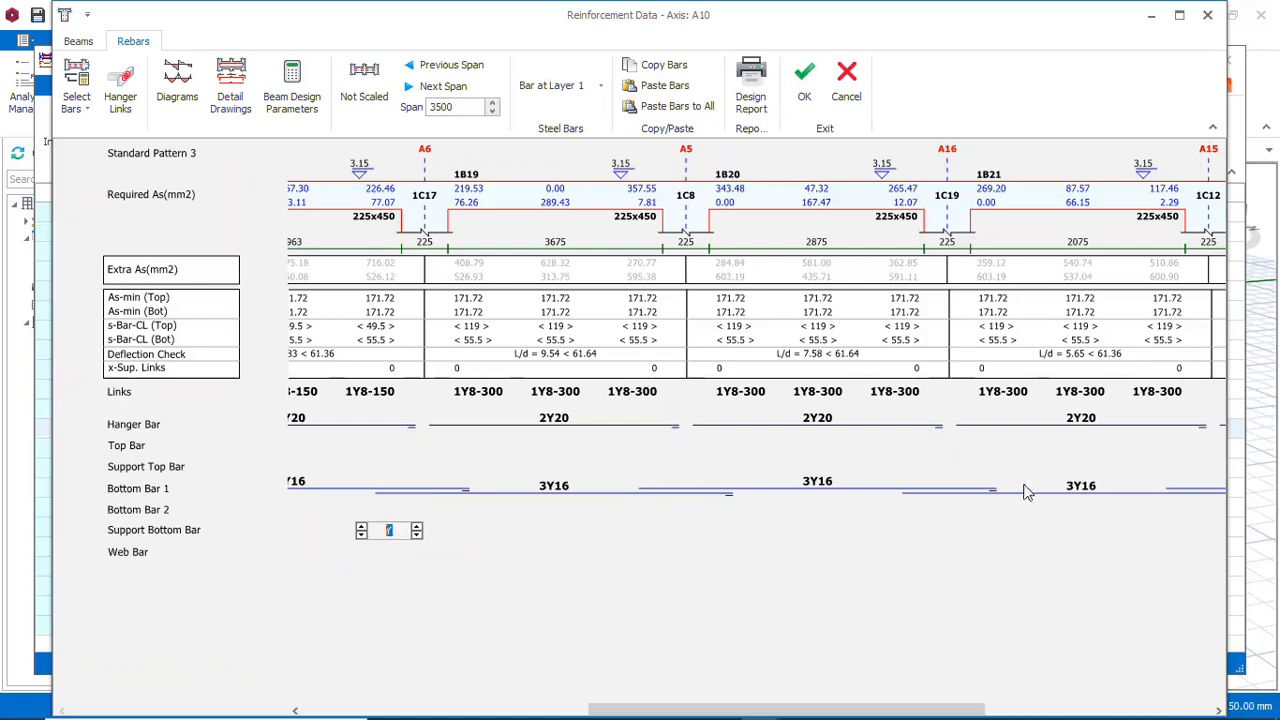
middle_drag(671, 517, 442, 524)
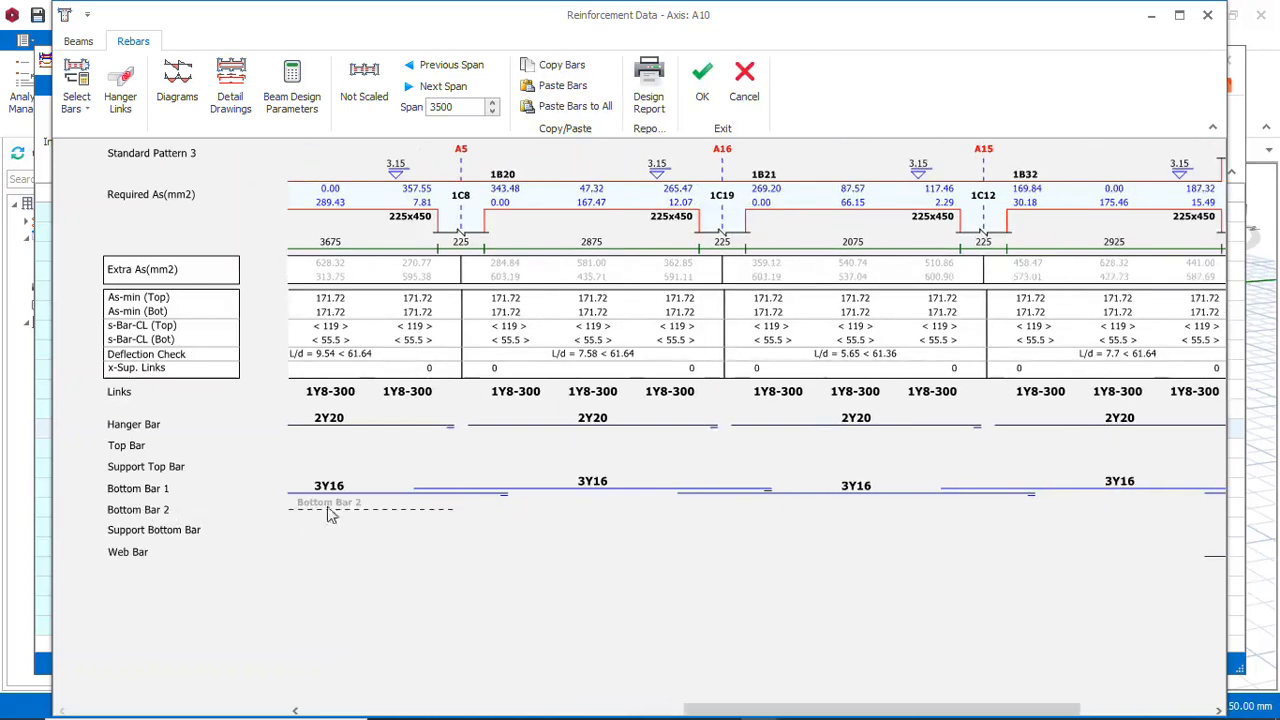
click(702, 84)
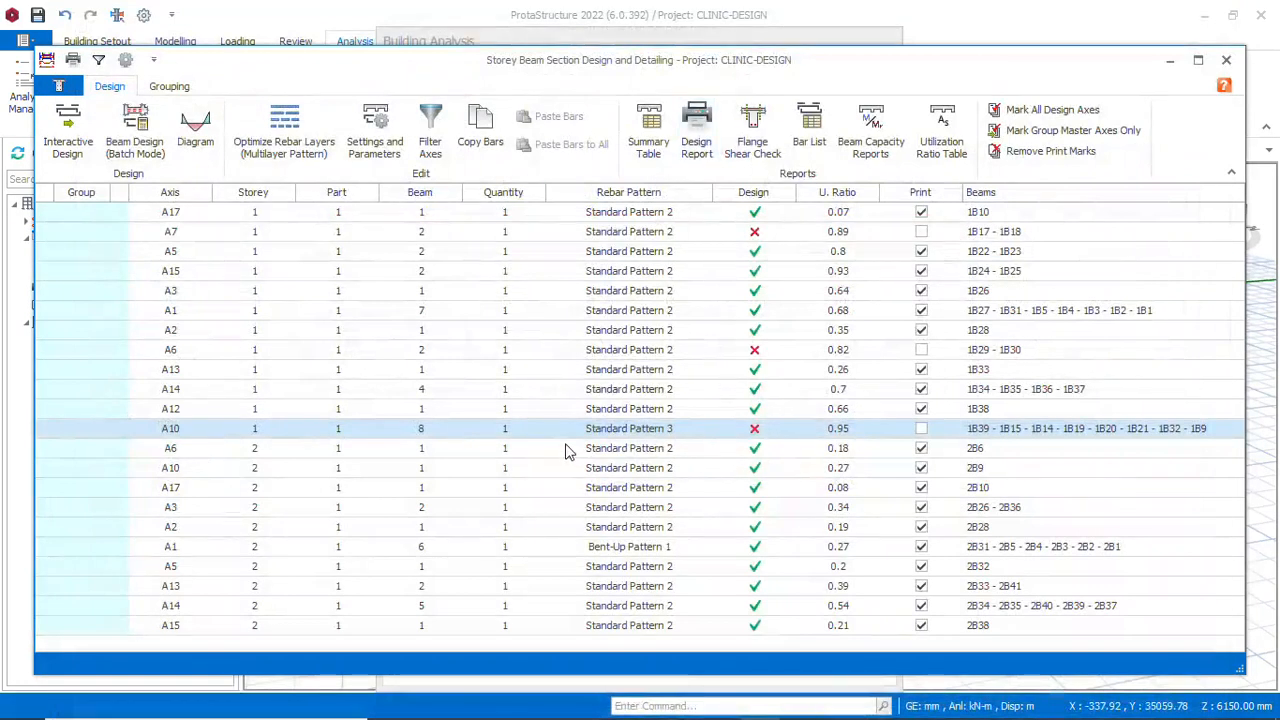
Update the rebars of storey 1 axis A6 and recalculate beam 1B30's links at column 1C17 to 1Y8-225
double_click(731, 351)
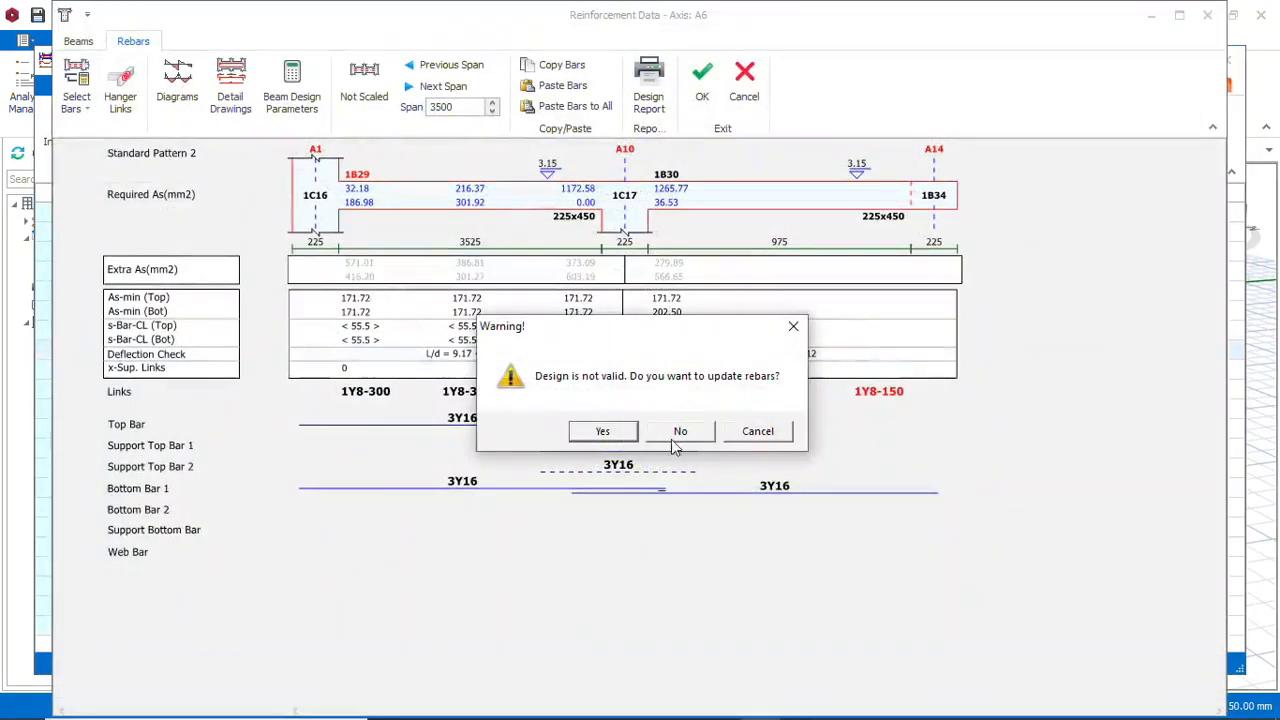
click(614, 437)
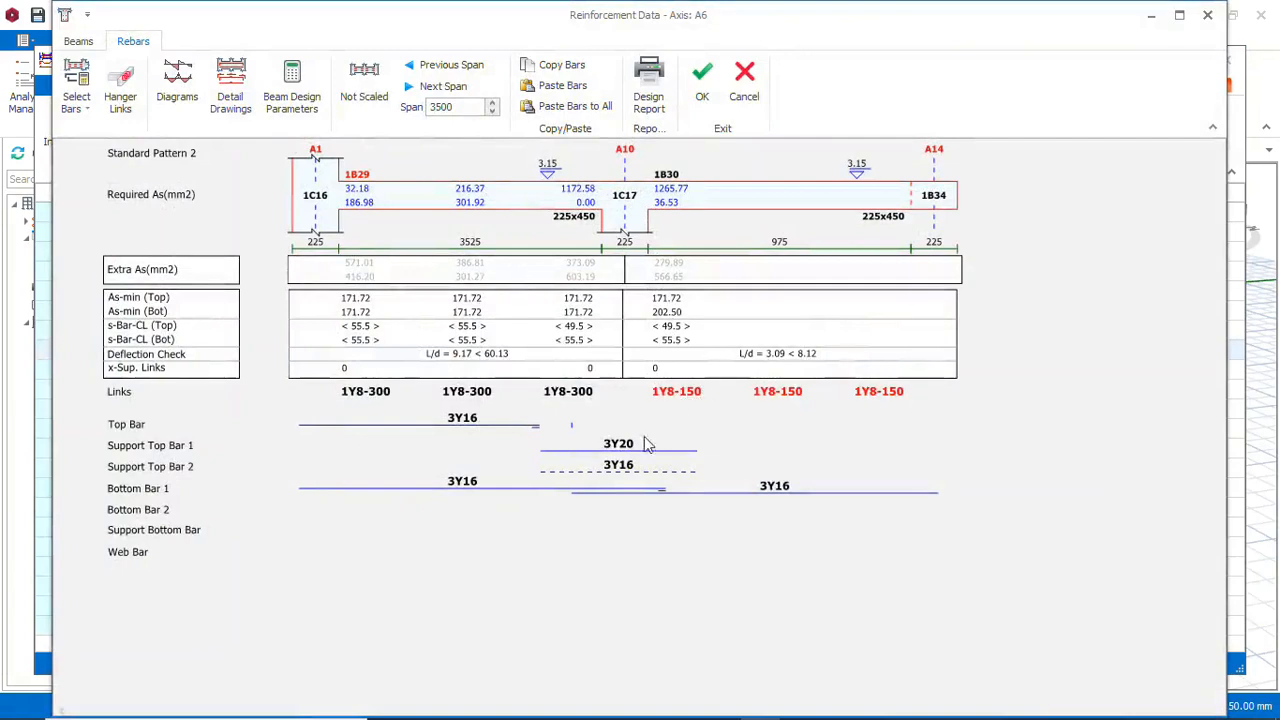
click(670, 392)
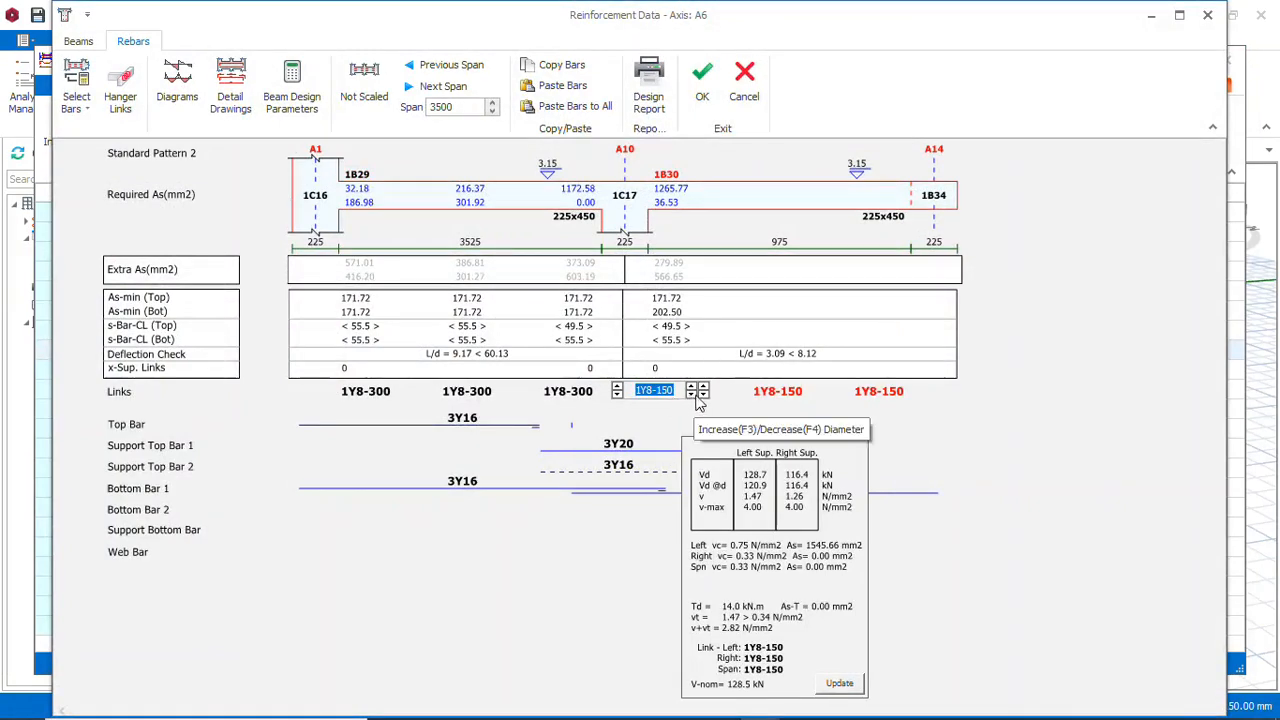
click(704, 396)
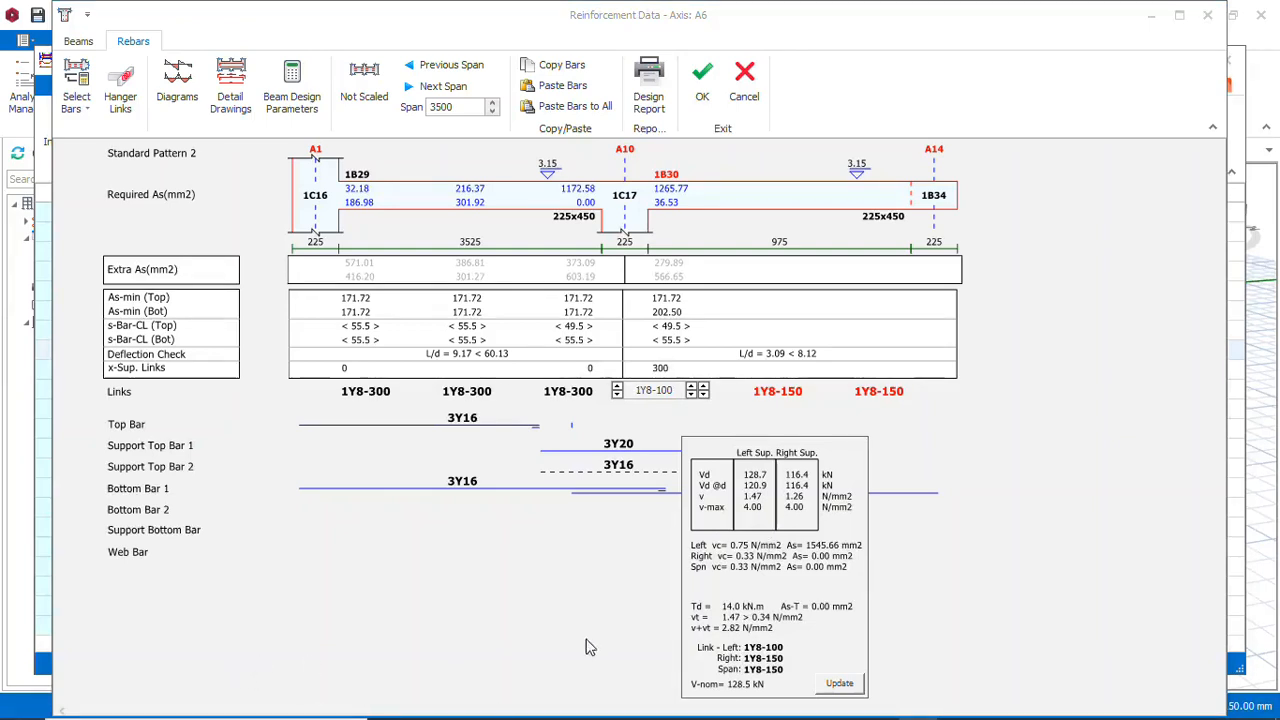
click(840, 684)
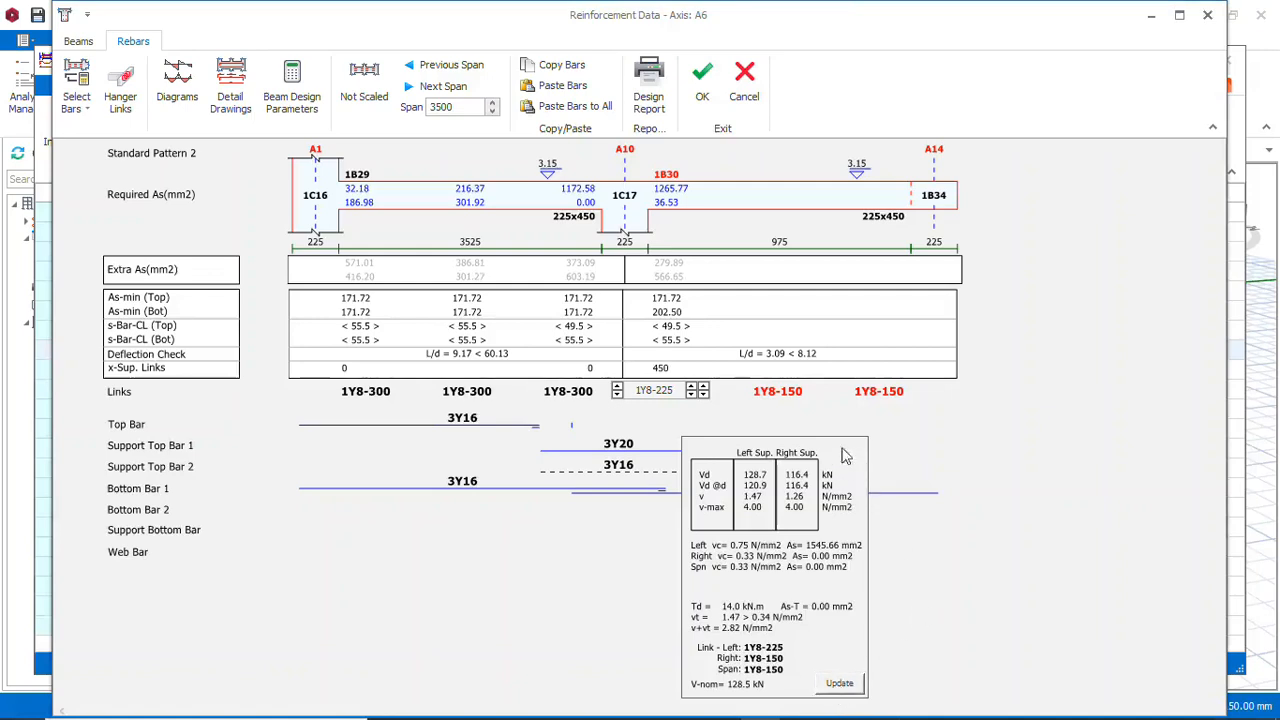
Recalculate the midspan links of beam 1B30 on axis A6 to 1Y8-300
click(779, 391)
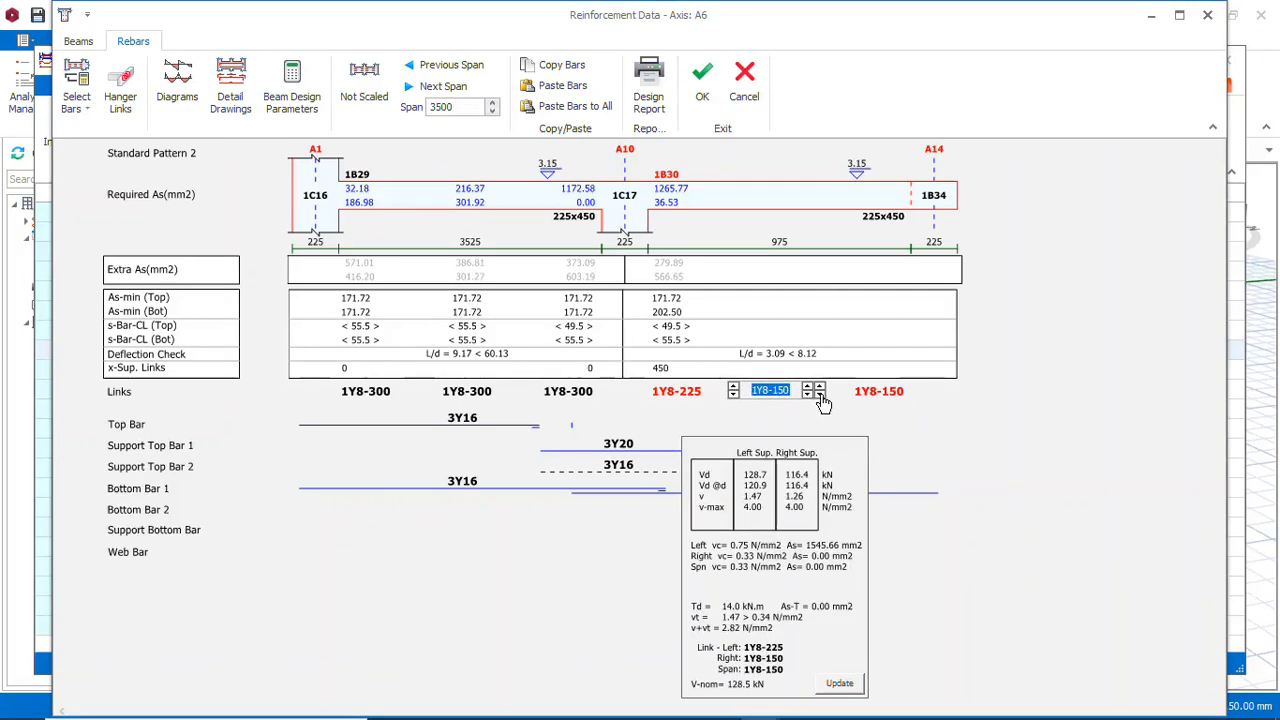
click(820, 395)
click(840, 686)
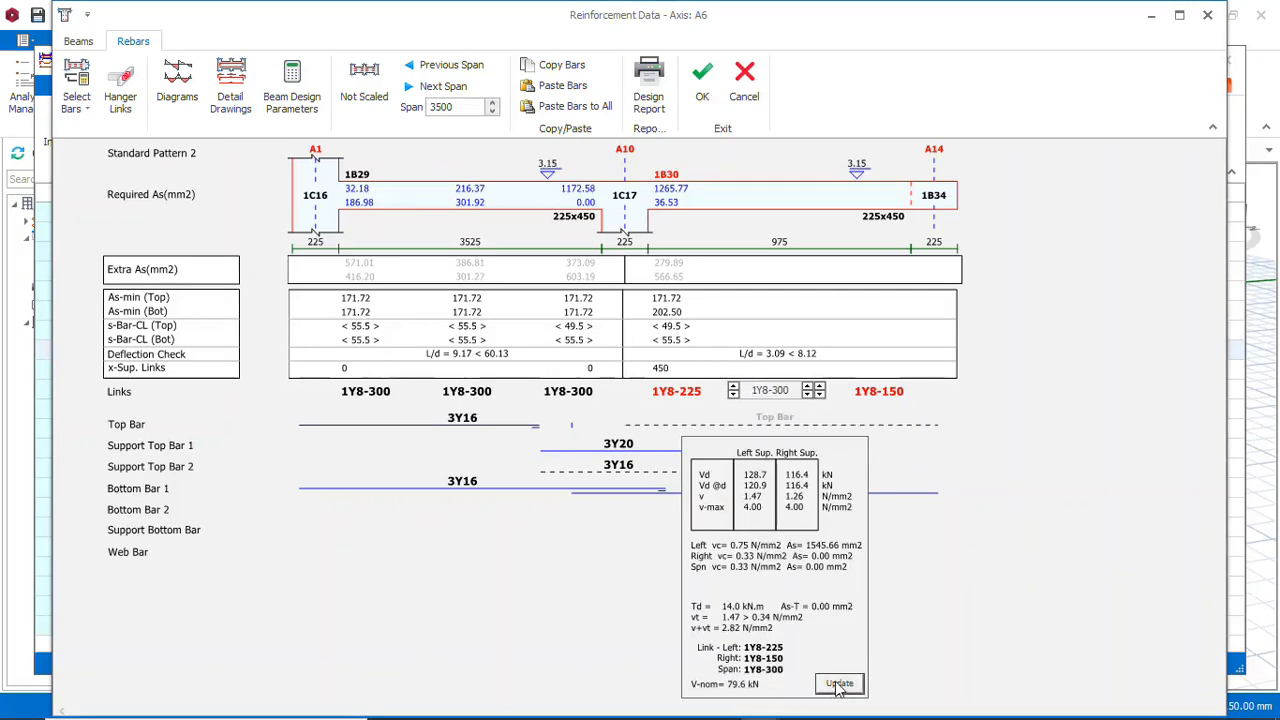
click(988, 507)
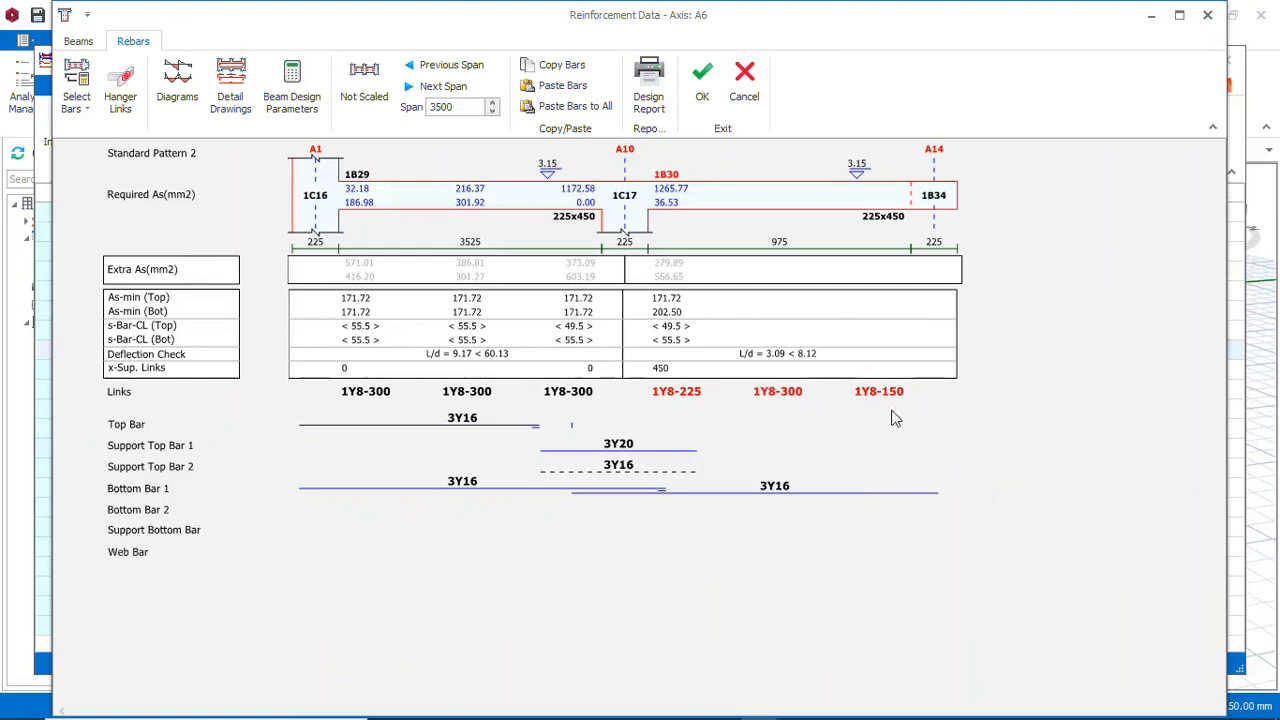
Try 1Y8-125 for beam 1B30's links at the axis A14 end and recalculate them
click(879, 392)
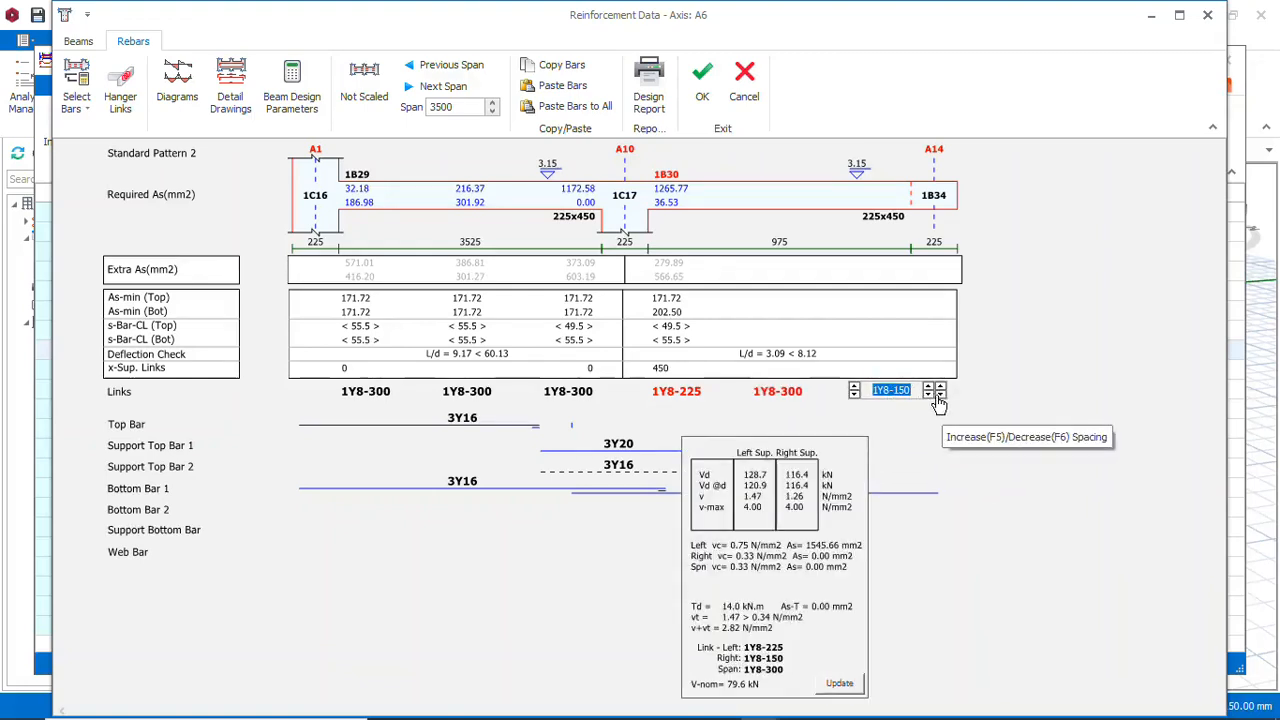
click(940, 396)
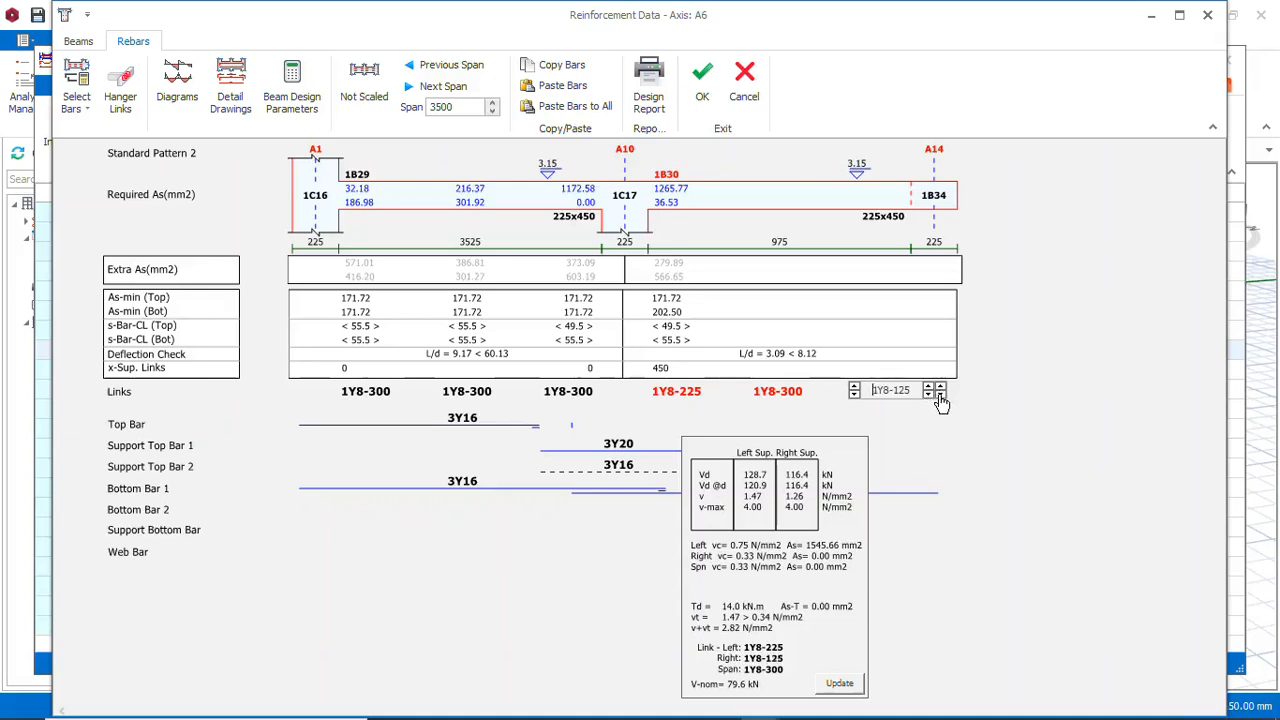
click(838, 684)
click(940, 396)
click(840, 684)
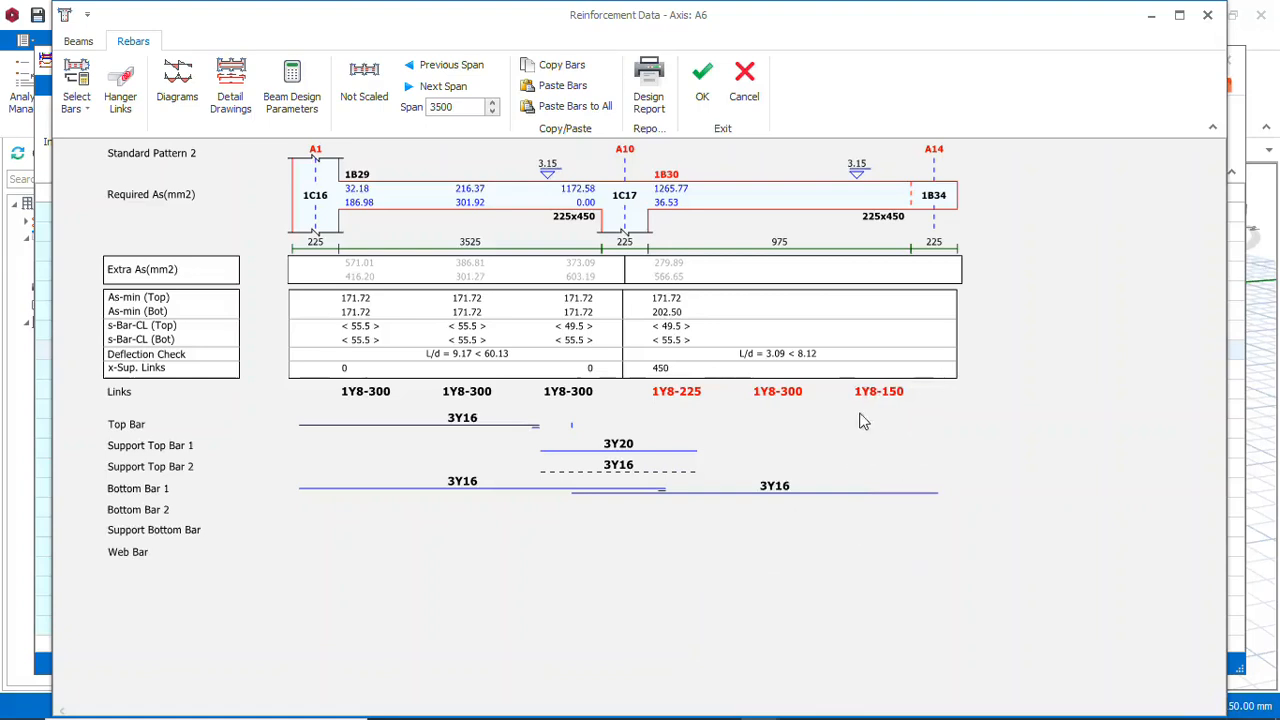
Try 1Y8-125 for the midspan links of beam 1B30 and recalculate them
click(785, 398)
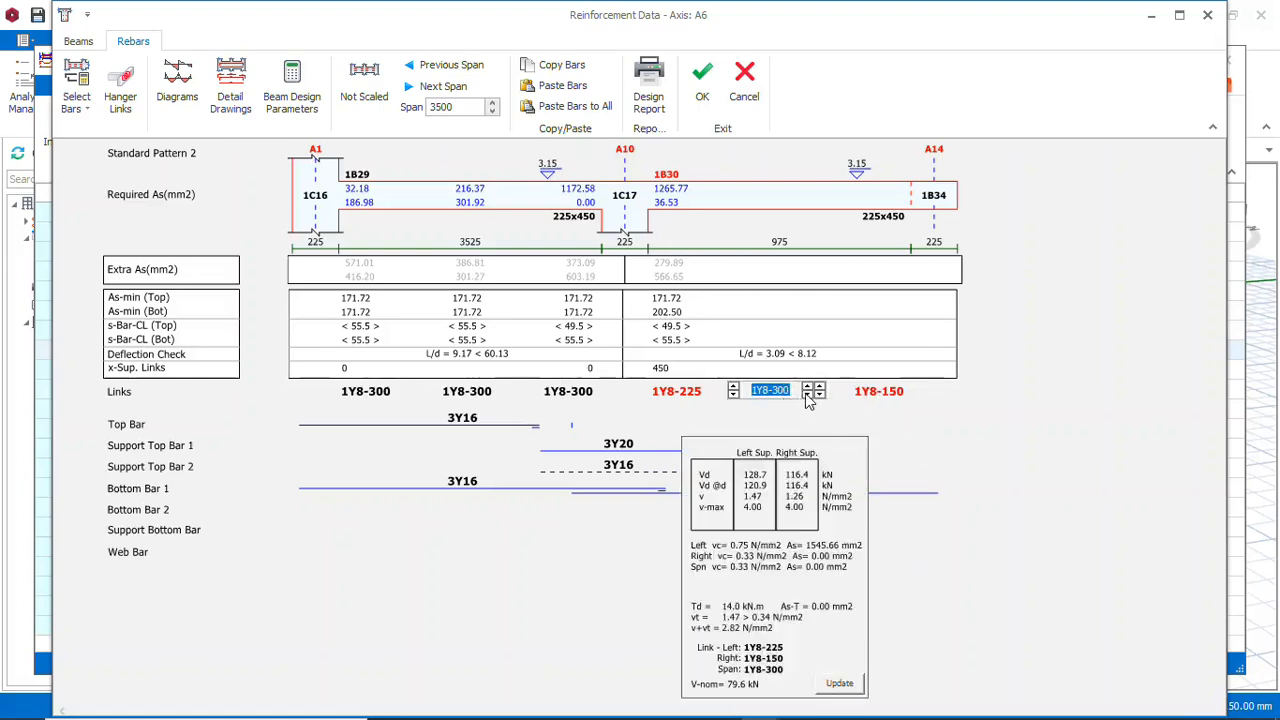
click(819, 391)
click(819, 391)
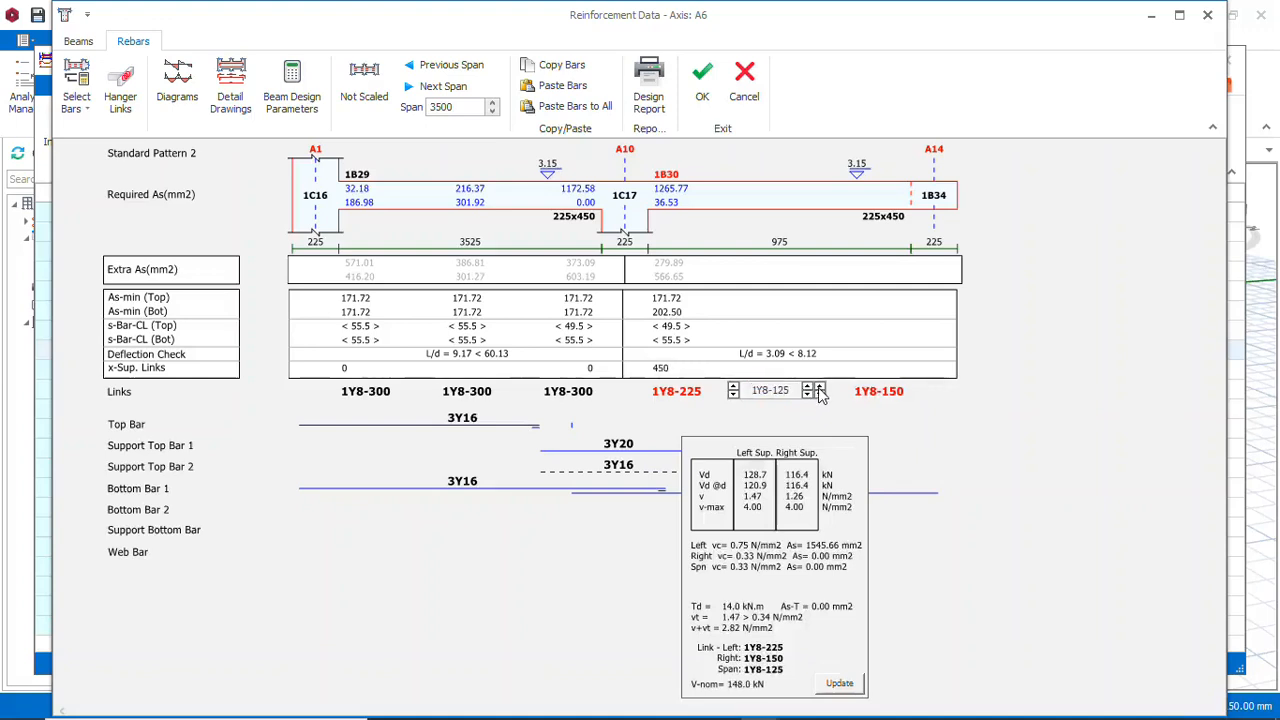
click(838, 683)
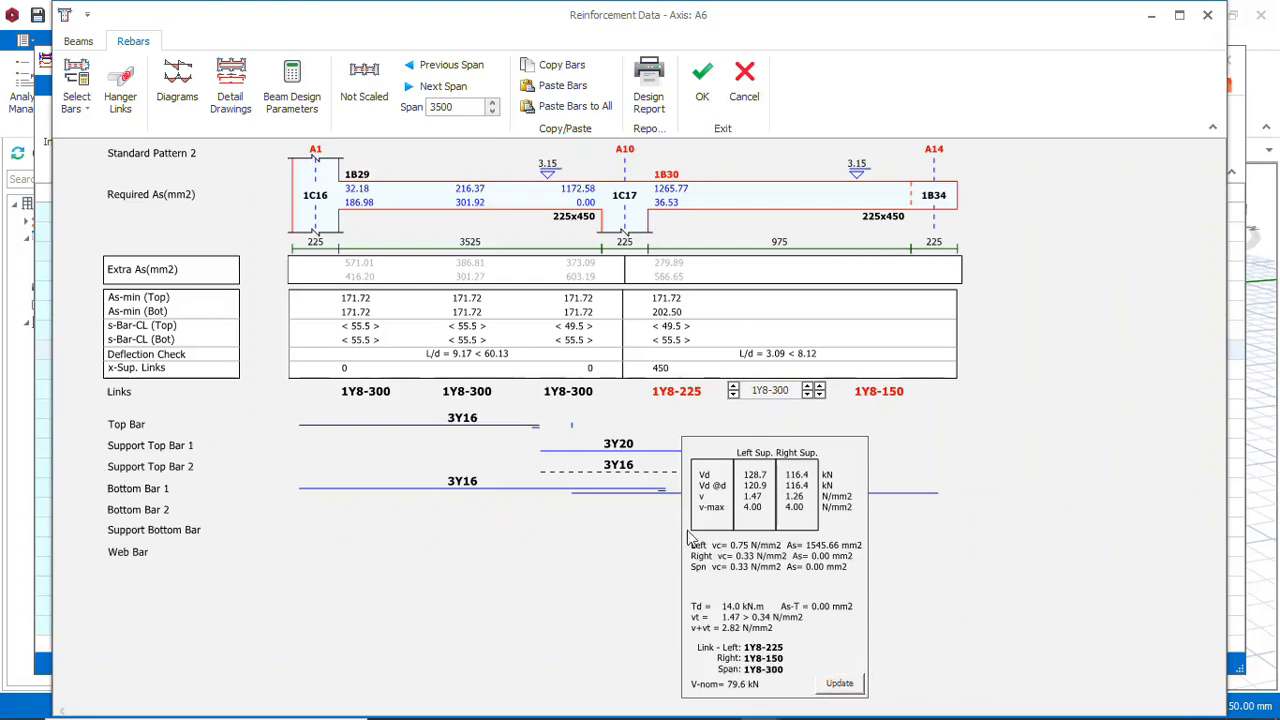
Accept the axis A6 reinforcement data and close the beam design and building analysis
click(702, 80)
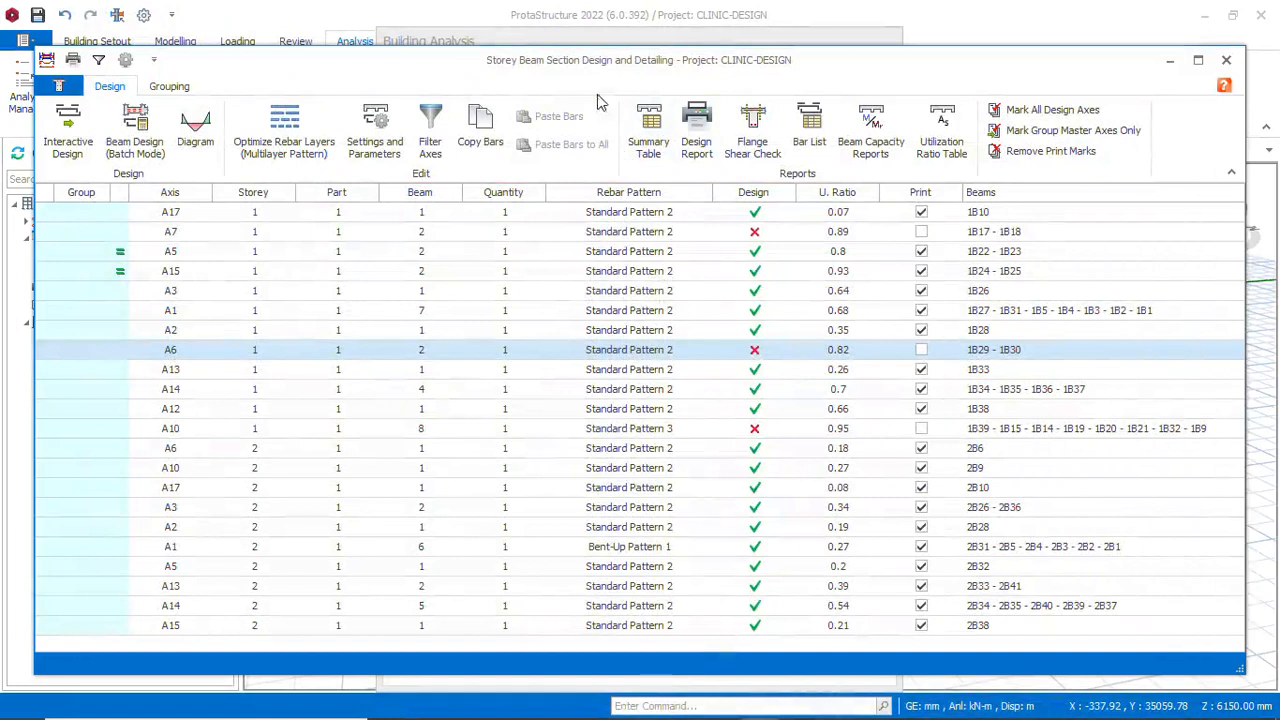
click(1226, 61)
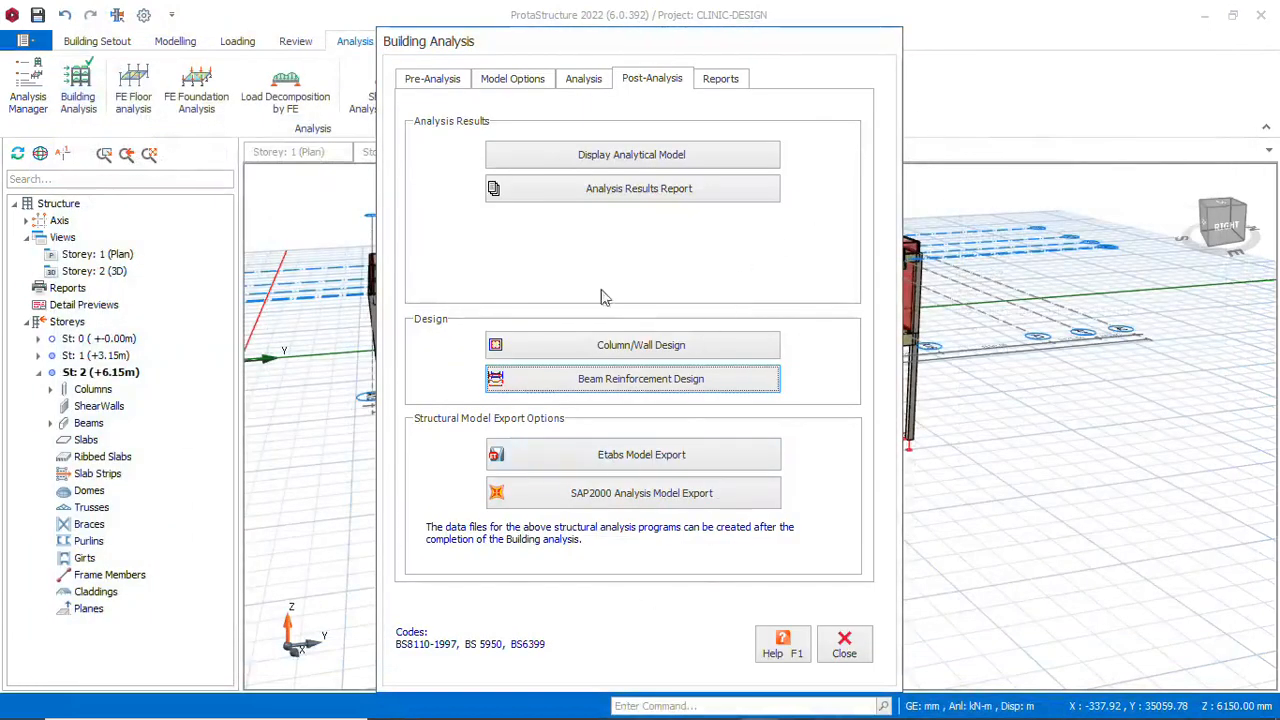
click(844, 645)
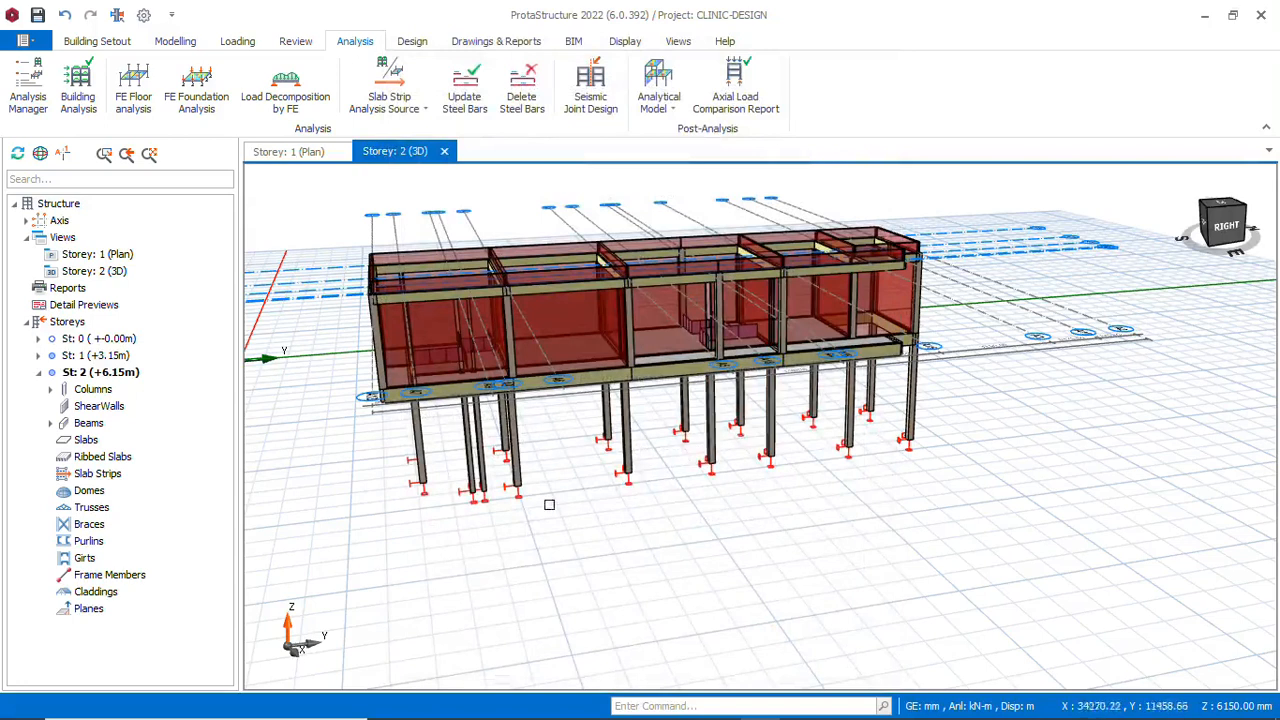
Recolour the 3D model by Design Status using Visual Interrogation
click(627, 41)
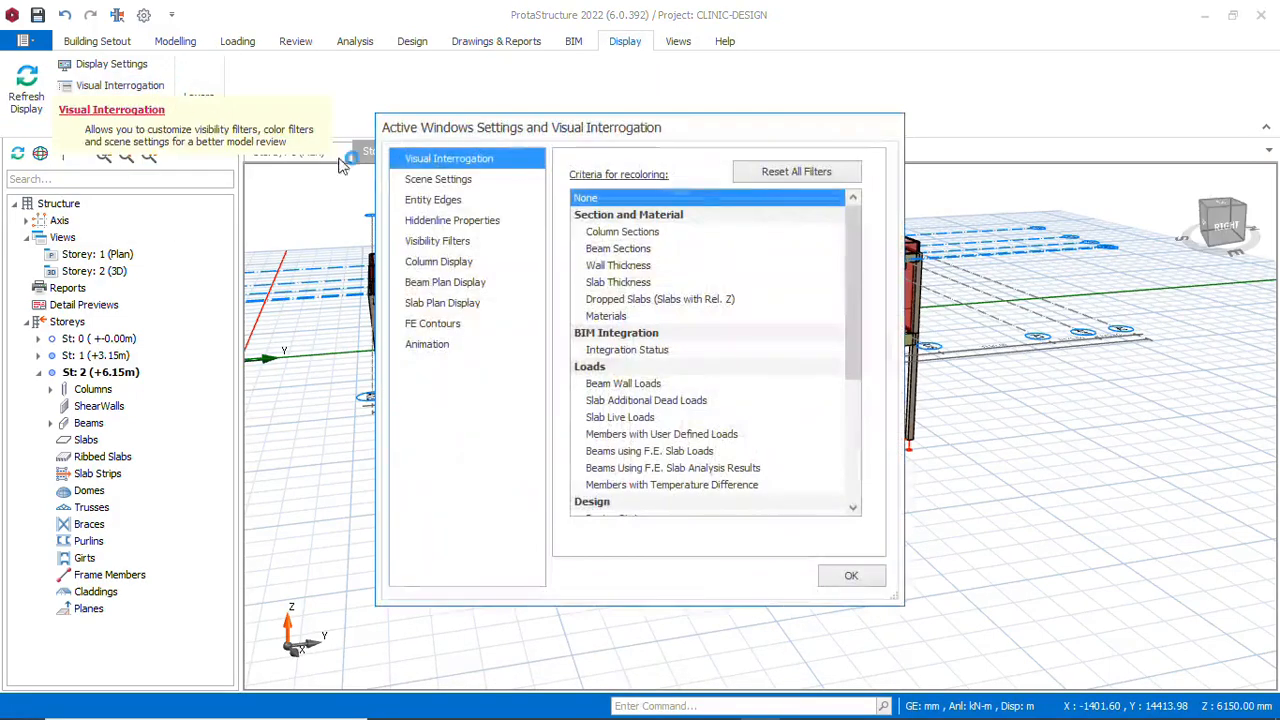
scroll(660, 442, down, 2)
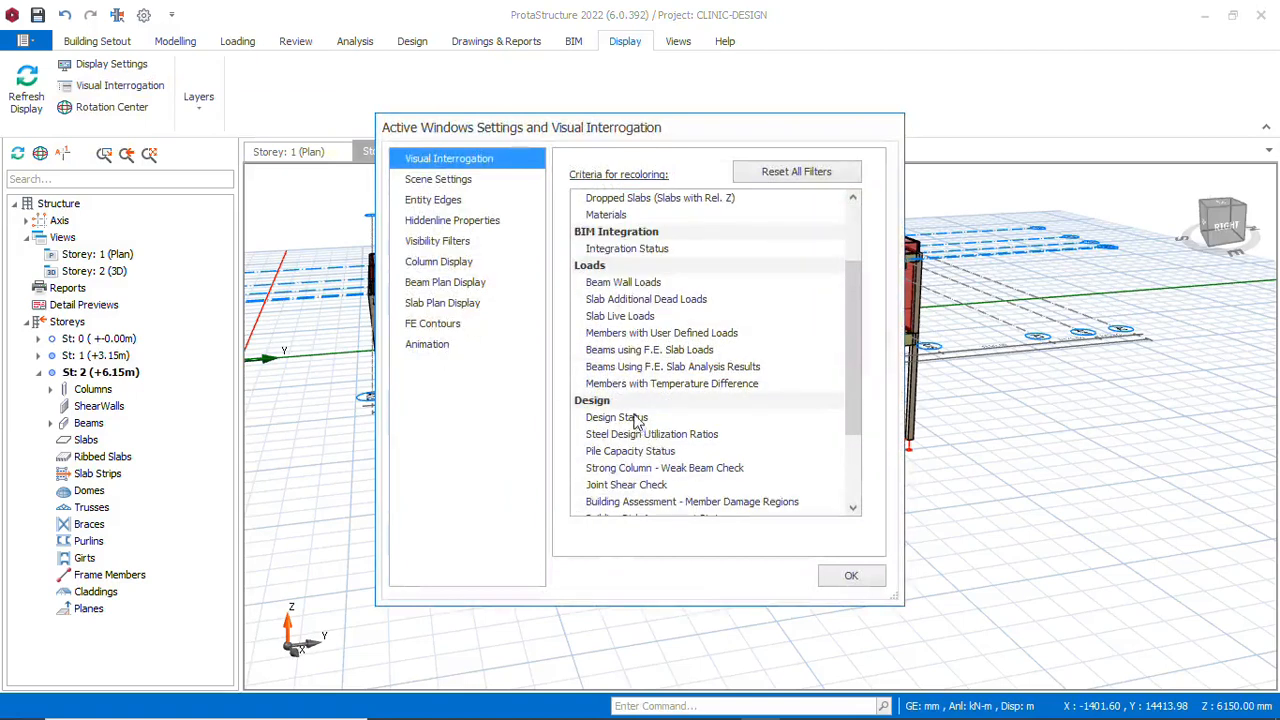
click(636, 419)
click(848, 576)
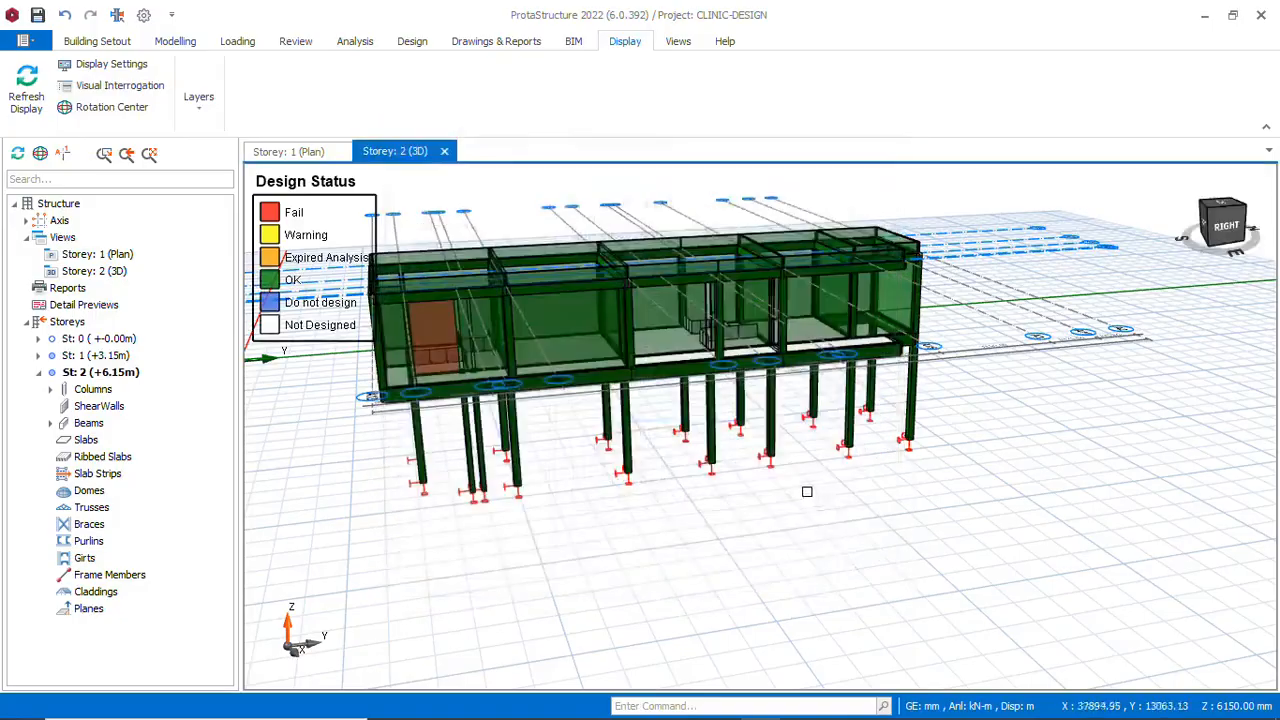
Examine the design status colours from several sides and from beneath the building to locate failing members
mouse_move(806, 491)
middle_down()
mouse_move(720, 477)
mouse_move(809, 471)
mouse_move(798, 476)
middle_up()
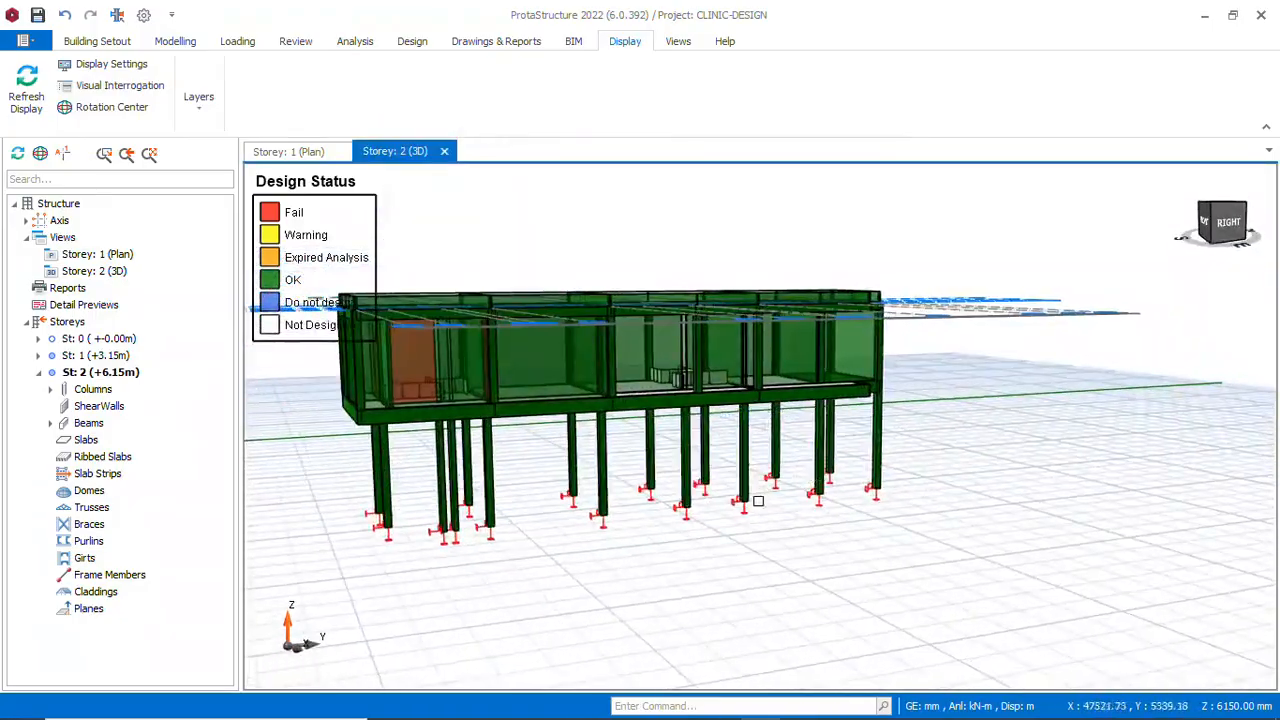
scroll(760, 498, down, 2)
scroll(520, 449, up, 3)
middle_drag(520, 449, 706, 482)
scroll(820, 460, down, 4)
scroll(592, 487, up, 6)
middle_drag(608, 489, 852, 468)
scroll(657, 503, down, 6)
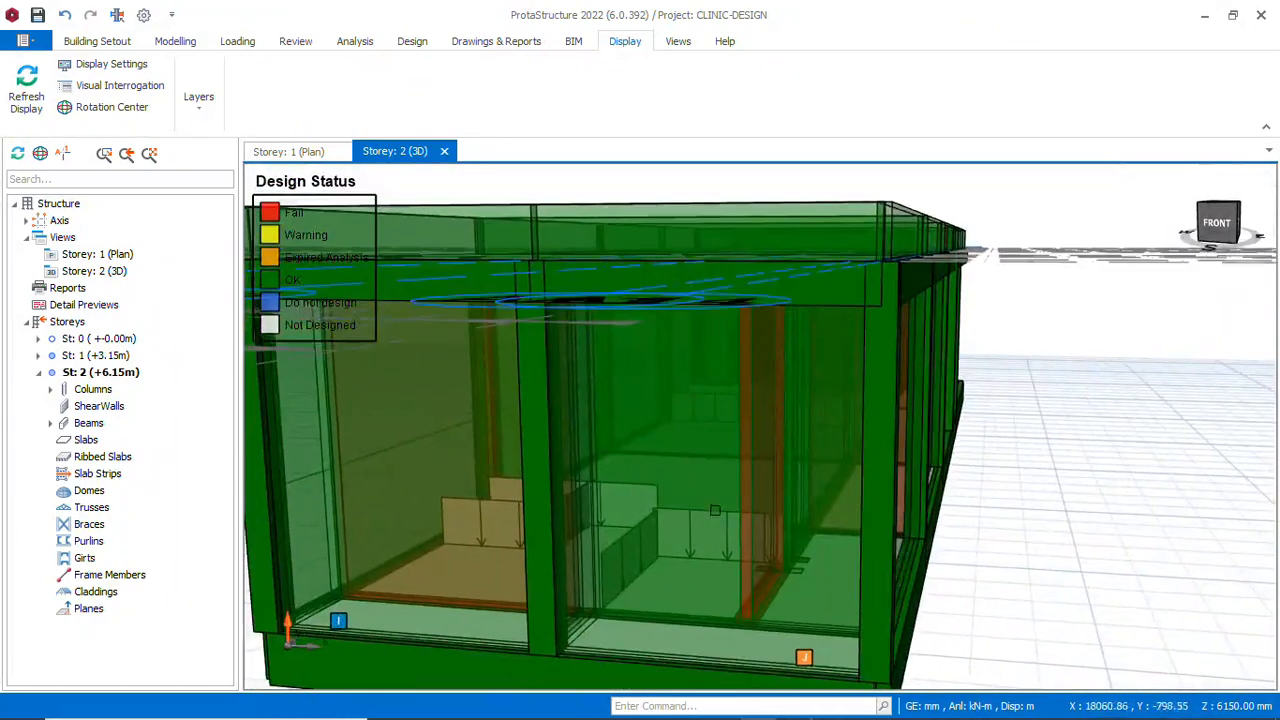
mouse_move(657, 503)
middle_down()
mouse_move(611, 534)
mouse_move(640, 416)
mouse_move(694, 466)
mouse_move(737, 480)
mouse_move(686, 503)
mouse_move(644, 444)
mouse_move(500, 457)
mouse_move(482, 418)
mouse_move(660, 548)
mouse_move(668, 538)
middle_up()
scroll(712, 470, up, 5)
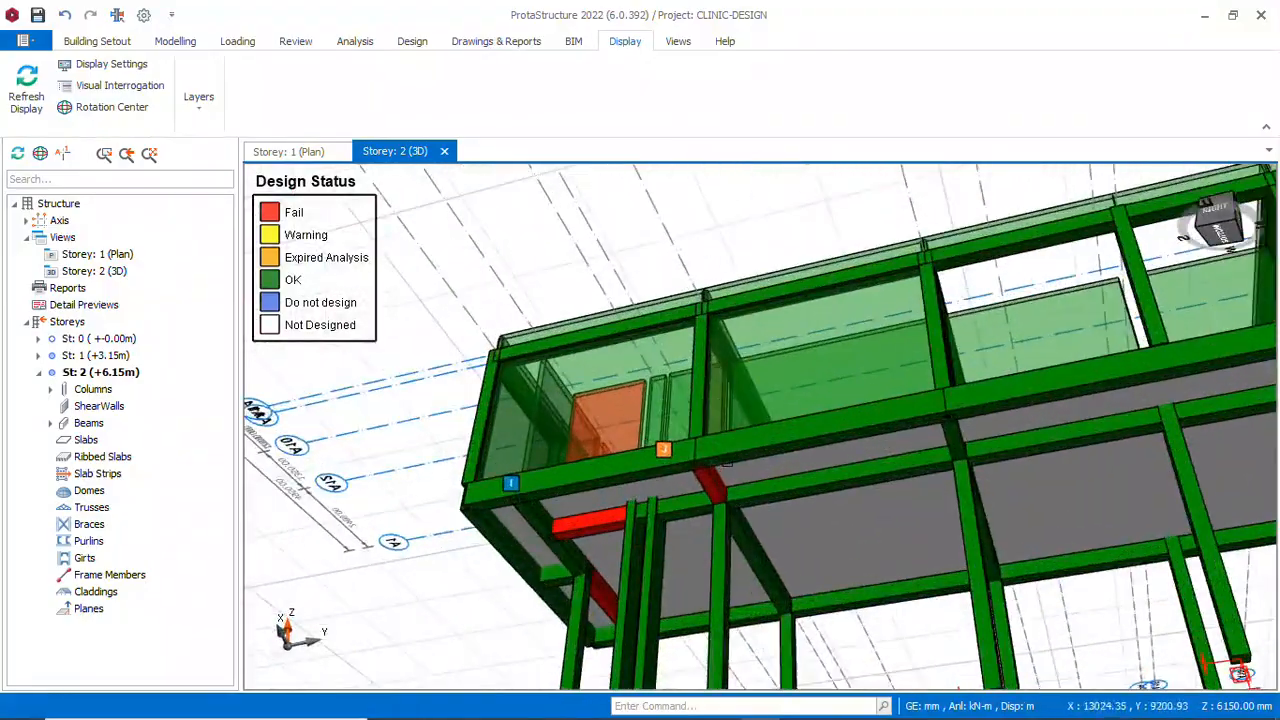
scroll(722, 460, down, 4)
middle_drag(726, 459, 743, 491)
middle_drag(741, 590, 841, 566)
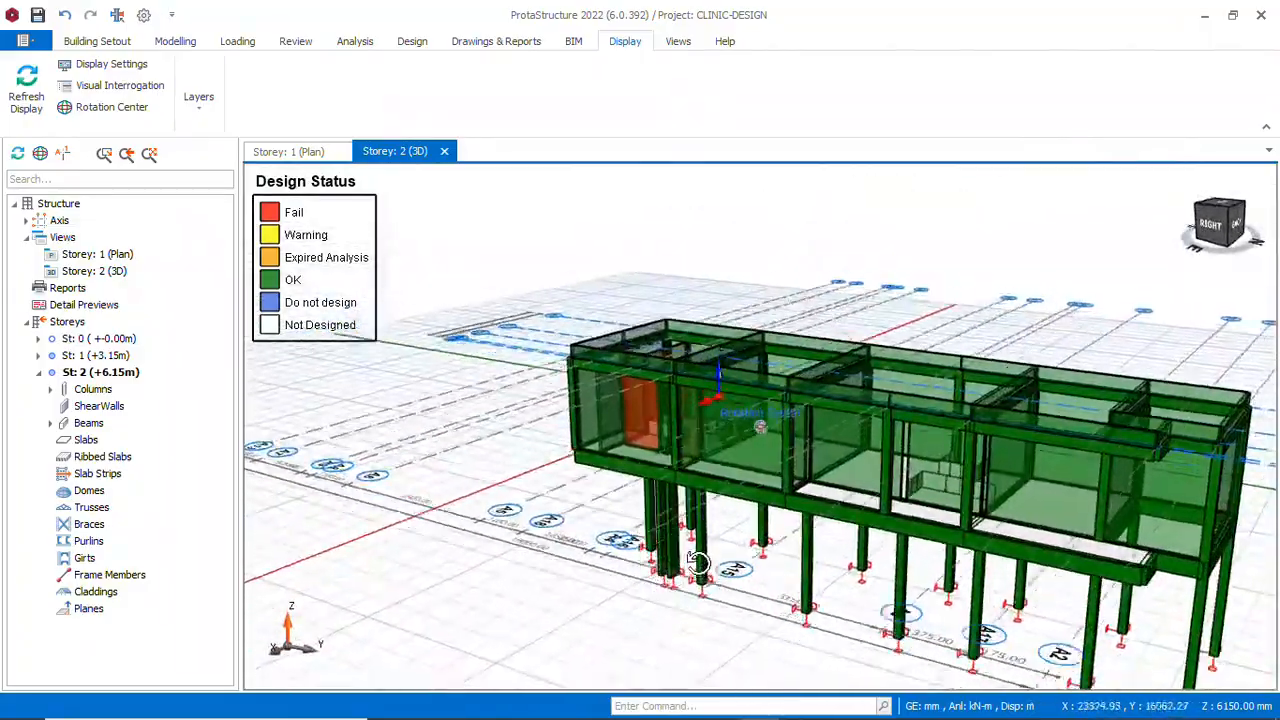
middle_drag(723, 535, 722, 482)
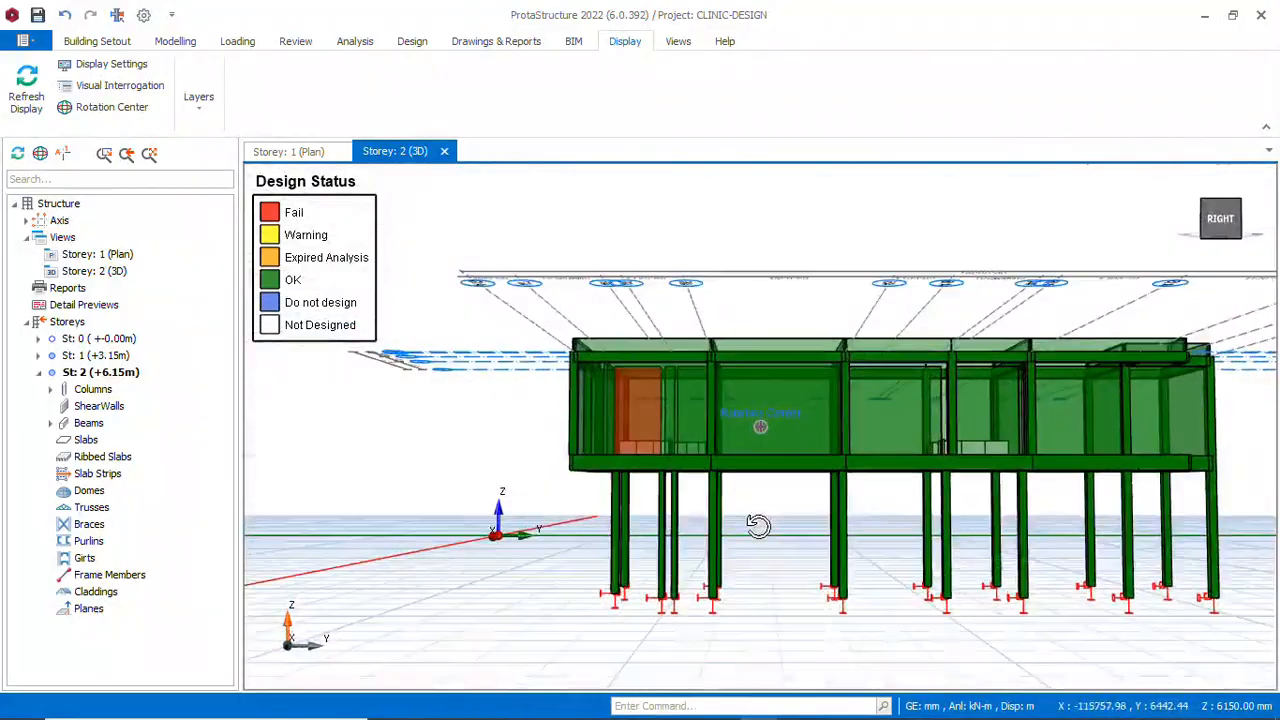
middle_drag(784, 505, 990, 460)
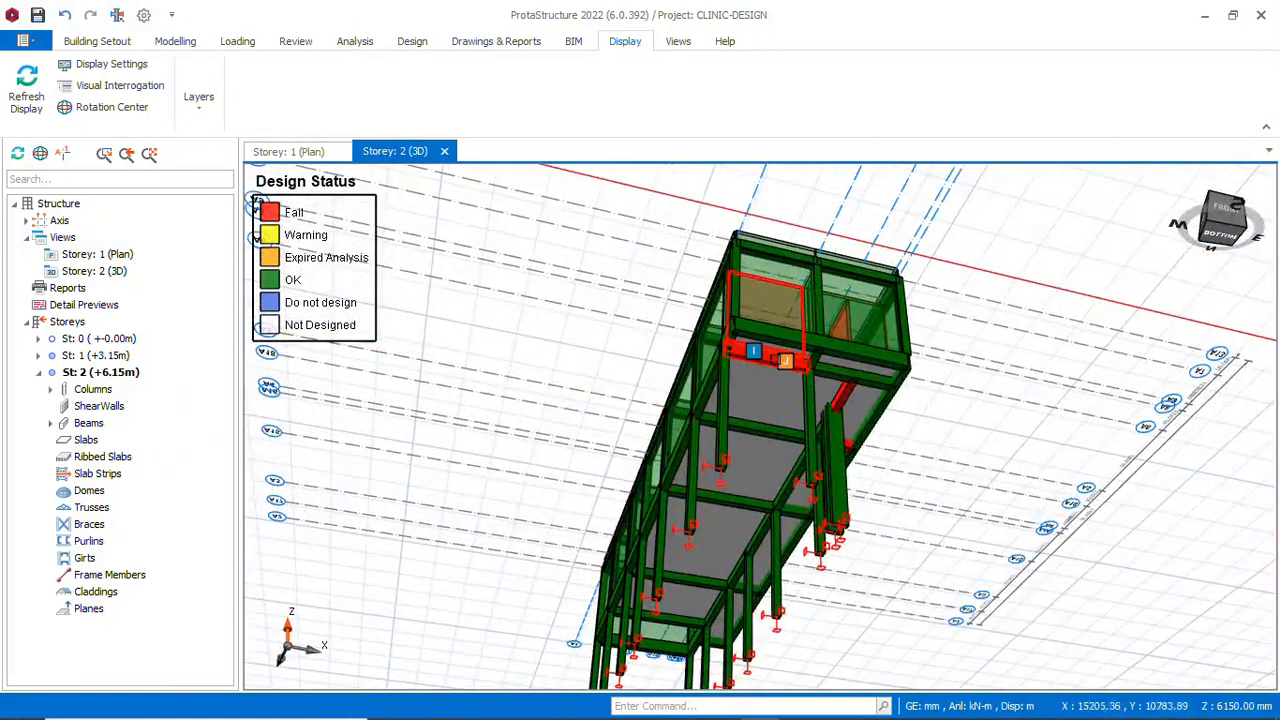
Open the section design of failing storey 1 beam 1B17 on axis A7 and update its rebars
click(776, 362)
right_click(778, 368)
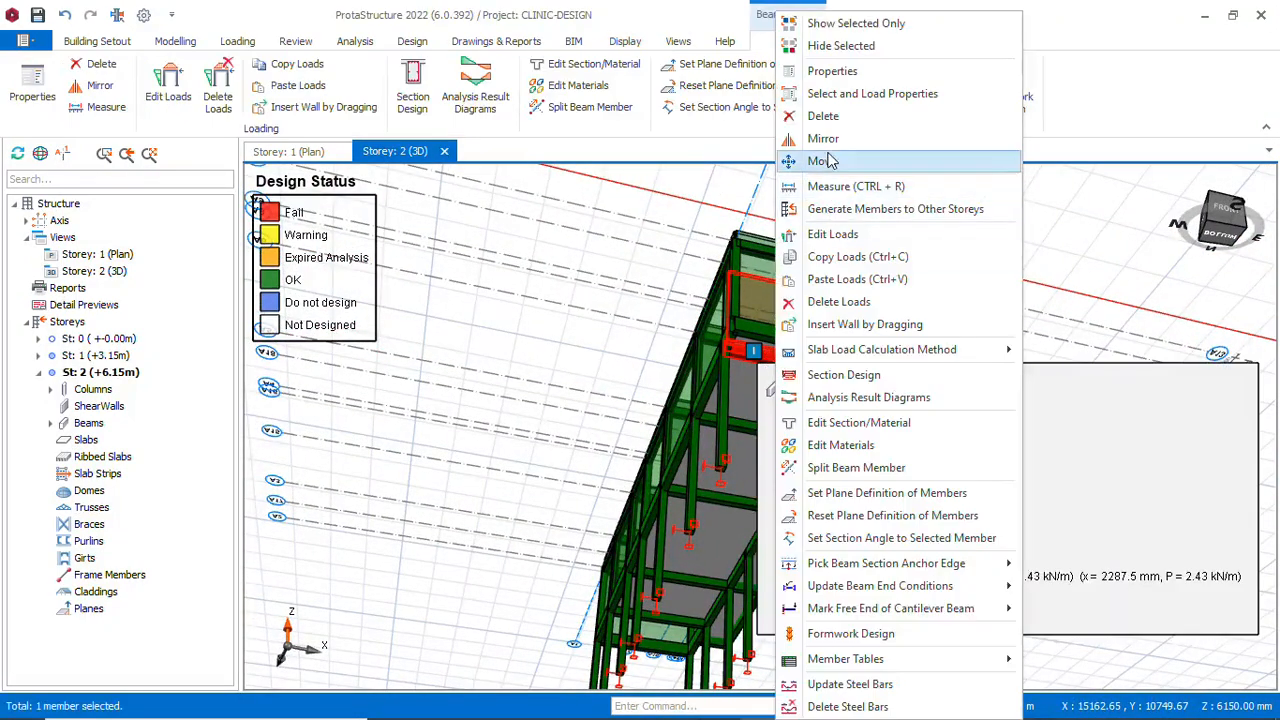
click(864, 375)
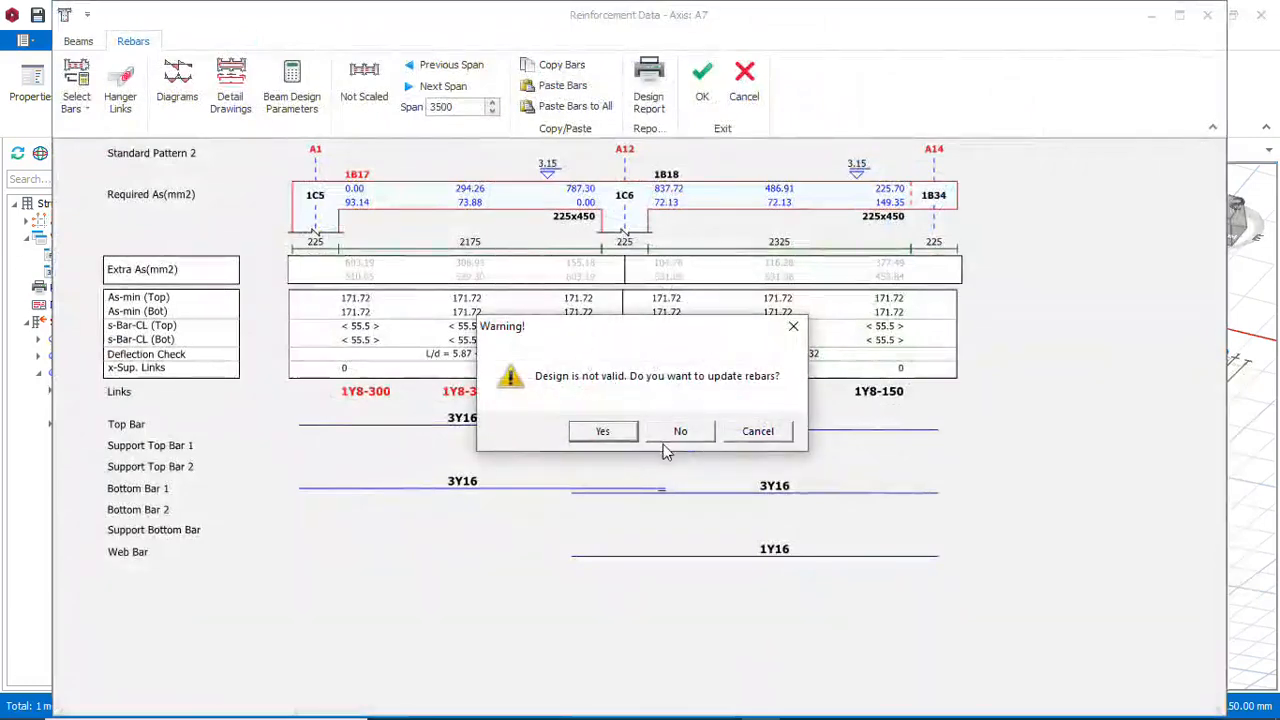
click(615, 438)
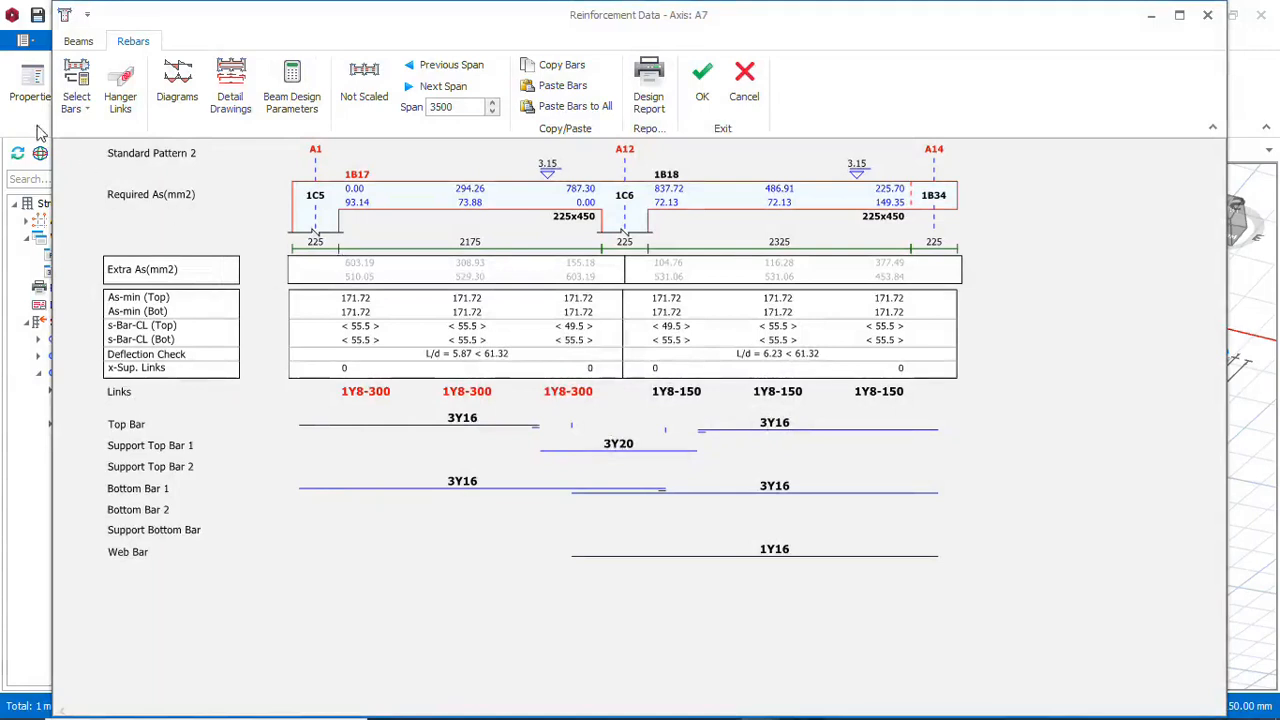
Reduce the top bar of beam 1B17 on axis A7 to 2Y16
click(86, 106)
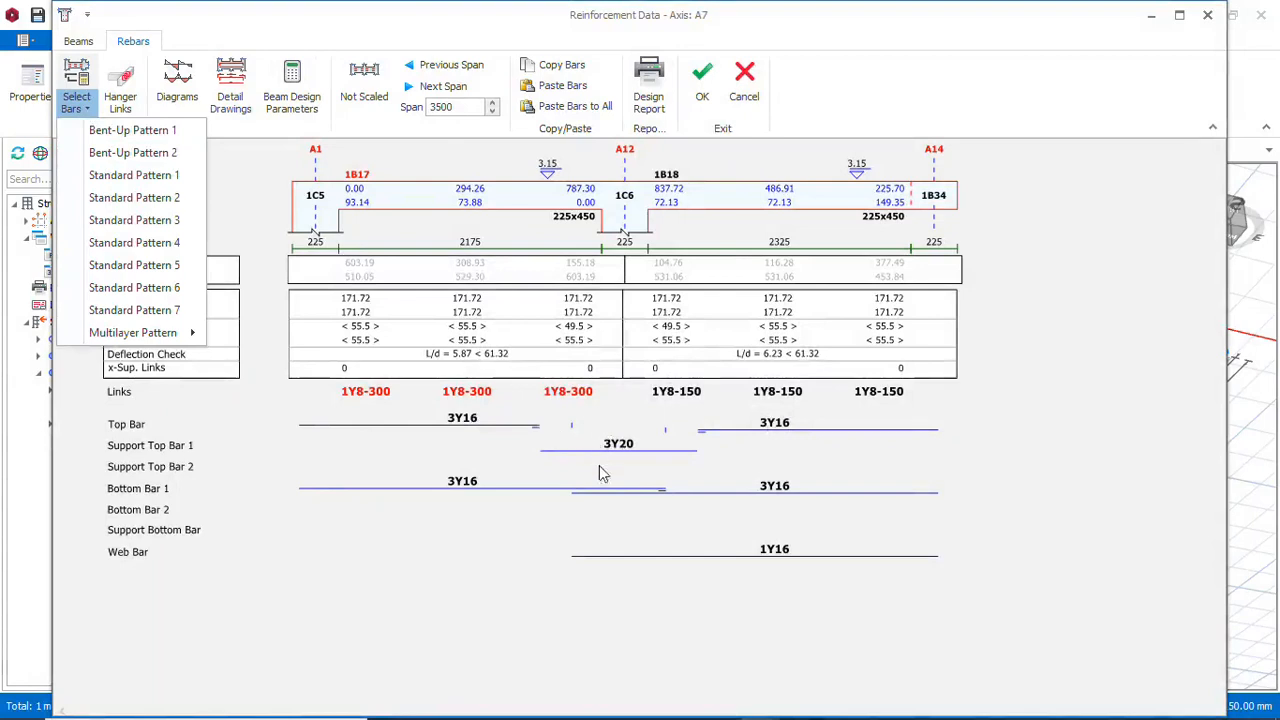
click(516, 430)
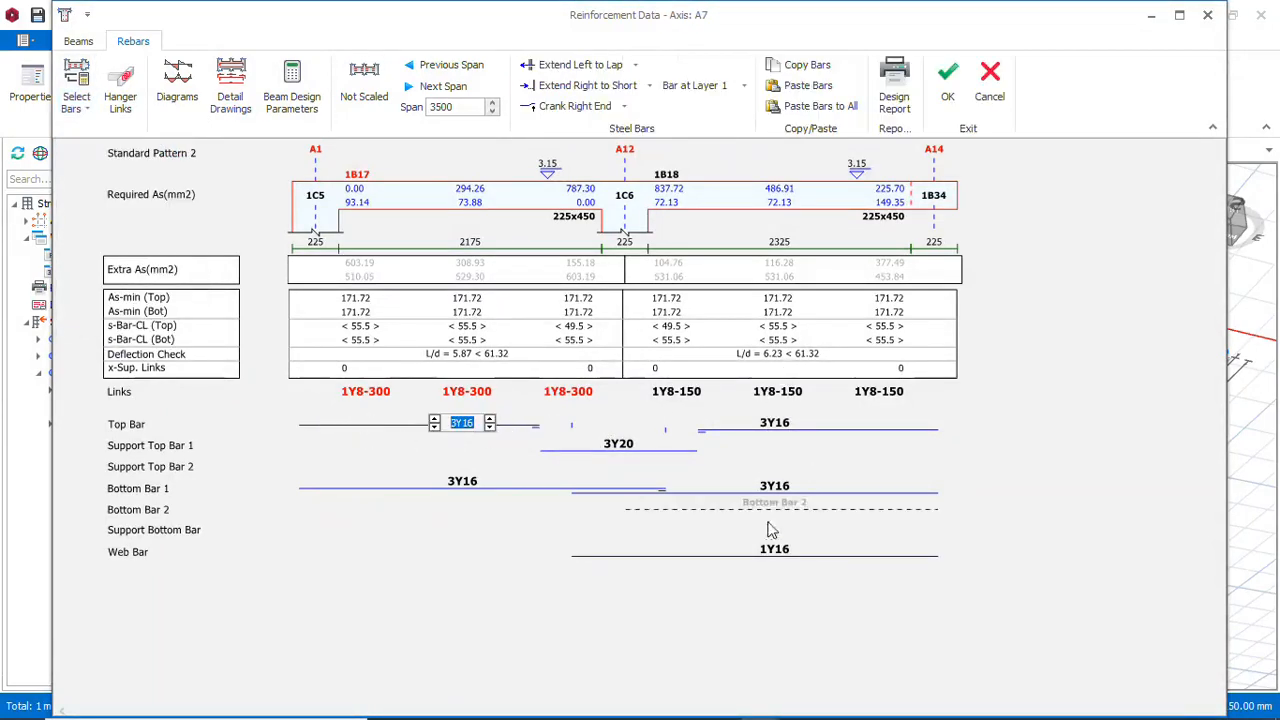
click(490, 421)
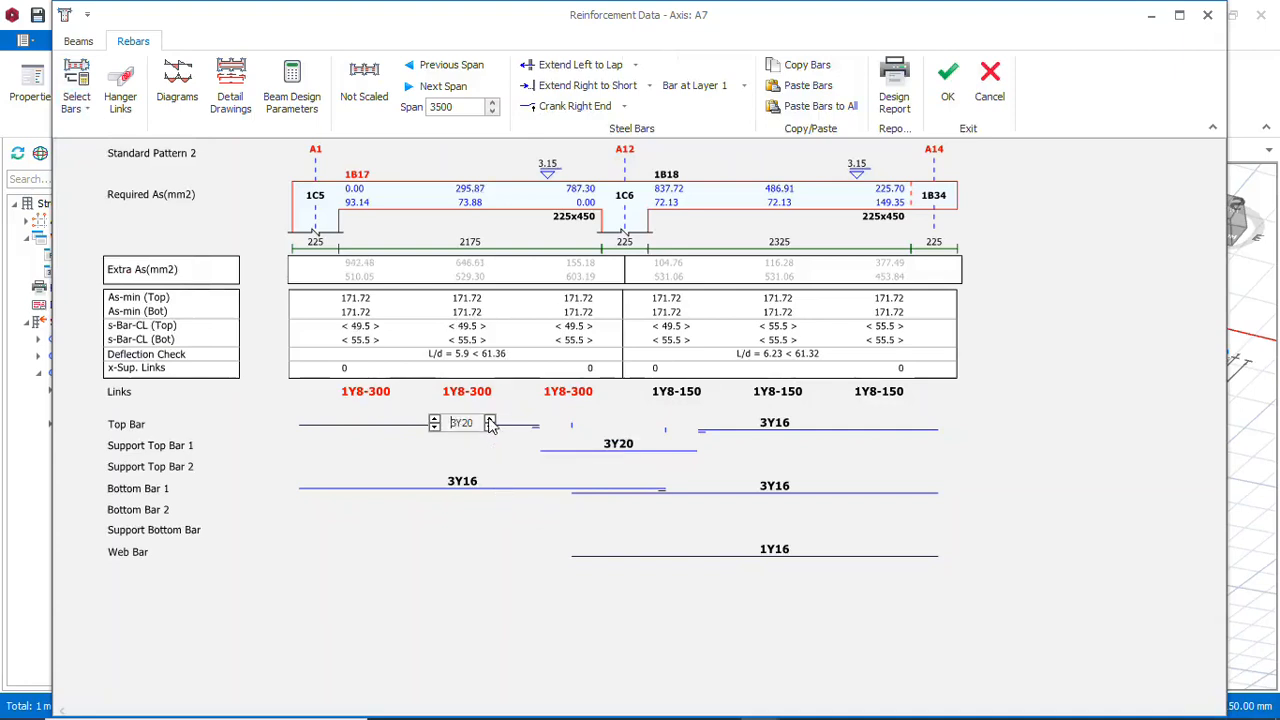
click(490, 427)
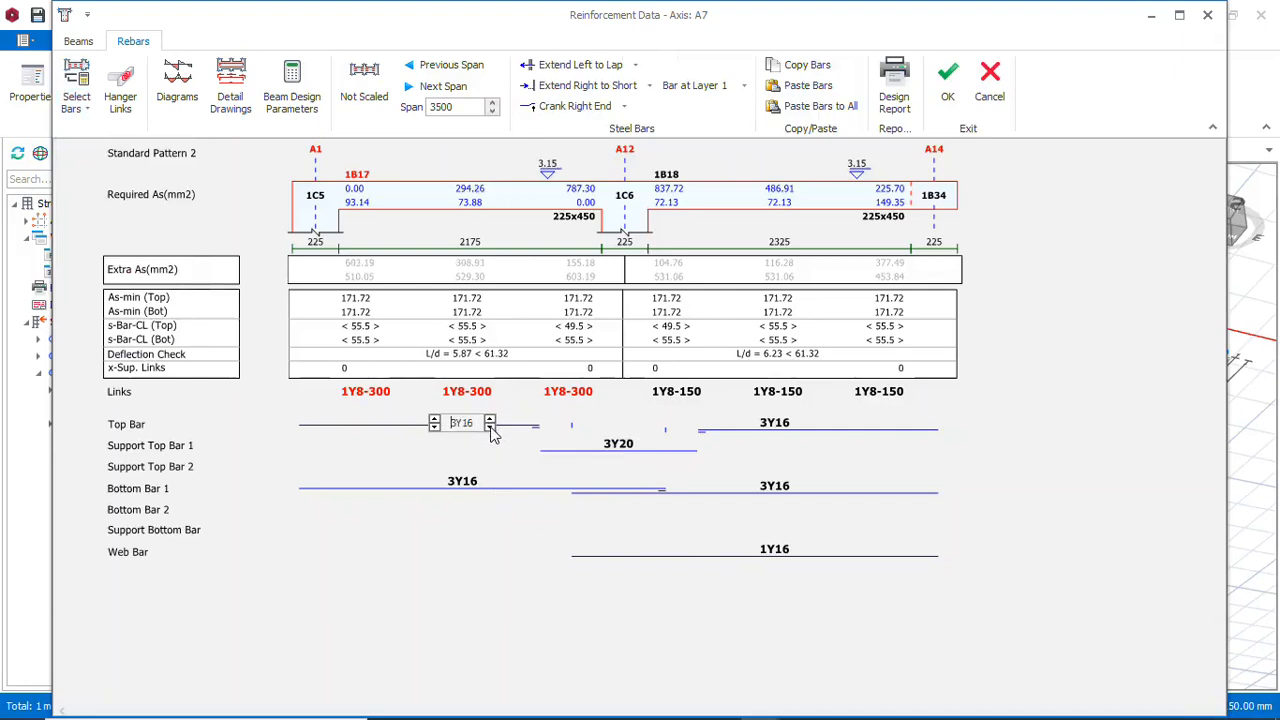
click(434, 427)
click(434, 427)
Reduce Support Top Bar 1 over column 1C6 on axis A7 to 2Y16
click(643, 457)
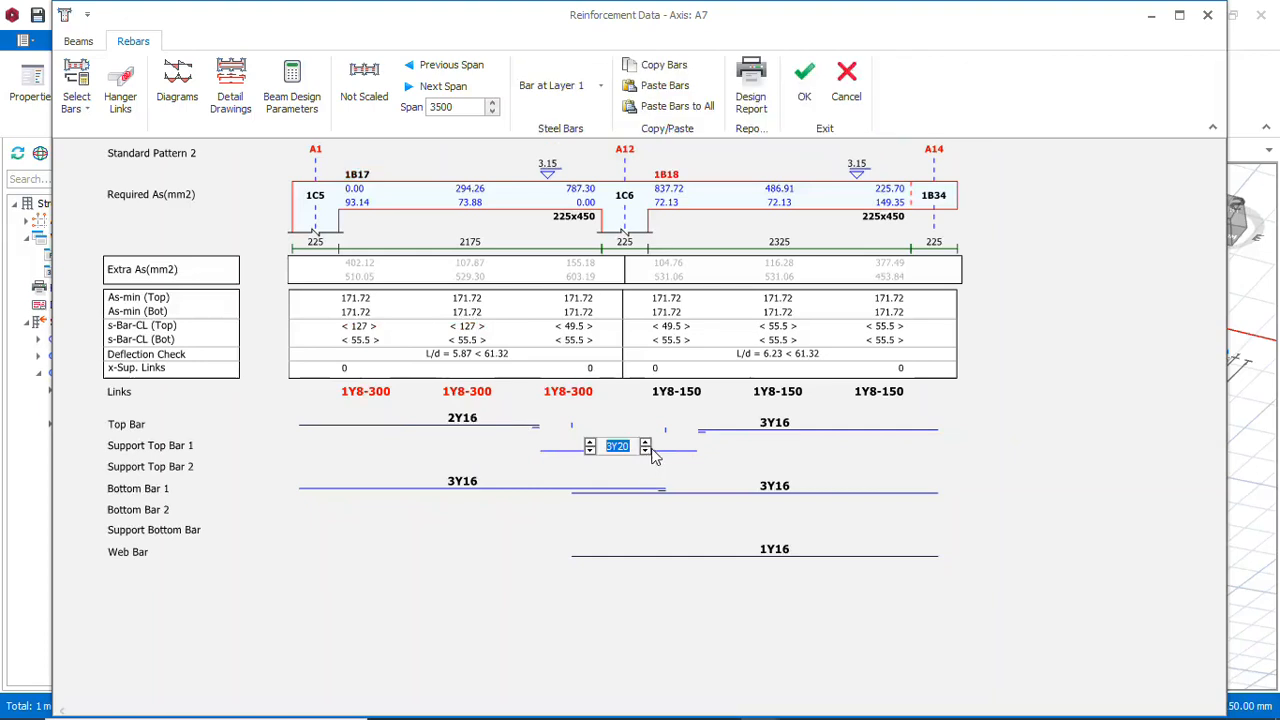
click(645, 452)
click(589, 451)
click(589, 451)
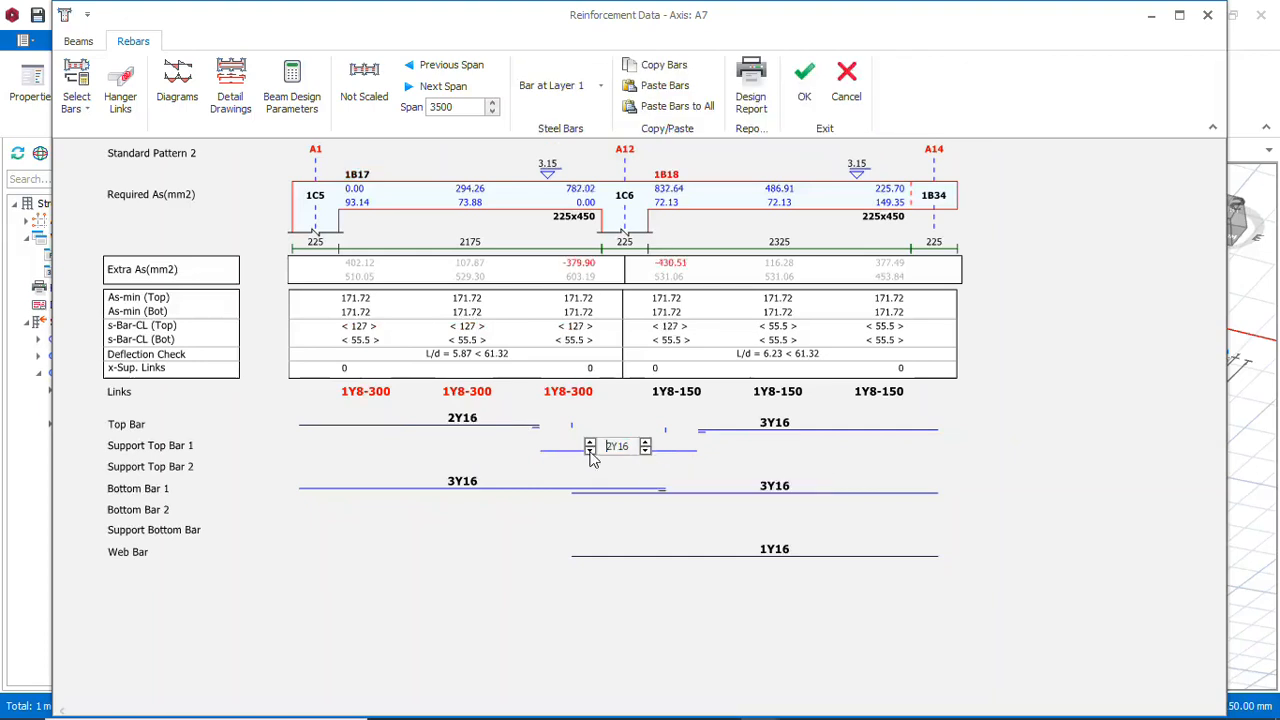
Try 1Y16 and 2Y20 for Support Top Bar 1 over column 1C6 on axis A7, returning to 2Y16
click(645, 444)
click(645, 452)
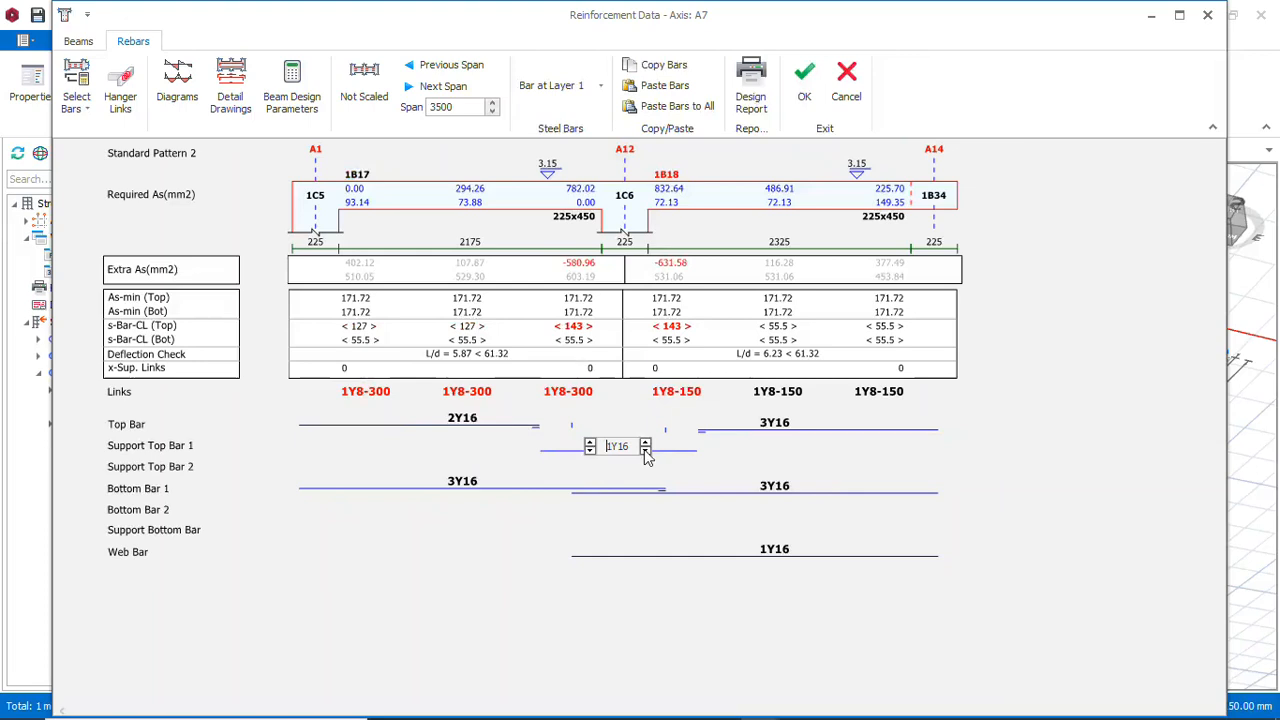
click(589, 442)
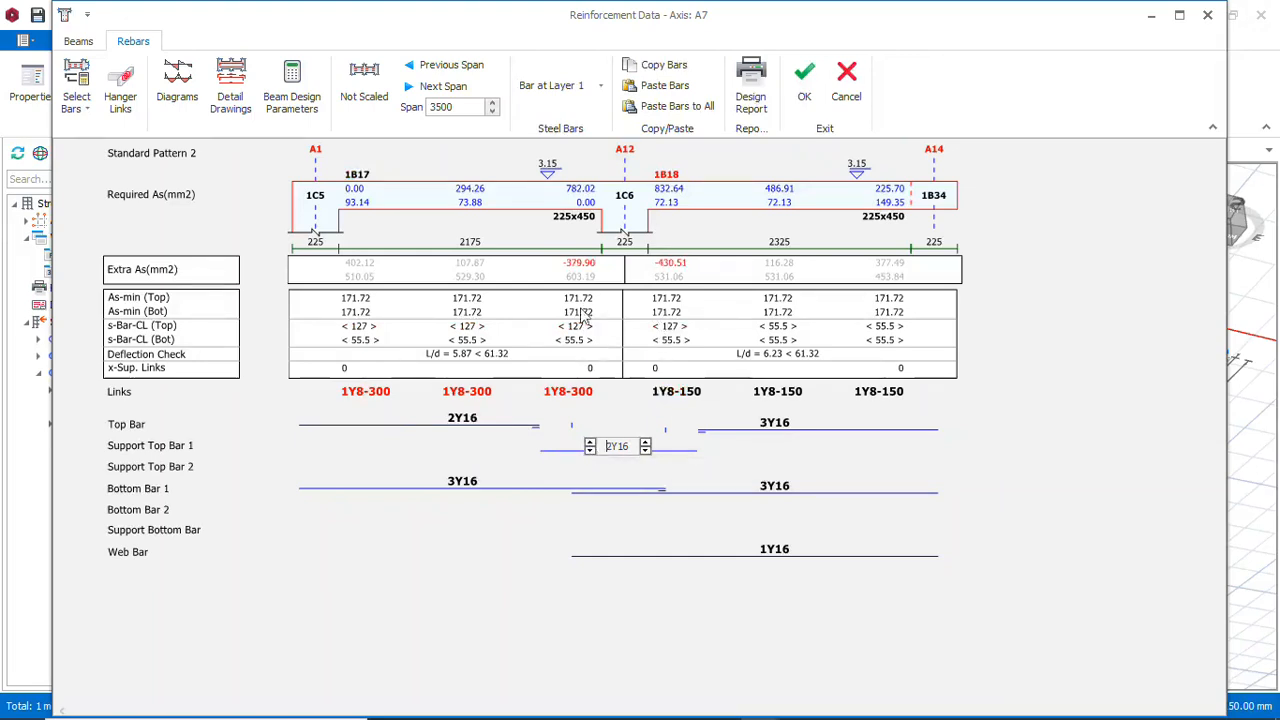
click(646, 443)
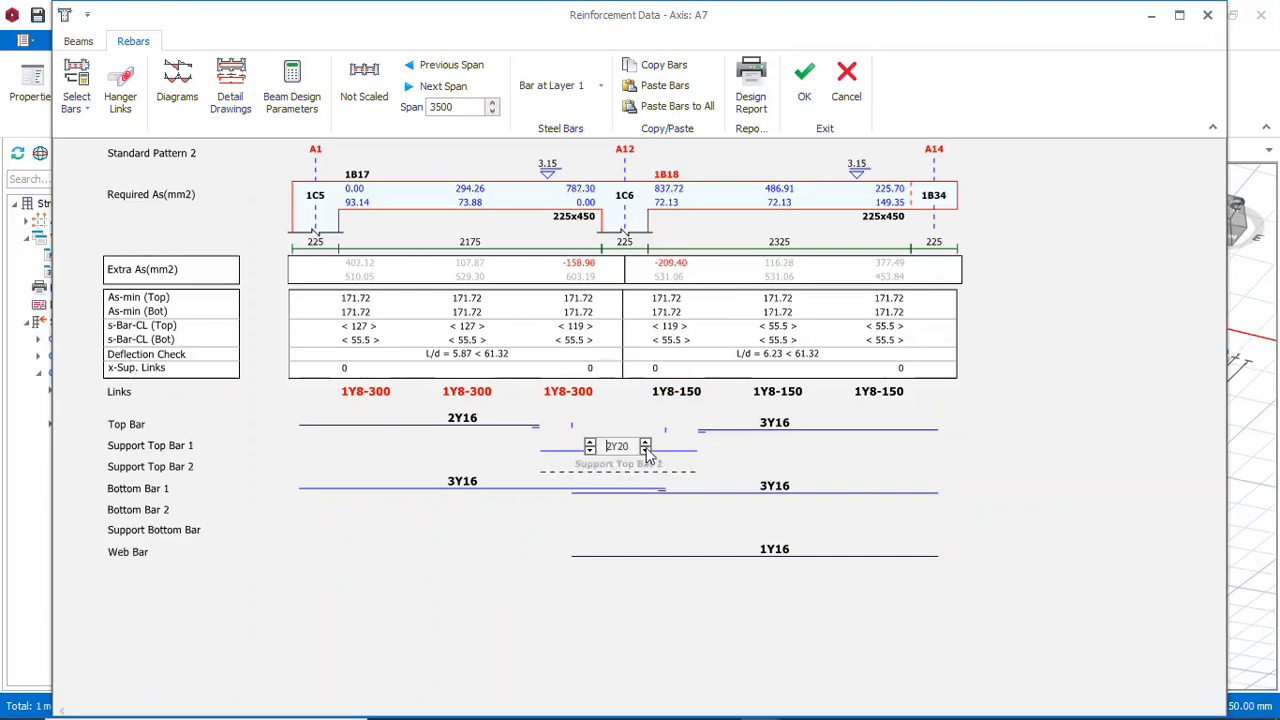
click(648, 451)
Try increasing Support Top Bar 1 over column 1C6 on axis A7 up to 16Y16
click(590, 443)
click(591, 446)
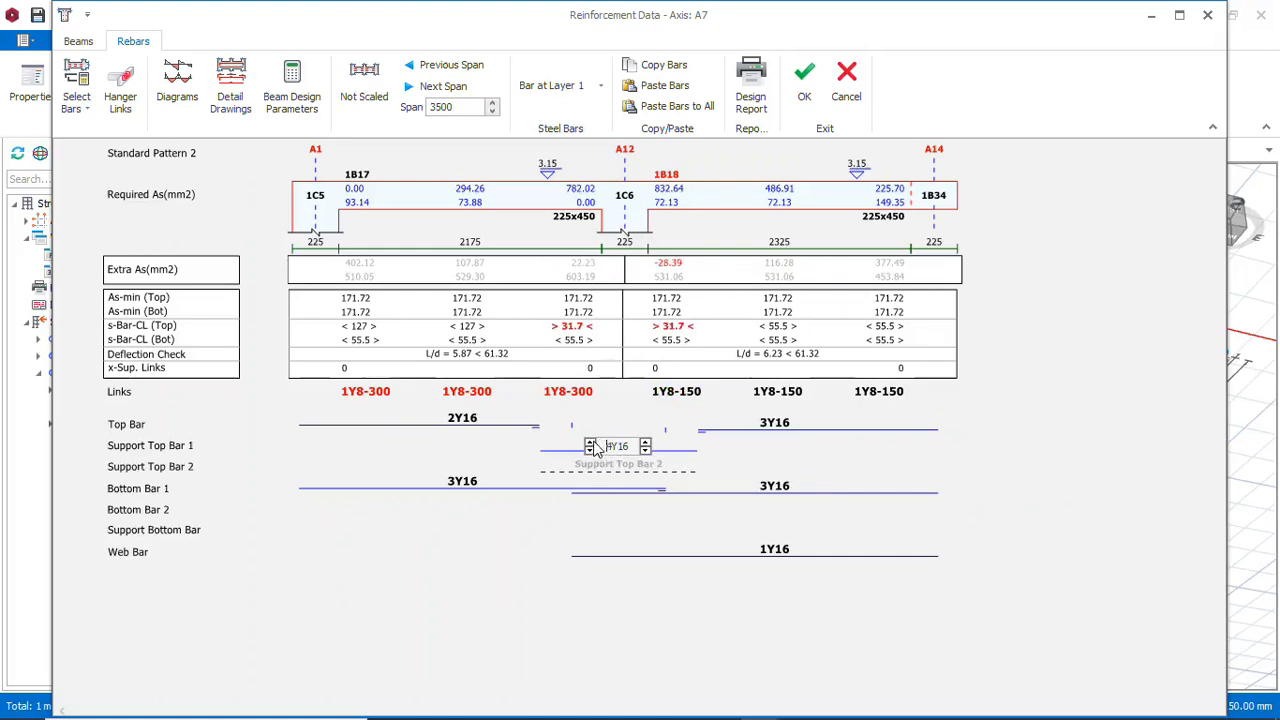
click(591, 446)
click(591, 446)
click(591, 446)
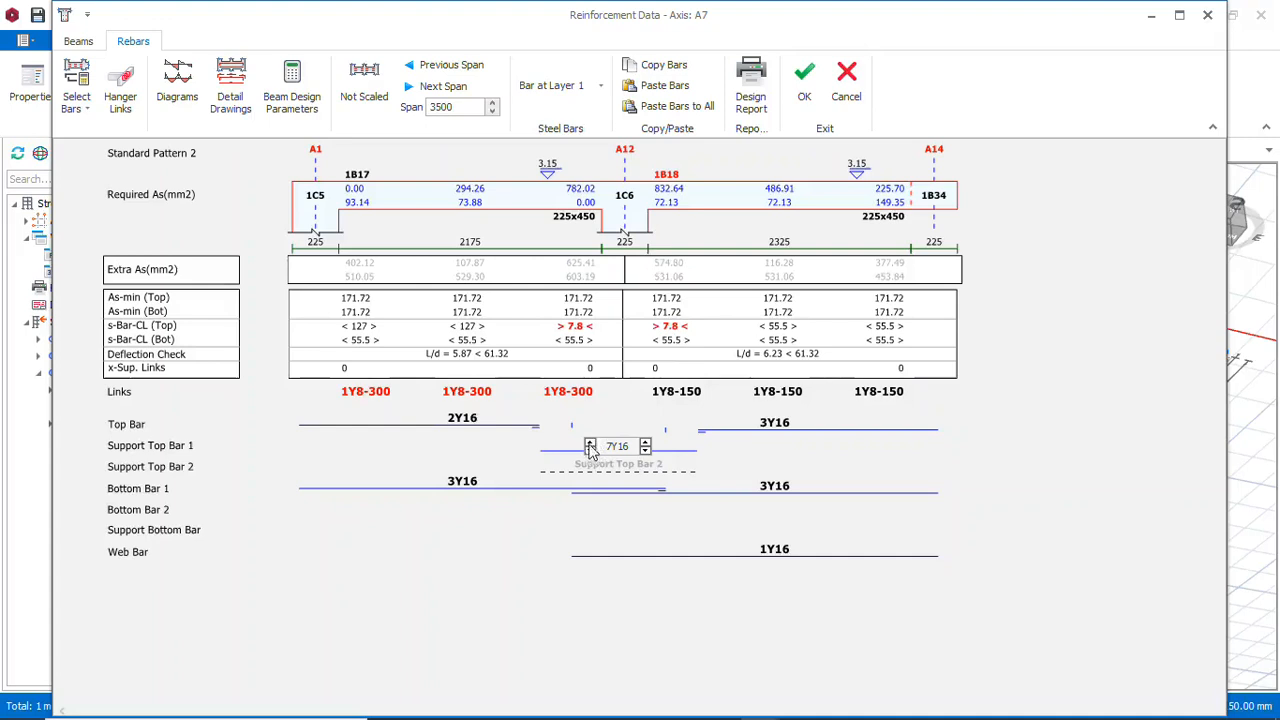
click(591, 446)
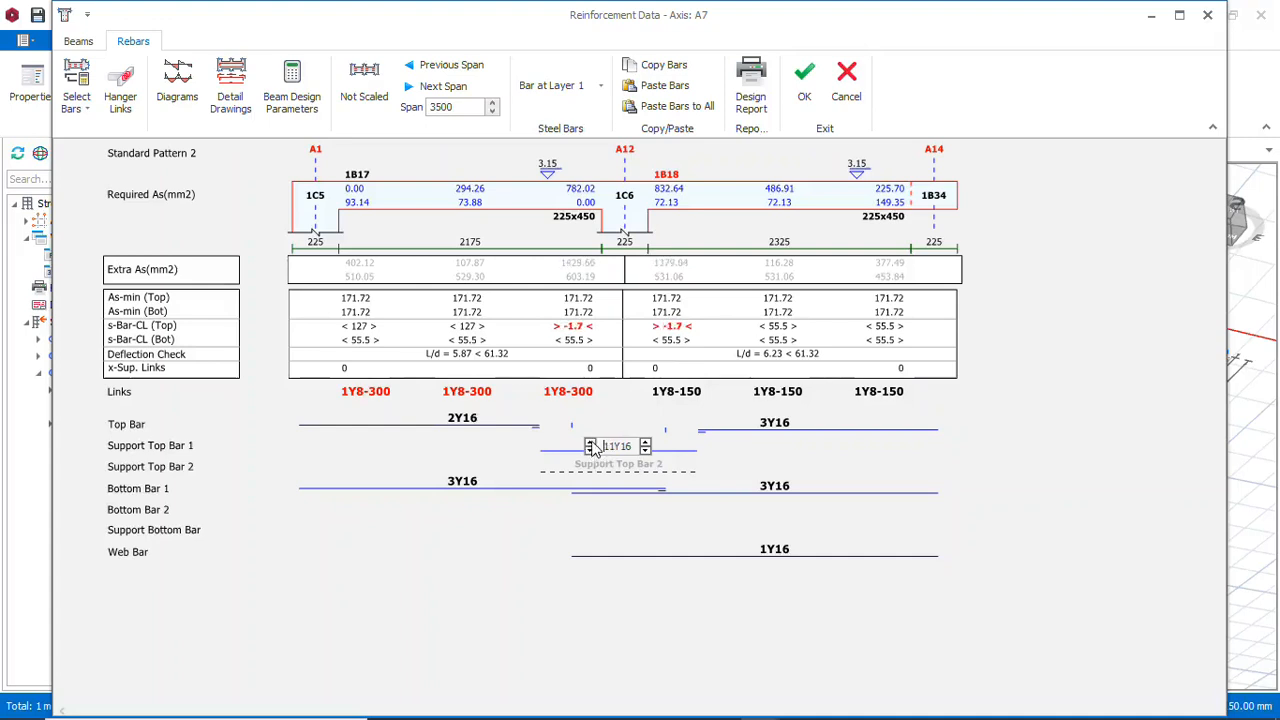
click(592, 442)
click(592, 442)
click(592, 442)
click(592, 442)
click(592, 442)
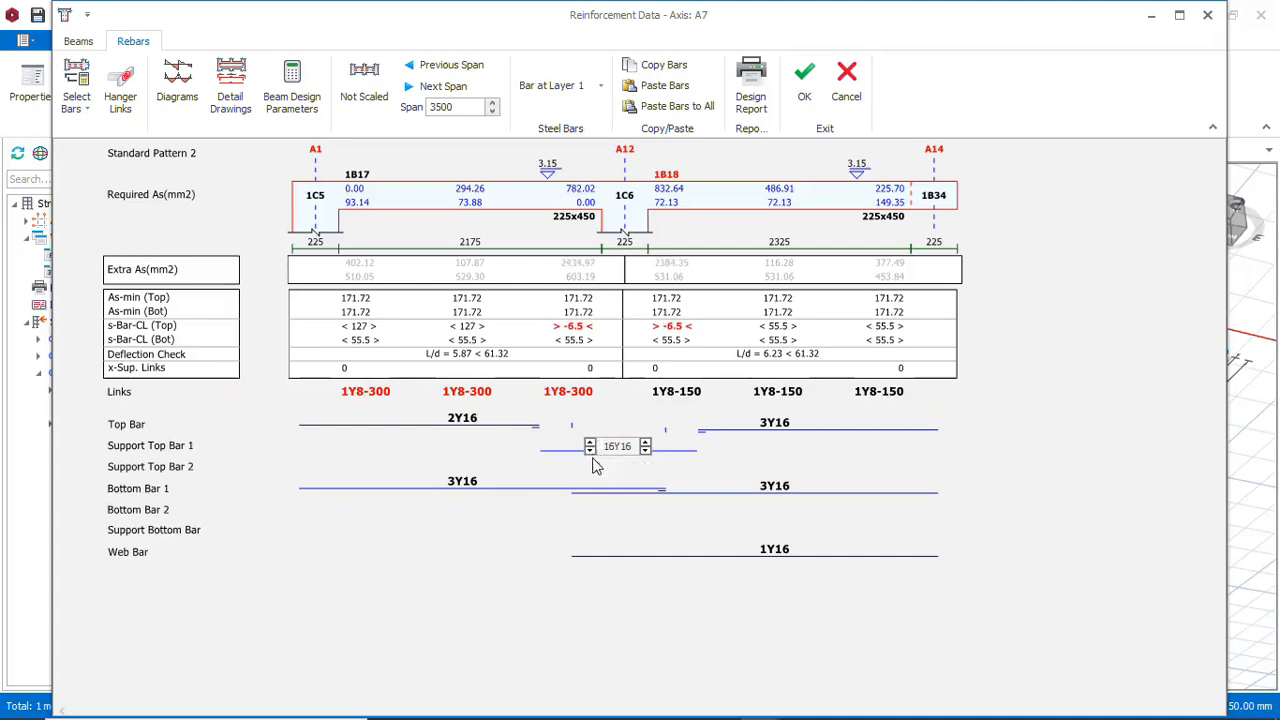
Bring Support Top Bar 1 over column 1C6 on axis A7 back down to 2Y16
click(590, 451)
click(590, 451)
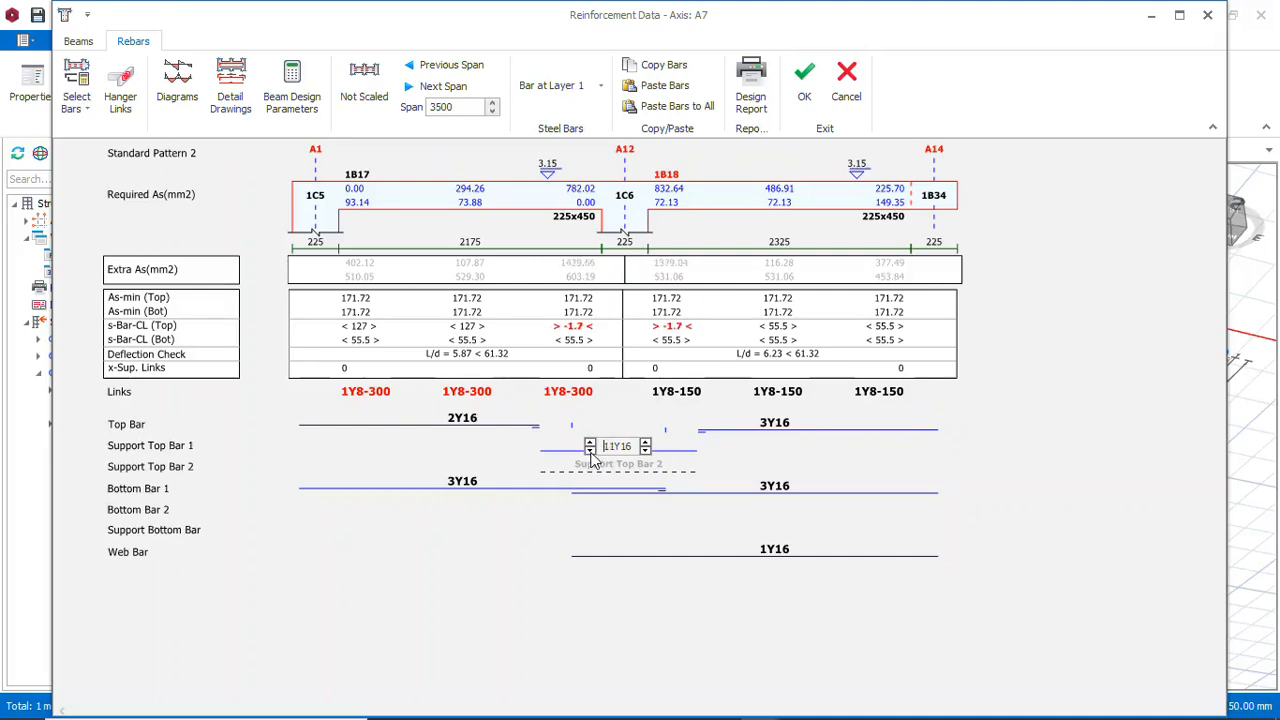
click(590, 451)
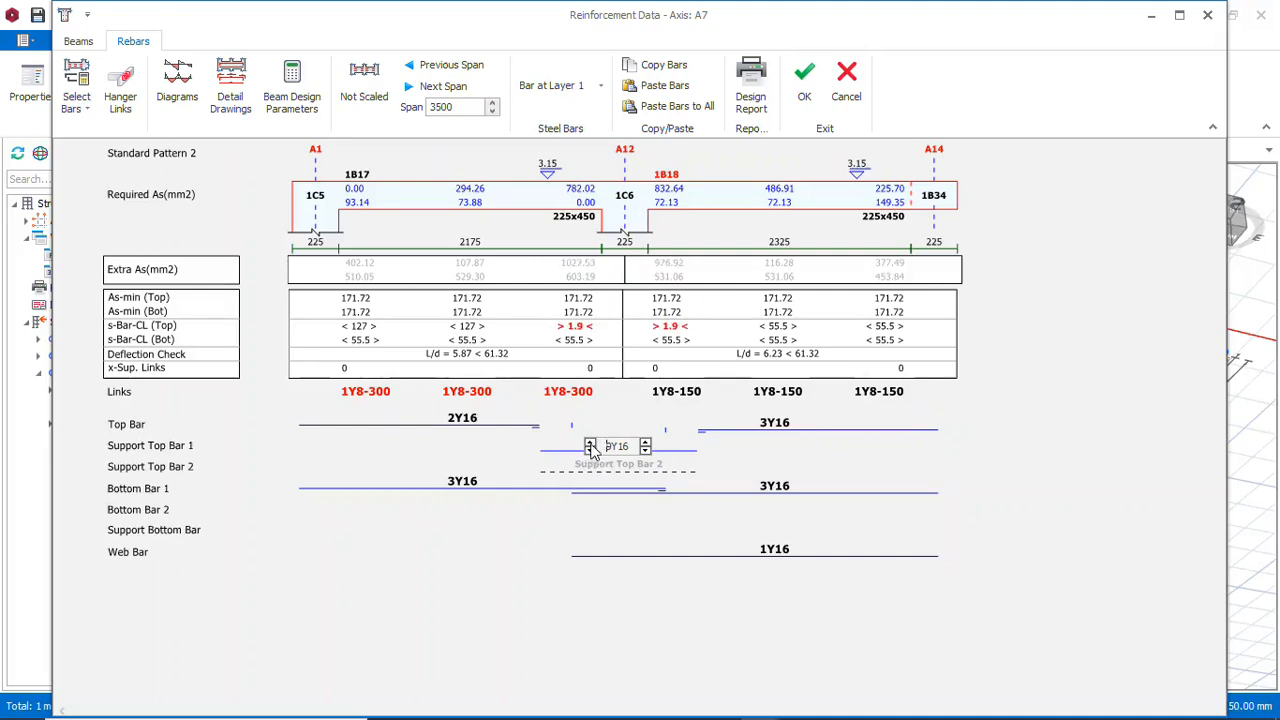
click(590, 443)
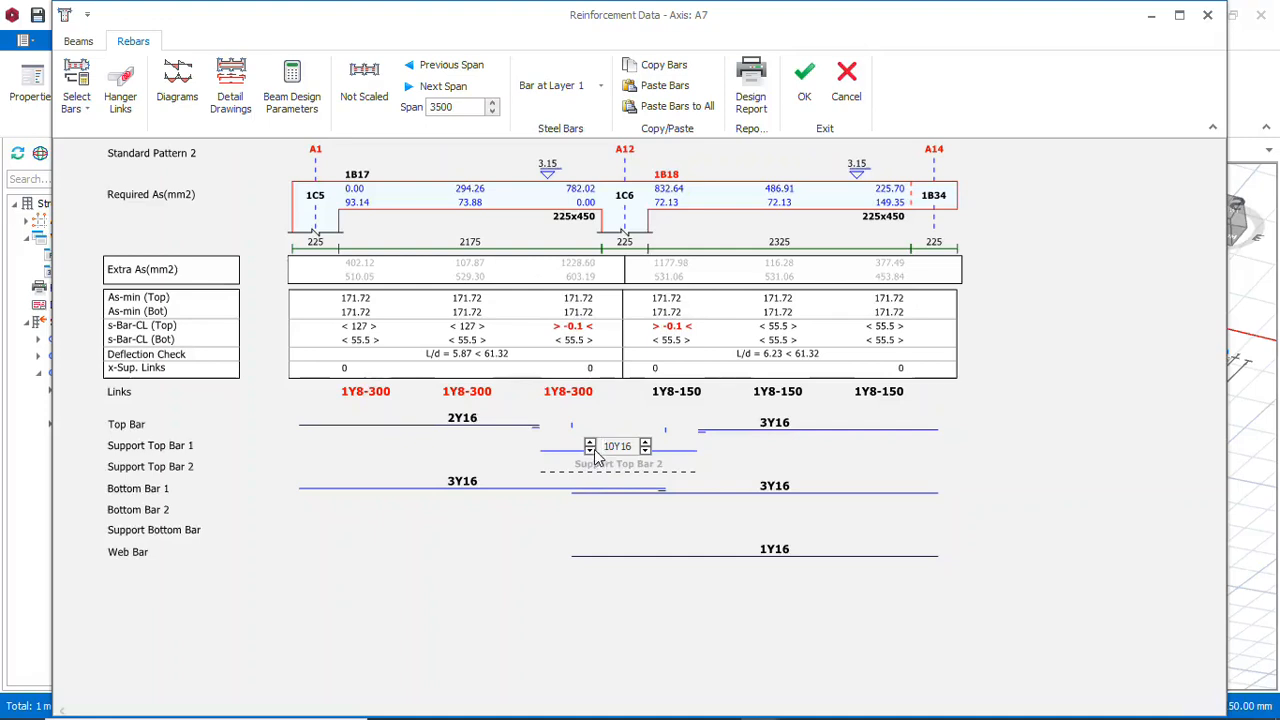
click(593, 450)
click(592, 450)
click(592, 450)
click(592, 450)
click(592, 450)
click(592, 450)
click(592, 450)
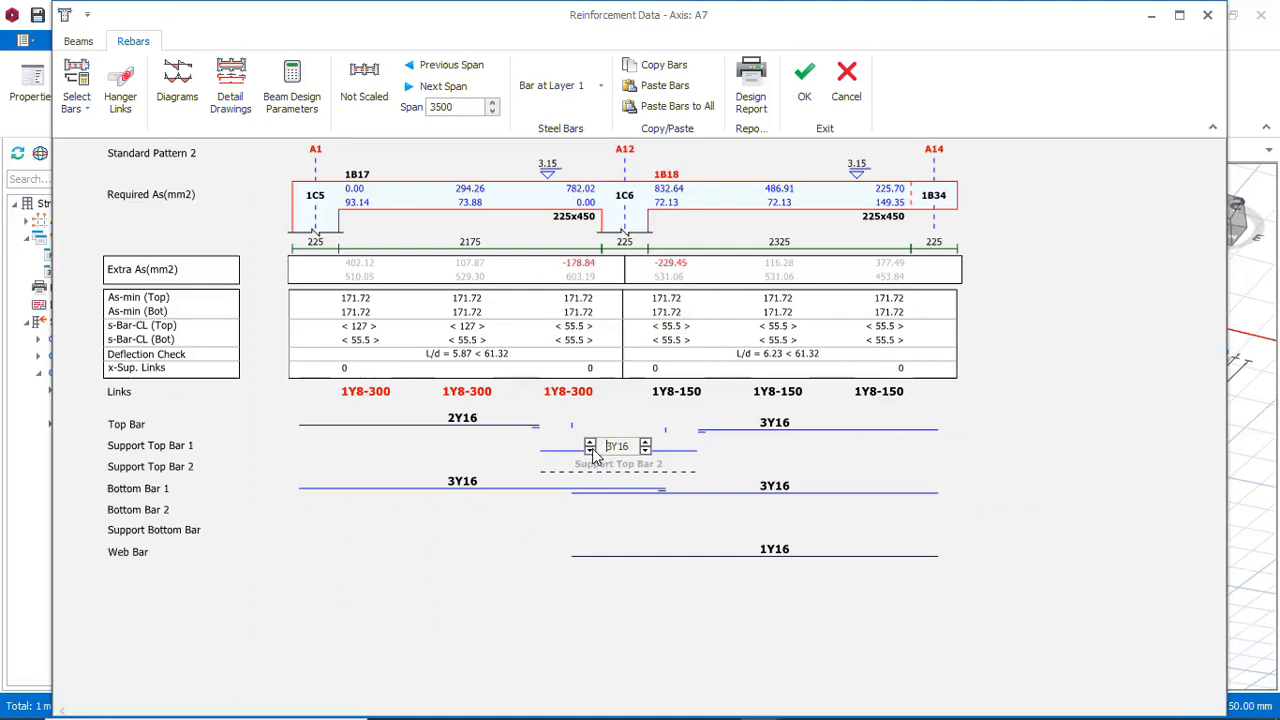
click(592, 450)
click(592, 450)
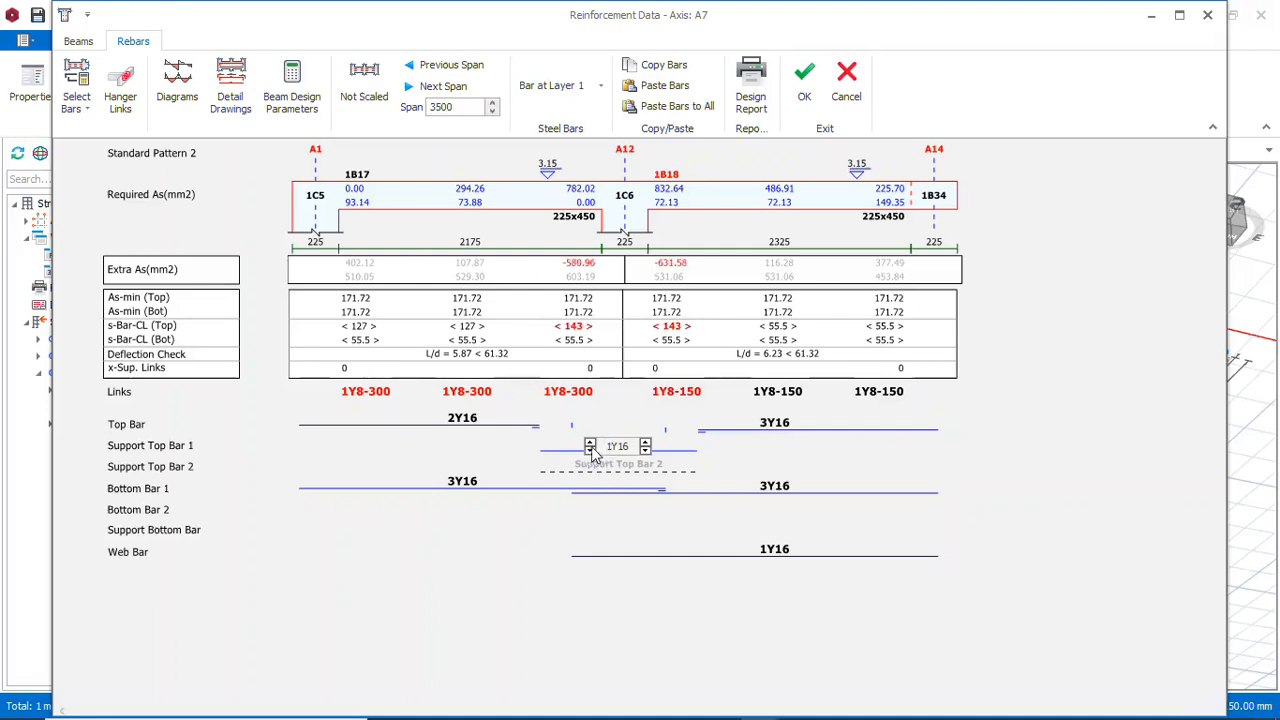
click(591, 445)
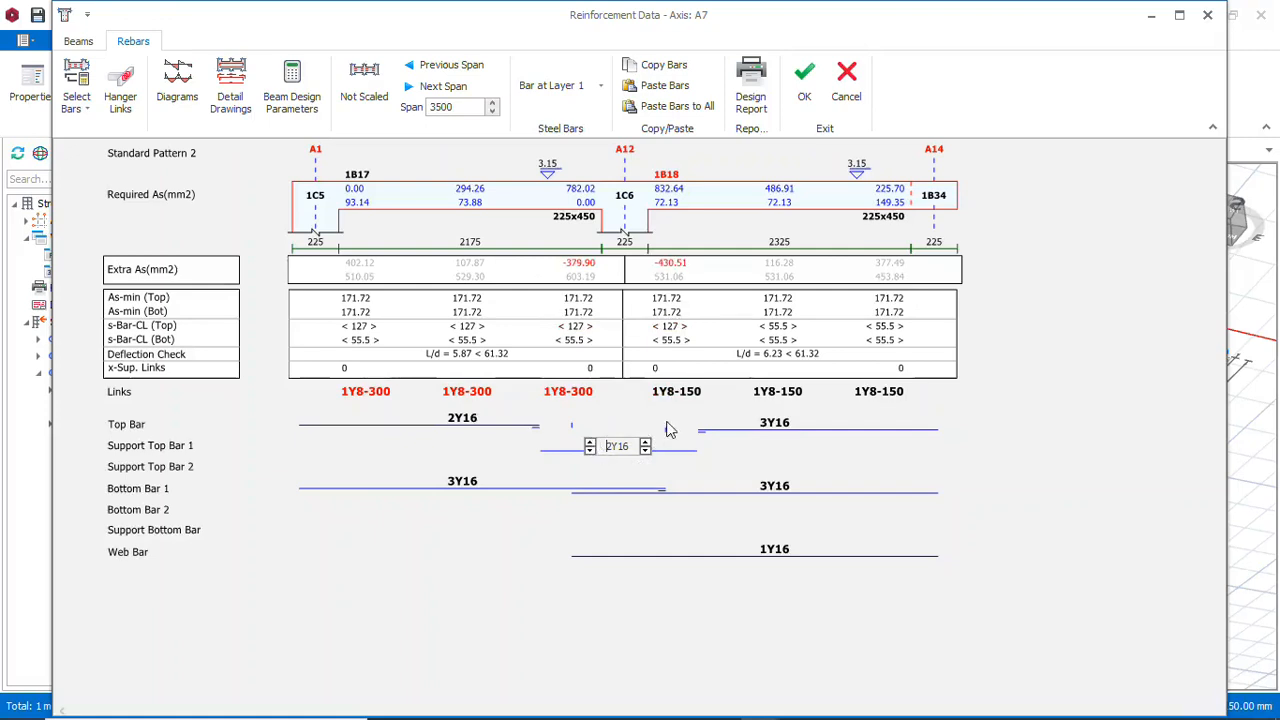
Set Support Top Bar 1 over column 1C6 on axis A7 to 3Y16
click(785, 428)
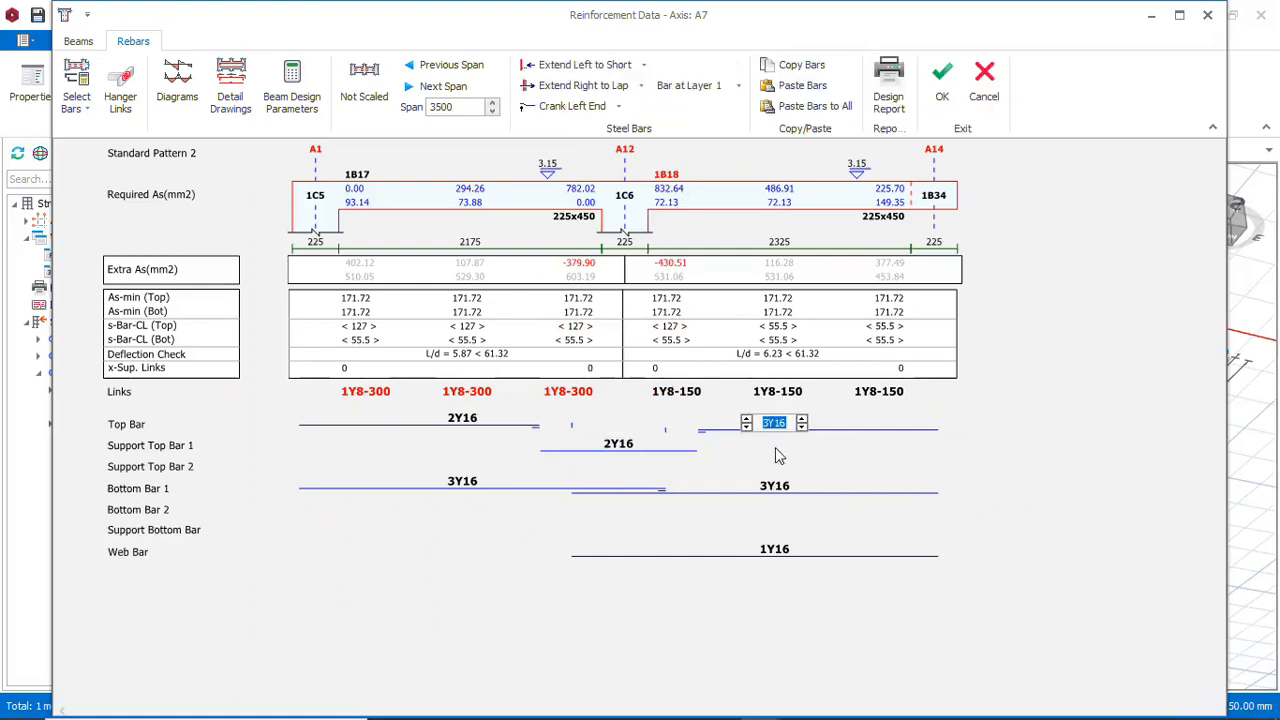
click(612, 455)
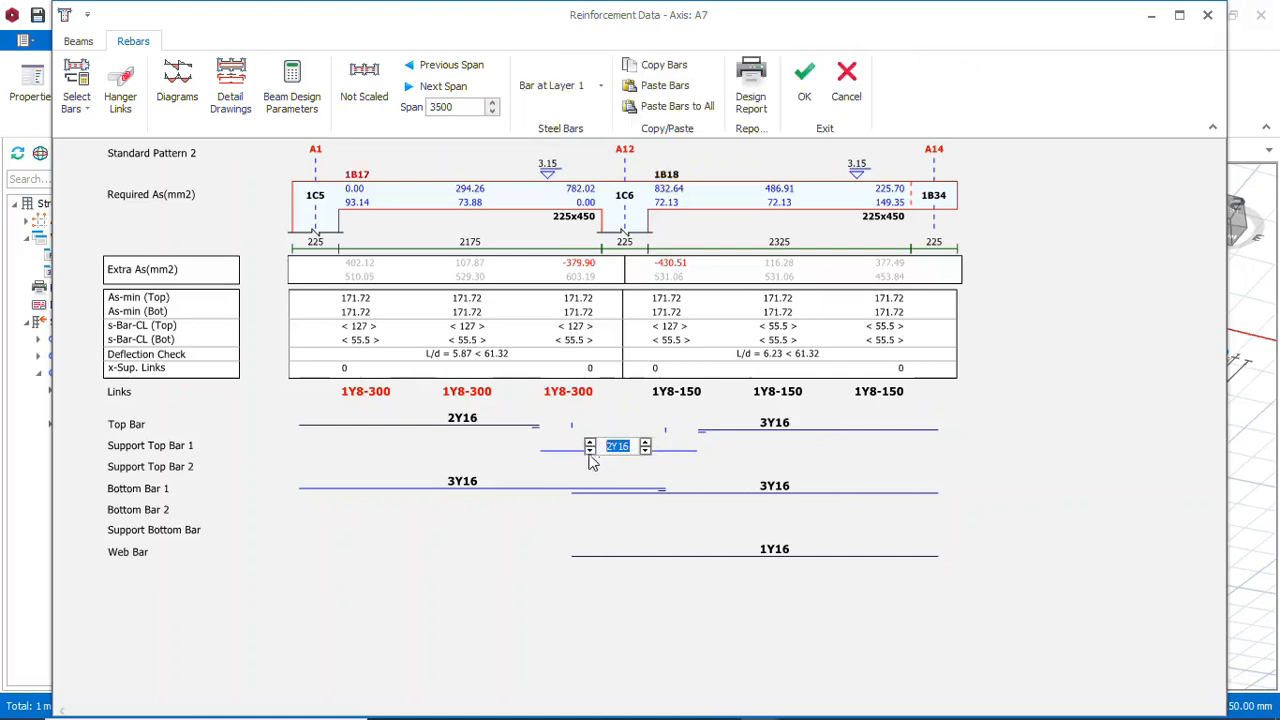
click(591, 444)
click(591, 450)
click(591, 444)
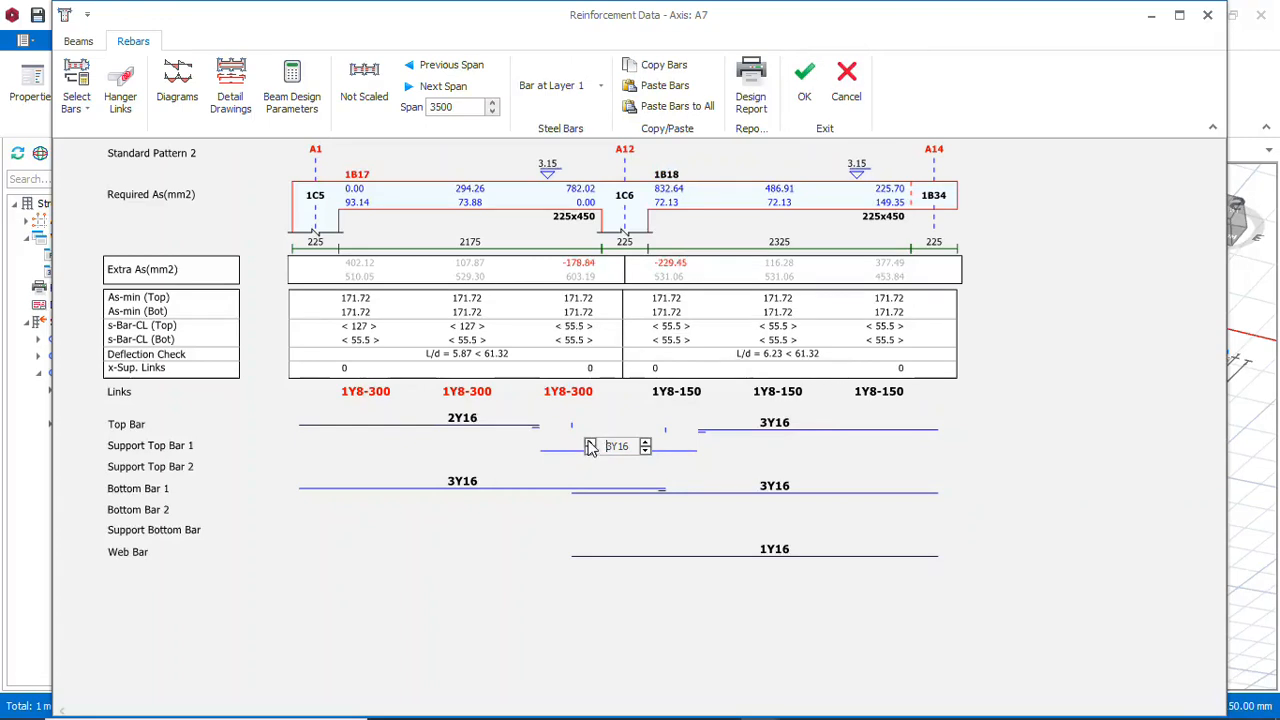
Try a smaller bar count for the top bar of beam 1B18 on axis A7 and restore 3Y16
click(758, 431)
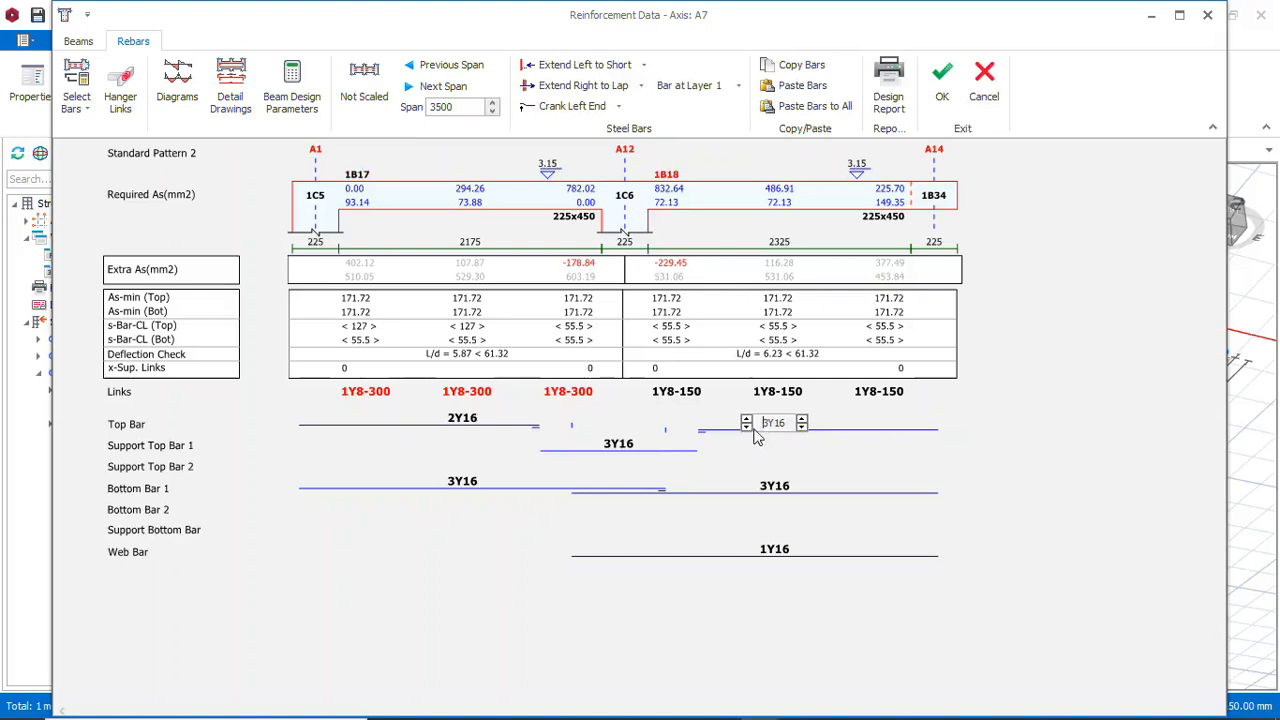
click(746, 427)
click(746, 419)
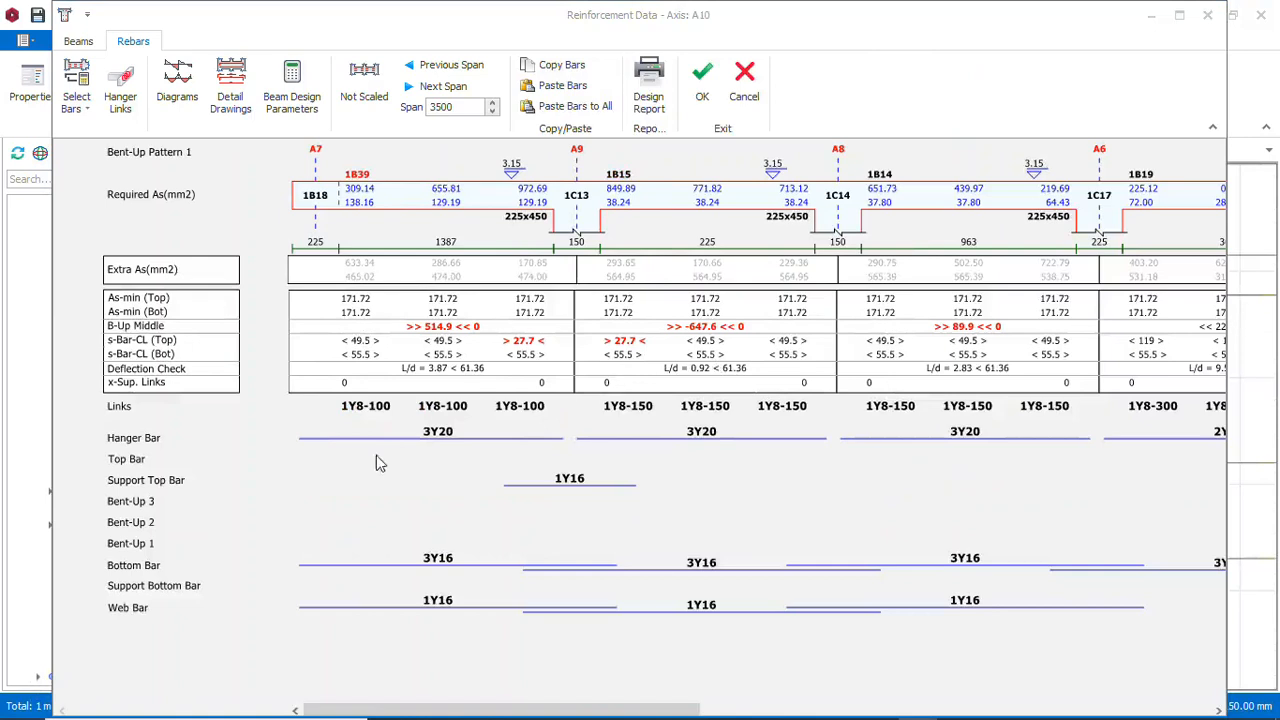
Try 2Y20 and 1Y20 for the hanger bar of beam 1B15 on axis A10 and restore 3Y20
mouse_move(484, 457)
scroll(700, 455, right, 1)
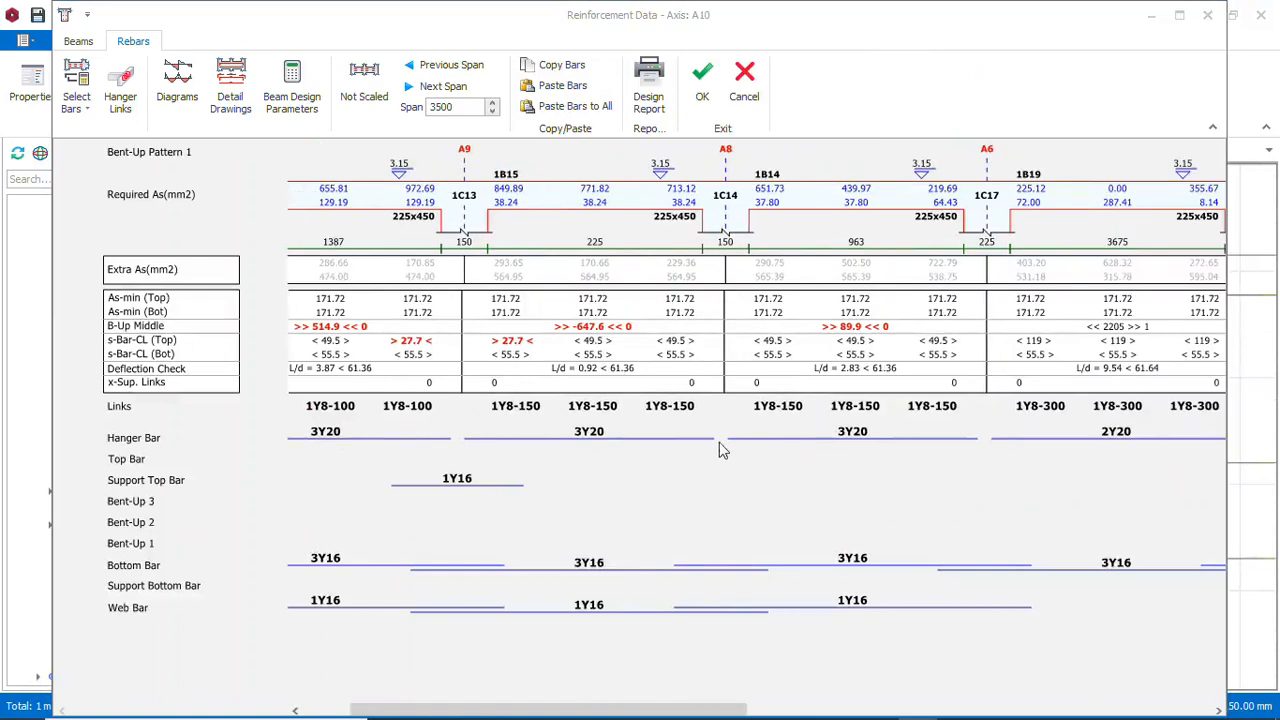
click(642, 438)
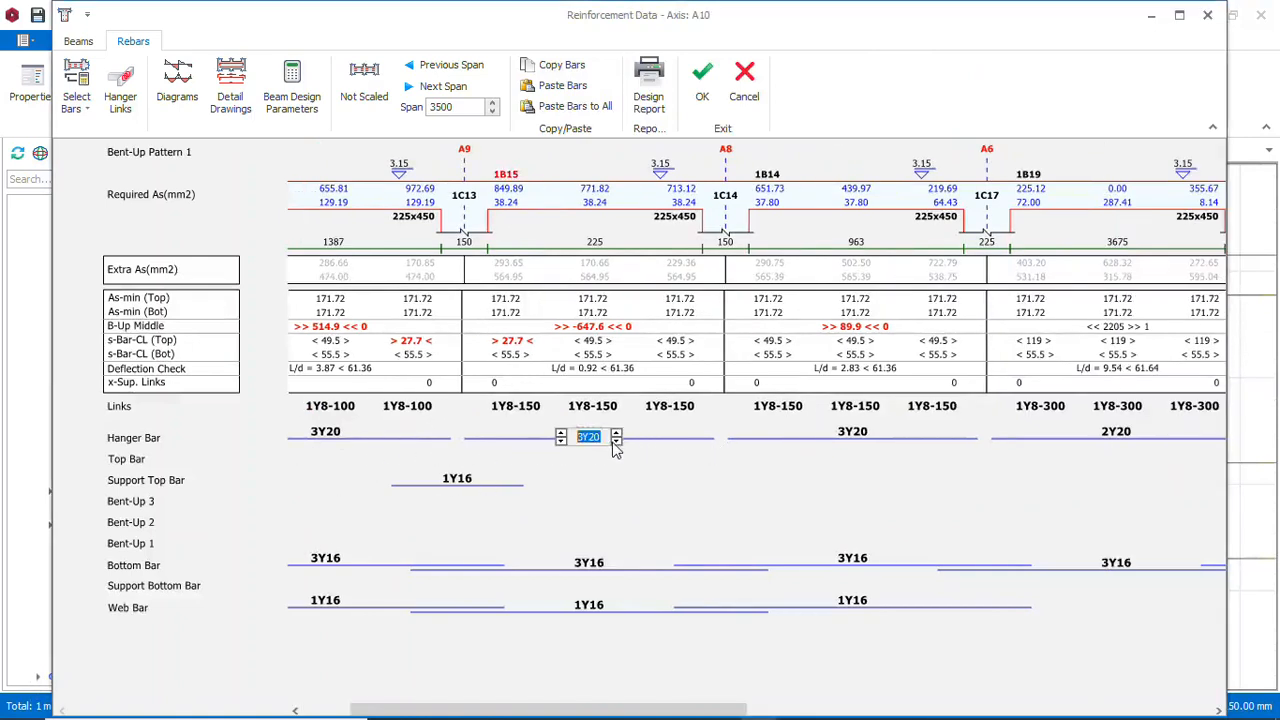
click(562, 442)
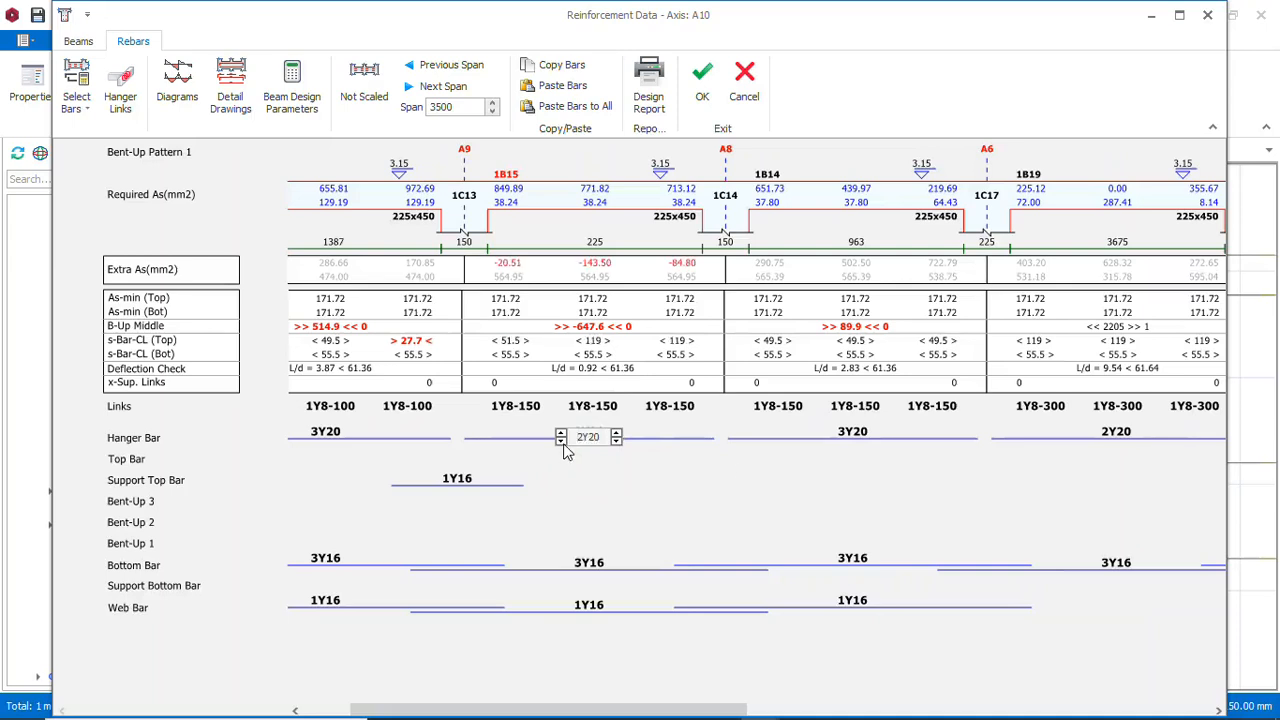
click(562, 443)
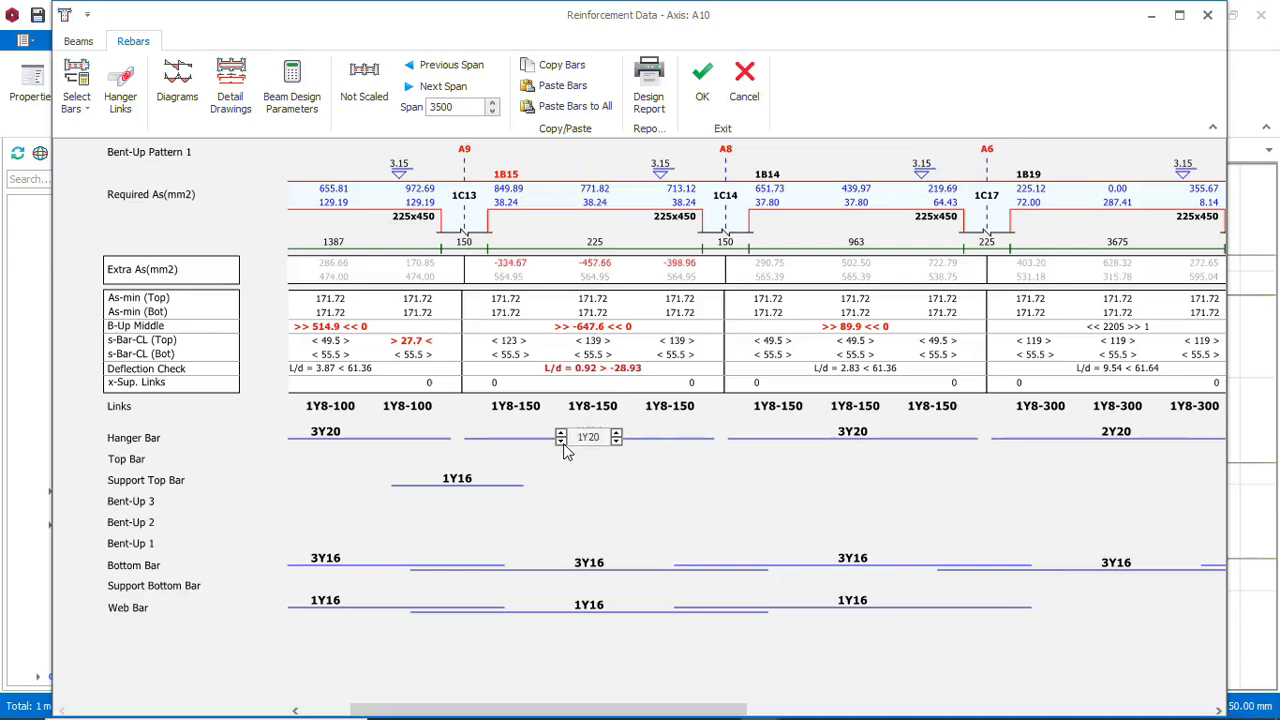
click(560, 435)
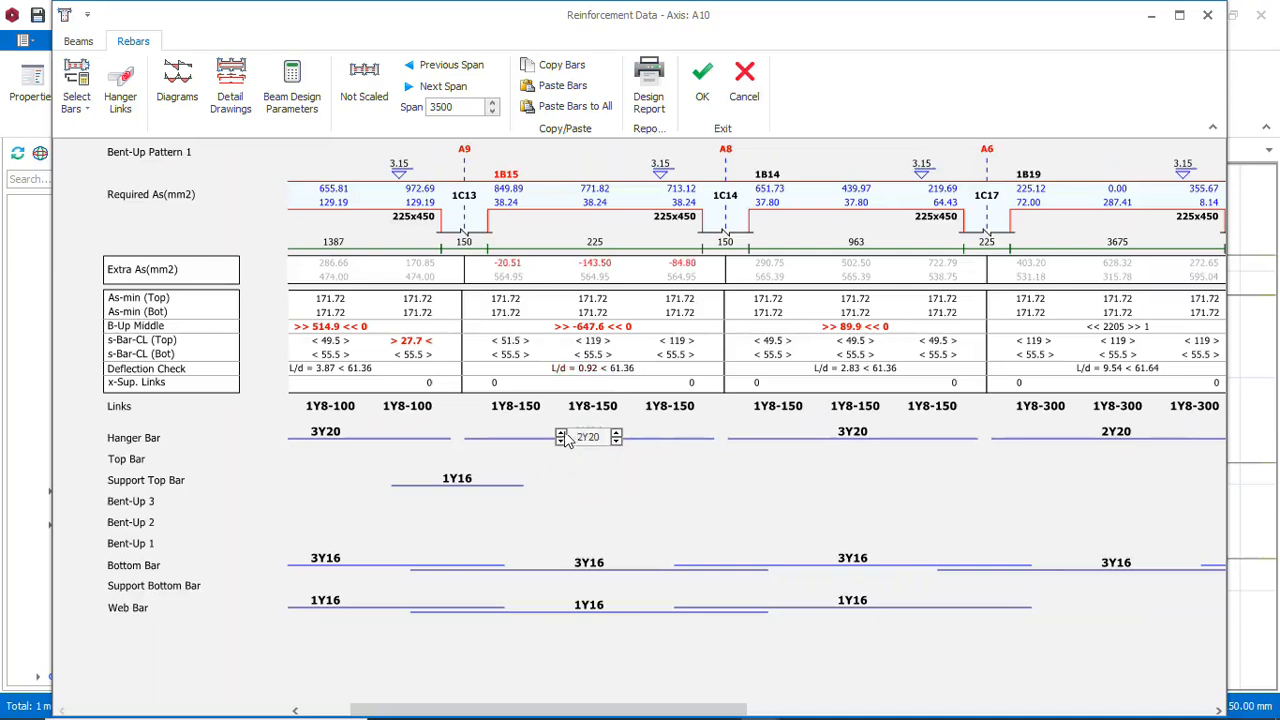
click(561, 436)
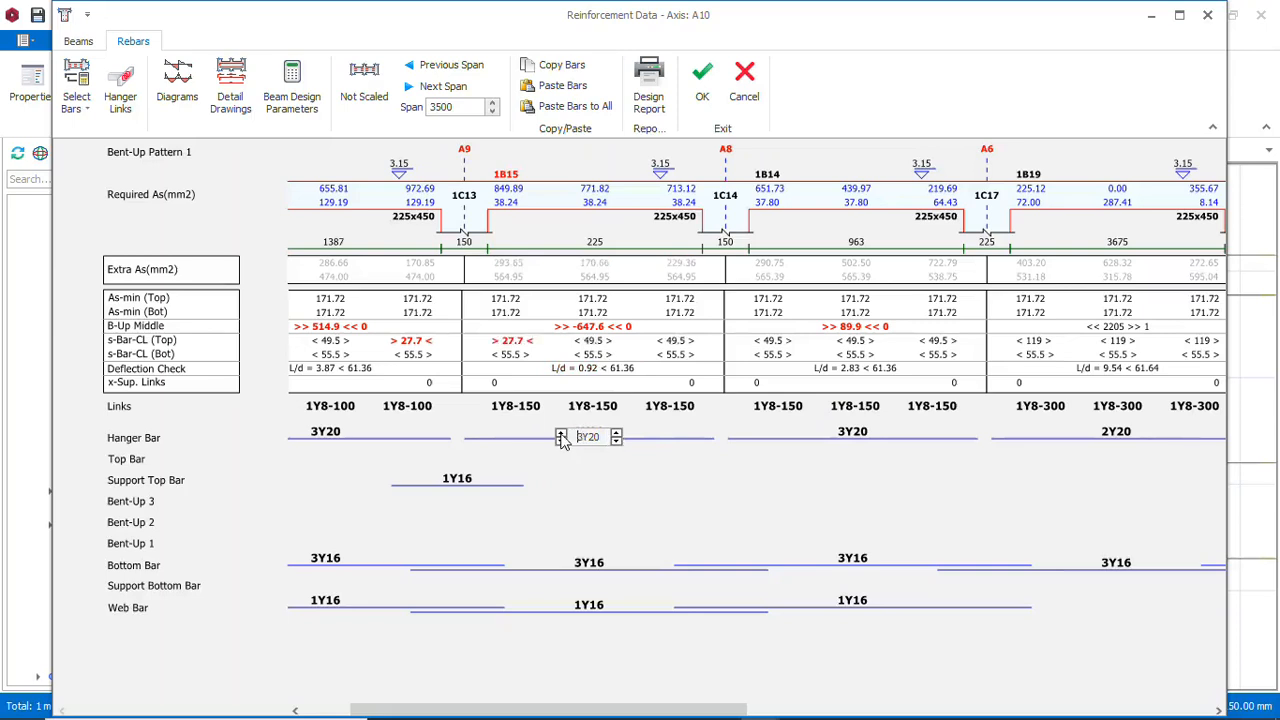
Reduce the hanger bar of beam 1B15 on axis A10 to 2Y16 after trying 1Y16, 3Y16 and 4Y16
click(561, 438)
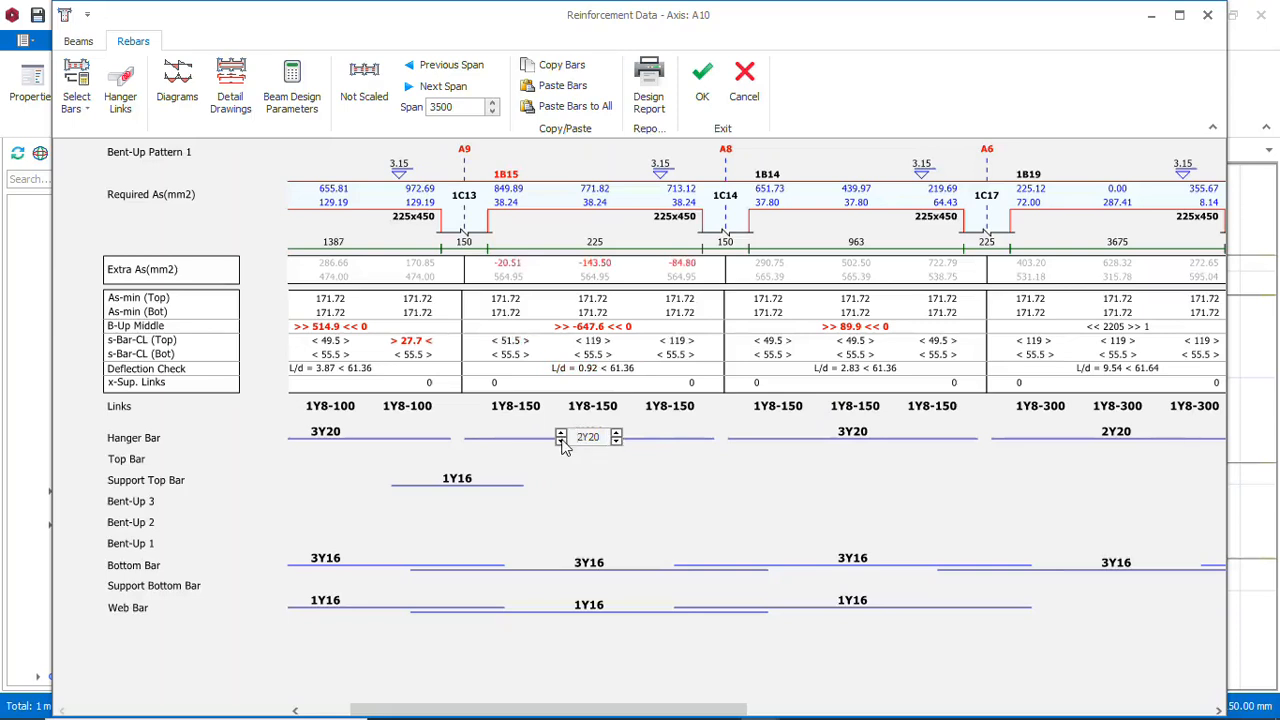
click(617, 443)
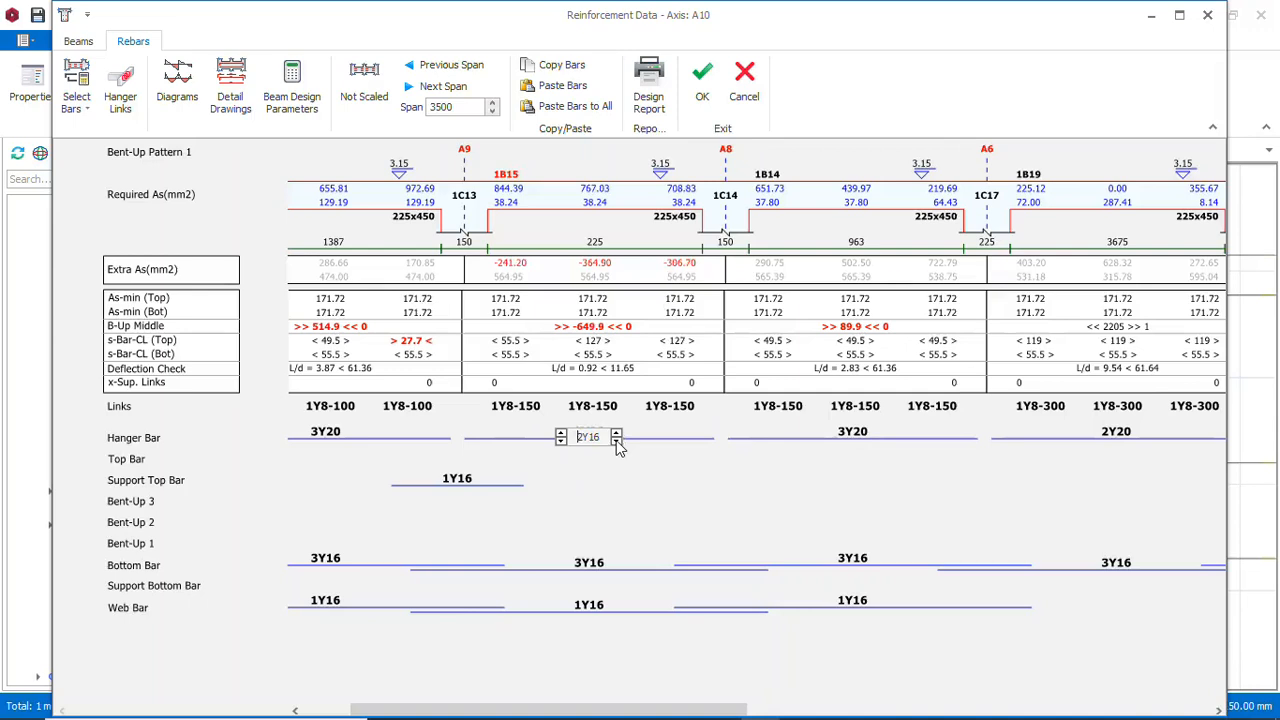
click(563, 442)
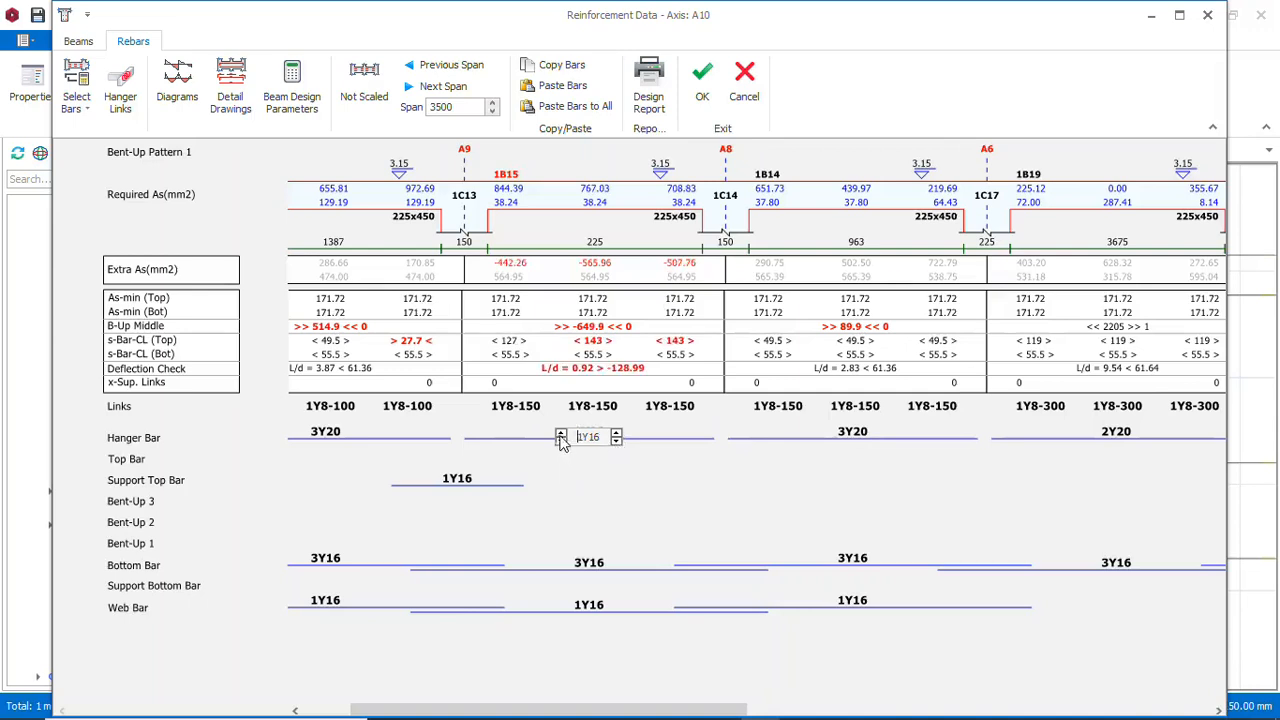
click(560, 432)
click(561, 436)
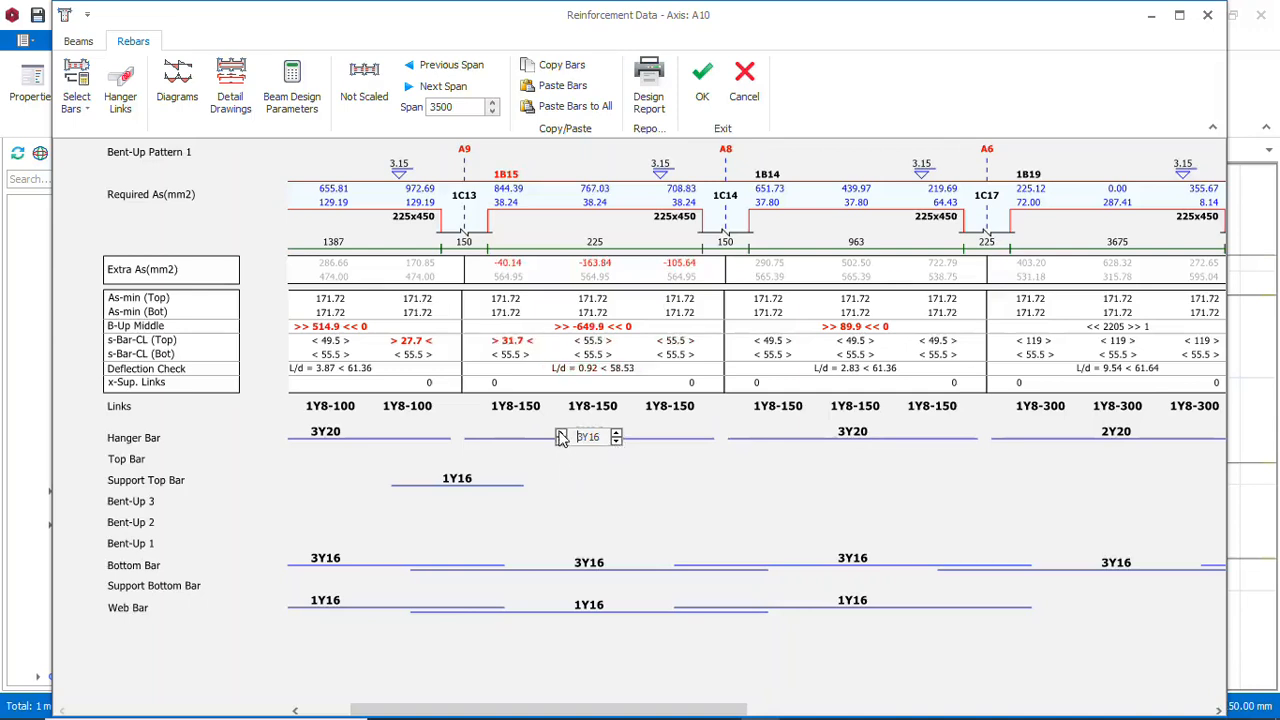
click(561, 437)
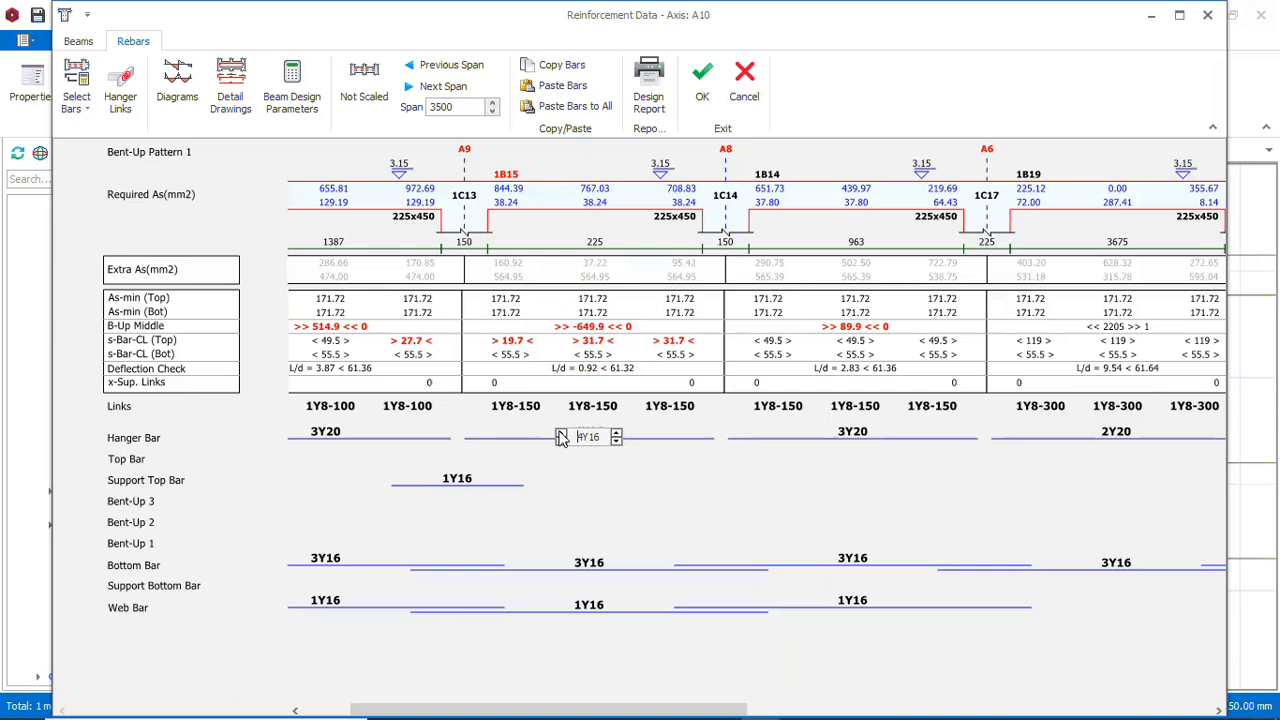
click(561, 437)
click(564, 443)
click(563, 443)
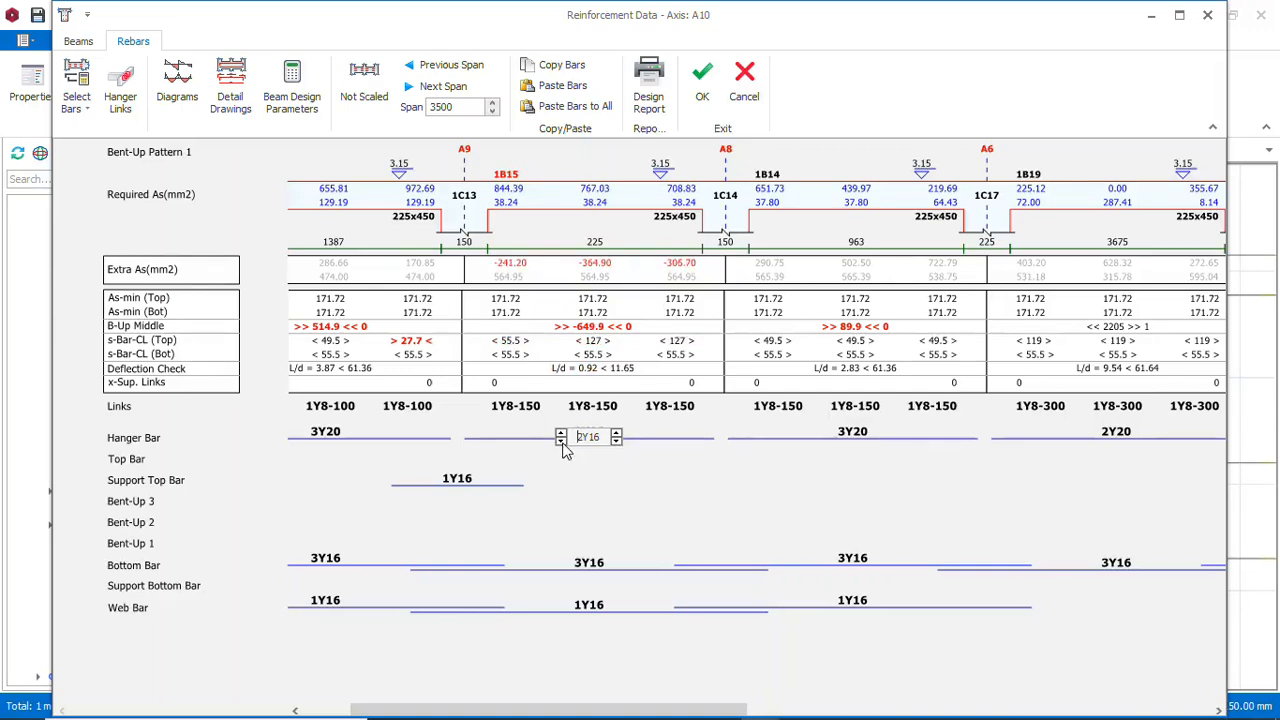
Try 2Y20 for the hanger bar of beam 1B39 on axis A10 and restore 3Y20
click(376, 438)
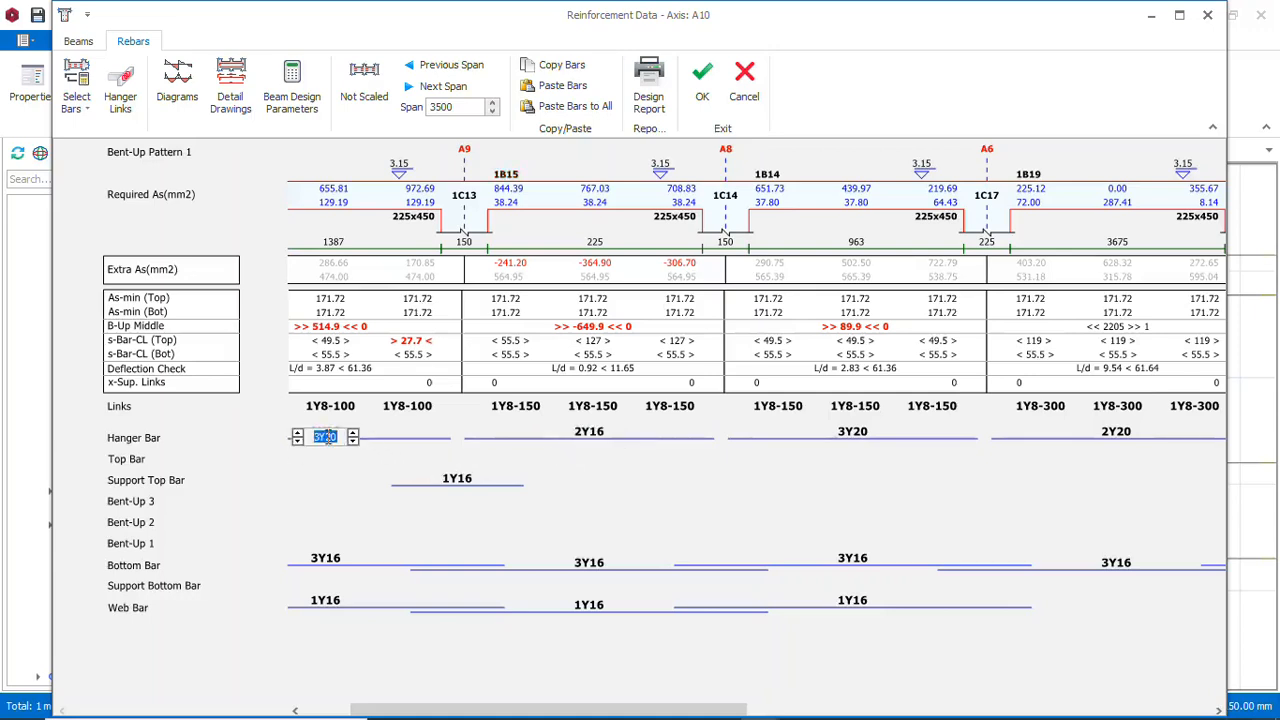
click(297, 441)
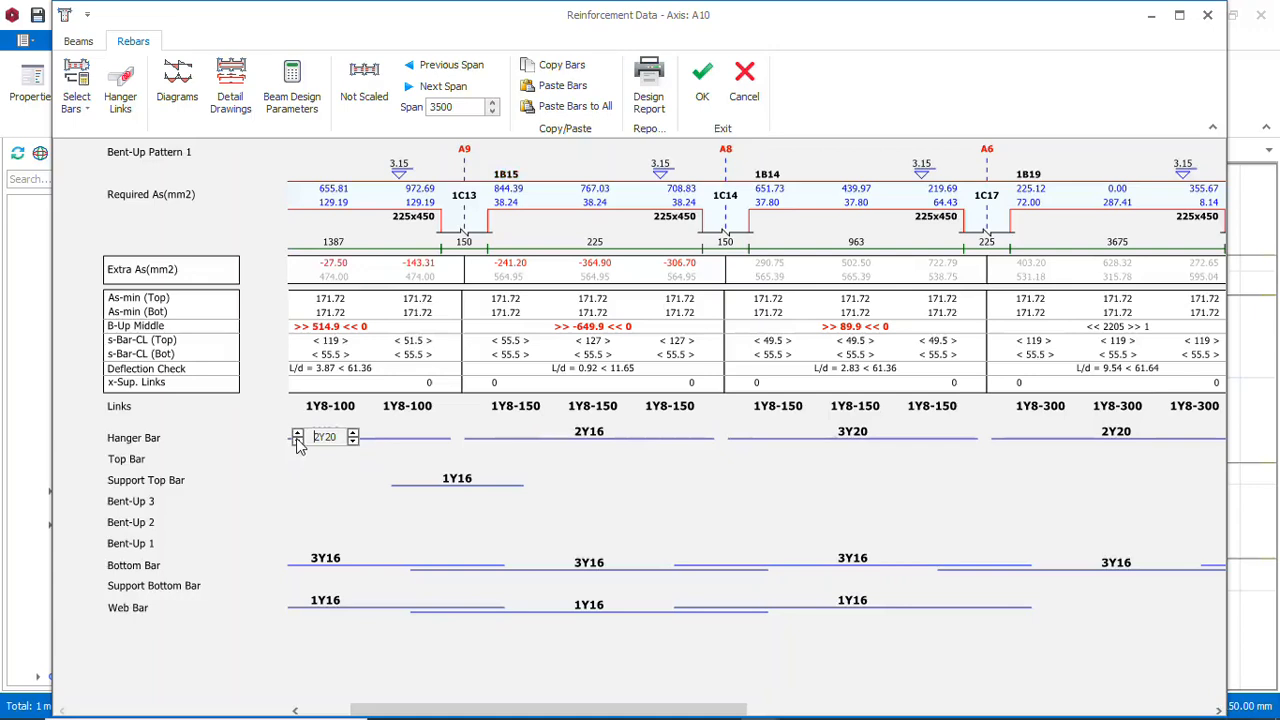
click(297, 441)
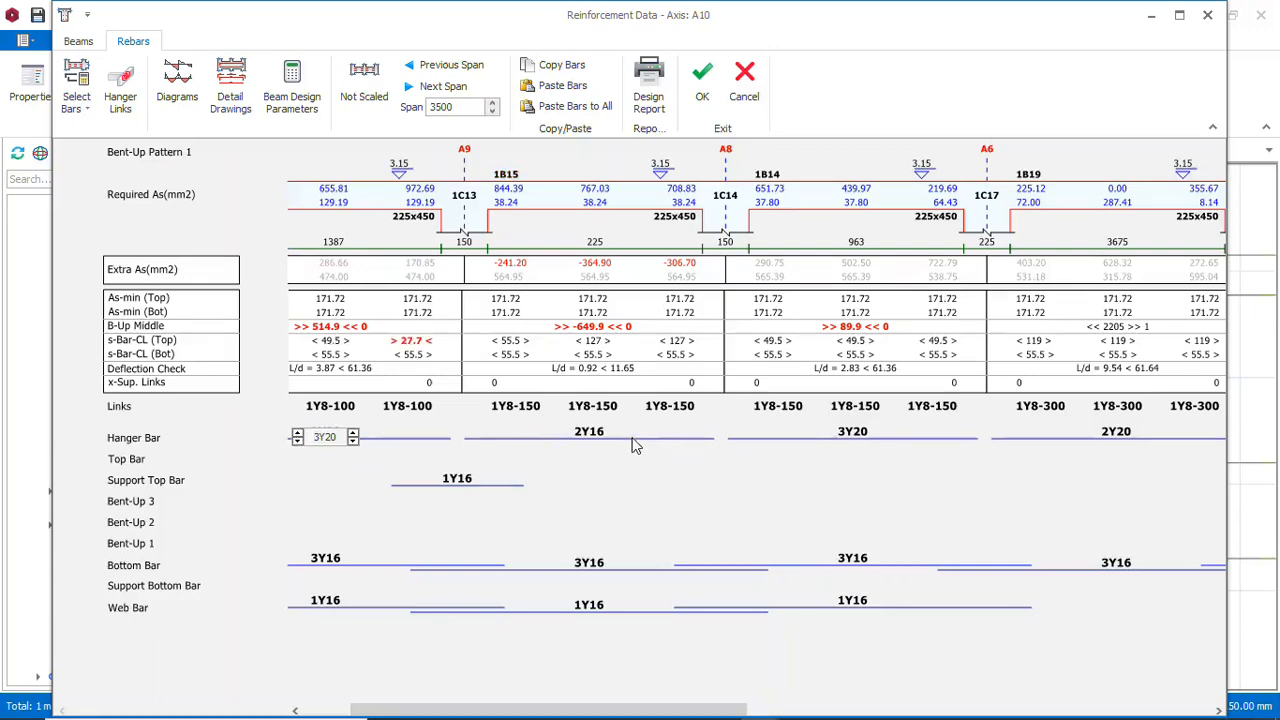
Return the hanger bar of beam 1B15 on axis A10 to 3Y20
click(576, 440)
click(561, 436)
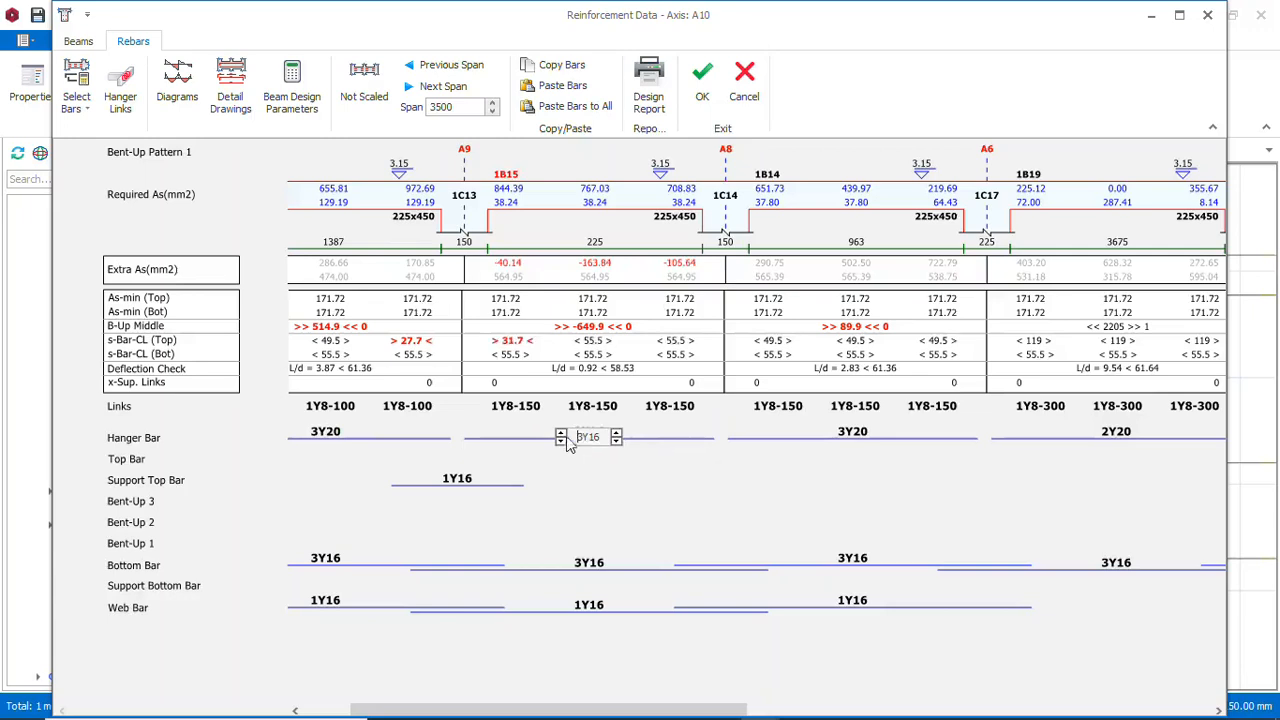
click(617, 435)
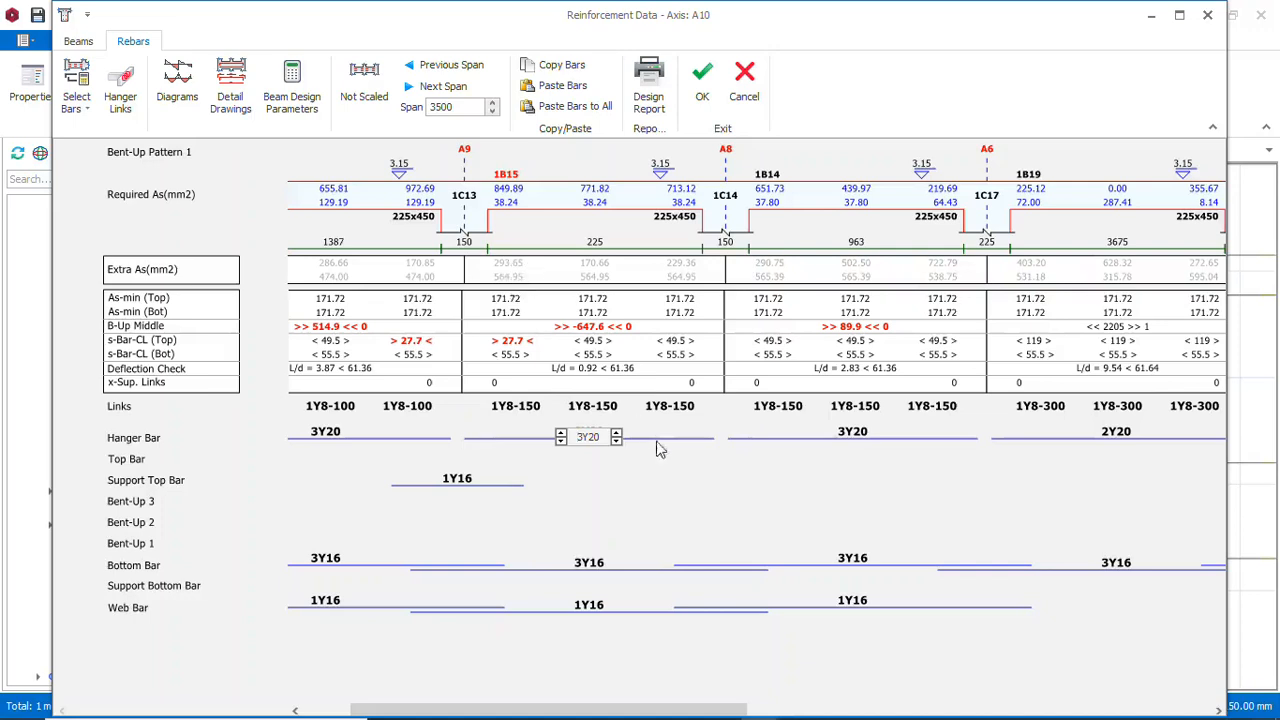
Remove the web bar from beam 1B14 on axis A10
drag(686, 442, 512, 415)
scroll(513, 415, down, 1)
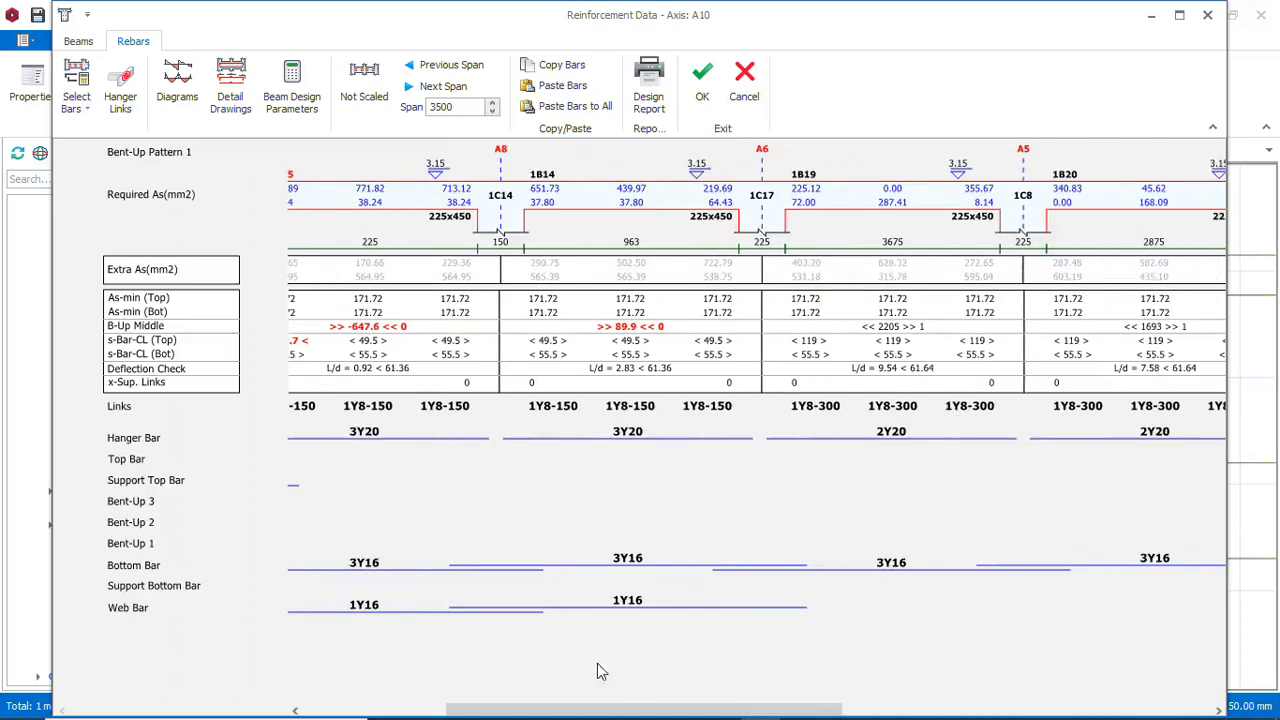
scroll(418, 512, down, 1)
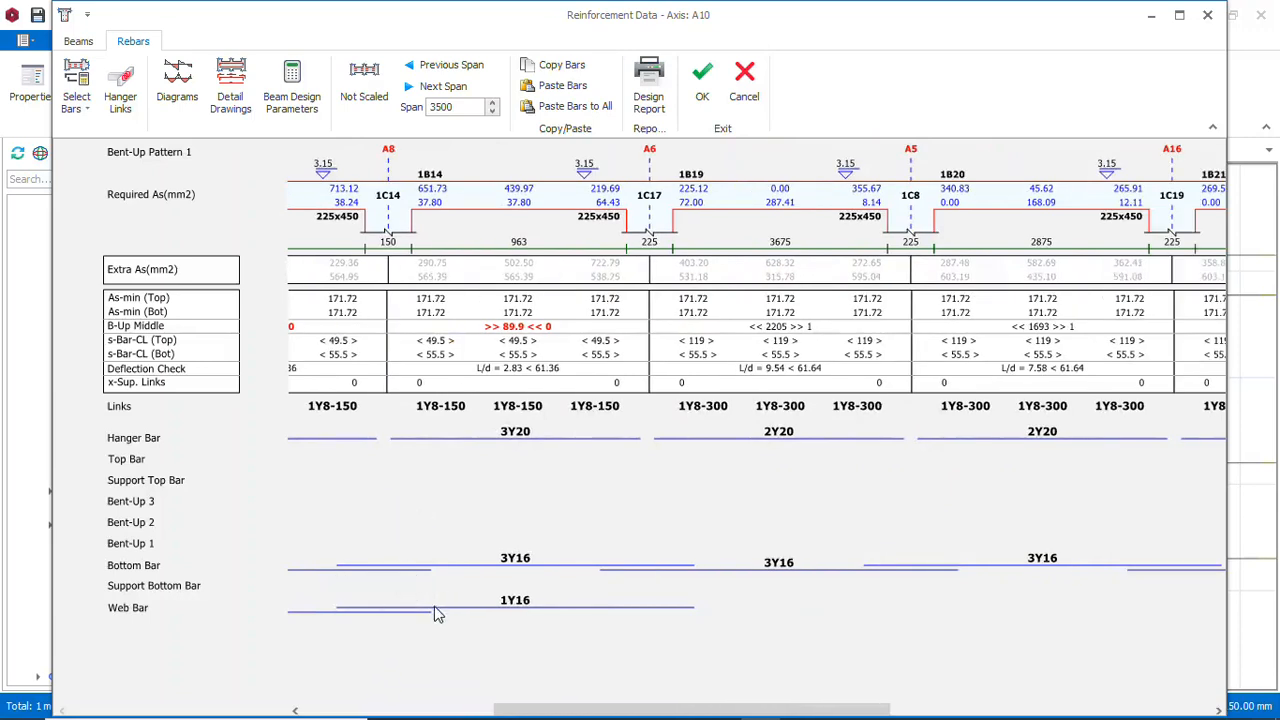
double_click(514, 604)
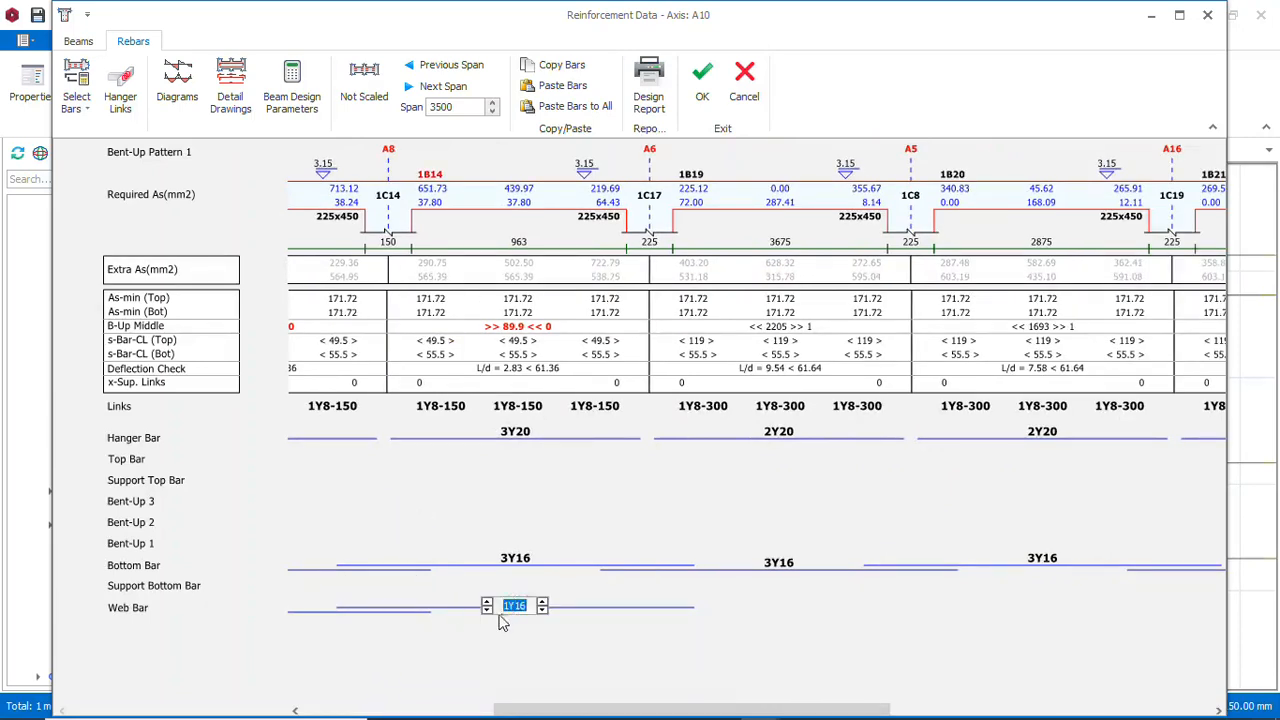
click(489, 610)
Check the bars of the remaining axis A10 beams from 1B19 to 1B32 and accept the reinforcement data
scroll(646, 602, down, 3)
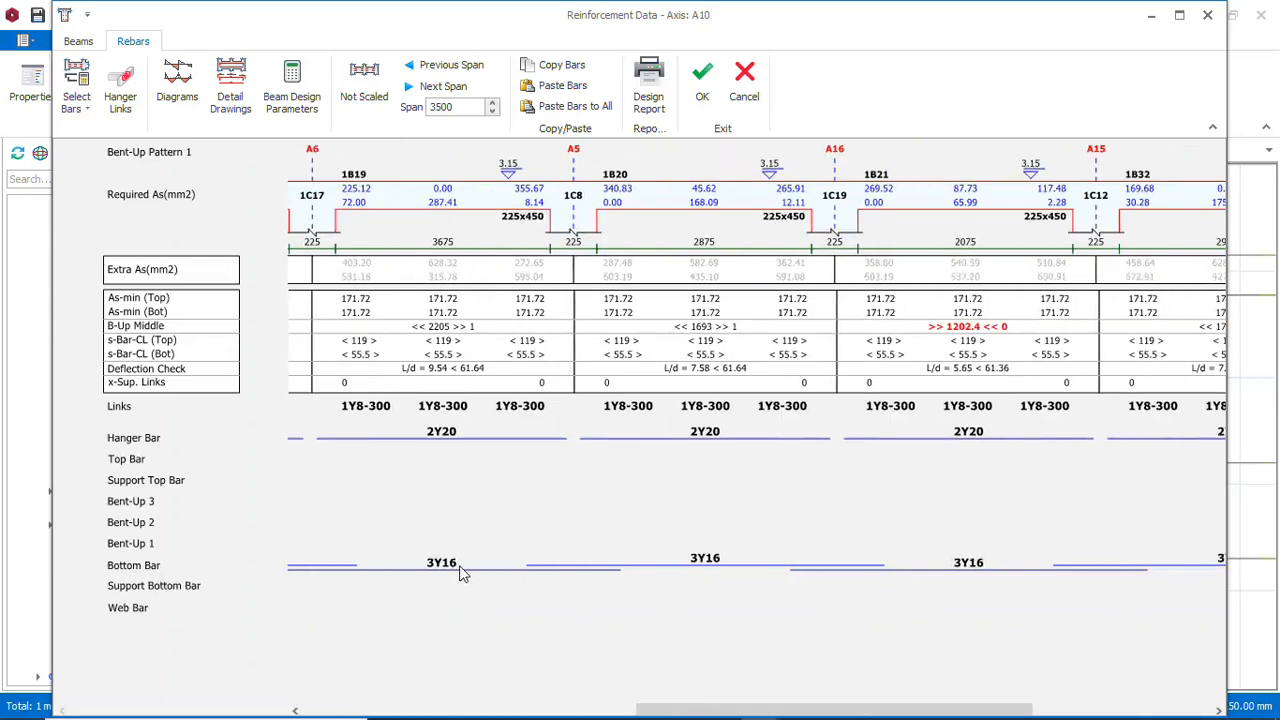
scroll(452, 577, down, 1)
scroll(815, 543, down, 1)
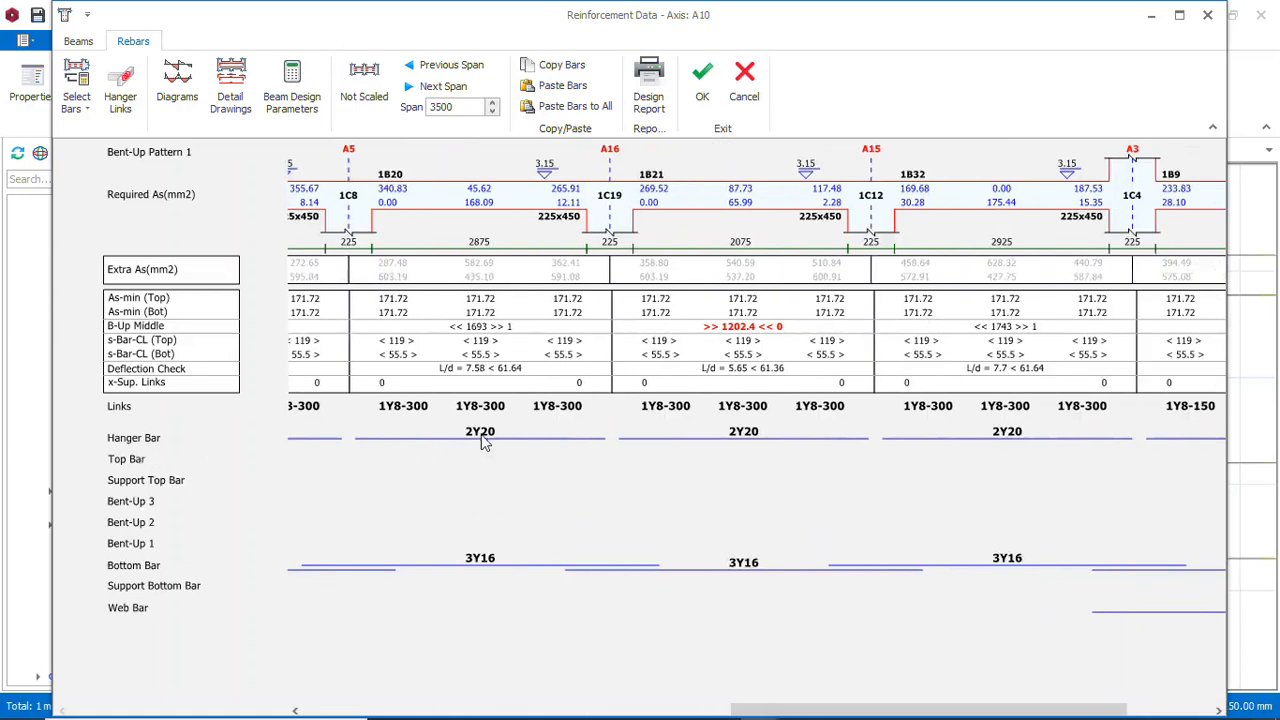
scroll(342, 465, up, 2)
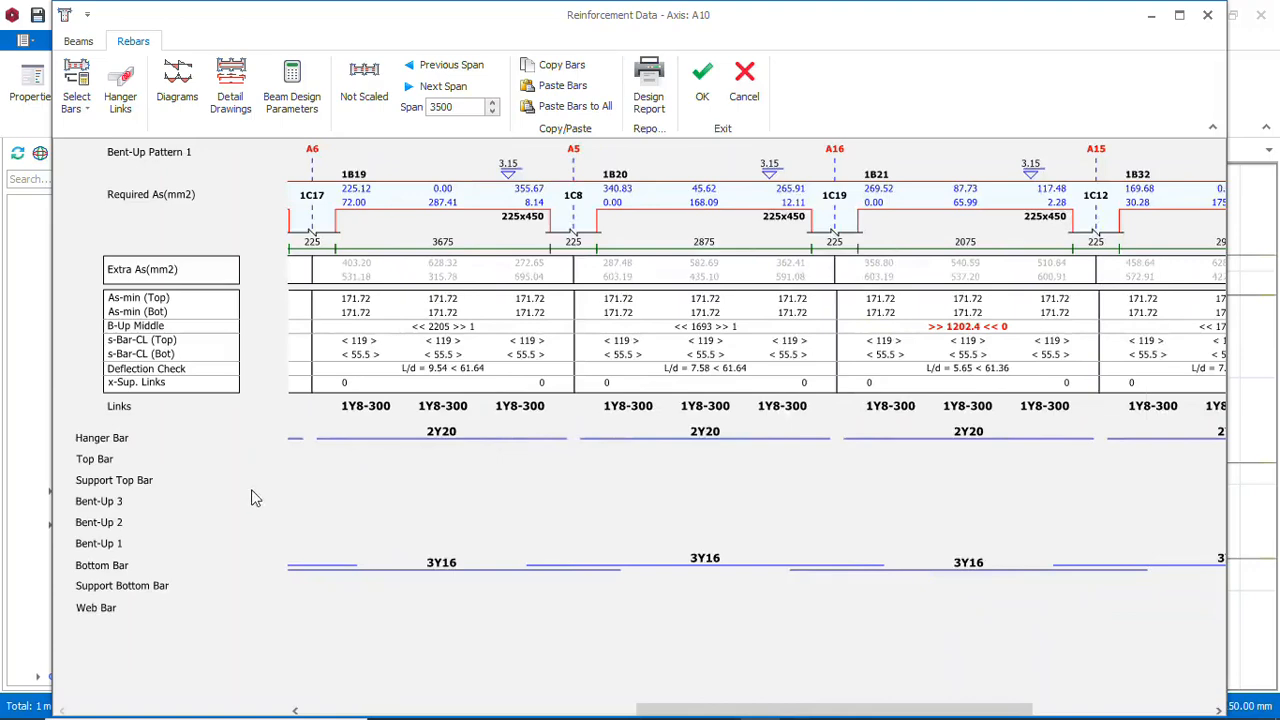
click(703, 100)
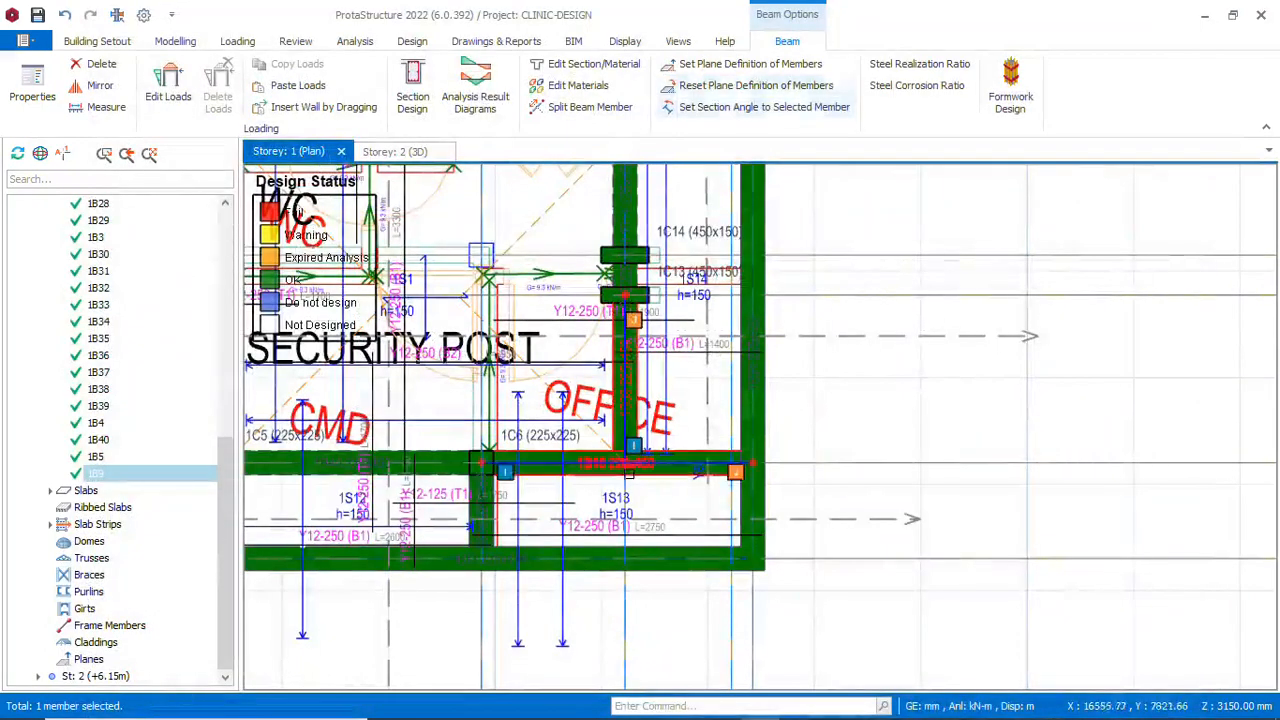
Examine the design status colours of the members in the storey 1 plan and all around the 3D model
scroll(566, 347, up, 5)
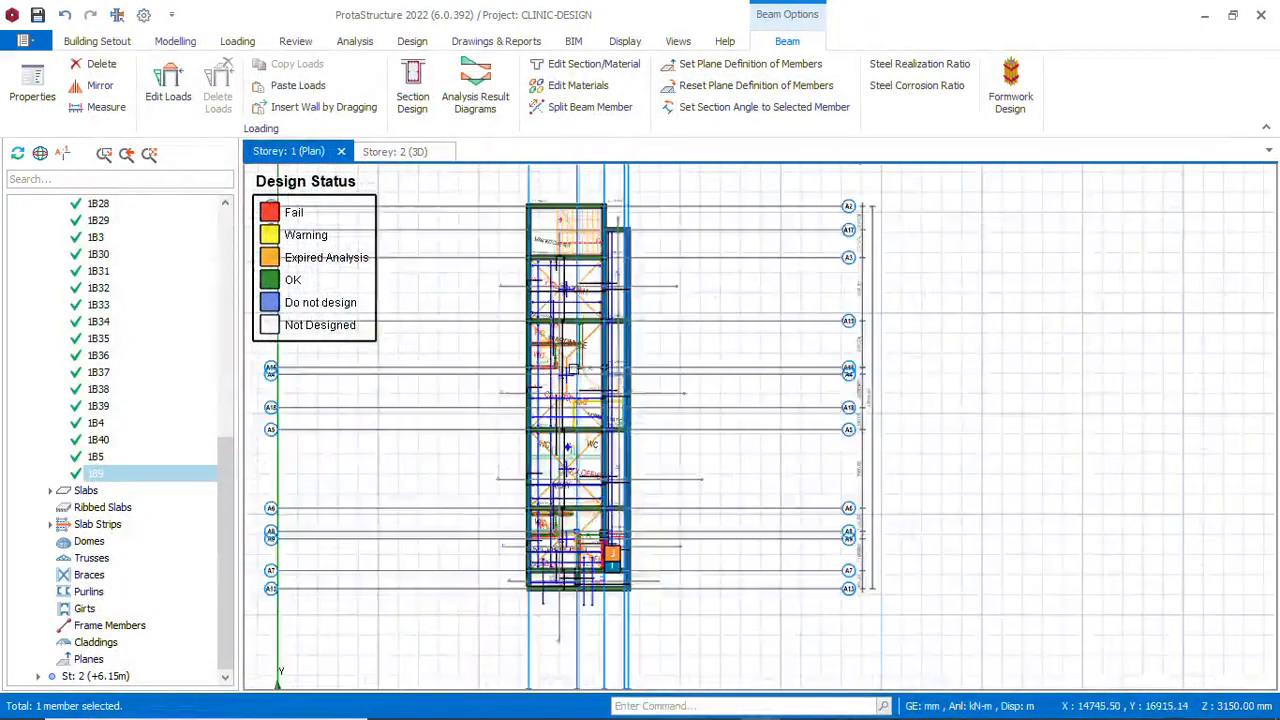
scroll(566, 347, down, 2)
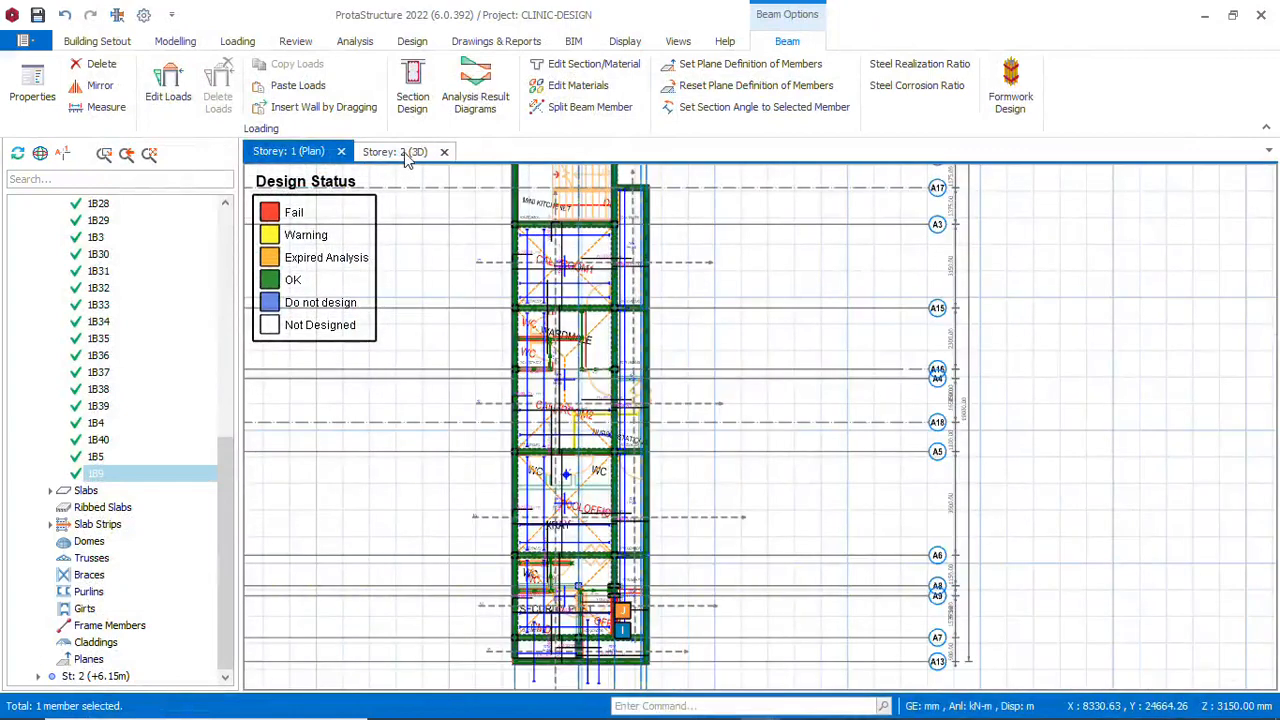
click(405, 152)
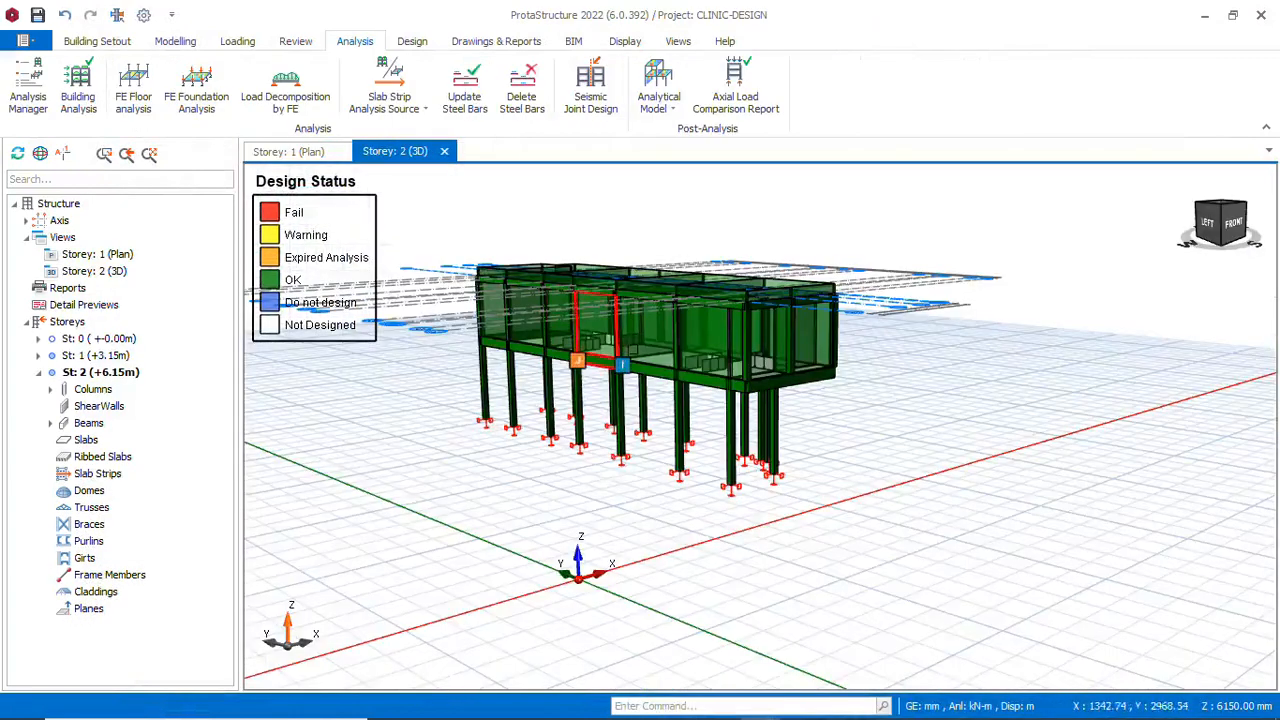
middle_drag(622, 385, 531, 363)
scroll(554, 378, down, 4)
scroll(800, 342, up, 6)
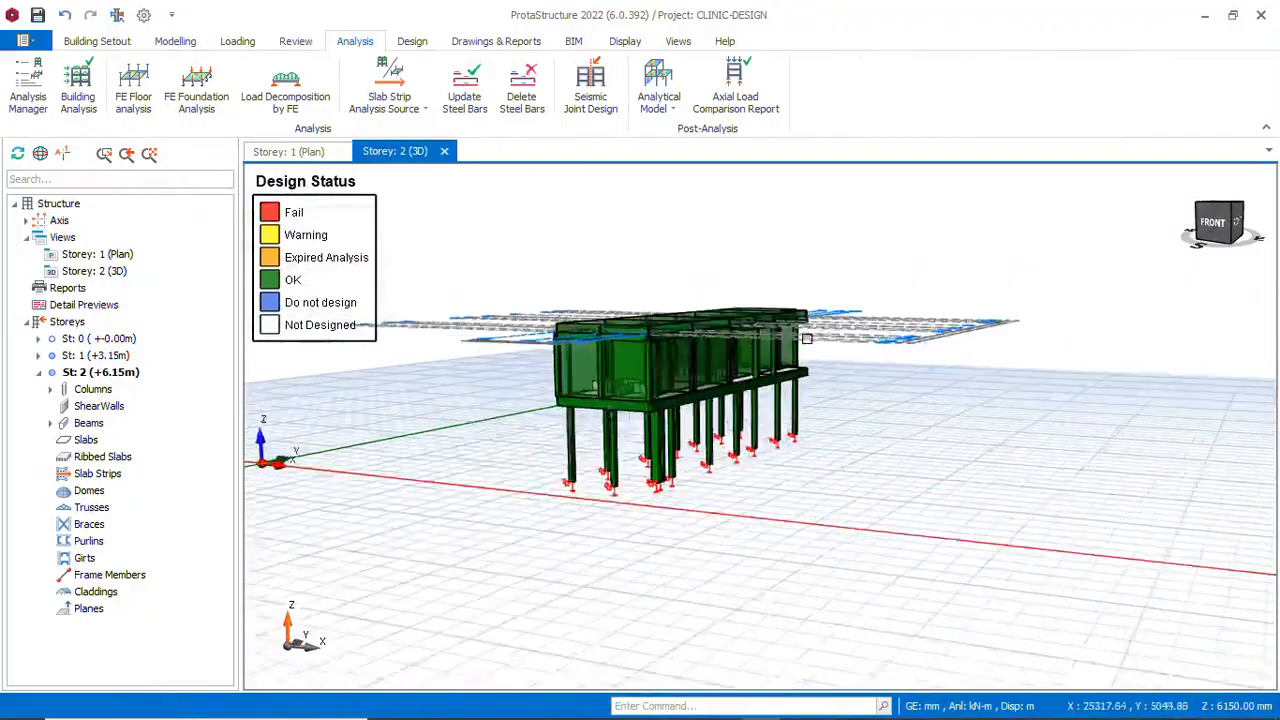
middle_drag(793, 390, 702, 413)
scroll(592, 385, down, 5)
scroll(706, 381, up, 3)
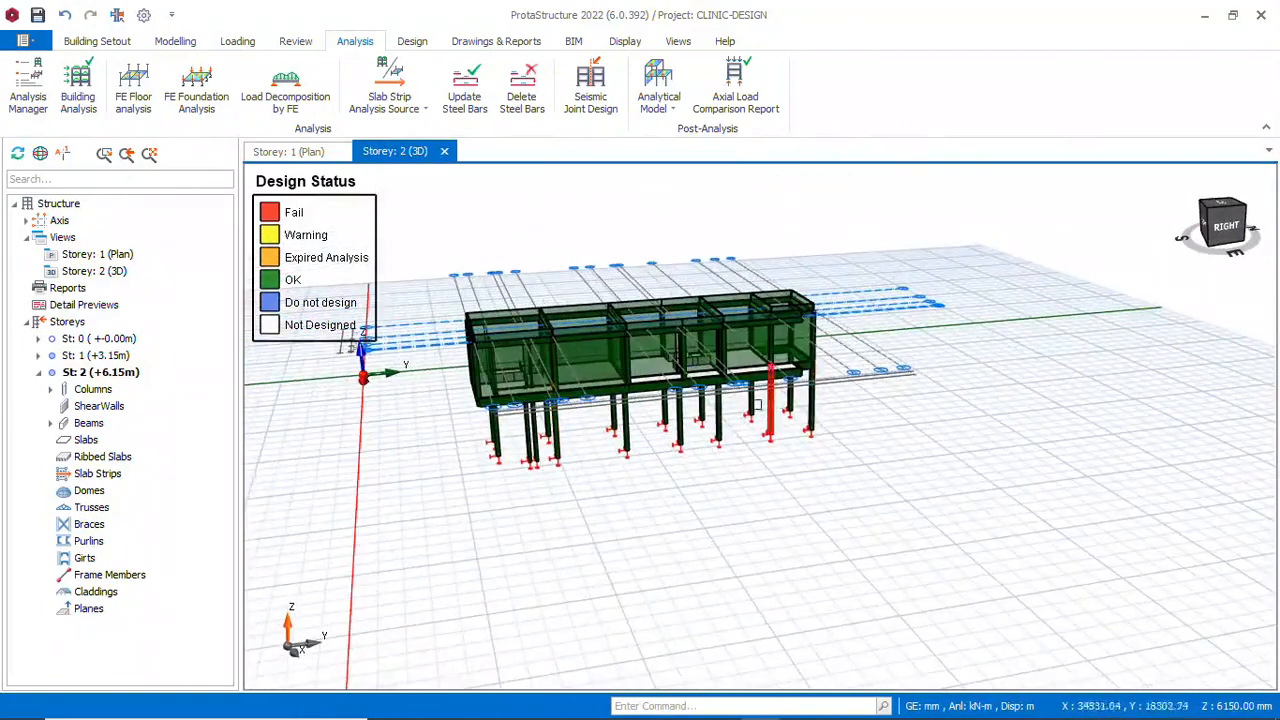
middle_drag(749, 396, 746, 383)
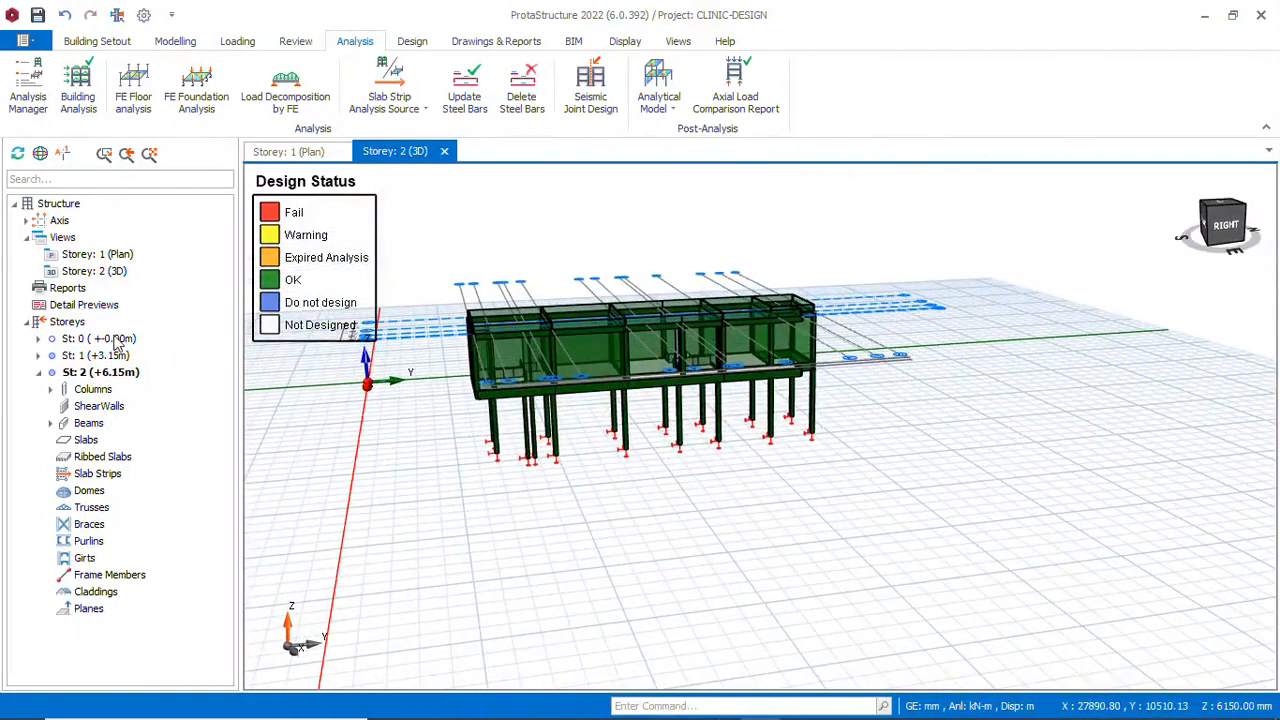
Switch both the 3D view and the plan view to storey 0
double_click(116, 340)
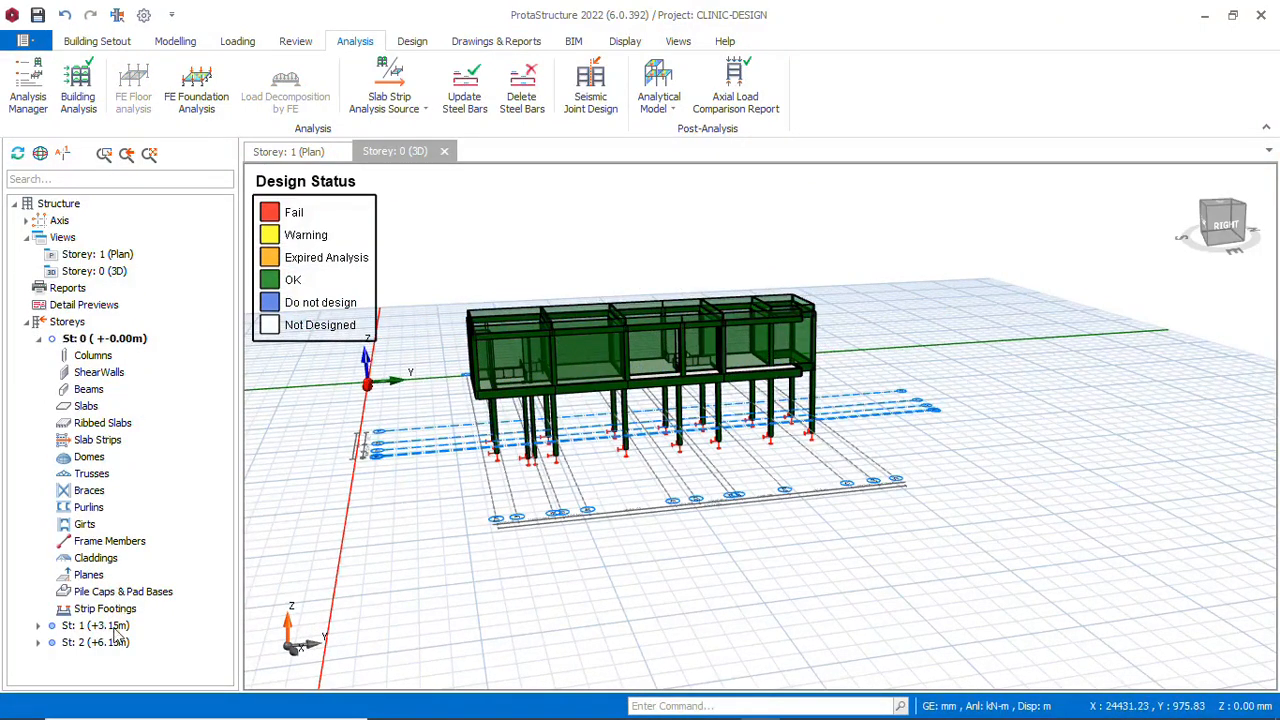
click(292, 153)
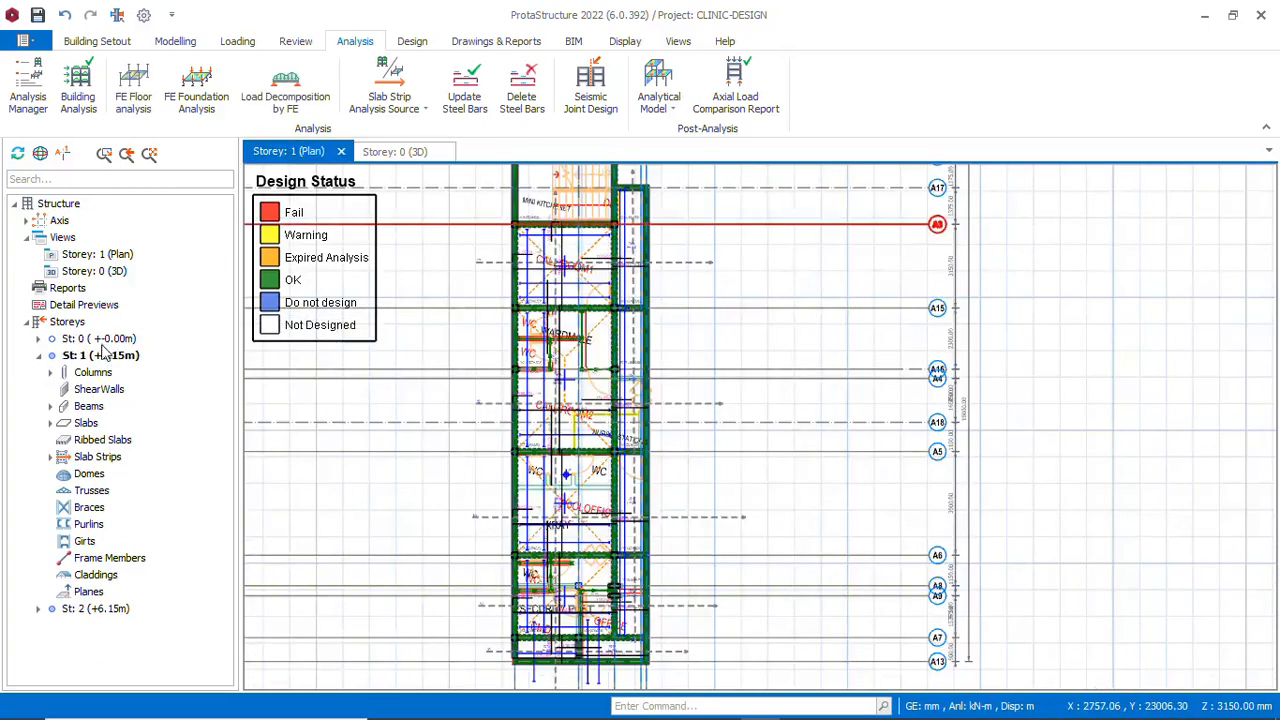
double_click(100, 339)
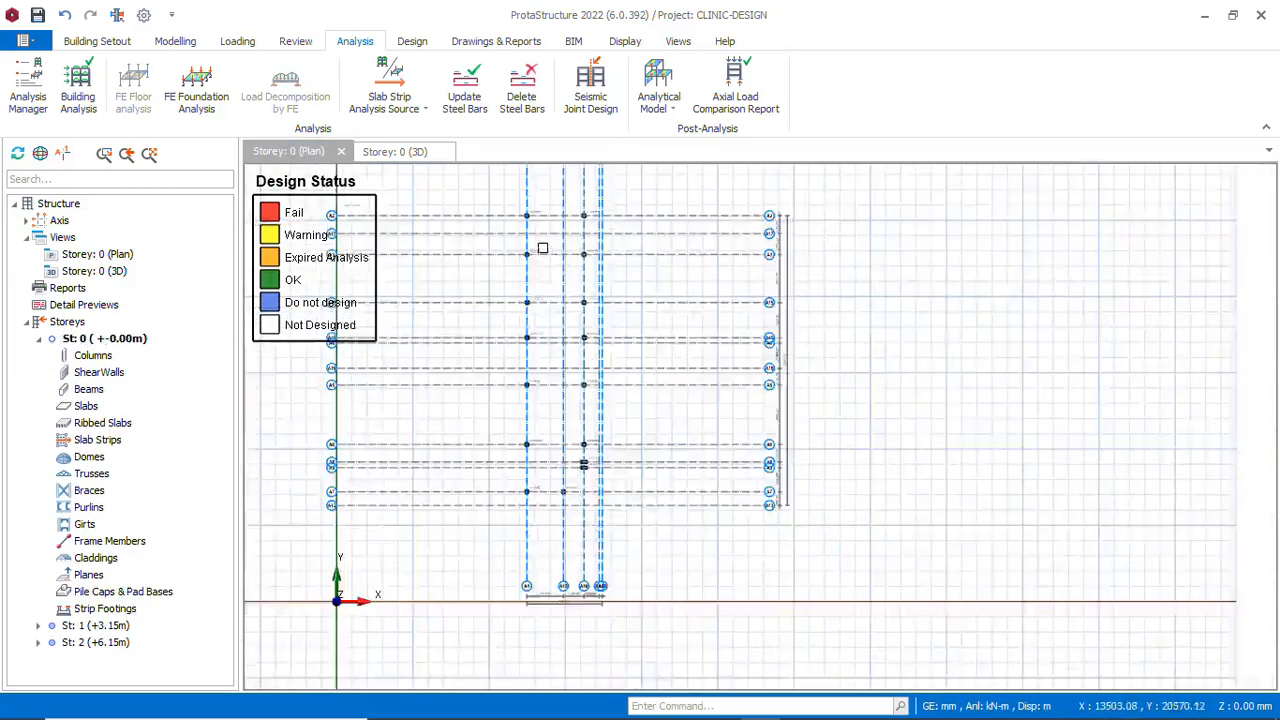
Start a 1000 x 1000 mm pad footing under column 1C1 and set its depth to 400 mm
scroll(542, 248, up, 10)
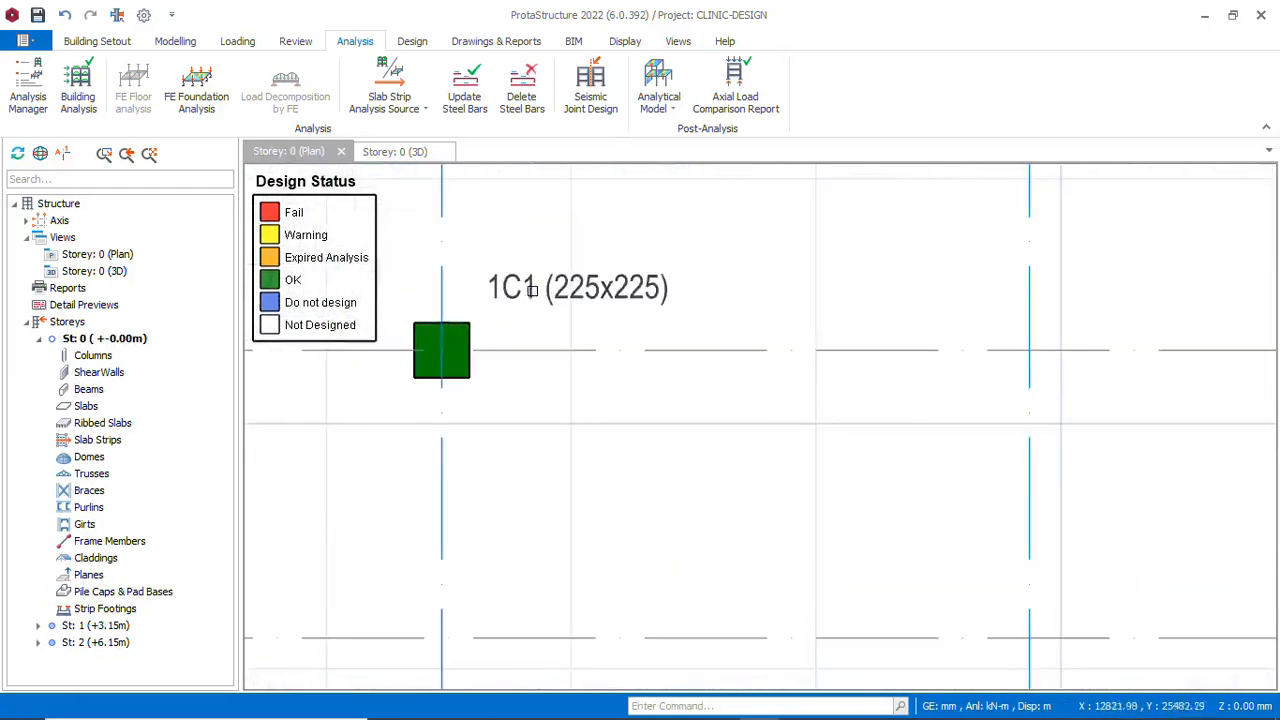
click(533, 290)
right_click(536, 290)
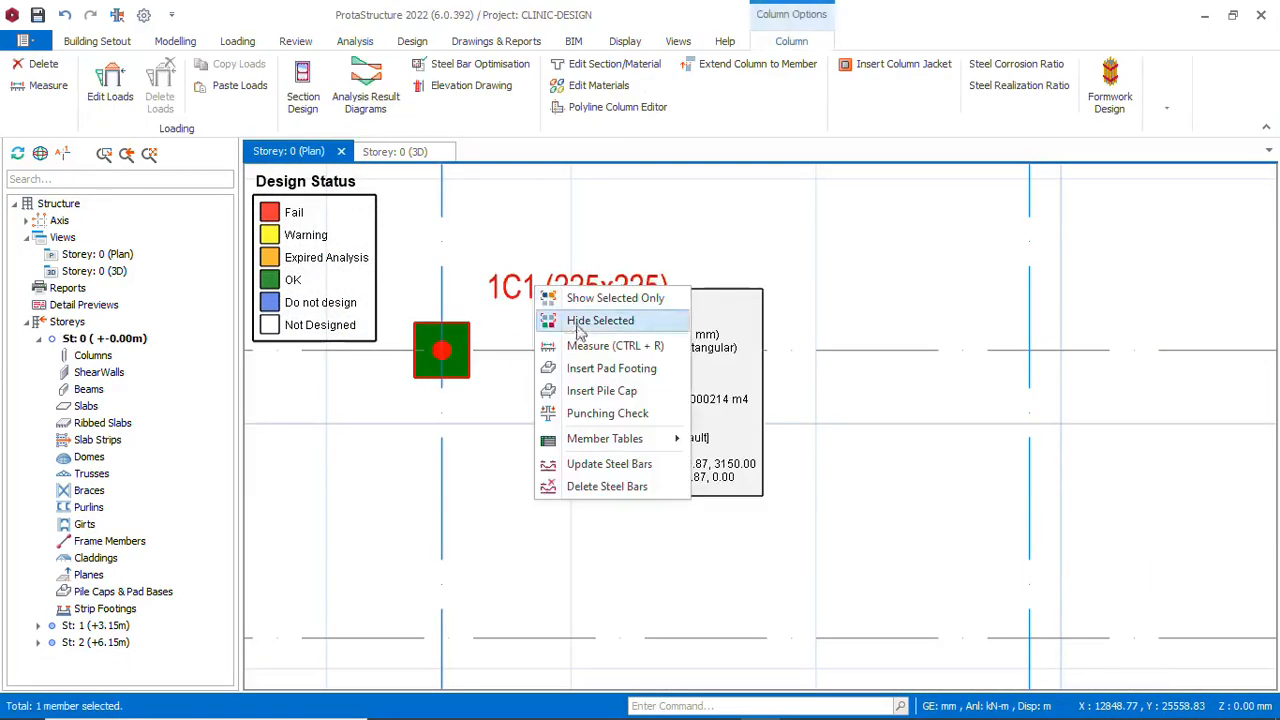
click(628, 383)
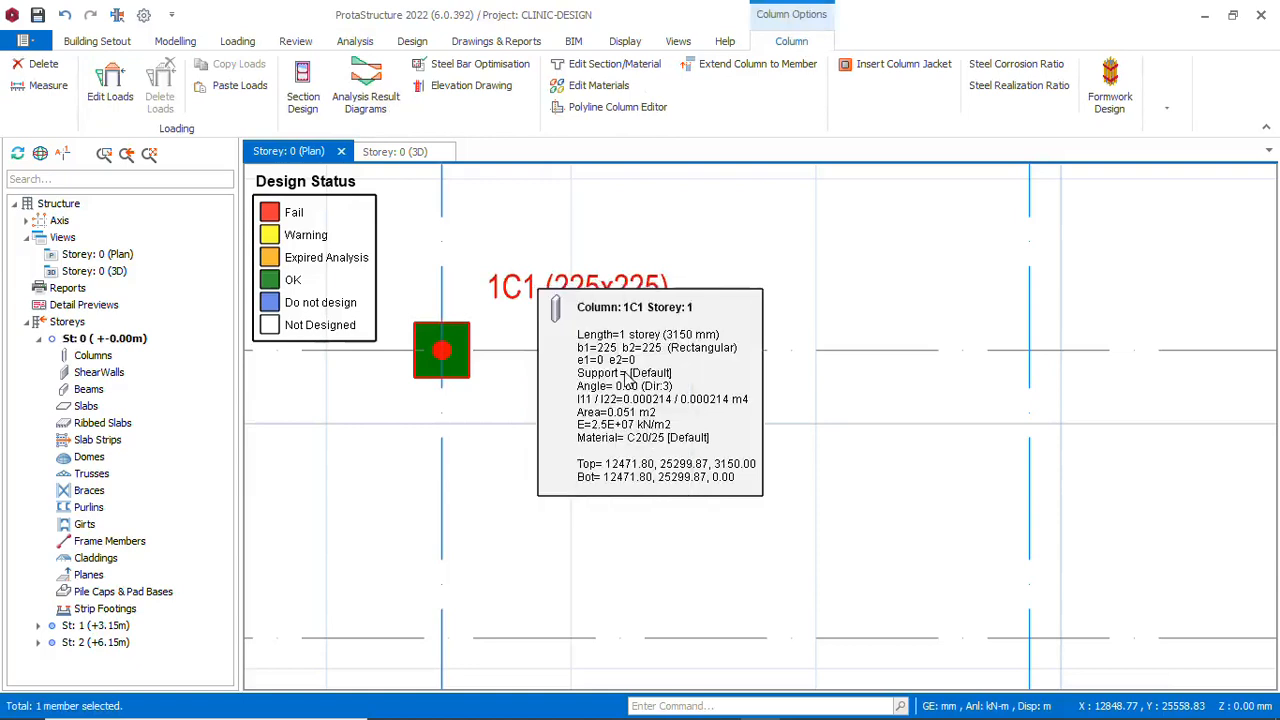
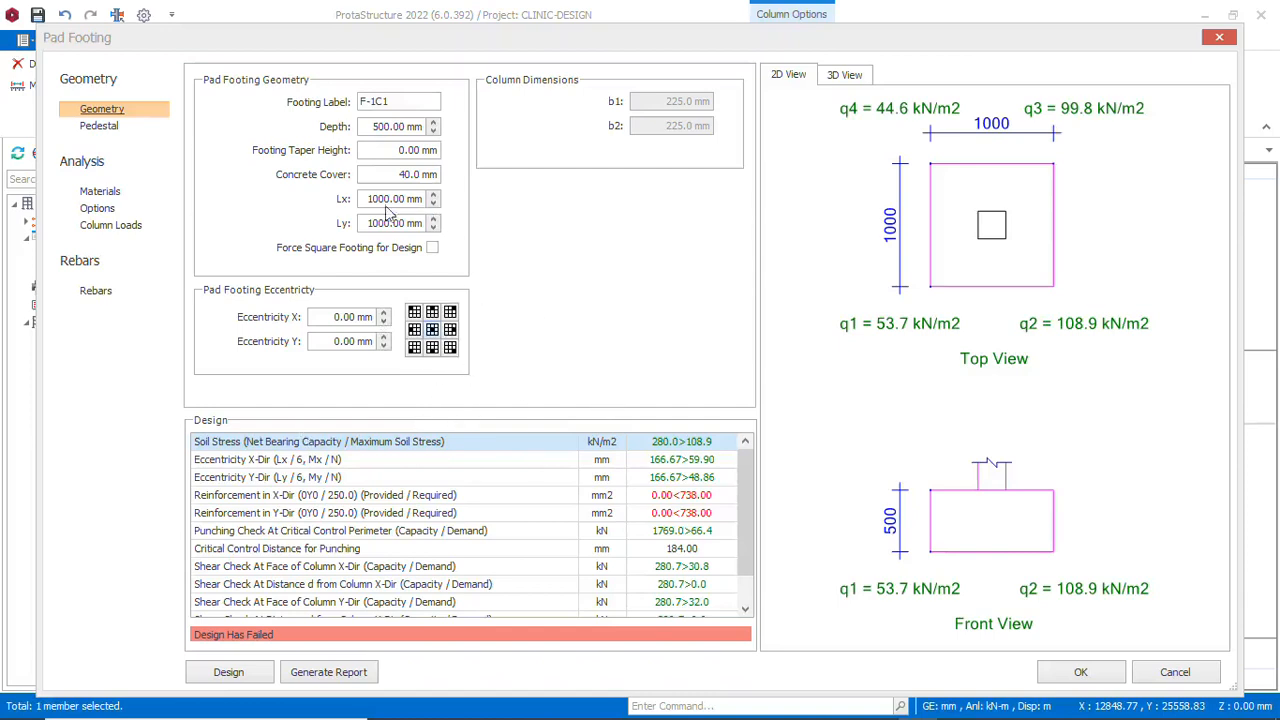
click(433, 131)
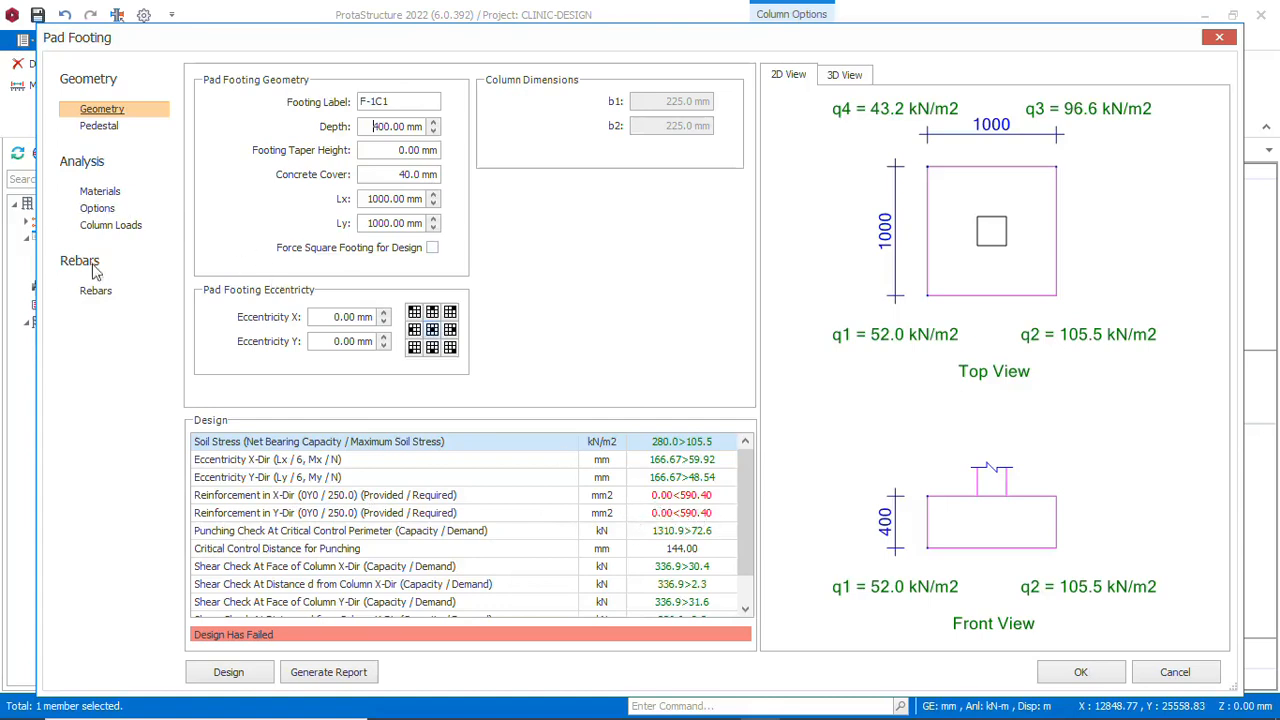
Check the rebar diameters of the pad footing under column 1C1 and place the footing
click(92, 295)
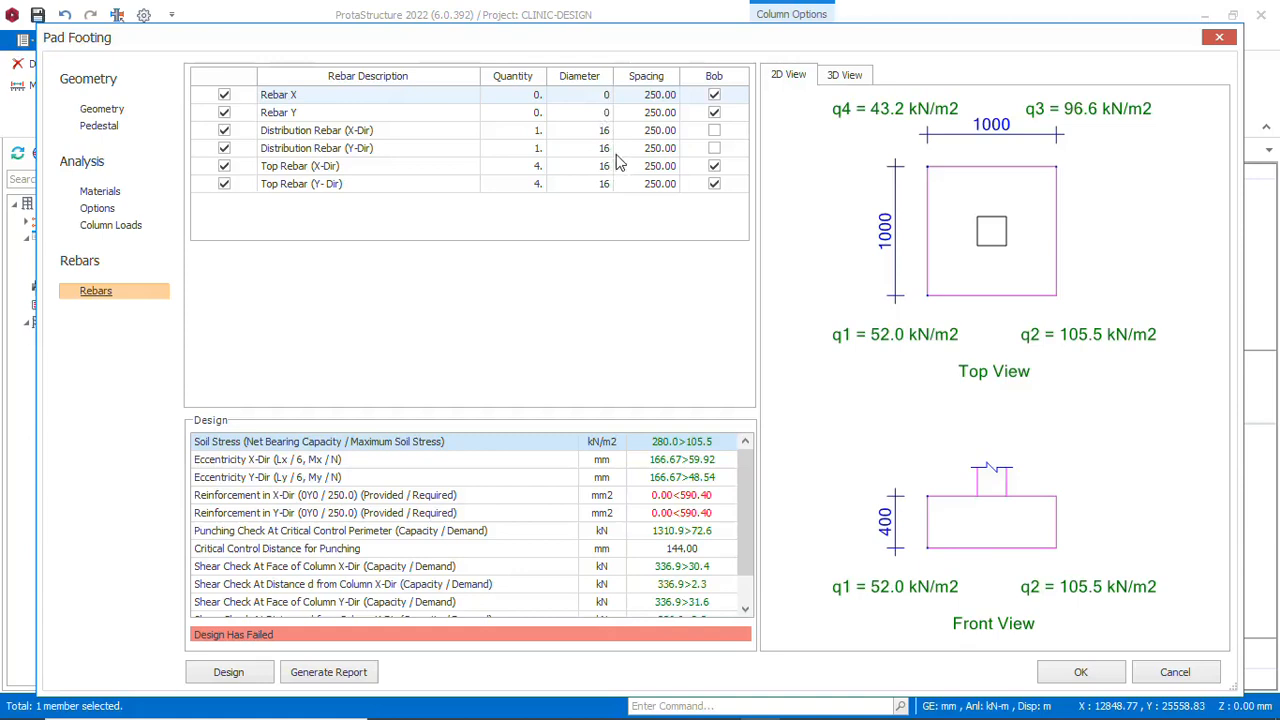
click(603, 101)
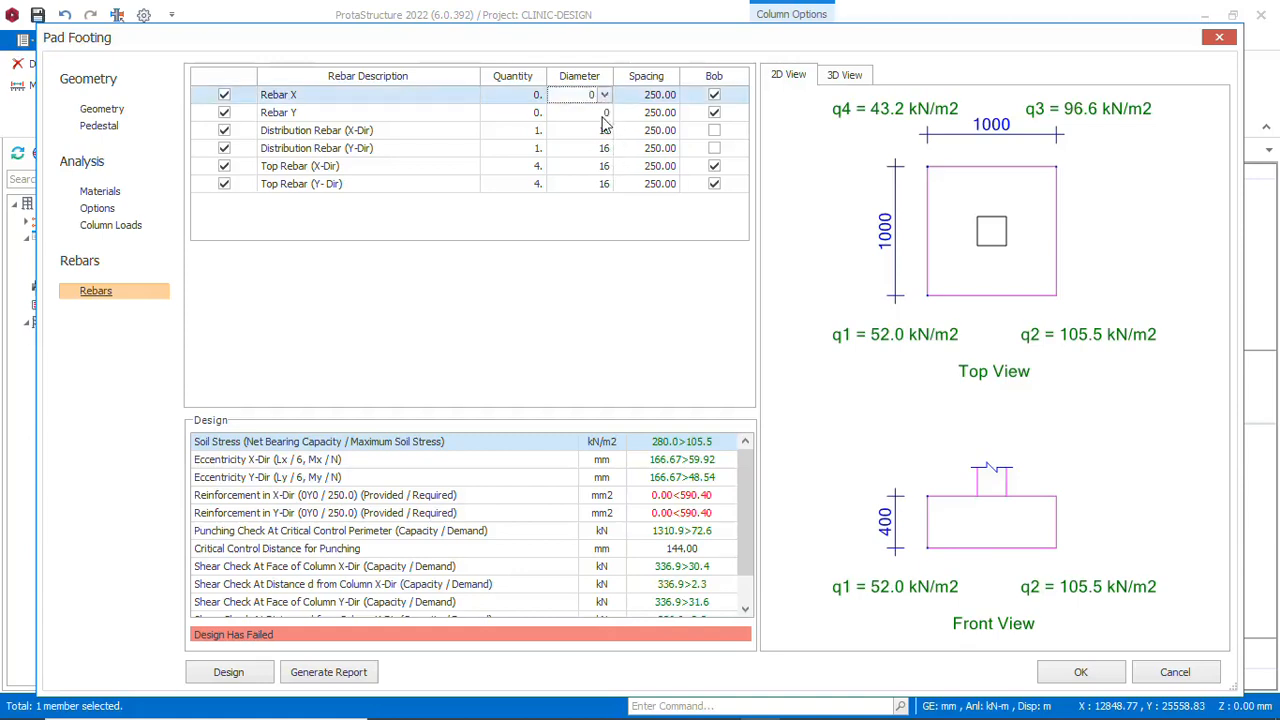
click(604, 115)
click(604, 133)
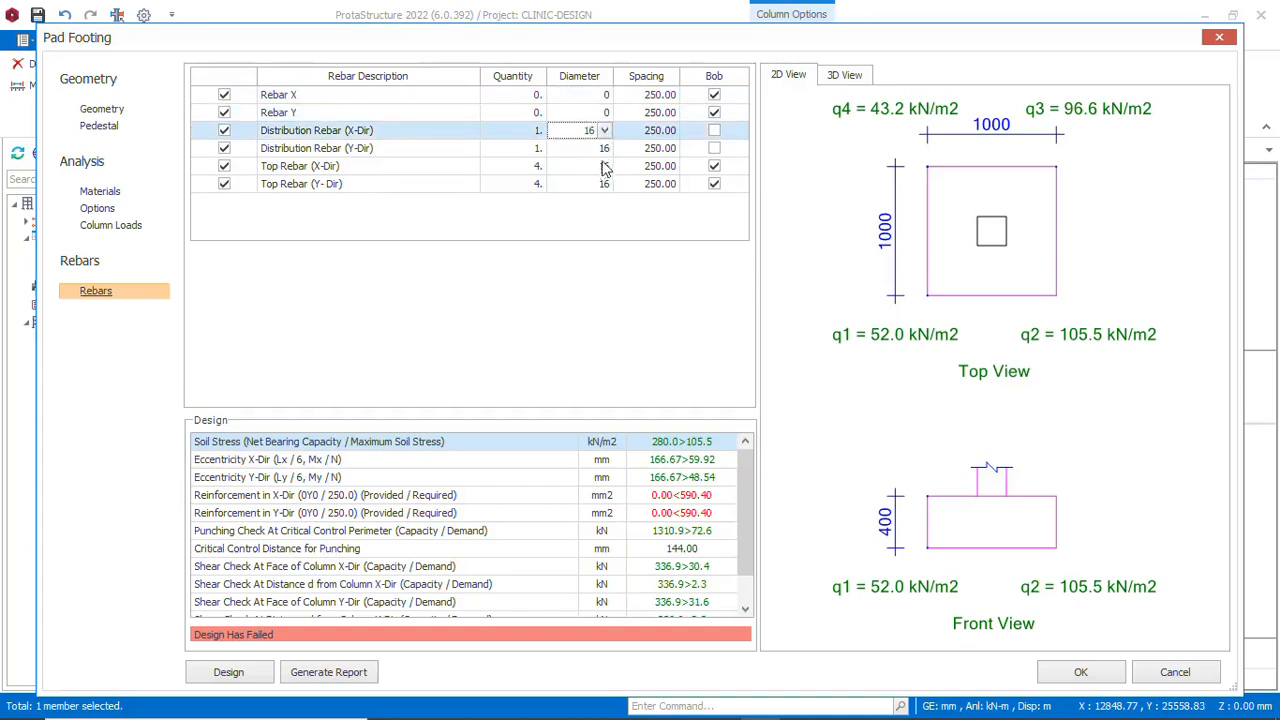
click(588, 113)
click(588, 98)
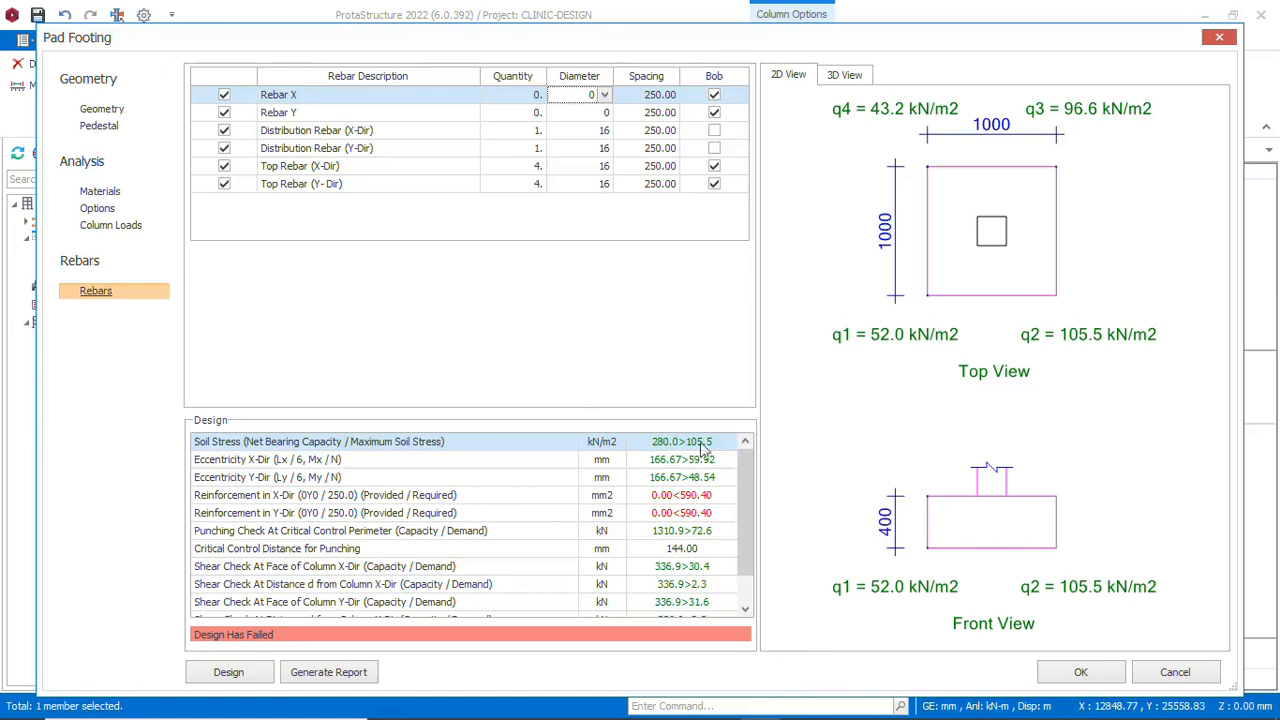
click(1080, 673)
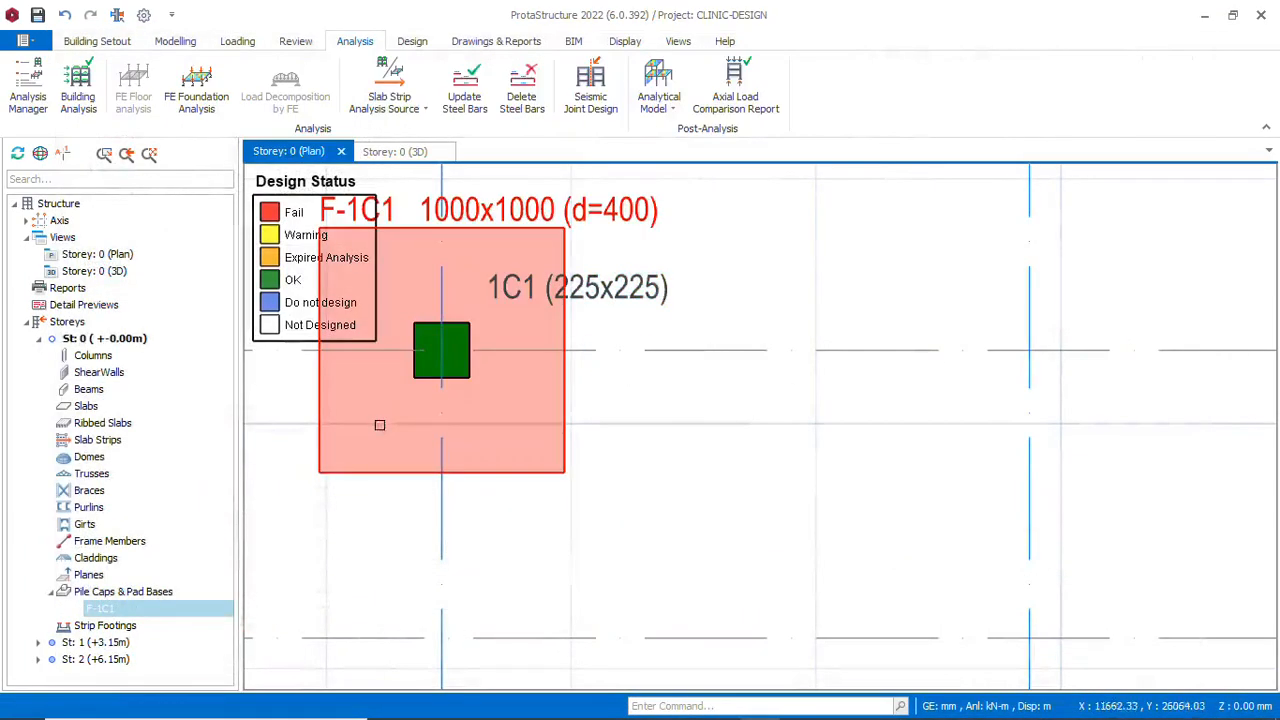
Delete the pad footing under column 1C1
scroll(489, 398, down, 1)
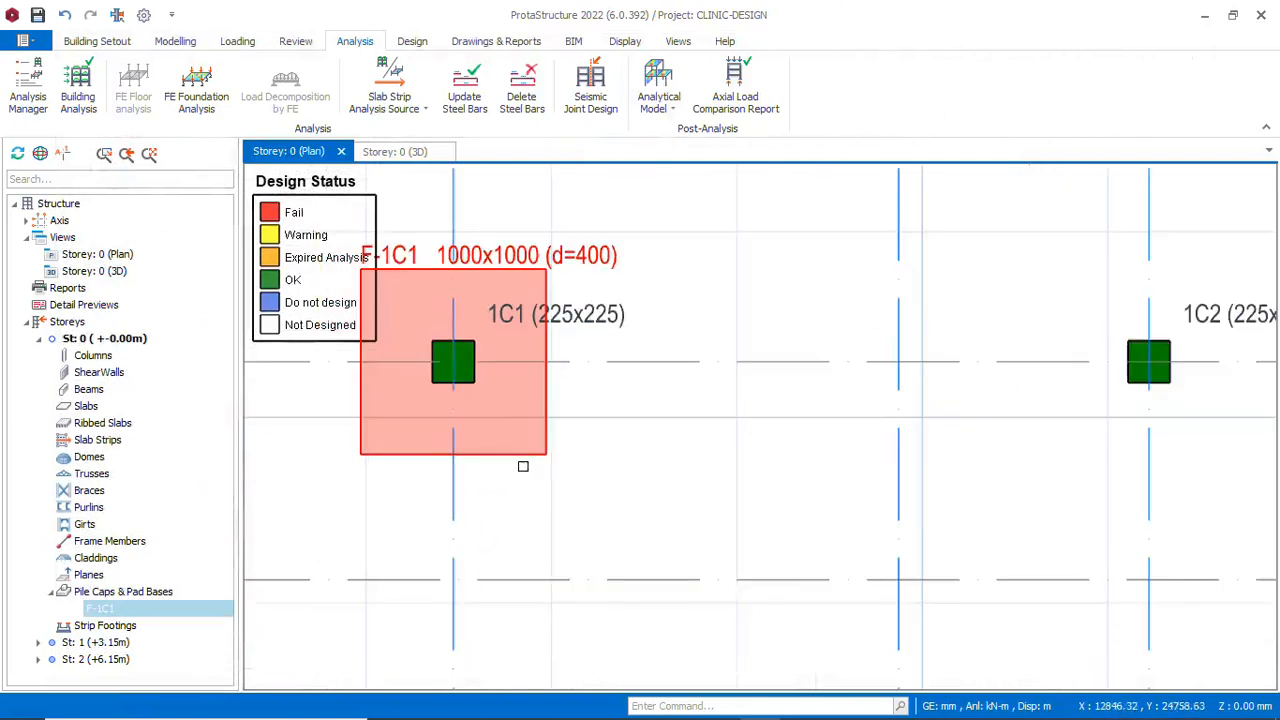
right_click(521, 455)
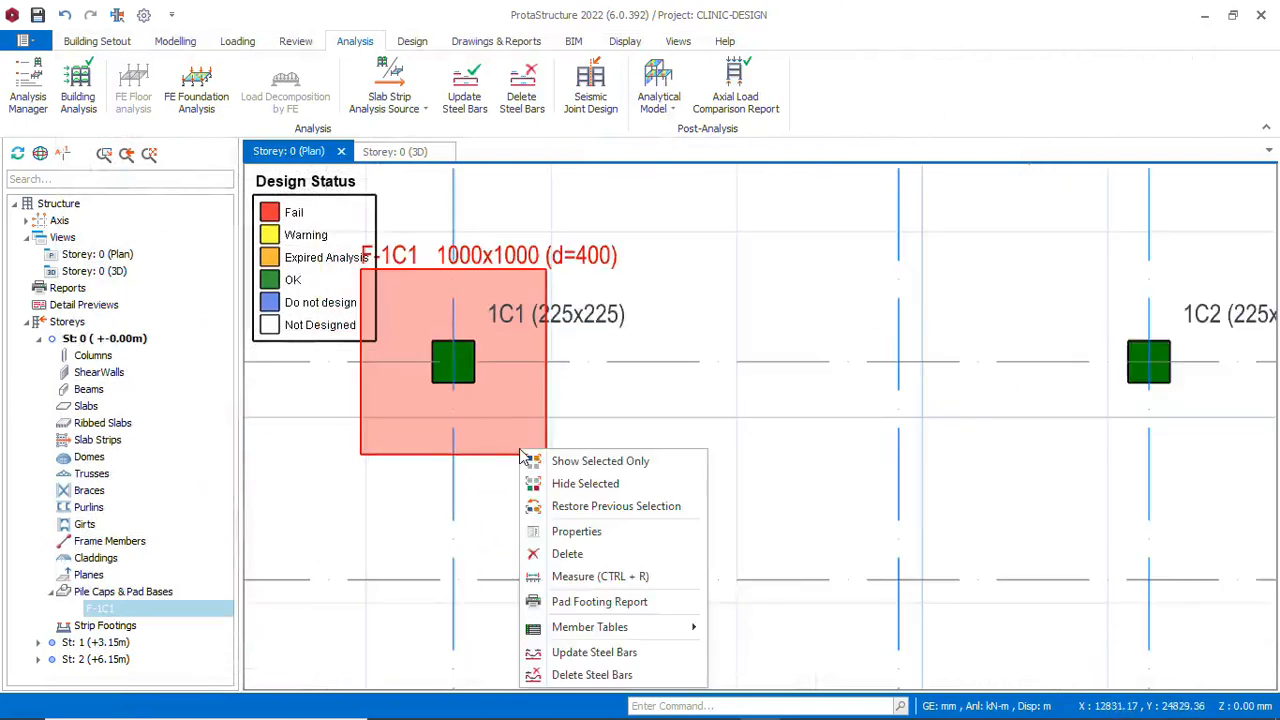
click(584, 560)
Insert a 1000 x 1000 mm pad footing with a depth of 400 mm under column 1C2, checking its rebars
scroll(500, 451, down, 4)
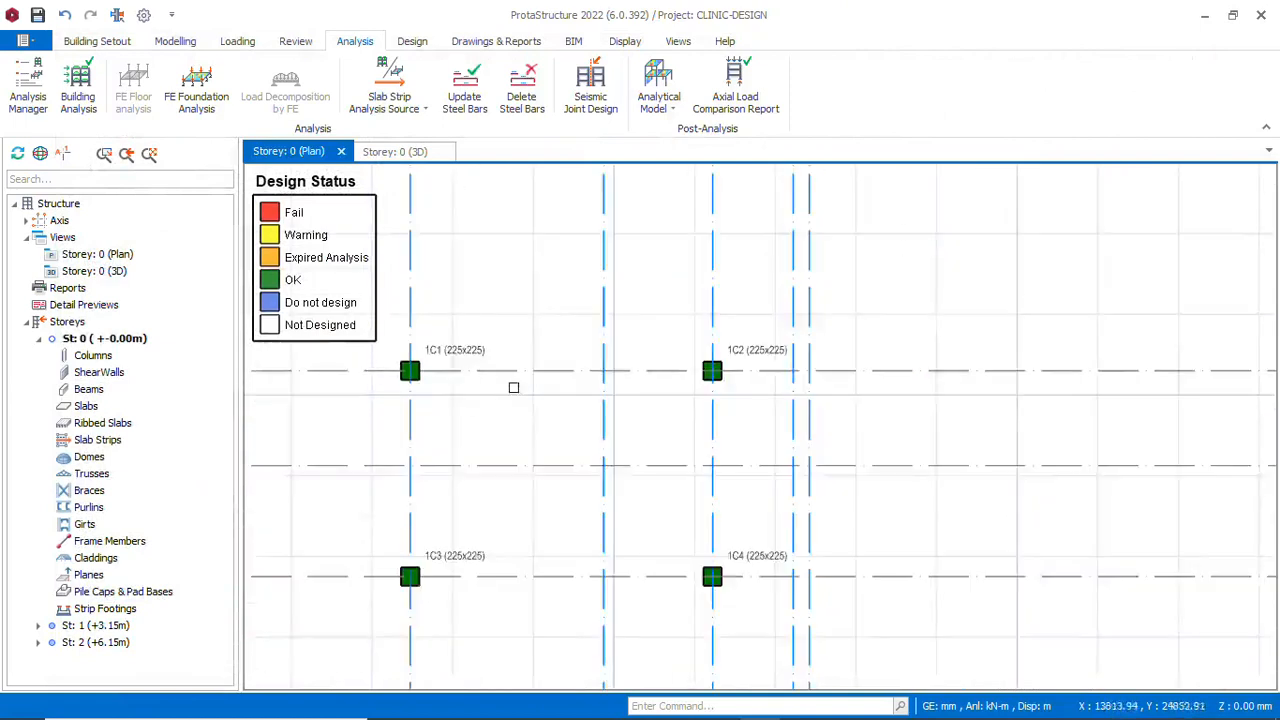
scroll(618, 372, up, 3)
click(633, 340)
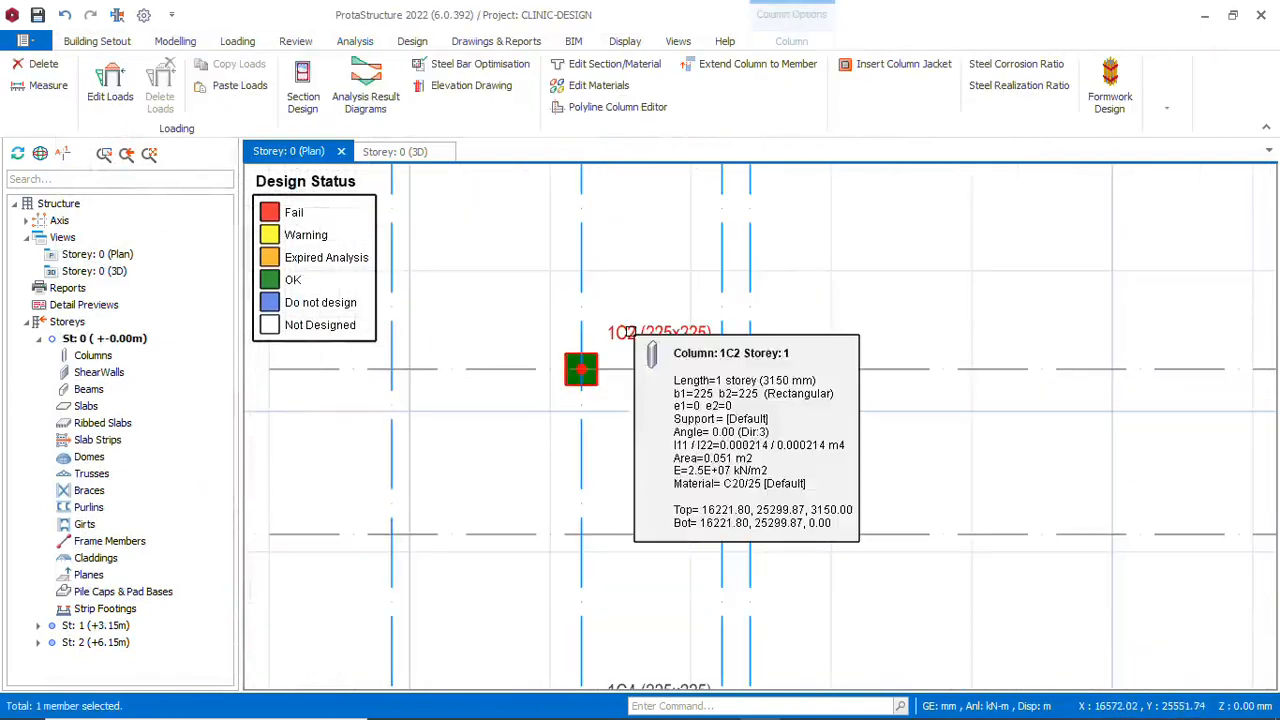
right_click(633, 340)
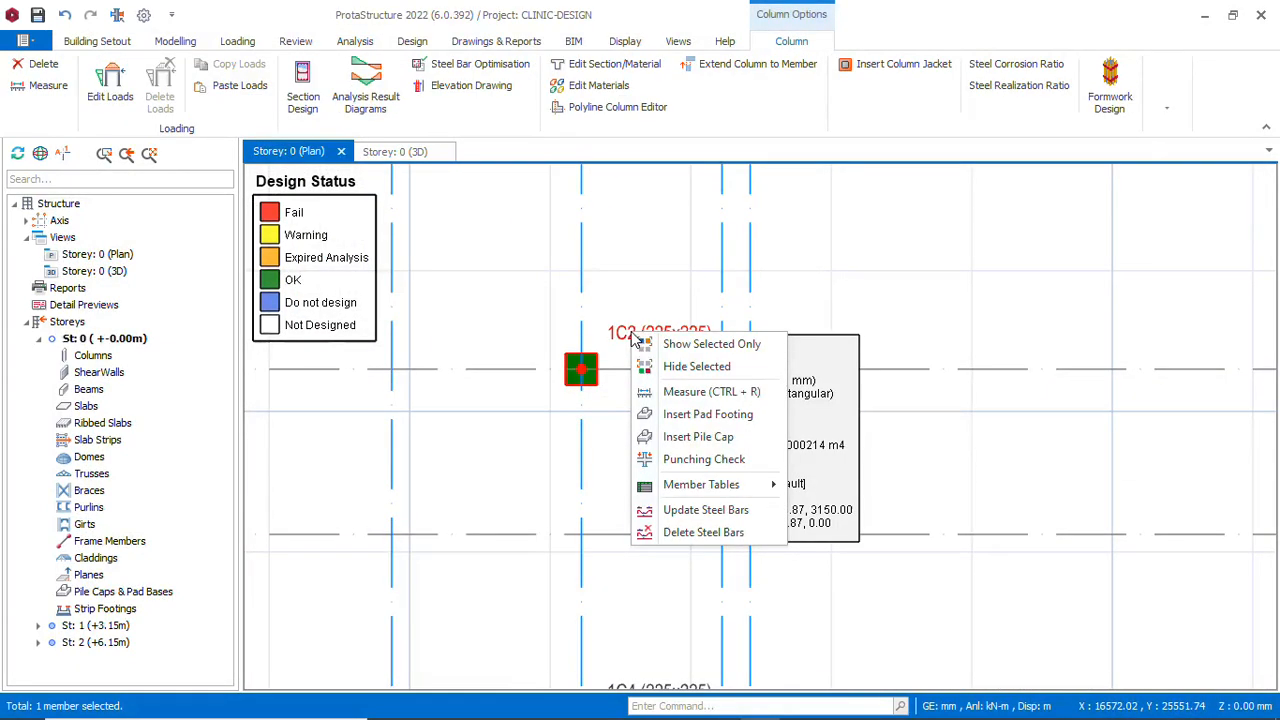
click(729, 418)
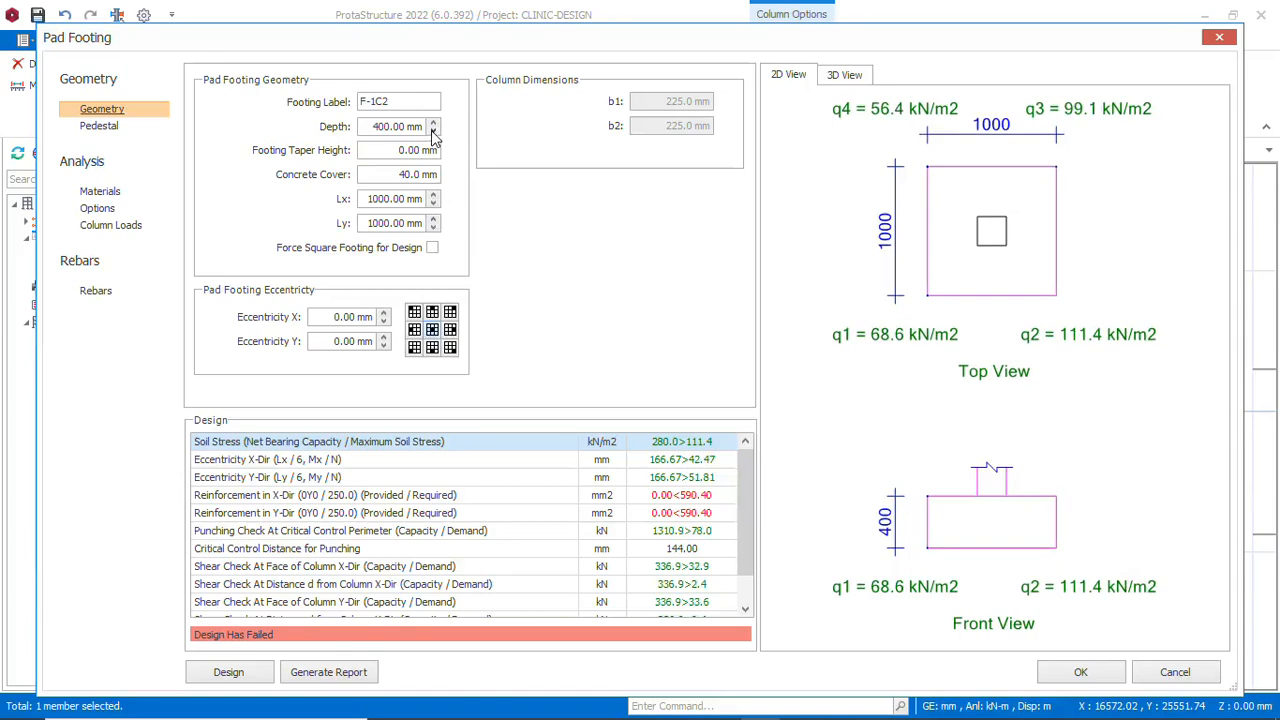
click(95, 291)
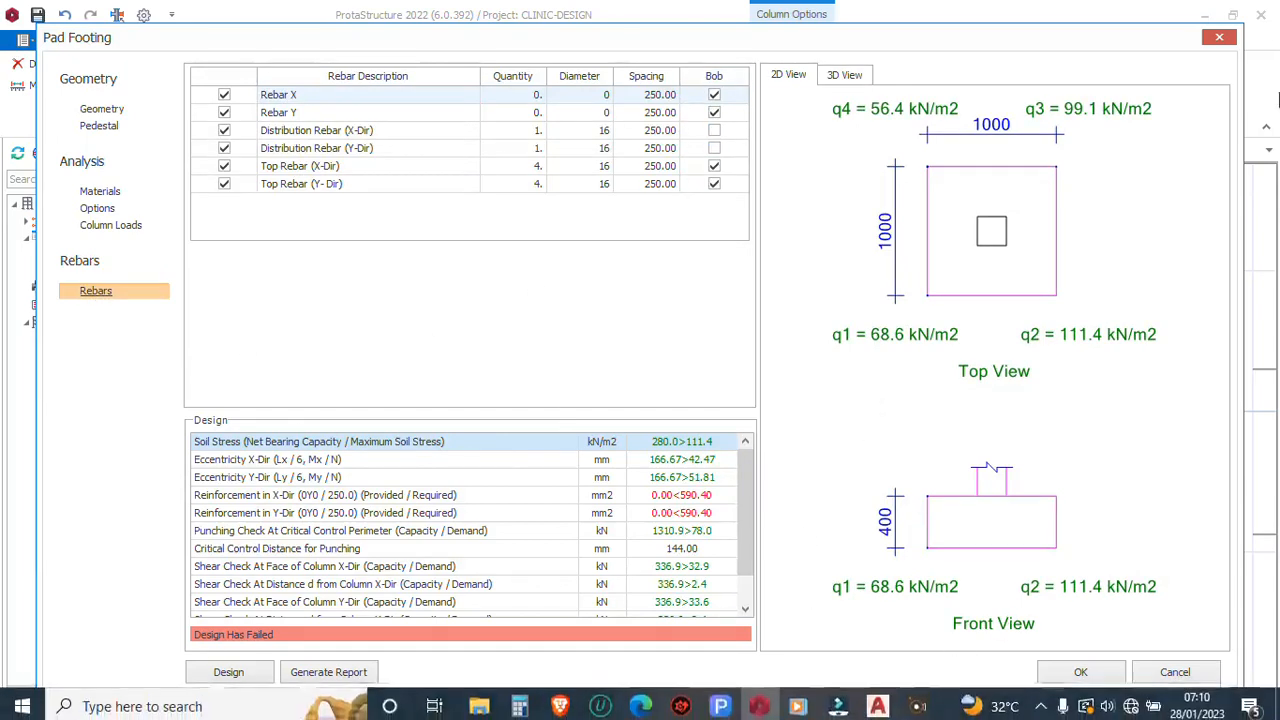
click(1098, 675)
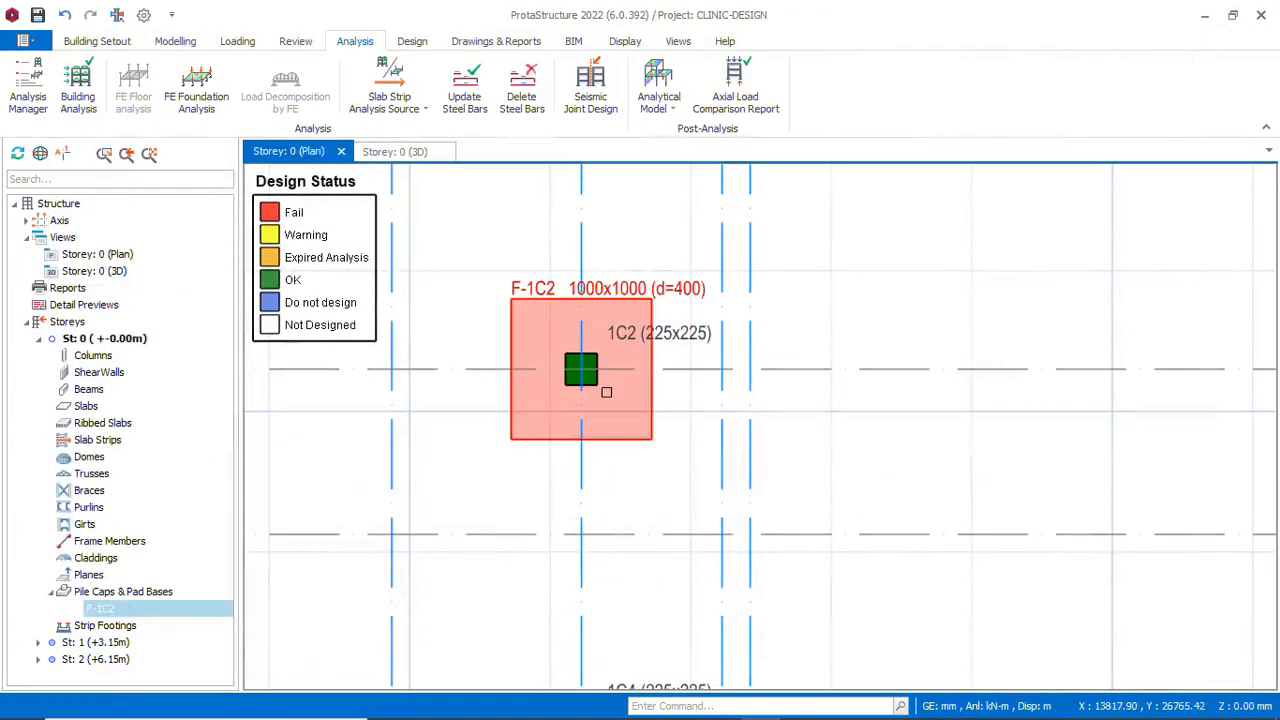
Delete the failing pad footing under column 1C2
right_click(631, 433)
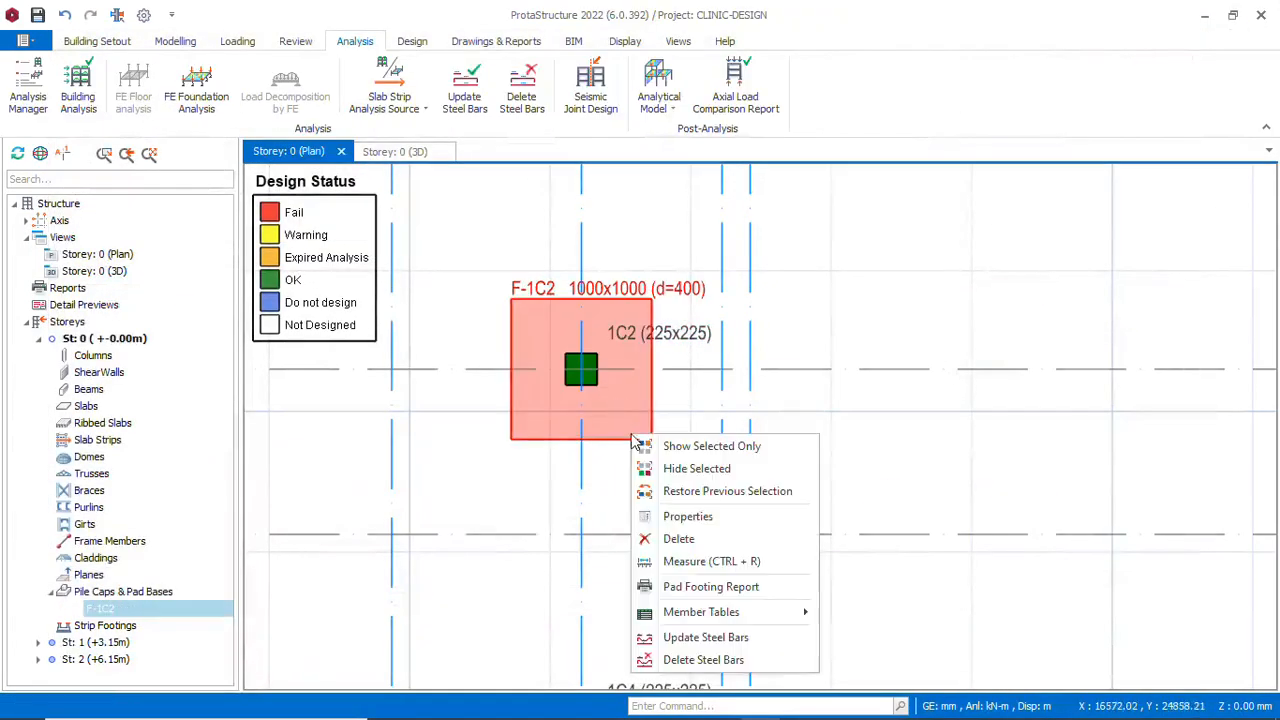
click(697, 549)
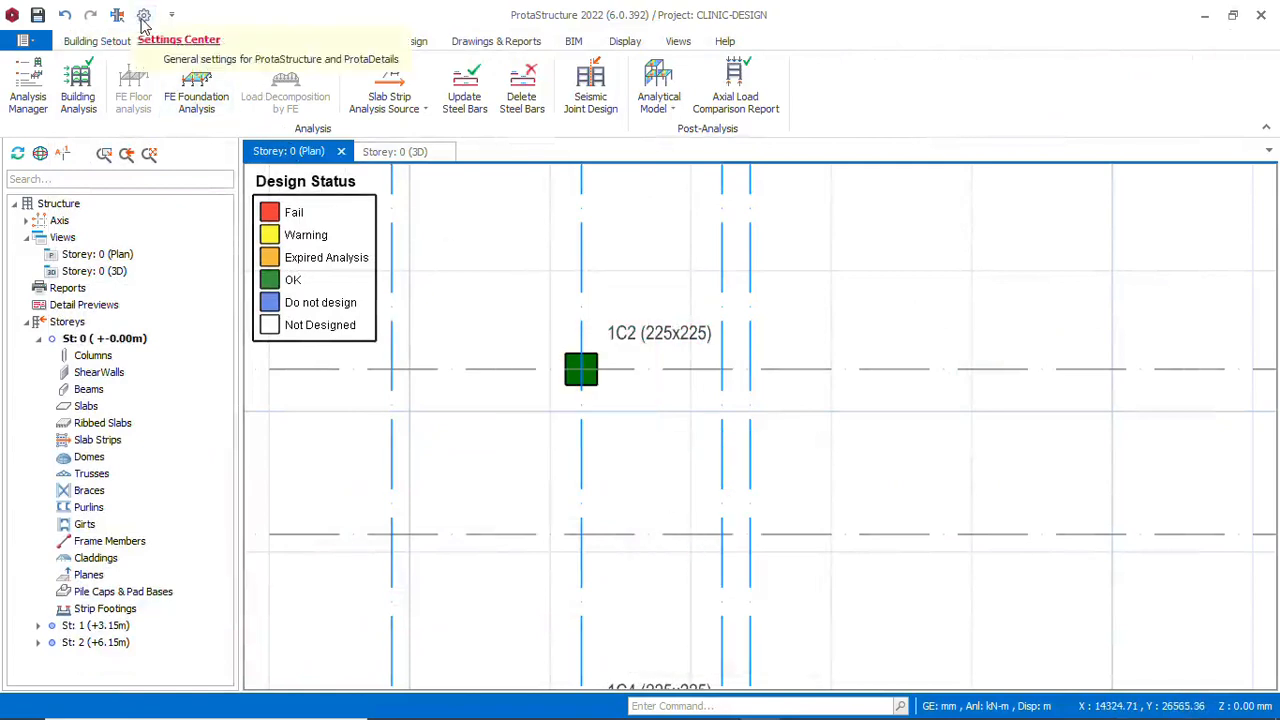
Enable the 10 mm bar for footings in the Grade 410 (Type 2) rebar table of the building analysis default materials
click(85, 40)
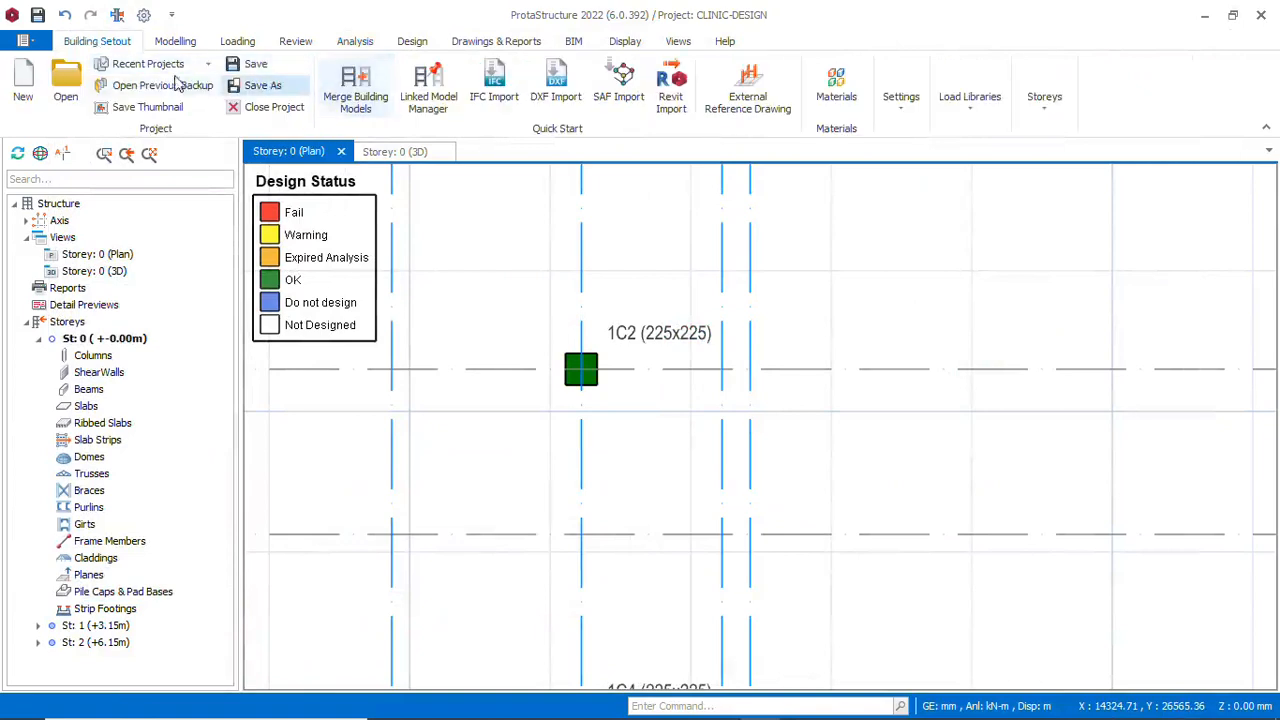
click(355, 41)
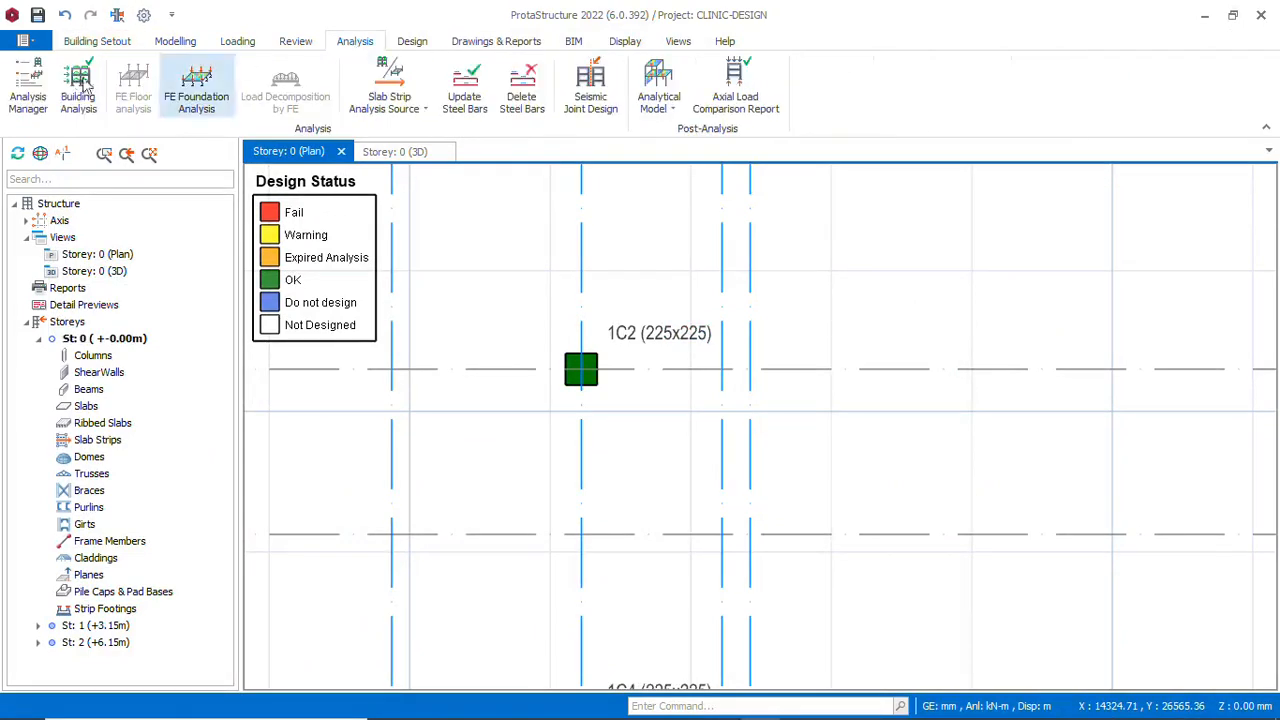
click(78, 100)
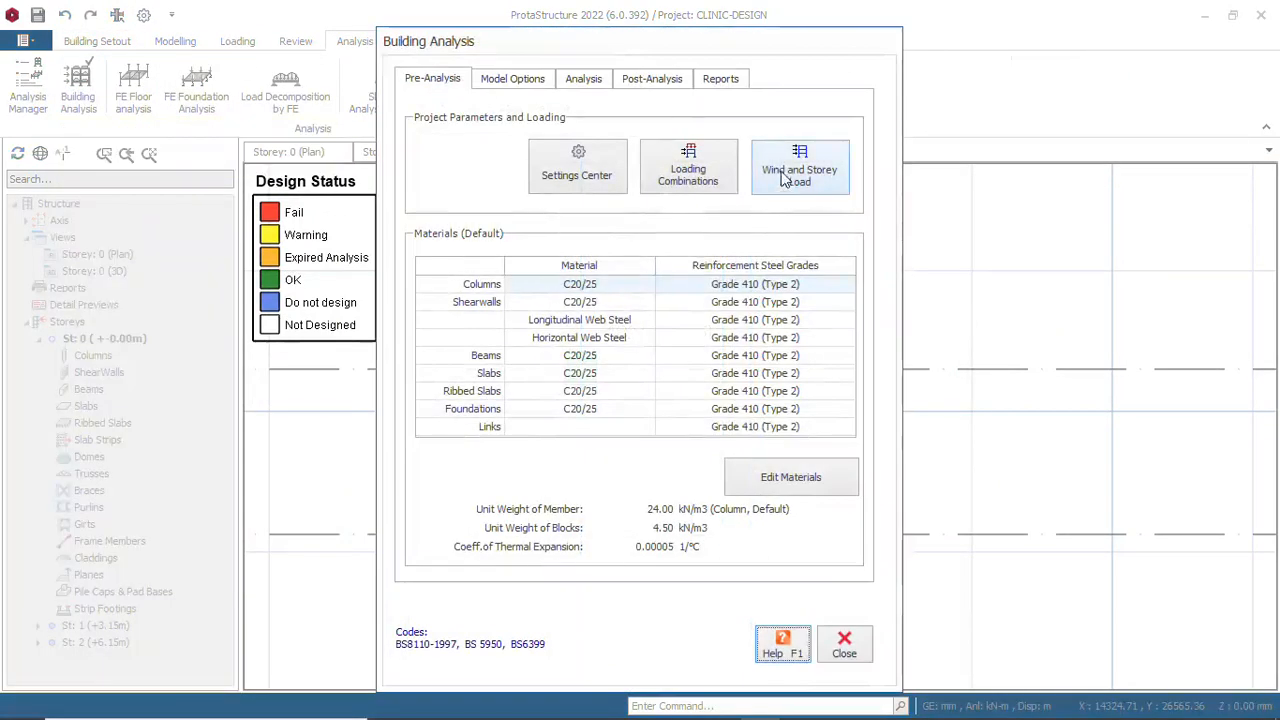
click(790, 479)
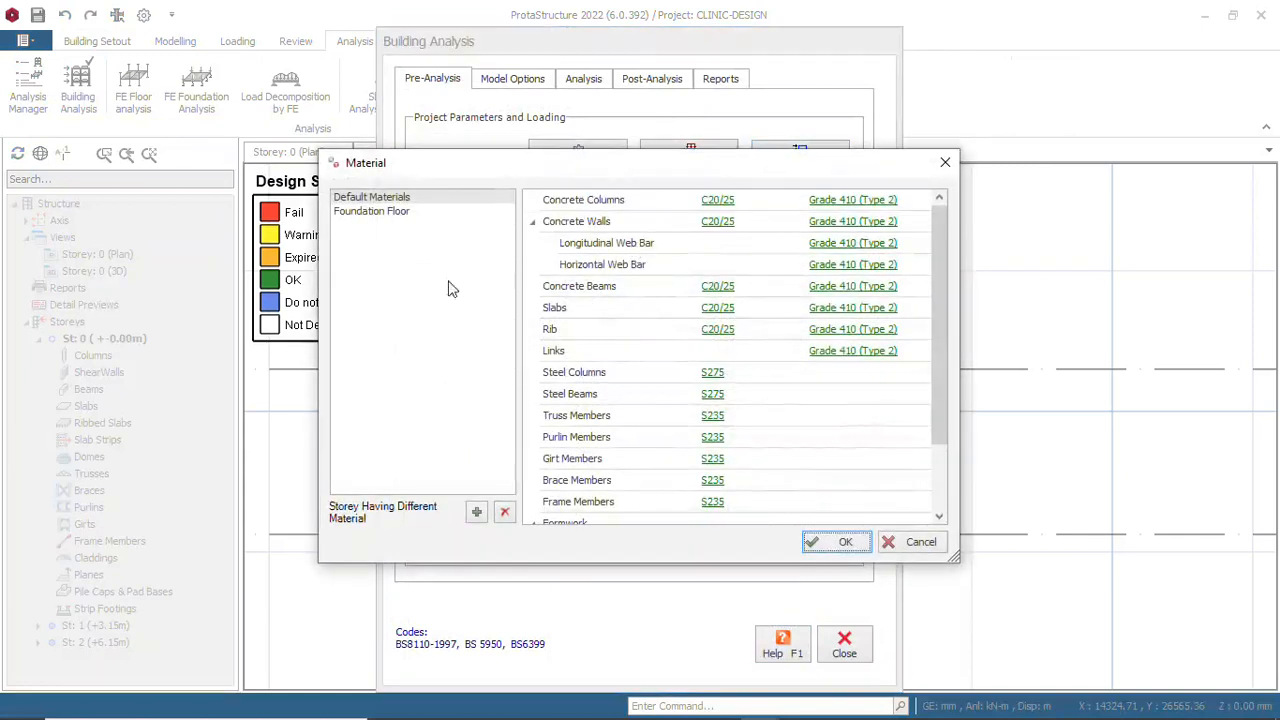
click(396, 212)
click(395, 198)
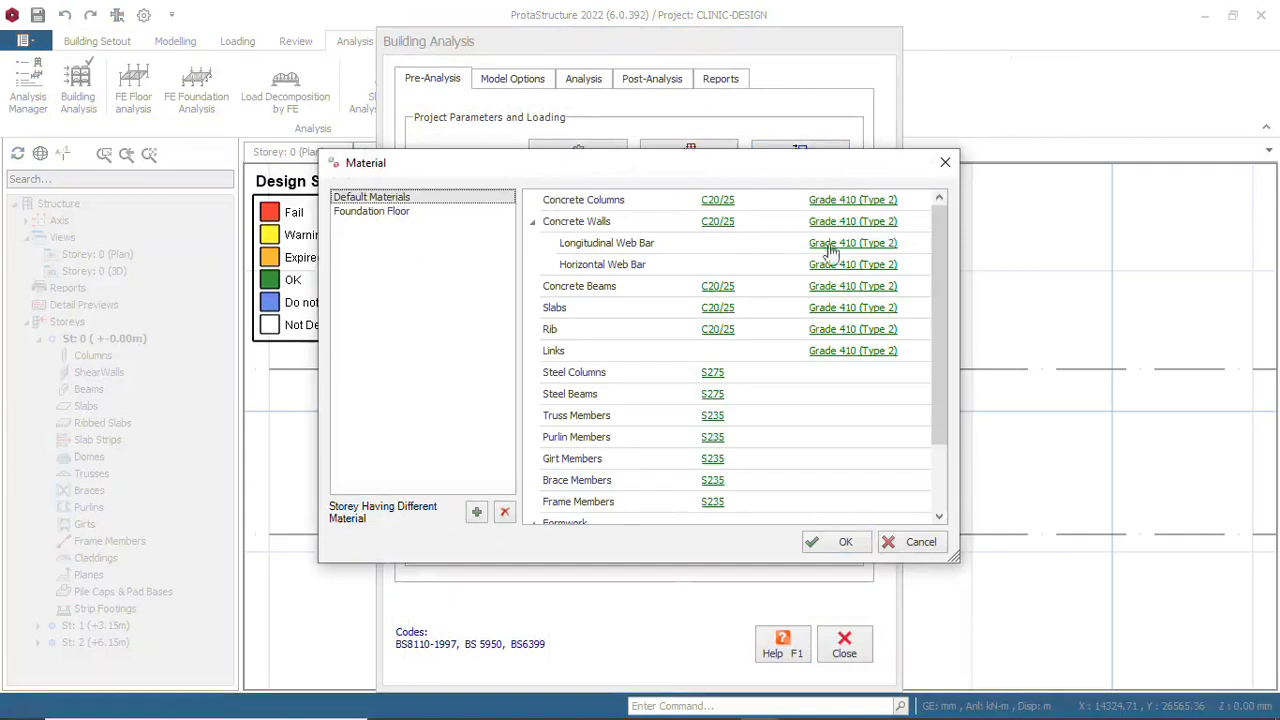
click(880, 205)
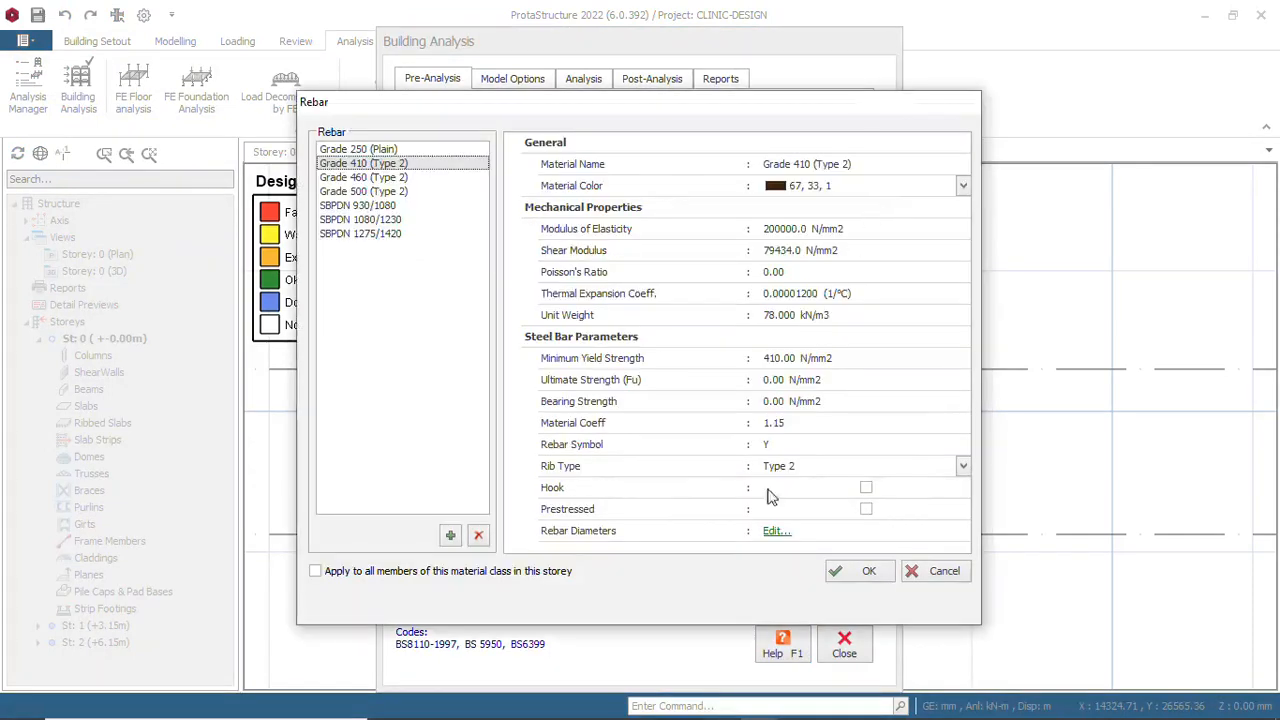
click(778, 533)
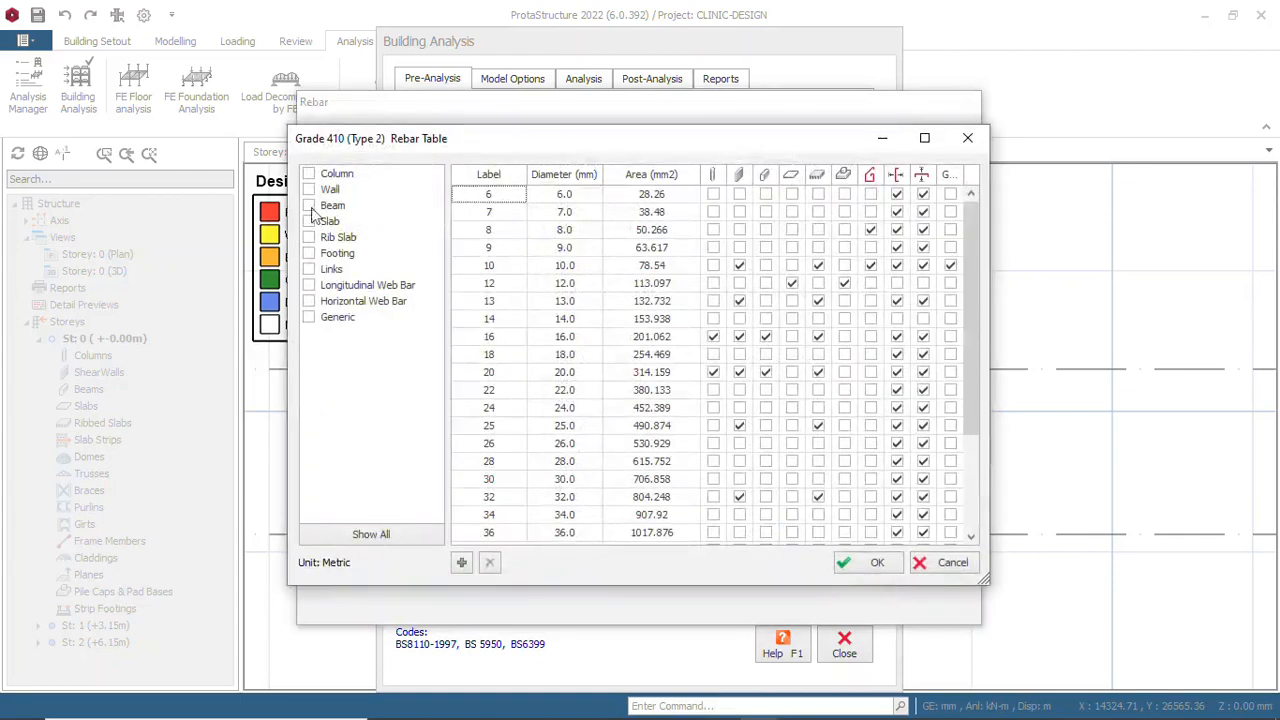
click(845, 266)
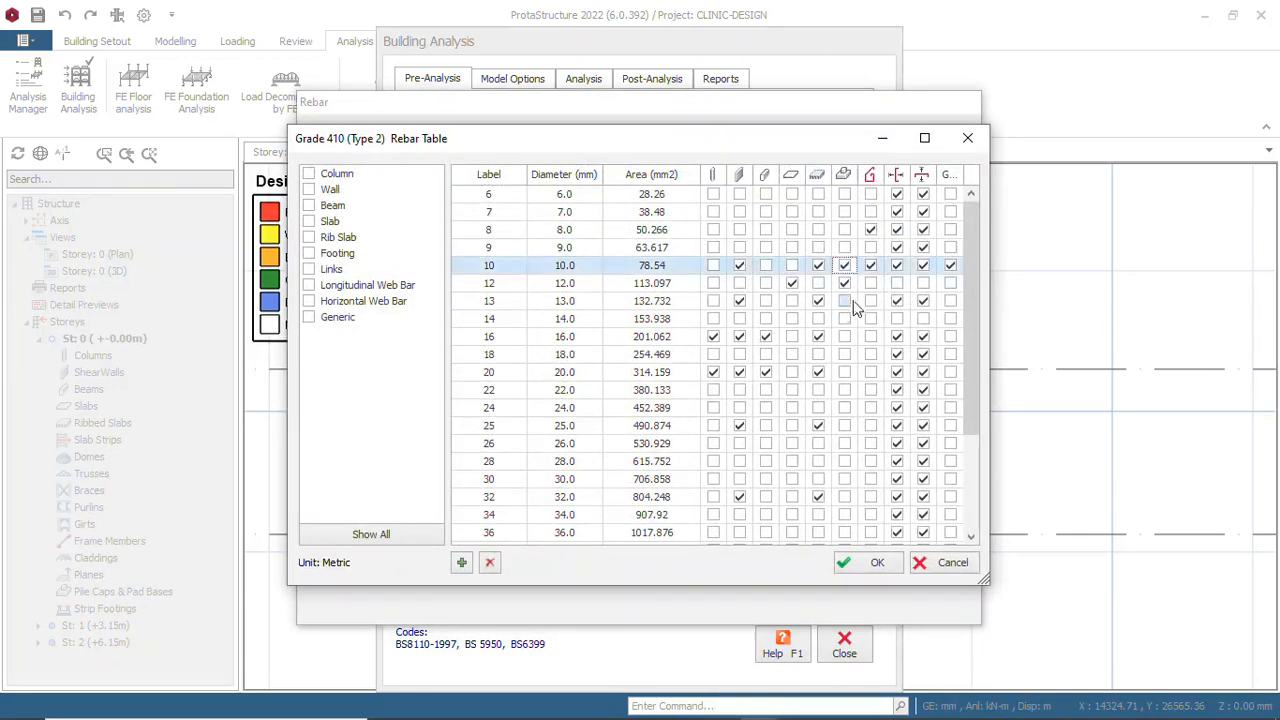
click(871, 565)
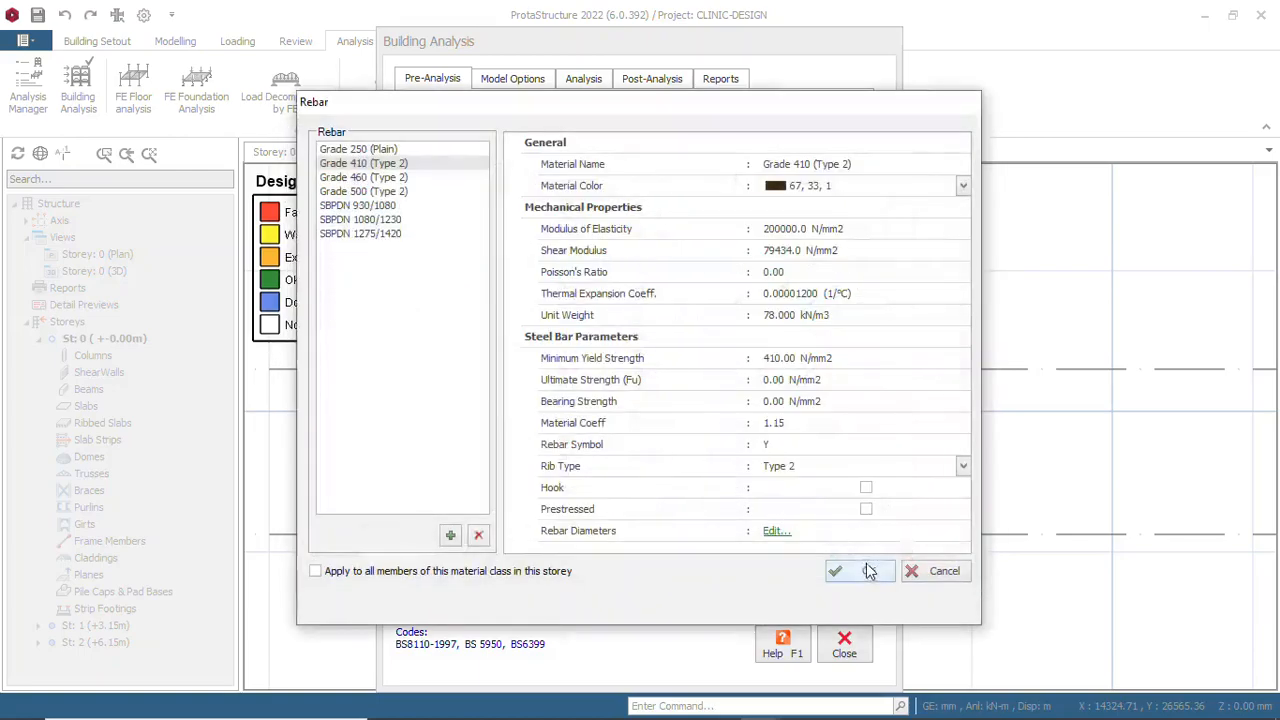
click(869, 573)
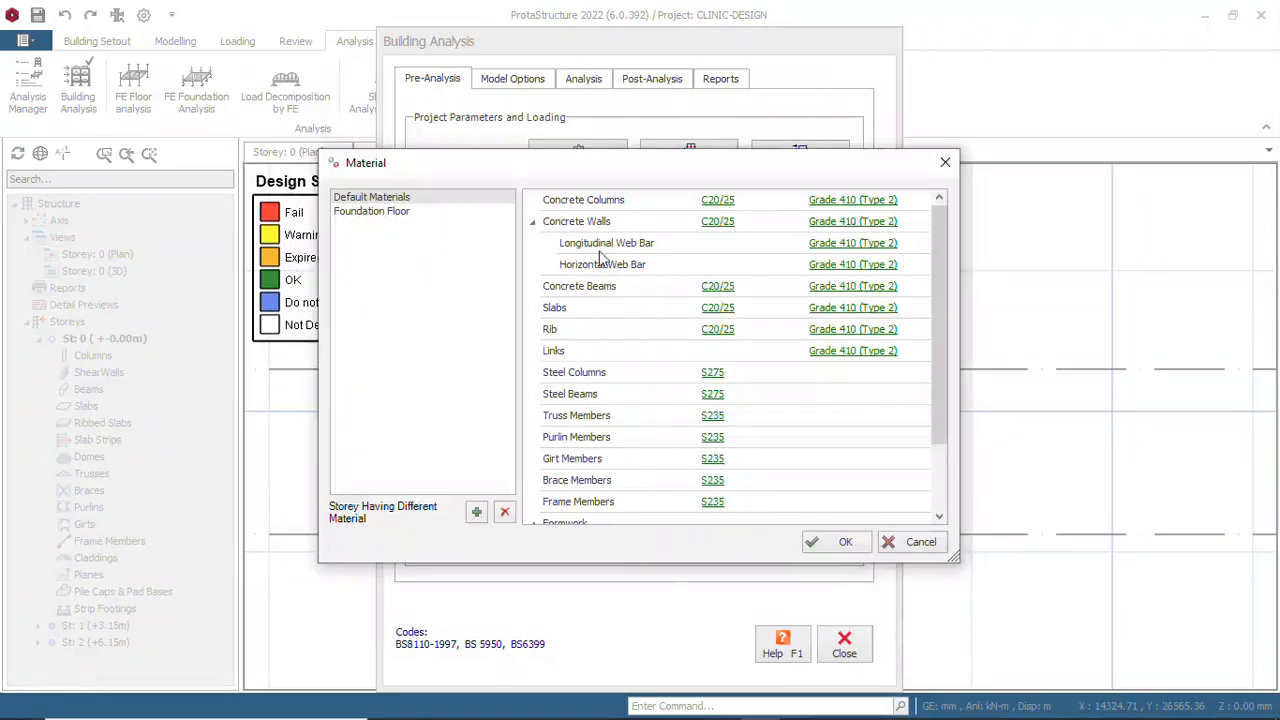
click(818, 550)
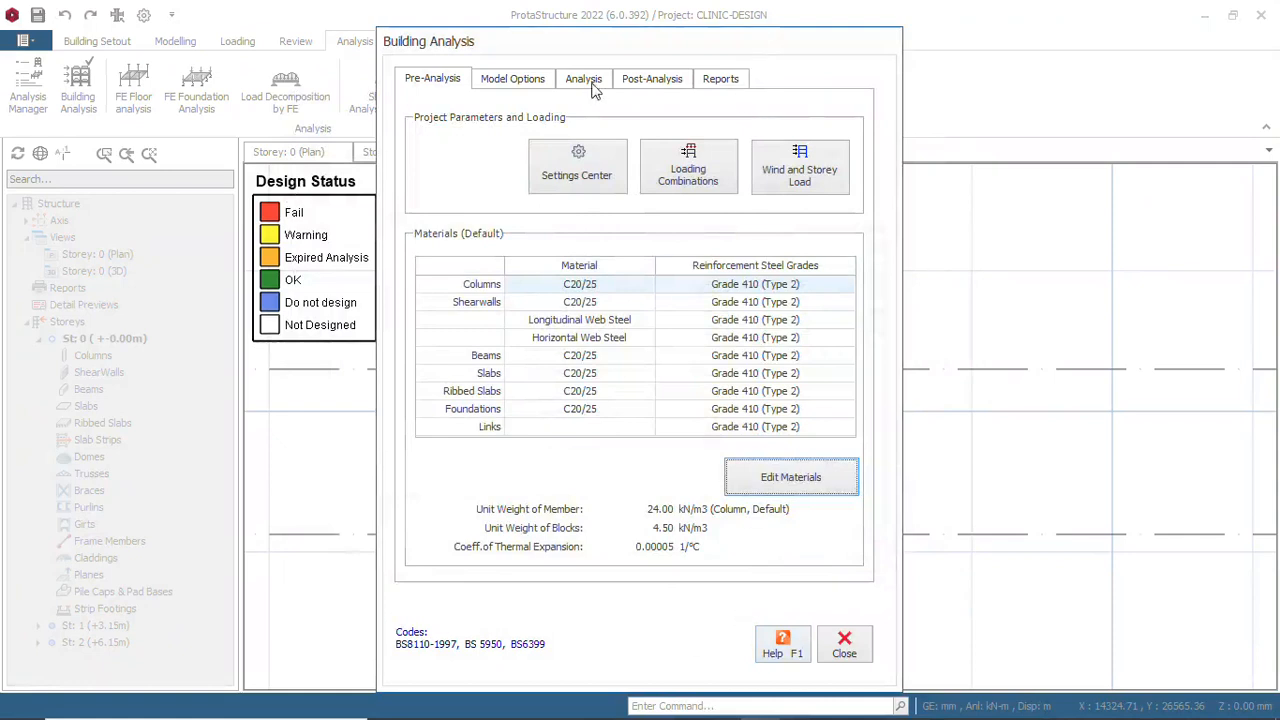
click(850, 650)
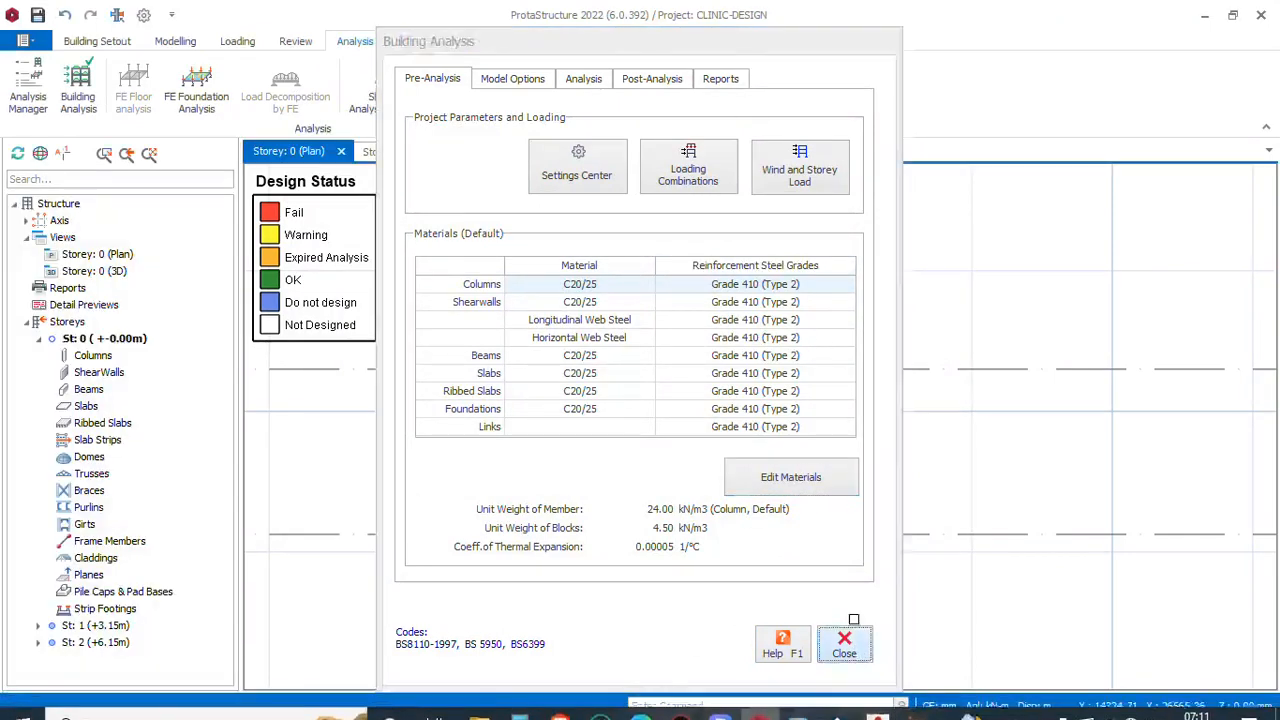
In the general foundation settings, set both the minimum steel bar size and the distribution bar size to Y12
click(143, 14)
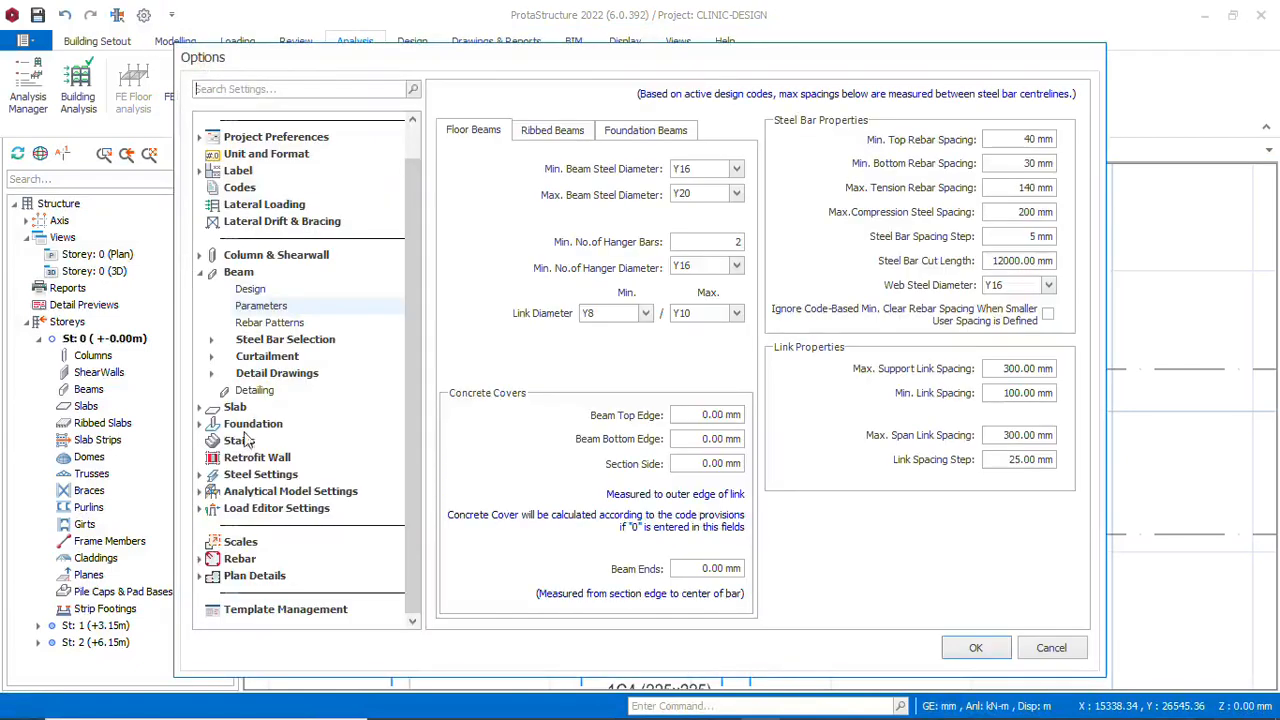
click(201, 424)
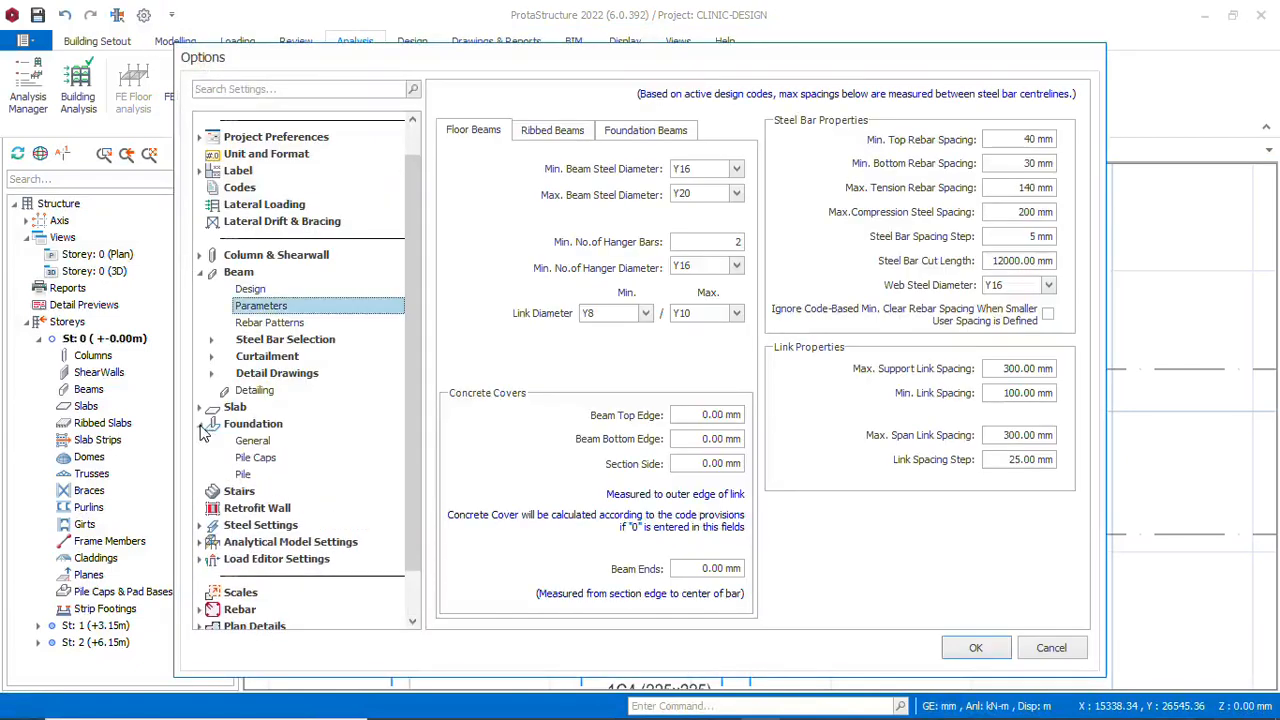
click(254, 443)
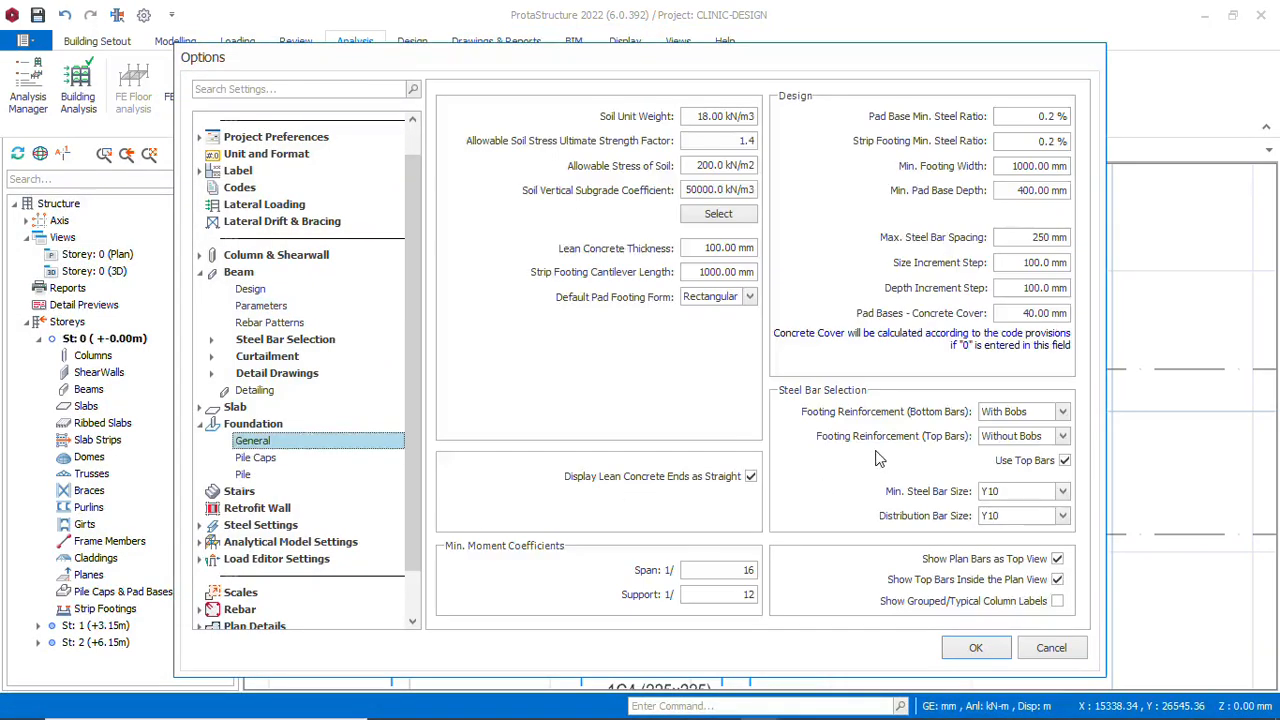
click(1063, 492)
click(1020, 522)
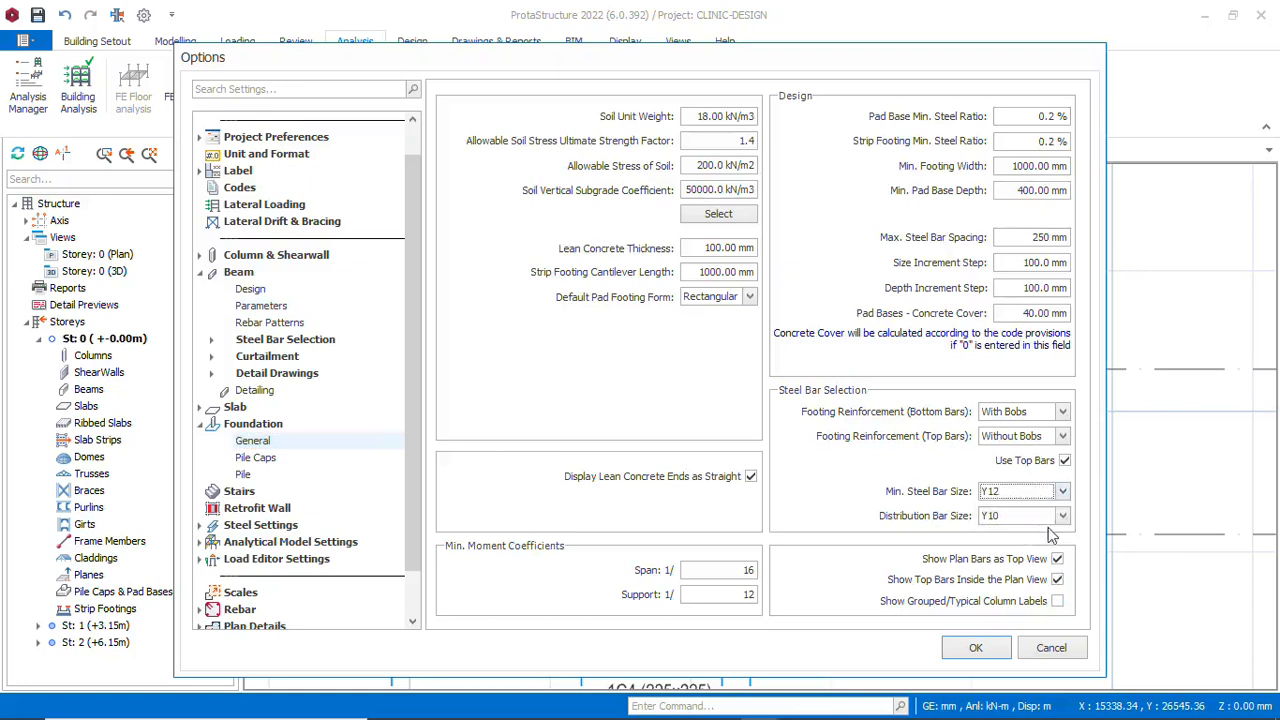
click(1062, 516)
click(1010, 548)
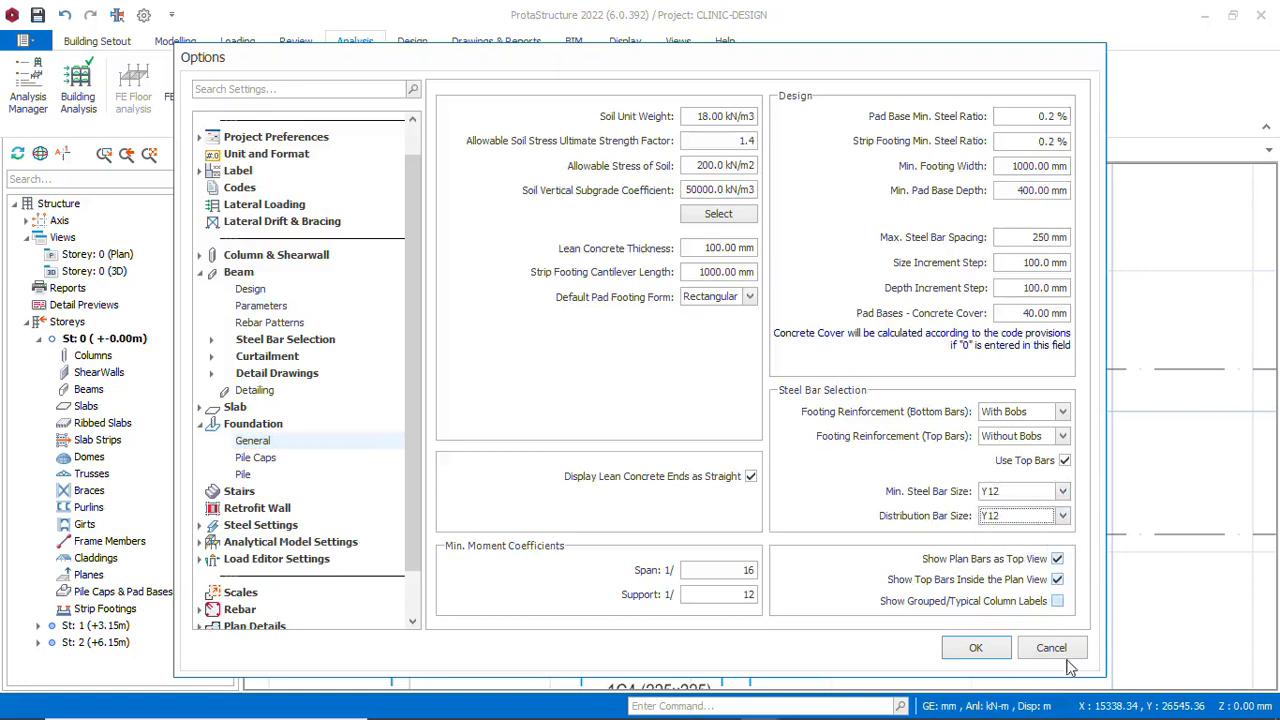
Turn off top bars, plan bars as top view and top bars inside the plan view for foundations, and apply the settings
click(1057, 580)
click(1057, 559)
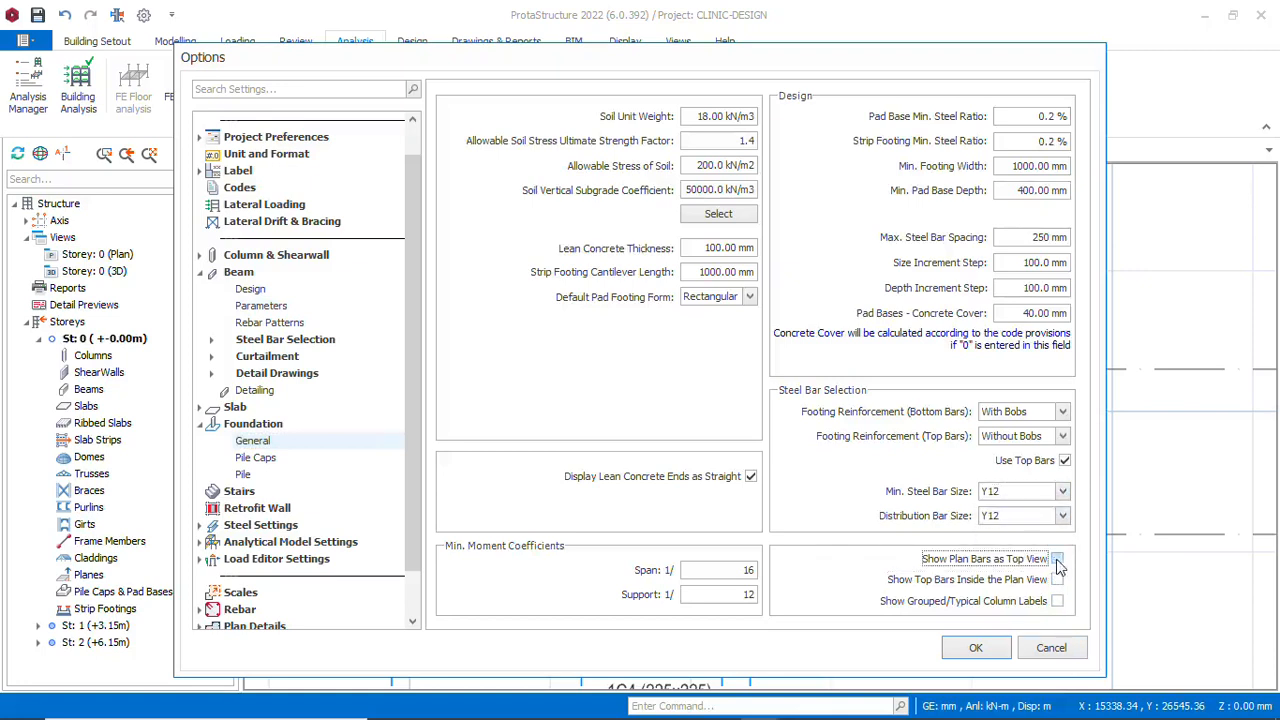
click(1064, 461)
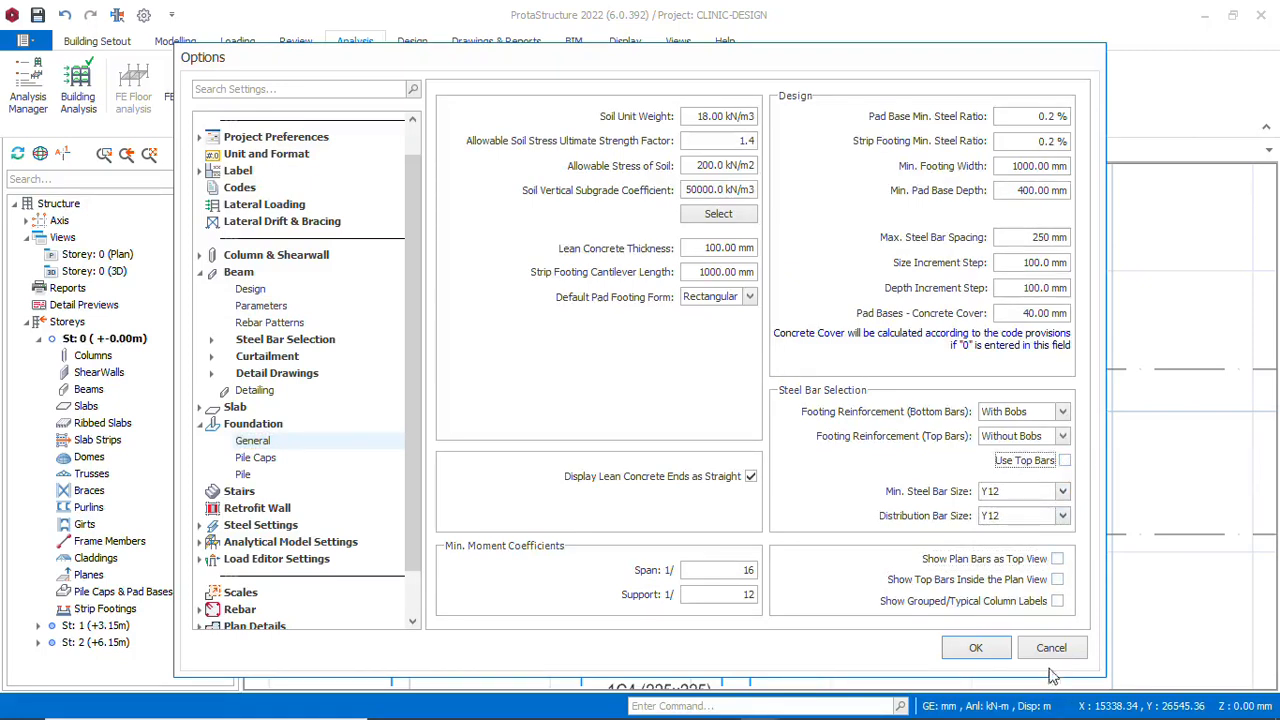
click(976, 647)
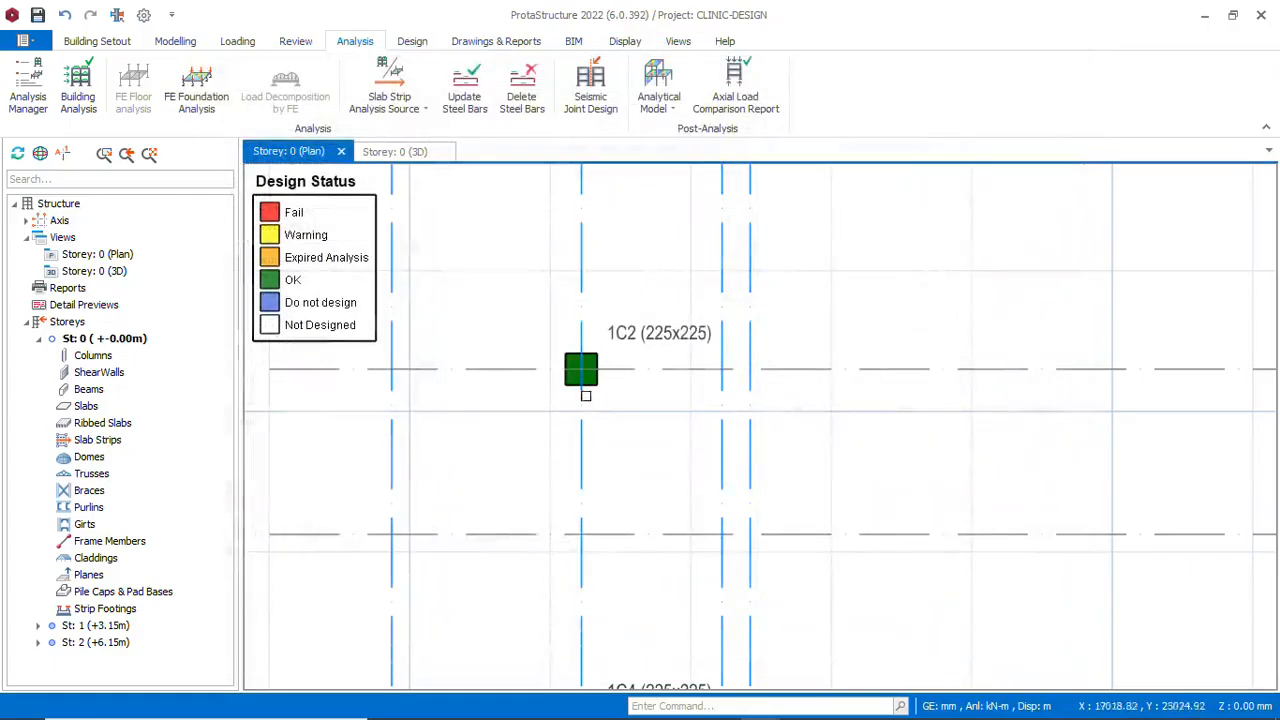
right_click(620, 333)
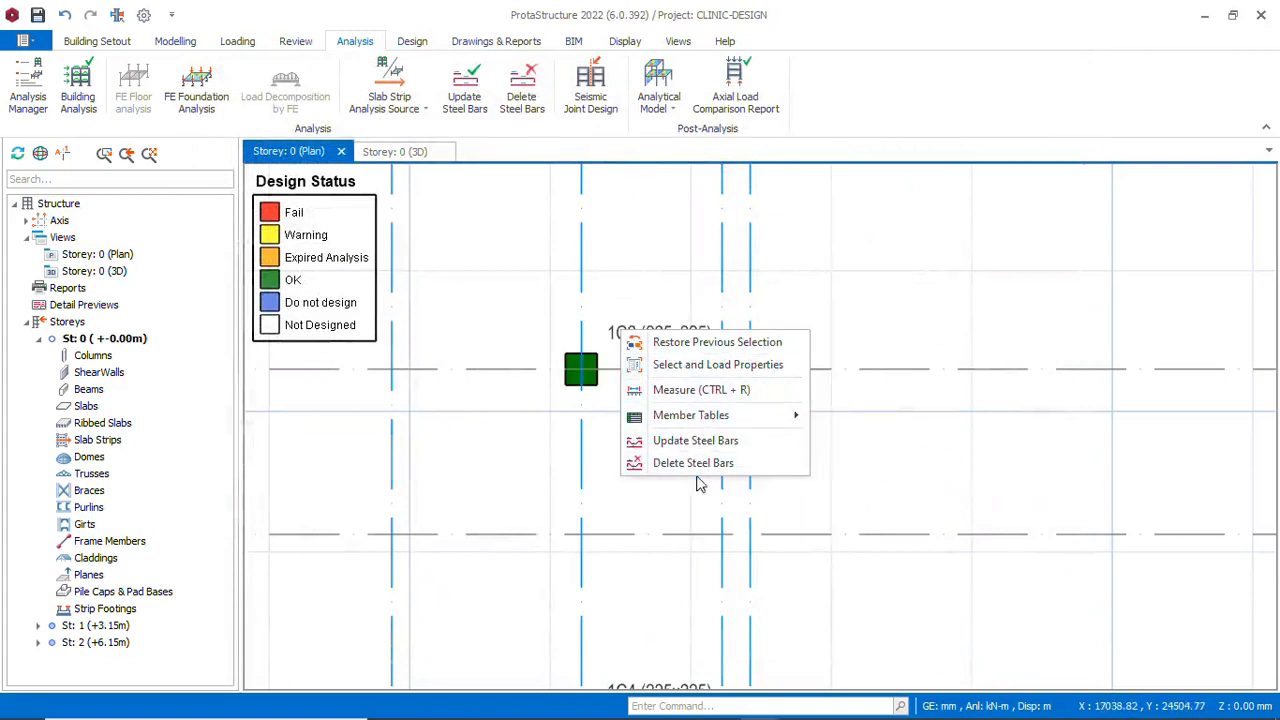
click(696, 440)
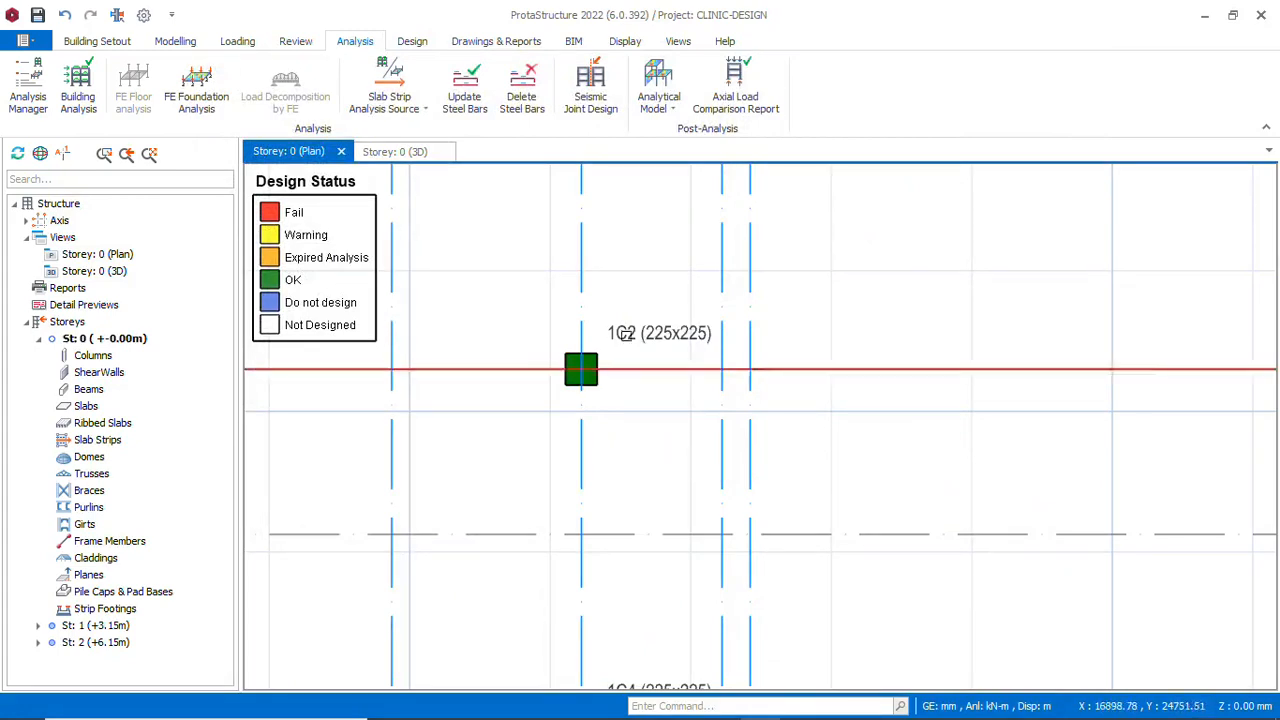
right_click(622, 331)
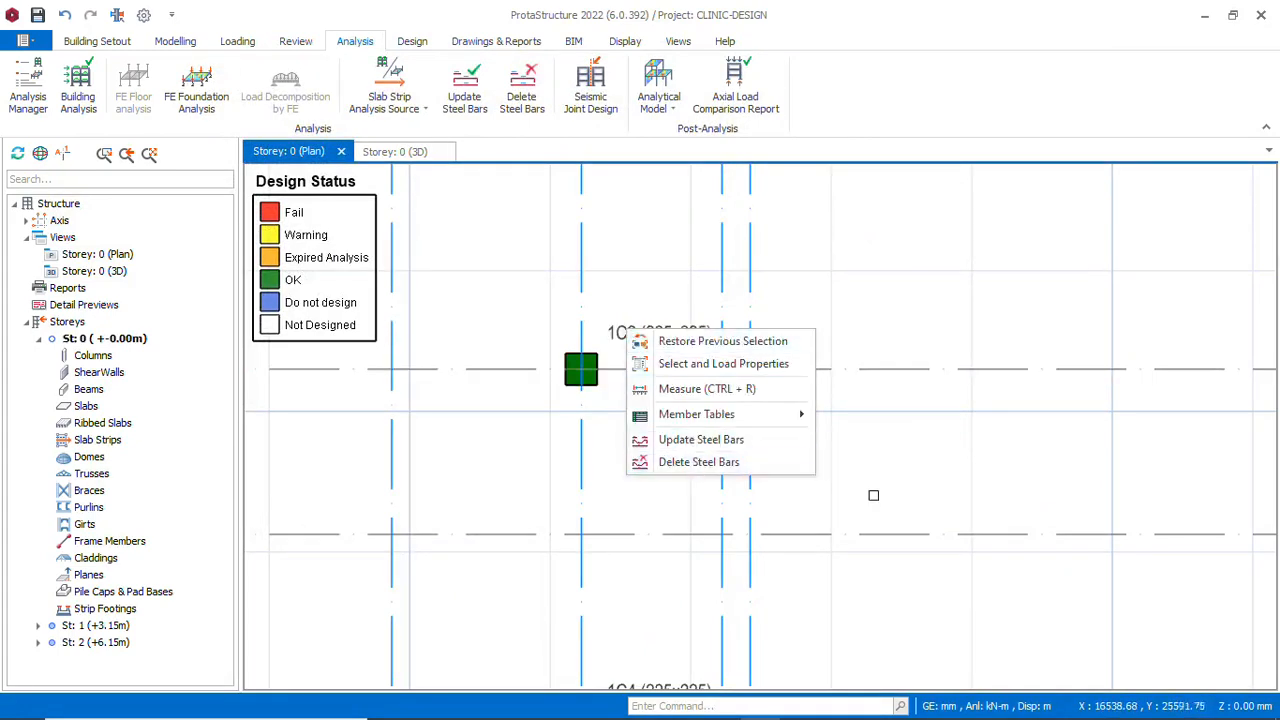
click(880, 494)
Start a pad footing under column 1C2 and check its rebars and geometry
click(622, 336)
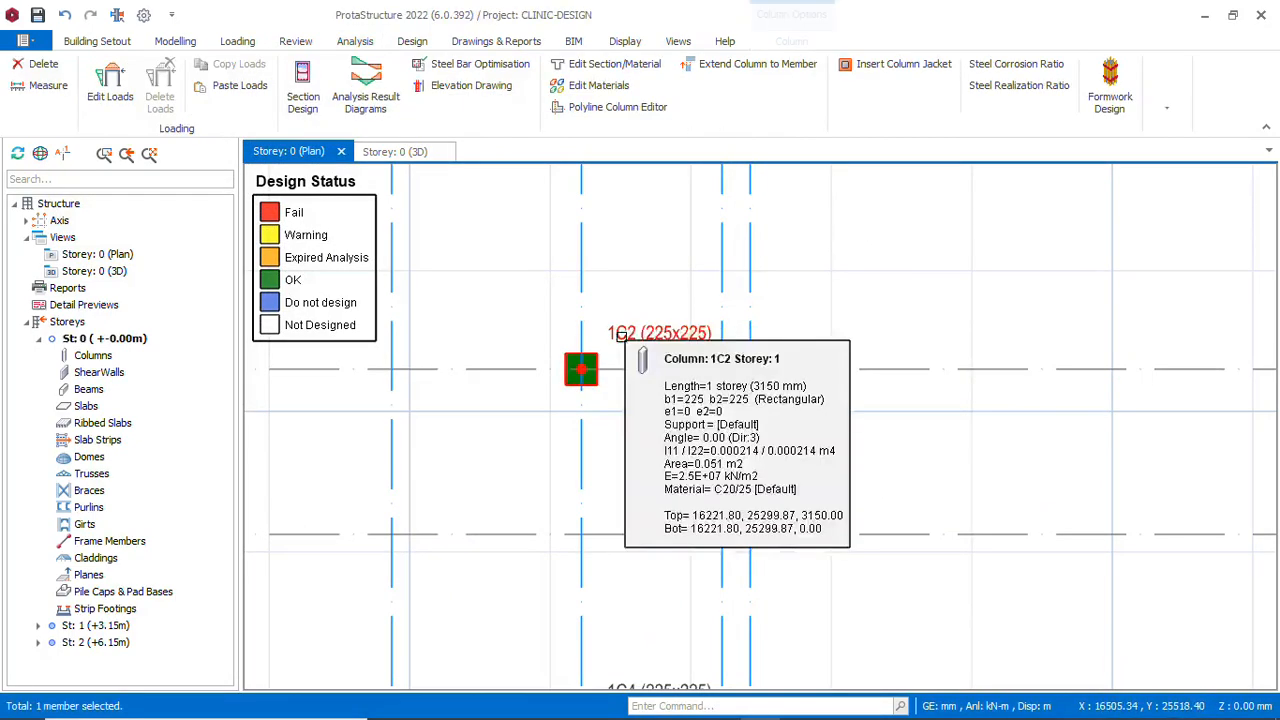
right_click(623, 338)
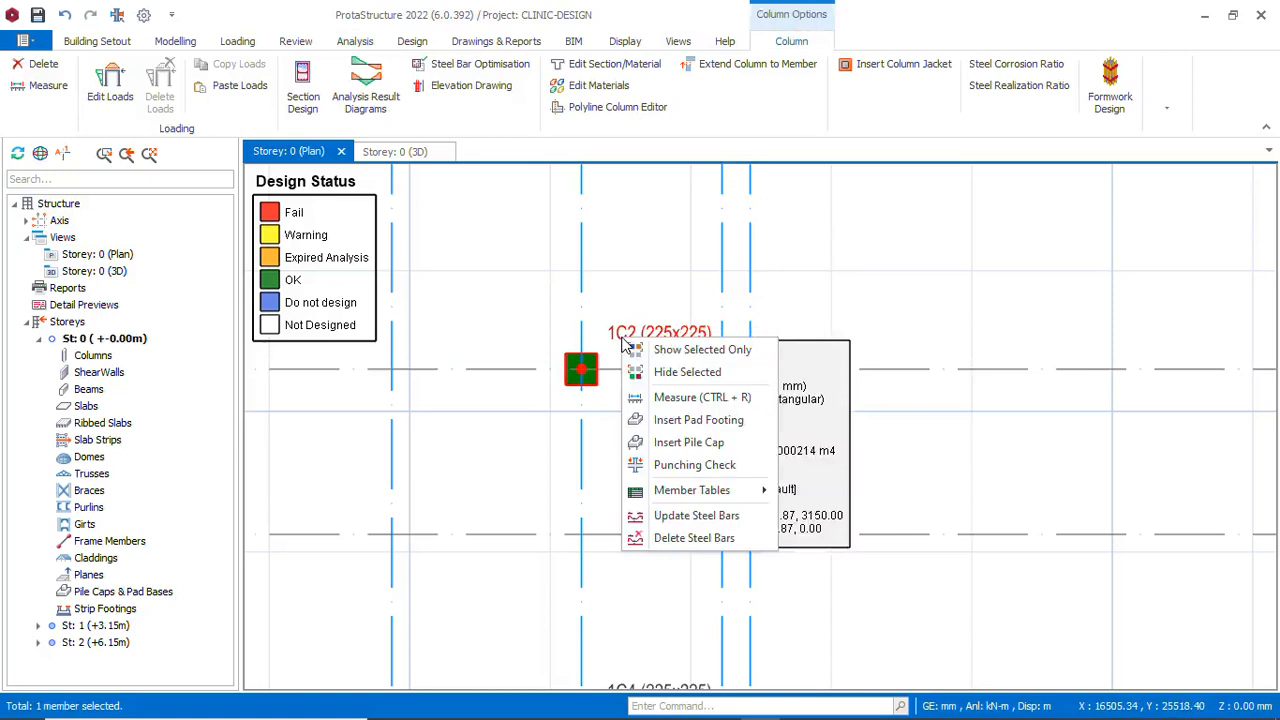
click(703, 423)
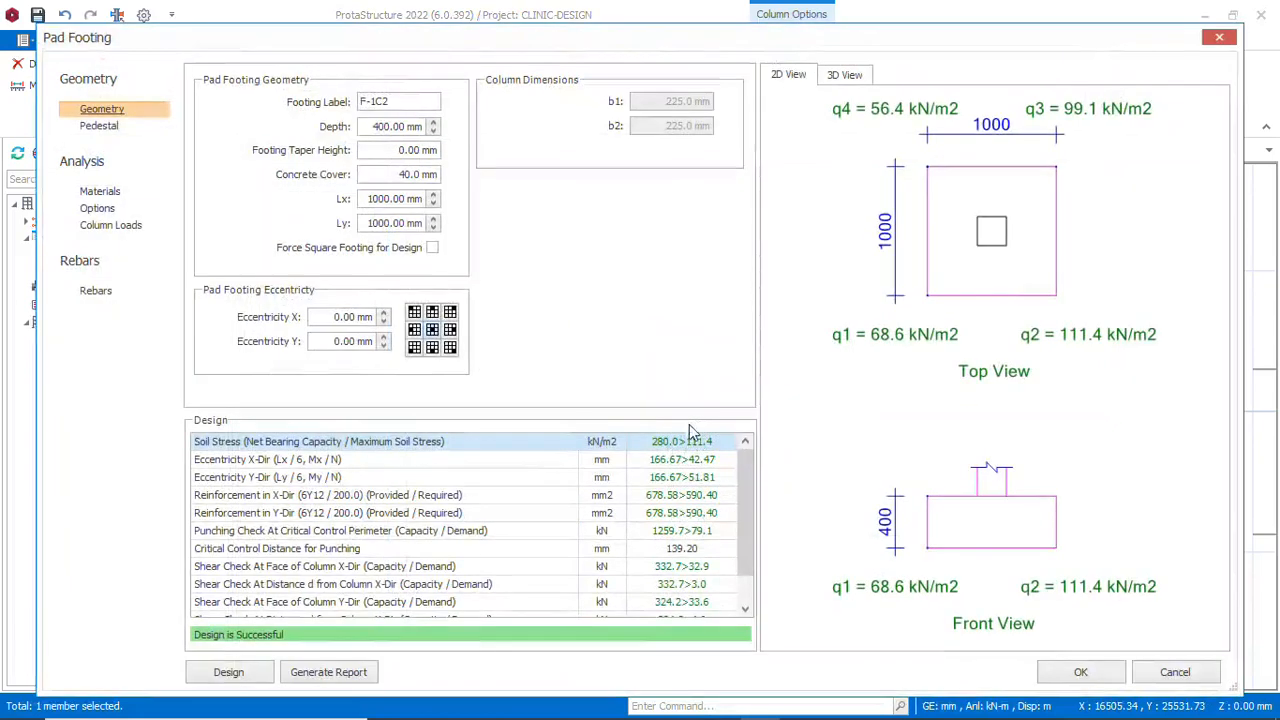
click(100, 292)
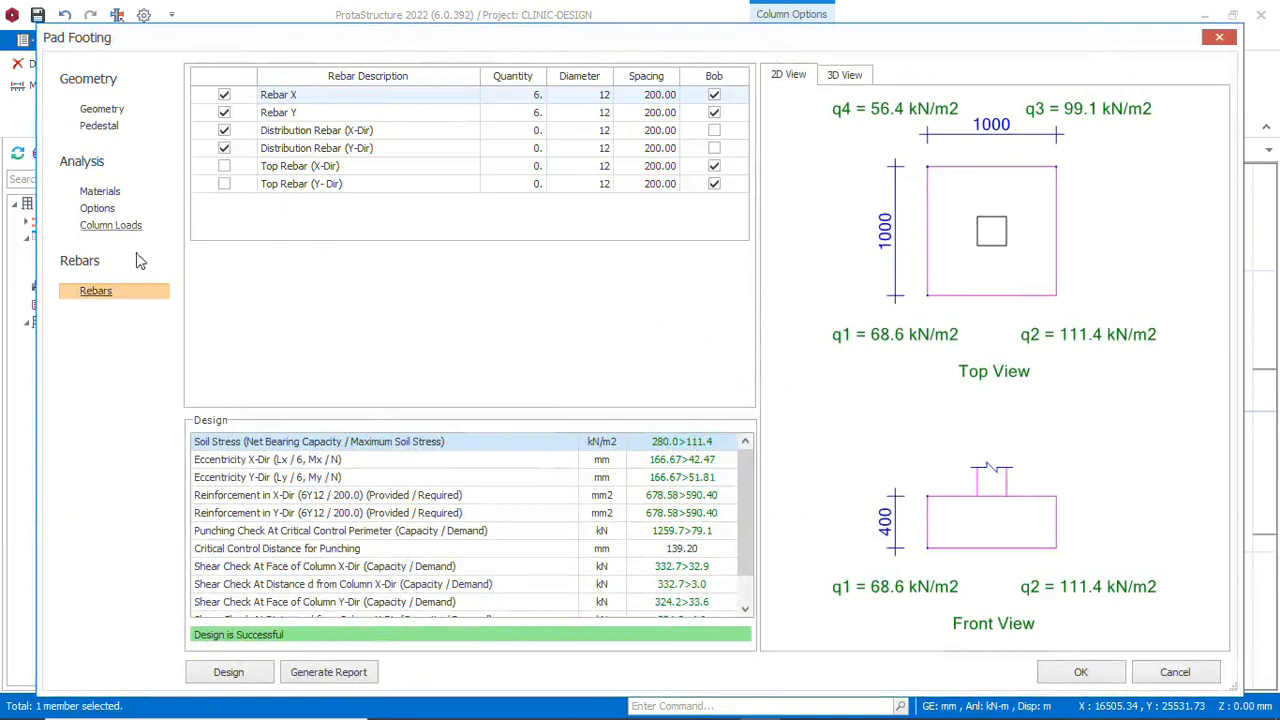
click(104, 109)
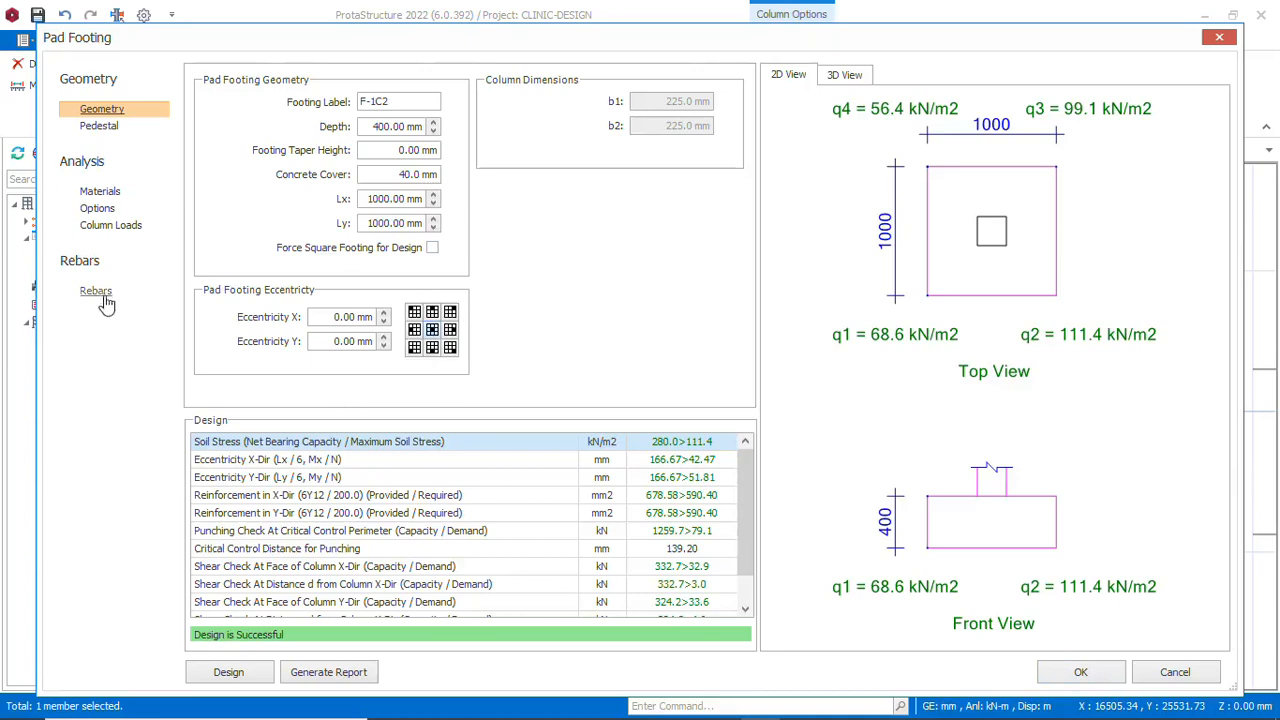
Inspect the footing's reinforcement in 3D and place the 1000 x 1000 mm, 400 mm deep footing under column 1C2
click(845, 78)
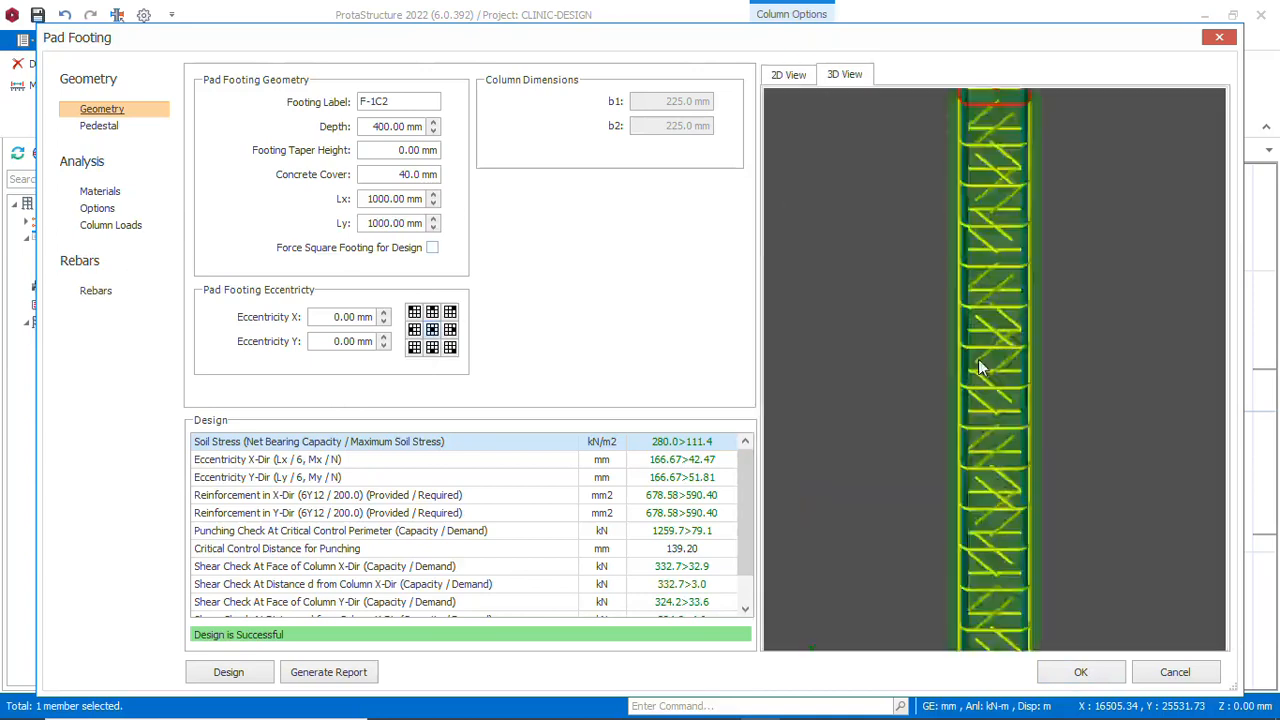
scroll(960, 400, up, 3)
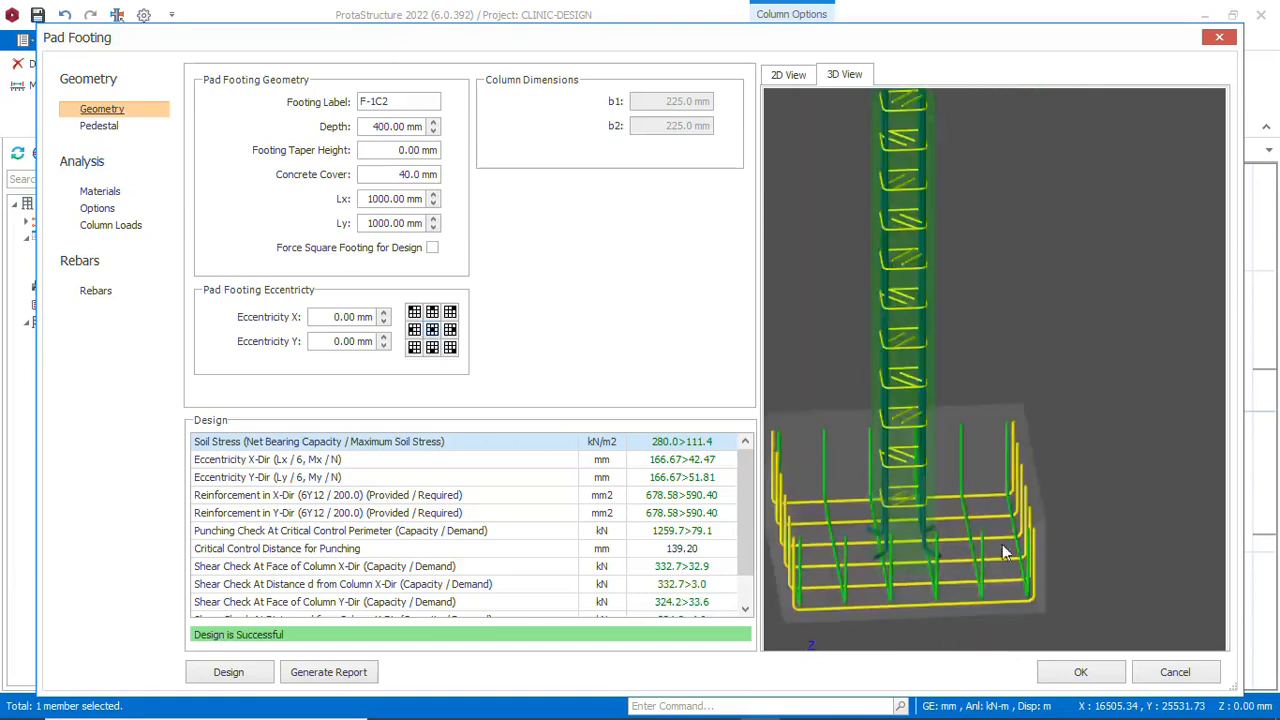
scroll(957, 430, down, 3)
scroll(957, 440, up, 1)
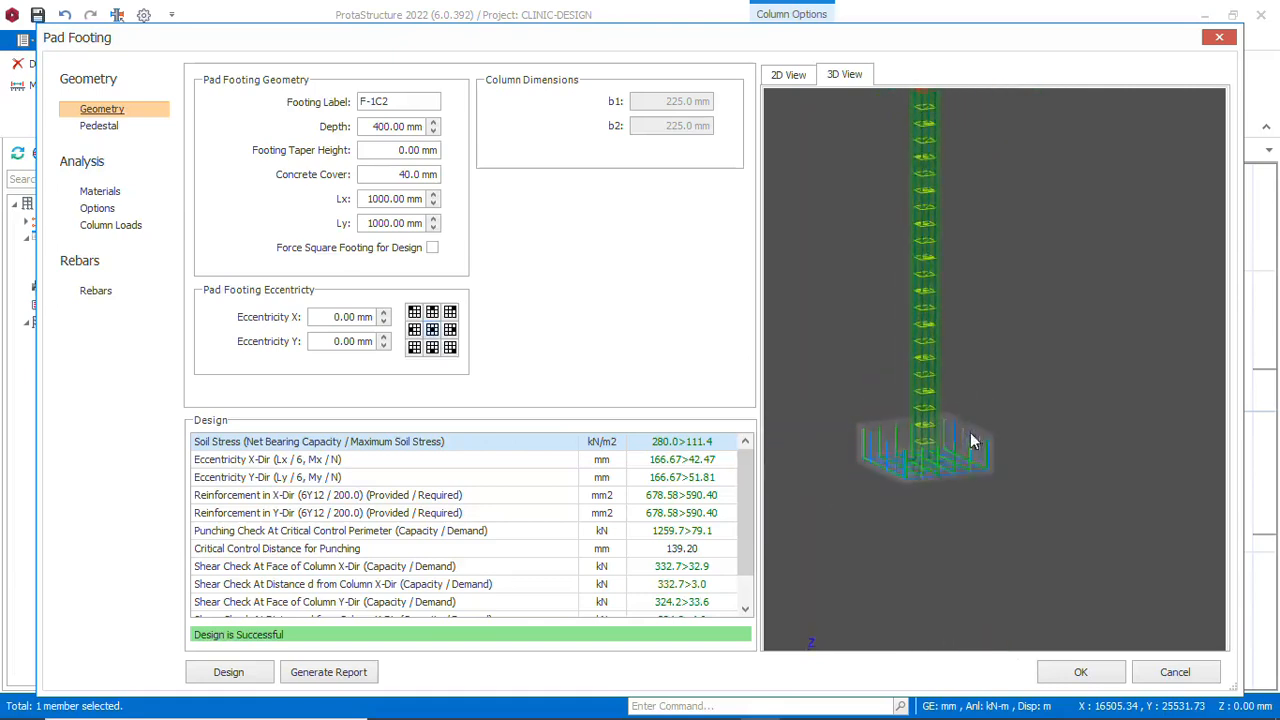
click(1090, 675)
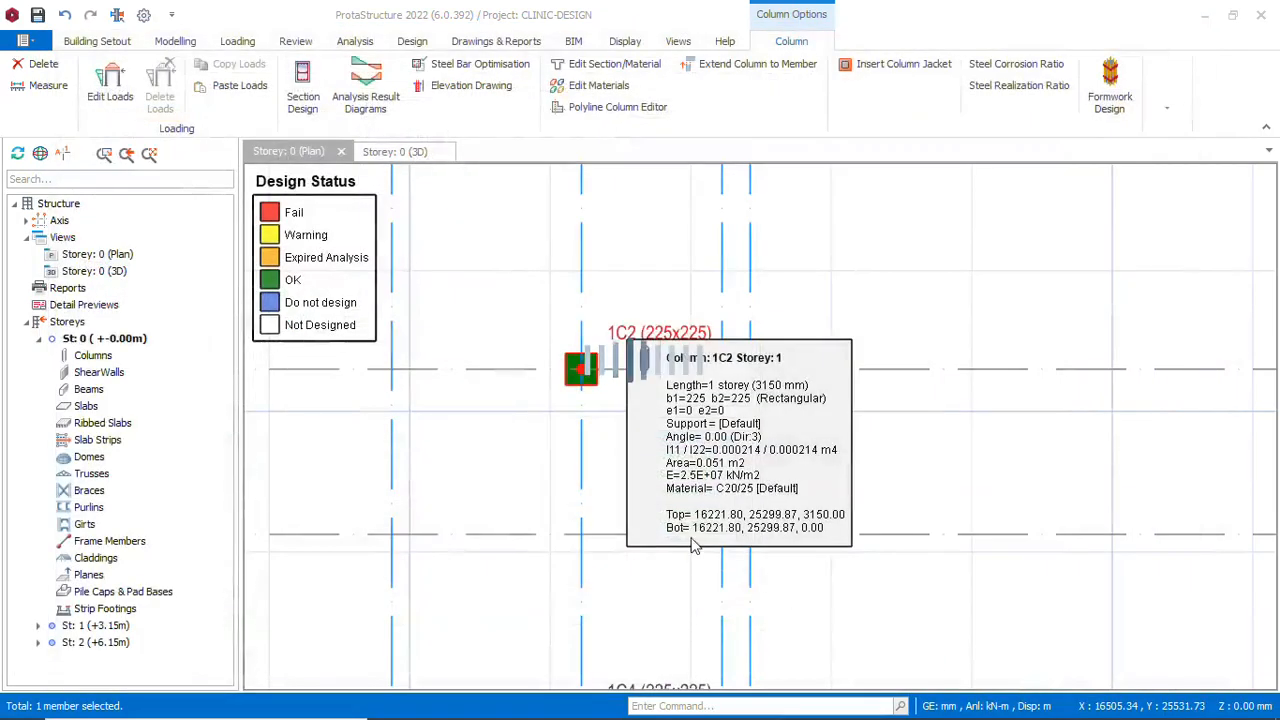
scroll(703, 482, down, 3)
scroll(600, 395, up, 2)
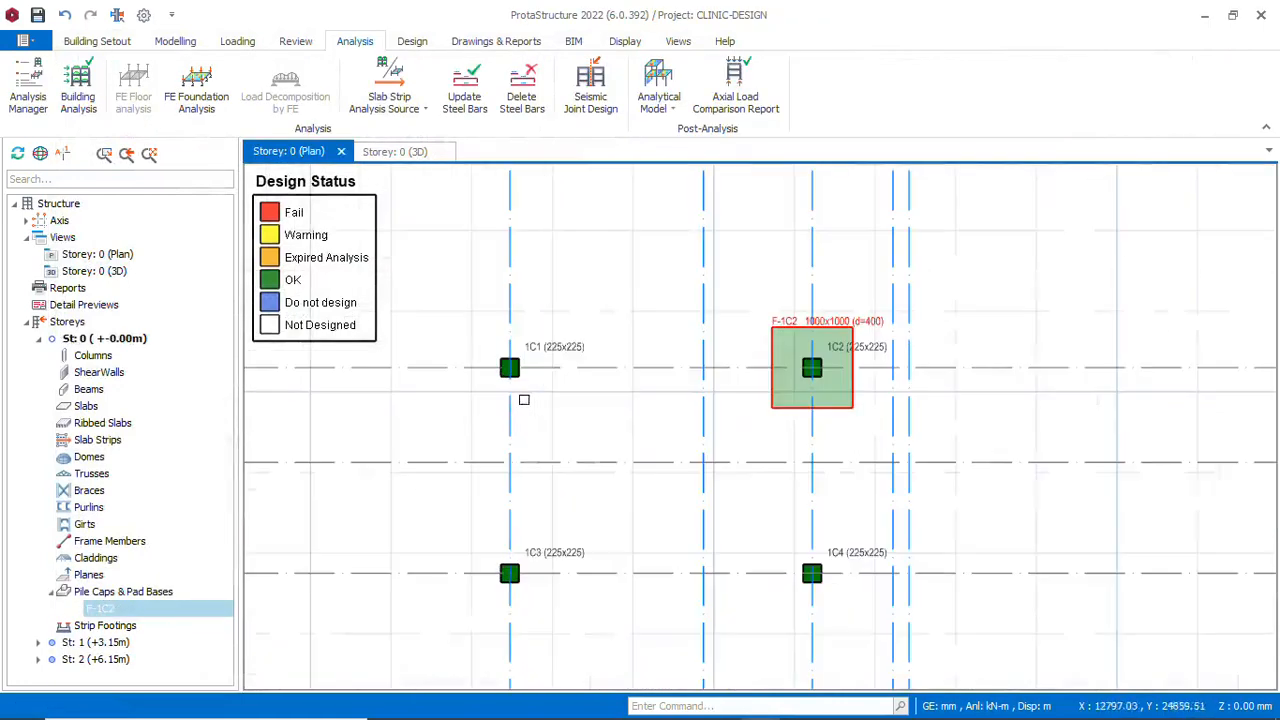
Insert a 1000 x 1000 mm pad footing, 400 mm deep, under column 1C1
right_click(550, 348)
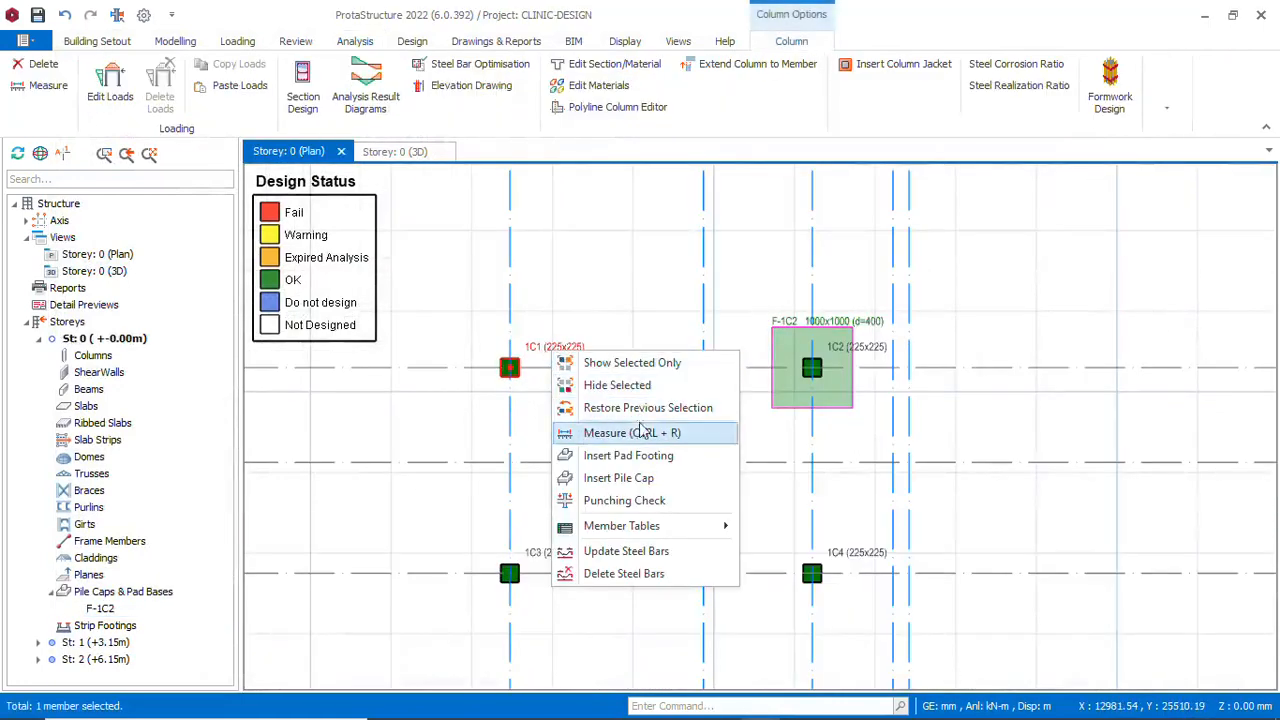
click(626, 460)
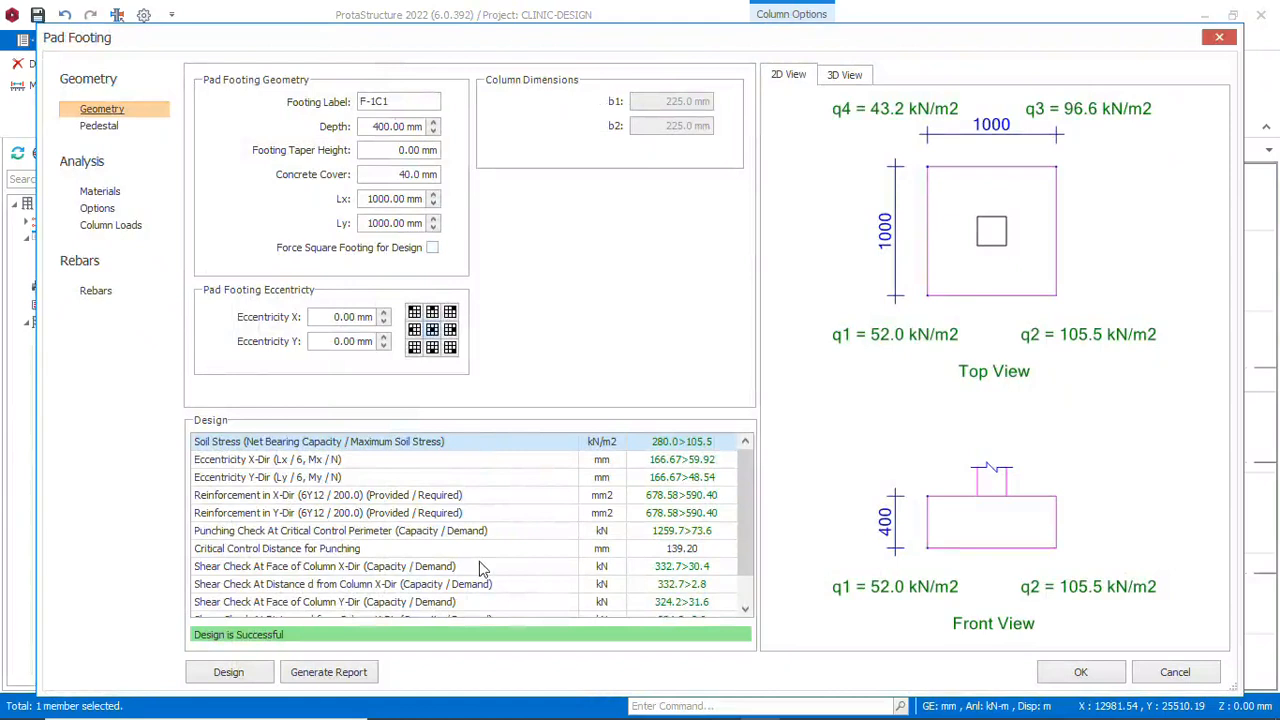
click(1085, 672)
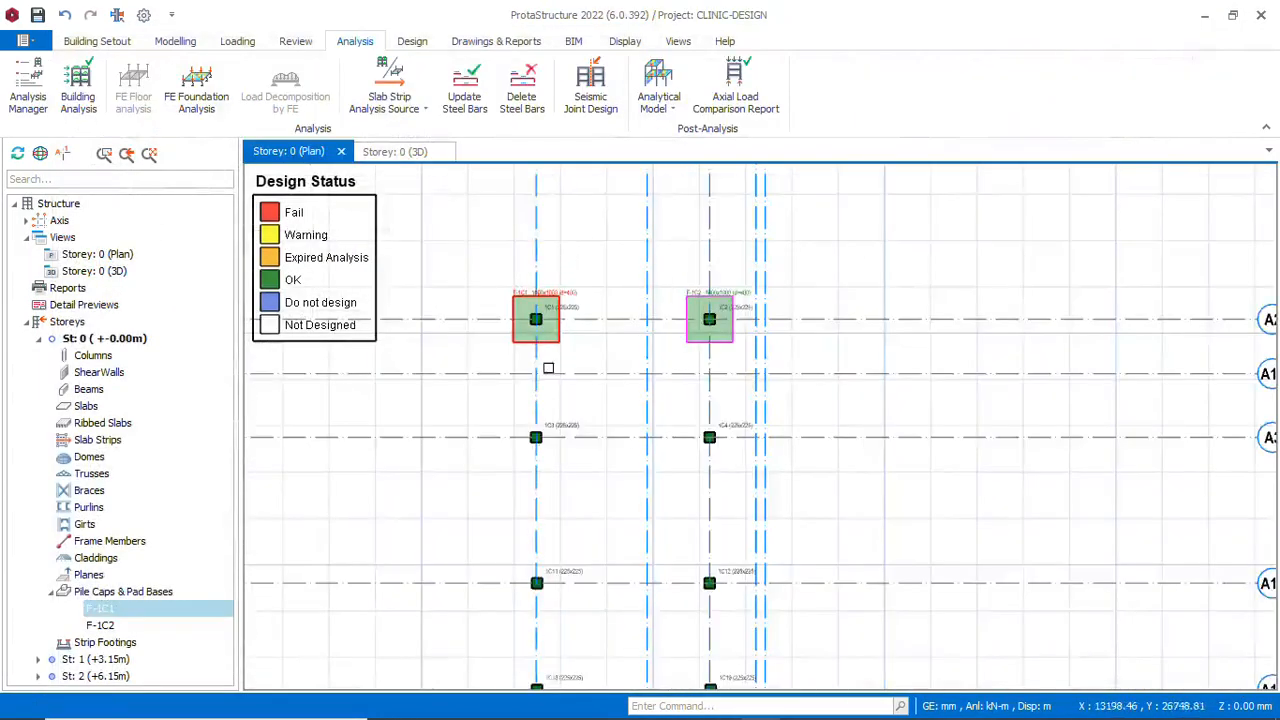
Insert a 1000 x 1000 mm pad footing, 400 mm deep, under column 1C3
scroll(548, 368, up, 3)
click(553, 353)
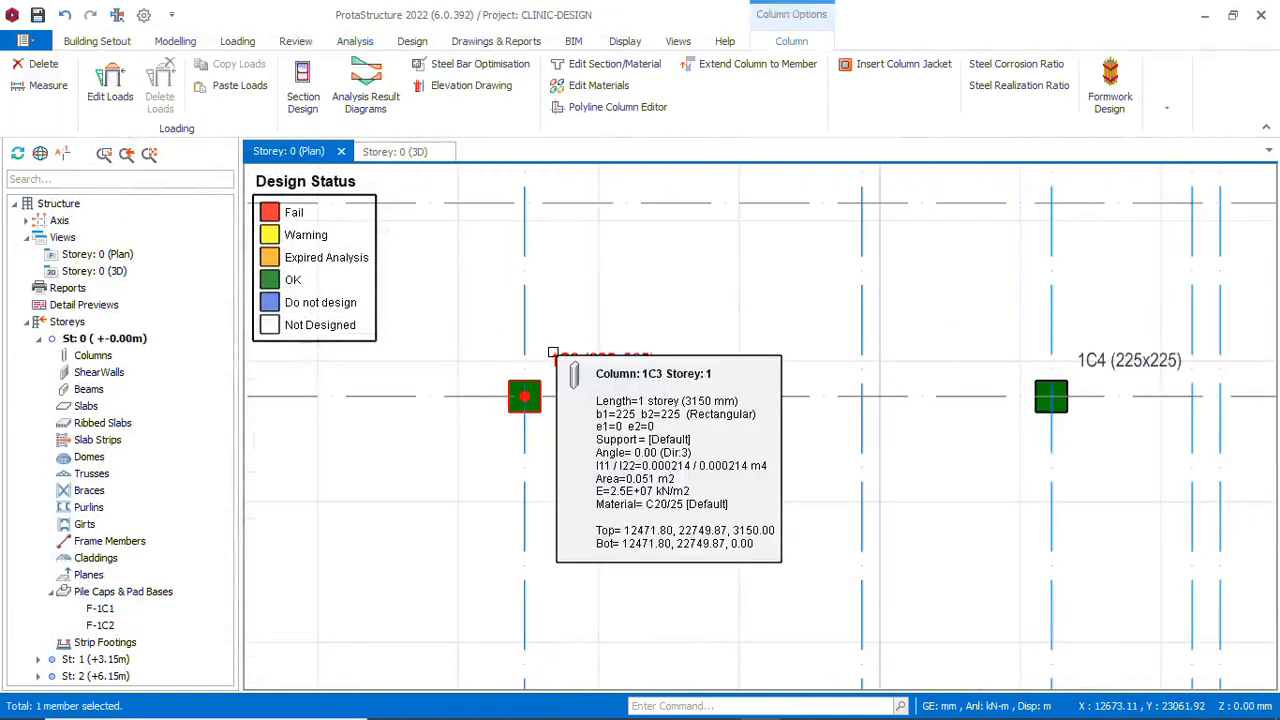
right_click(553, 353)
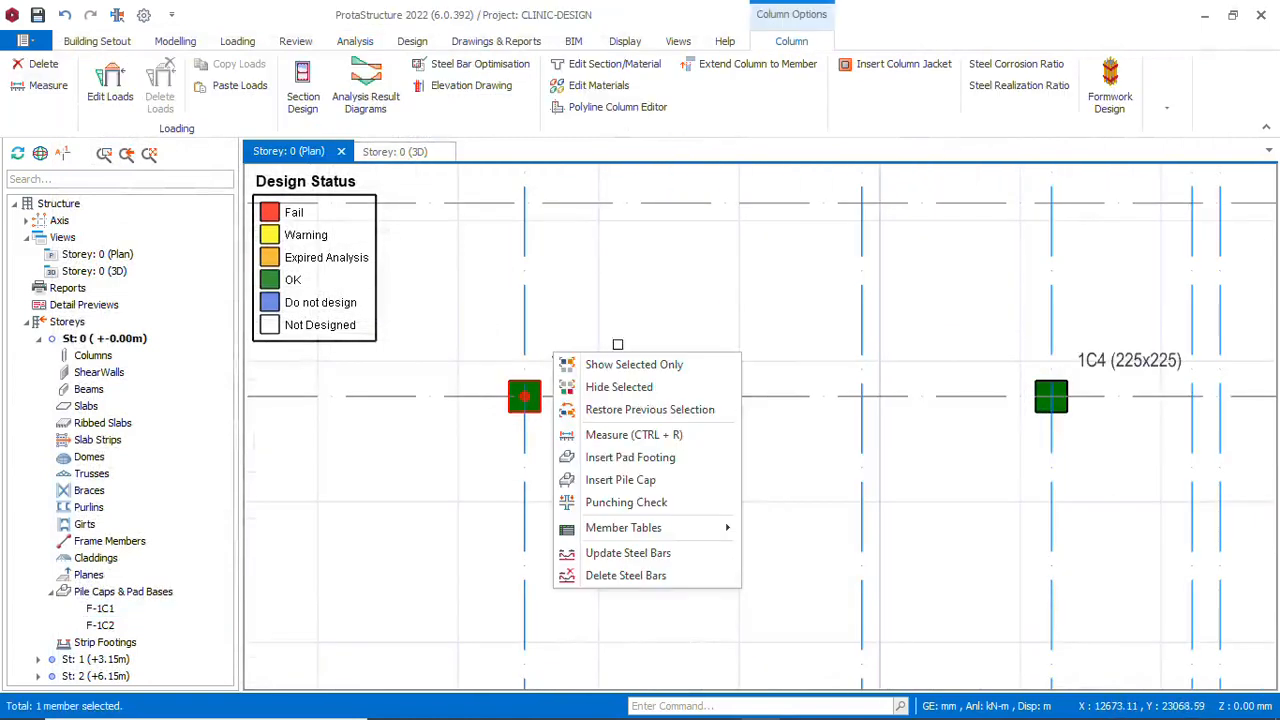
click(640, 460)
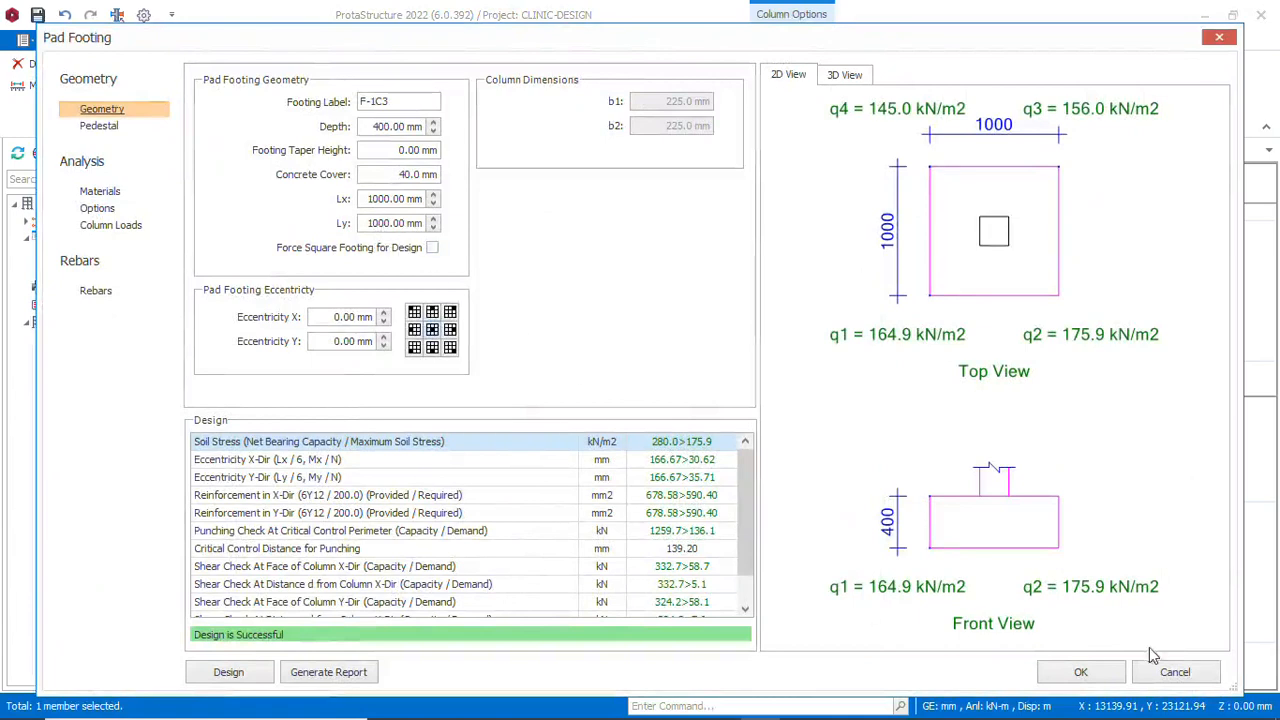
click(1080, 672)
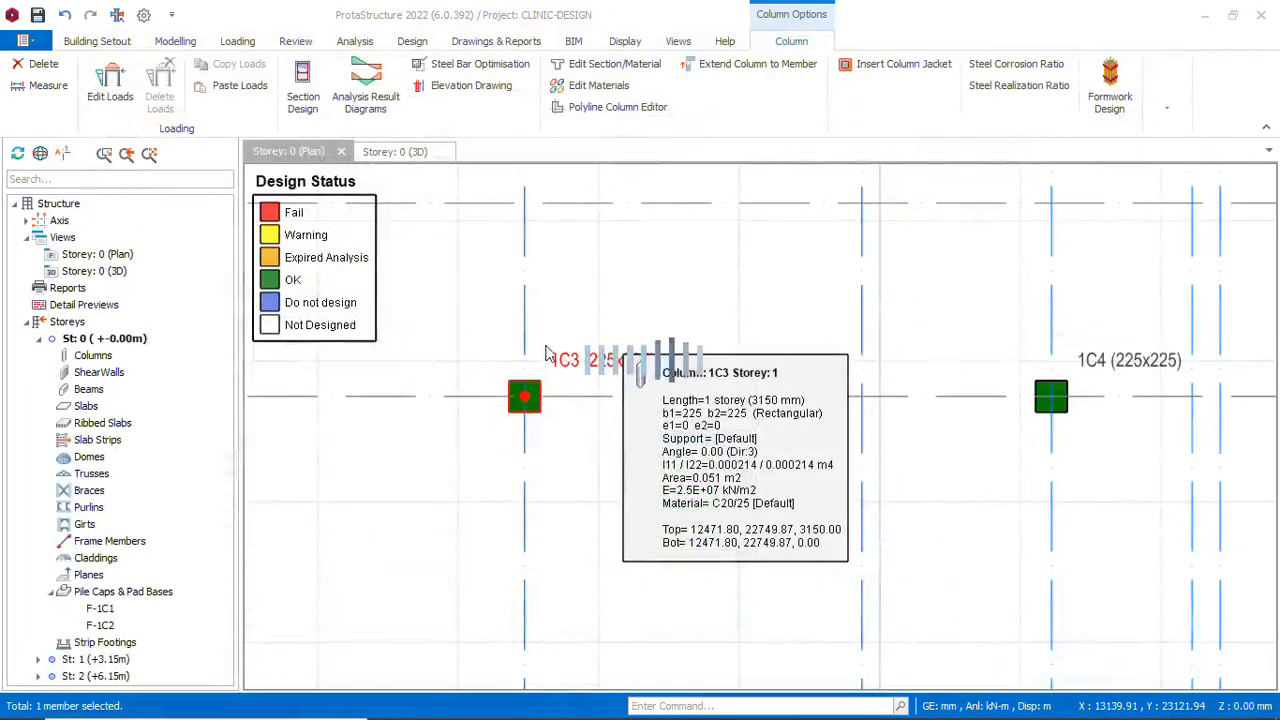
Insert a 1000 x 1000 mm pad footing, 400 mm deep, under column 1C4
scroll(488, 331, down, 3)
scroll(682, 318, up, 3)
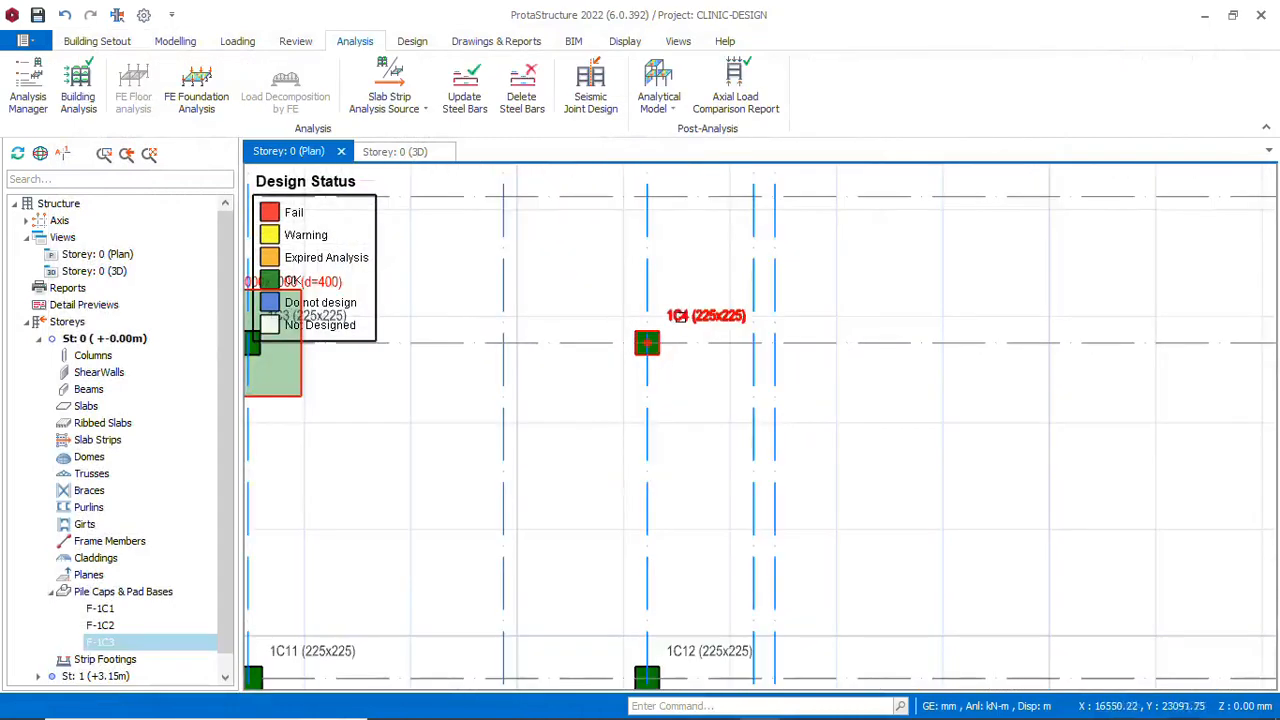
right_click(678, 317)
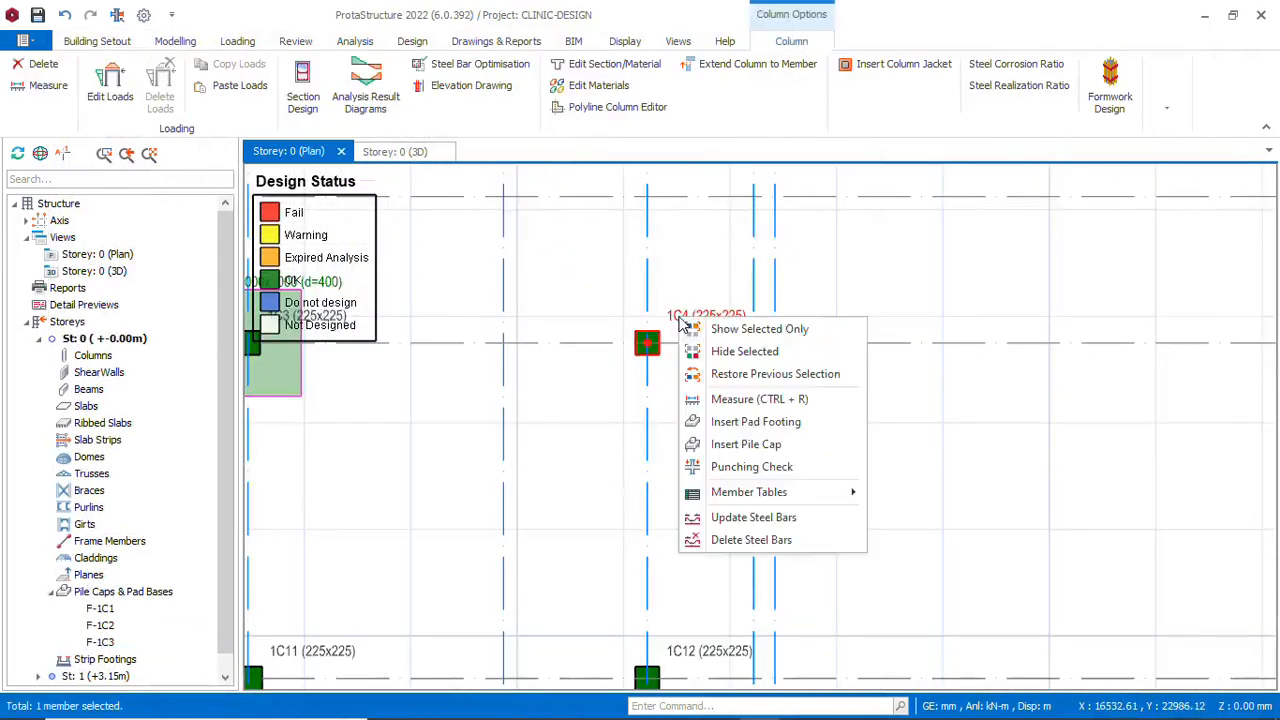
click(761, 424)
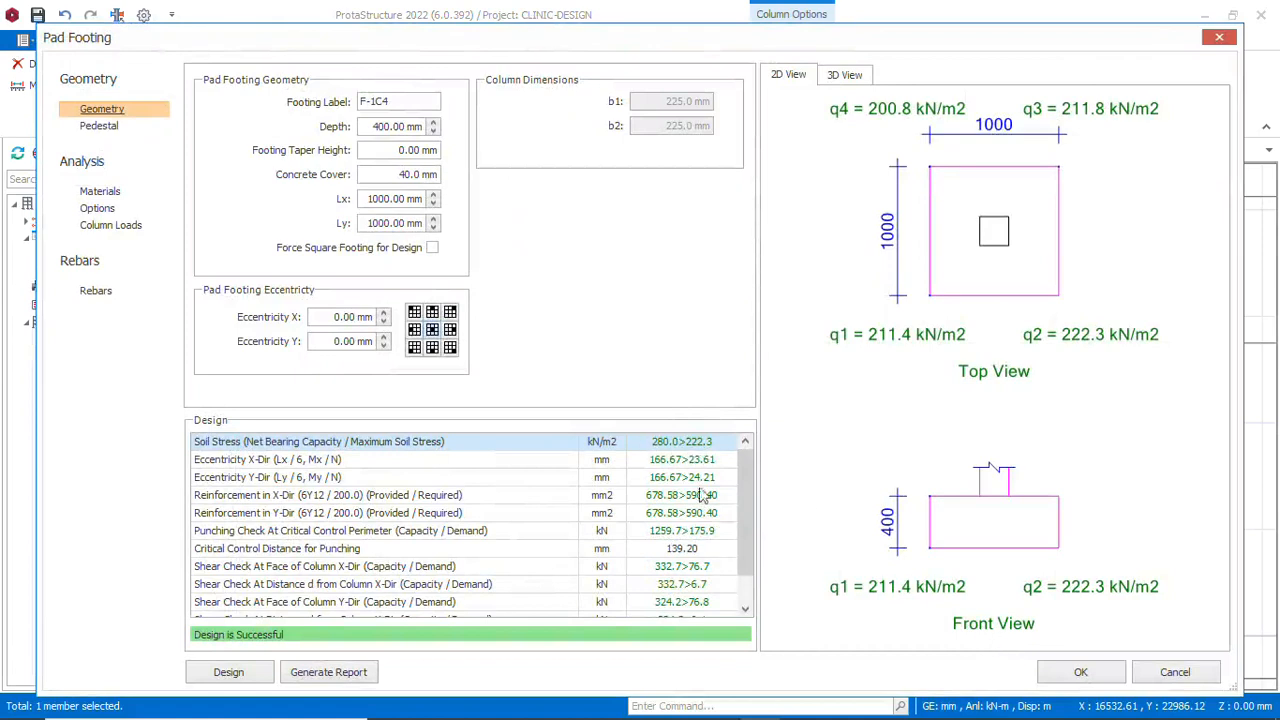
click(1080, 672)
Insert a 1000 x 1000 mm pad footing, 400 mm deep, under column 1C11
scroll(725, 375, down, 3)
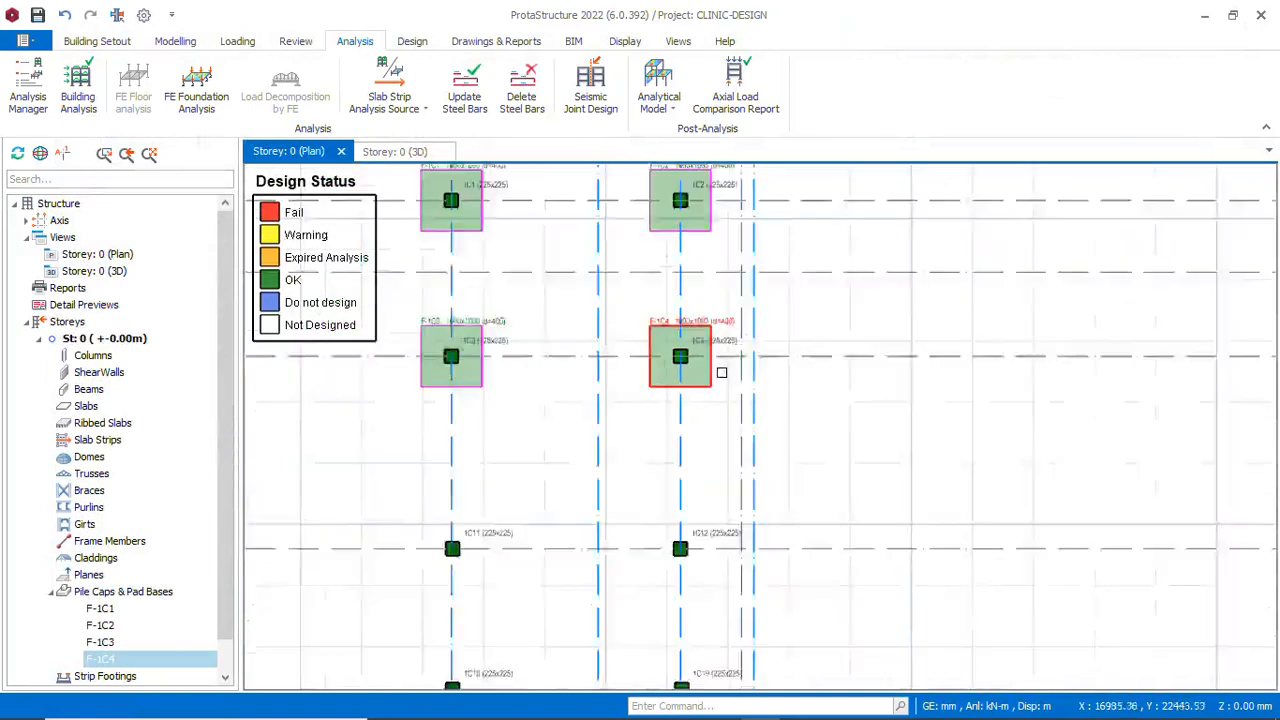
scroll(590, 488, up, 3)
click(576, 430)
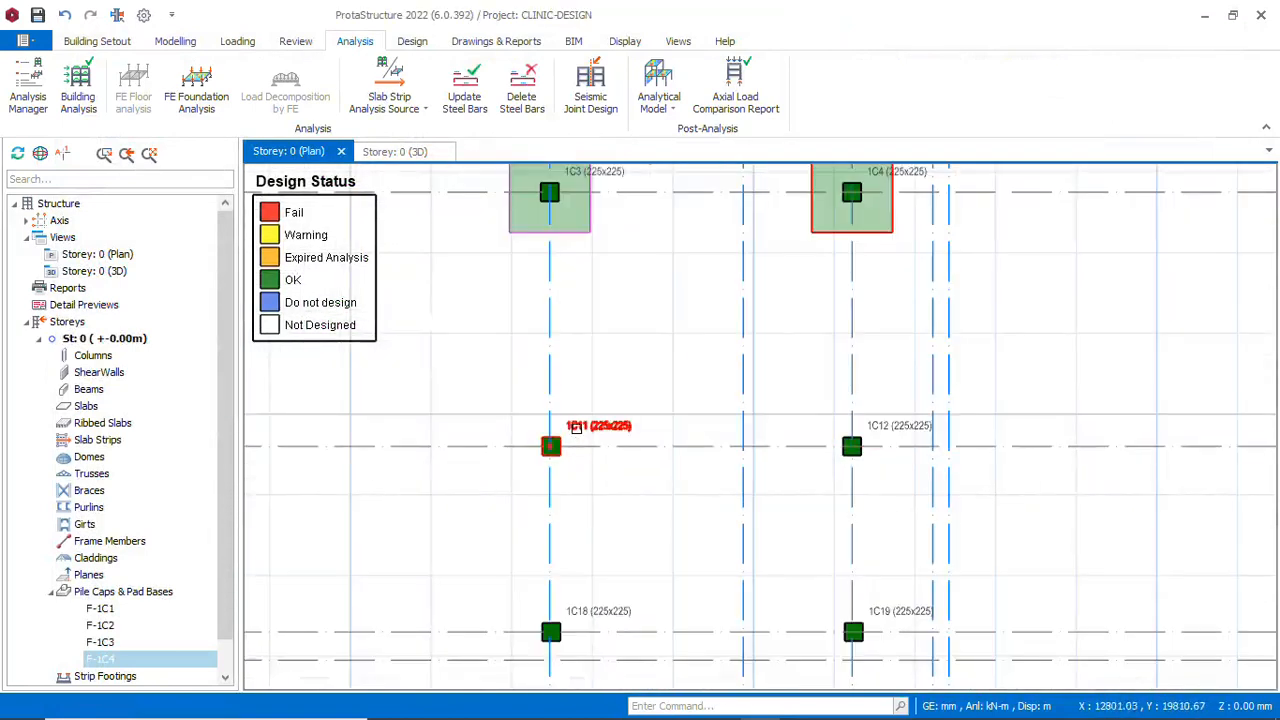
right_click(575, 428)
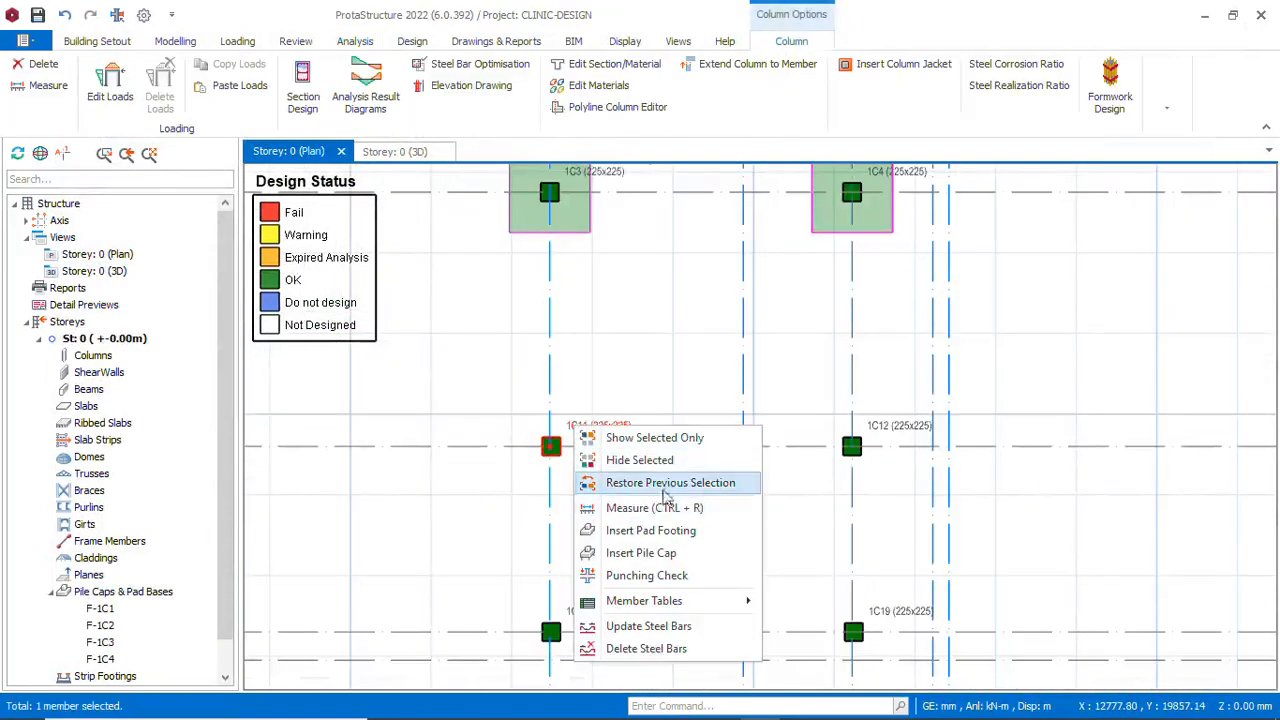
click(657, 532)
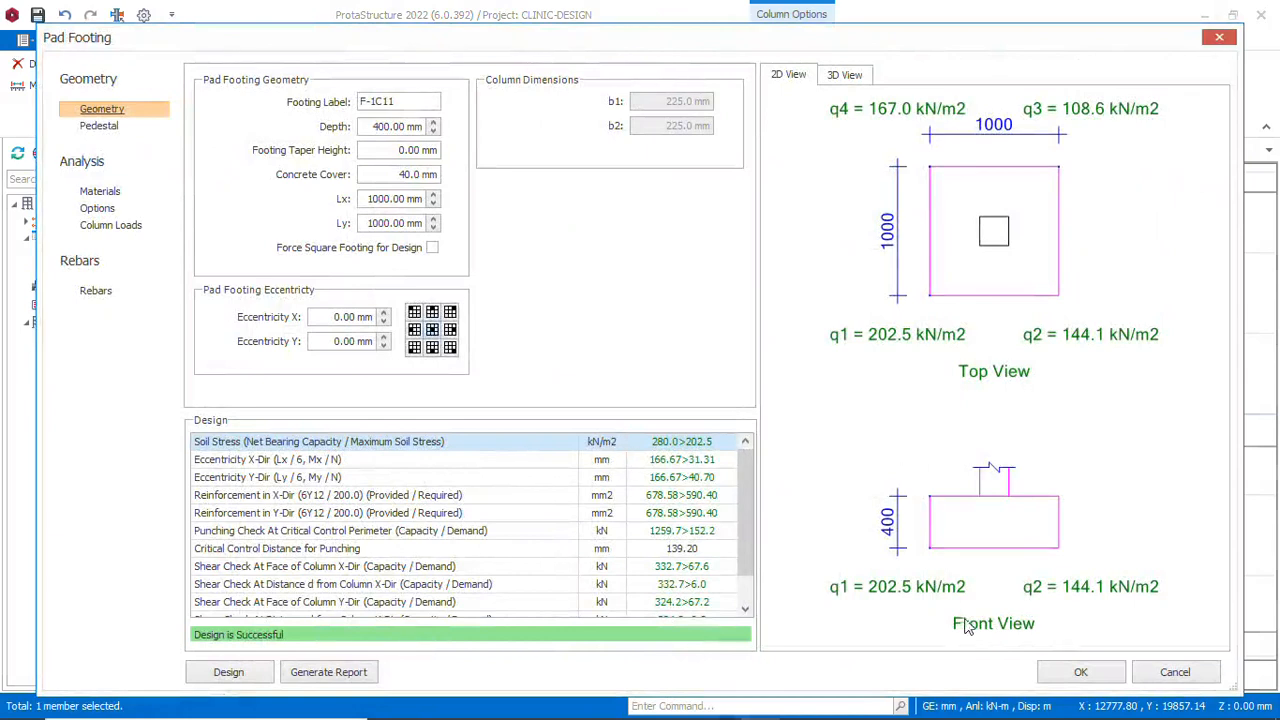
click(1079, 676)
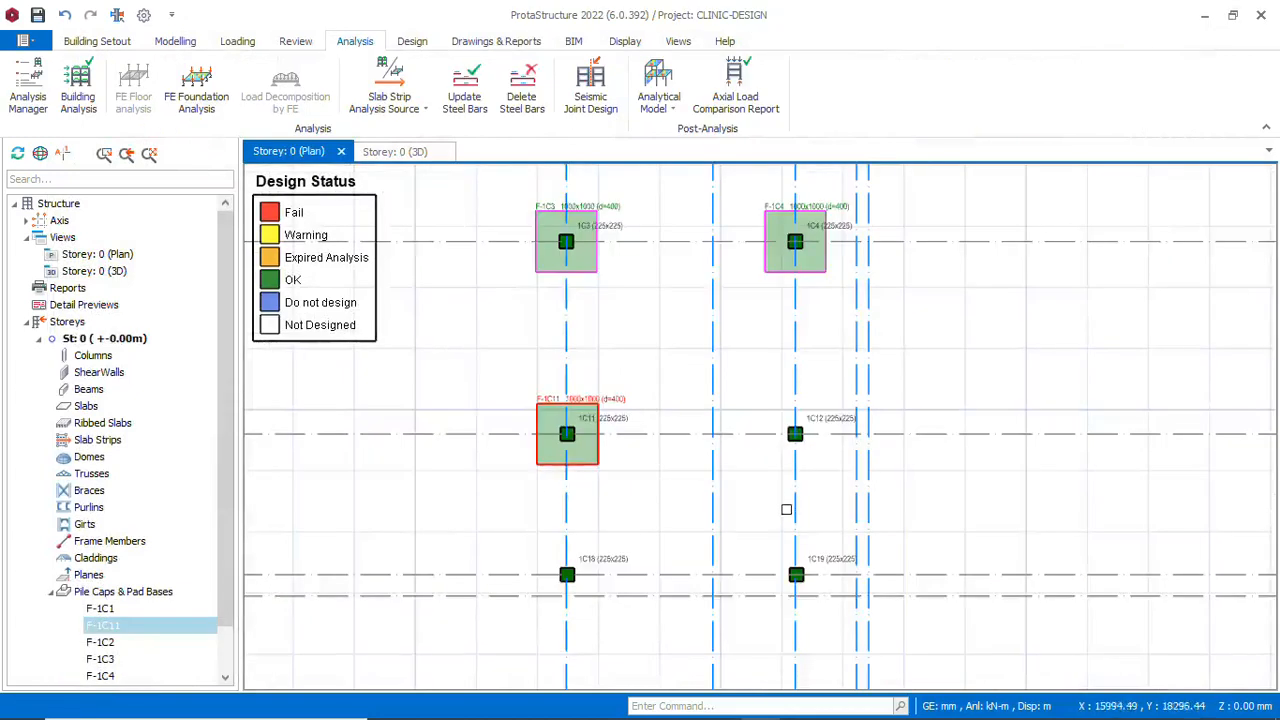
Insert an 1100 x 1100 mm pad footing, 400 mm deep, under column 1C12
scroll(691, 400, down, 2)
scroll(743, 443, down, 1)
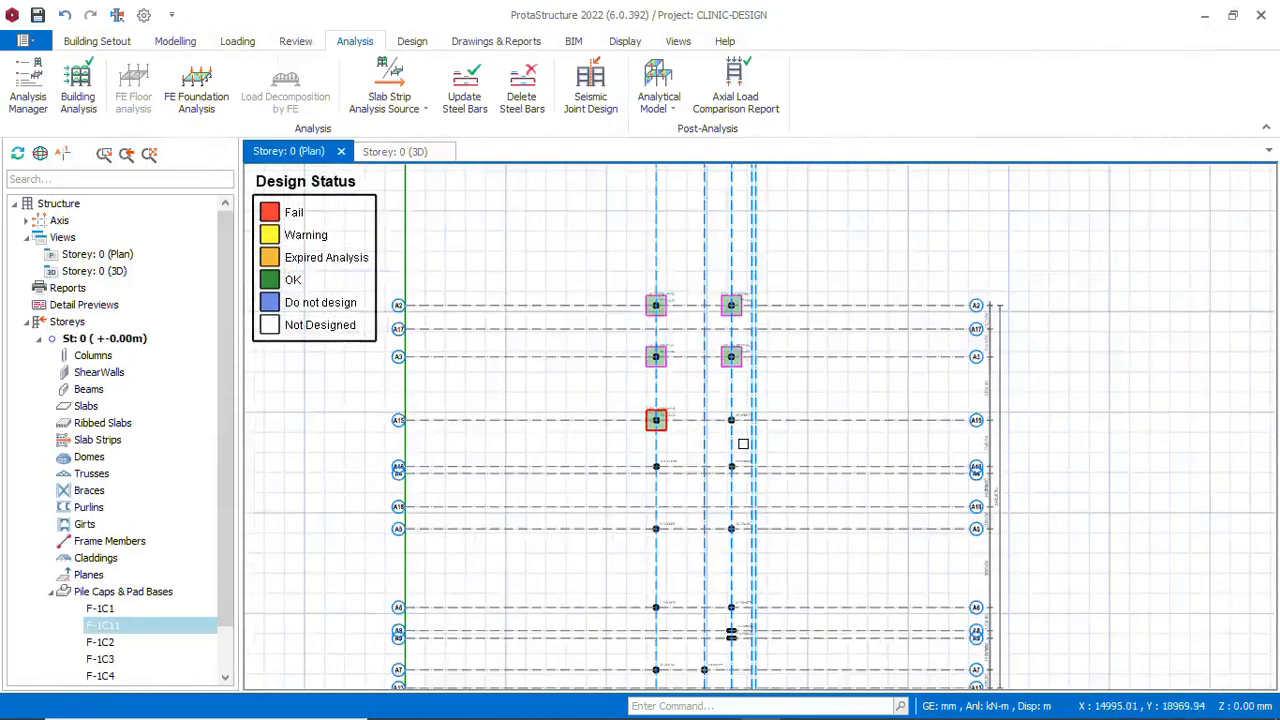
scroll(743, 443, up, 2)
scroll(737, 390, up, 1)
click(740, 381)
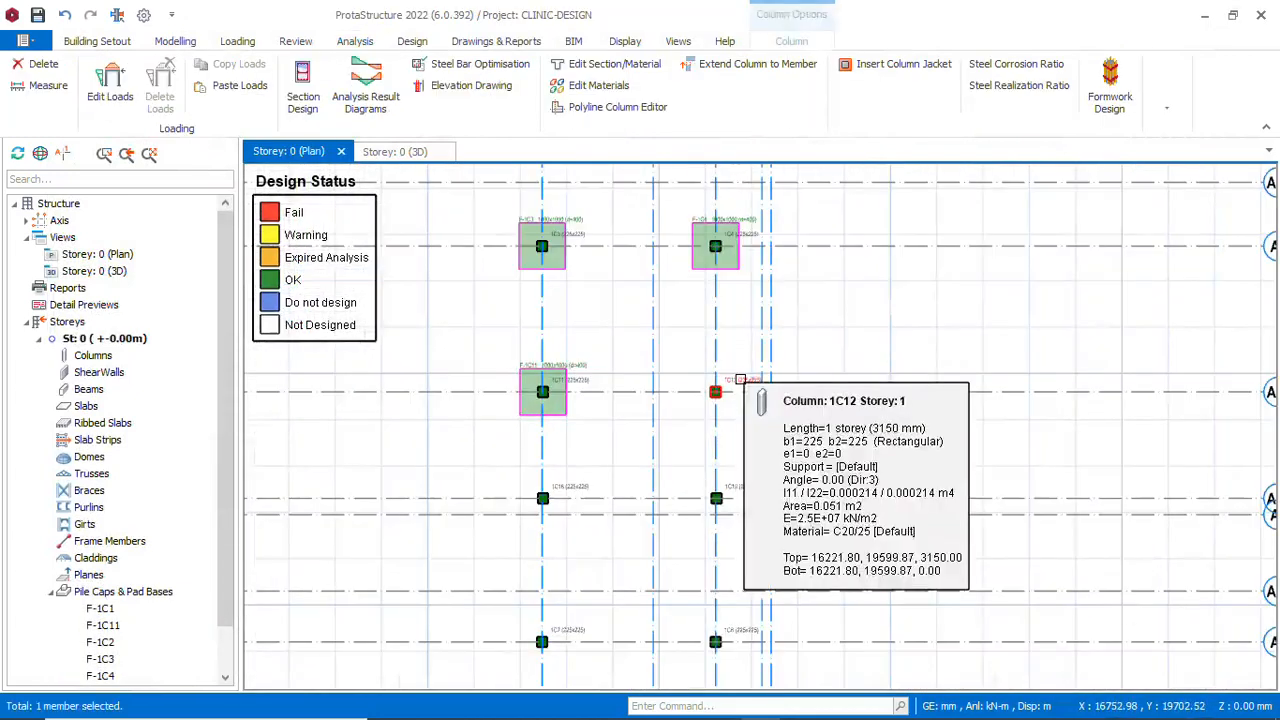
right_click(740, 381)
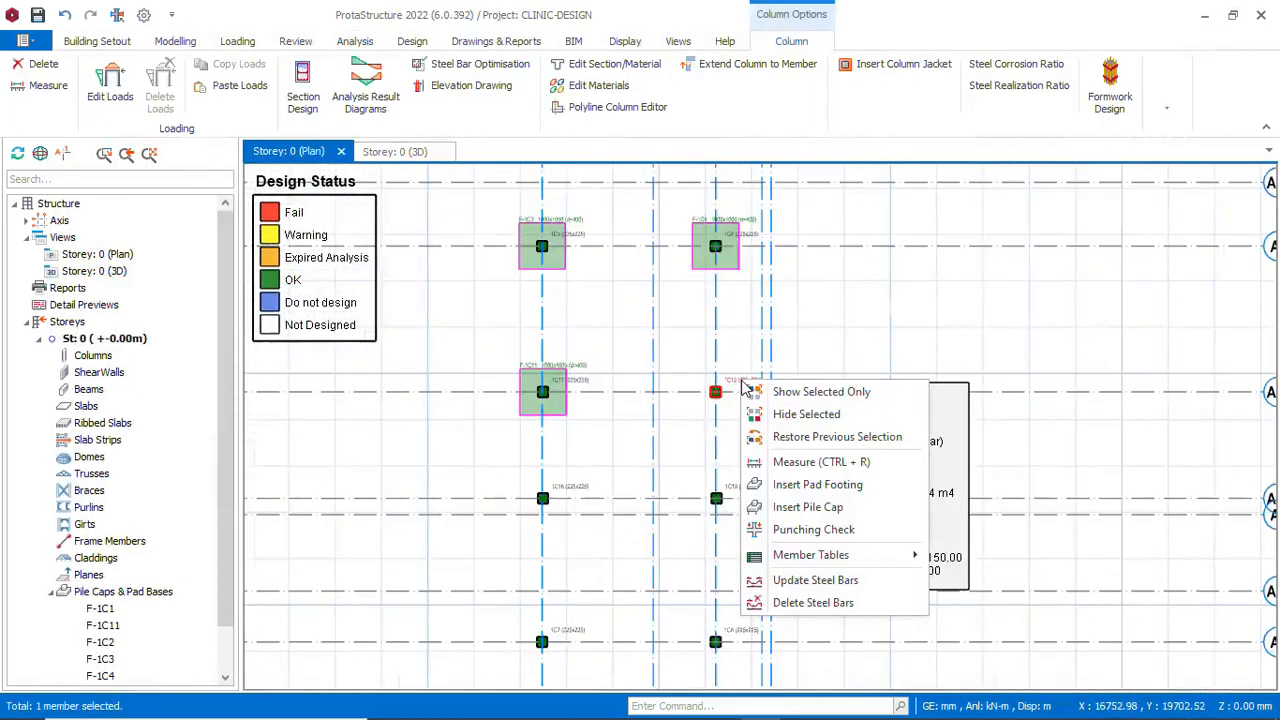
click(806, 489)
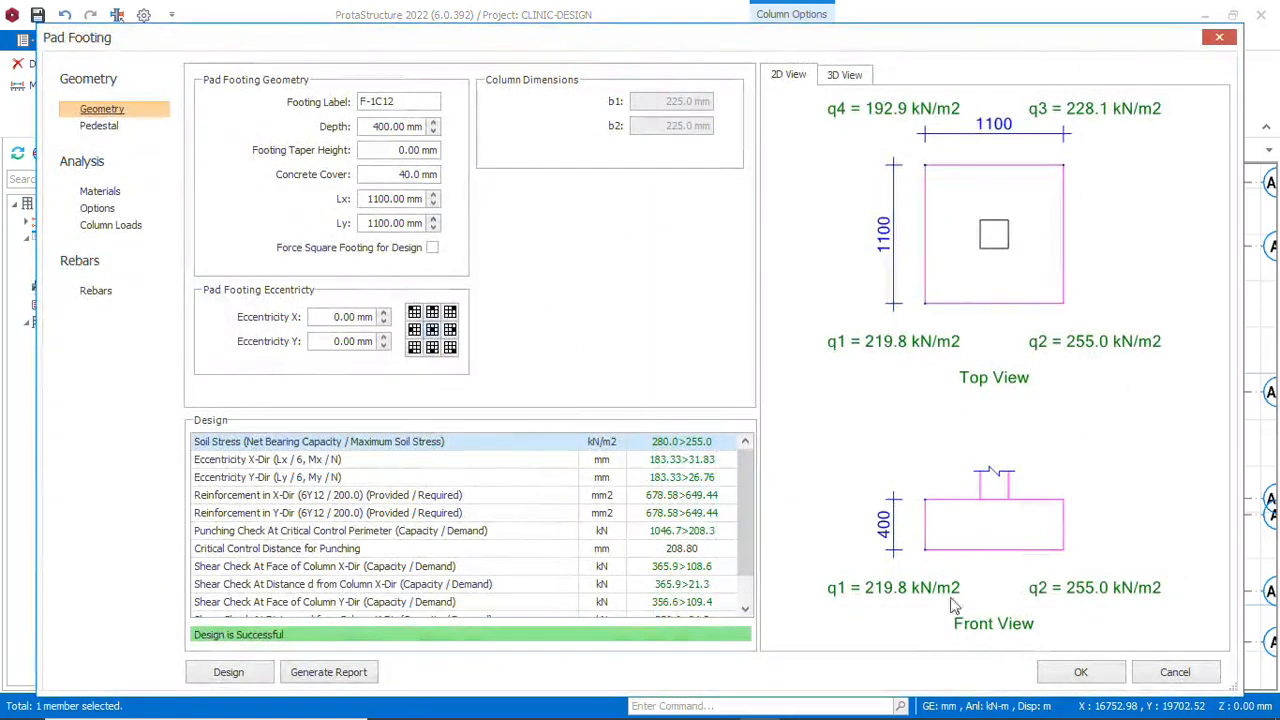
click(1080, 676)
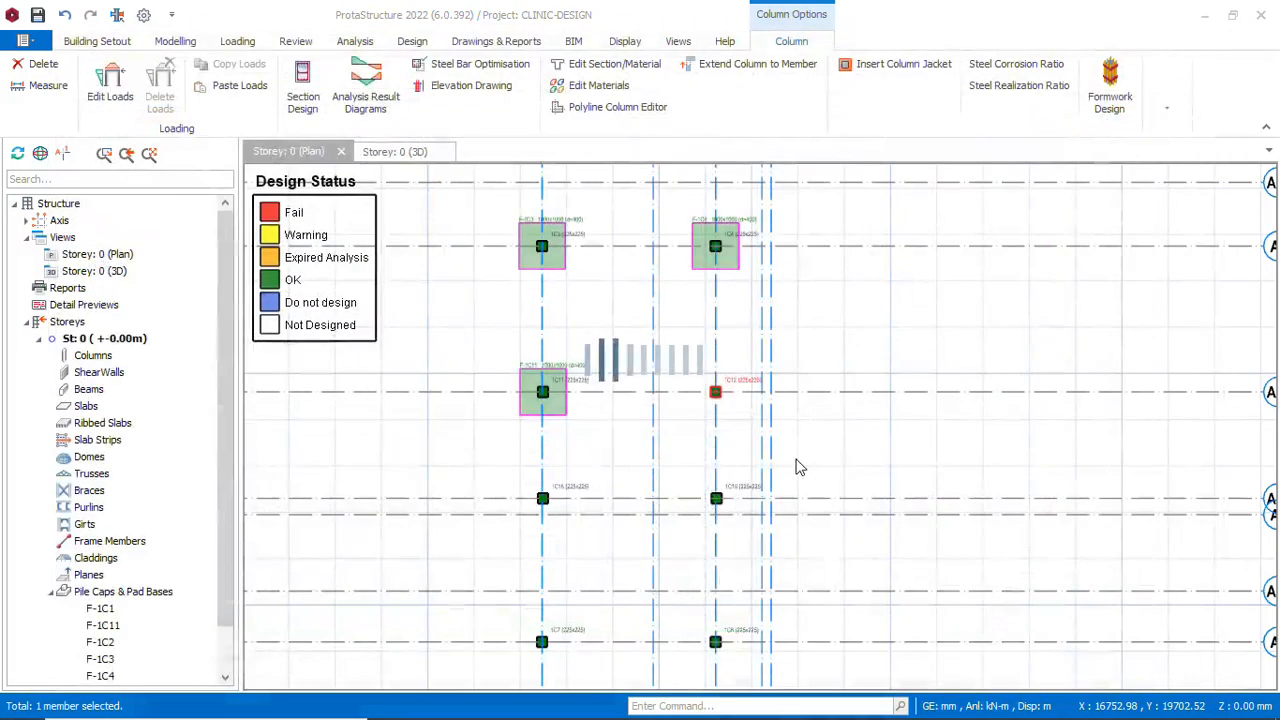
Insert a 1000 x 1000 mm pad footing, 400 mm deep, under column 1C18
scroll(603, 334, down, 2)
scroll(605, 381, up, 4)
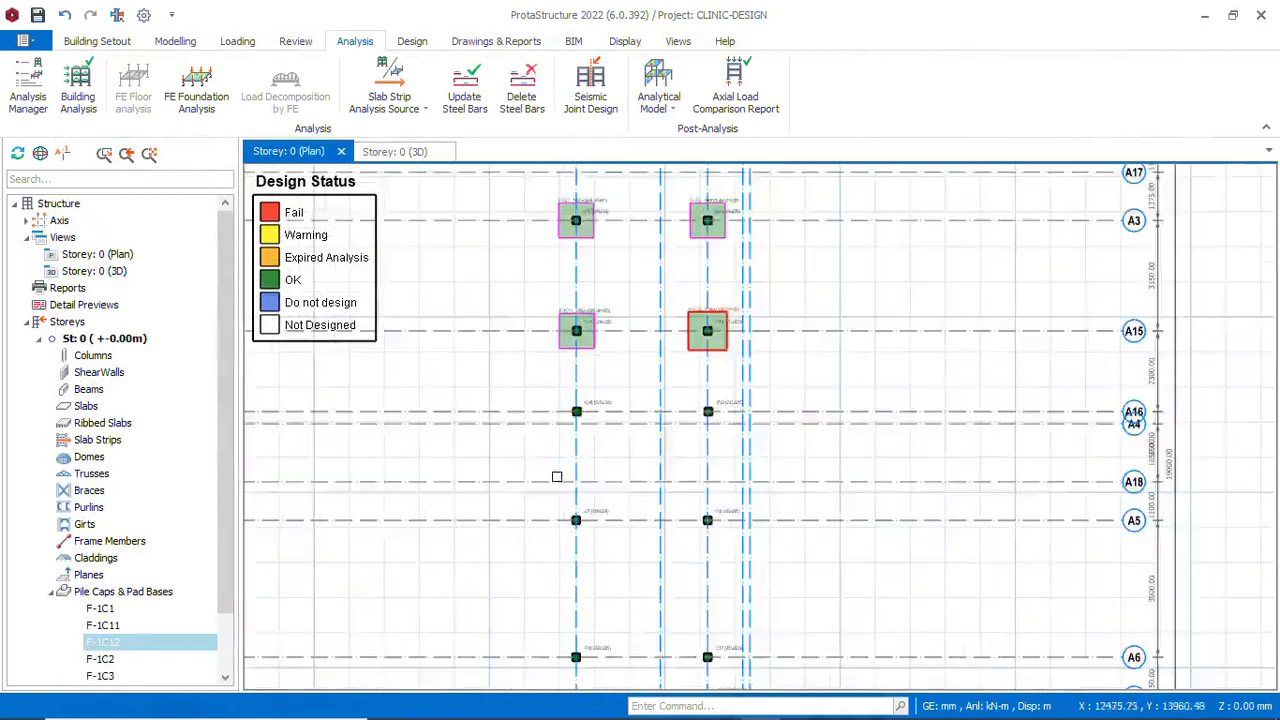
right_click(605, 381)
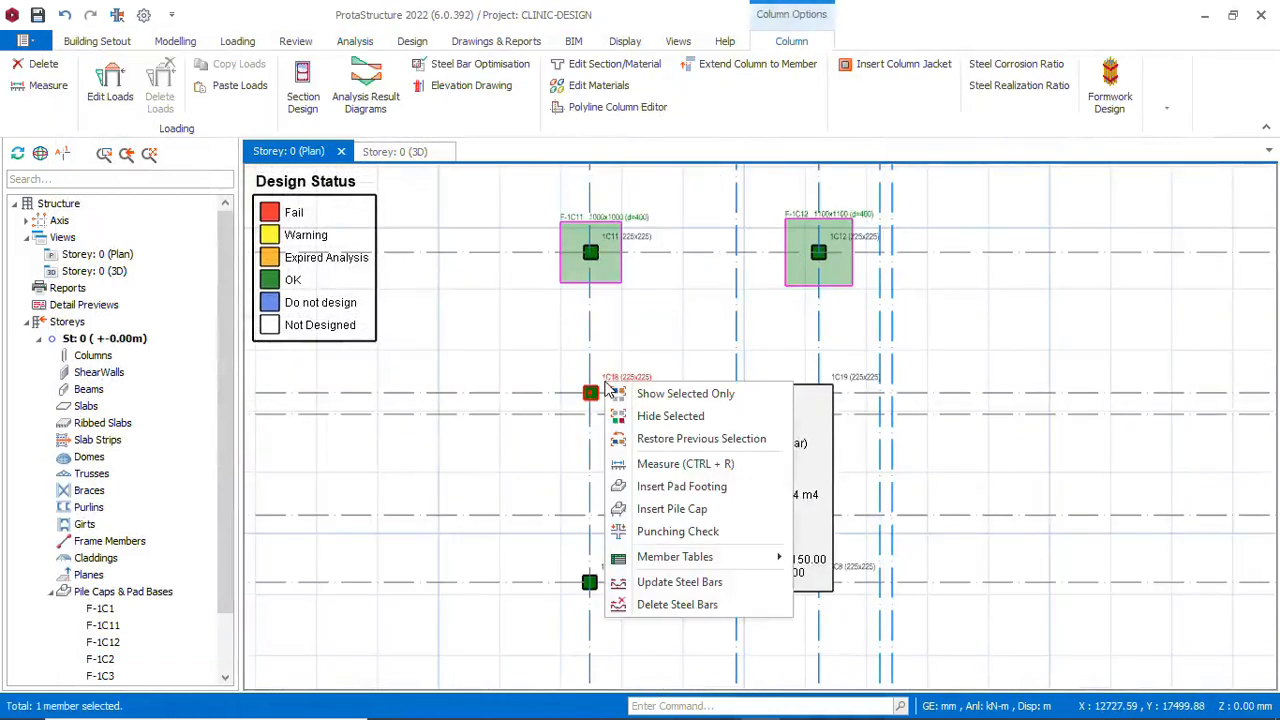
click(695, 490)
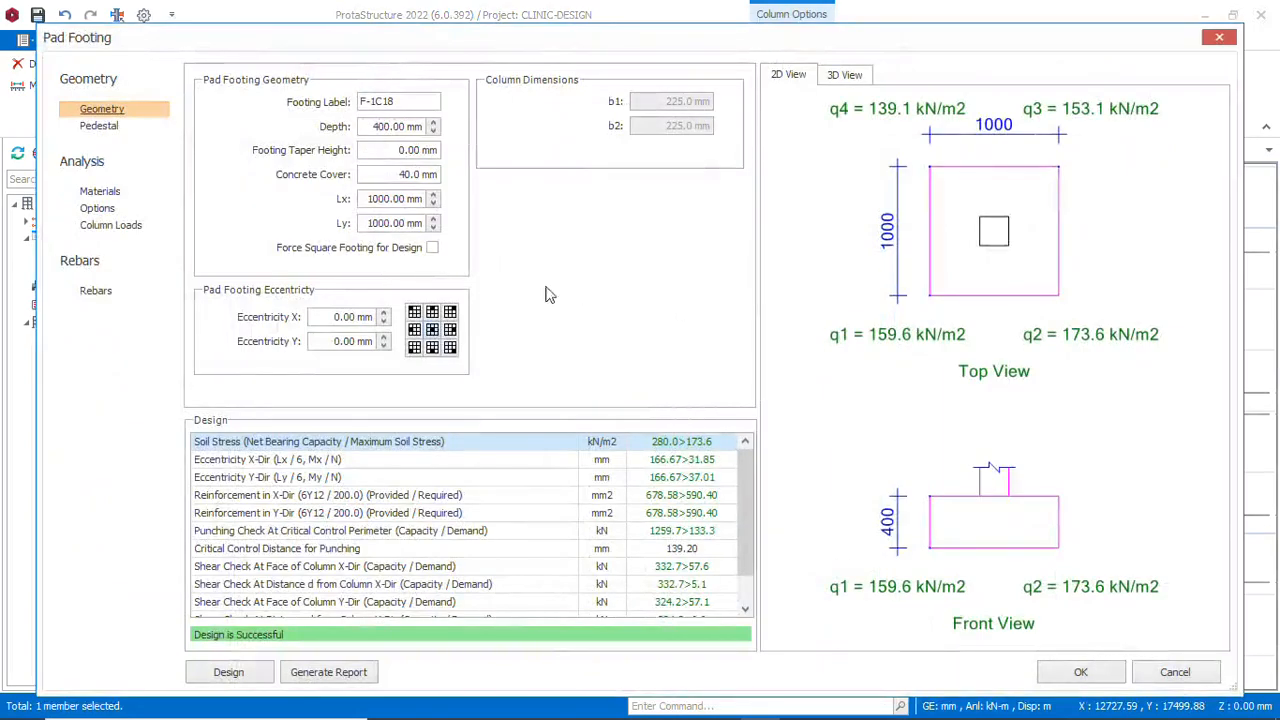
click(1081, 672)
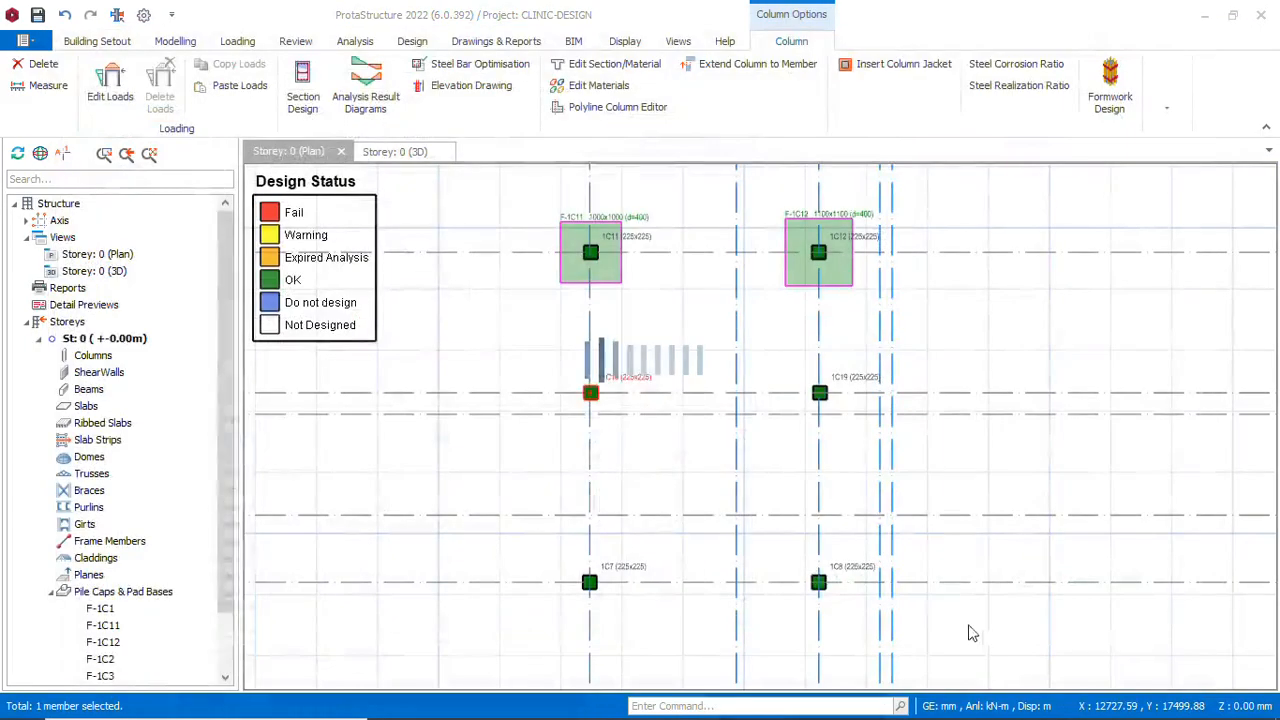
Insert a 1000 x 1000 mm pad footing, 400 mm deep, under column 1C19
scroll(754, 449, down, 2)
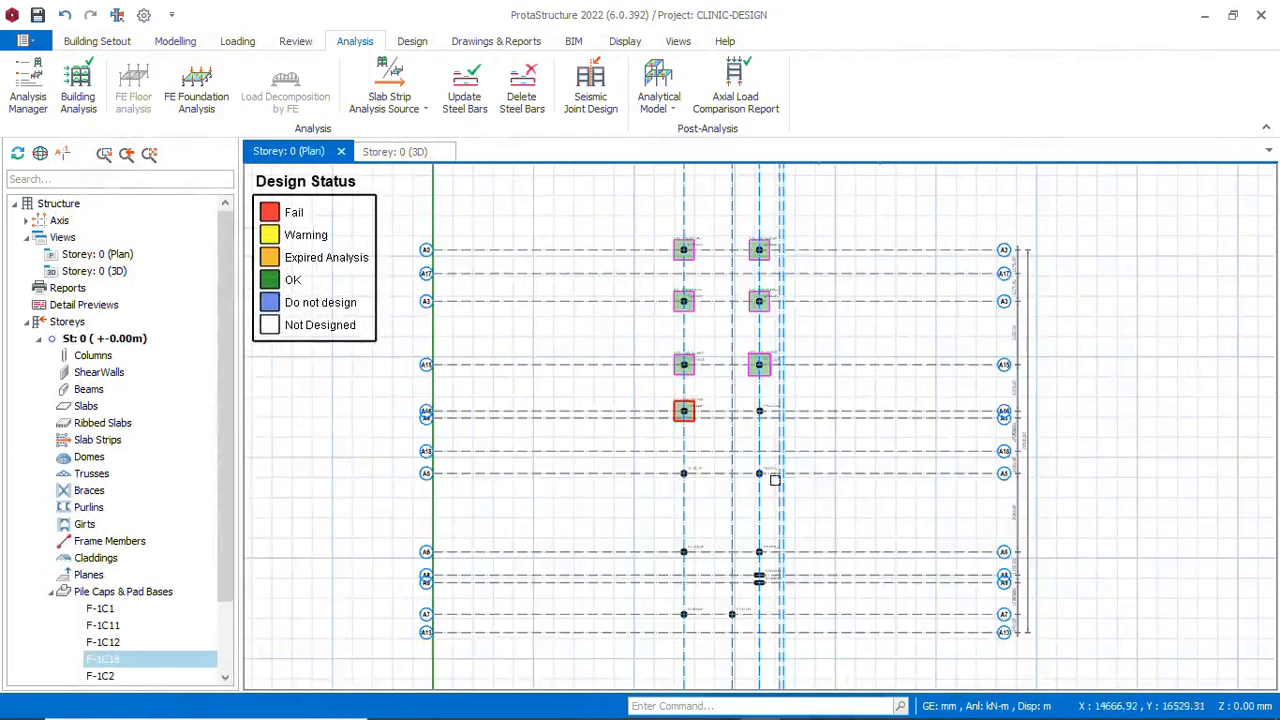
scroll(765, 430, up, 2)
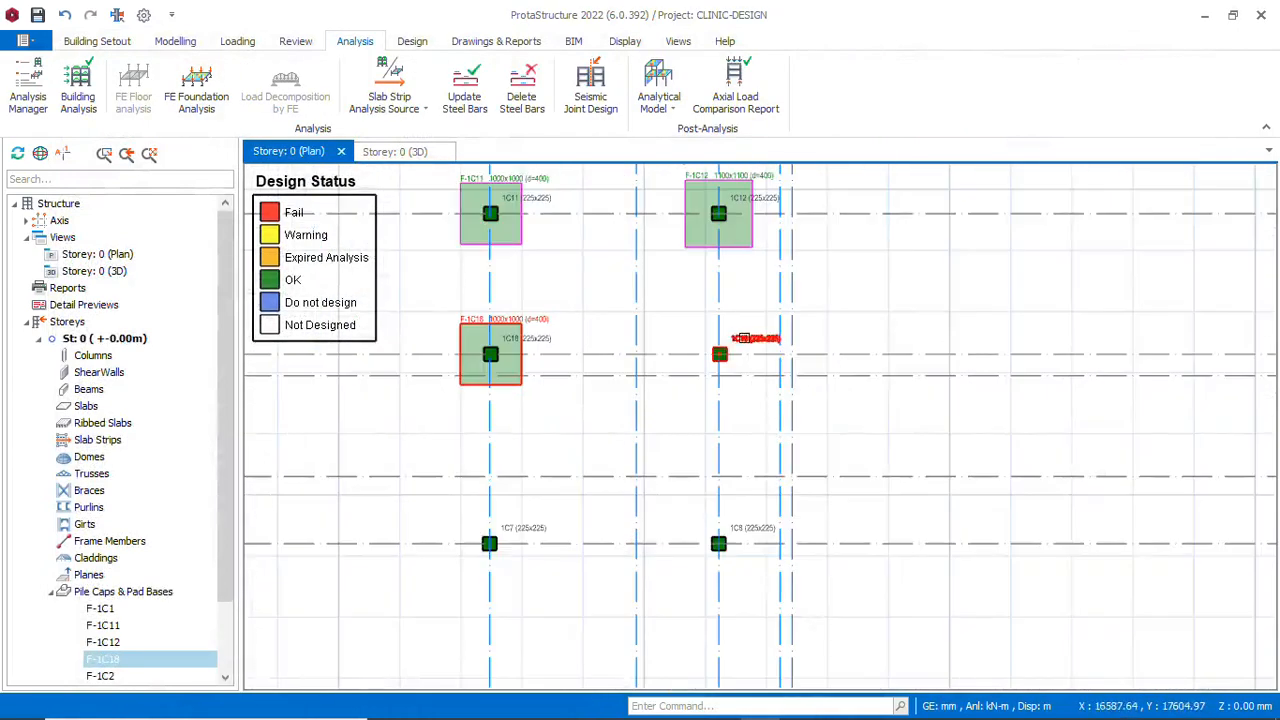
click(742, 337)
right_click(743, 337)
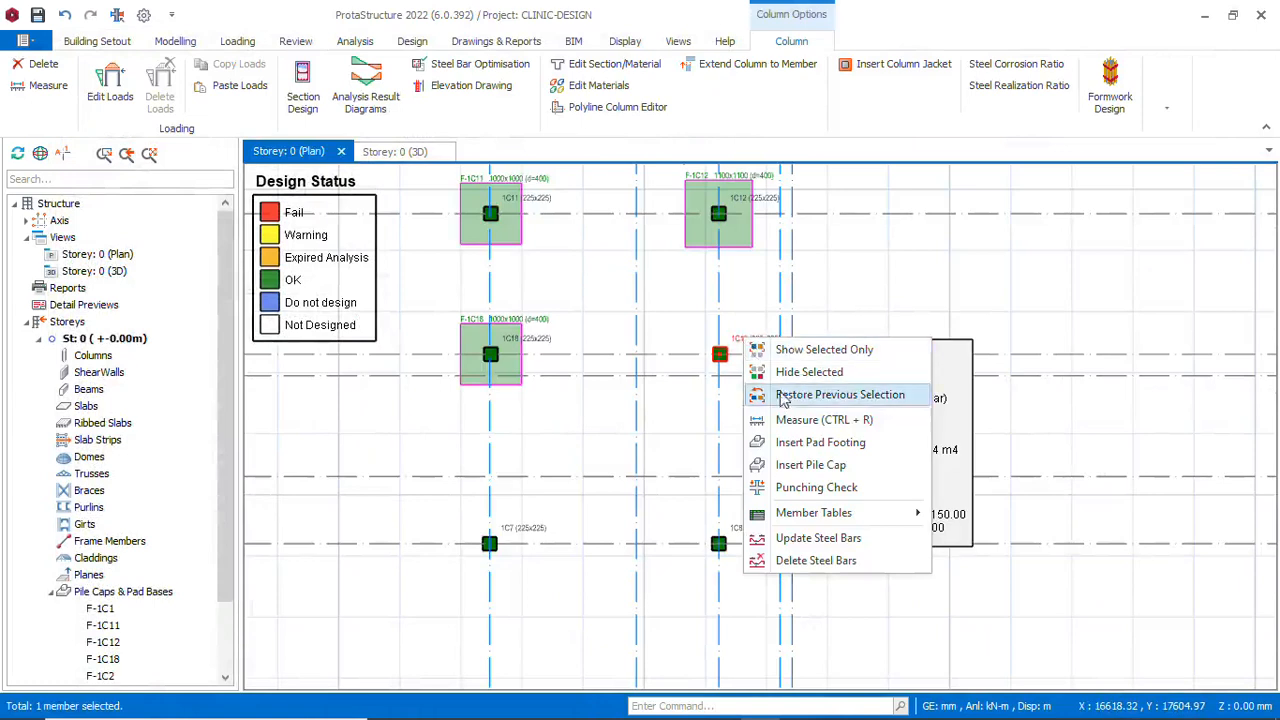
click(816, 443)
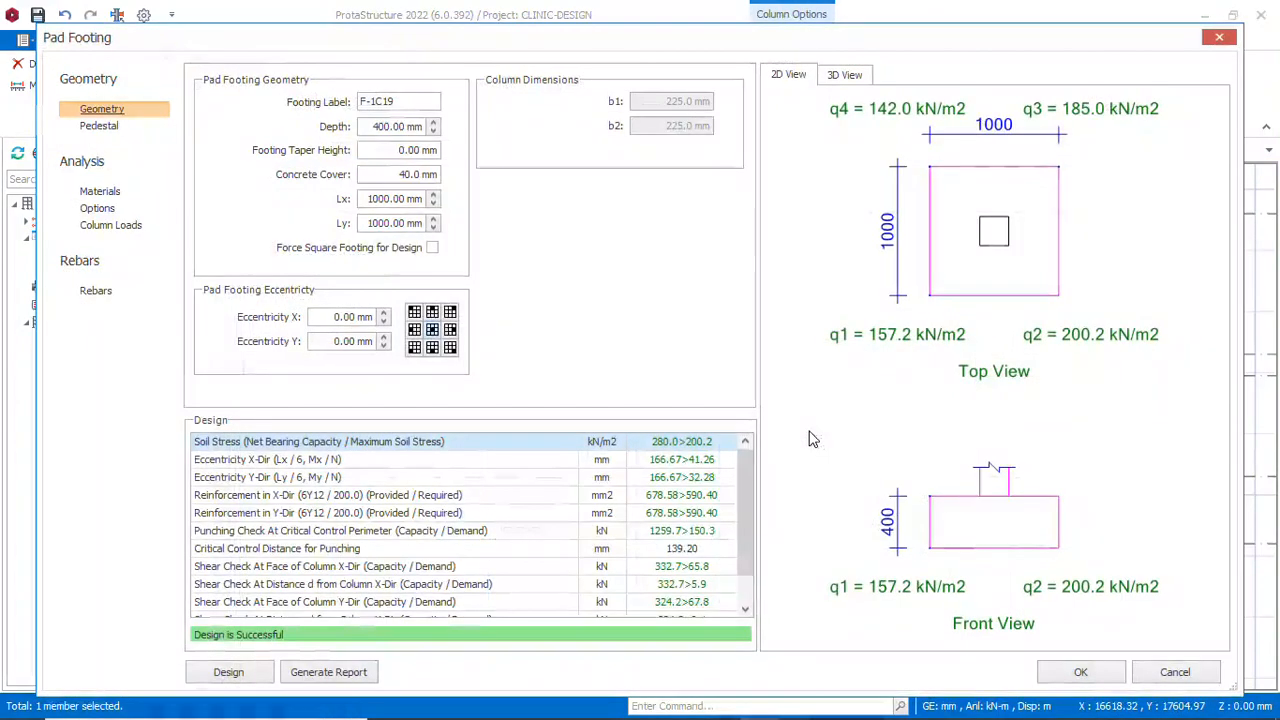
click(1080, 673)
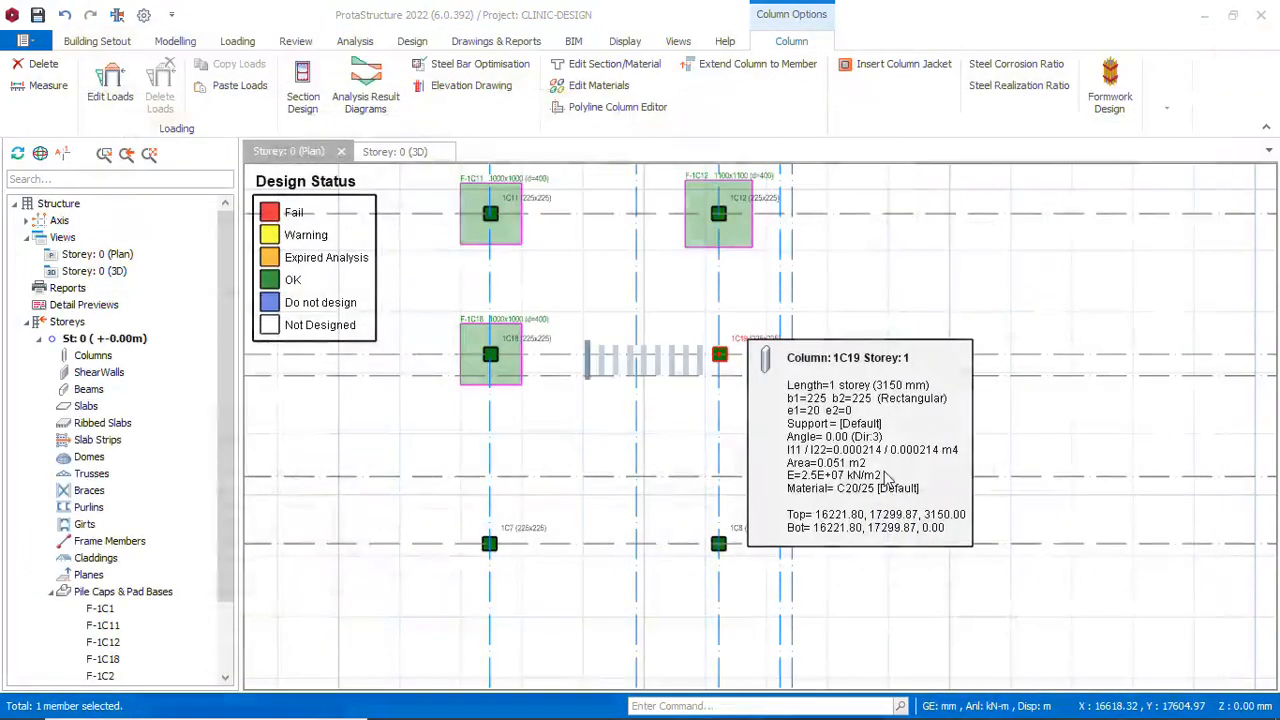
Insert a 1000 x 1000 mm pad footing, 400 mm deep, under column 1C7
scroll(694, 309, up, 1)
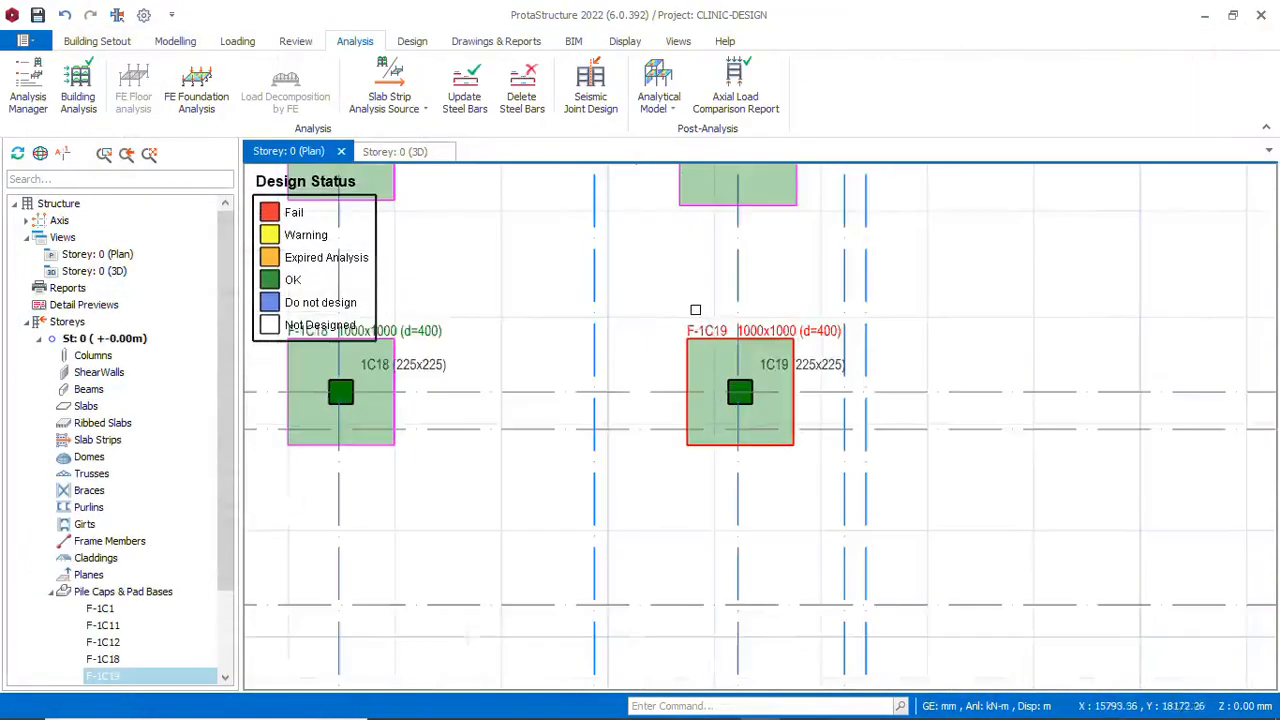
scroll(693, 404, down, 3)
scroll(680, 360, up, 4)
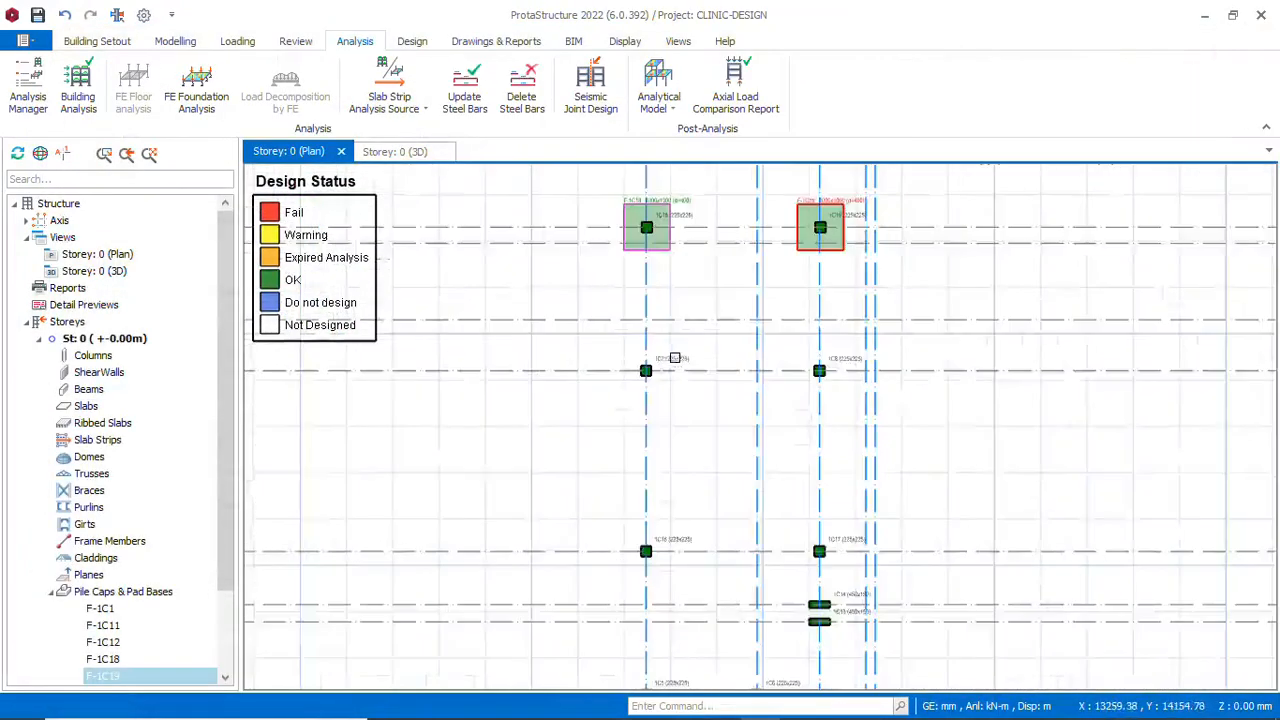
click(669, 354)
right_click(669, 354)
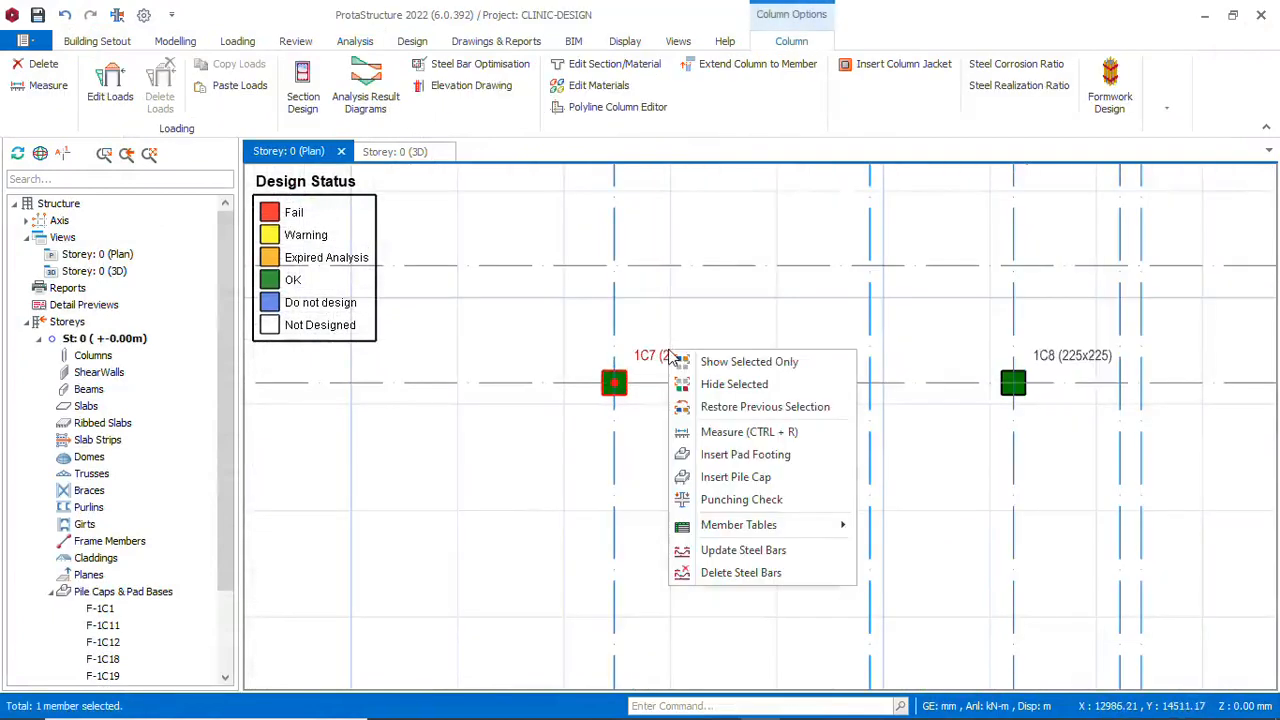
click(757, 458)
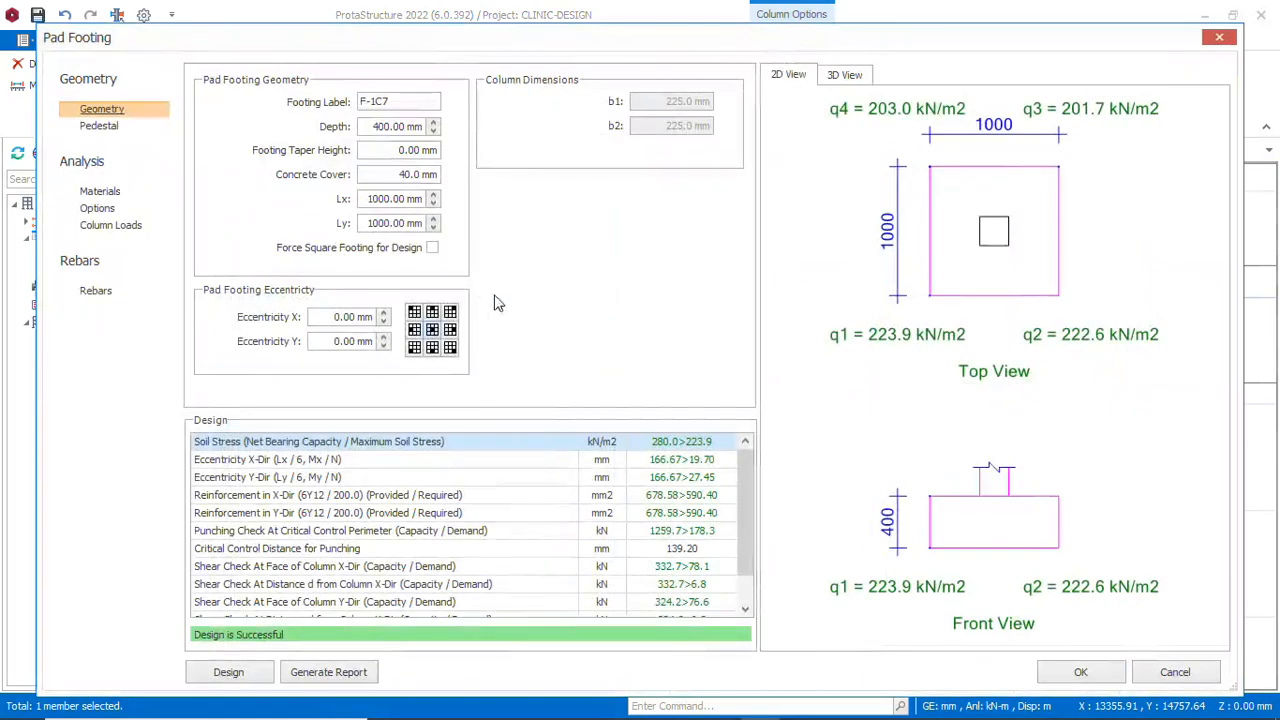
click(1082, 672)
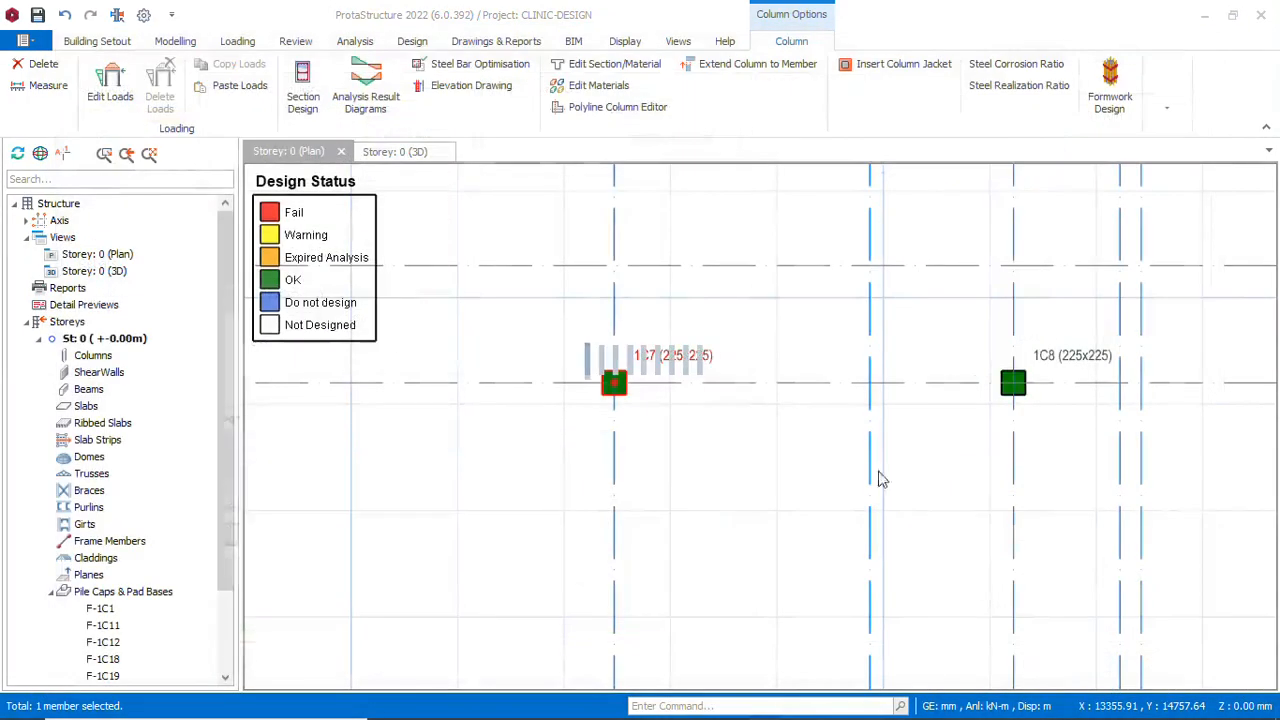
key(Escape)
scroll(618, 304, down, 2)
scroll(618, 304, down, 1)
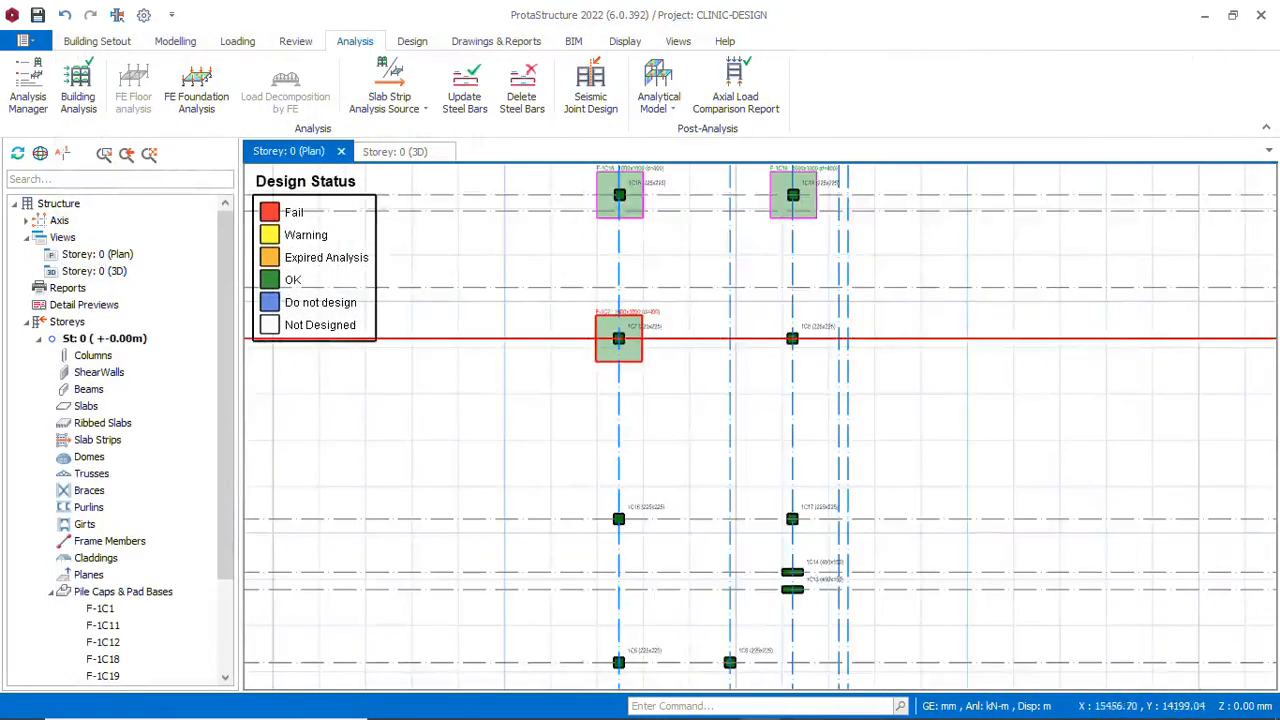
Insert a 1200 x 1200 mm pad footing, 400 mm deep, under column 1C8
scroll(820, 330, up, 4)
click(828, 304)
right_click(828, 304)
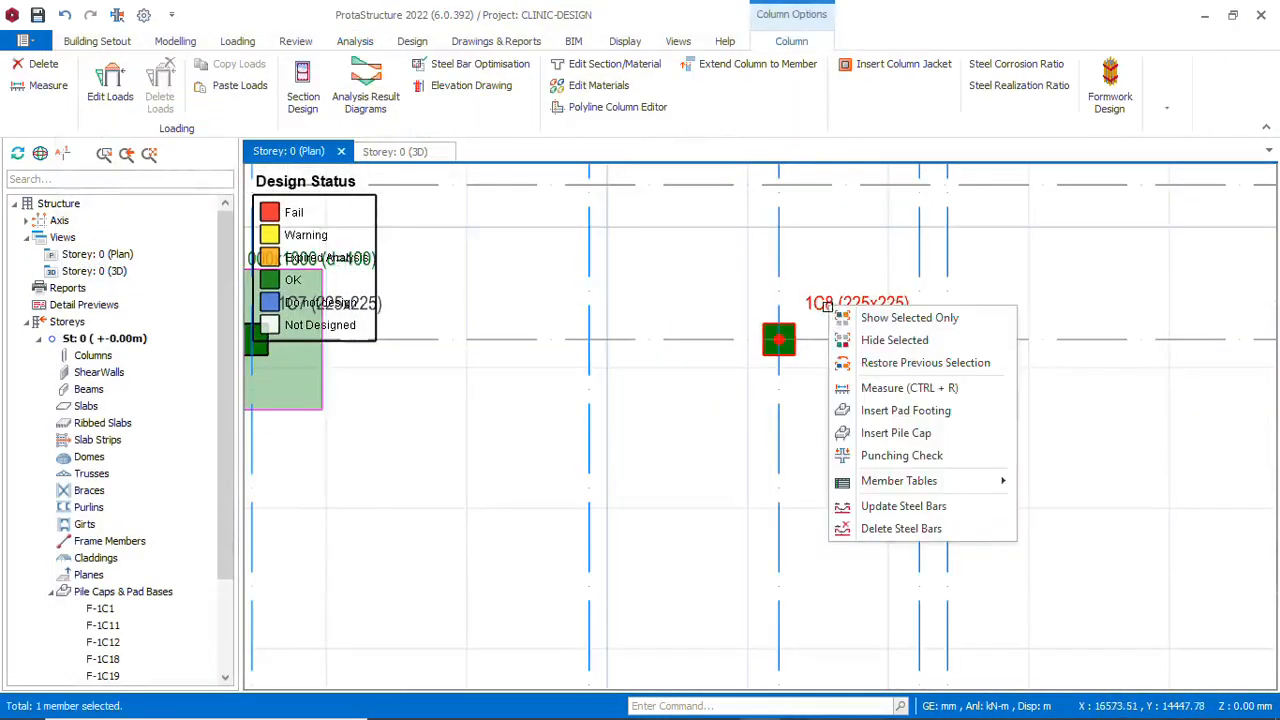
click(908, 412)
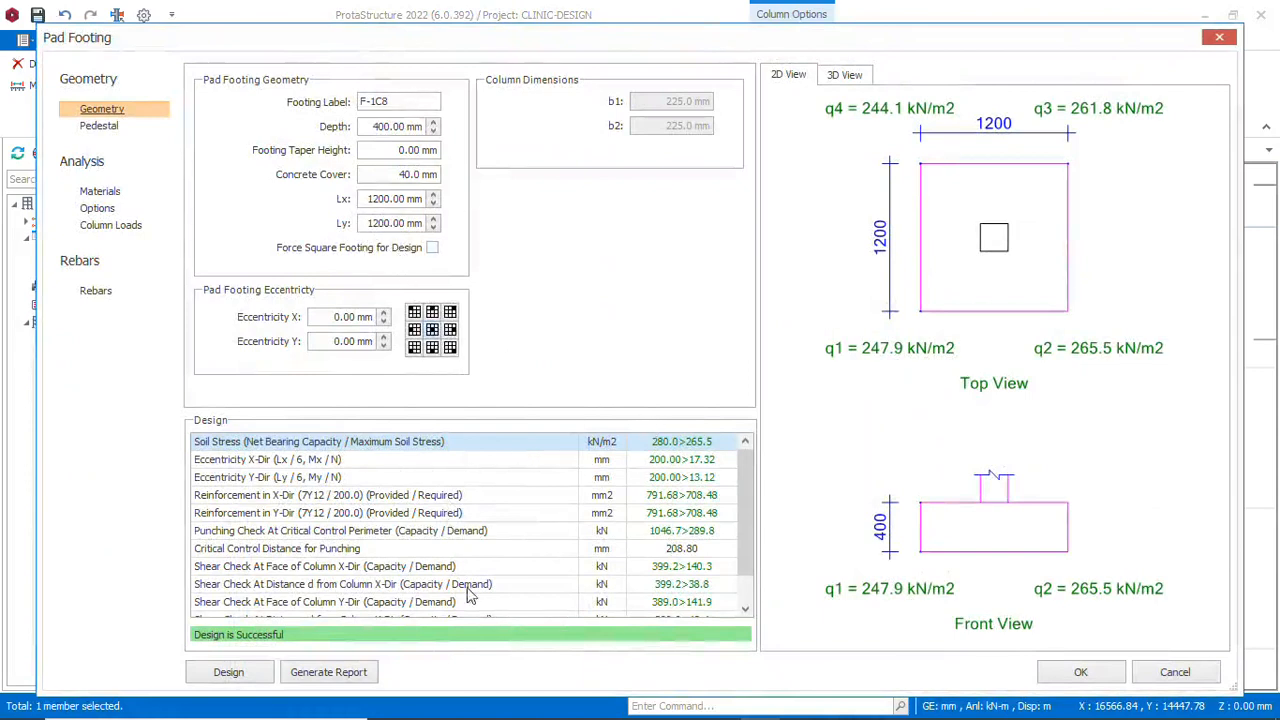
click(1084, 671)
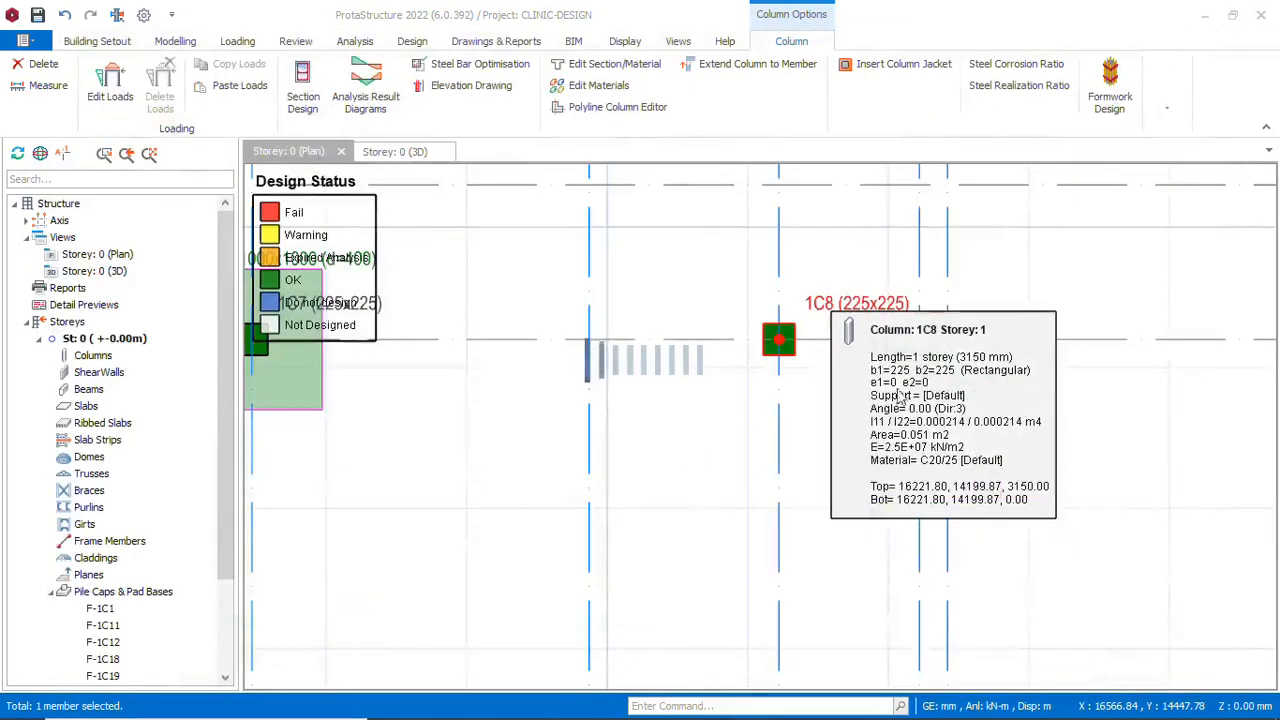
Insert a 1000 x 1000 mm pad footing, 400 mm deep, under column 1C16
scroll(774, 296, down, 6)
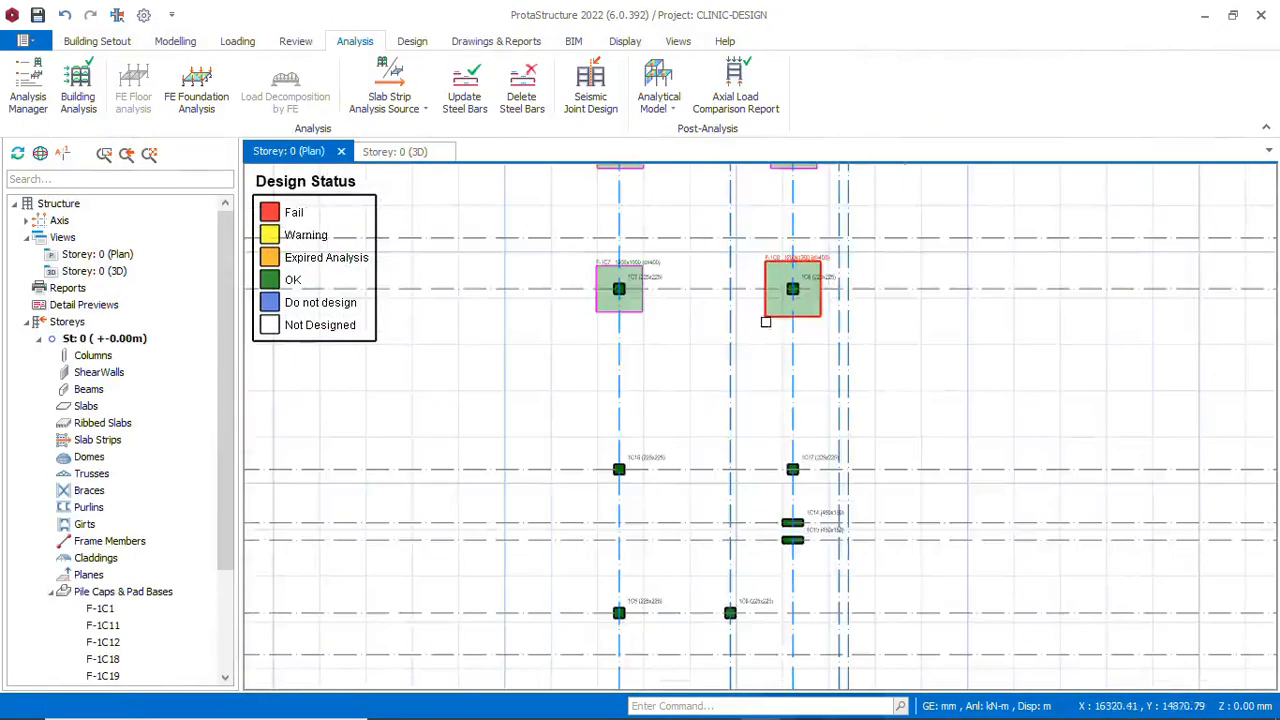
scroll(798, 464, up, 1)
scroll(660, 405, up, 3)
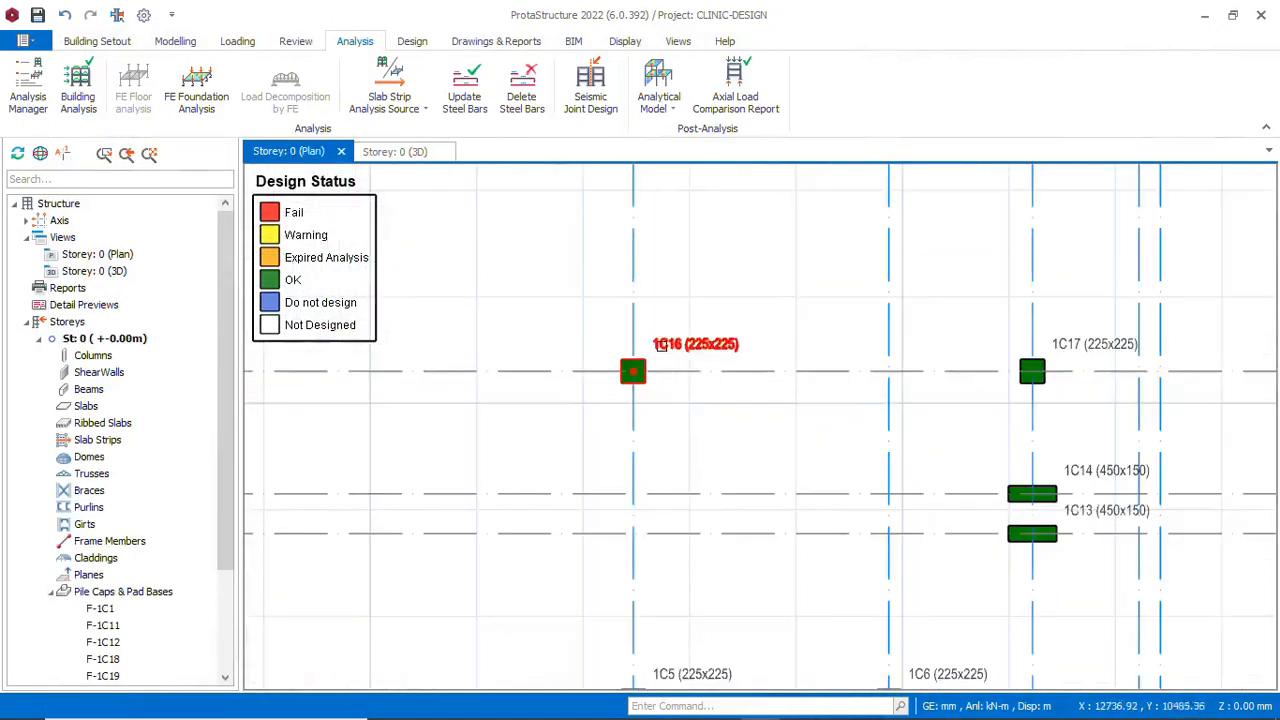
right_click(665, 350)
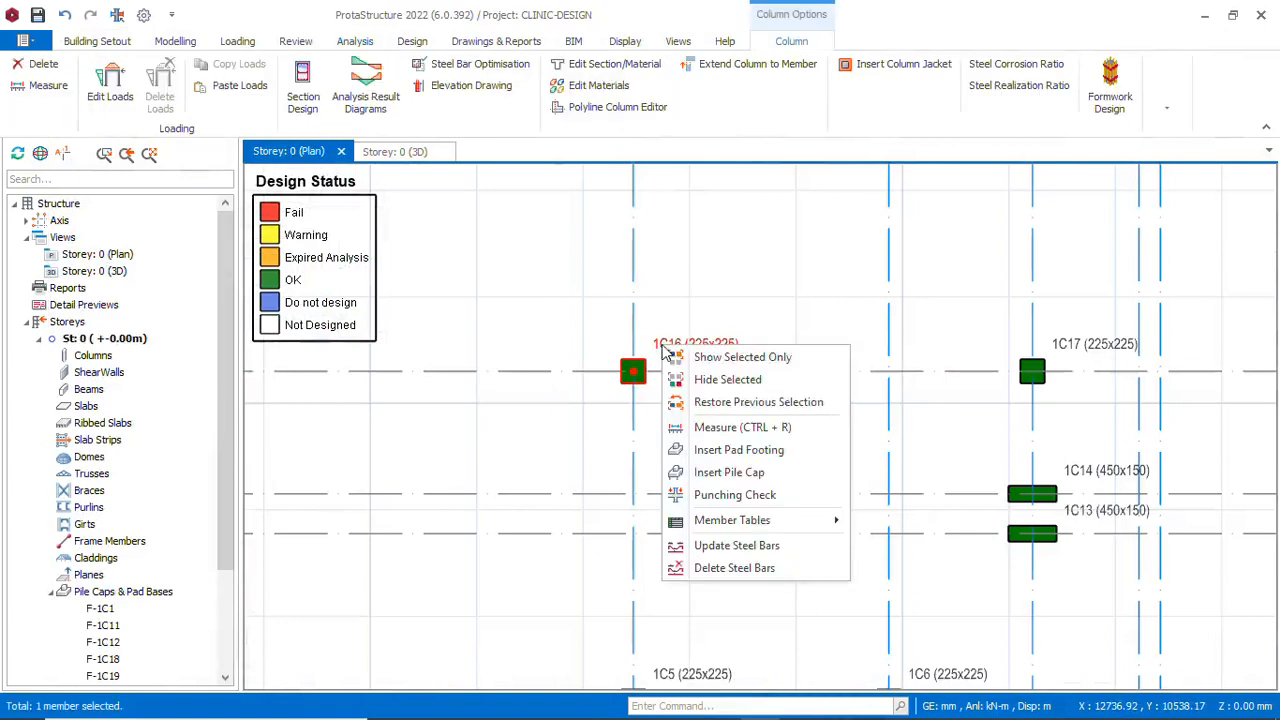
click(745, 452)
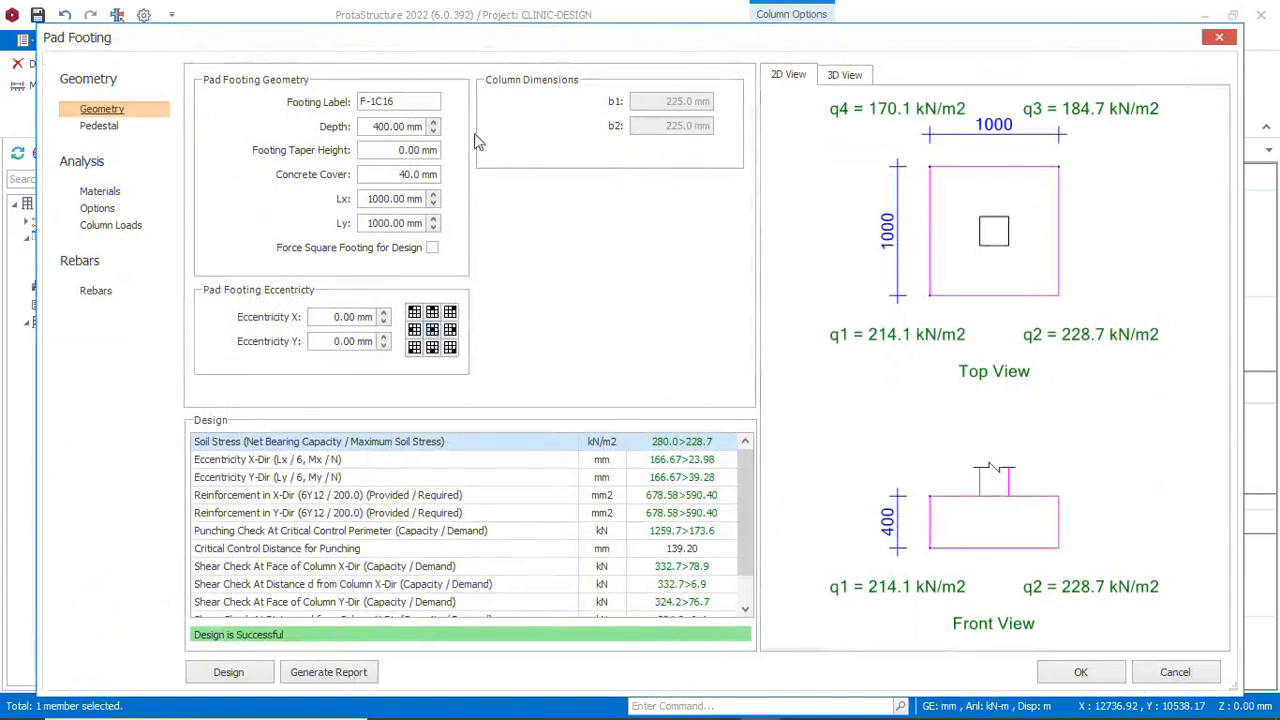
click(1080, 672)
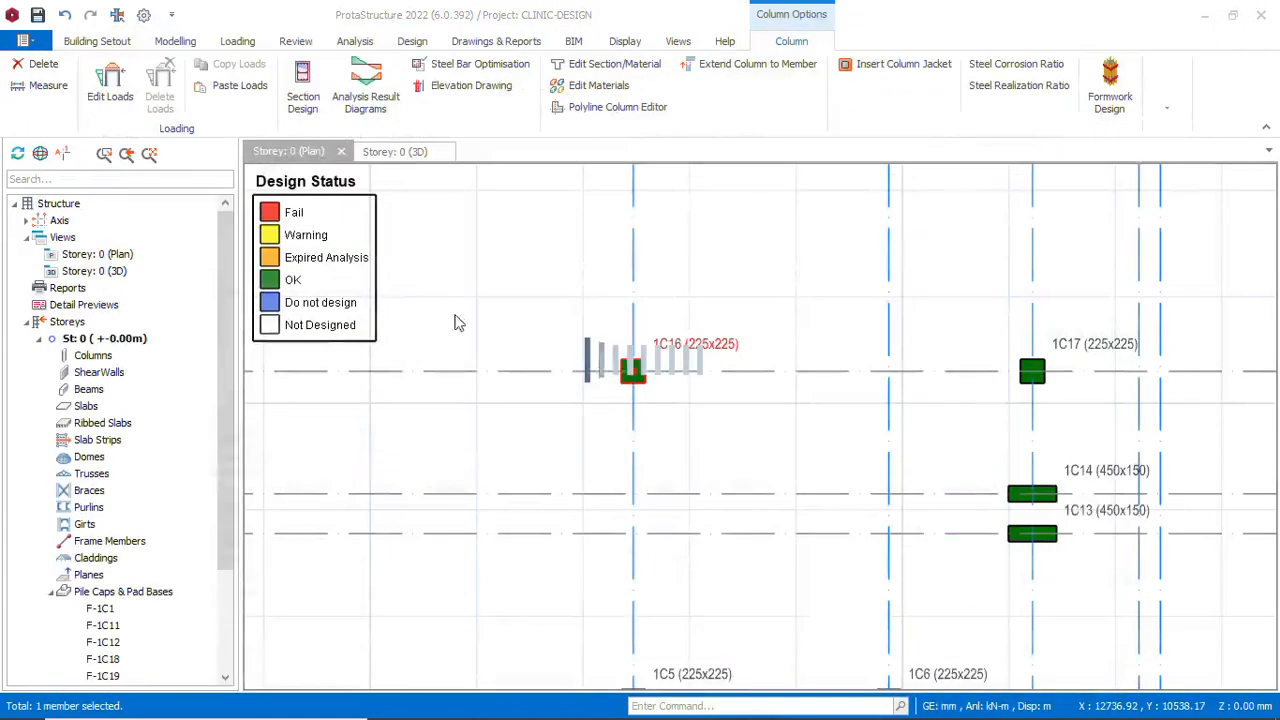
Insert an 1100 x 1100 mm pad footing, 400 mm deep, under column 1C17
scroll(452, 215, down, 3)
scroll(640, 264, up, 5)
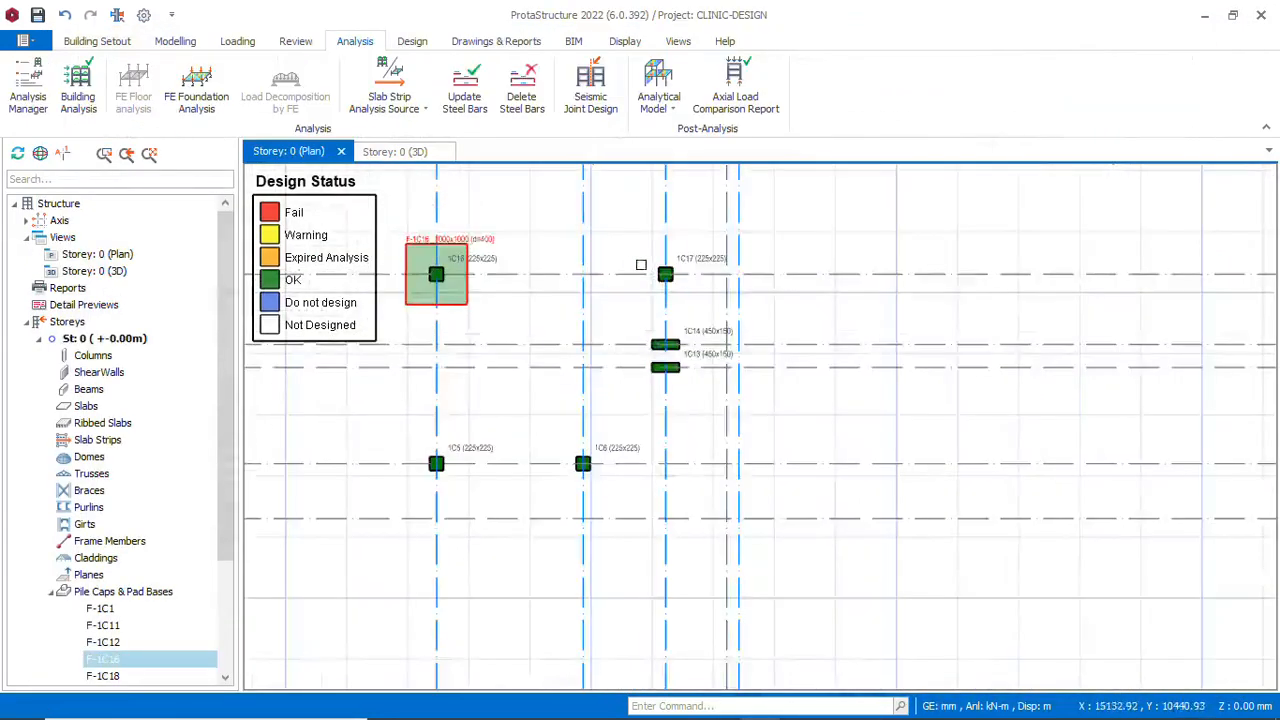
click(699, 236)
right_click(698, 233)
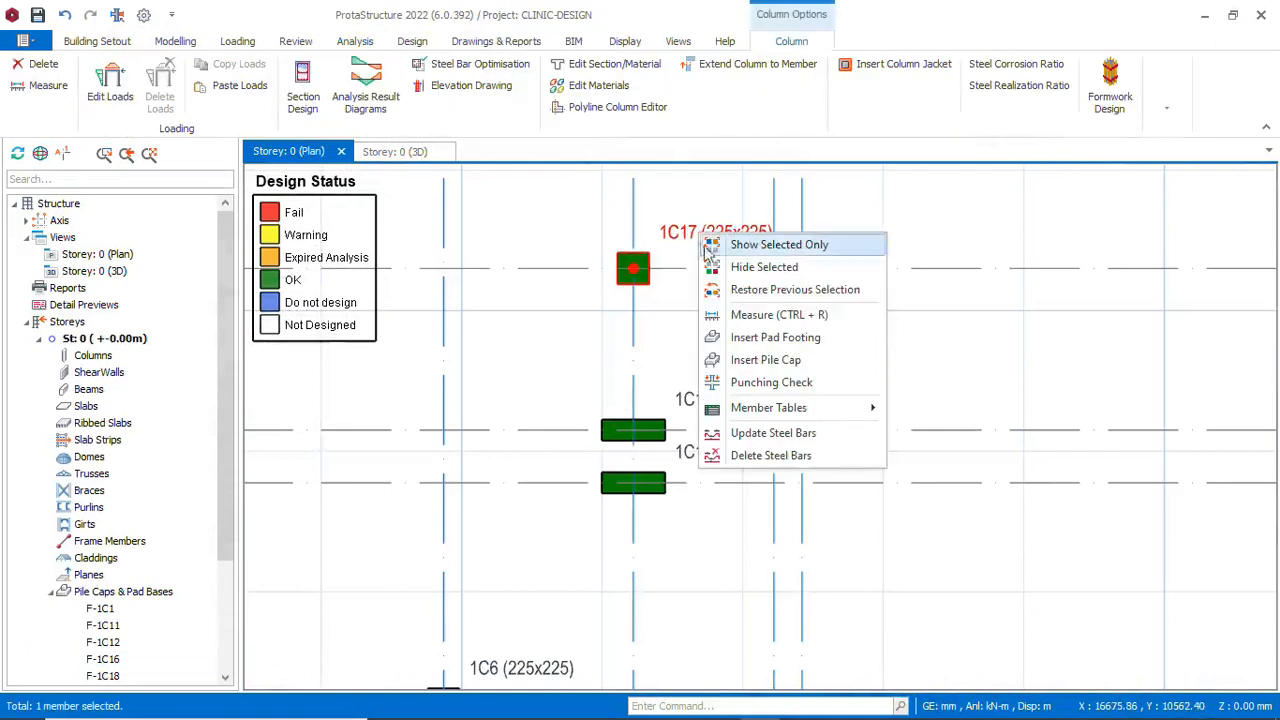
click(776, 338)
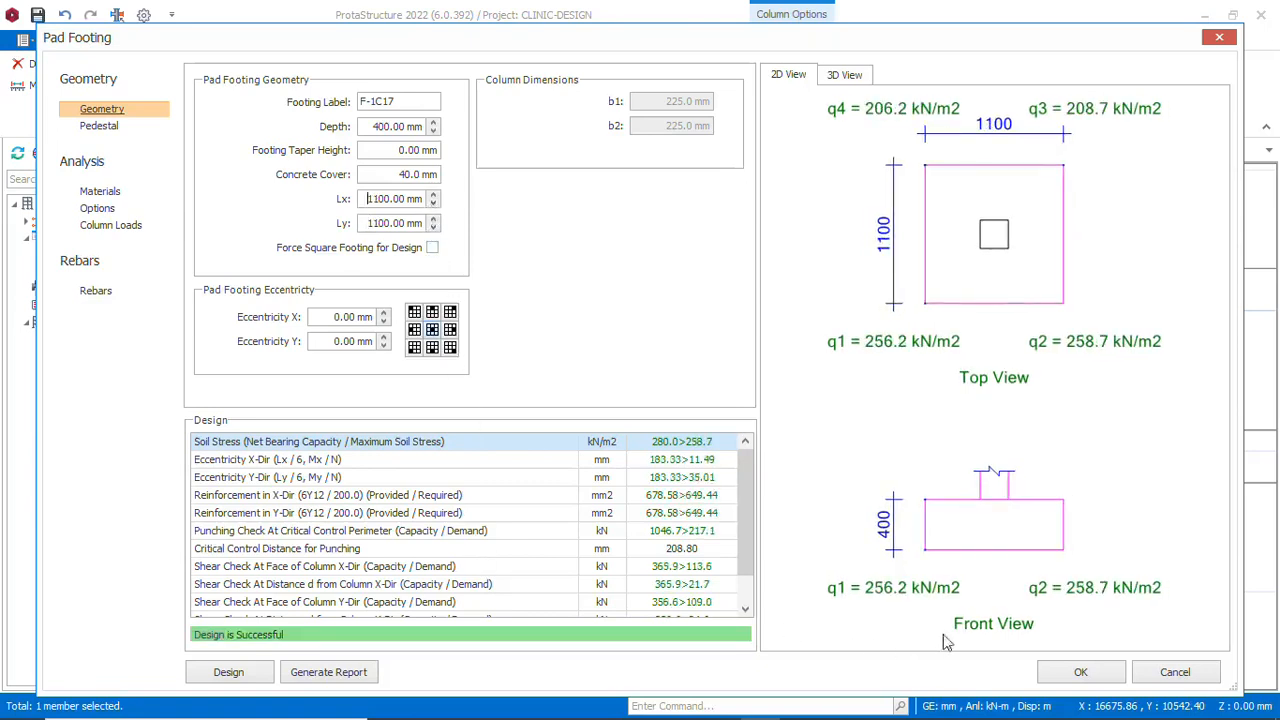
click(1081, 672)
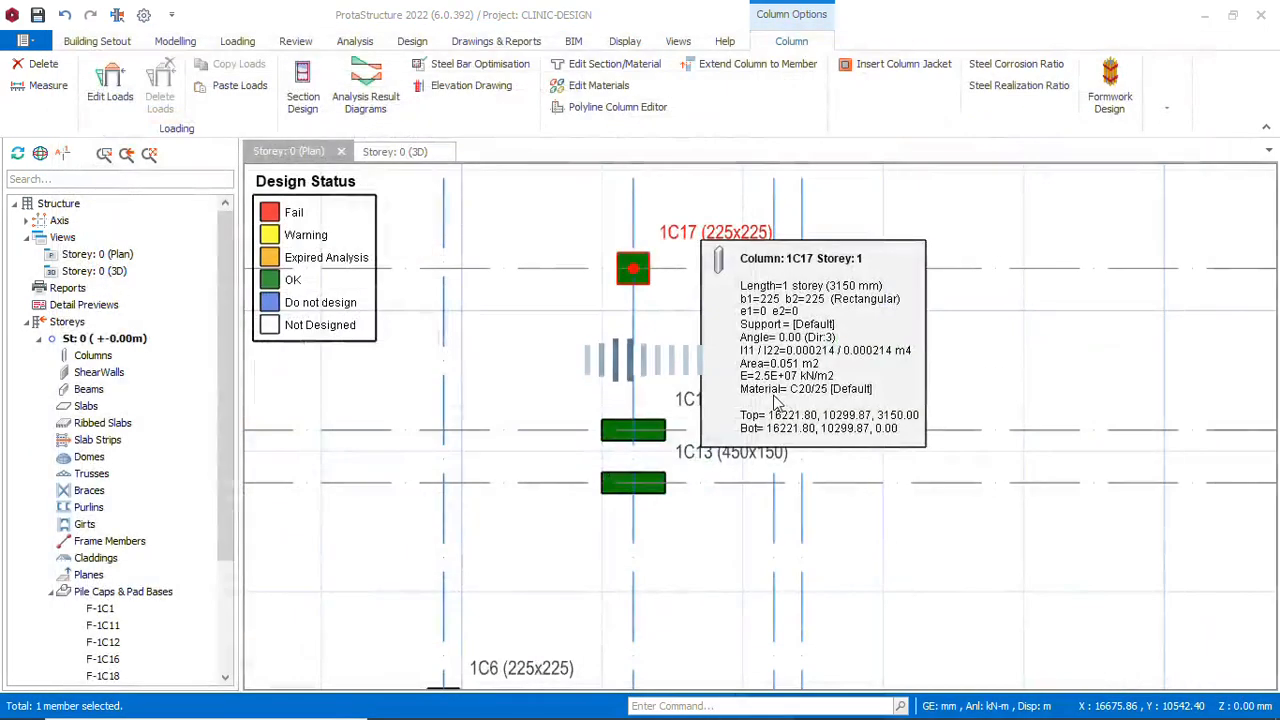
Create a combined pad footing, 500 mm deep, for columns 1C14 and 1C13
scroll(688, 438, up, 1)
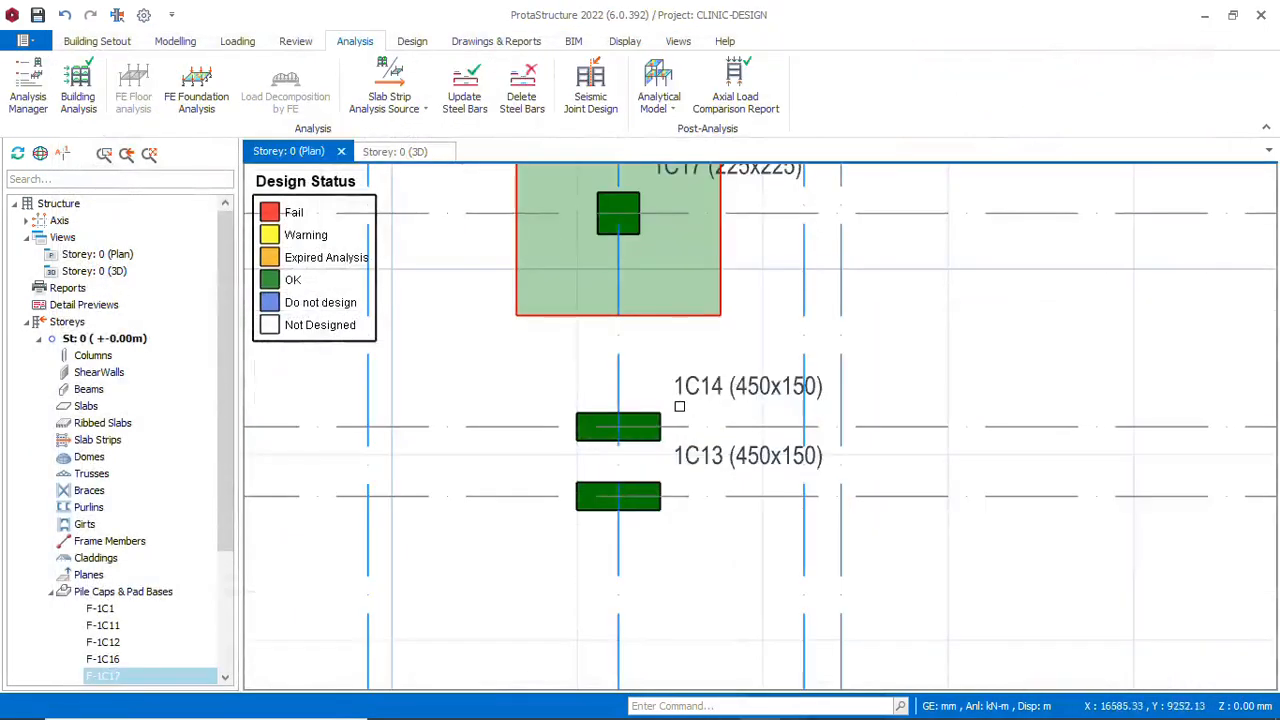
click(676, 390)
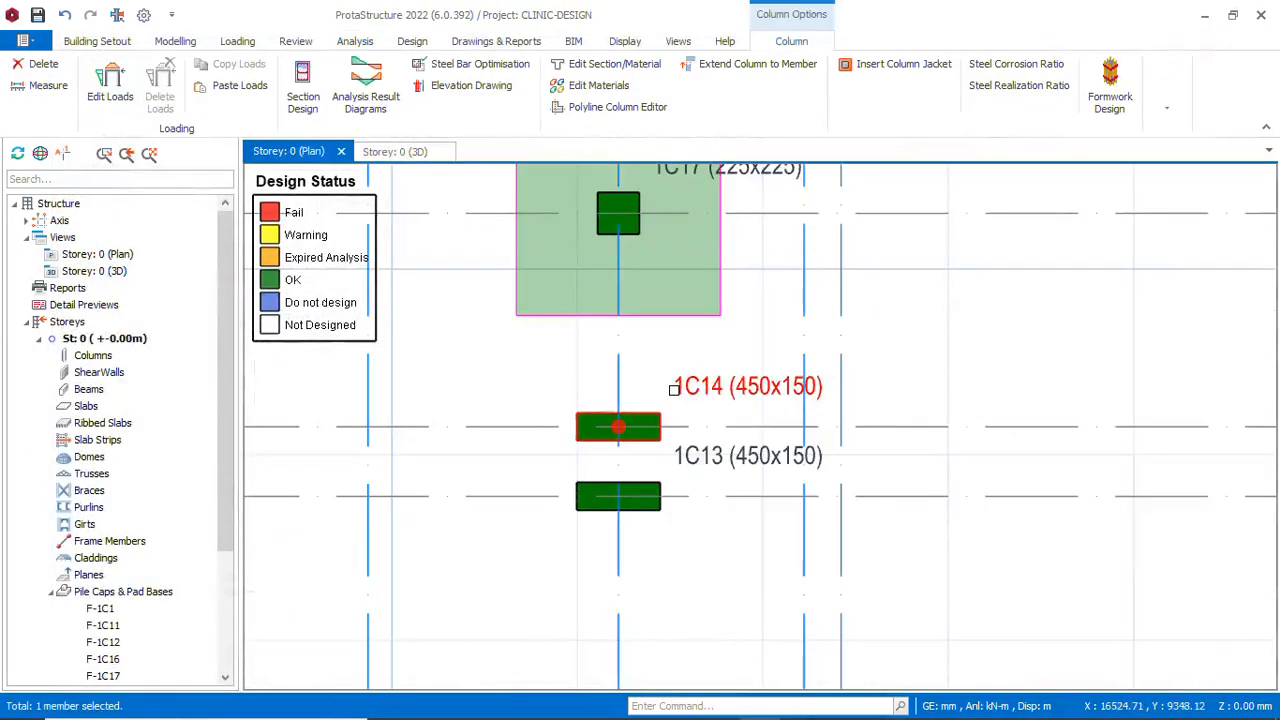
click(726, 456)
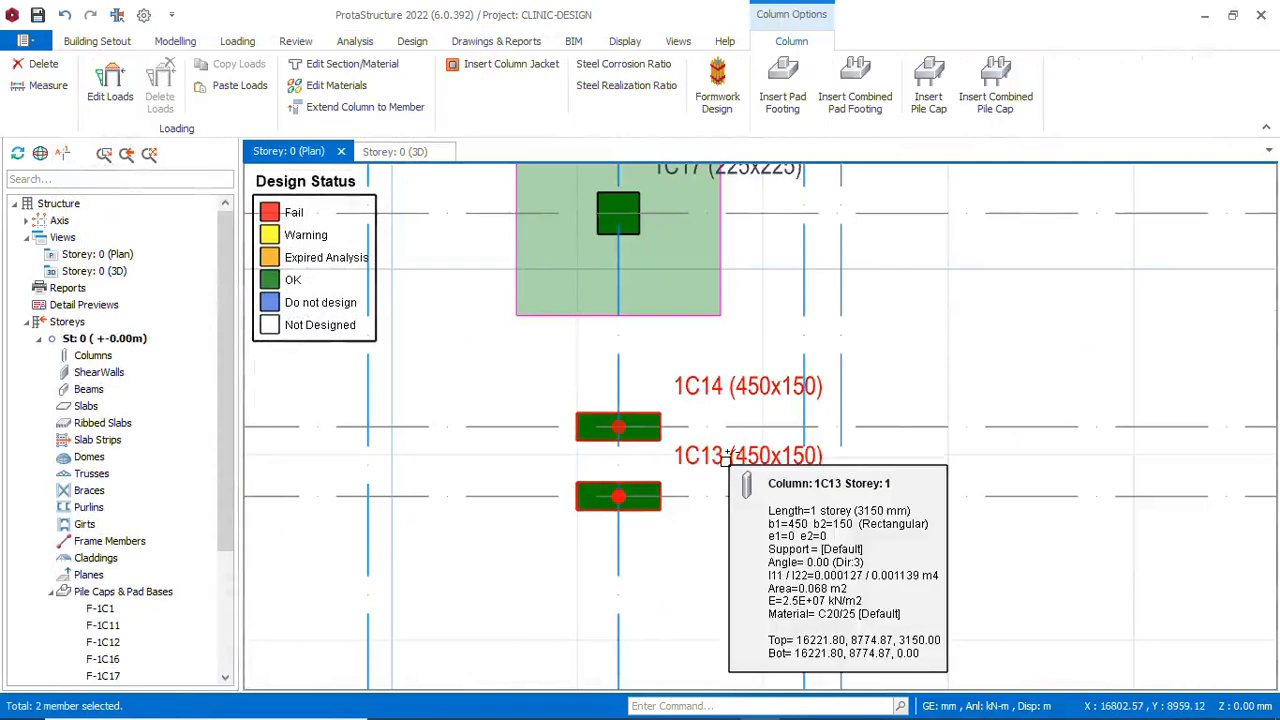
right_click(726, 456)
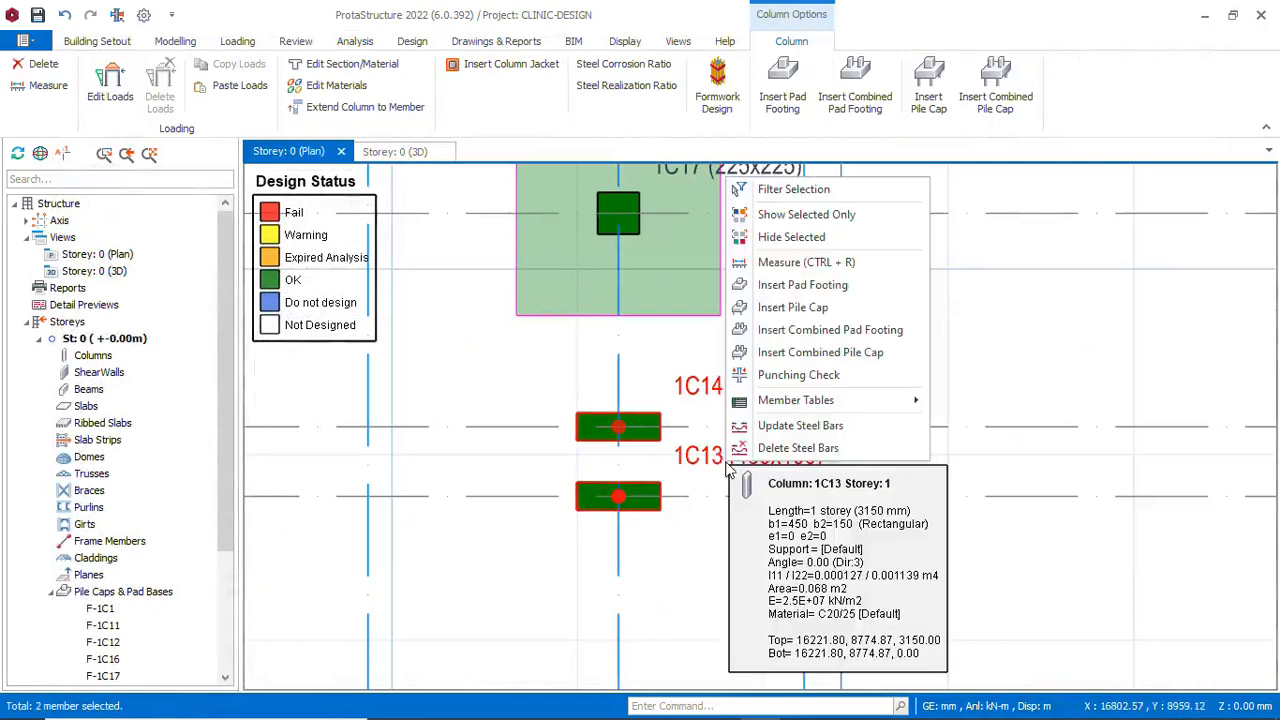
click(796, 330)
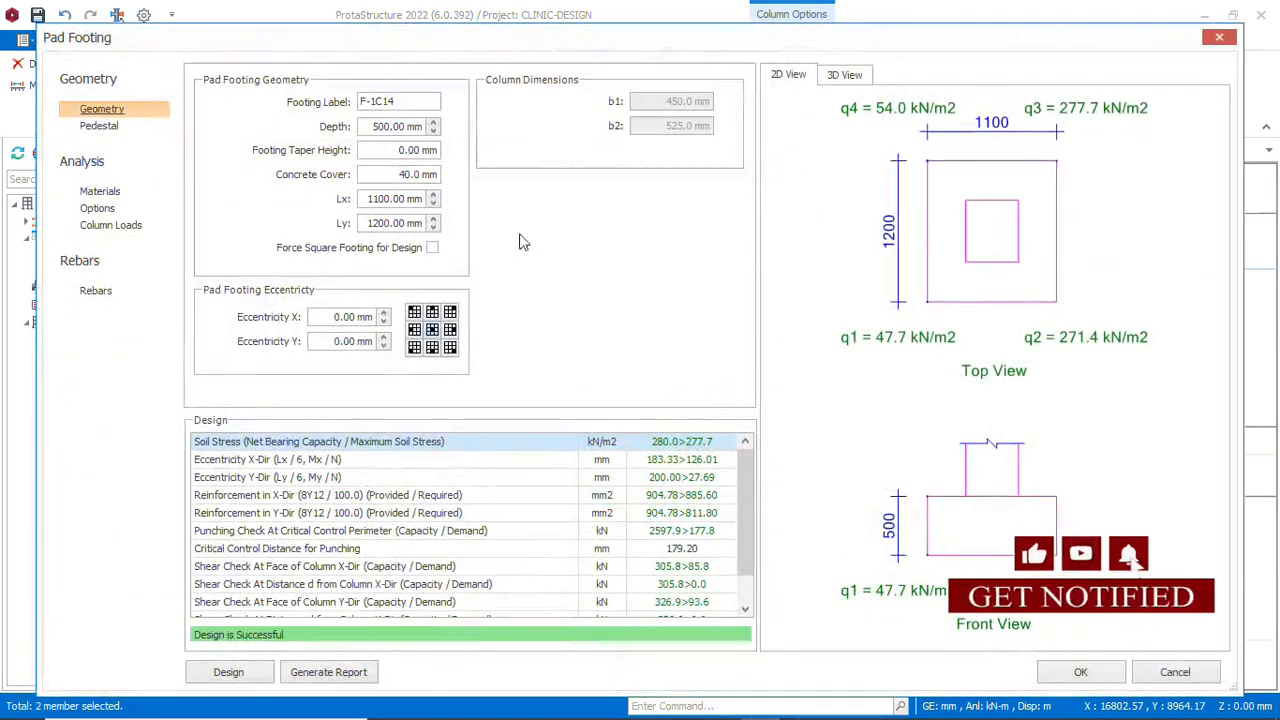
Increase the combined footing's Lx to 2000 mm, keep Ly at 1200 mm, and place it under the two columns
click(433, 195)
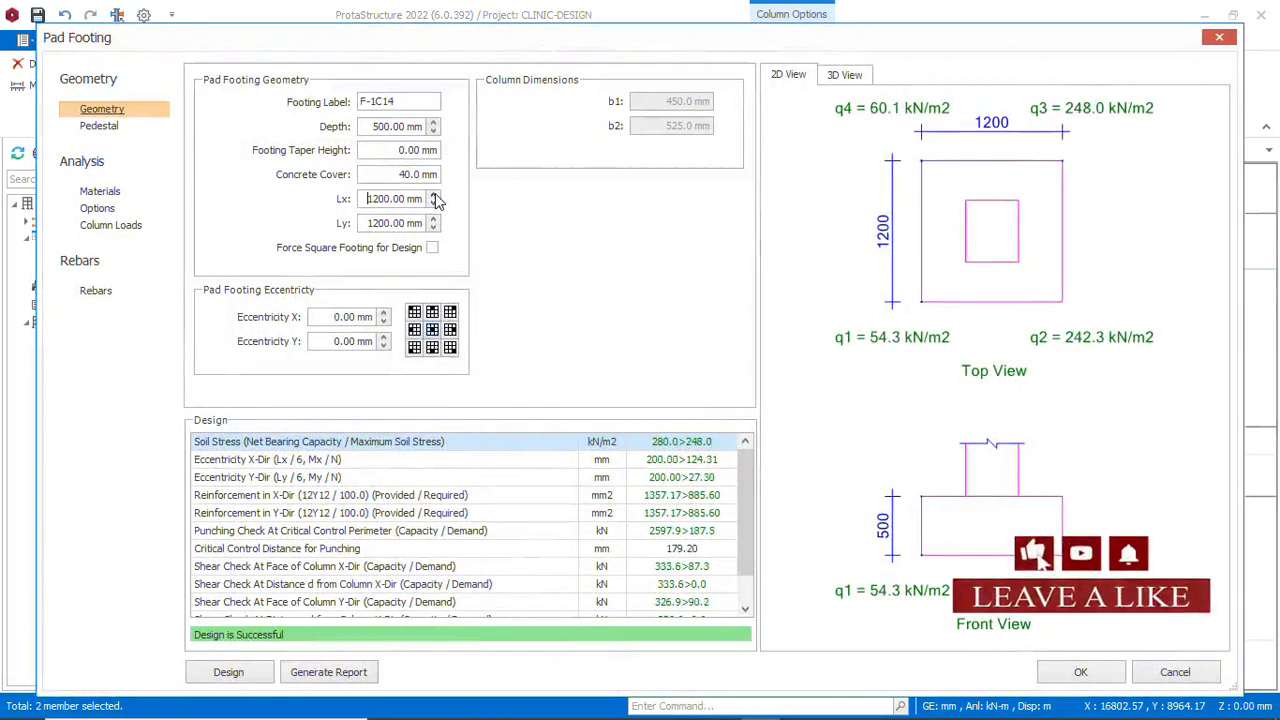
click(433, 195)
click(433, 195)
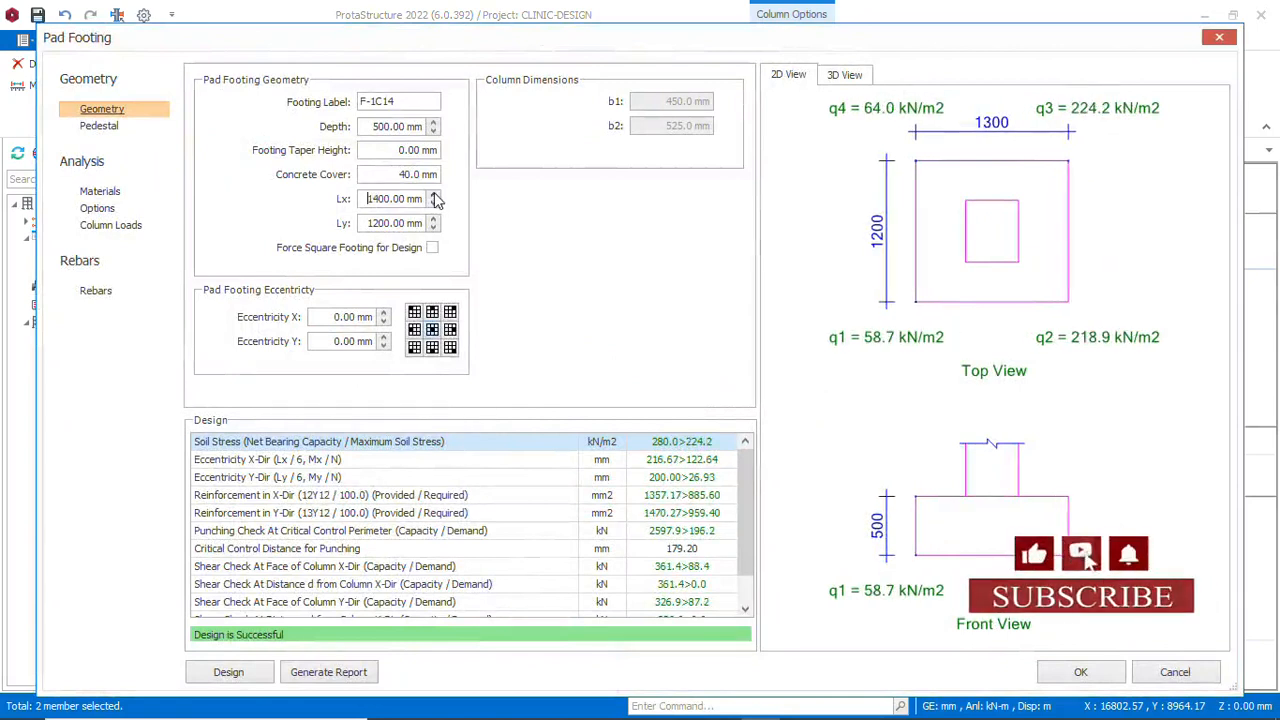
click(433, 195)
click(433, 195)
click(433, 195)
click(433, 195)
click(433, 195)
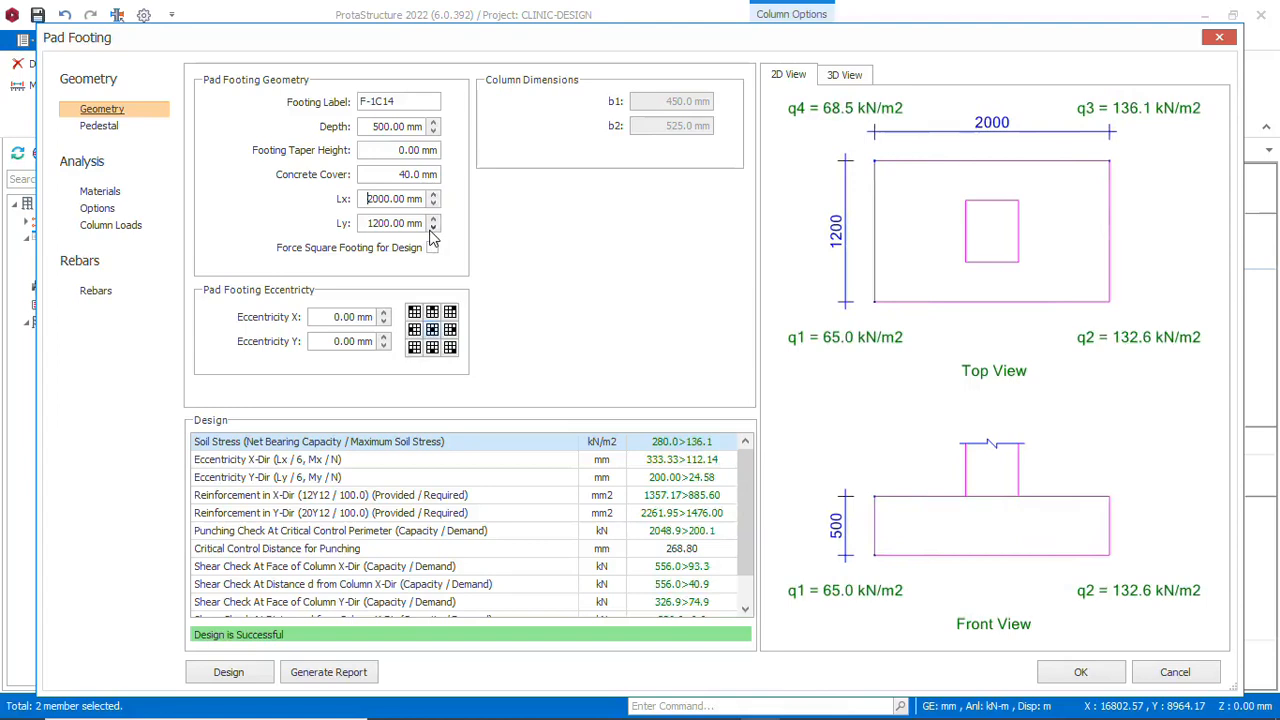
click(1075, 676)
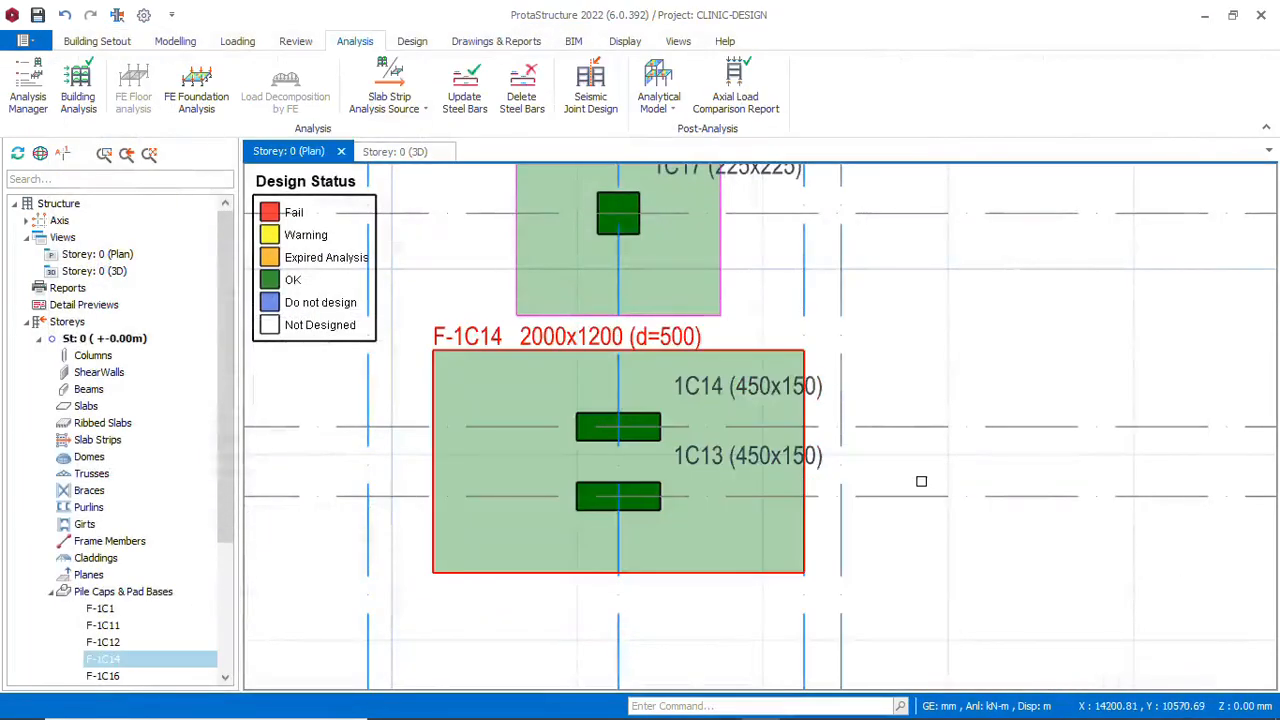
Insert a 1200 x 1200 mm pad footing, 400 mm deep, under column 1C6
scroll(921, 481, down, 4)
scroll(826, 471, up, 2)
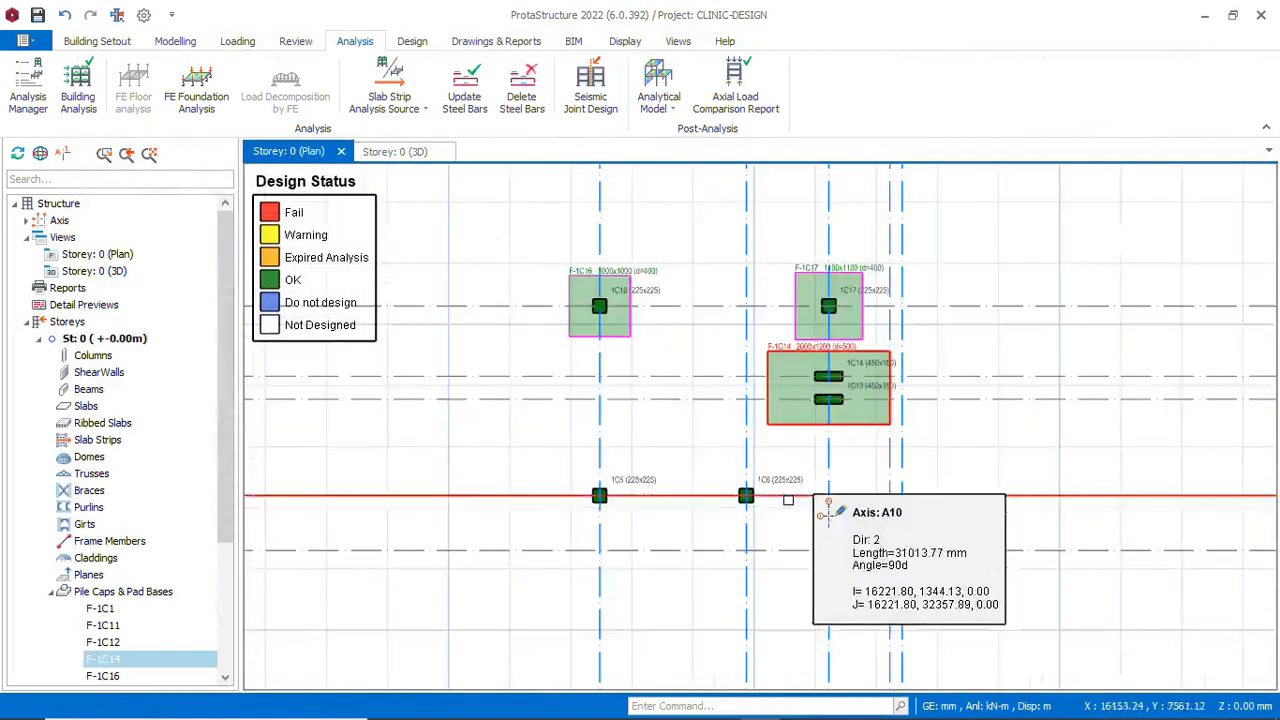
scroll(788, 500, up, 3)
click(767, 453)
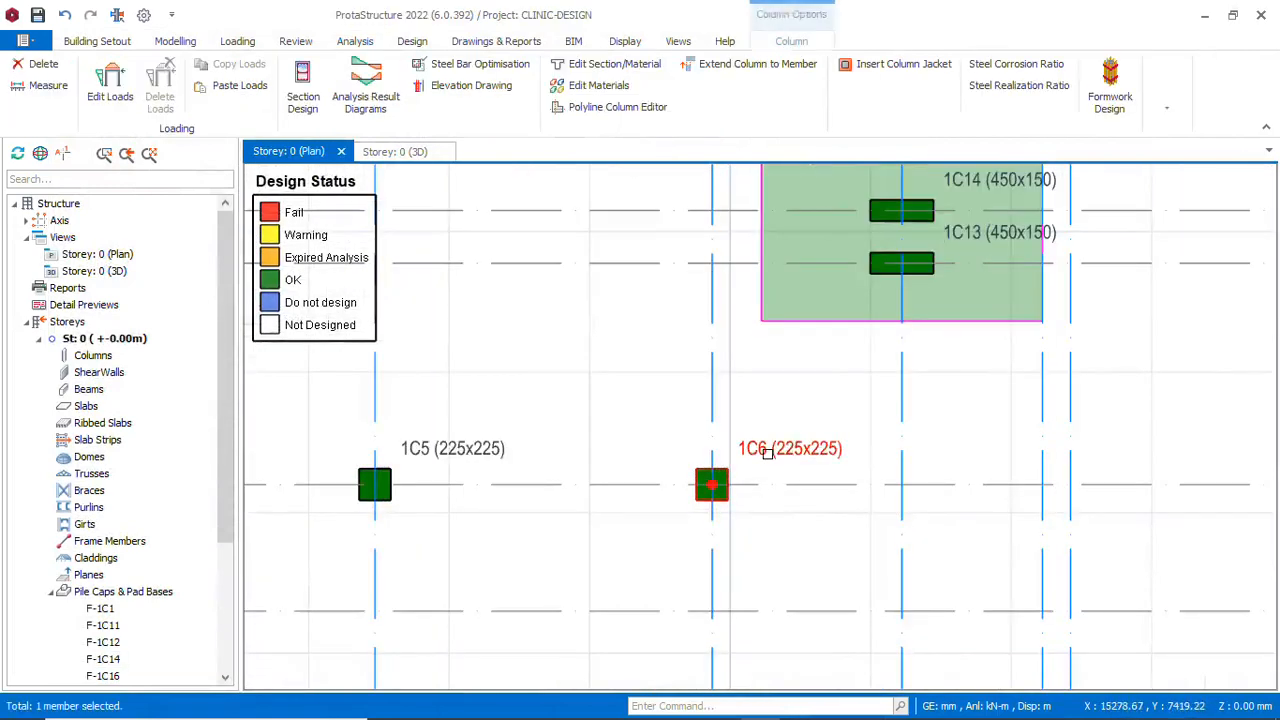
right_click(767, 453)
click(934, 448)
click(865, 450)
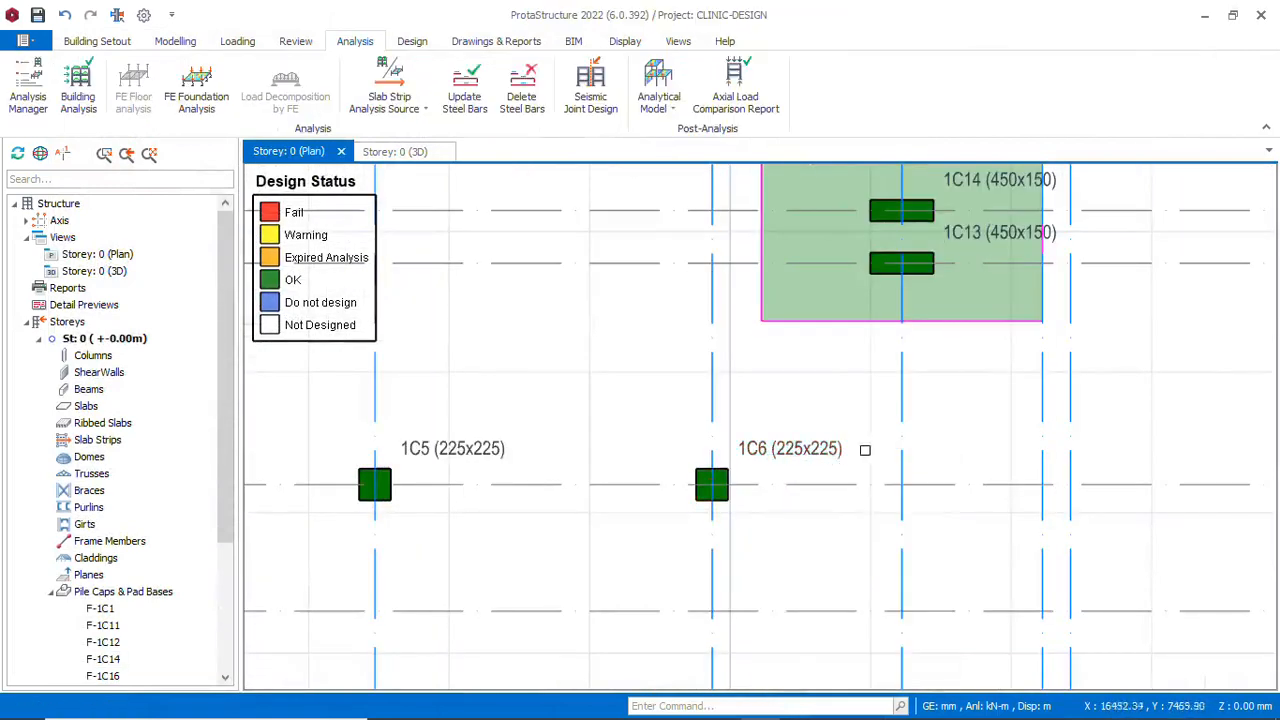
click(783, 443)
right_click(783, 445)
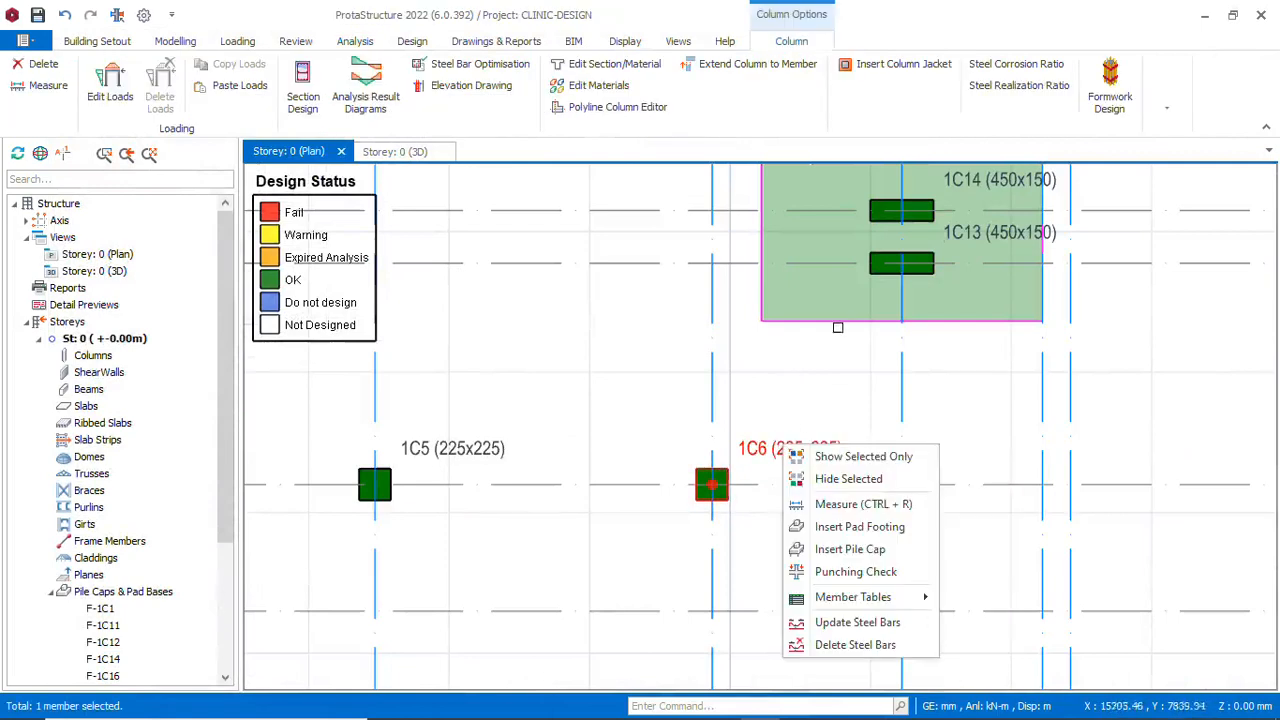
click(860, 530)
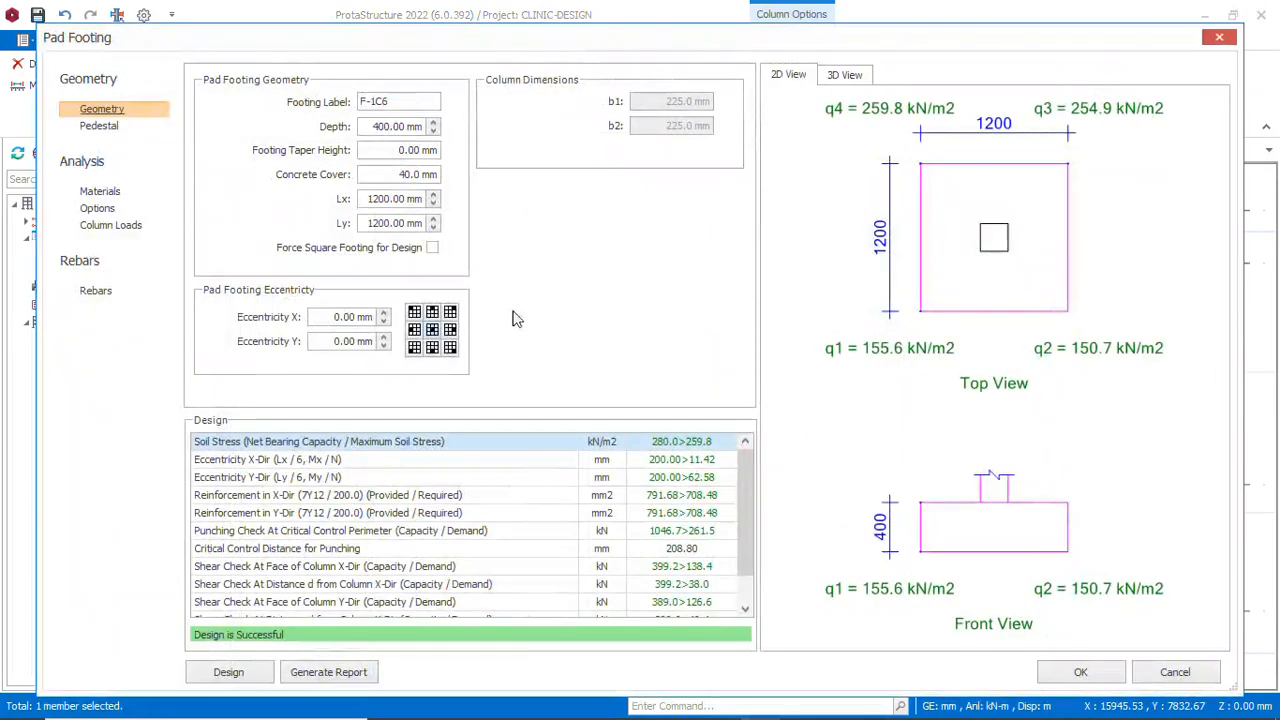
click(1078, 674)
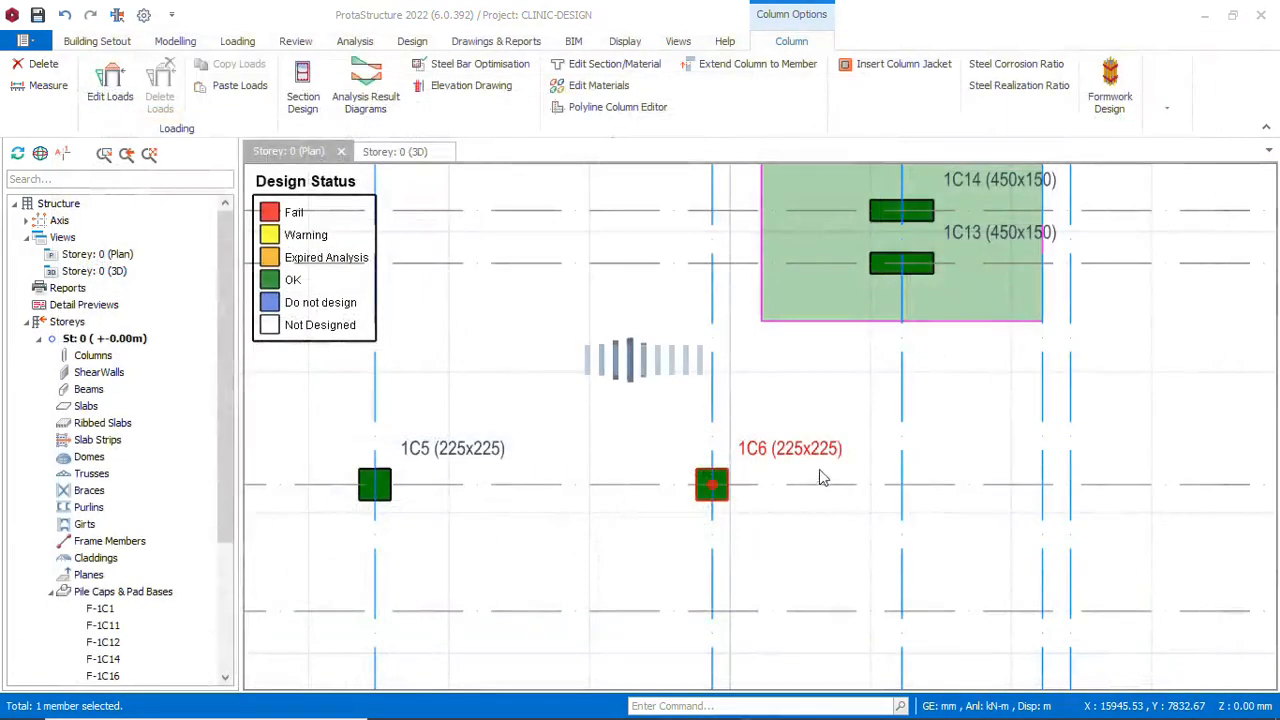
Insert a 1000 x 1000 mm pad footing, 400 mm deep, under column 1C5
scroll(865, 475, down, 3)
scroll(677, 449, up, 4)
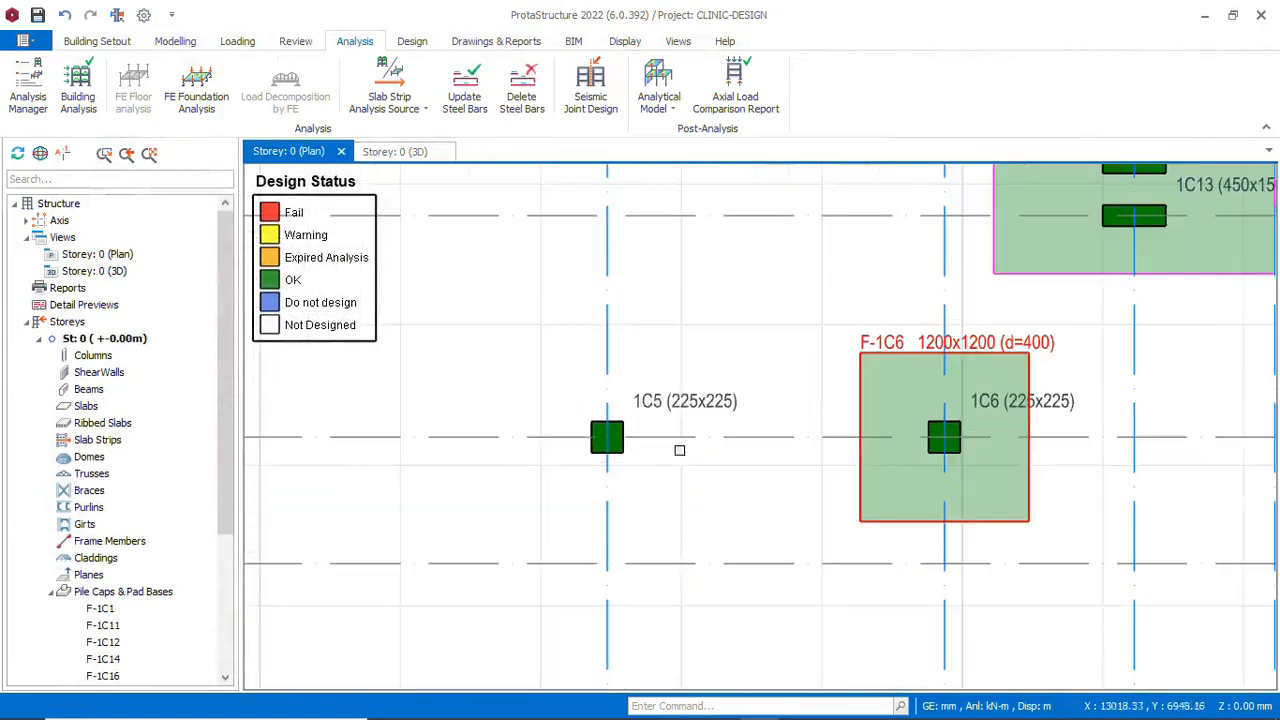
click(658, 393)
right_click(658, 393)
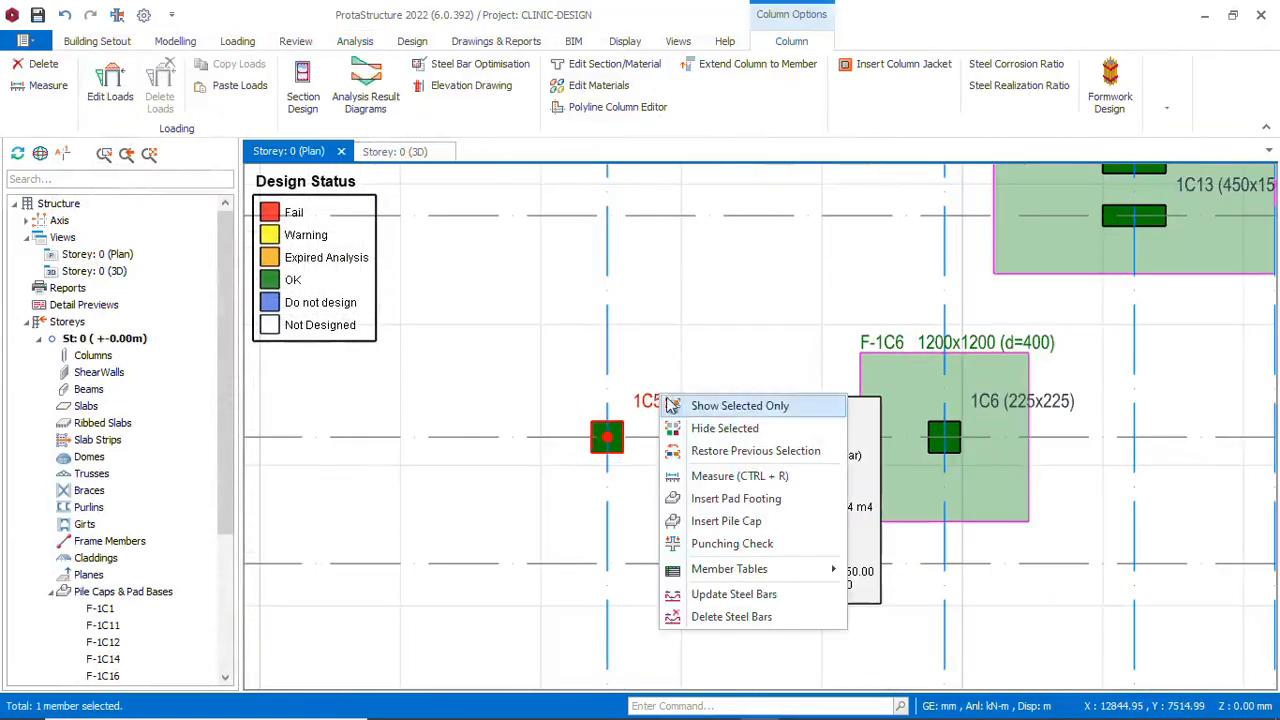
click(738, 500)
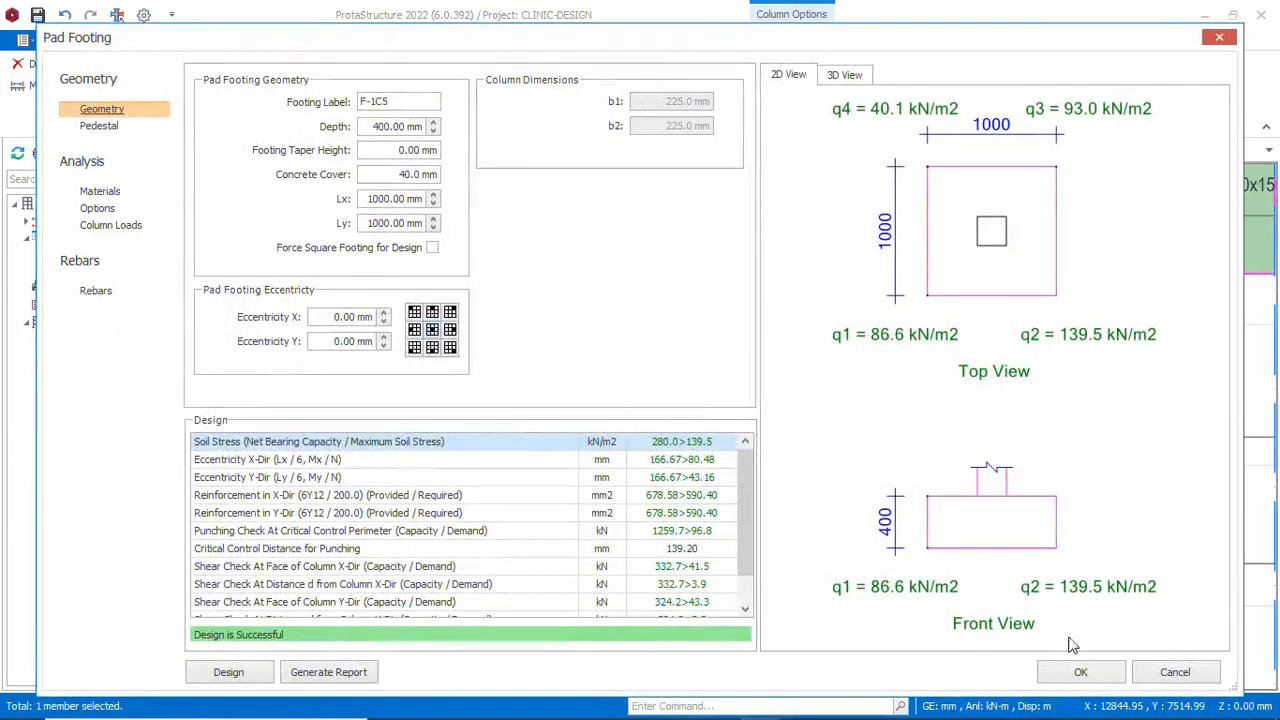
click(1078, 674)
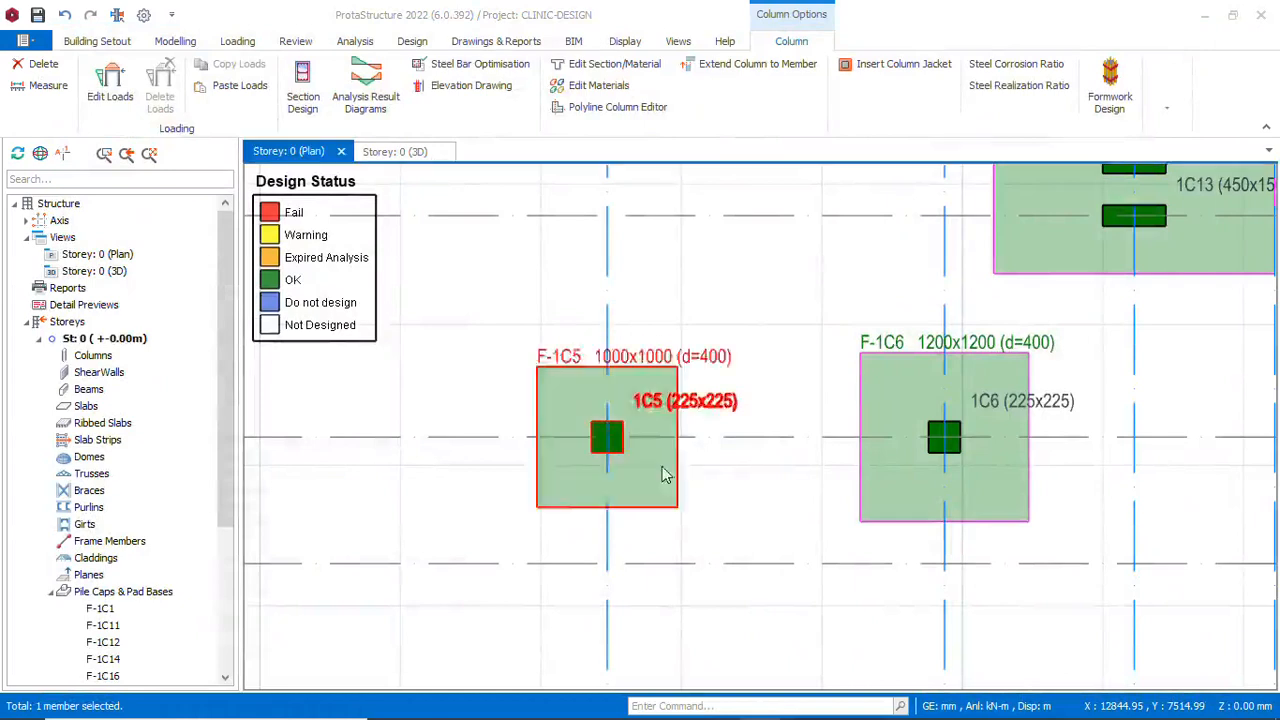
Examine the completed footing layout in plan and in the 3D model from several angles
scroll(683, 458, down, 2)
scroll(683, 458, down, 3)
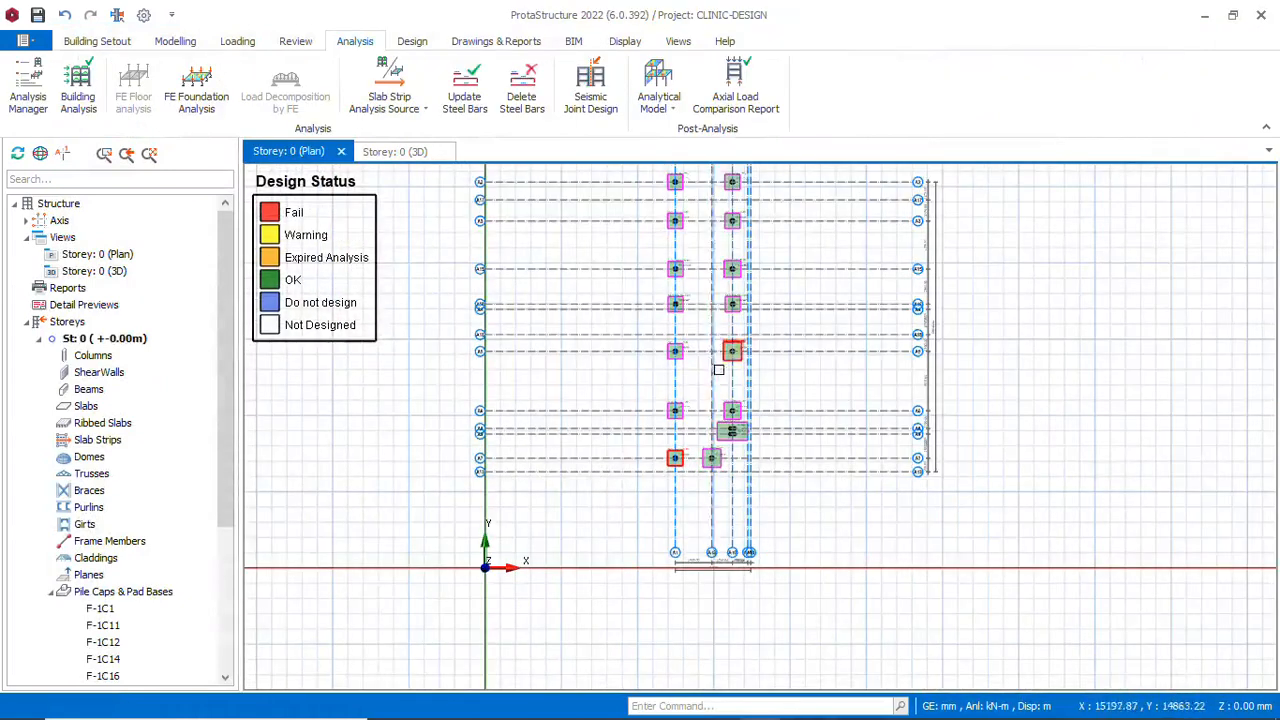
click(380, 155)
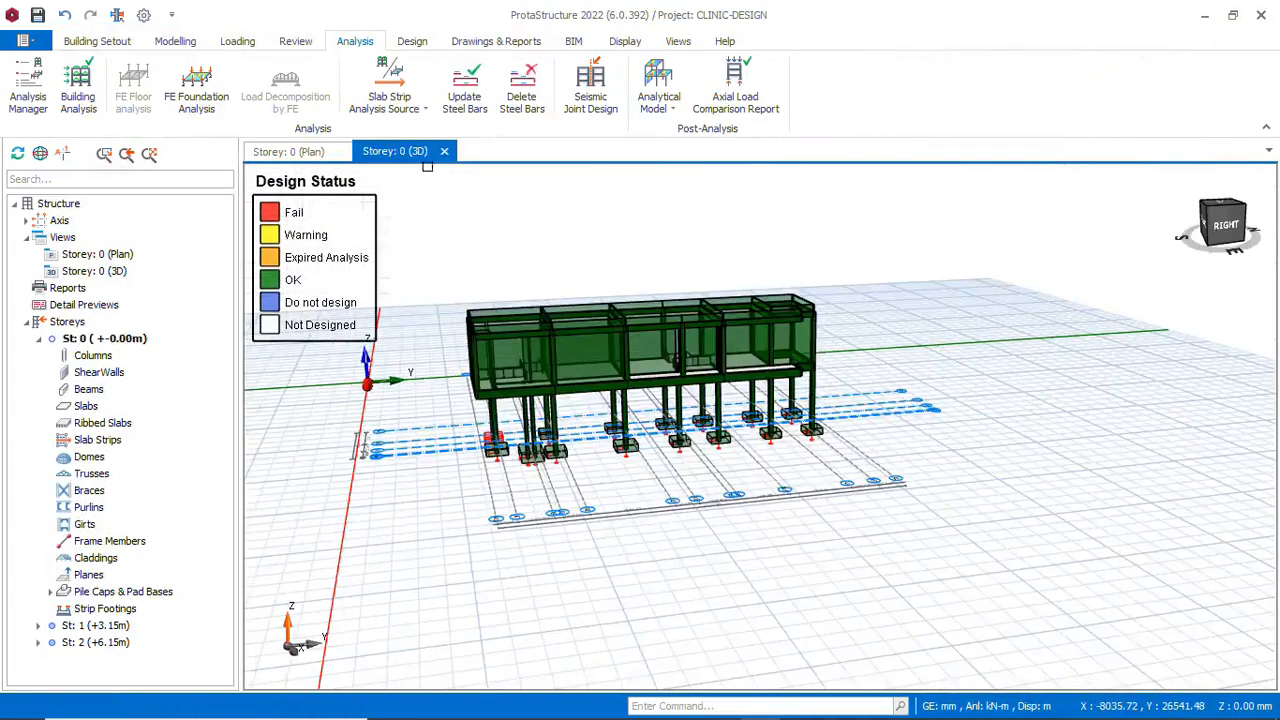
middle_drag(702, 432, 757, 438)
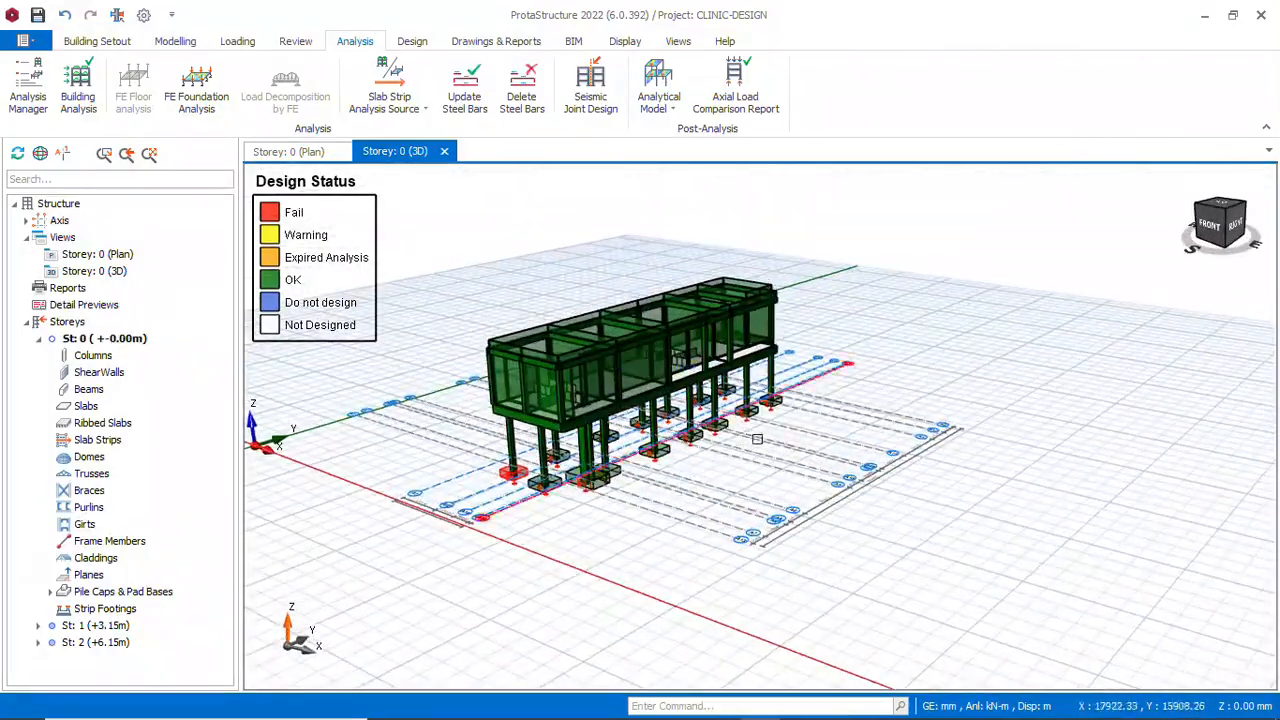
scroll(529, 463, up, 3)
scroll(545, 425, up, 4)
scroll(620, 405, down, 3)
mouse_move(636, 438)
middle_down()
mouse_move(686, 415)
mouse_move(819, 401)
mouse_move(604, 432)
middle_up()
scroll(607, 432, down, 4)
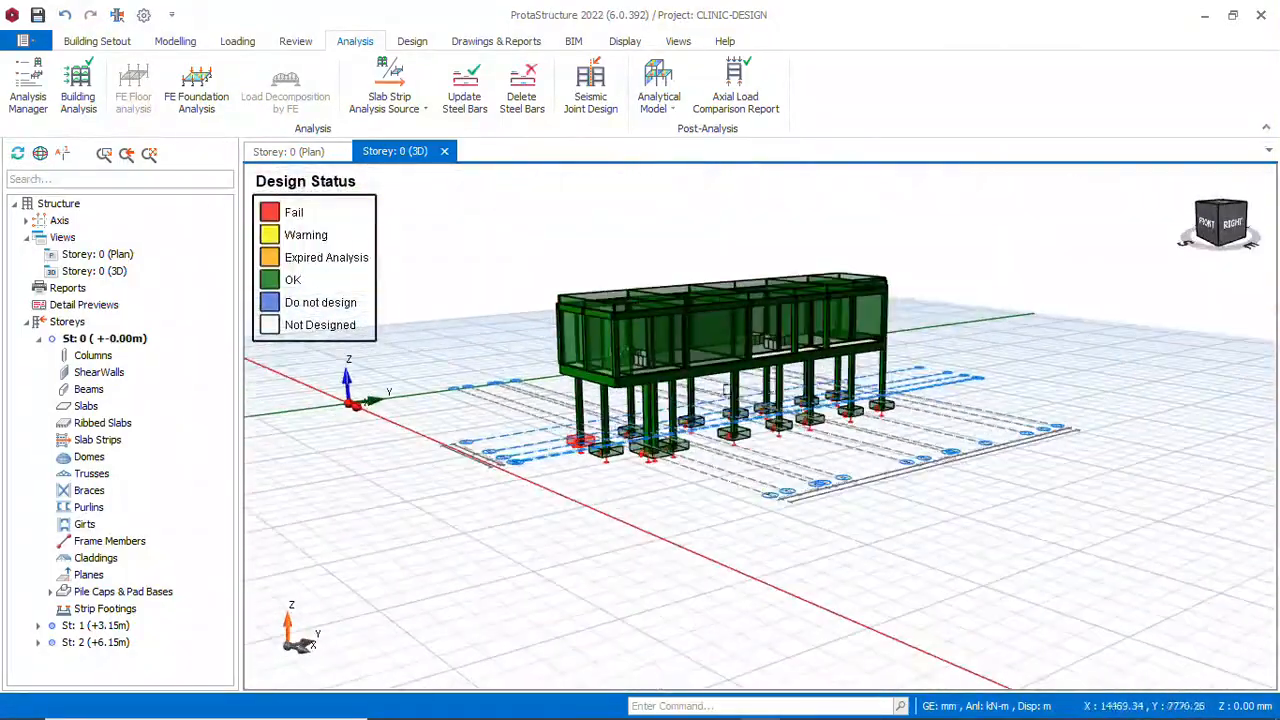
Inspect the pad footings and the columns above them in the 3D model, up close, from above and from the side
scroll(773, 374, up, 3)
middle_drag(900, 422, 850, 405)
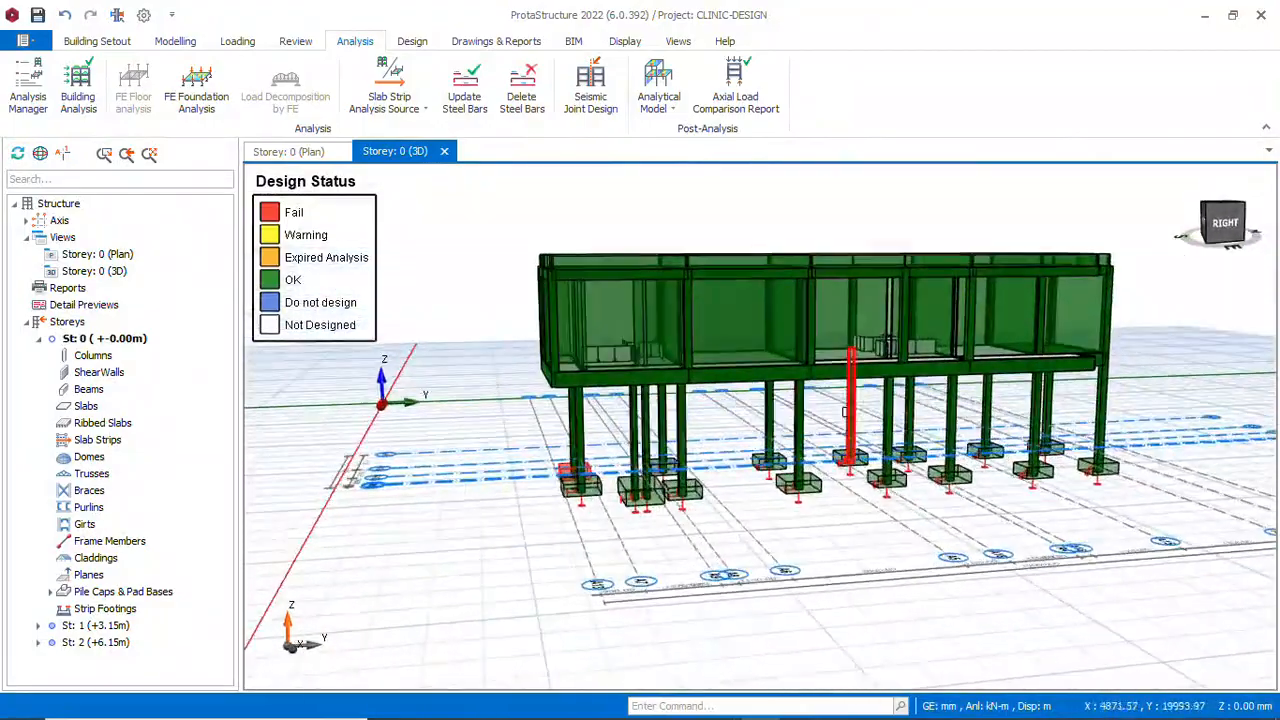
scroll(767, 420, down, 4)
middle_drag(766, 419, 808, 435)
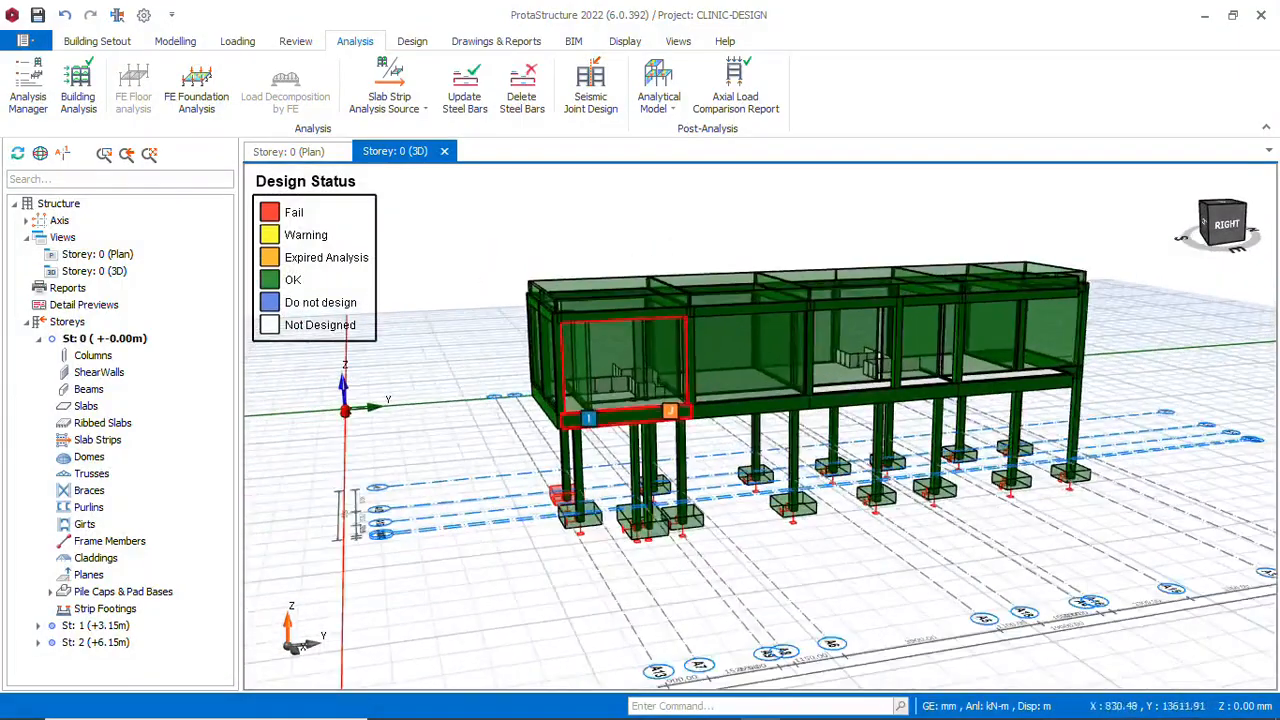
middle_drag(640, 400, 737, 523)
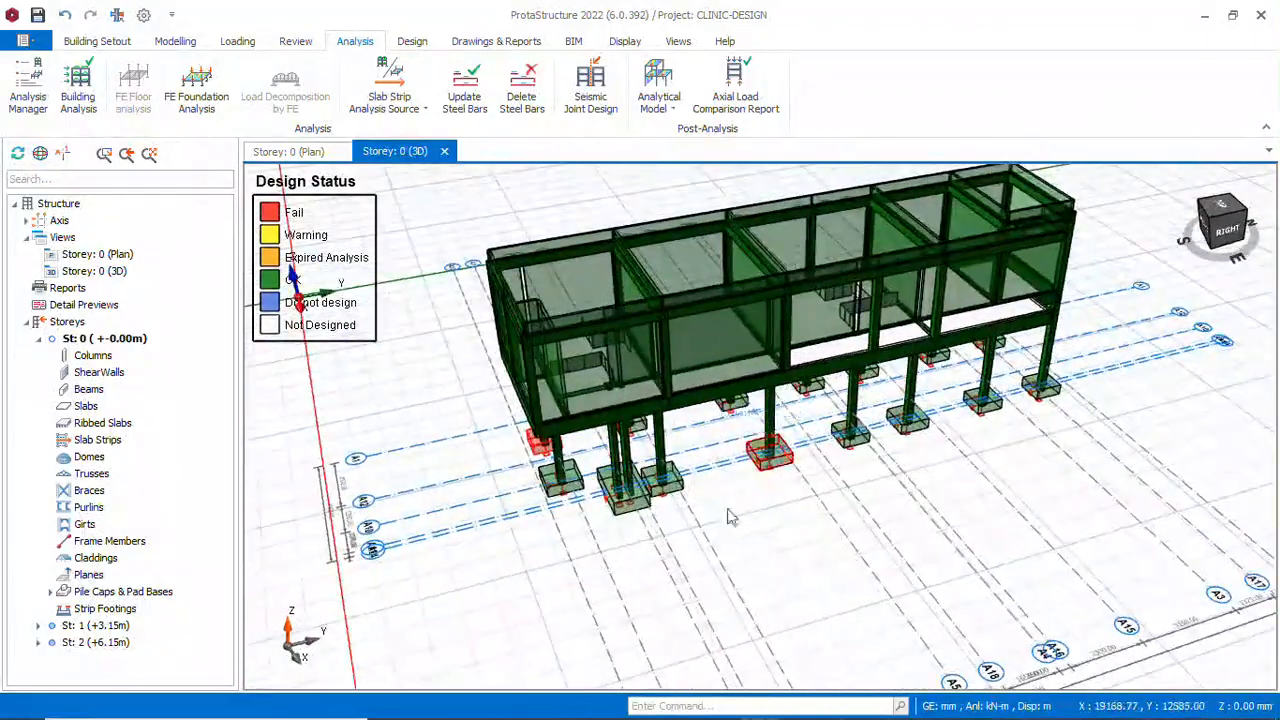
scroll(737, 523, up, 3)
mouse_move(687, 467)
middle_down()
mouse_move(729, 447)
mouse_move(682, 465)
middle_up()
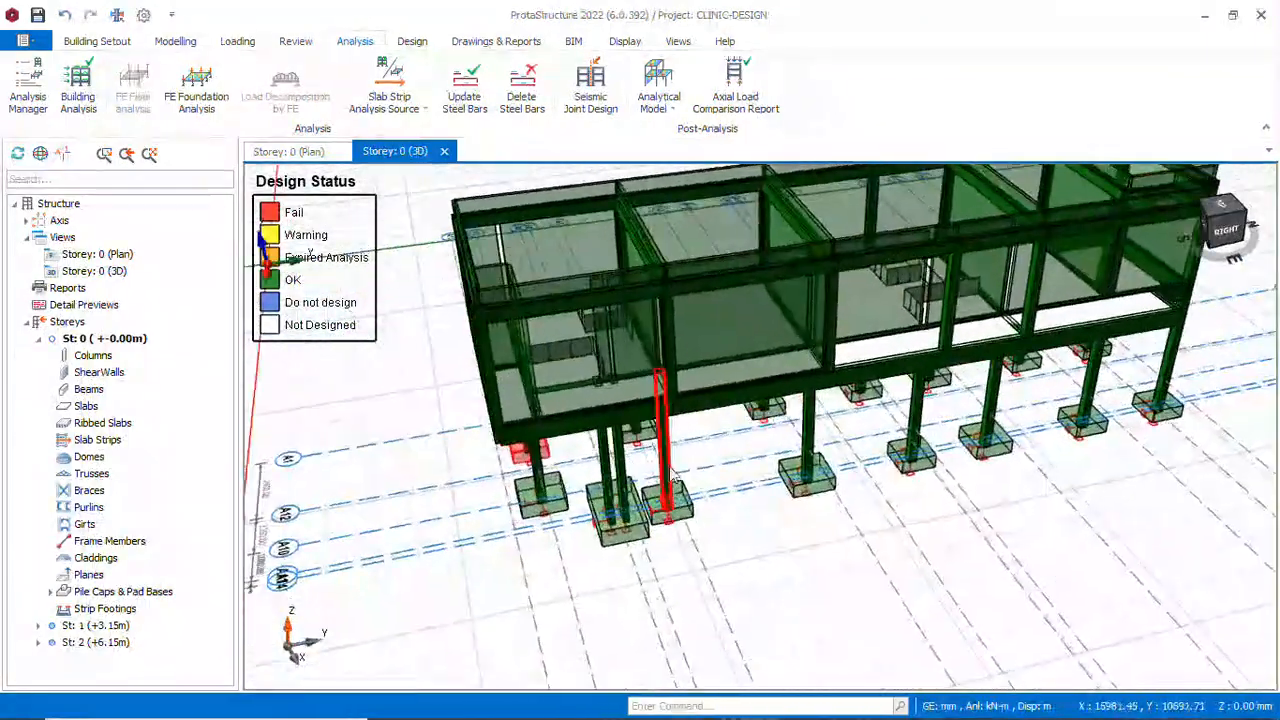
scroll(563, 457, down, 3)
middle_drag(340, 290, 955, 381)
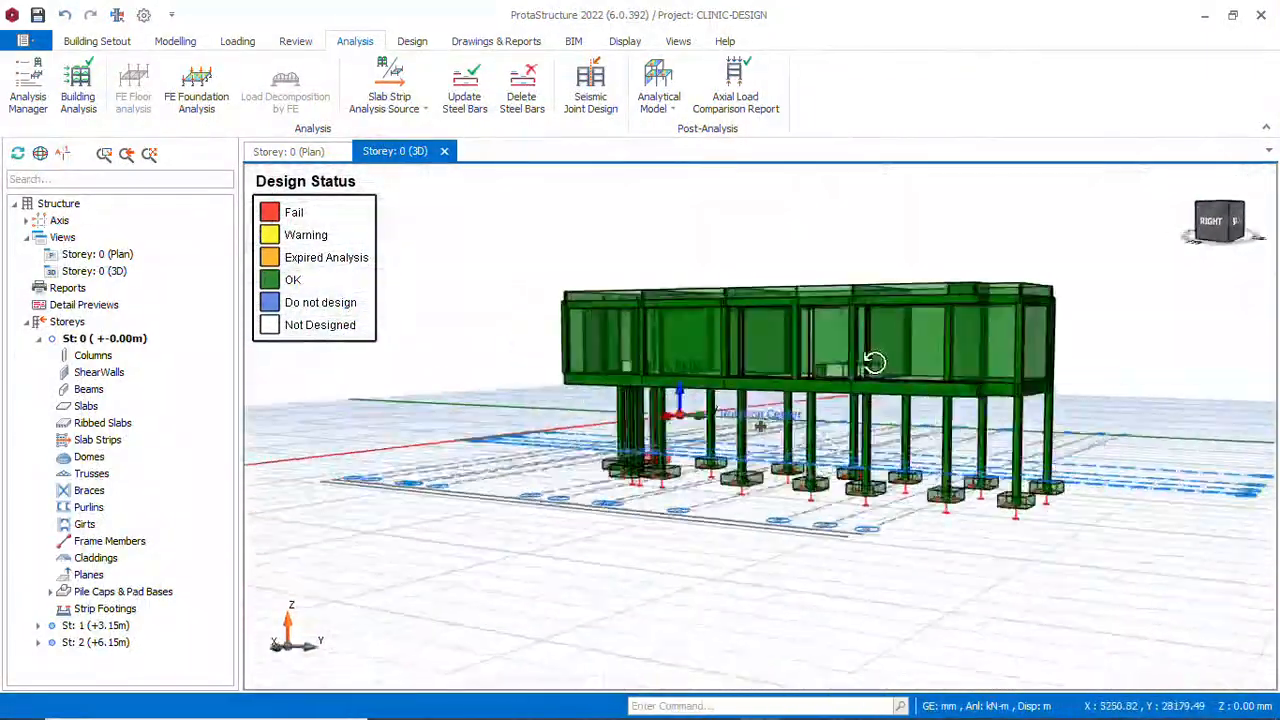
mouse_move(713, 371)
middle_down()
mouse_move(737, 394)
mouse_move(1065, 372)
mouse_move(666, 394)
mouse_move(722, 411)
mouse_move(928, 407)
mouse_move(853, 467)
middle_up()
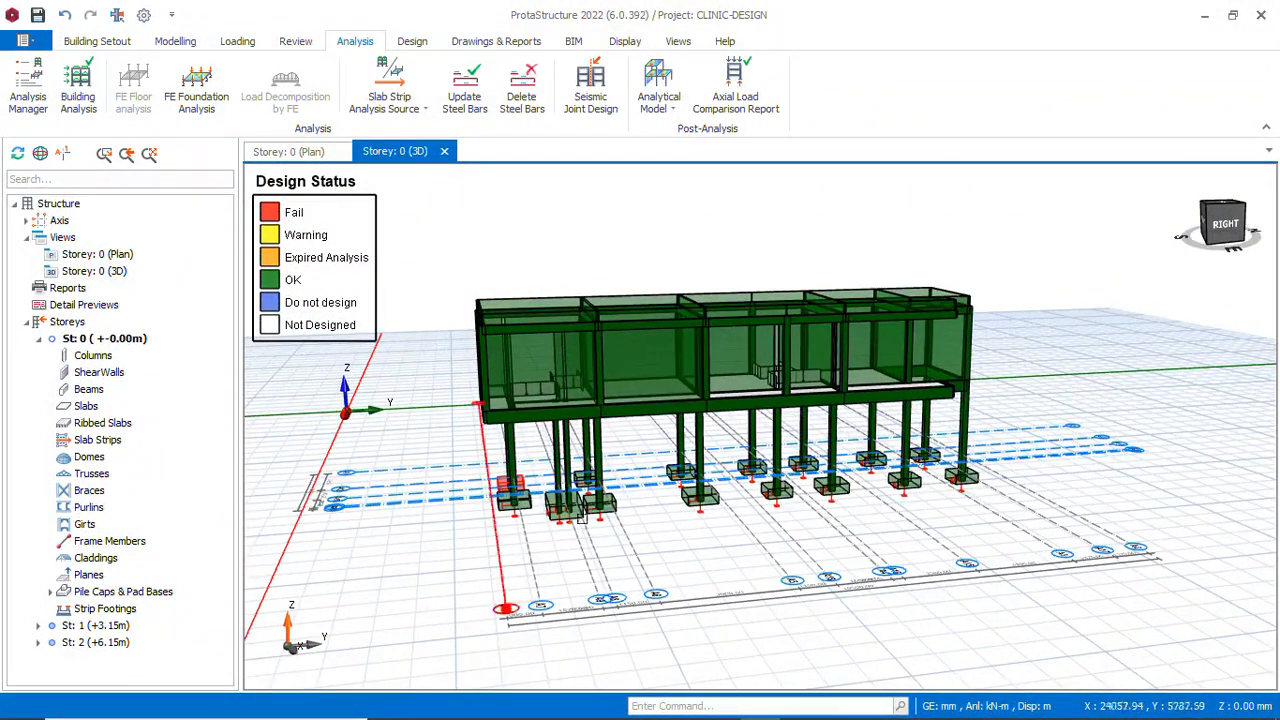